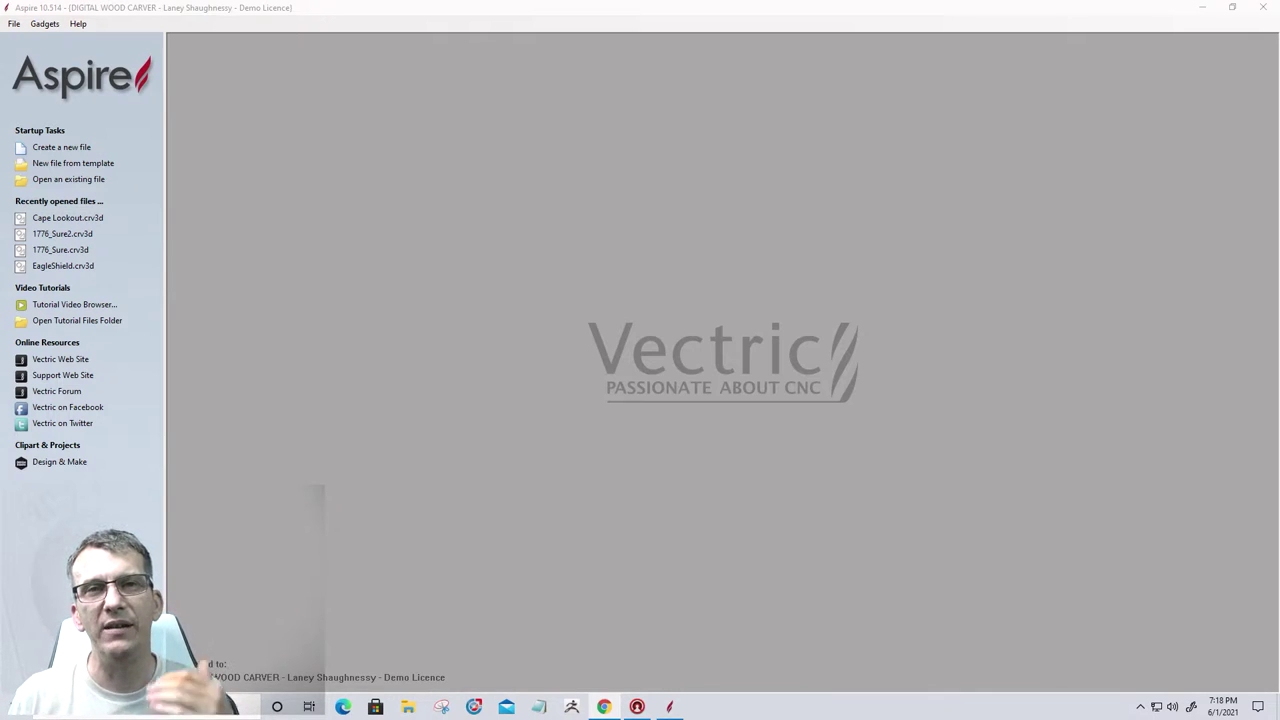
# Start a new file, check the standard modeling resolution options and the 3D material block, and cancel the job setup.
pyautogui.click(47, 148)
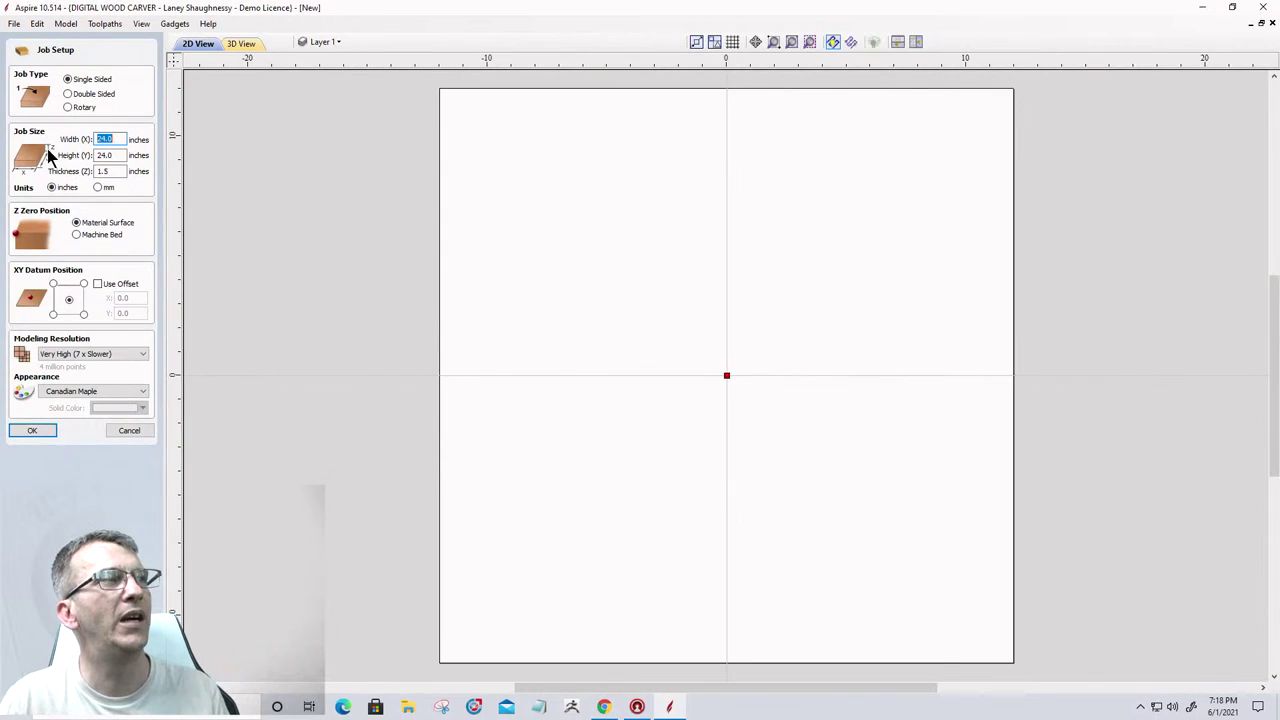
pyautogui.click(77, 355)
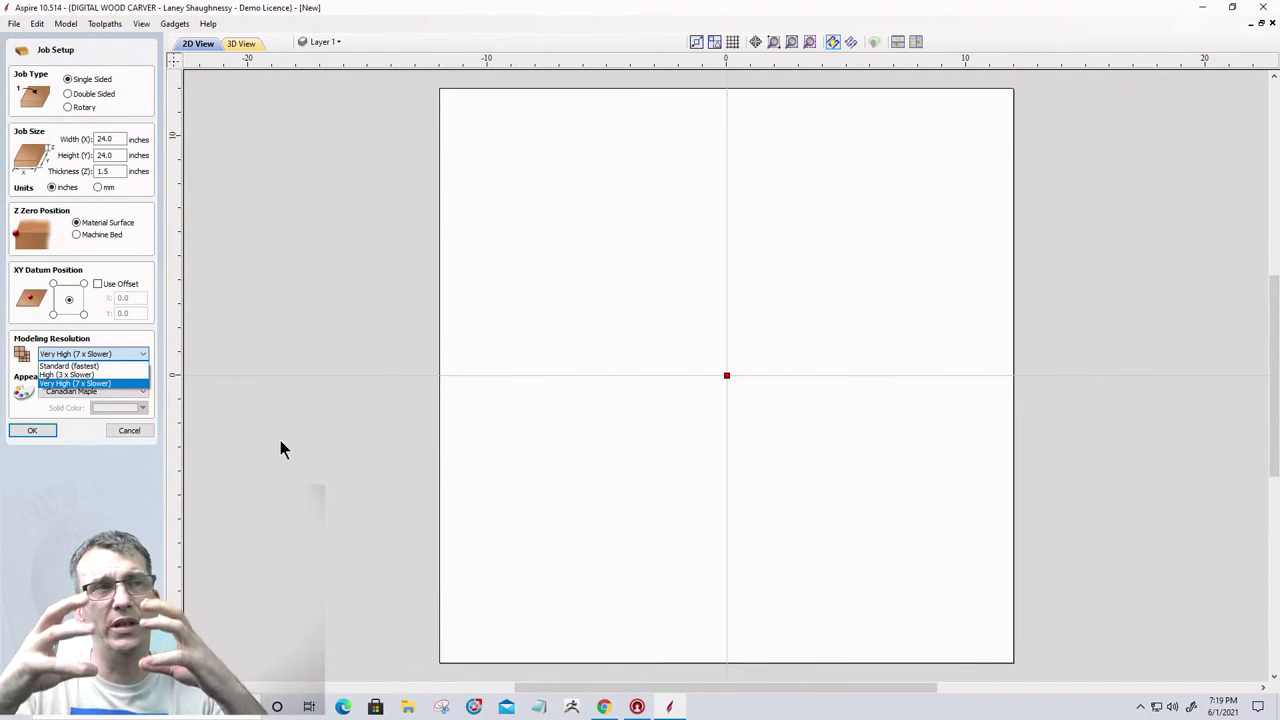
pyautogui.click(240, 50)
pyautogui.click(240, 46)
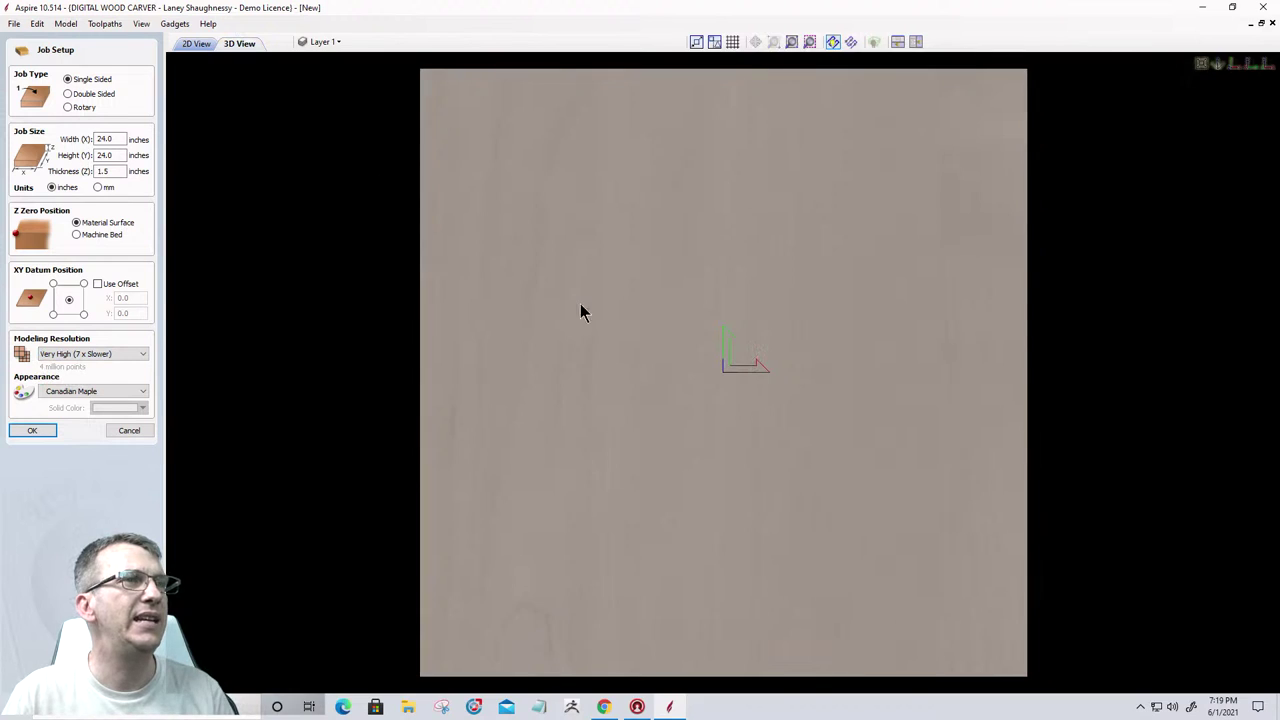
pyautogui.moveTo(594, 240); pyautogui.dragTo(626, 337)
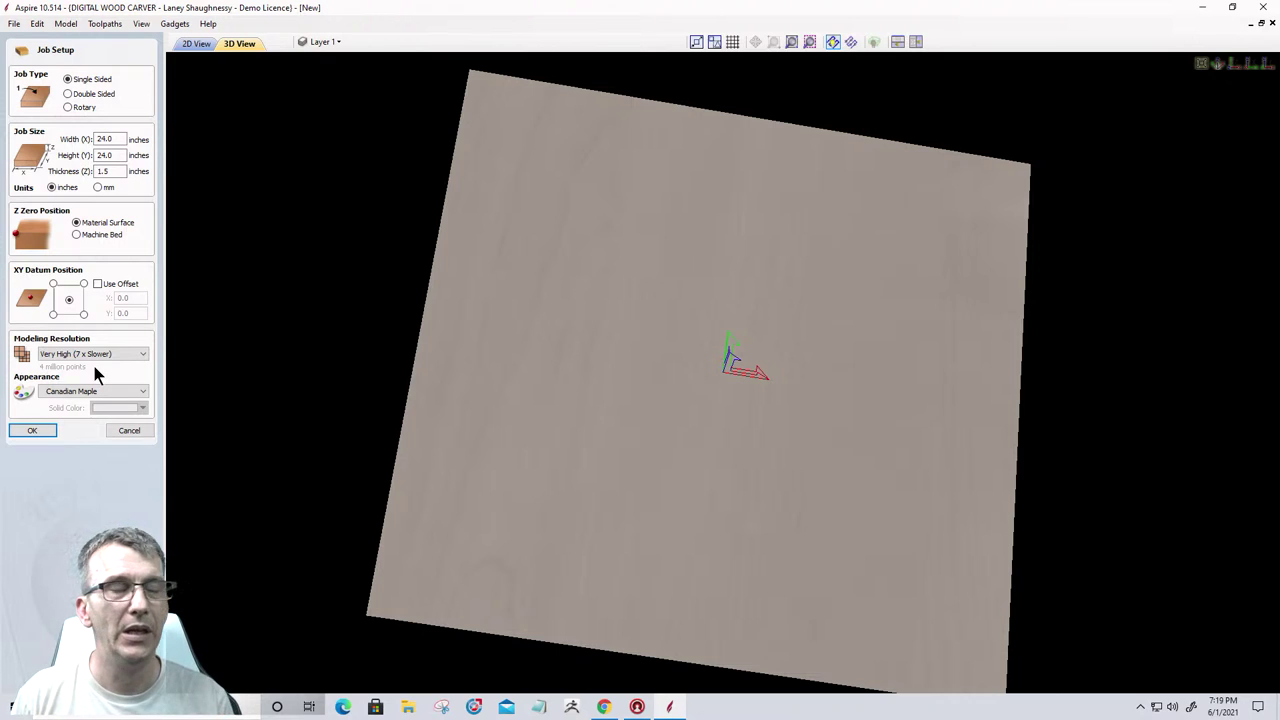
pyautogui.click(124, 433)
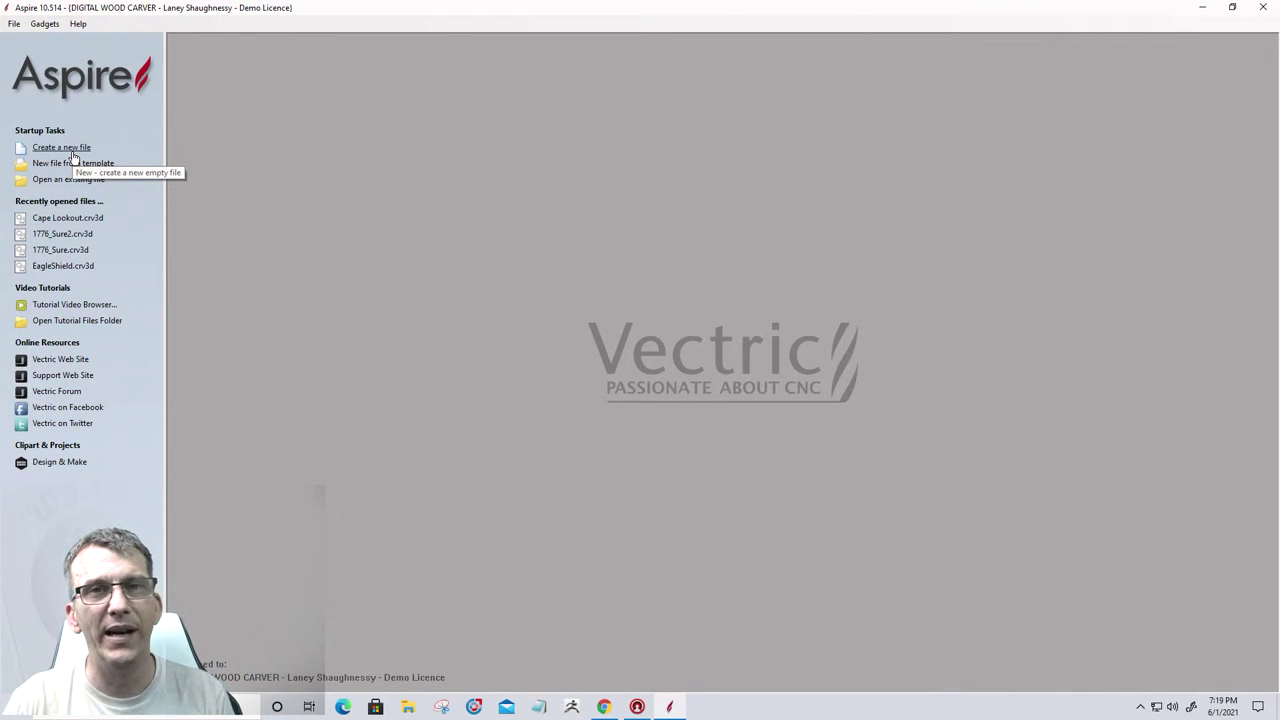
pyautogui.press('shift')
pyautogui.press('shift')
pyautogui.press('shift')
pyautogui.press('shift')
pyautogui.press('shift')
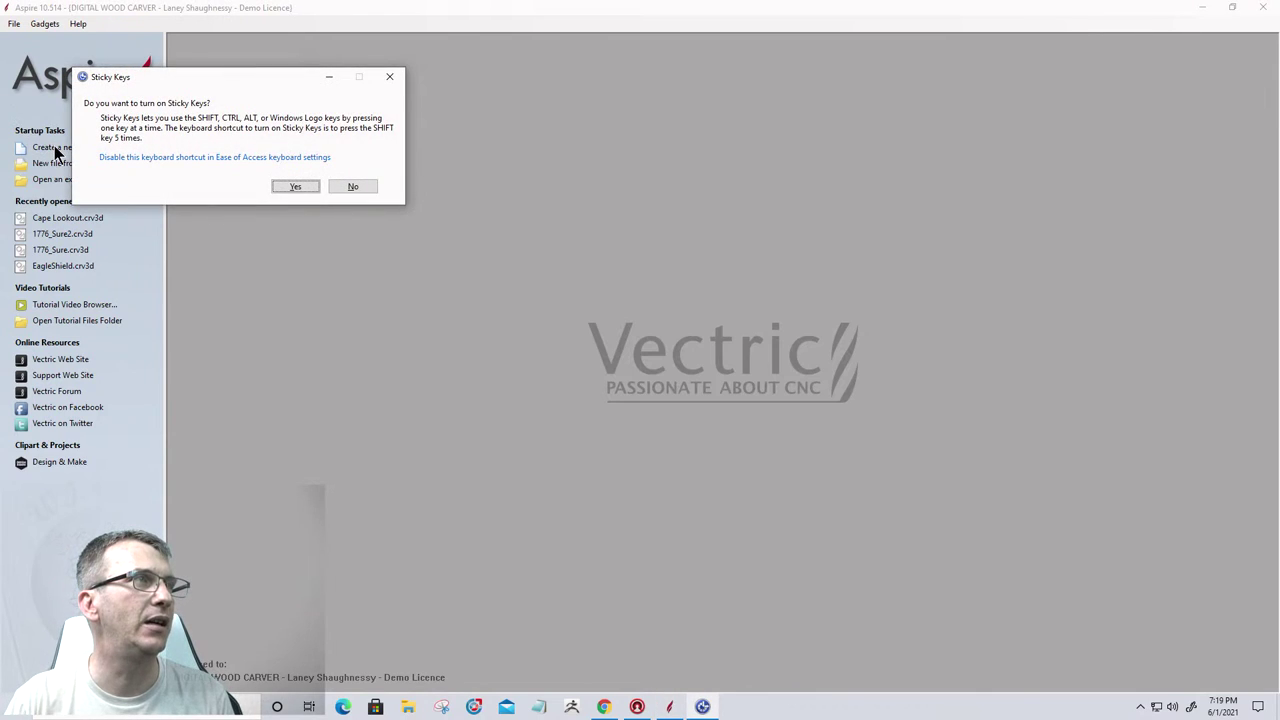
pyautogui.click(348, 187)
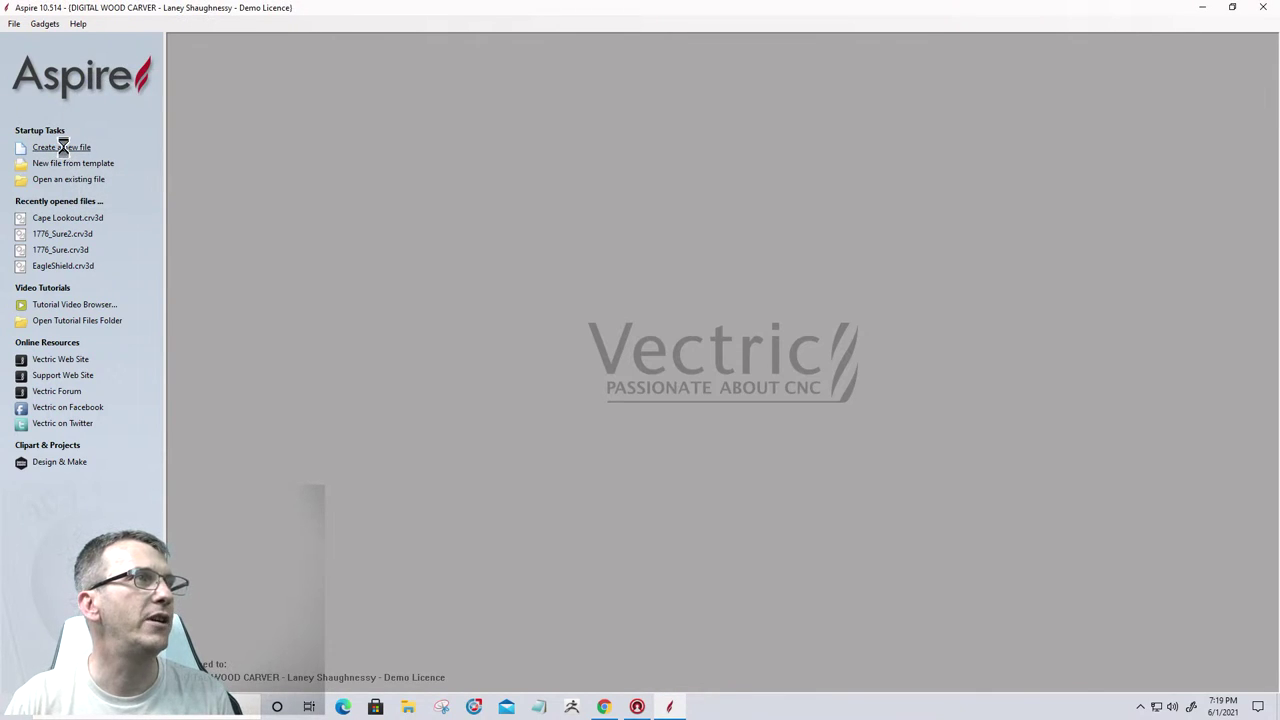
# Create a new file with the extra modeling resolutions unlocked and set the resolution to Extremely High (20 x Slower).
pyautogui.click(63, 148)
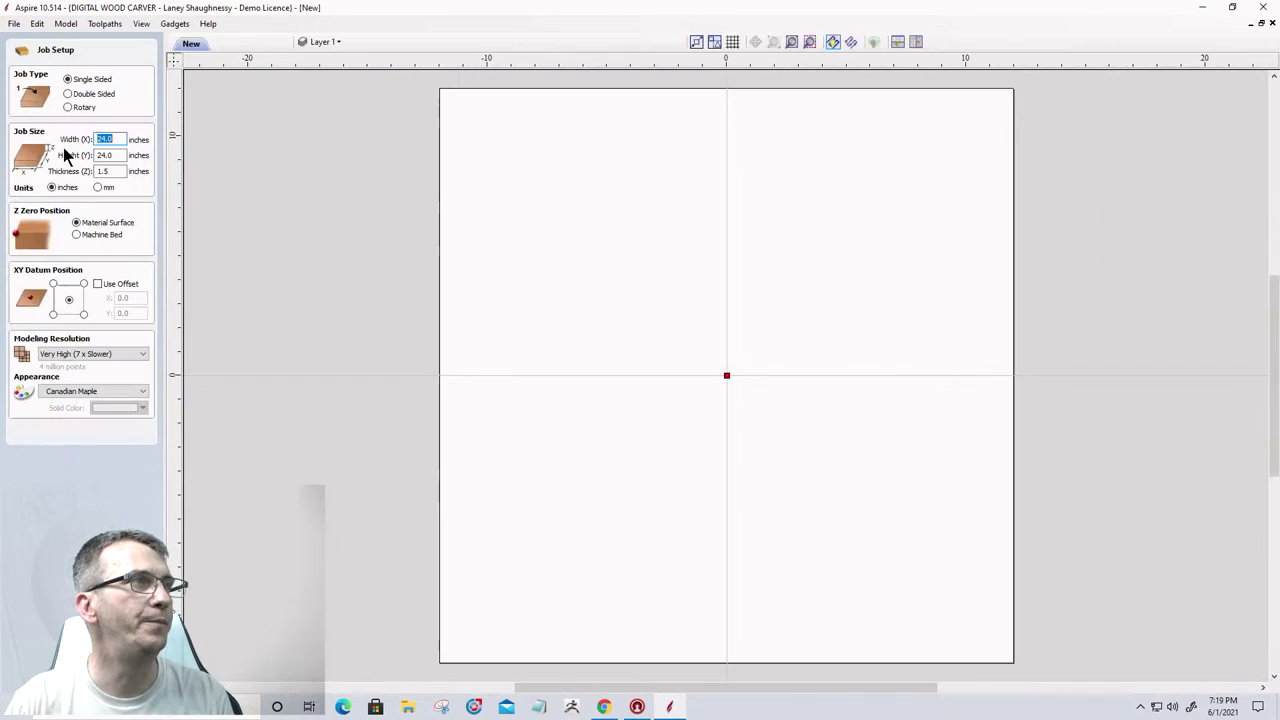
pyautogui.click(92, 353)
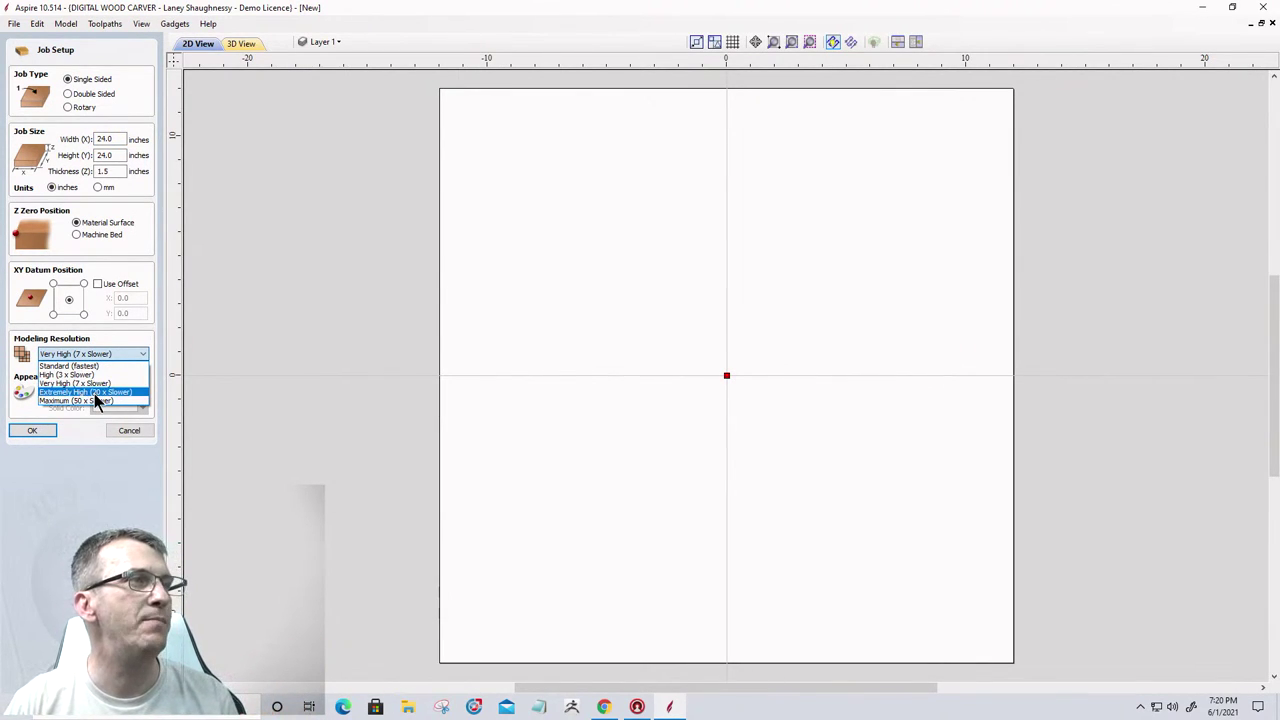
pyautogui.click(93, 392)
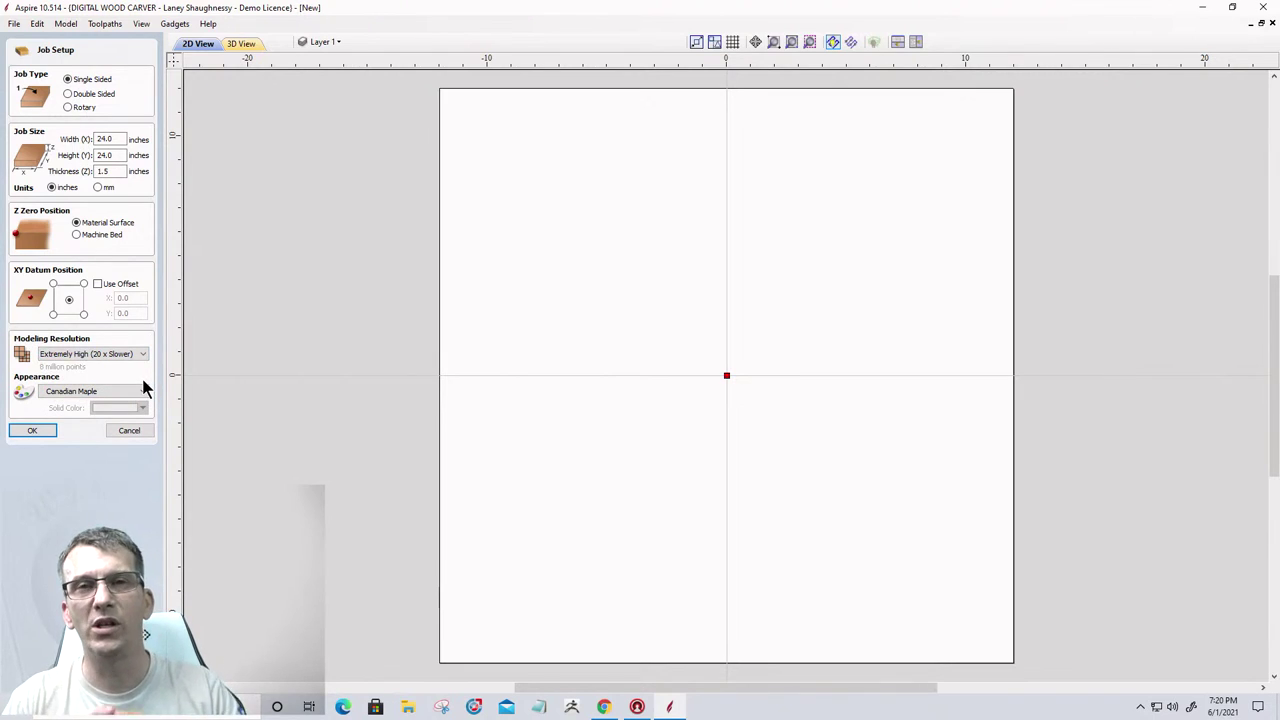
# Try the Maximum (50 x Slower) modeling resolution and switch back to Extremely High (20 x Slower).
pyautogui.click(64, 353)
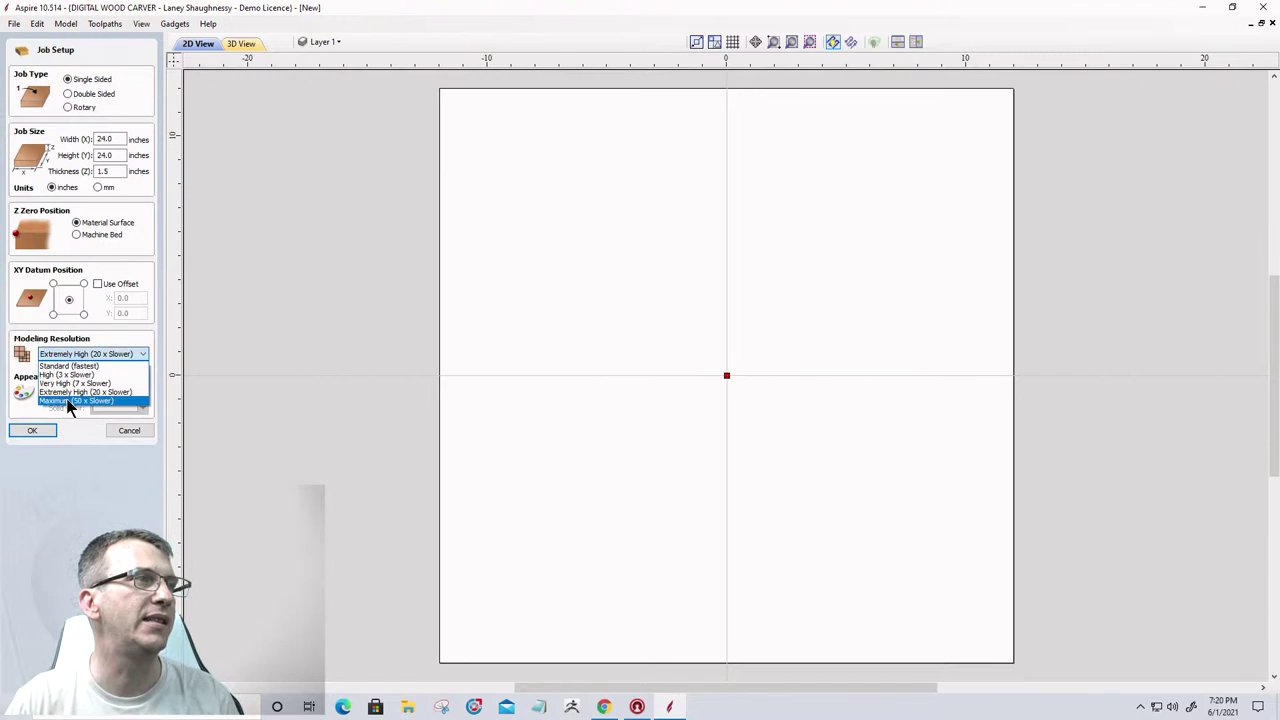
pyautogui.click(70, 404)
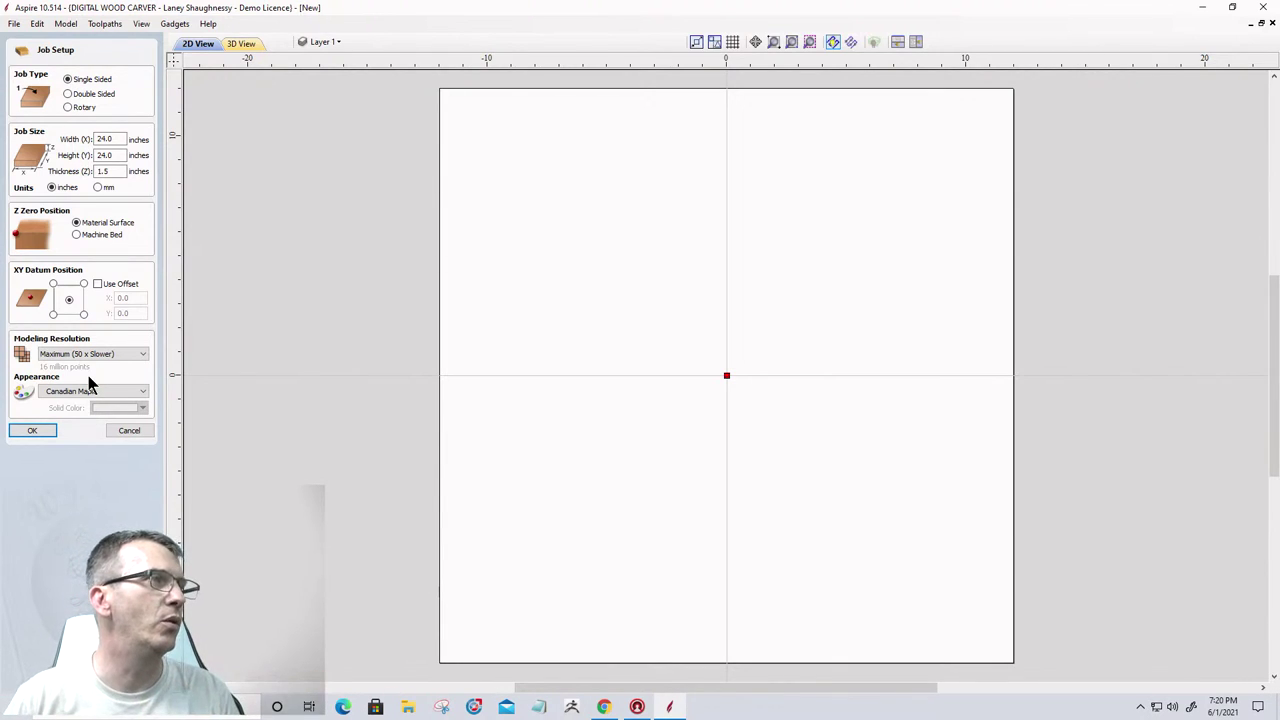
pyautogui.click(75, 355)
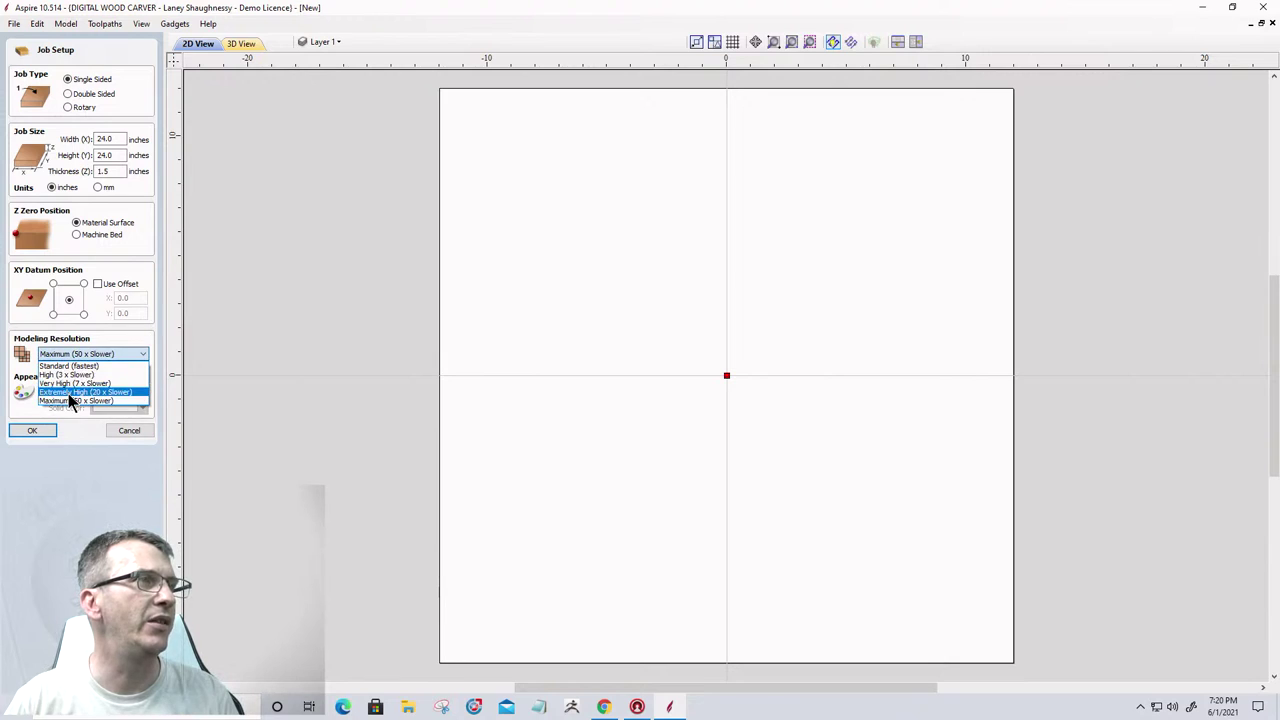
pyautogui.click(68, 392)
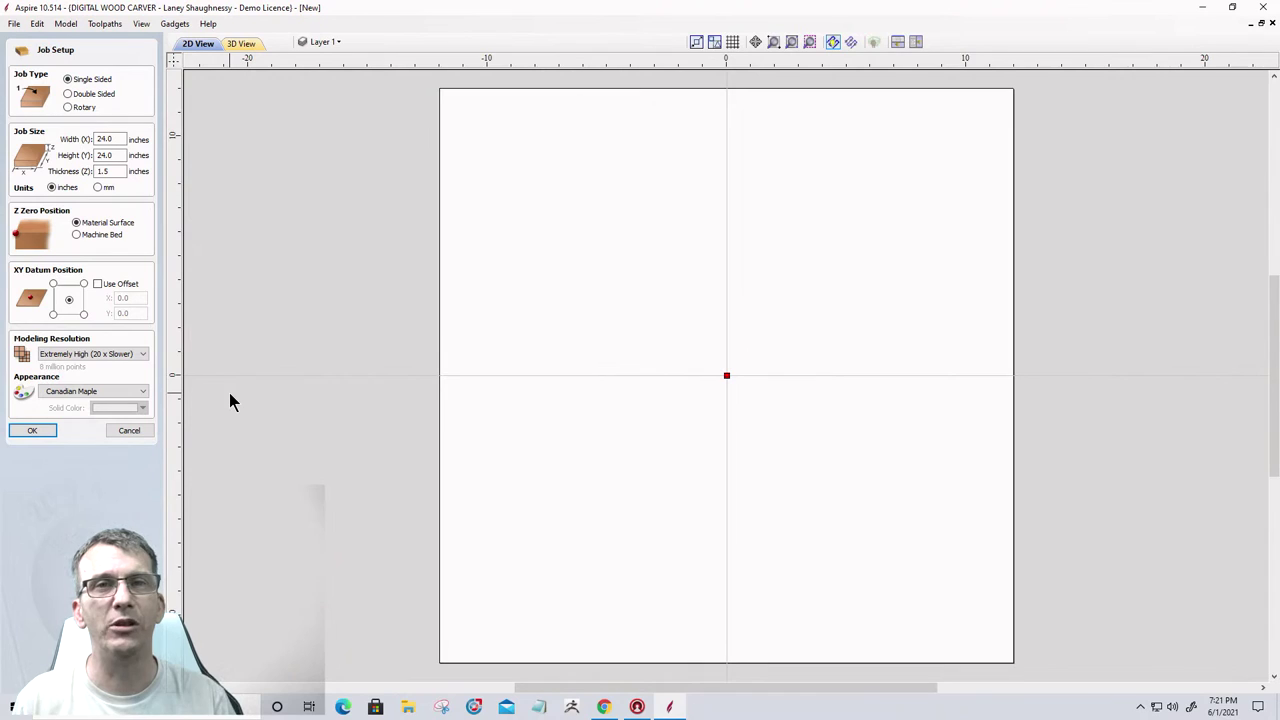
# Switch the modeling resolution to Maximum (50 x Slower) and back down to Standard (fastest).
pyautogui.click(78, 355)
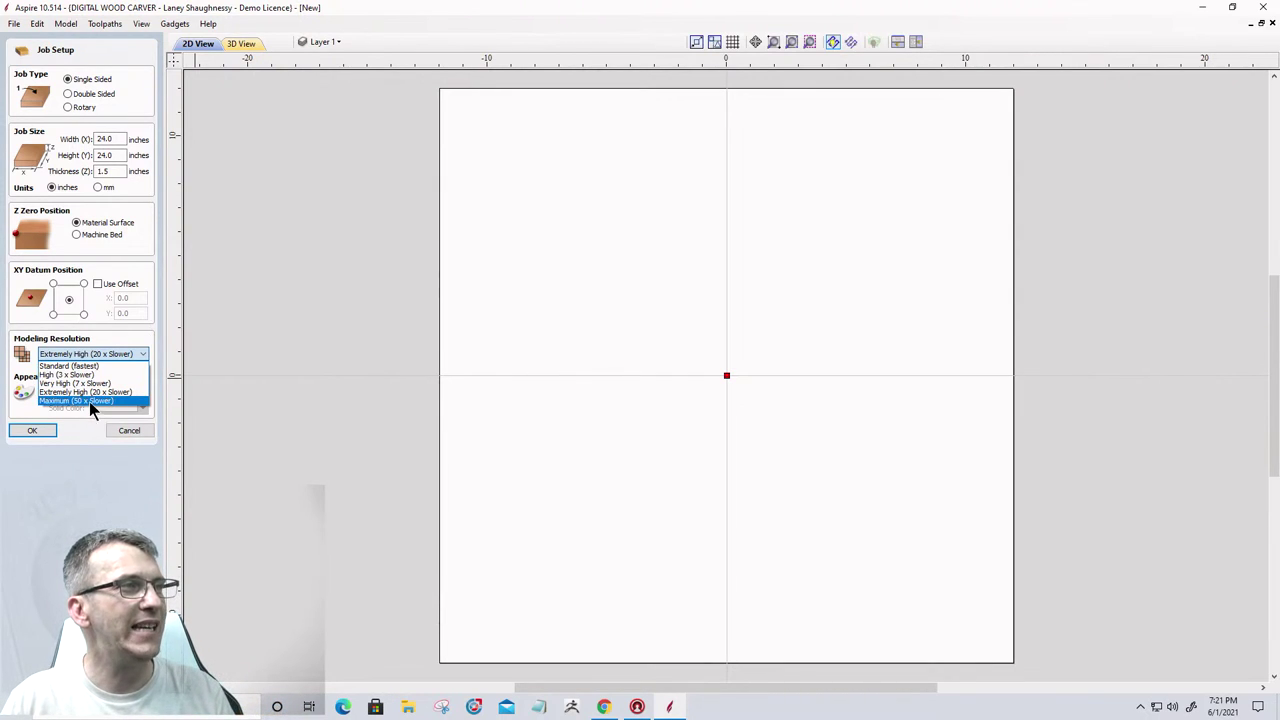
pyautogui.click(89, 400)
pyautogui.click(105, 355)
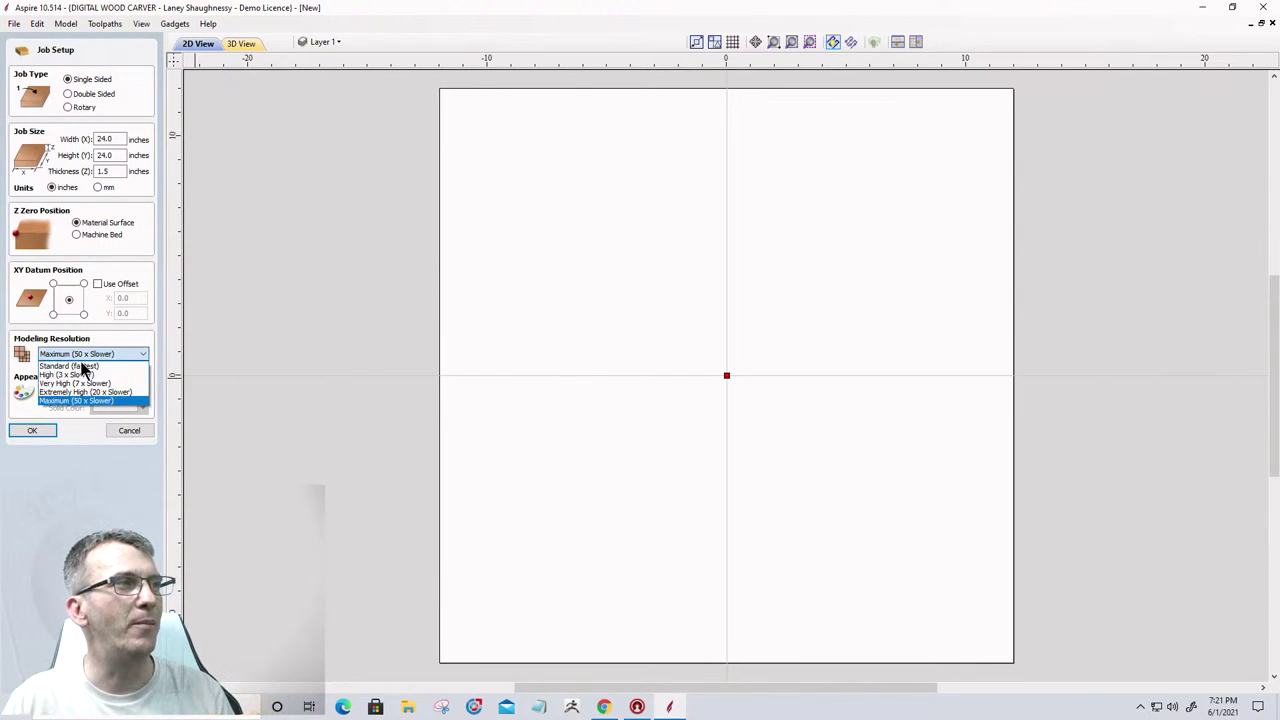
pyautogui.click(77, 366)
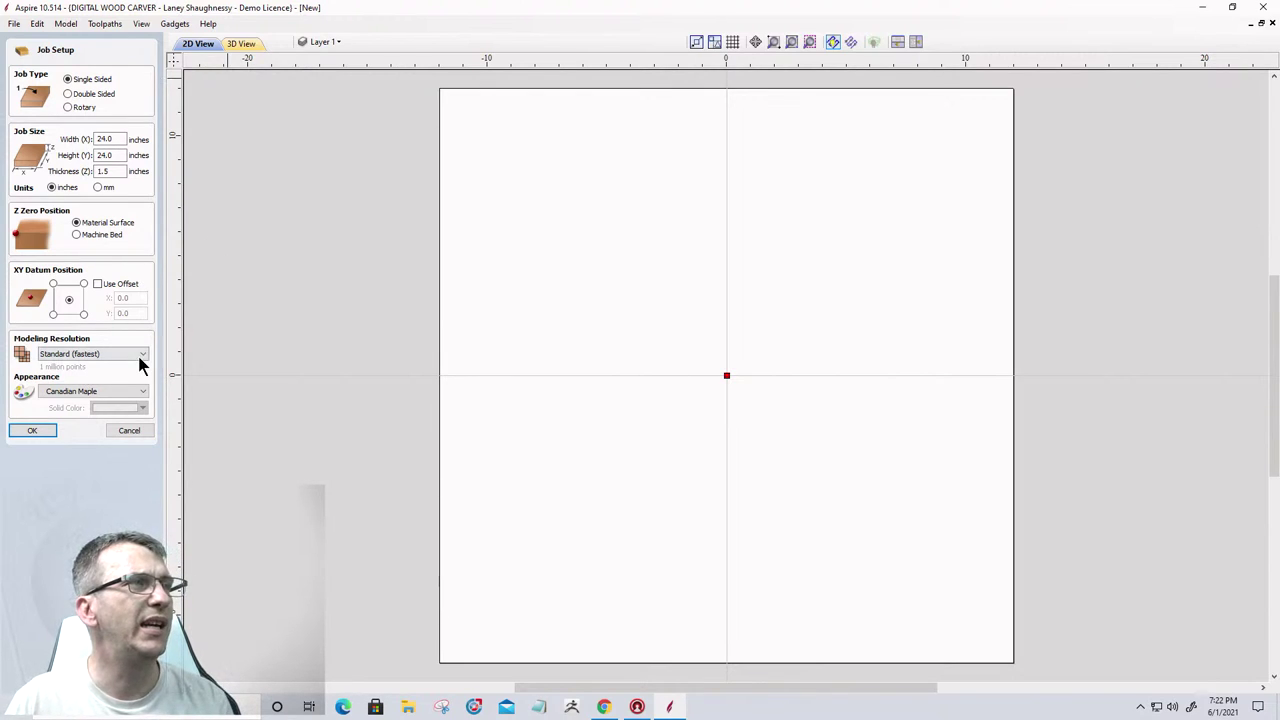
# Set the modeling resolution to Very High (7 x Slower) and review the other available options.
pyautogui.click(129, 356)
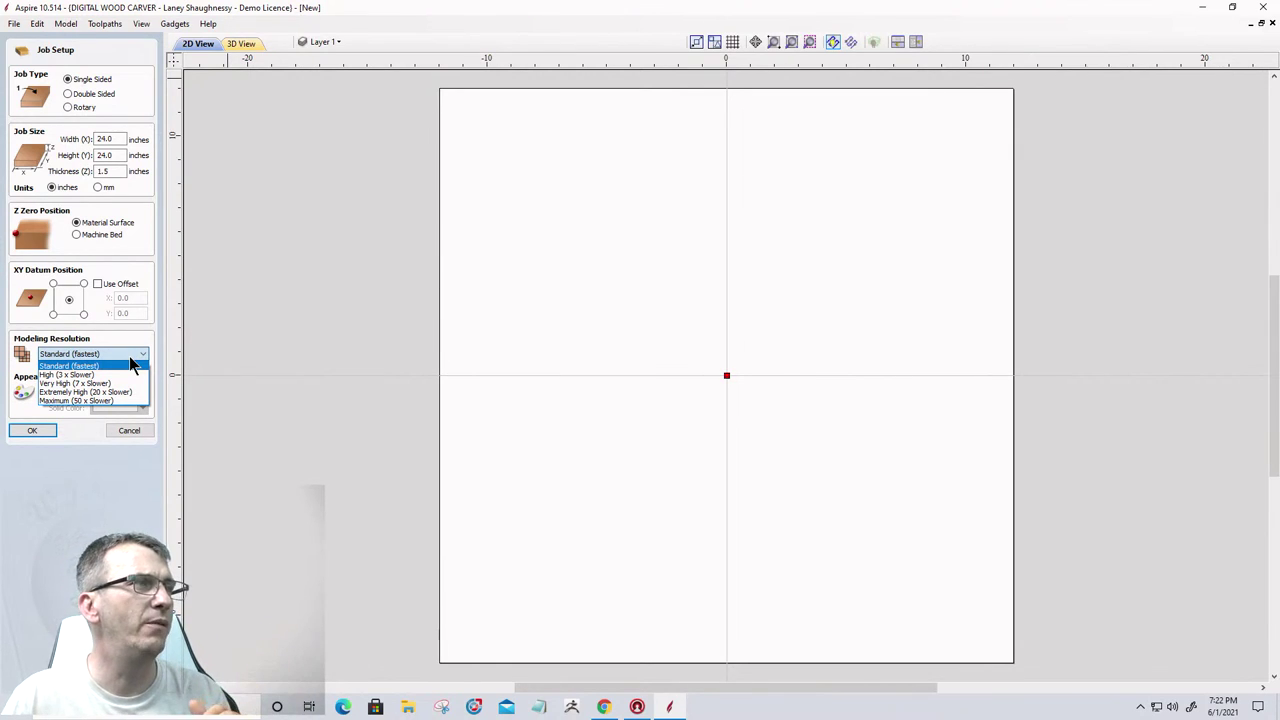
pyautogui.click(80, 383)
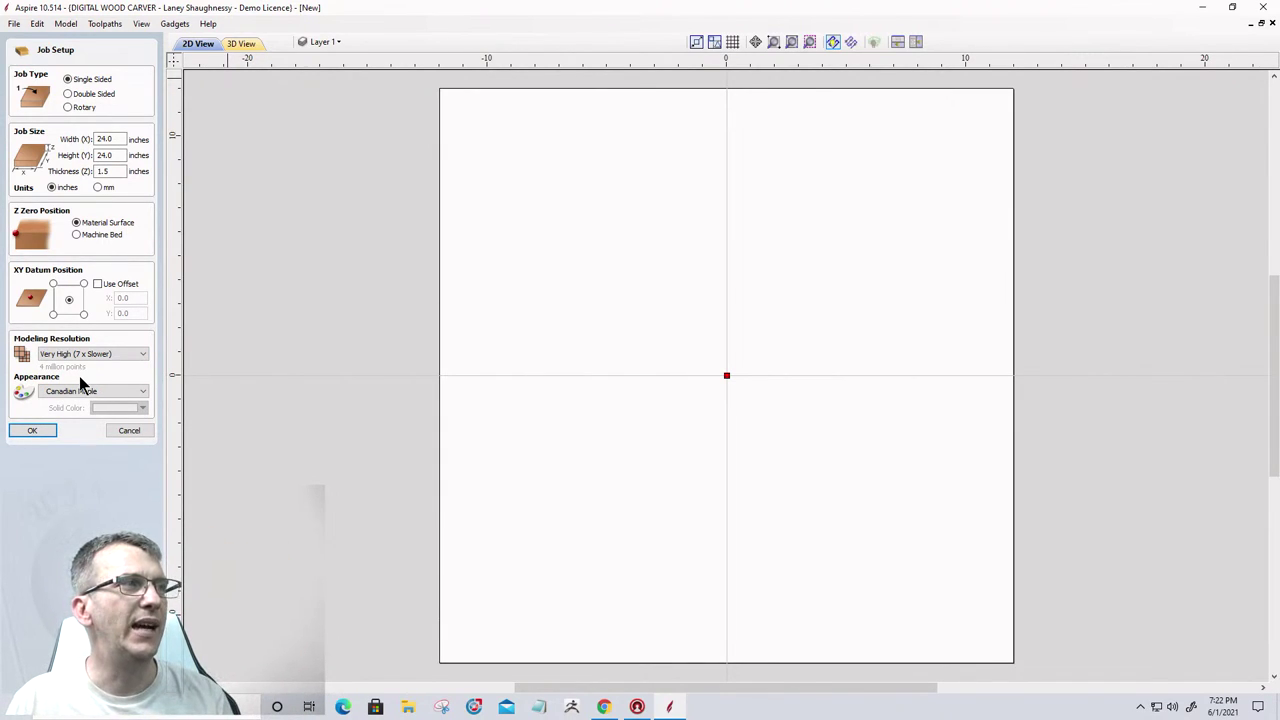
pyautogui.click(92, 356)
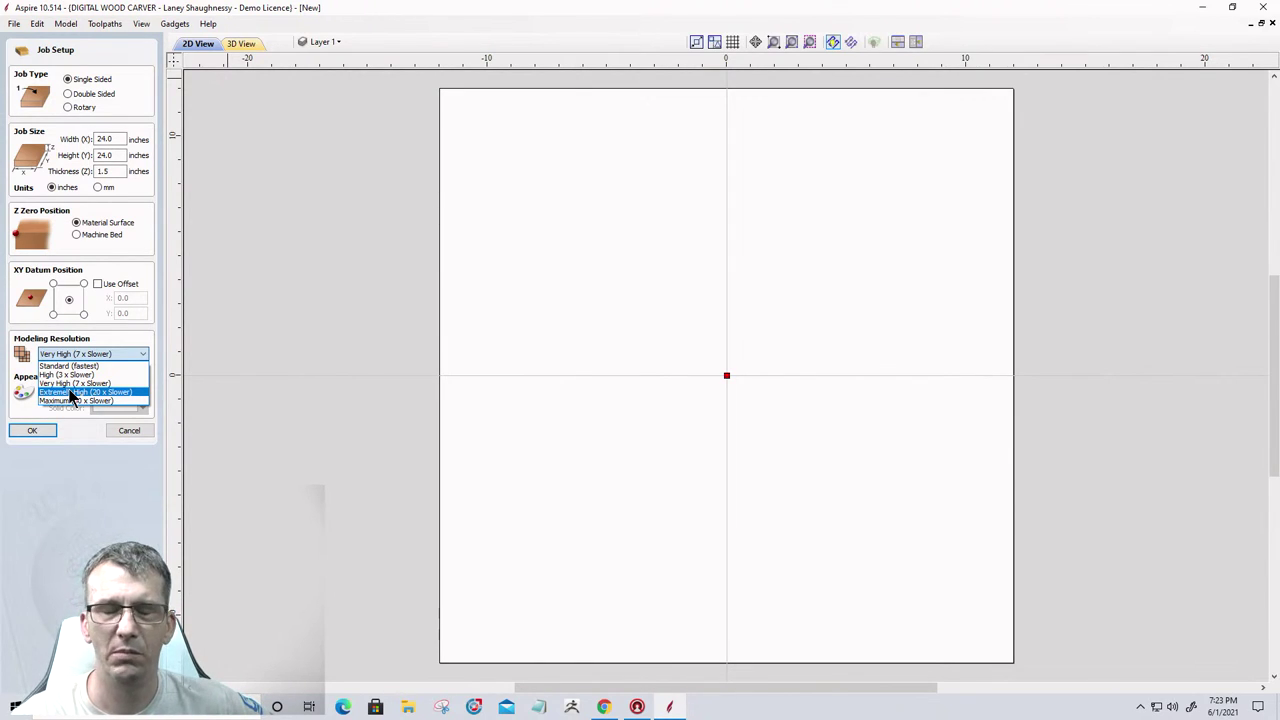
pyautogui.click(71, 352)
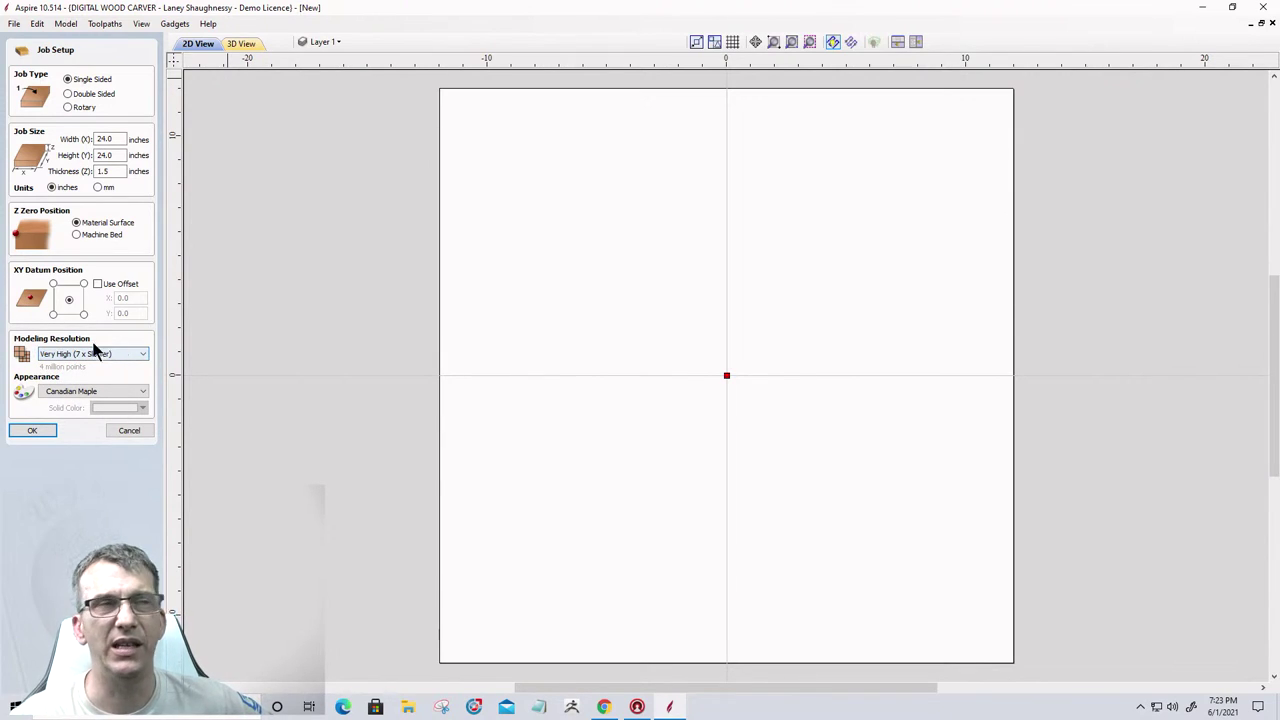
pyautogui.click(71, 355)
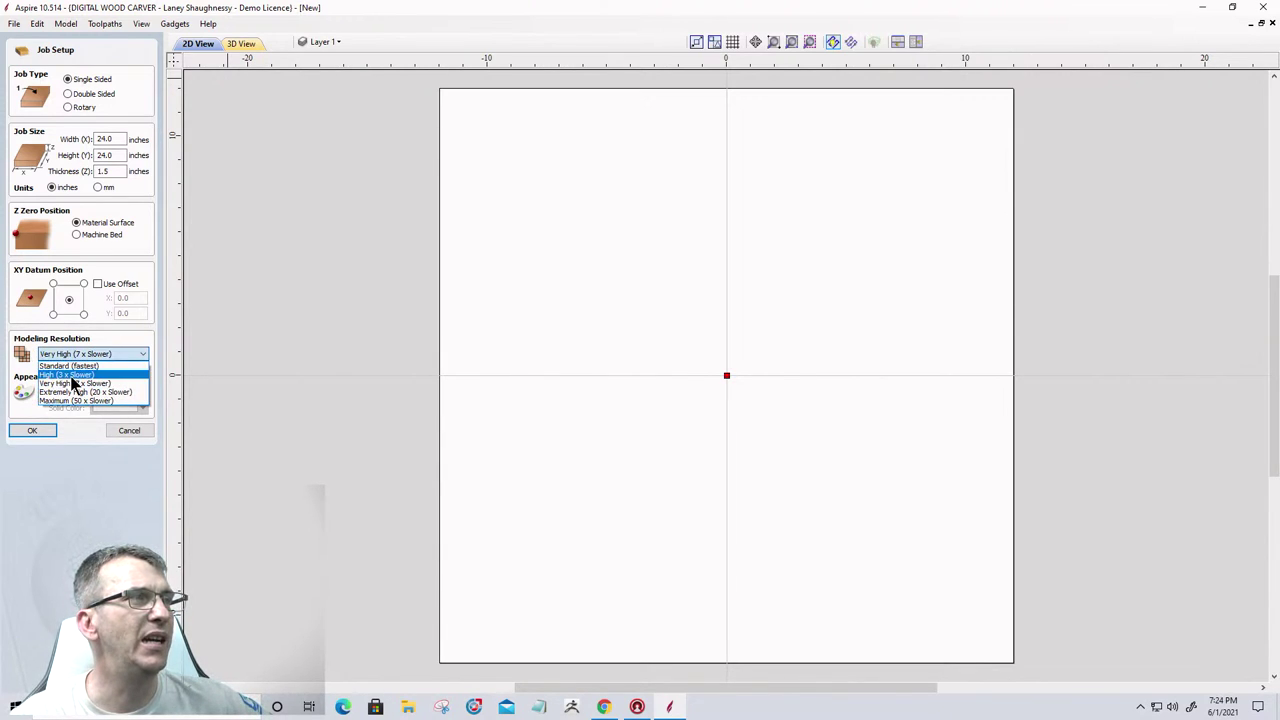
pyautogui.click(74, 383)
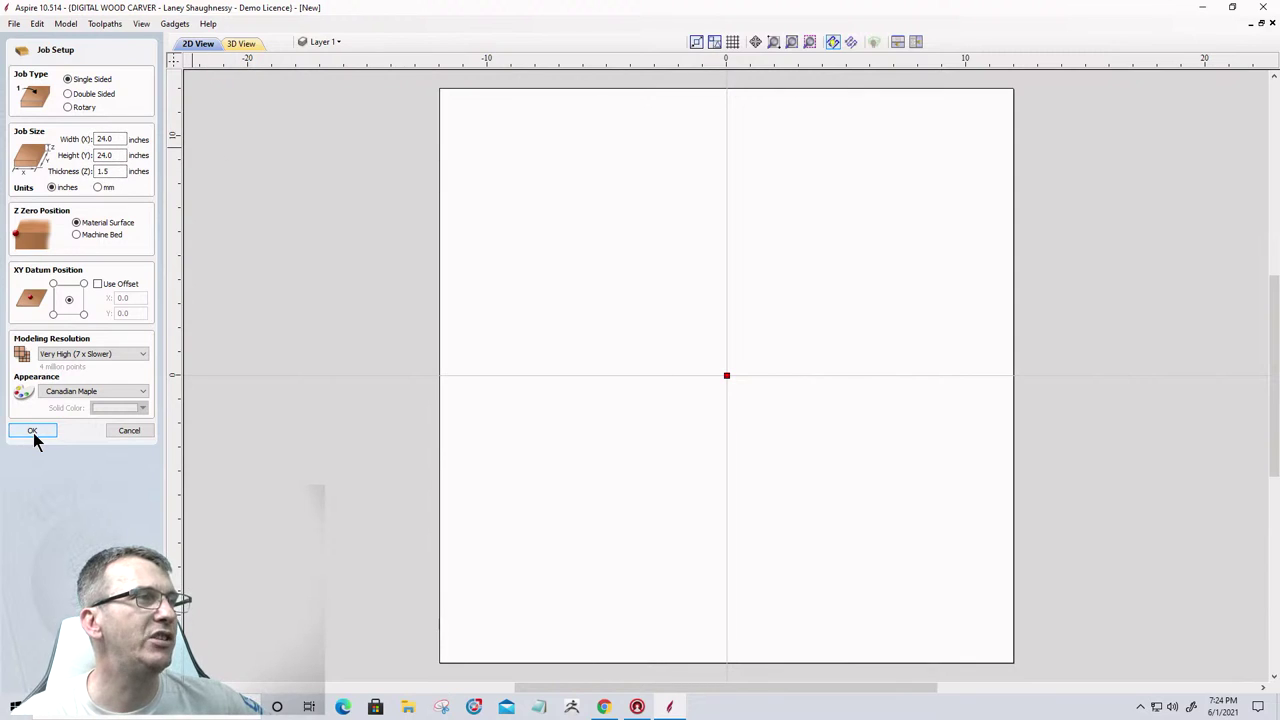
# Set the modeling resolution to Maximum (50 x Slower) and accept the 24 by 24 inch job setup.
pyautogui.click(59, 352)
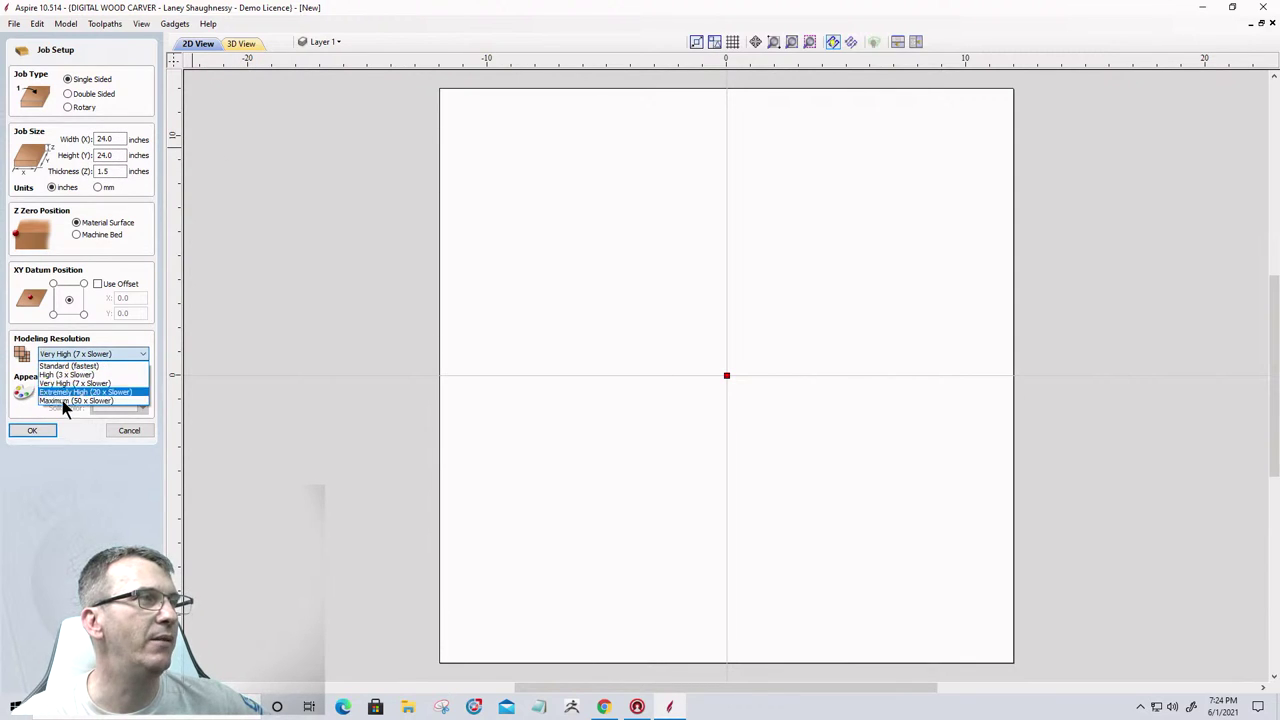
pyautogui.click(62, 402)
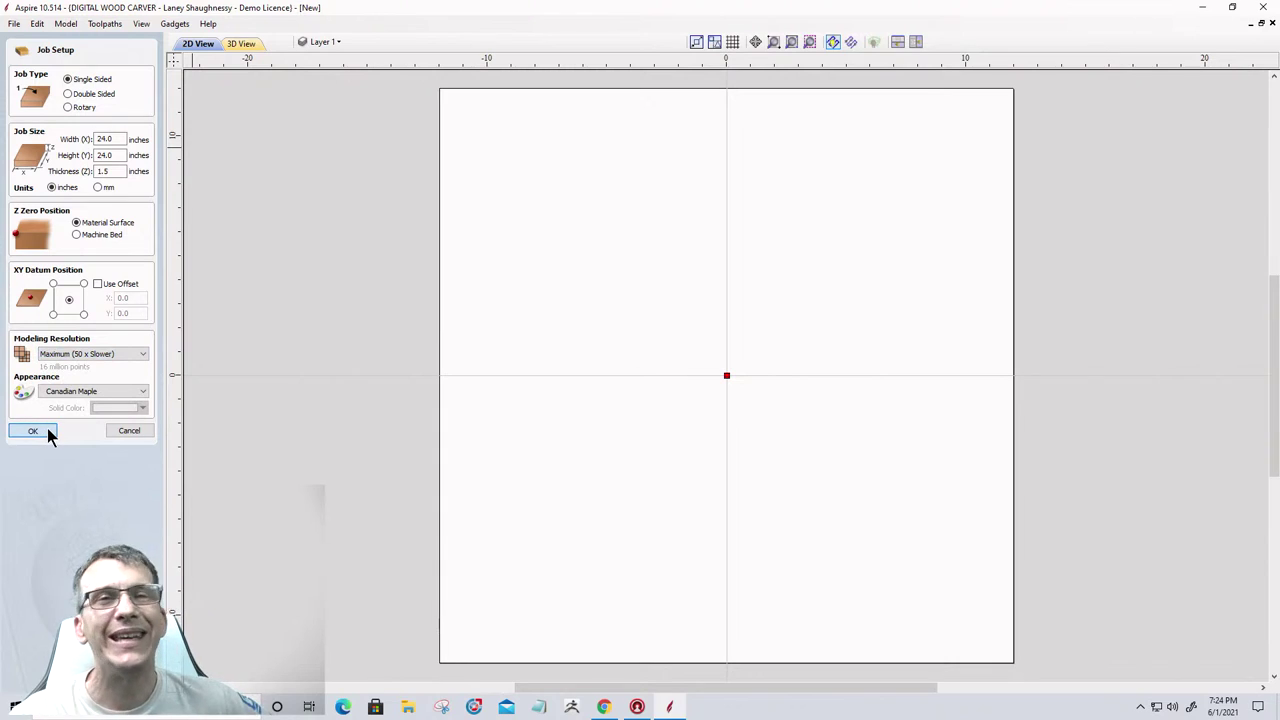
pyautogui.click(32, 430)
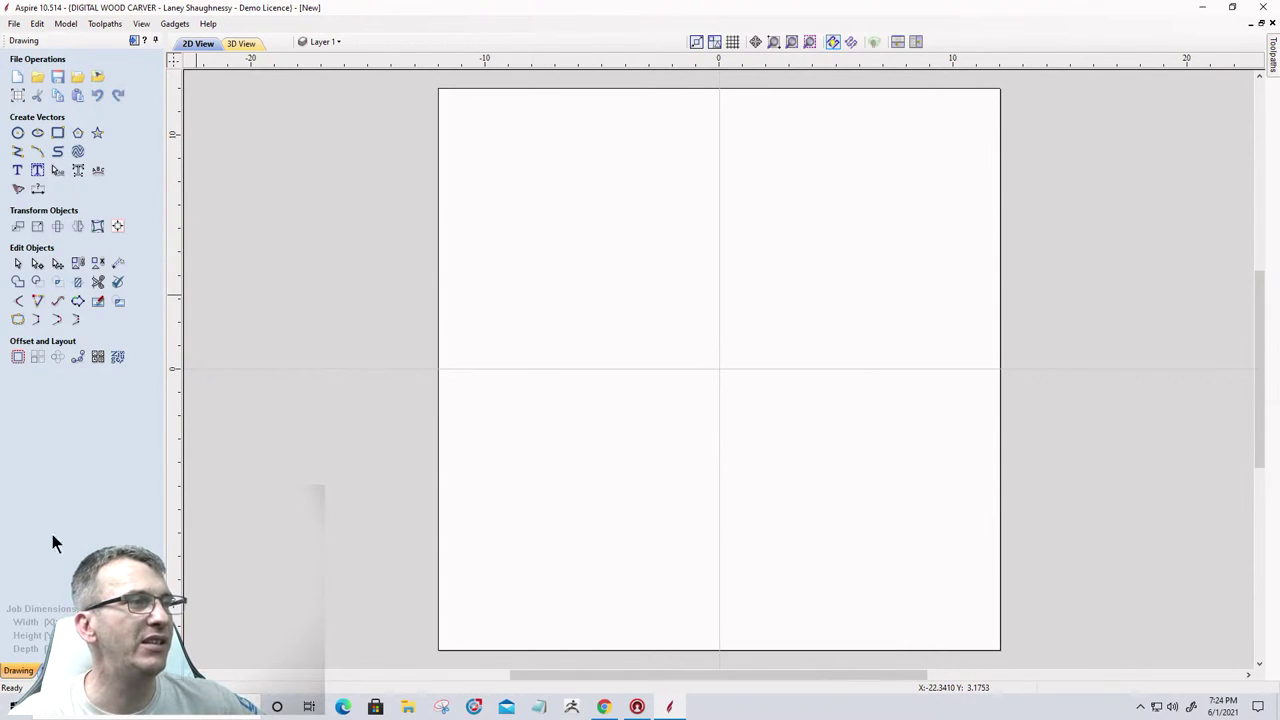
# Draw a square-cornered rectangle 3.0 inches wide and 5.25 inches high, up and to the left of the job's centre.
pyautogui.click(57, 132)
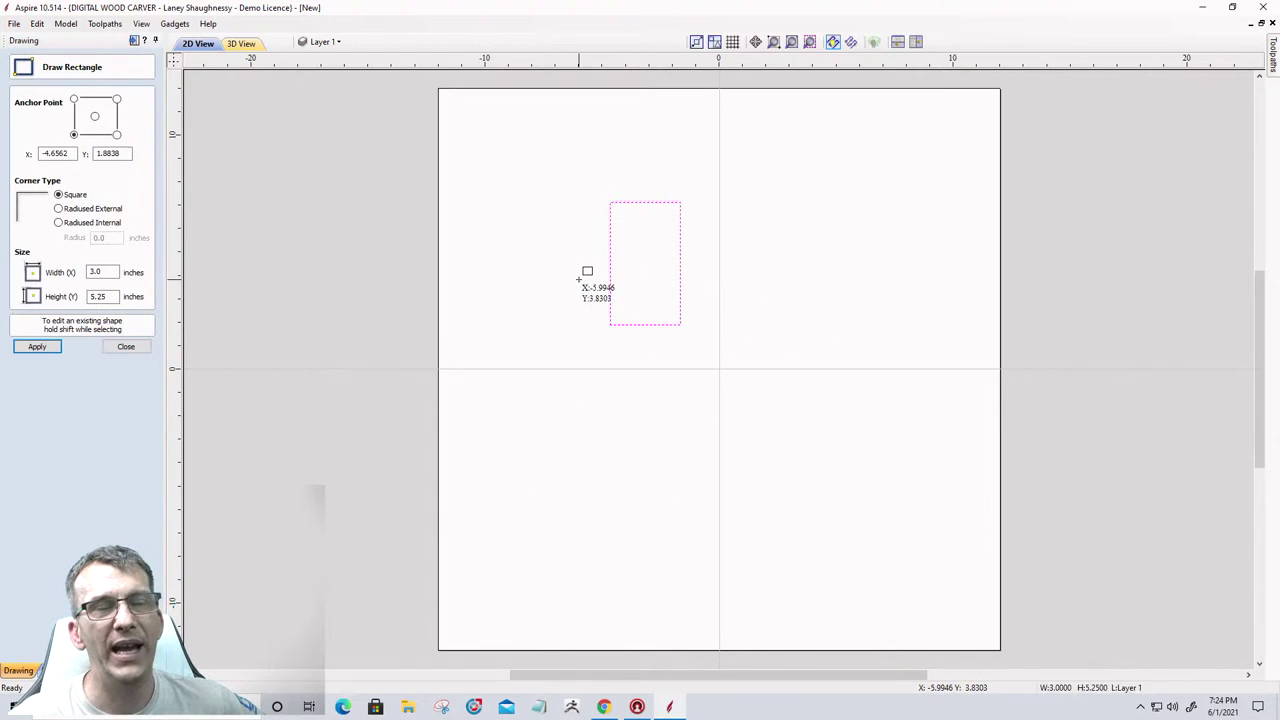
pyautogui.click(135, 345)
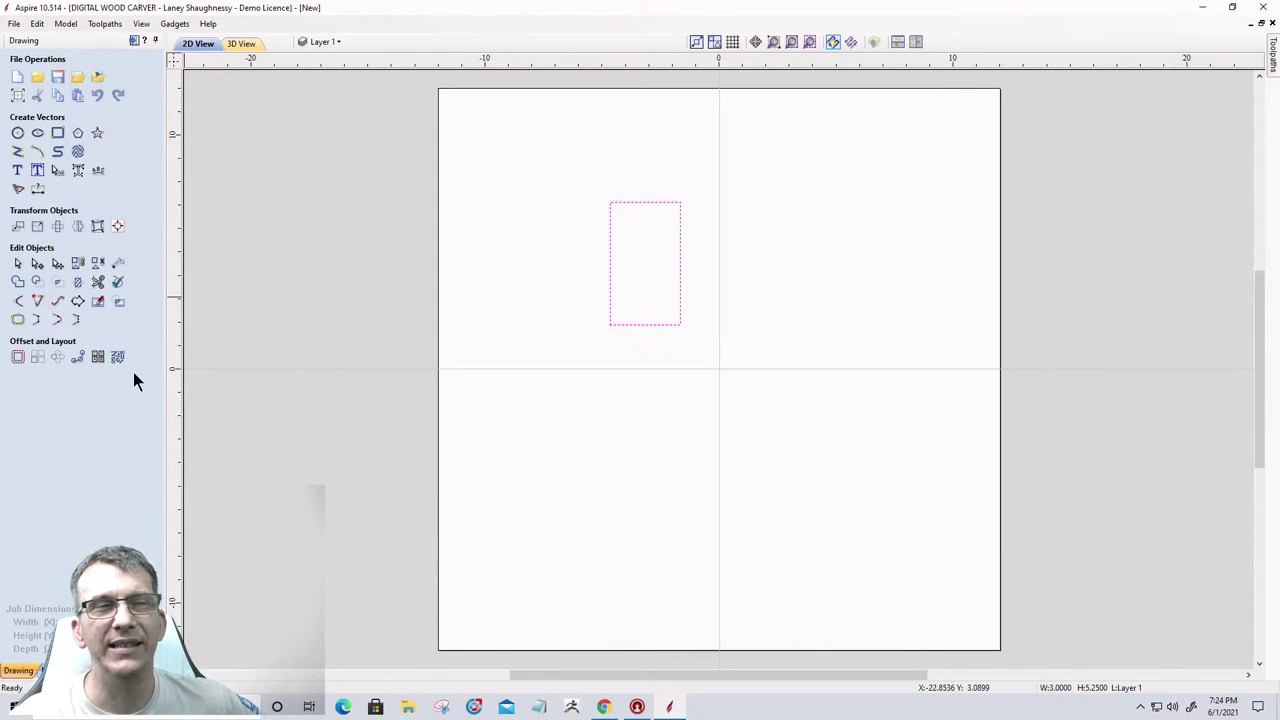
# Reopen the job setup and lower the modeling resolution to Very High (7 x Slower).
pyautogui.click(17, 96)
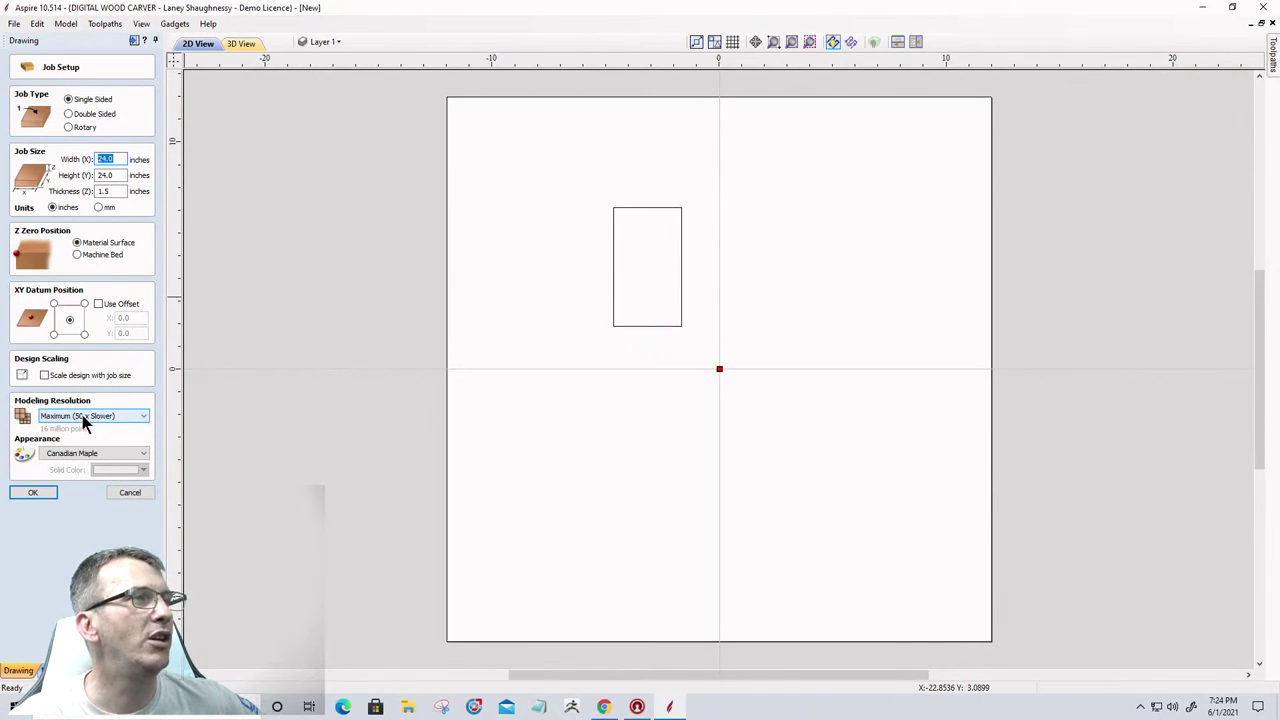
pyautogui.click(82, 415)
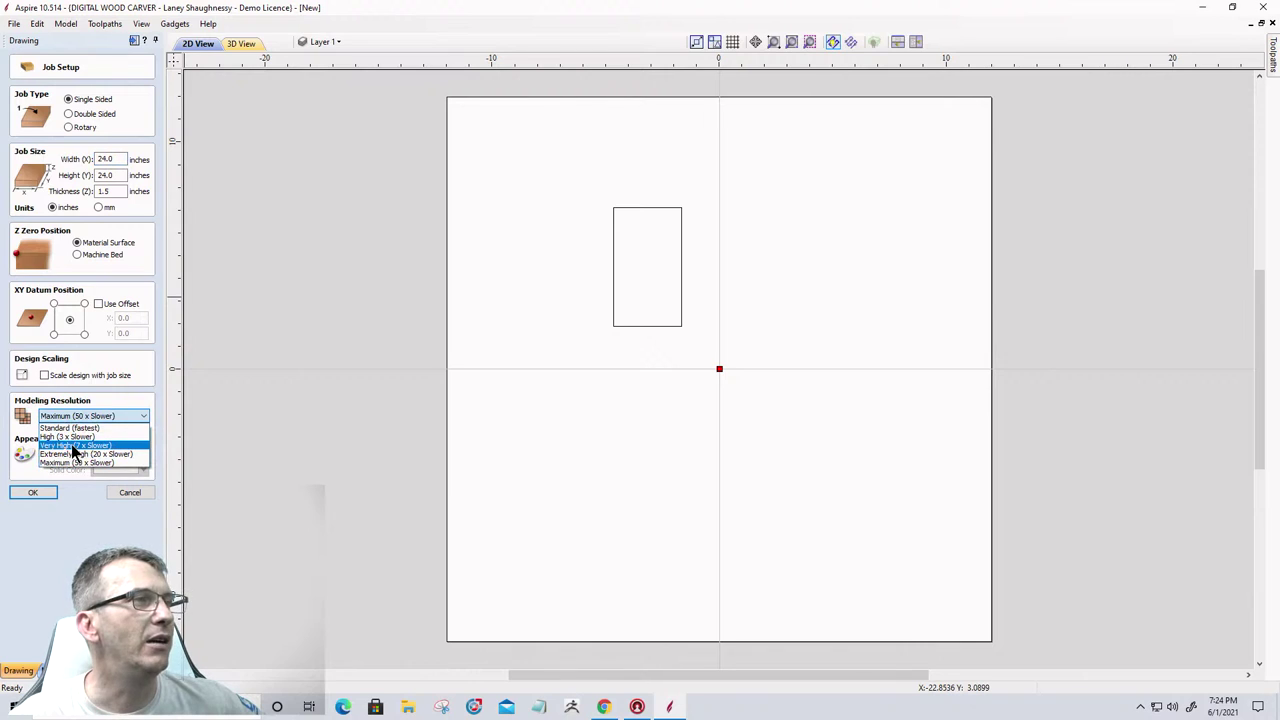
pyautogui.click(75, 445)
pyautogui.click(32, 493)
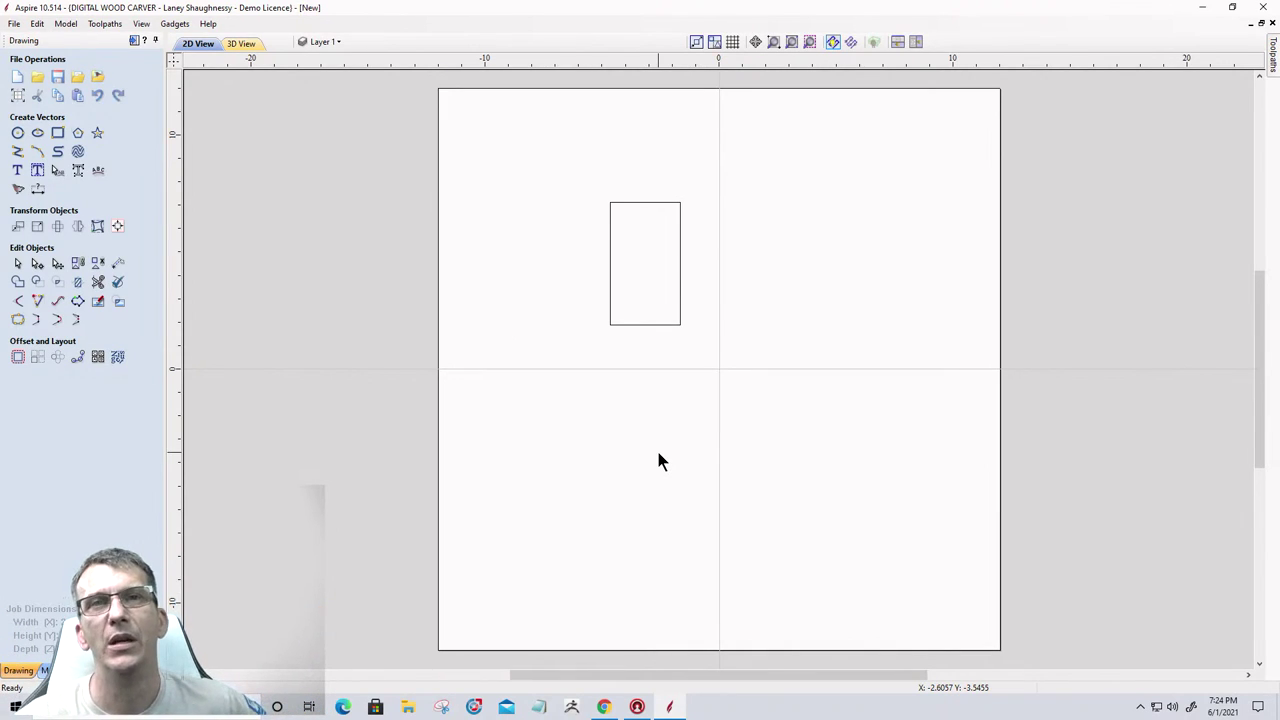
# Reopen the job setup to check which modeling resolutions are offered, and leave it without changes.
pyautogui.click(17, 95)
pyautogui.click(71, 415)
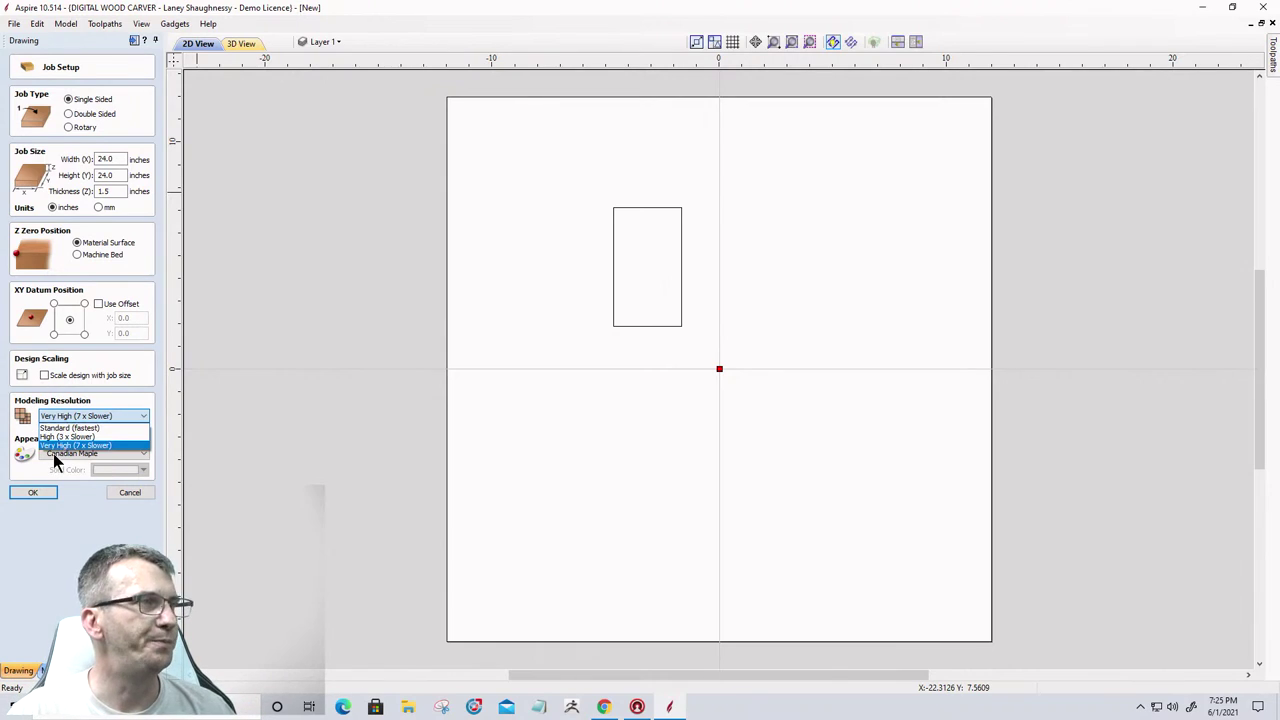
pyautogui.click(120, 492)
pyautogui.click(128, 493)
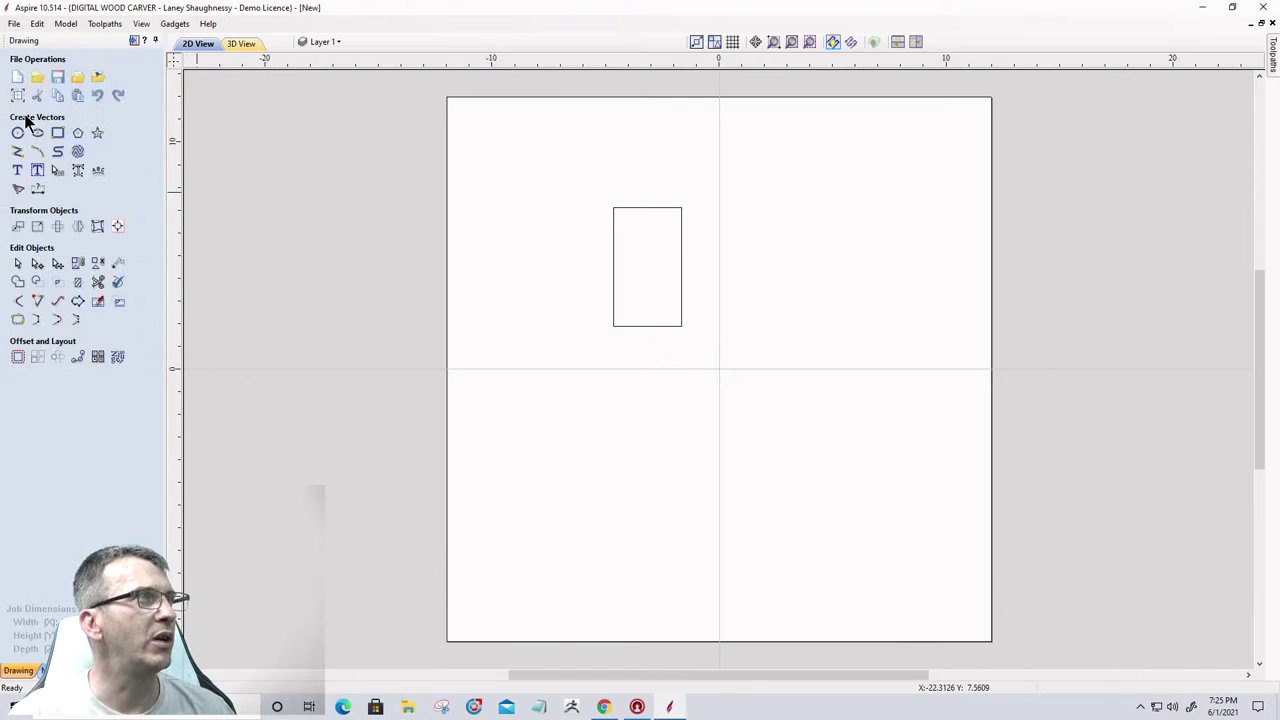
# Close the current file without saving it.
pyautogui.click(15, 24)
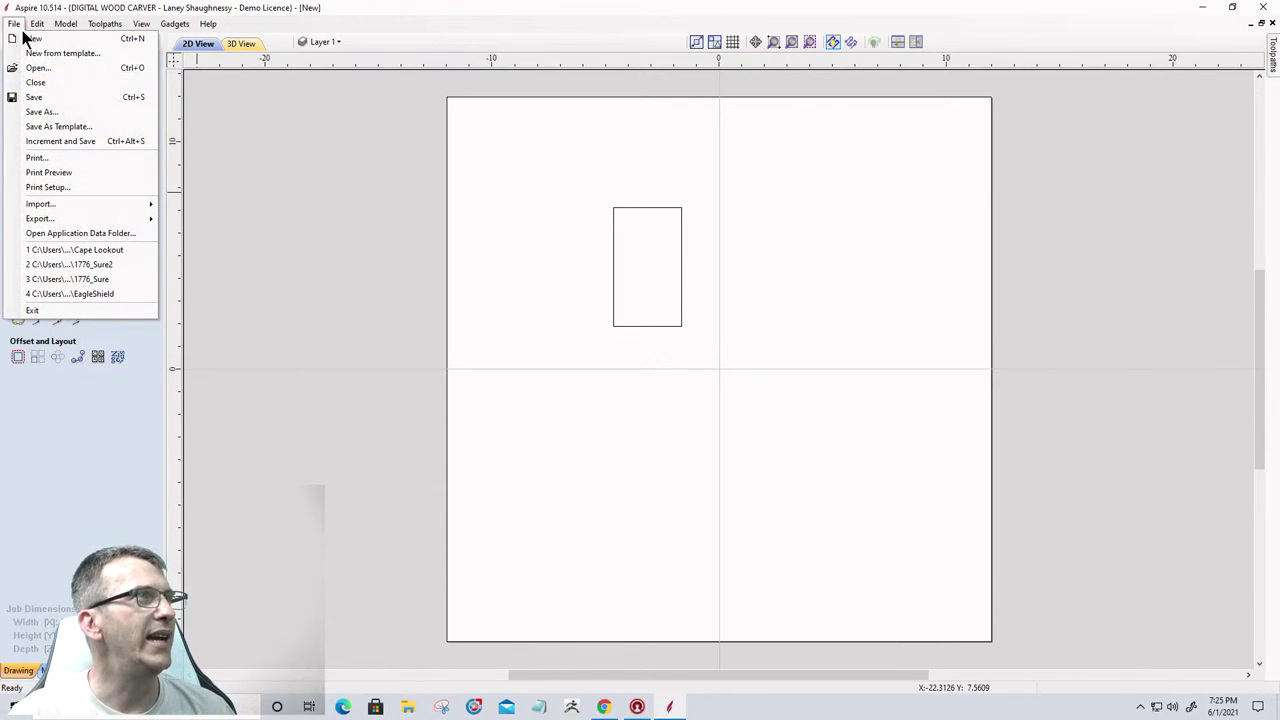
pyautogui.click(40, 88)
pyautogui.click(620, 387)
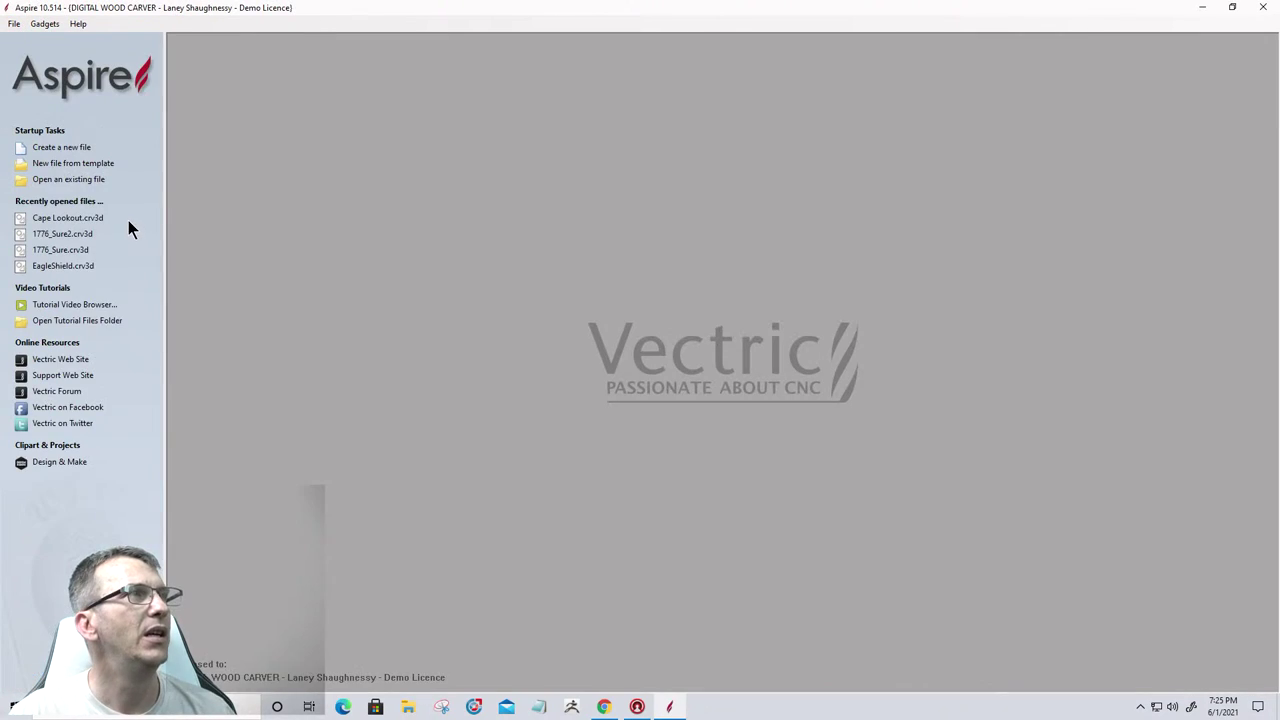
# Create a new file with the modeling resolution set to Maximum (50 x Slower).
pyautogui.click(63, 148)
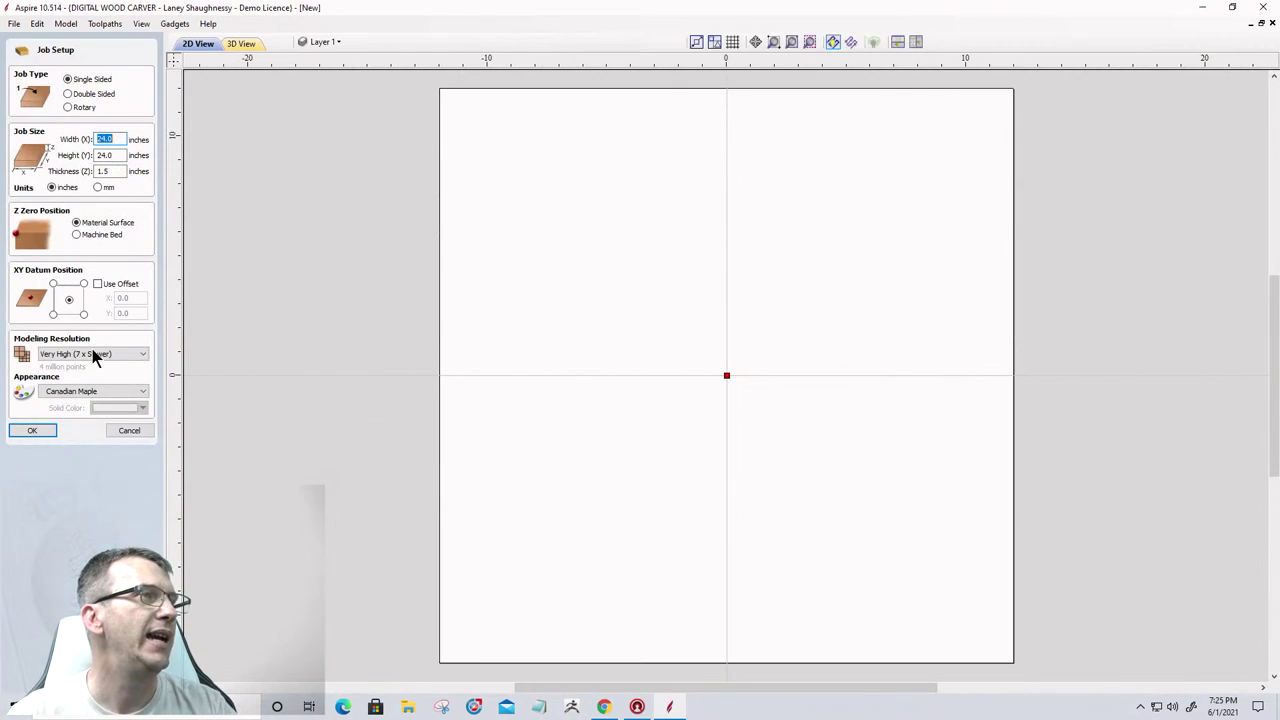
pyautogui.click(92, 354)
pyautogui.click(80, 392)
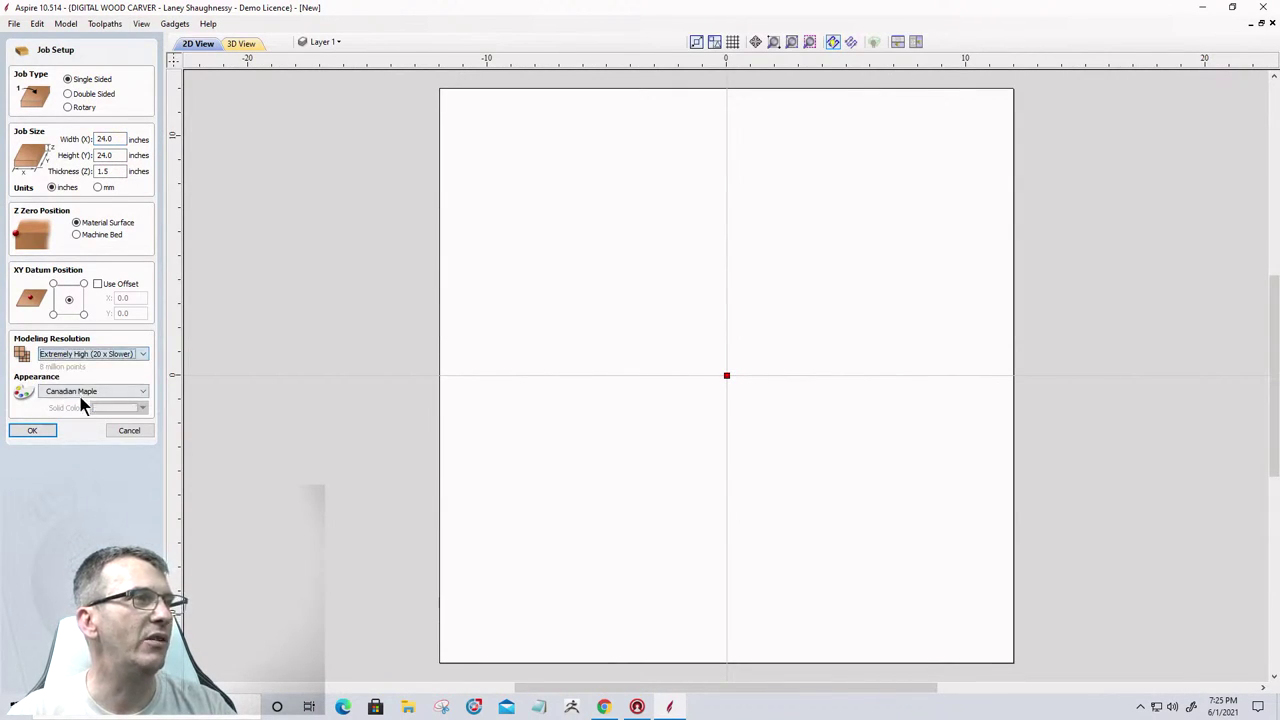
pyautogui.click(86, 354)
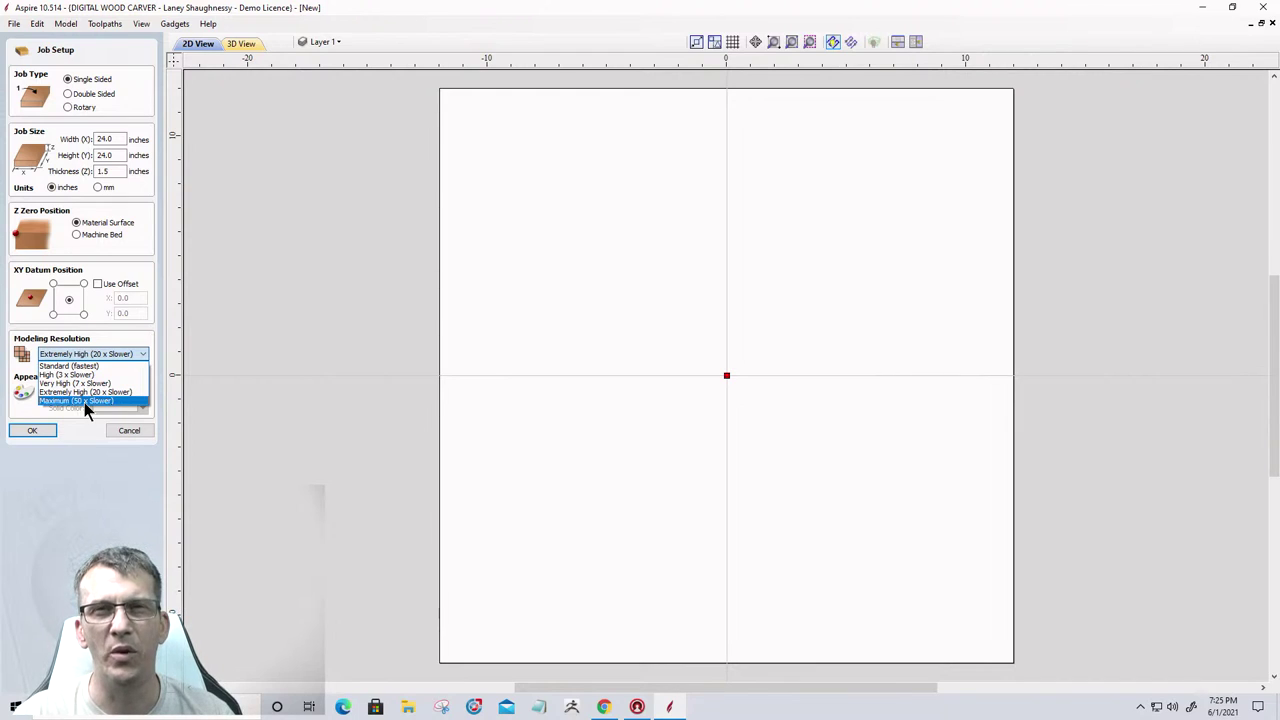
pyautogui.click(84, 401)
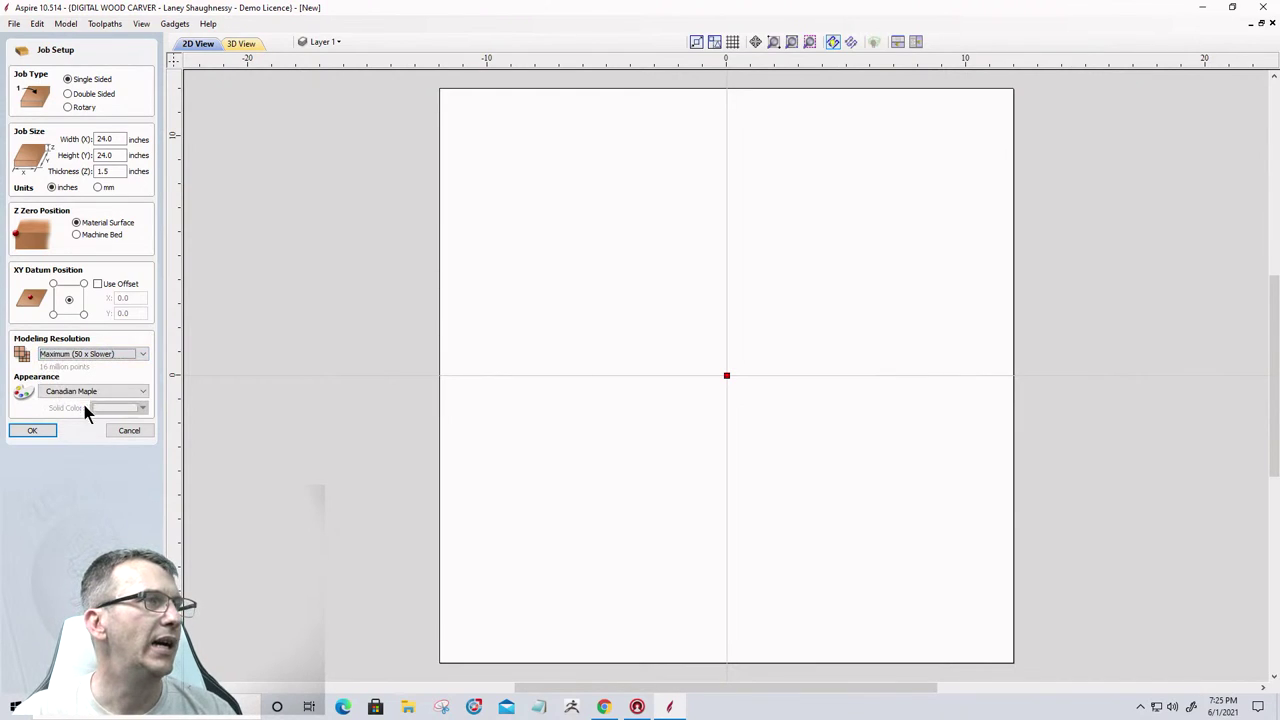
pyautogui.click(30, 432)
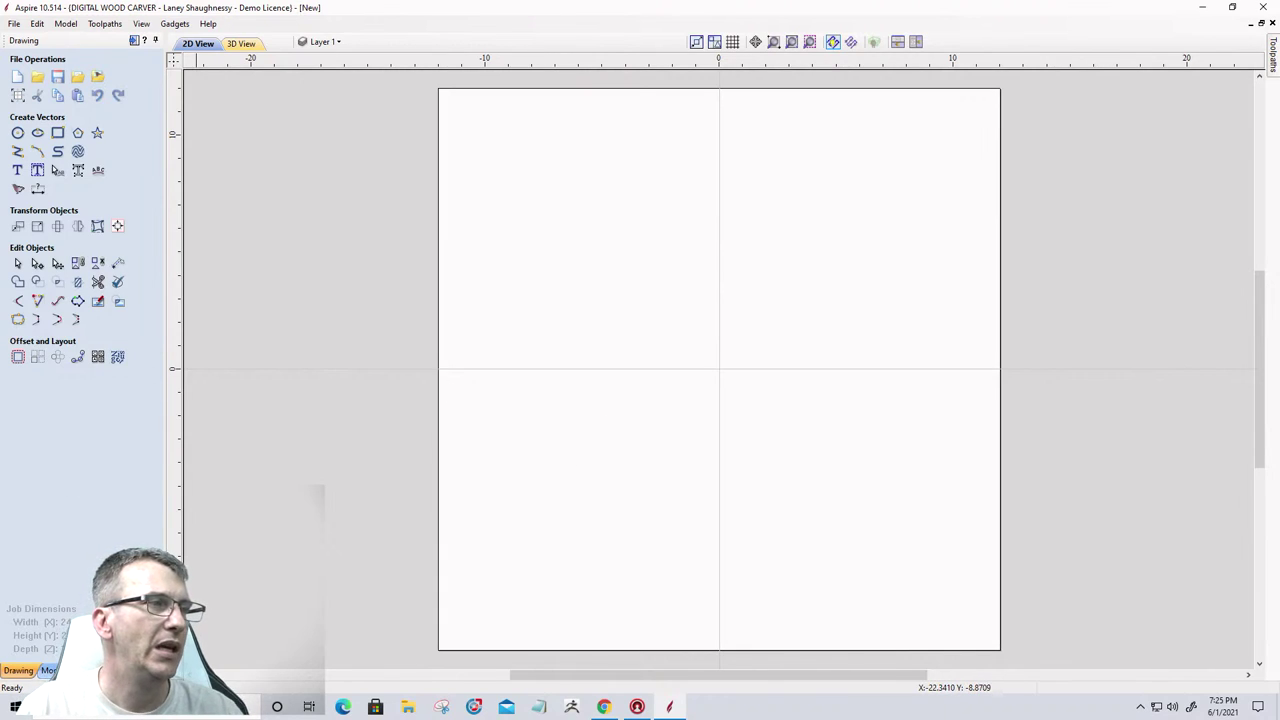
# Place the Acanthus_Vertical_3-57693-A model from the Clipart library just above the job's centre and inspect it in 3D.
pyautogui.click(88, 670)
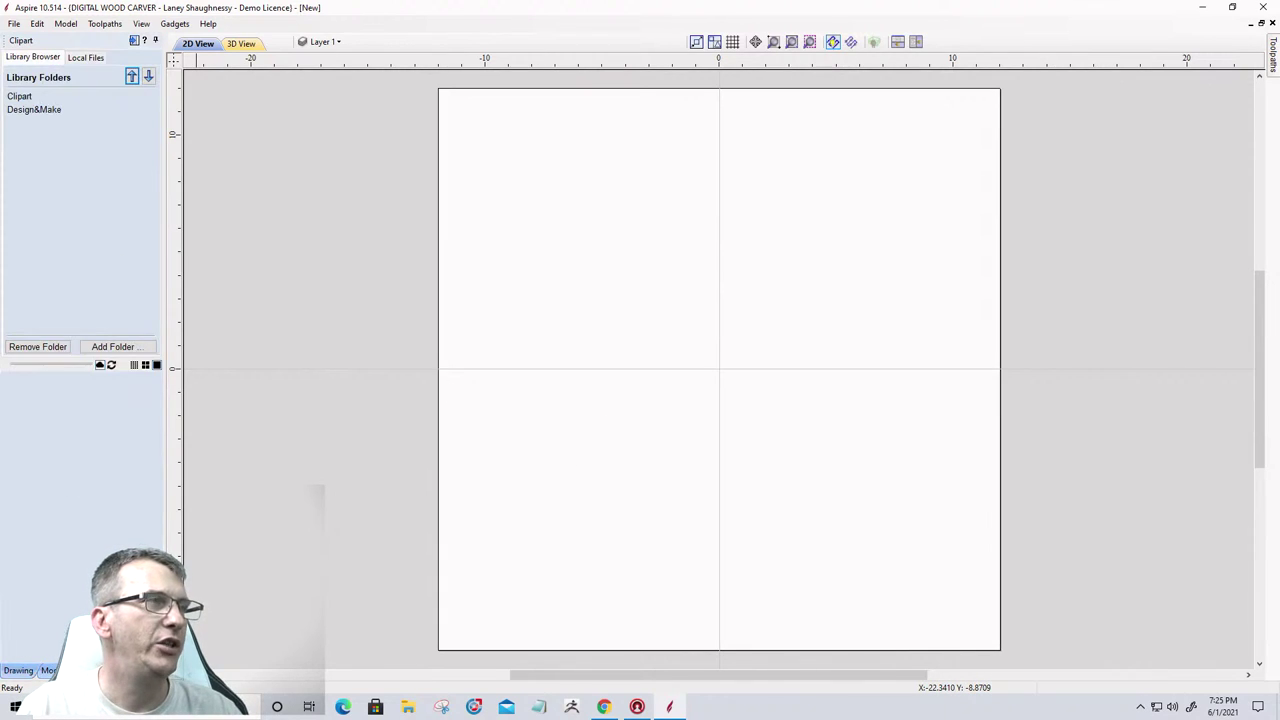
pyautogui.doubleClick(24, 96)
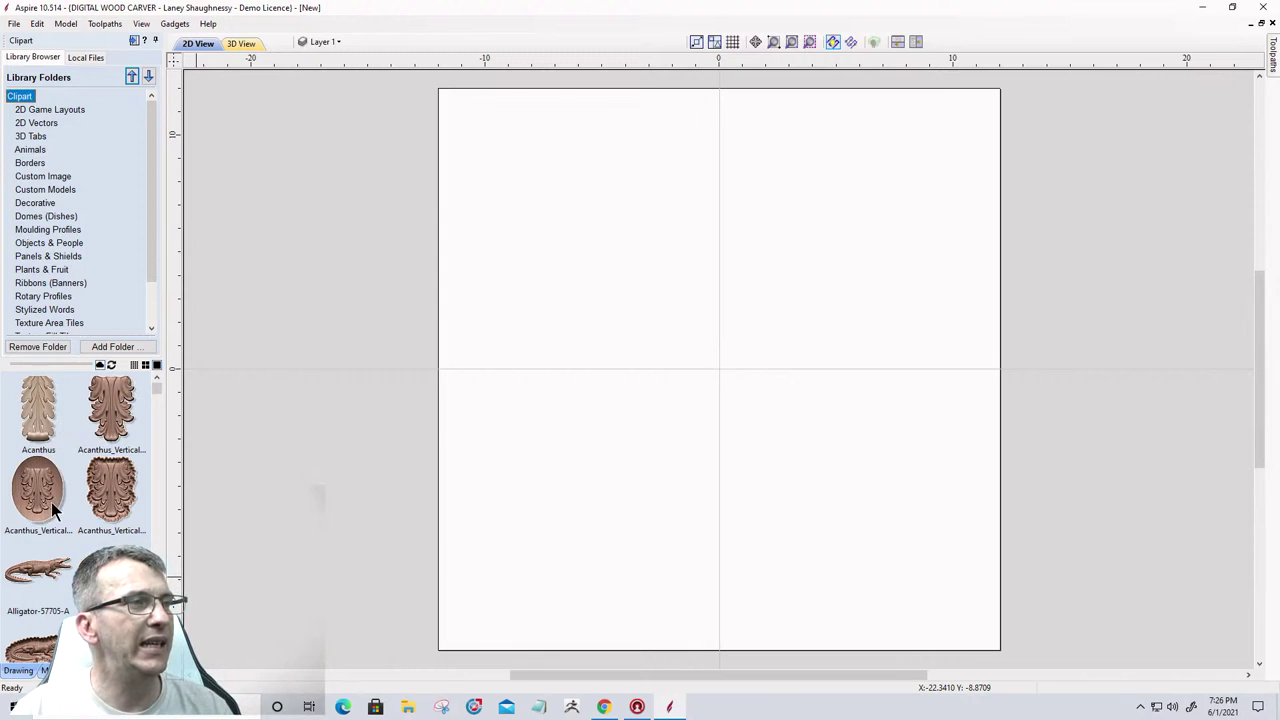
pyautogui.scroll(-2, 72, 555)
pyautogui.scroll(2, 82, 547)
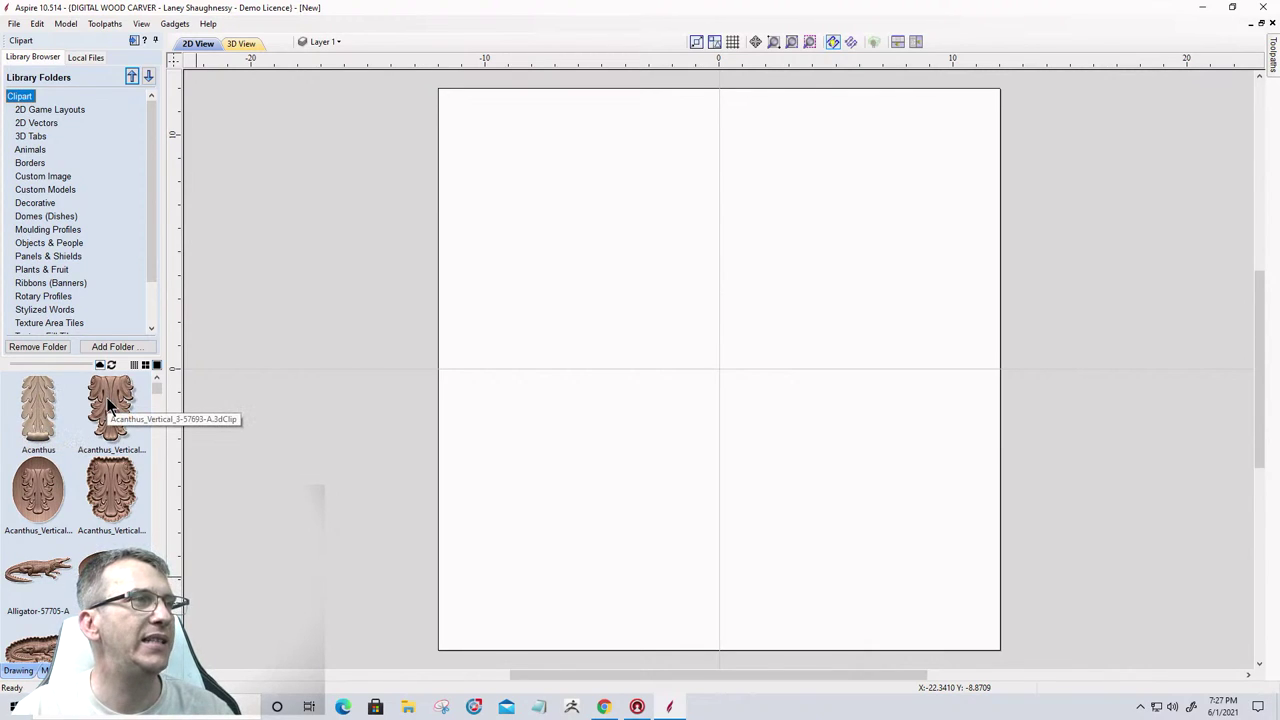
pyautogui.moveTo(107, 388); pyautogui.dragTo(733, 292)
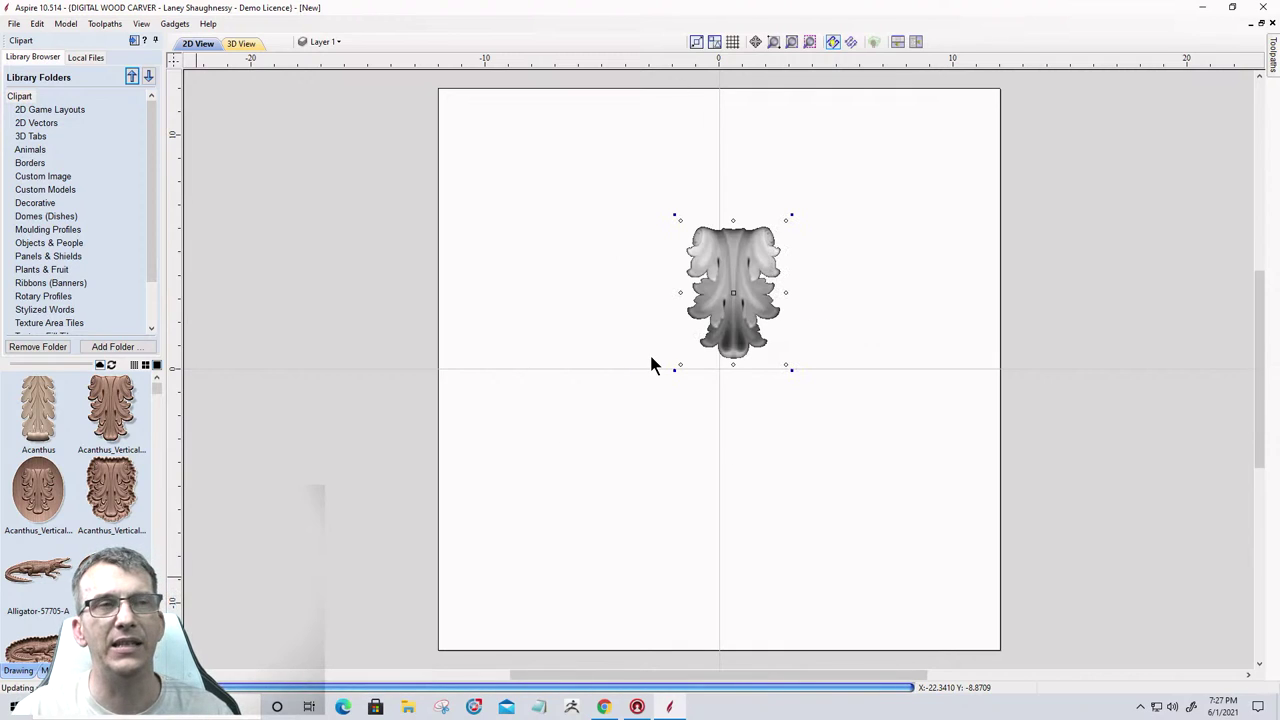
pyautogui.click(243, 43)
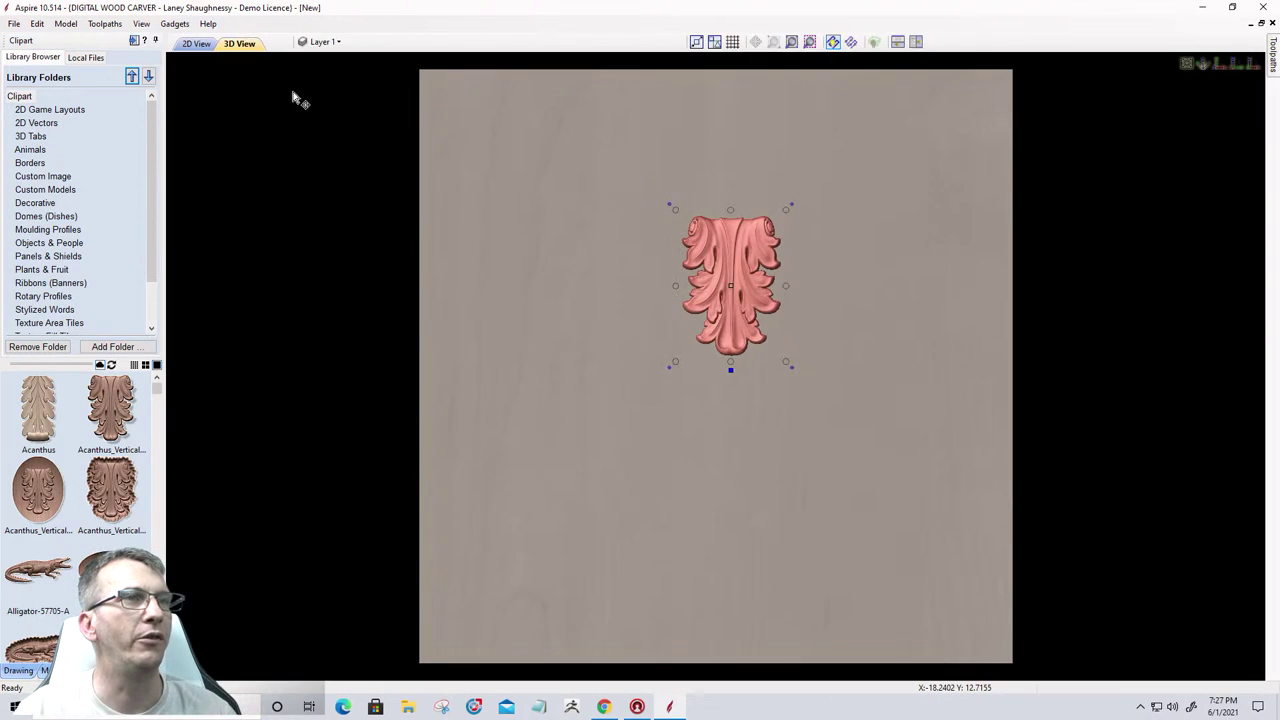
pyautogui.moveTo(726, 409); pyautogui.dragTo(637, 322)
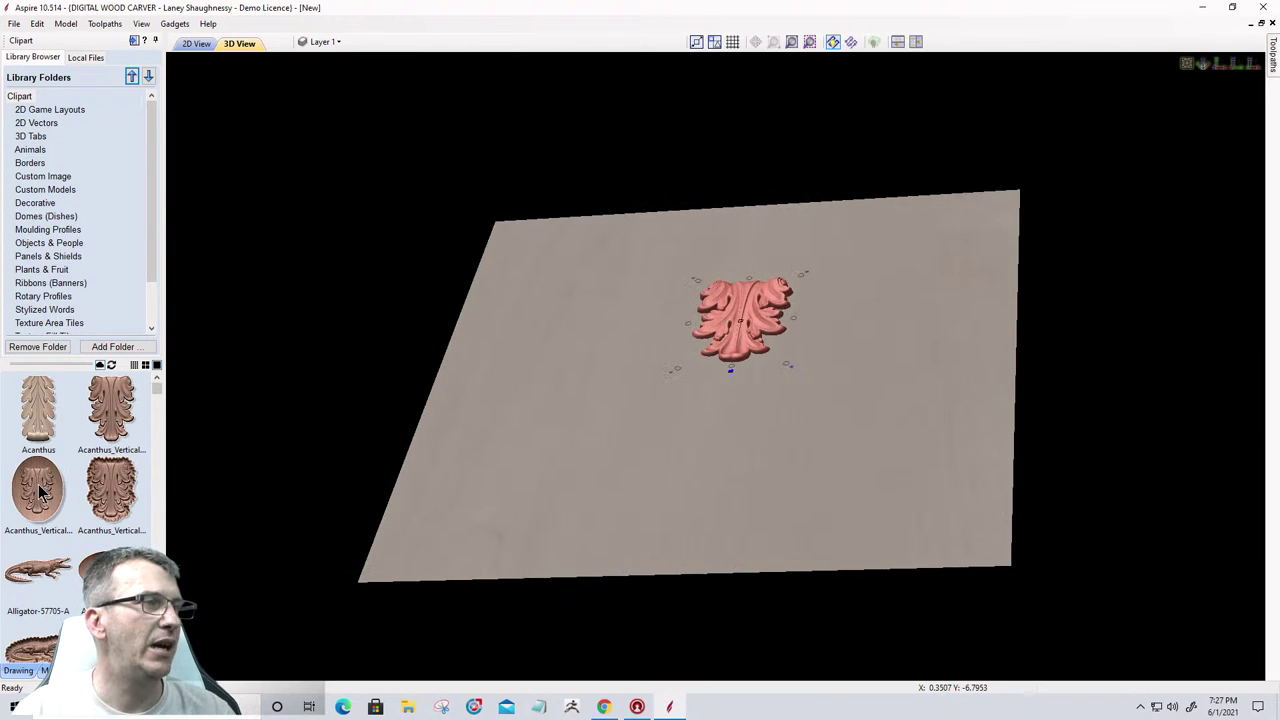
# Add the dished oval acanthus and the scalloped-border acanthus clipart models side by side below the plain acanthus.
pyautogui.moveTo(40, 490); pyautogui.dragTo(810, 420)
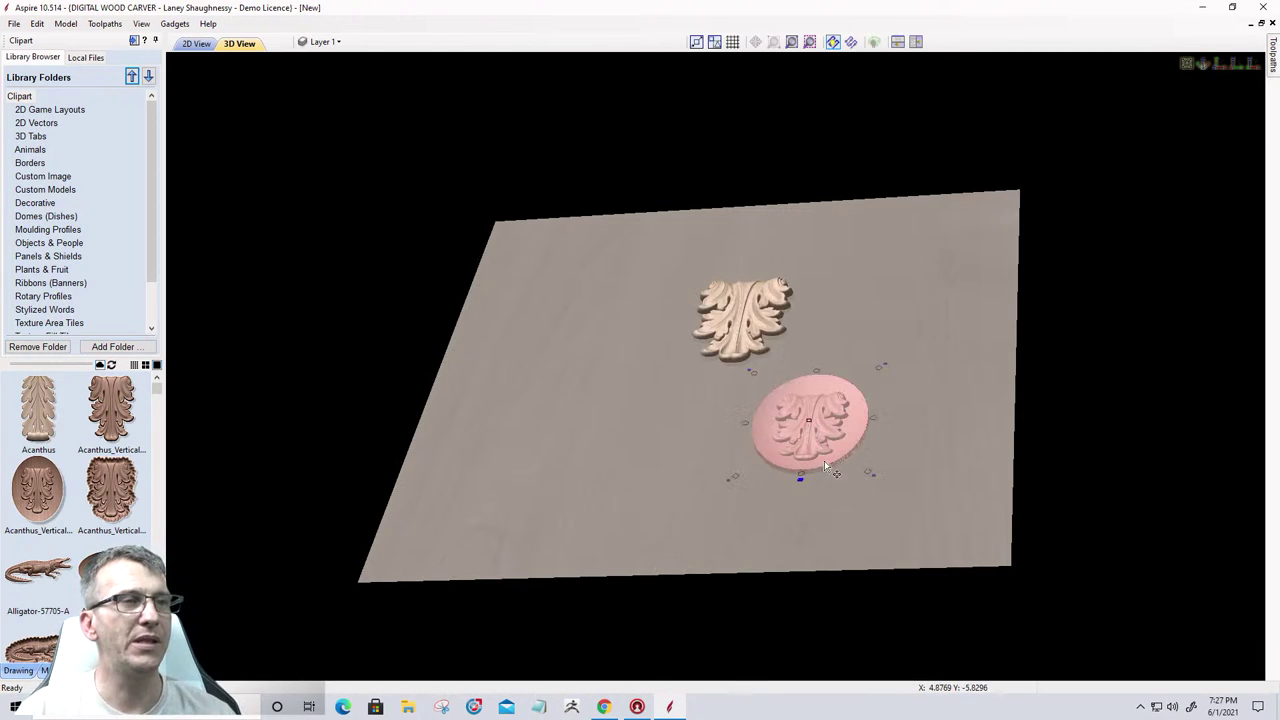
pyautogui.scroll(1, 826, 460)
pyautogui.scroll(1, 828, 458)
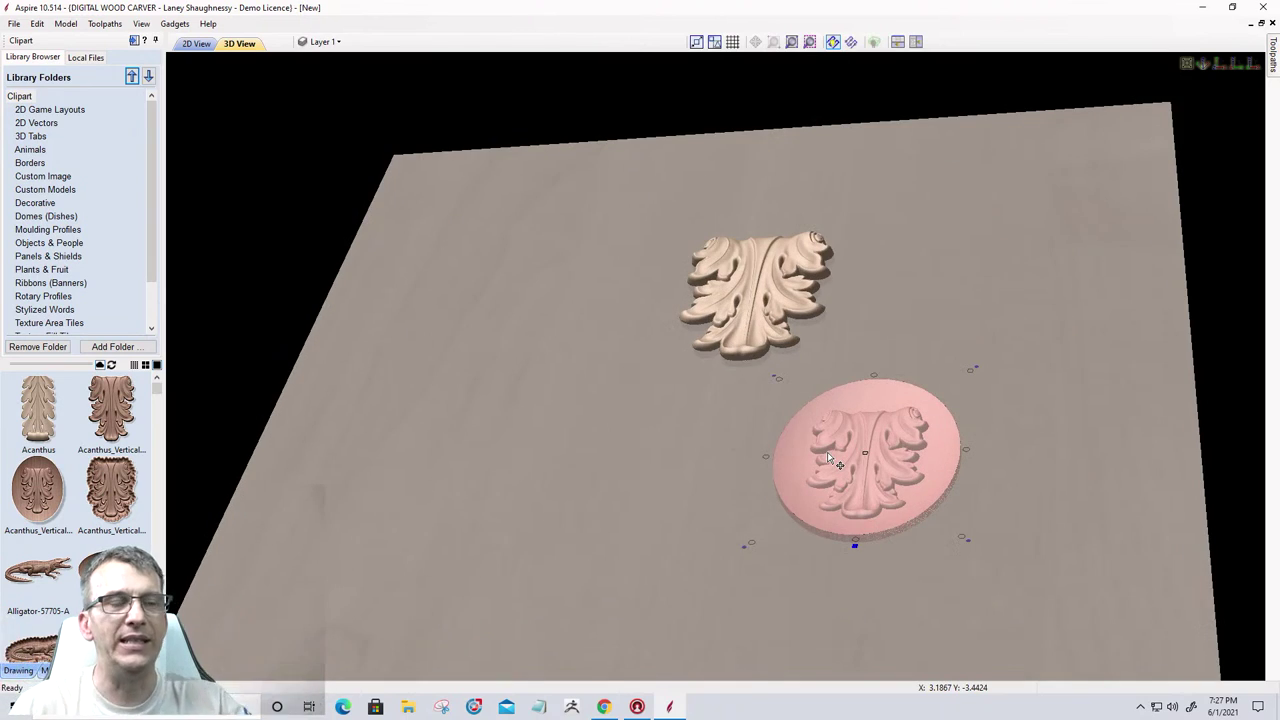
pyautogui.moveTo(110, 492); pyautogui.dragTo(570, 482)
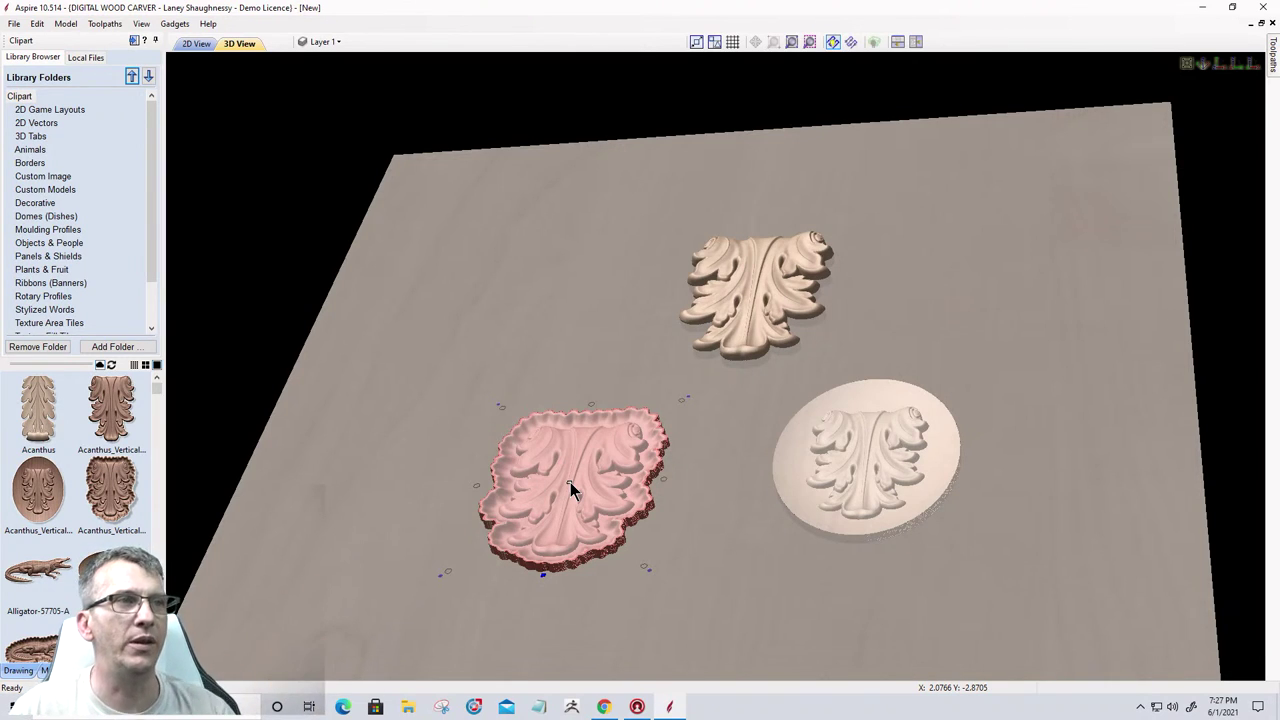
# Delete the acanthus model with the scalloped border.
pyautogui.click(568, 480)
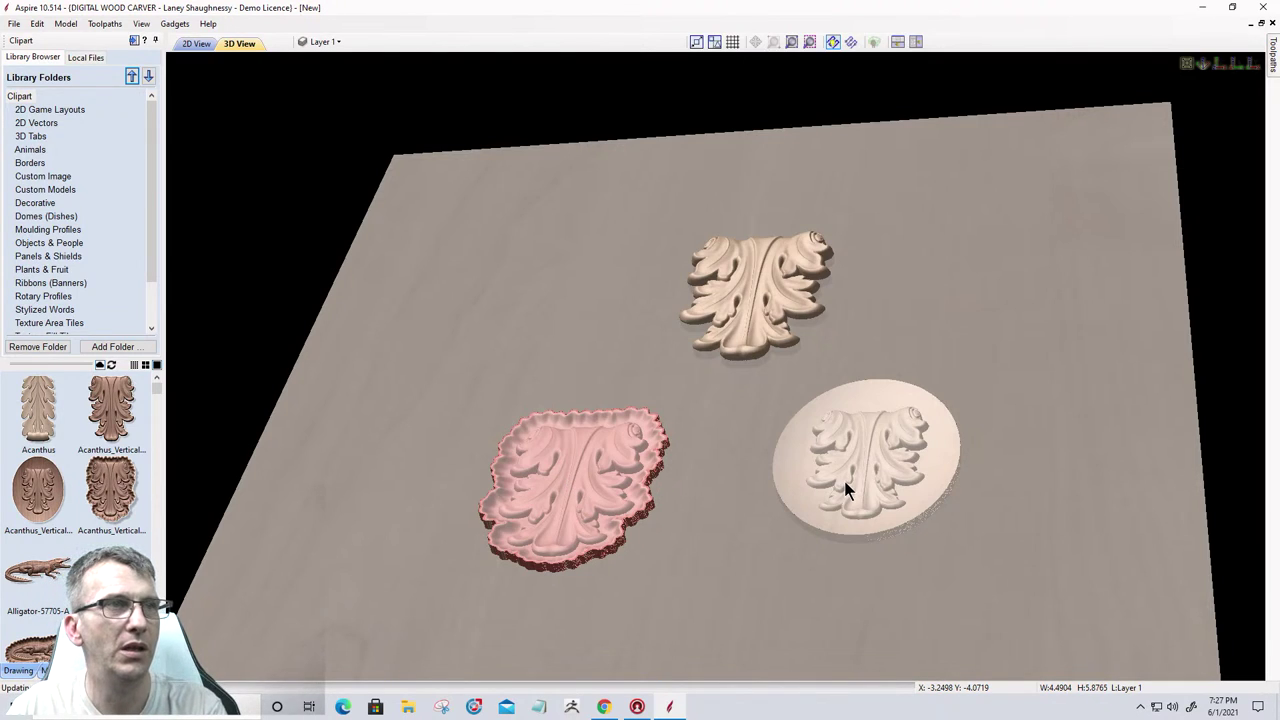
pyautogui.press('Escape')
pyautogui.press('Delete')
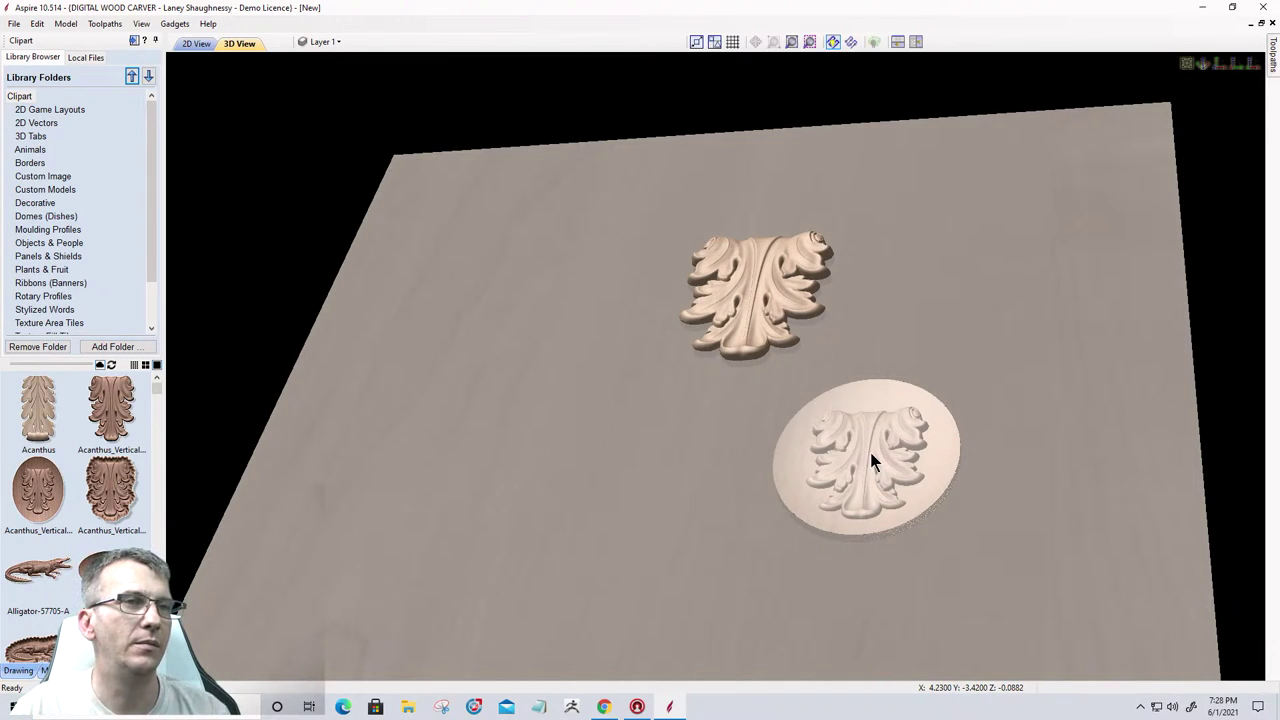
# Delete the dished oval acanthus in the 2D view and fit the whole job in view.
pyautogui.click(896, 485)
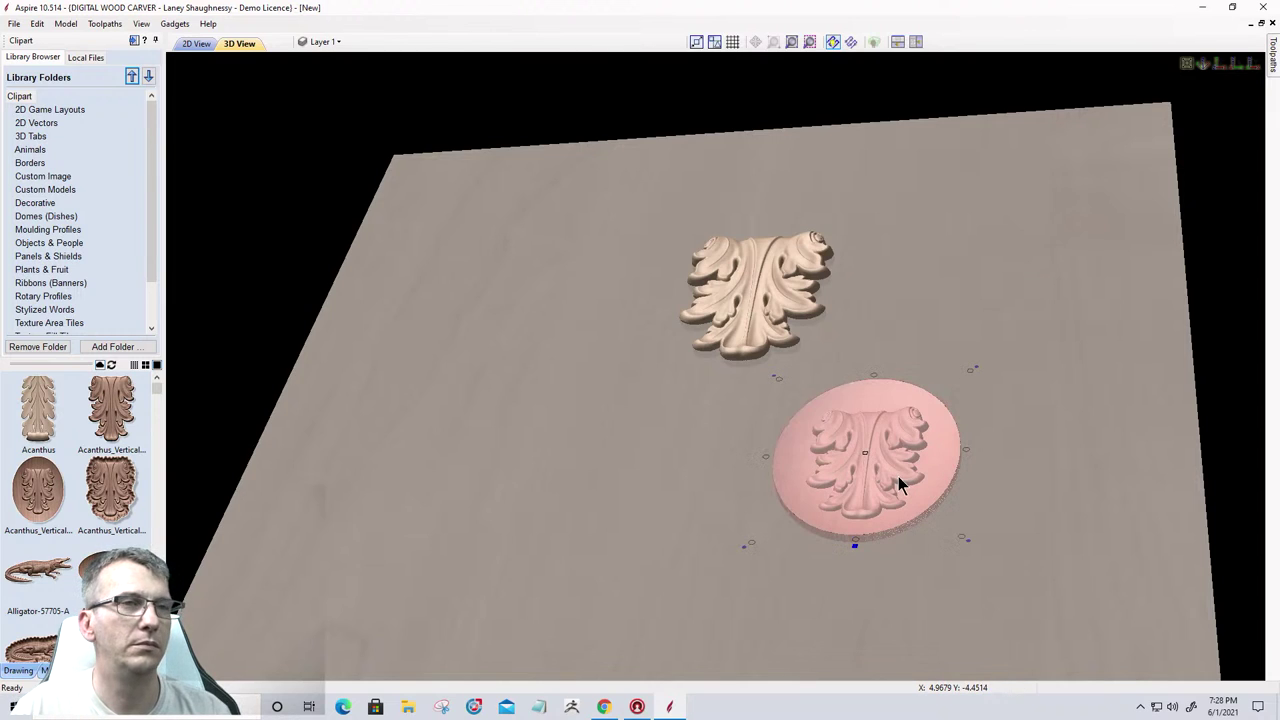
pyautogui.press('Escape')
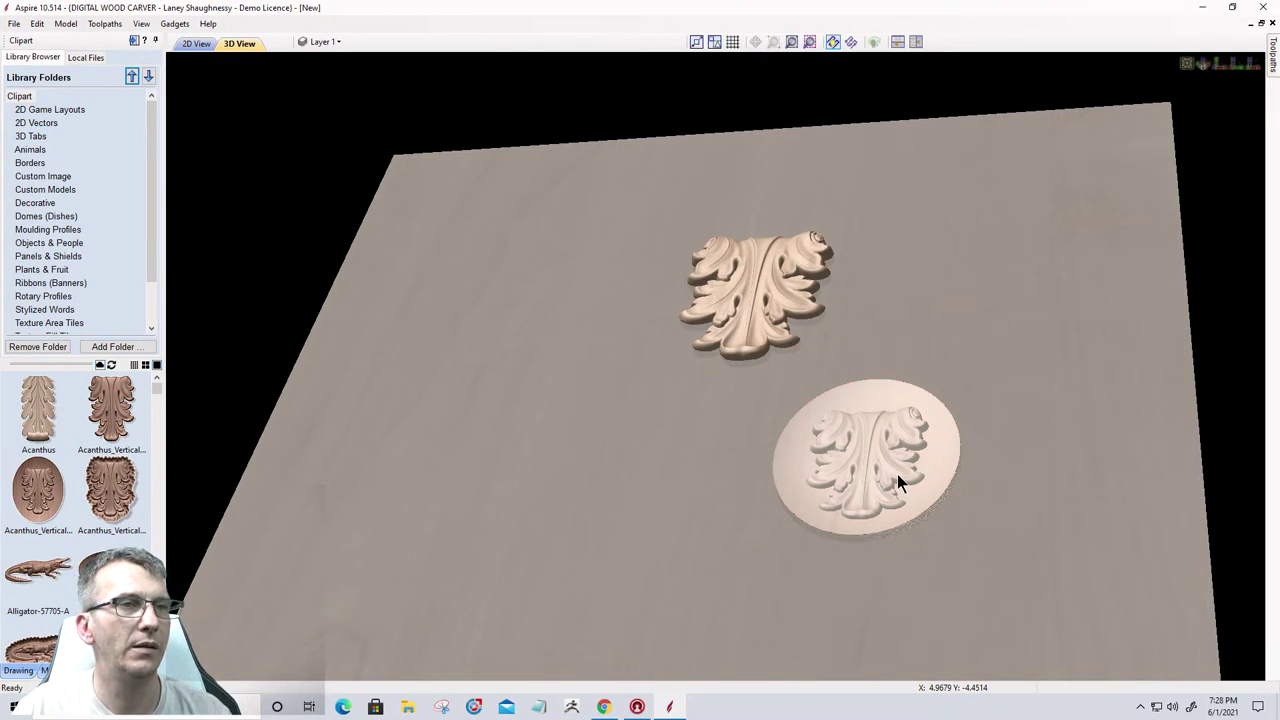
pyautogui.click(897, 474)
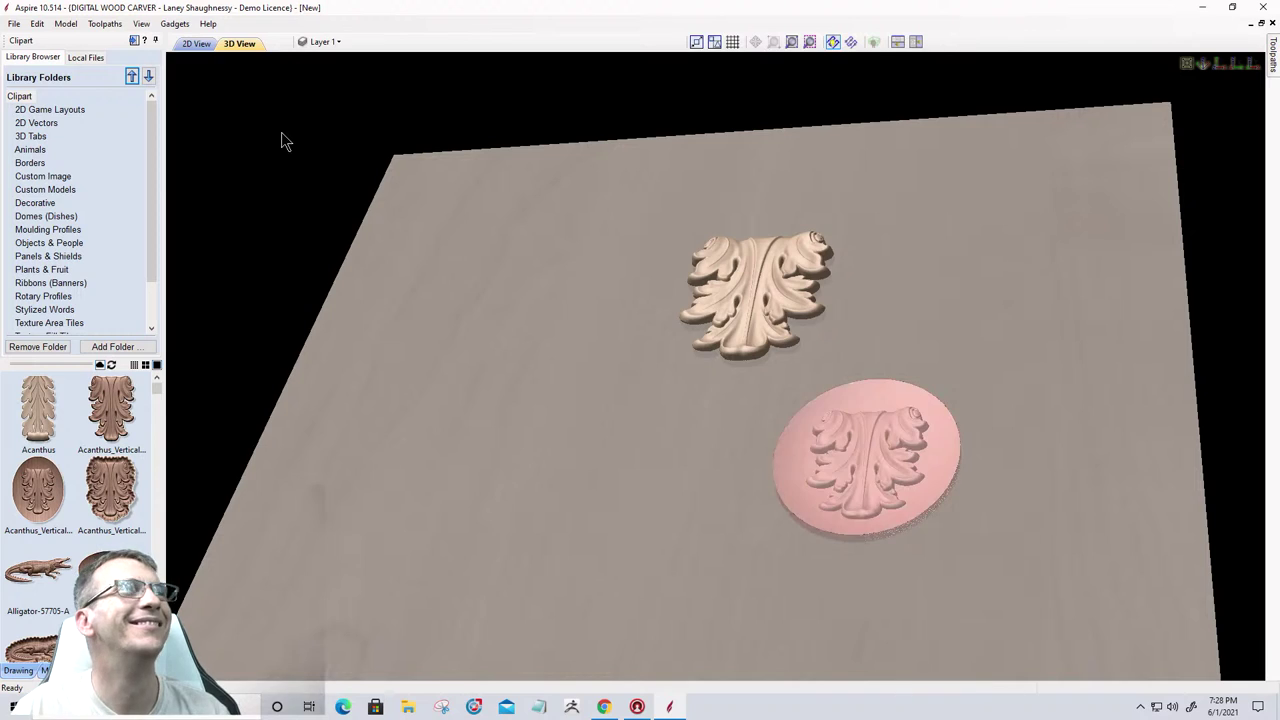
pyautogui.click(197, 44)
pyautogui.click(497, 570)
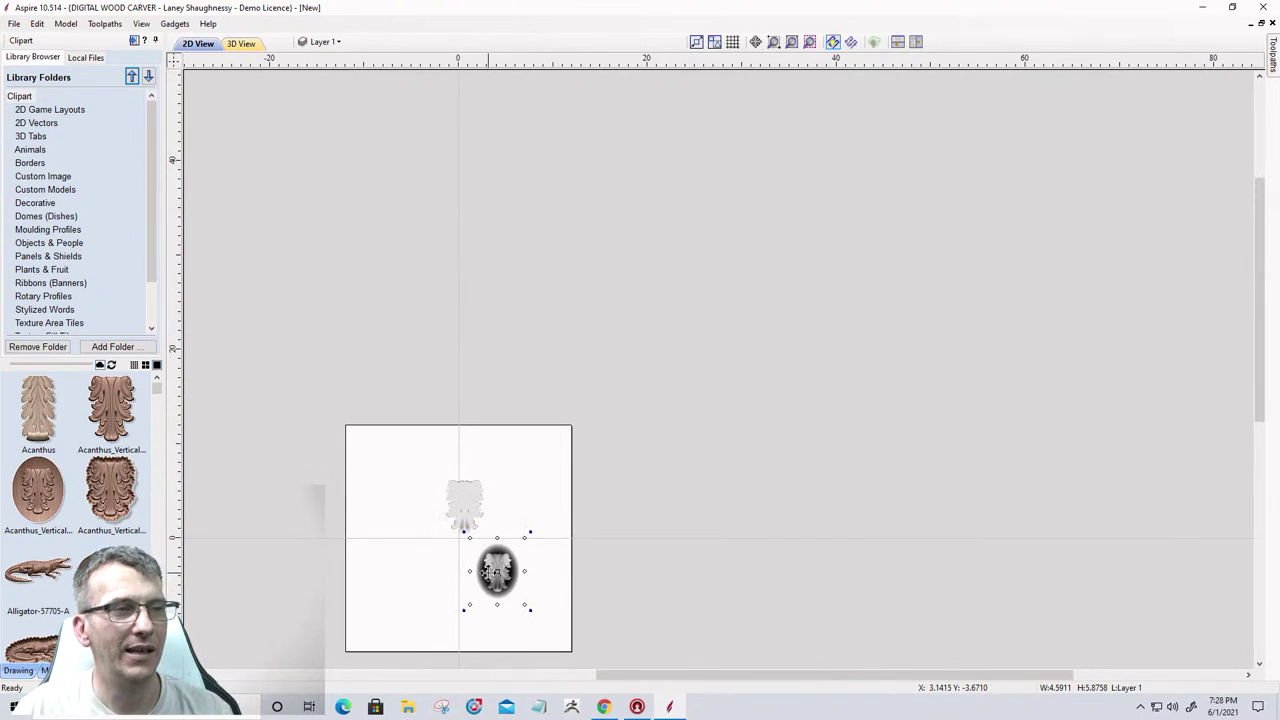
pyautogui.press('Delete')
pyautogui.click(697, 42)
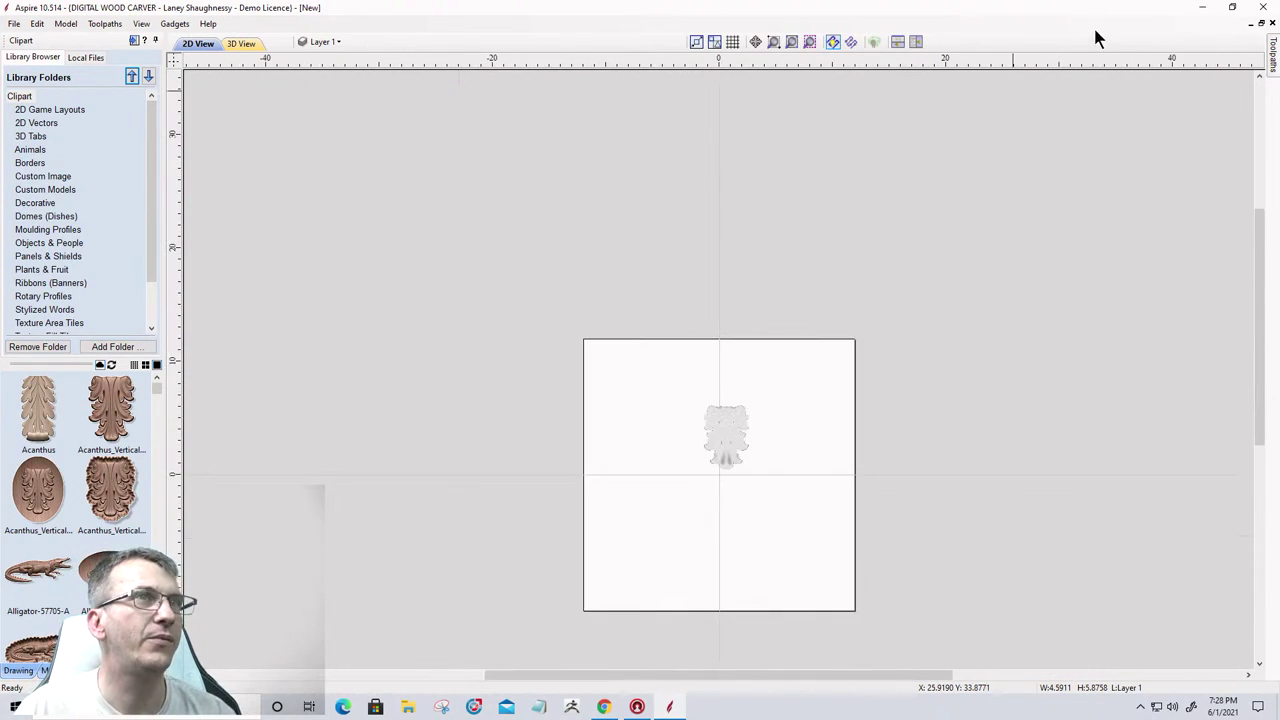
pyautogui.click(790, 43)
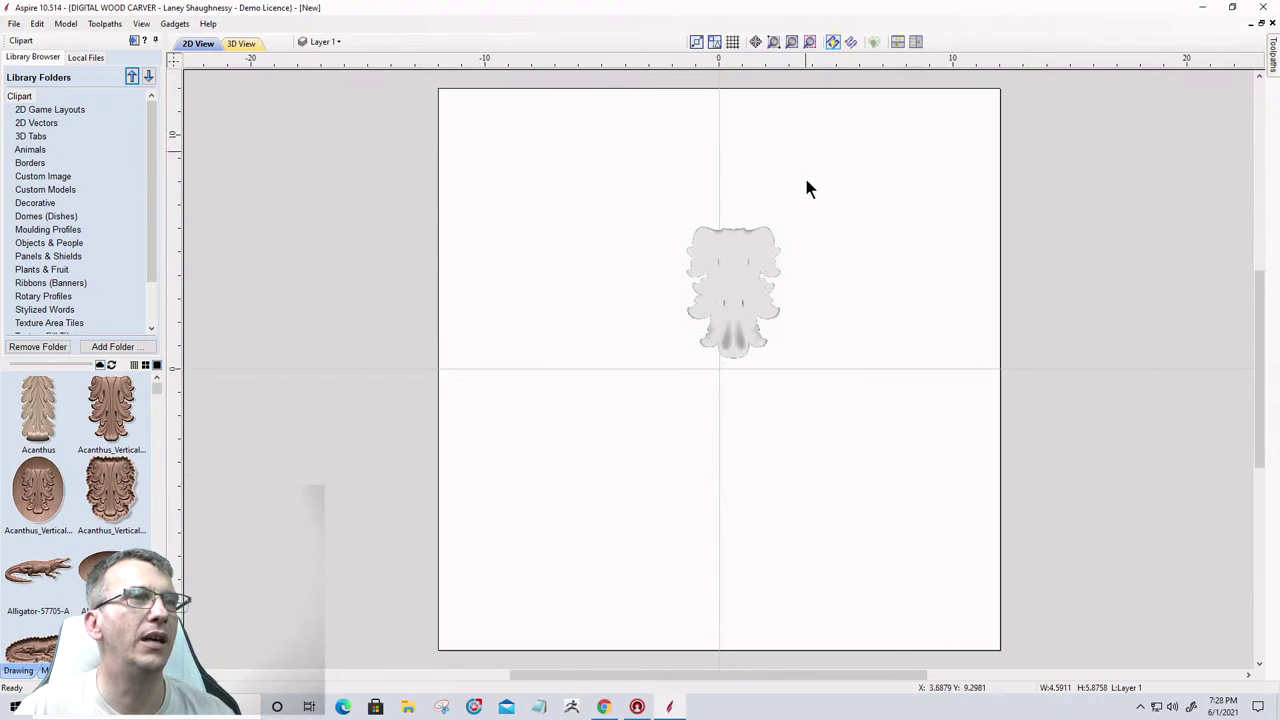
# Move the remaining acanthus component straight down to just below the job's centre.
pyautogui.click(722, 272)
pyautogui.keyDown('ctrl'); pyautogui.moveTo(732, 267); pyautogui.dragTo(719, 451); pyautogui.keyUp('ctrl')
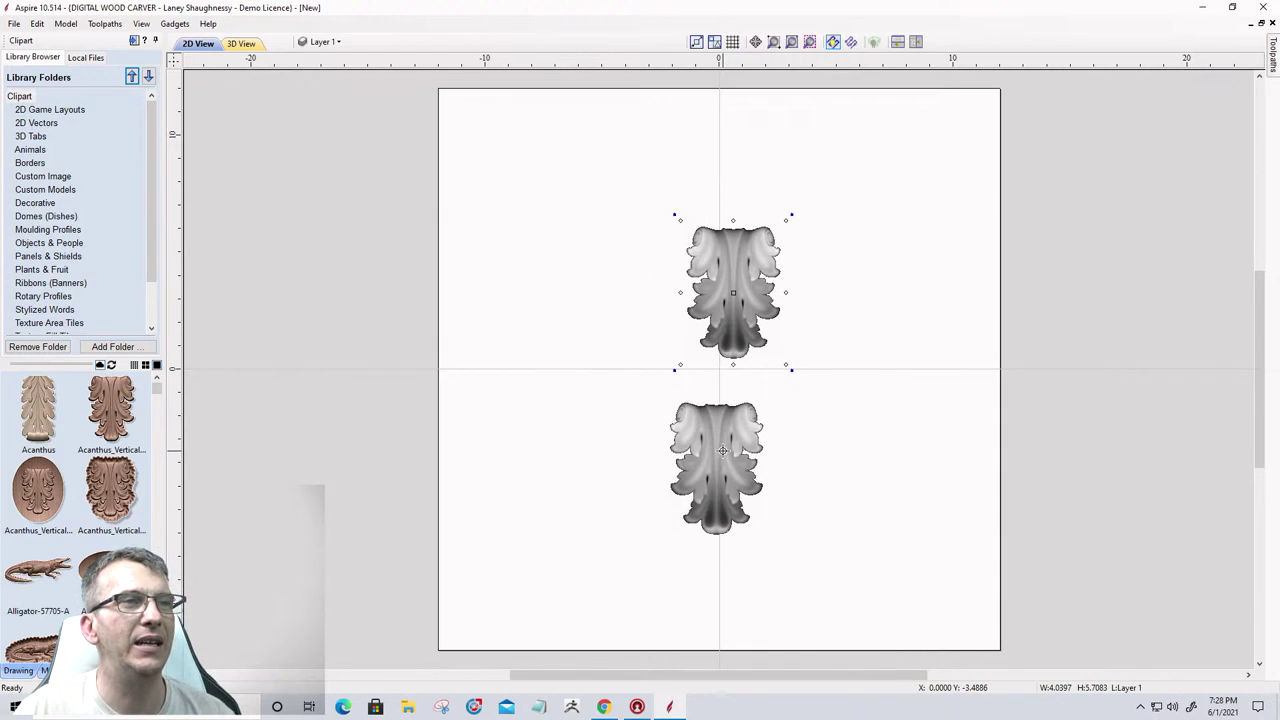
pyautogui.press('Delete')
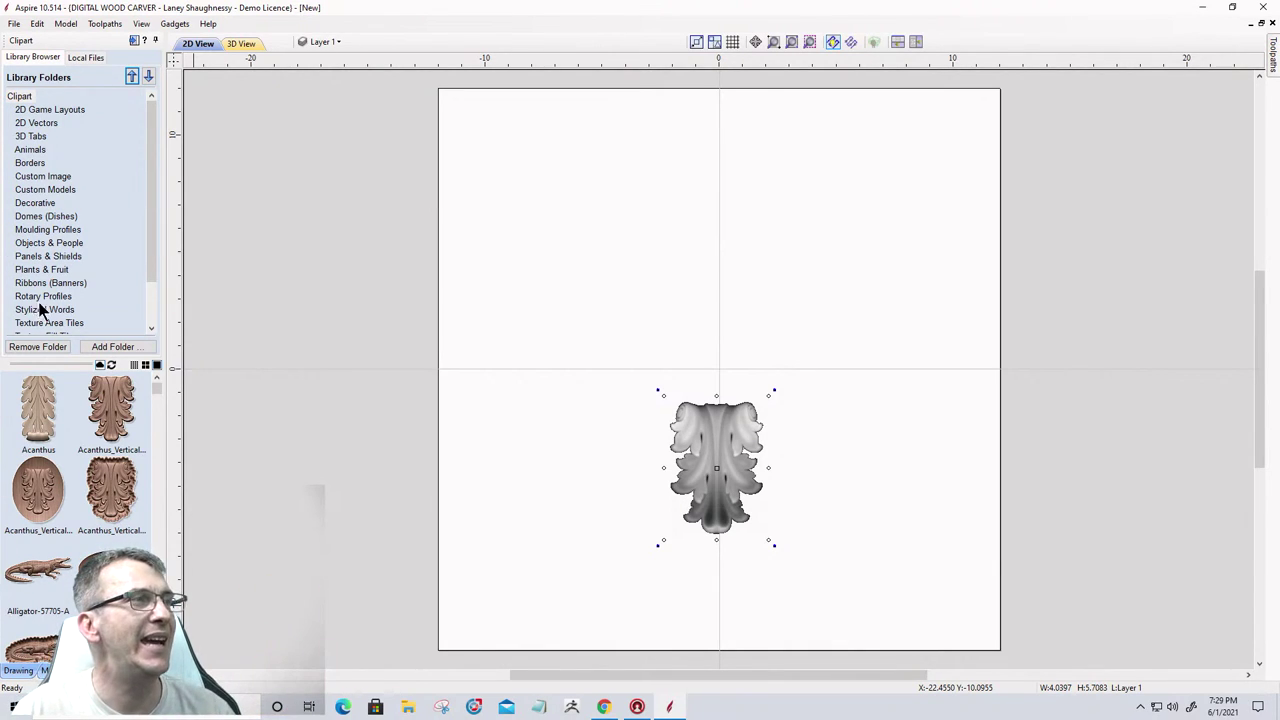
# Examine the acanthus component's combine mode, height, fade and tilt properties and leave them without changes.
pyautogui.click(18, 670)
pyautogui.click(44, 670)
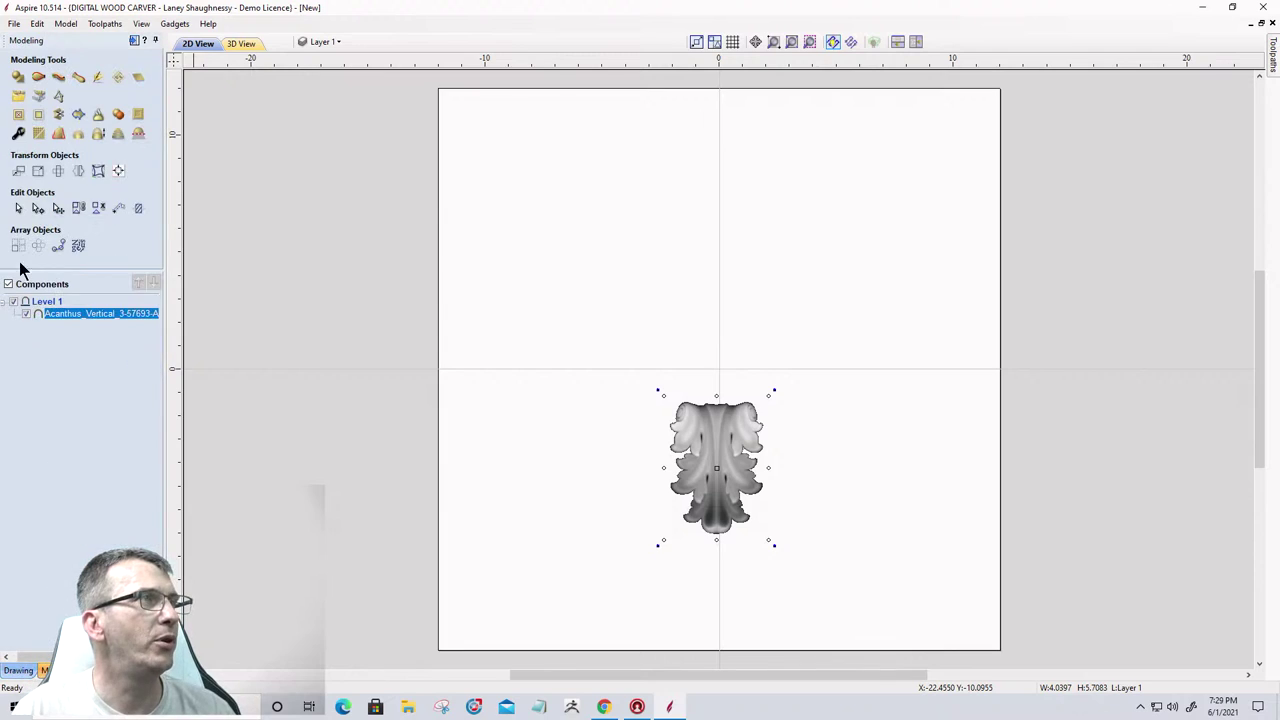
pyautogui.click(19, 132)
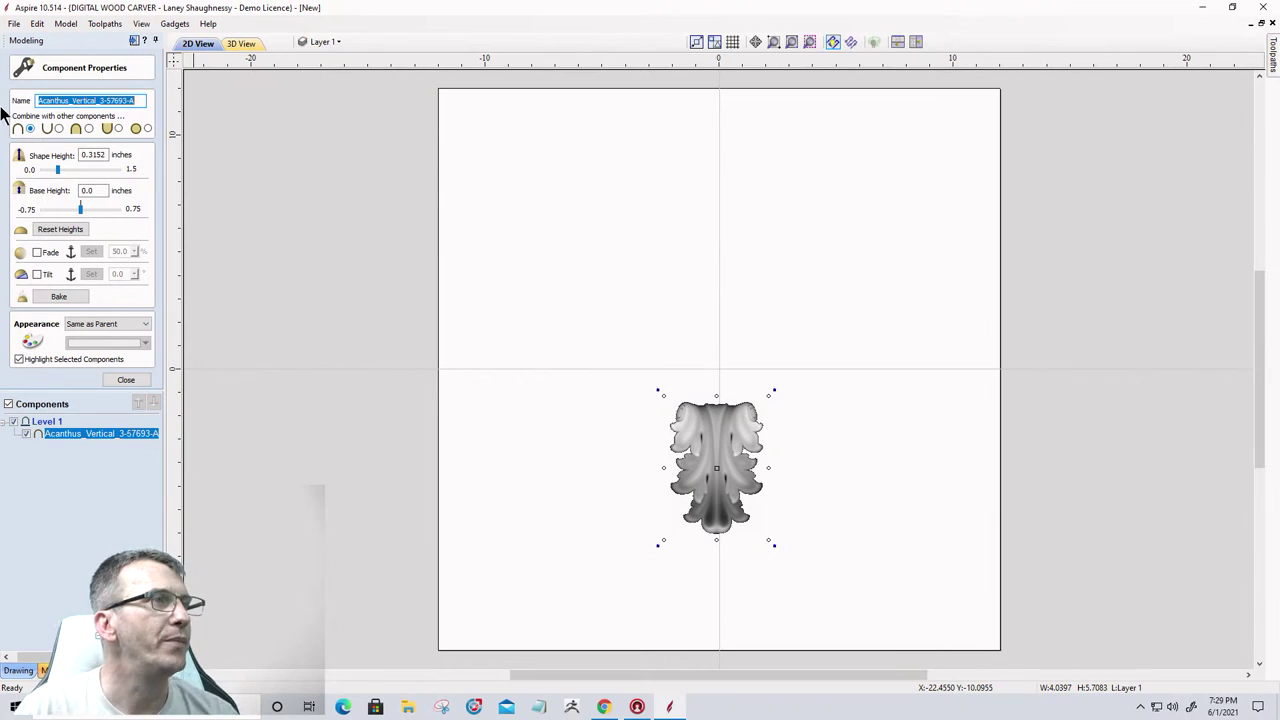
pyautogui.click(125, 380)
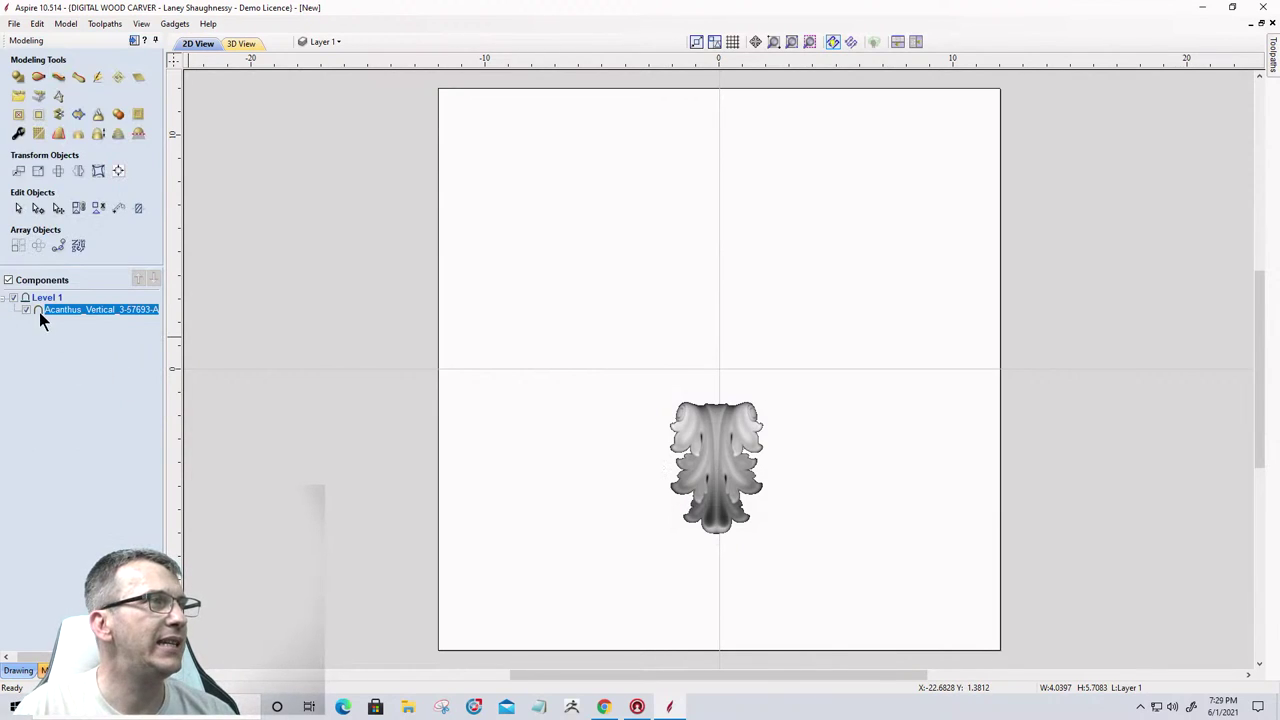
# Place the Fleur_de_Lys1-X model from the Decorative clipart over the upper part of the acanthus and view the overlap in 3D.
pyautogui.click(75, 670)
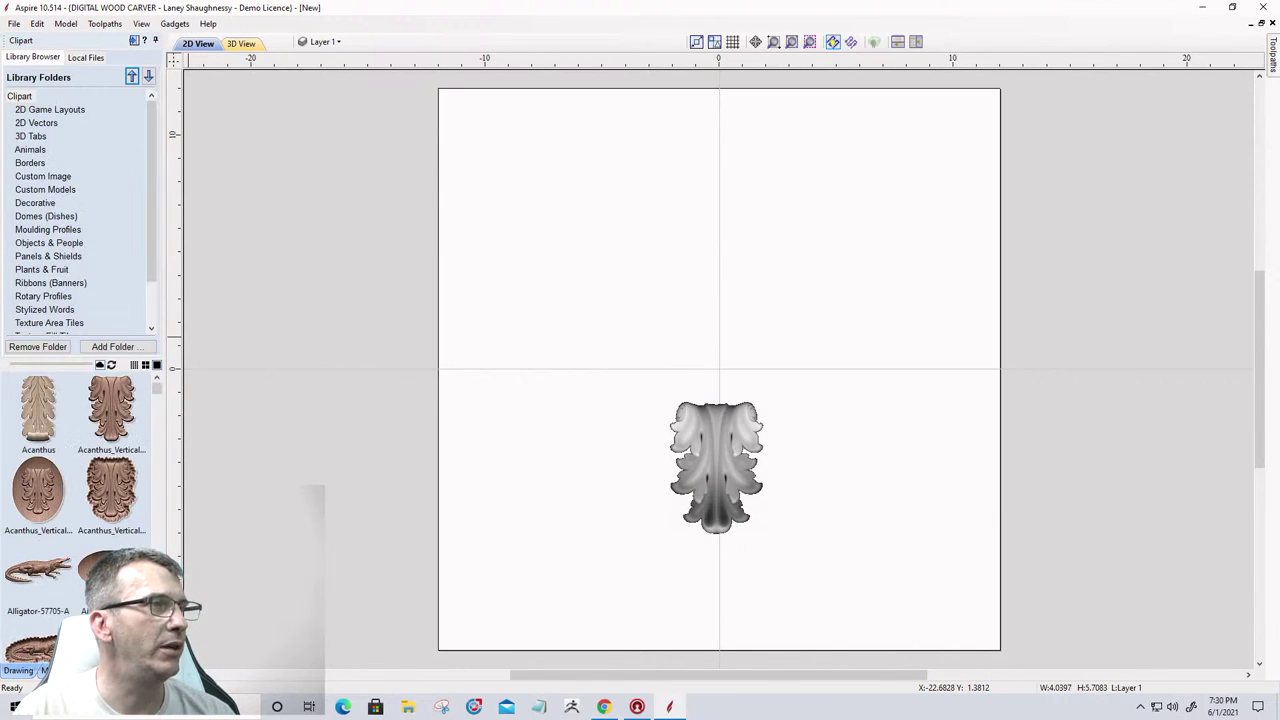
pyautogui.moveTo(153, 391); pyautogui.dragTo(153, 413)
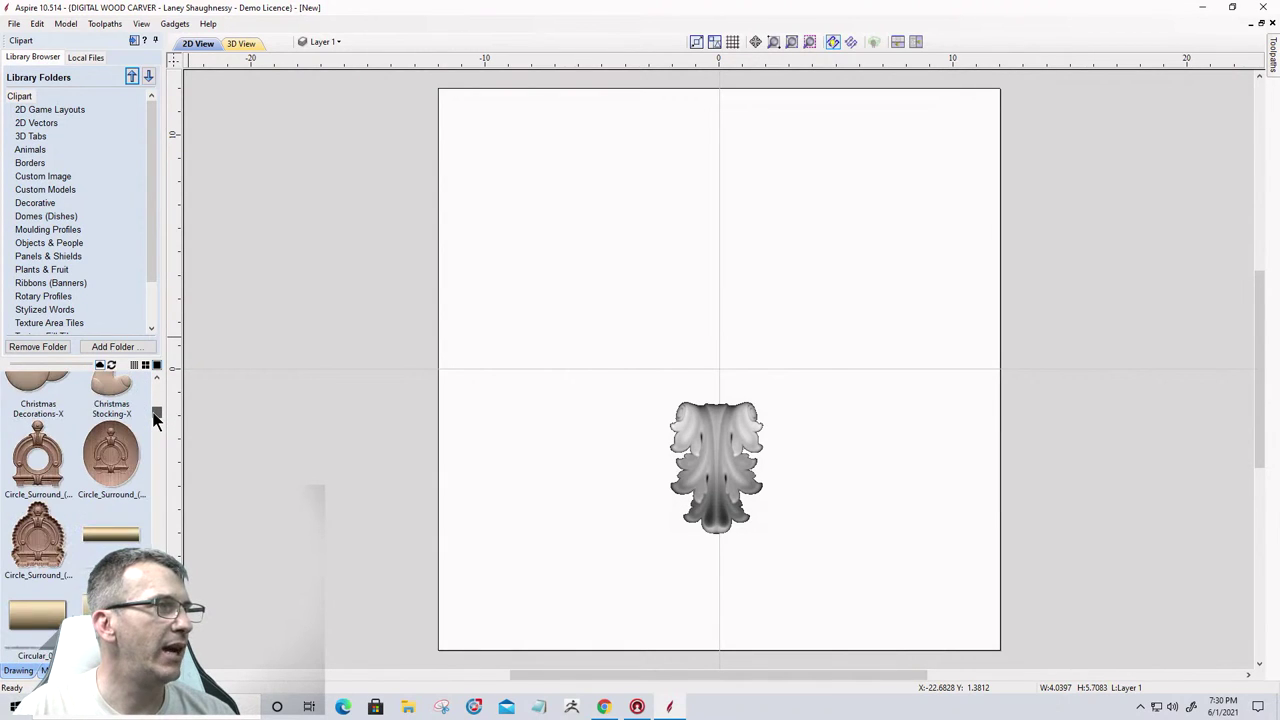
pyautogui.scroll(-4, 87, 486)
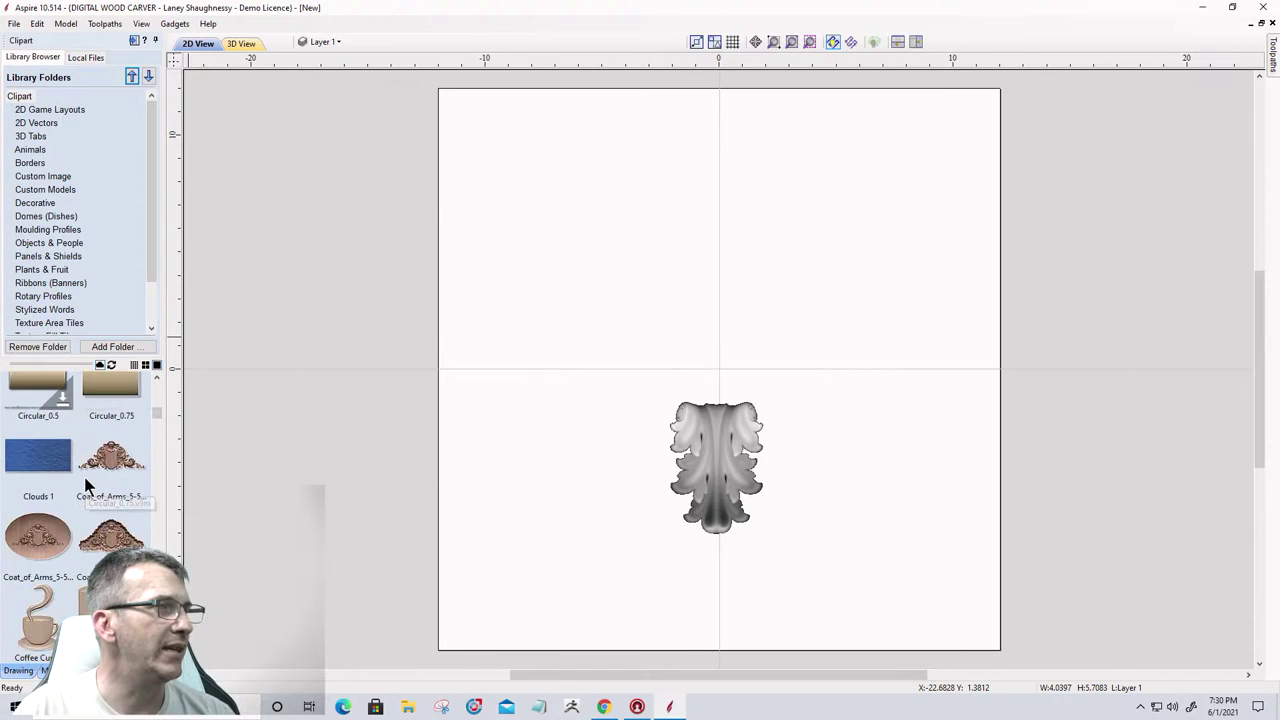
pyautogui.click(32, 204)
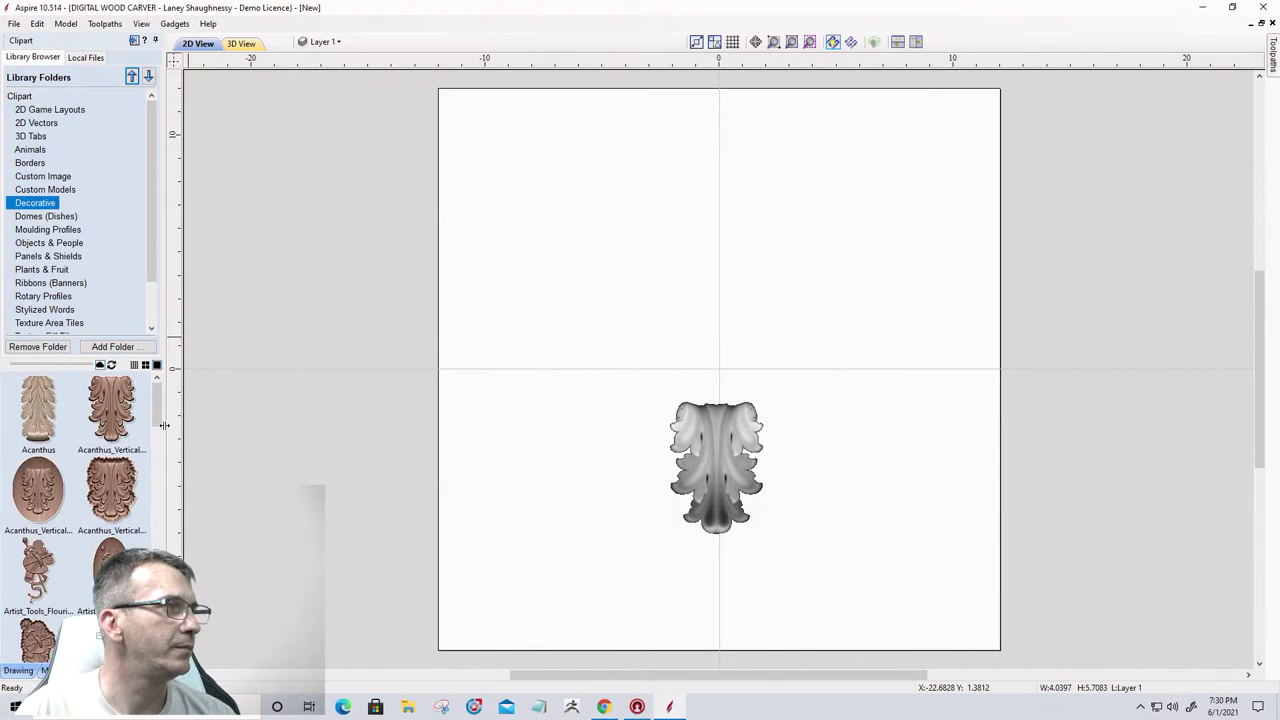
pyautogui.moveTo(155, 403); pyautogui.dragTo(168, 515)
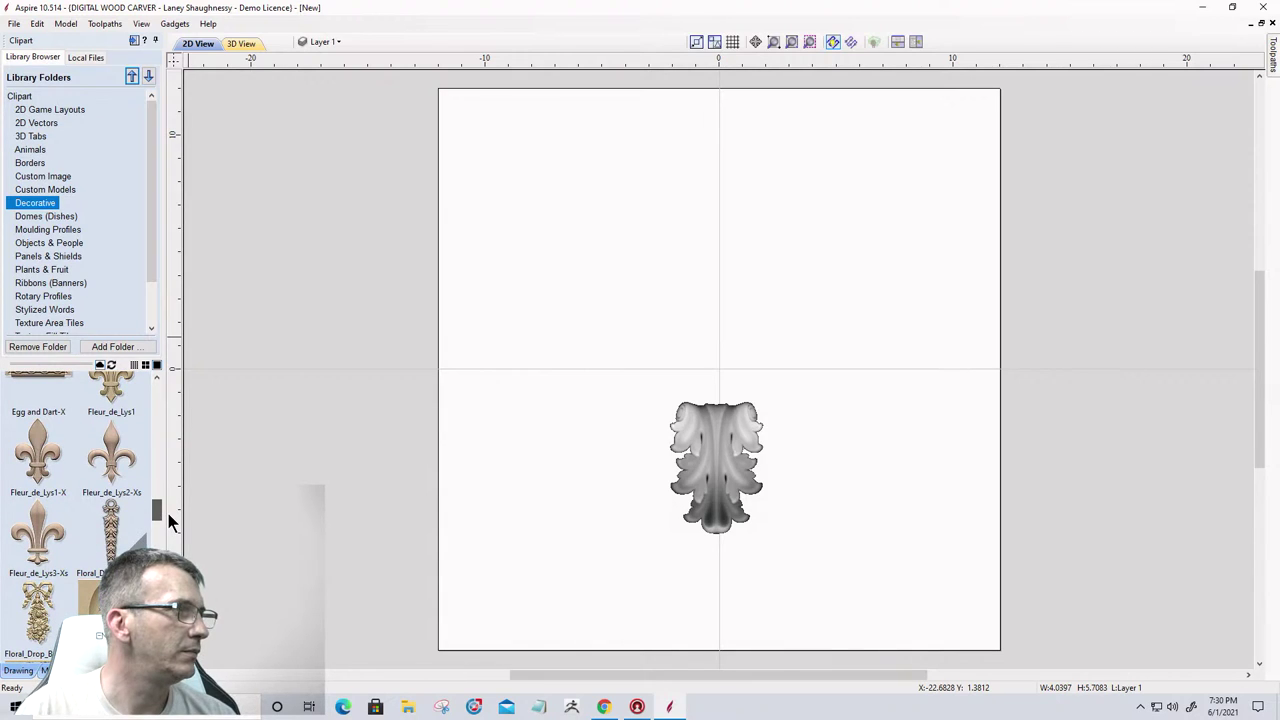
pyautogui.moveTo(38, 455); pyautogui.dragTo(717, 407)
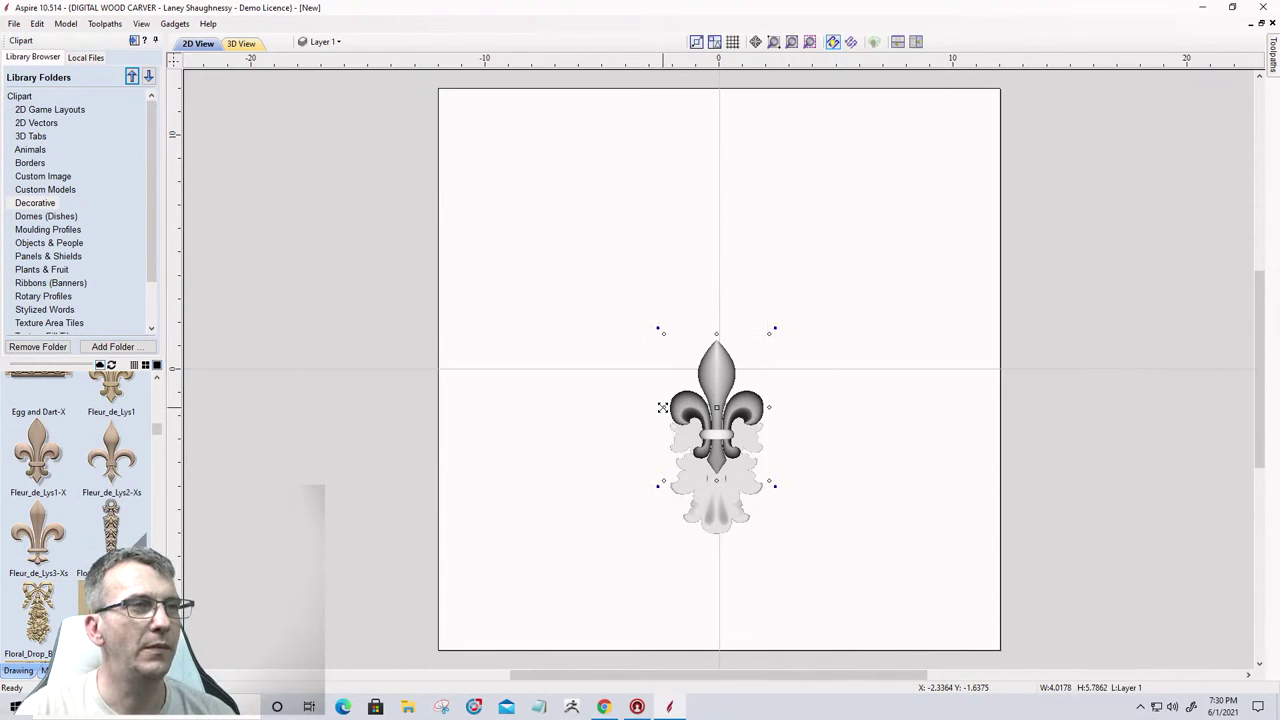
pyautogui.scroll(5, 748, 483)
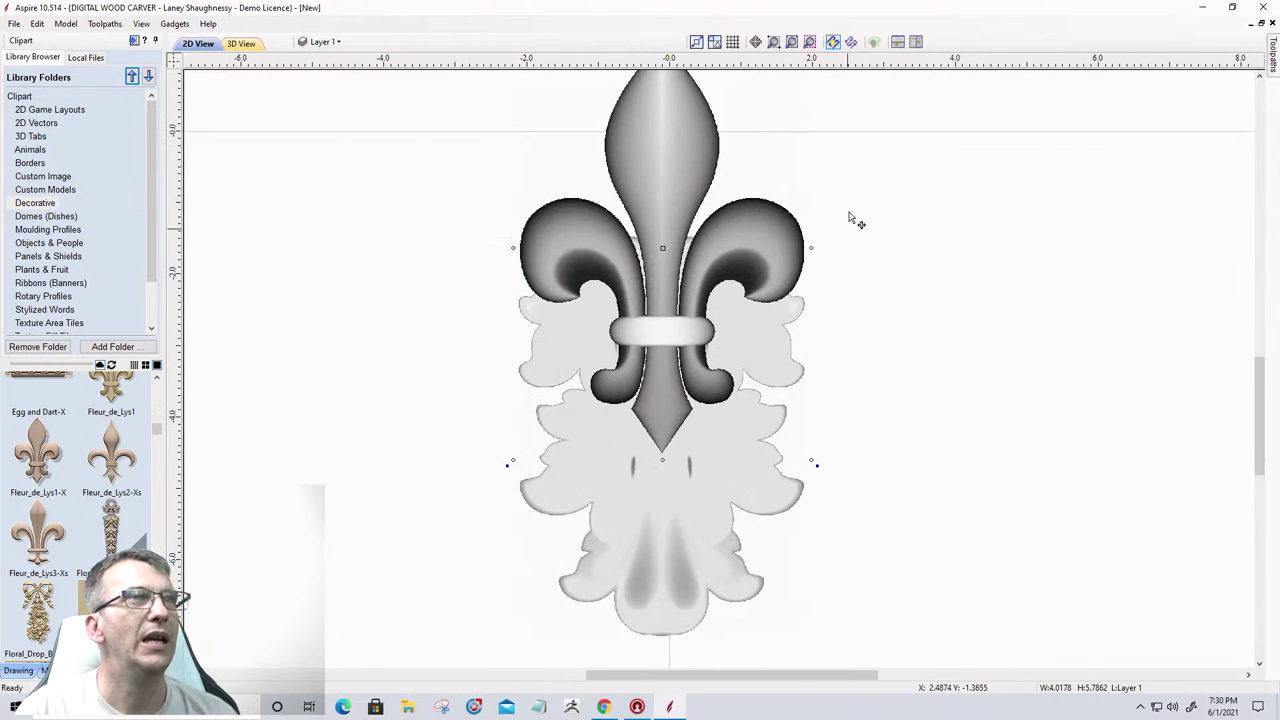
pyautogui.click(240, 50)
pyautogui.moveTo(794, 528); pyautogui.dragTo(552, 430)
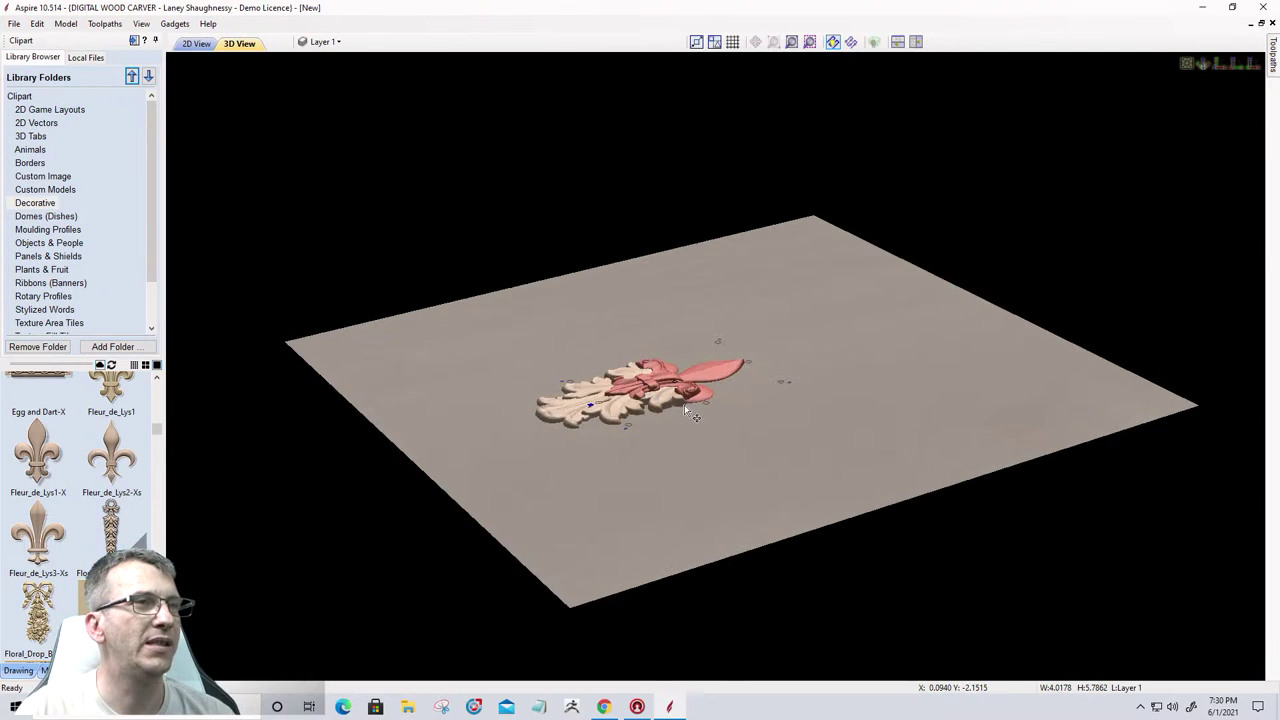
# Examine where the fleur-de-lys overlaps the acanthus in 3D, hiding and showing the Fleur_de_Lys1-X component to compare.
pyautogui.scroll(2, 686, 409)
pyautogui.moveTo(592, 500); pyautogui.dragTo(641, 409)
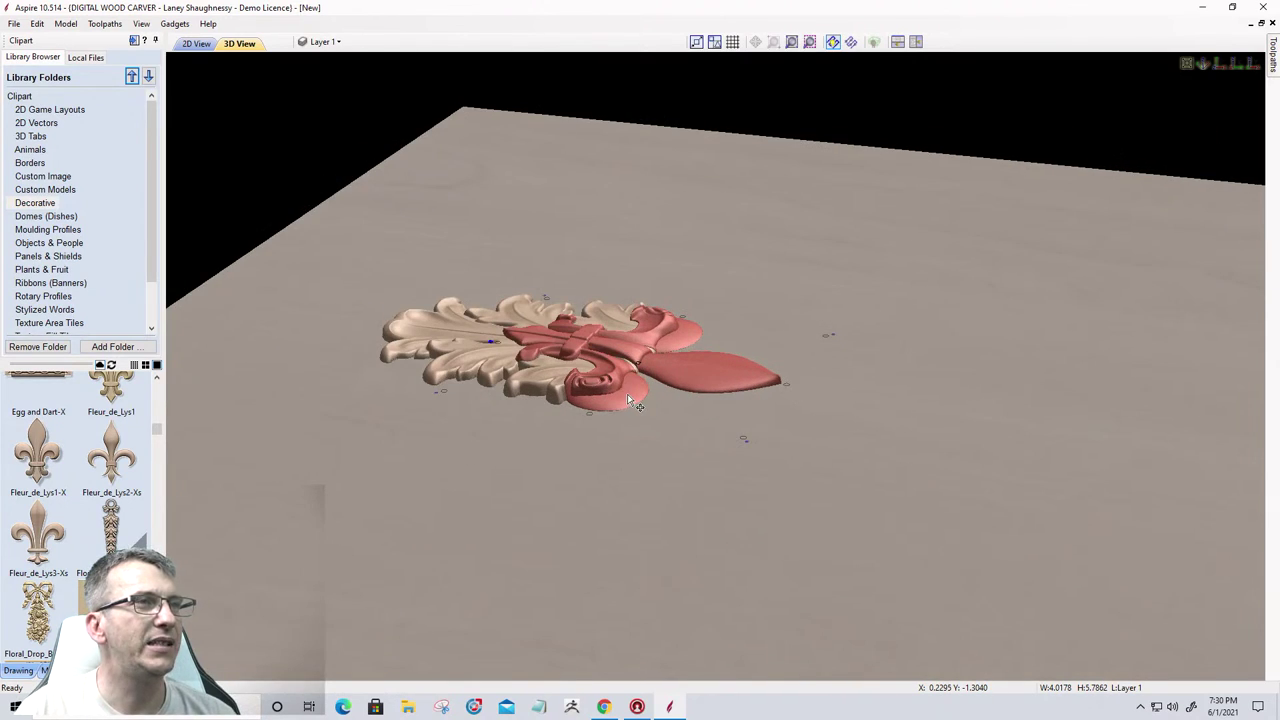
pyautogui.scroll(2, 630, 400)
pyautogui.scroll(2, 627, 391)
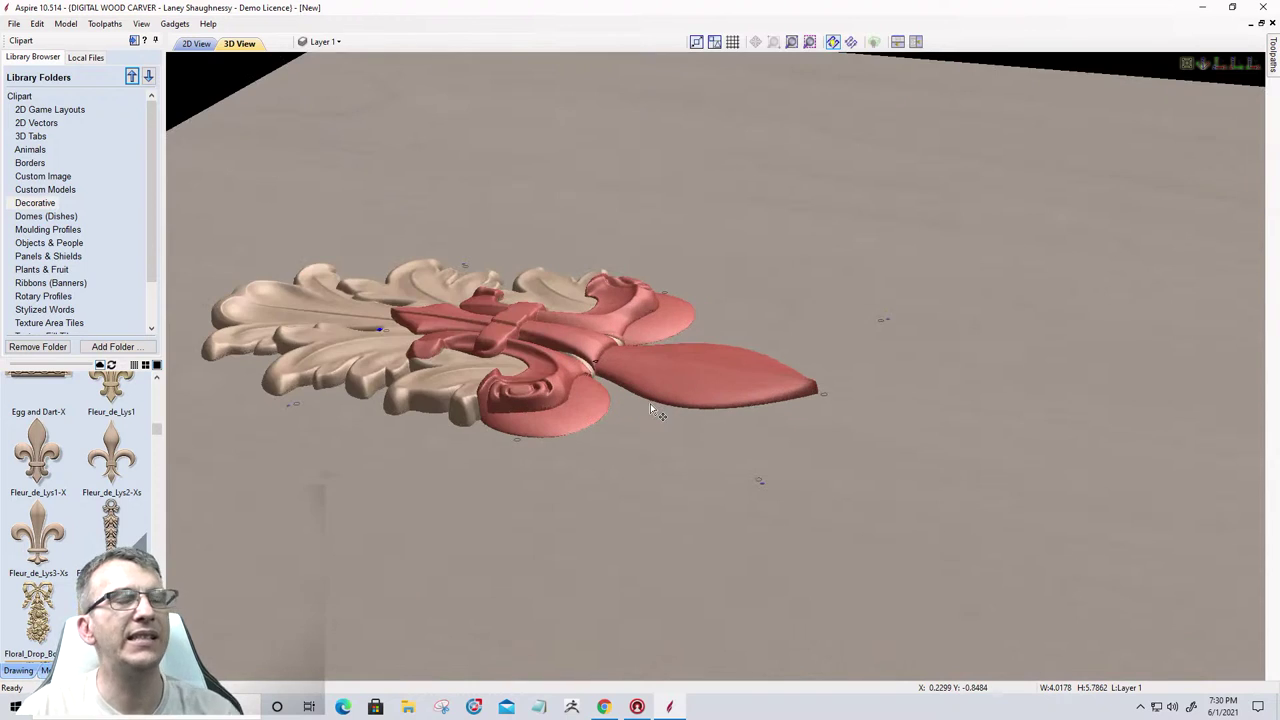
pyautogui.scroll(2, 656, 436)
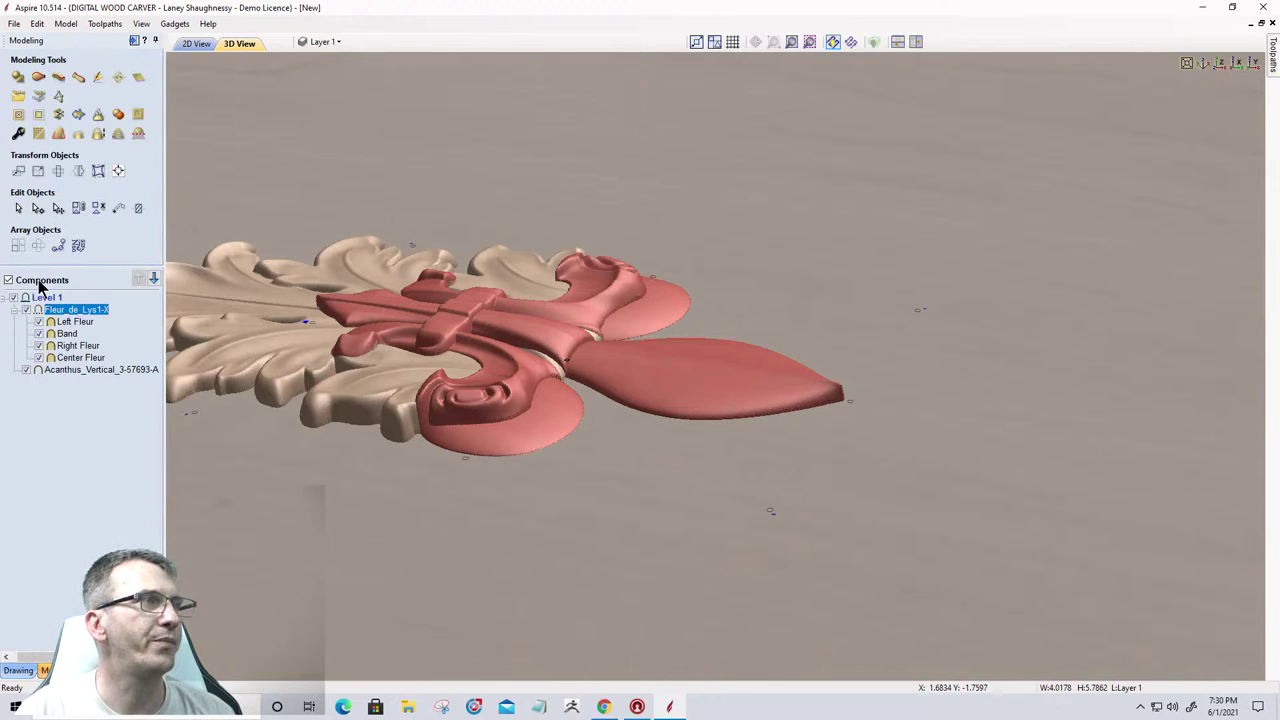
pyautogui.click(25, 313)
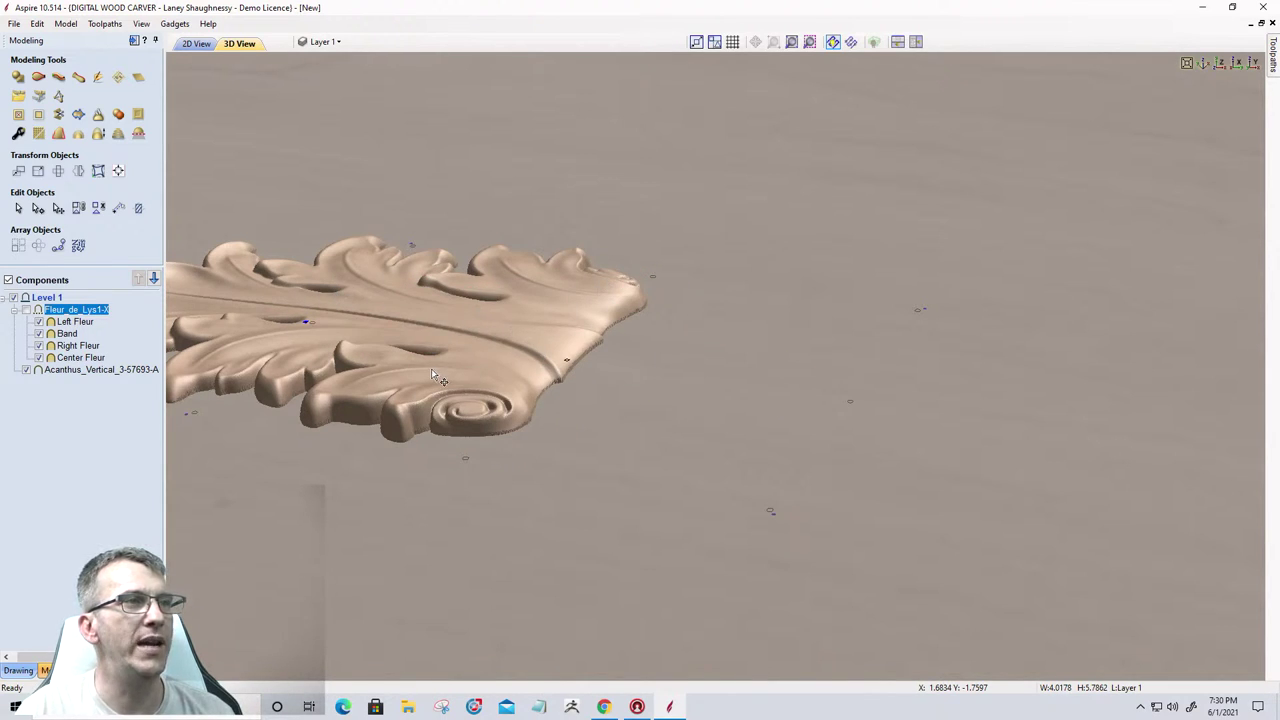
pyautogui.click(27, 312)
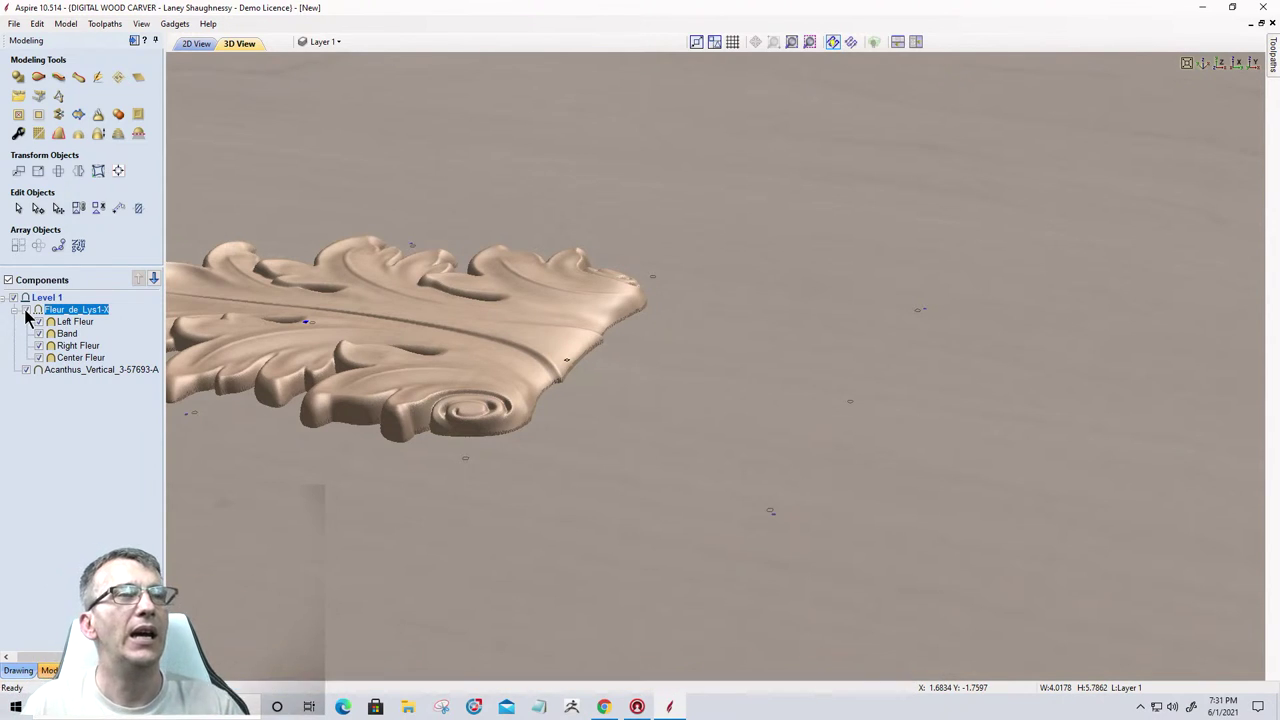
pyautogui.click(27, 312)
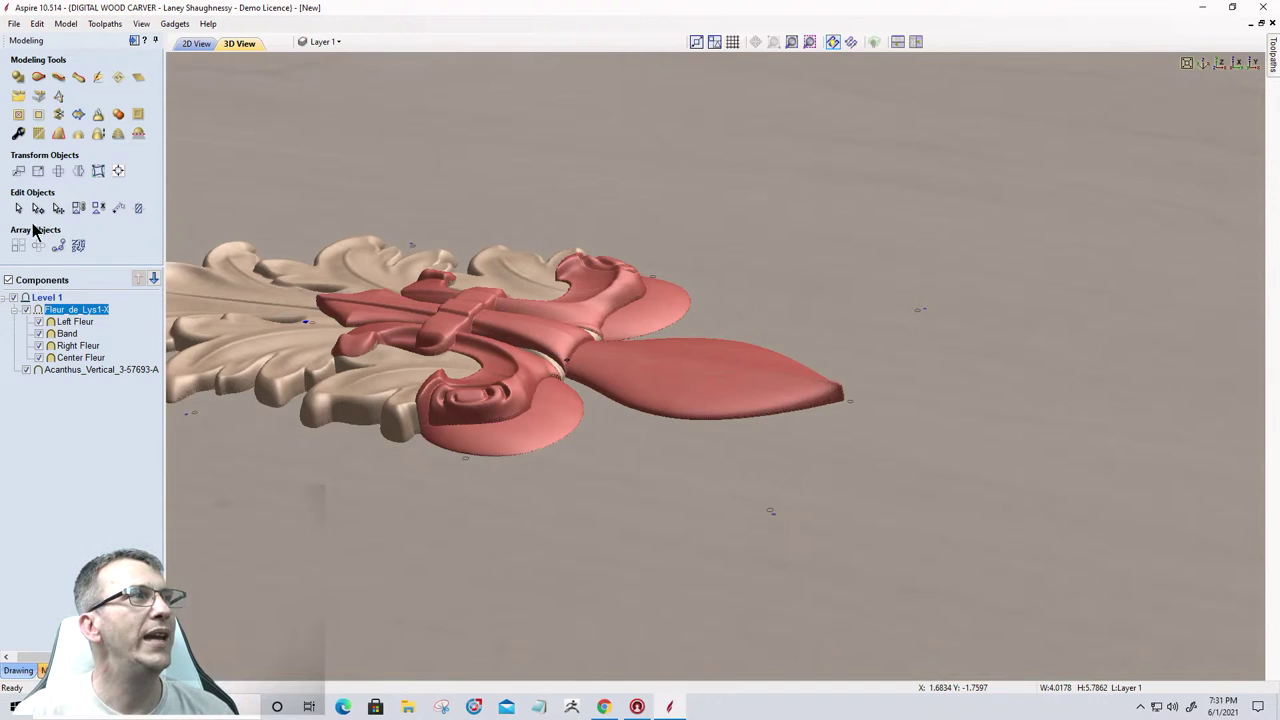
# Set the Fleur_de_Lys1-X component's combine mode to Subtract and inspect the recess in the acanthus from several angles.
pyautogui.rightClick(92, 310)
pyautogui.moveTo(140, 315)
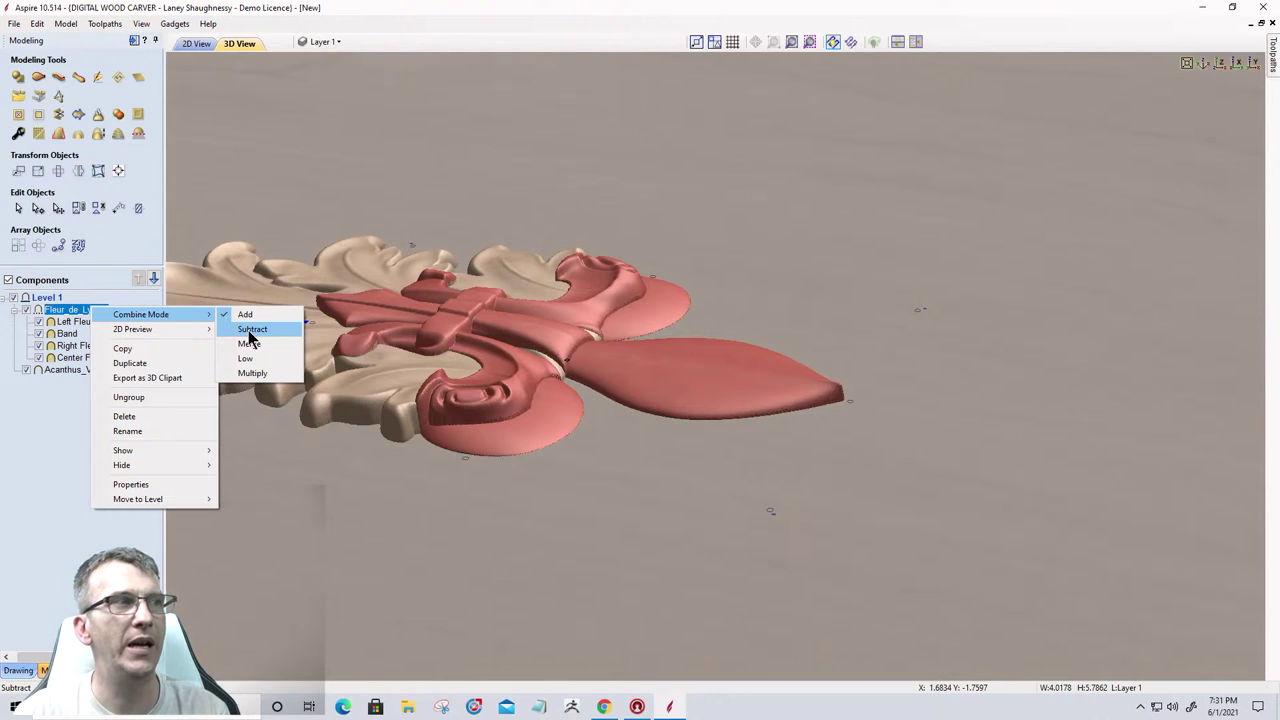
pyautogui.click(250, 330)
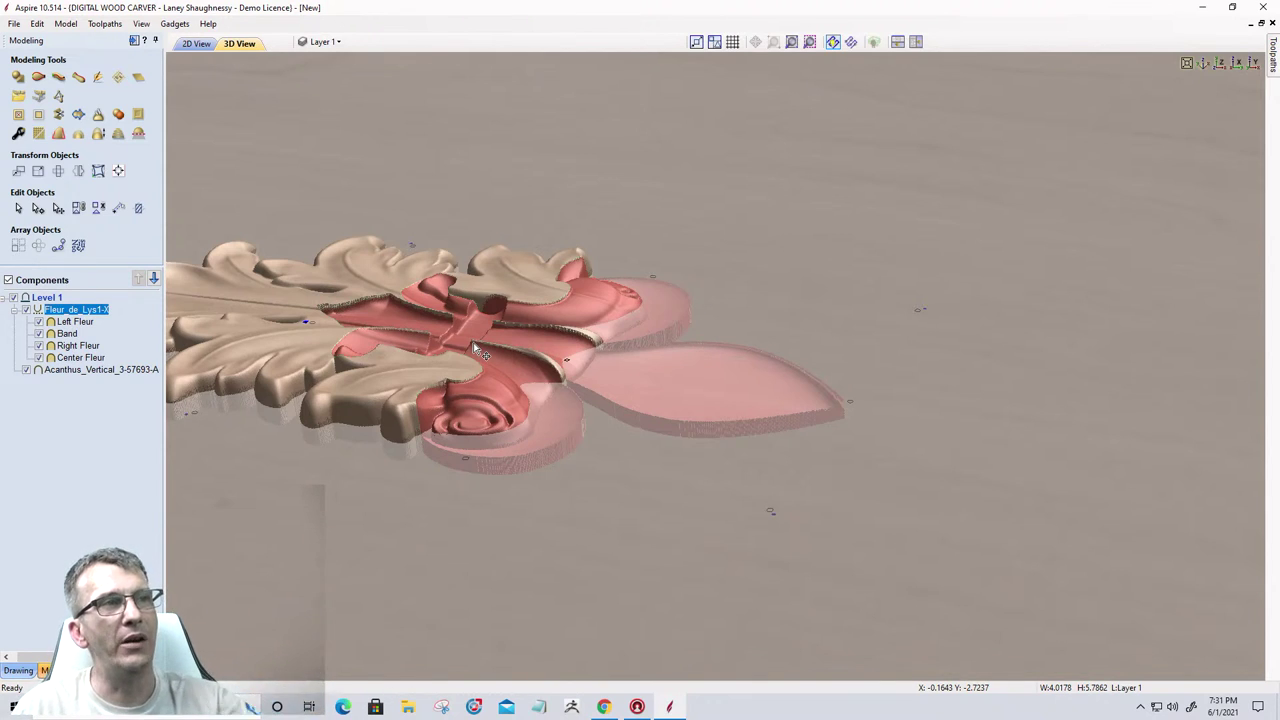
pyautogui.moveTo(342, 550); pyautogui.dragTo(405, 636)
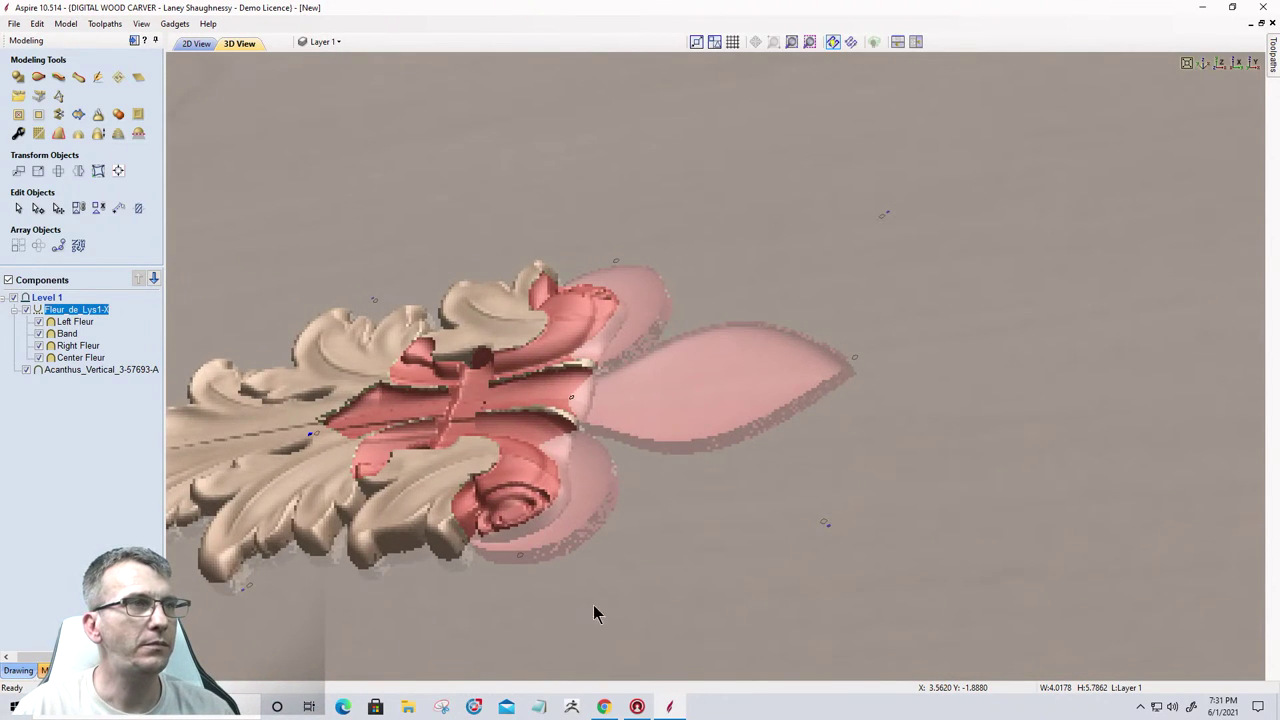
pyautogui.moveTo(887, 561); pyautogui.dragTo(649, 610)
pyautogui.moveTo(889, 460); pyautogui.dragTo(830, 340)
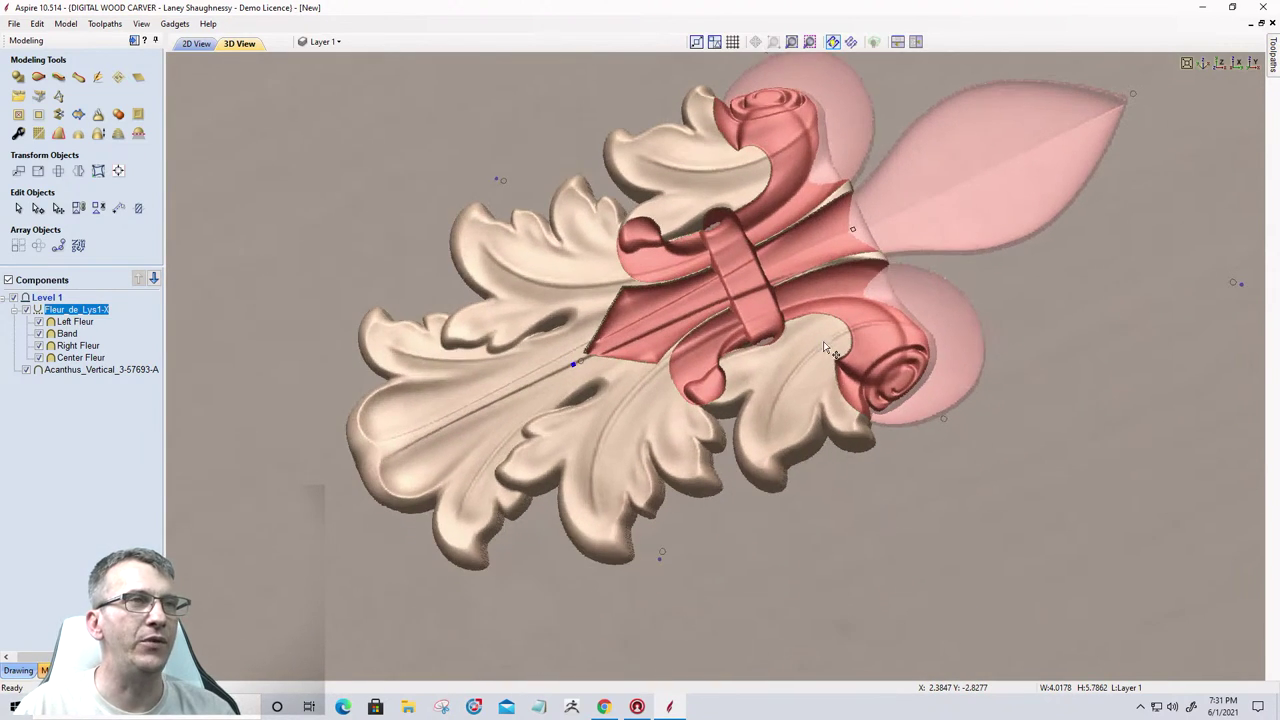
pyautogui.scroll(2, 766, 313)
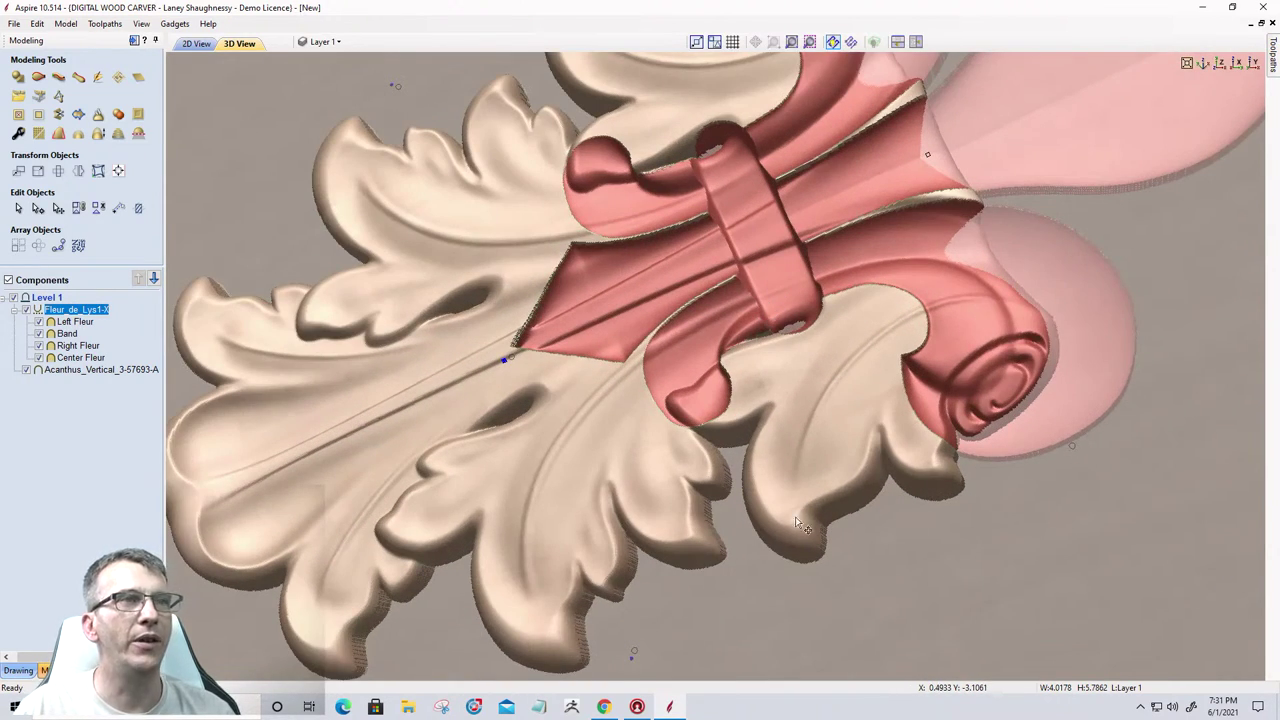
pyautogui.moveTo(745, 613); pyautogui.dragTo(634, 483)
pyautogui.scroll(-2, 657, 511)
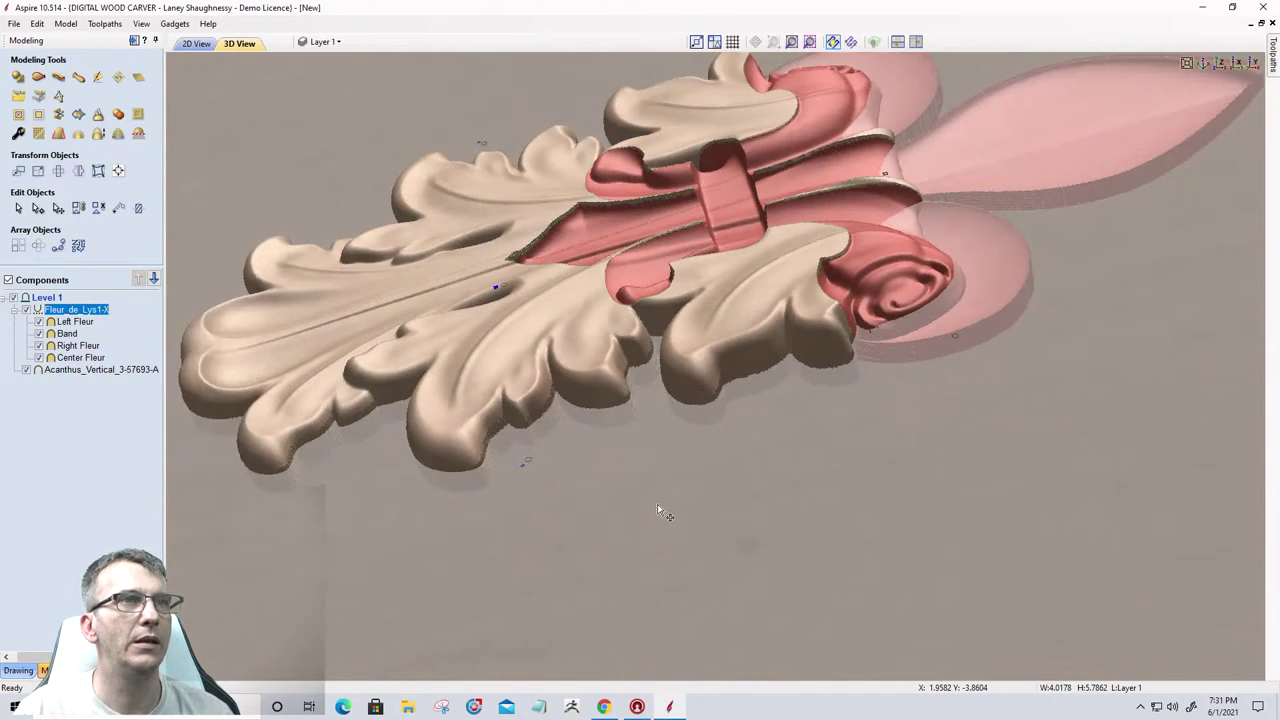
# Set the Fleur_de_Lys1-X component's combine mode to Merge and deselect it to view the blended model.
pyautogui.rightClick(65, 318)
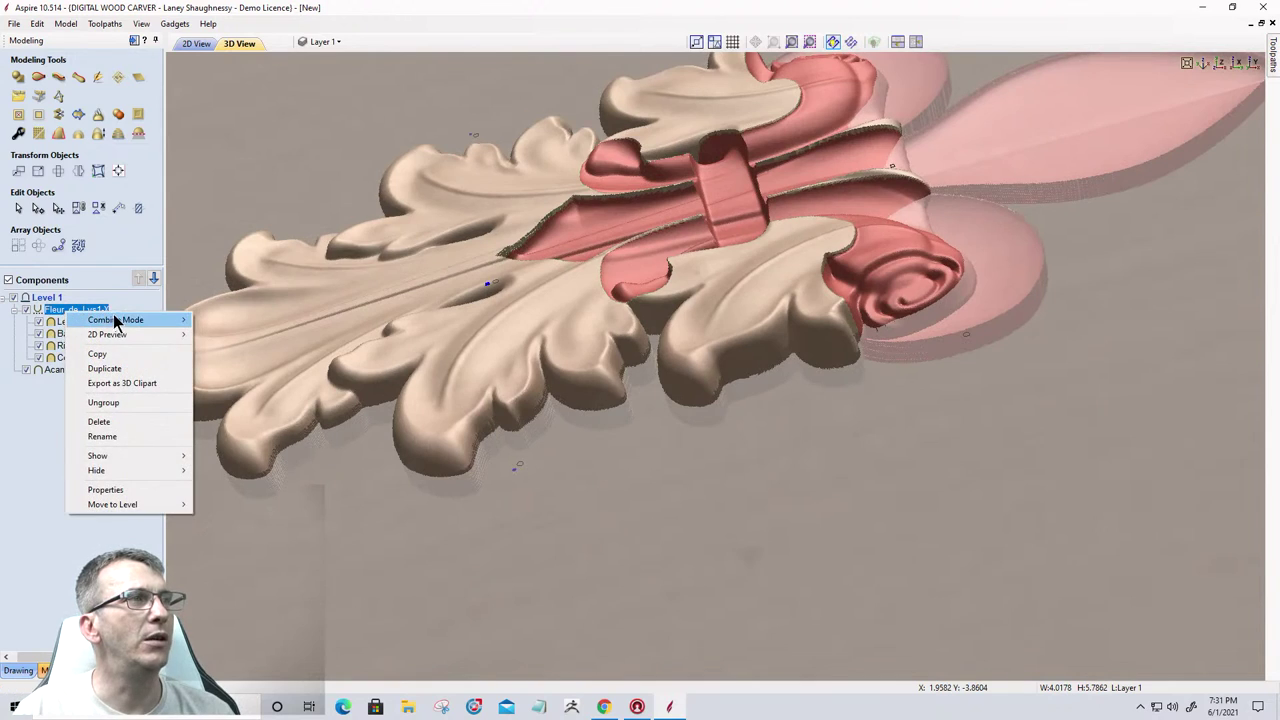
pyautogui.moveTo(150, 320)
pyautogui.click(202, 349)
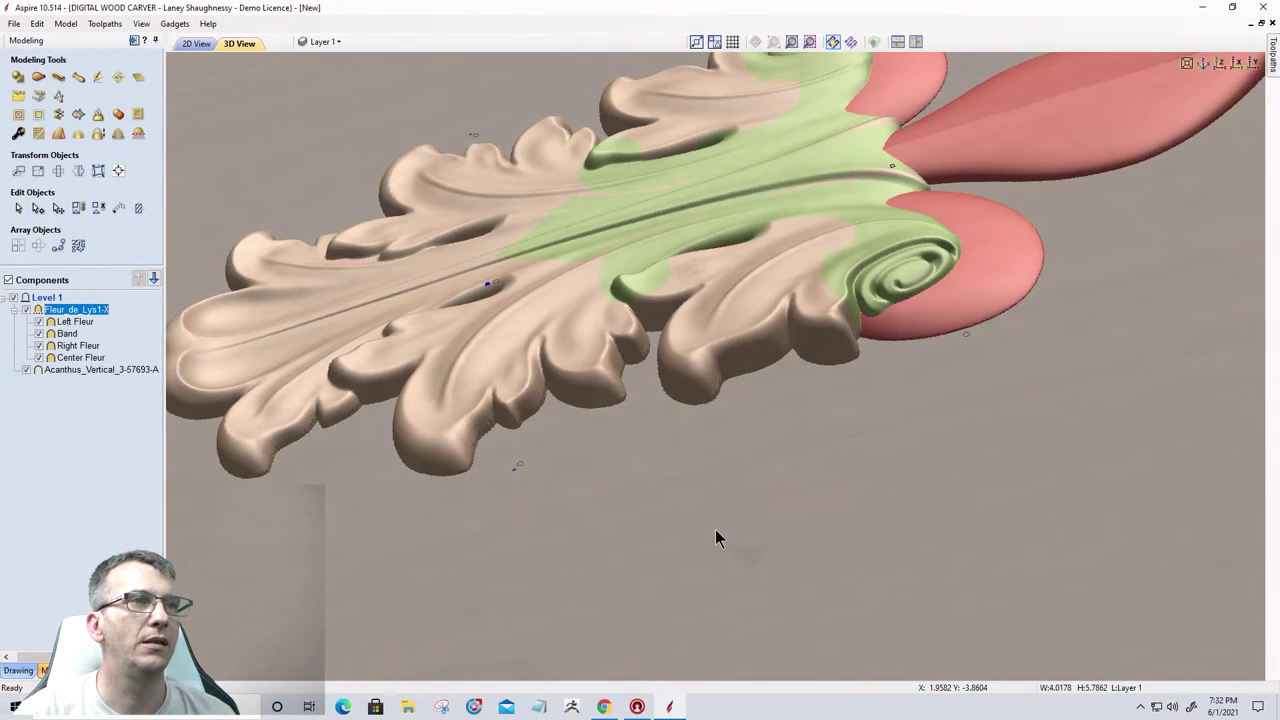
pyautogui.scroll(-3, 754, 424)
pyautogui.moveTo(754, 425); pyautogui.dragTo(700, 500, button='middle')
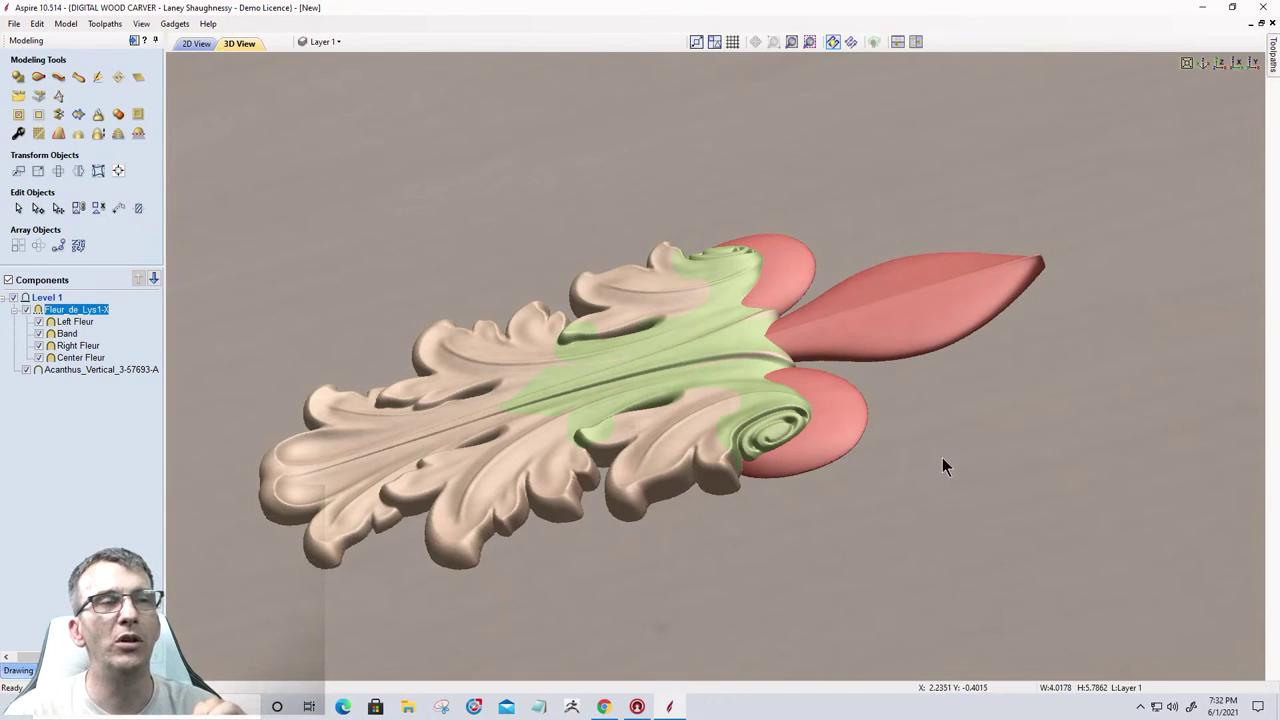
pyautogui.click(897, 467)
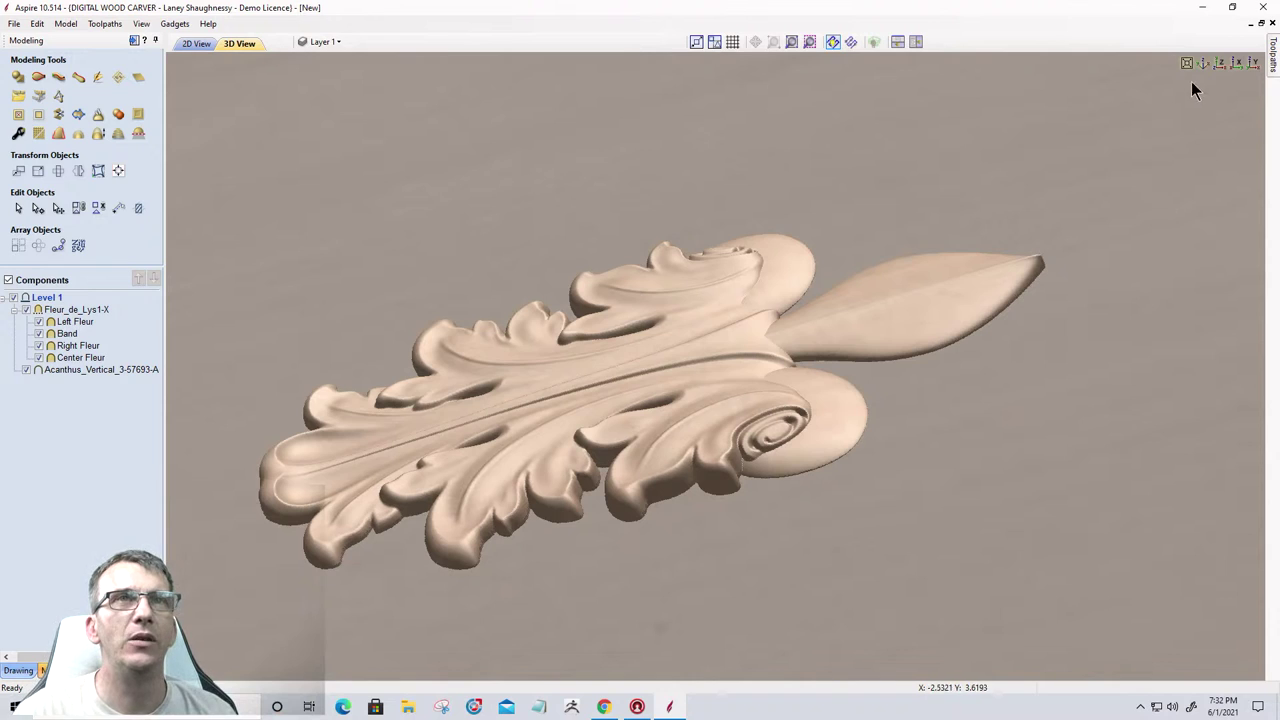
# Examine the merged fleur-de-lys and acanthus from straight above, from both side profiles along Y and X, and at an angle.
pyautogui.click(1217, 64)
pyautogui.scroll(6, 736, 455)
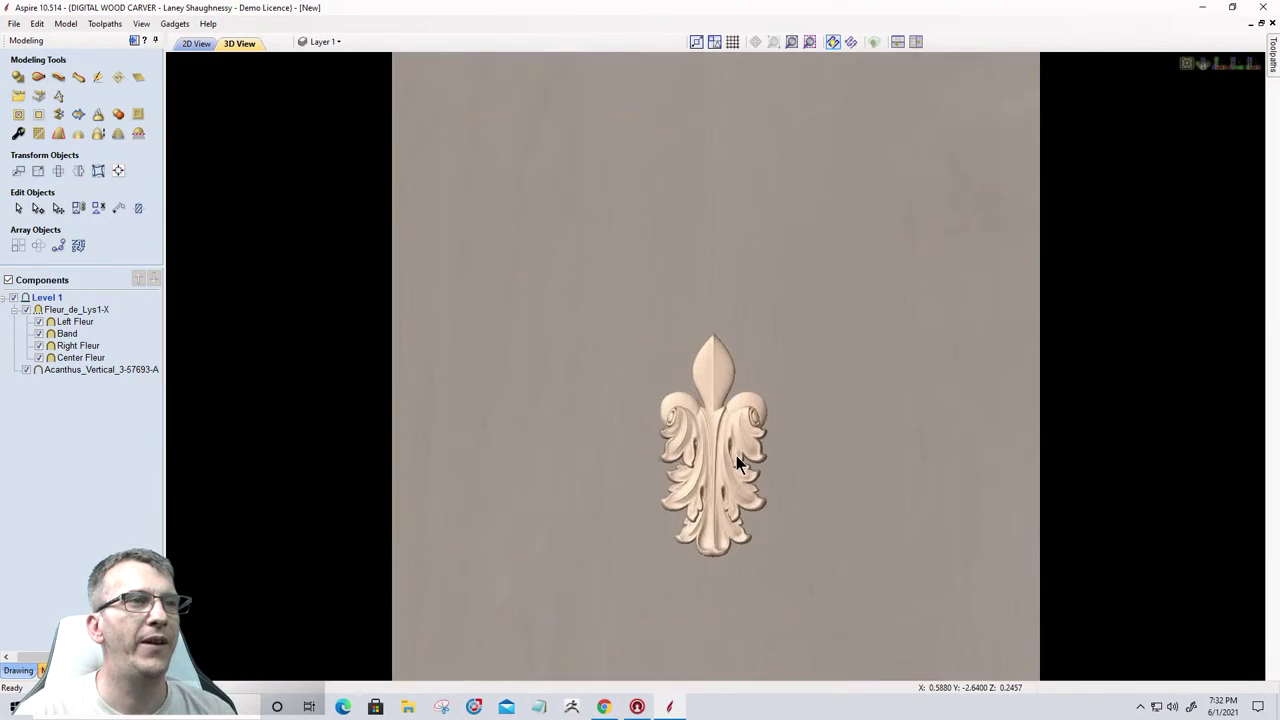
pyautogui.scroll(4, 699, 292)
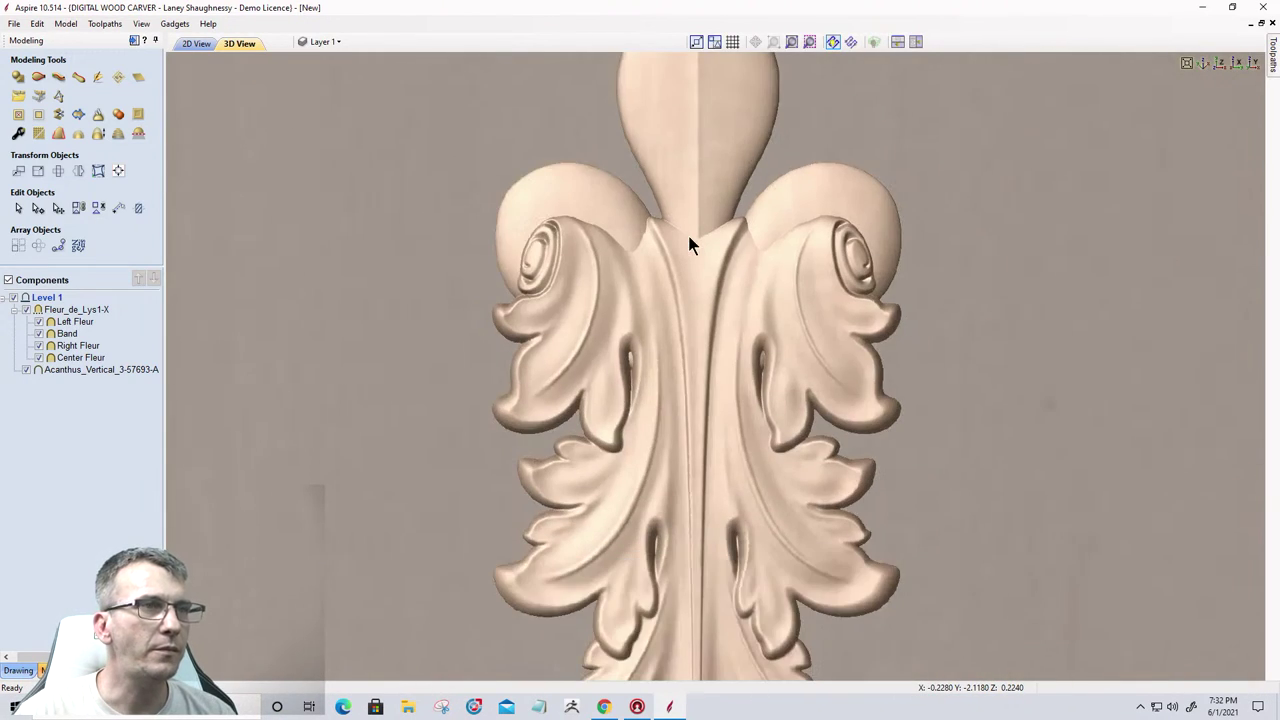
pyautogui.scroll(-2, 689, 280)
pyautogui.scroll(-2, 691, 294)
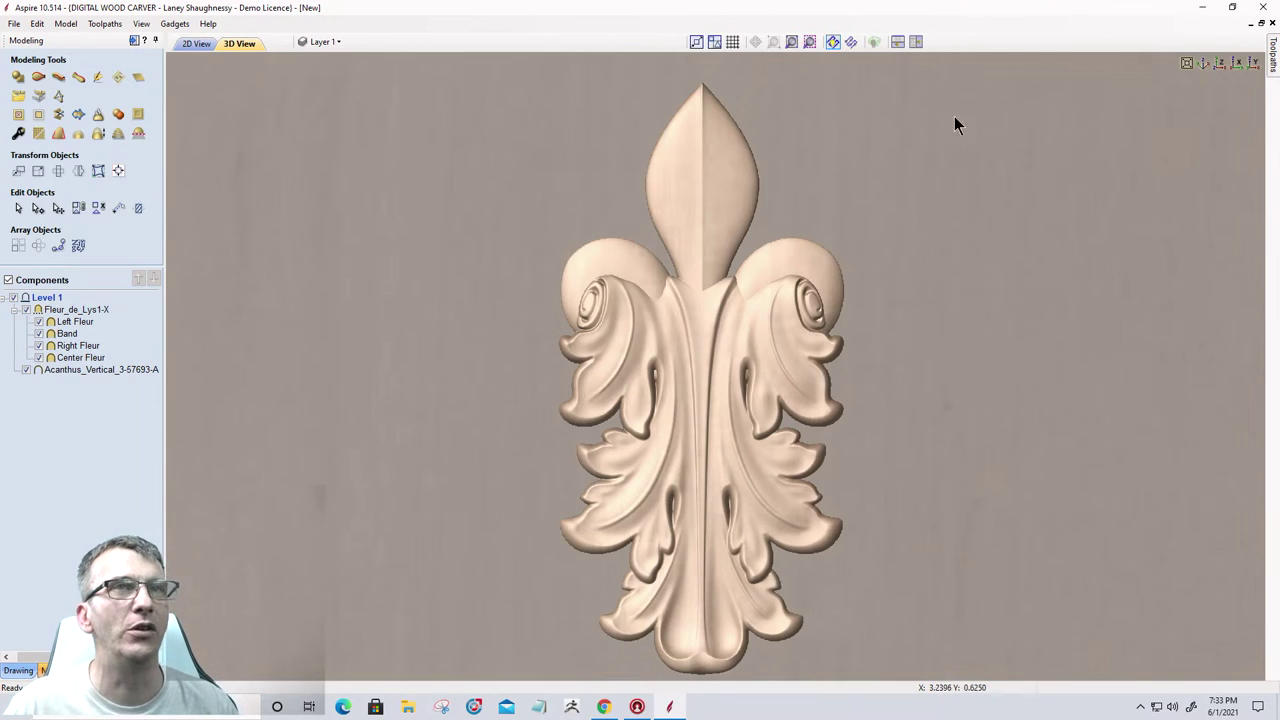
pyautogui.click(1252, 64)
pyautogui.click(1250, 68)
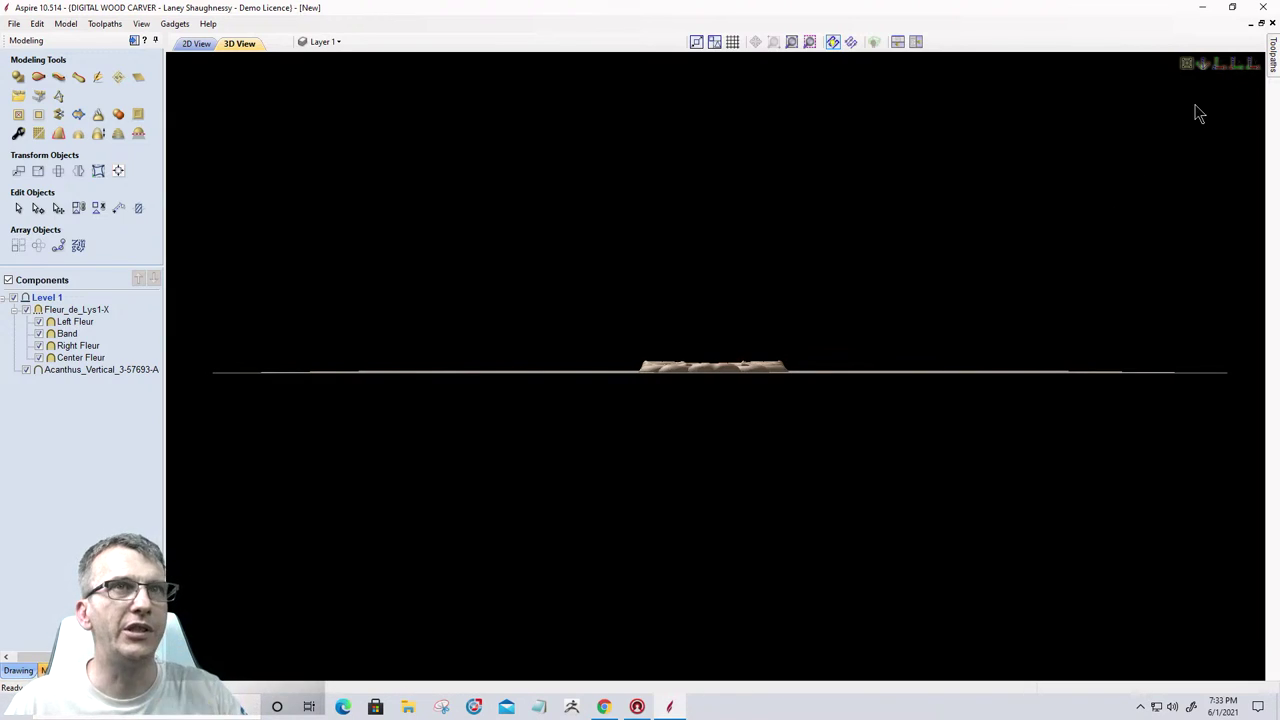
pyautogui.click(1238, 65)
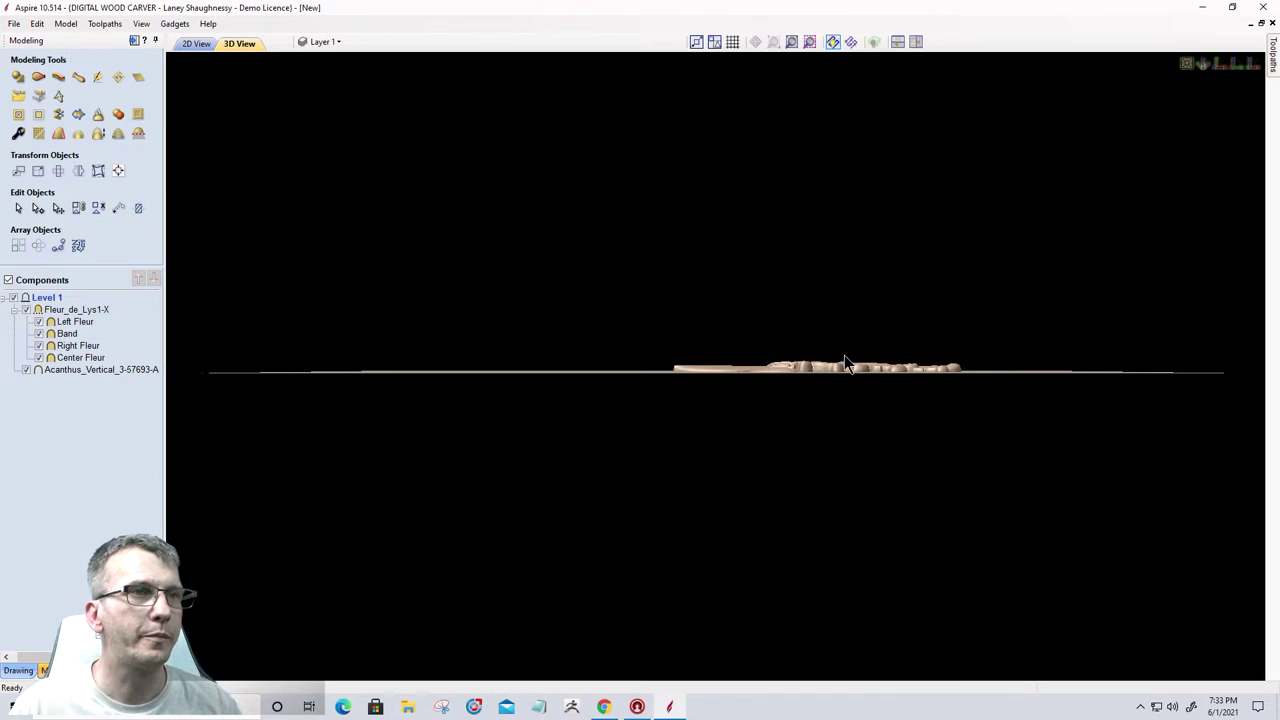
pyautogui.scroll(2, 822, 360)
pyautogui.moveTo(817, 370); pyautogui.dragTo(606, 366)
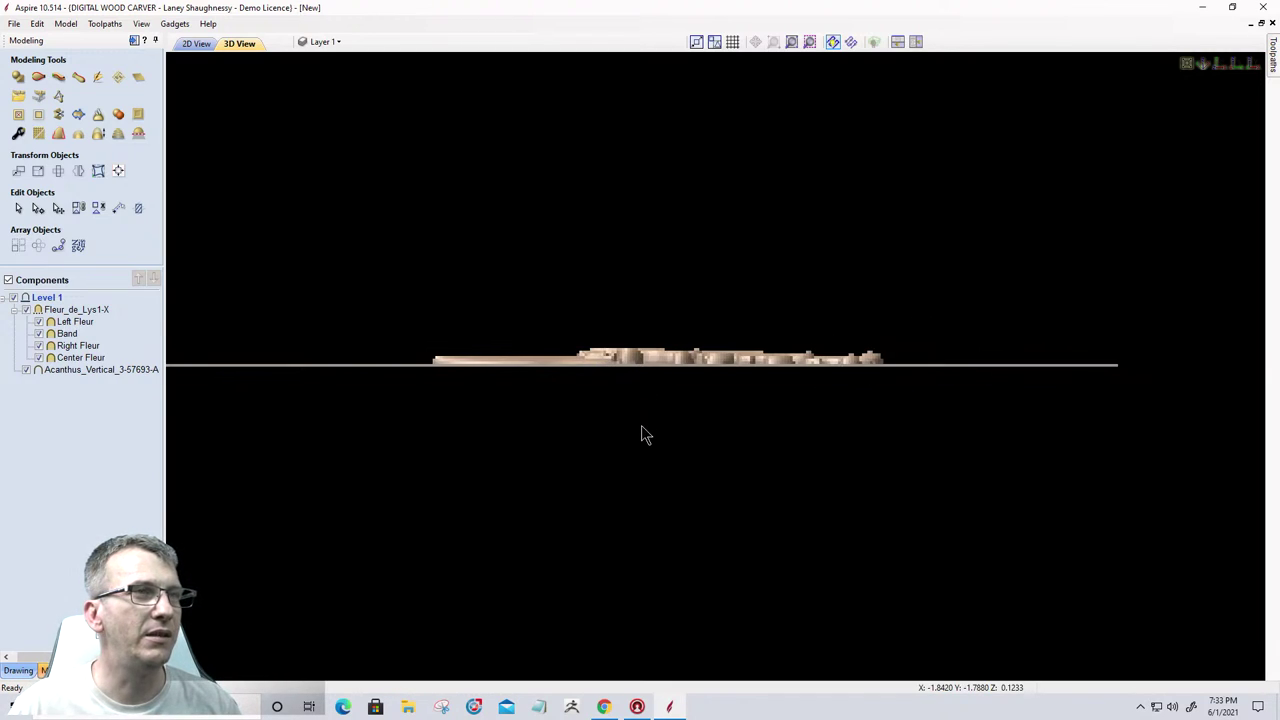
pyautogui.moveTo(639, 451); pyautogui.dragTo(541, 422)
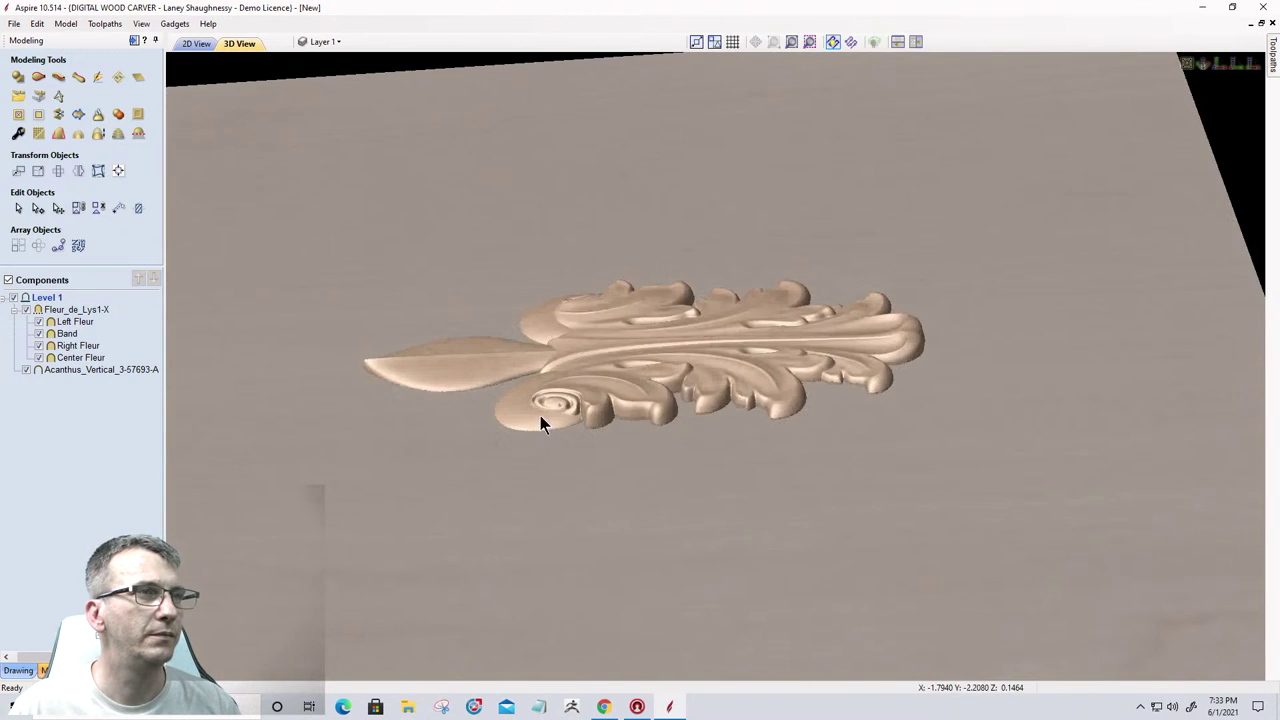
pyautogui.scroll(3, 540, 415)
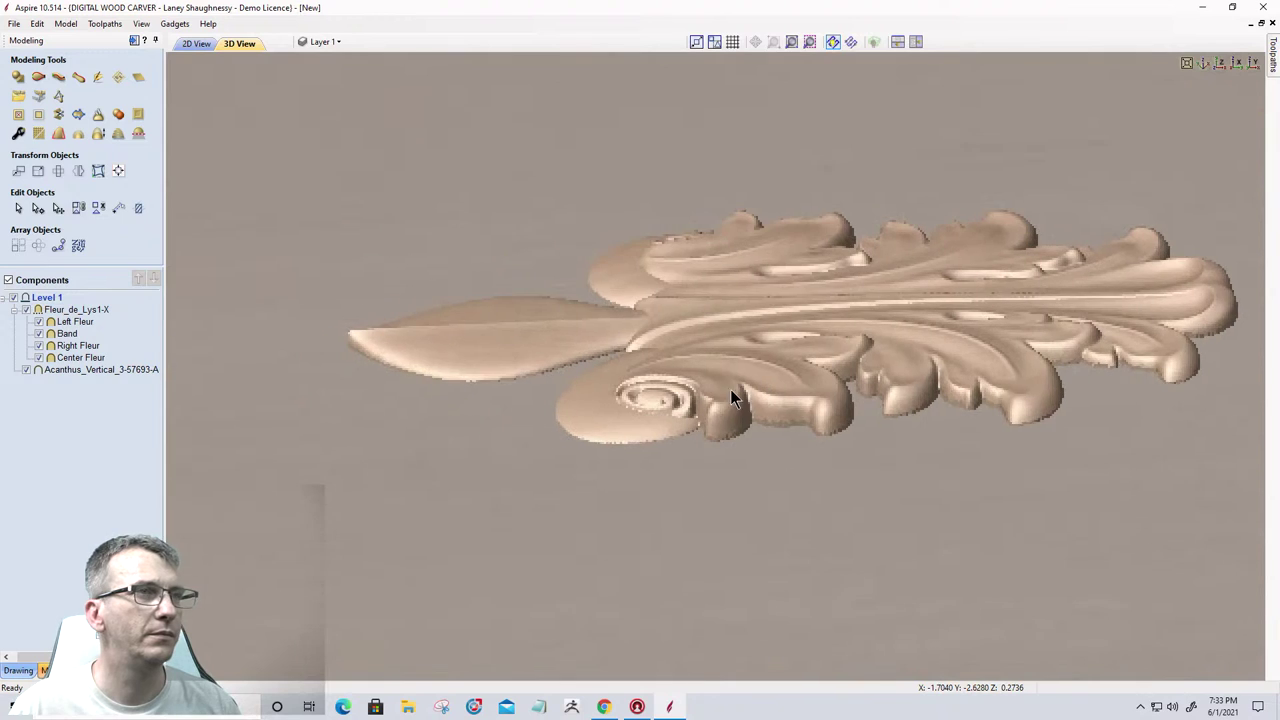
pyautogui.moveTo(731, 391); pyautogui.dragTo(754, 387, button='middle')
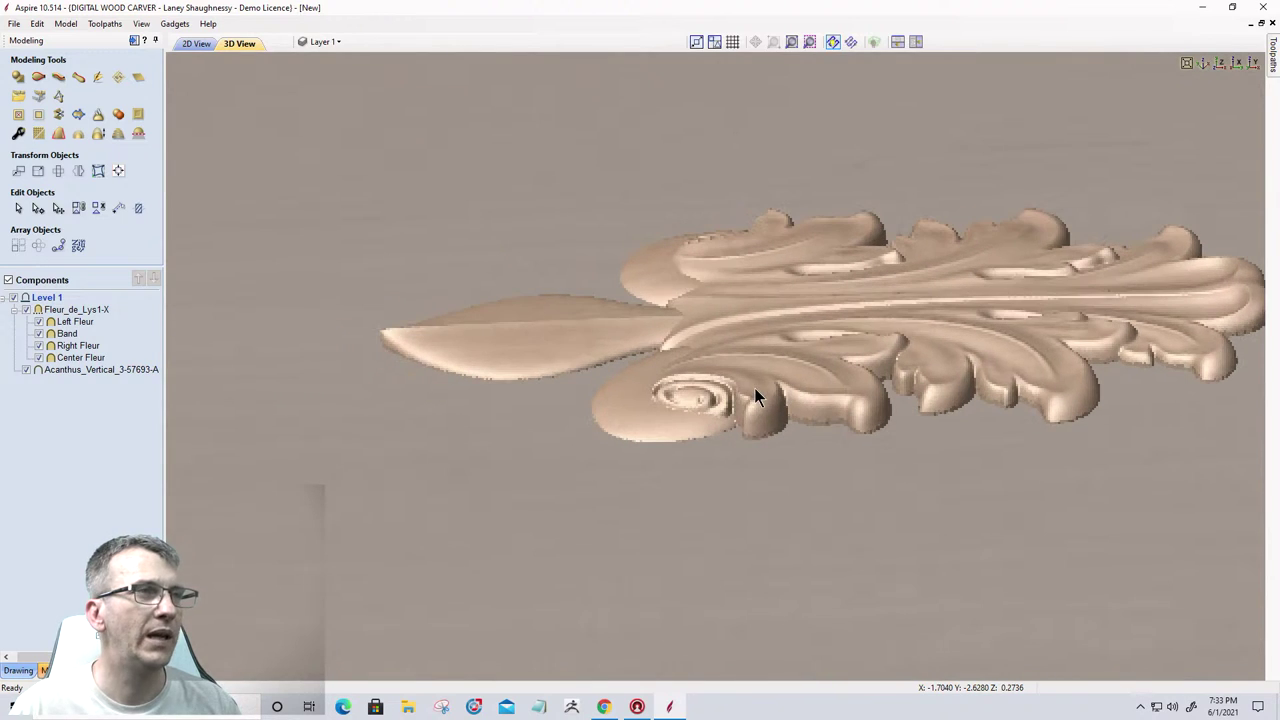
# In the Fleur_de_Lys1-X component properties, raise the base height to 0.27 inches and the shape height to 0.51 inches.
pyautogui.click(50, 310)
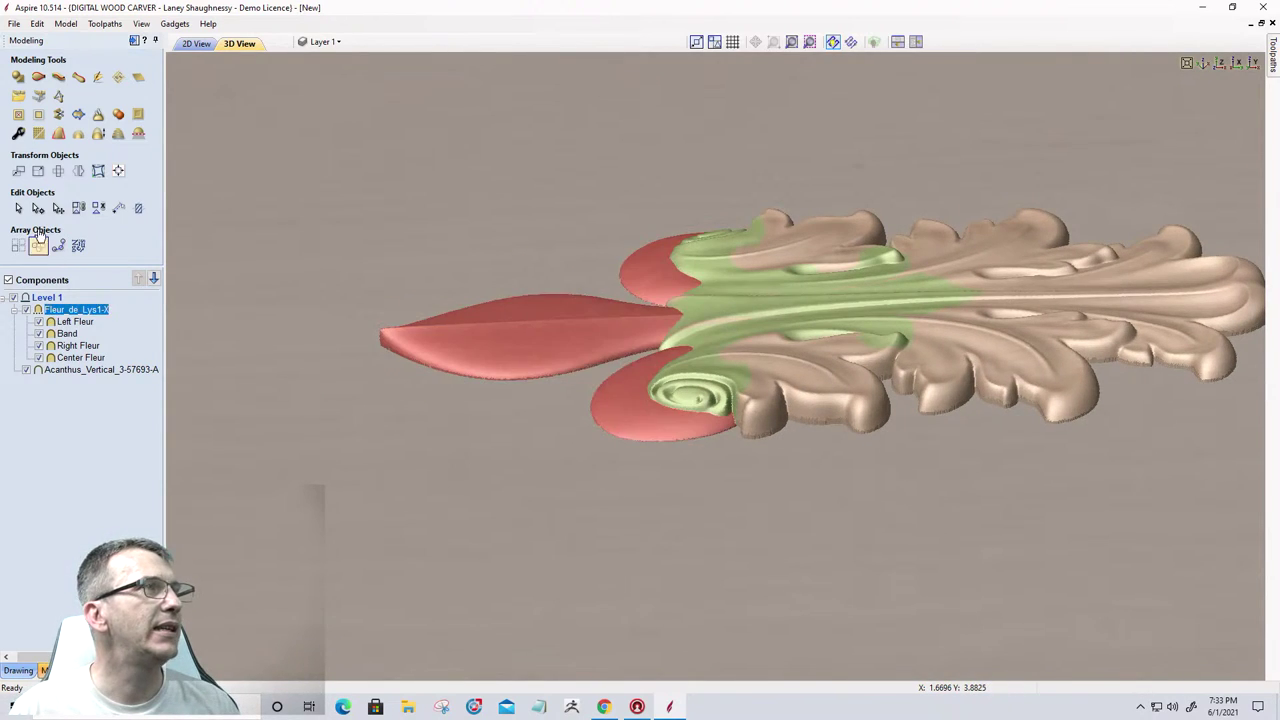
pyautogui.click(18, 134)
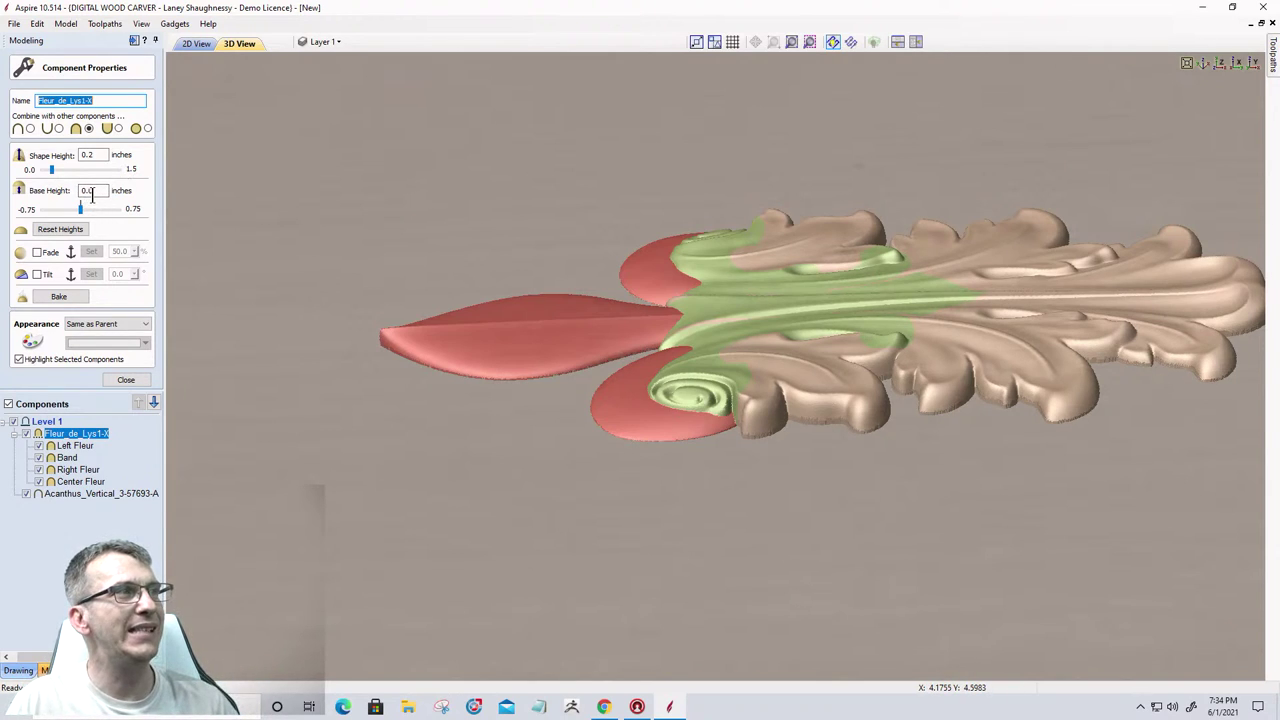
pyautogui.moveTo(80, 208); pyautogui.dragTo(94, 209)
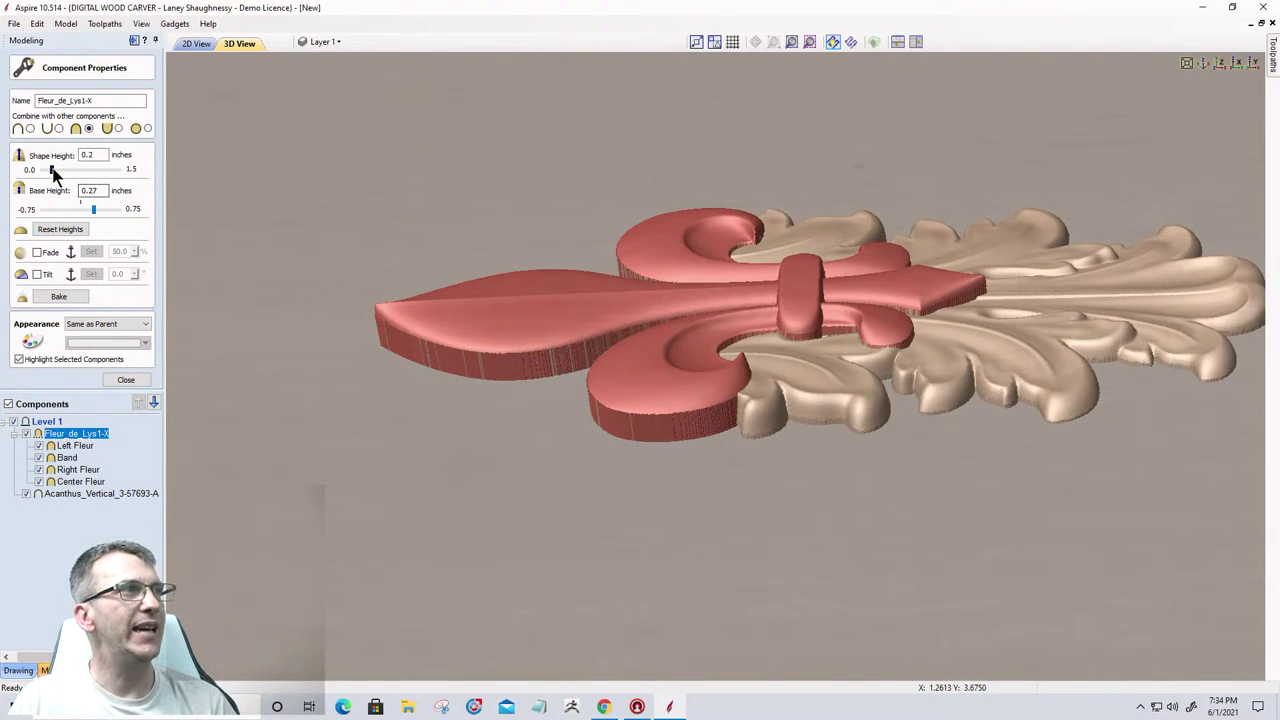
pyautogui.moveTo(51, 170)
pyautogui.mouseDown()
pyautogui.moveTo(81, 172)
pyautogui.moveTo(66, 177)
pyautogui.mouseUp()
pyautogui.moveTo(68, 177); pyautogui.dragTo(70, 180)
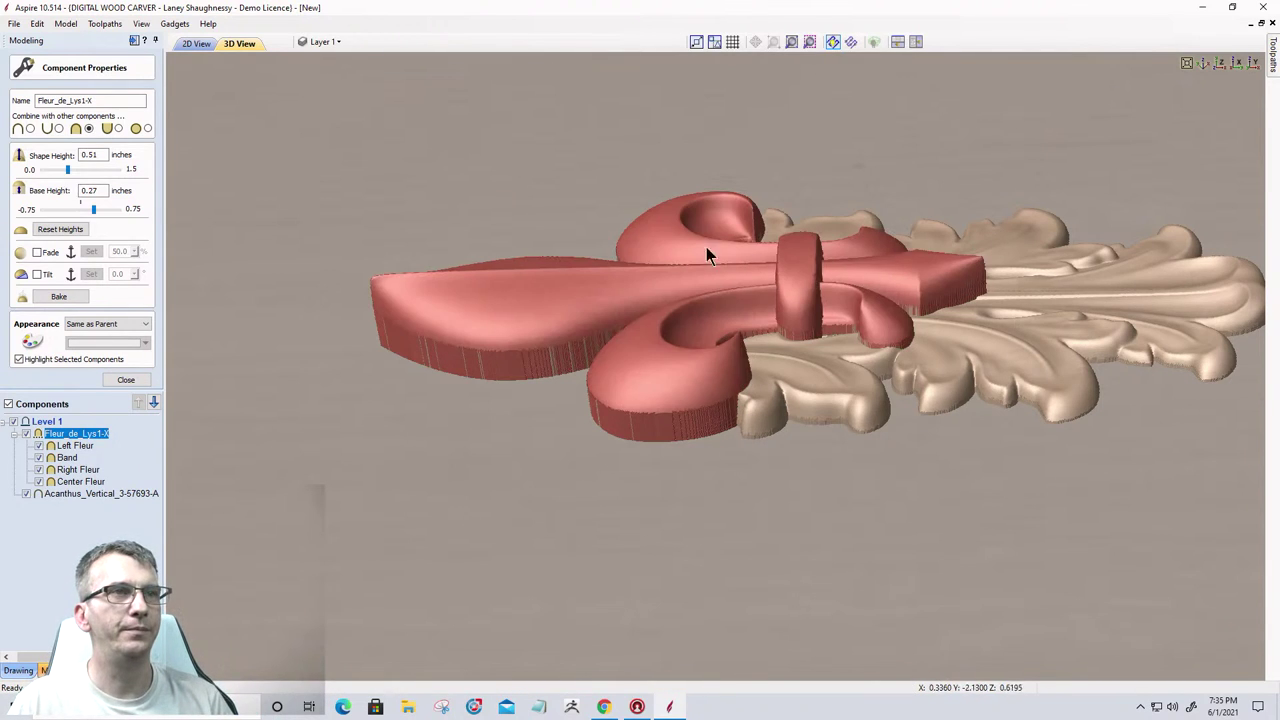
# Drop the fleur-de-lys component's base height to 0.0 inches to compare it with the acanthus.
pyautogui.click(81, 204)
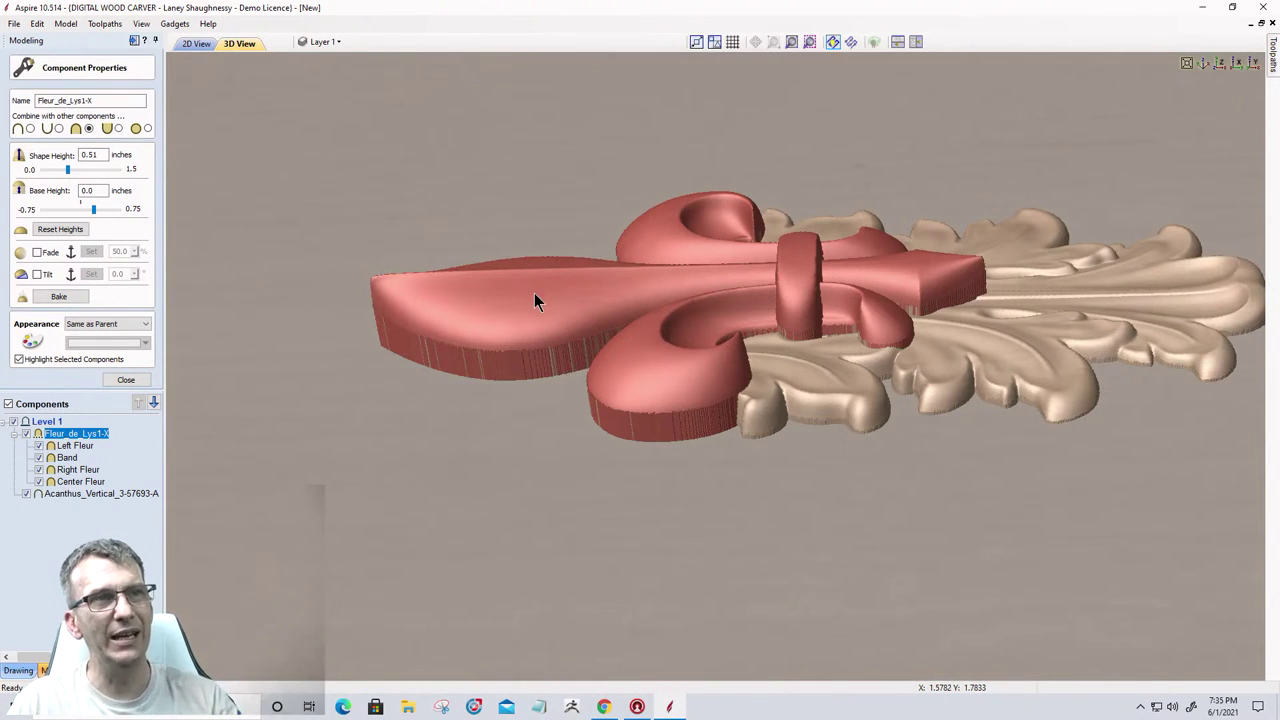
pyautogui.hotkey('ctrl', 'z')
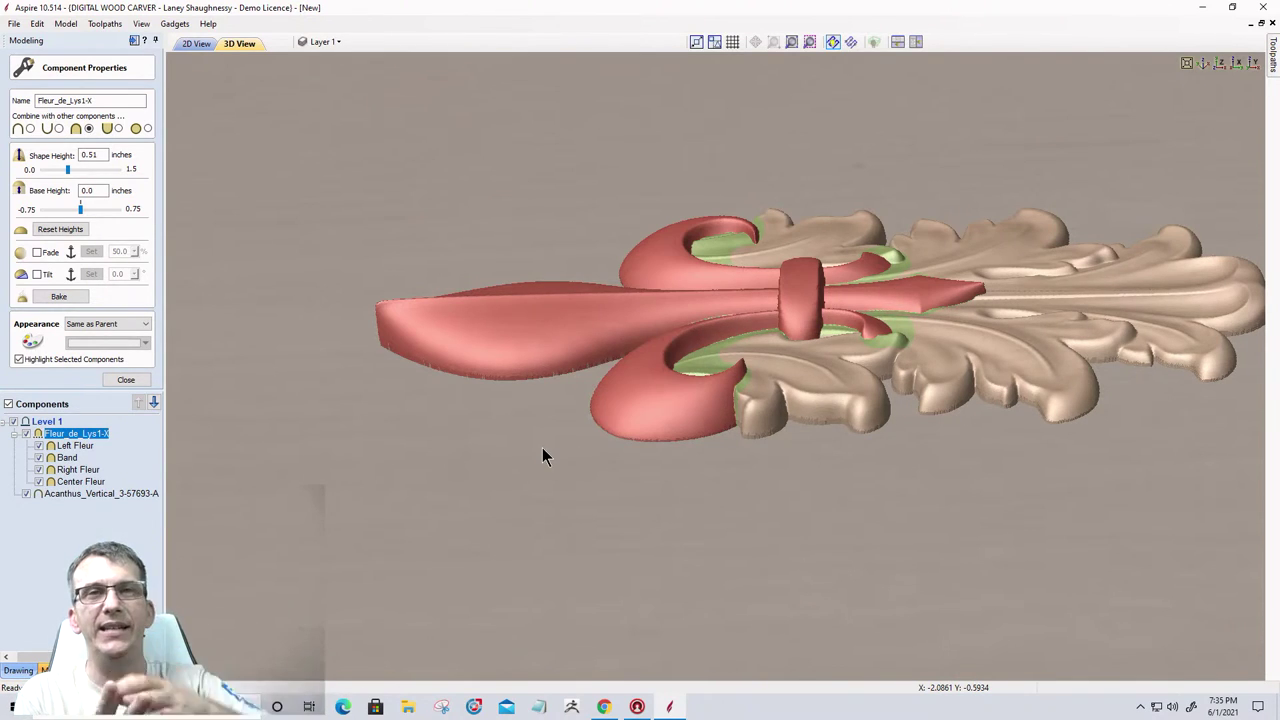
# Set the fleur-de-lys component's base height to 0.25 inches and hide the component to view the acanthus alone.
pyautogui.doubleClick(88, 190)
pyautogui.write('0.3')
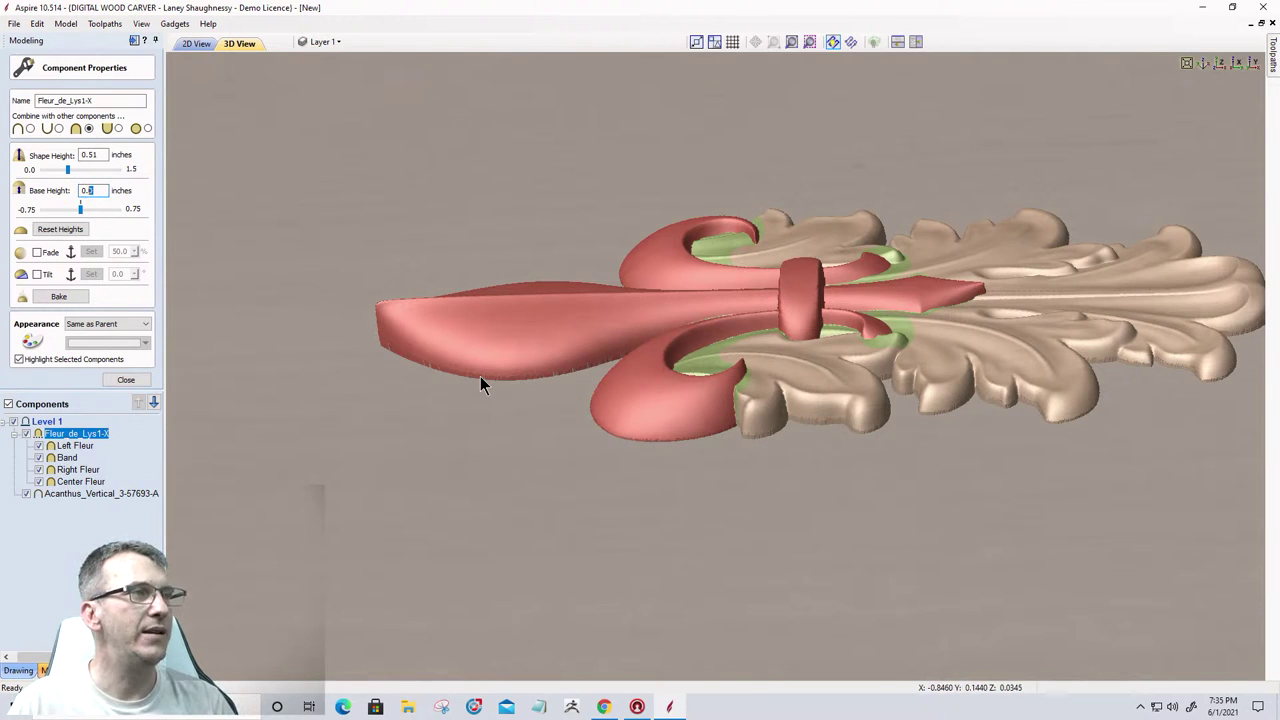
pyautogui.press('BackSpace')
pyautogui.write('25')
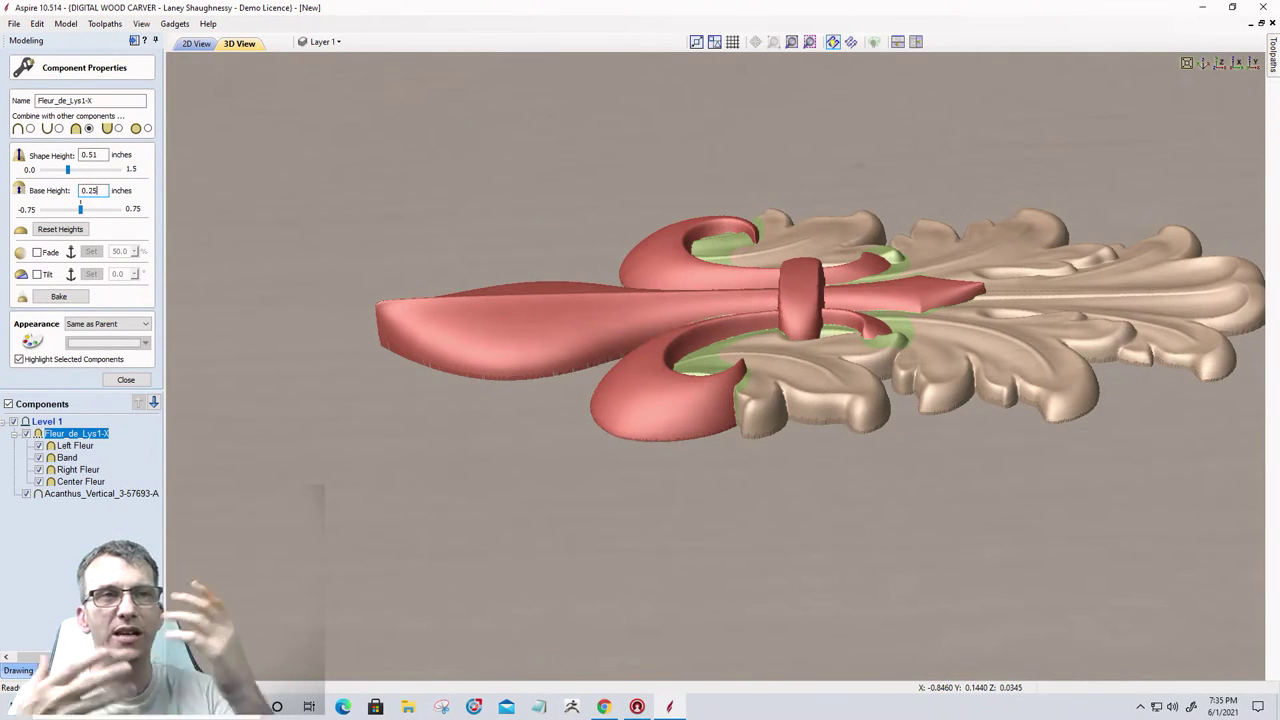
pyautogui.press('Return')
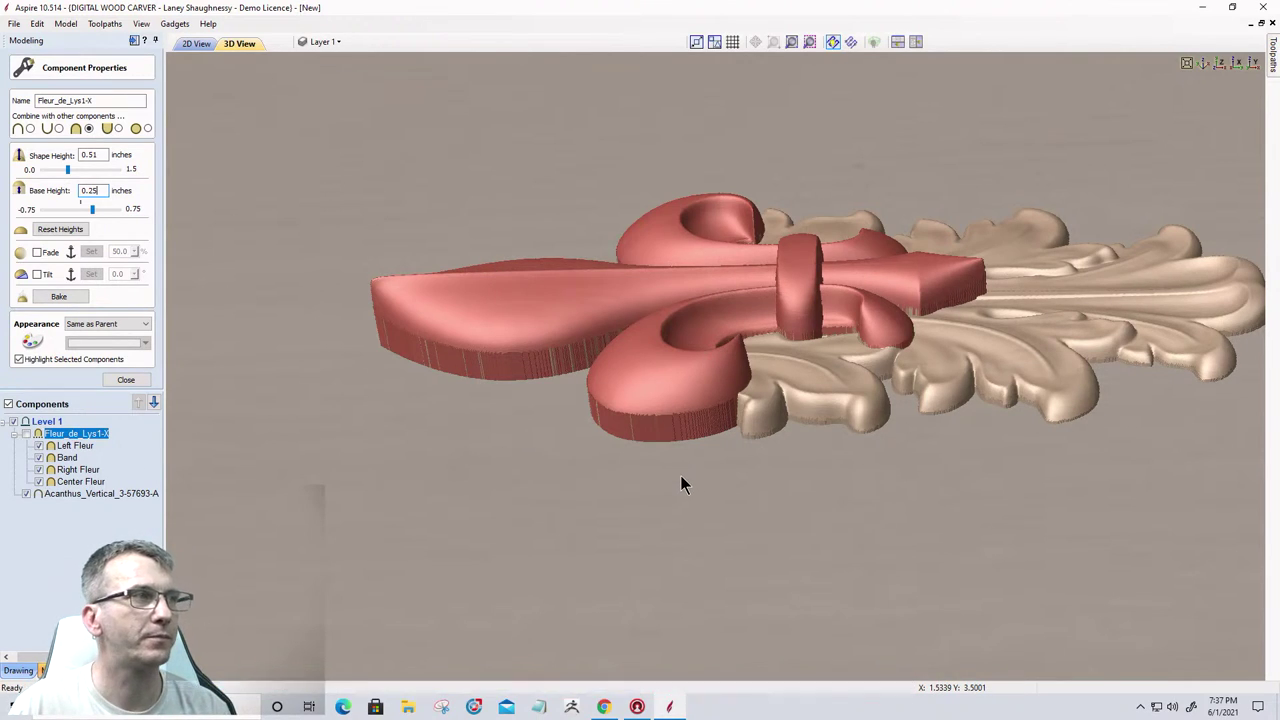
pyautogui.press('h')
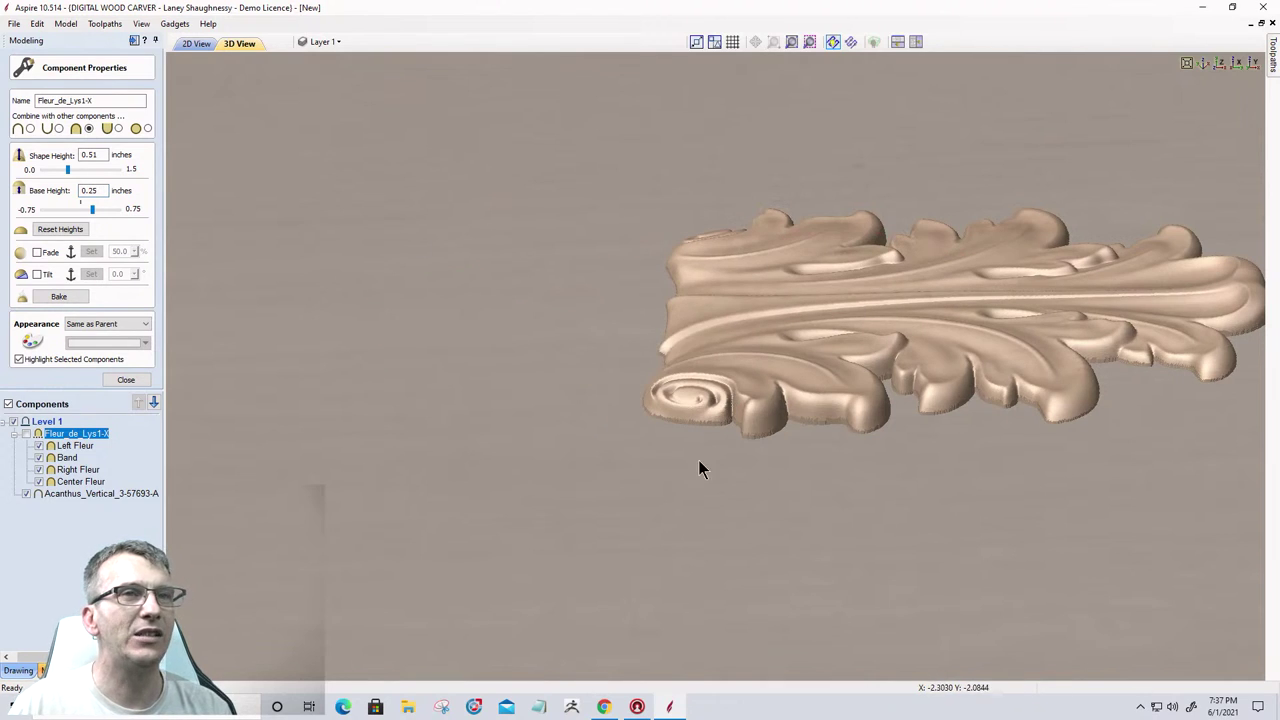
# Examine the acanthus relief alone from straight above, up close along its leaves, and at an angle.
pyautogui.click(1218, 63)
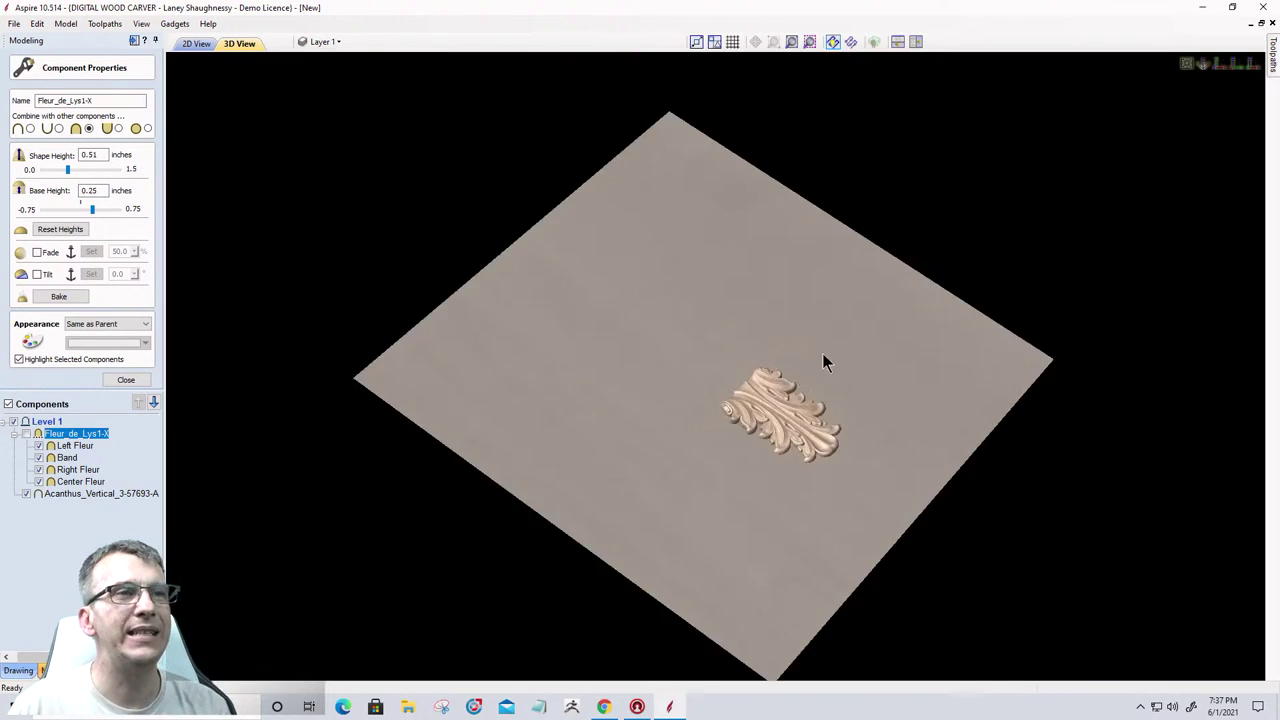
pyautogui.scroll(10, 715, 495)
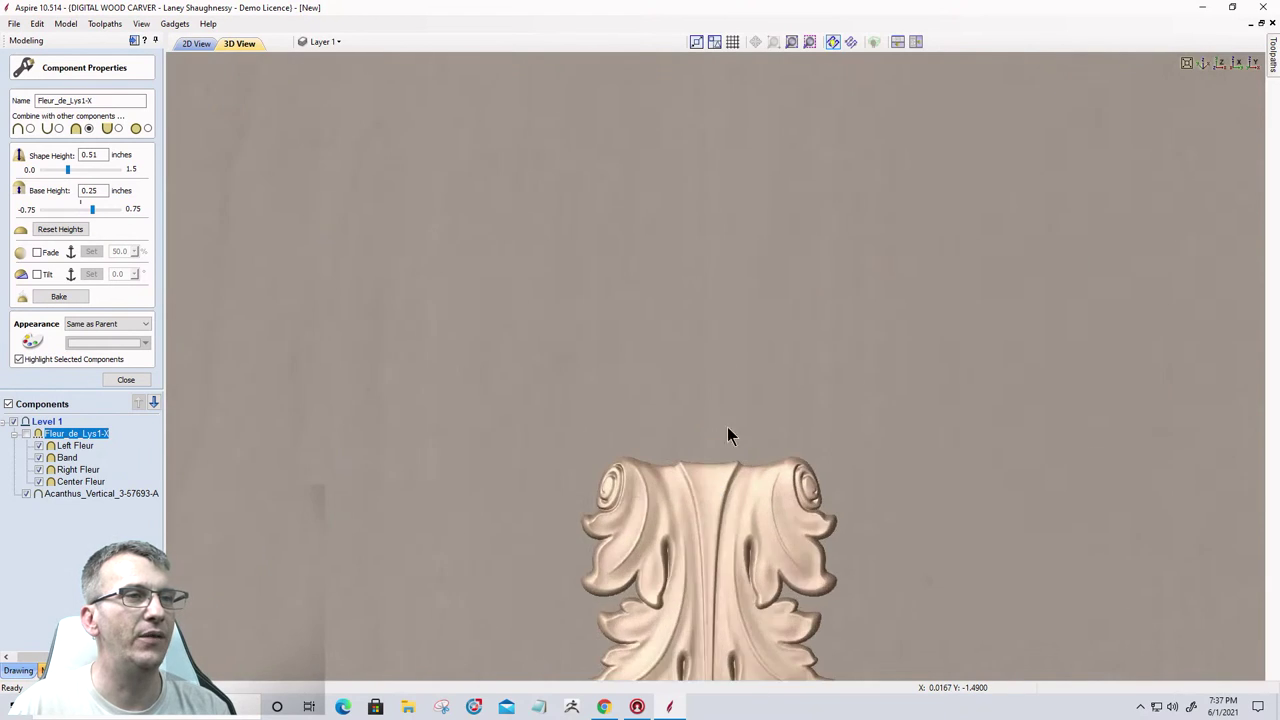
pyautogui.moveTo(727, 427); pyautogui.dragTo(742, 113, button='middle')
pyautogui.scroll(6, 752, 333)
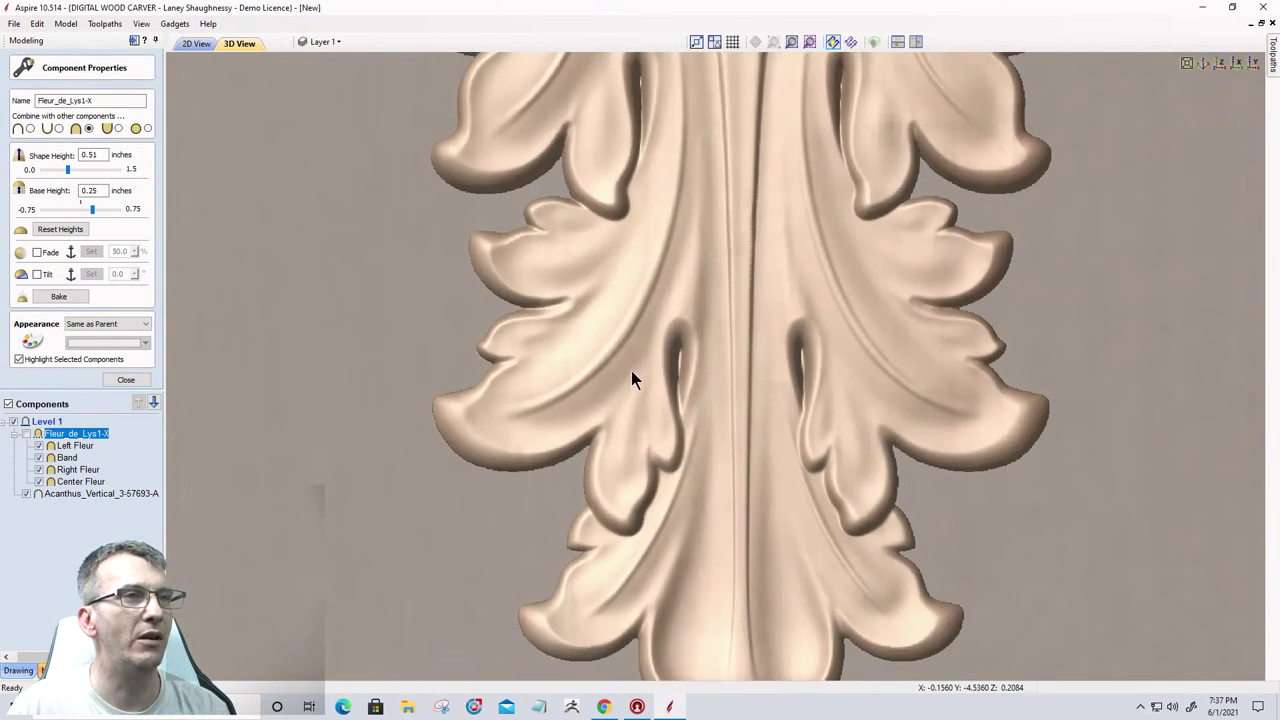
pyautogui.scroll(-8, 781, 497)
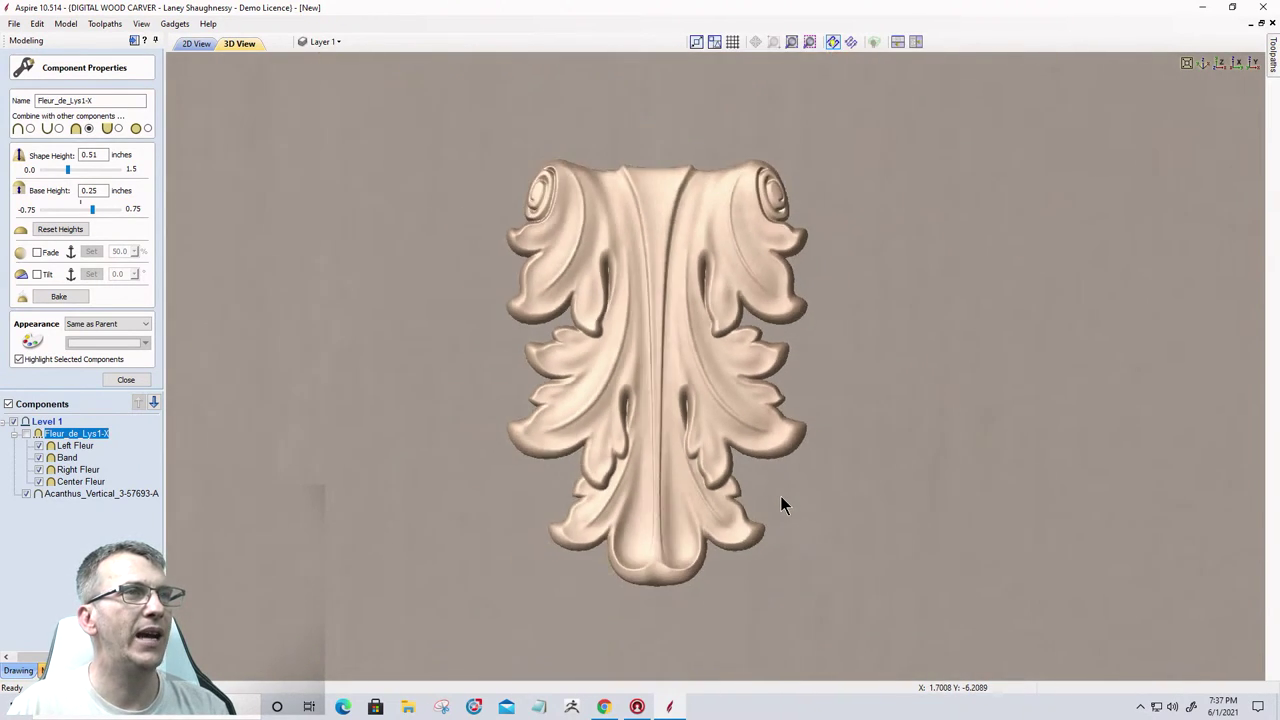
pyautogui.moveTo(648, 640); pyautogui.dragTo(588, 380)
pyautogui.moveTo(588, 380); pyautogui.dragTo(787, 450, button='middle')
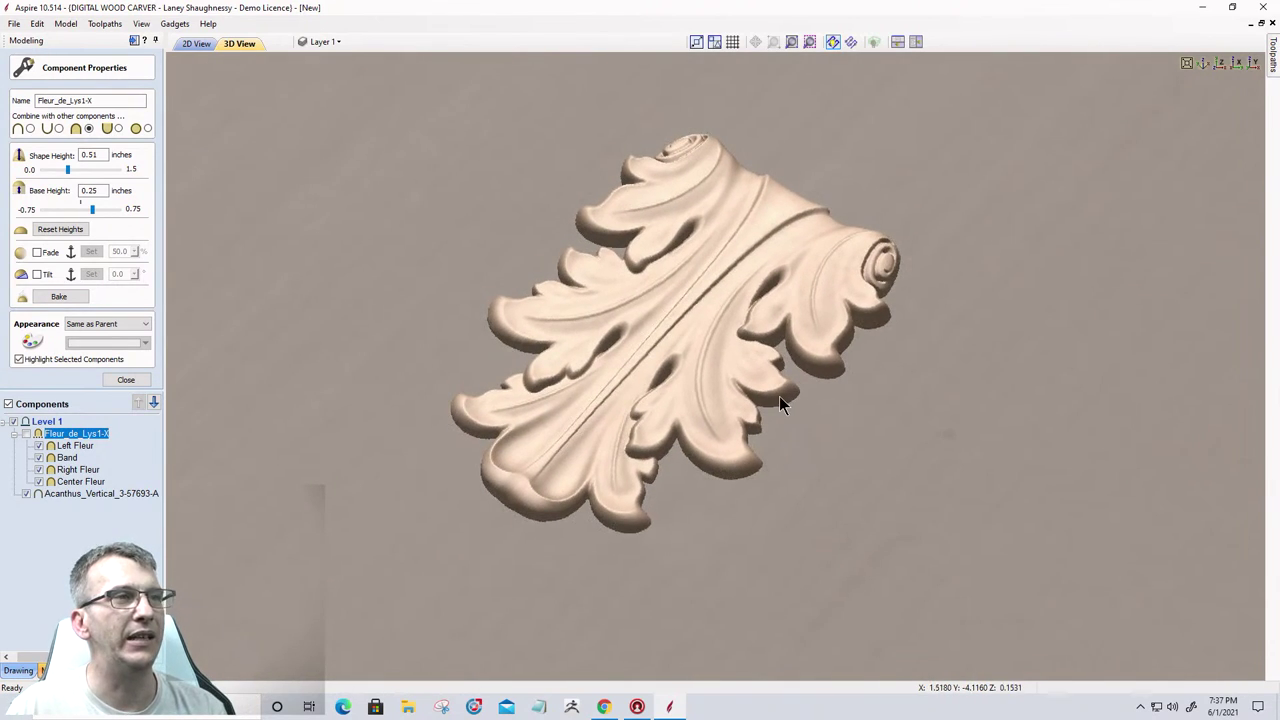
# Close the component properties and scale the visible acanthus model to an exact height of 0.125 inches.
pyautogui.click(105, 379)
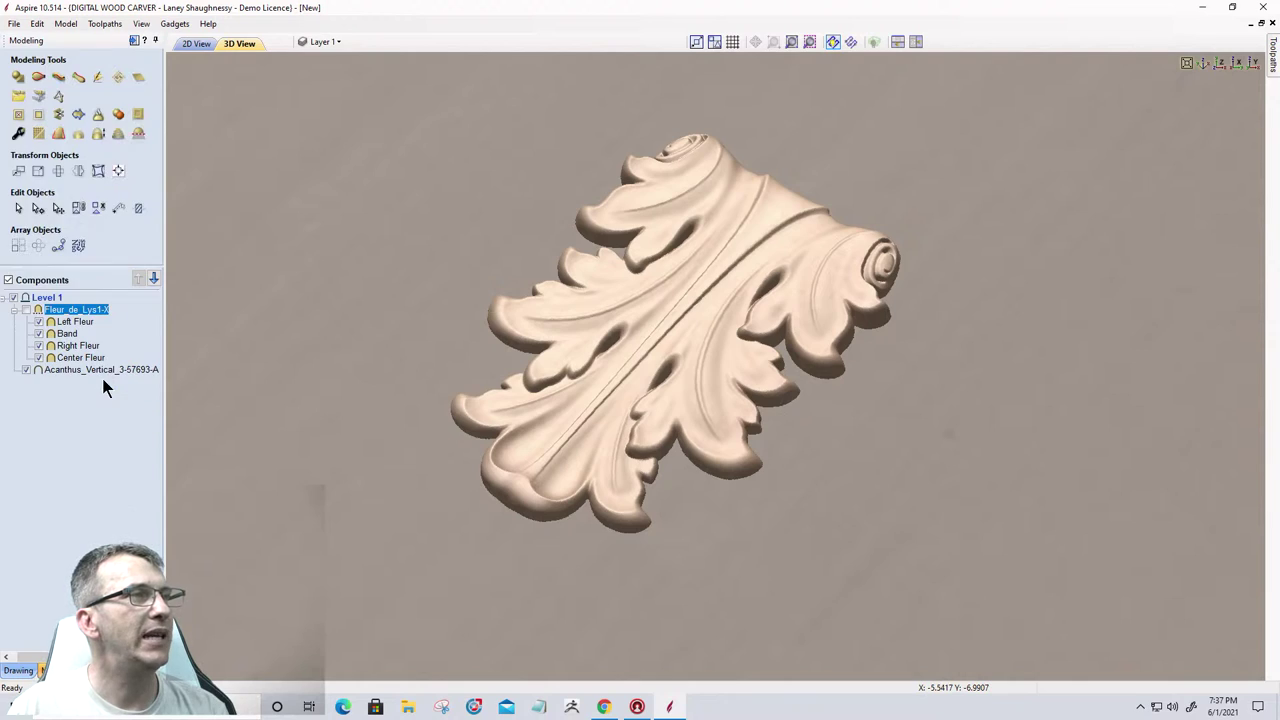
pyautogui.click(100, 133)
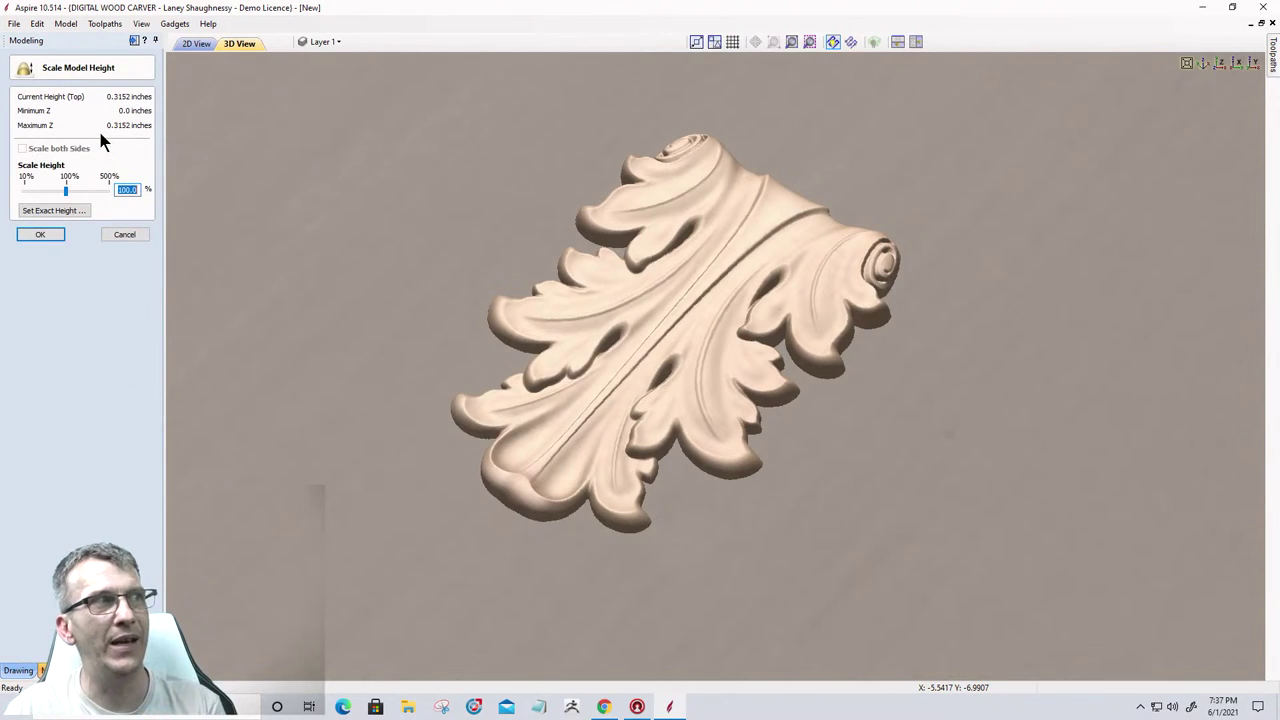
pyautogui.click(75, 208)
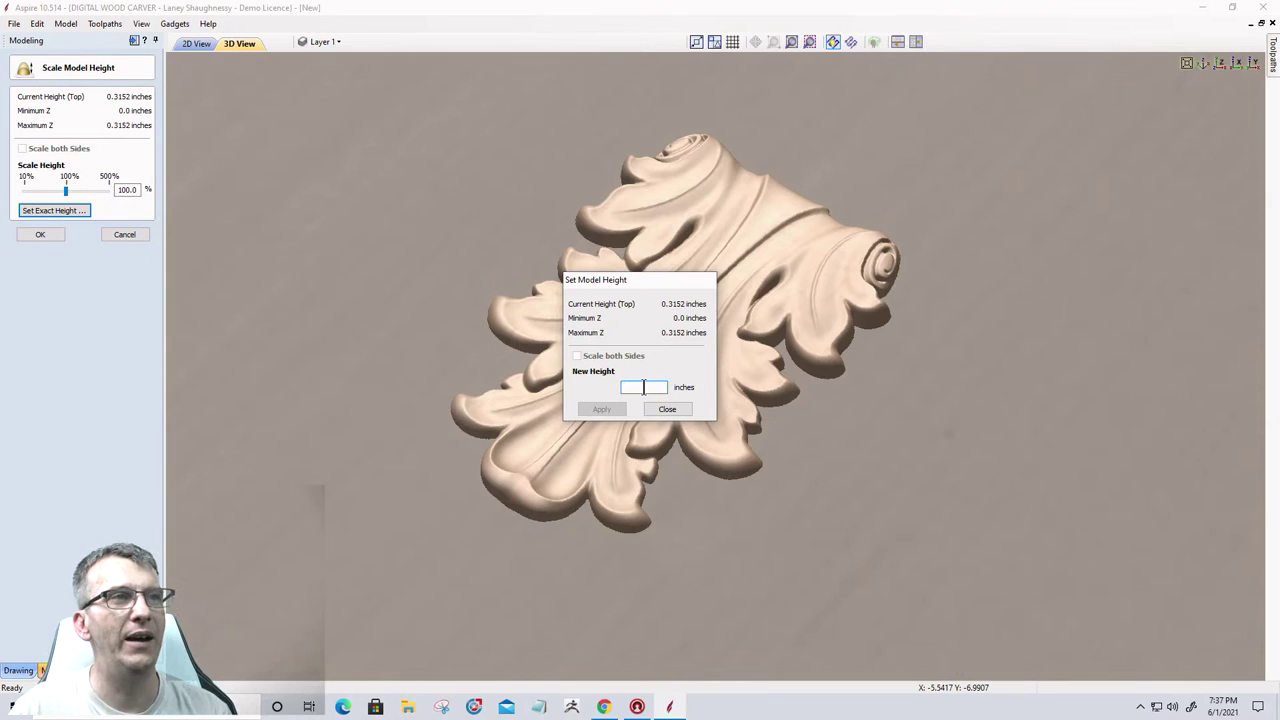
pyautogui.write('.125')
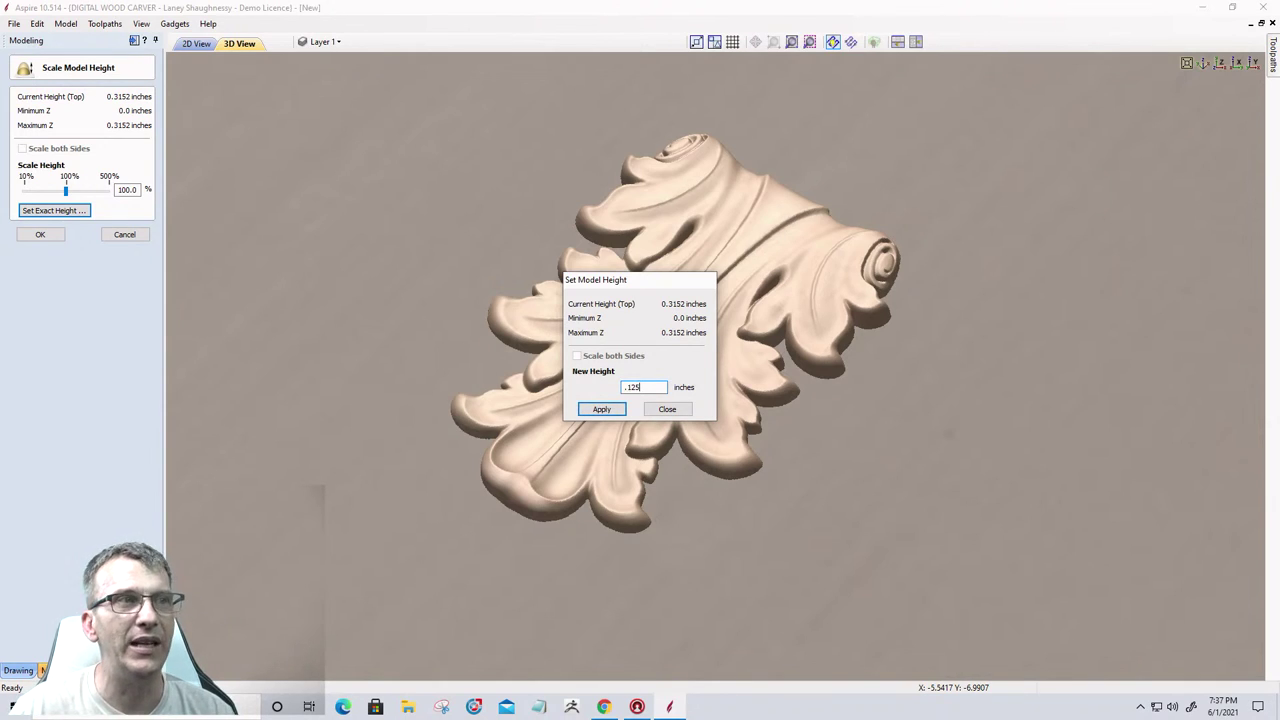
pyautogui.click(597, 411)
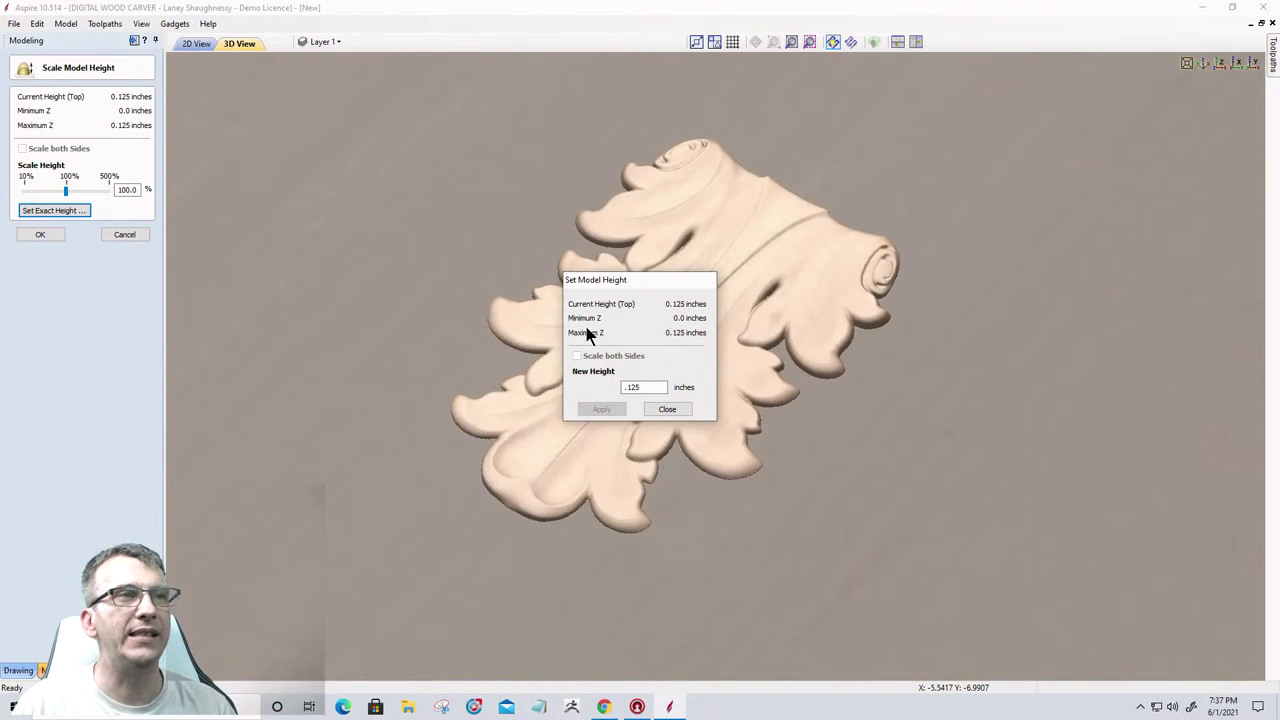
pyautogui.click(651, 410)
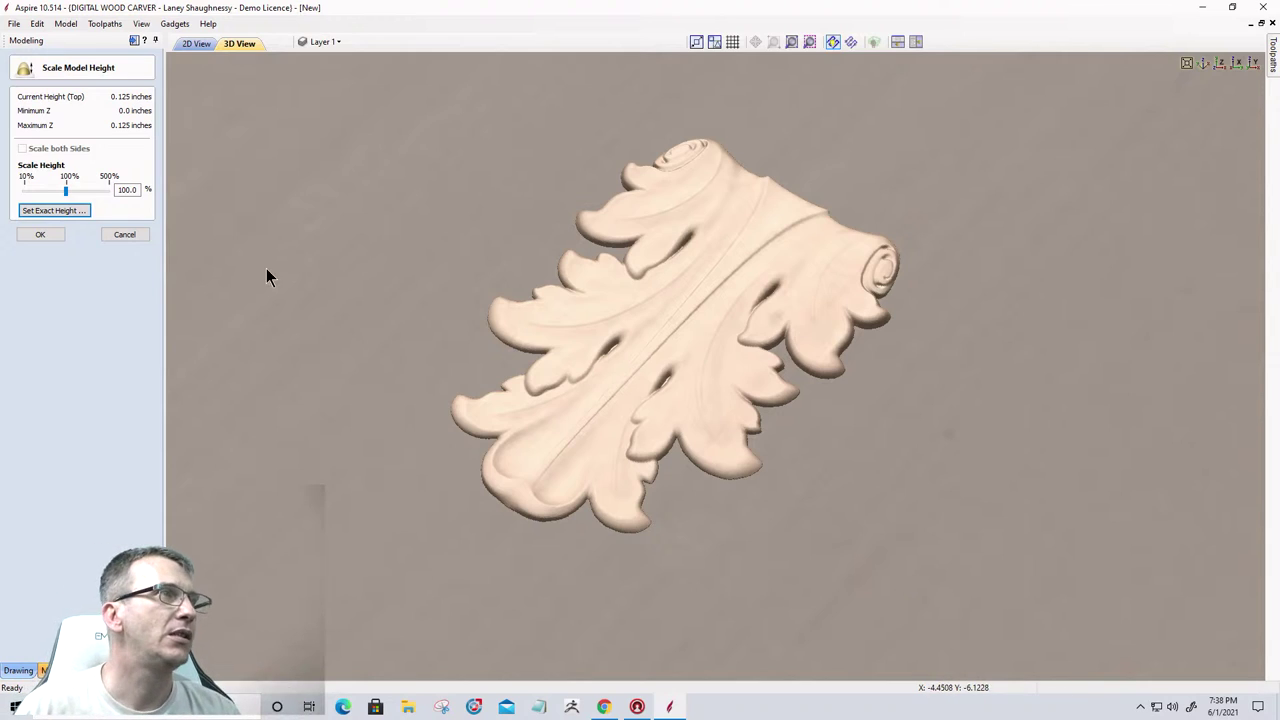
pyautogui.click(139, 232)
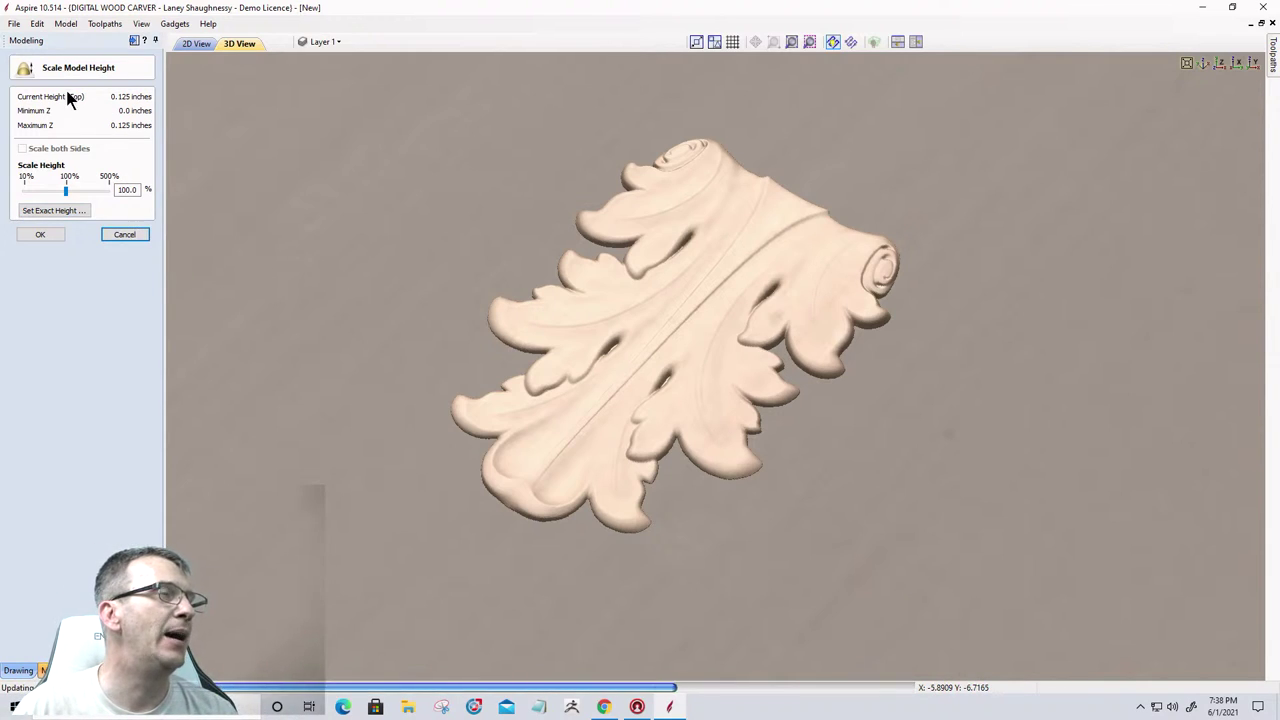
# Undo the model height scaling.
pyautogui.click(37, 24)
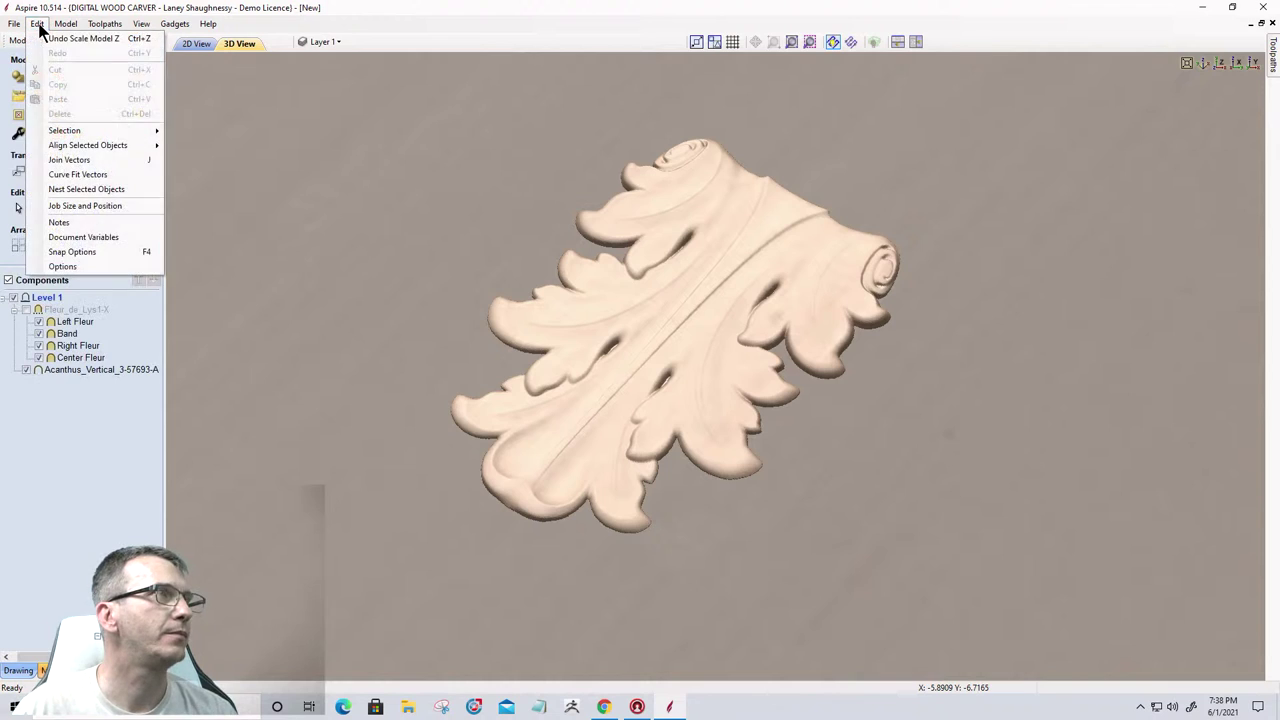
pyautogui.click(51, 42)
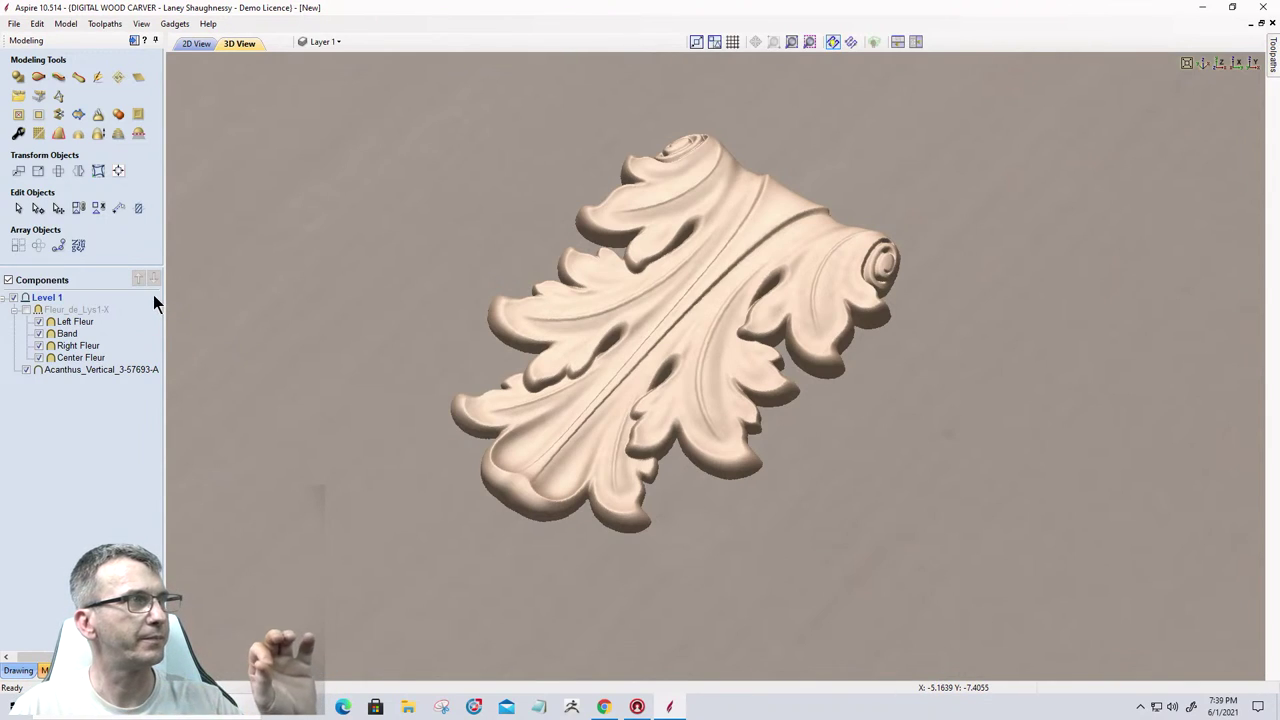
# Show the fleur-de-lys component again and reset its shape and base heights in the component properties.
pyautogui.click(26, 310)
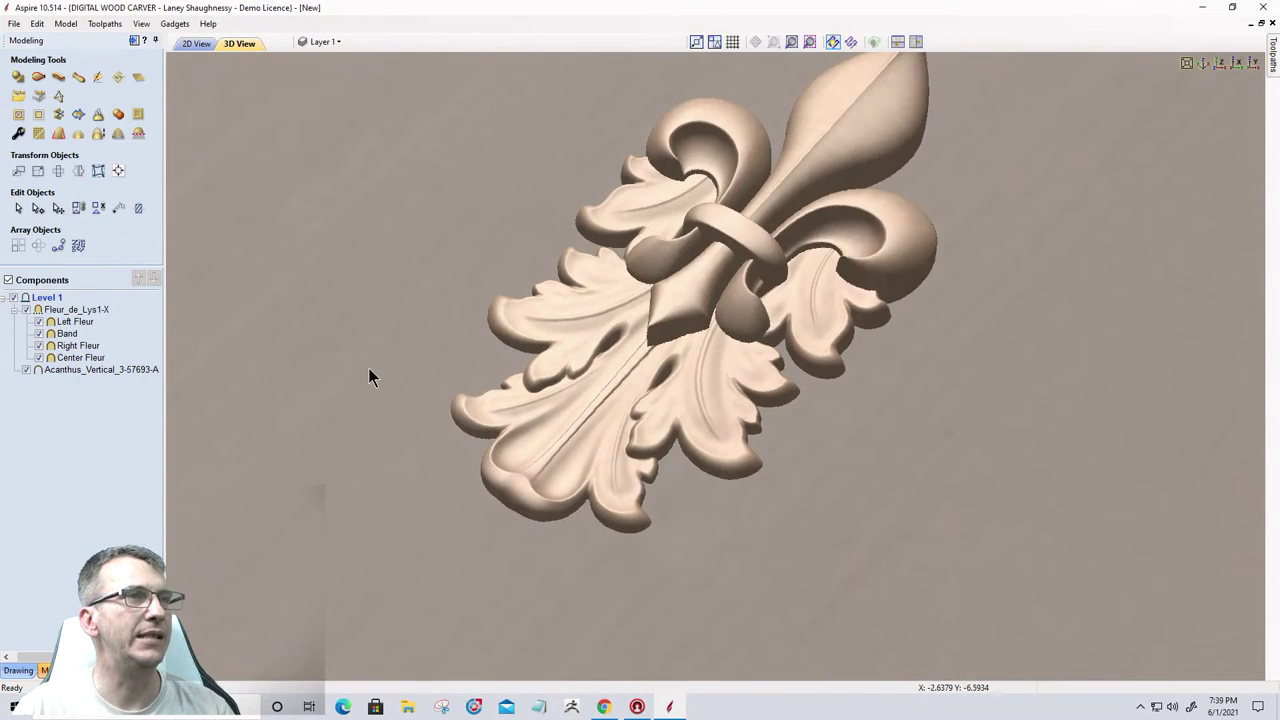
pyautogui.doubleClick(70, 311)
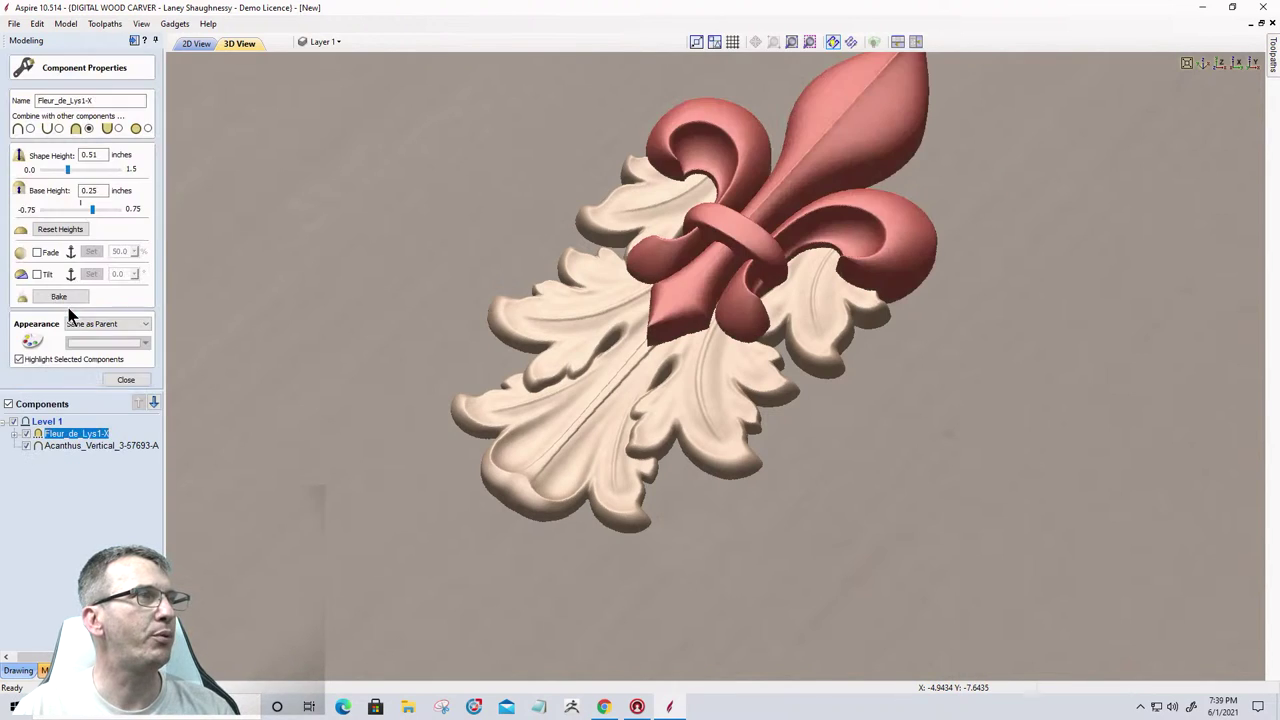
pyautogui.click(50, 231)
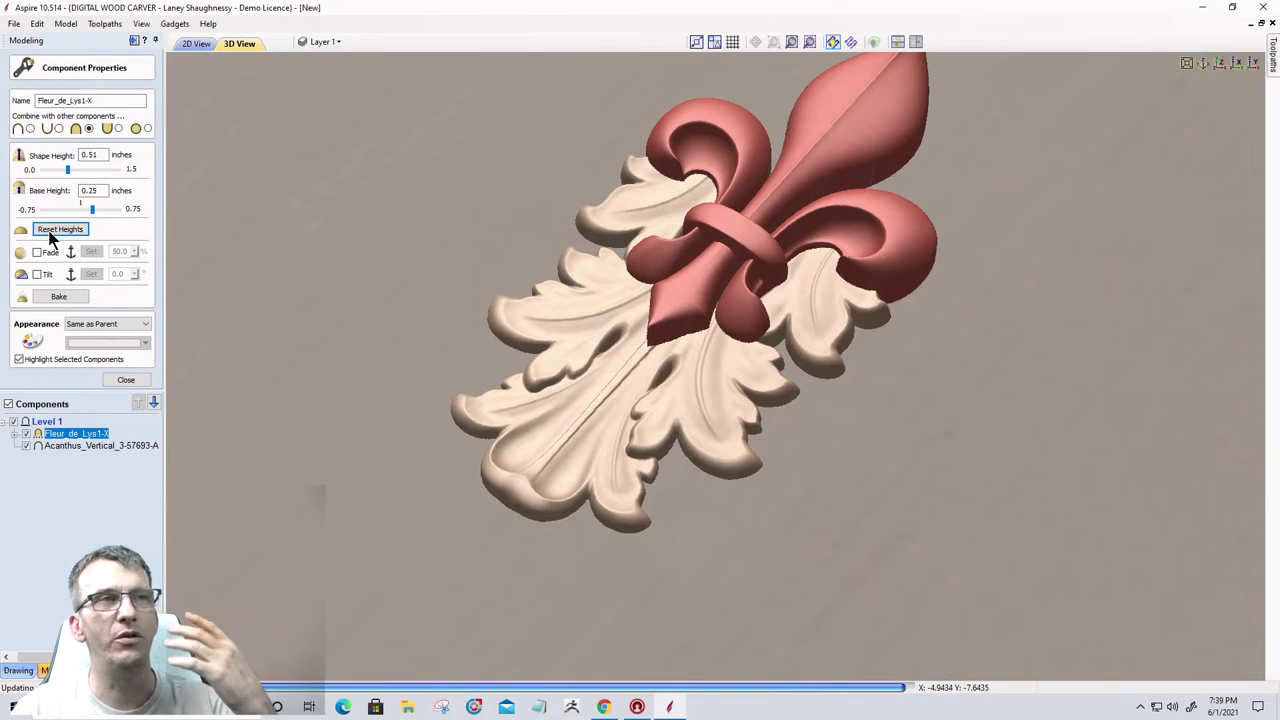
pyautogui.click(50, 231)
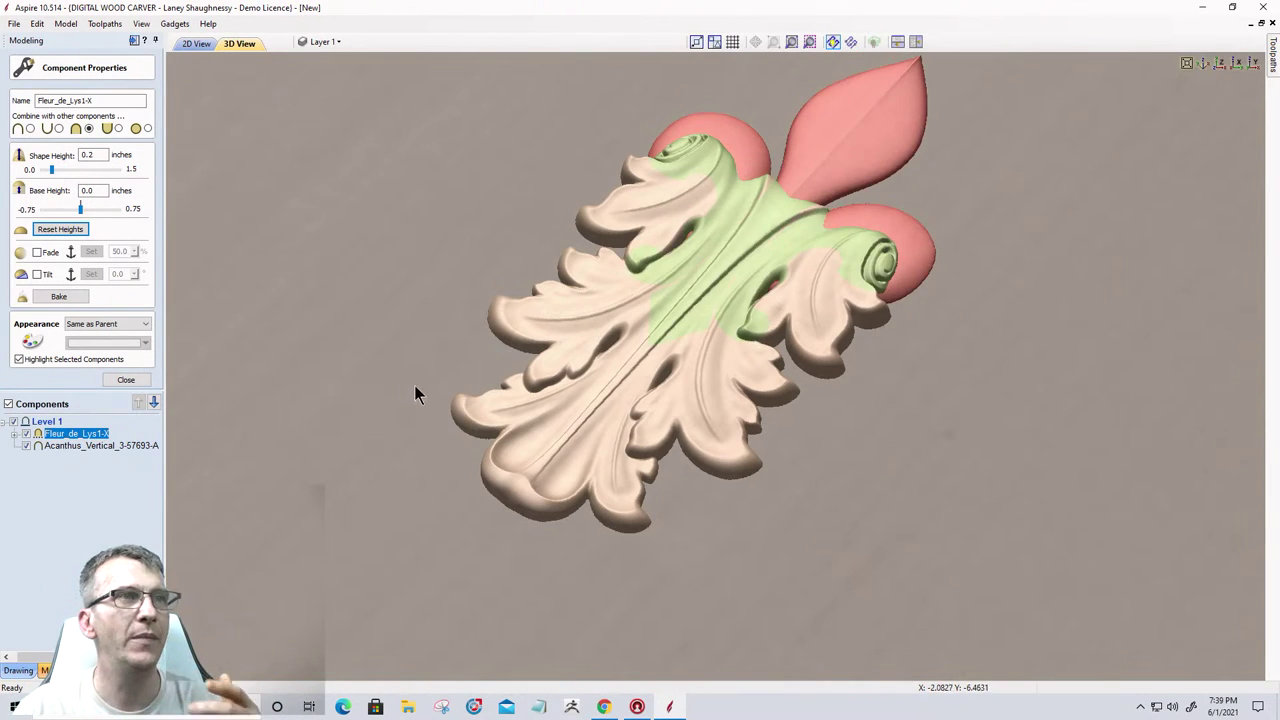
# Compare the acanthus and fleur-de-lys by selecting each component in turn, and examine closely where the acanthus's upper edge overlaps the fleur-de-lys.
pyautogui.moveTo(699, 536); pyautogui.dragTo(916, 528)
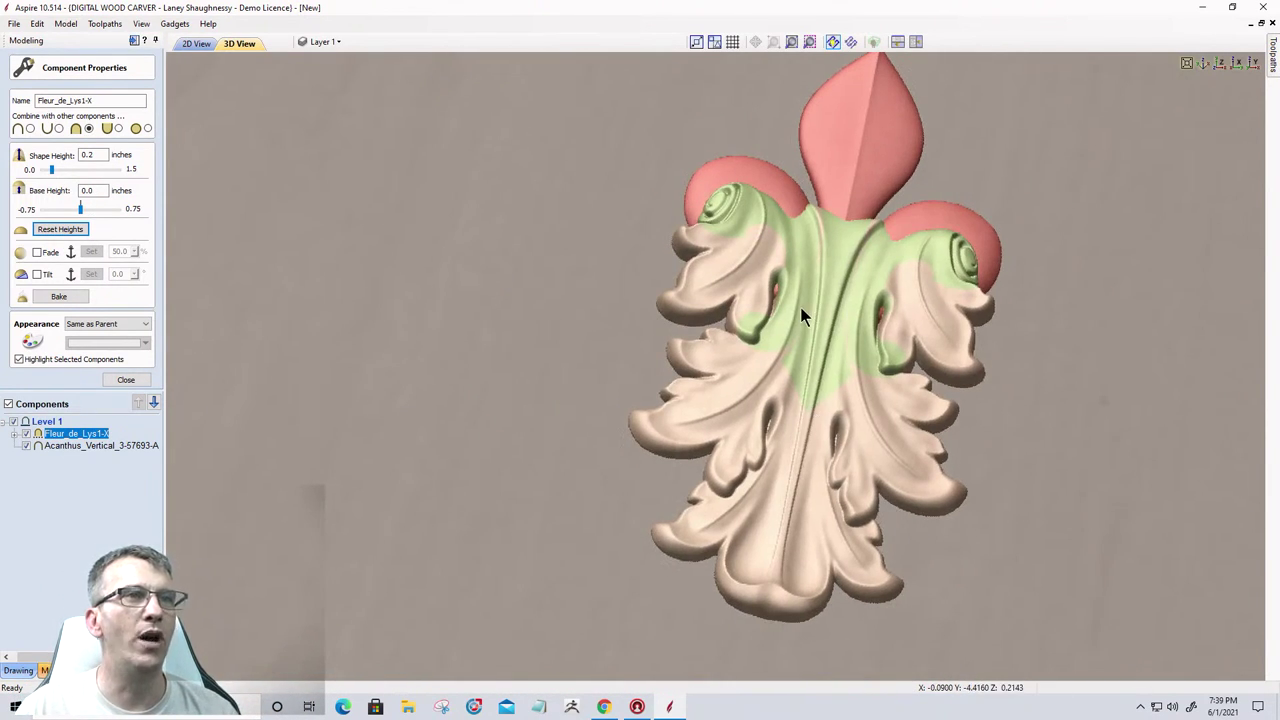
pyautogui.scroll(-3, 939, 415)
pyautogui.moveTo(939, 415); pyautogui.dragTo(800, 251)
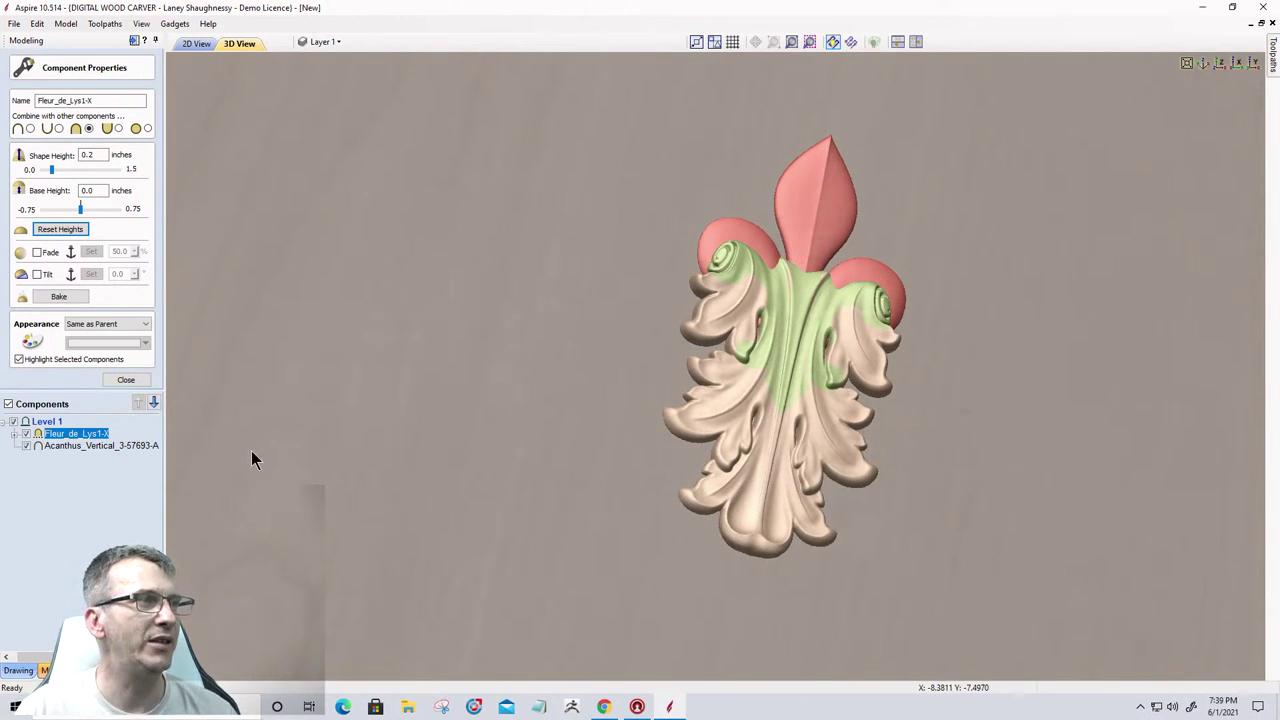
pyautogui.click(80, 505)
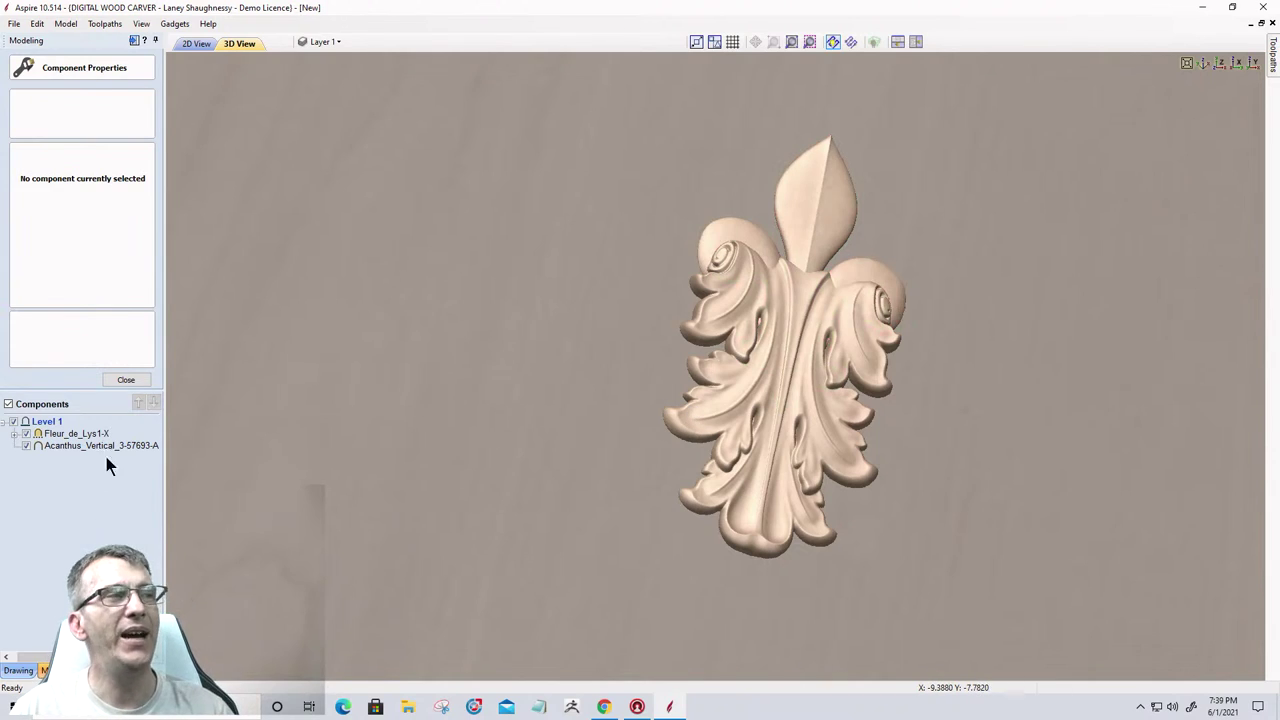
pyautogui.click(54, 445)
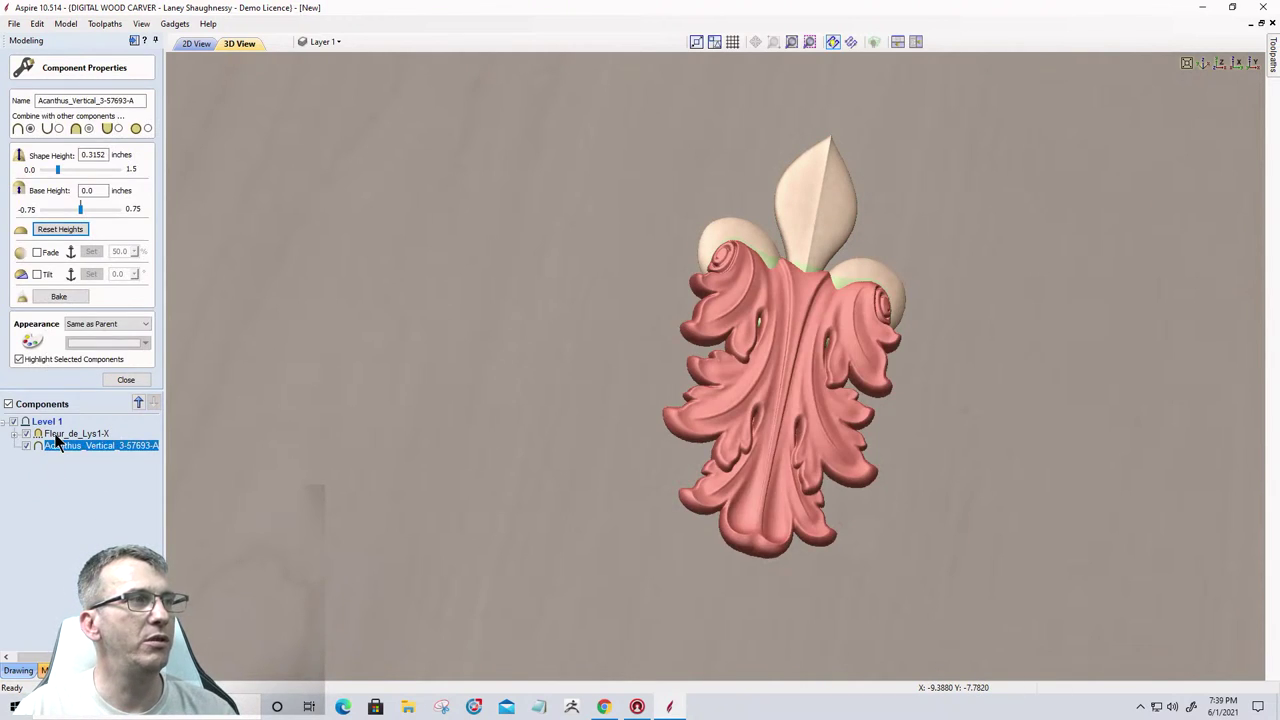
pyautogui.click(56, 434)
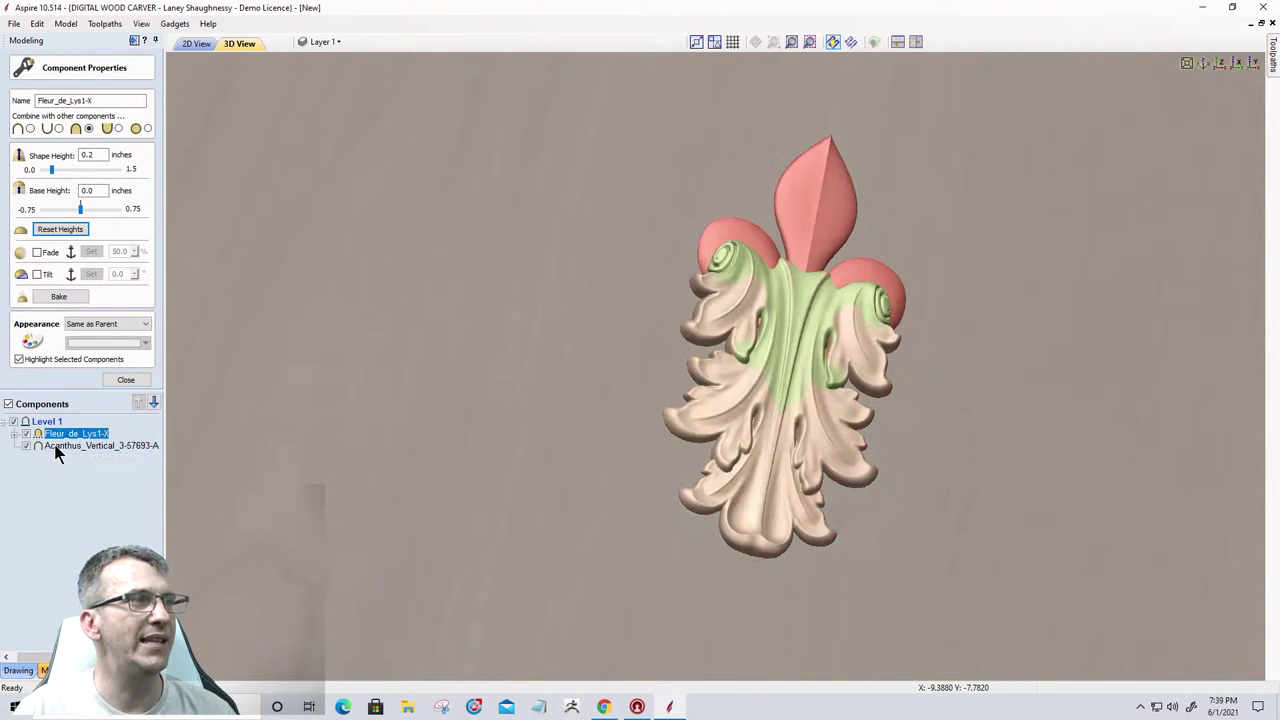
pyautogui.click(62, 445)
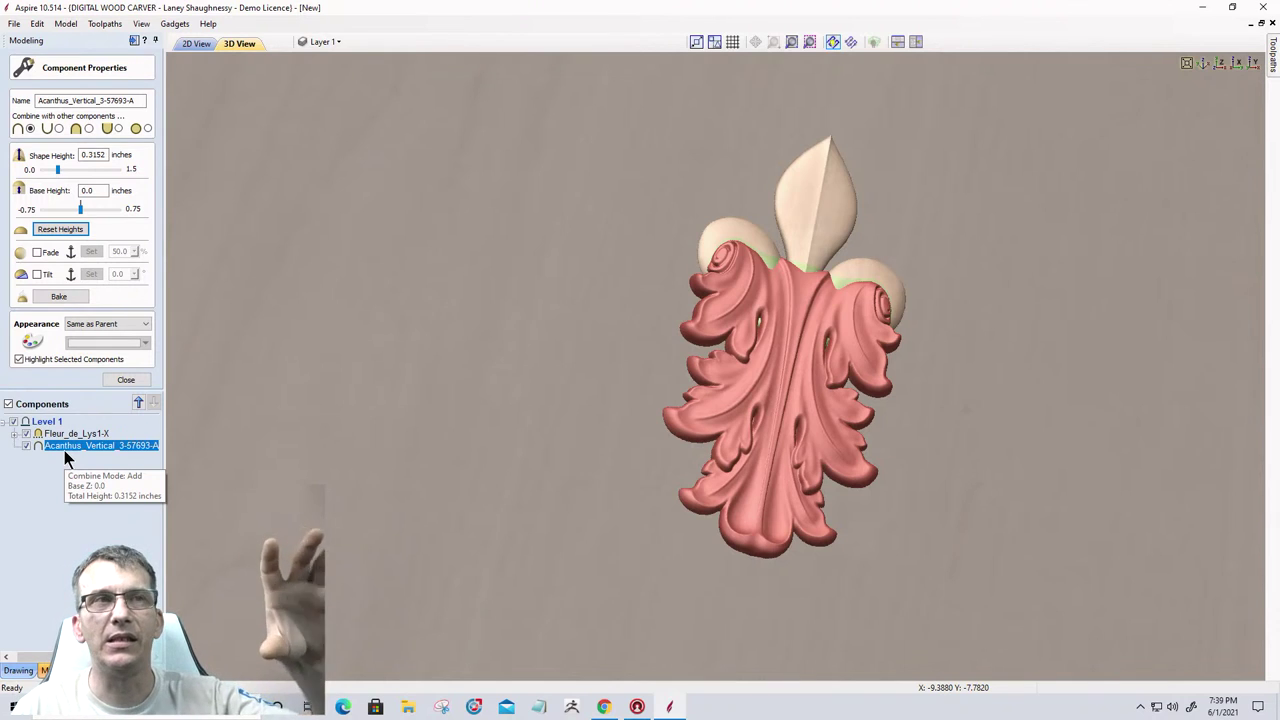
pyautogui.scroll(6, 849, 220)
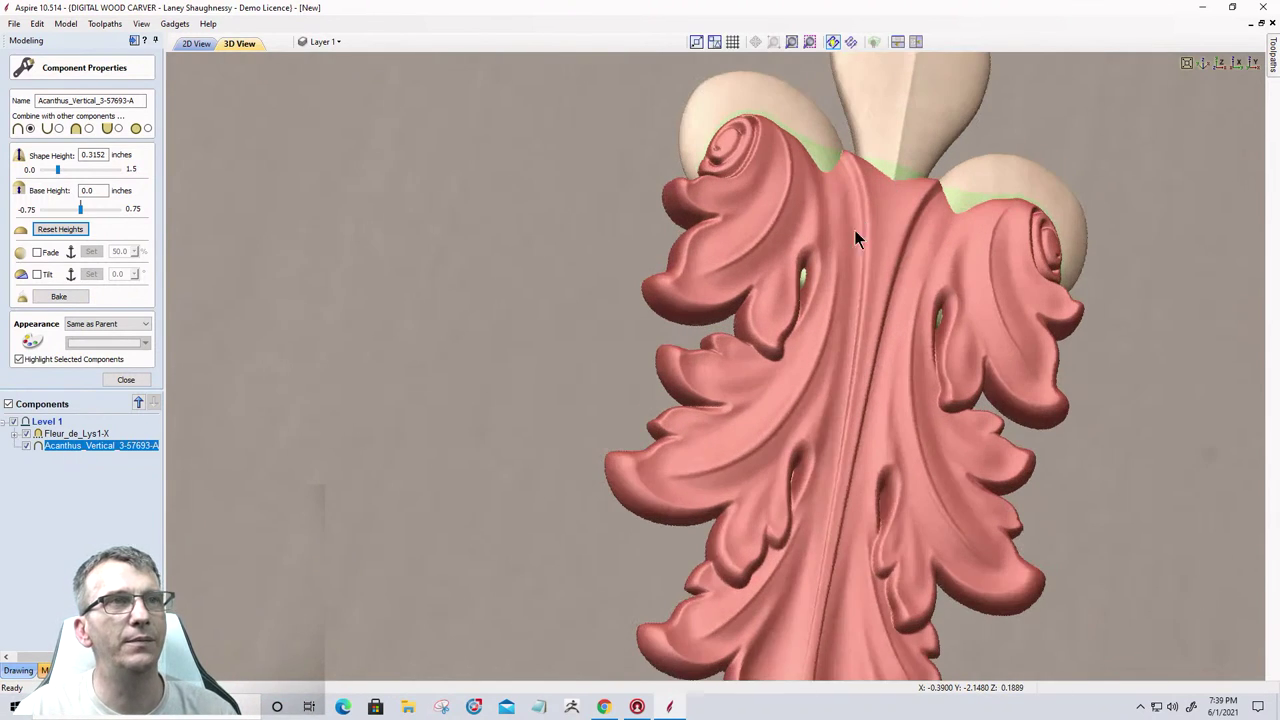
pyautogui.scroll(8, 890, 360)
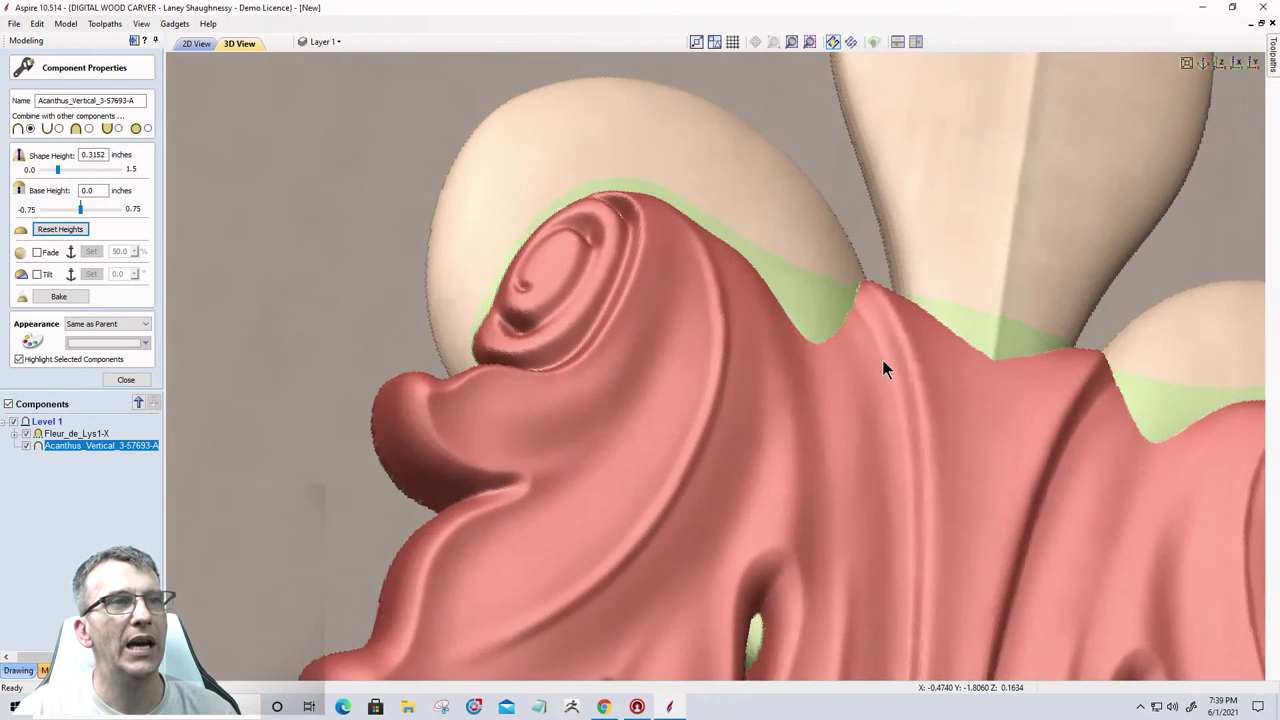
pyautogui.scroll(3, 745, 285)
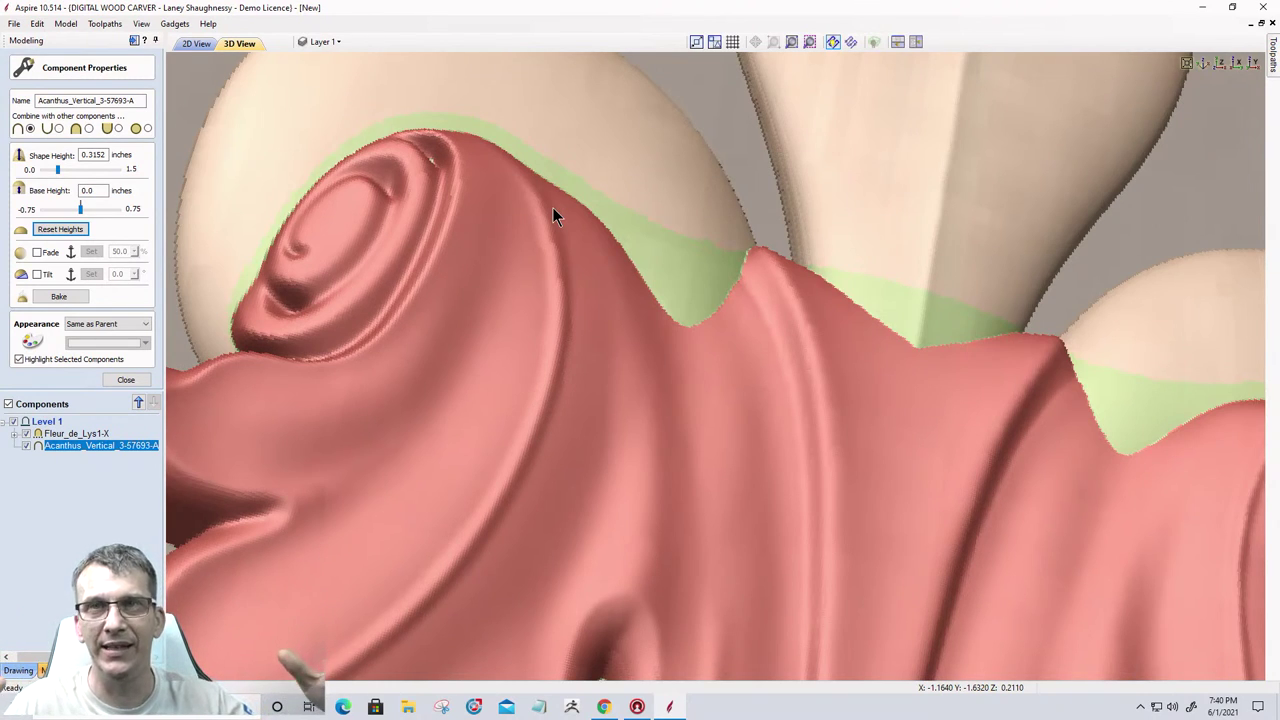
pyautogui.scroll(-5, 652, 299)
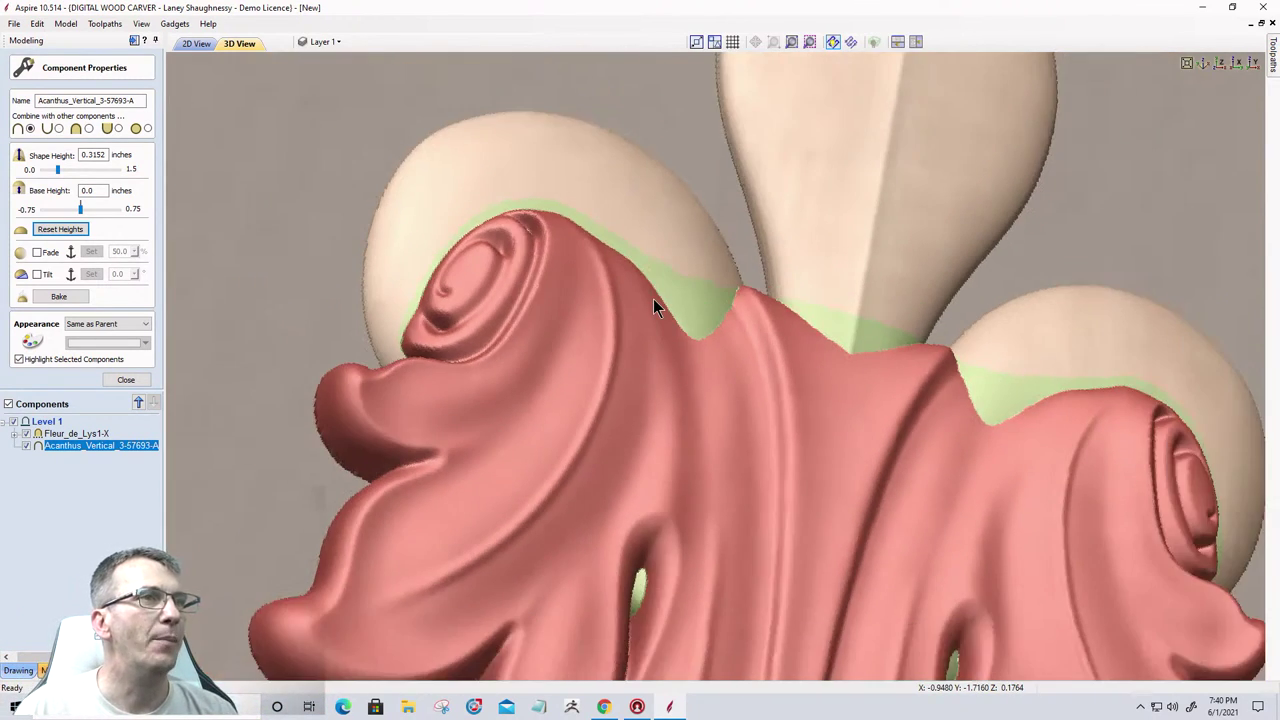
# Select the Fleur_de_Lys1-X component and examine its highlighted overlap down to its lower point within the acanthus.
pyautogui.click(54, 432)
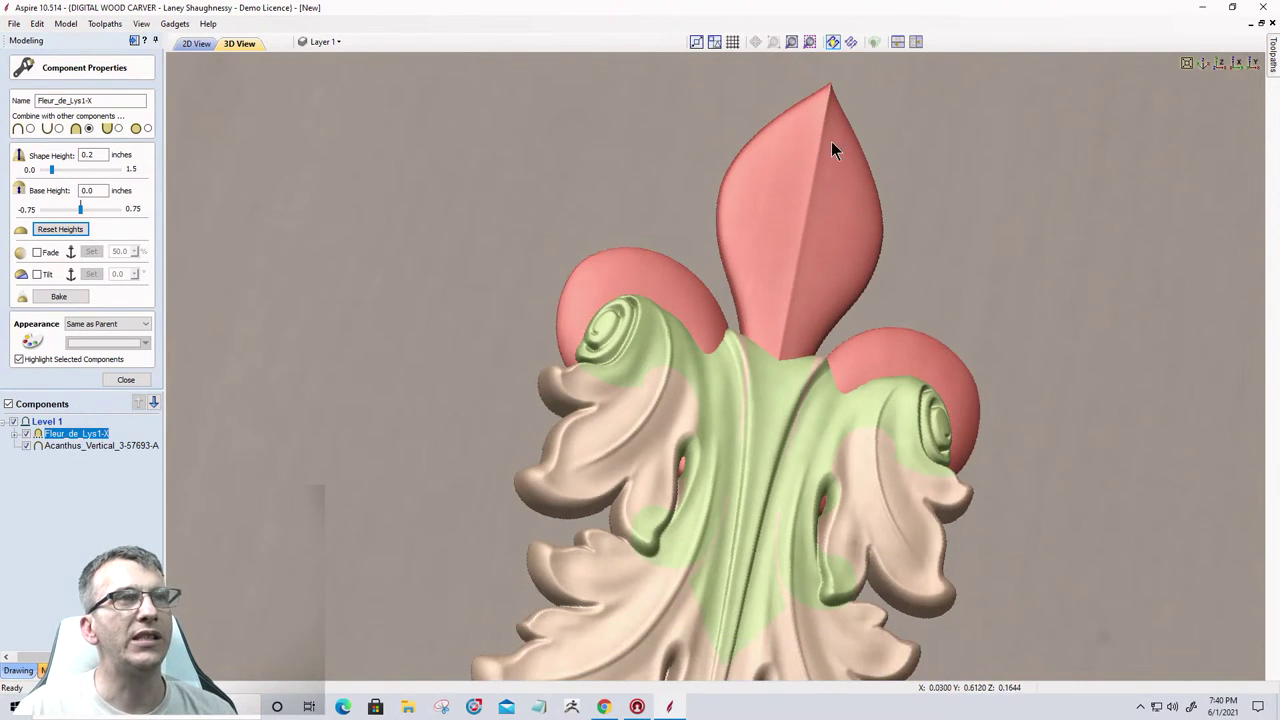
pyautogui.scroll(-3, 804, 233)
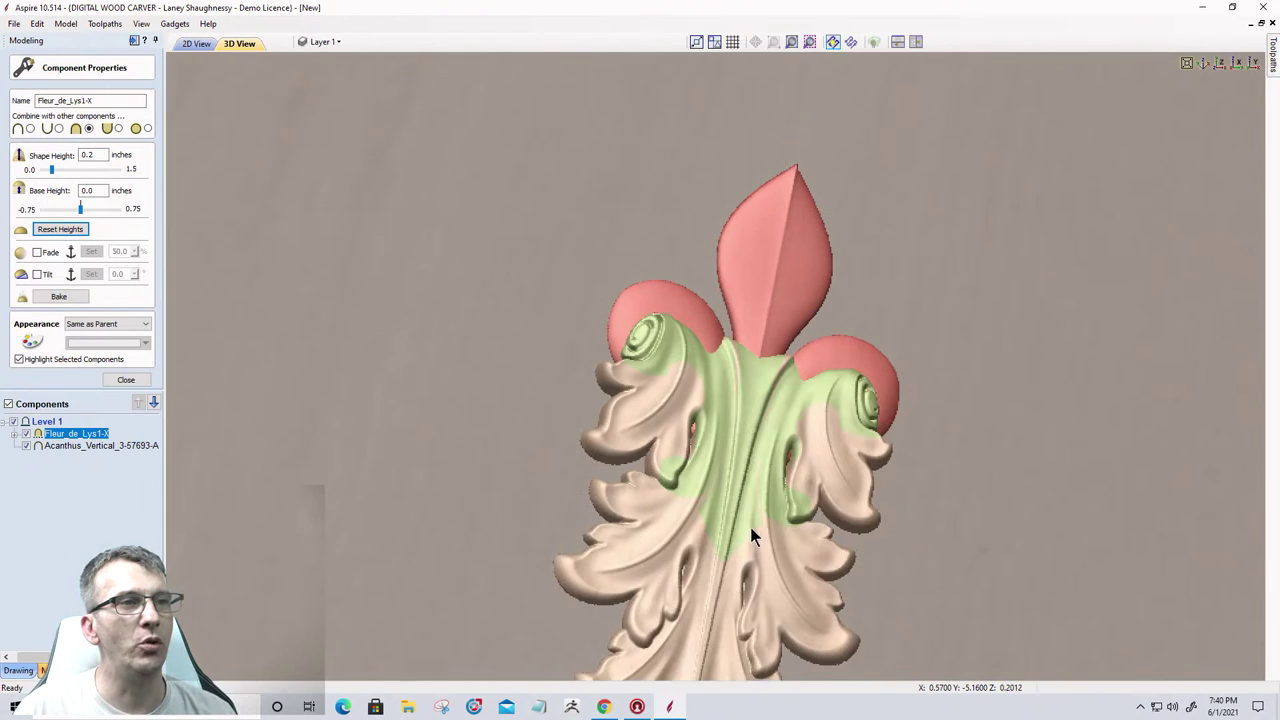
pyautogui.moveTo(749, 523); pyautogui.dragTo(747, 392)
pyautogui.scroll(6, 747, 390)
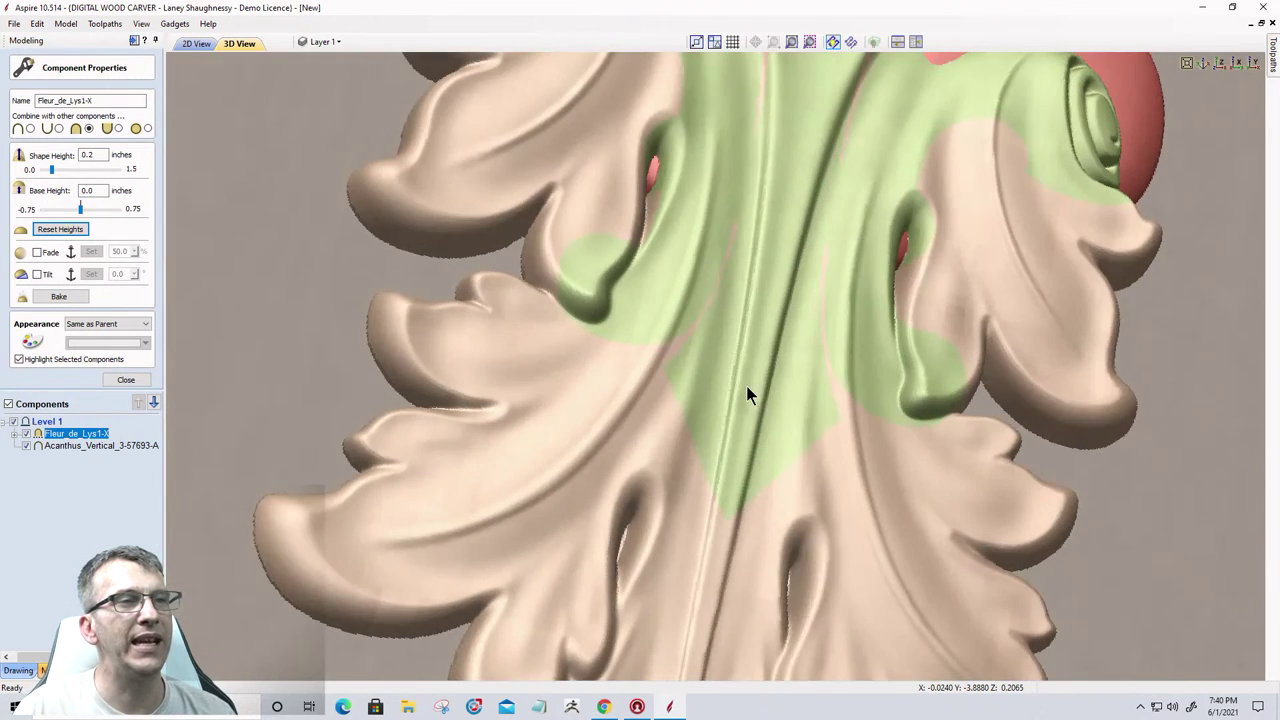
pyautogui.scroll(-4, 712, 530)
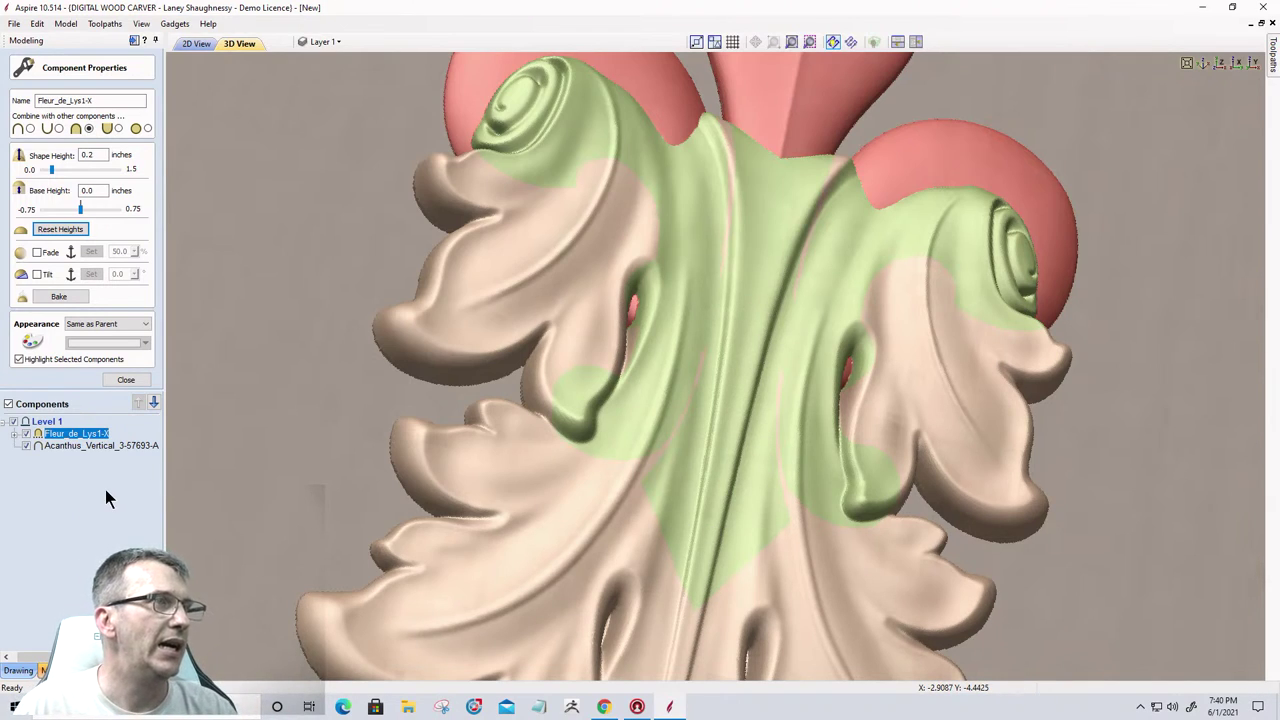
# Close the component properties and reselect the fleur-de-lys component to view its overlap at an angle.
pyautogui.click(122, 378)
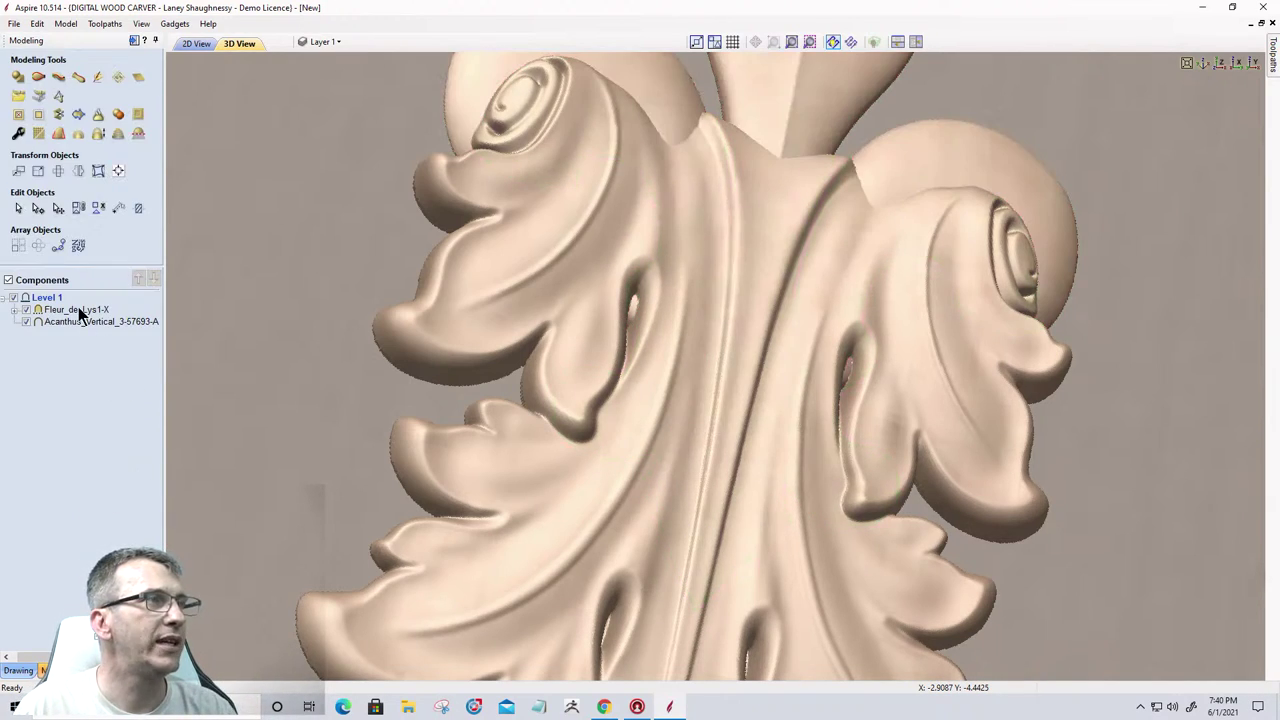
pyautogui.click(84, 311)
pyautogui.moveTo(378, 451); pyautogui.dragTo(446, 306)
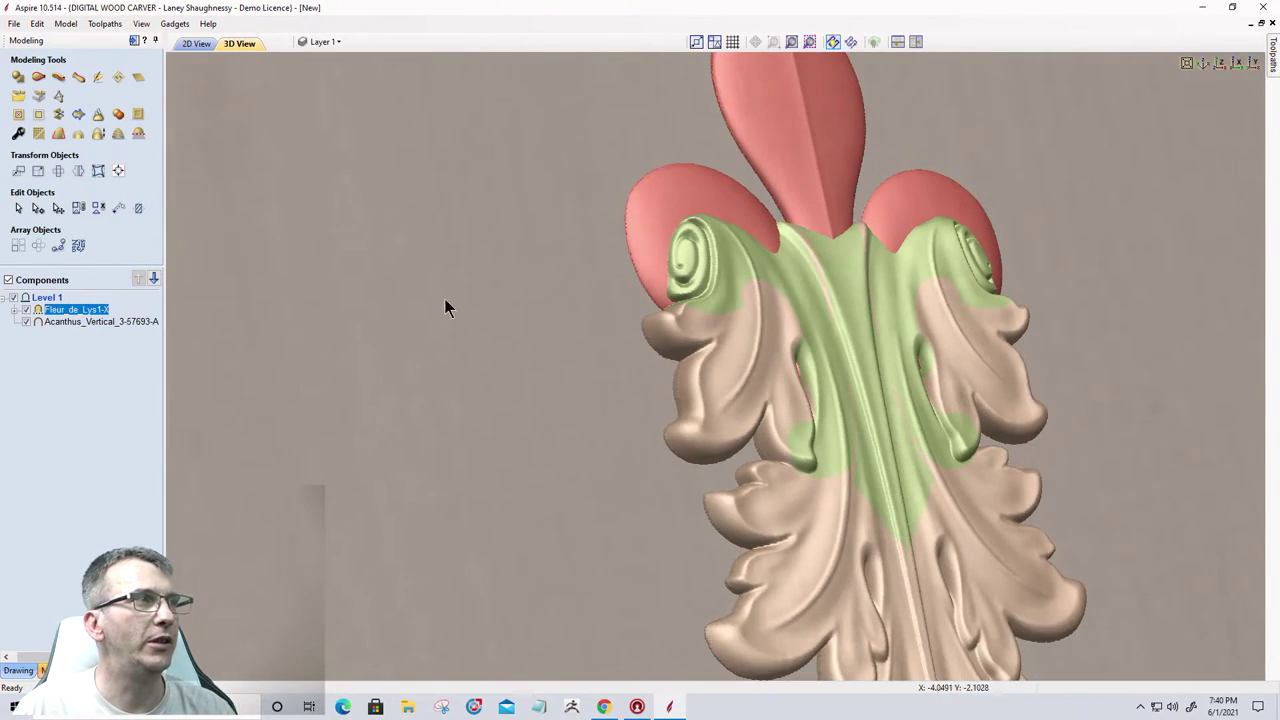
pyautogui.scroll(2, 786, 404)
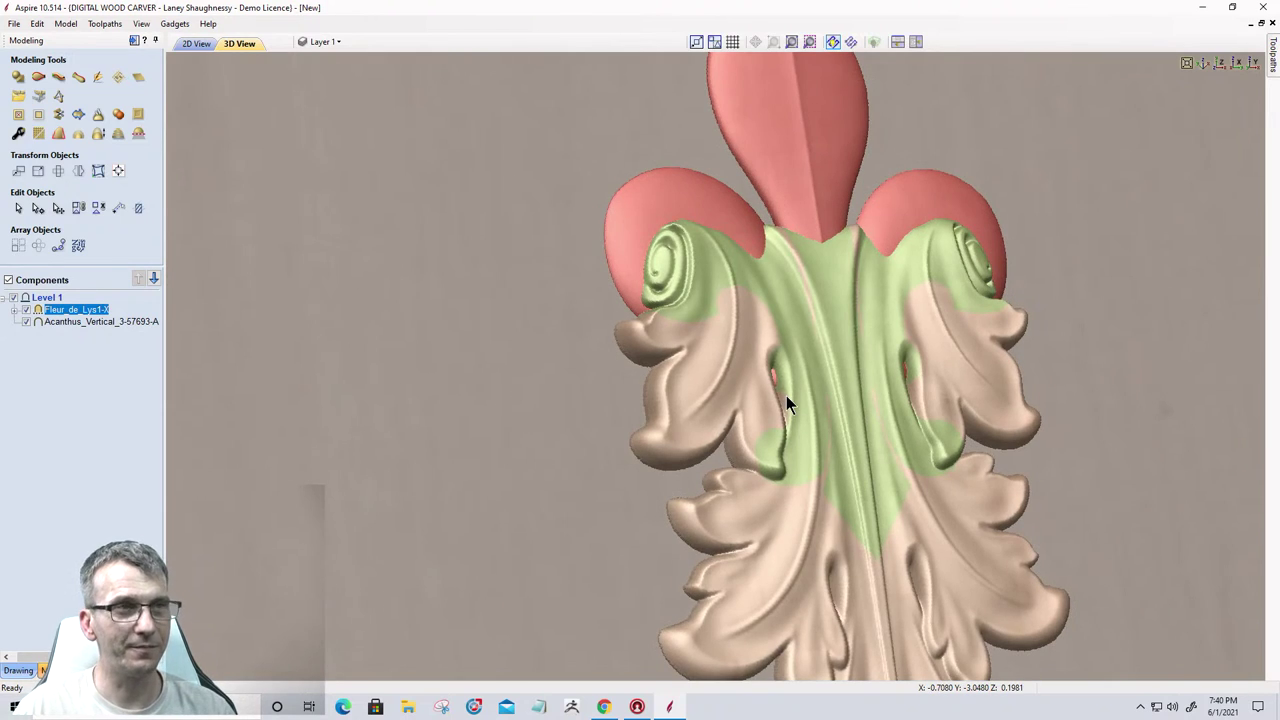
pyautogui.moveTo(786, 400); pyautogui.dragTo(640, 346)
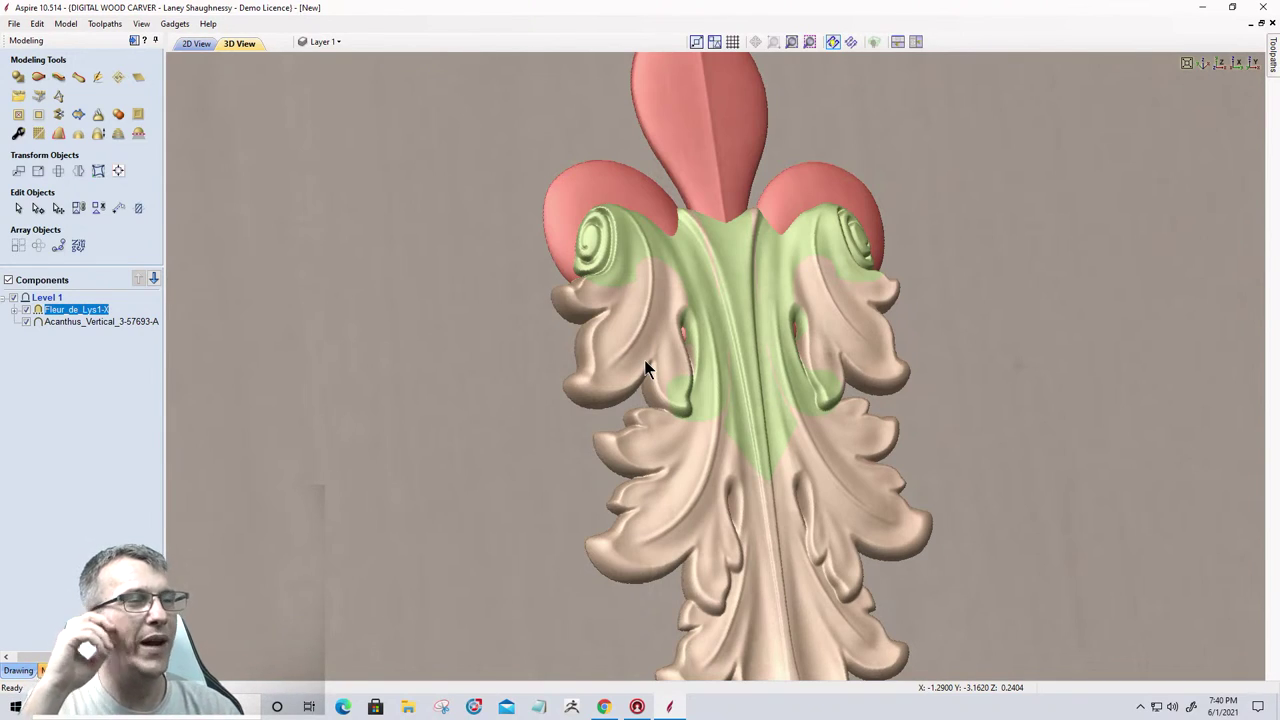
pyautogui.click(18, 133)
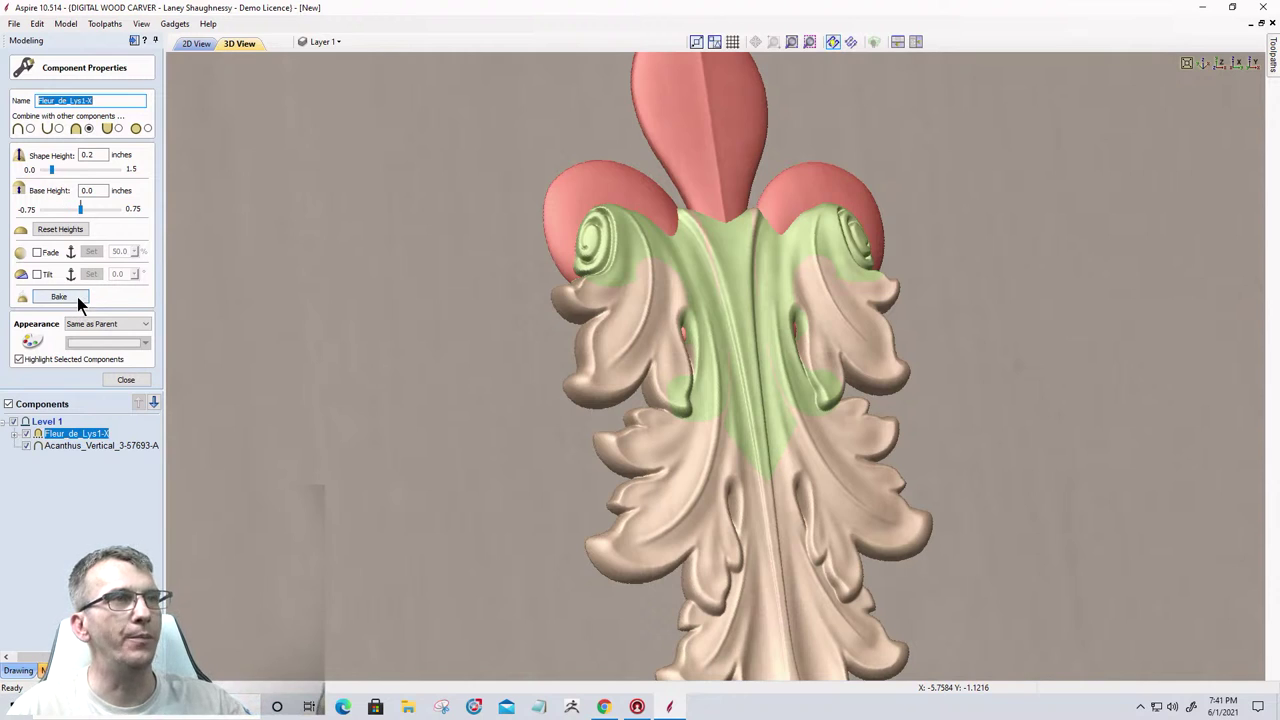
pyautogui.moveTo(440, 355); pyautogui.dragTo(275, 473)
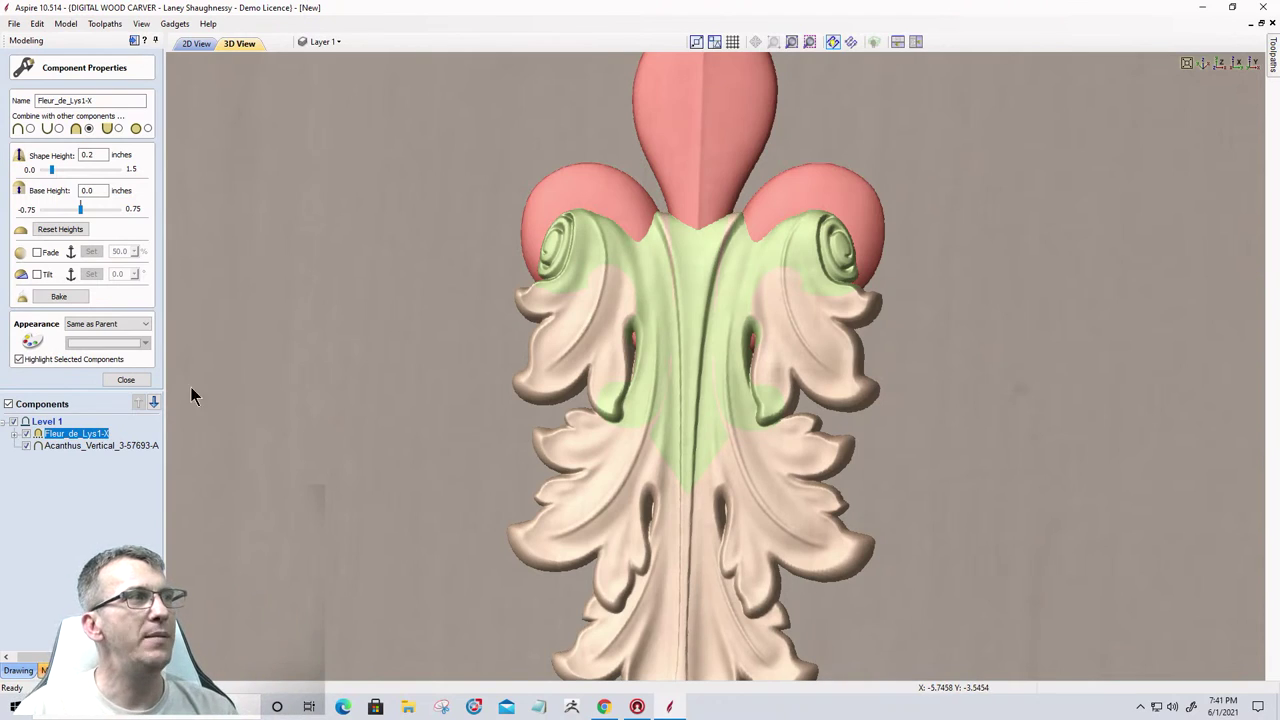
pyautogui.click(37, 253)
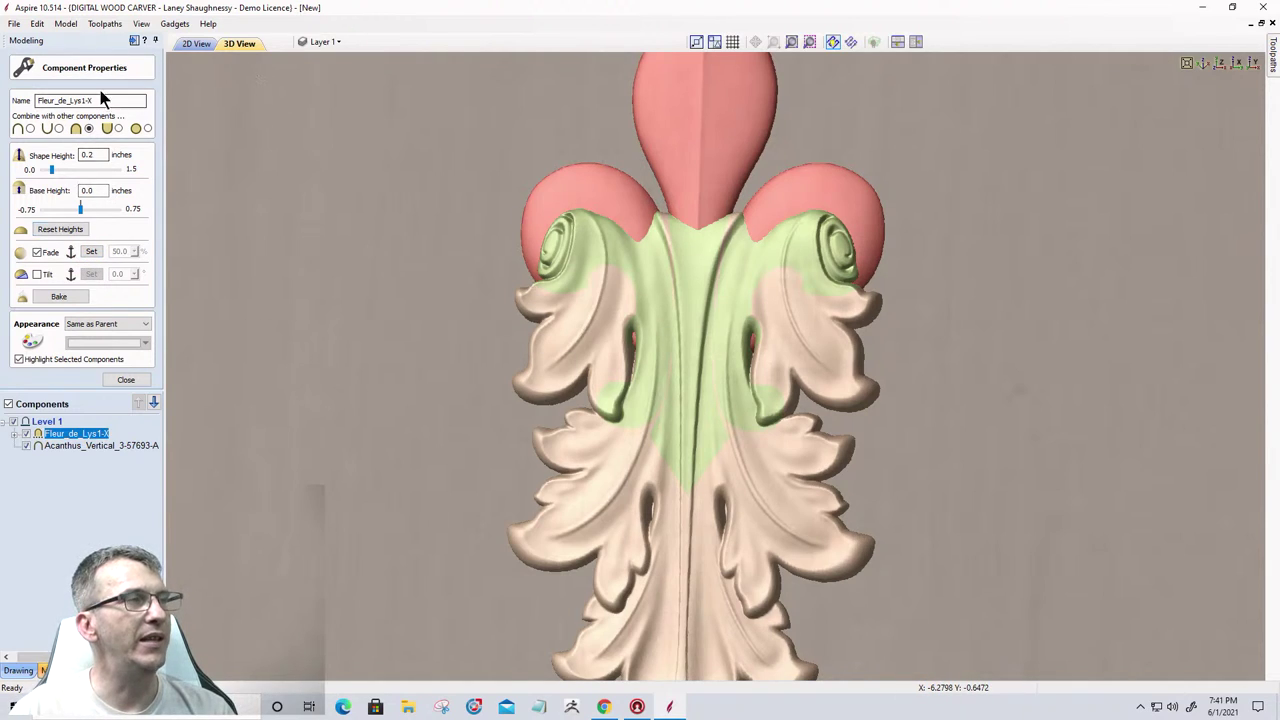
pyautogui.click(112, 378)
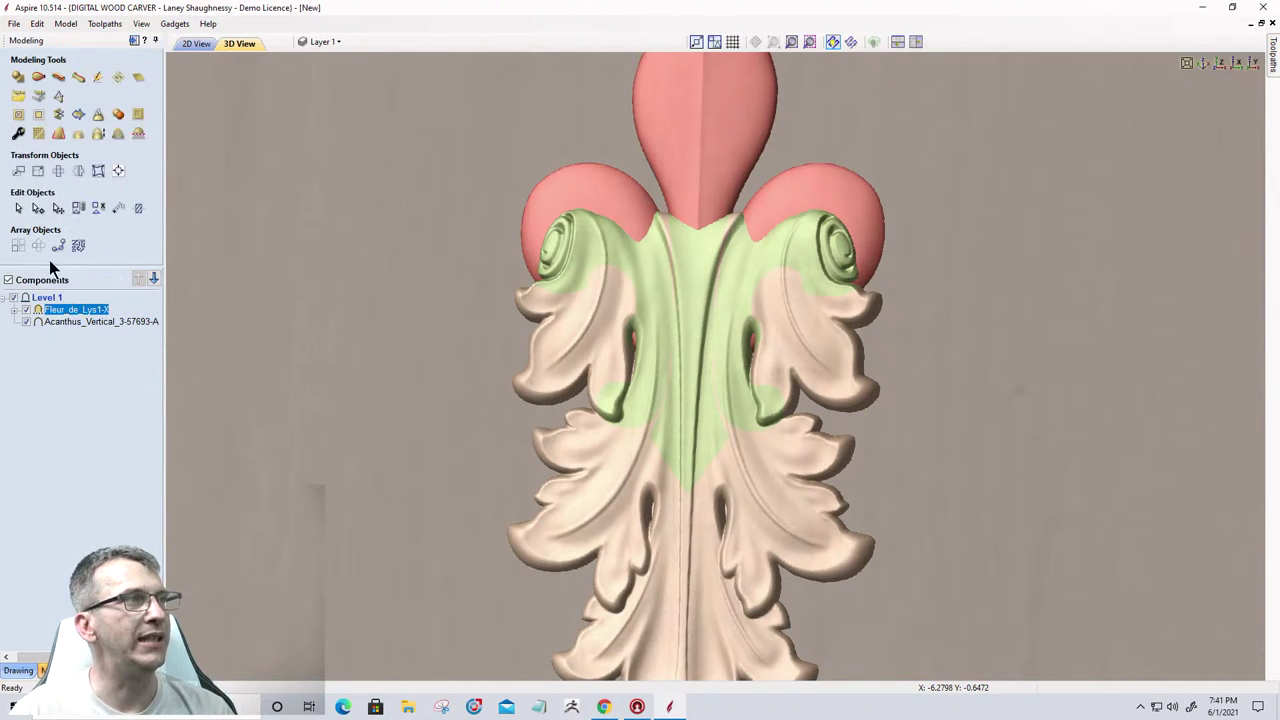
# In the 2D view, enable Fade on the fleur-de-lys and anchor it from the upper tip to the lower point at 50%.
pyautogui.click(19, 138)
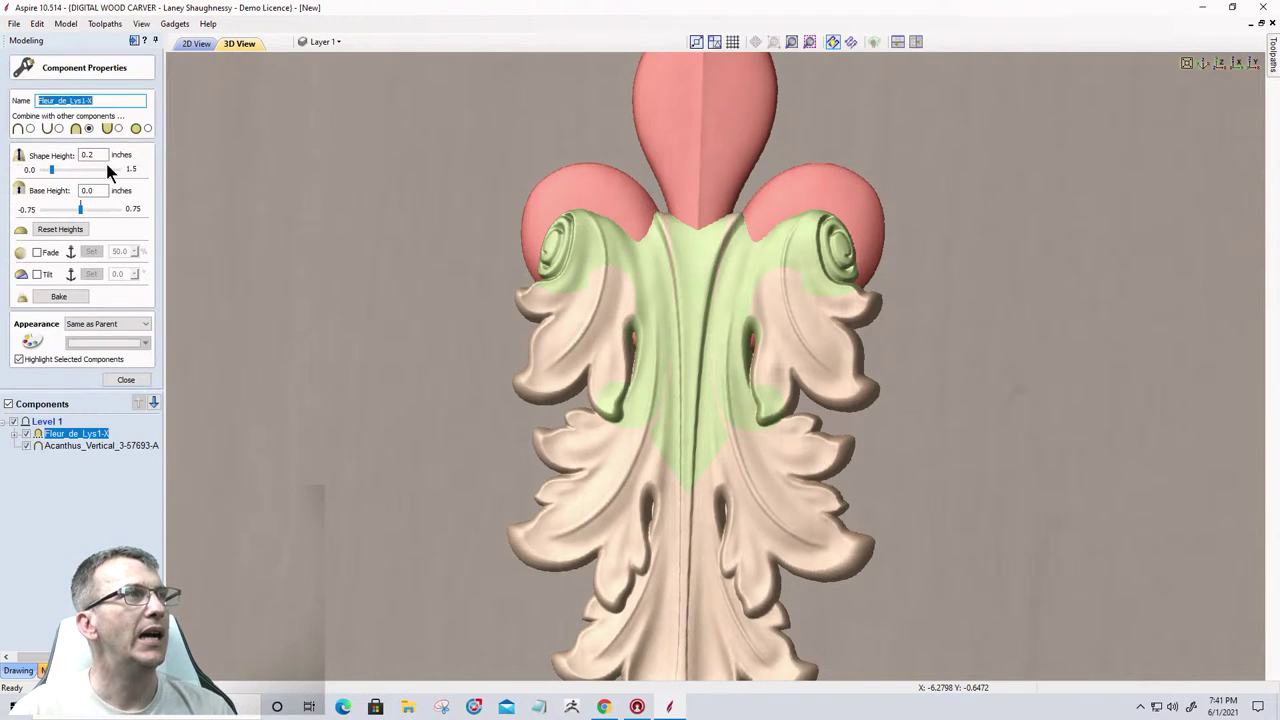
pyautogui.click(194, 43)
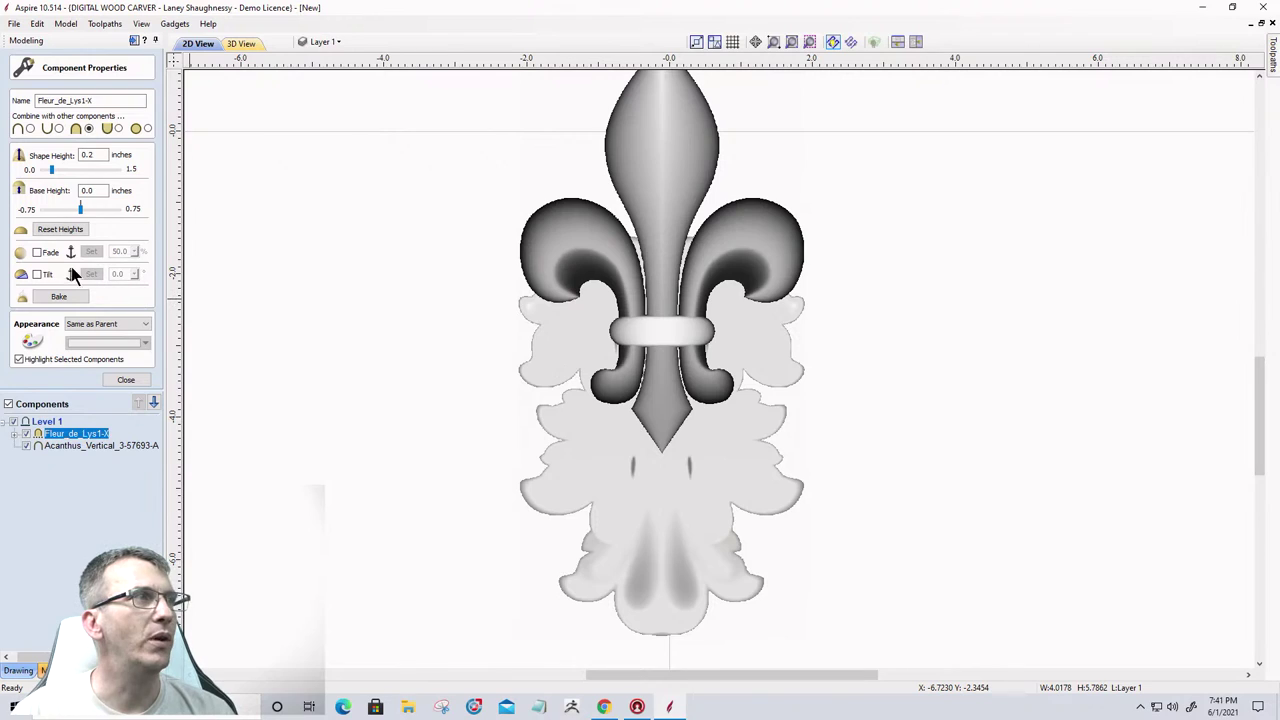
pyautogui.click(37, 253)
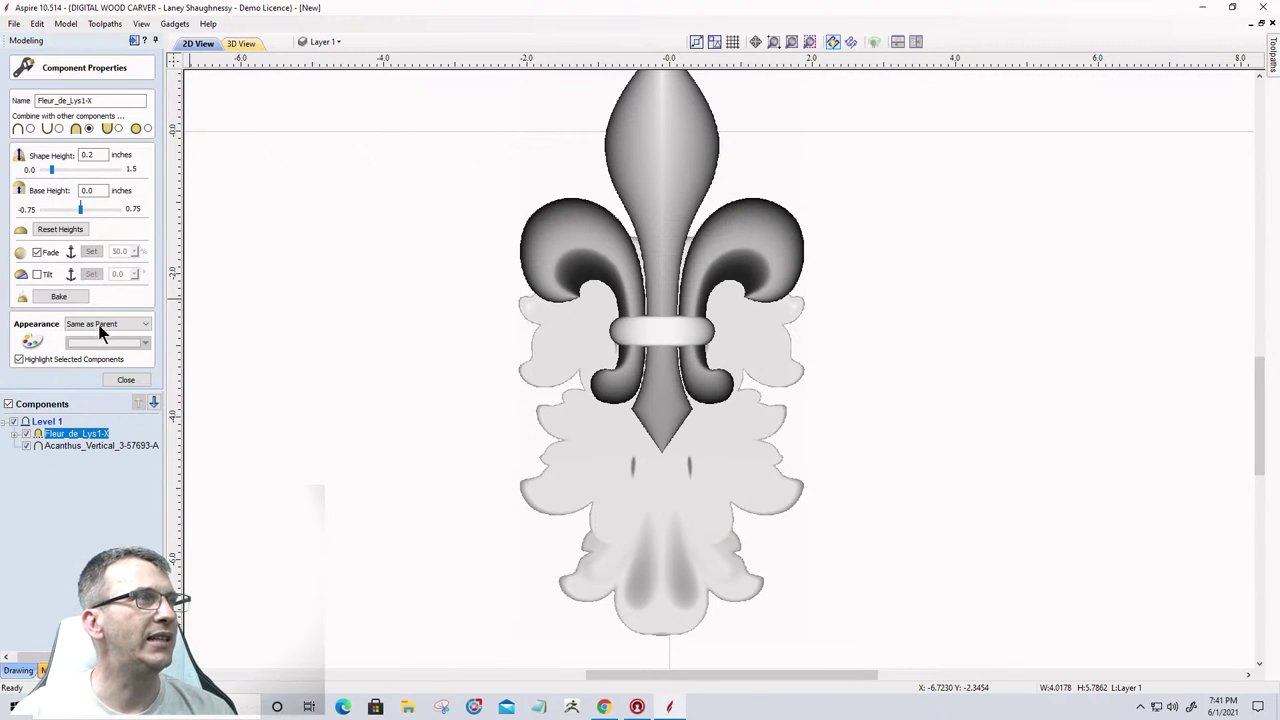
pyautogui.click(92, 251)
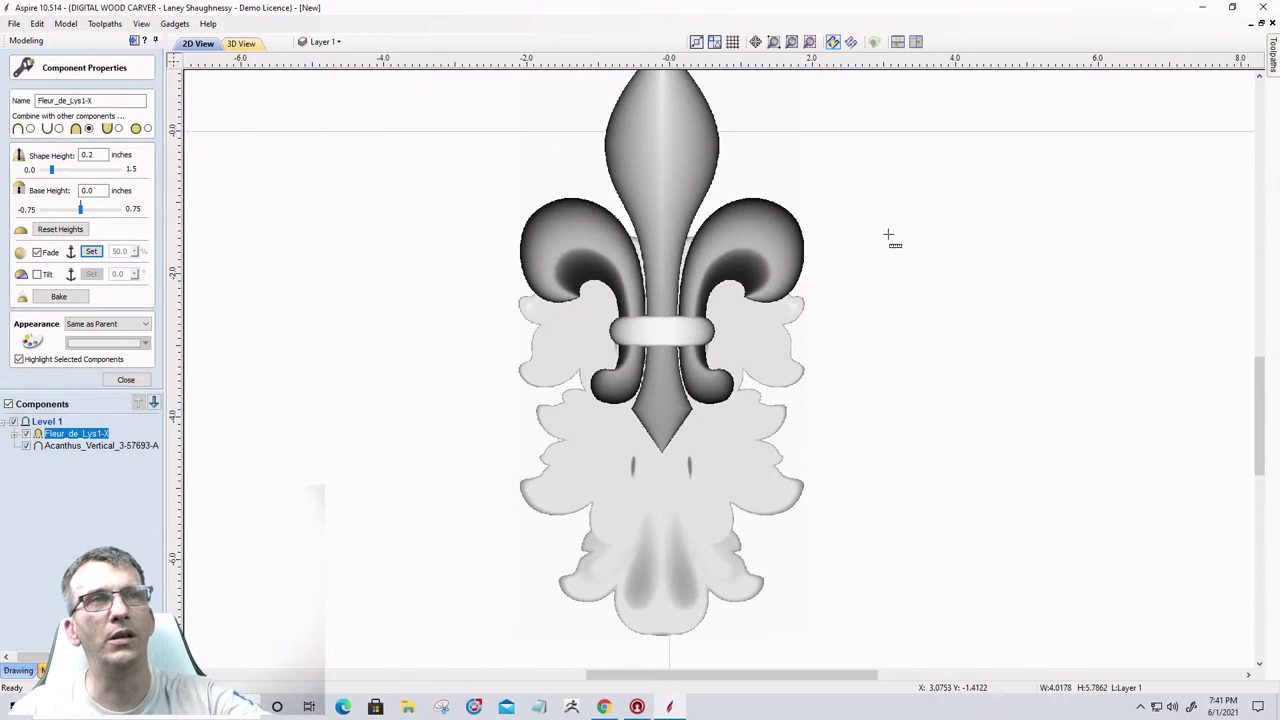
pyautogui.scroll(1, 882, 243)
pyautogui.scroll(-2, 882, 245)
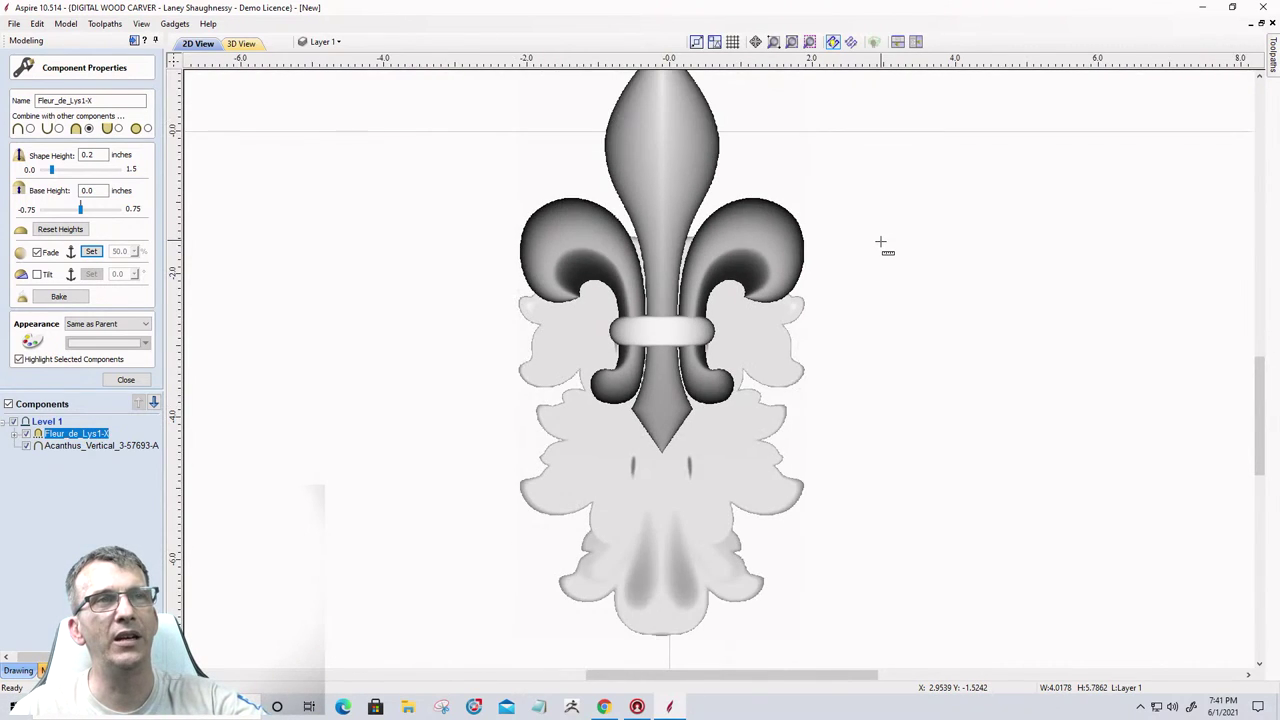
pyautogui.scroll(1, 883, 248)
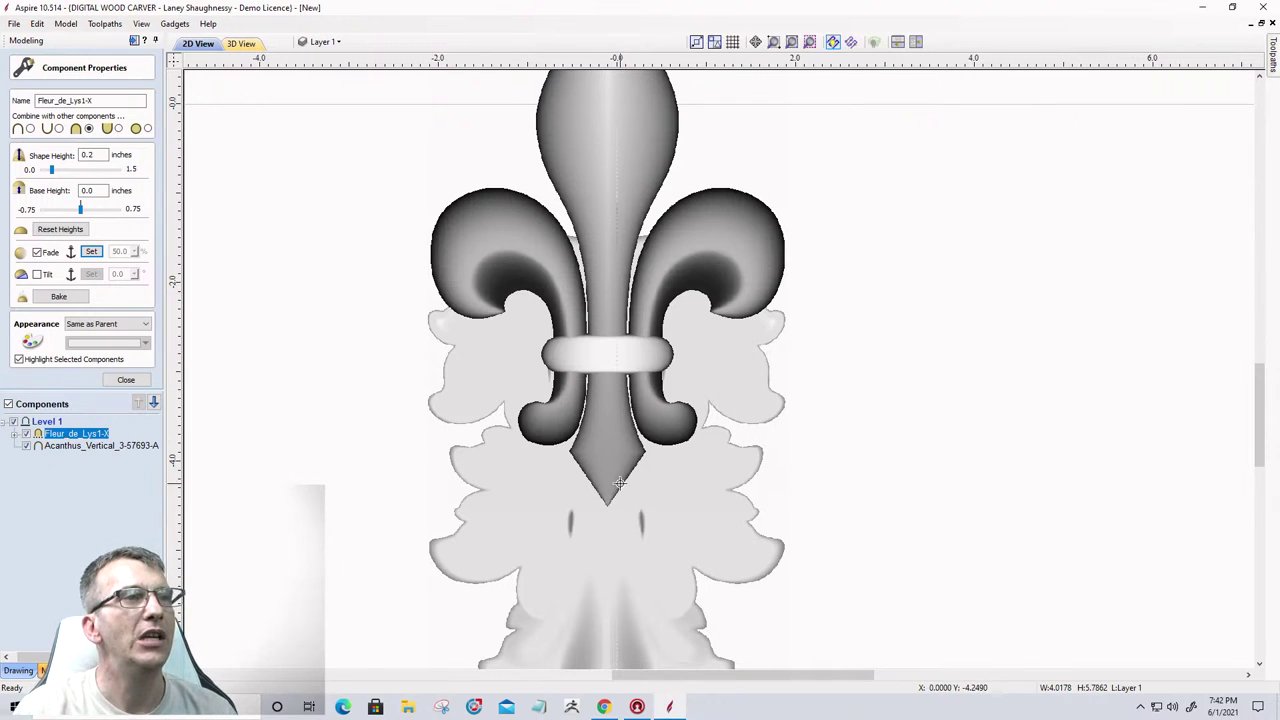
pyautogui.scroll(-1, 607, 264)
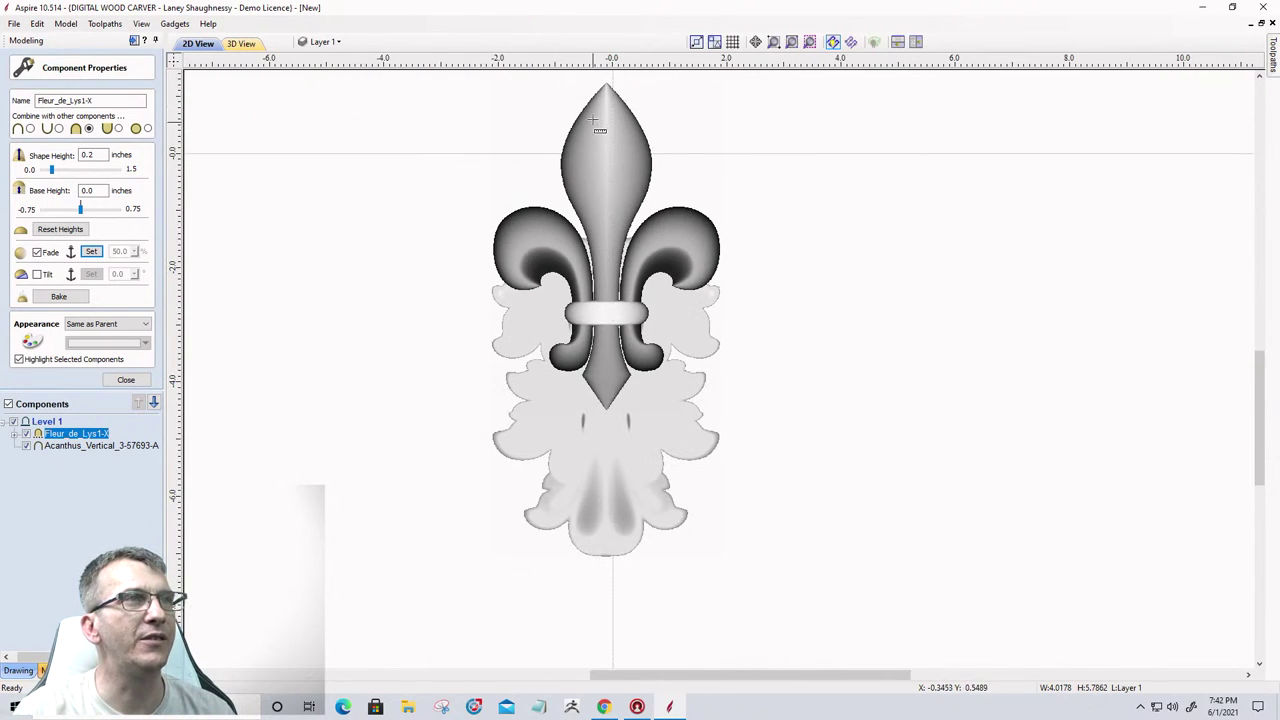
pyautogui.moveTo(604, 97)
pyautogui.mouseDown()
pyautogui.moveTo(584, 228)
pyautogui.moveTo(606, 240)
pyautogui.moveTo(605, 400)
pyautogui.mouseUp()
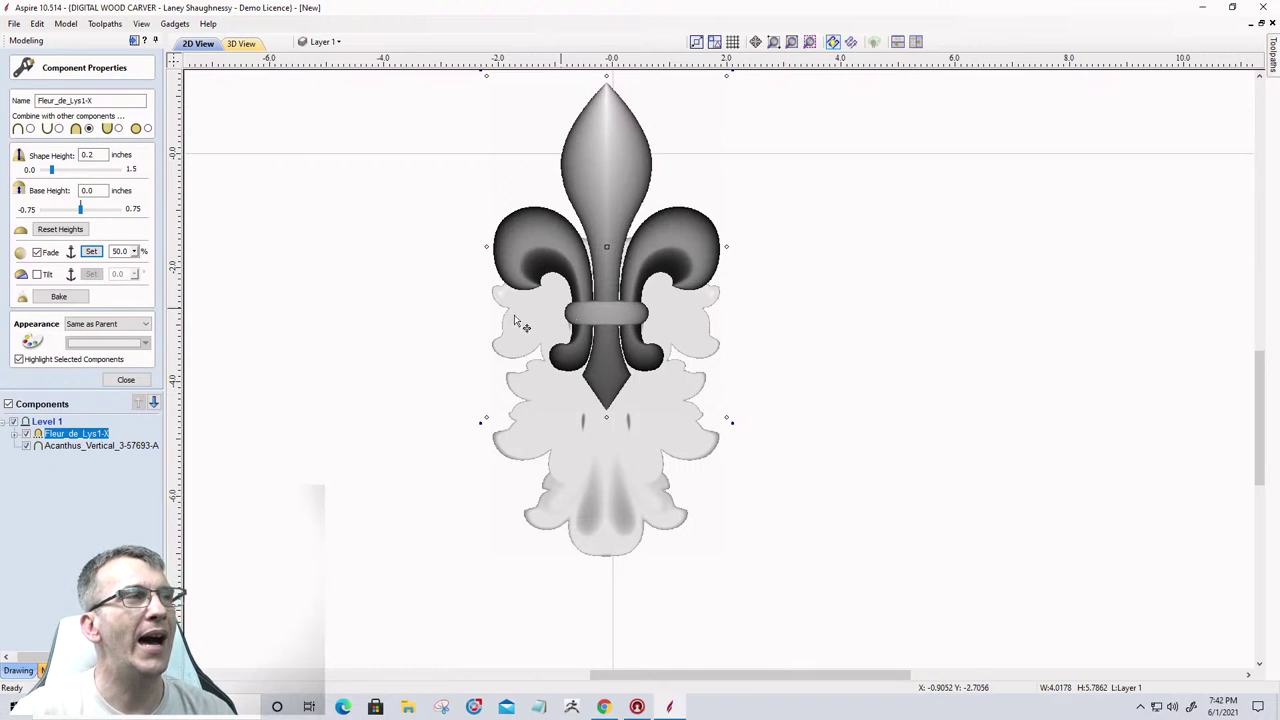
# Close the component properties and examine the faded fleur-de-lys over the acanthus from straight above in the 3D view.
pyautogui.click(124, 380)
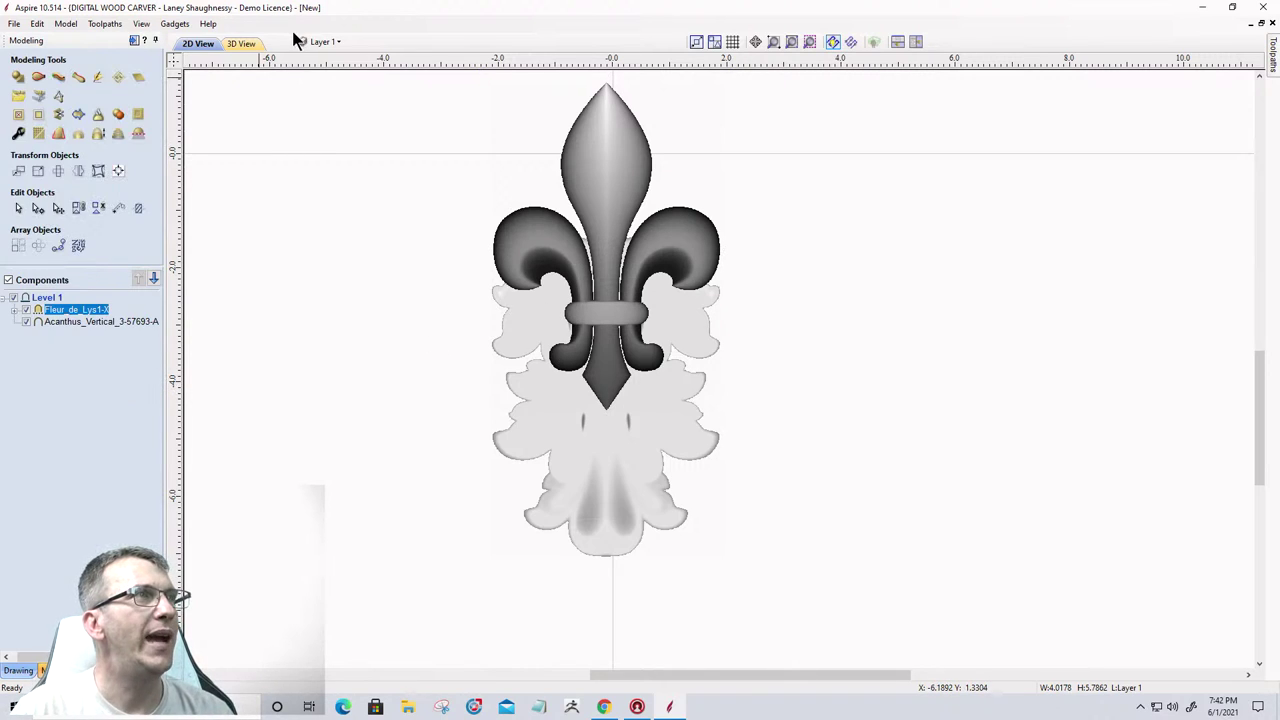
pyautogui.click(242, 48)
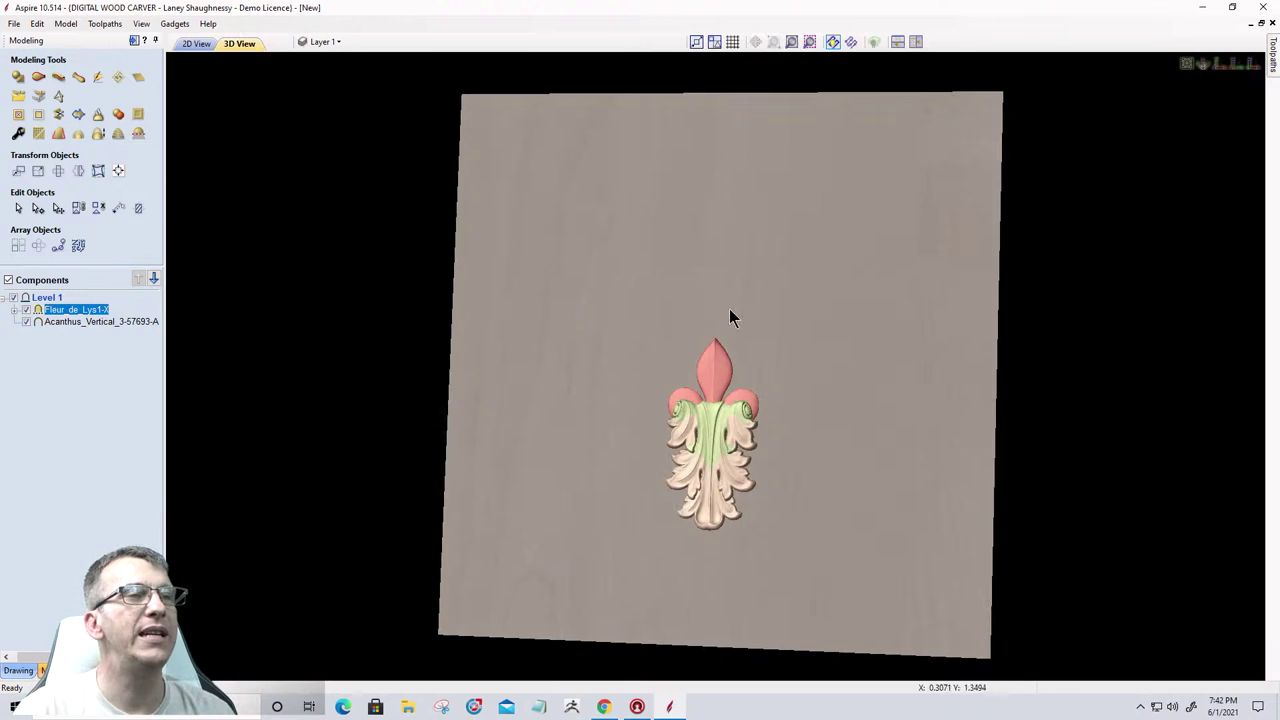
pyautogui.press('1')
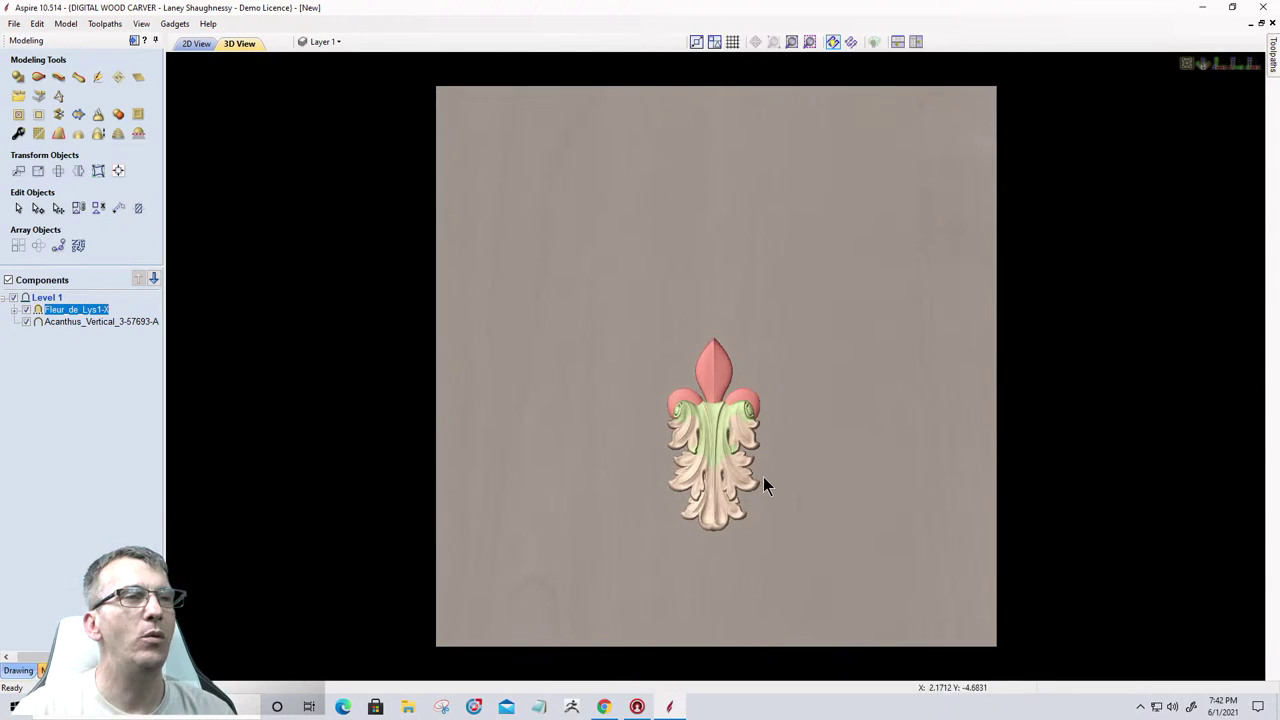
pyautogui.scroll(2, 760, 478)
pyautogui.scroll(2, 801, 550)
pyautogui.moveTo(801, 550); pyautogui.dragTo(790, 320)
pyautogui.scroll(-2, 790, 320)
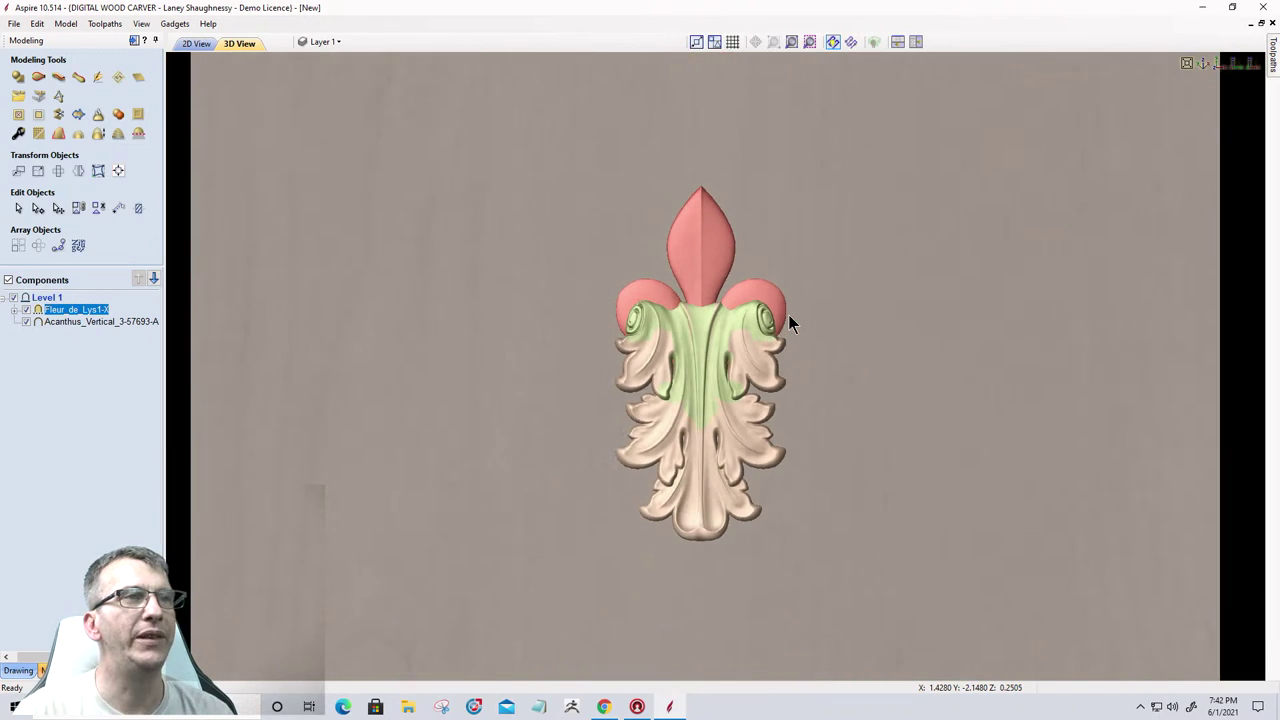
pyautogui.scroll(3, 790, 320)
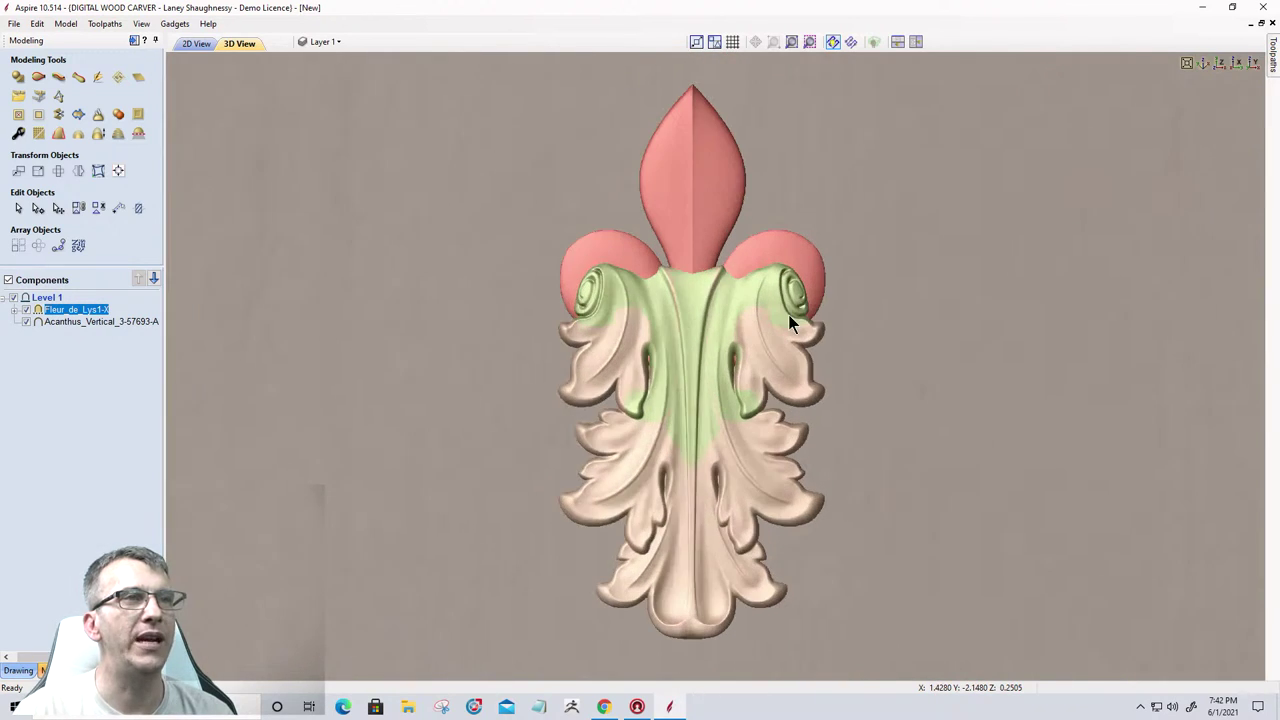
# Turn off Fade for the fleur-de-lys through its on-model component settings and close them.
pyautogui.click(694, 208)
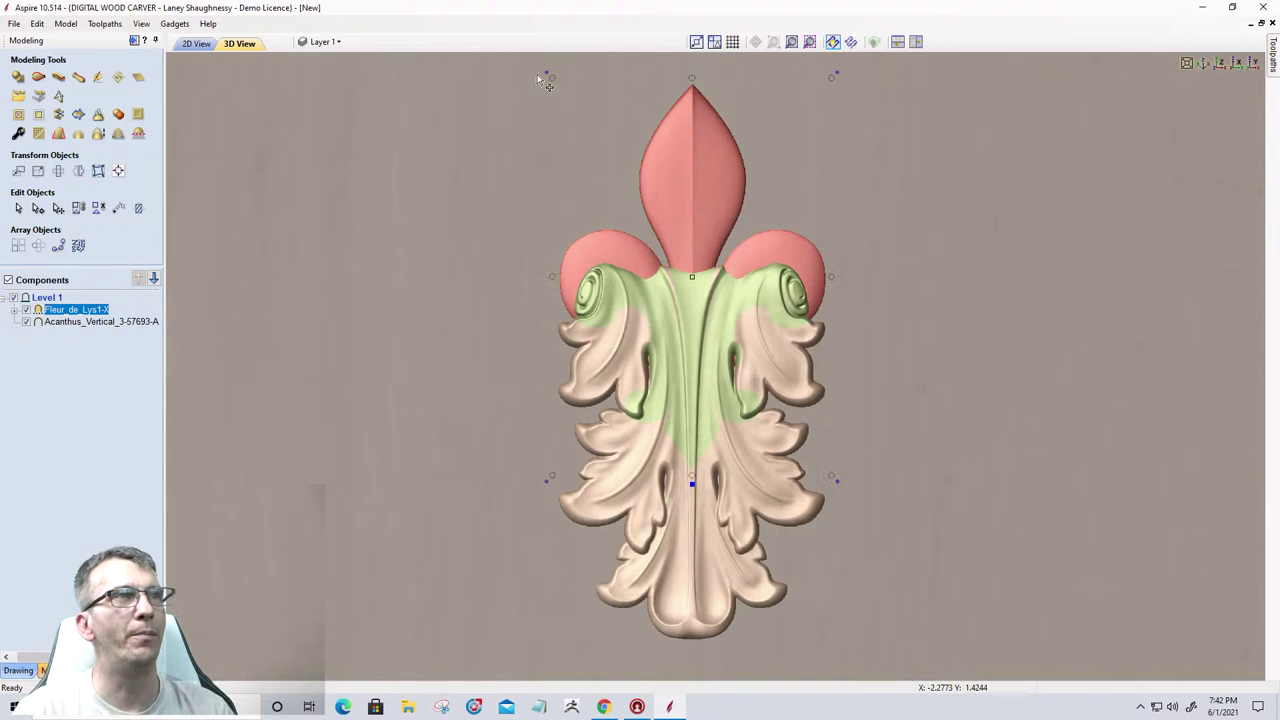
pyautogui.click(692, 486)
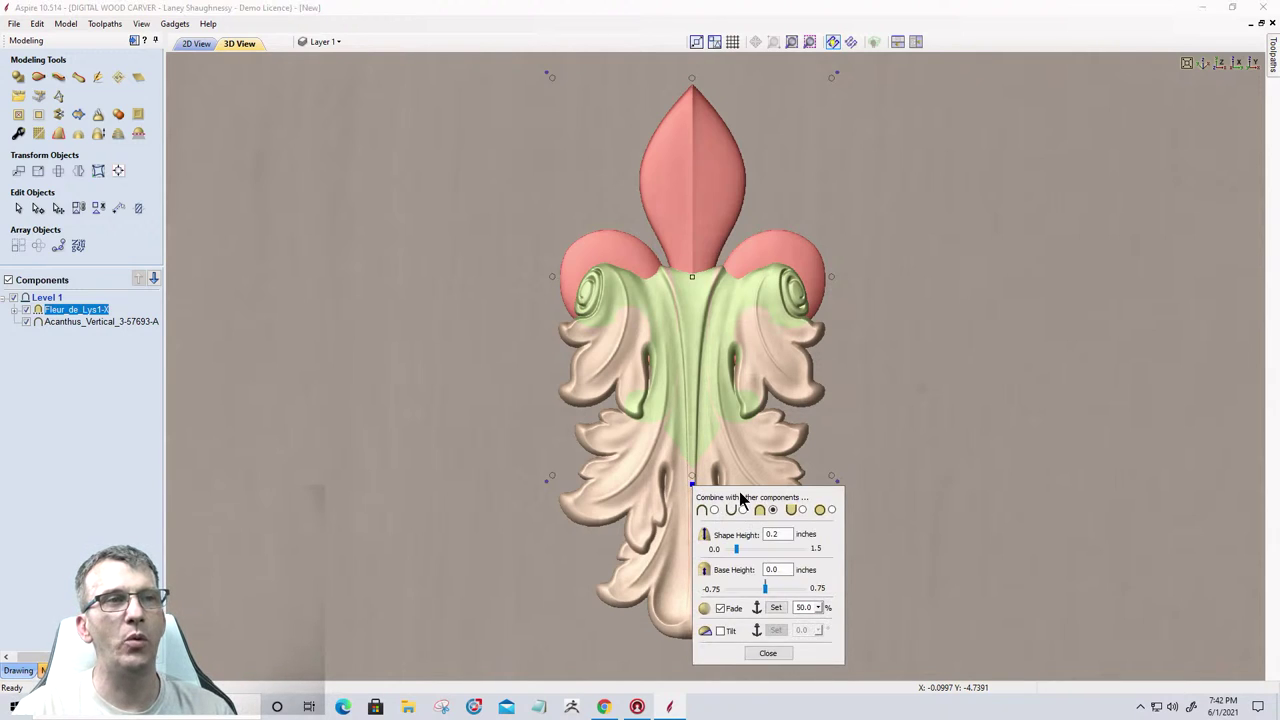
pyautogui.moveTo(741, 497); pyautogui.dragTo(1030, 172)
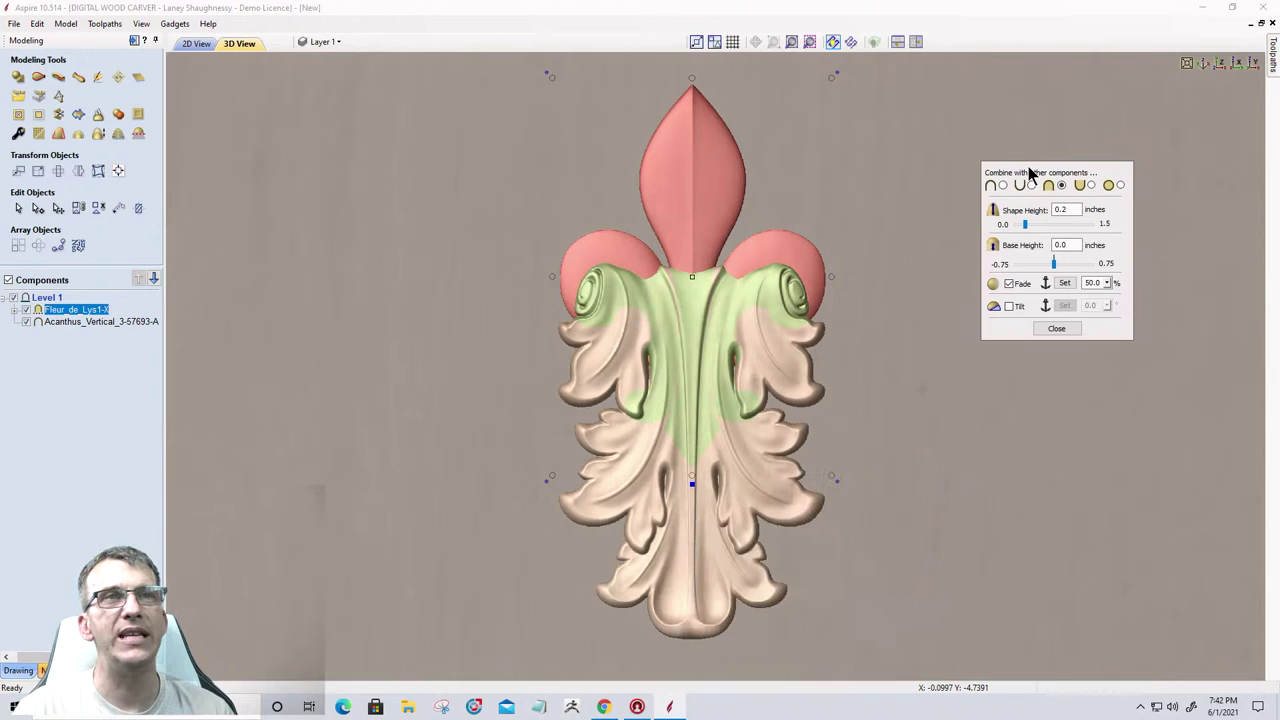
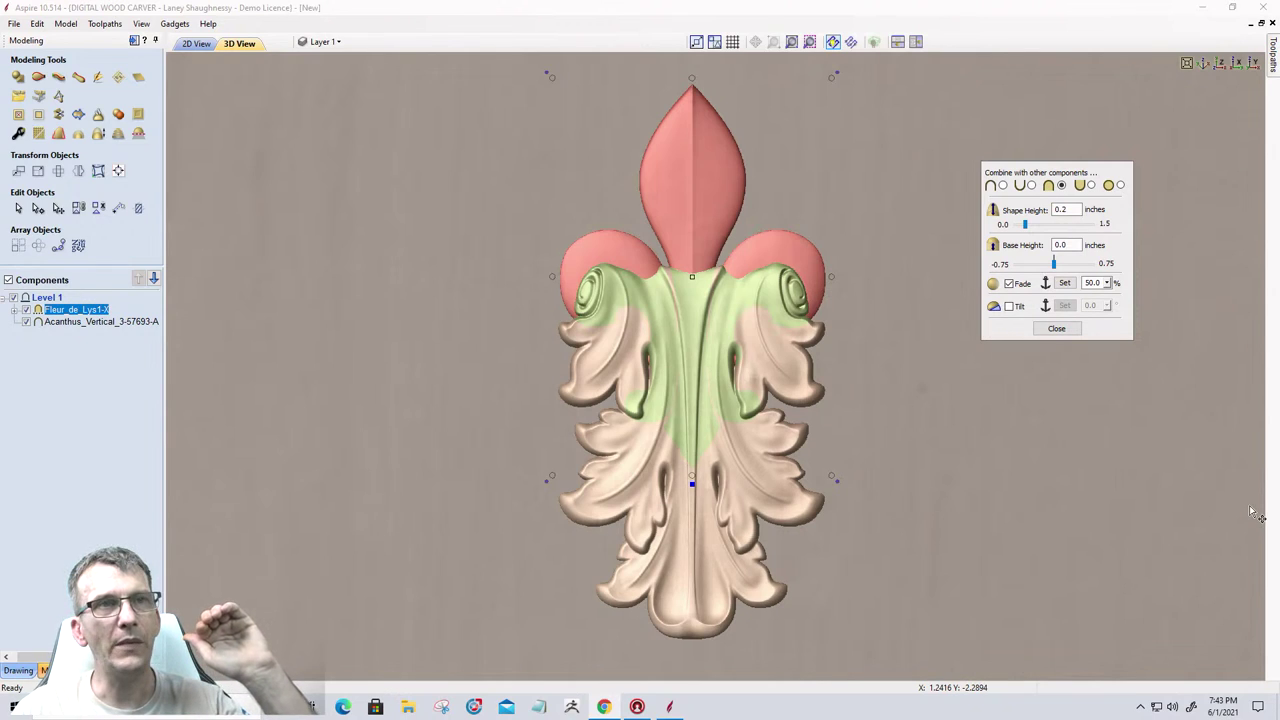
pyautogui.click(1009, 284)
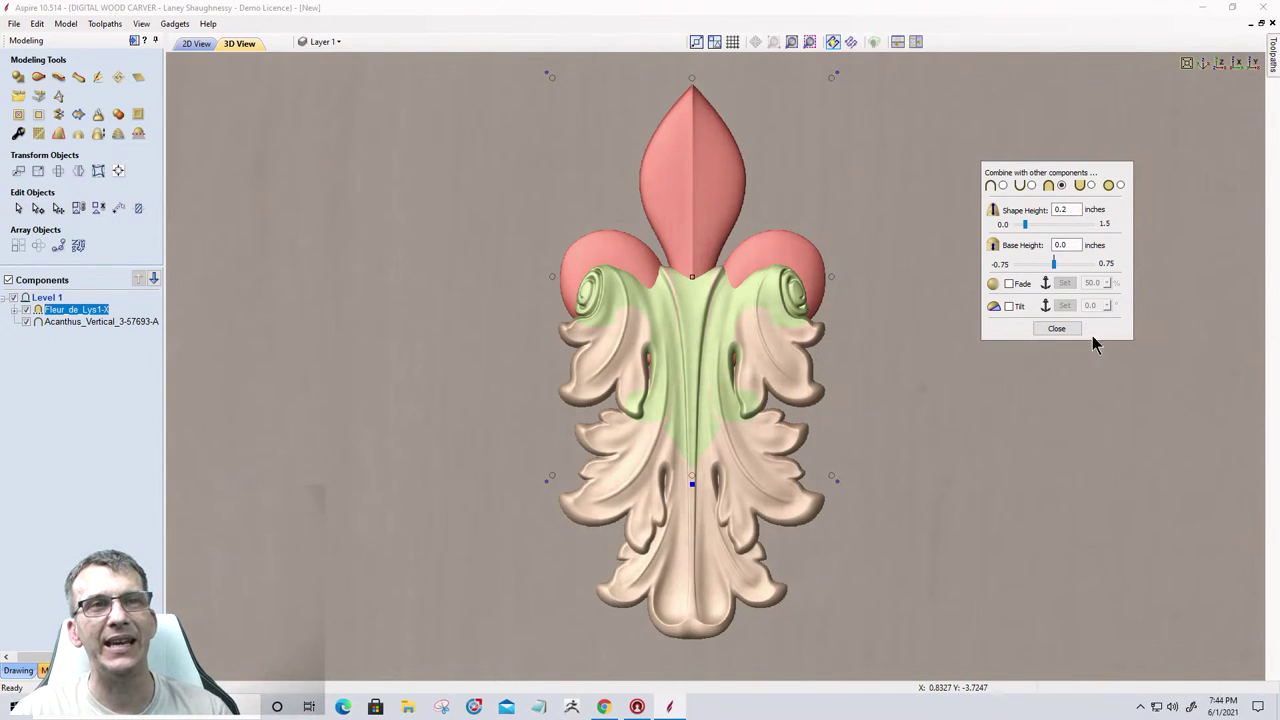
pyautogui.click(1058, 330)
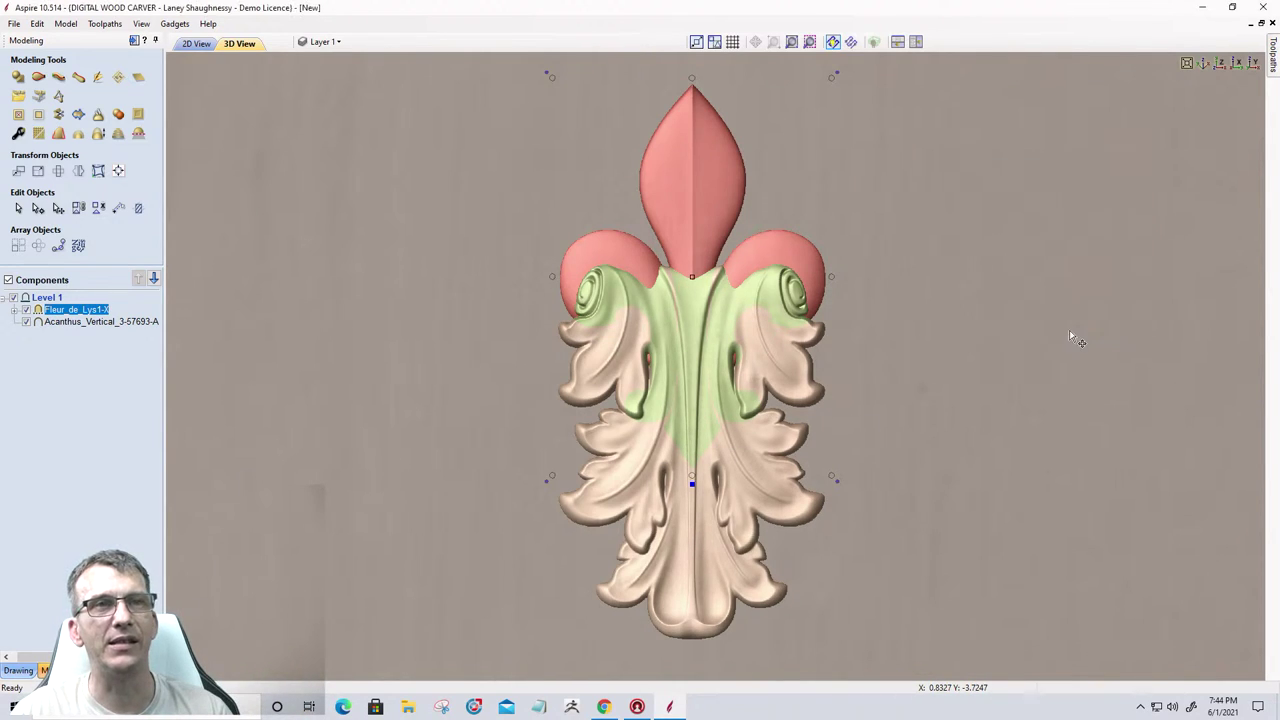
# Enable Fade on the acanthus component and anchor it from the lower end to just above its upper edge at 50%.
pyautogui.click(100, 321)
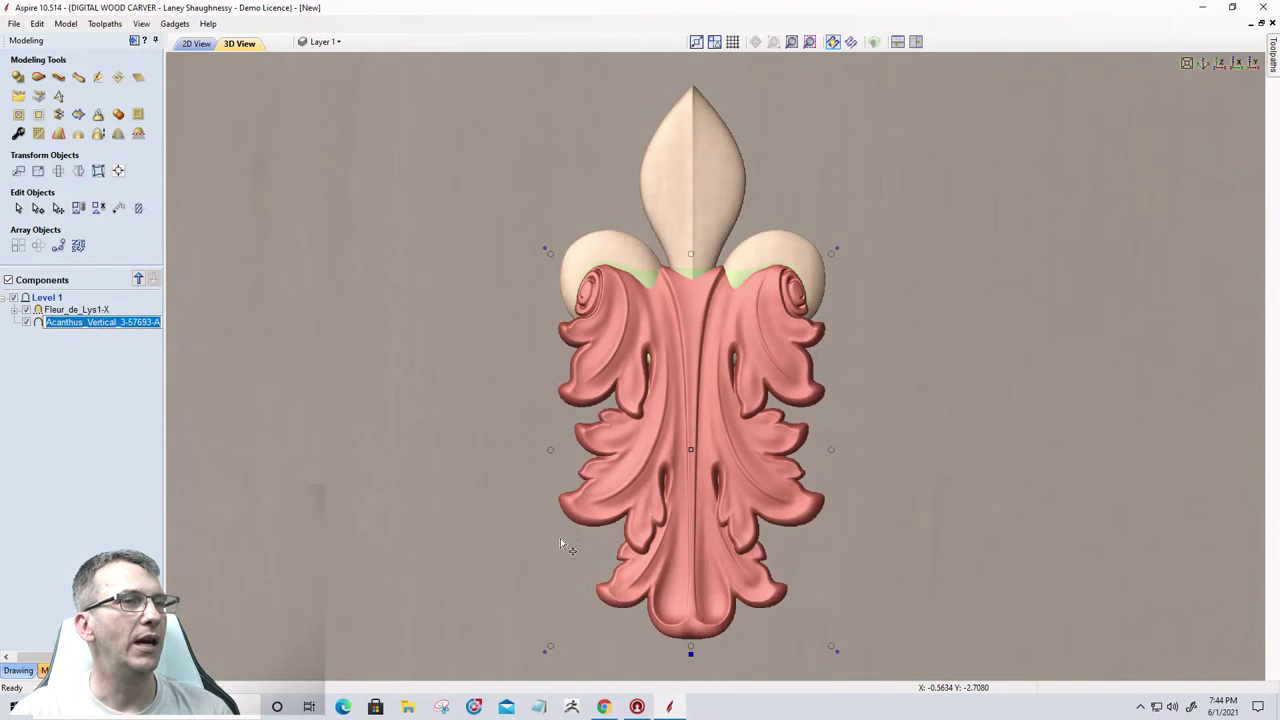
pyautogui.doubleClick(694, 650)
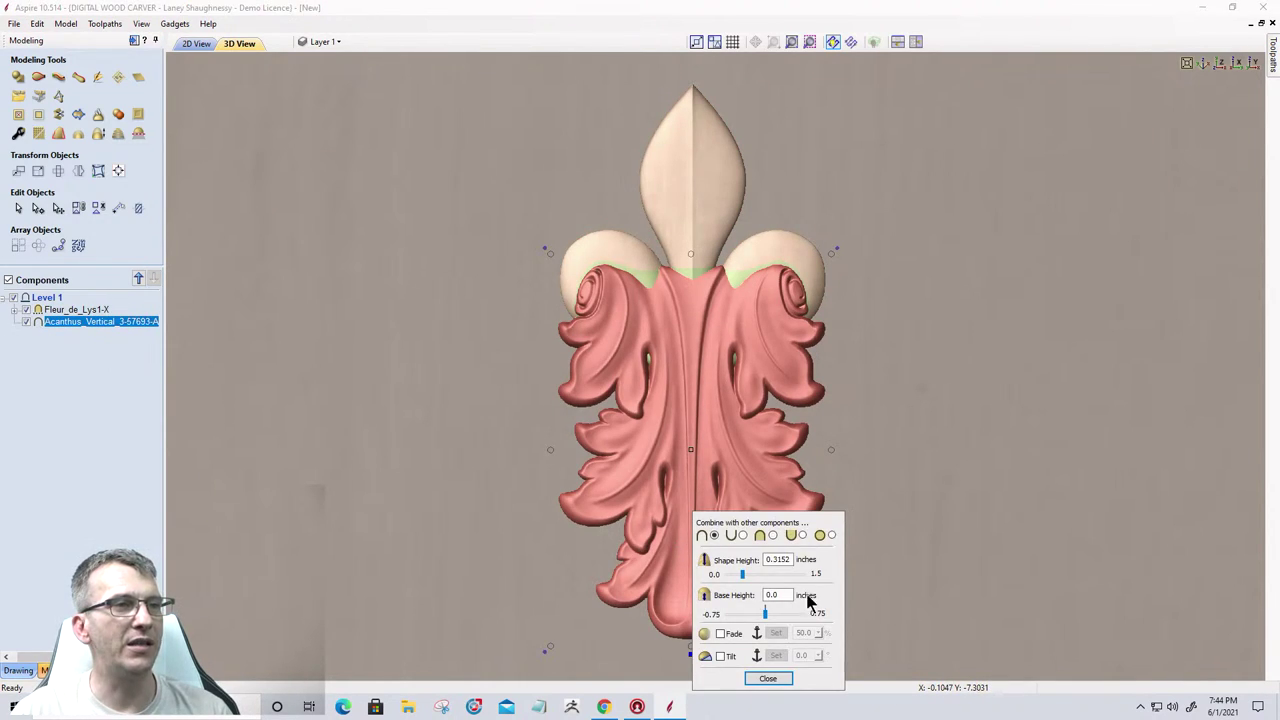
pyautogui.moveTo(767, 525); pyautogui.dragTo(1082, 249)
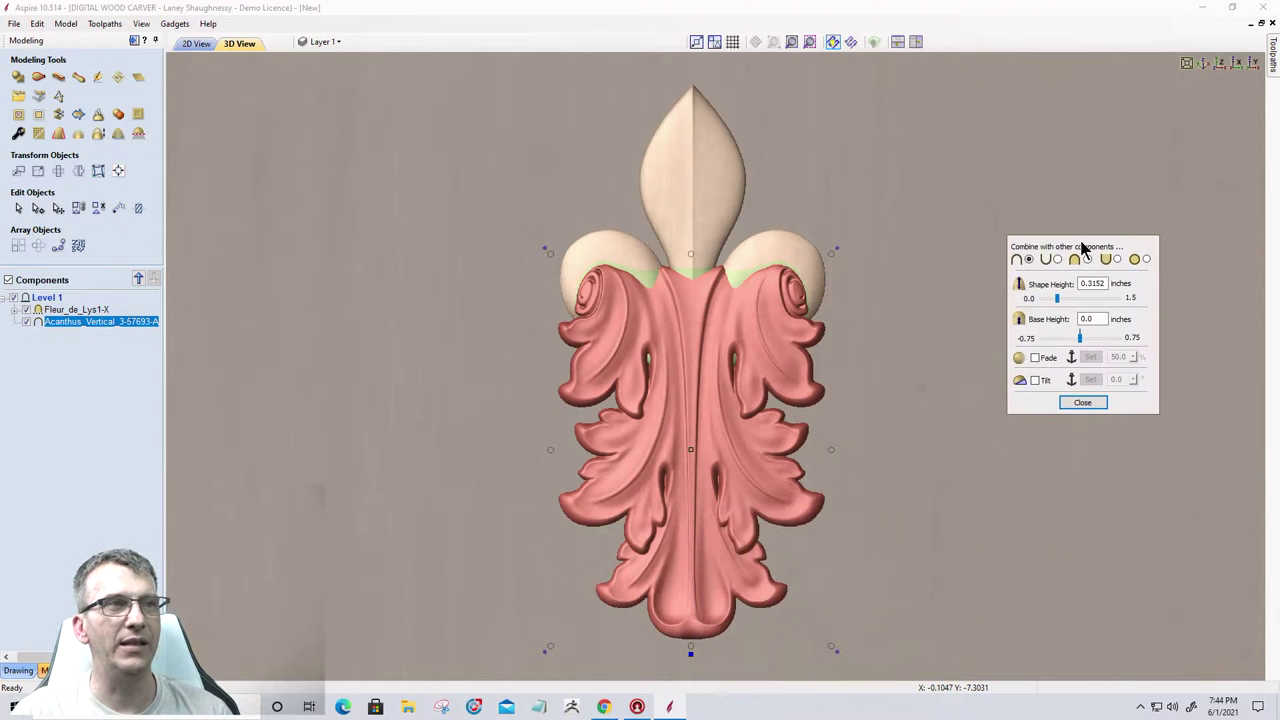
pyautogui.click(1035, 357)
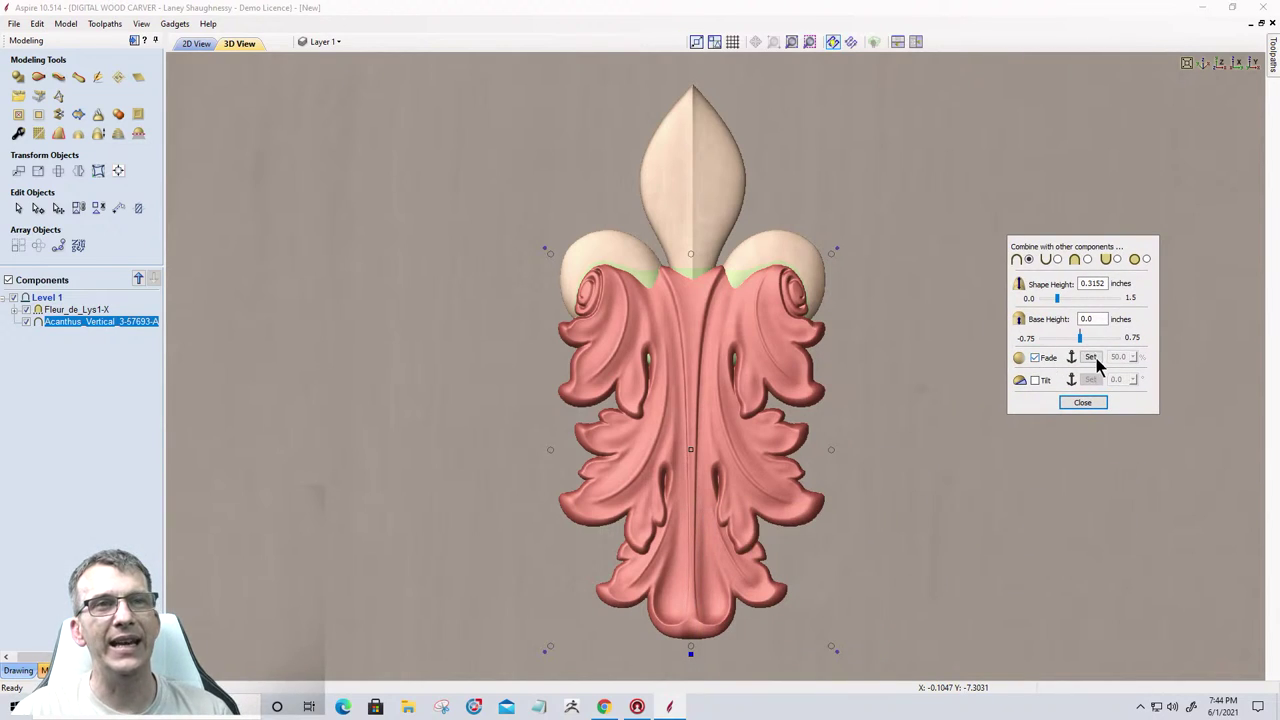
pyautogui.click(1091, 357)
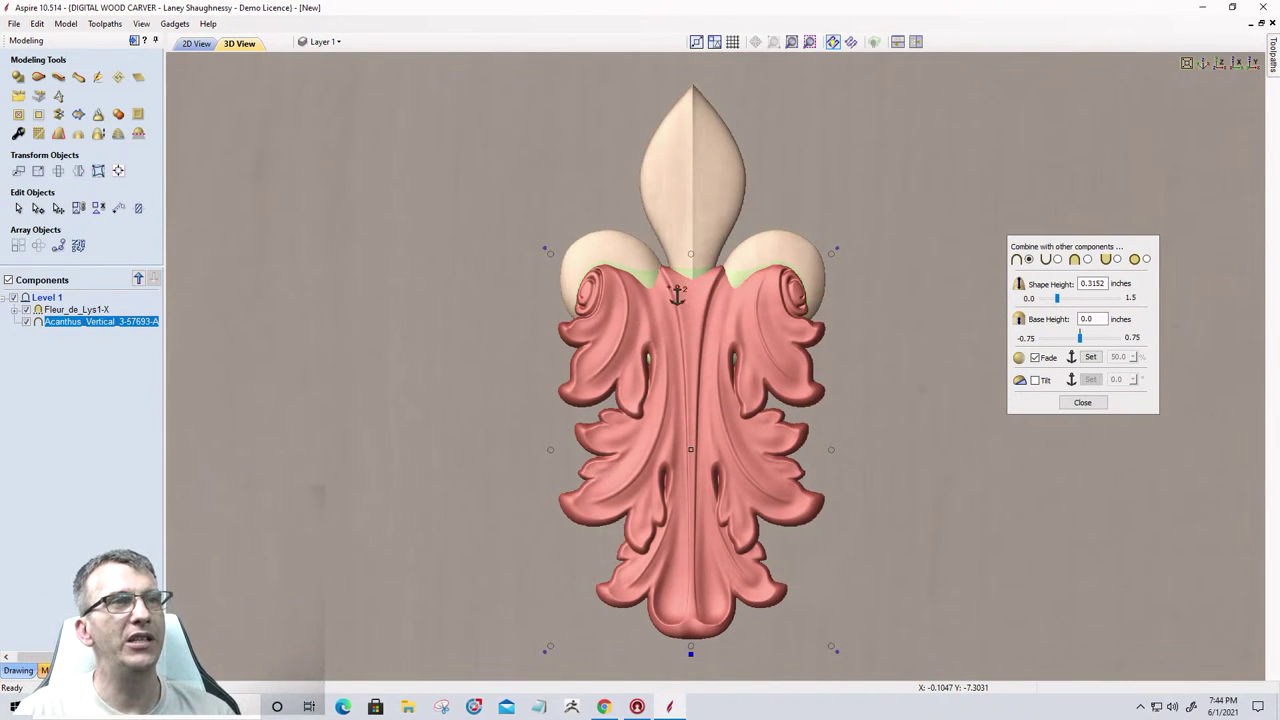
pyautogui.click(694, 244)
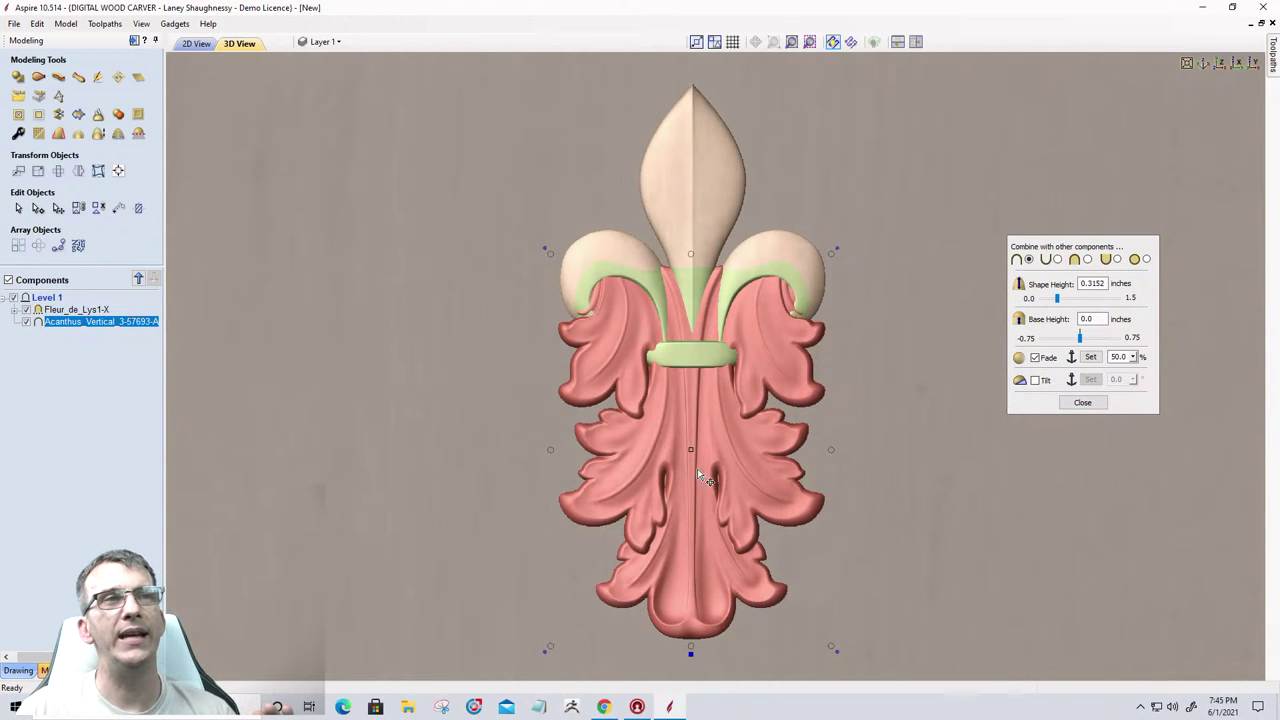
# Lower the acanthus fade to 0% for comparison, and raise it to 75%.
pyautogui.scroll(2, 712, 350)
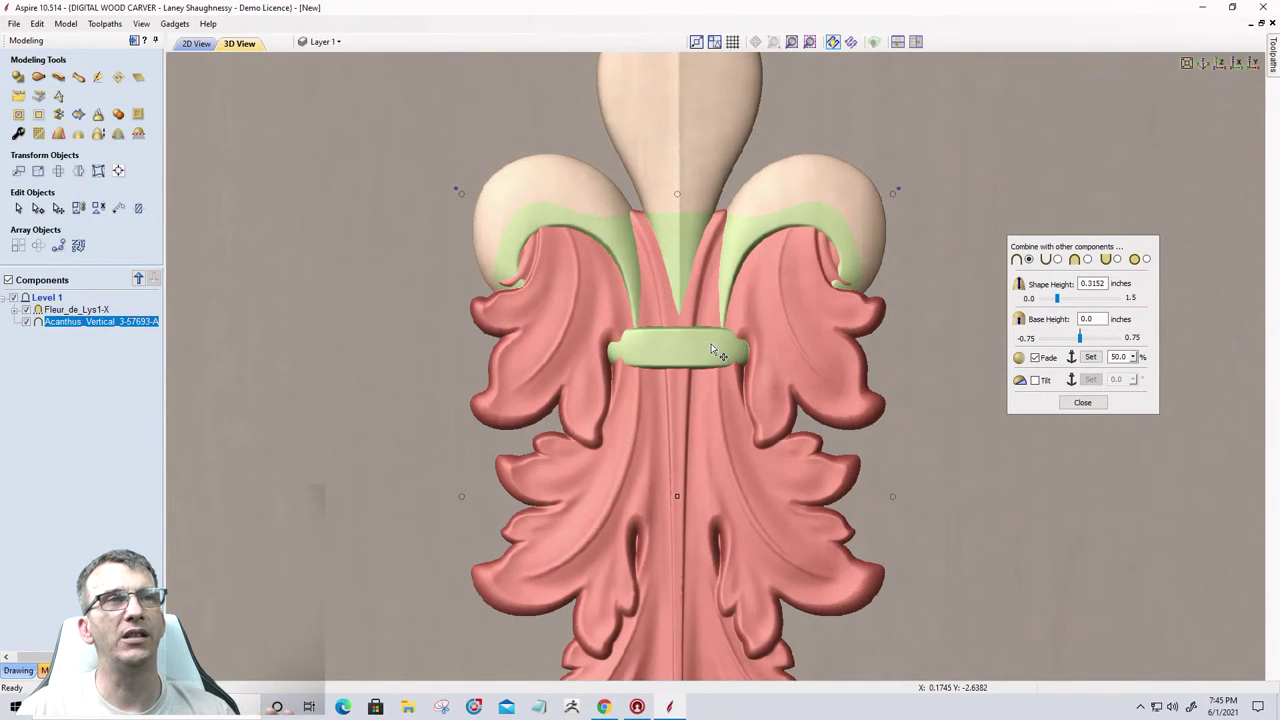
pyautogui.moveTo(860, 658); pyautogui.dragTo(682, 542)
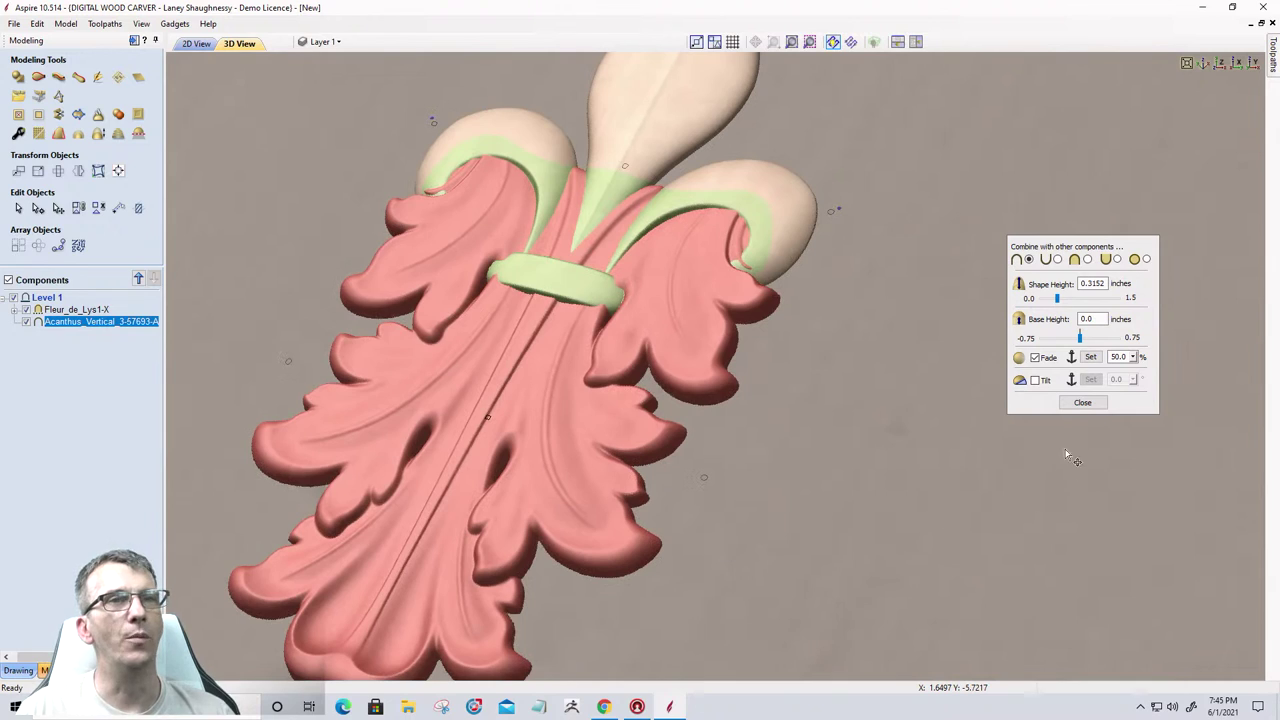
pyautogui.click(1133, 357)
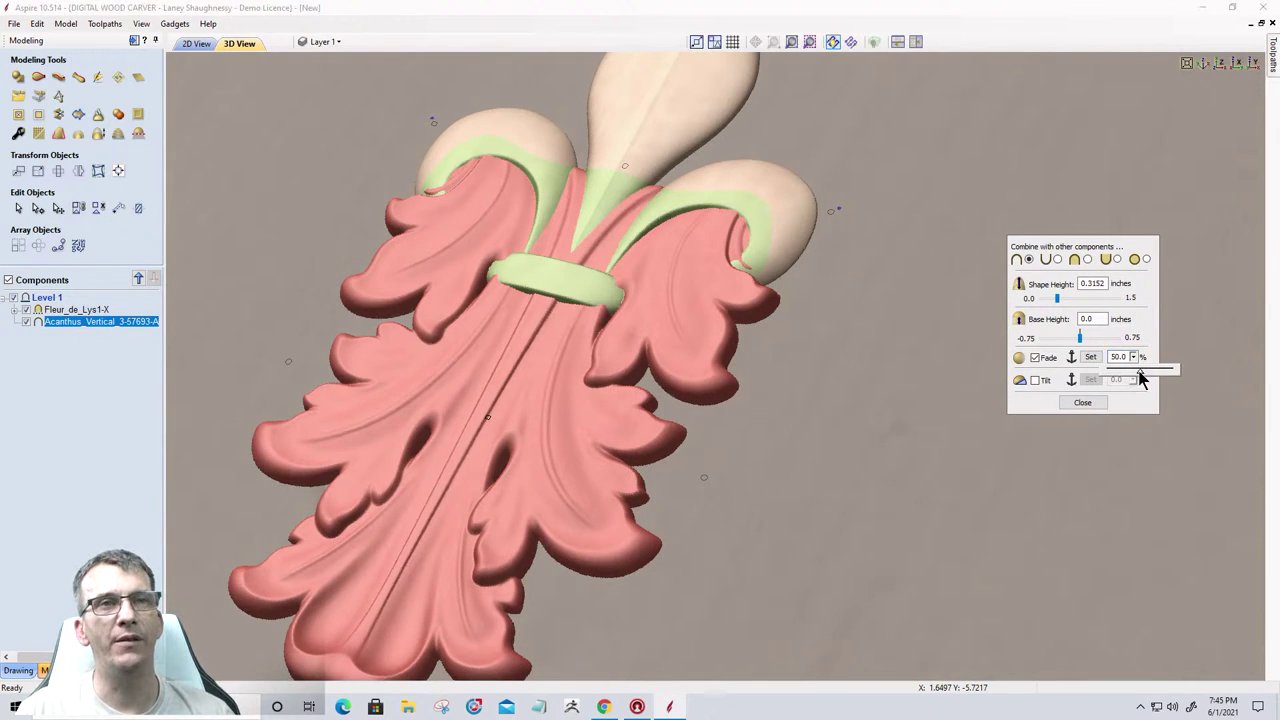
pyautogui.moveTo(1139, 371); pyautogui.dragTo(1076, 377)
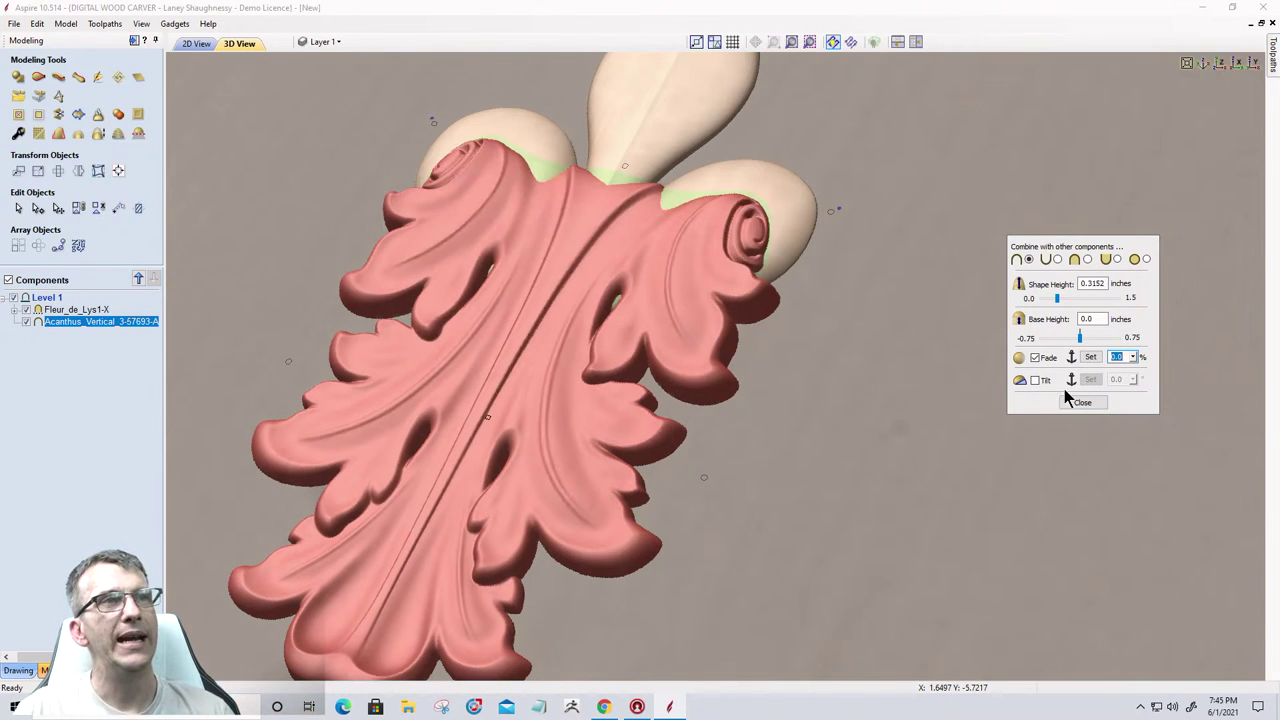
pyautogui.click(1137, 356)
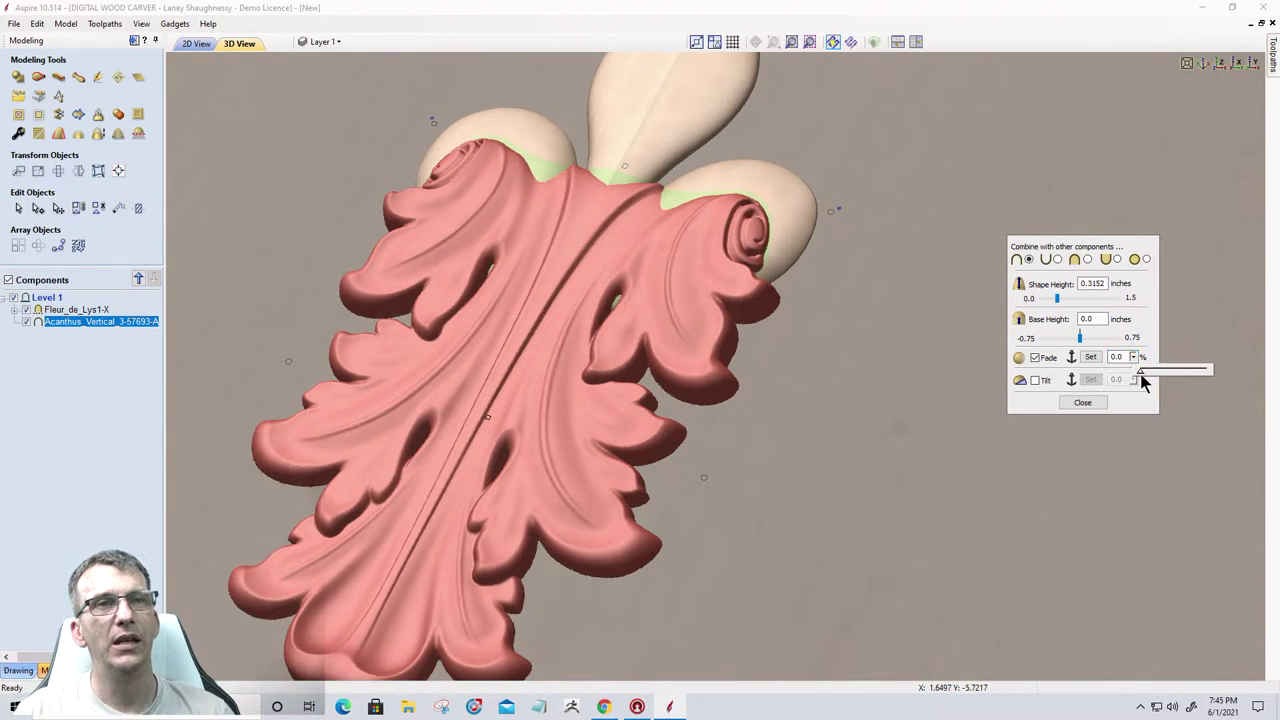
pyautogui.moveTo(1141, 376); pyautogui.dragTo(1190, 377)
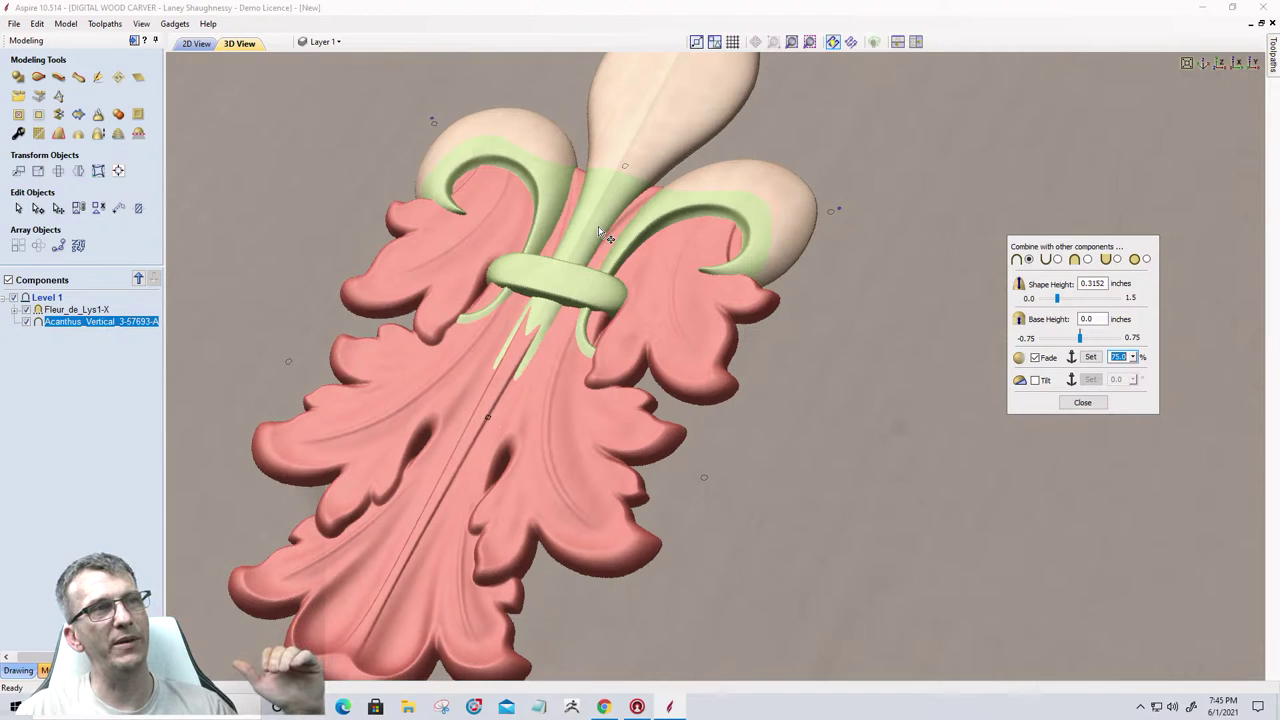
# Deselect the acanthus and examine how its faded upper area blends under the fleur-de-lys from several angles and distances.
pyautogui.click(59, 436)
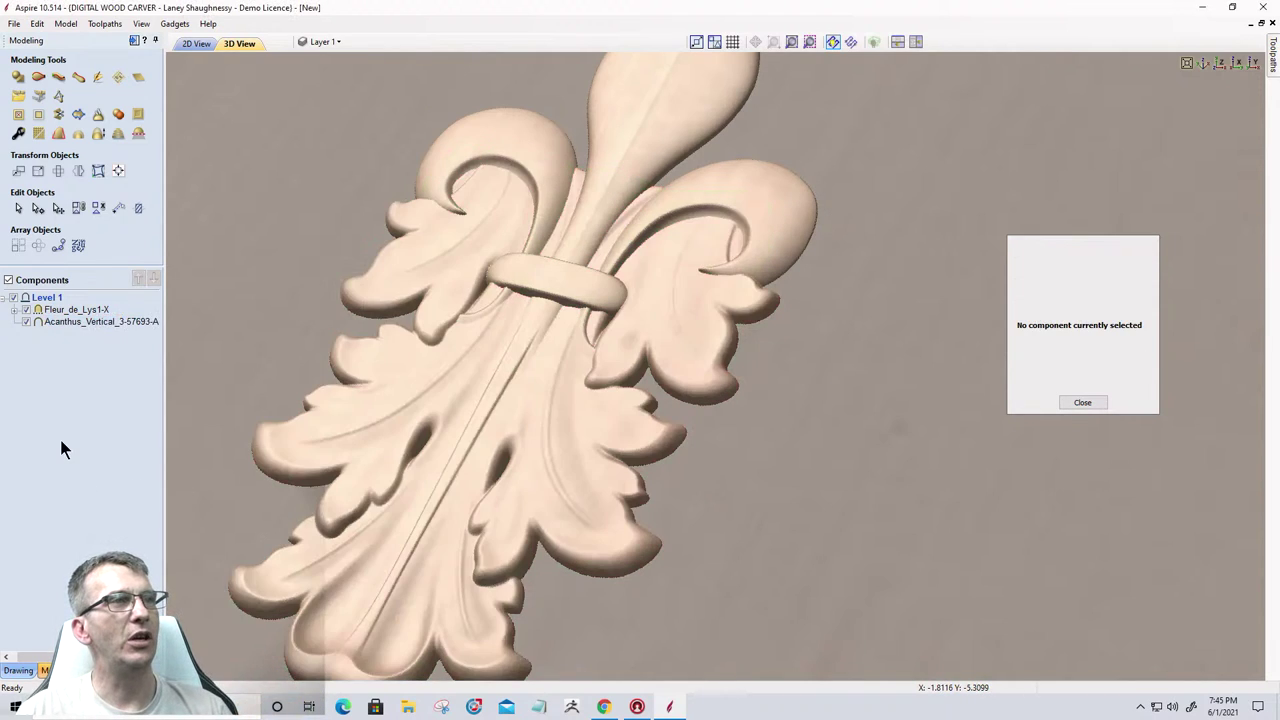
pyautogui.moveTo(732, 565); pyautogui.dragTo(903, 589)
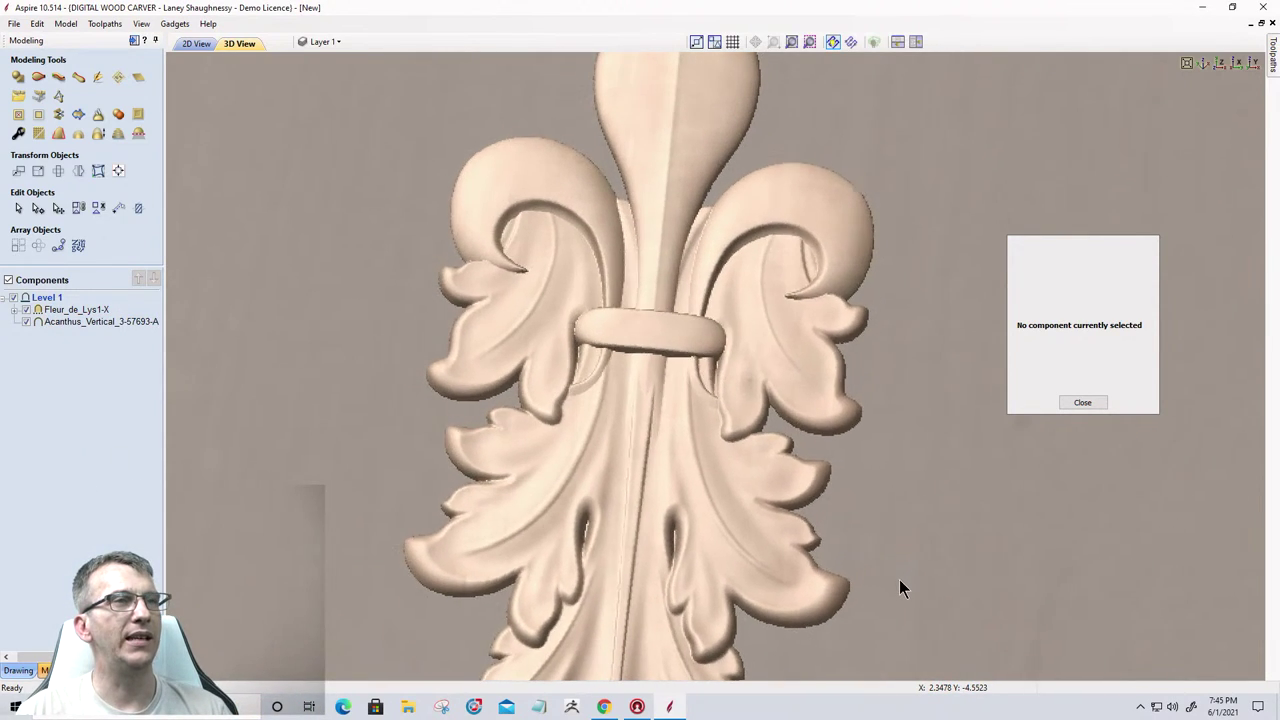
pyautogui.scroll(-3, 824, 472)
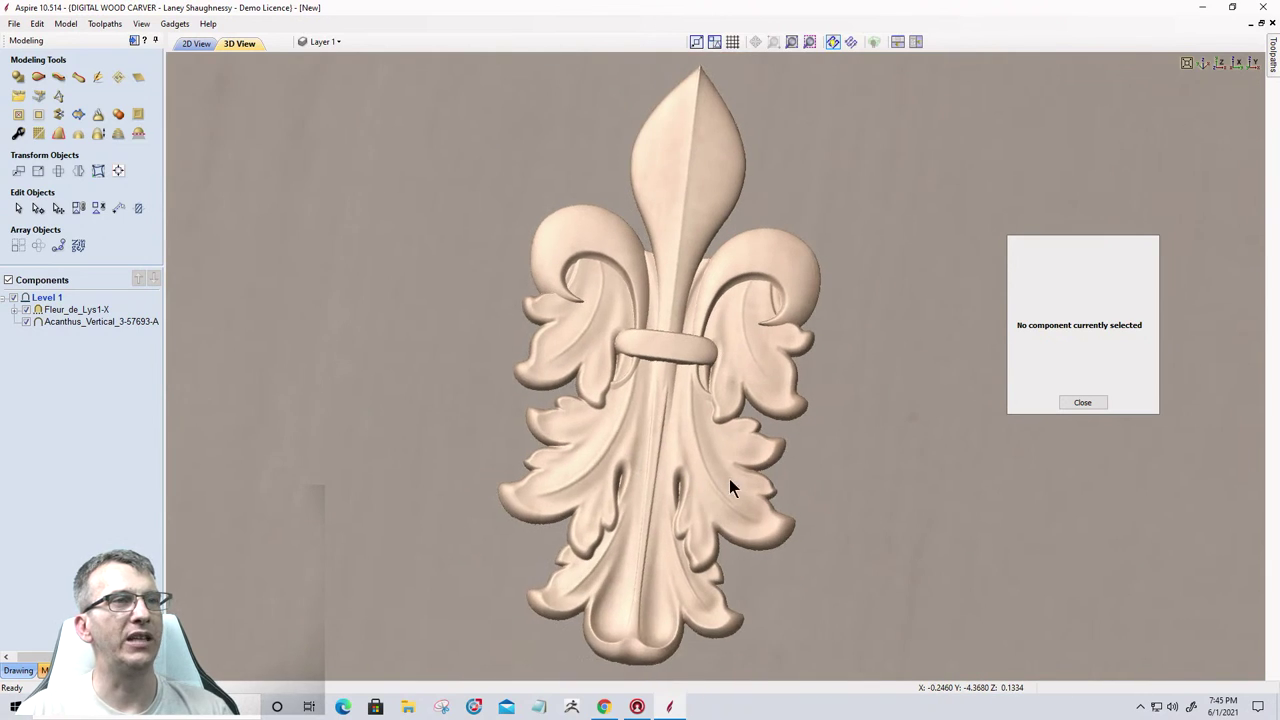
pyautogui.moveTo(729, 479); pyautogui.dragTo(396, 402)
pyautogui.scroll(5, 730, 375)
pyautogui.moveTo(727, 405); pyautogui.dragTo(376, 415)
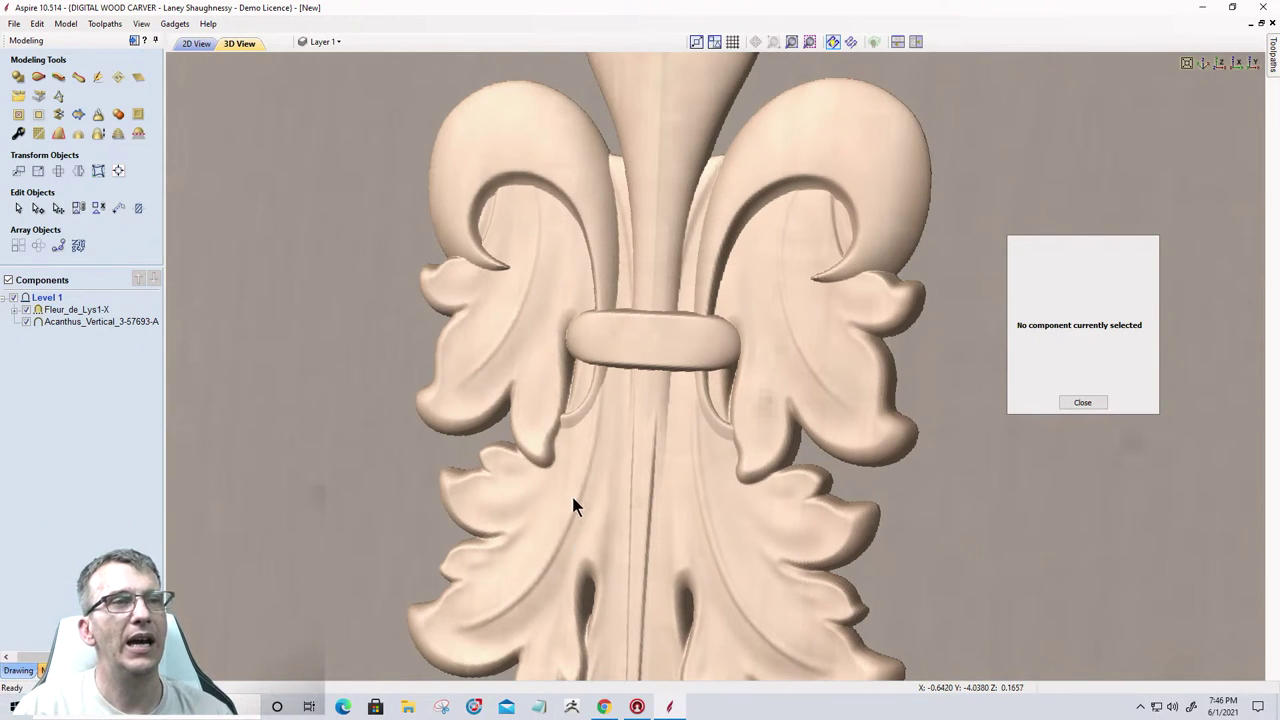
pyautogui.scroll(-5, 634, 429)
pyautogui.moveTo(667, 455); pyautogui.dragTo(686, 371, button='middle')
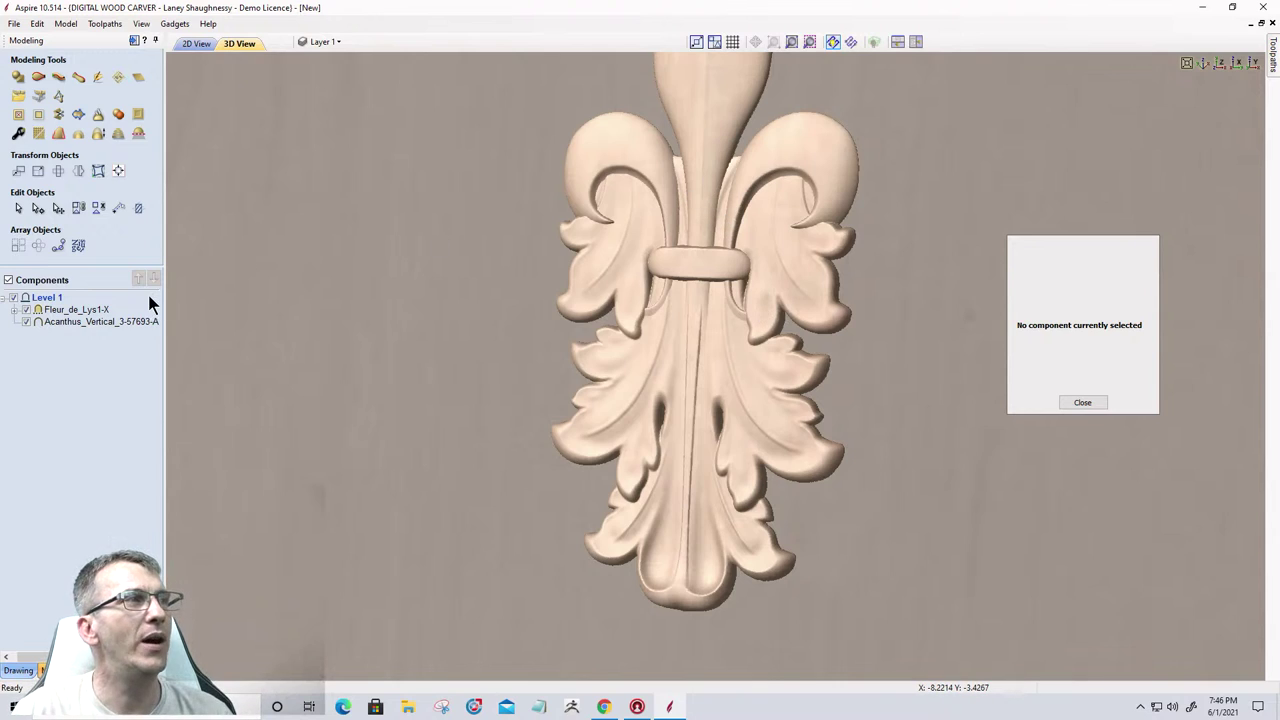
# Select the fleur-de-lys, reopen its component settings from the model and enable Tilt.
pyautogui.click(85, 311)
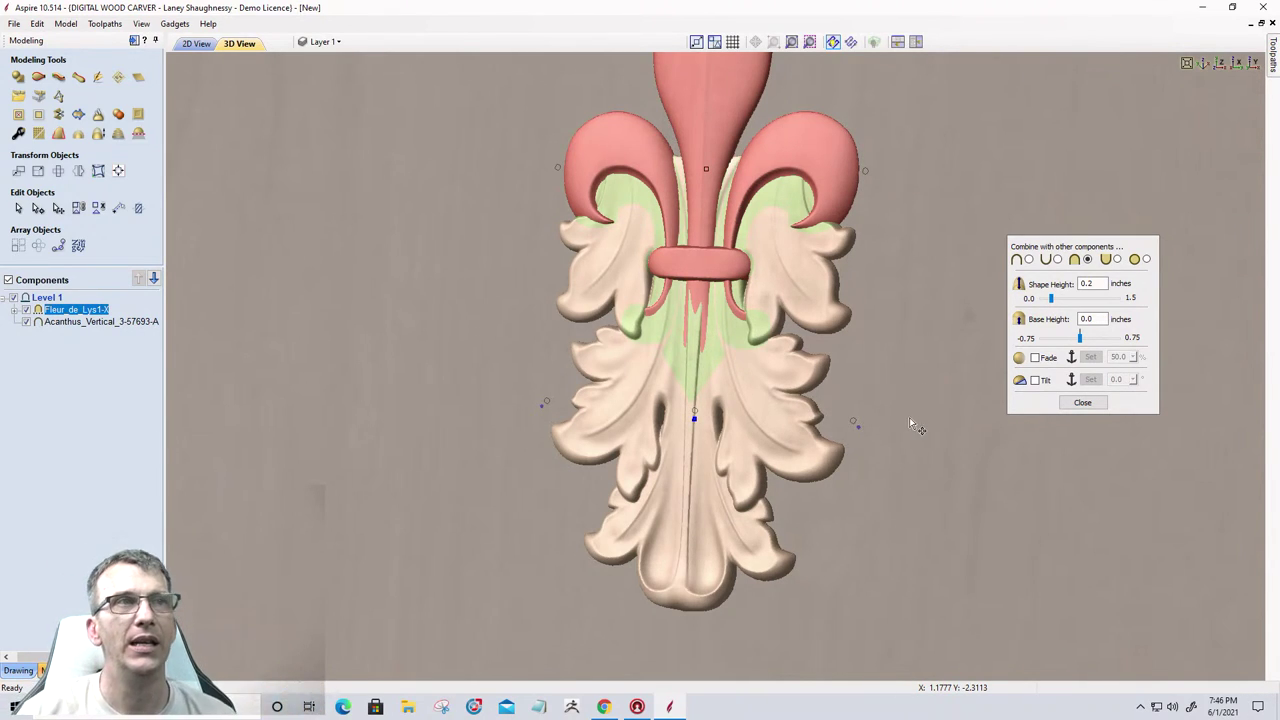
pyautogui.scroll(2, 912, 497)
pyautogui.click(1082, 402)
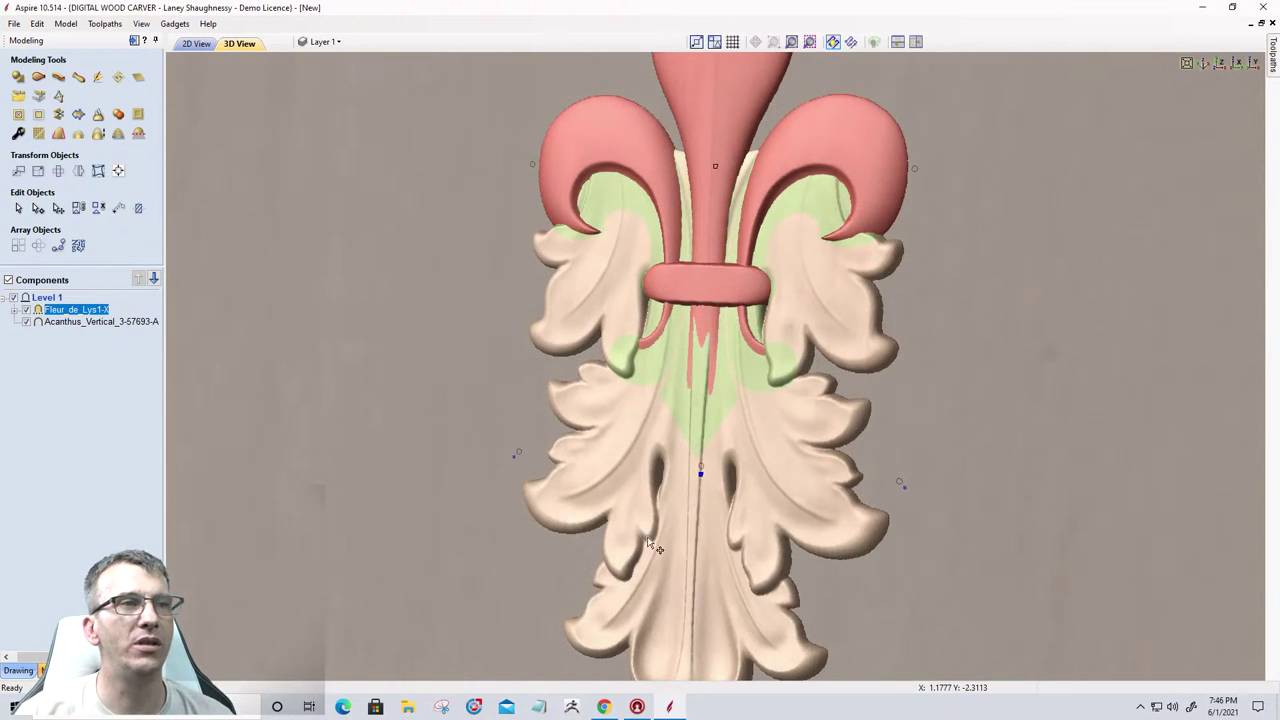
pyautogui.doubleClick(700, 472)
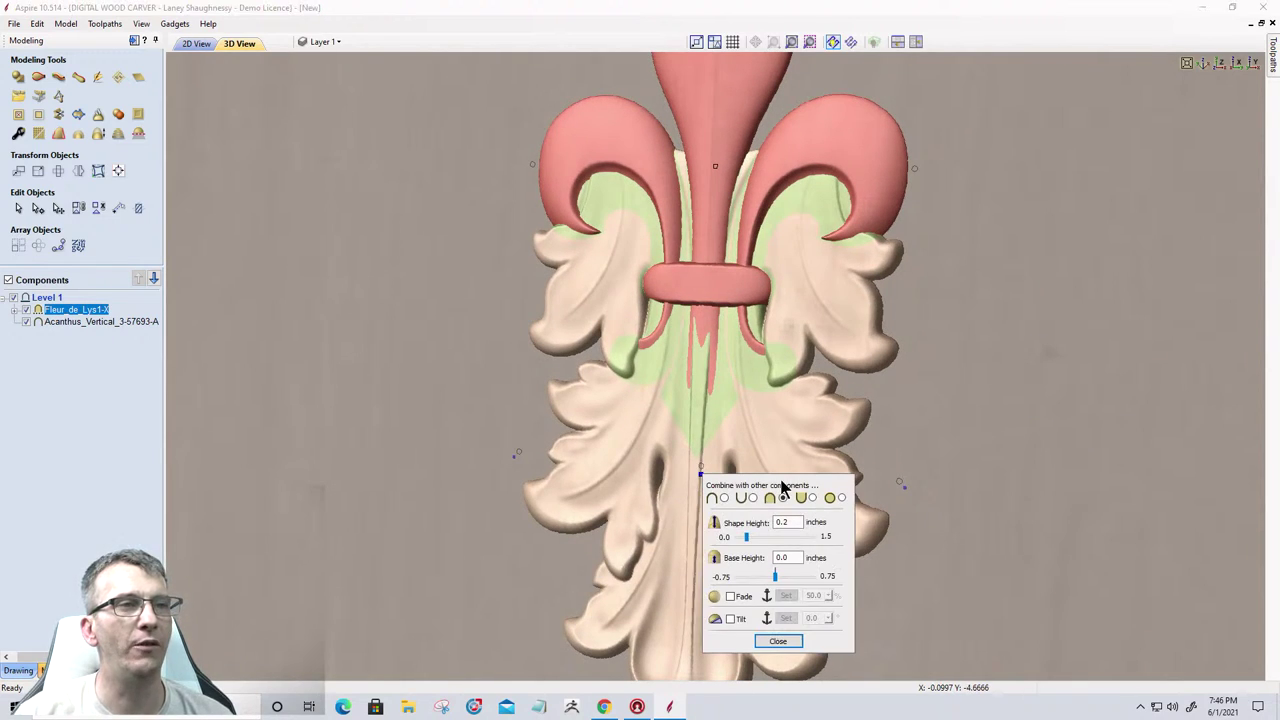
pyautogui.moveTo(782, 480); pyautogui.dragTo(1070, 209)
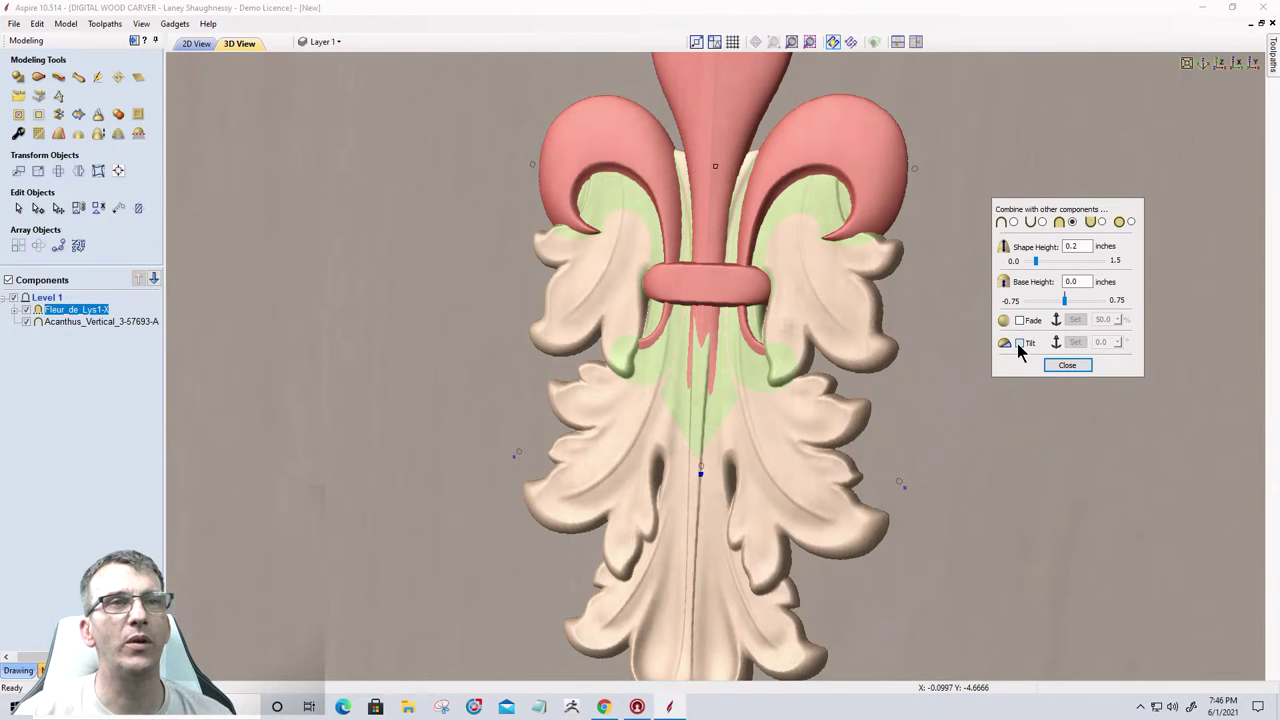
pyautogui.click(1018, 343)
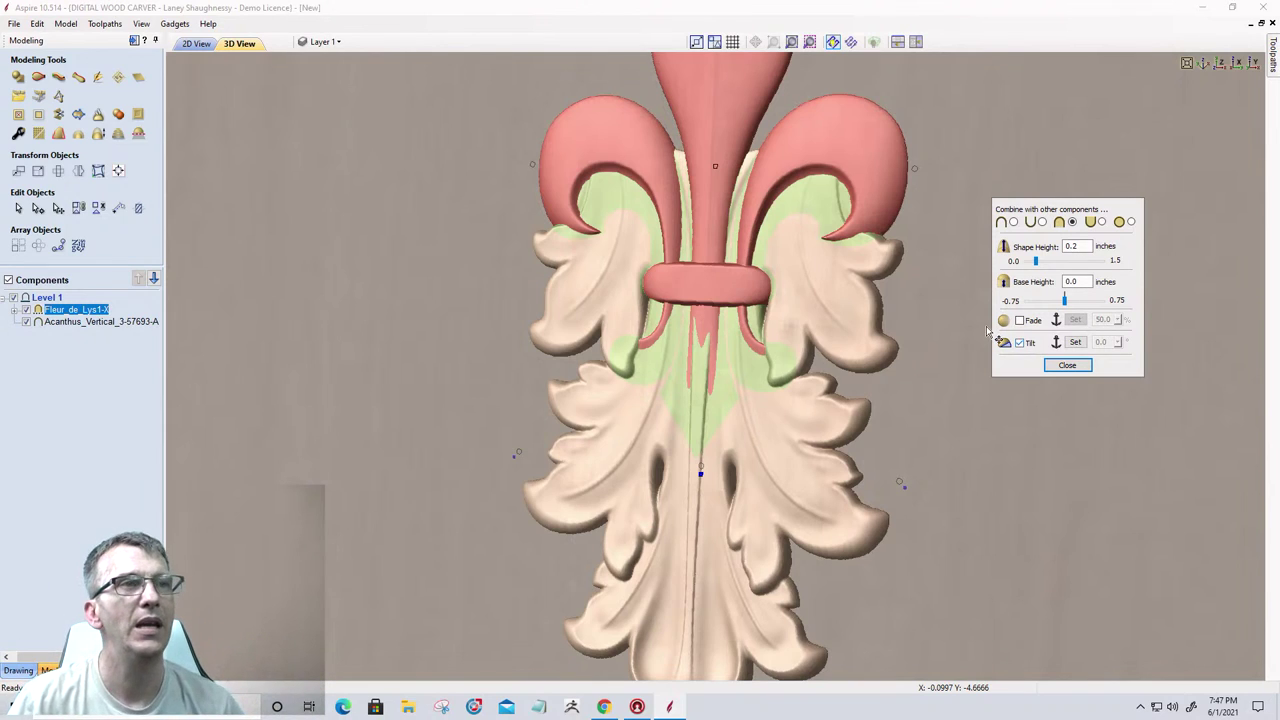
# Viewing the model from straight above, set the fleur-de-lys tilt anchor at its upper tip and the direction toward its lower point.
pyautogui.scroll(-1, 939, 488)
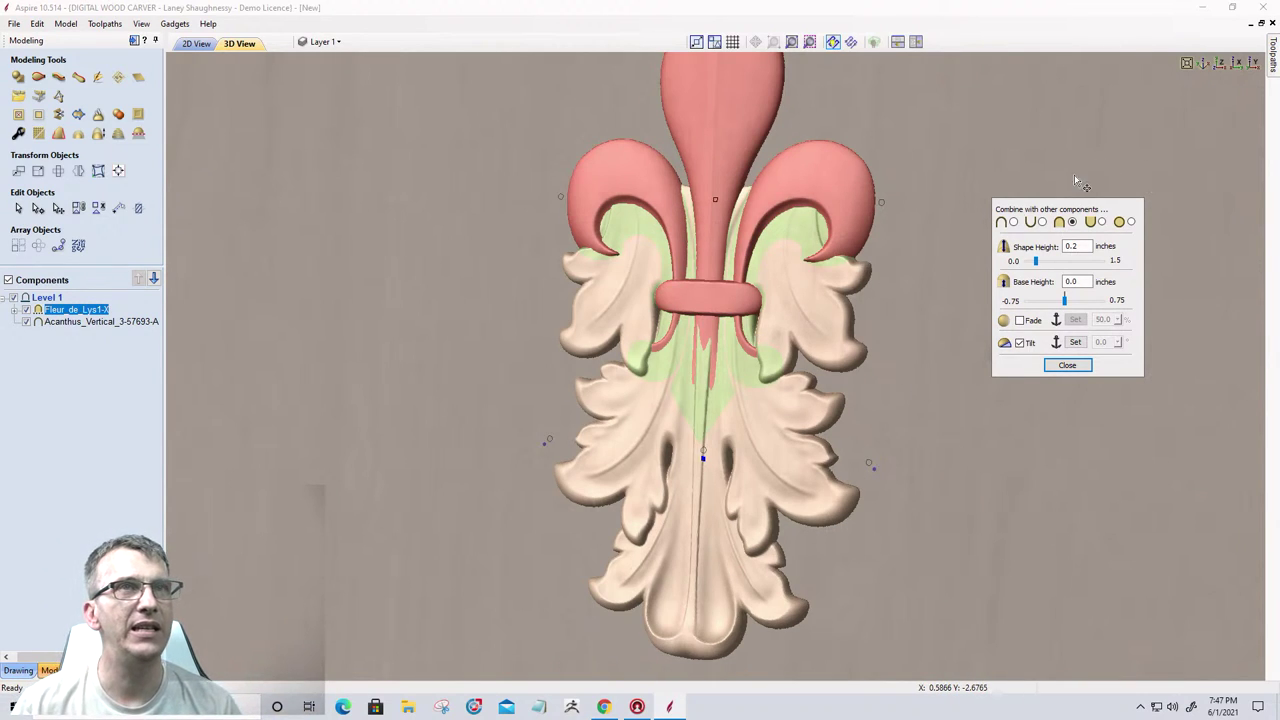
pyautogui.click(1221, 63)
pyautogui.scroll(5, 738, 440)
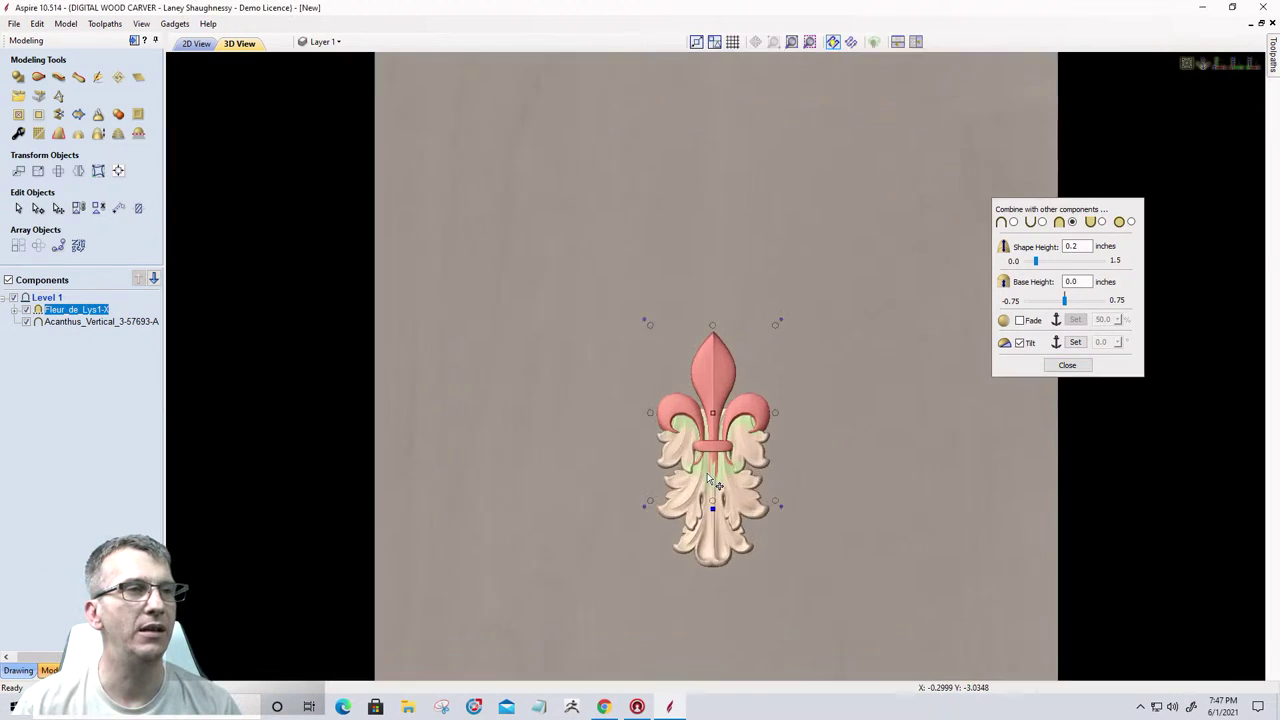
pyautogui.moveTo(735, 345); pyautogui.dragTo(715, 255, button='middle')
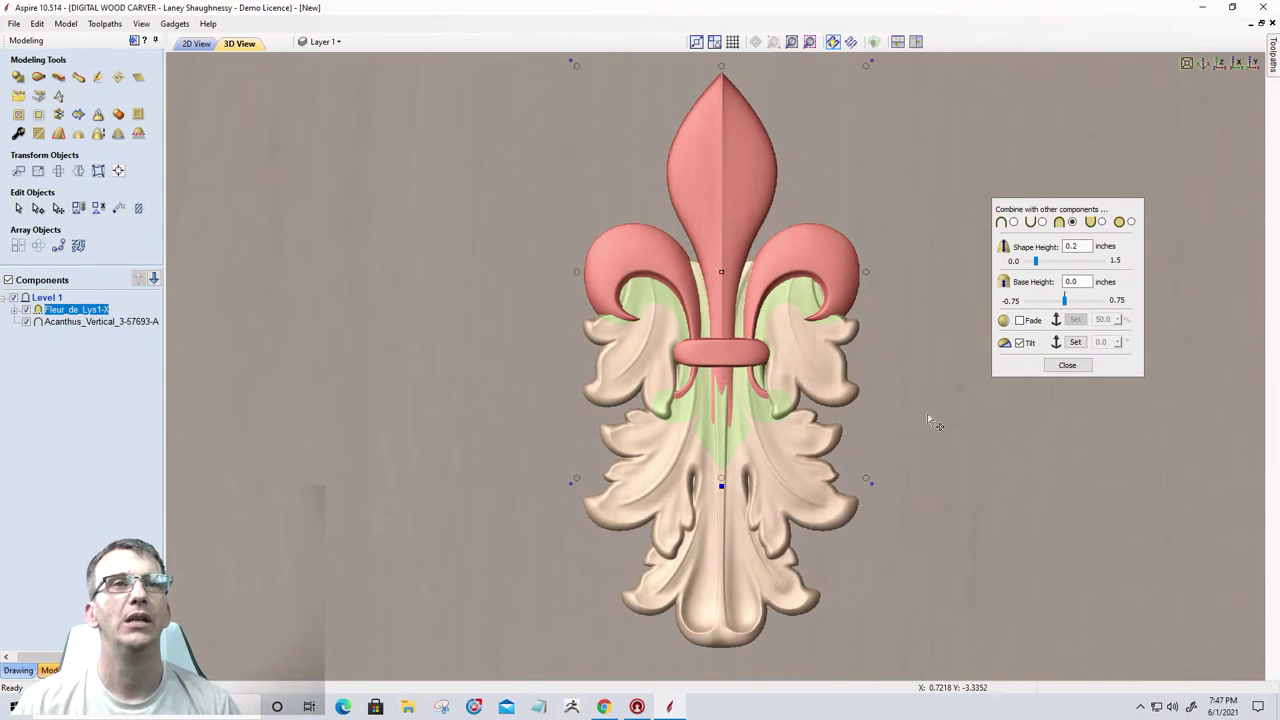
pyautogui.click(1068, 344)
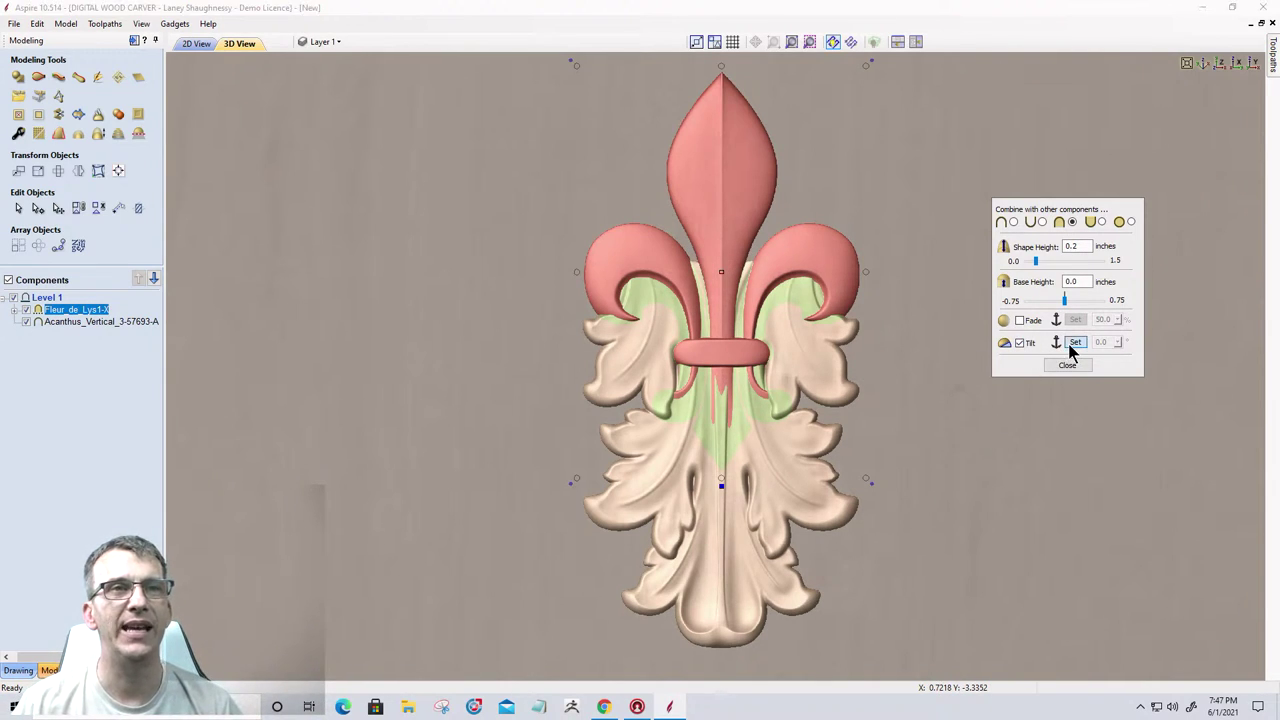
pyautogui.click(724, 75)
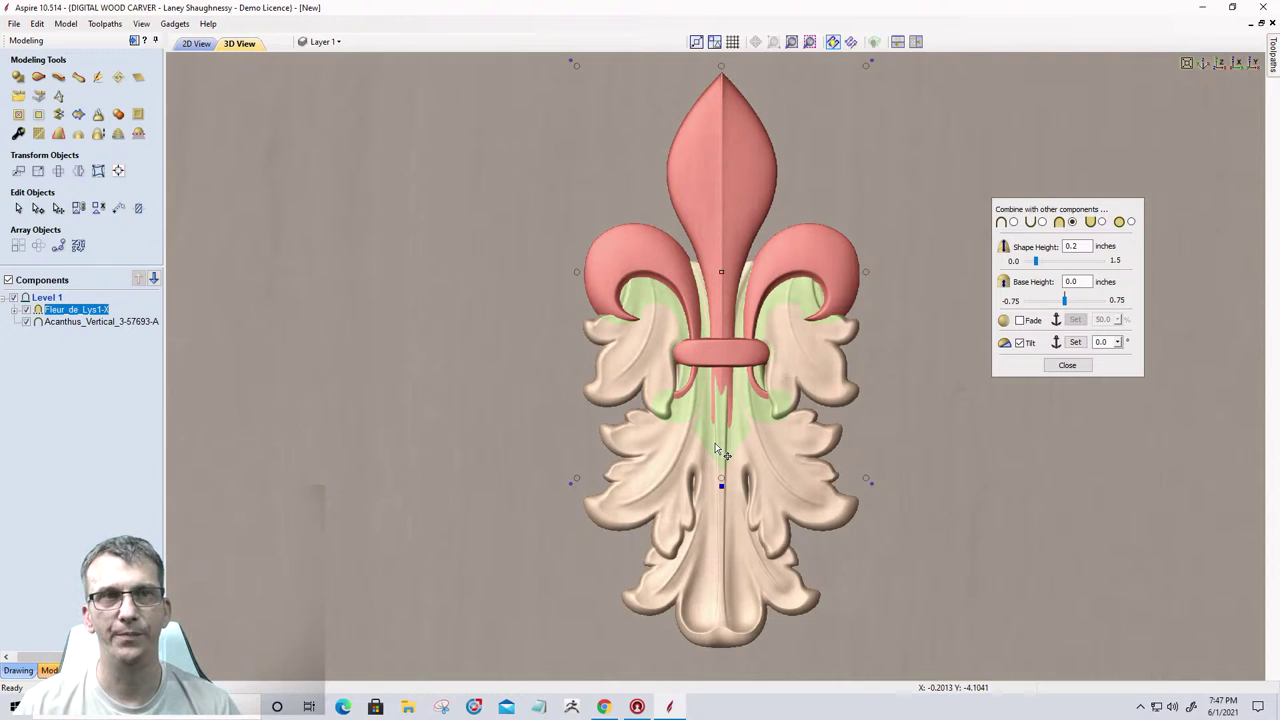
# Set the fleur-de-lys tilt angle to 2.8° and examine its slope over the acanthus from the side.
pyautogui.click(1118, 343)
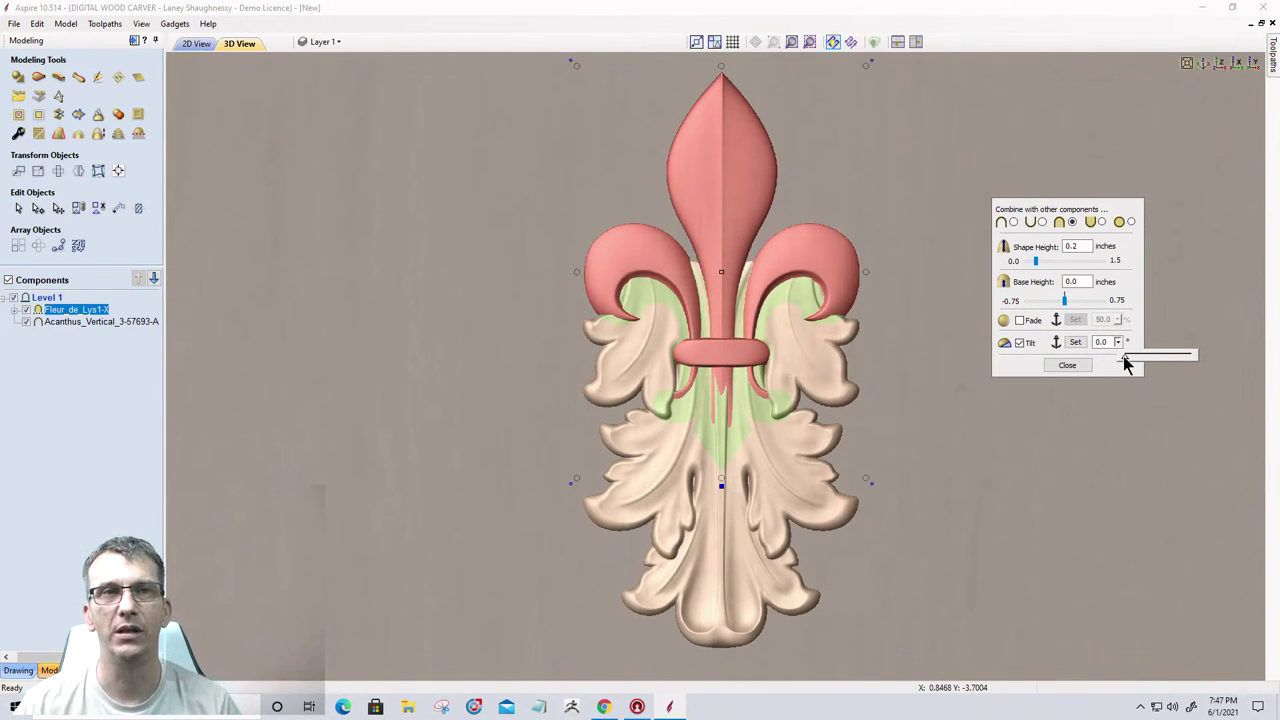
pyautogui.moveTo(1127, 360); pyautogui.dragTo(1131, 366)
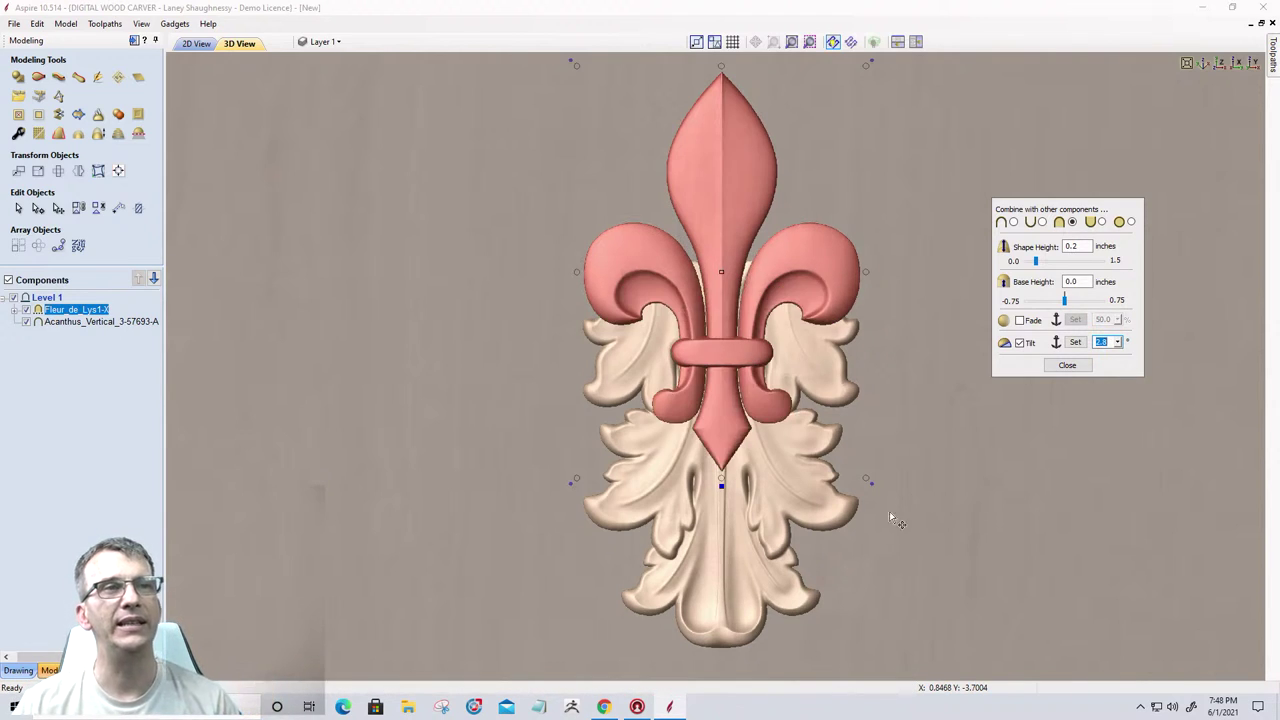
pyautogui.moveTo(586, 534); pyautogui.dragTo(480, 360)
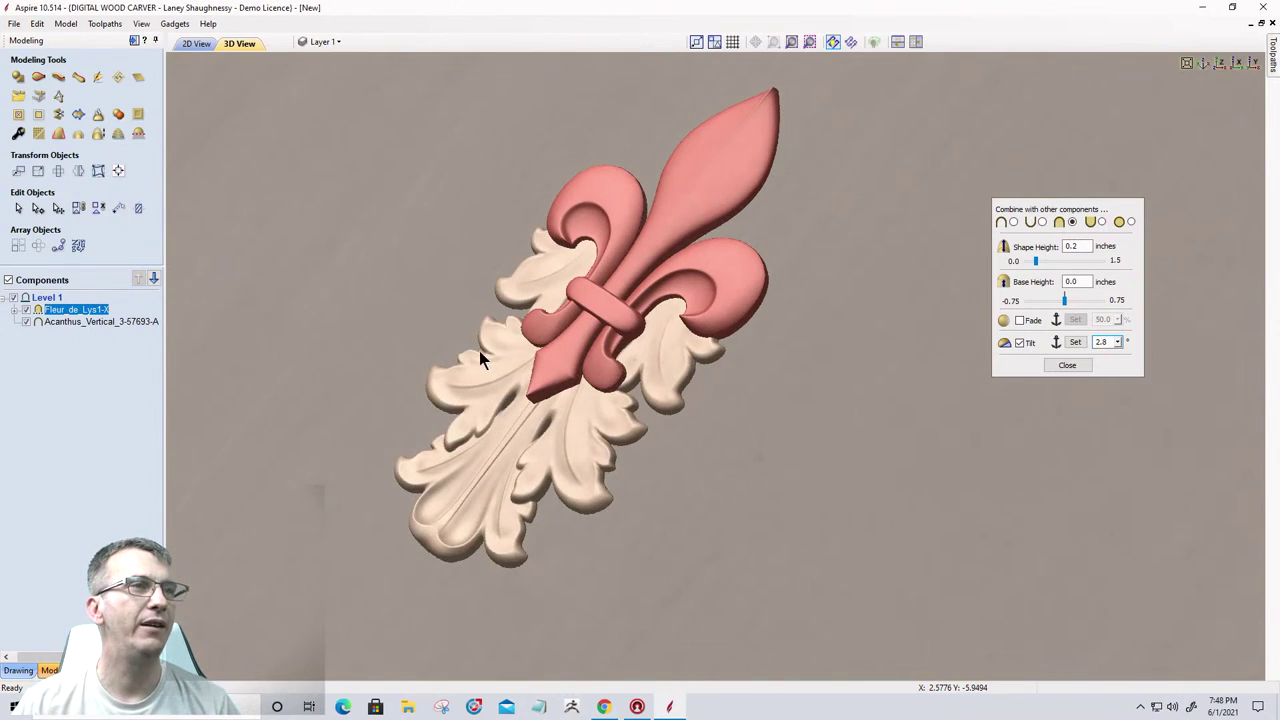
pyautogui.moveTo(478, 297); pyautogui.dragTo(832, 313)
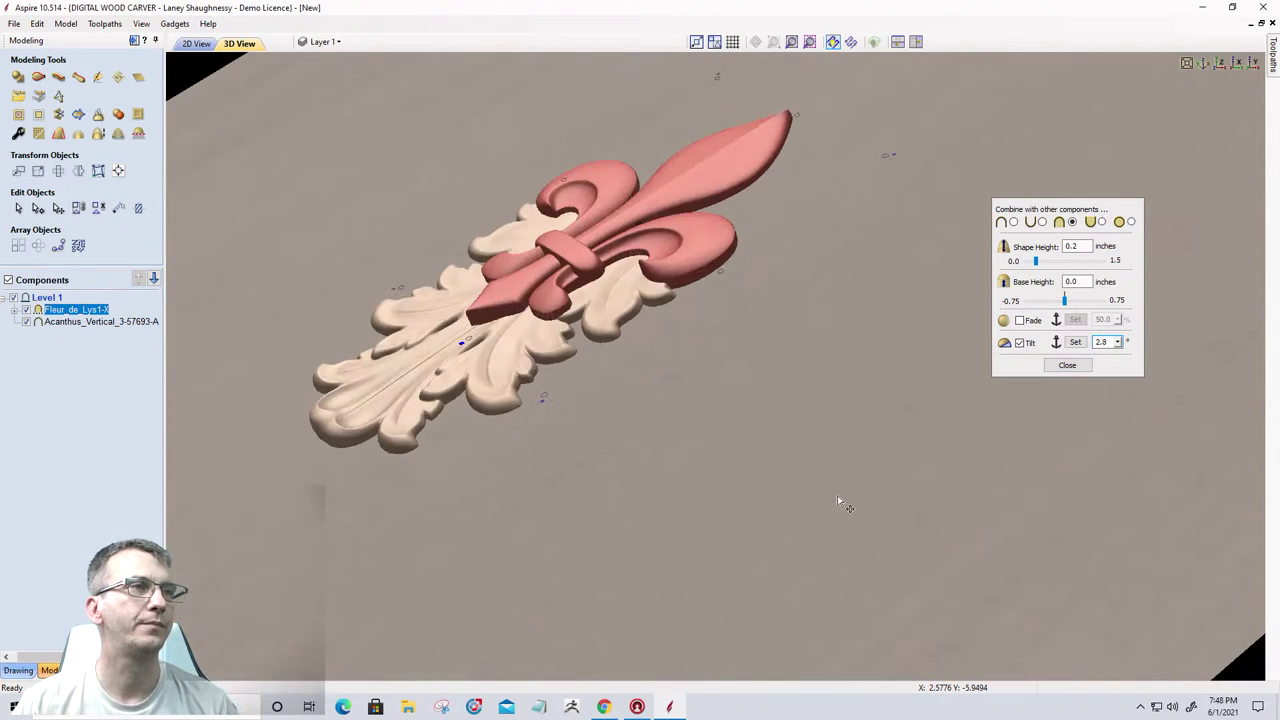
pyautogui.moveTo(490, 375); pyautogui.dragTo(500, 366)
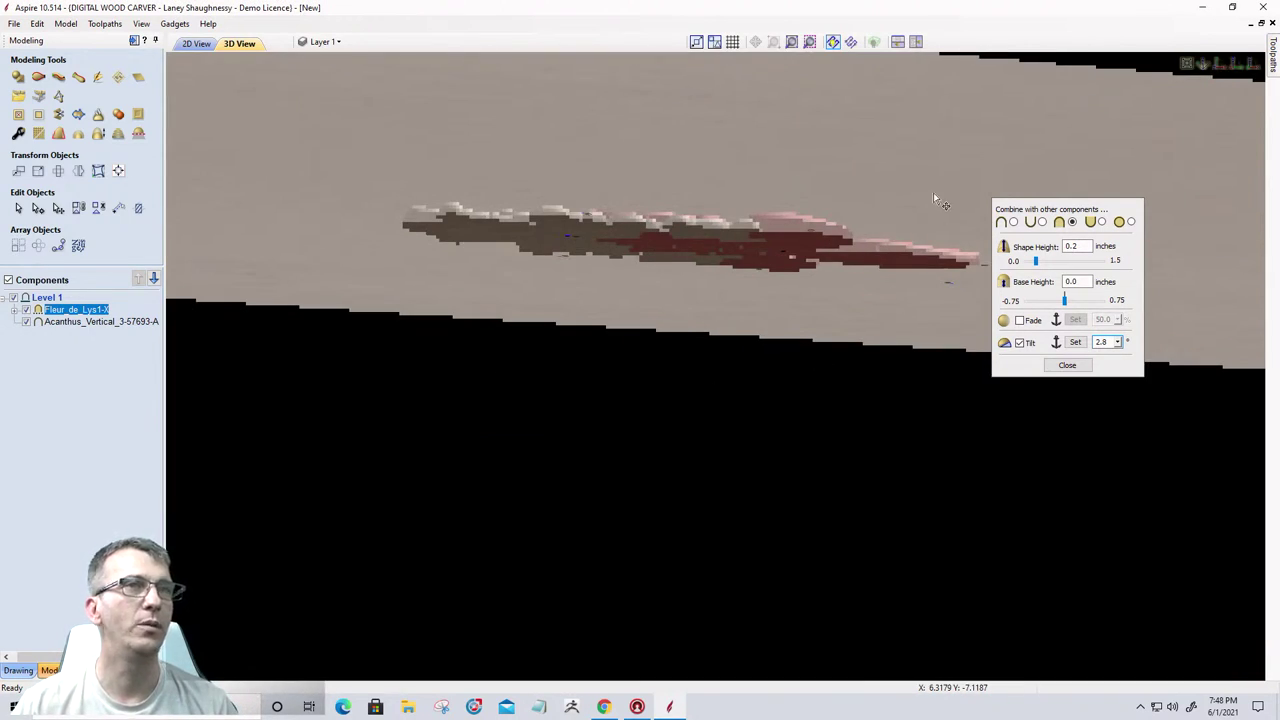
pyautogui.moveTo(763, 449); pyautogui.dragTo(771, 241)
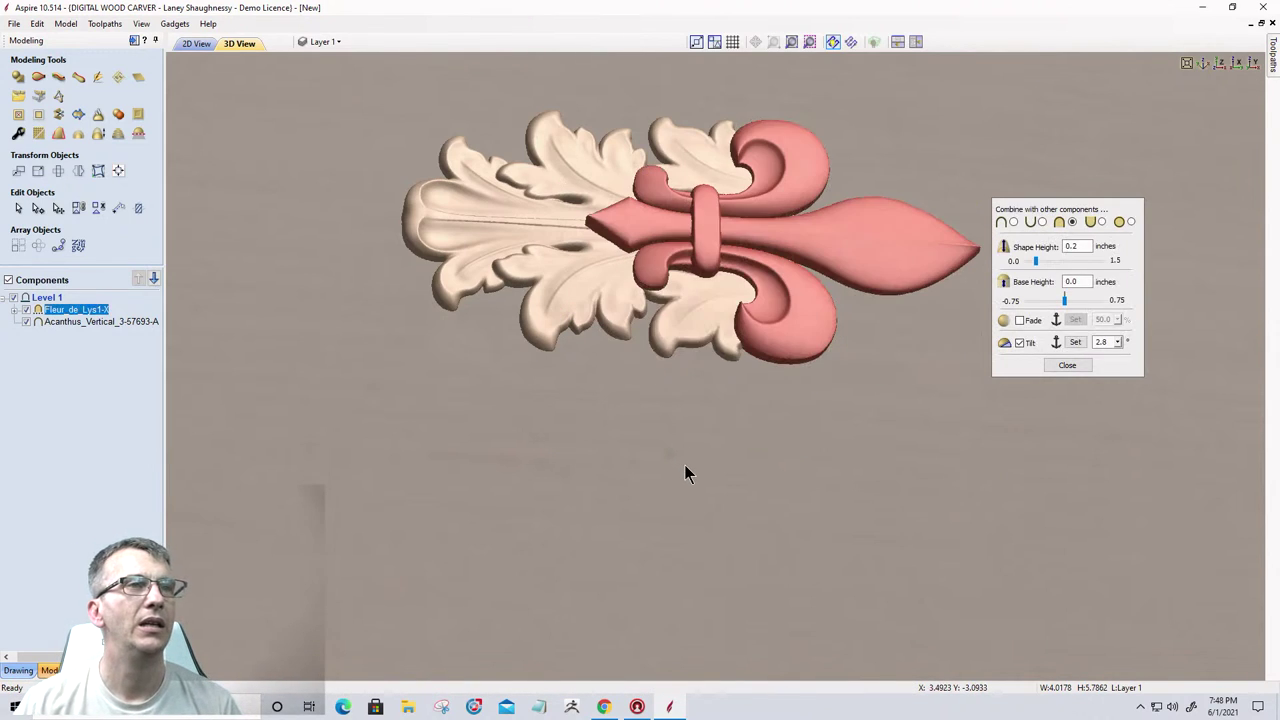
pyautogui.moveTo(690, 375); pyautogui.dragTo(666, 484)
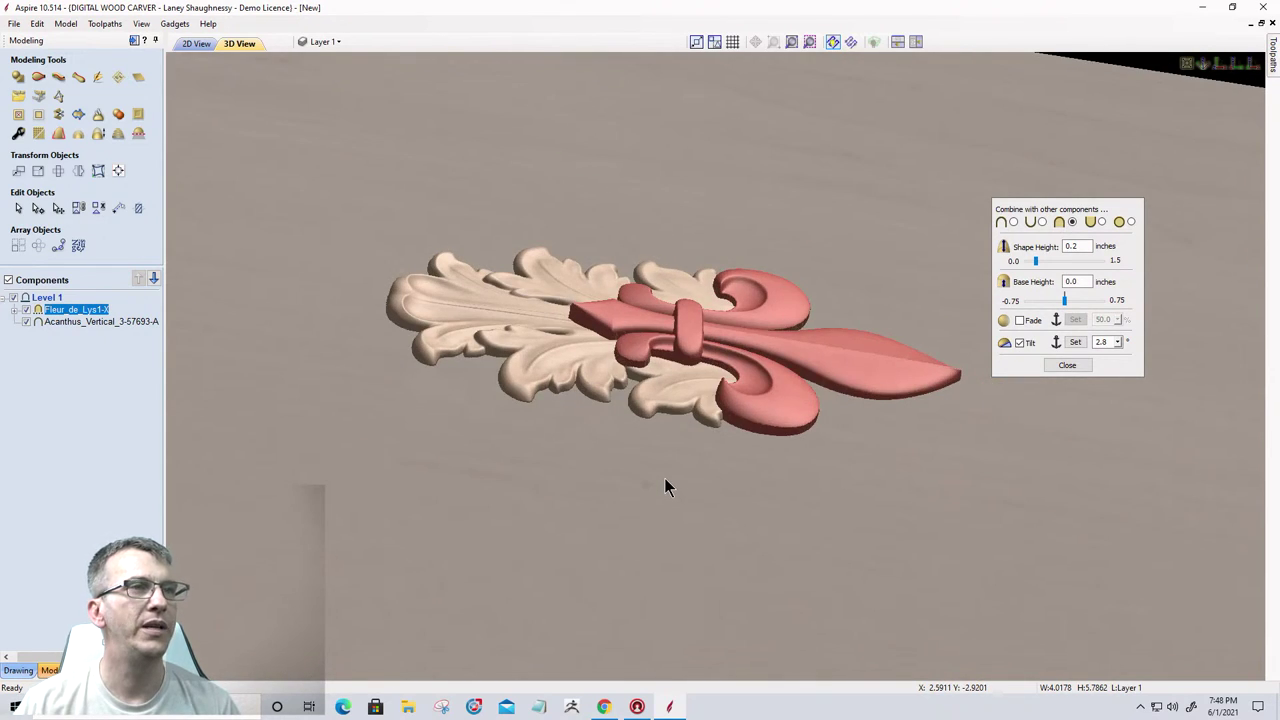
pyautogui.scroll(4, 664, 478)
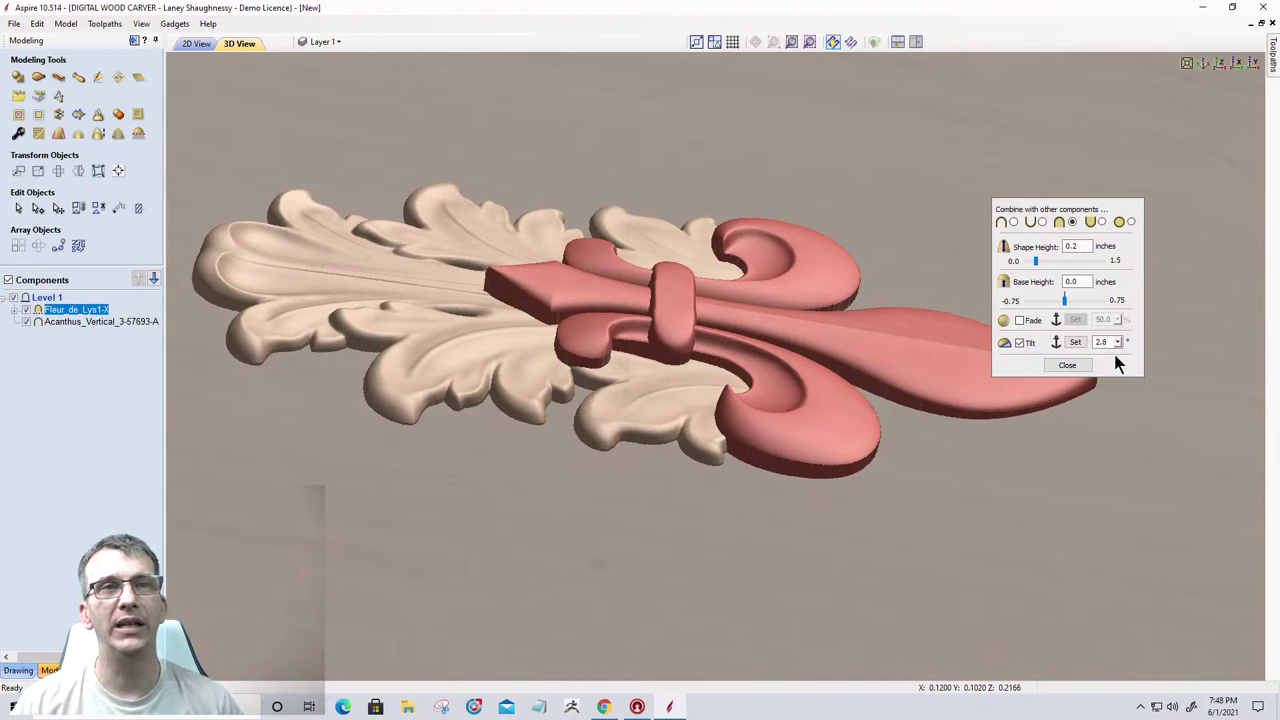
# Try fleur-de-lys tilt angles of 1.0° and 1.4°, set the angle to 1.6°, and inspect the result from straight above.
pyautogui.moveTo(1118, 343); pyautogui.dragTo(1119, 357)
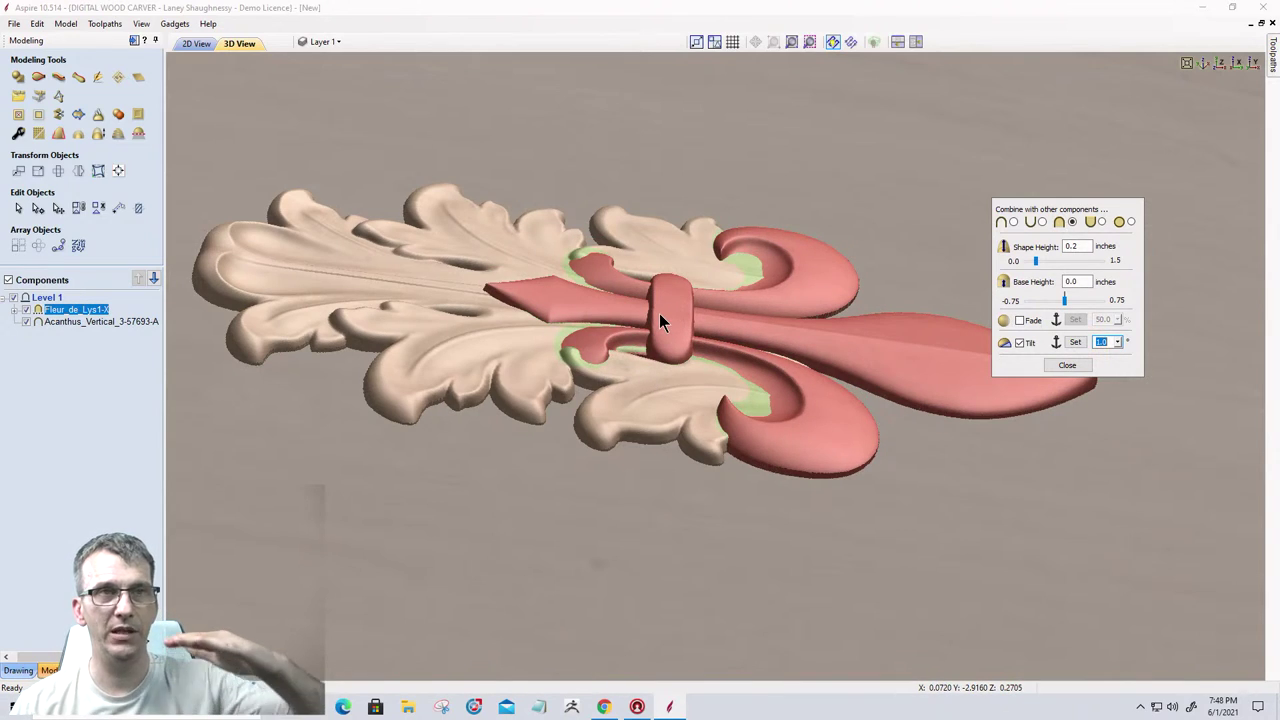
pyautogui.click(1118, 342)
pyautogui.moveTo(1125, 366); pyautogui.dragTo(1127, 356)
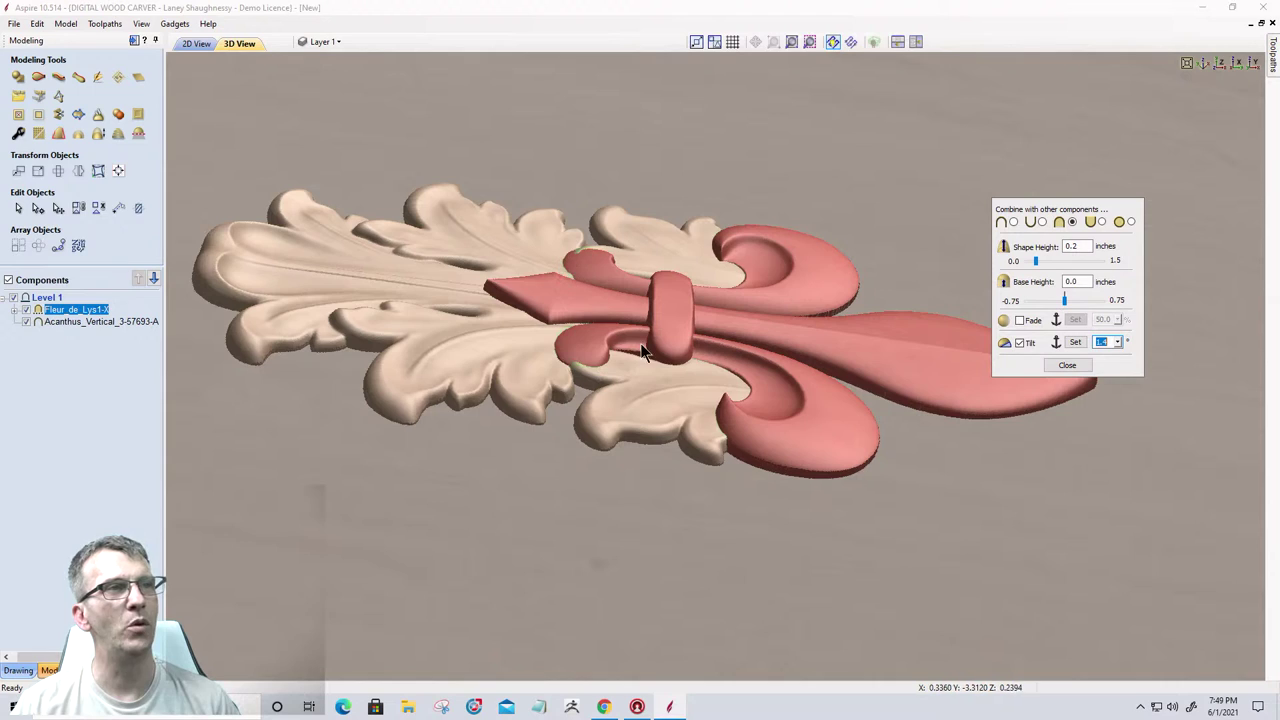
pyautogui.click(1104, 343)
pyautogui.write('6')
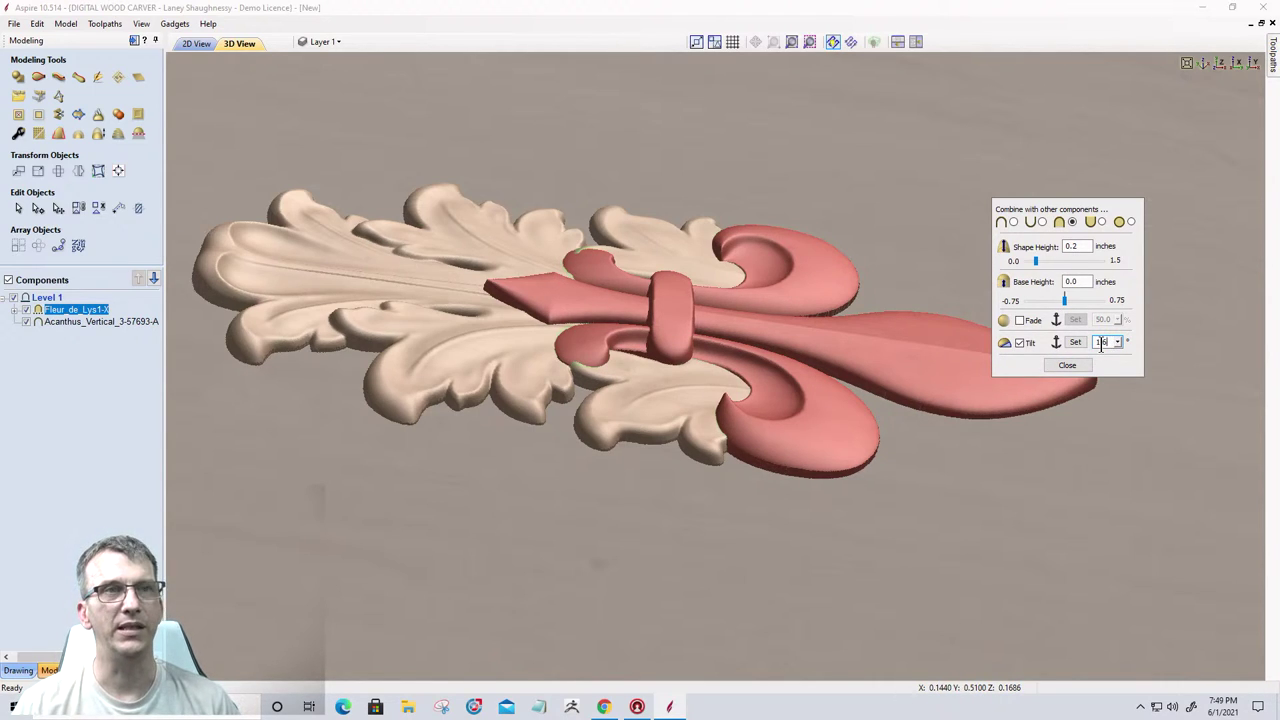
pyautogui.press('Return')
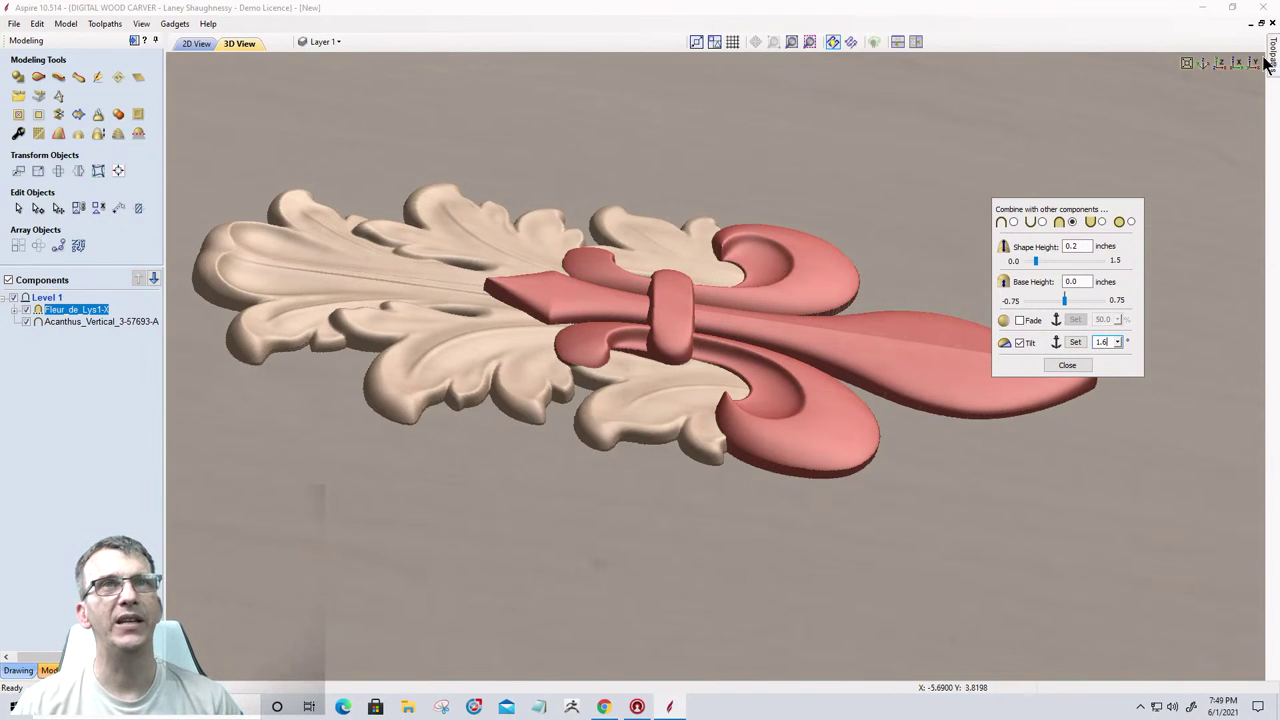
pyautogui.click(1219, 66)
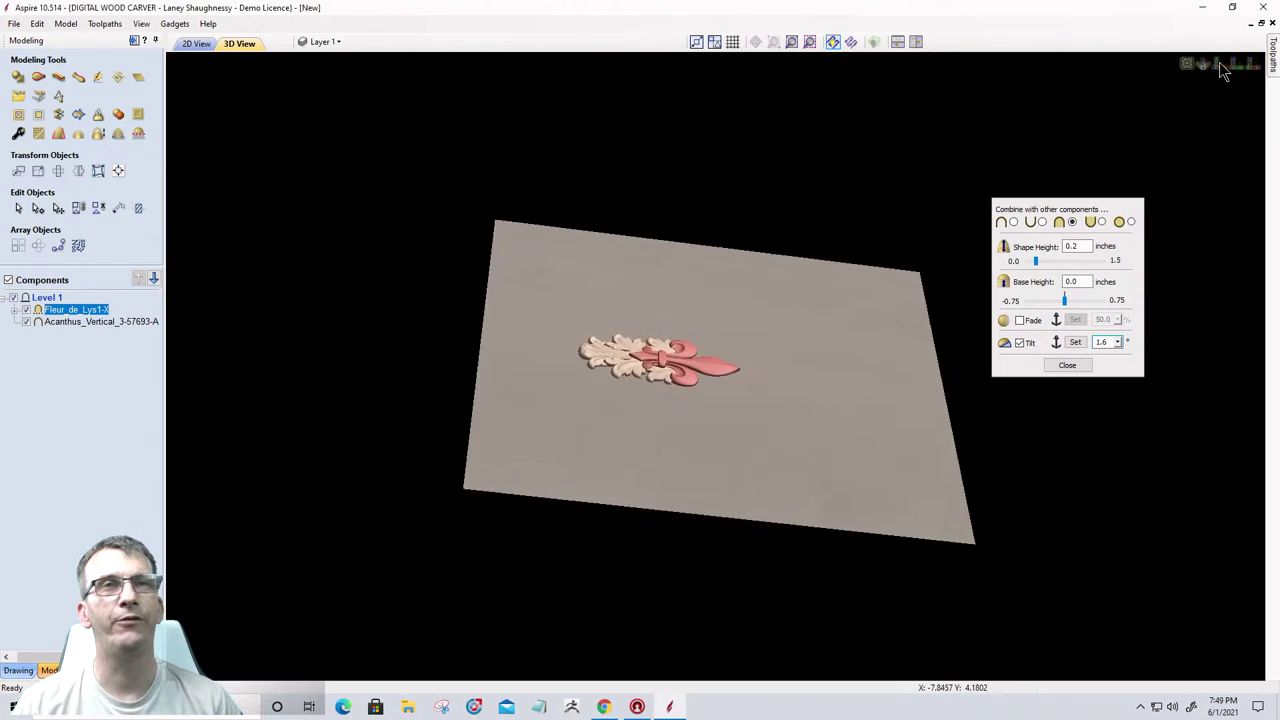
pyautogui.scroll(5, 711, 519)
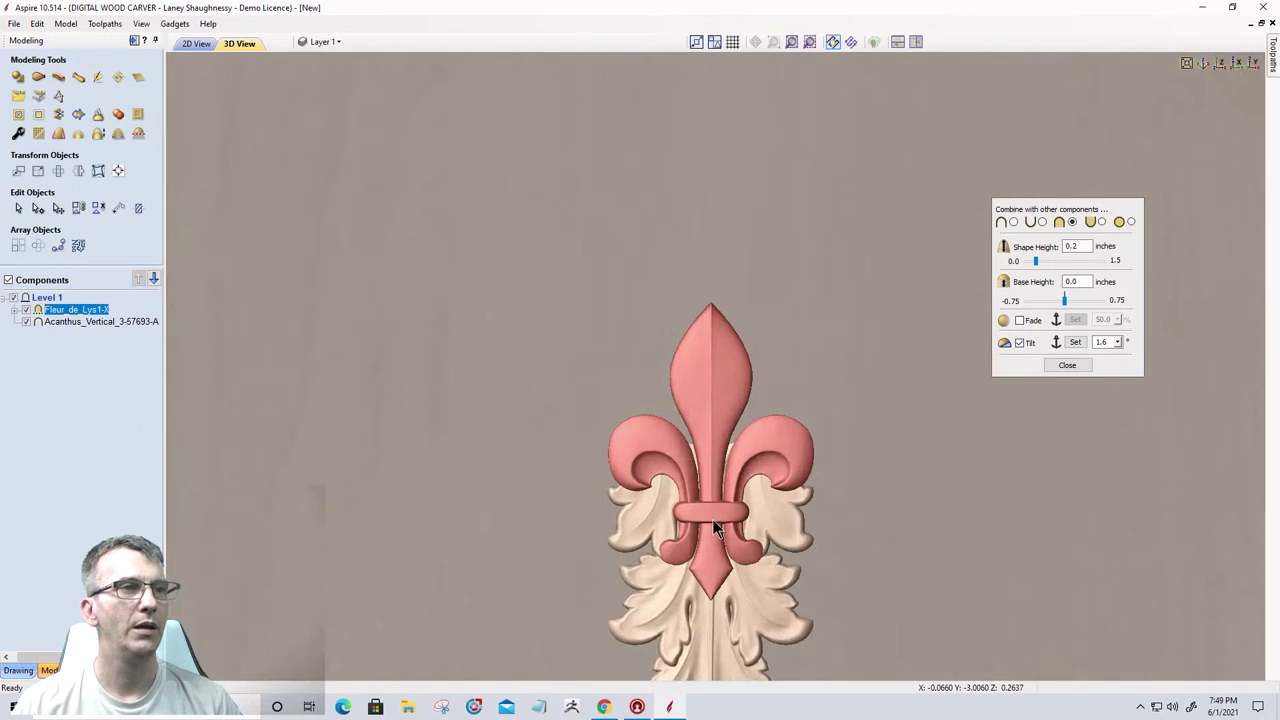
# Deselect the fleur-de-lys and inspect its tilted blend into the acanthus from straight above and at an angle.
pyautogui.scroll(5, 750, 405)
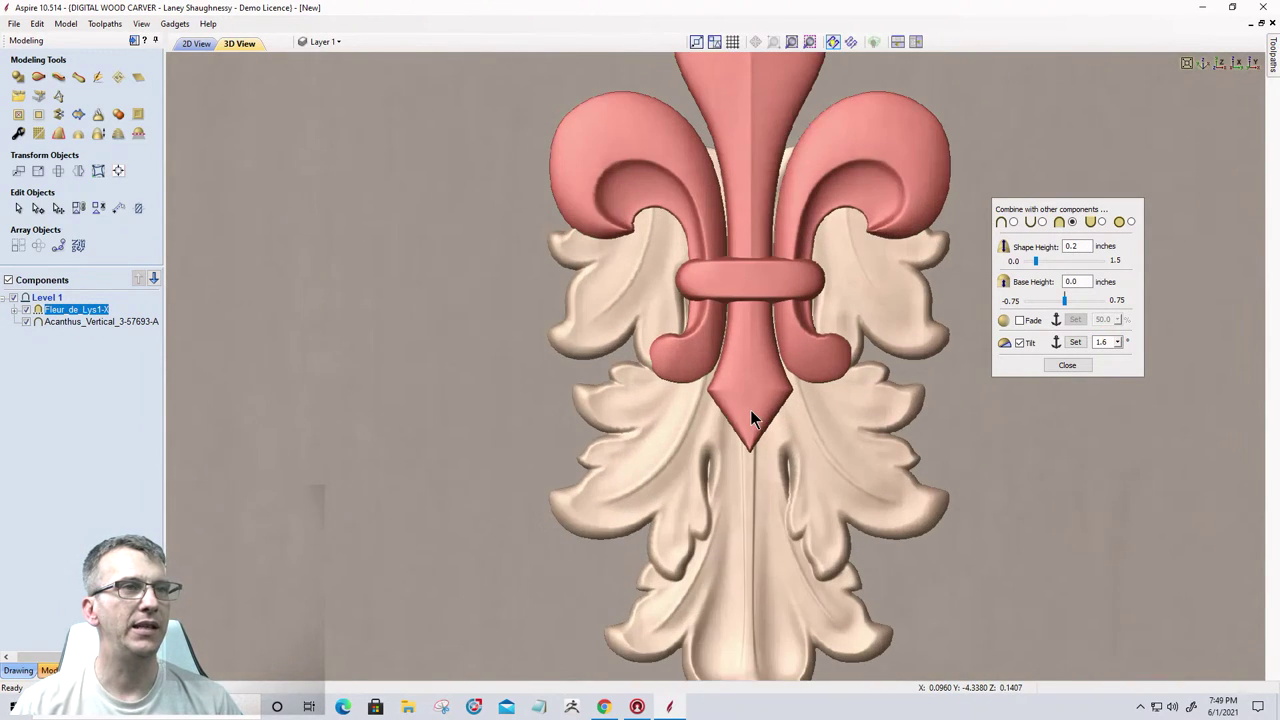
pyautogui.click(67, 401)
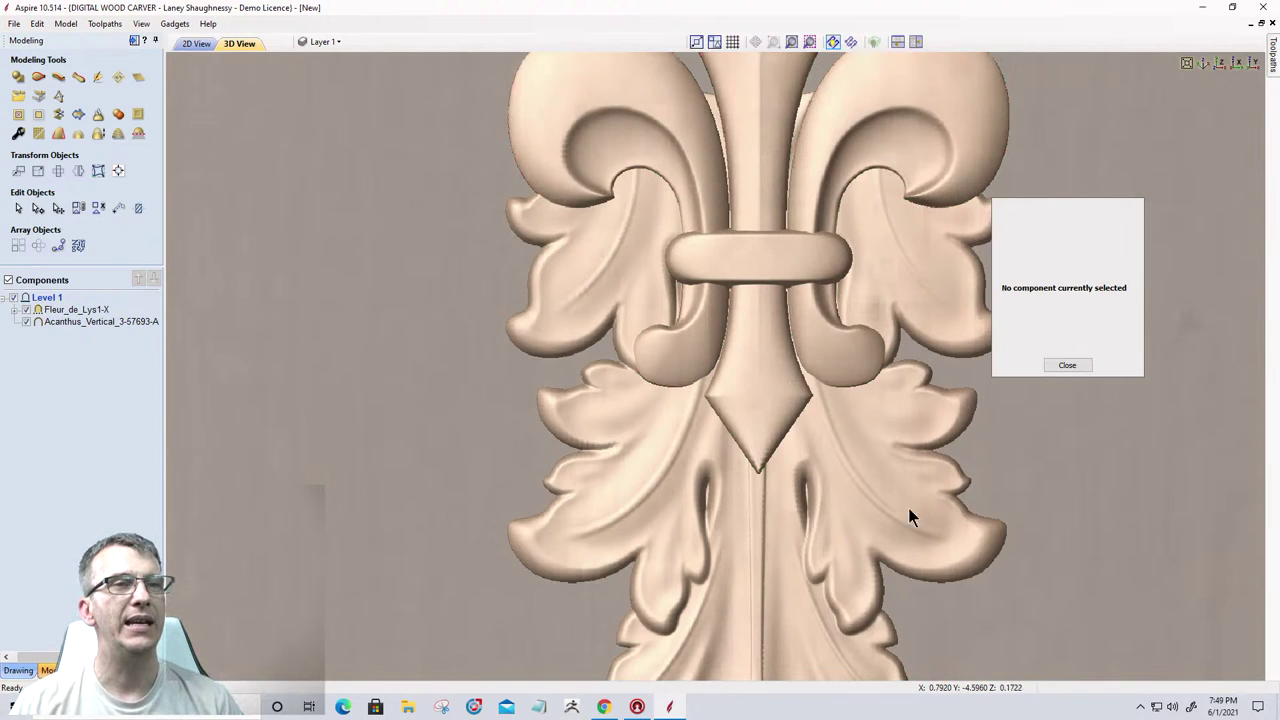
pyautogui.moveTo(1114, 581); pyautogui.dragTo(734, 489)
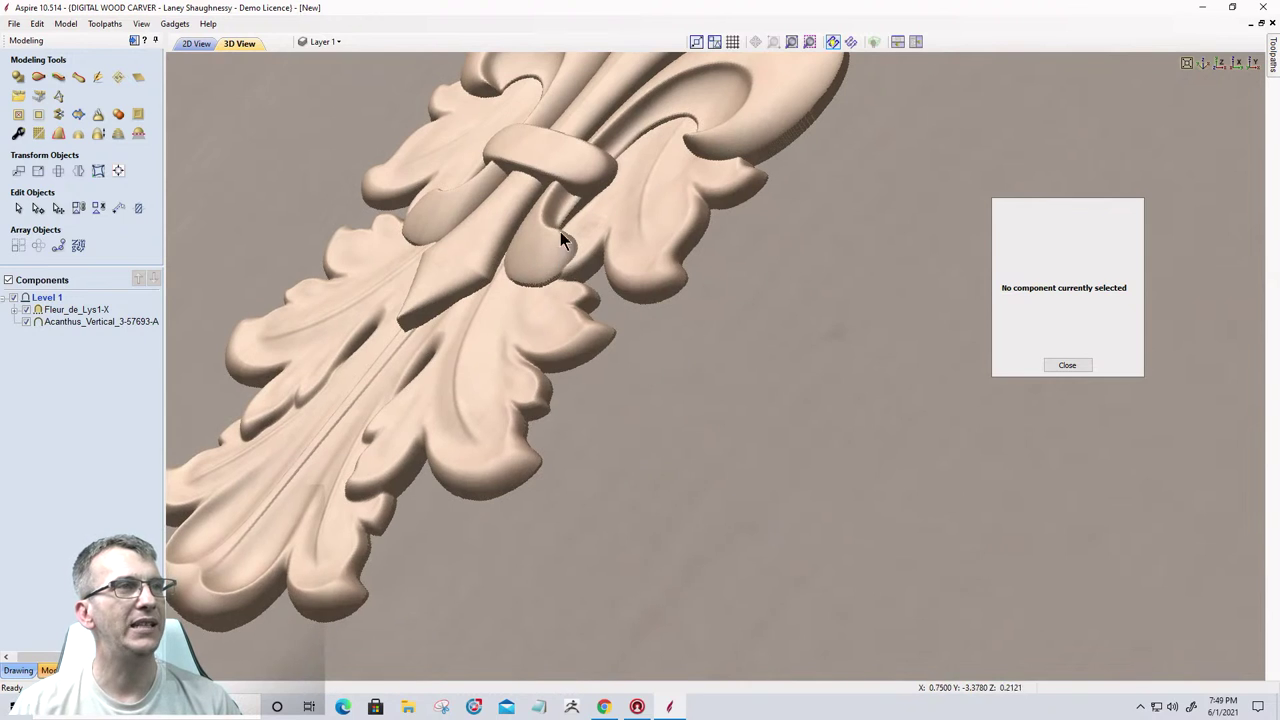
pyautogui.moveTo(758, 425); pyautogui.dragTo(1016, 489)
pyautogui.scroll(-3, 297, 383)
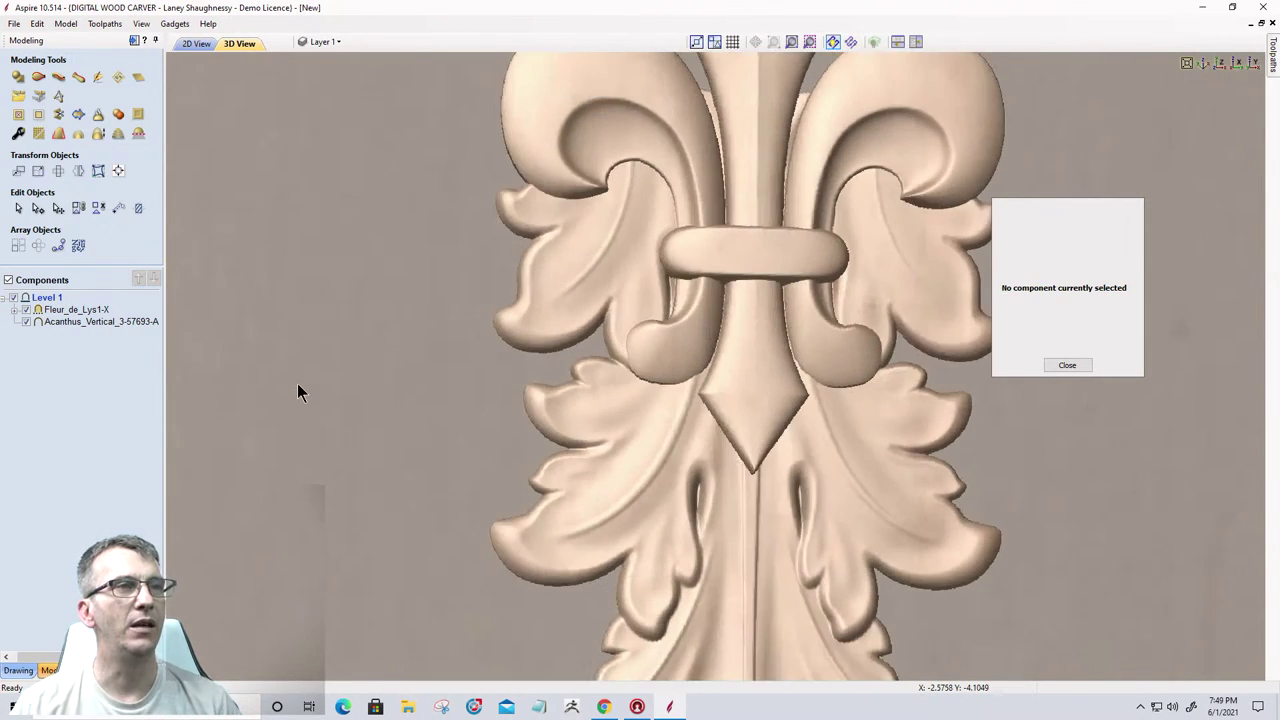
pyautogui.scroll(-1, 344, 408)
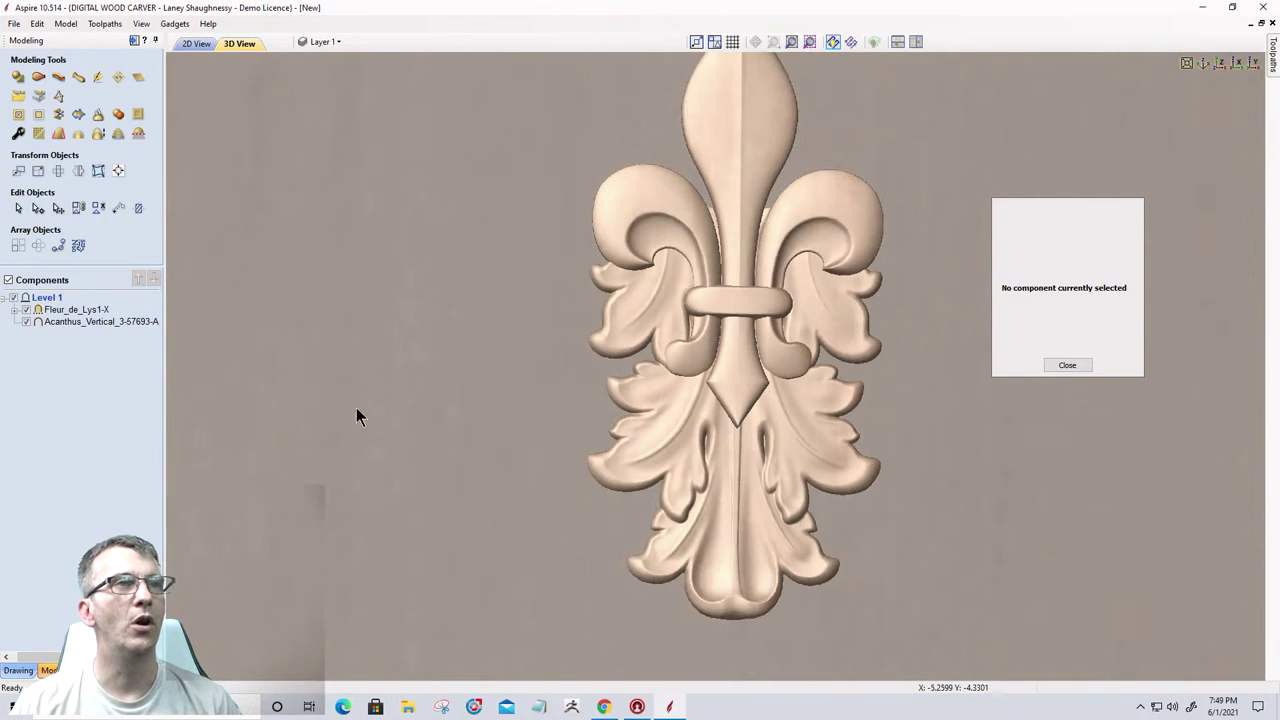
# Examine the combined model from the side and at a low angle, checking the fleur-de-lys slope over the acanthus.
pyautogui.click(1237, 64)
pyautogui.moveTo(1237, 84); pyautogui.dragTo(785, 368)
pyautogui.scroll(4, 785, 367)
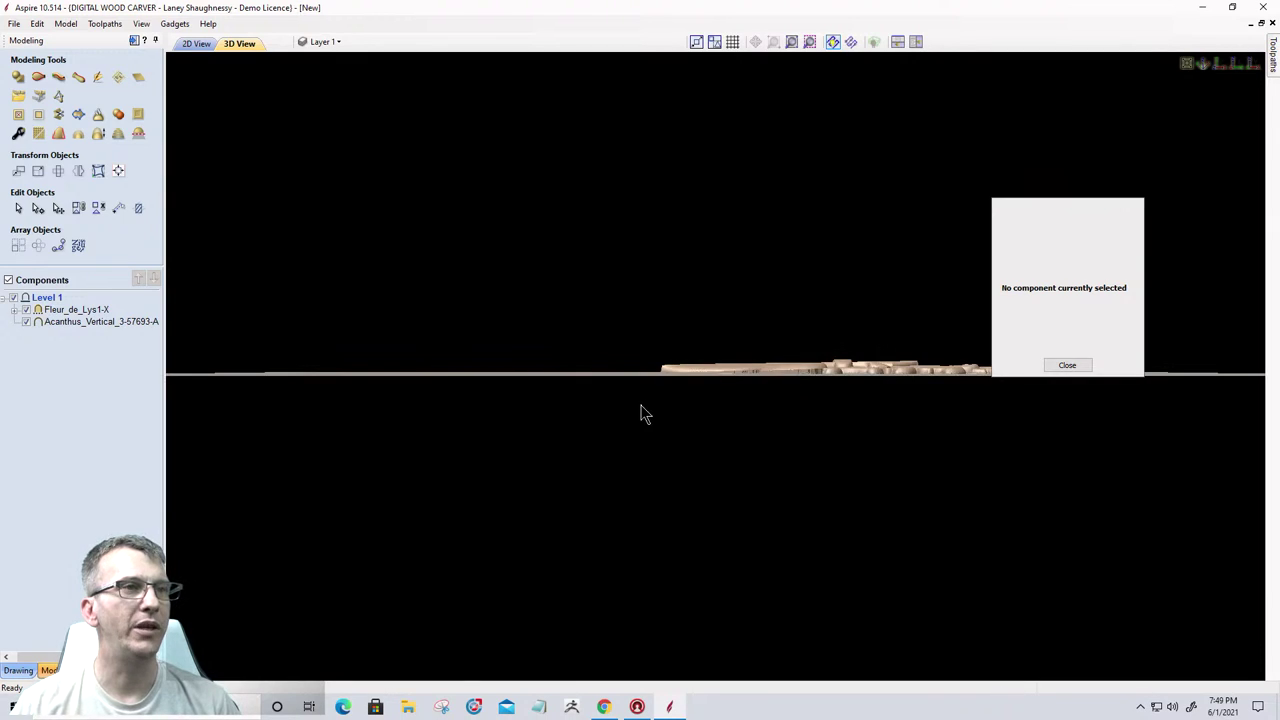
pyautogui.moveTo(643, 414); pyautogui.dragTo(602, 458)
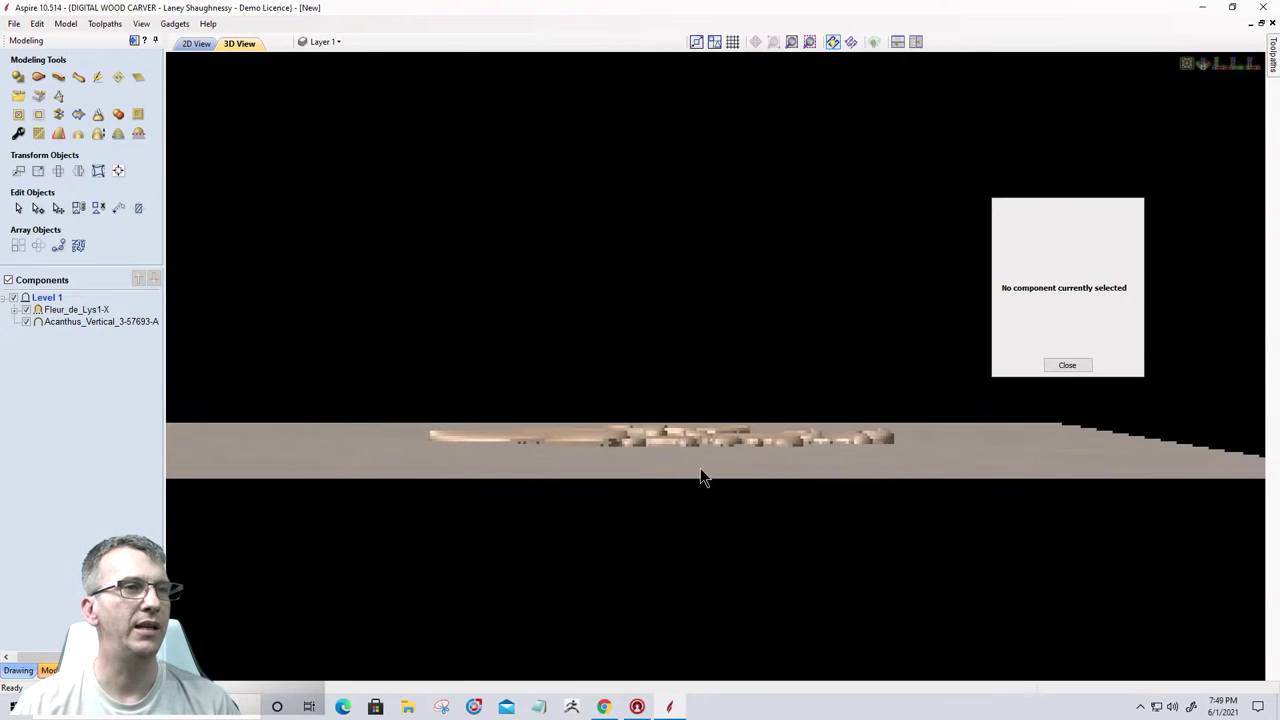
pyautogui.moveTo(705, 466); pyautogui.dragTo(700, 505)
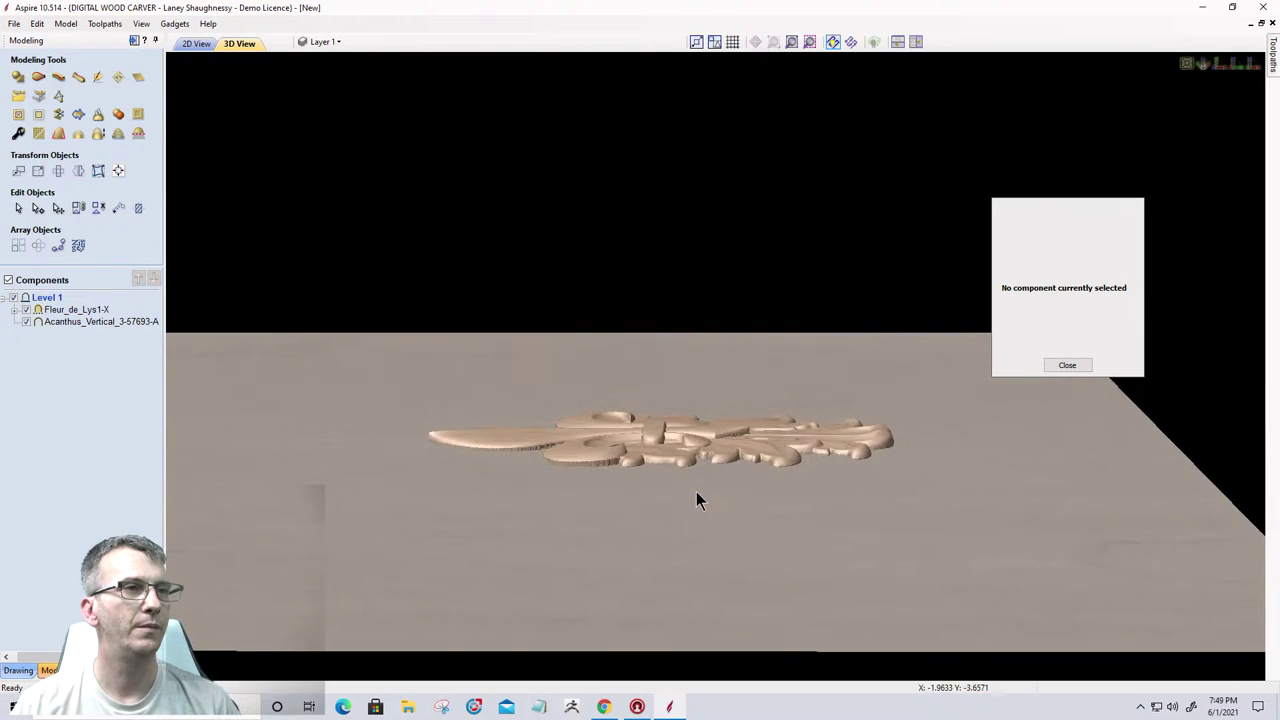
pyautogui.scroll(2, 696, 493)
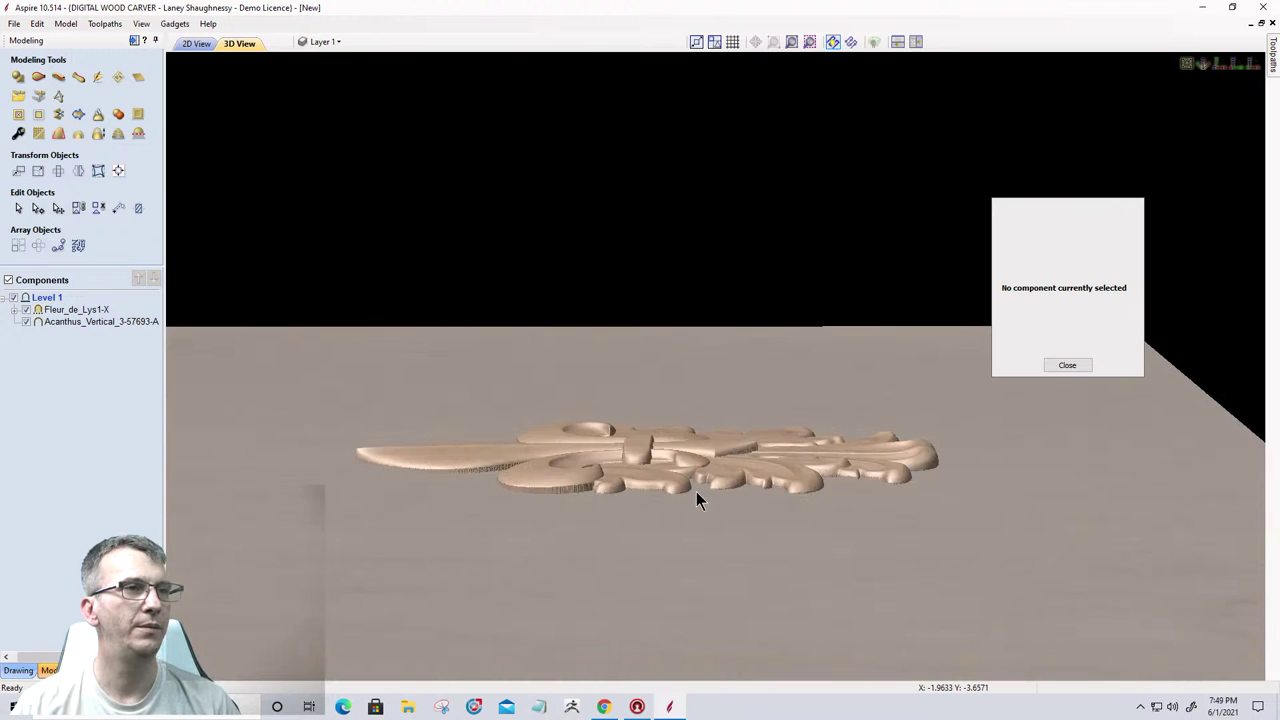
pyautogui.scroll(1, 690, 510)
pyautogui.scroll(3, 710, 440)
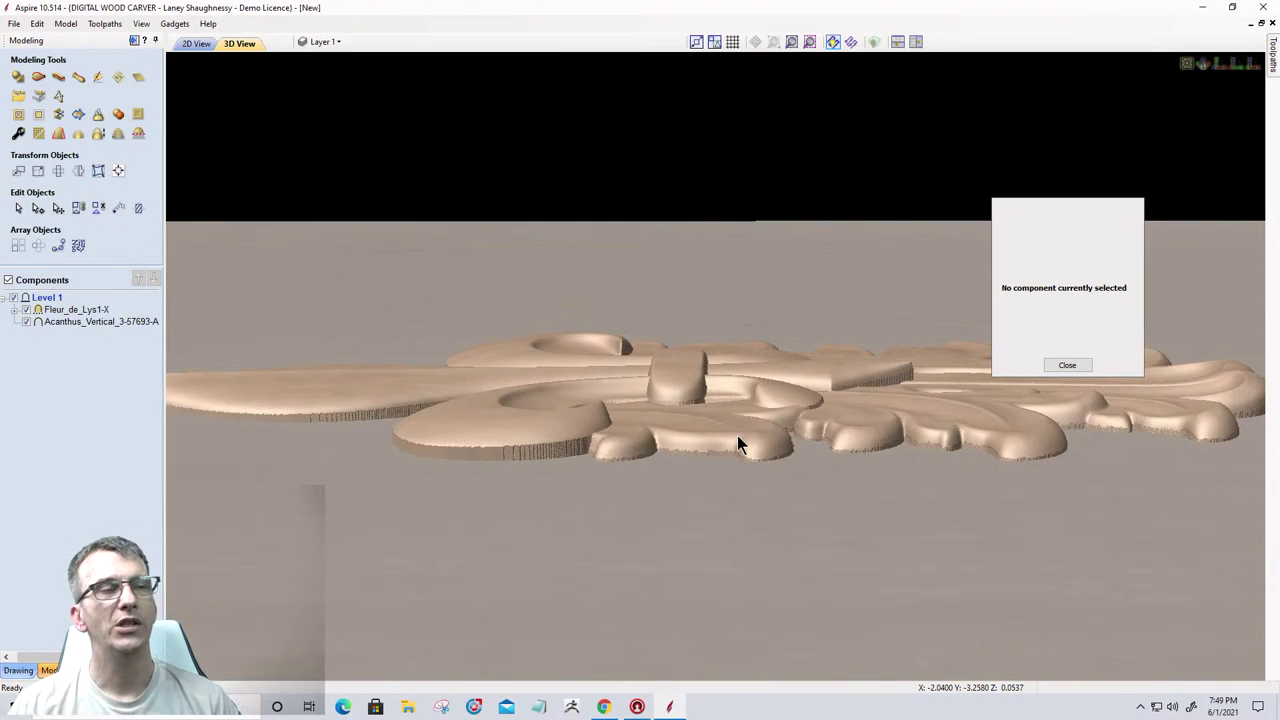
pyautogui.scroll(-1, 745, 441)
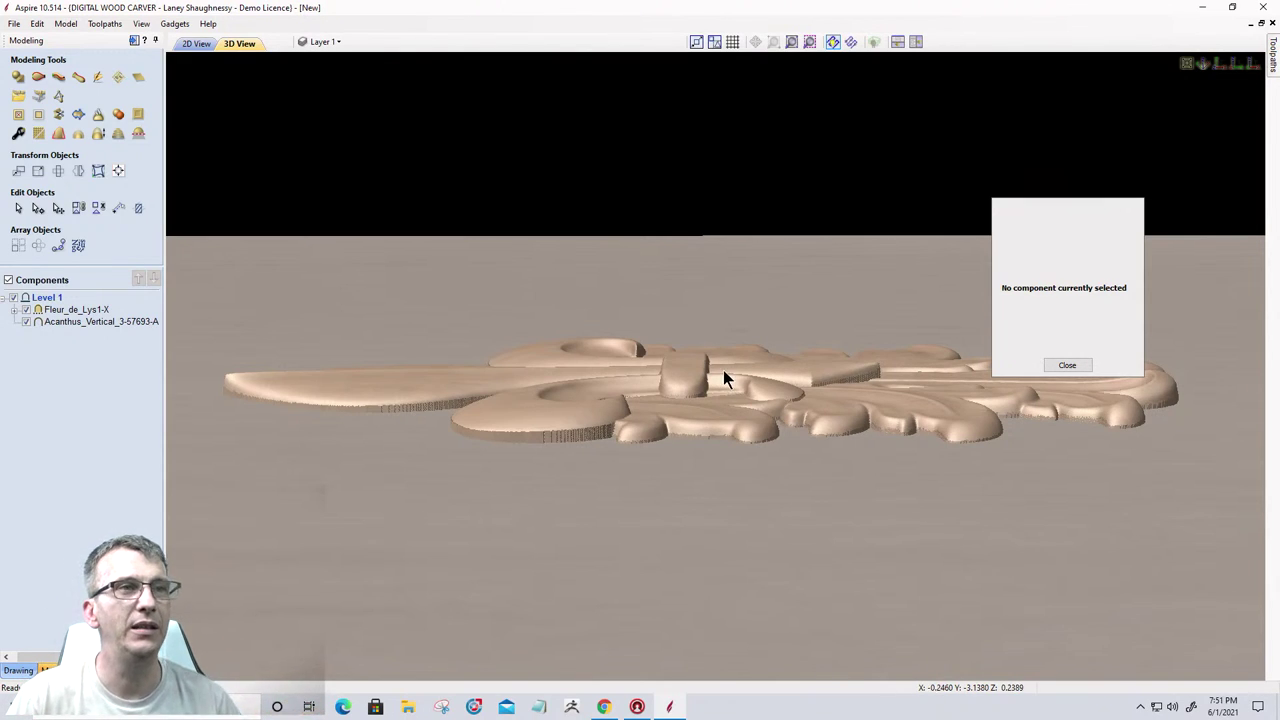
# Close the floating combine settings and open the full Component Properties for the fleur-de-lys.
pyautogui.click(1069, 367)
pyautogui.click(1069, 366)
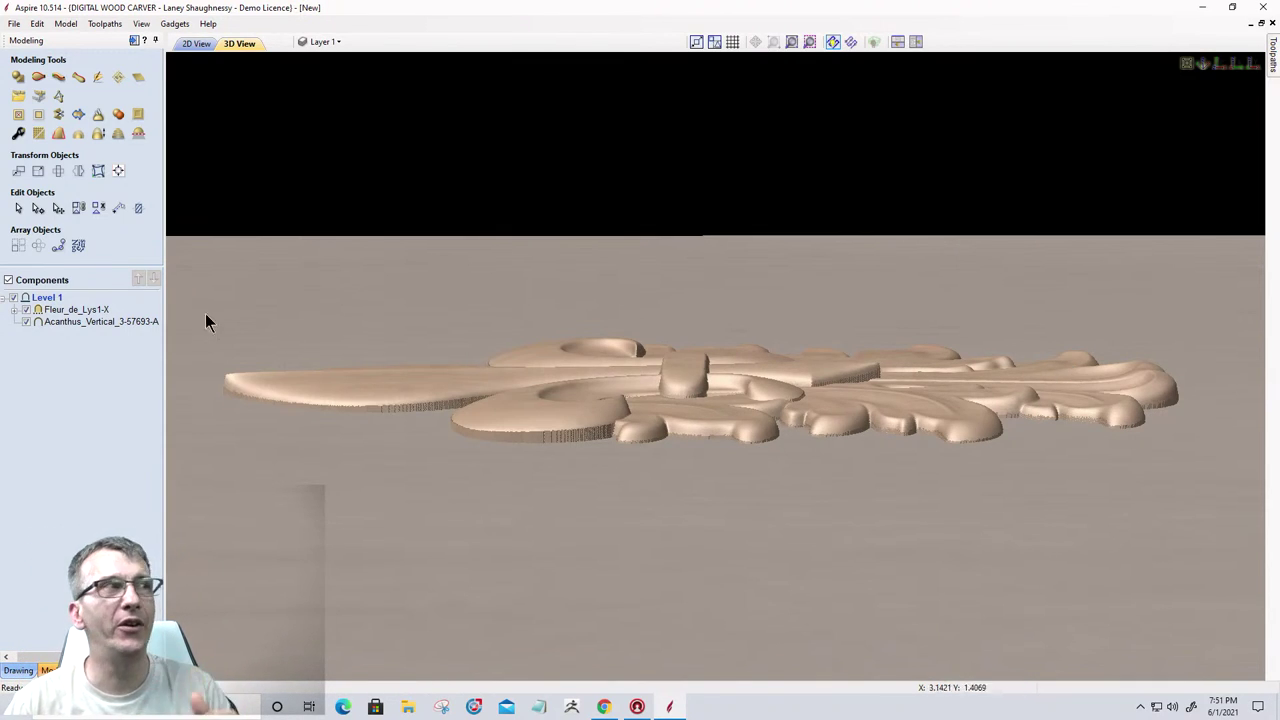
pyautogui.click(18, 133)
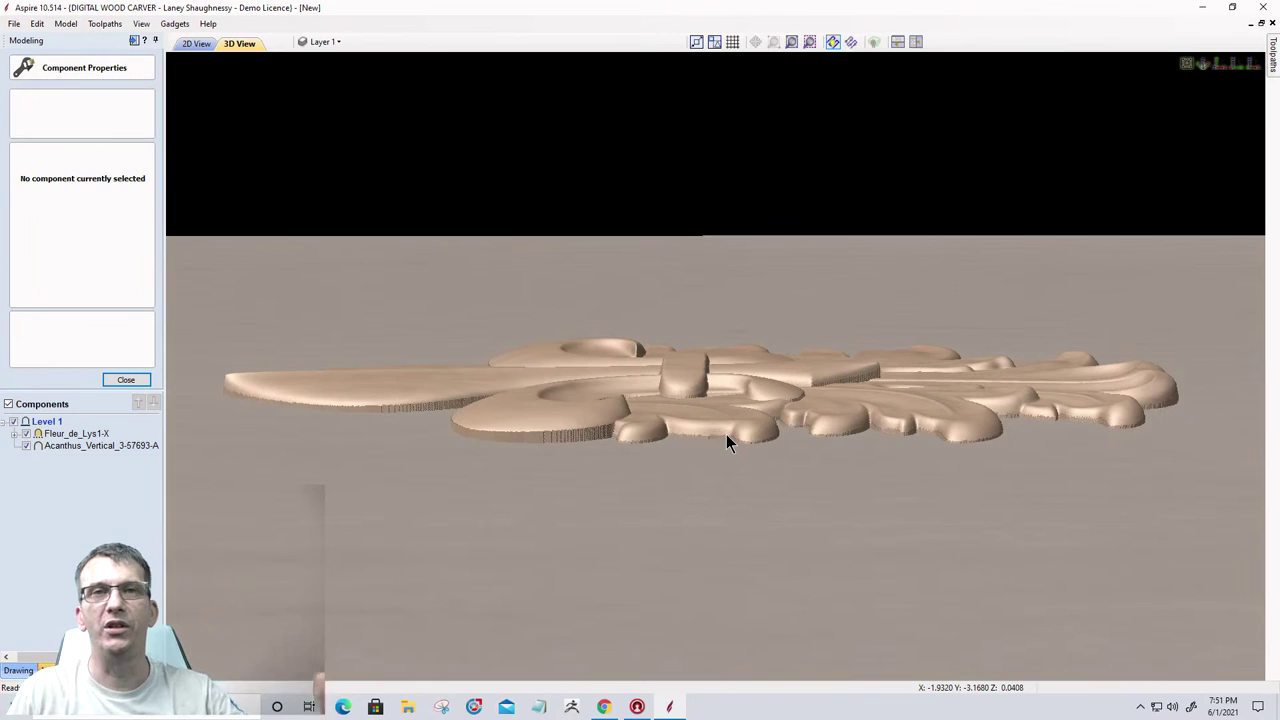
pyautogui.click(143, 376)
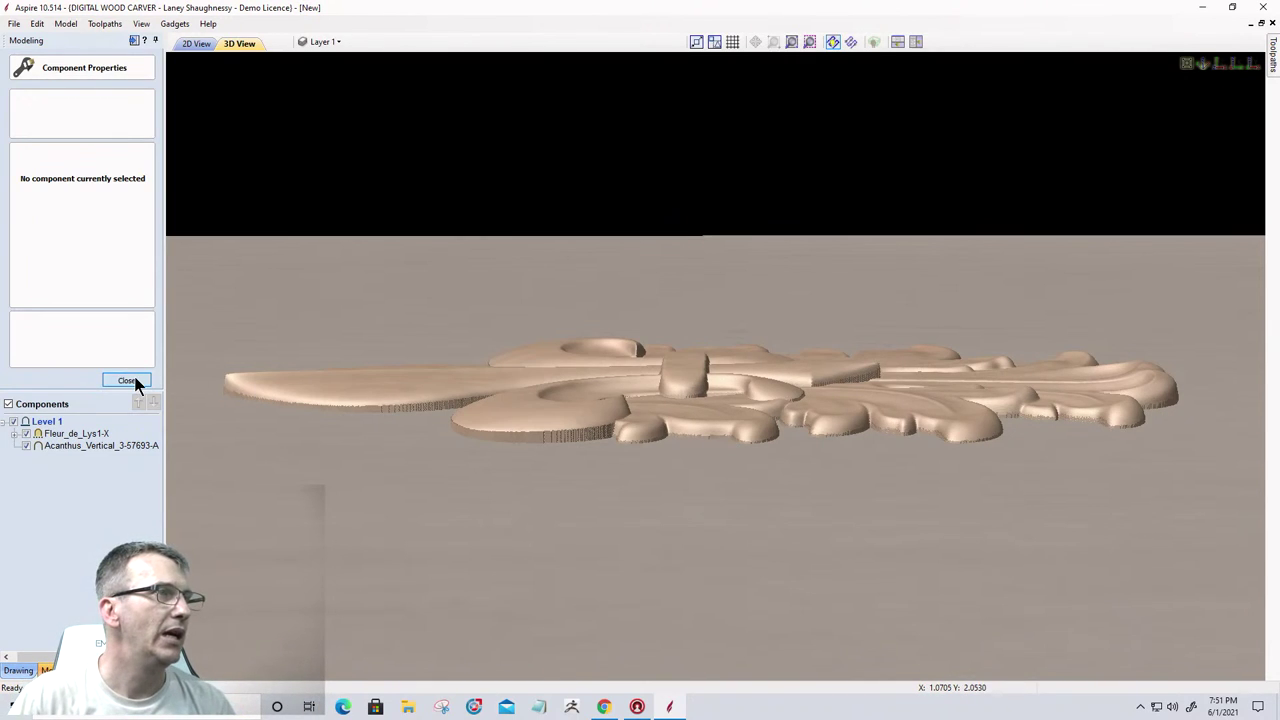
pyautogui.click(16, 134)
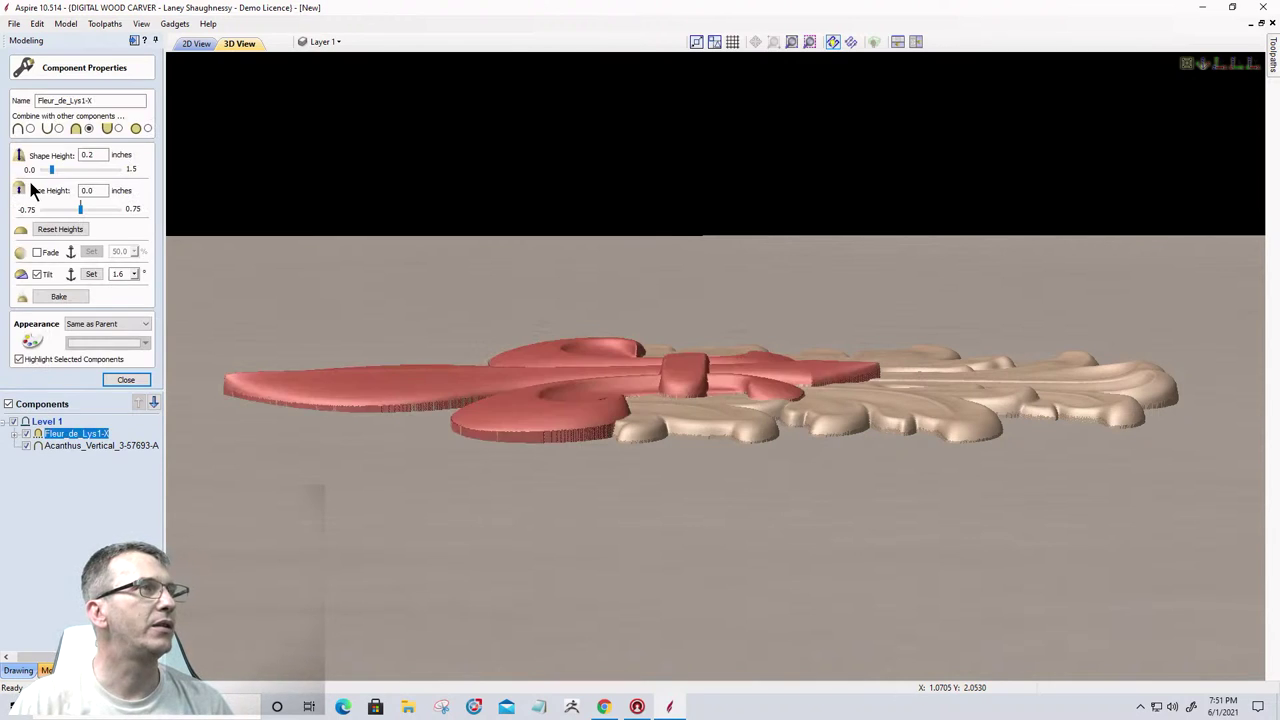
# Set the fleur-de-lys combine mode to Low and examine the overlap with the acanthus from straight above and at an angle.
pyautogui.click(118, 128)
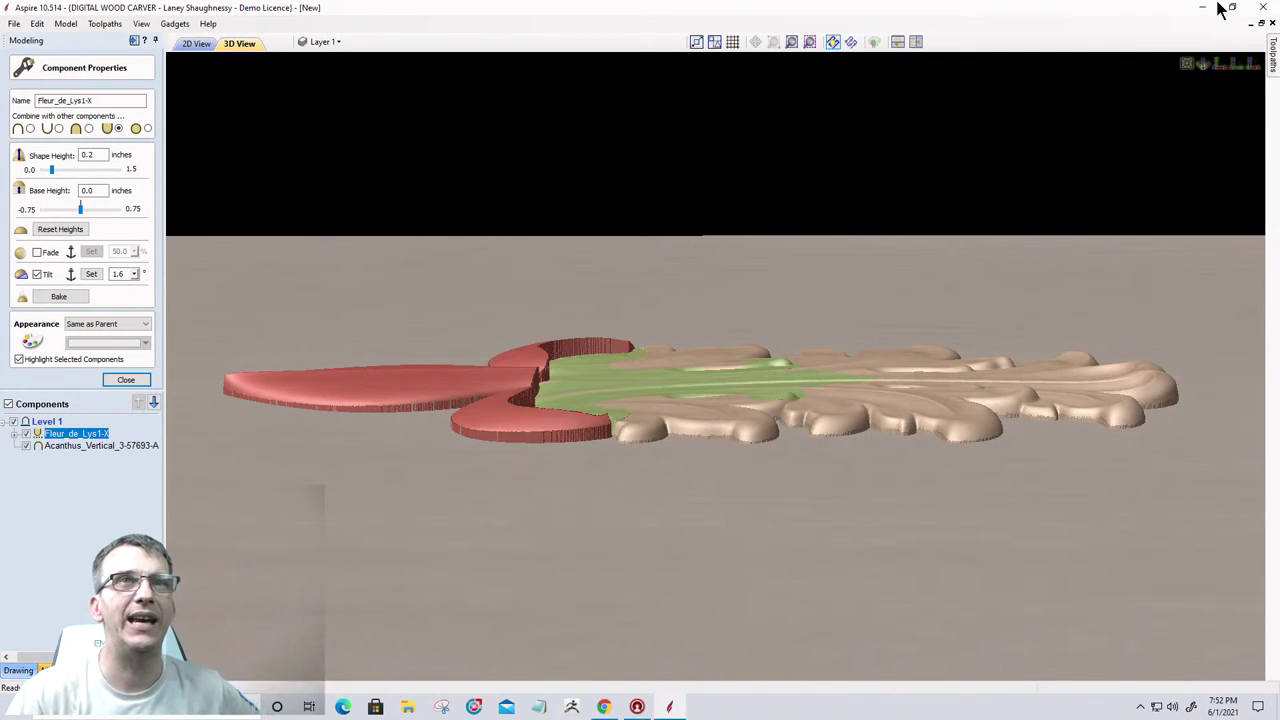
pyautogui.click(1216, 65)
pyautogui.click(1237, 62)
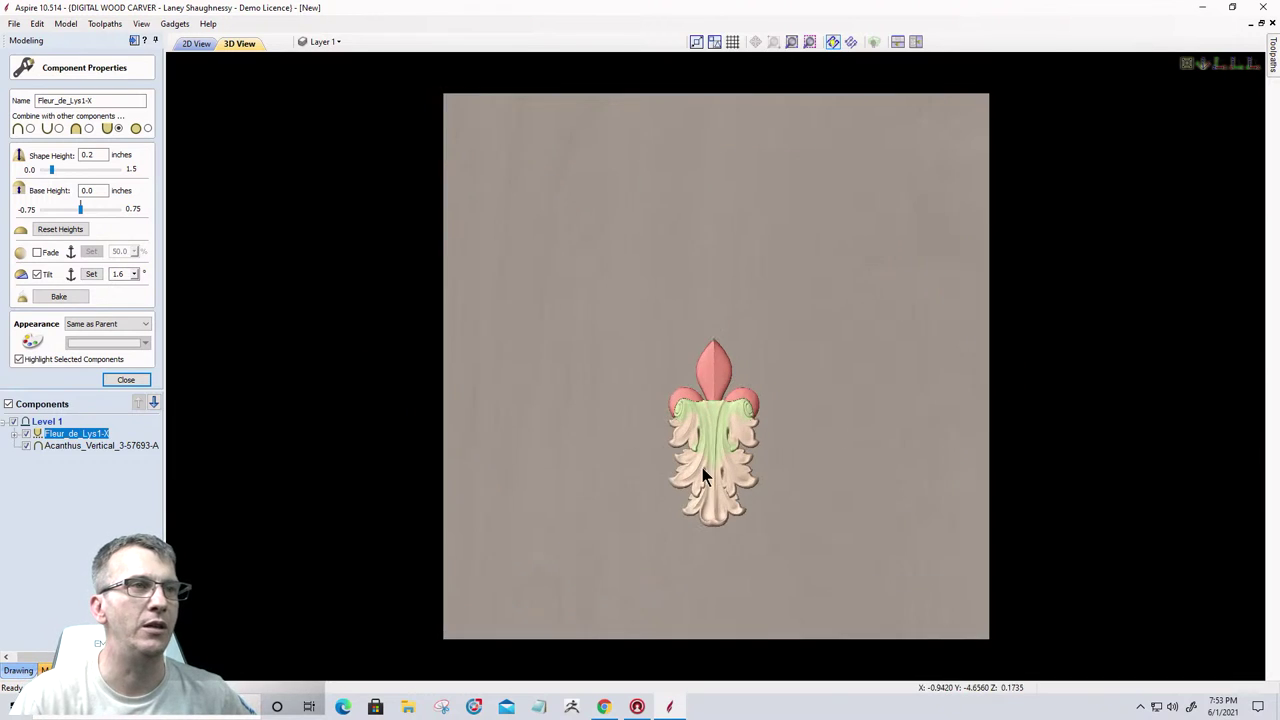
pyautogui.scroll(5, 701, 447)
pyautogui.scroll(5, 700, 274)
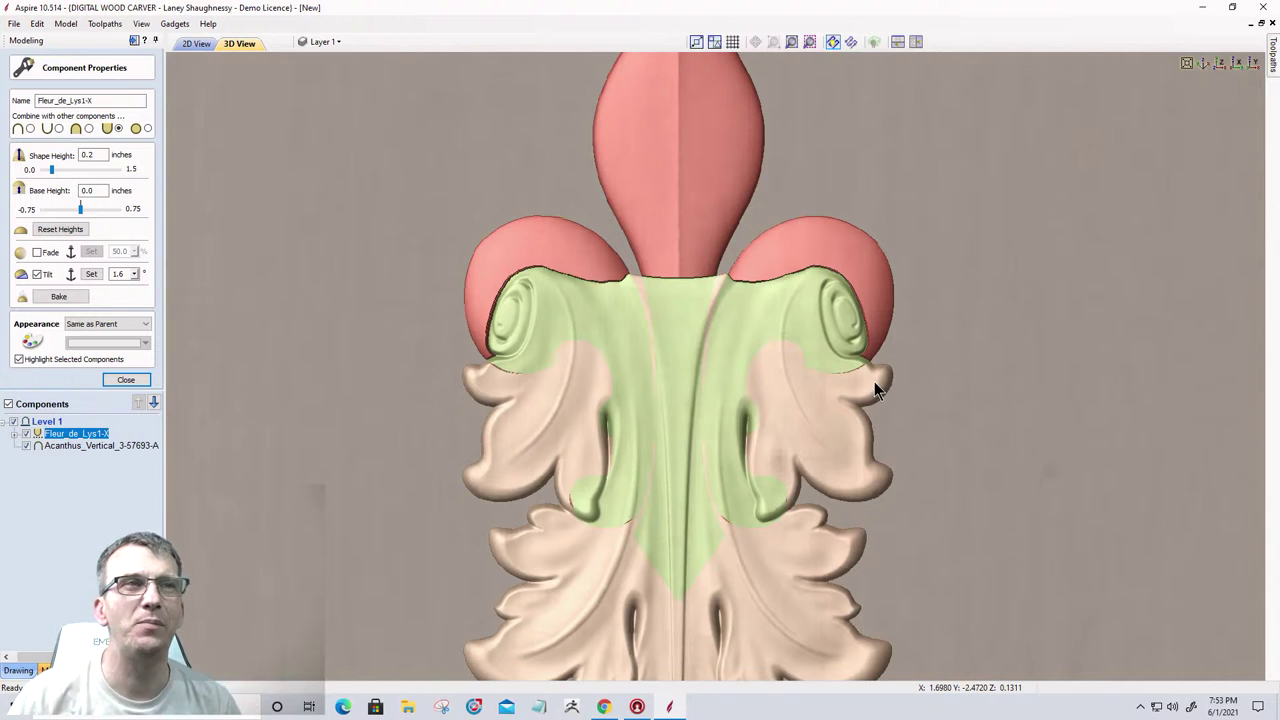
pyautogui.moveTo(883, 514); pyautogui.dragTo(700, 250)
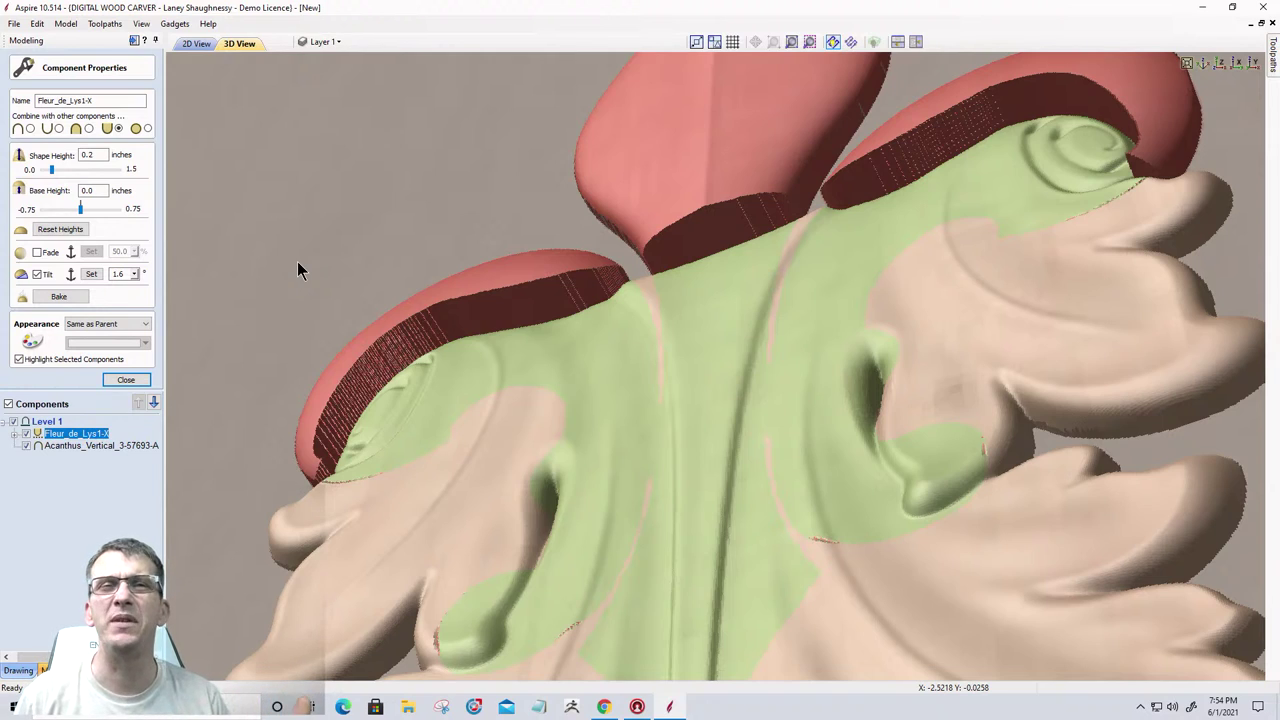
pyautogui.click(1216, 65)
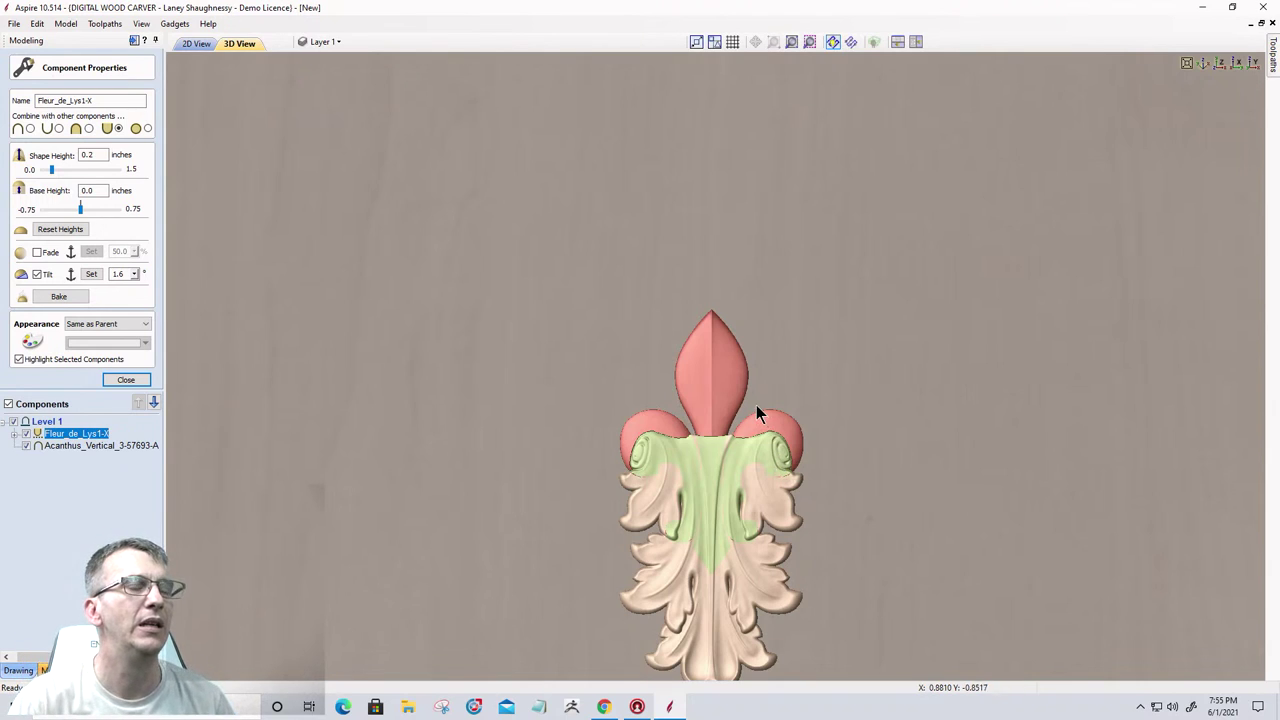
pyautogui.scroll(3, 745, 454)
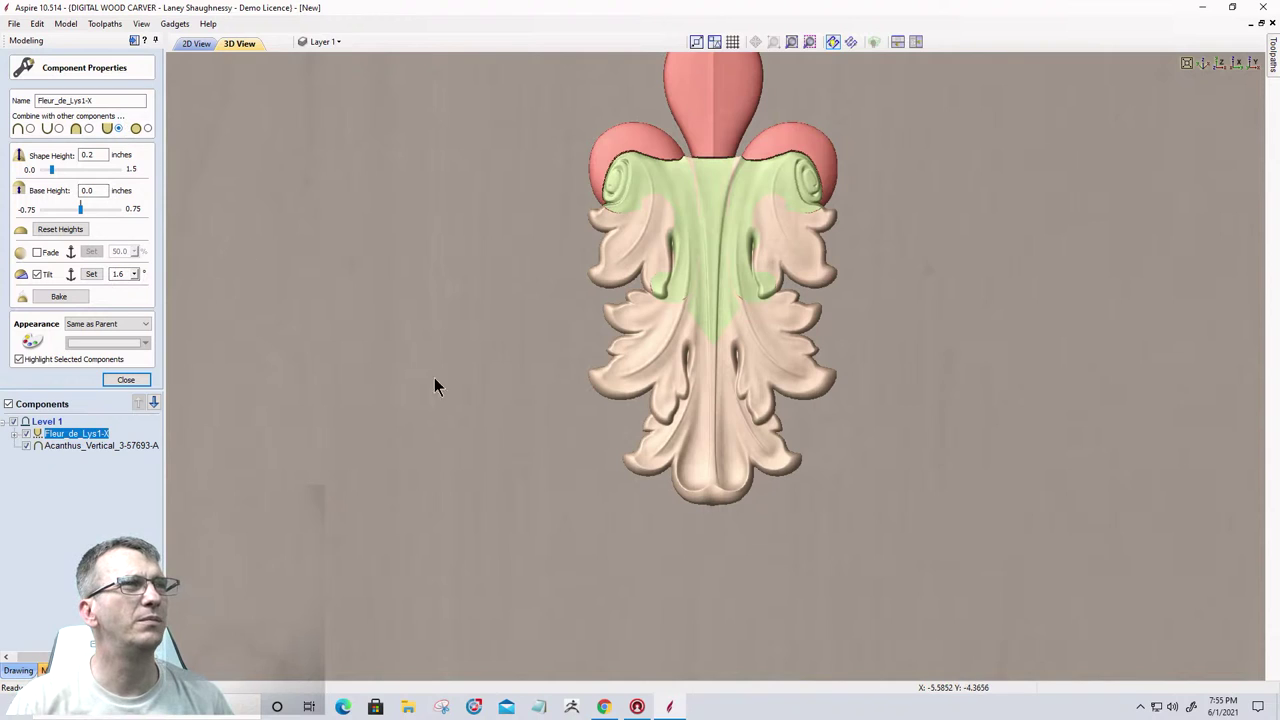
pyautogui.moveTo(634, 443); pyautogui.dragTo(842, 392)
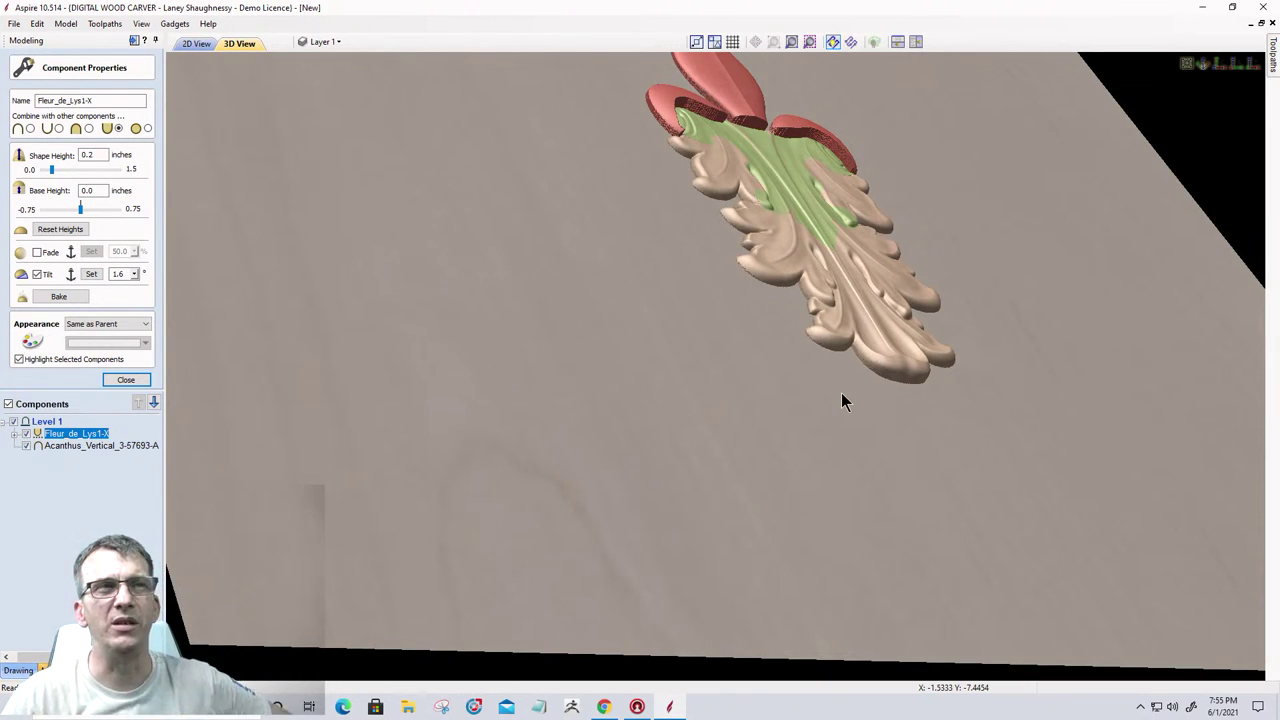
# Switch the fleur-de-lys back to Merge, change its combine mode to Multiply, and view the overlap close up at an angle.
pyautogui.click(89, 129)
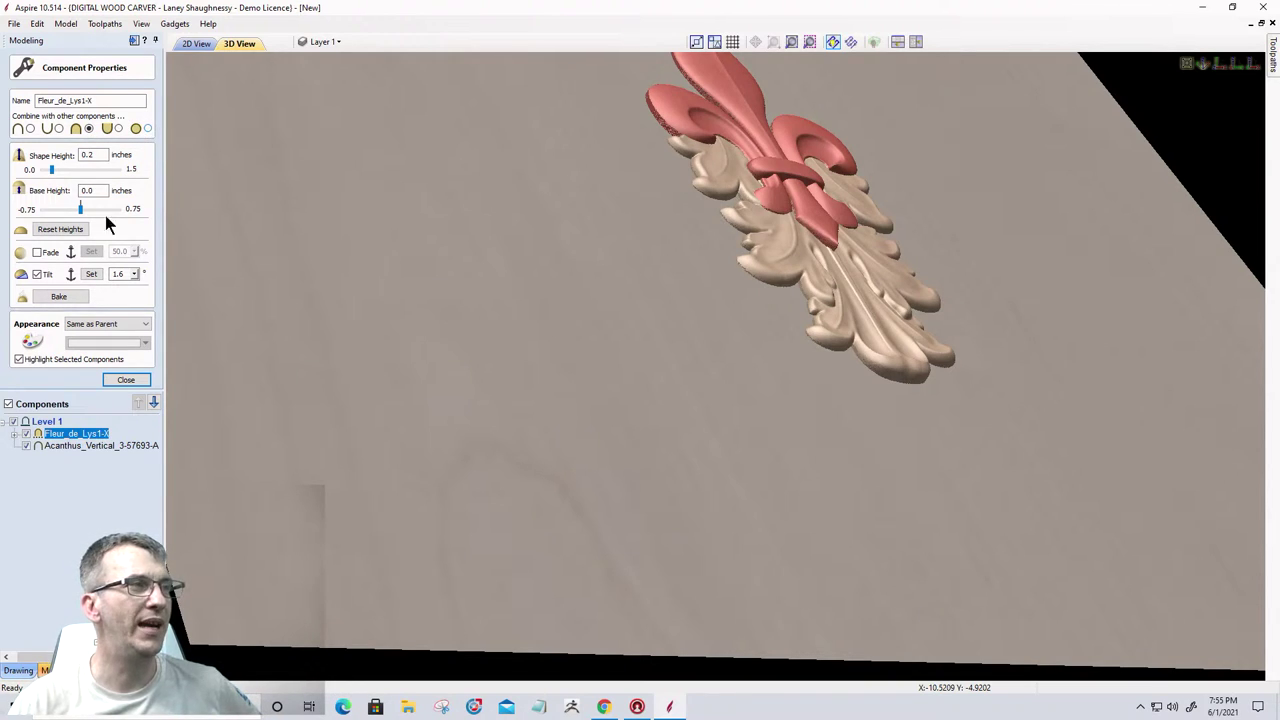
pyautogui.moveTo(58, 440)
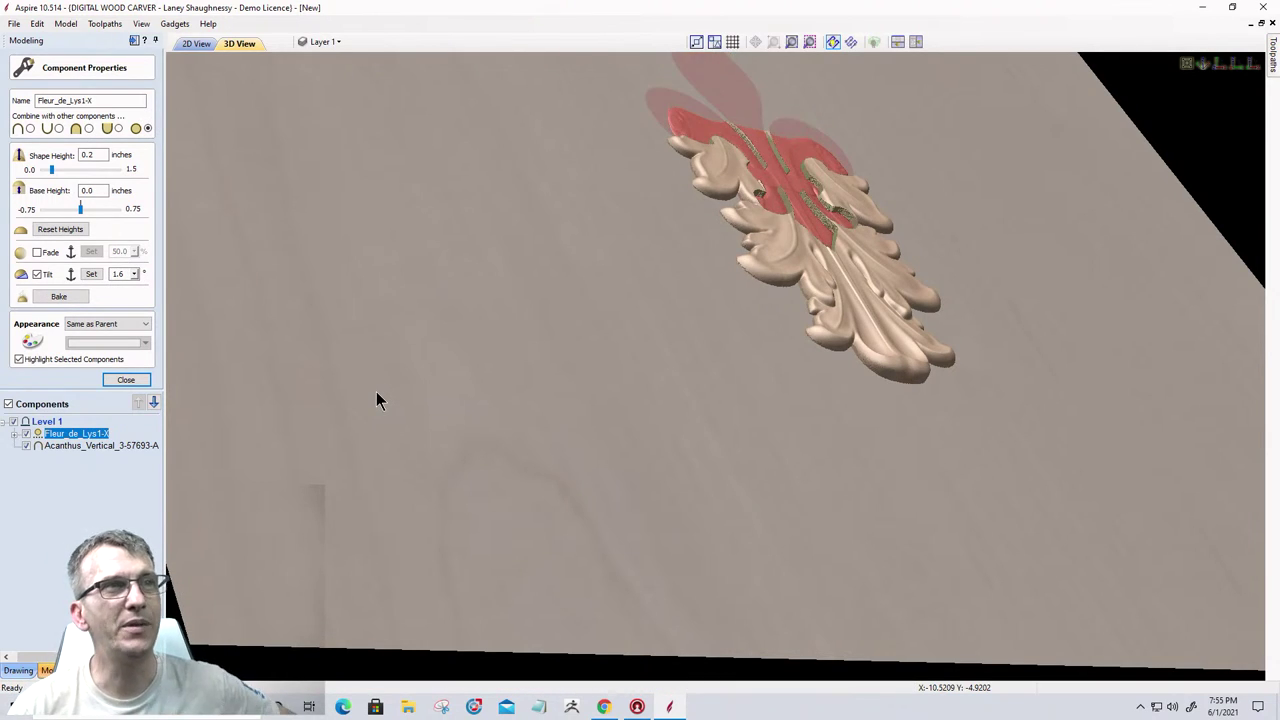
pyautogui.moveTo(716, 345); pyautogui.dragTo(663, 529)
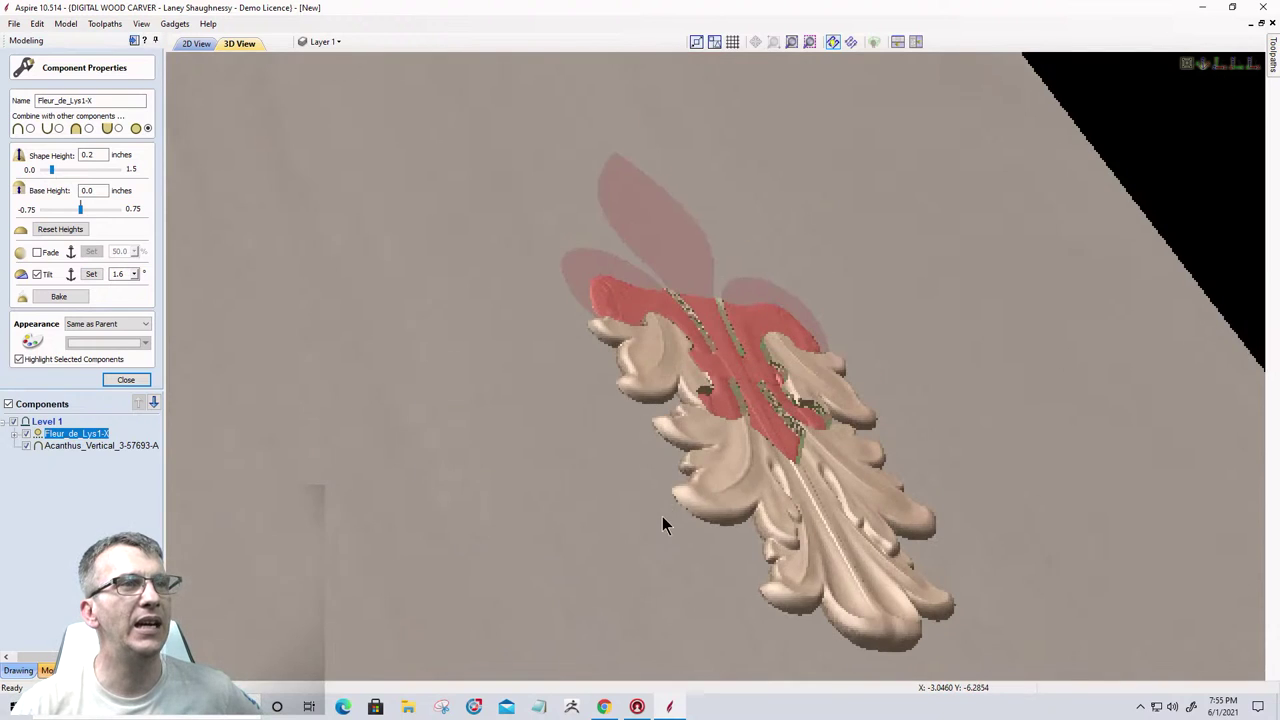
pyautogui.scroll(3, 708, 428)
pyautogui.moveTo(708, 424); pyautogui.dragTo(703, 457)
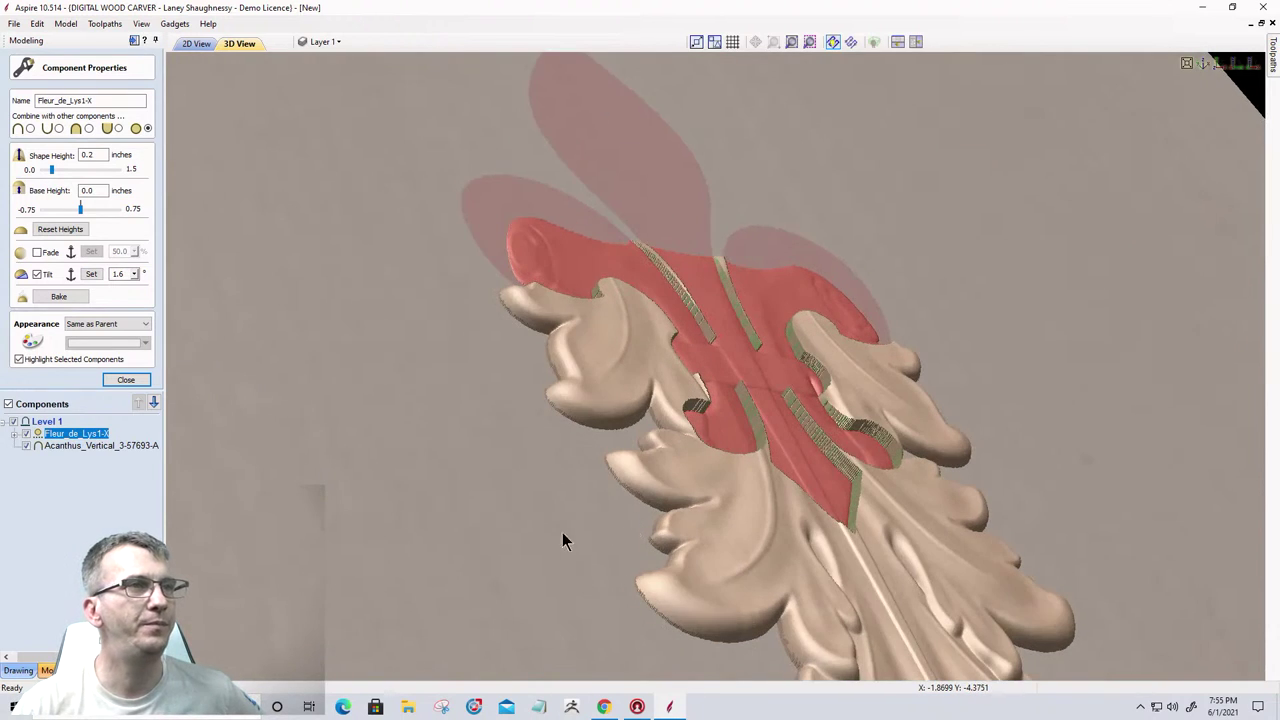
pyautogui.moveTo(562, 532); pyautogui.dragTo(463, 509)
# Inspect the multiplied fleur-de-lys and acanthus overlap from straight above and from an oblique angle.
pyautogui.click(1218, 63)
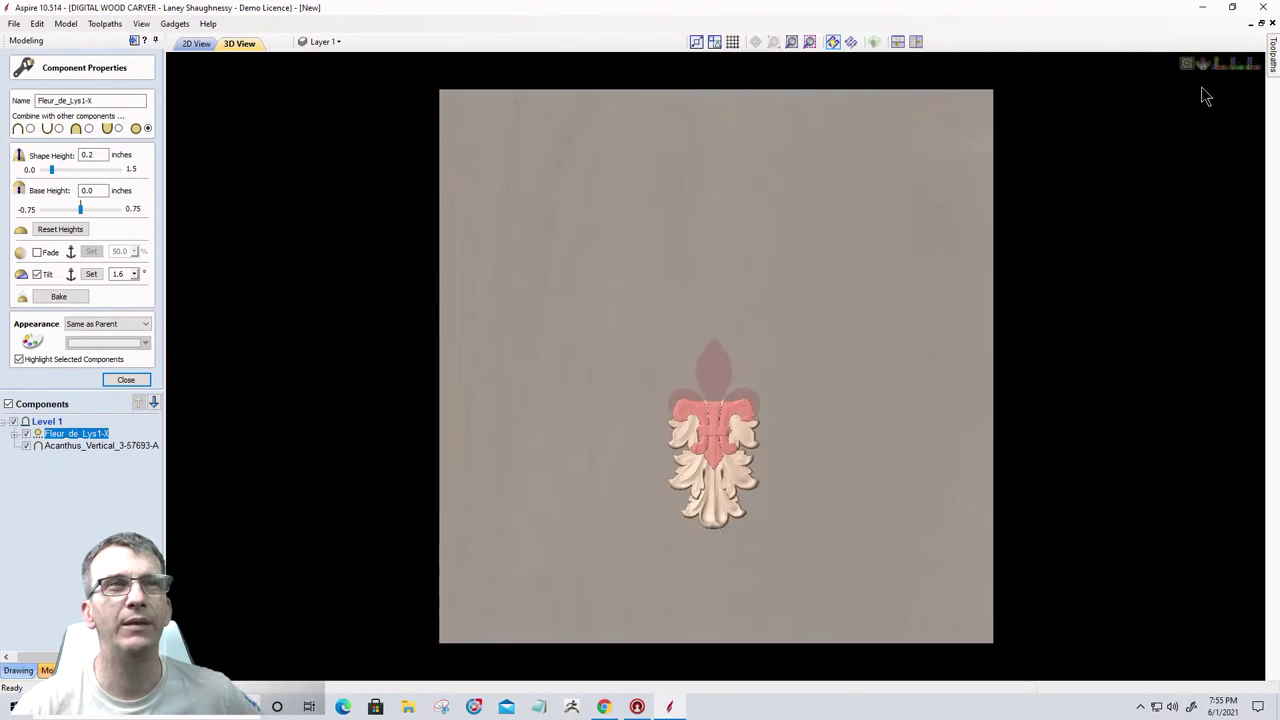
pyautogui.scroll(2, 725, 515)
pyautogui.scroll(4, 725, 515)
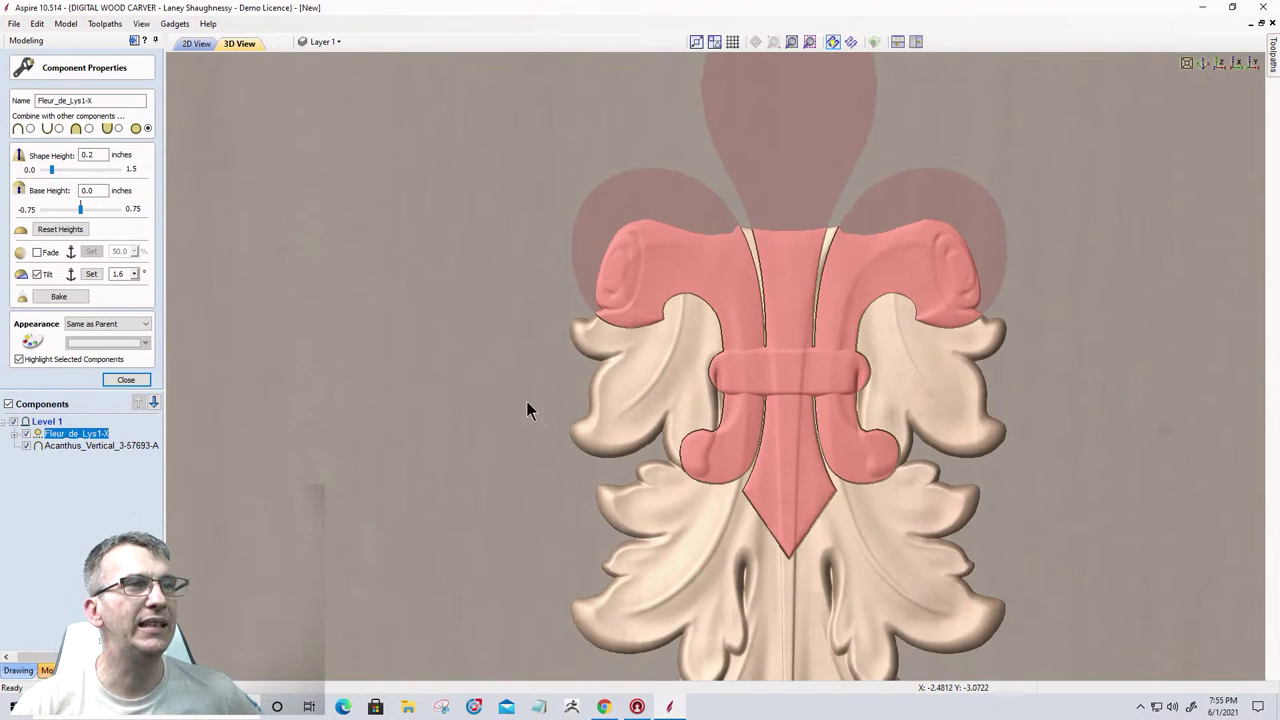
pyautogui.scroll(2, 513, 398)
pyautogui.scroll(-5, 420, 428)
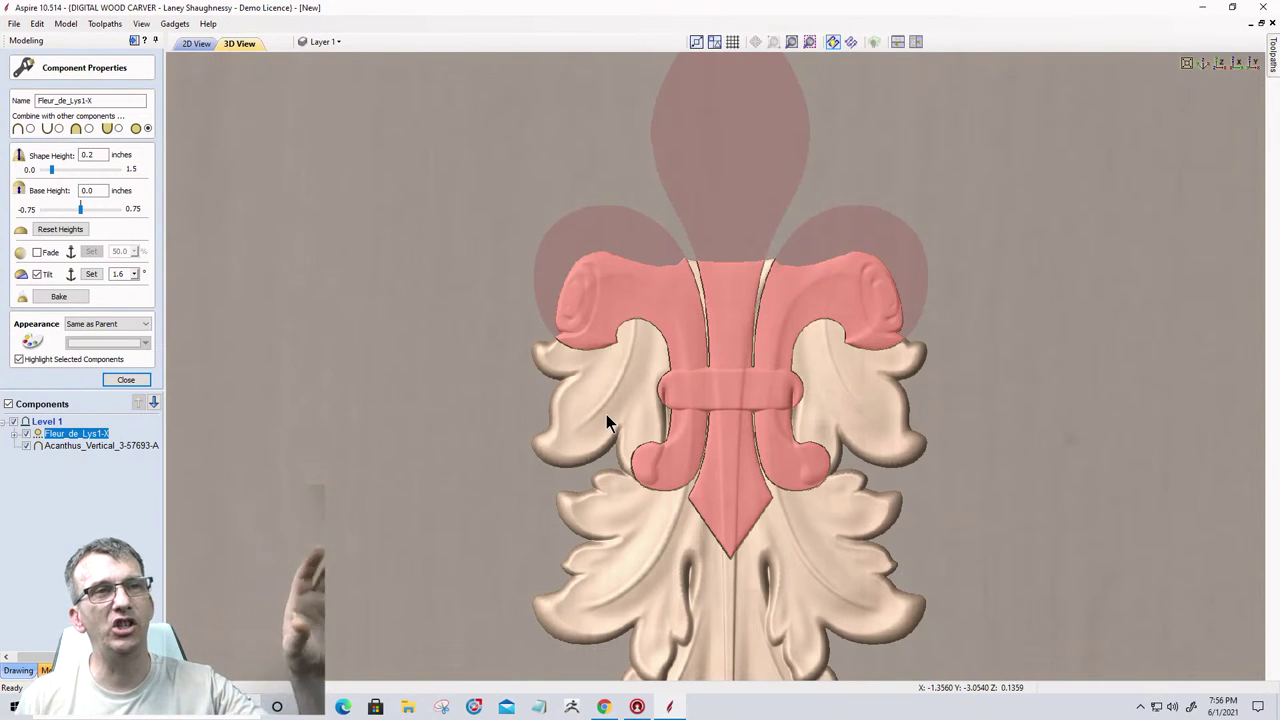
pyautogui.moveTo(629, 538); pyautogui.dragTo(335, 442)
pyautogui.moveTo(587, 505); pyautogui.dragTo(835, 550)
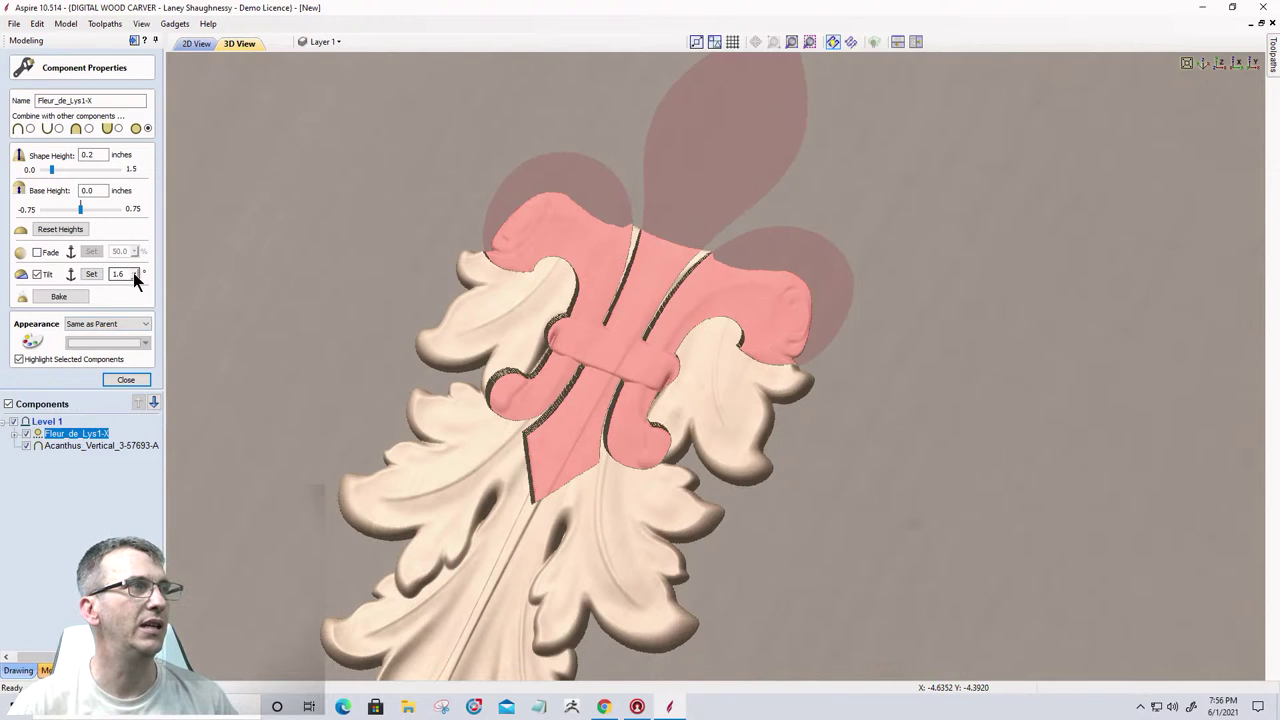
# Disable Tilt on the fleur-de-lys and examine the multiplied overlap close up and from steep angles.
pyautogui.click(37, 274)
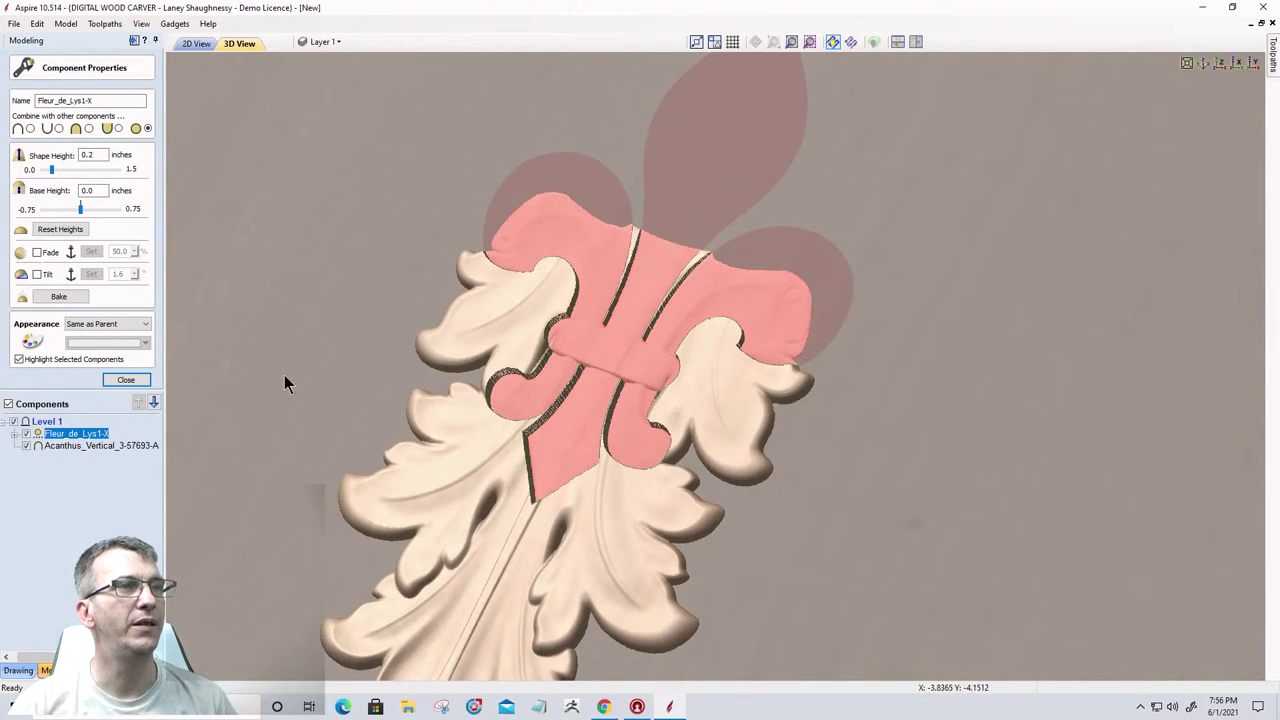
pyautogui.press('1')
pyautogui.moveTo(443, 516); pyautogui.dragTo(787, 466)
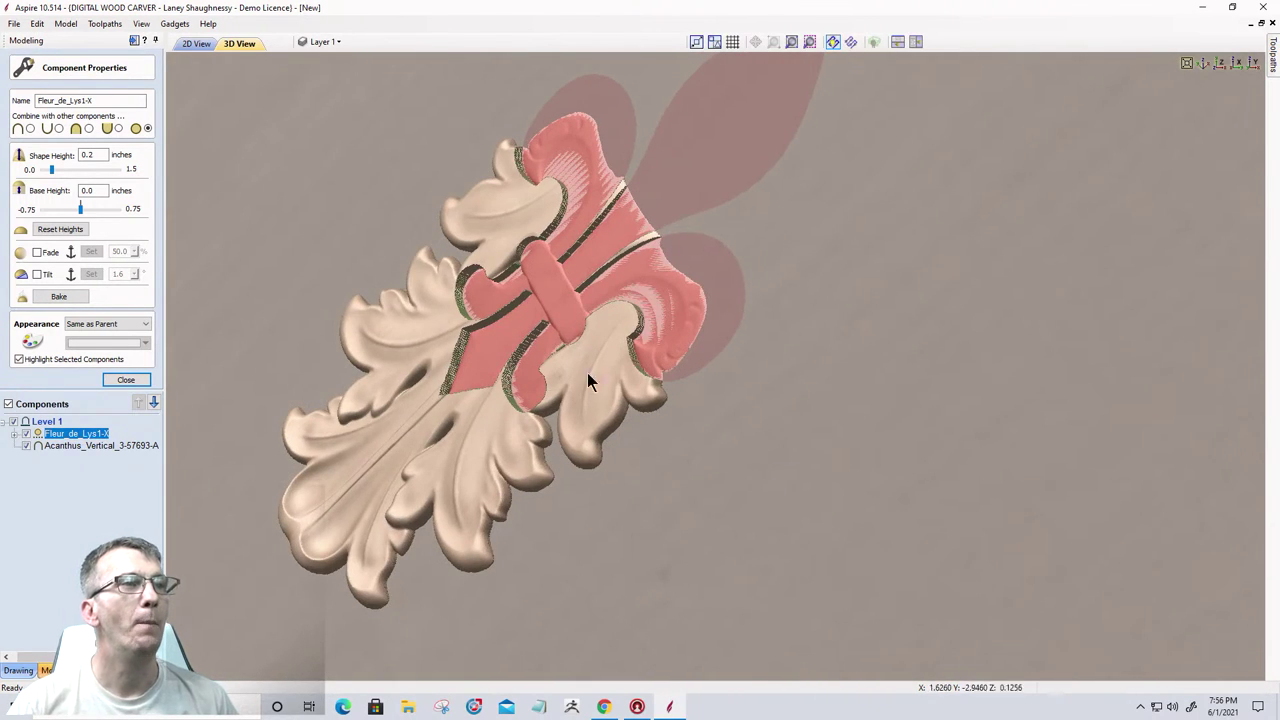
pyautogui.scroll(3, 530, 249)
pyautogui.moveTo(530, 249); pyautogui.dragTo(594, 363)
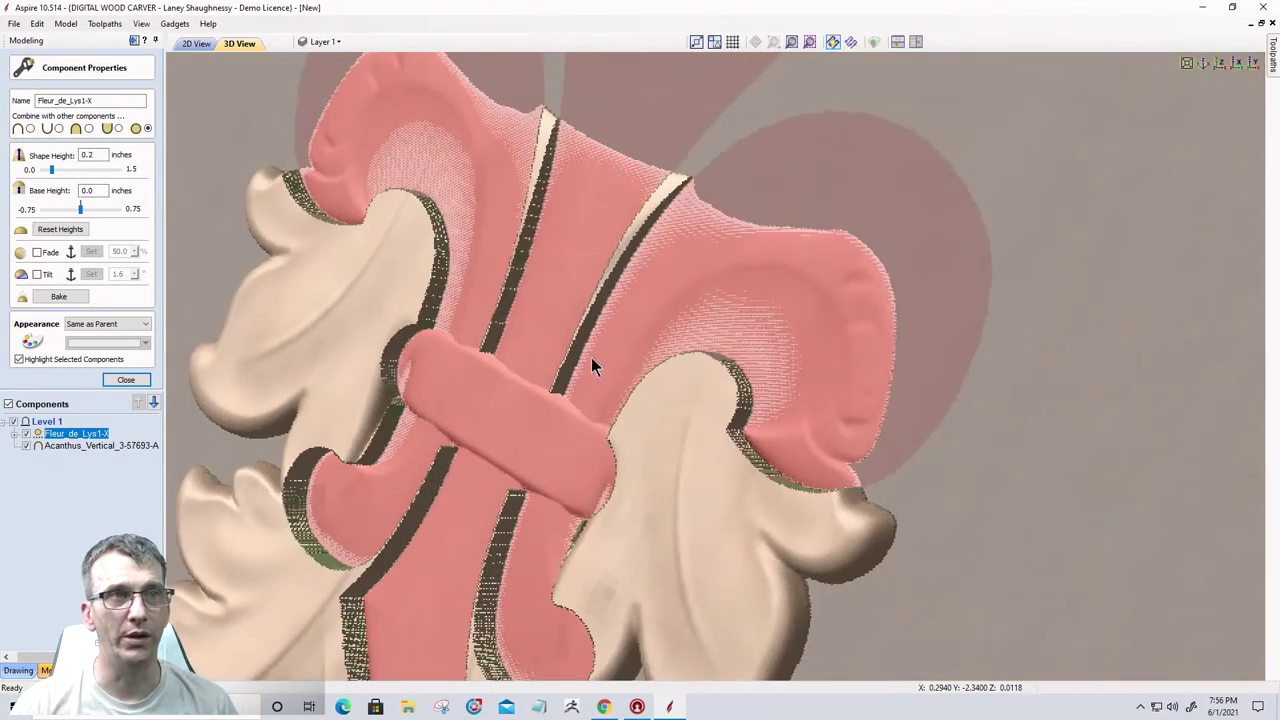
pyautogui.scroll(2, 1178, 490)
pyautogui.scroll(-5, 1180, 485)
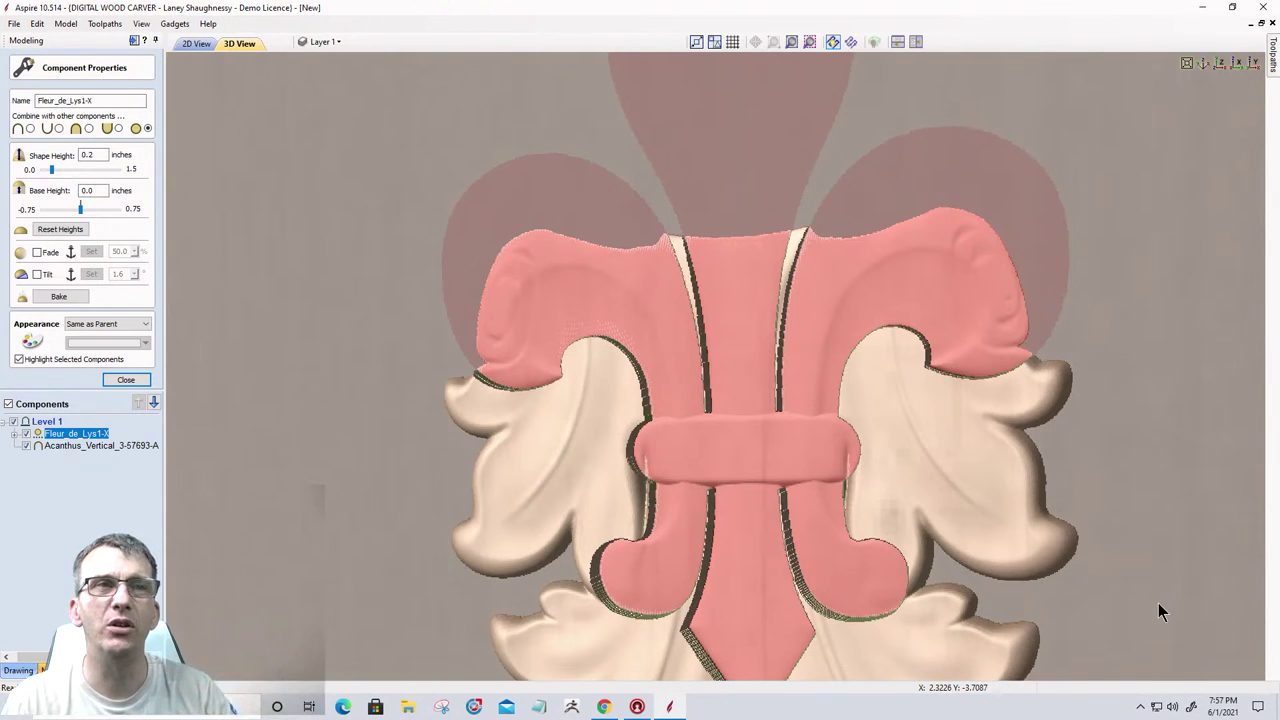
pyautogui.moveTo(1158, 603); pyautogui.dragTo(828, 57)
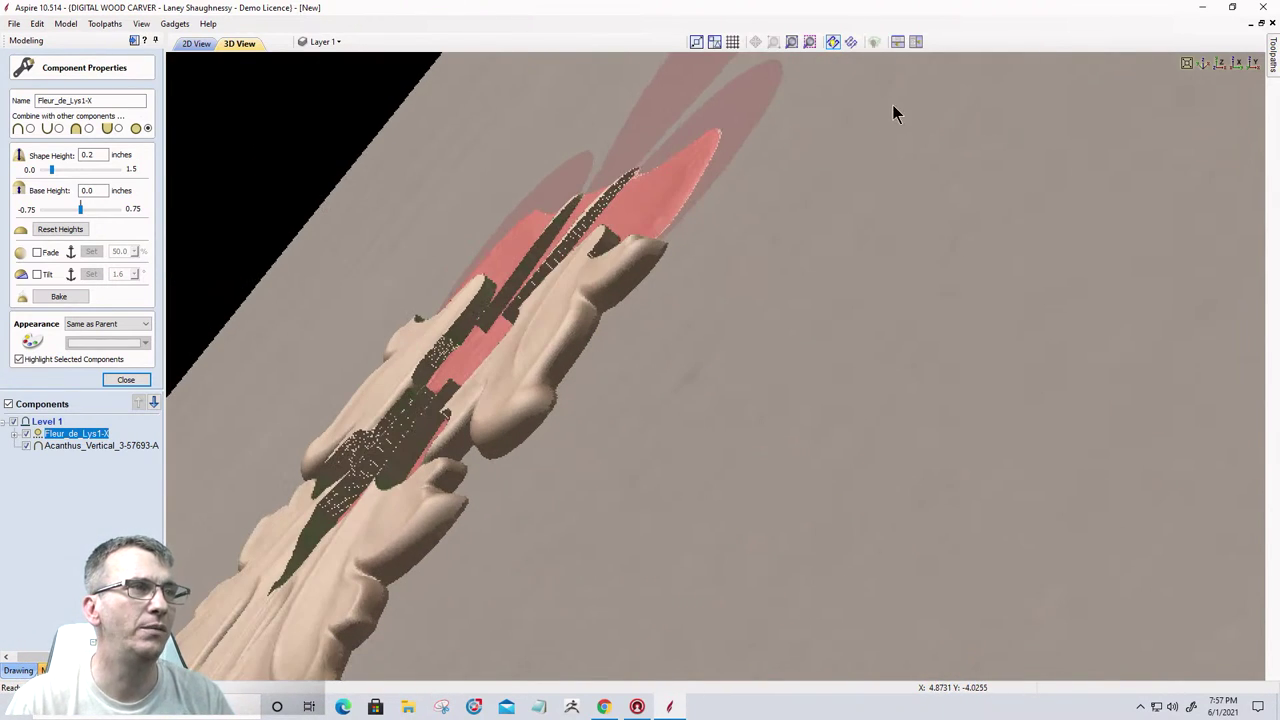
# Compare the fleur-de-lys overlap with the acanthus from an oblique angle using the Merge, Add and Subtract combine modes.
pyautogui.moveTo(831, 149); pyautogui.dragTo(691, 591)
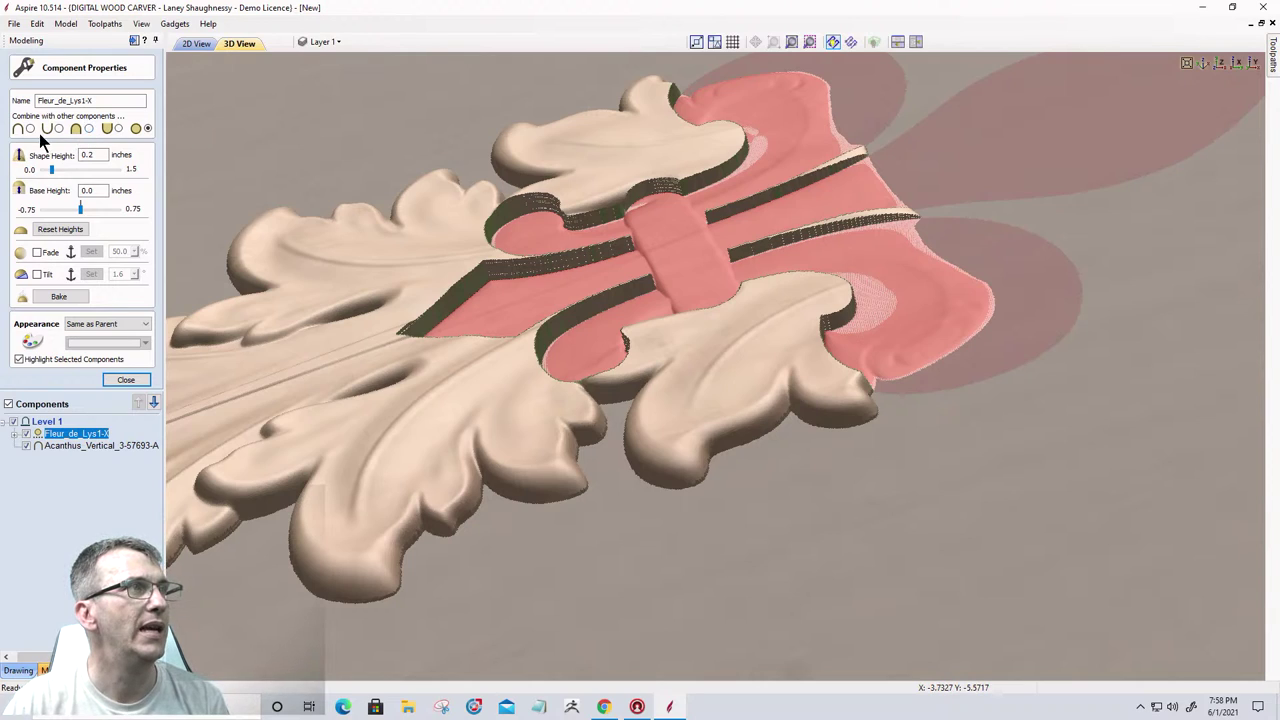
pyautogui.click(89, 129)
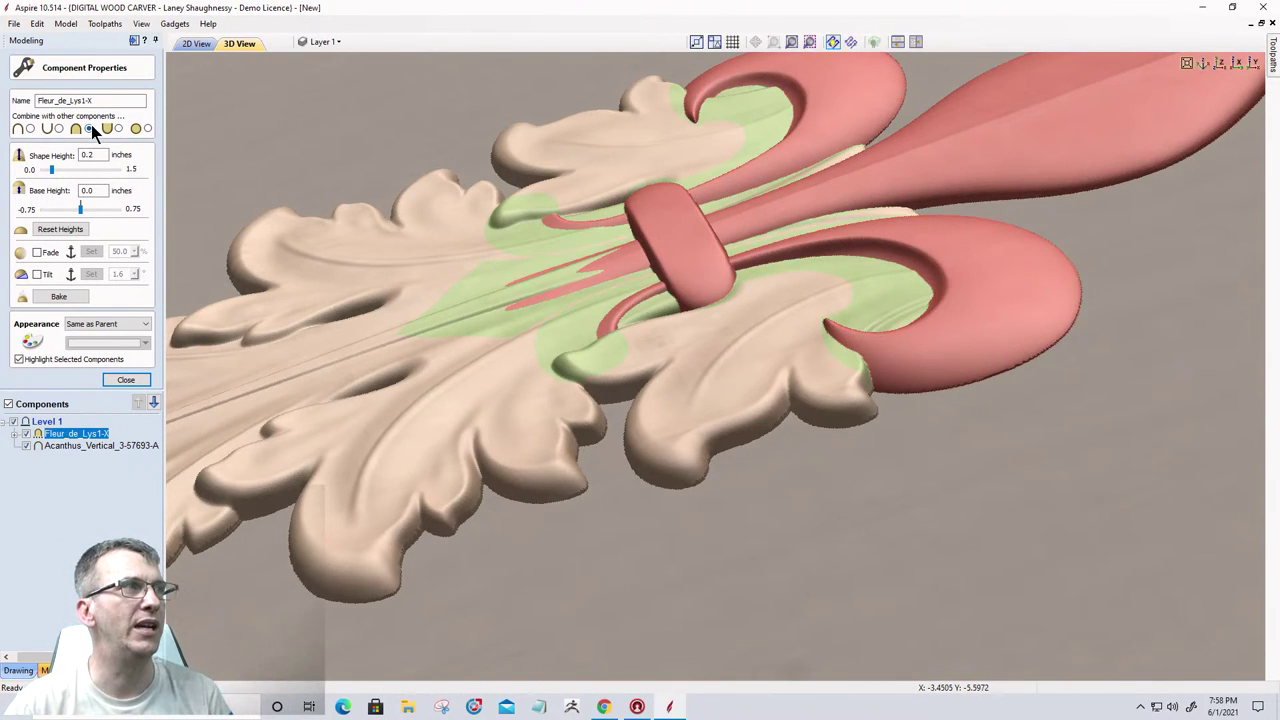
pyautogui.click(31, 129)
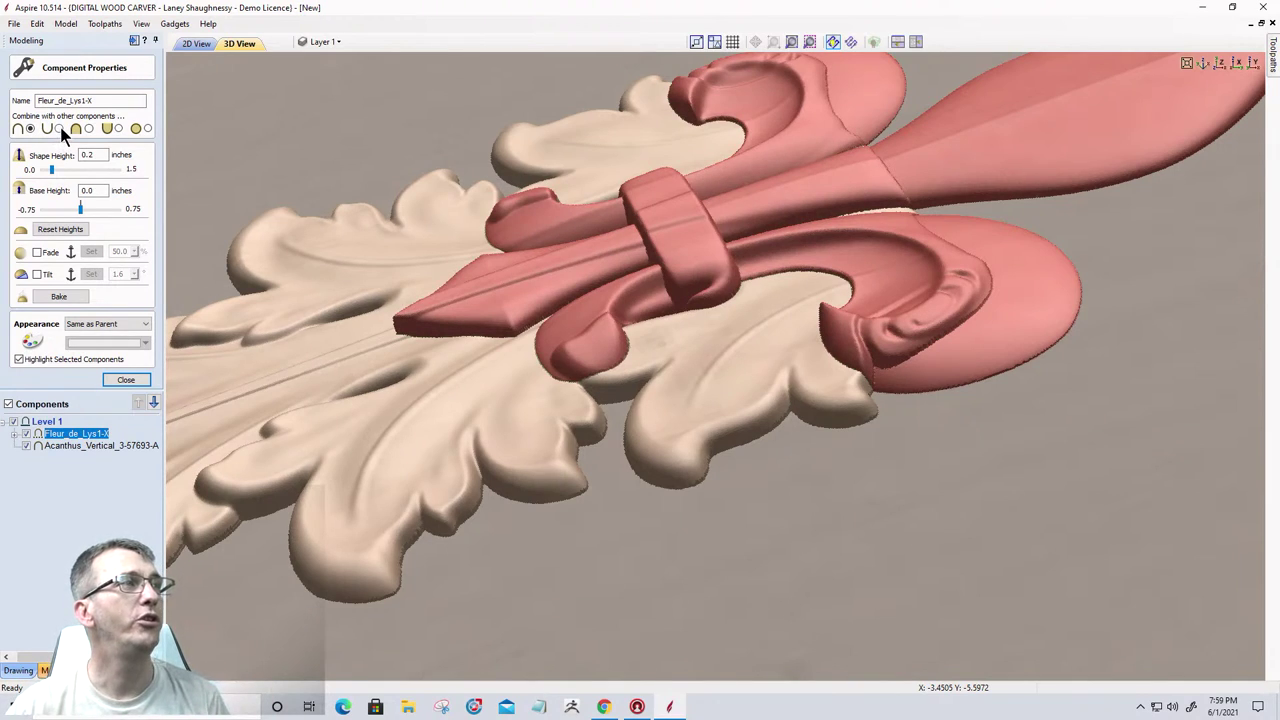
pyautogui.click(58, 127)
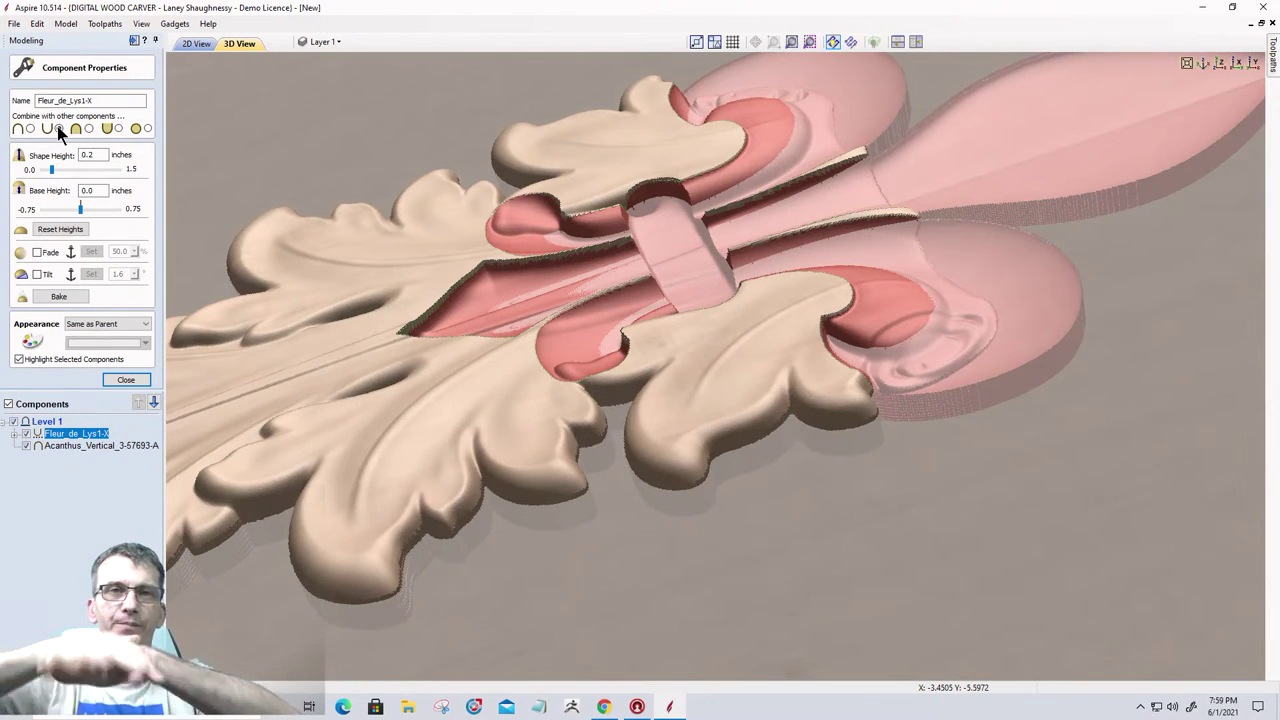
pyautogui.click(127, 381)
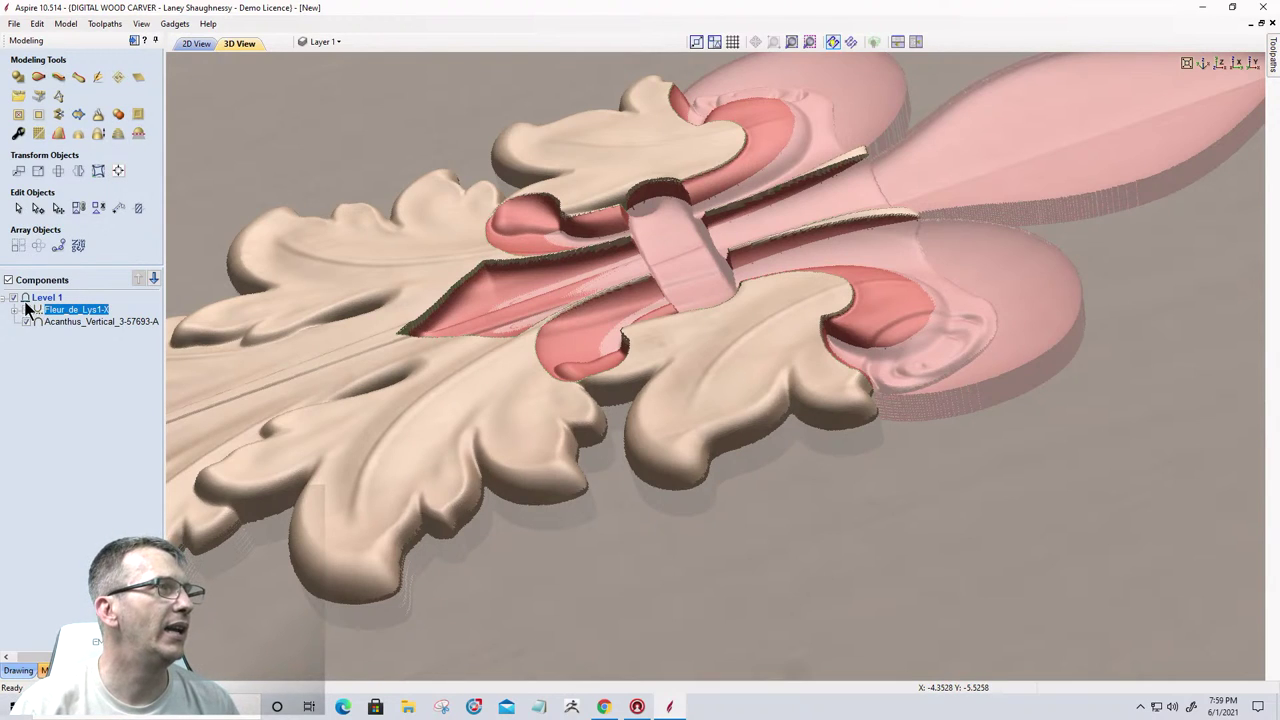
# Delete the fleur-de-lys and acanthus components from Level 1.
pyautogui.click(54, 313)
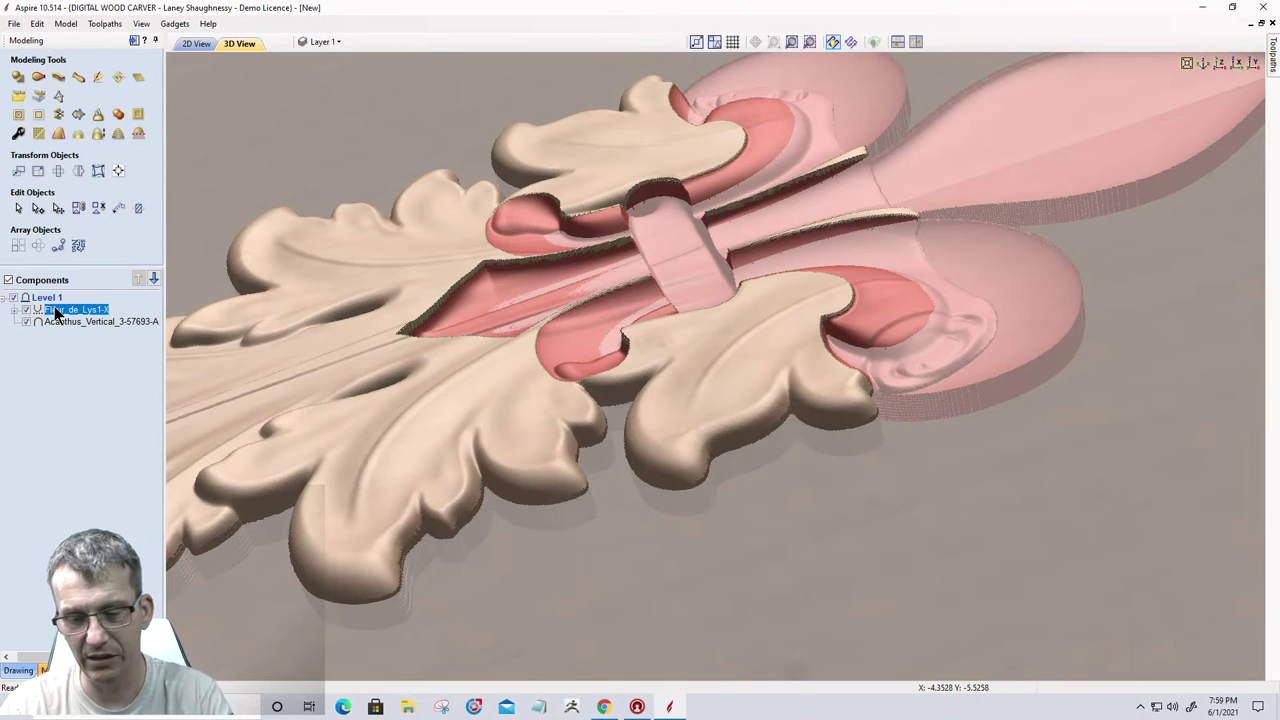
pyautogui.press('Delete')
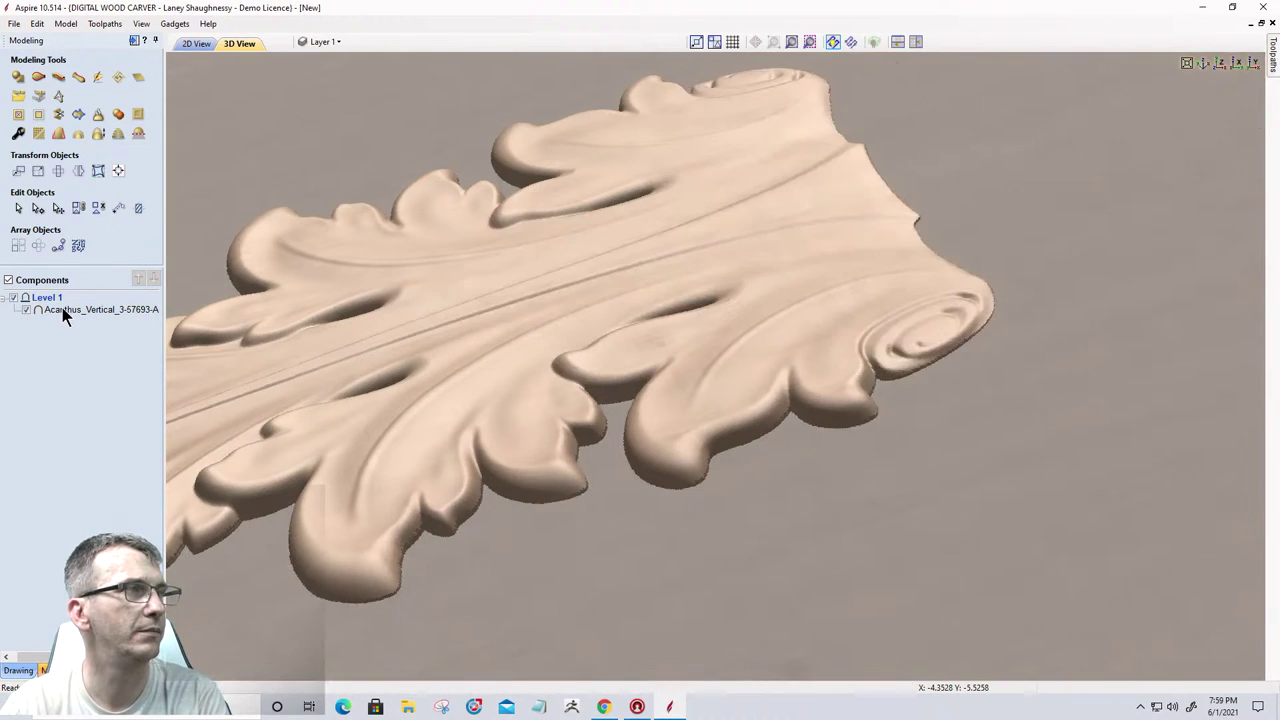
pyautogui.click(62, 309)
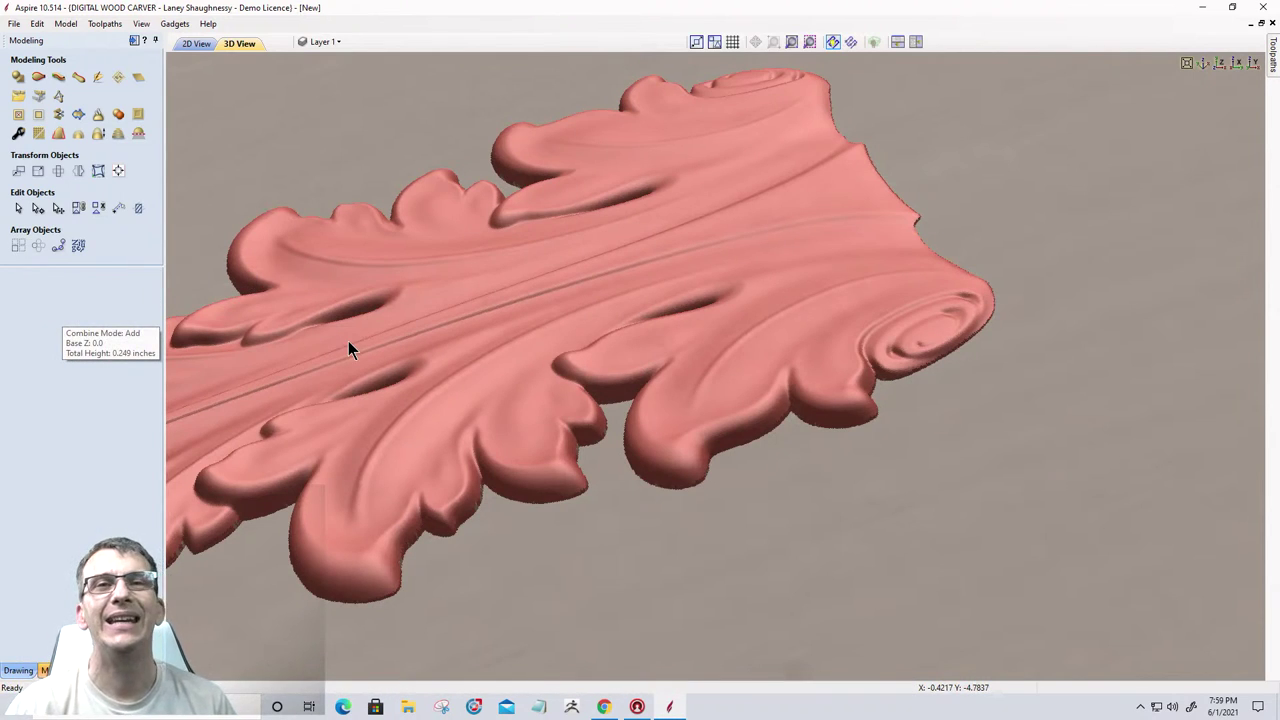
pyautogui.press('Delete')
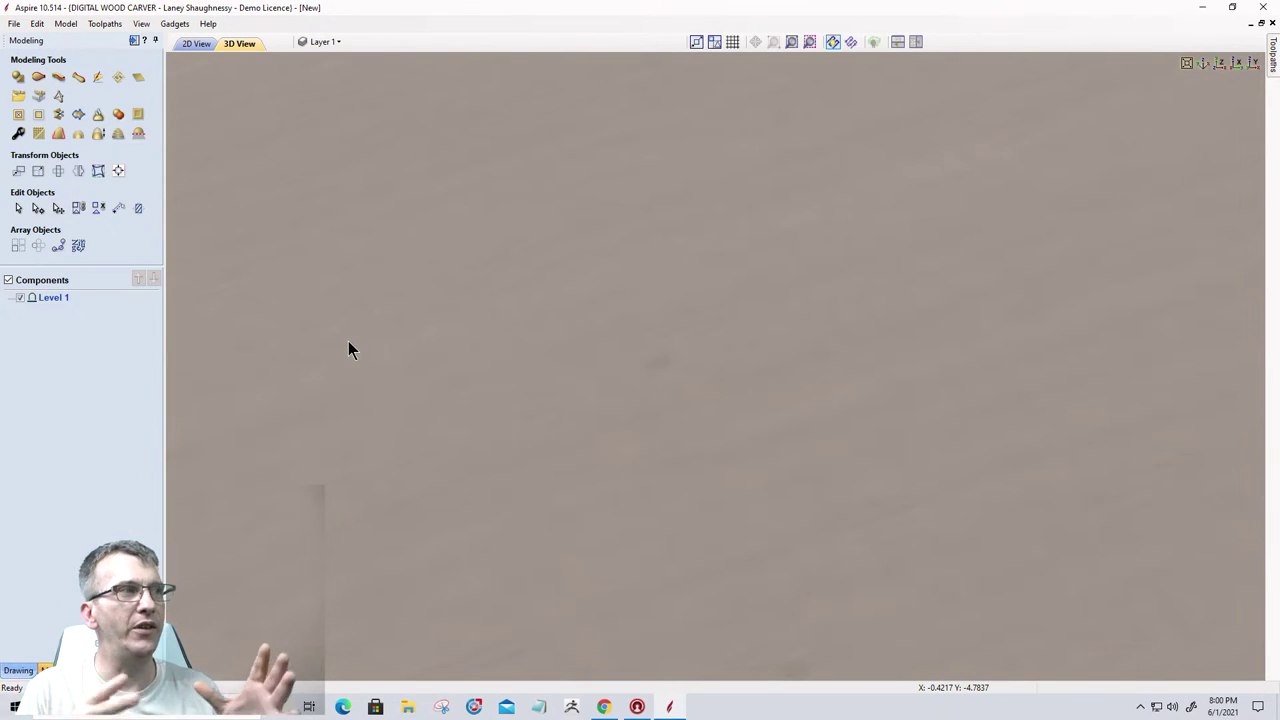
pyautogui.rightClick(44, 299)
pyautogui.moveTo(95, 374)
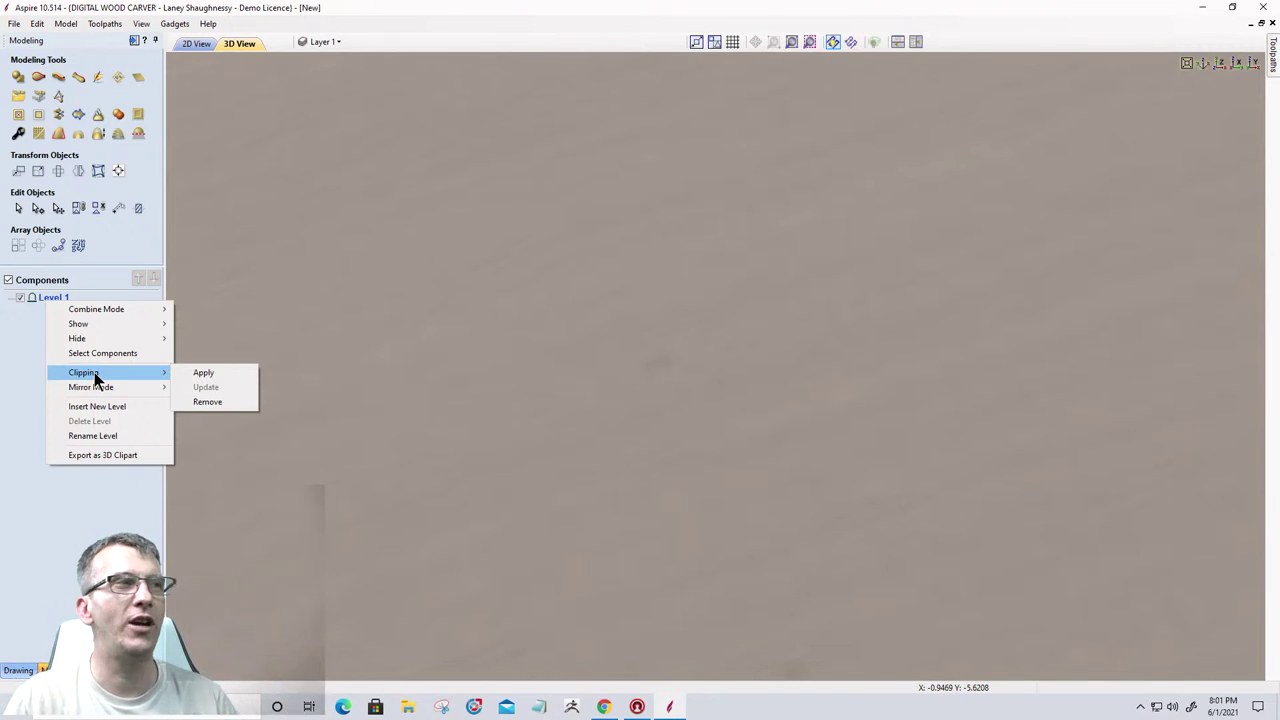
pyautogui.click(192, 42)
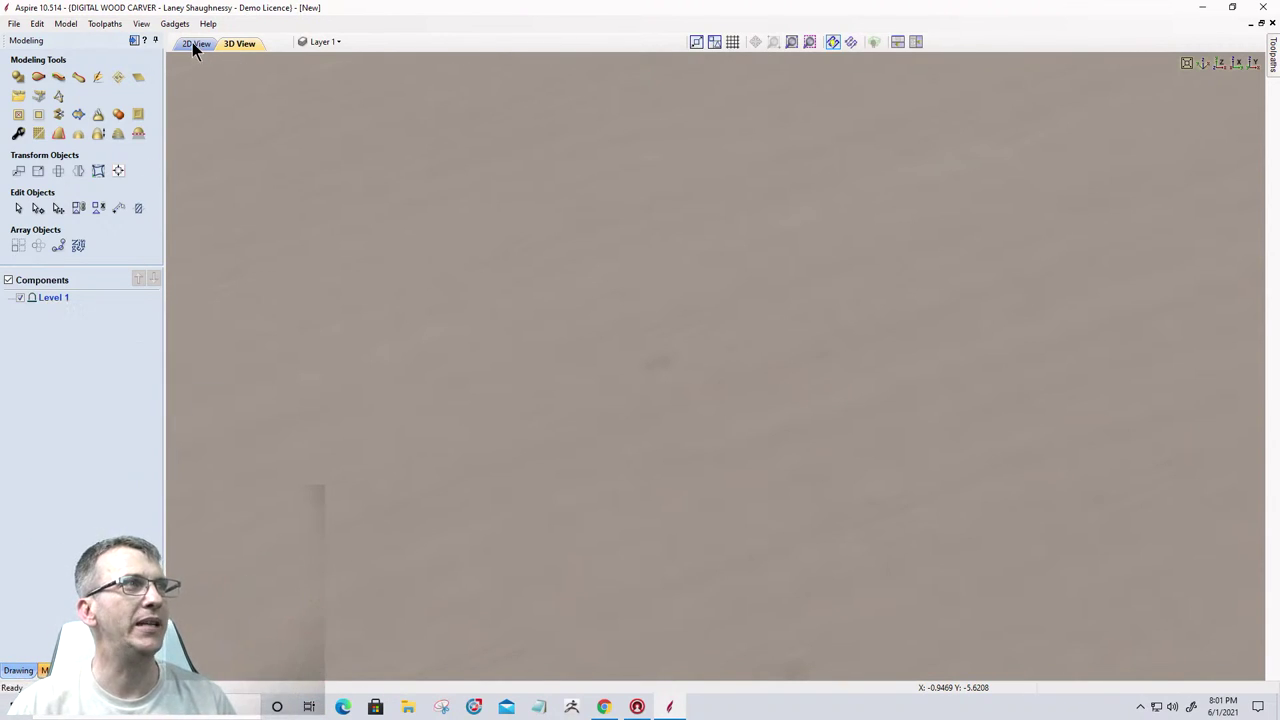
# Draw a circle vector 16 inches in diameter centred on the job origin in the 2D view.
pyautogui.click(192, 42)
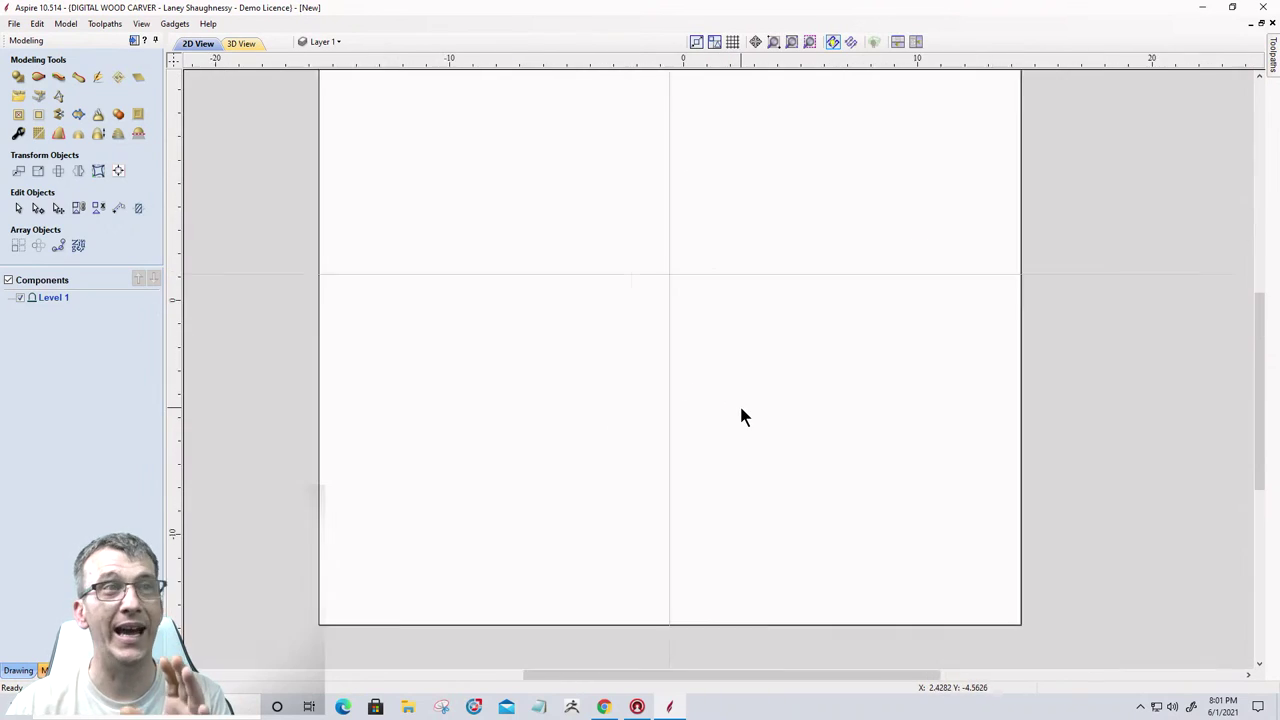
pyautogui.scroll(-2, 736, 385)
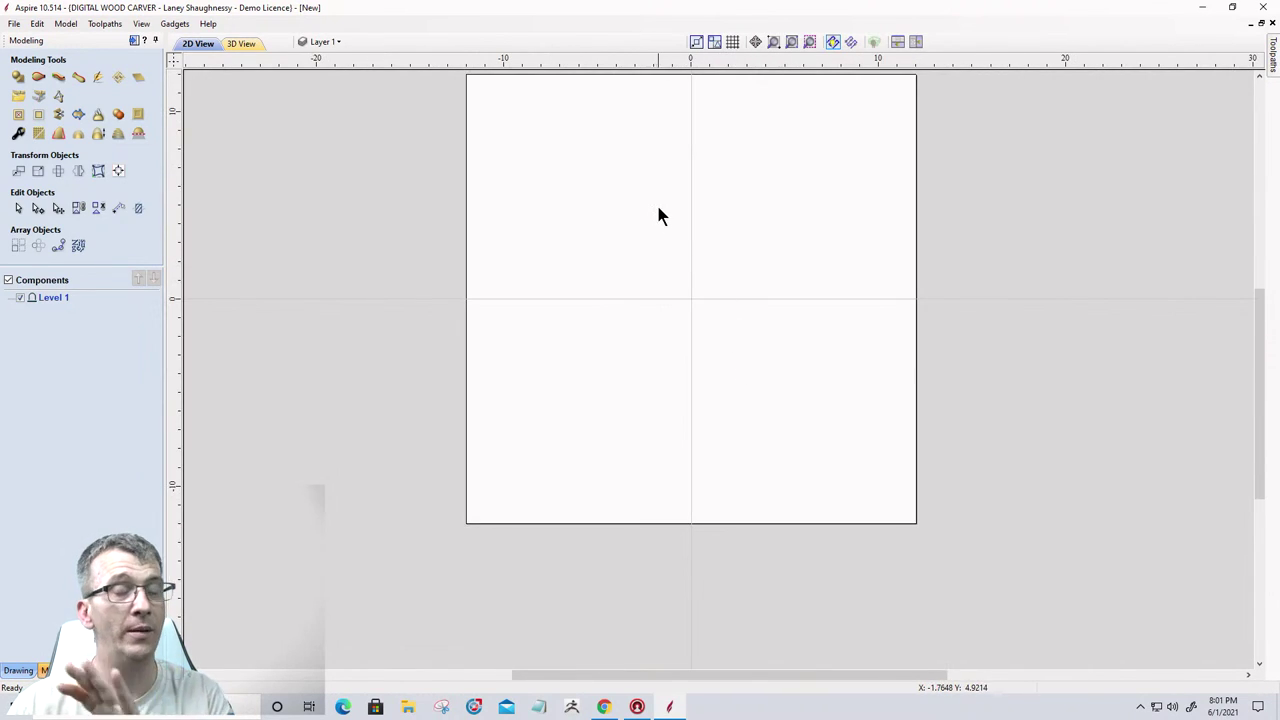
pyautogui.scroll(1, 659, 220)
pyautogui.scroll(1, 685, 252)
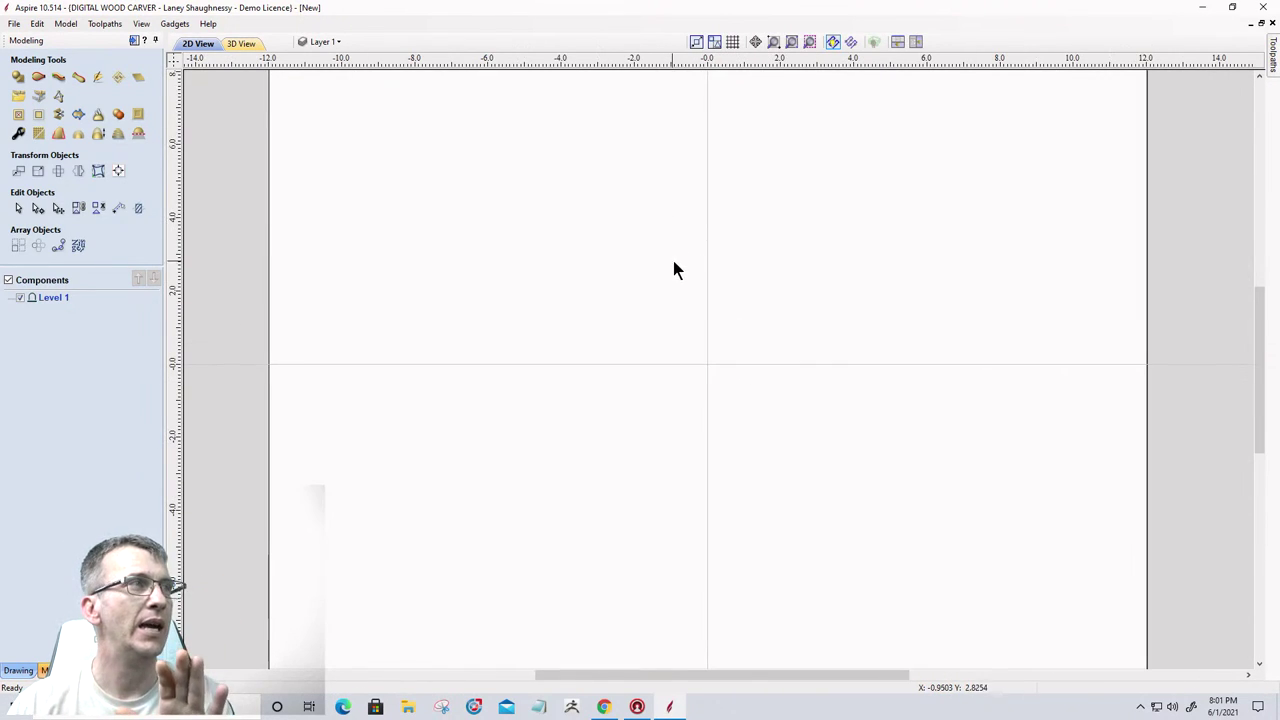
pyautogui.click(16, 671)
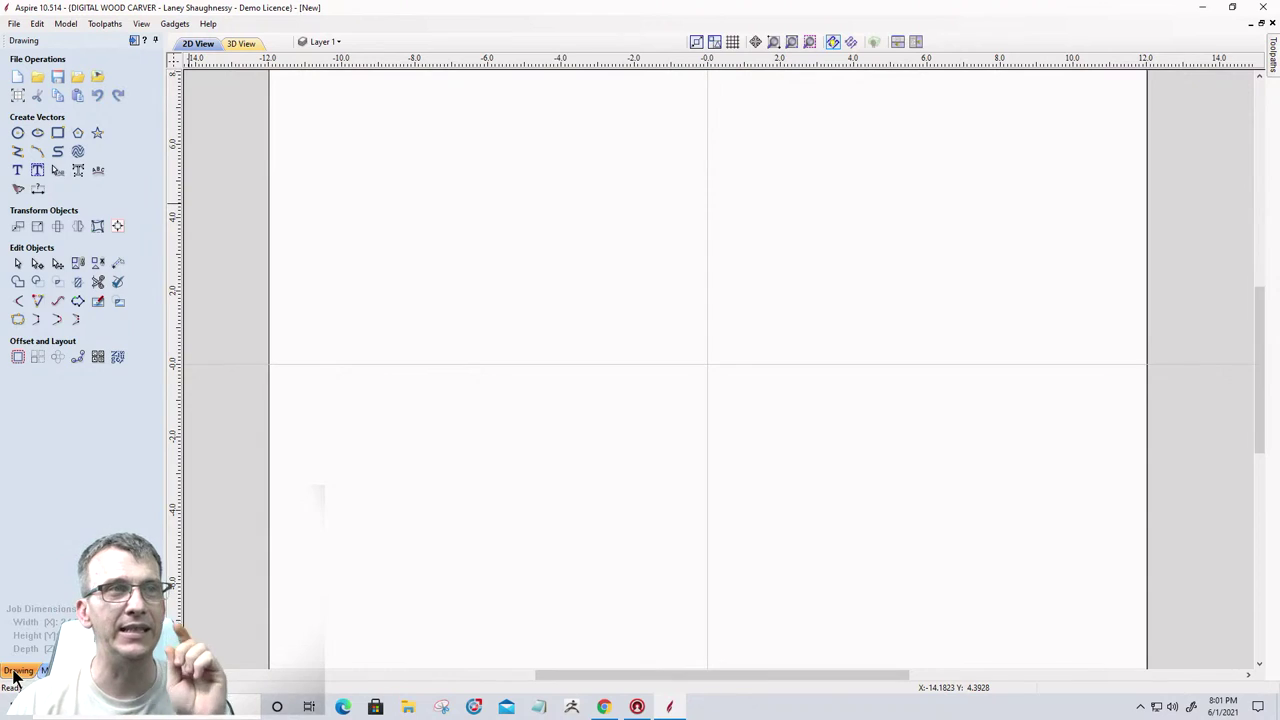
pyautogui.click(17, 132)
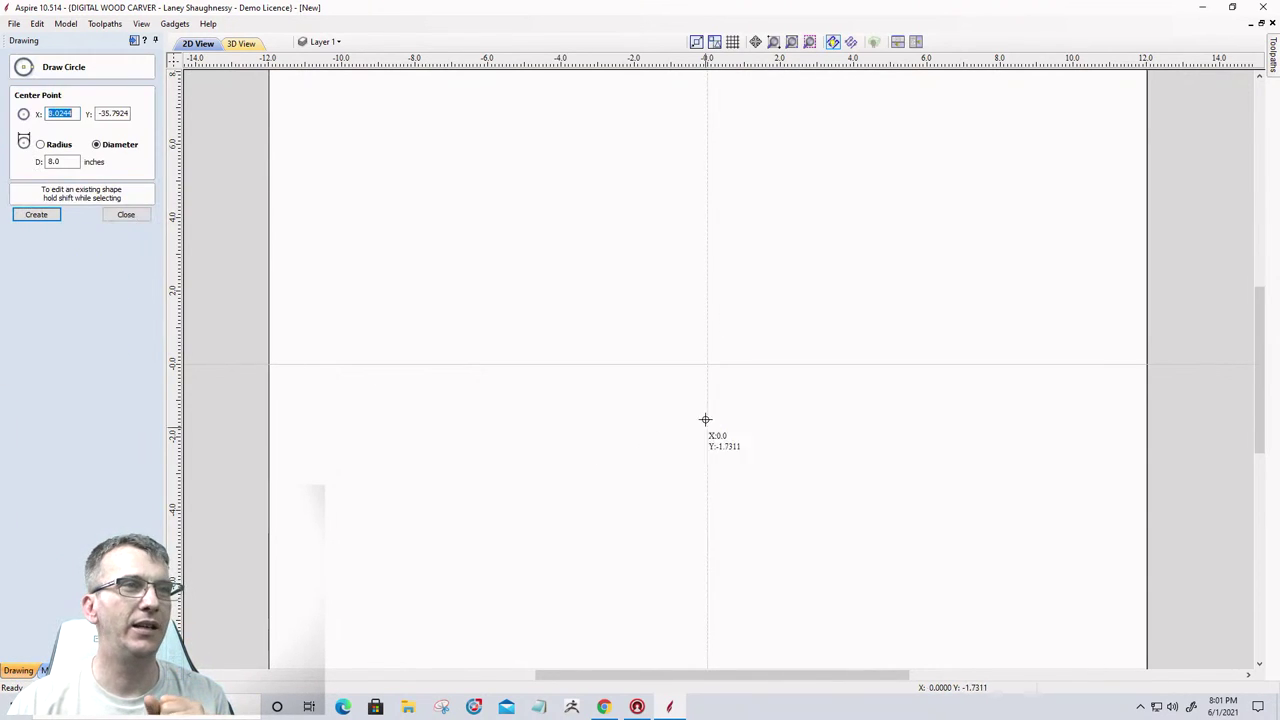
pyautogui.moveTo(708, 364); pyautogui.dragTo(935, 550)
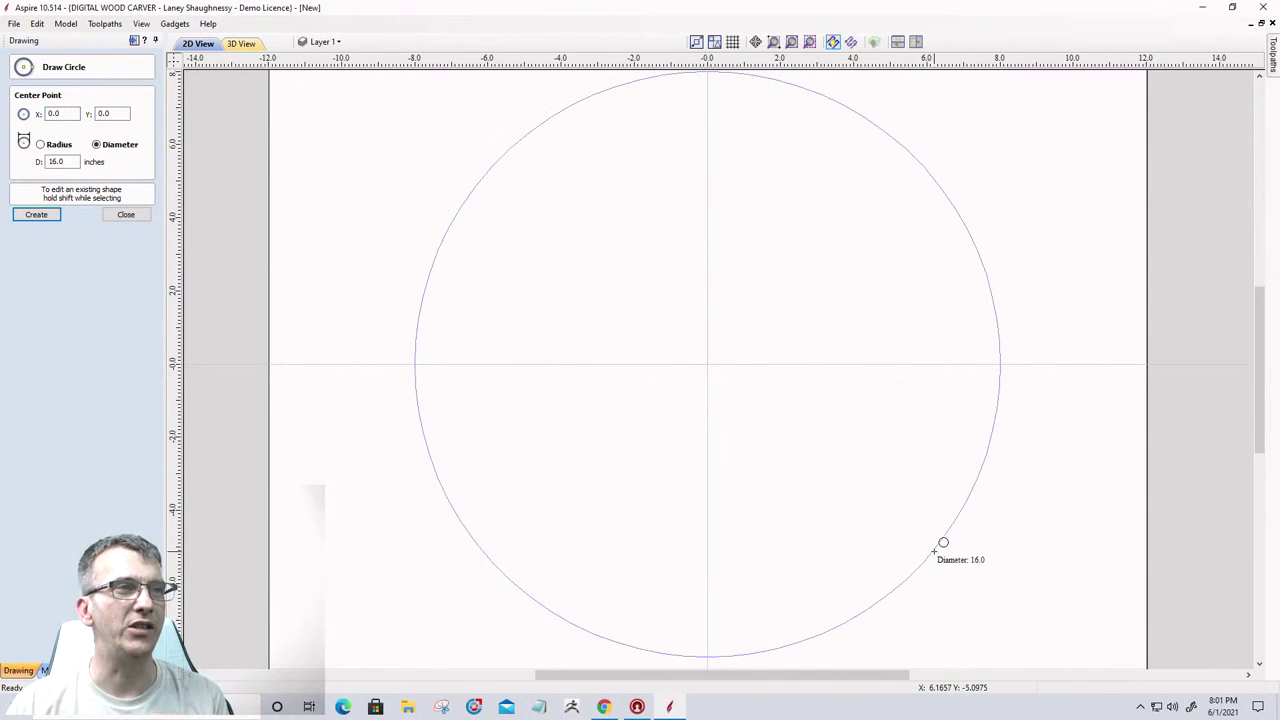
pyautogui.click(122, 214)
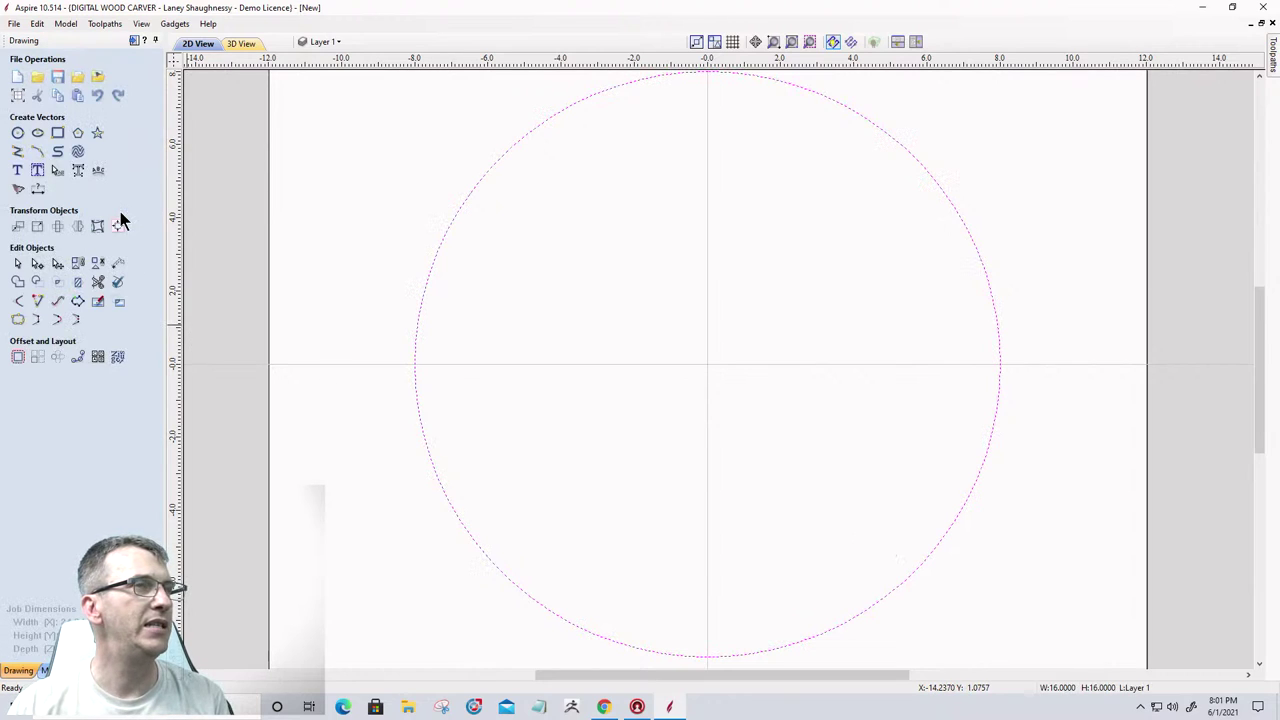
# Create a rounded-profile shape from the circle with a 60-degree angle, no height limit and the Subtract combine mode.
pyautogui.click(240, 44)
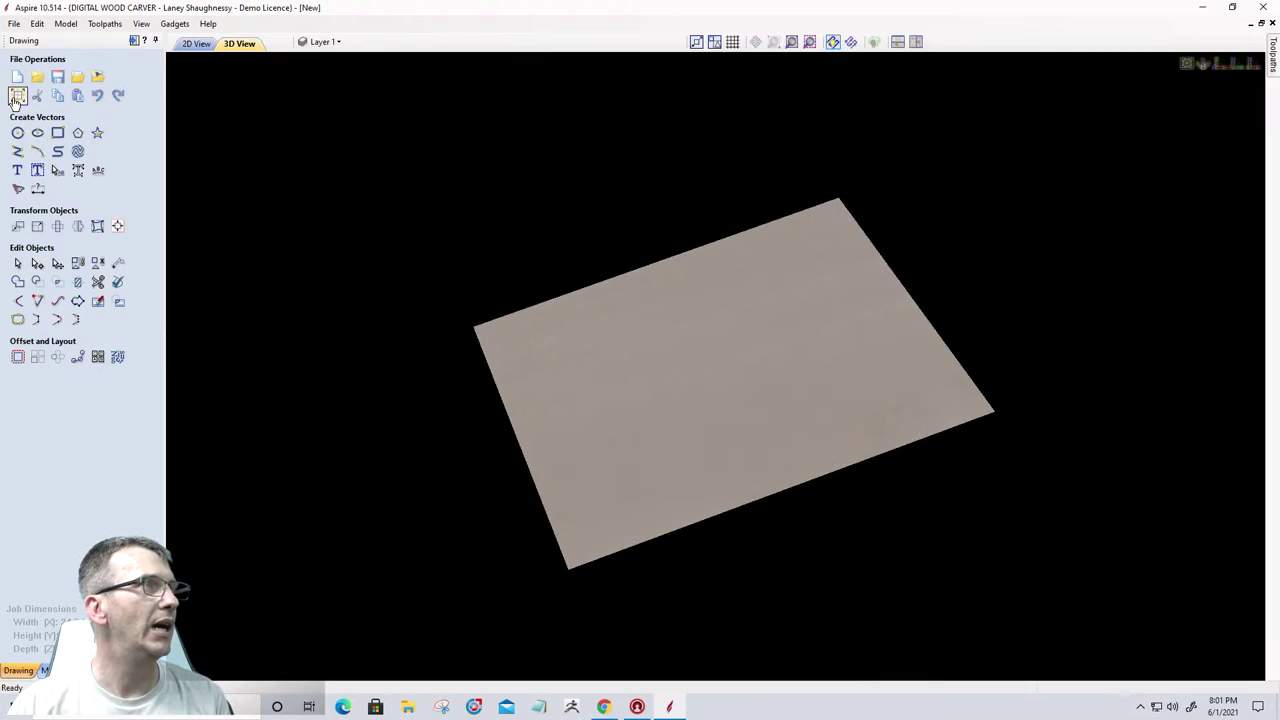
pyautogui.click(198, 45)
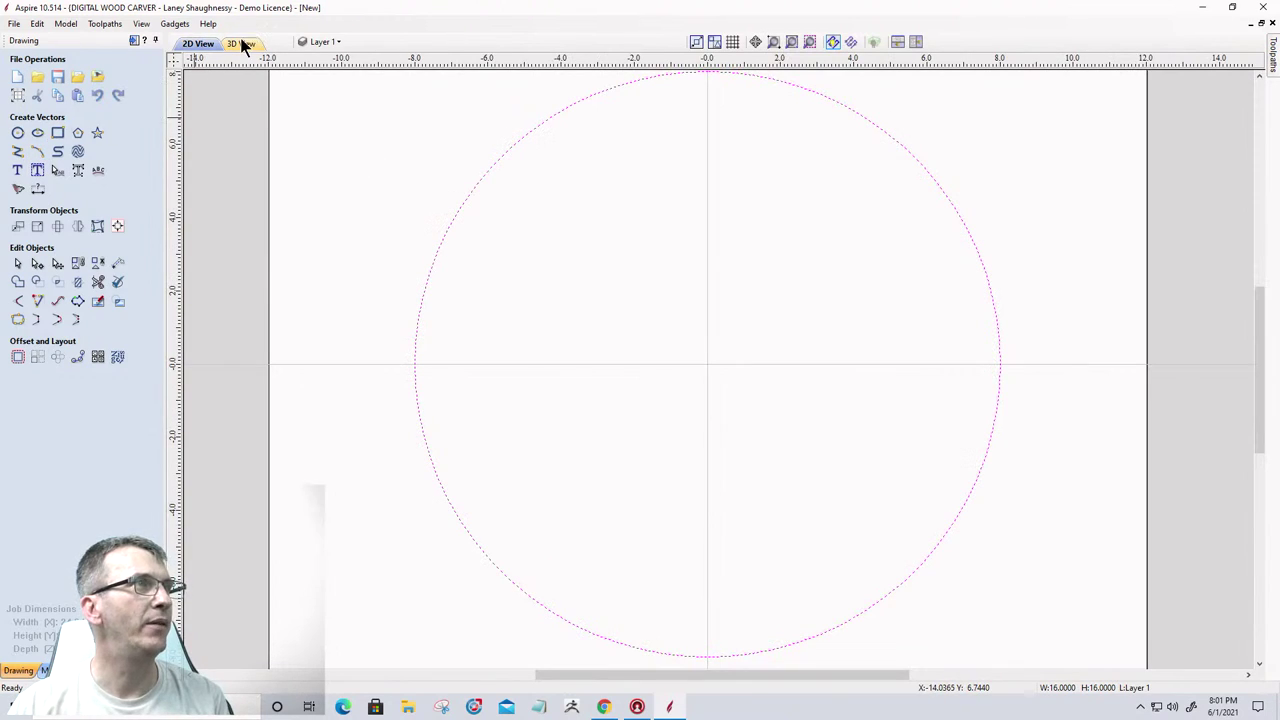
pyautogui.click(240, 44)
pyautogui.click(44, 670)
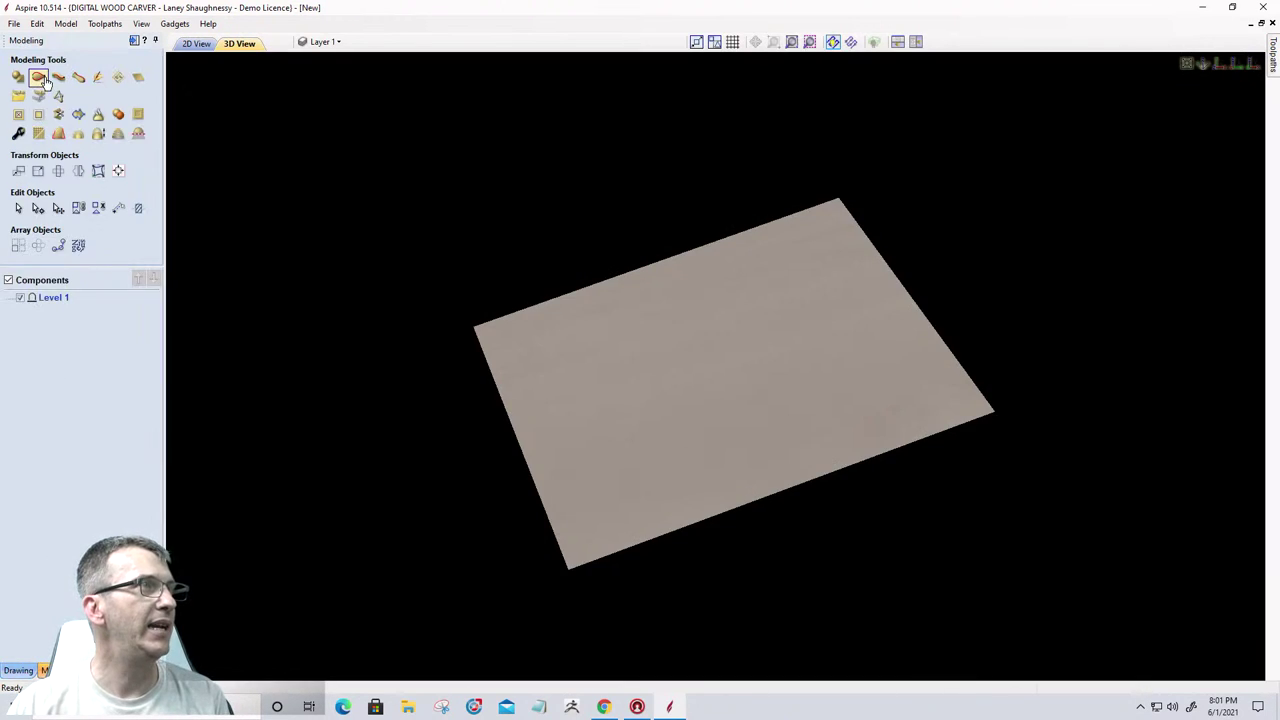
pyautogui.click(18, 78)
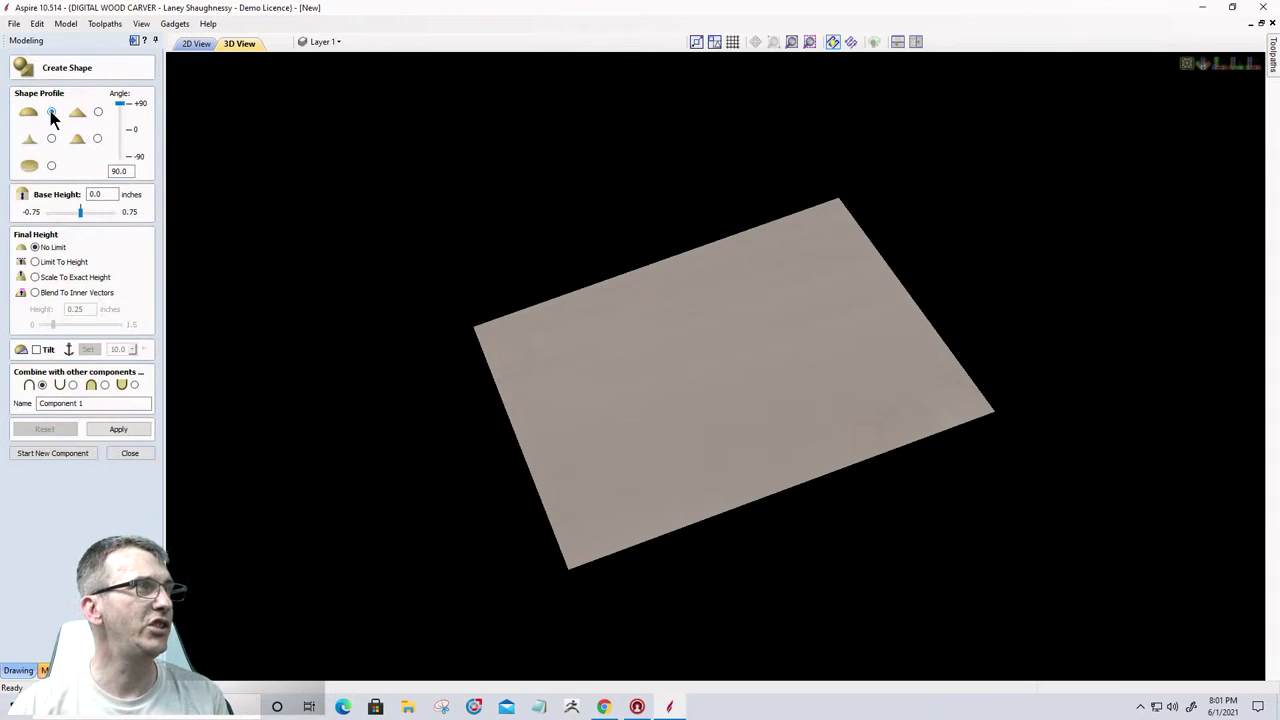
pyautogui.click(51, 112)
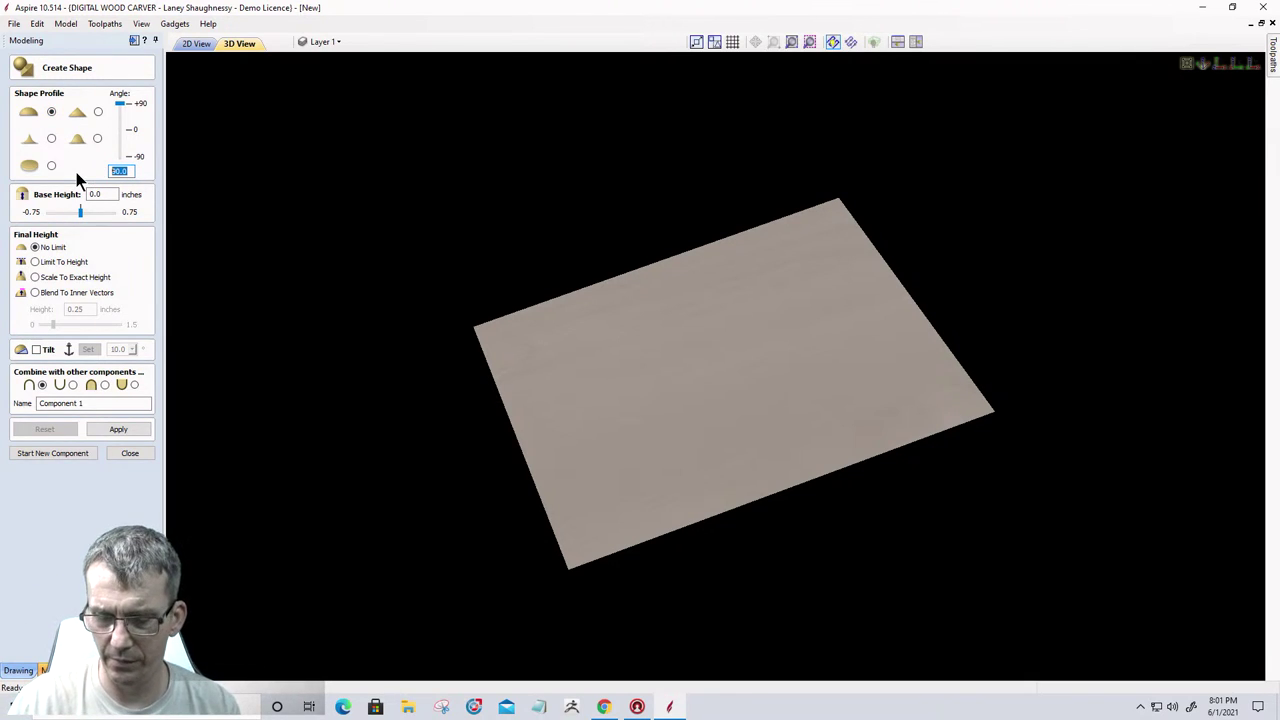
pyautogui.write('60')
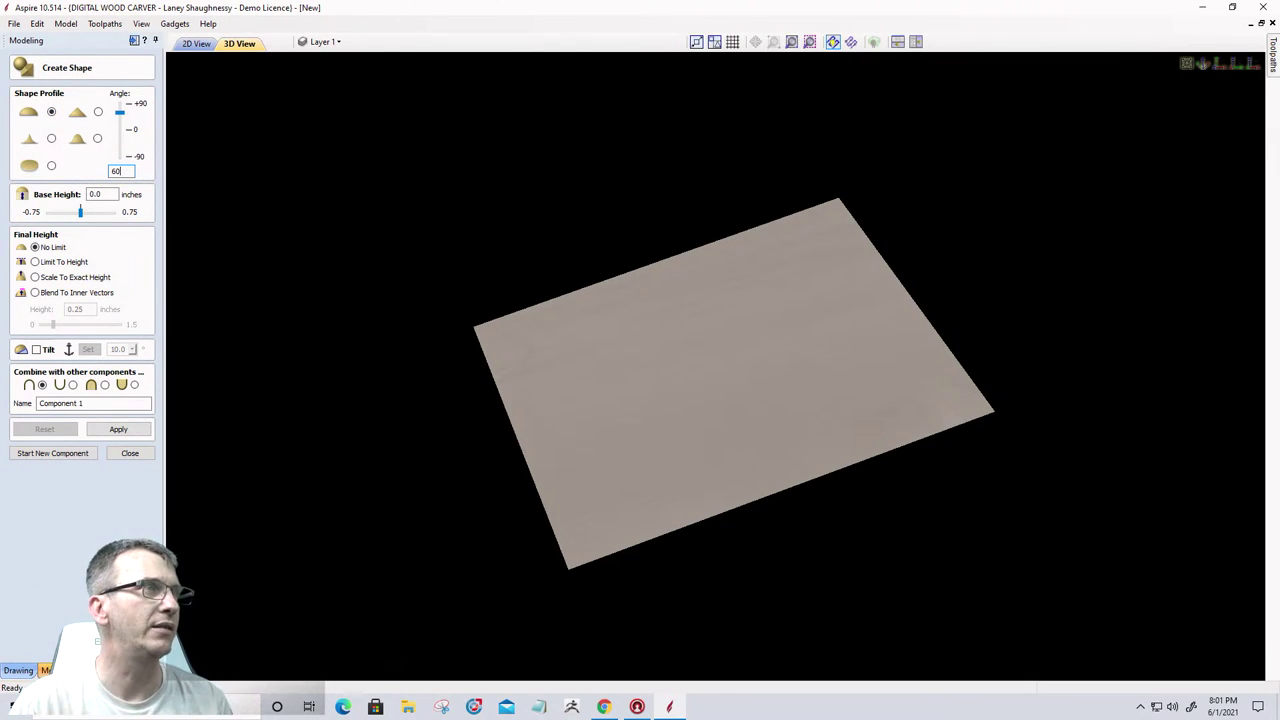
pyautogui.click(73, 385)
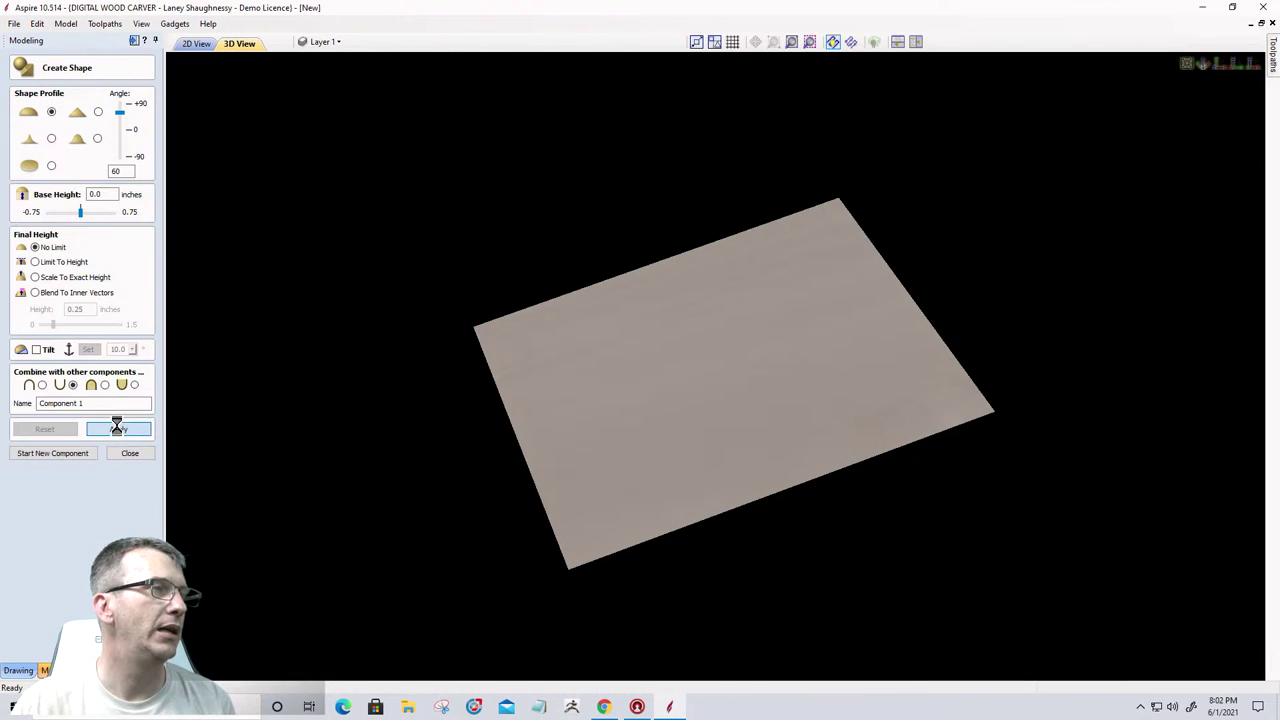
pyautogui.click(117, 428)
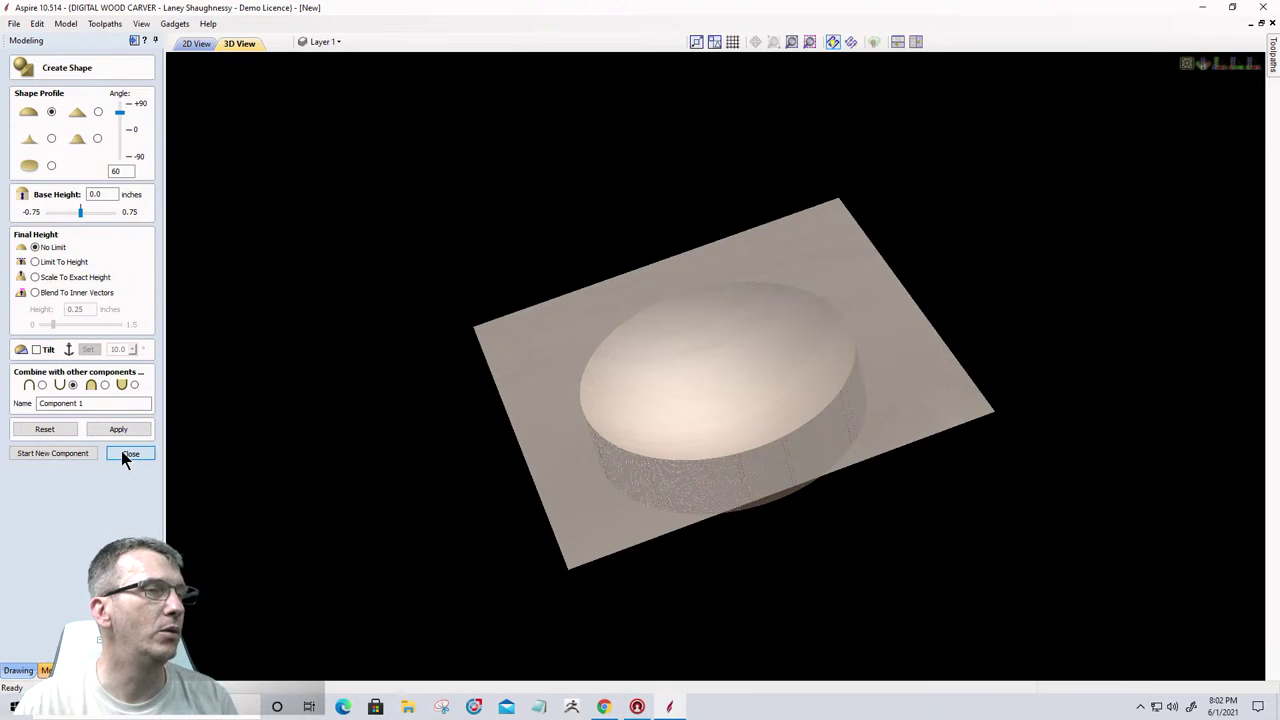
pyautogui.click(129, 454)
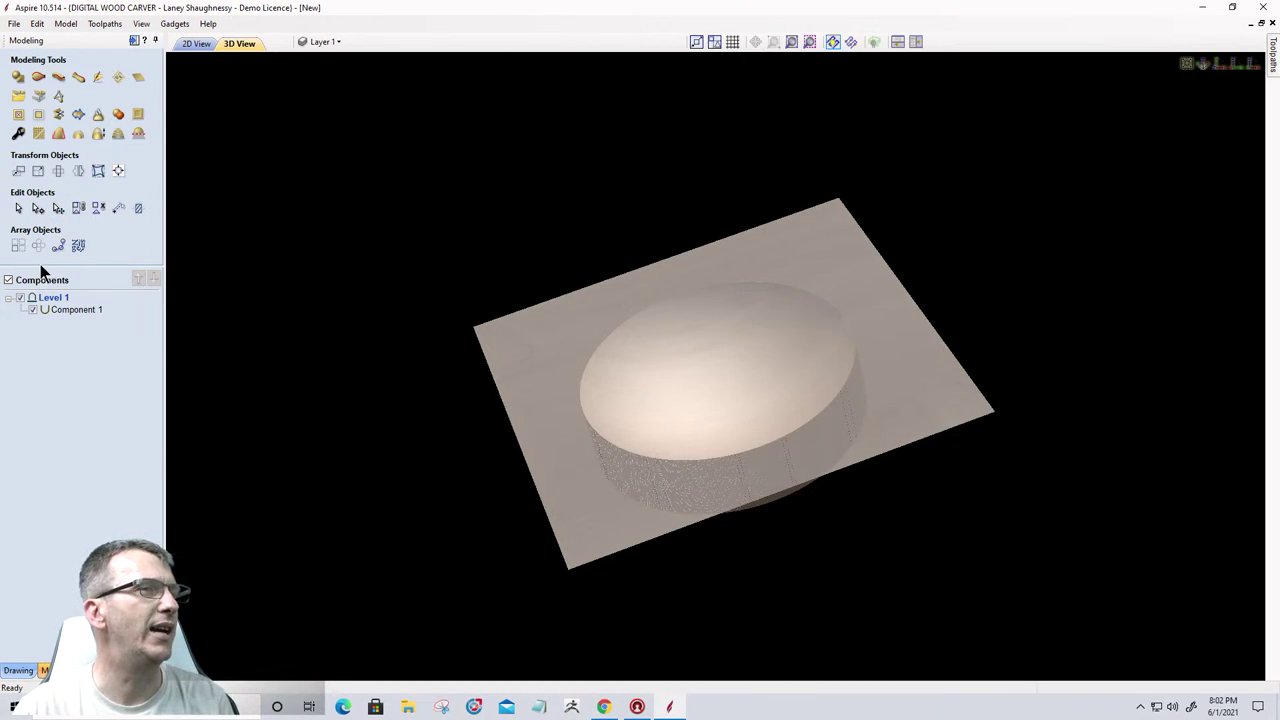
# Add a zero plane to the model and examine the recessed dish close up in the 3D view.
pyautogui.click(138, 80)
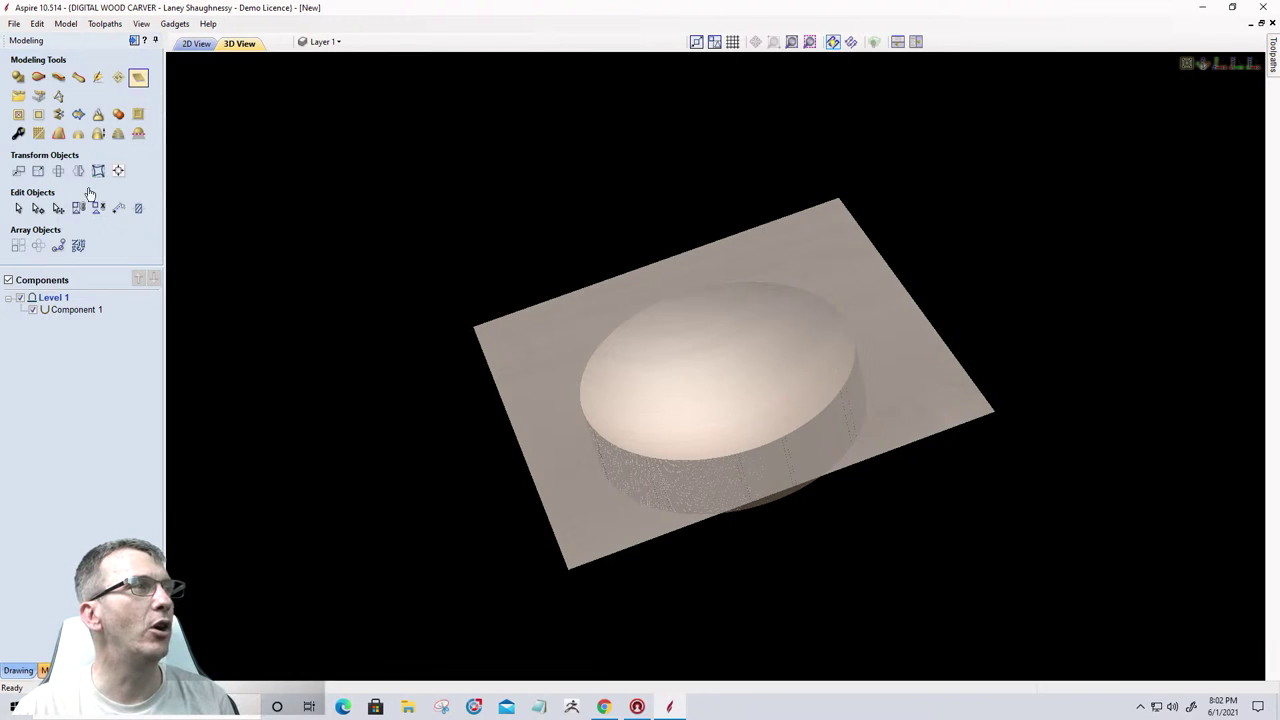
pyautogui.click(137, 80)
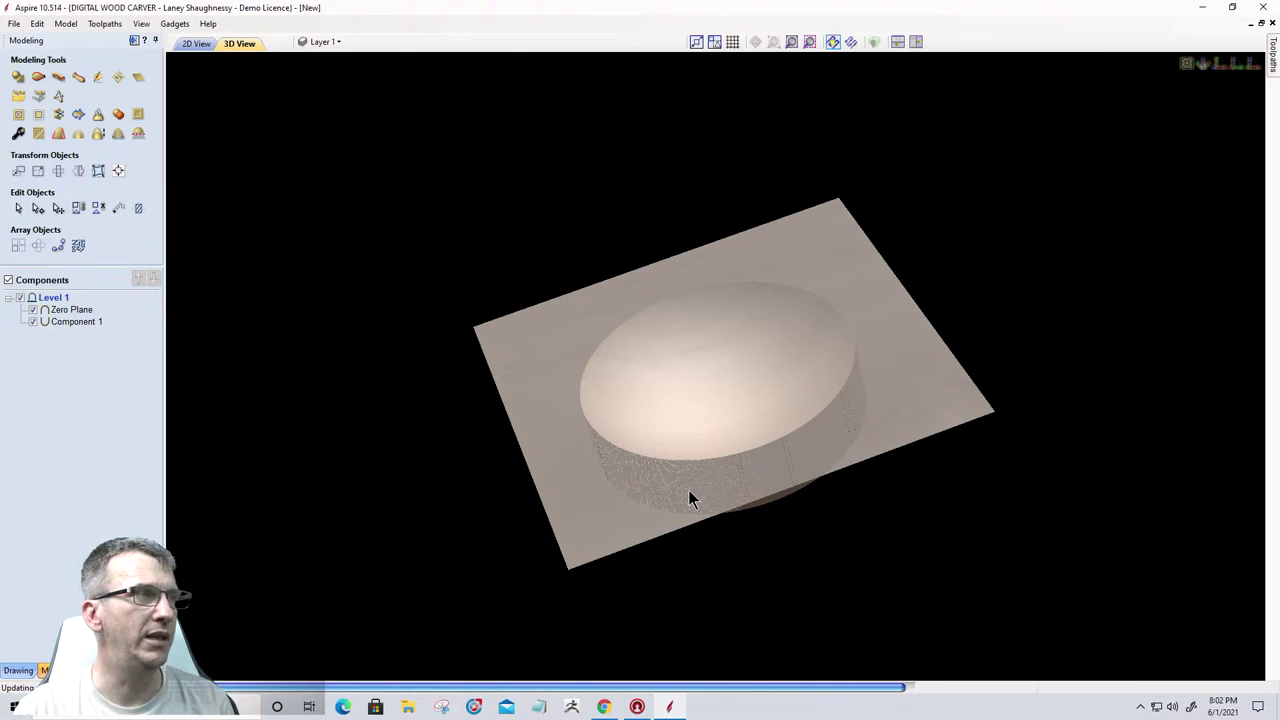
pyautogui.click(1186, 64)
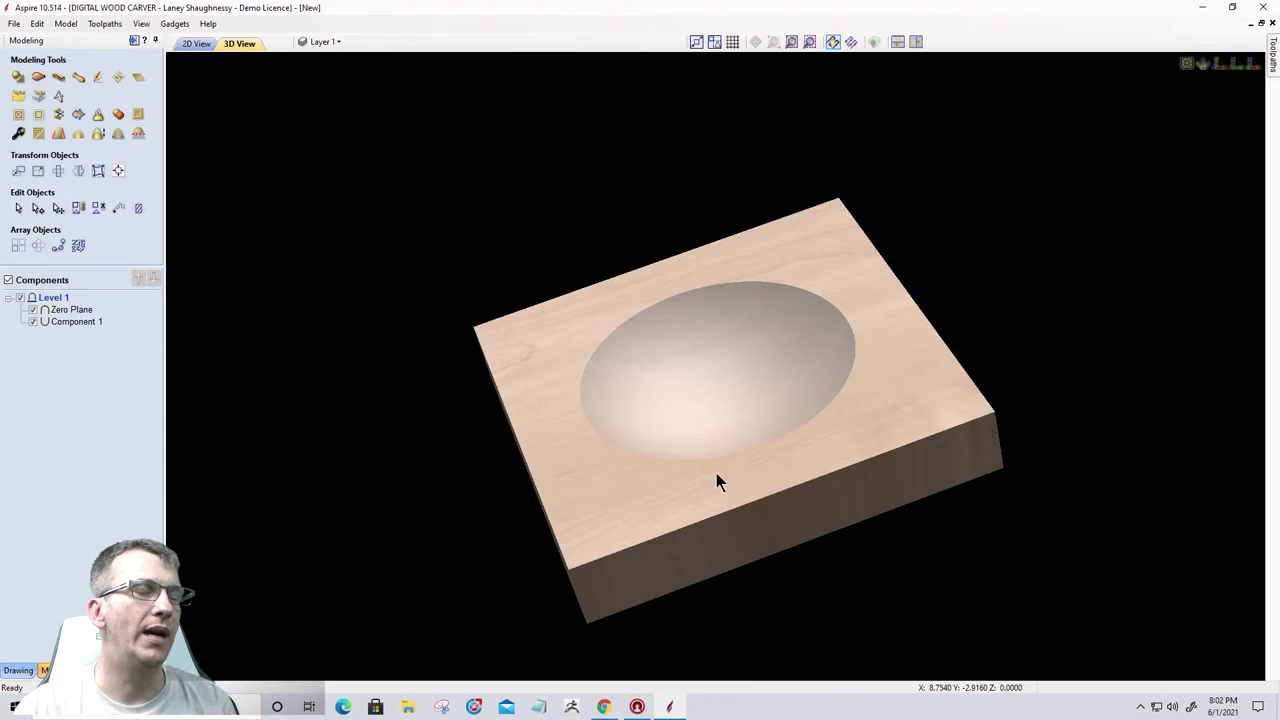
pyautogui.scroll(2, 716, 473)
pyautogui.scroll(1, 717, 476)
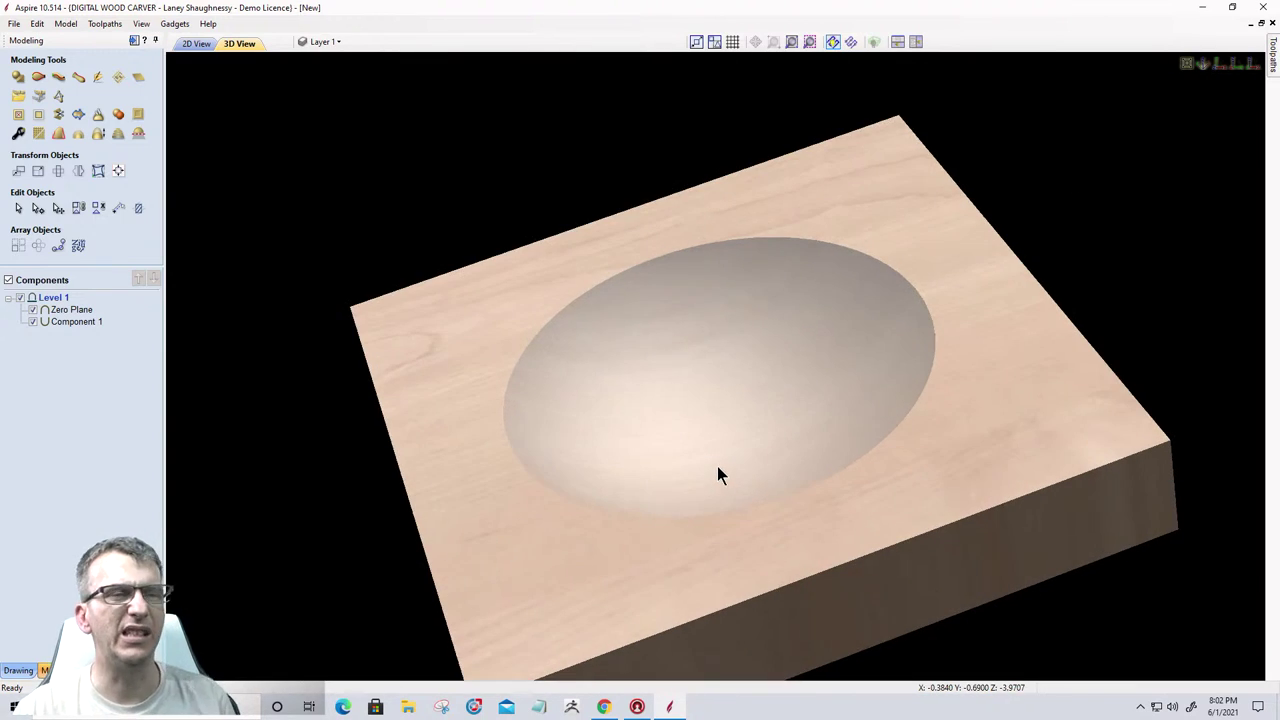
pyautogui.scroll(1, 717, 474)
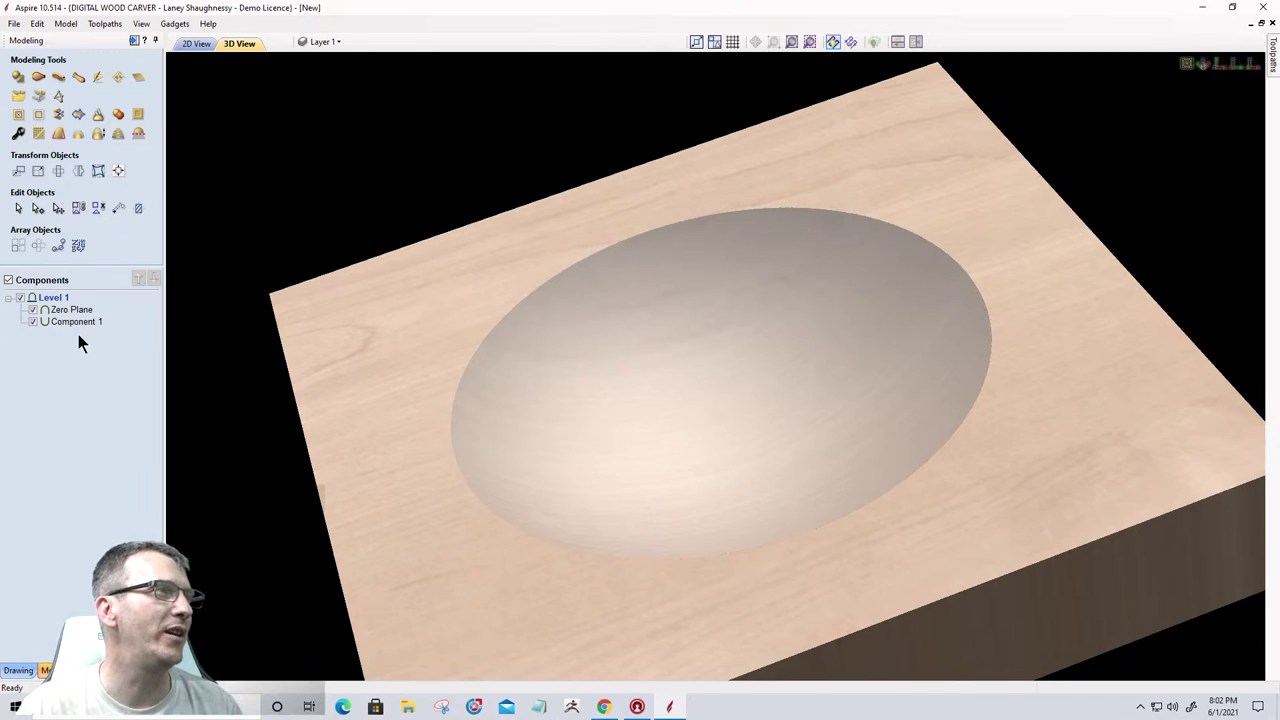
# Set the shape height of the recessed dish component to 0.75 inches in its component properties.
pyautogui.click(18, 136)
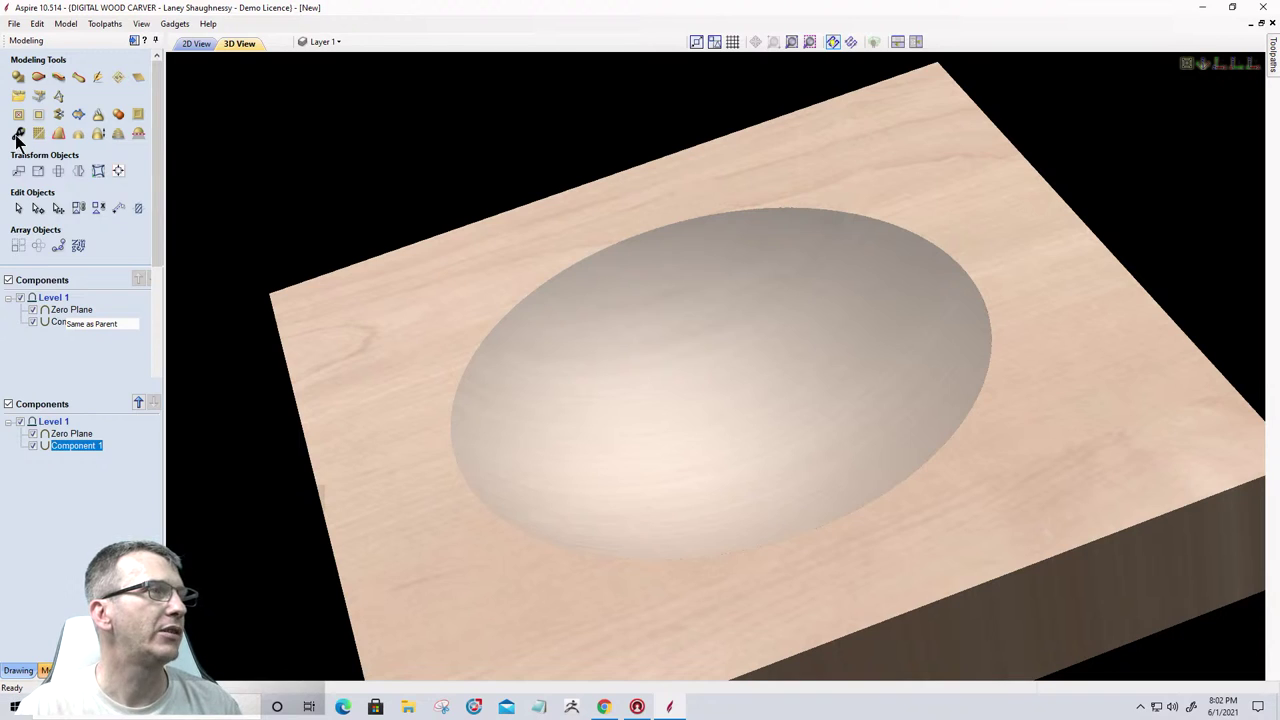
pyautogui.moveTo(95, 158); pyautogui.dragTo(77, 157)
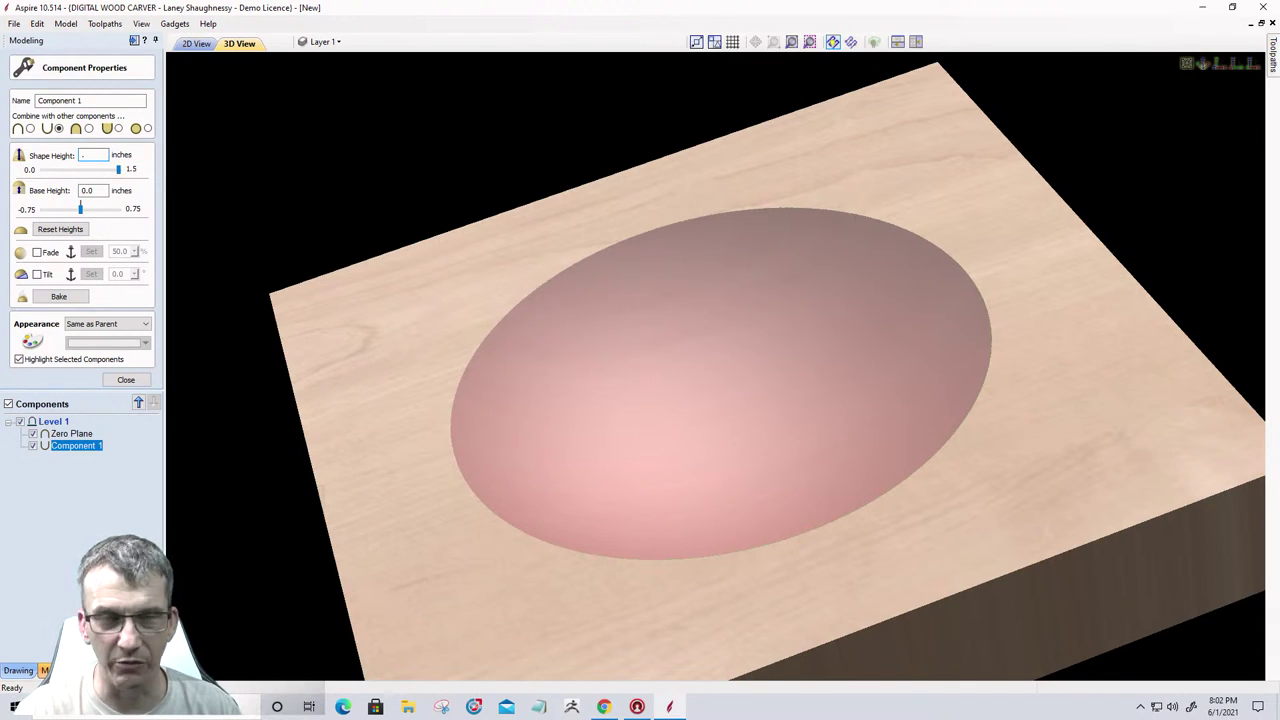
pyautogui.press('Return')
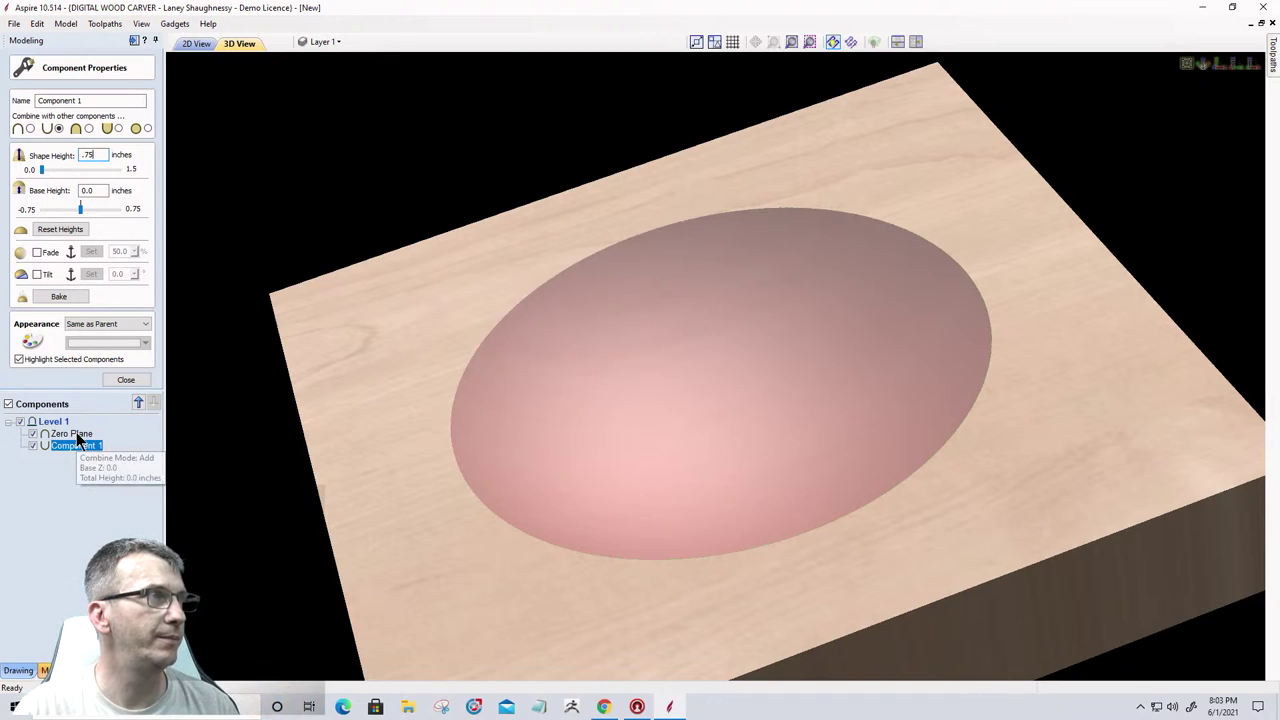
# Examine the recessed dish close up in the 3D view and close its component properties.
pyautogui.press('Tab')
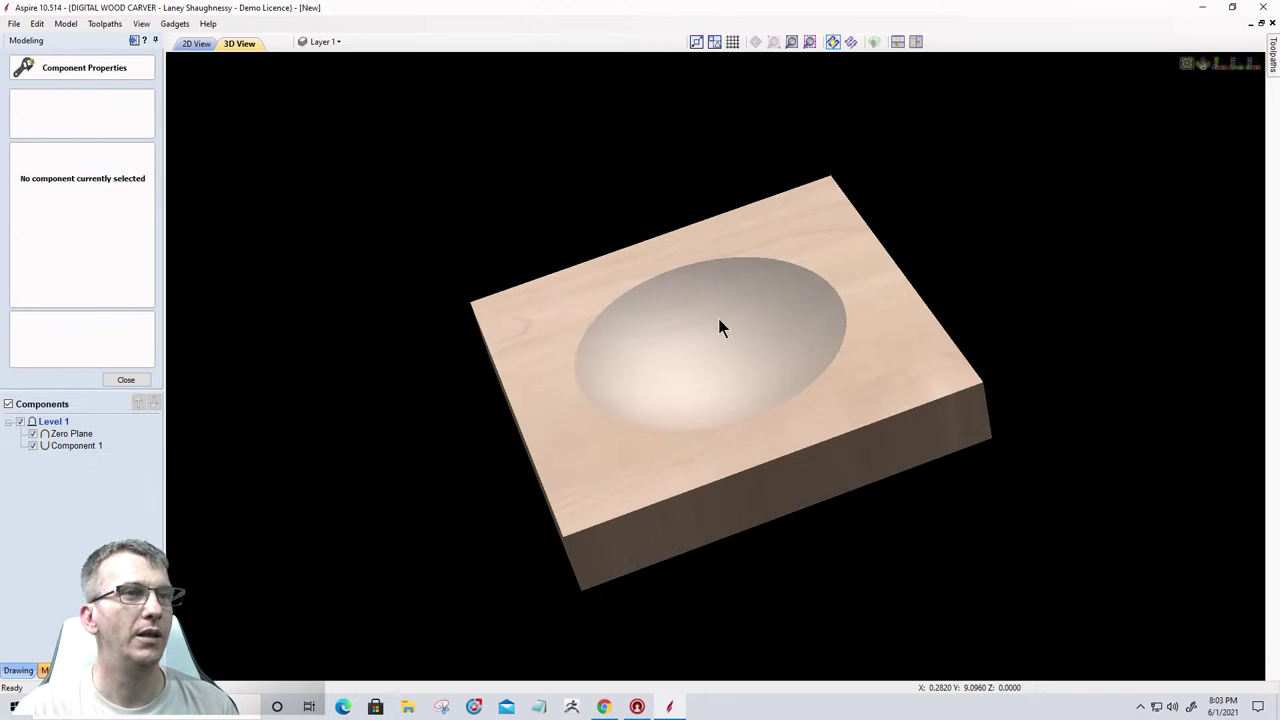
pyautogui.scroll(2, 660, 326)
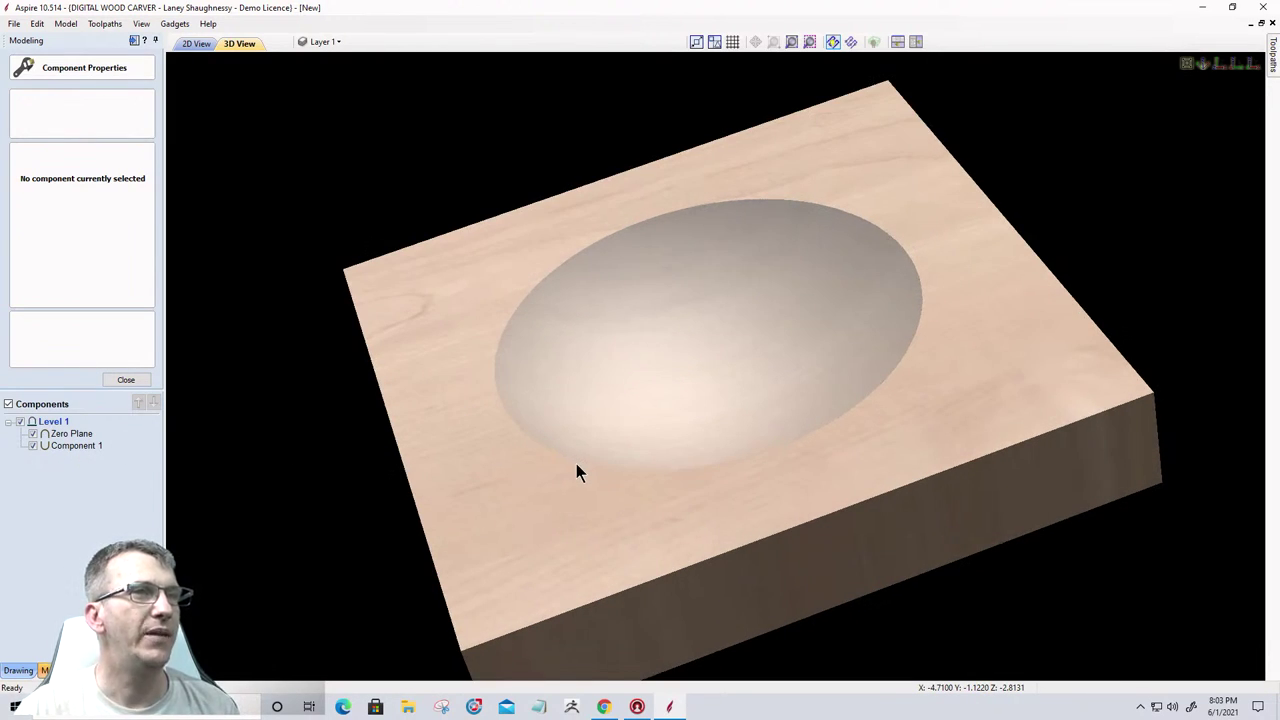
pyautogui.scroll(2, 576, 463)
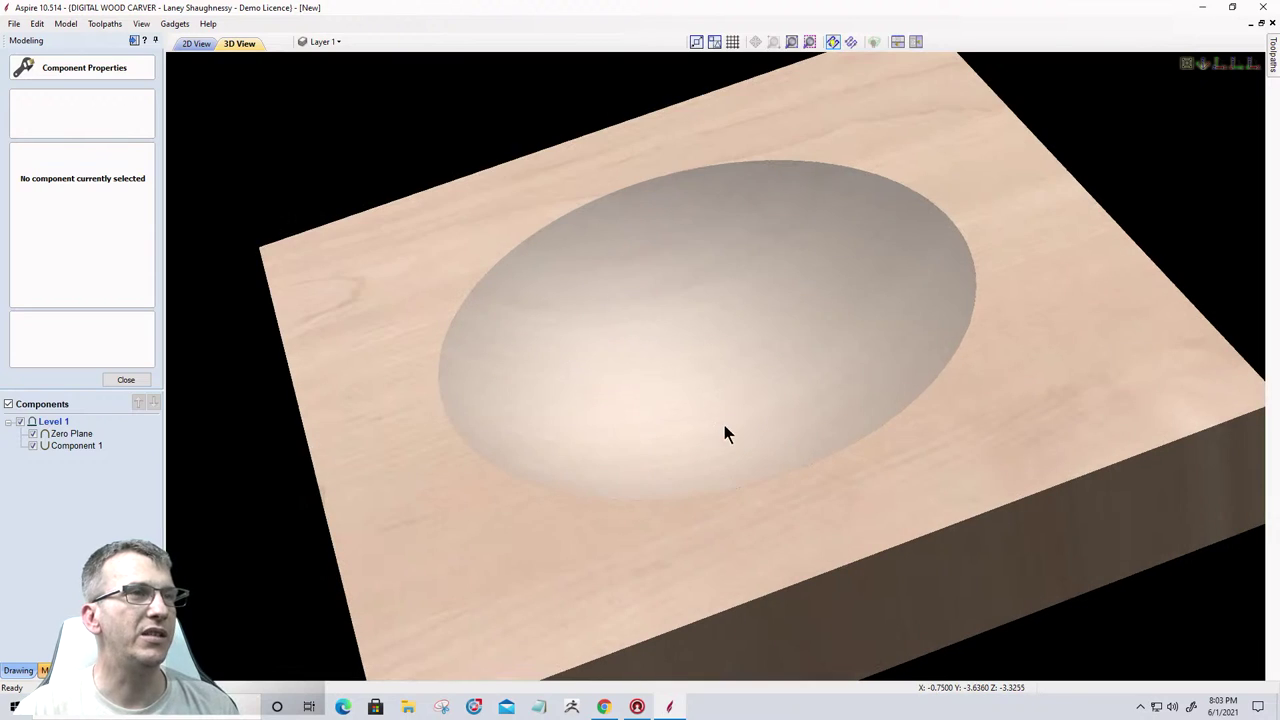
pyautogui.click(126, 380)
# Place the Flourish 101-8-X clipart from the Decorative library at the dish's centre and enlarge it to about 11 inches square.
pyautogui.click(100, 670)
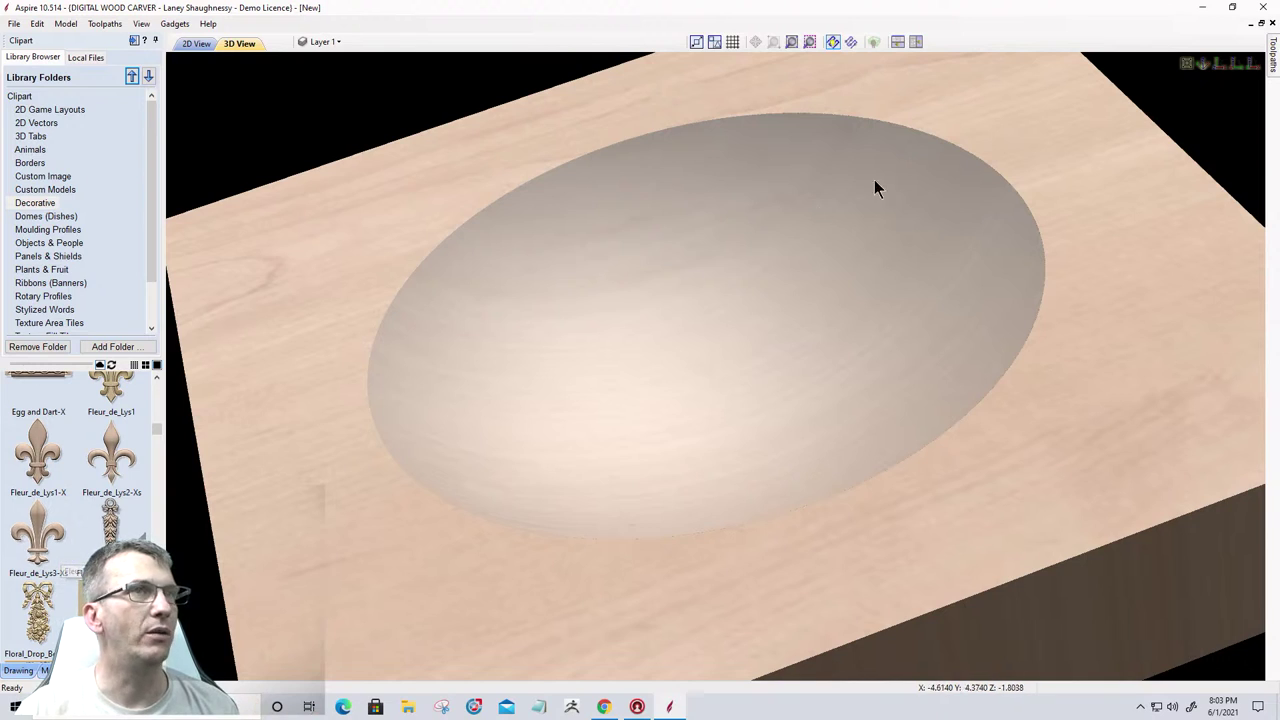
pyautogui.click(1221, 66)
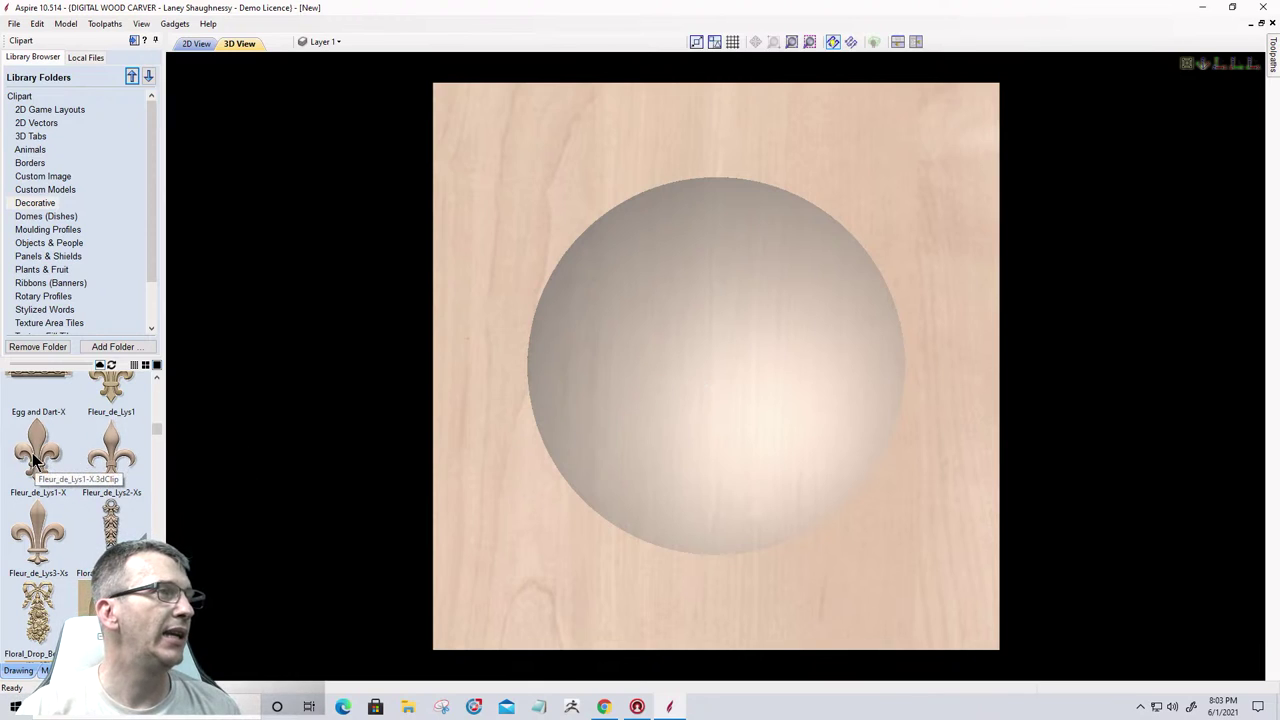
pyautogui.scroll(-3, 95, 486)
pyautogui.scroll(-10, 95, 483)
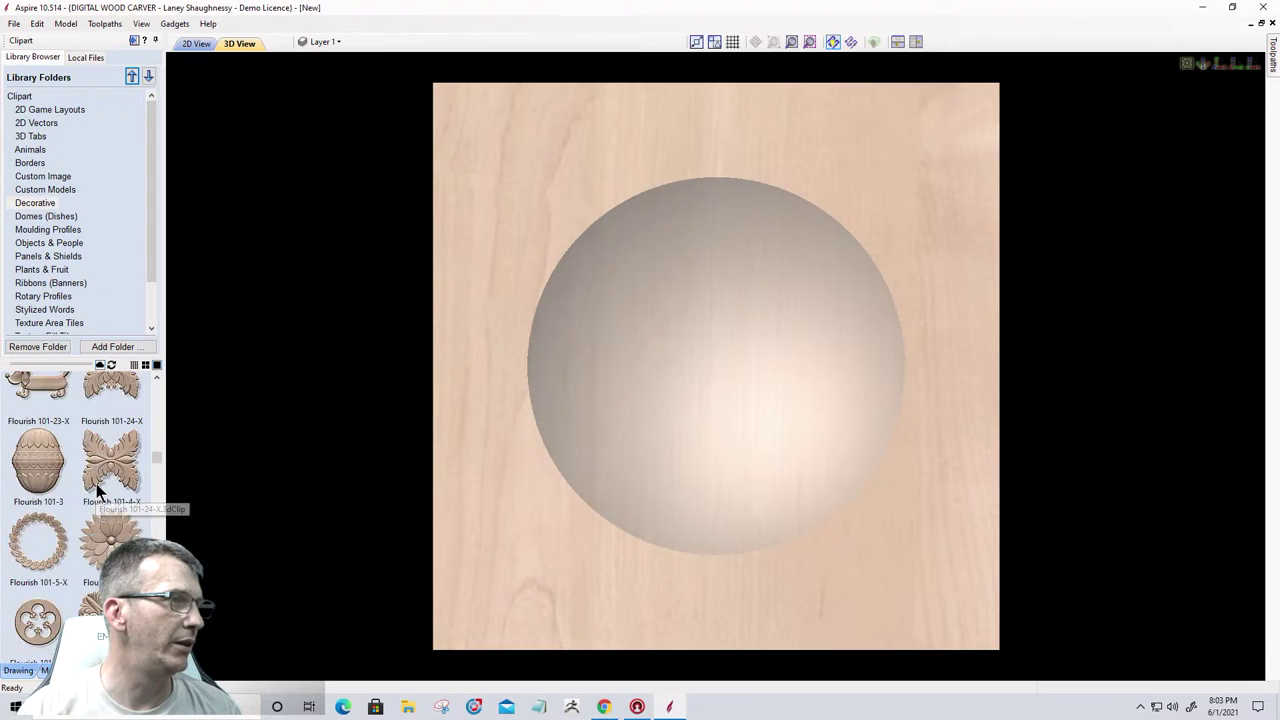
pyautogui.scroll(-1, 96, 483)
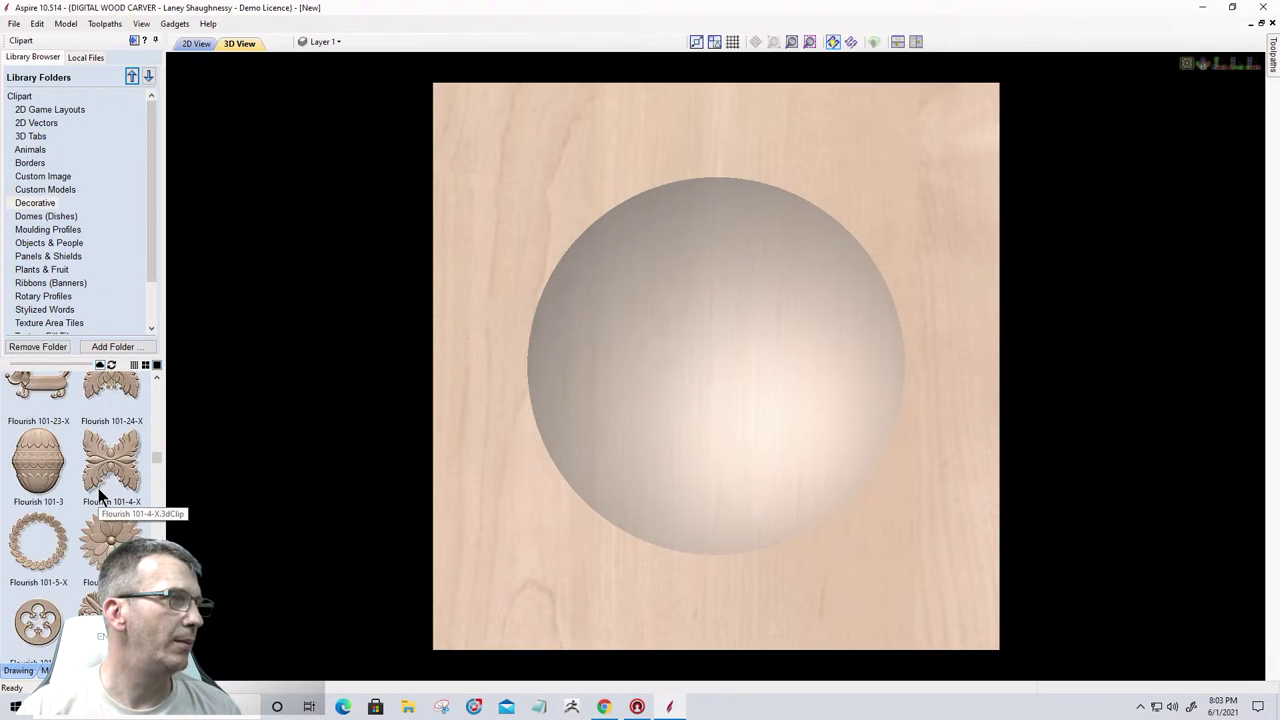
pyautogui.scroll(-1, 98, 488)
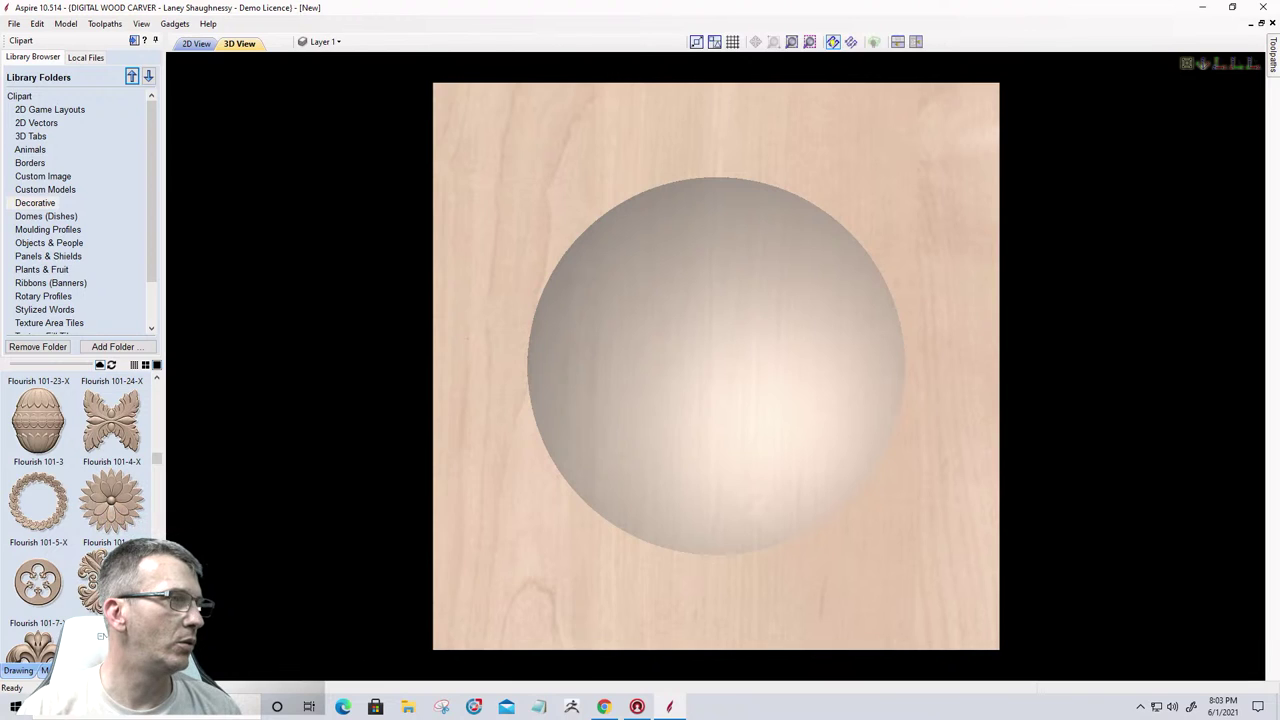
pyautogui.moveTo(111, 580); pyautogui.dragTo(721, 379)
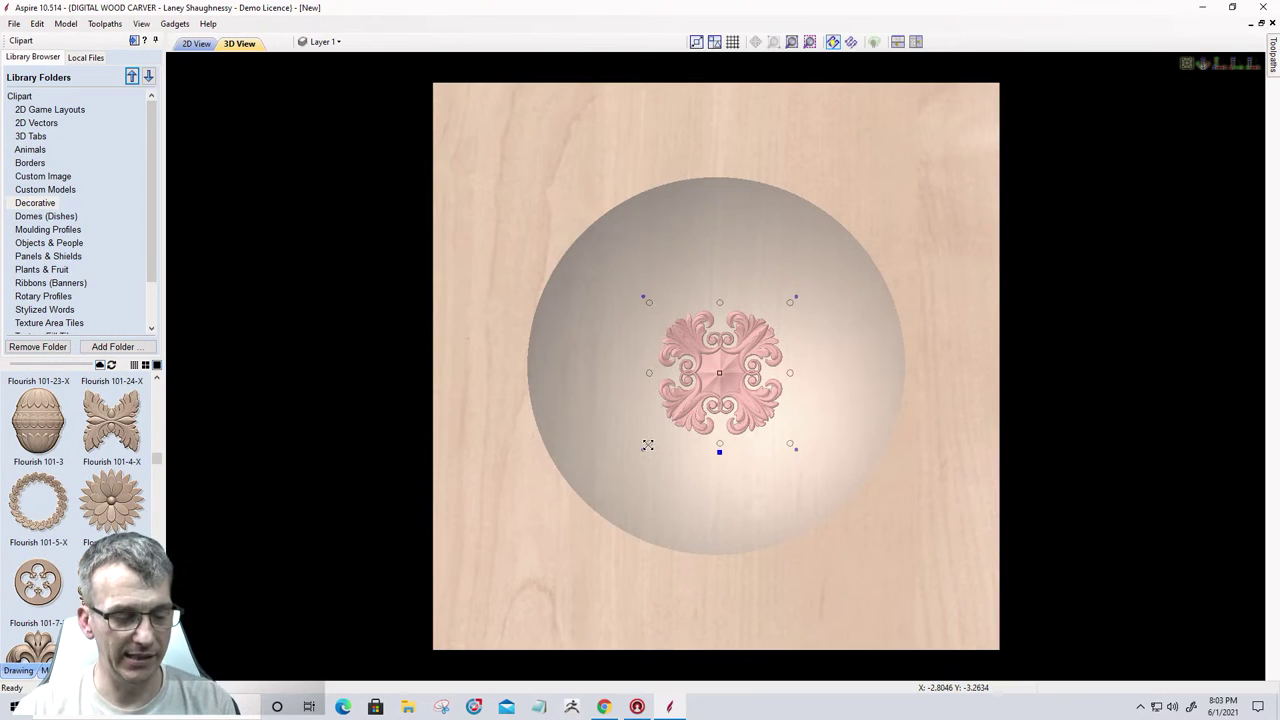
pyautogui.moveTo(648, 450); pyautogui.dragTo(590, 624)
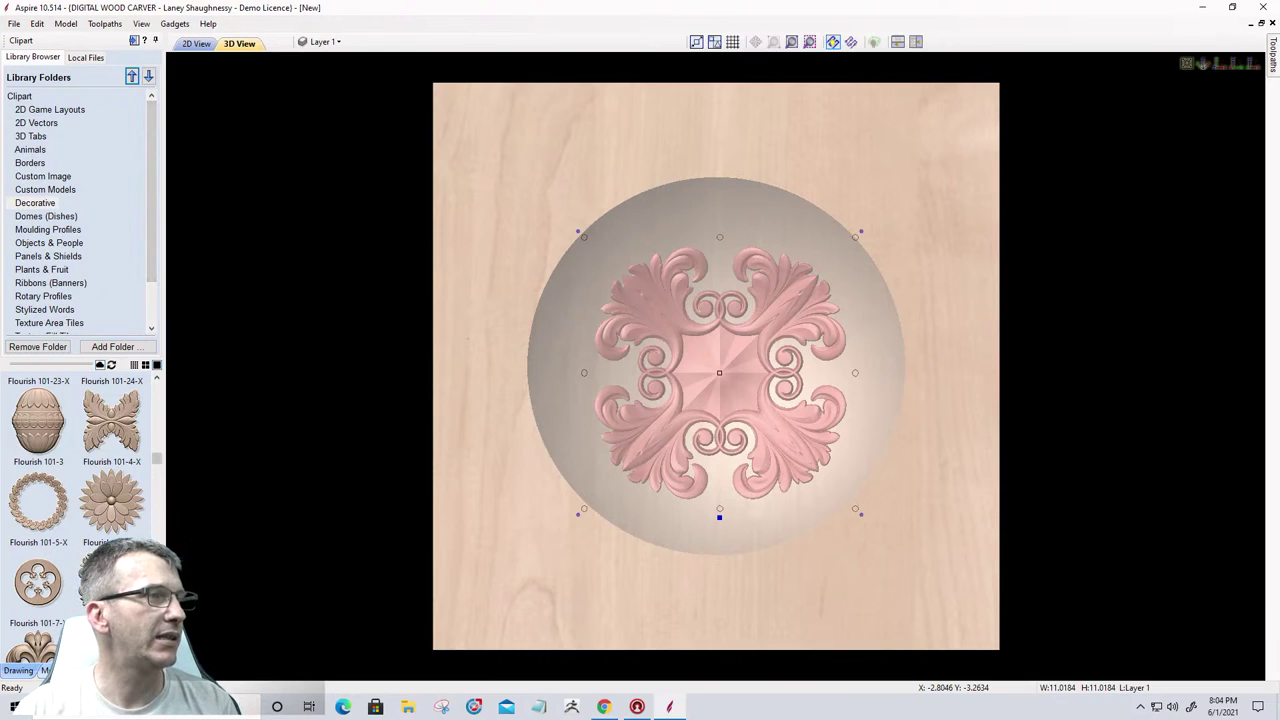
# Set the shape height of the dish component, Component 1, to 0.75 inches in its component properties.
pyautogui.click(44, 670)
pyautogui.click(65, 494)
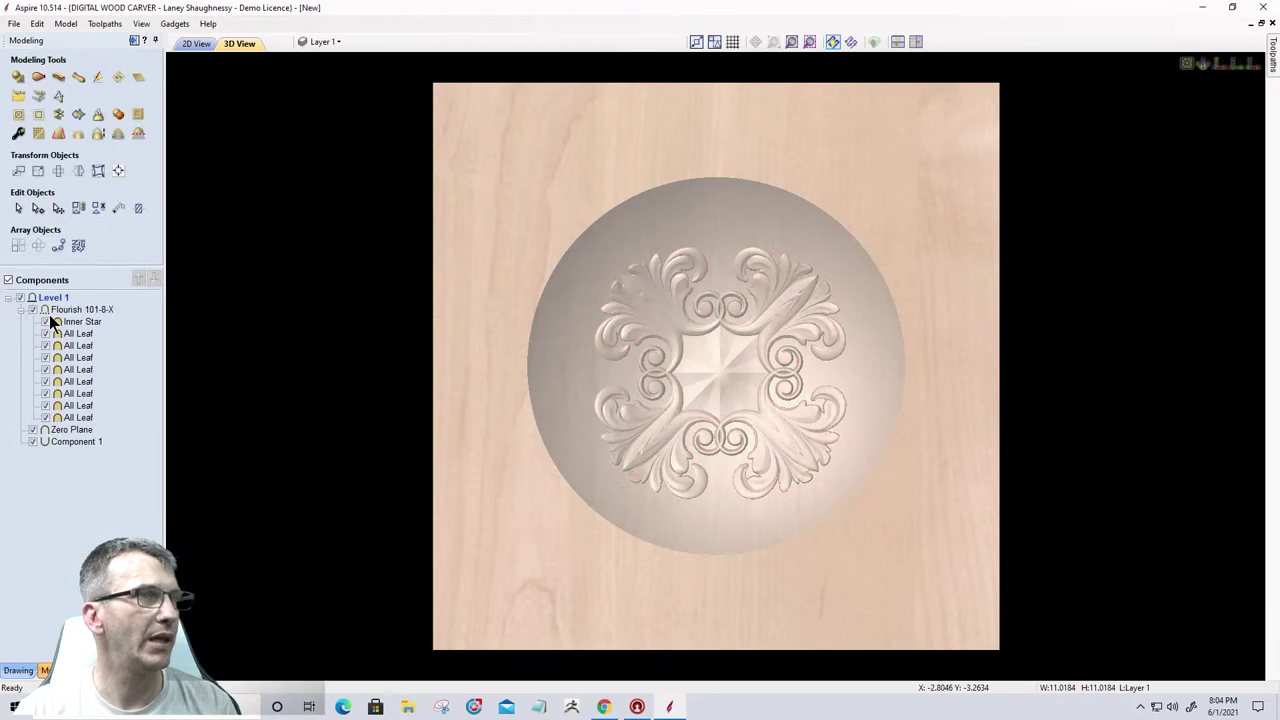
pyautogui.moveTo(701, 347); pyautogui.dragTo(697, 336)
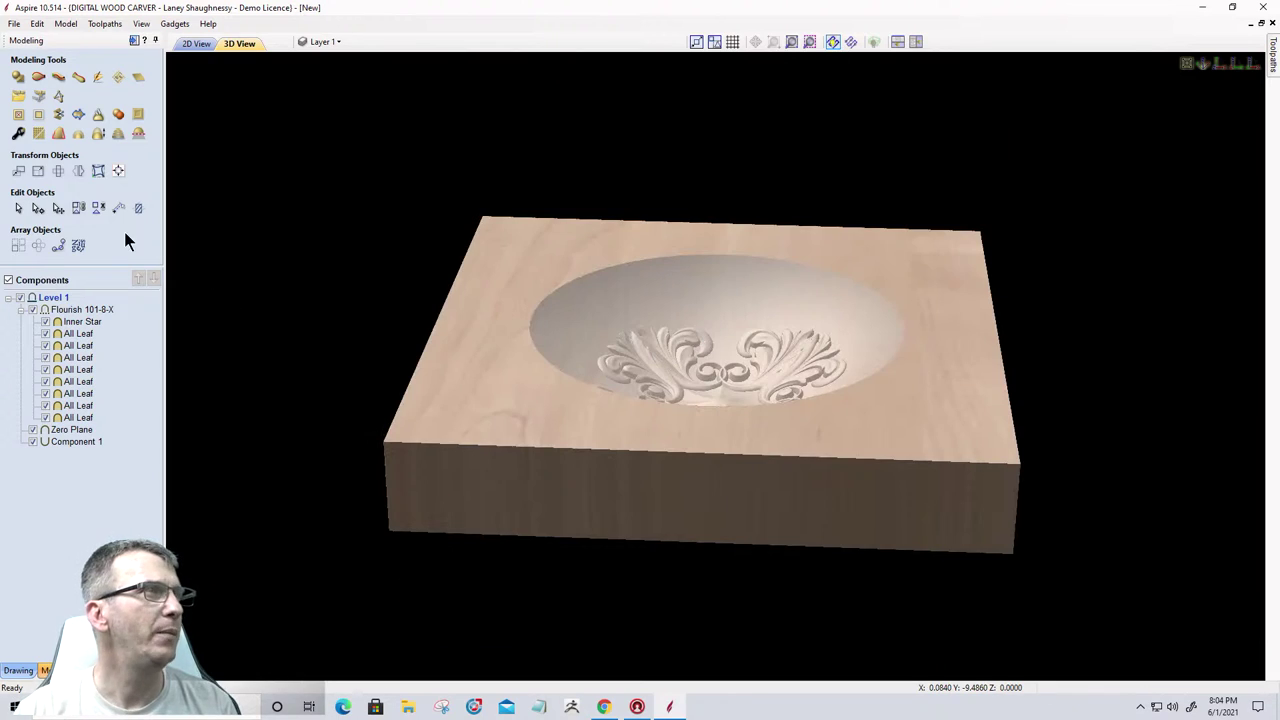
pyautogui.click(70, 441)
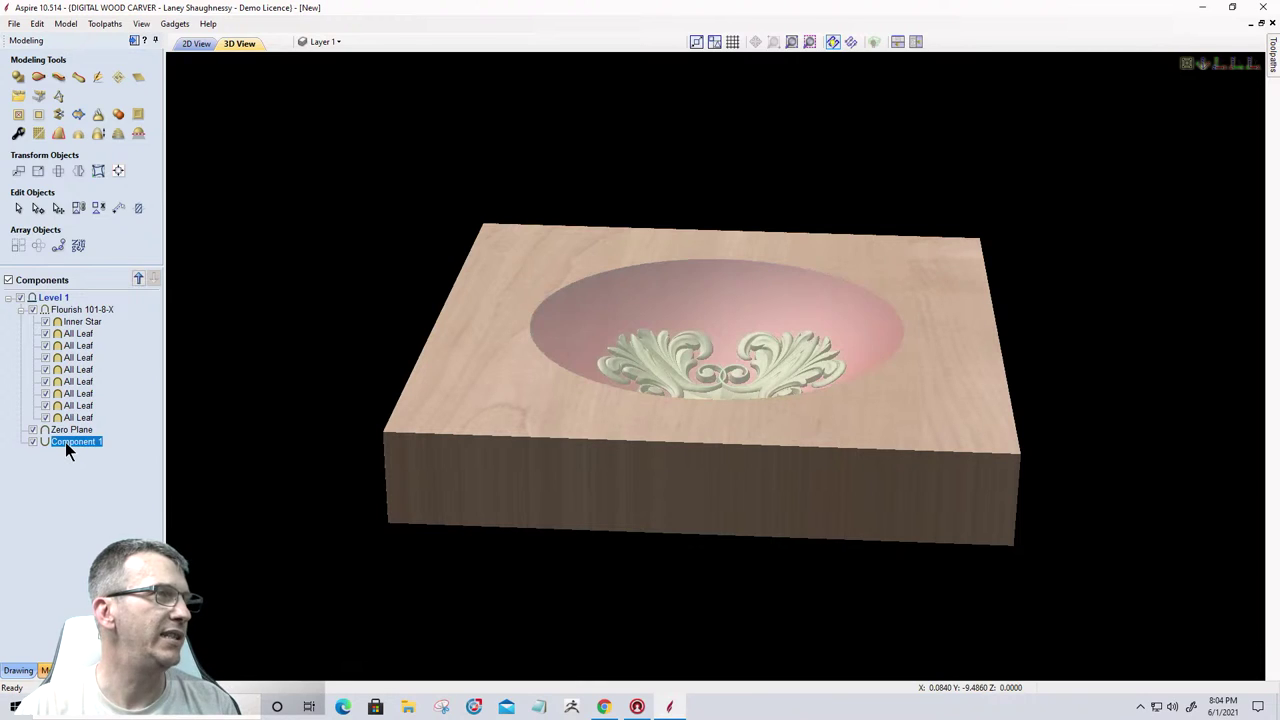
pyautogui.click(18, 134)
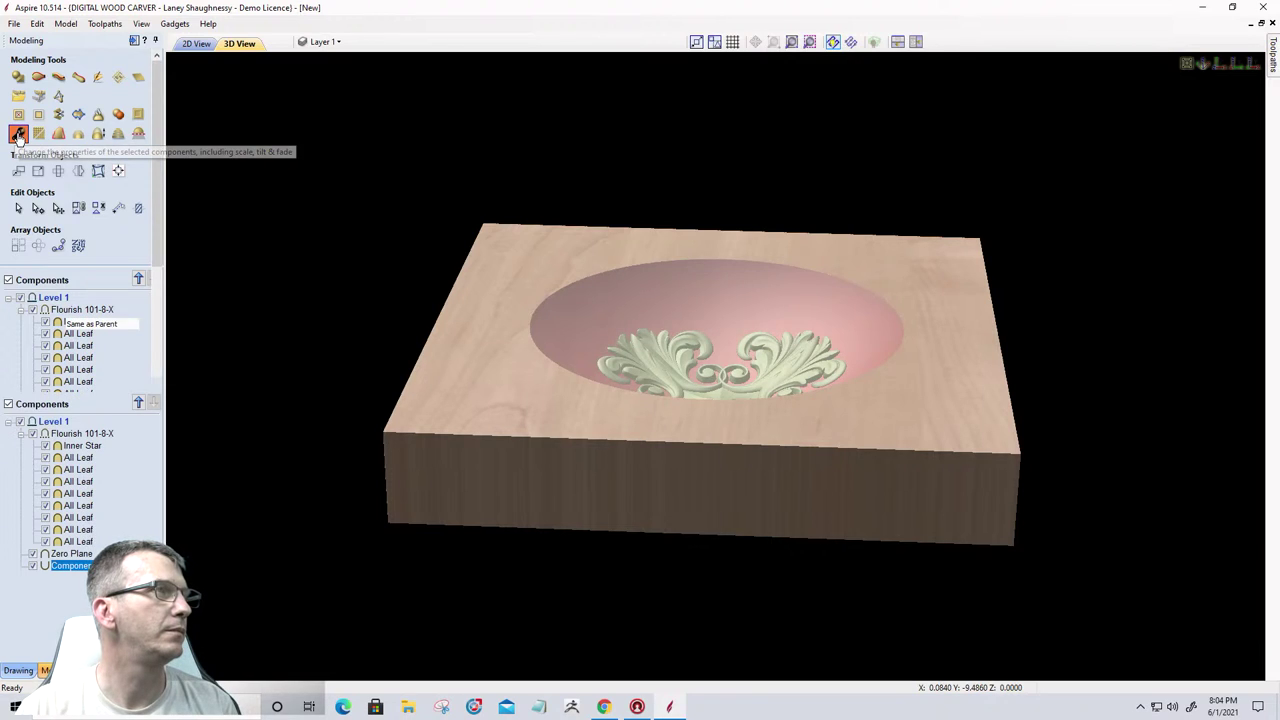
pyautogui.moveTo(95, 154); pyautogui.dragTo(82, 155)
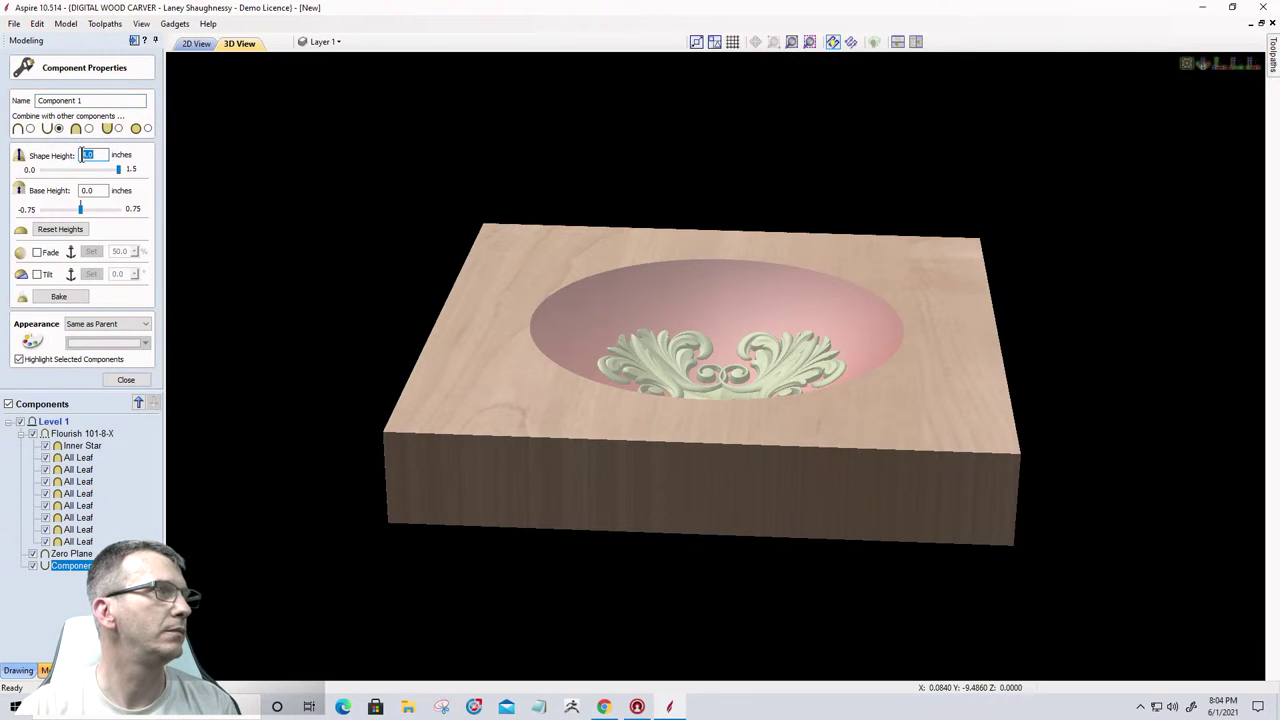
pyautogui.write('0.75')
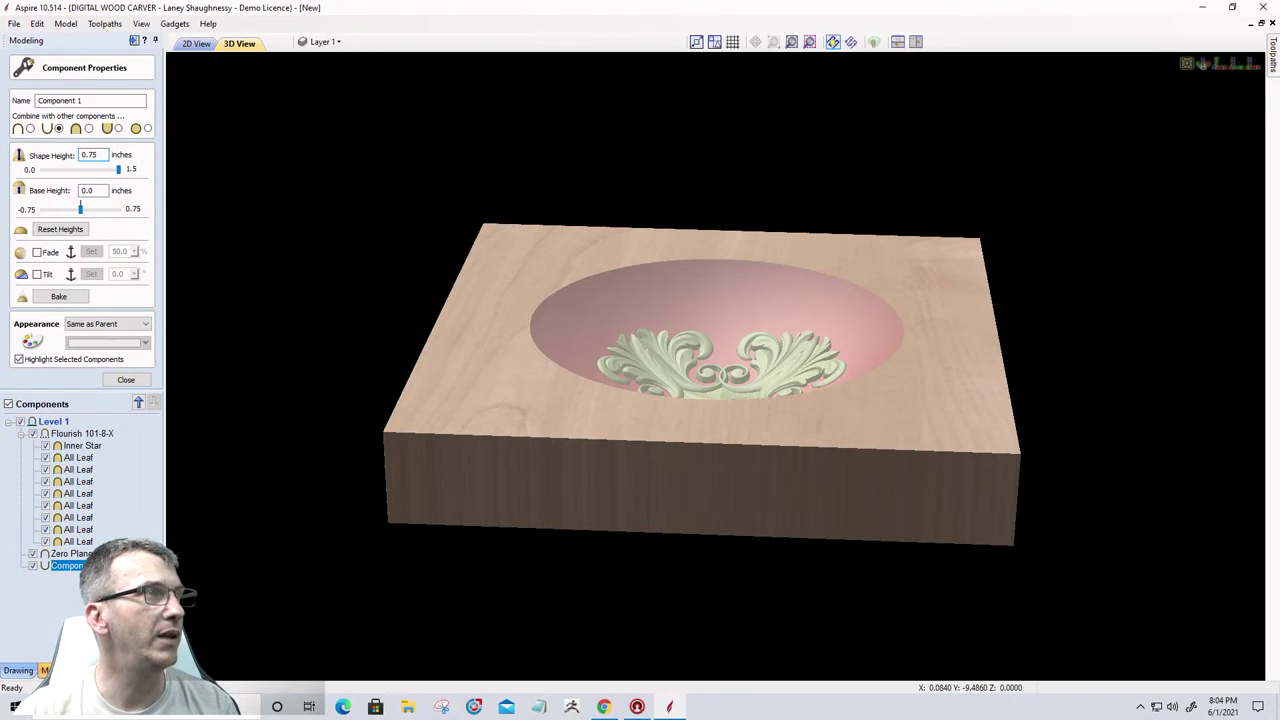
pyautogui.press('Return')
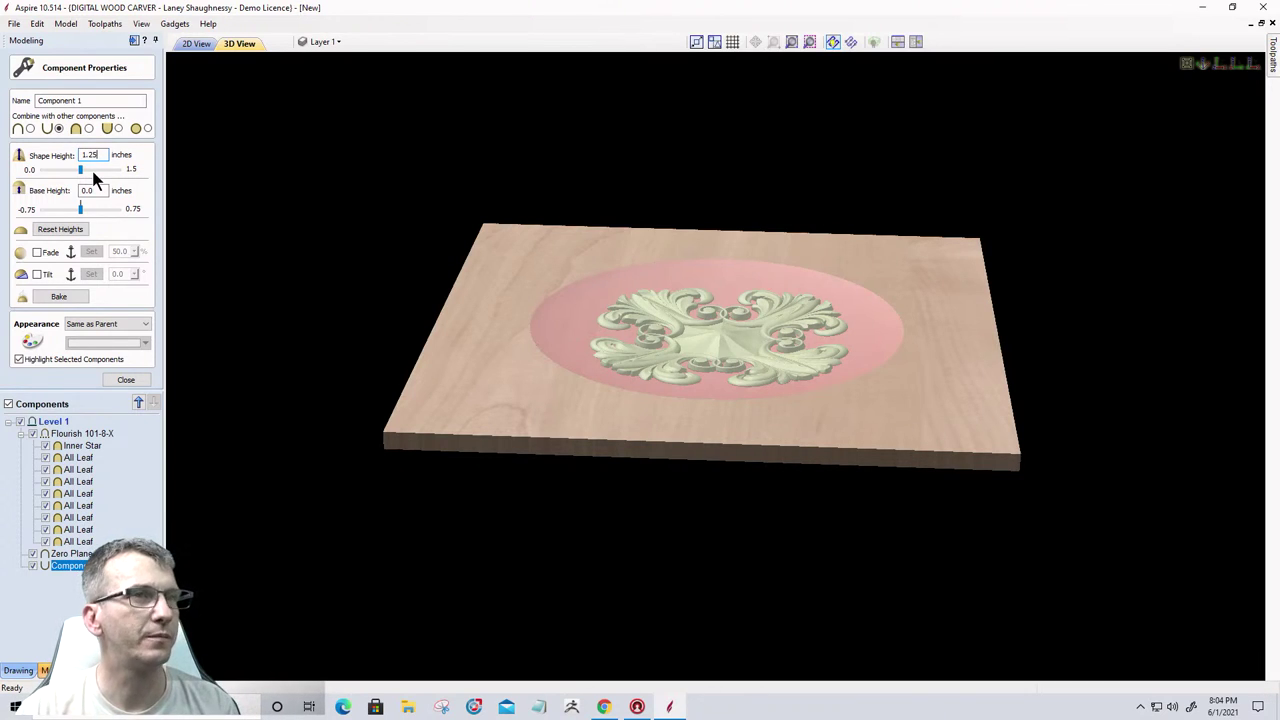
# Set the dish component's shape height to 1.25 inches, close its properties and examine the flourish inside the recess.
pyautogui.press('Return')
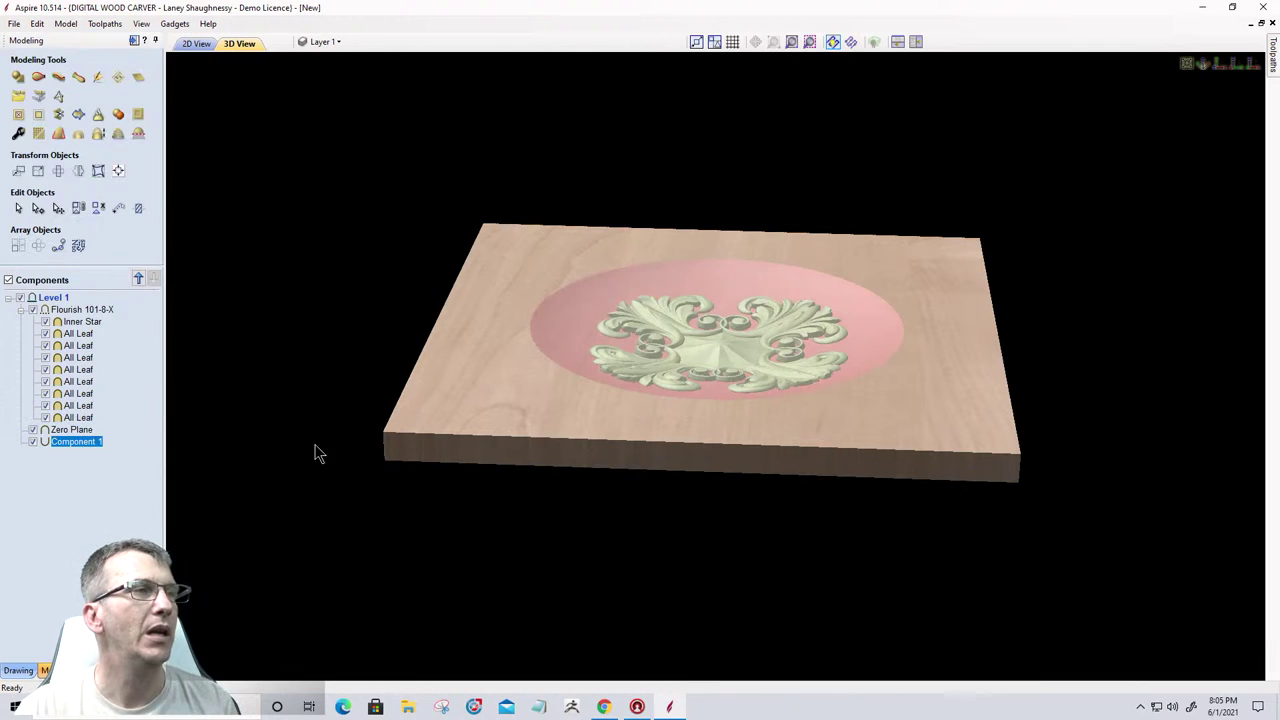
pyautogui.click(633, 410)
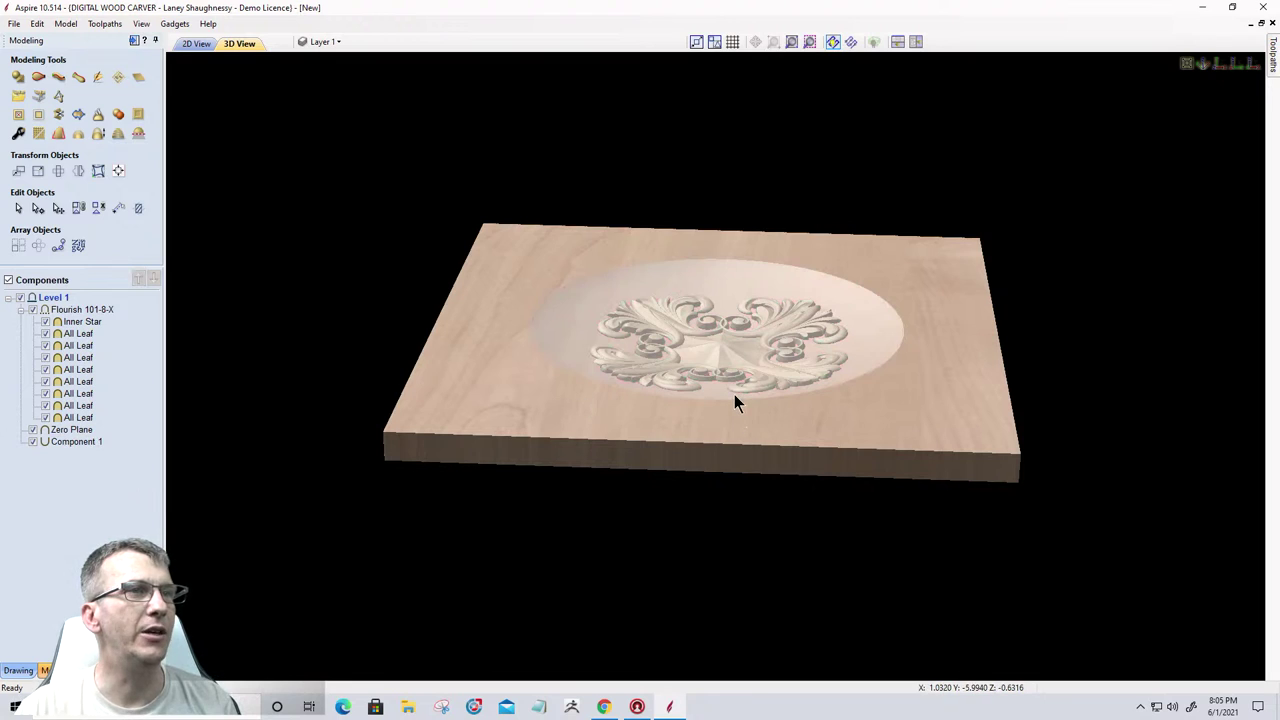
pyautogui.scroll(2, 734, 396)
pyautogui.scroll(1, 730, 369)
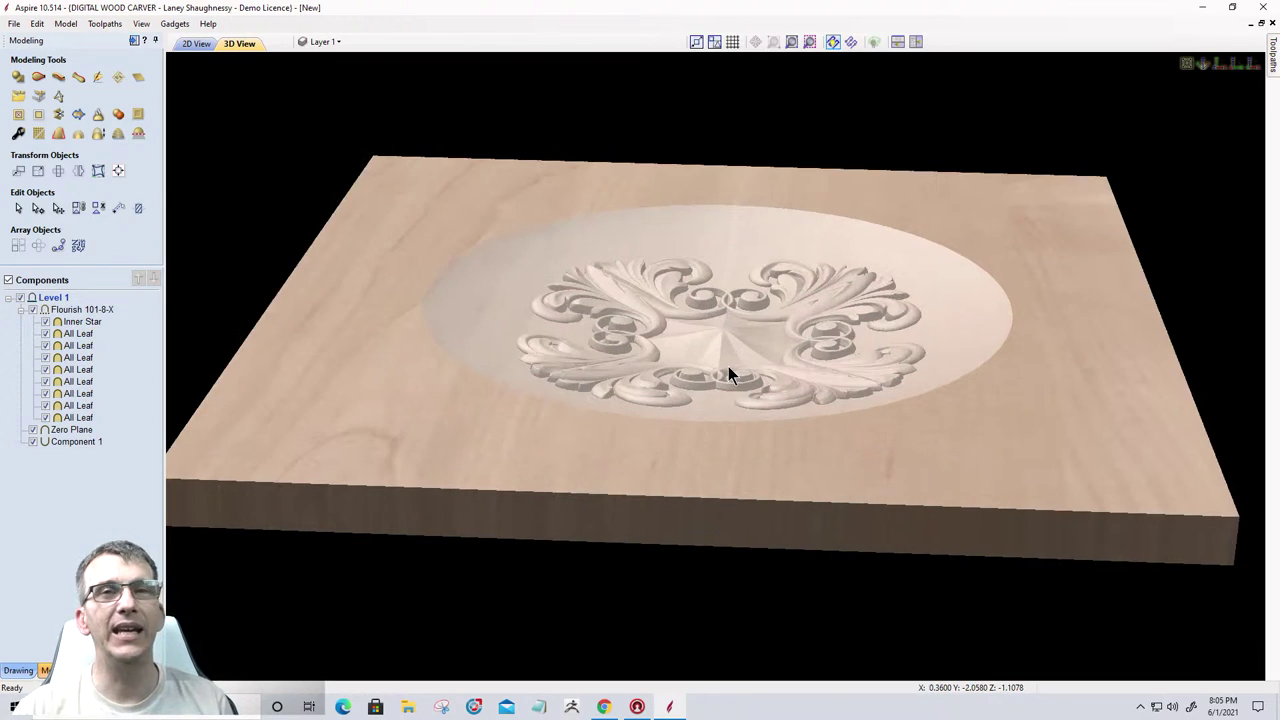
pyautogui.scroll(2, 728, 366)
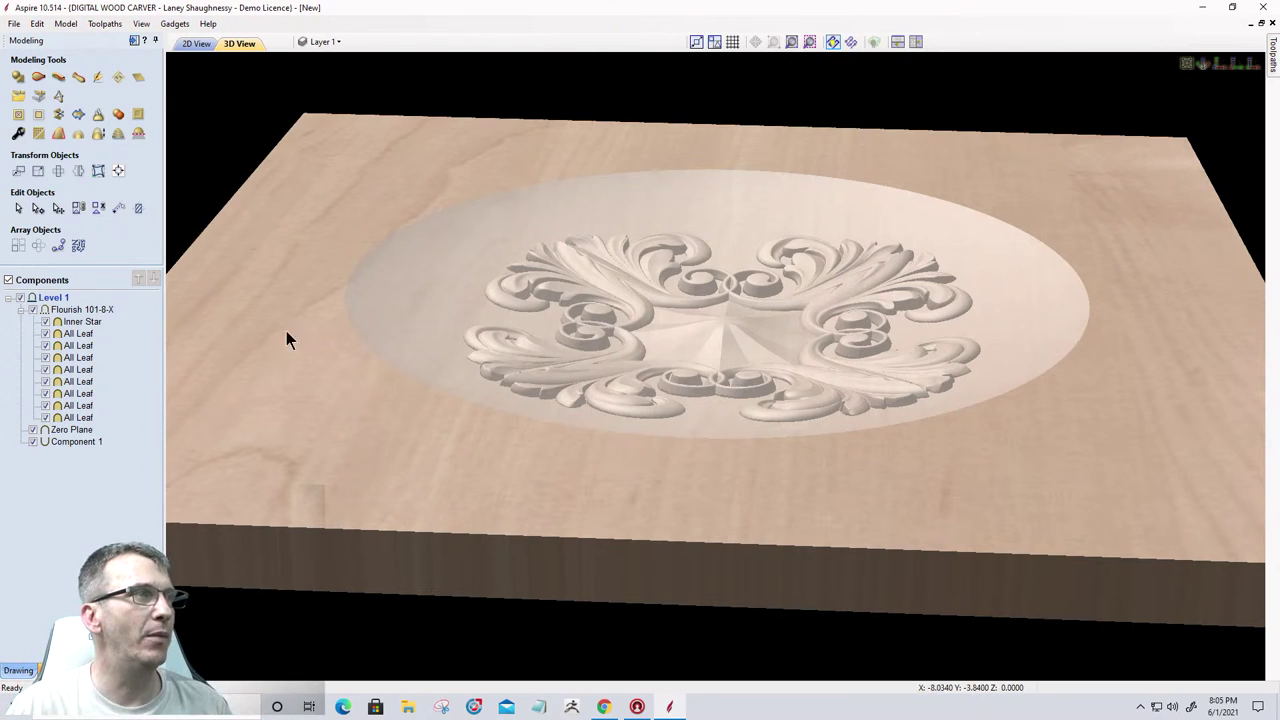
# Change the Flourish 101-8-X group's combine mode to Multiply and inspect the resulting relief in the 3D view.
pyautogui.moveTo(86, 314)
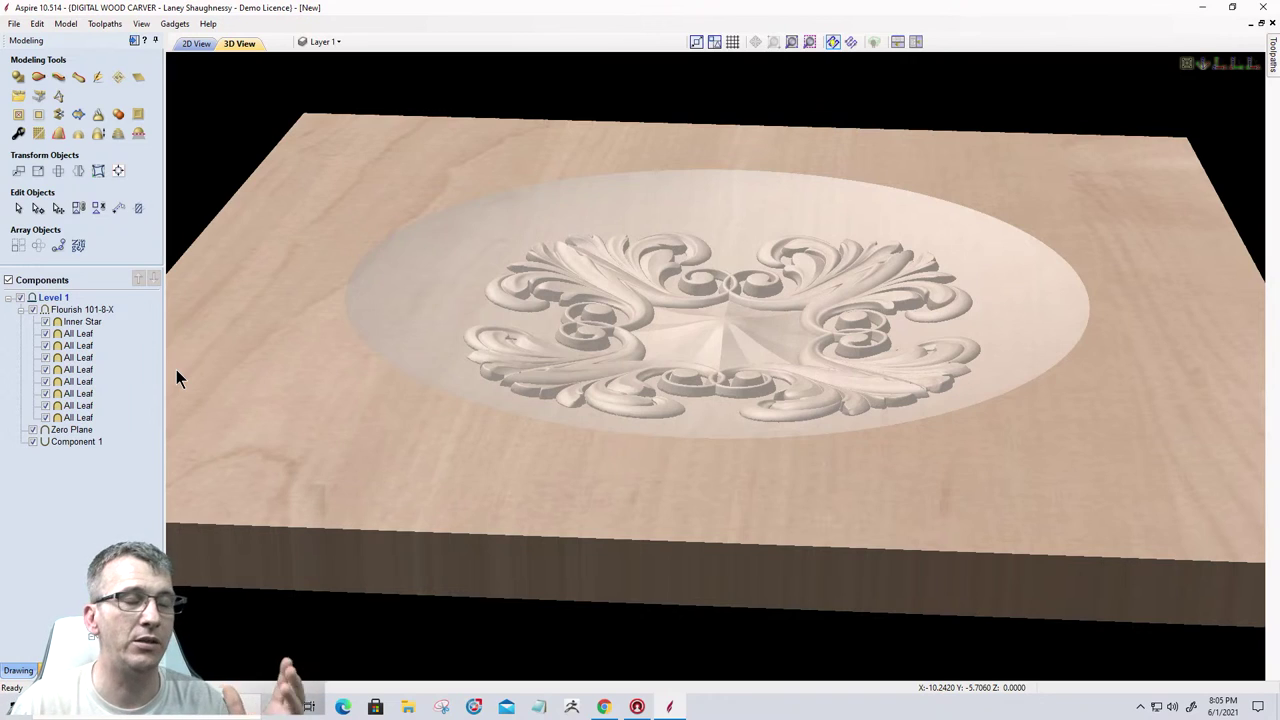
pyautogui.click(80, 309)
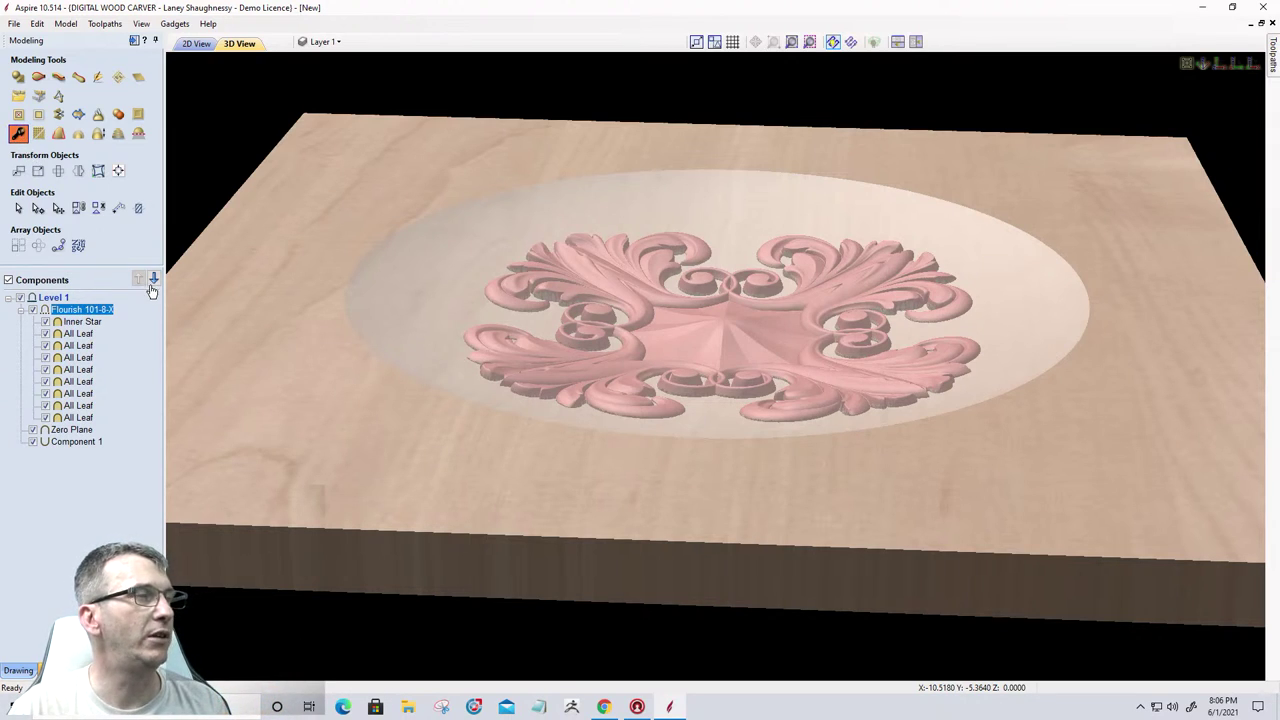
pyautogui.doubleClick(106, 312)
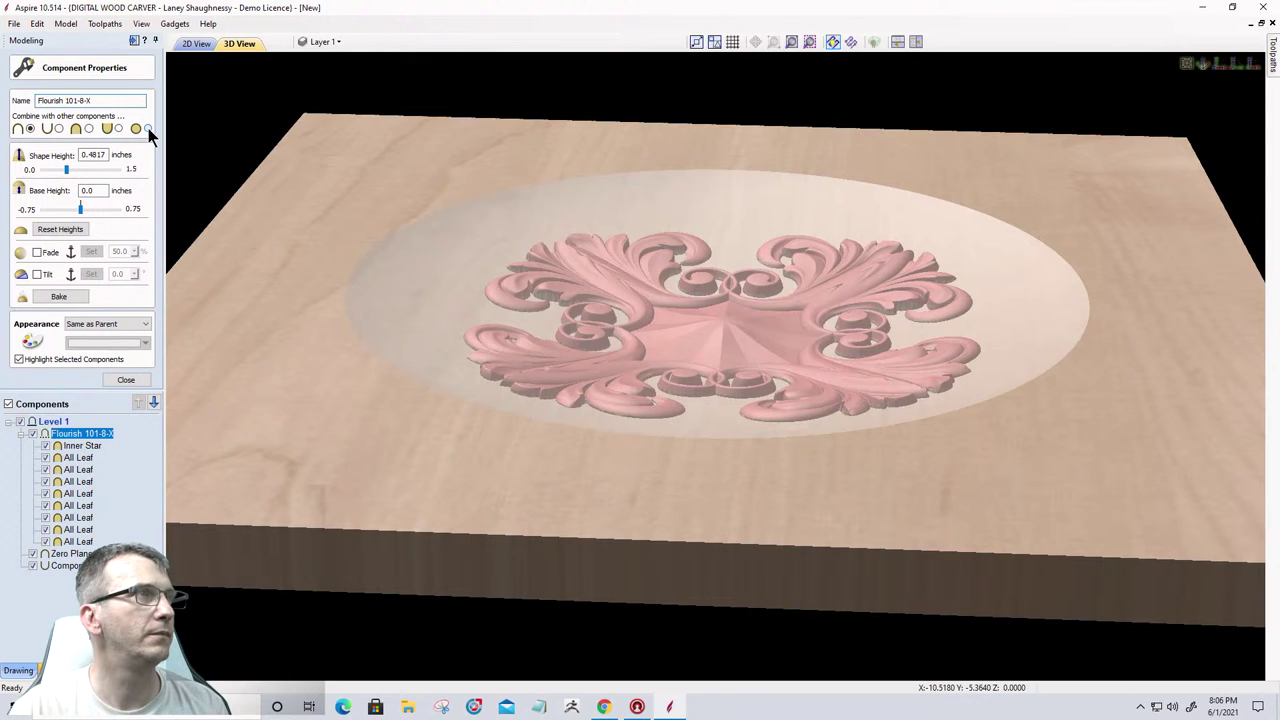
pyautogui.click(148, 128)
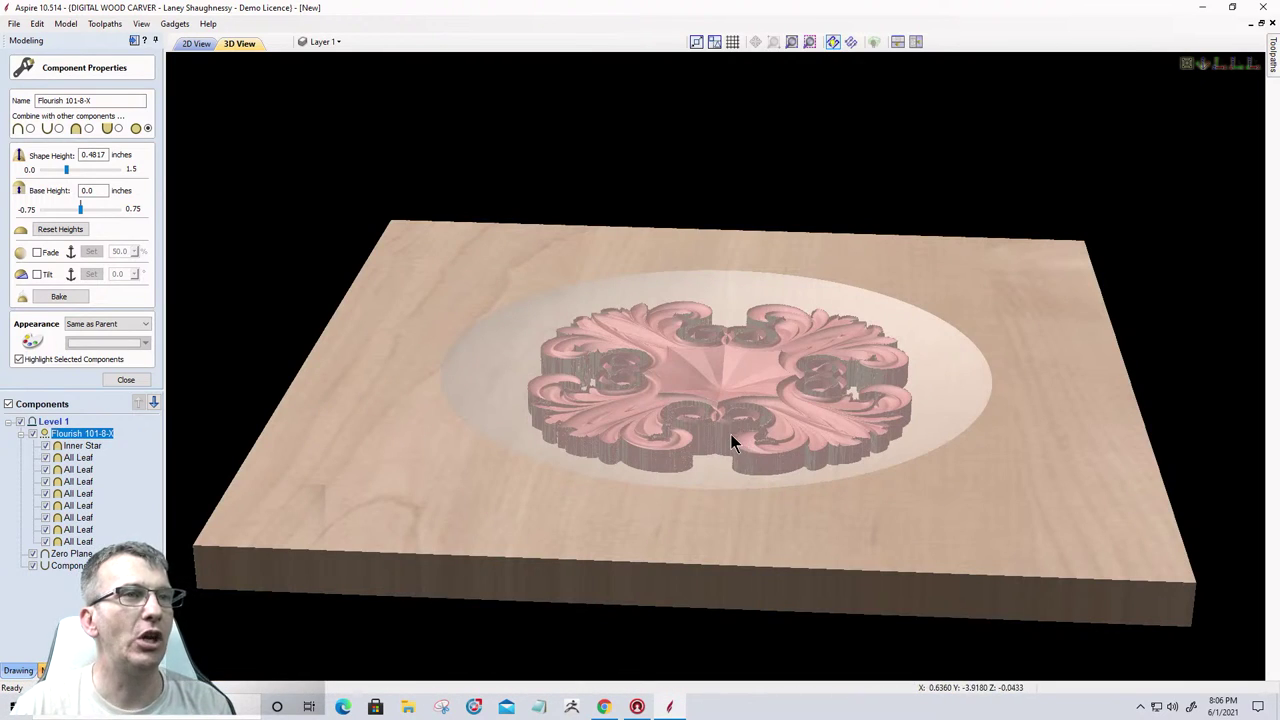
pyautogui.scroll(3, 730, 440)
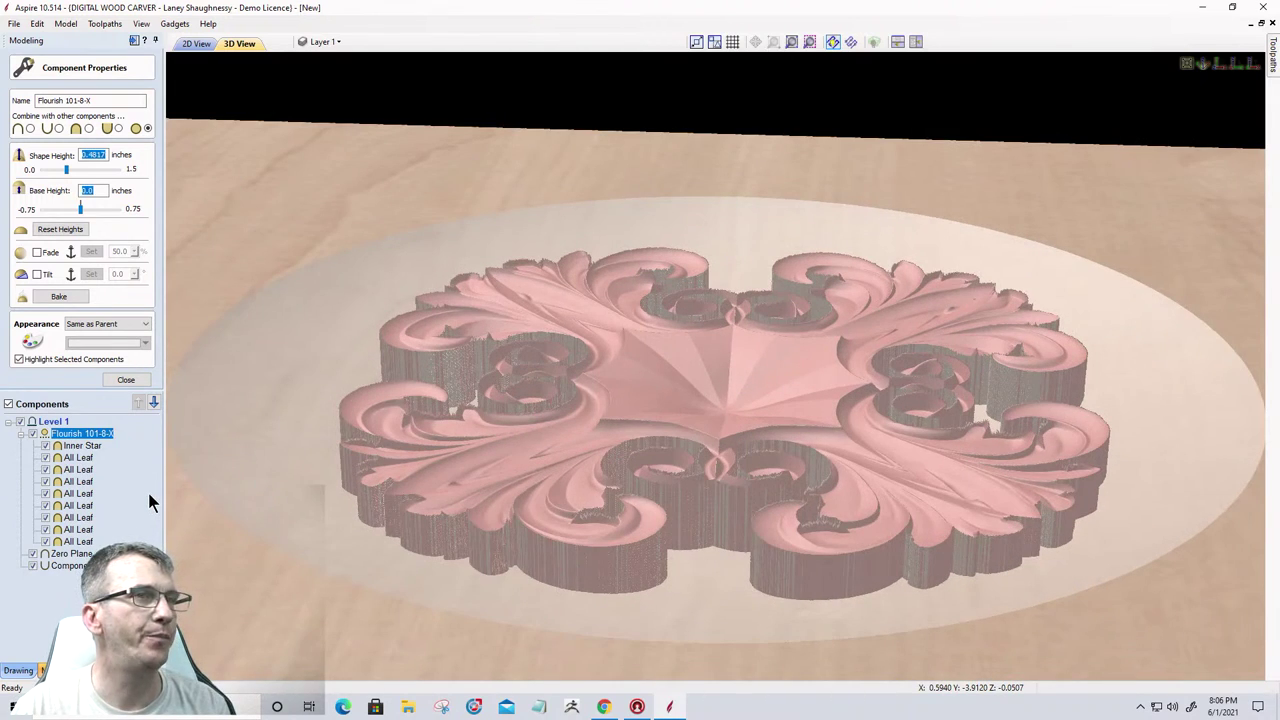
pyautogui.click(148, 492)
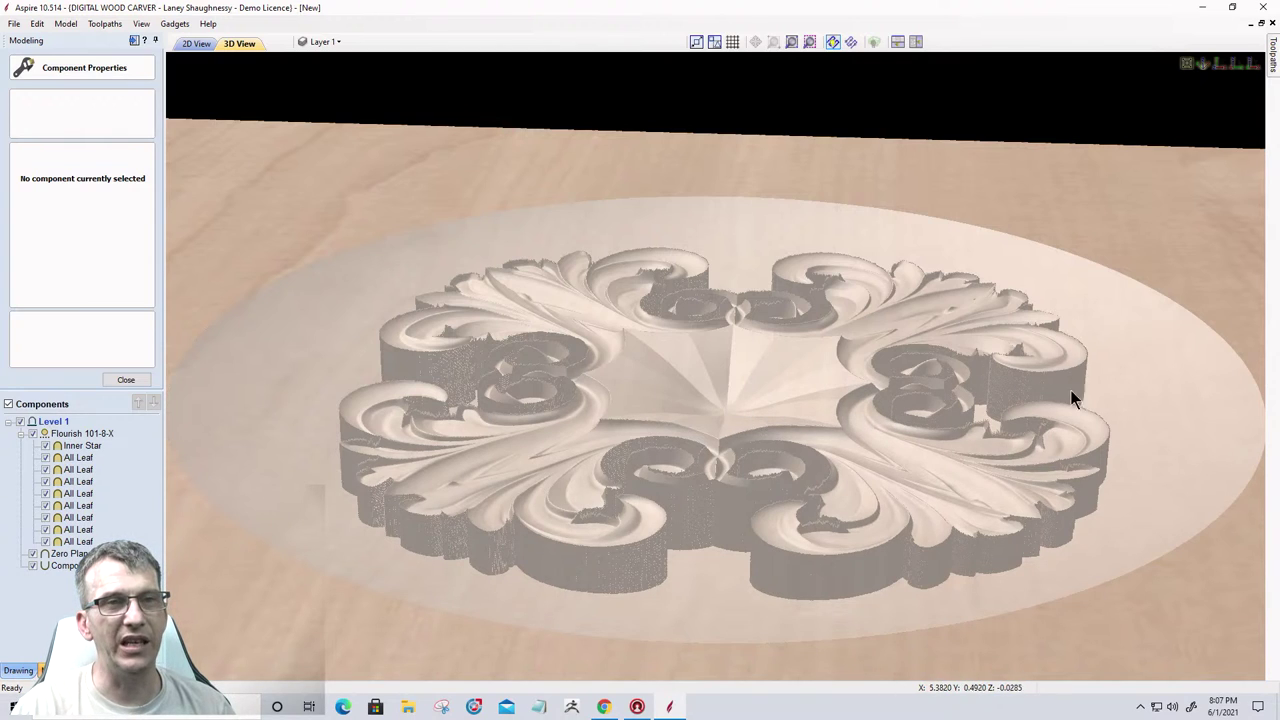
pyautogui.moveTo(736, 590); pyautogui.dragTo(734, 642)
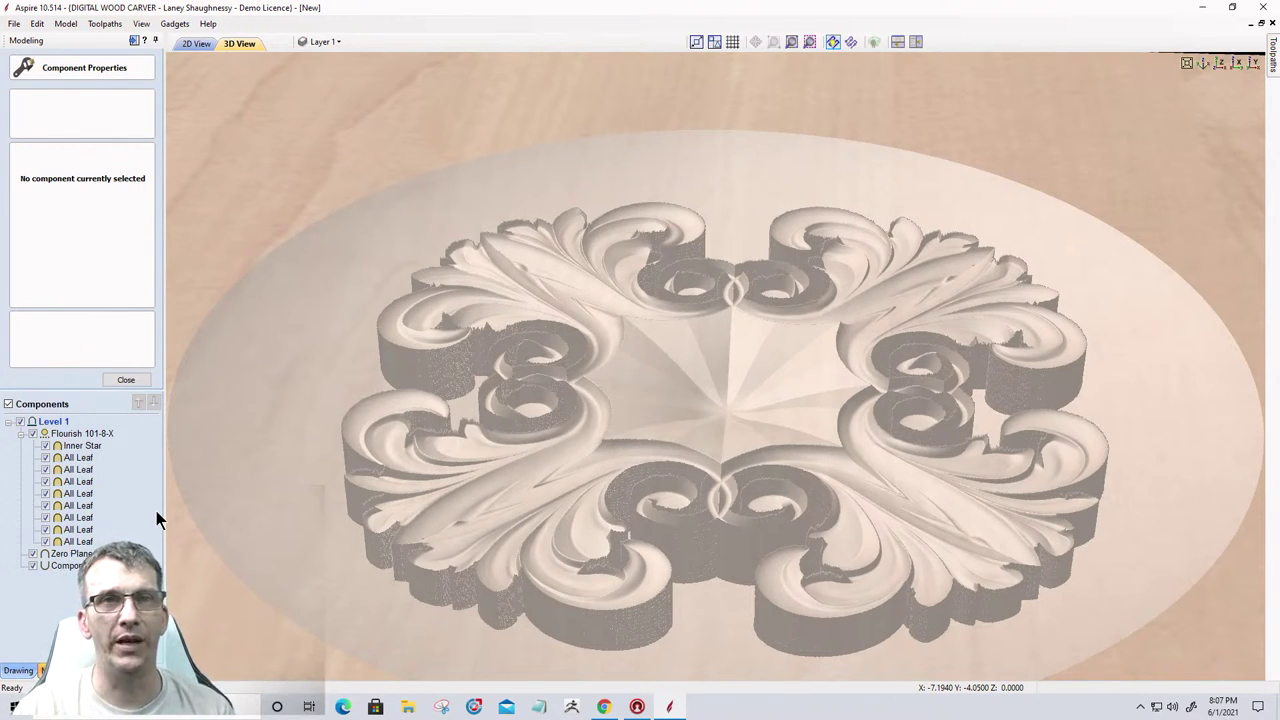
# Set the Flourish 101-8-X group's combine mode back to Add.
pyautogui.rightClick(62, 440)
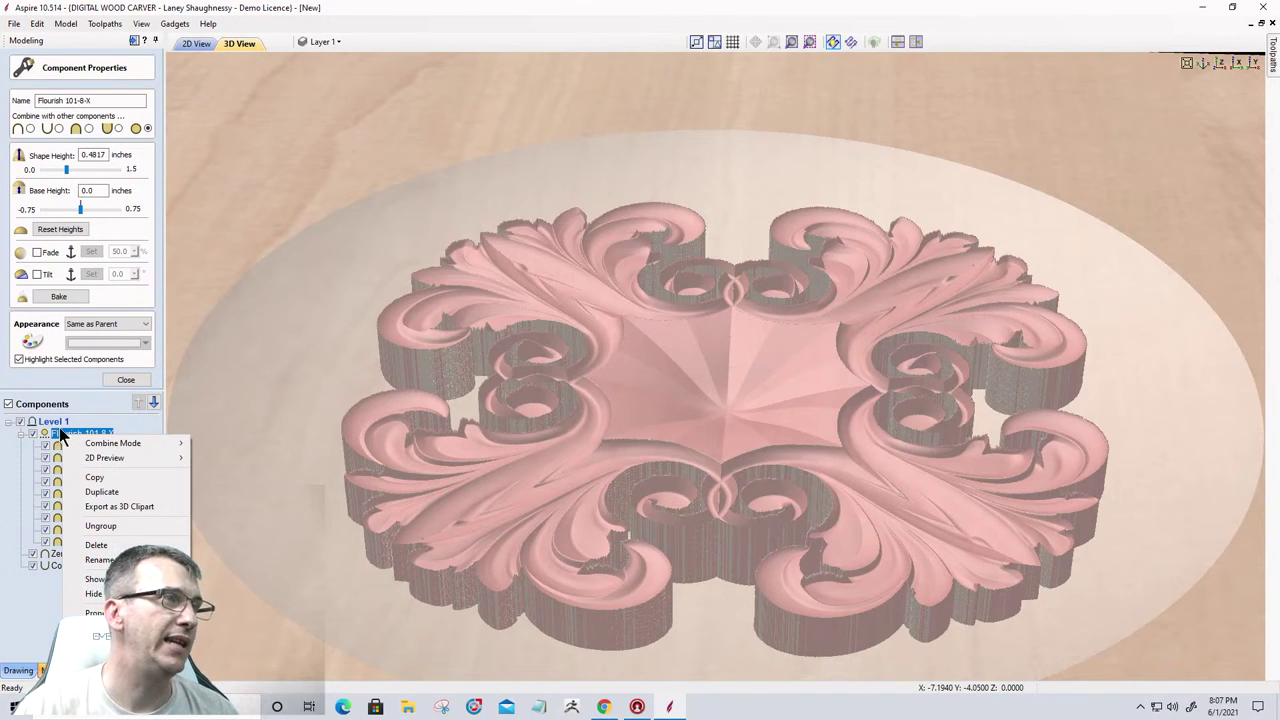
pyautogui.moveTo(140, 443)
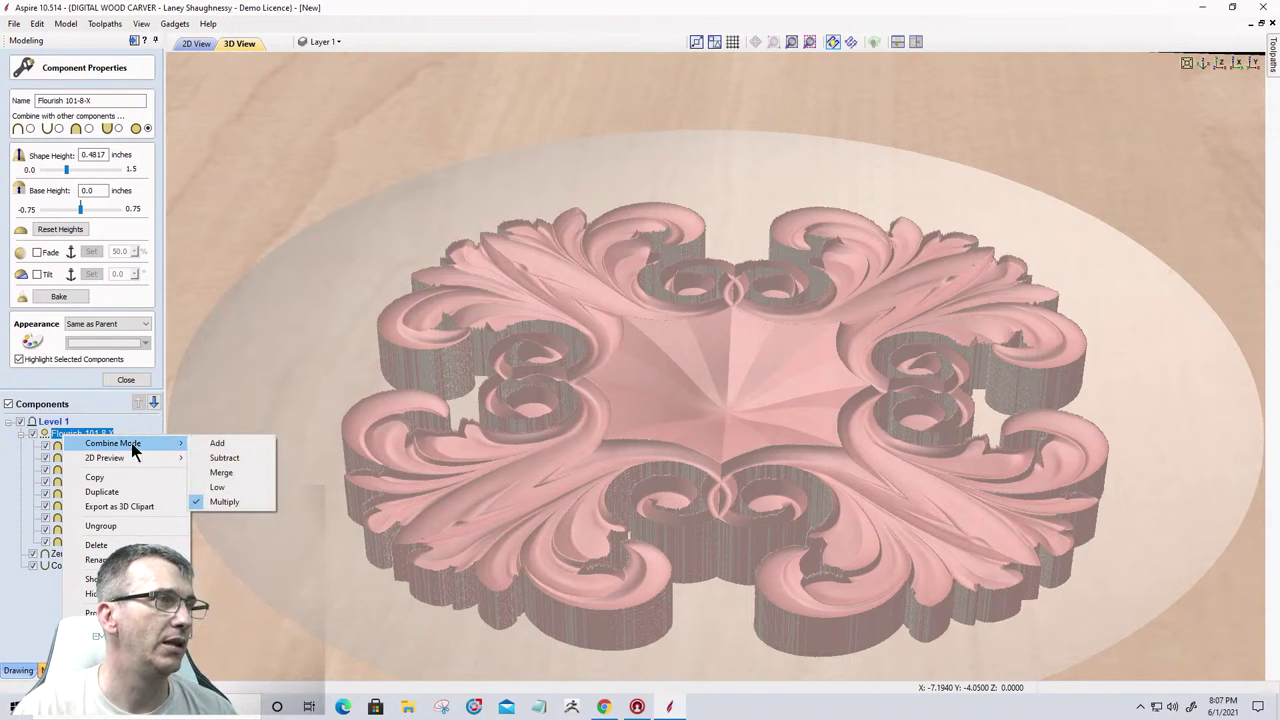
pyautogui.click(220, 445)
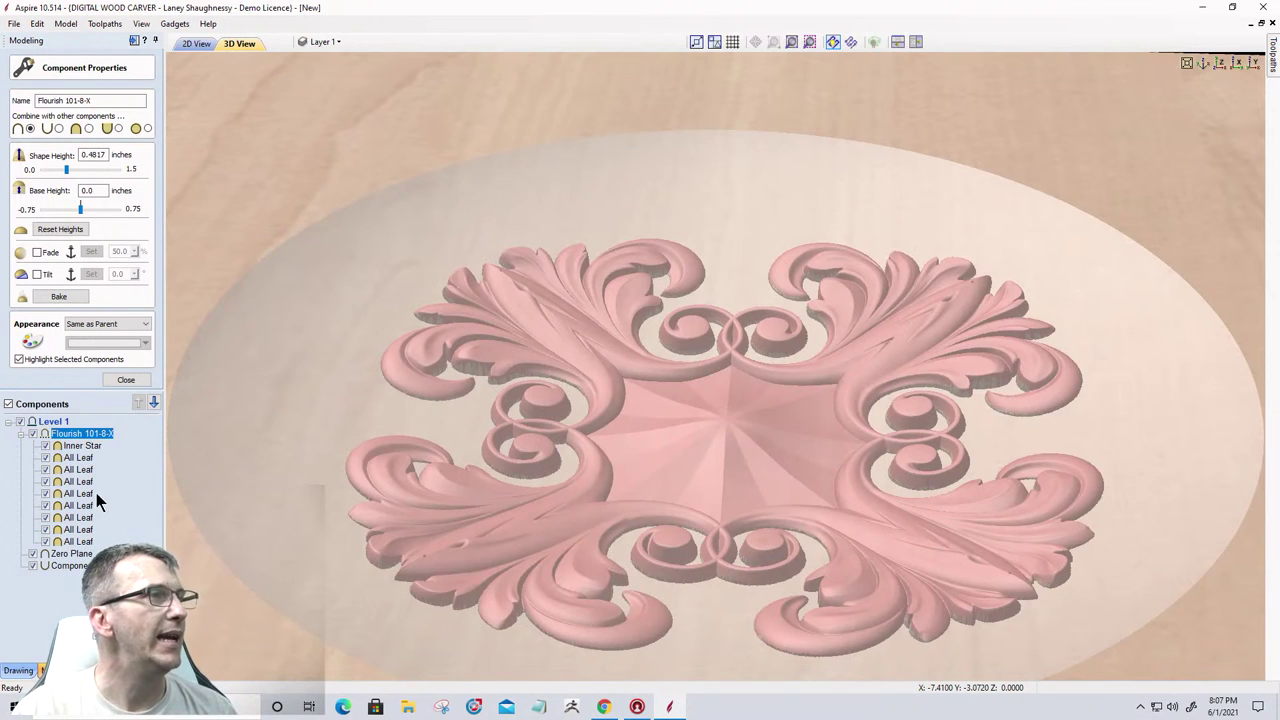
# Change the combine mode of the dish component, Component 1, to Multiply and inspect the model from another angle.
pyautogui.click(70, 565)
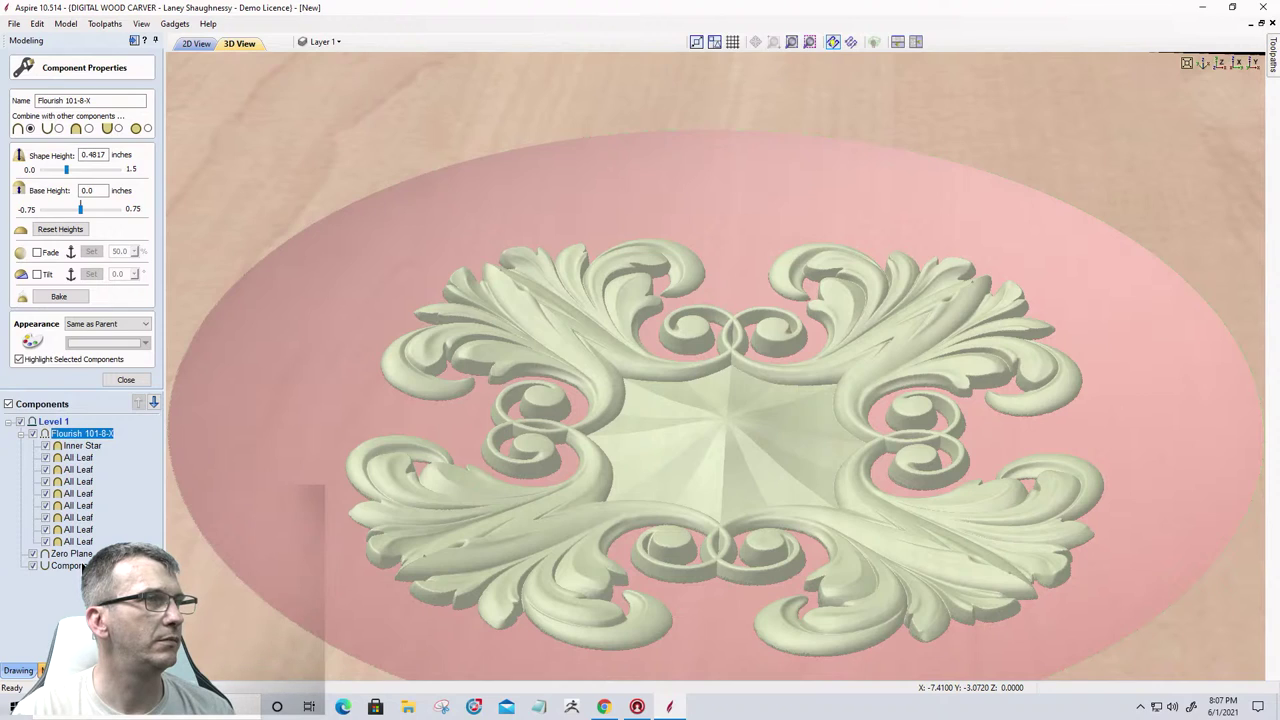
pyautogui.click(70, 566)
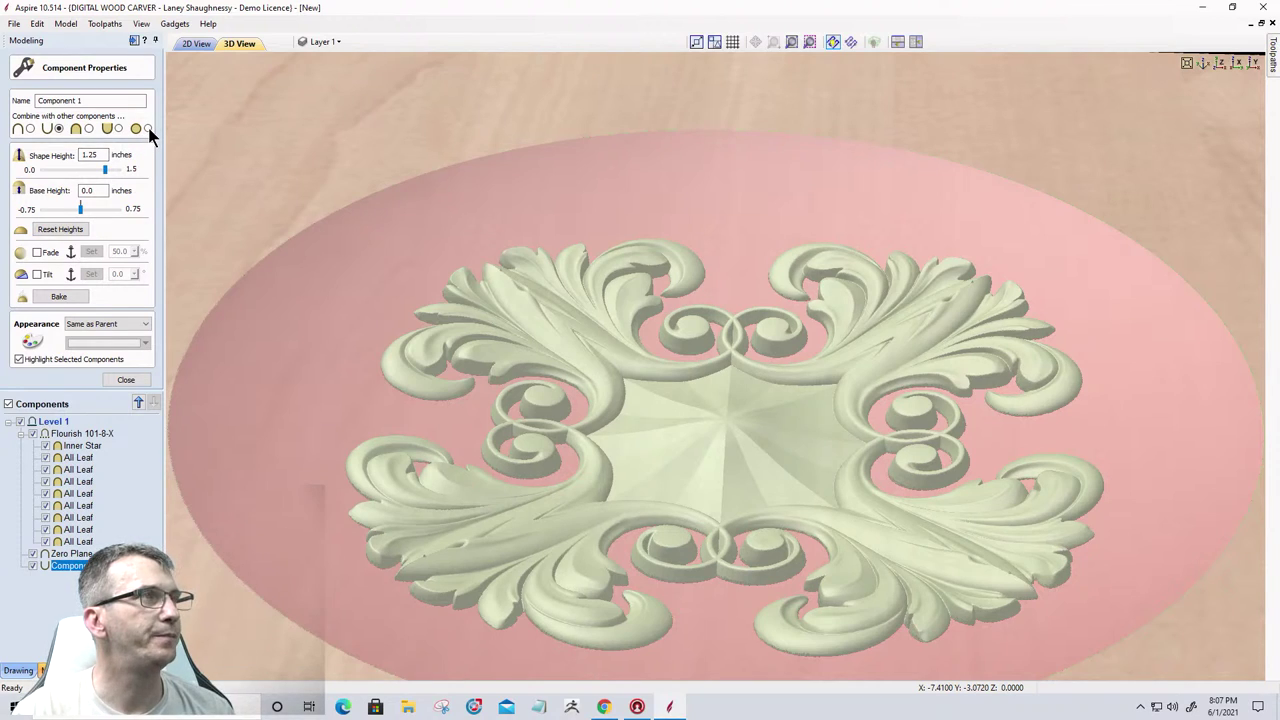
pyautogui.click(148, 129)
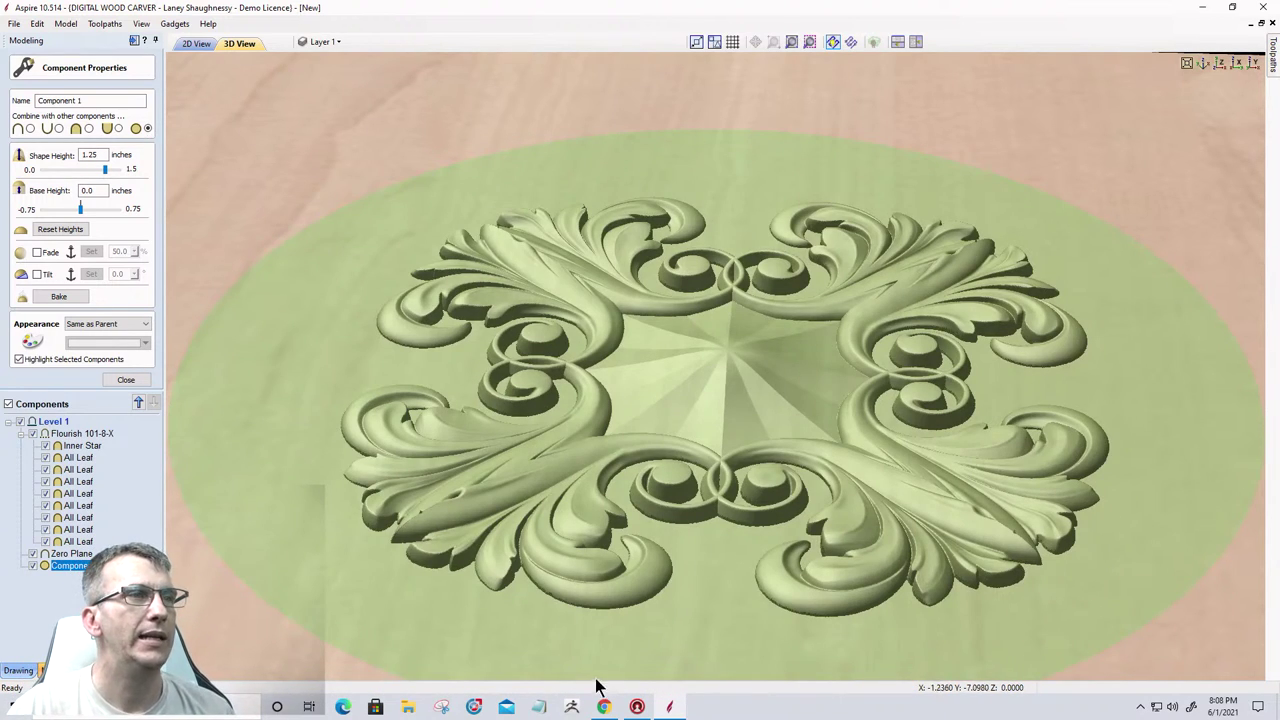
pyautogui.moveTo(689, 658); pyautogui.dragTo(510, 608)
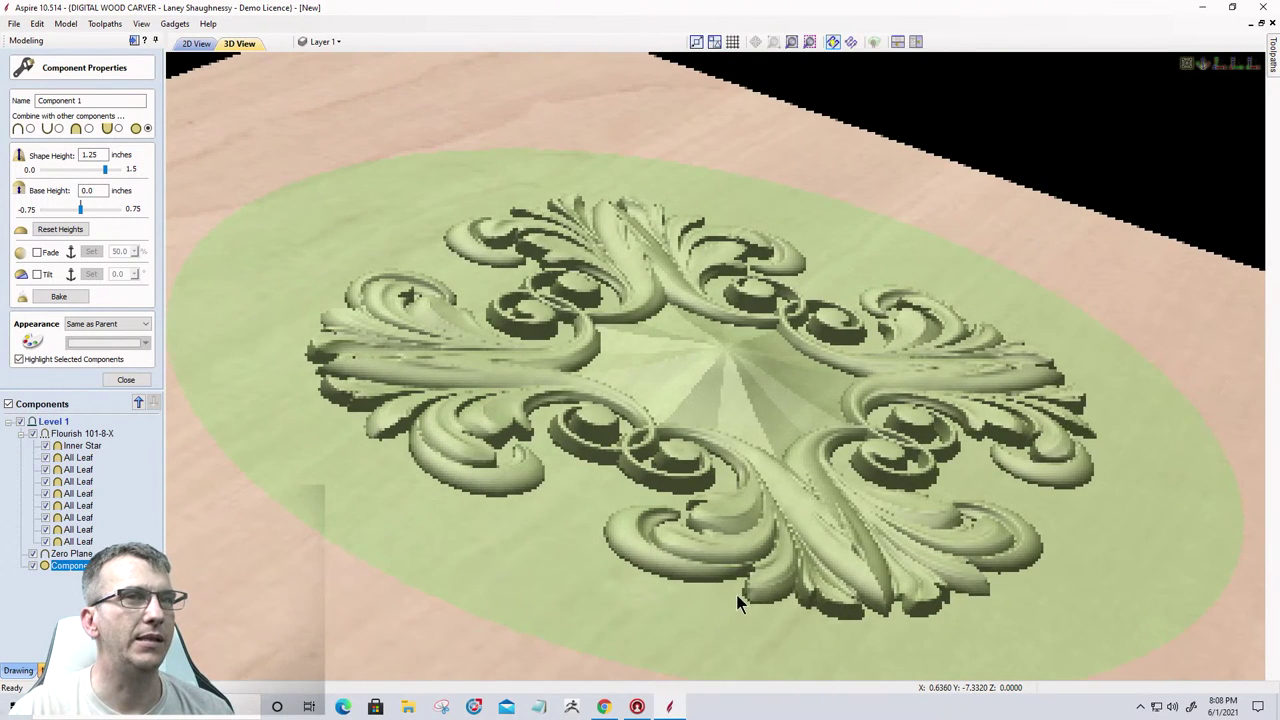
pyautogui.scroll(-2, 736, 594)
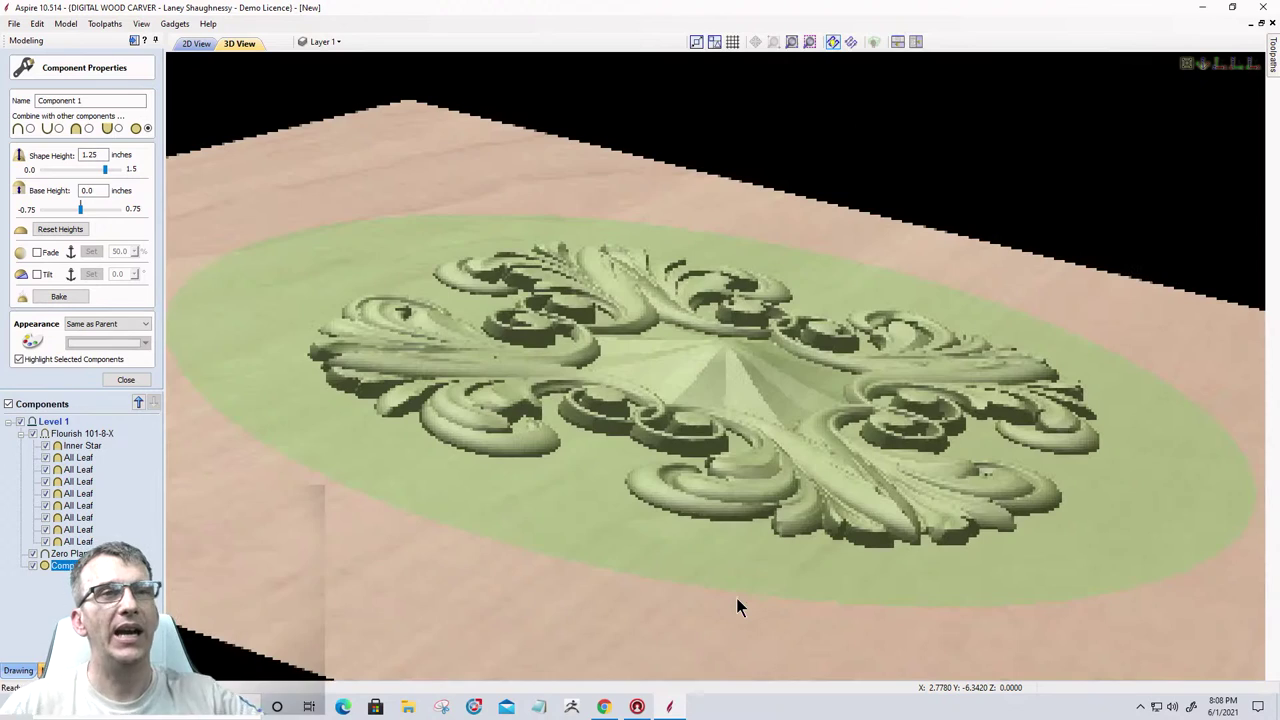
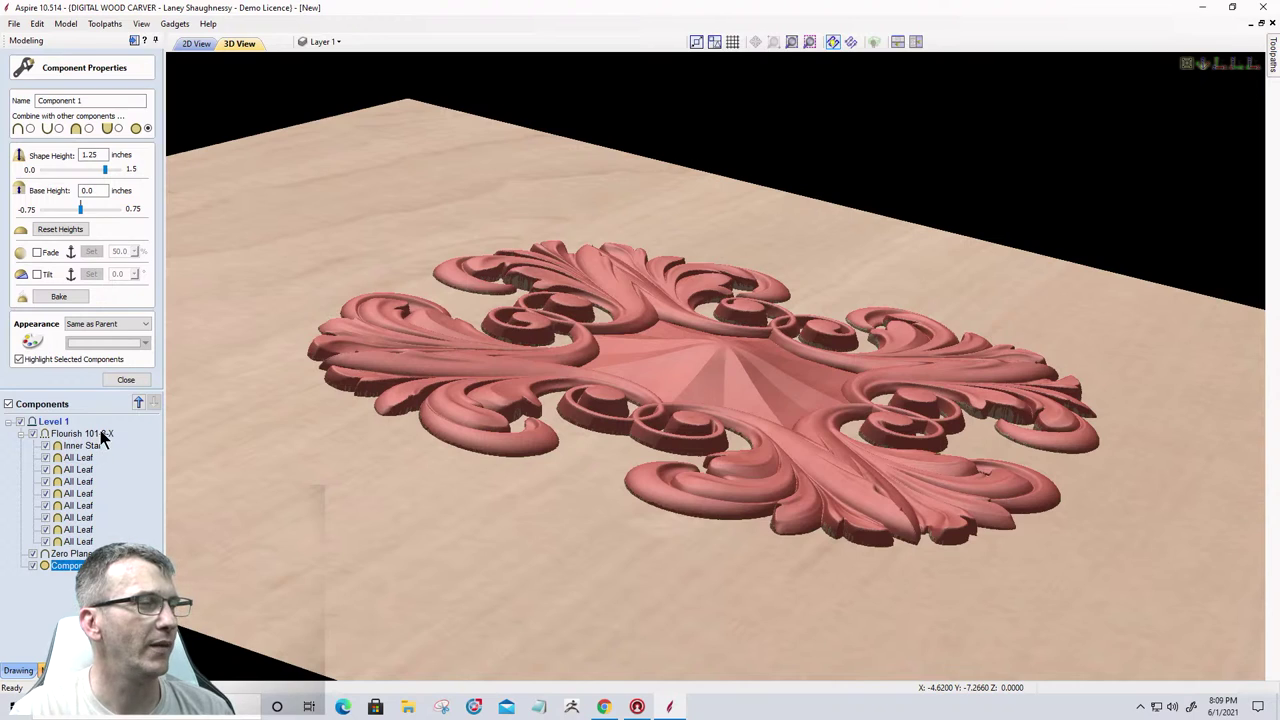
pyautogui.click(101, 438)
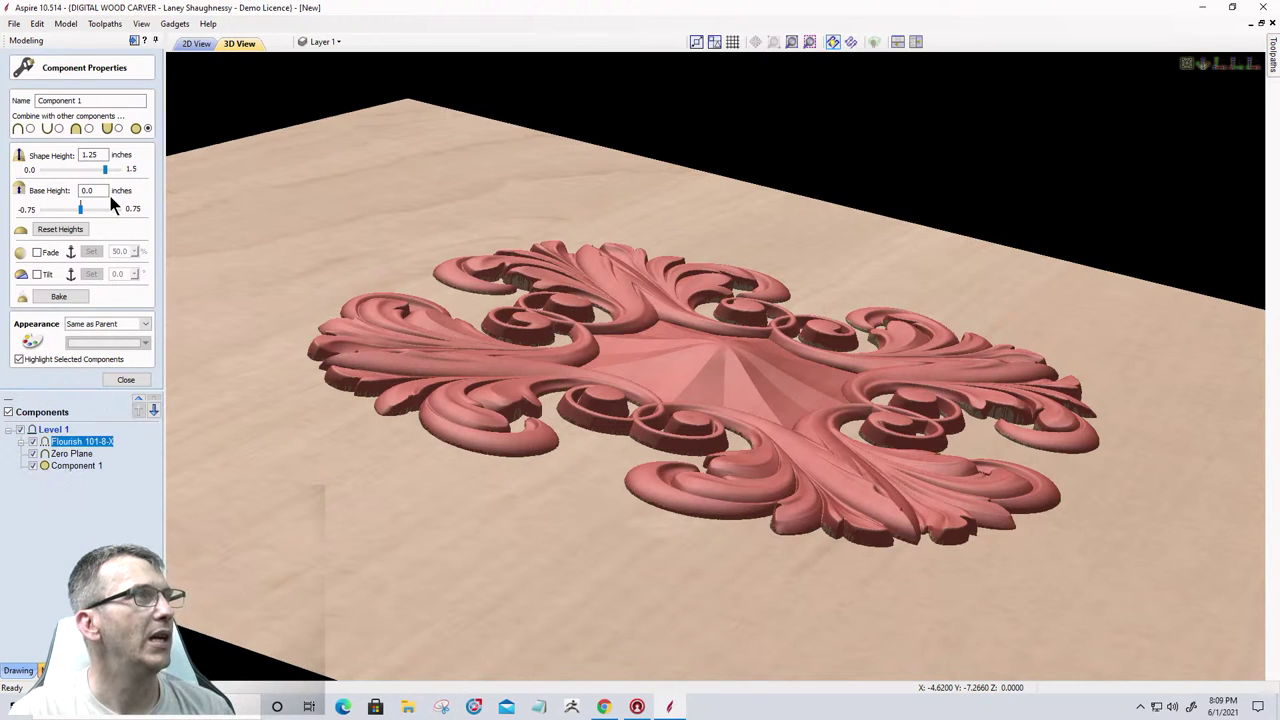
pyautogui.press('Escape')
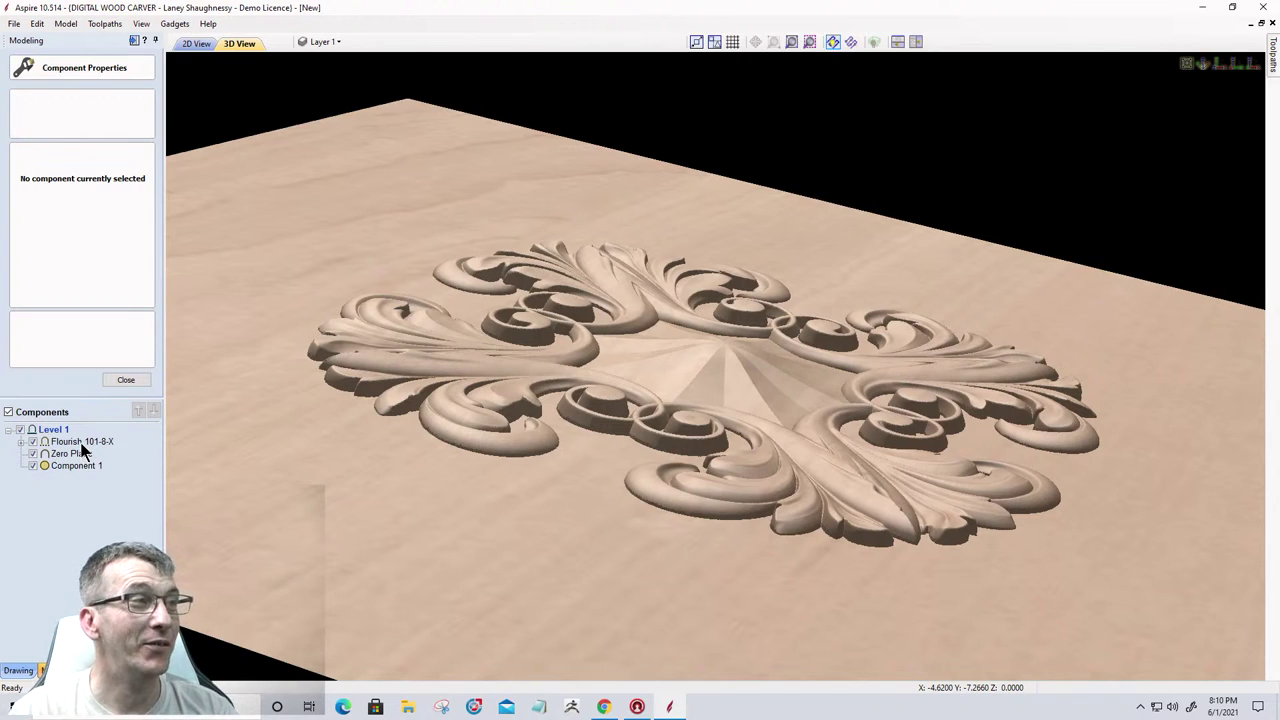
pyautogui.moveTo(83, 450)
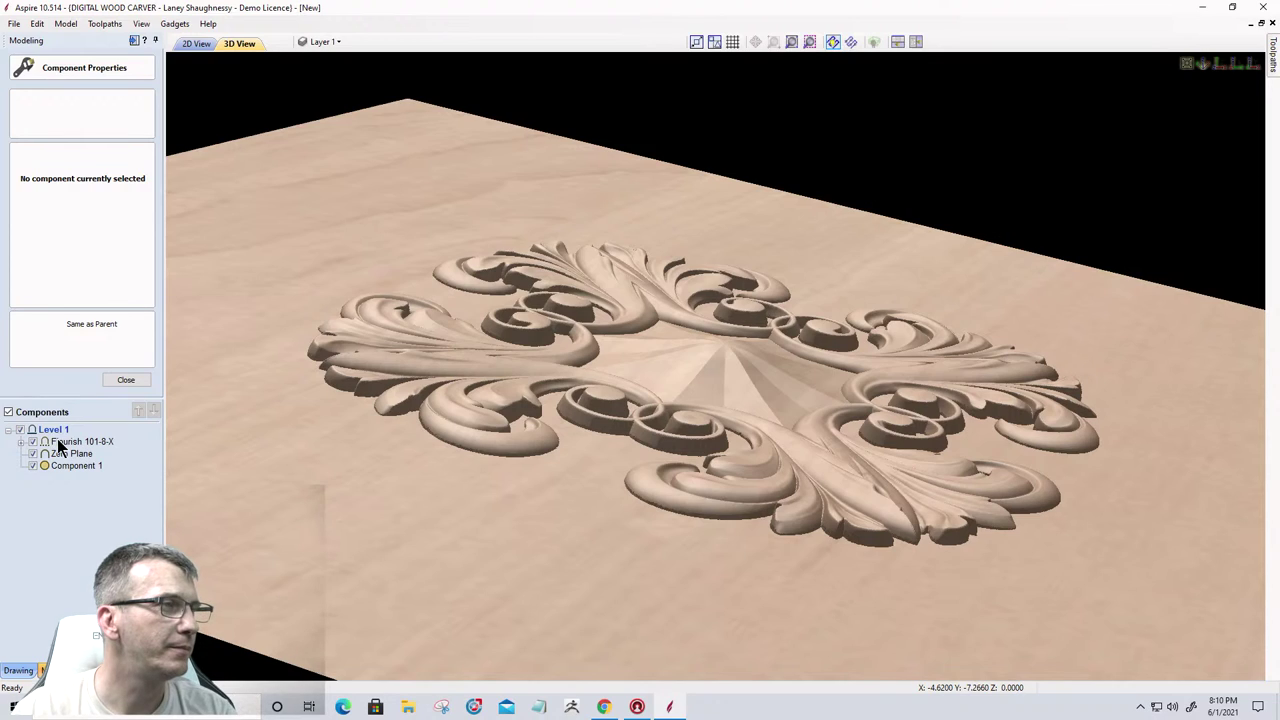
pyautogui.click(15, 671)
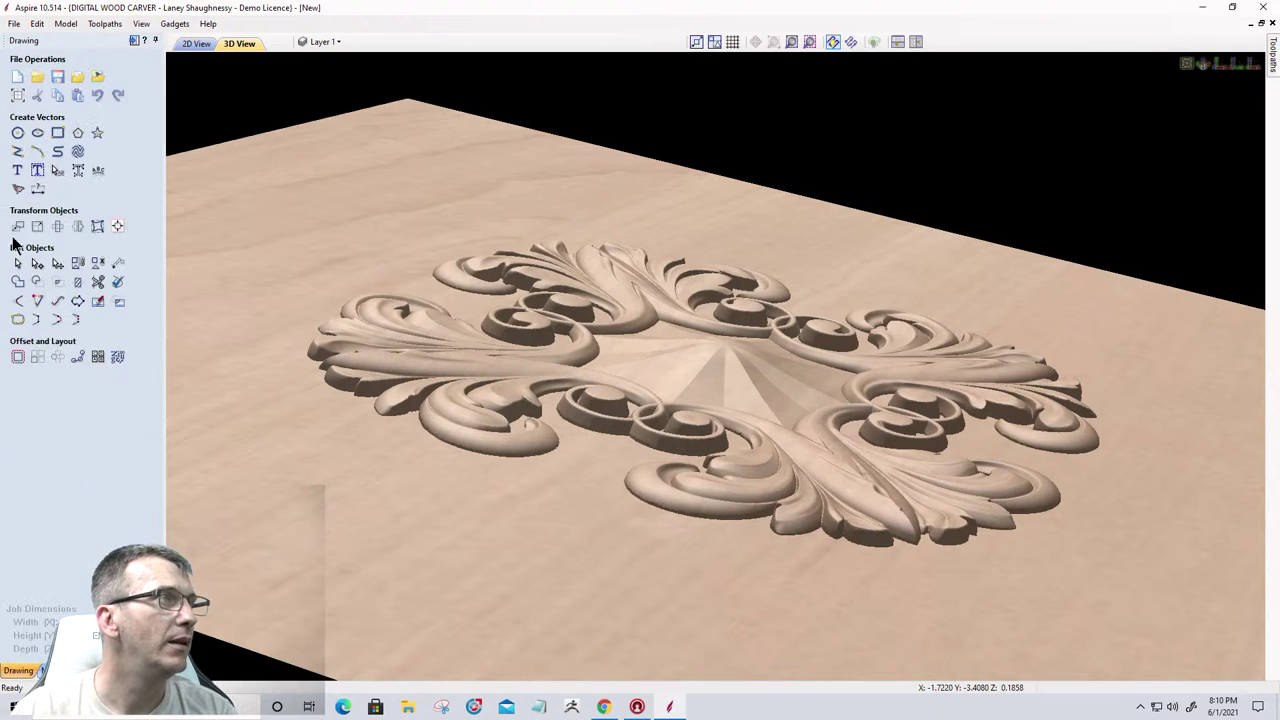
pyautogui.click(18, 95)
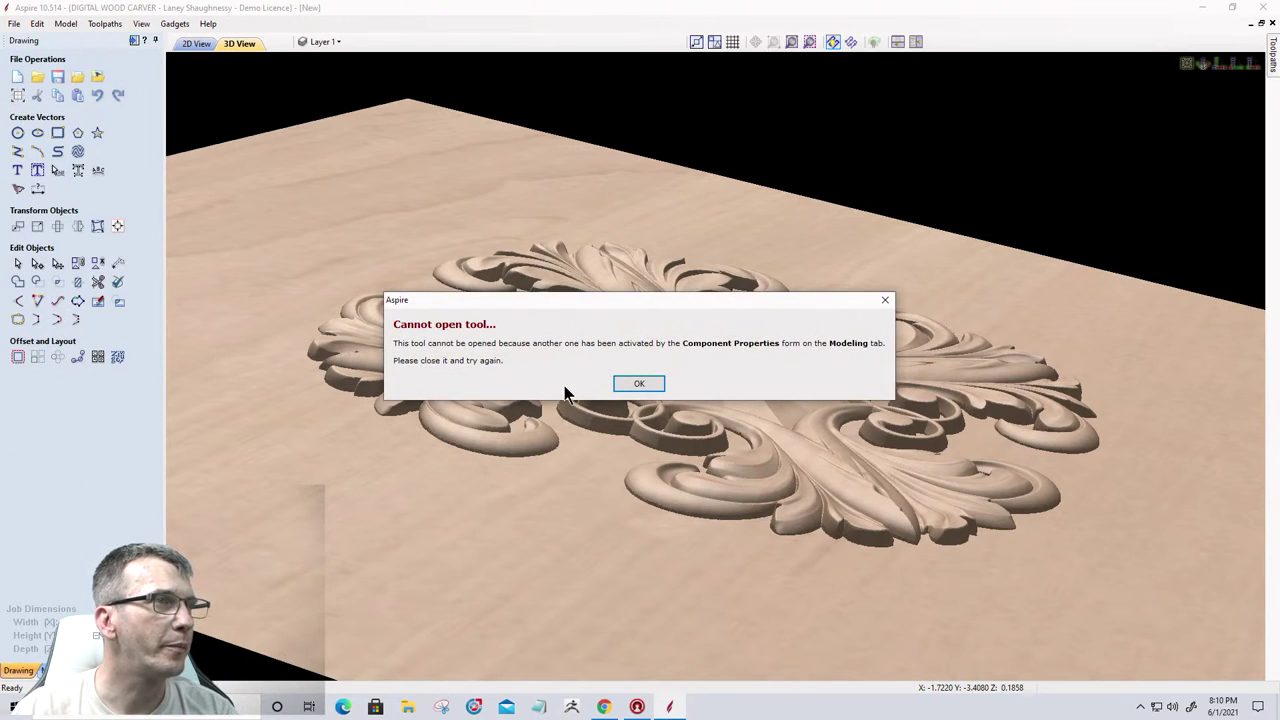
pyautogui.click(637, 385)
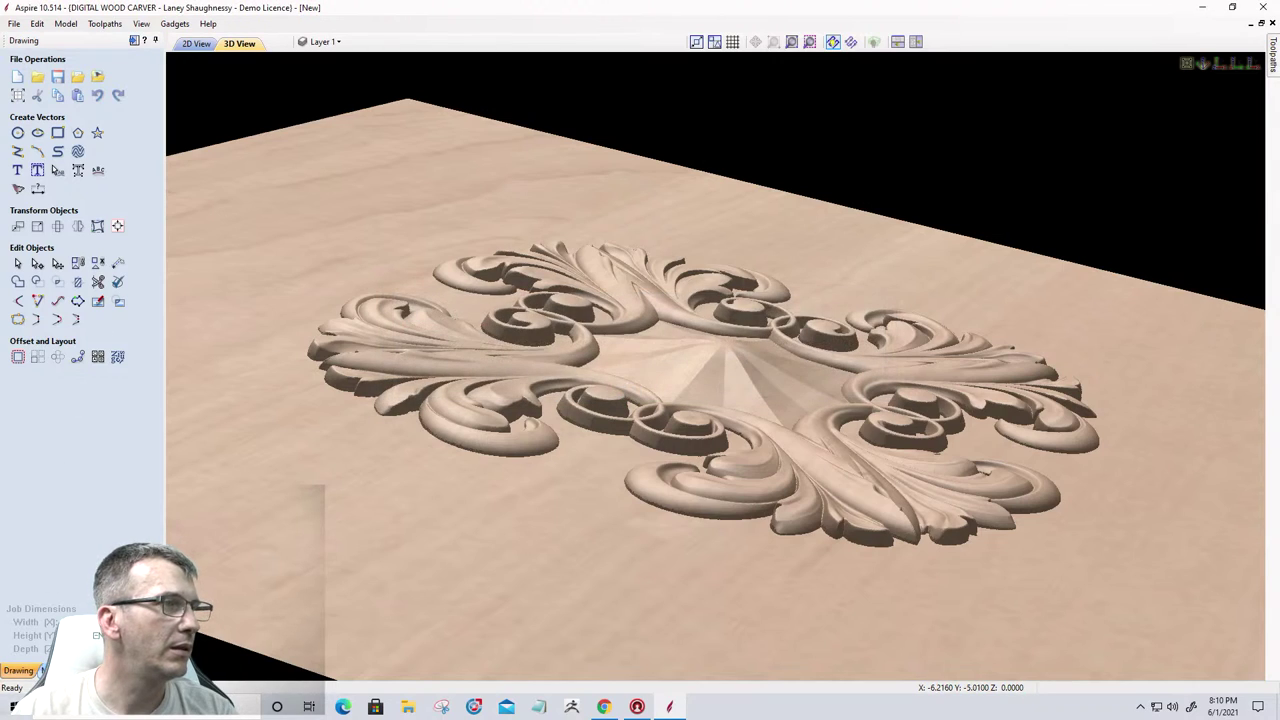
# Close the component properties and set the job's modeling resolution to Very High (7 x Slower).
pyautogui.click(50, 670)
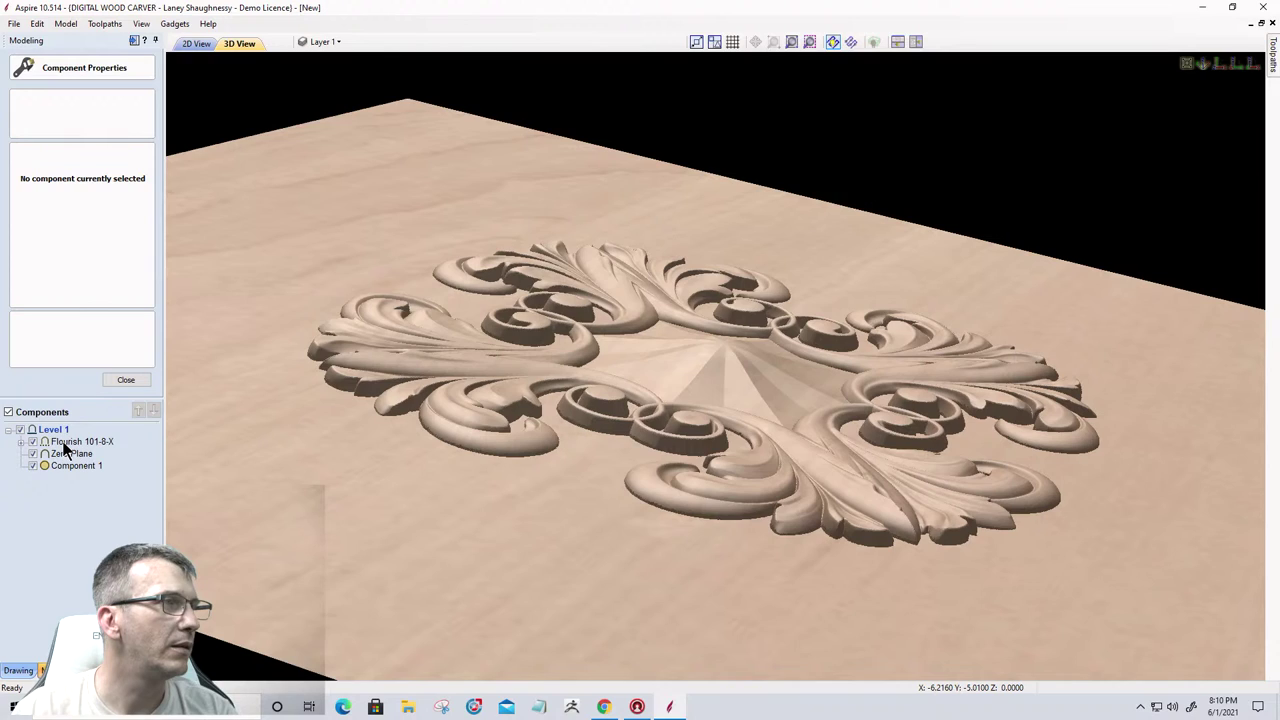
pyautogui.click(126, 382)
pyautogui.click(28, 668)
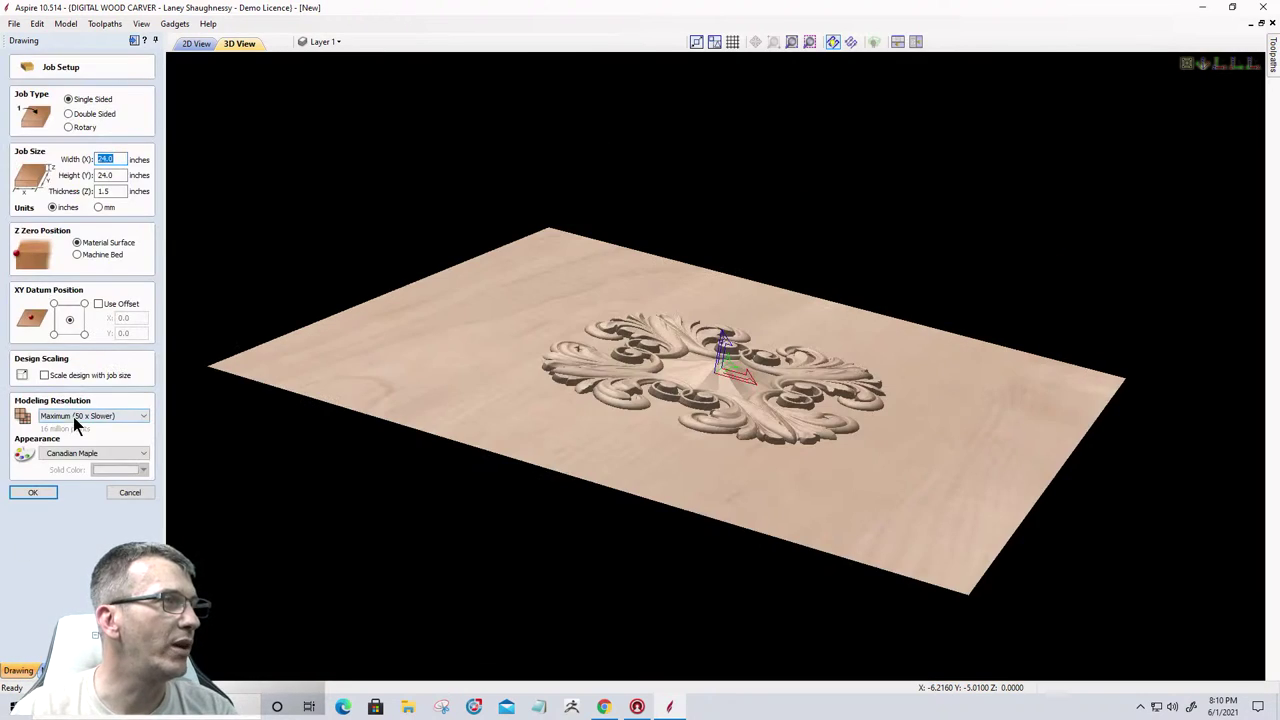
pyautogui.click(73, 416)
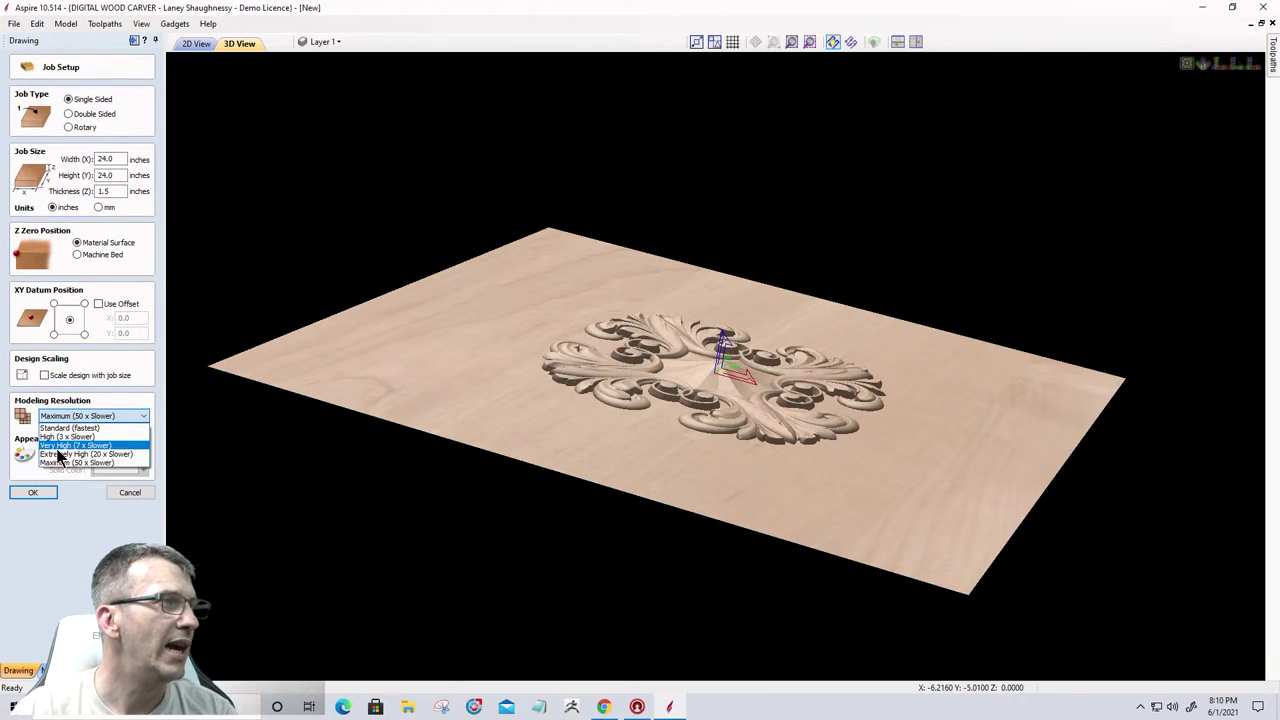
pyautogui.click(58, 446)
pyautogui.click(31, 494)
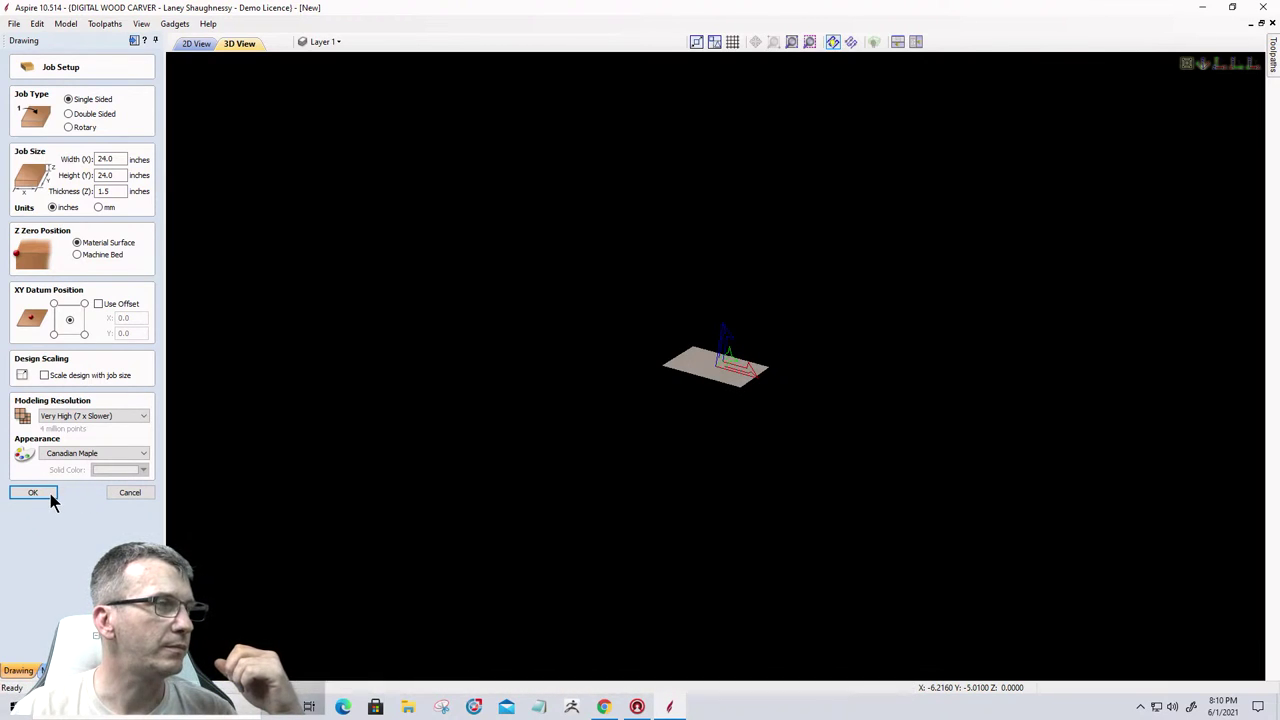
pyautogui.click(33, 492)
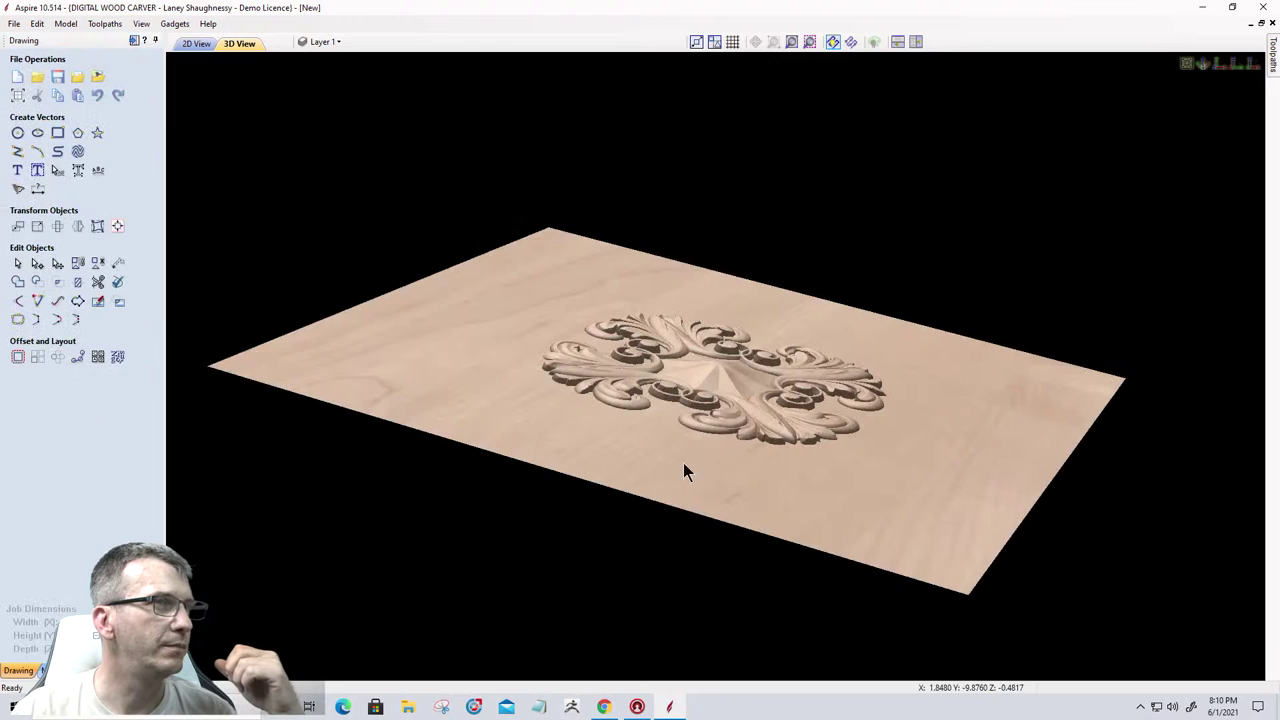
# Change the Flourish 101-8-X group's combine mode to Multiply and inspect the model from above, edge-on and below.
pyautogui.scroll(2, 692, 405)
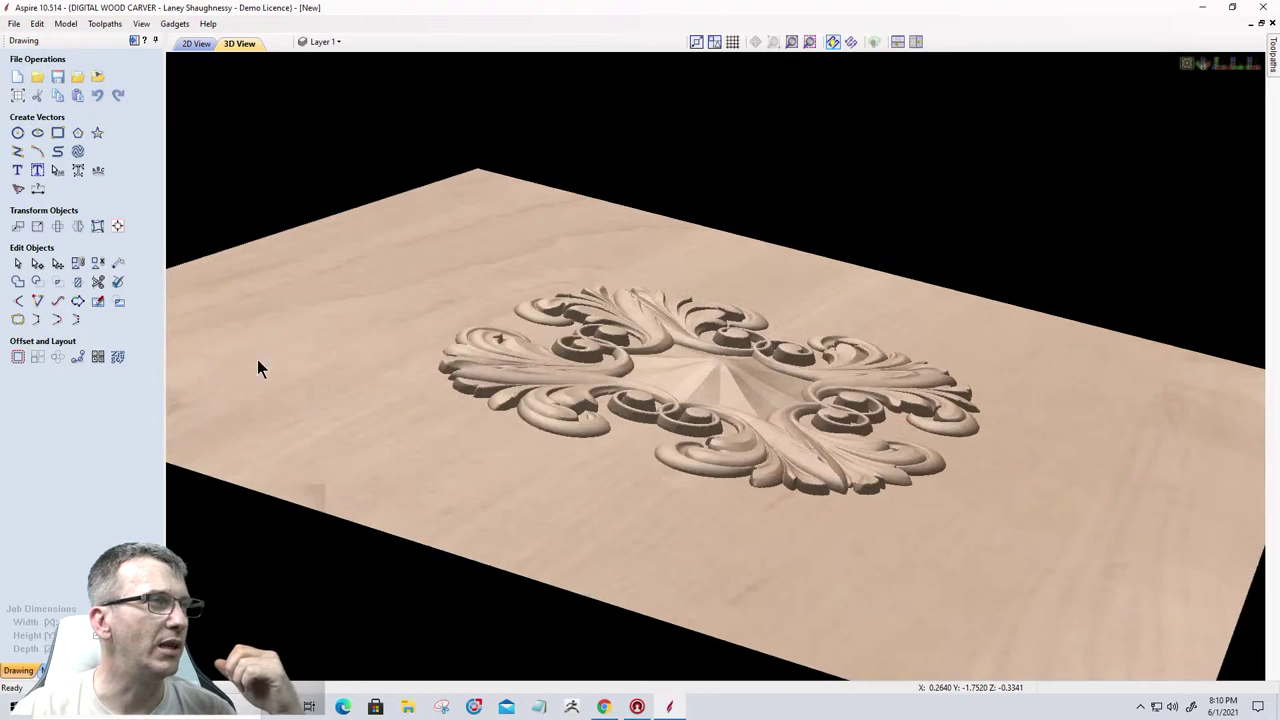
pyautogui.click(44, 670)
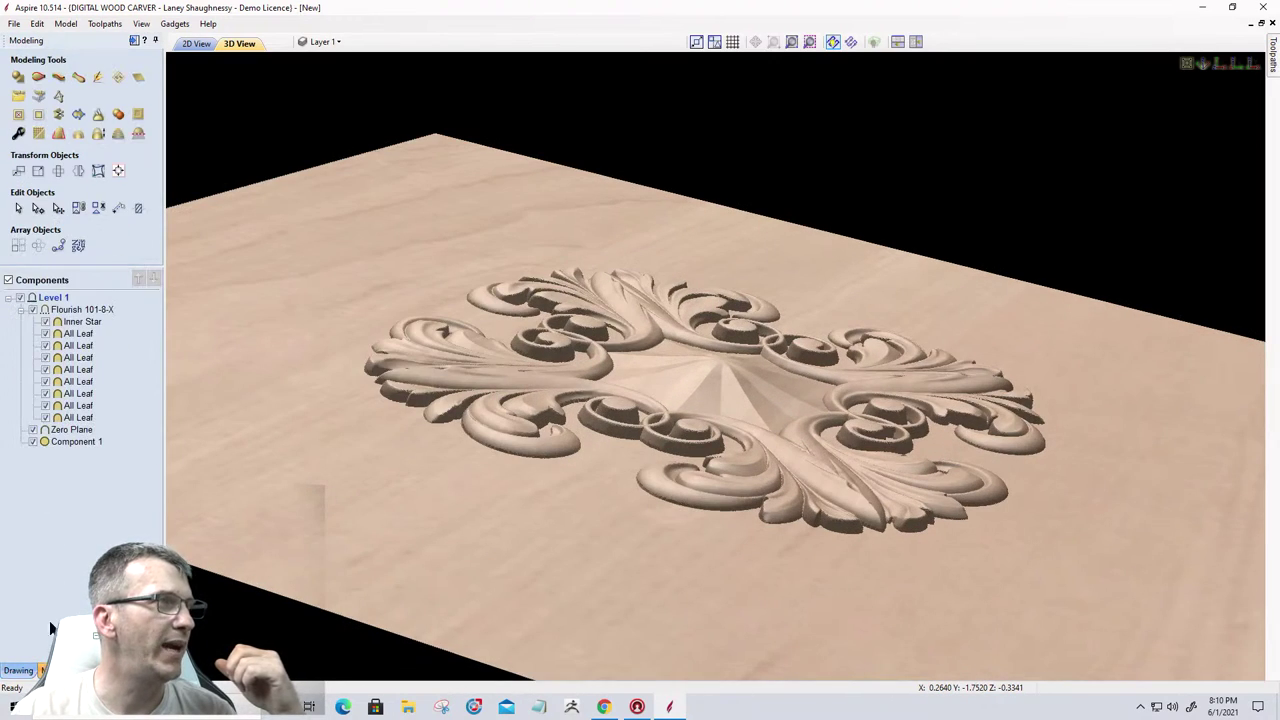
pyautogui.click(75, 309)
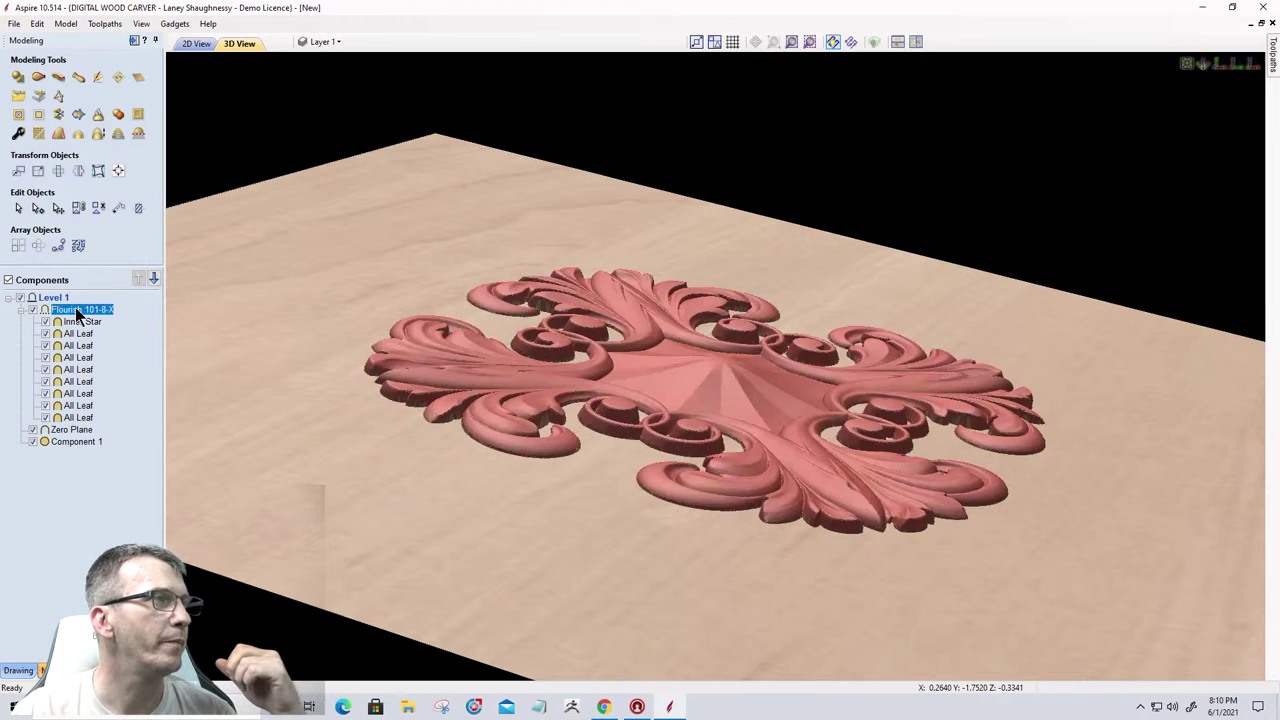
pyautogui.click(18, 136)
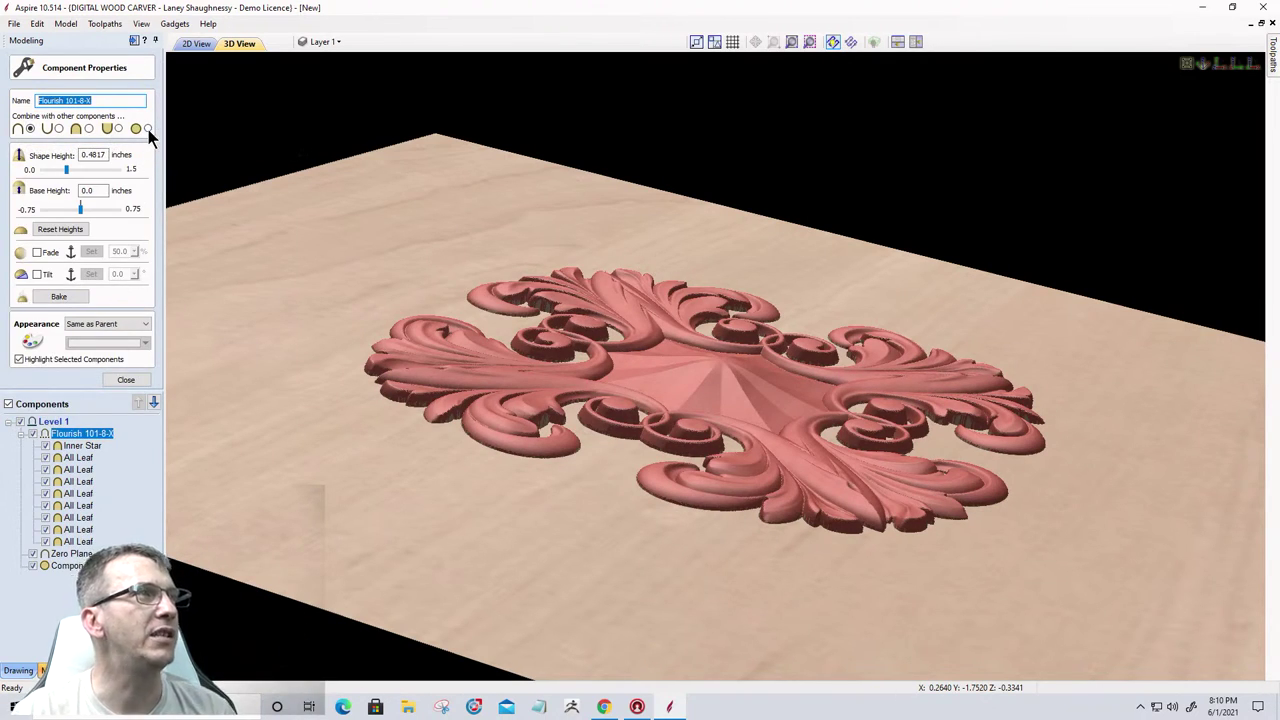
pyautogui.click(148, 130)
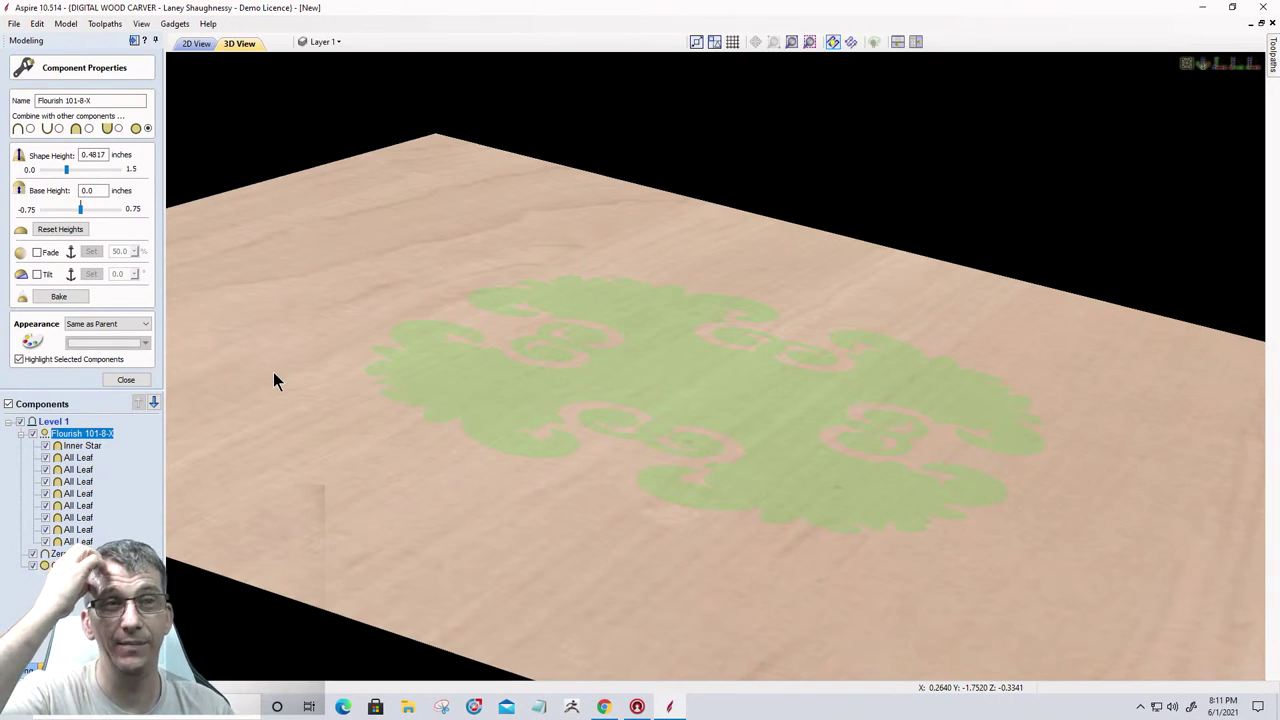
pyautogui.scroll(5, 770, 270)
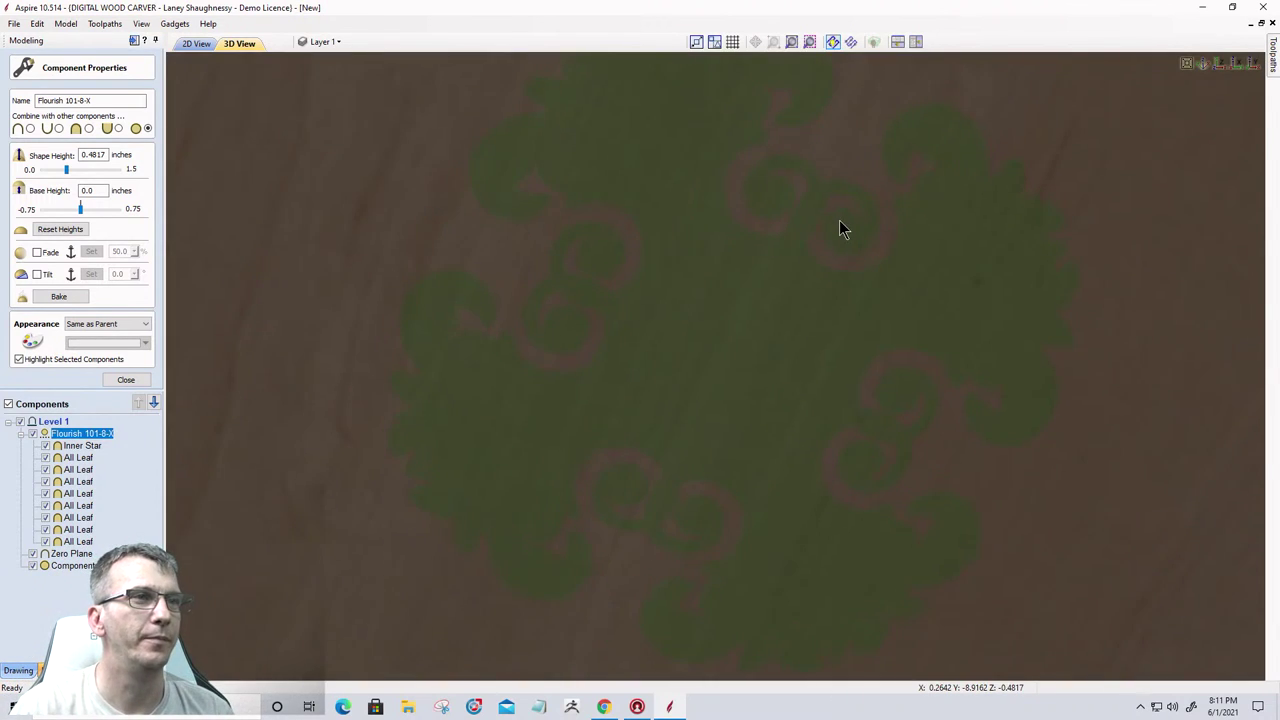
pyautogui.moveTo(840, 228); pyautogui.dragTo(538, 497)
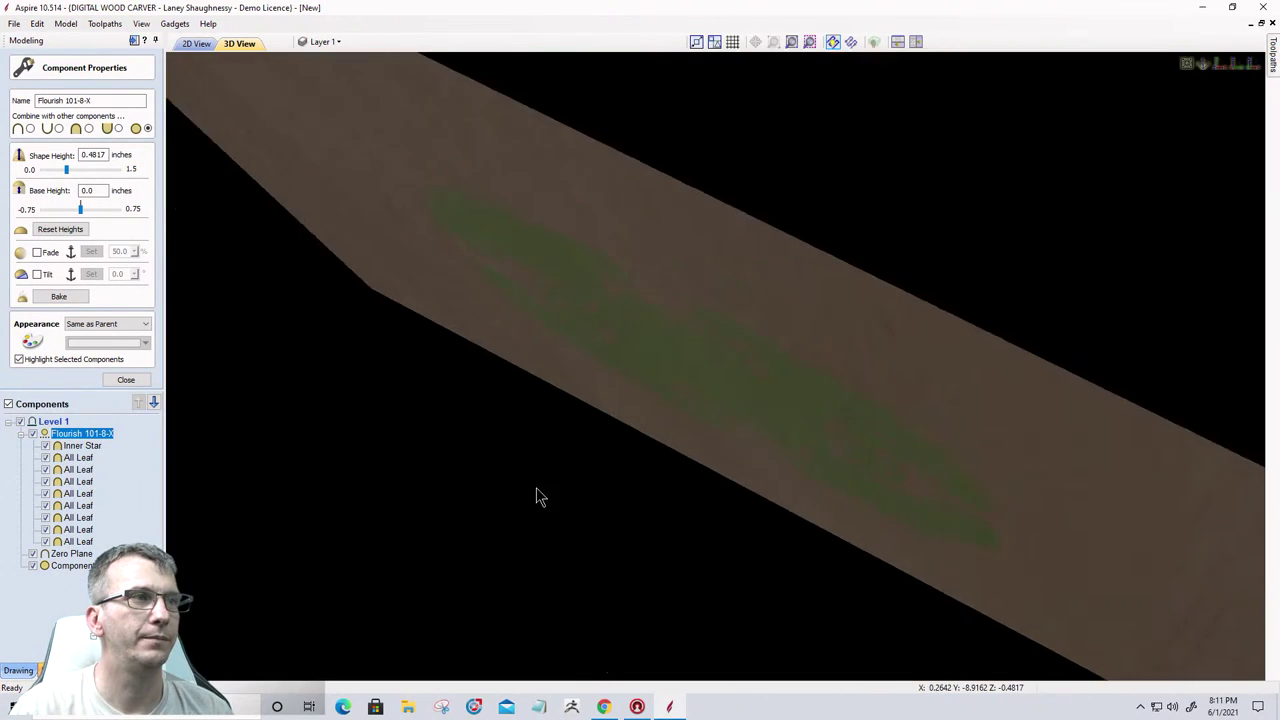
pyautogui.scroll(-5, 550, 480)
pyautogui.moveTo(566, 451); pyautogui.dragTo(556, 510)
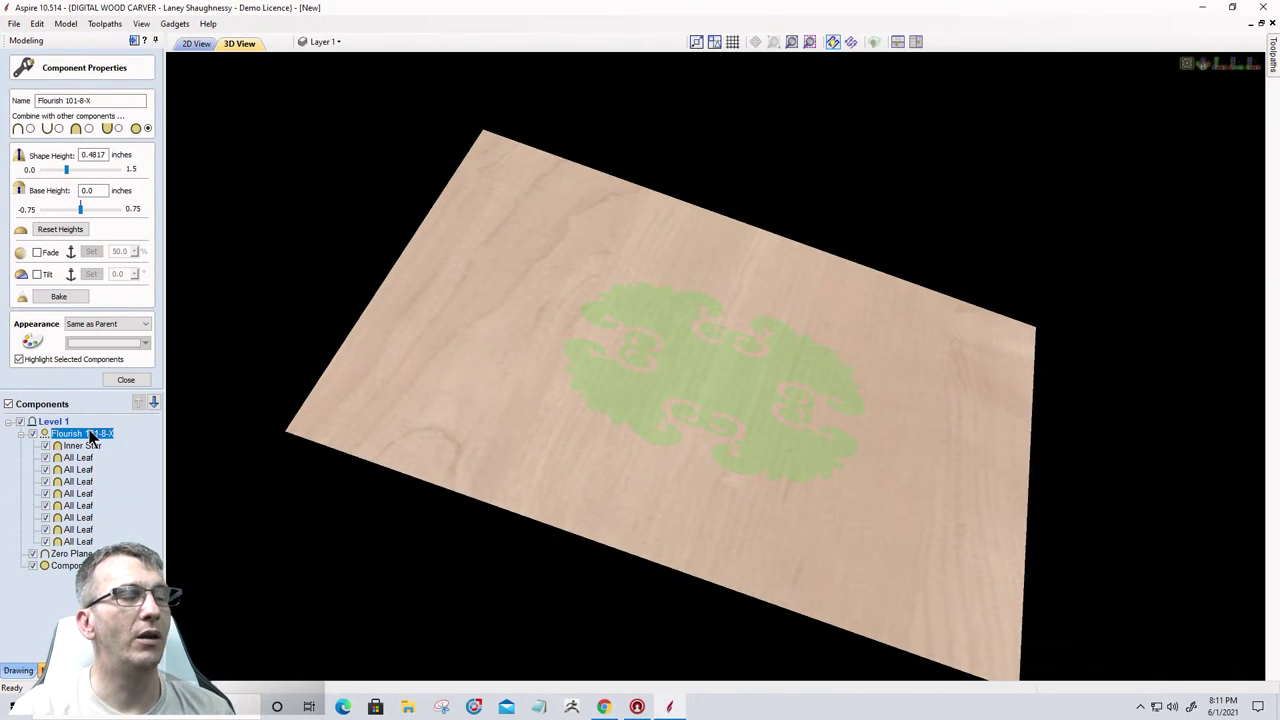
# Set the combine modes of Component 1 and the Flourish 101-8-X group back to Add.
pyautogui.click(68, 566)
pyautogui.rightClick(70, 567)
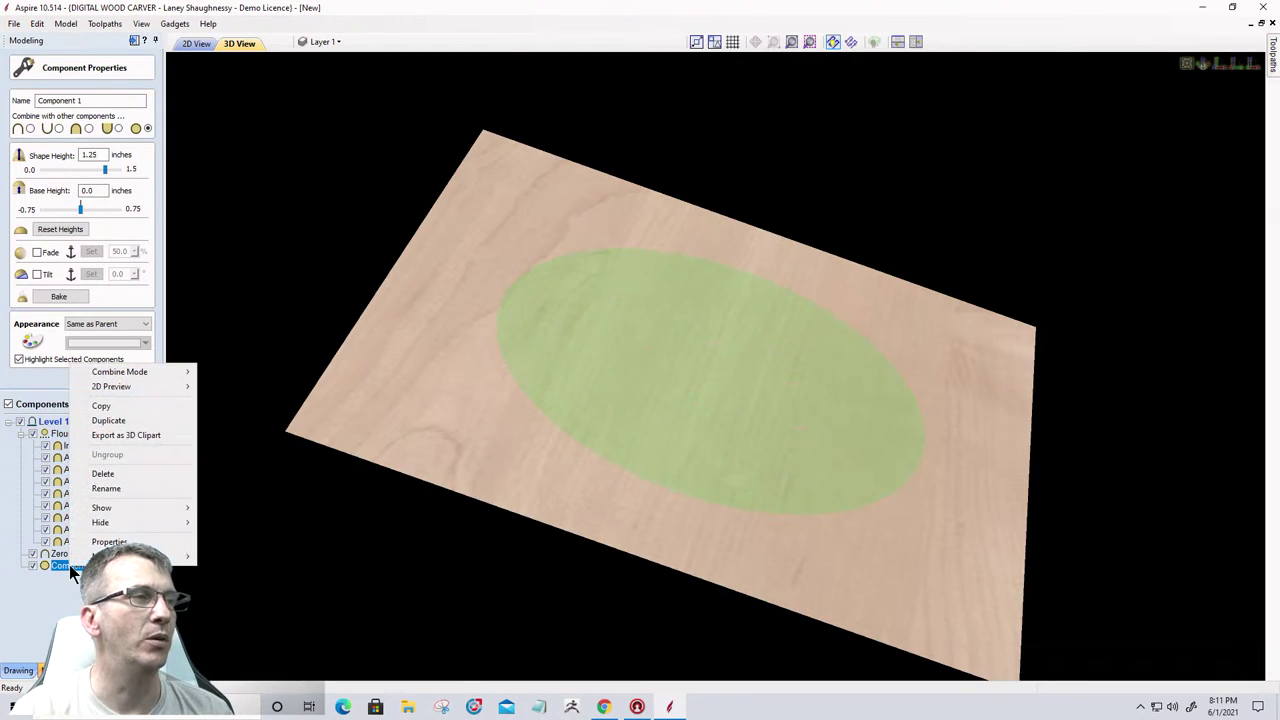
pyautogui.moveTo(150, 371)
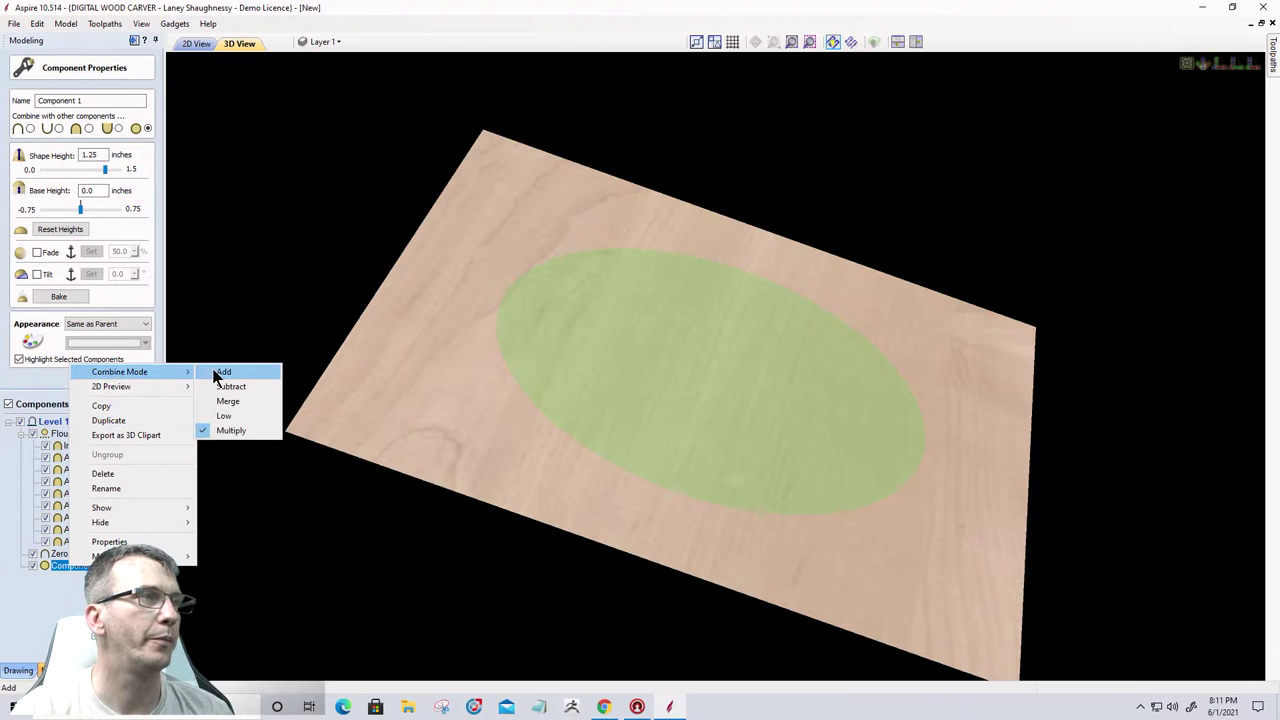
pyautogui.click(222, 372)
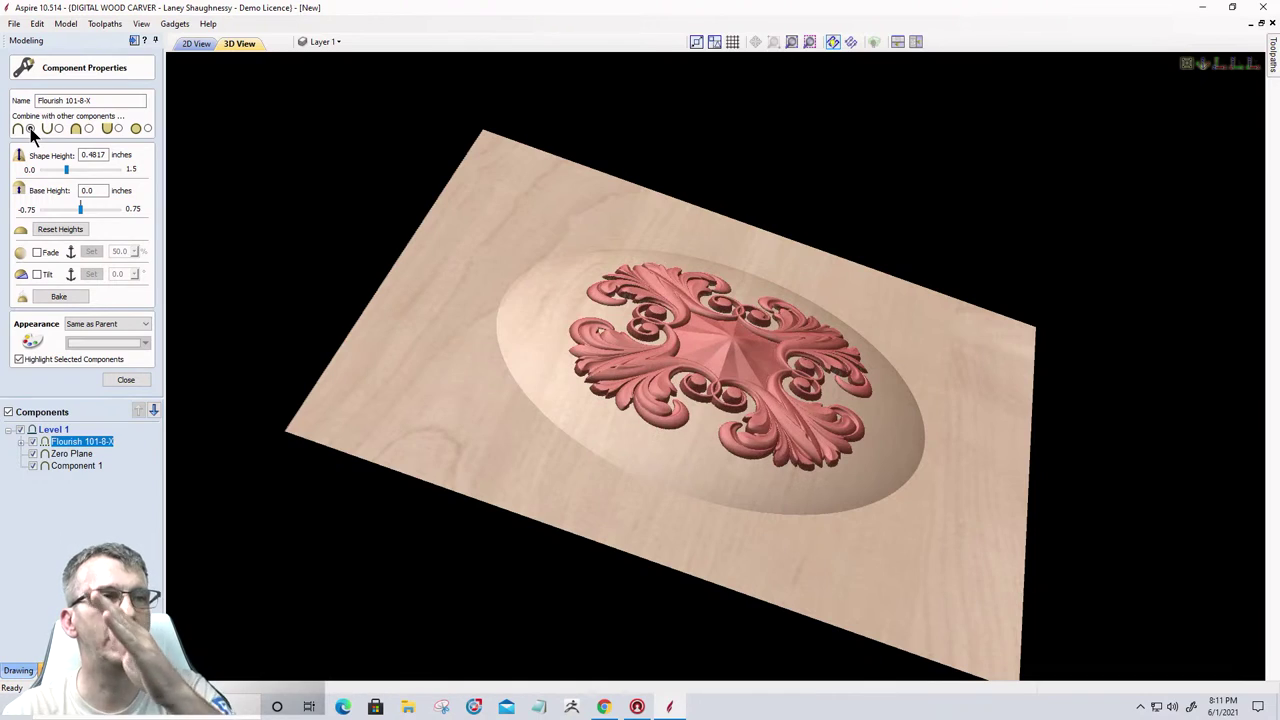
# Change Component 1's combine mode to Subtract, deselect it and view the recessed dish from above.
pyautogui.click(69, 465)
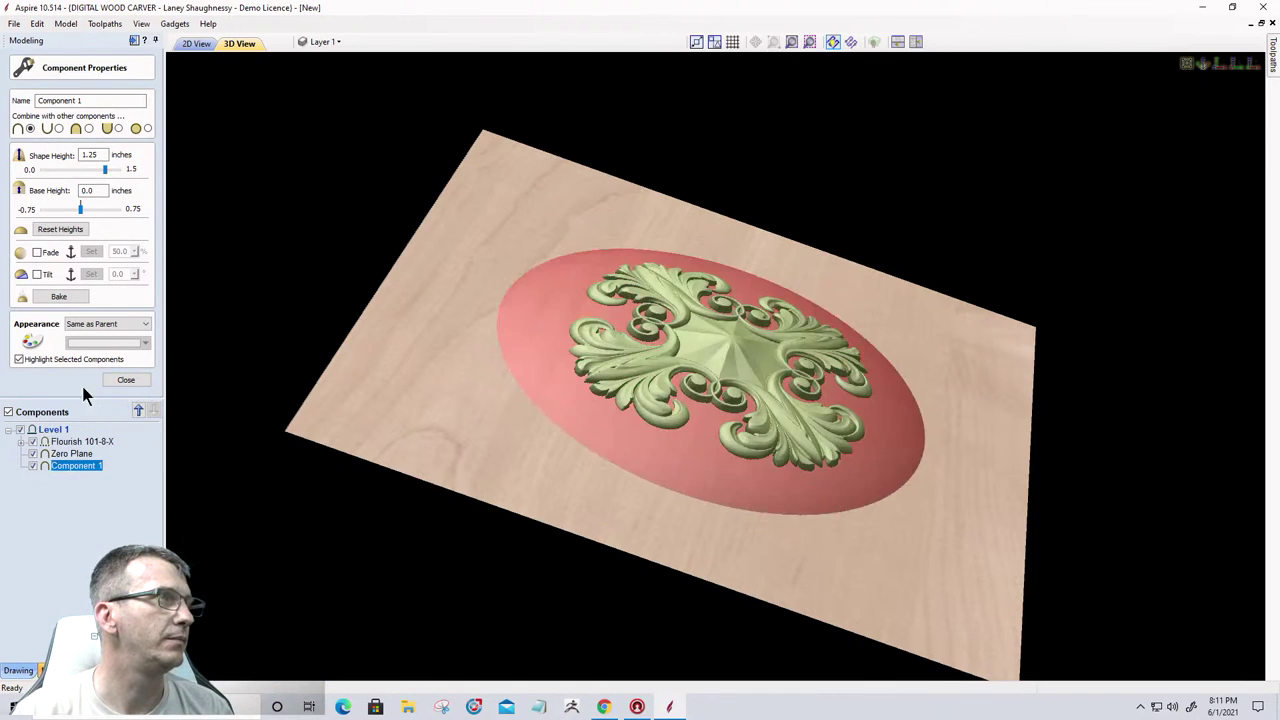
pyautogui.click(59, 128)
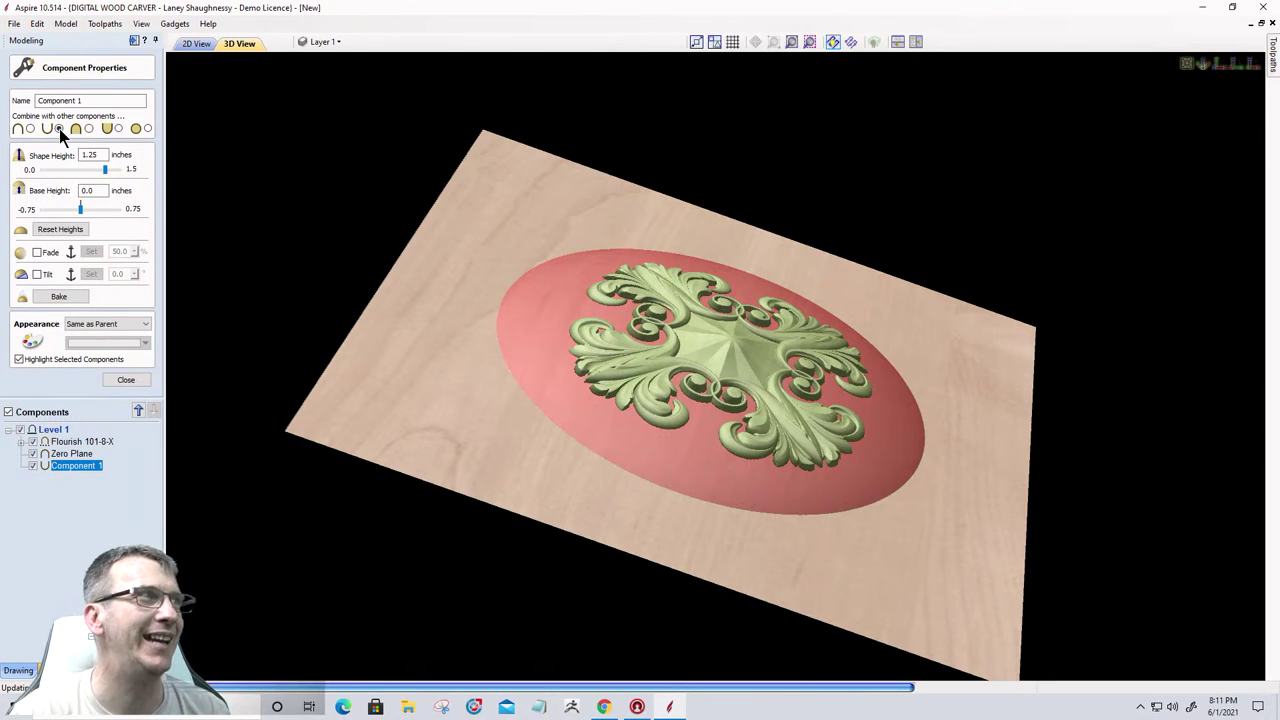
pyautogui.moveTo(388, 442); pyautogui.dragTo(446, 545)
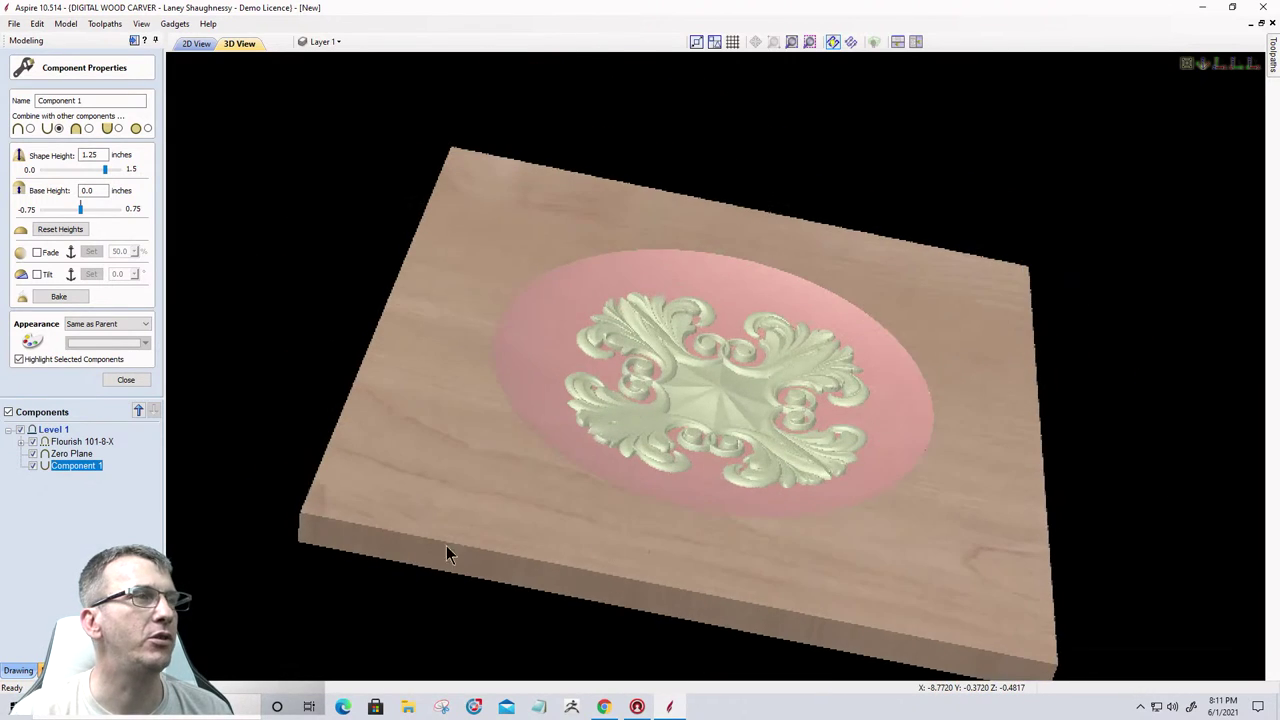
pyautogui.click(643, 505)
pyautogui.moveTo(643, 505); pyautogui.dragTo(638, 577)
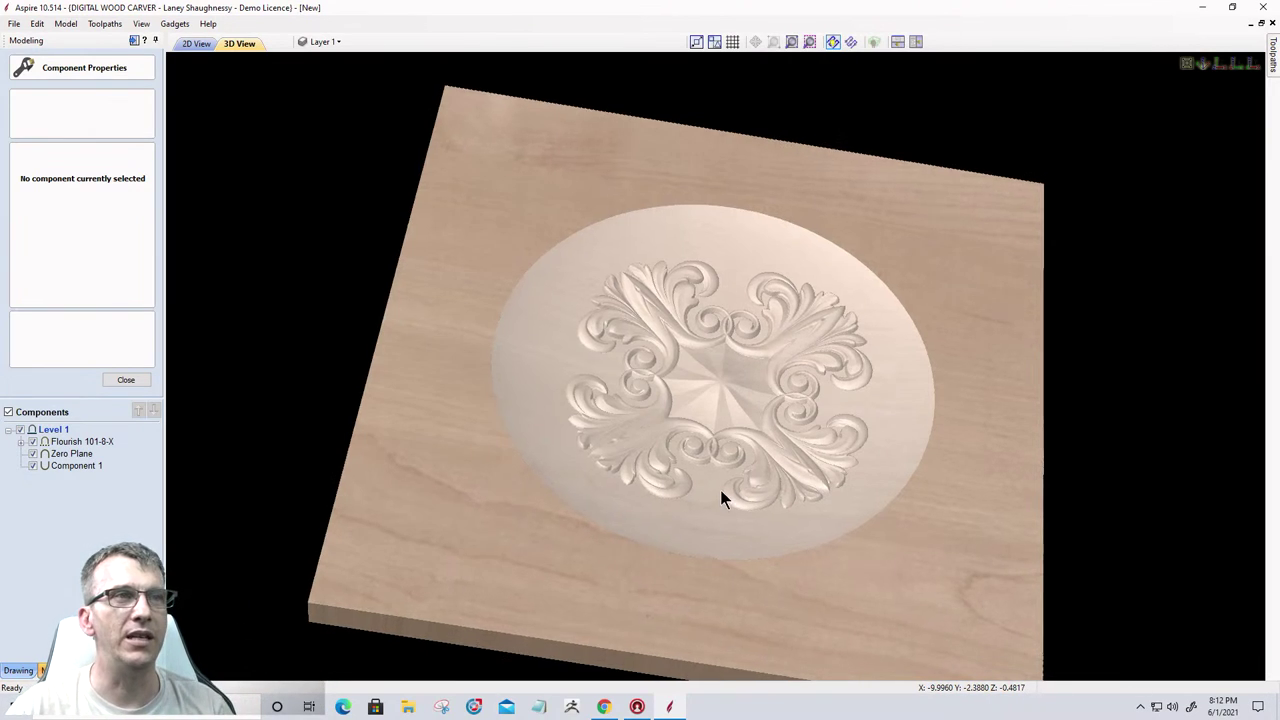
# Close the component properties, examine the flourish inside the subtracted dish from several angles, and select Component 1.
pyautogui.moveTo(723, 494); pyautogui.dragTo(758, 555)
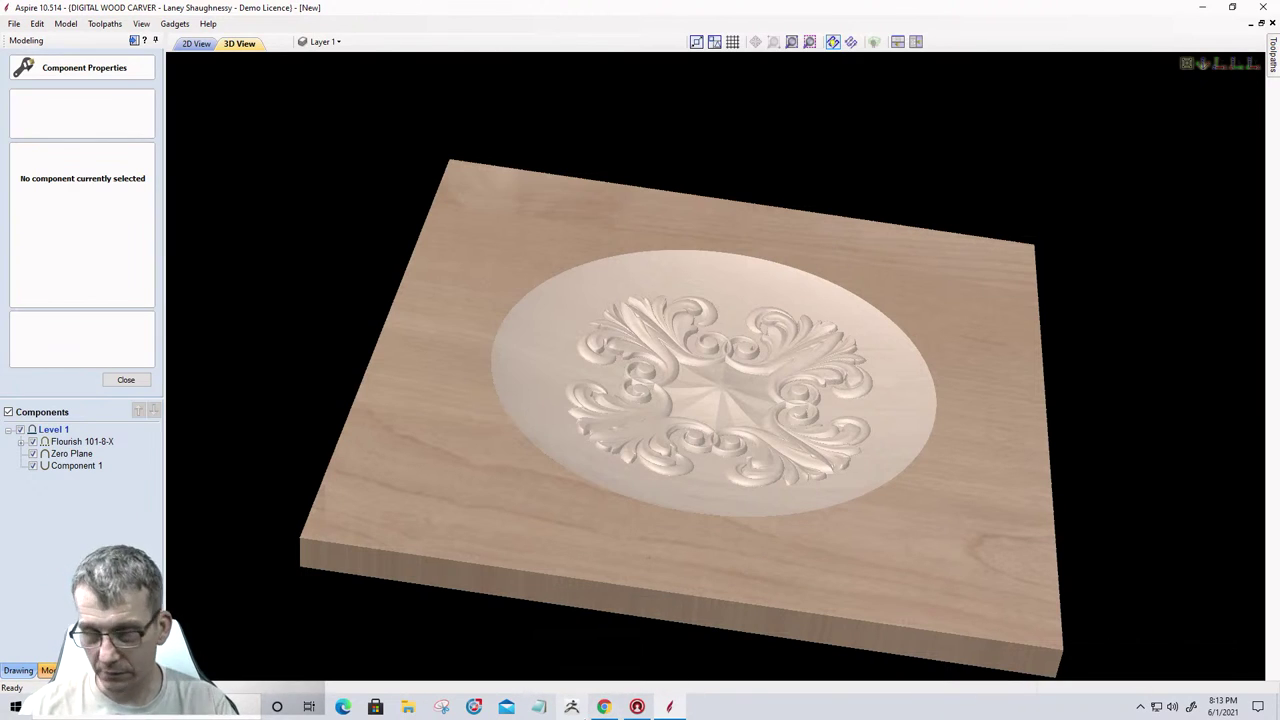
pyautogui.moveTo(554, 531); pyautogui.dragTo(577, 583)
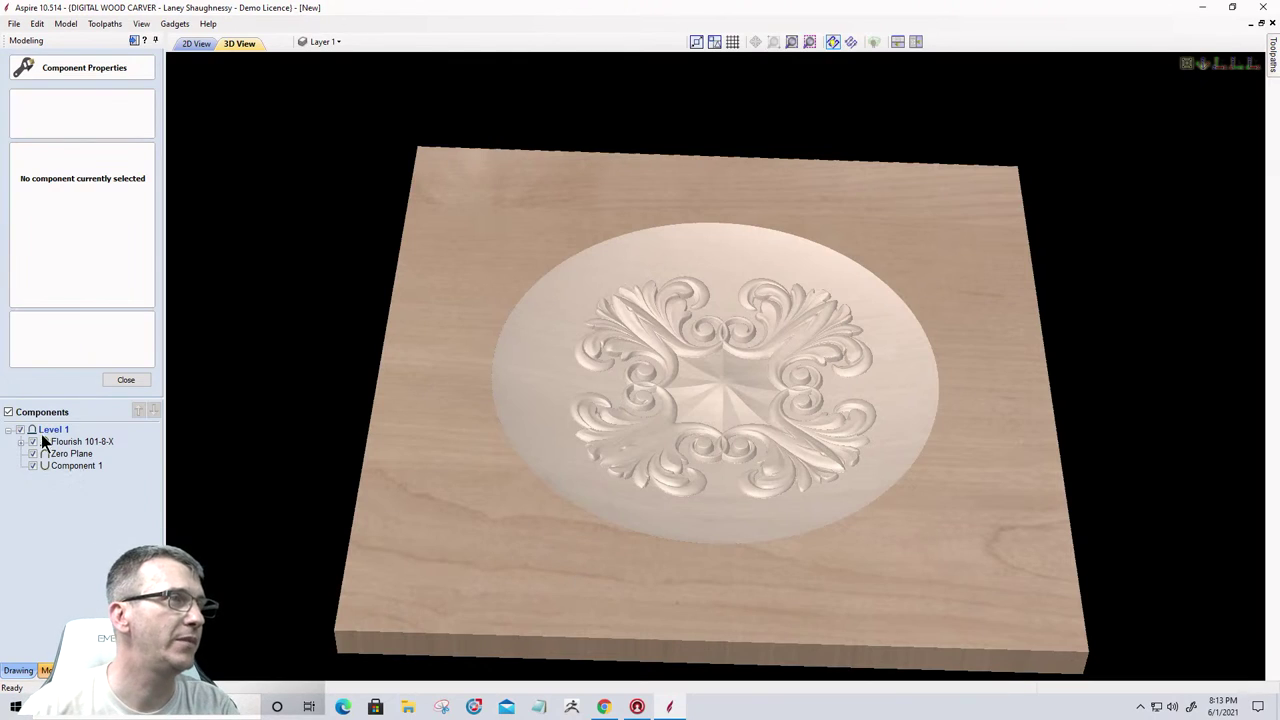
pyautogui.click(125, 379)
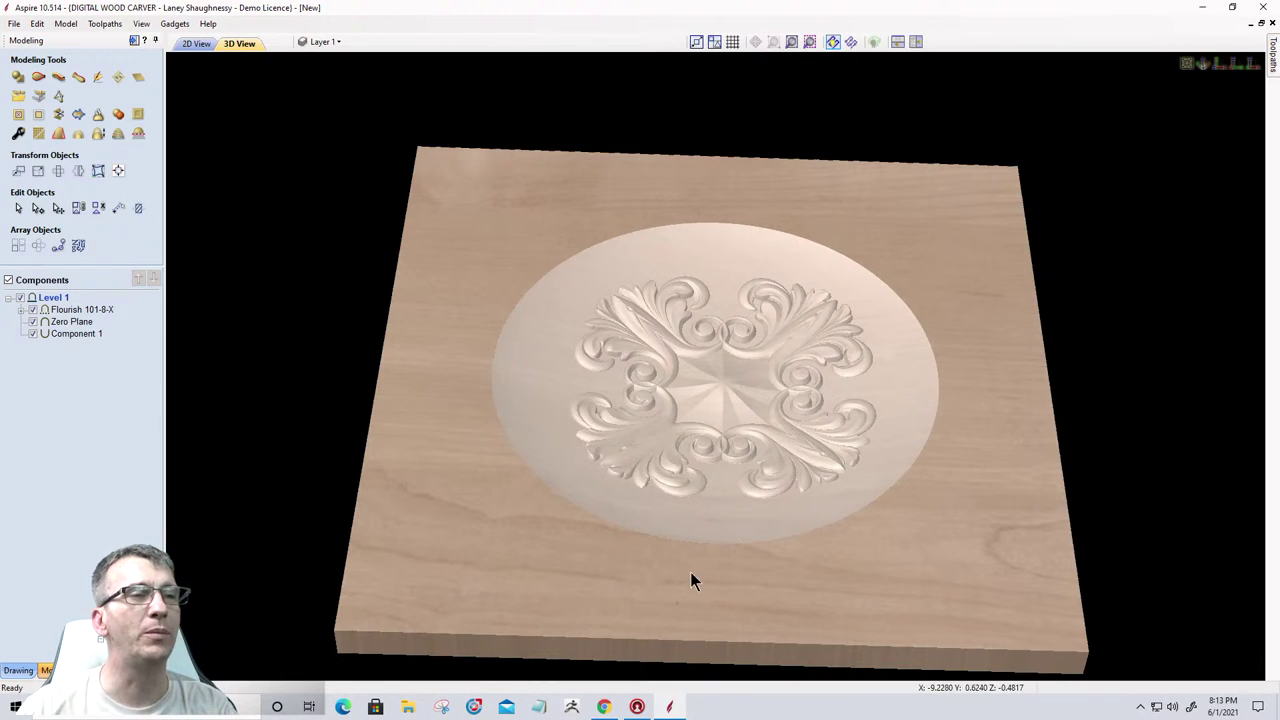
pyautogui.moveTo(690, 572); pyautogui.dragTo(736, 514)
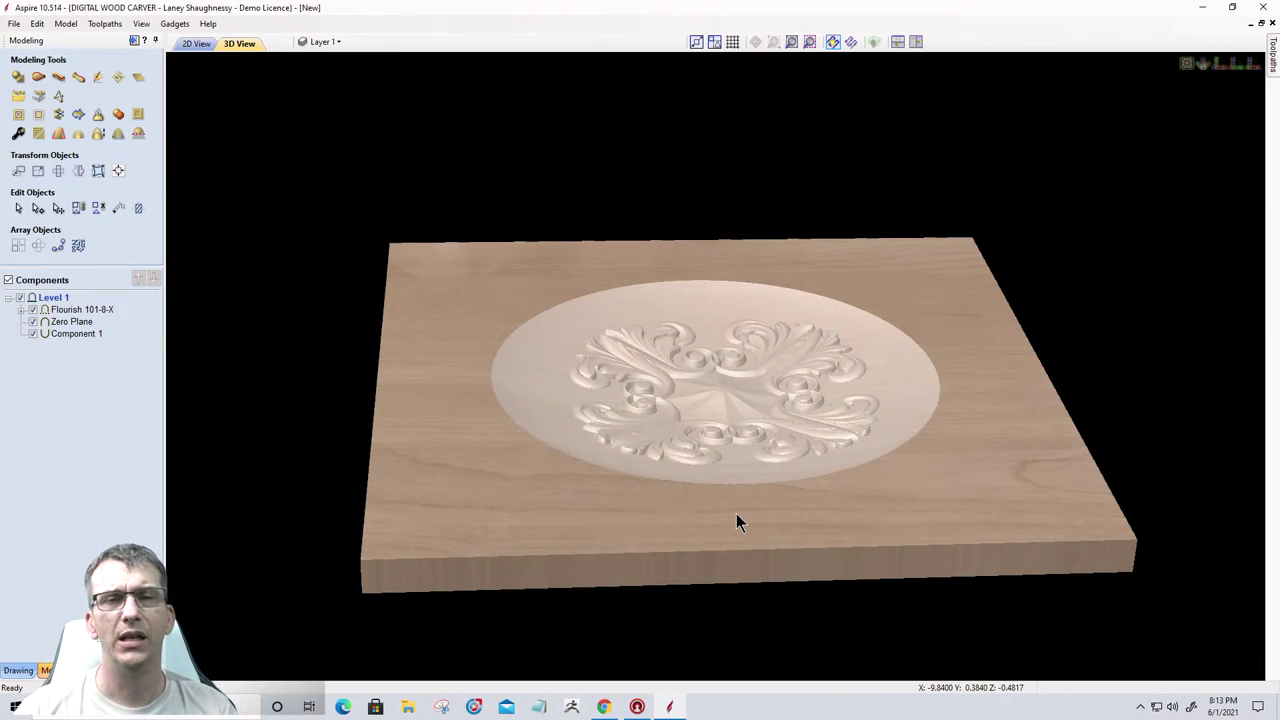
pyautogui.moveTo(736, 515); pyautogui.dragTo(500, 524)
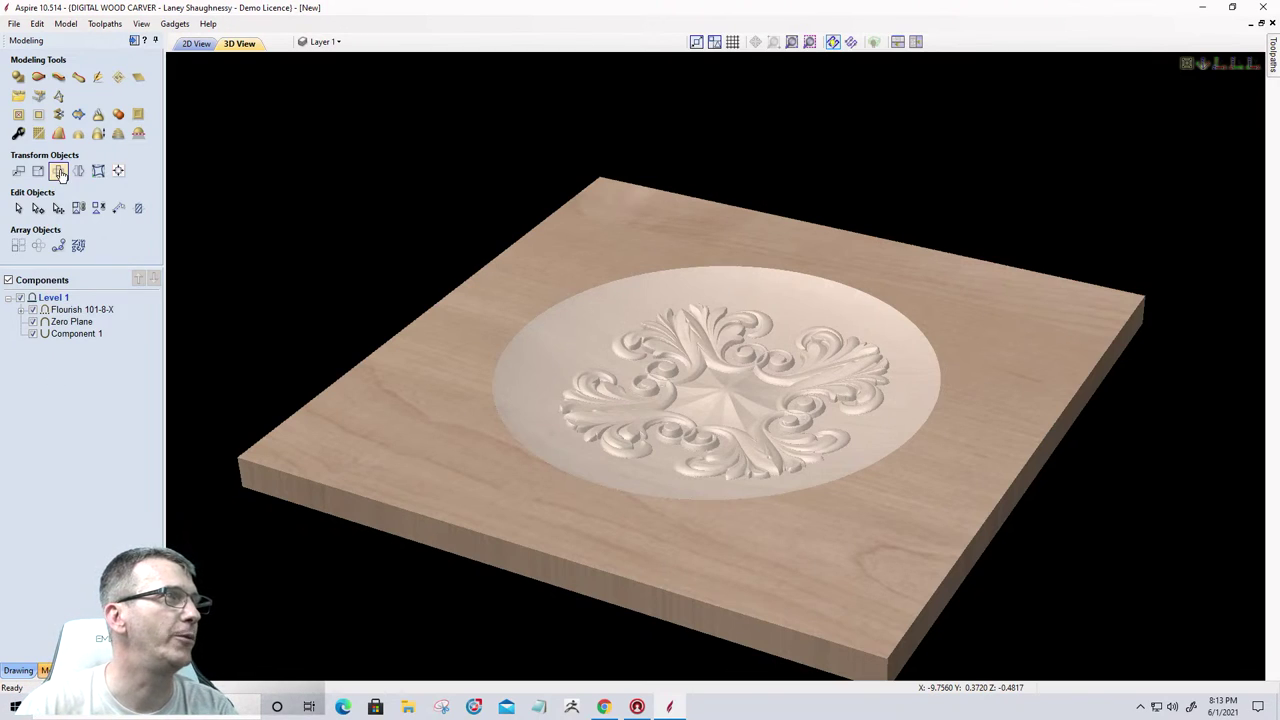
pyautogui.moveTo(603, 512); pyautogui.dragTo(735, 530)
pyautogui.moveTo(391, 453); pyautogui.dragTo(560, 520)
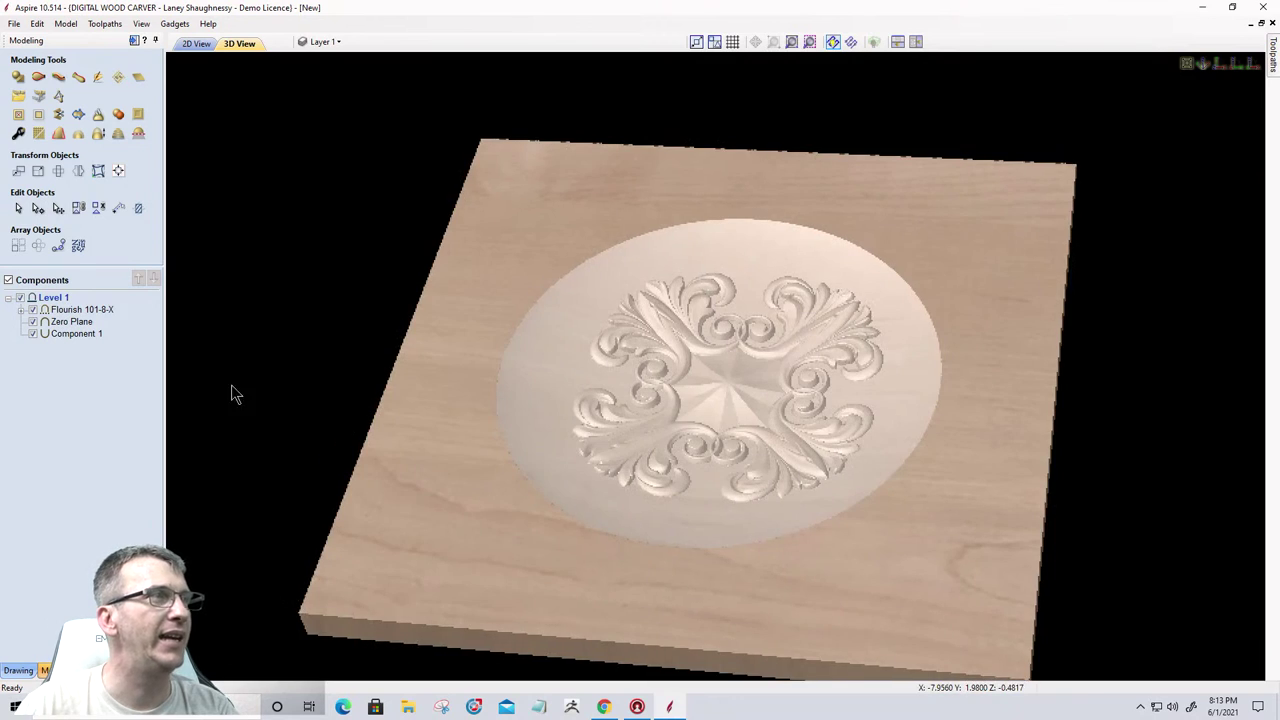
pyautogui.click(80, 336)
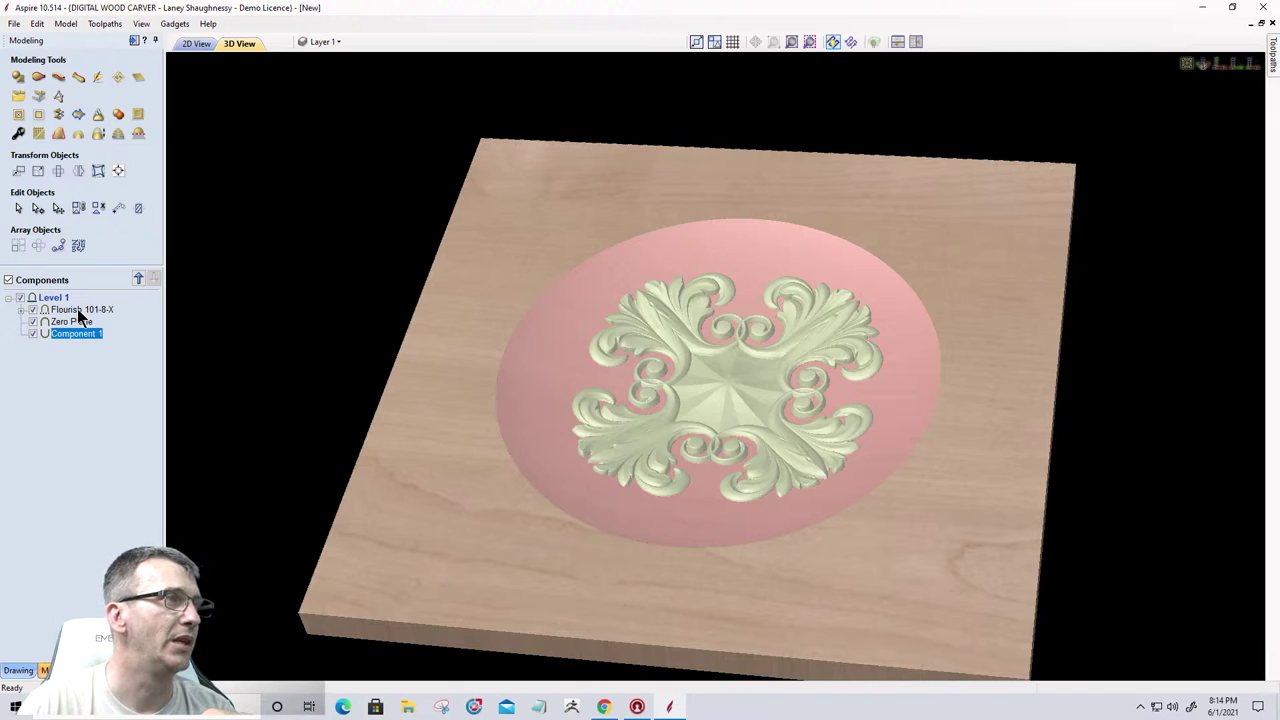
# Delete Component 1 and the Zero Plane, keeping only the Flourish 101-8-X group in the component tree.
pyautogui.click(78, 310)
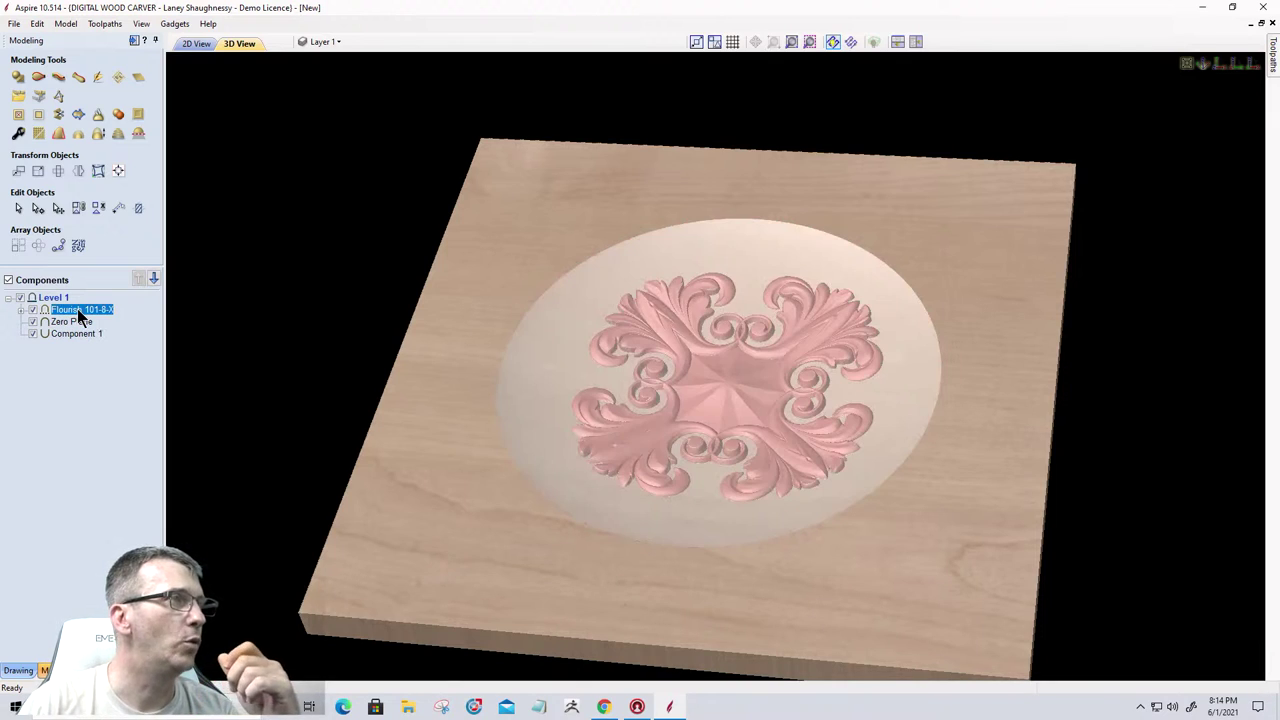
pyautogui.rightClick(78, 310)
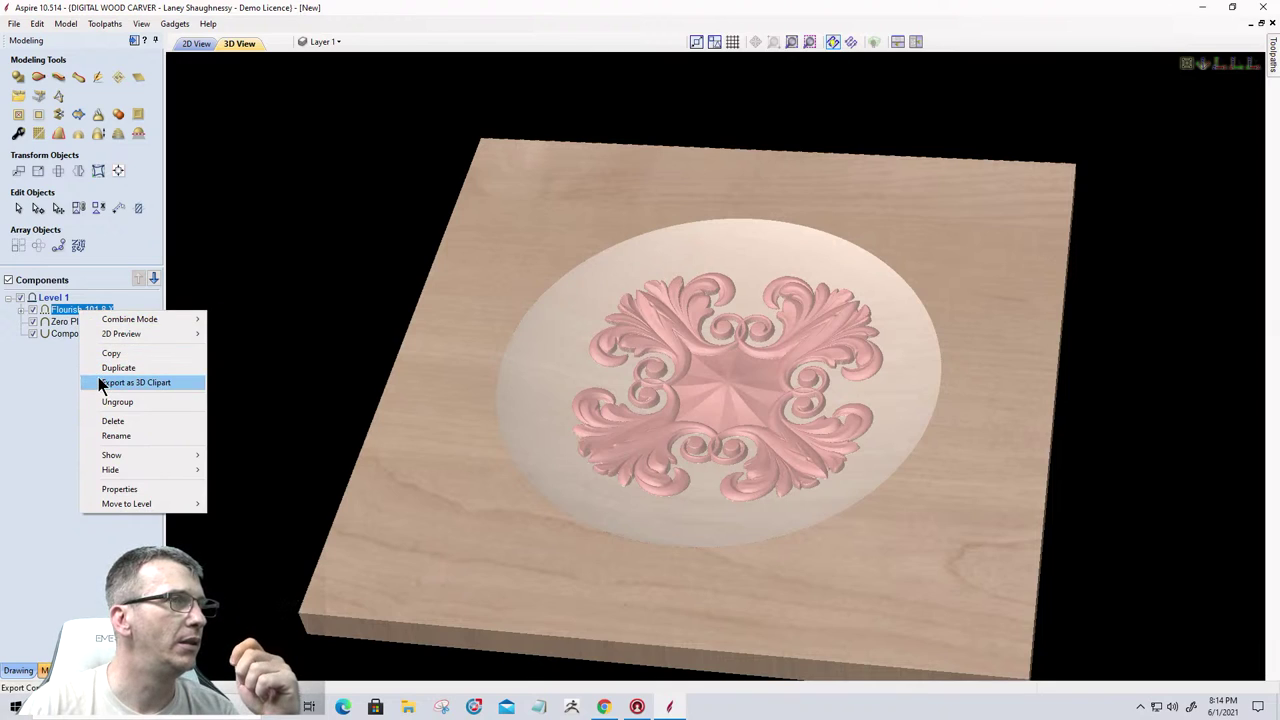
pyautogui.click(66, 334)
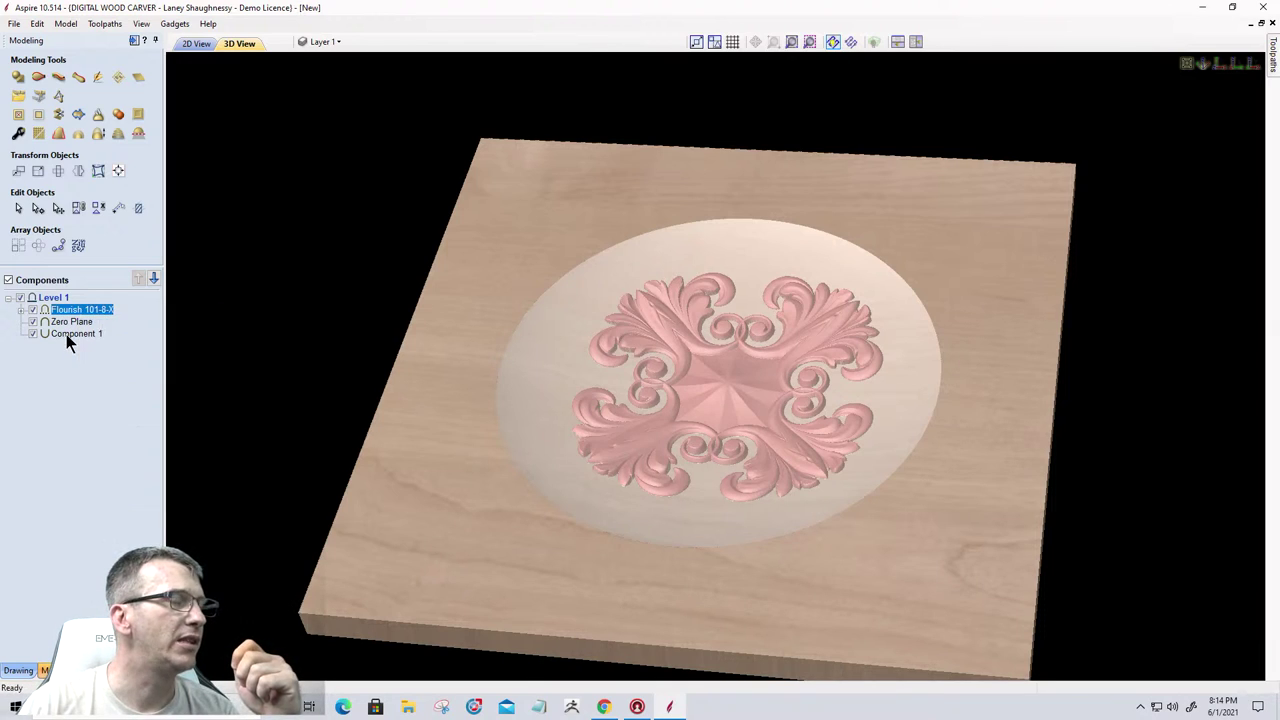
pyautogui.rightClick(66, 334)
pyautogui.click(94, 446)
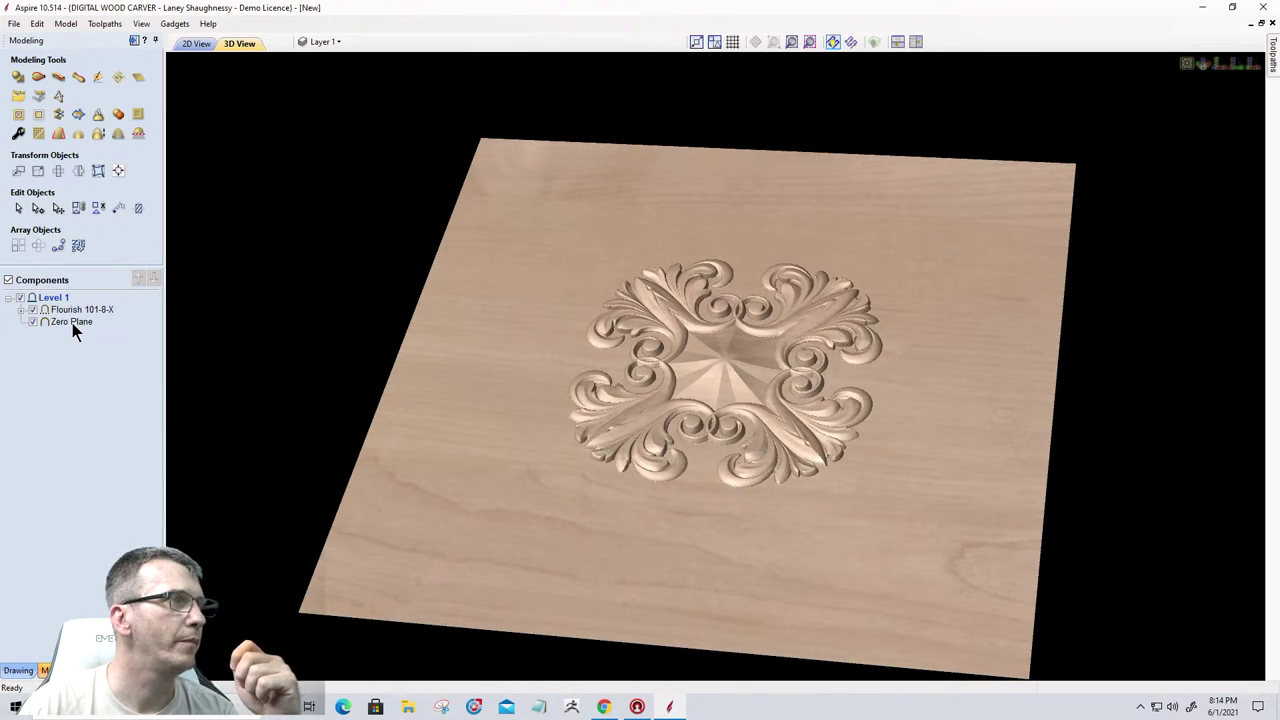
pyautogui.rightClick(72, 323)
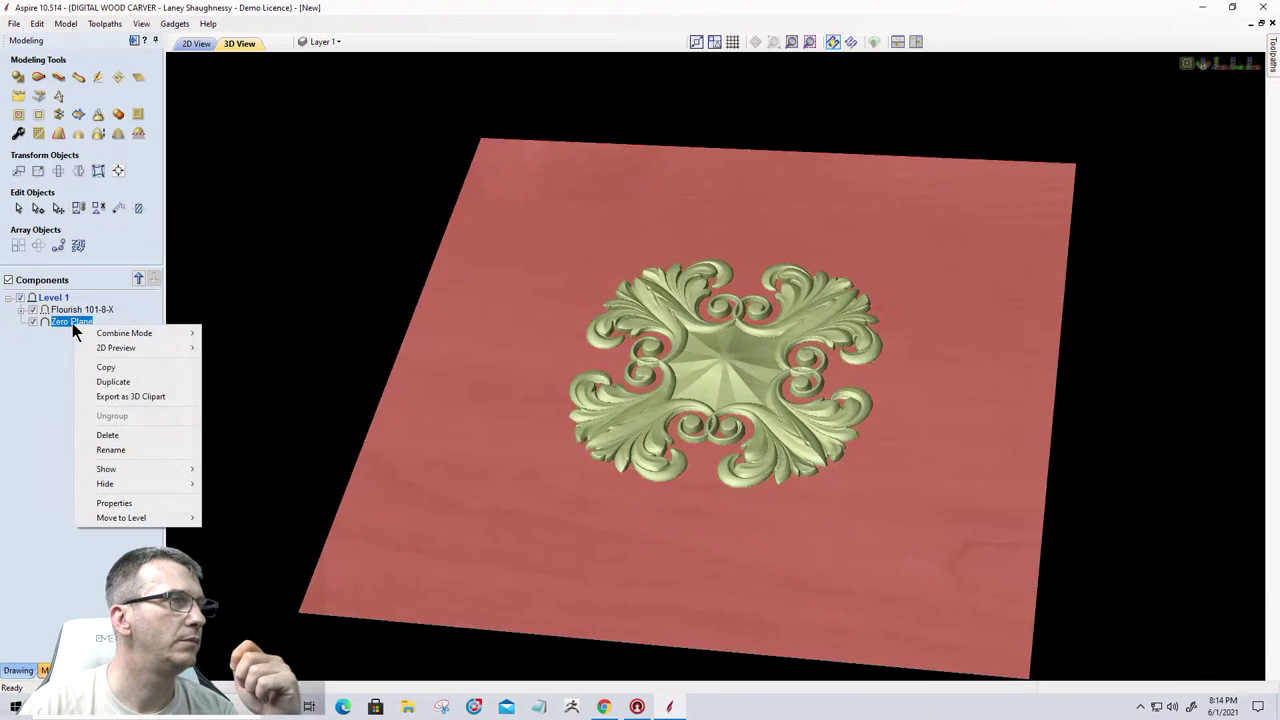
pyautogui.click(98, 436)
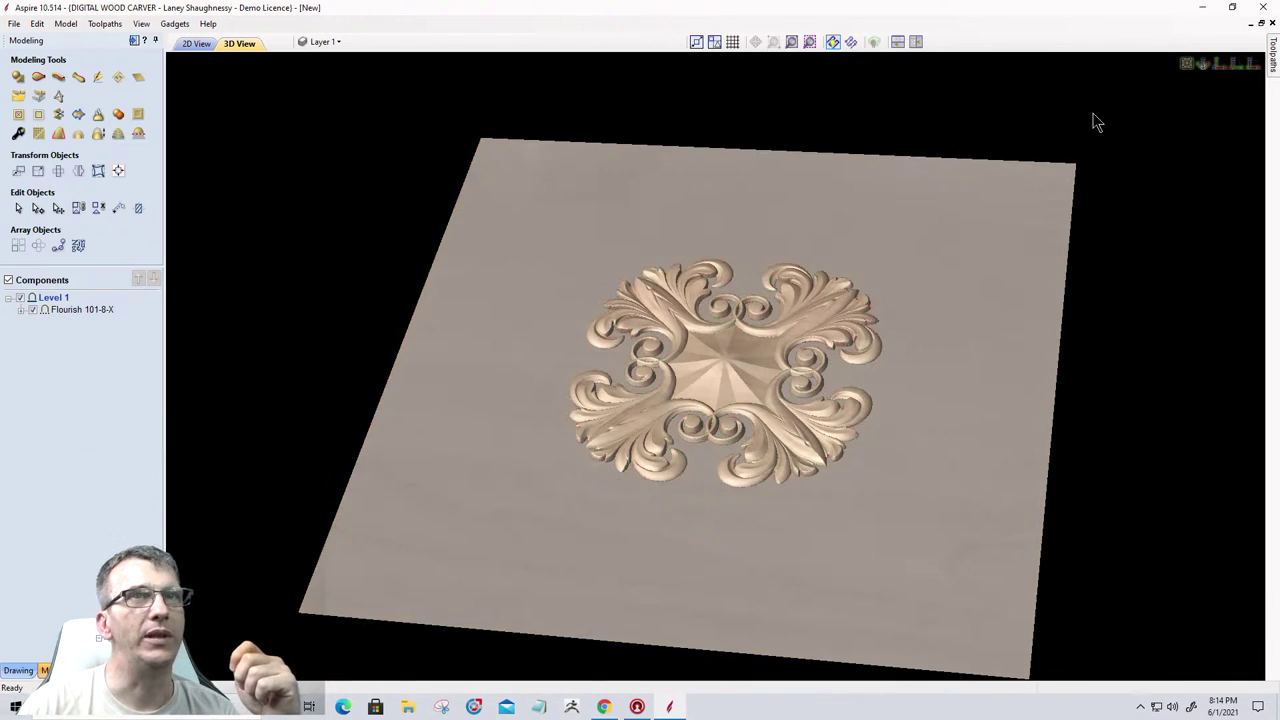
# Examine the flourish up close from above and slightly tilted, then select its group and check its component details.
pyautogui.click(1221, 65)
pyautogui.scroll(5, 772, 425)
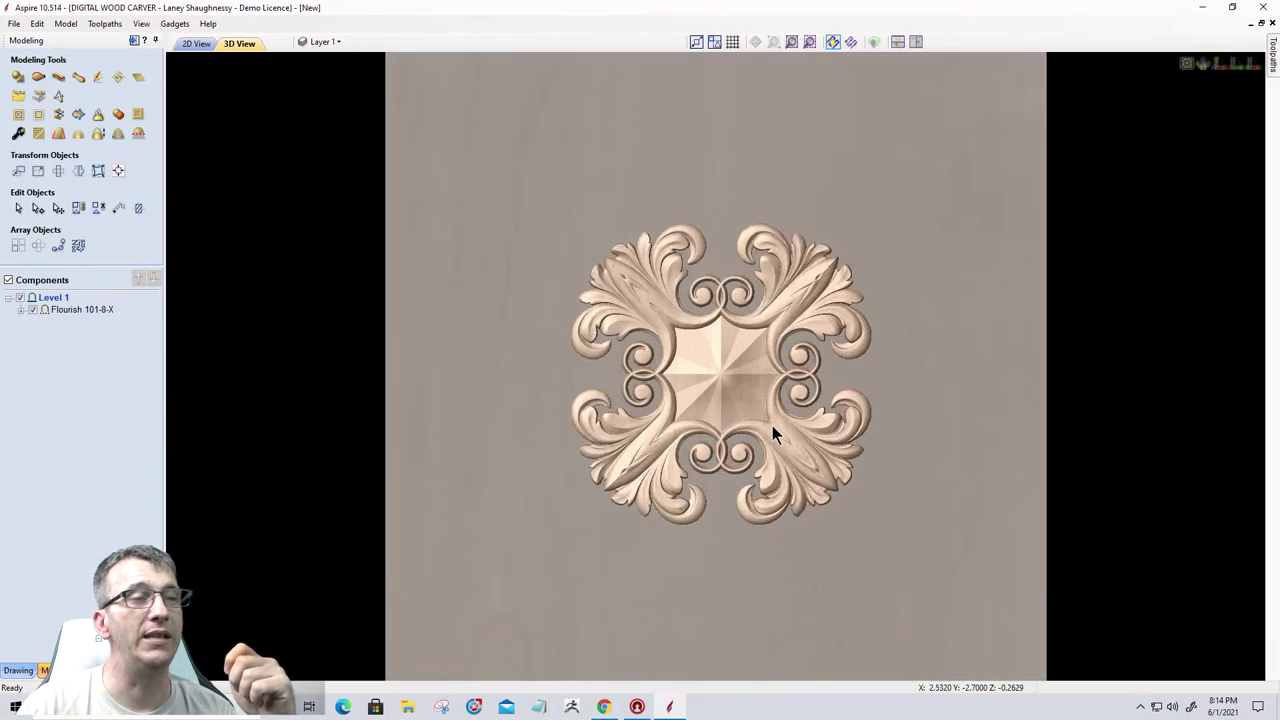
pyautogui.moveTo(772, 425); pyautogui.dragTo(732, 399, button='middle')
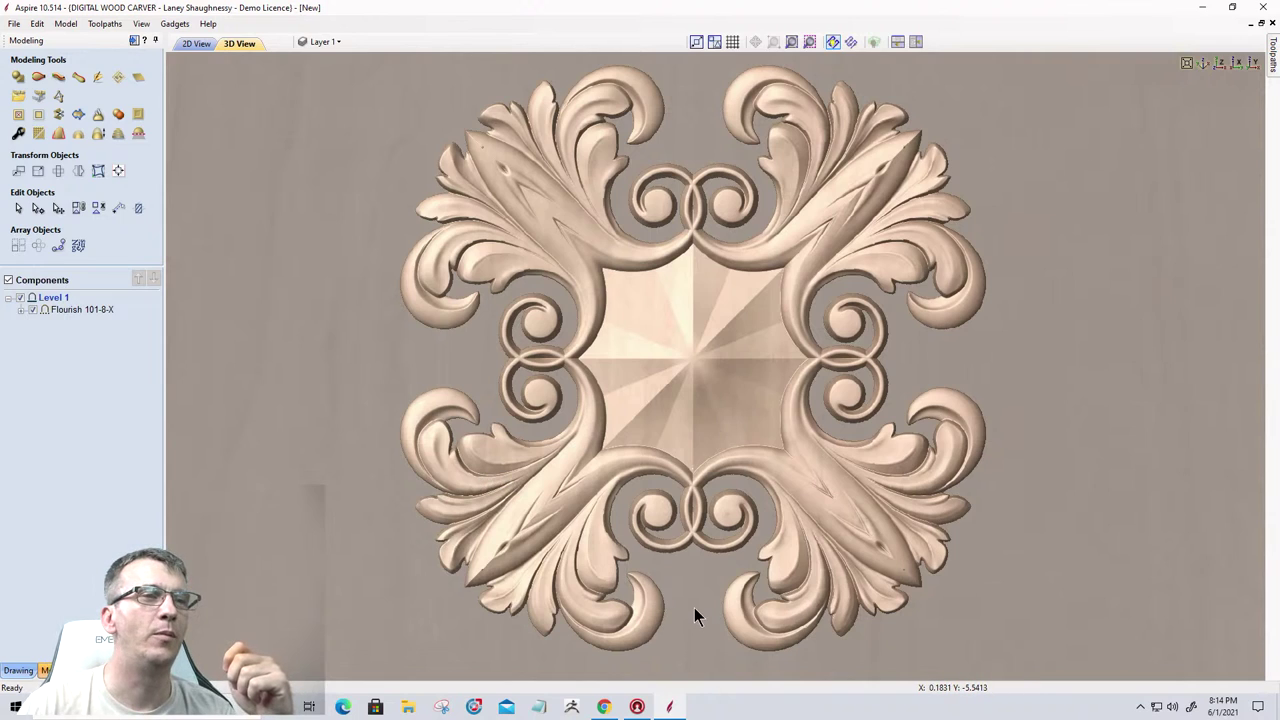
pyautogui.moveTo(694, 607); pyautogui.dragTo(695, 530)
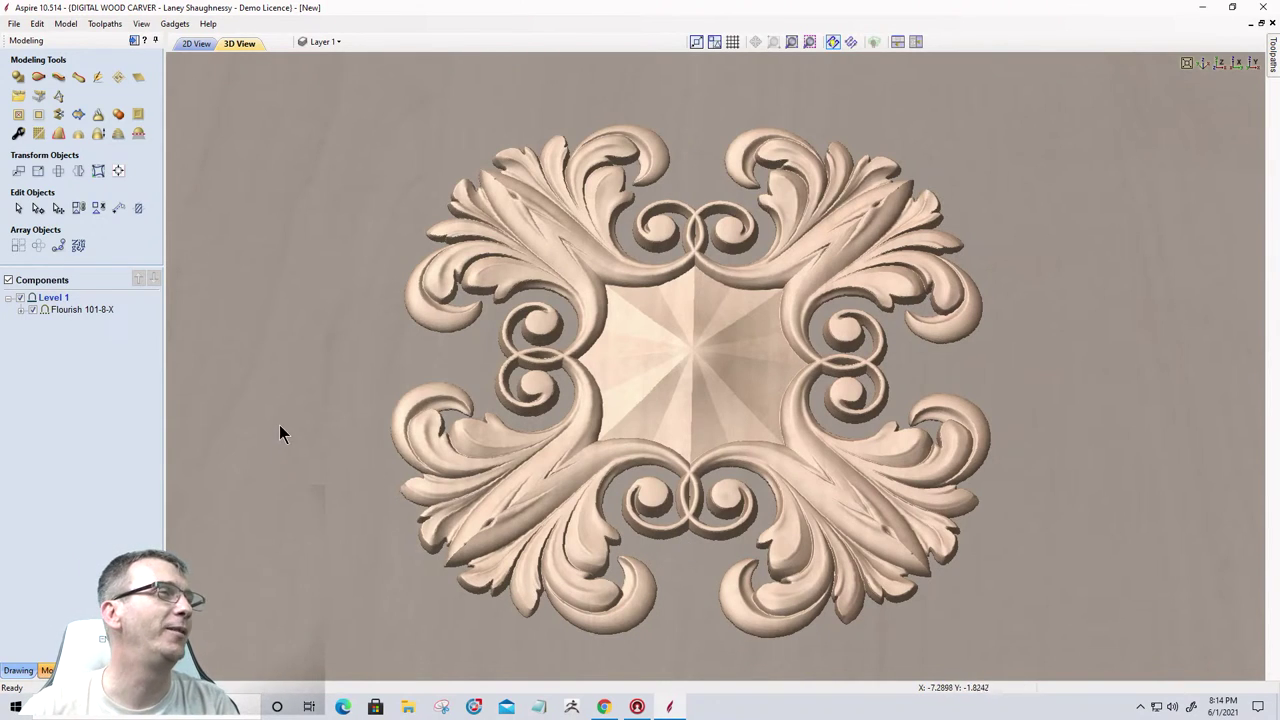
pyautogui.click(66, 310)
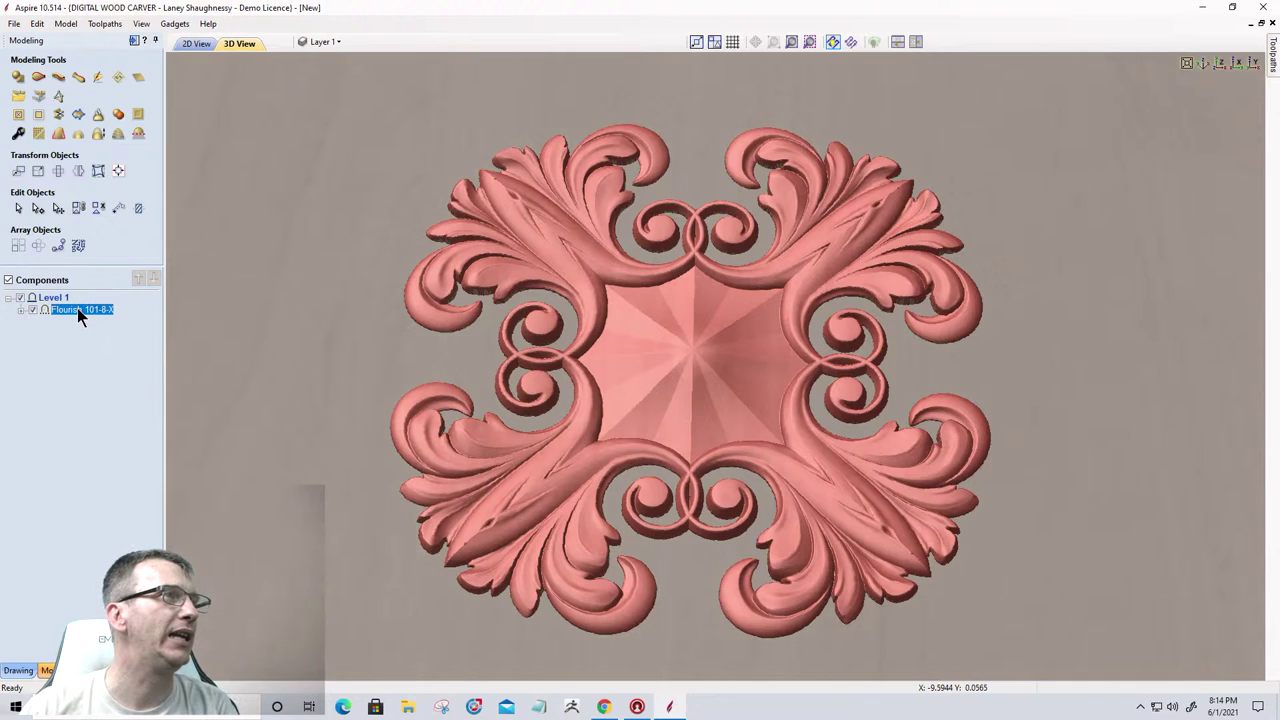
pyautogui.moveTo(79, 312)
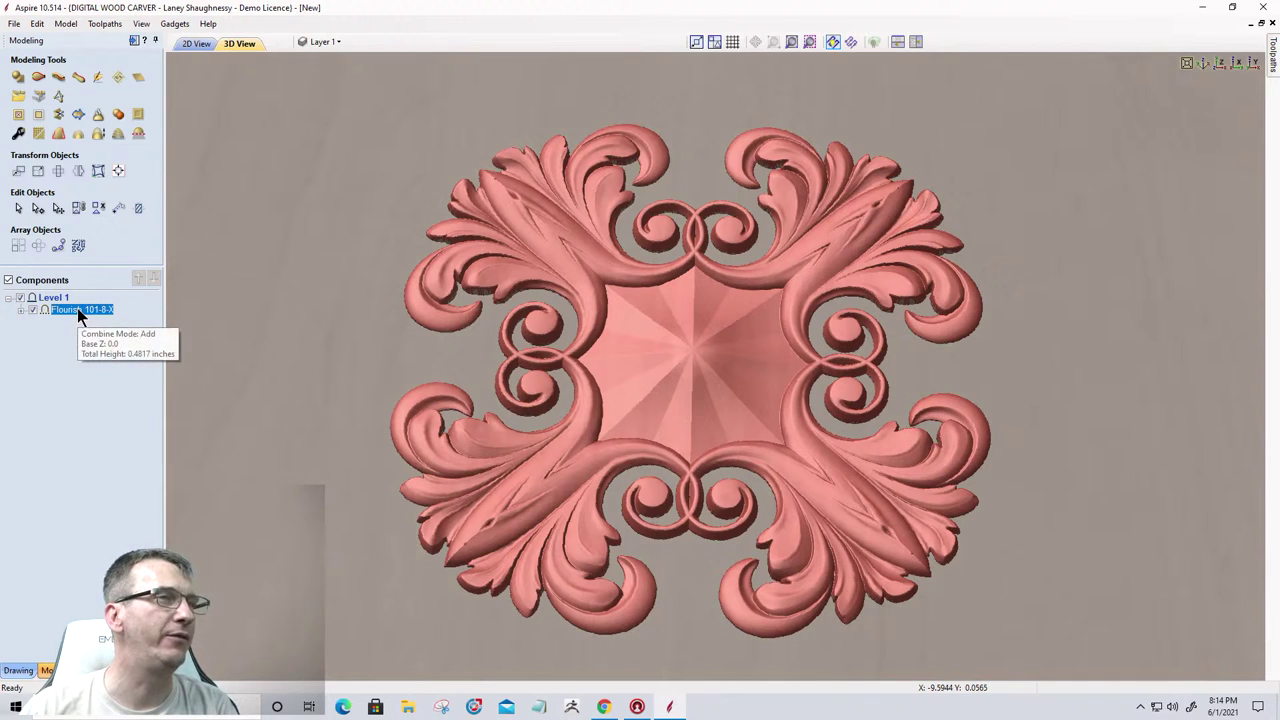
# Delete the circle vector surrounding the flourish in the 2D view.
pyautogui.click(197, 44)
pyautogui.scroll(5, 415, 610)
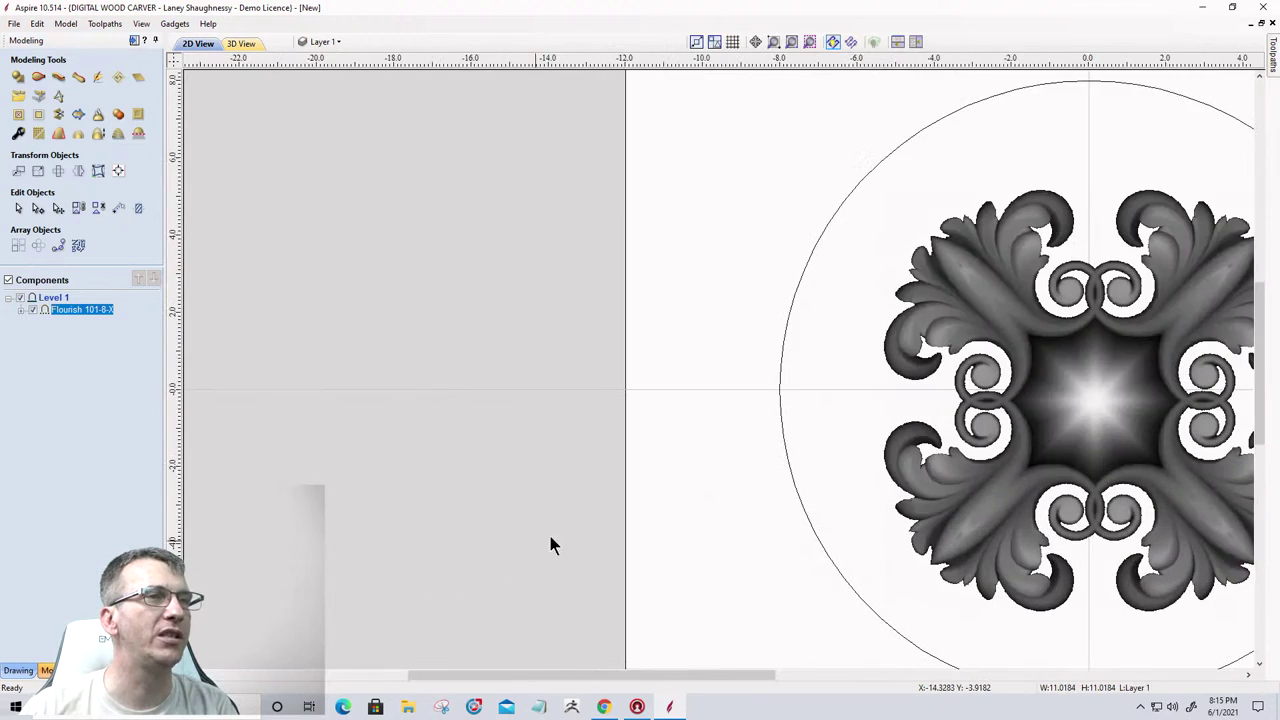
pyautogui.scroll(-3, 551, 543)
pyautogui.scroll(2, 494, 403)
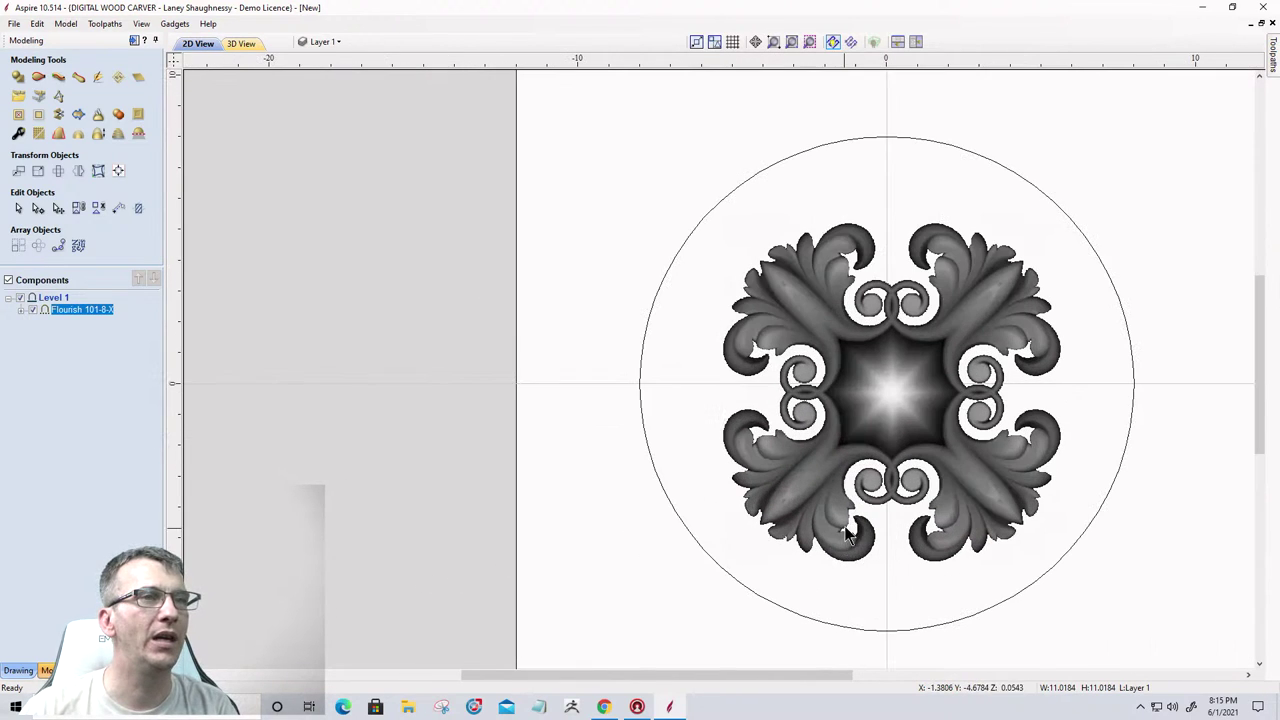
pyautogui.click(656, 465)
pyautogui.press('Delete')
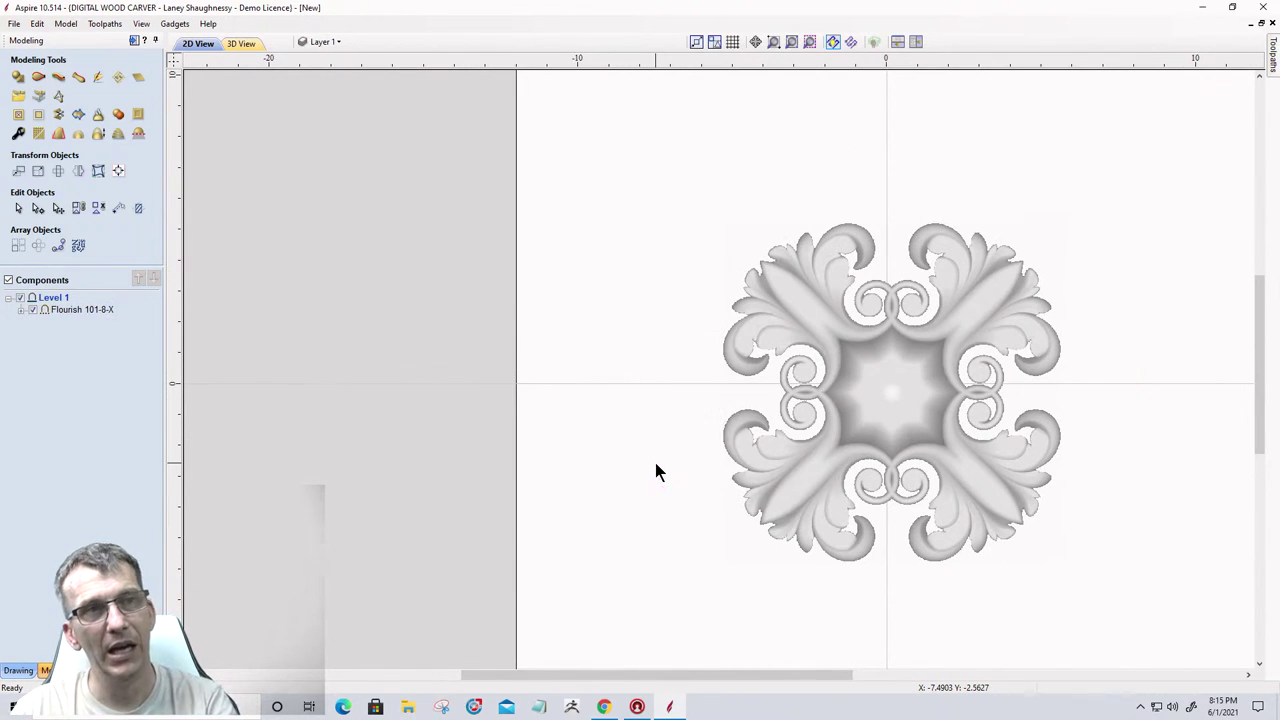
# Center the Flourish 101-8-X group in the material and bring up the vector drawing tools.
pyautogui.click(891, 389)
pyautogui.click(118, 171)
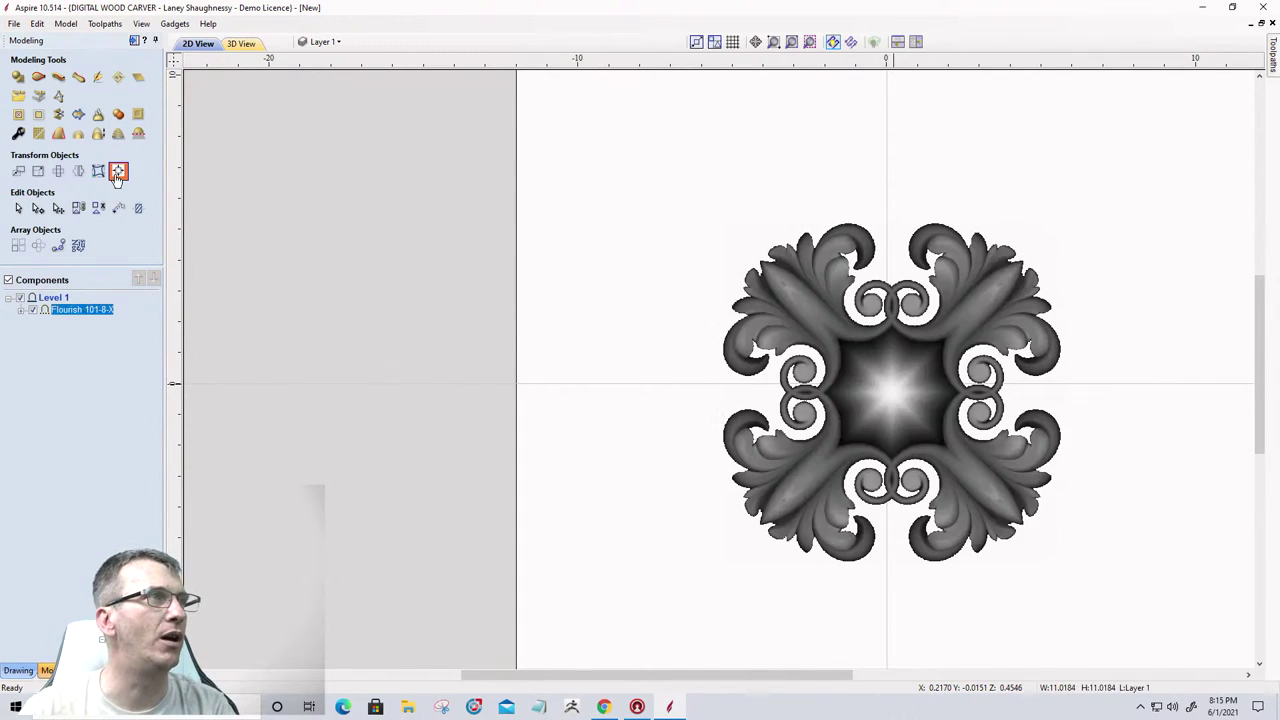
pyautogui.click(82, 113)
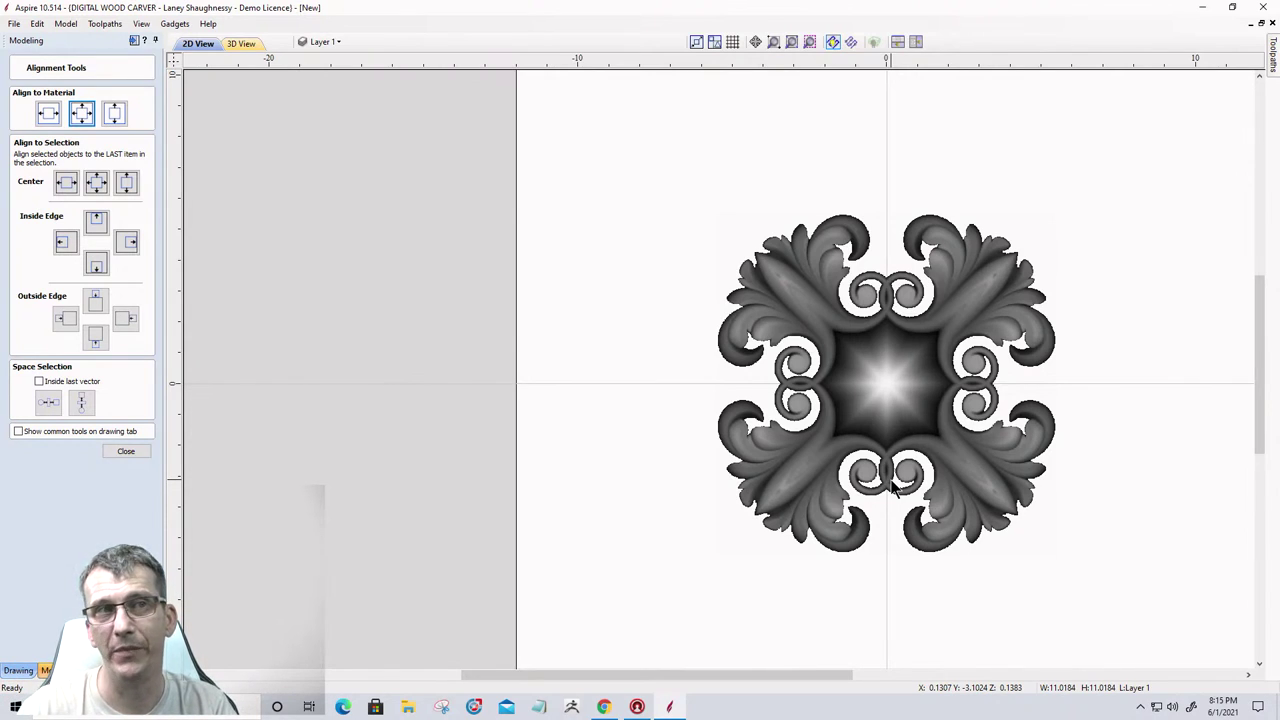
pyautogui.click(126, 451)
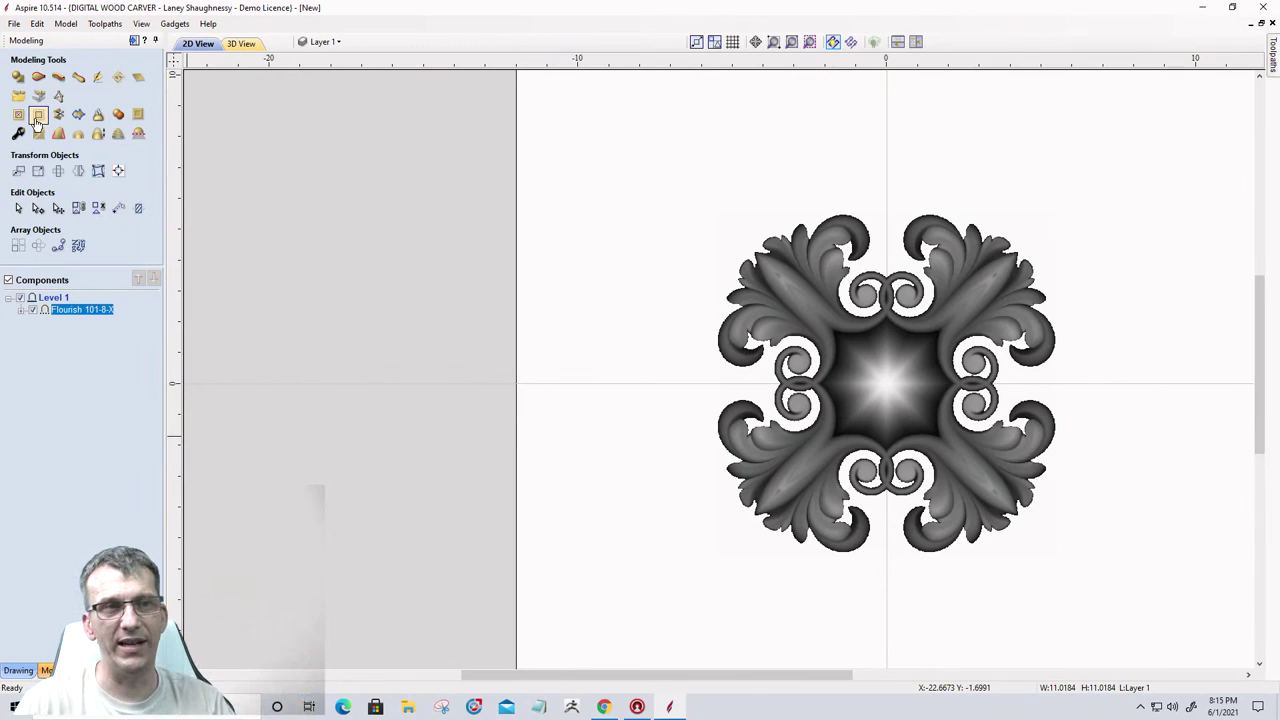
pyautogui.click(17, 671)
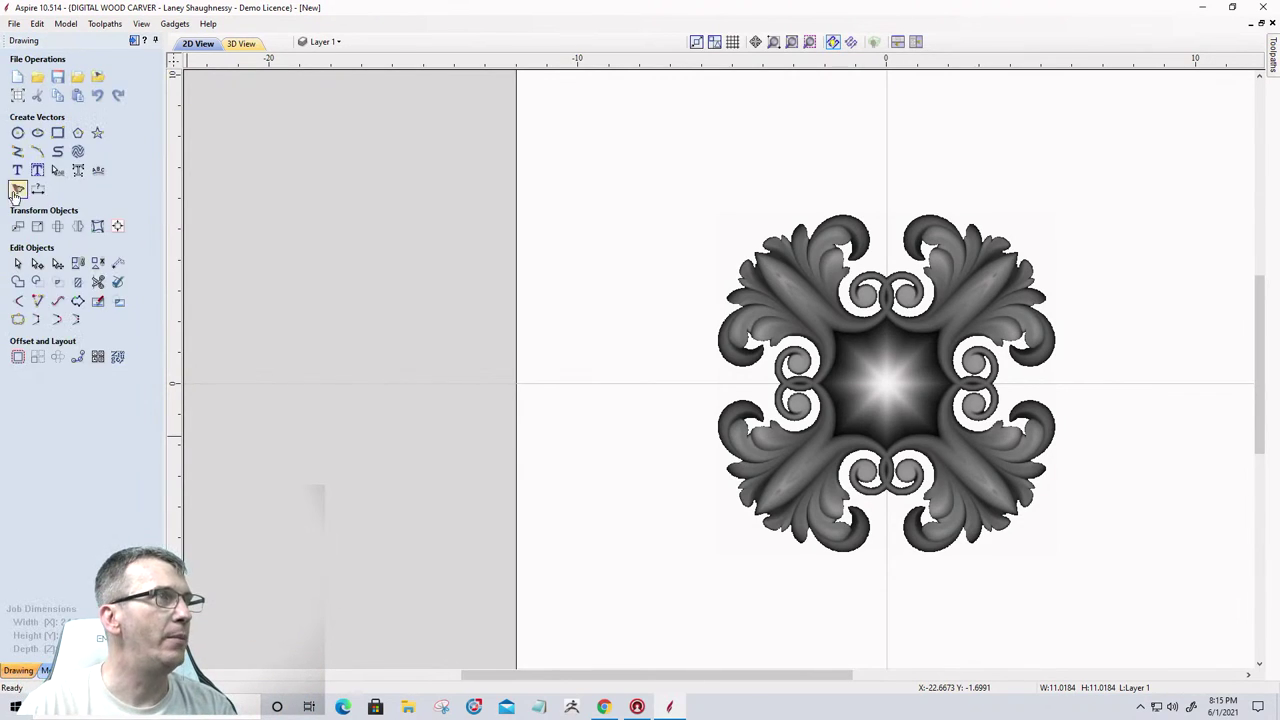
# Draw a rectangle about 11.4 by 5.8 inches around the flourish's lower half, with its upper edge on the horizontal centreline.
pyautogui.click(57, 131)
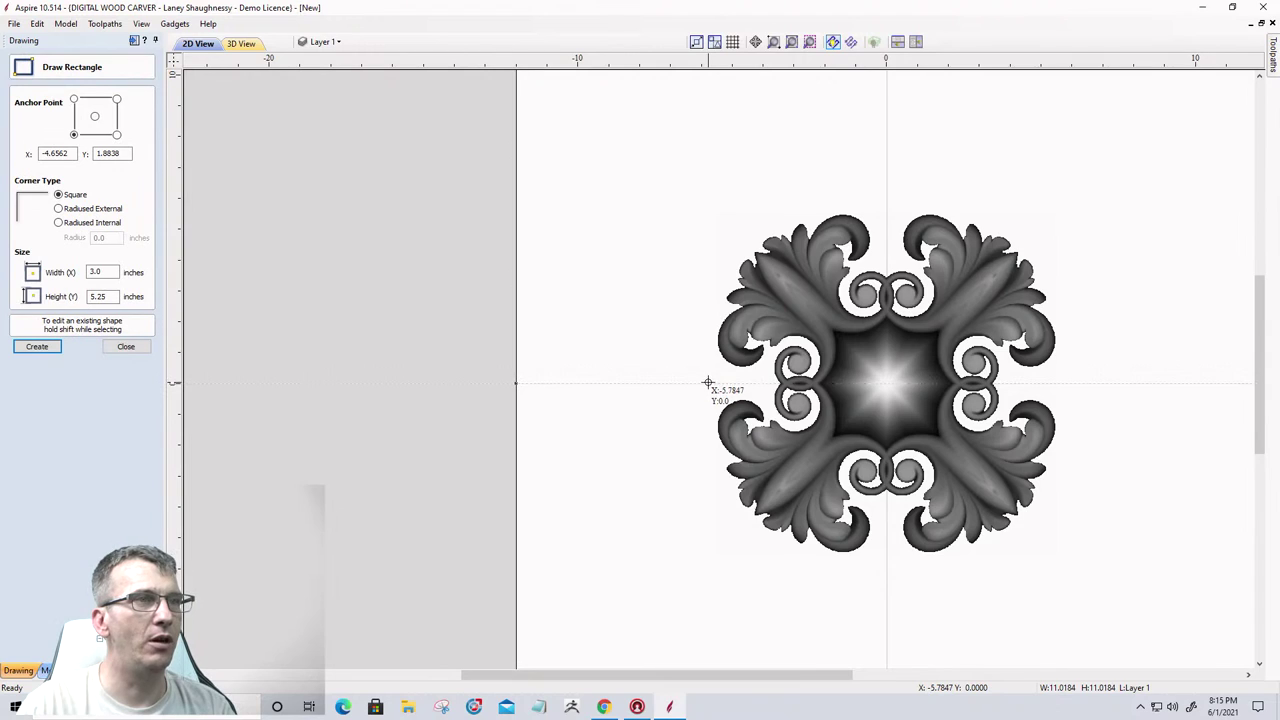
pyautogui.moveTo(708, 384); pyautogui.dragTo(1088, 563)
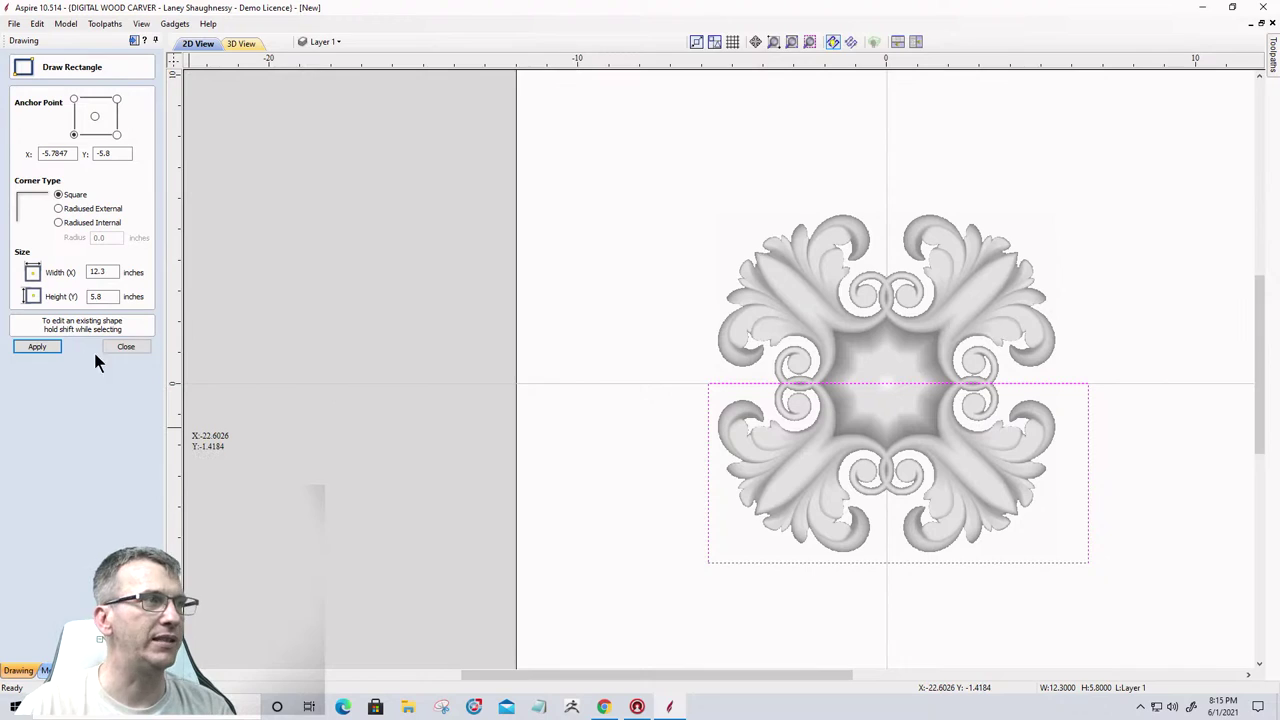
pyautogui.click(126, 346)
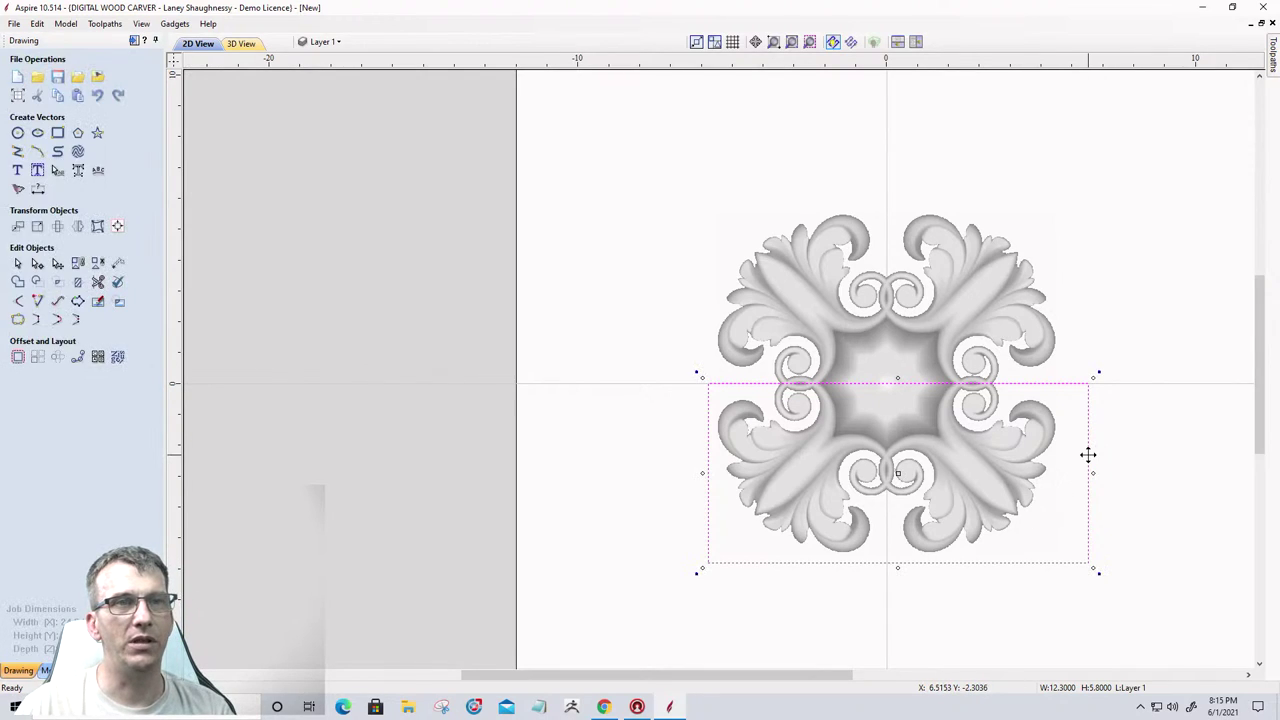
pyautogui.moveTo(1093, 472); pyautogui.dragTo(1060, 471)
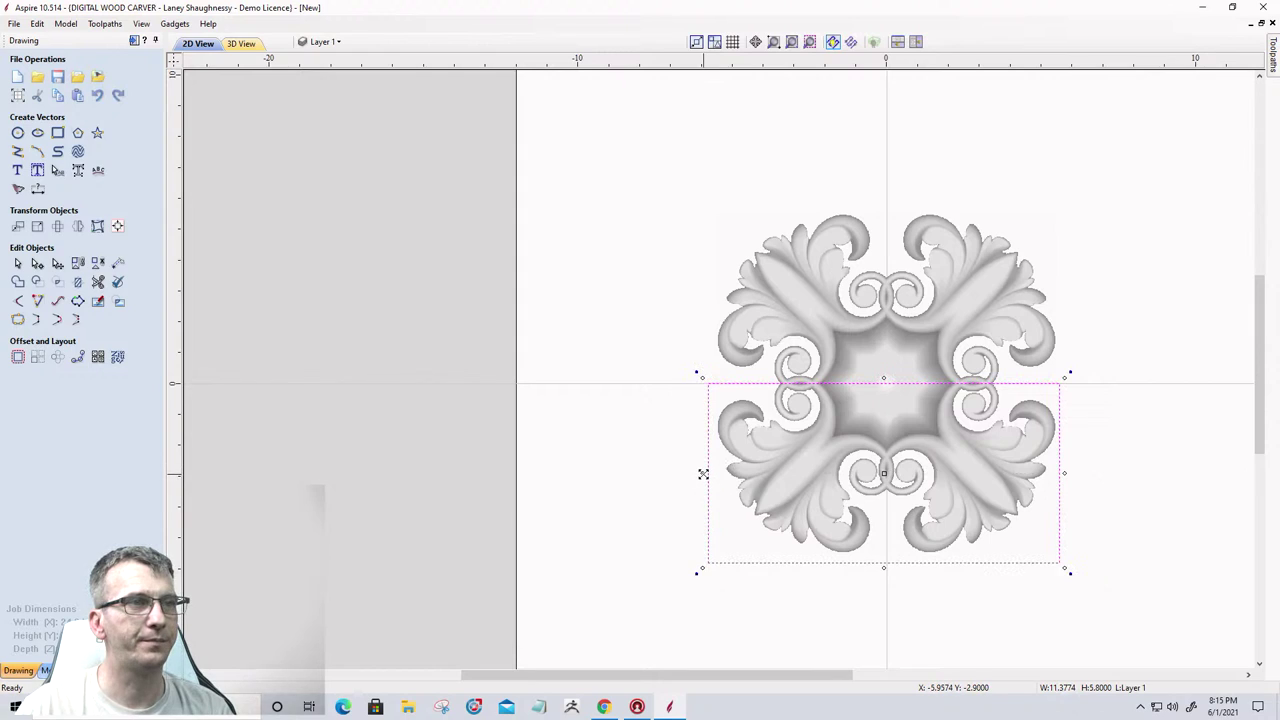
pyautogui.moveTo(703, 473); pyautogui.dragTo(712, 471)
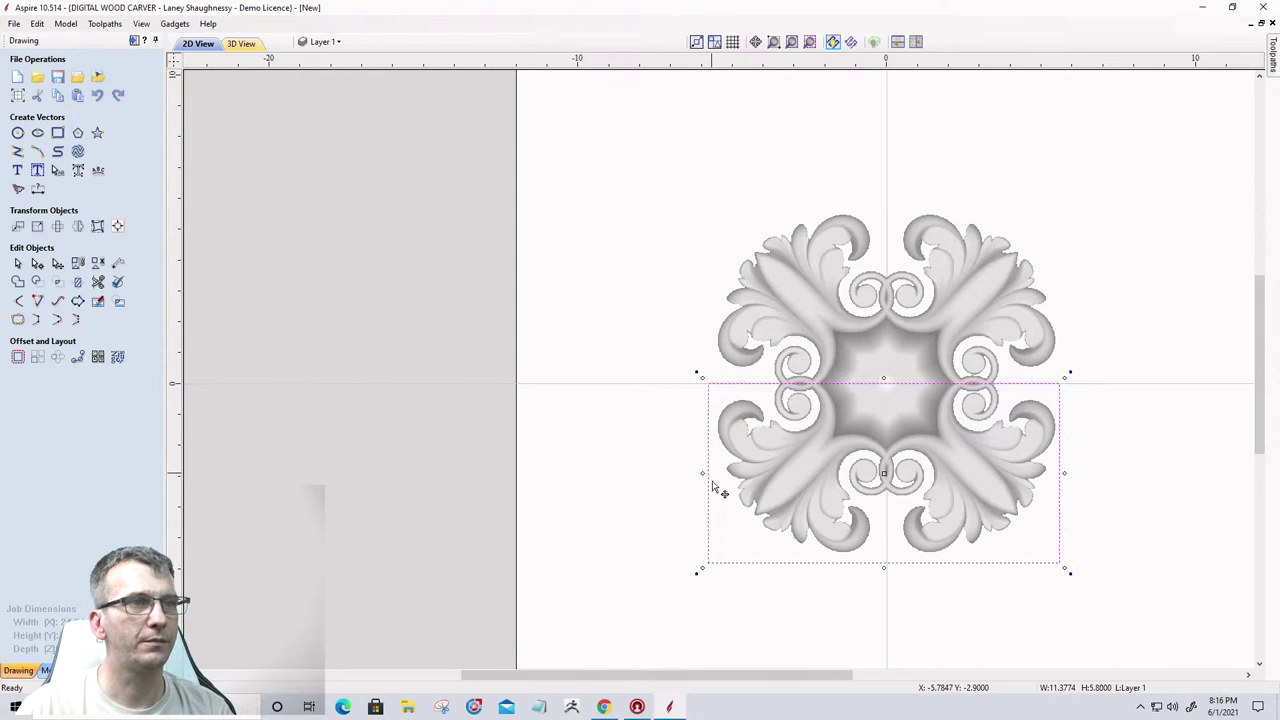
# Apply clipping to Level 1 using the selected rectangle as the boundary.
pyautogui.click(45, 671)
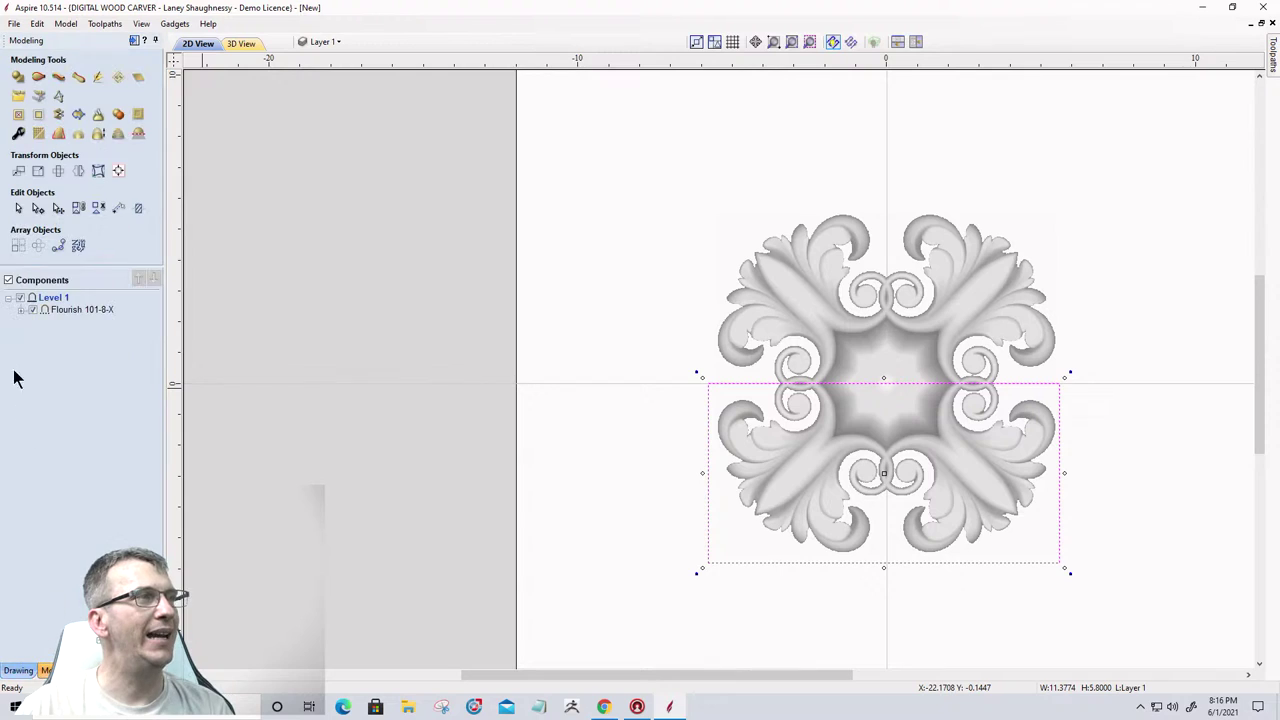
pyautogui.rightClick(62, 298)
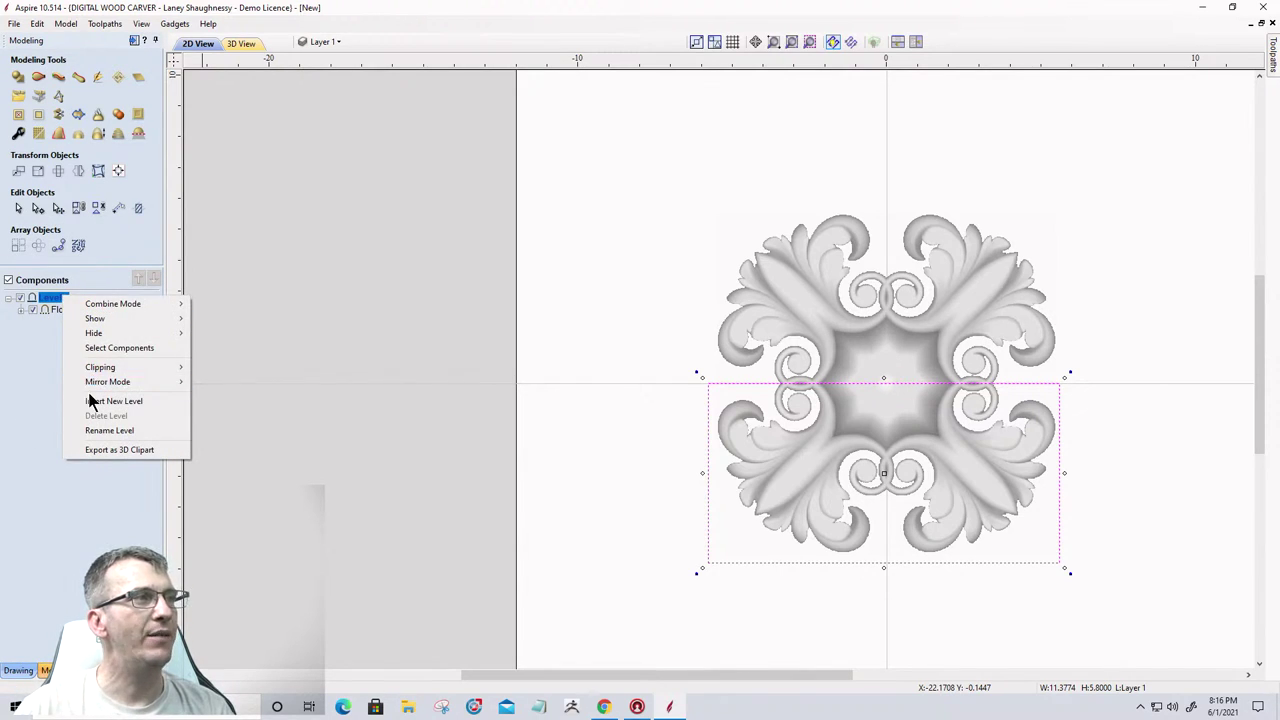
pyautogui.moveTo(90, 386)
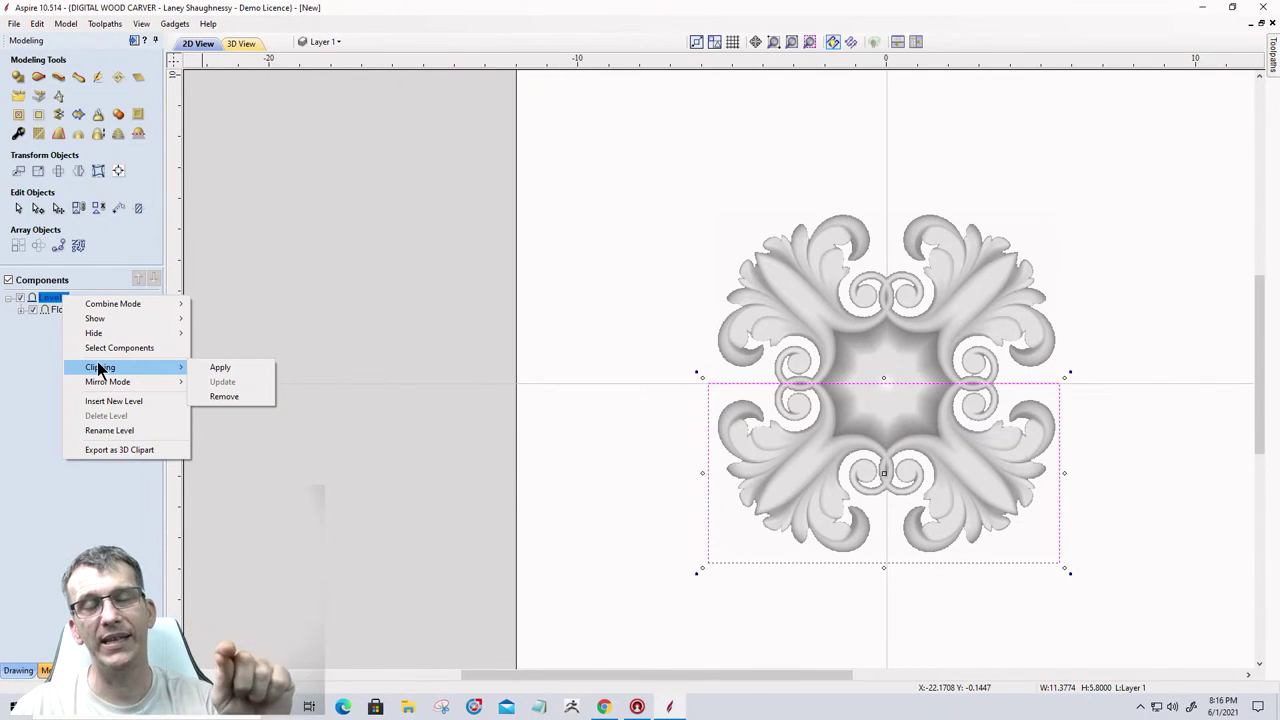
pyautogui.click(214, 367)
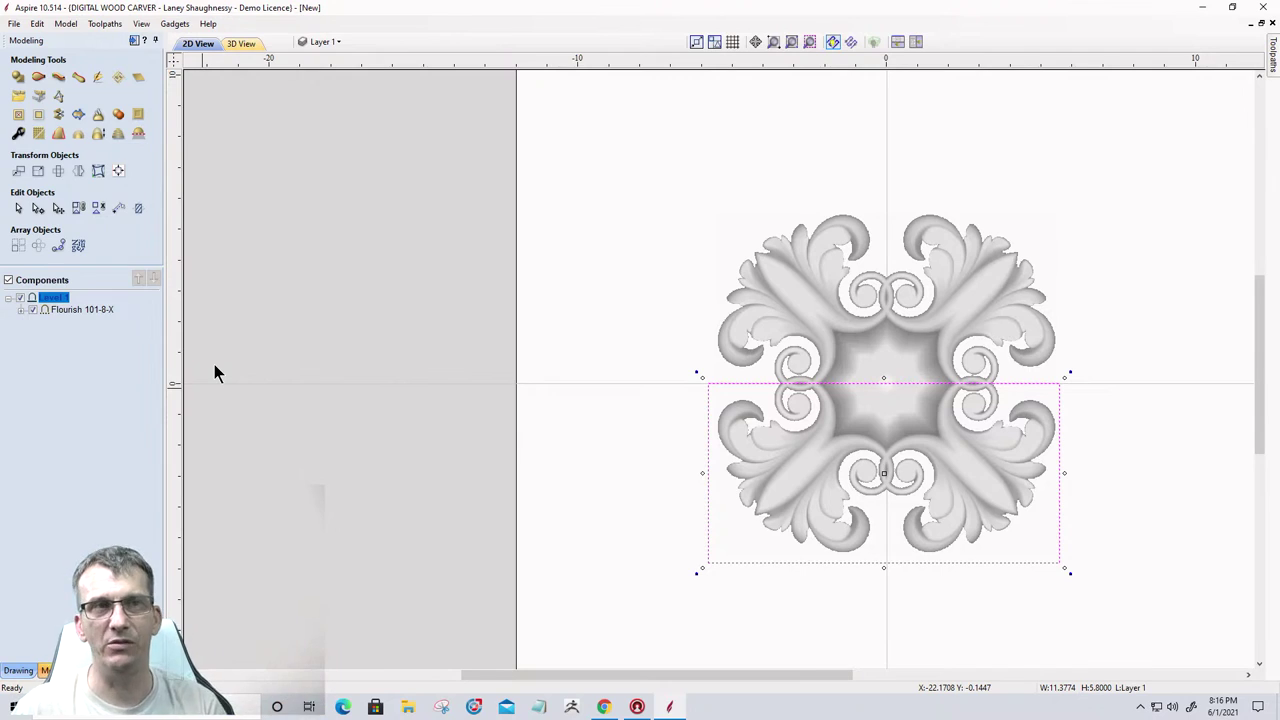
# Inspect the clipped flourish from above in 3D and arrange the 2D and 3D views side by side.
pyautogui.click(241, 43)
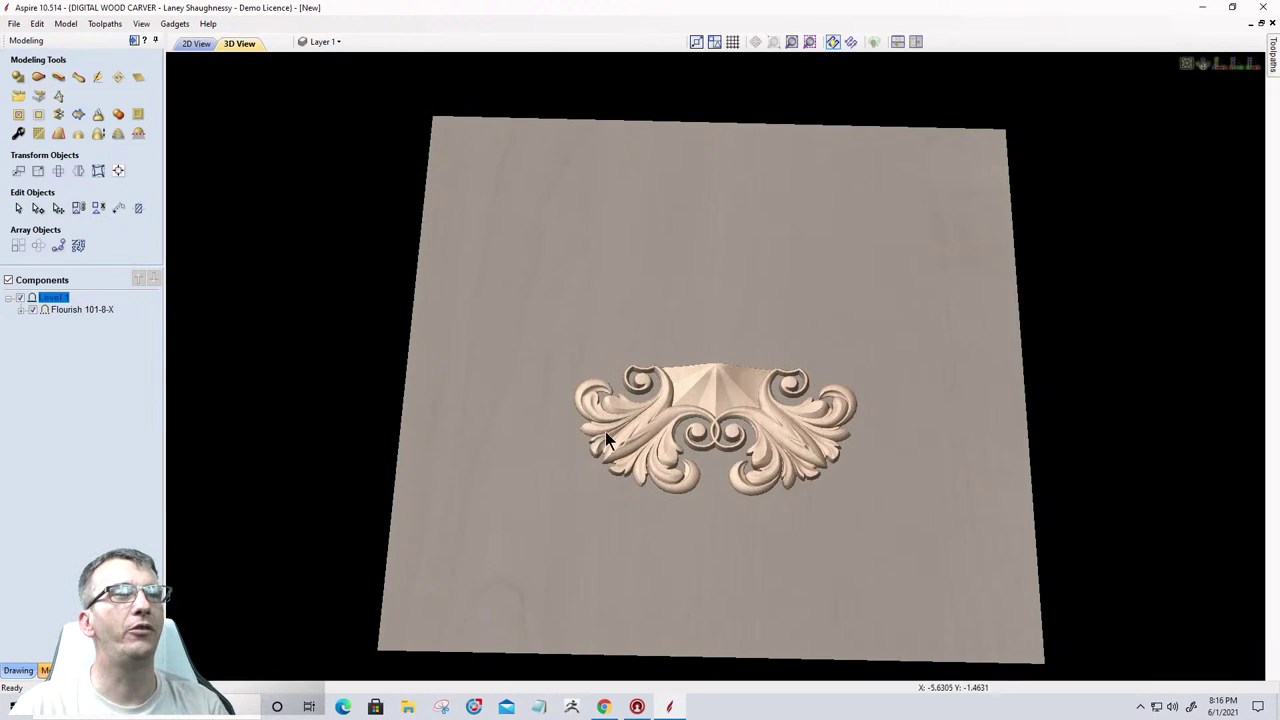
pyautogui.click(1221, 63)
pyautogui.scroll(5, 690, 400)
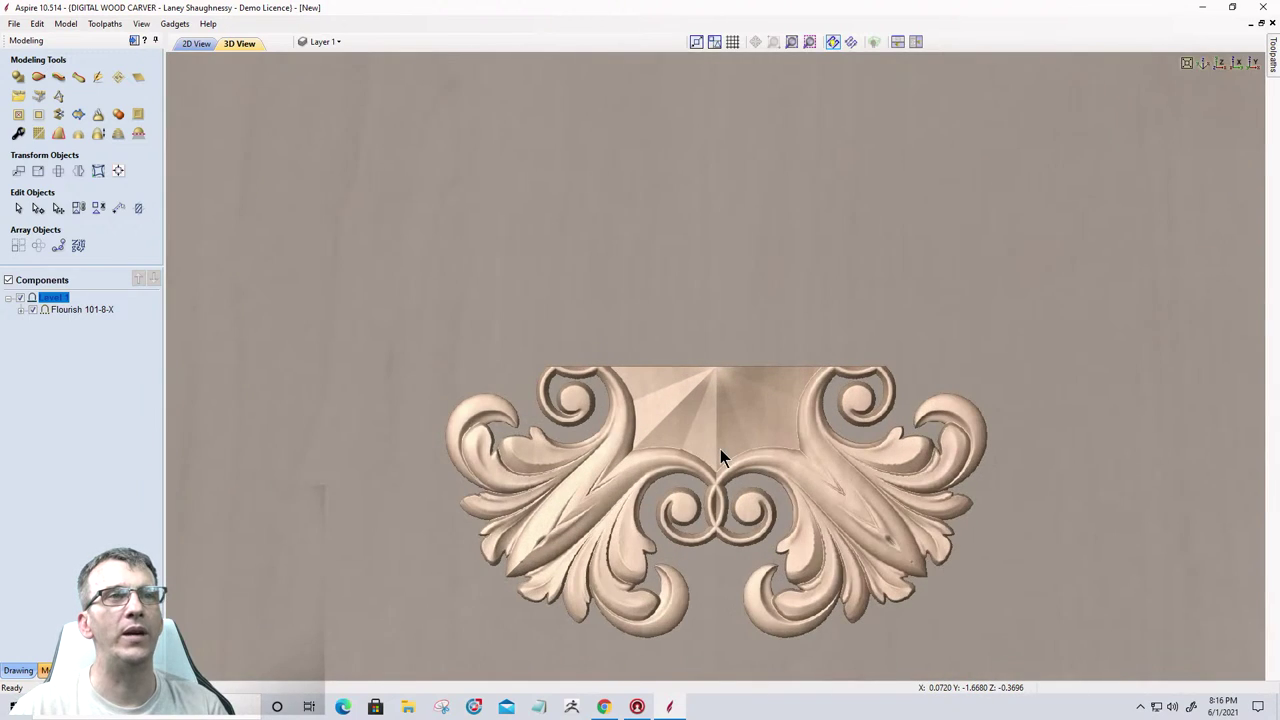
pyautogui.scroll(2, 720, 449)
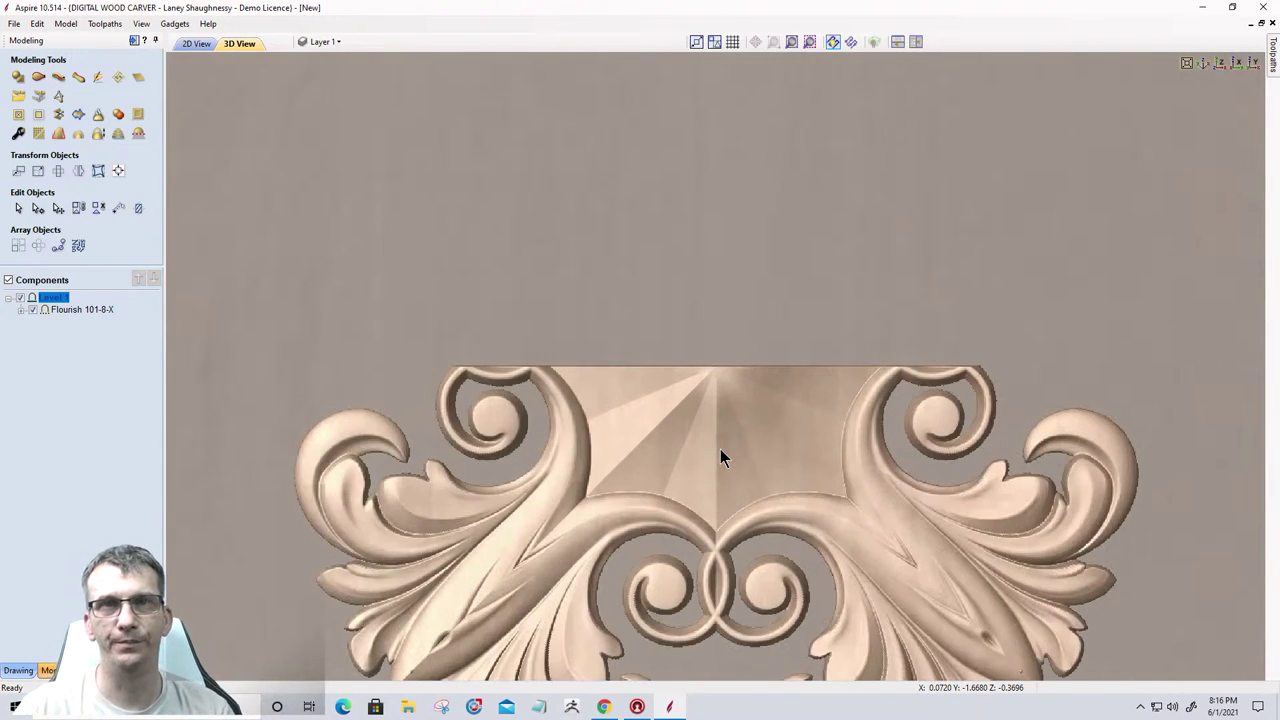
pyautogui.click(915, 42)
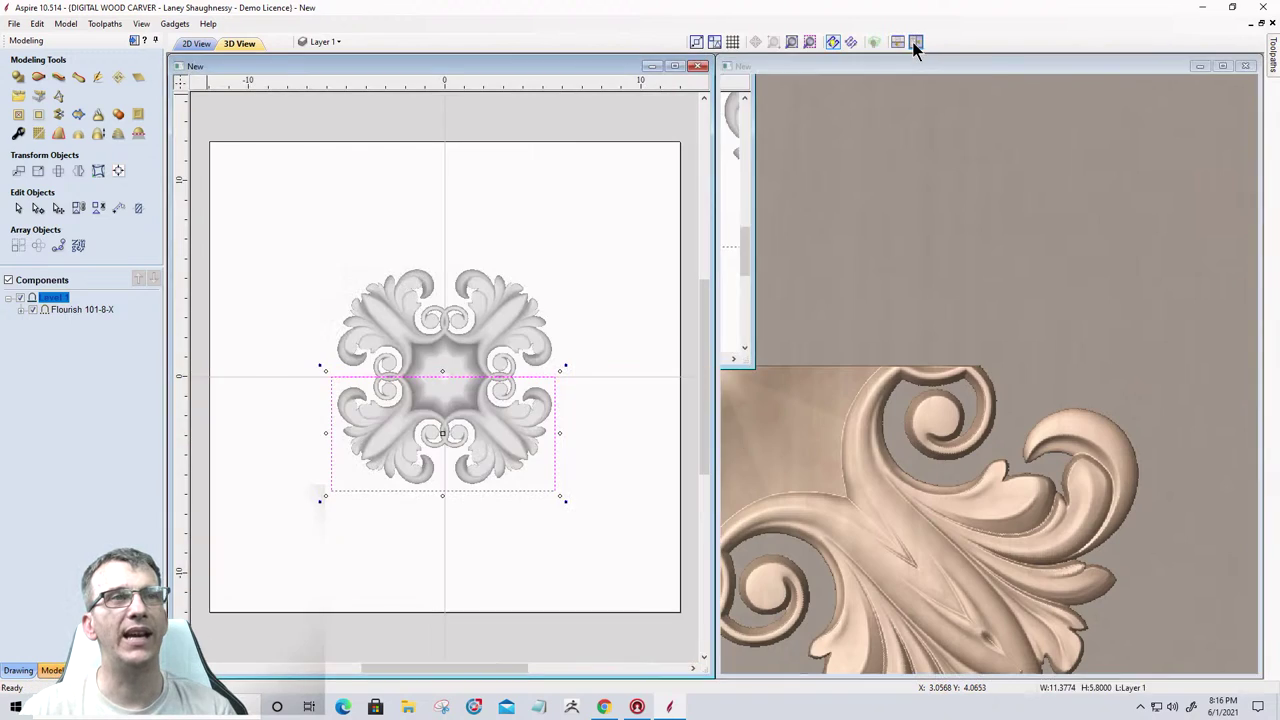
pyautogui.scroll(3, 480, 455)
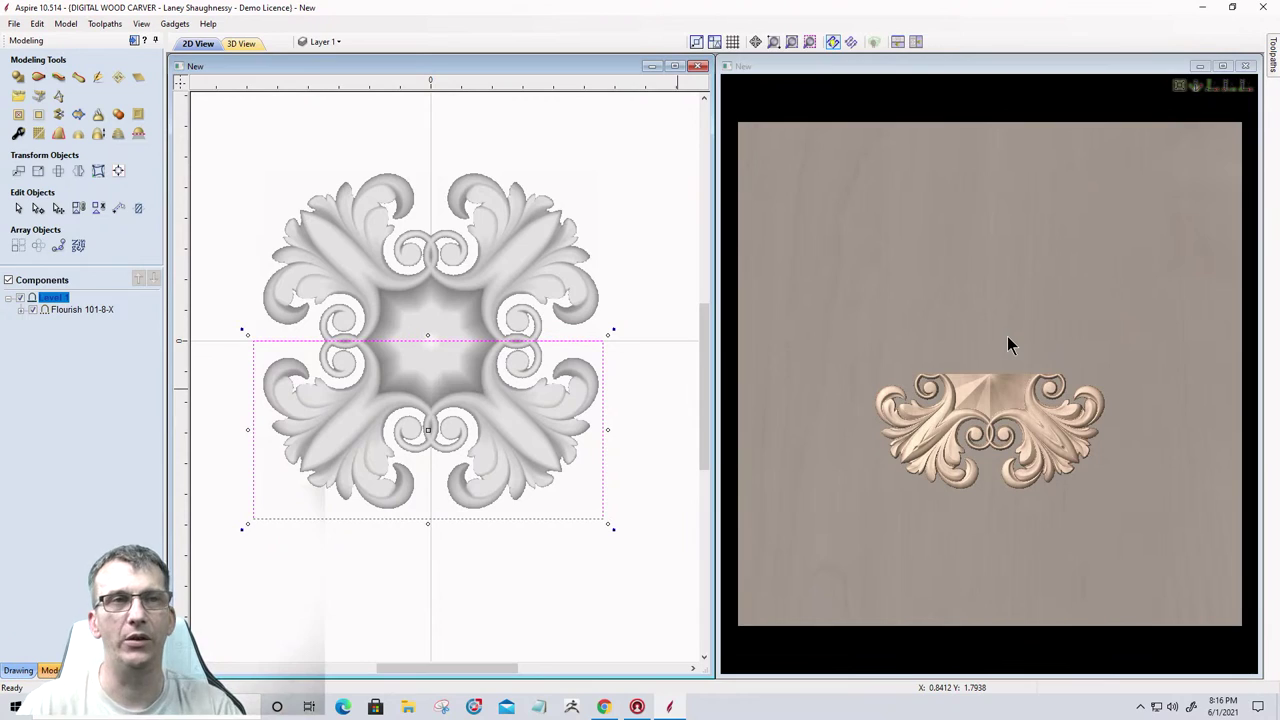
# Place the decorative clipart Flourish_142D-57730-A across the rectangle's upper edge and enlarge it to about 10.6 by 2.8 inches.
pyautogui.click(88, 670)
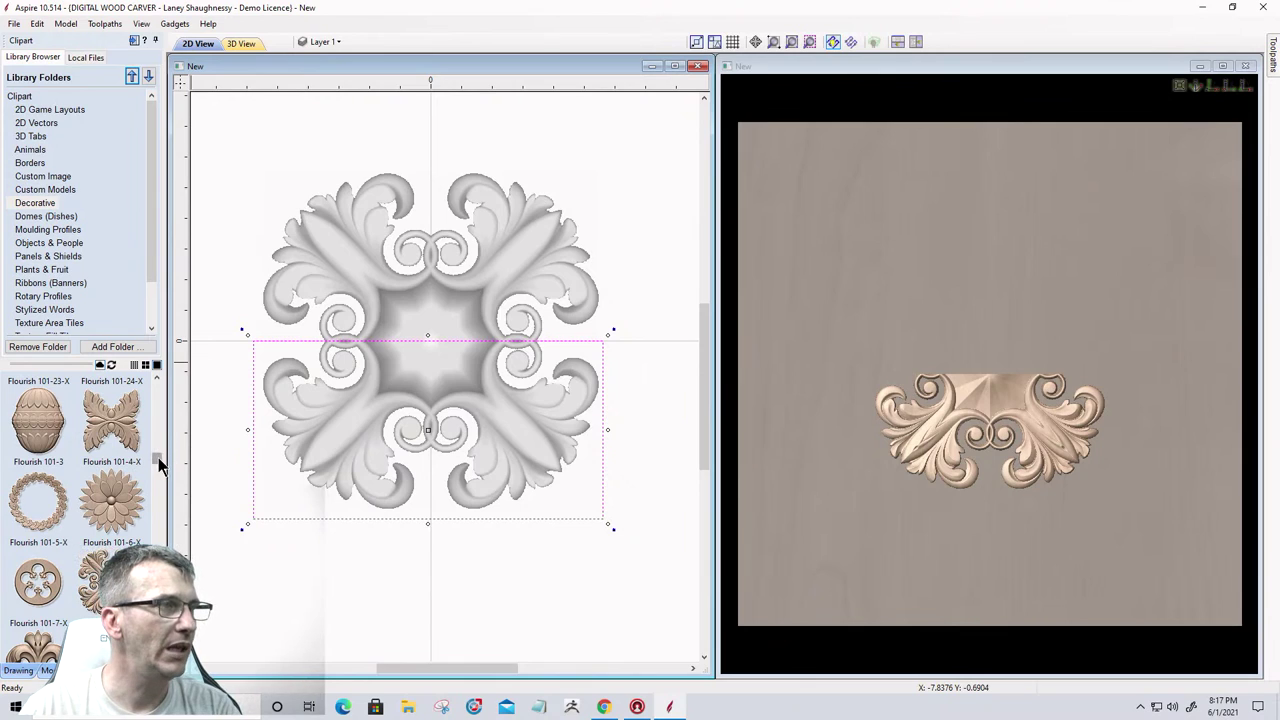
pyautogui.moveTo(158, 462); pyautogui.dragTo(155, 510)
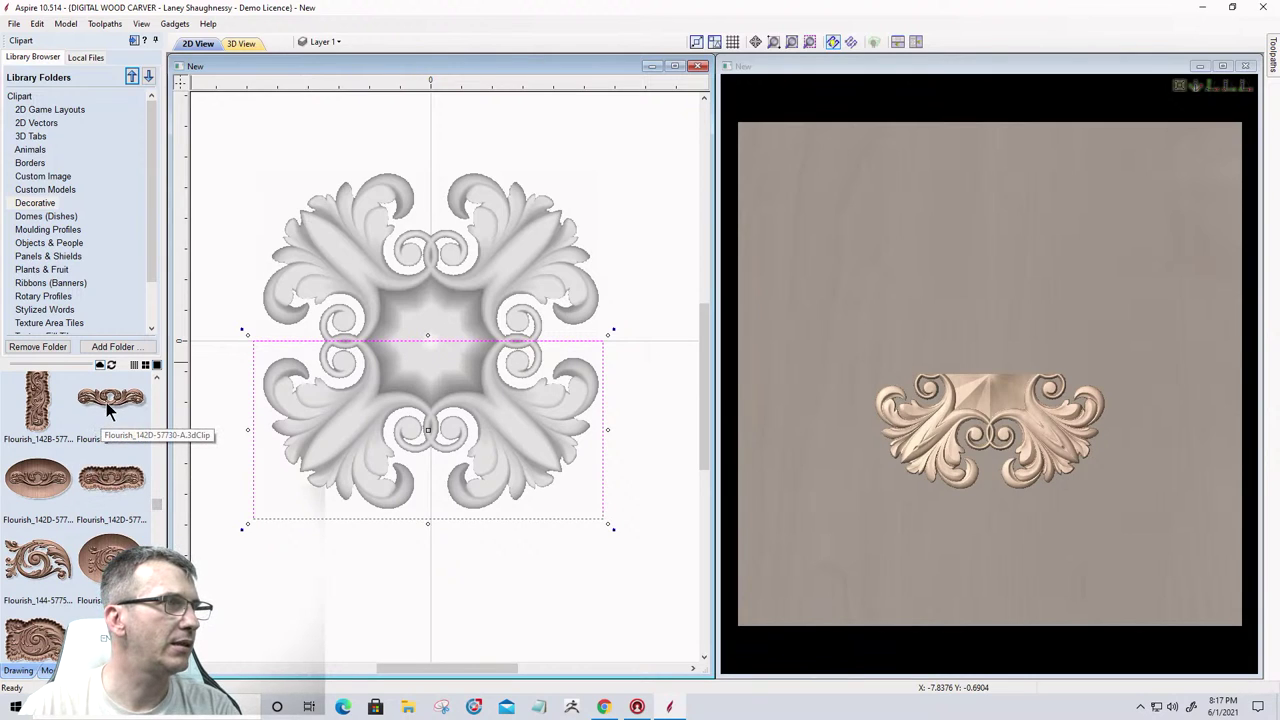
pyautogui.moveTo(106, 402); pyautogui.dragTo(429, 327)
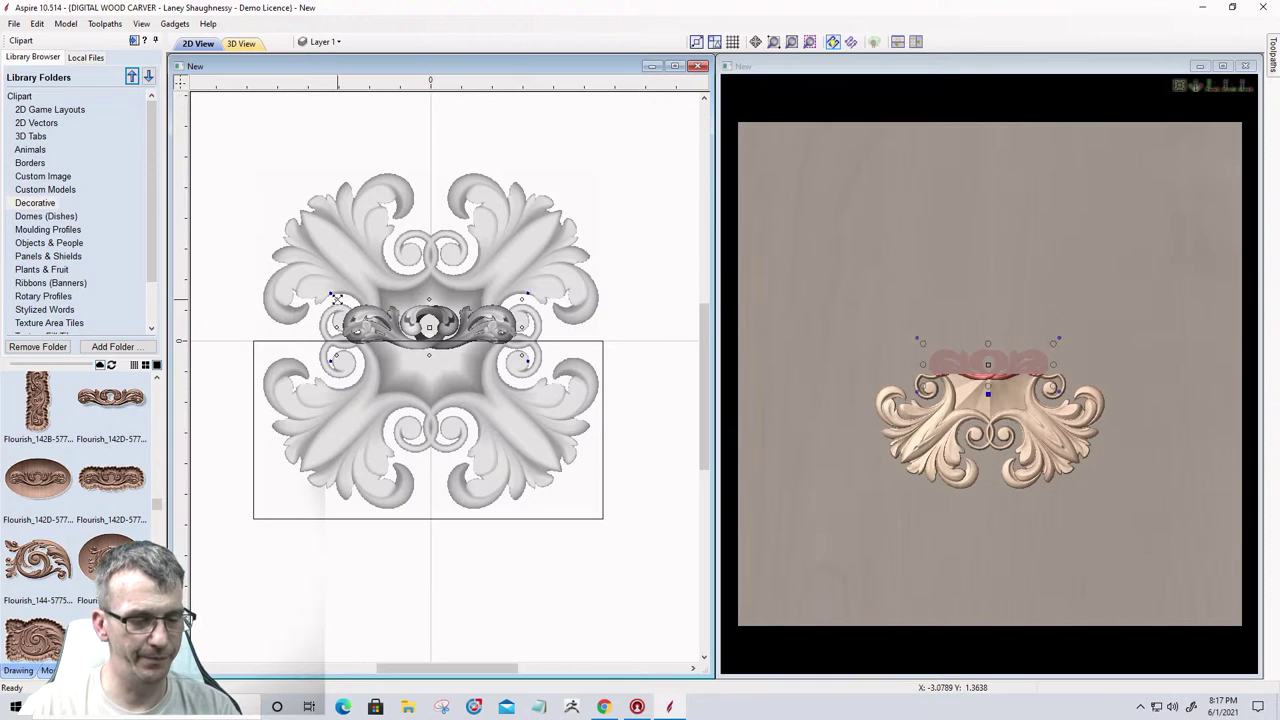
pyautogui.moveTo(337, 299); pyautogui.dragTo(310, 291)
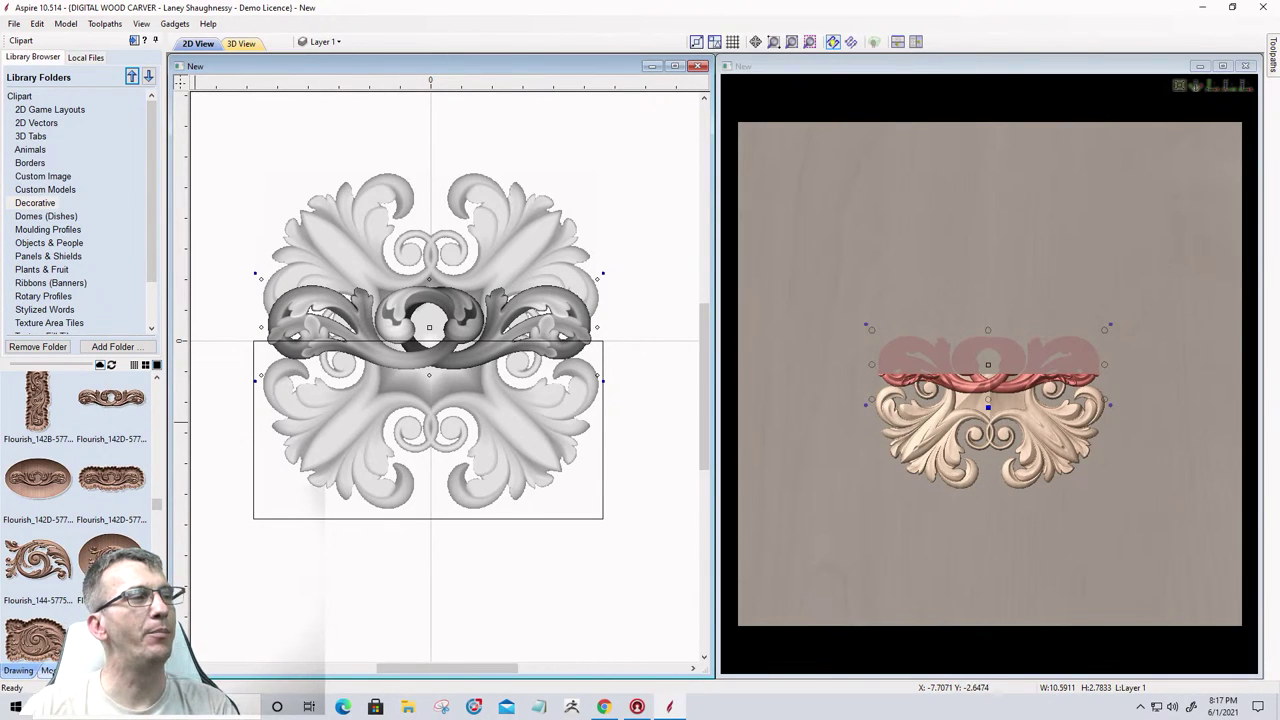
# Insert a new component level and move the Flourish_142D-57730-A component from Level 1 into it.
pyautogui.click(47, 670)
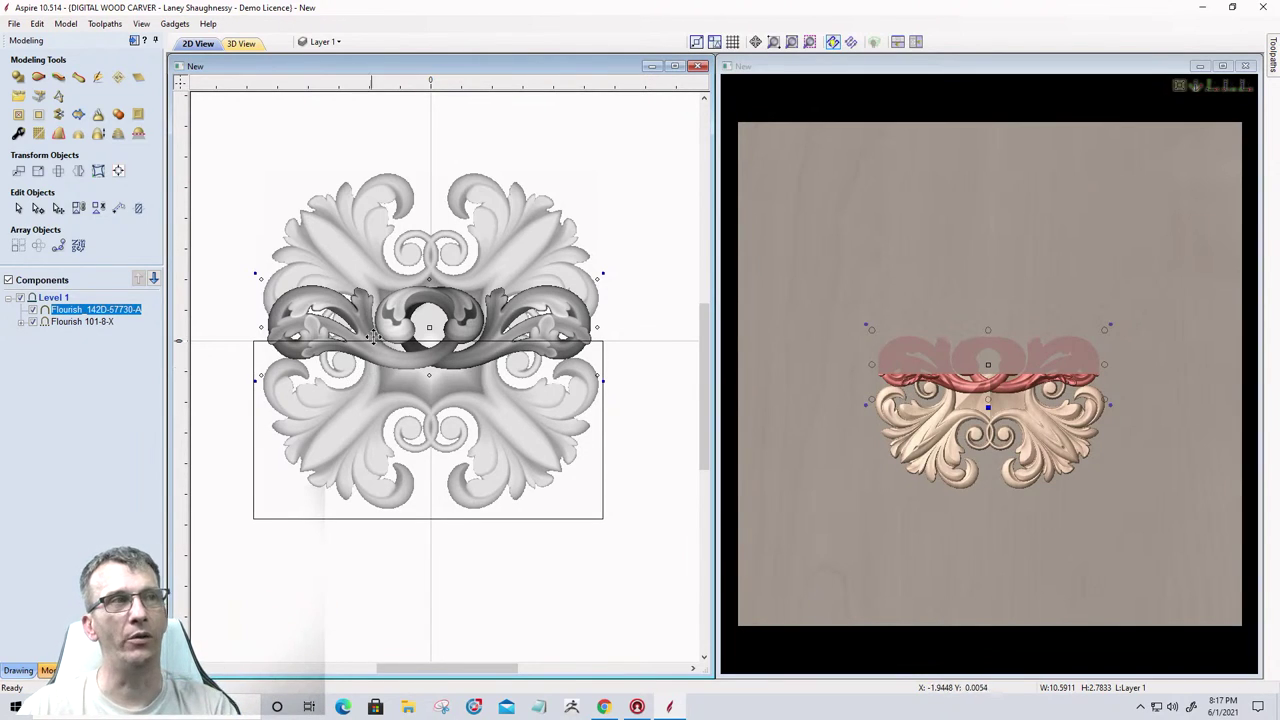
pyautogui.rightClick(53, 307)
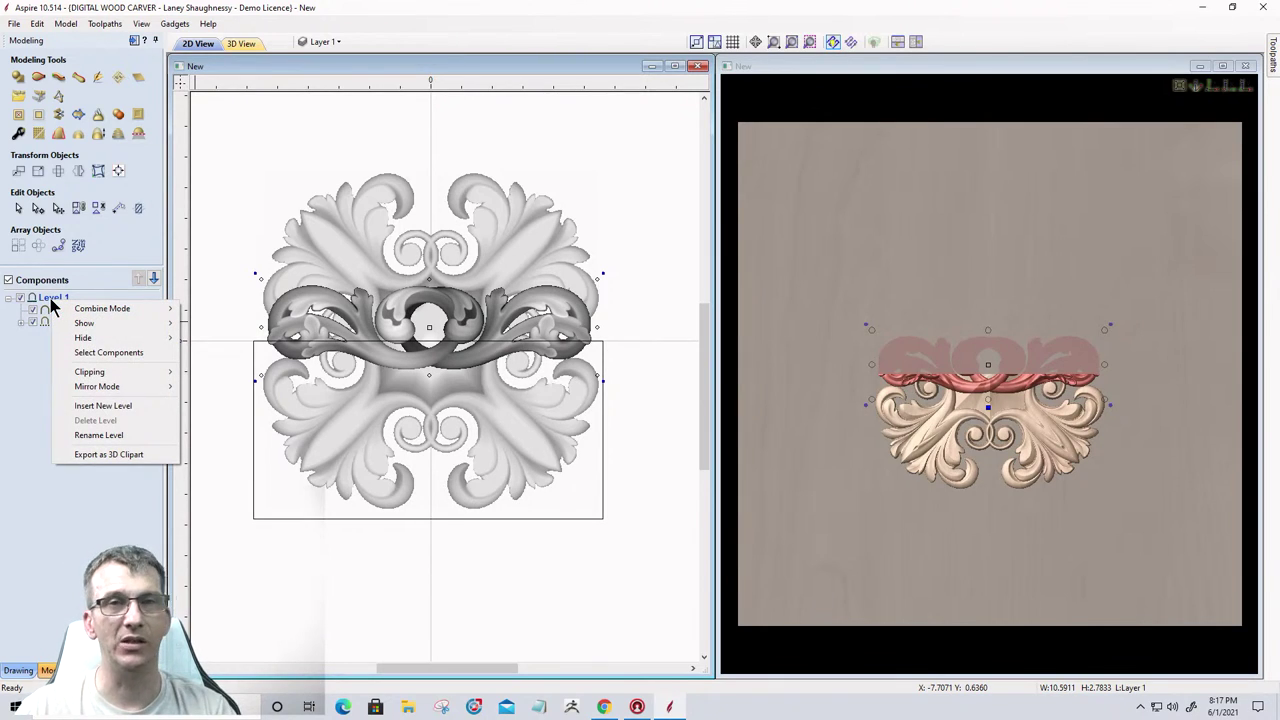
pyautogui.click(88, 405)
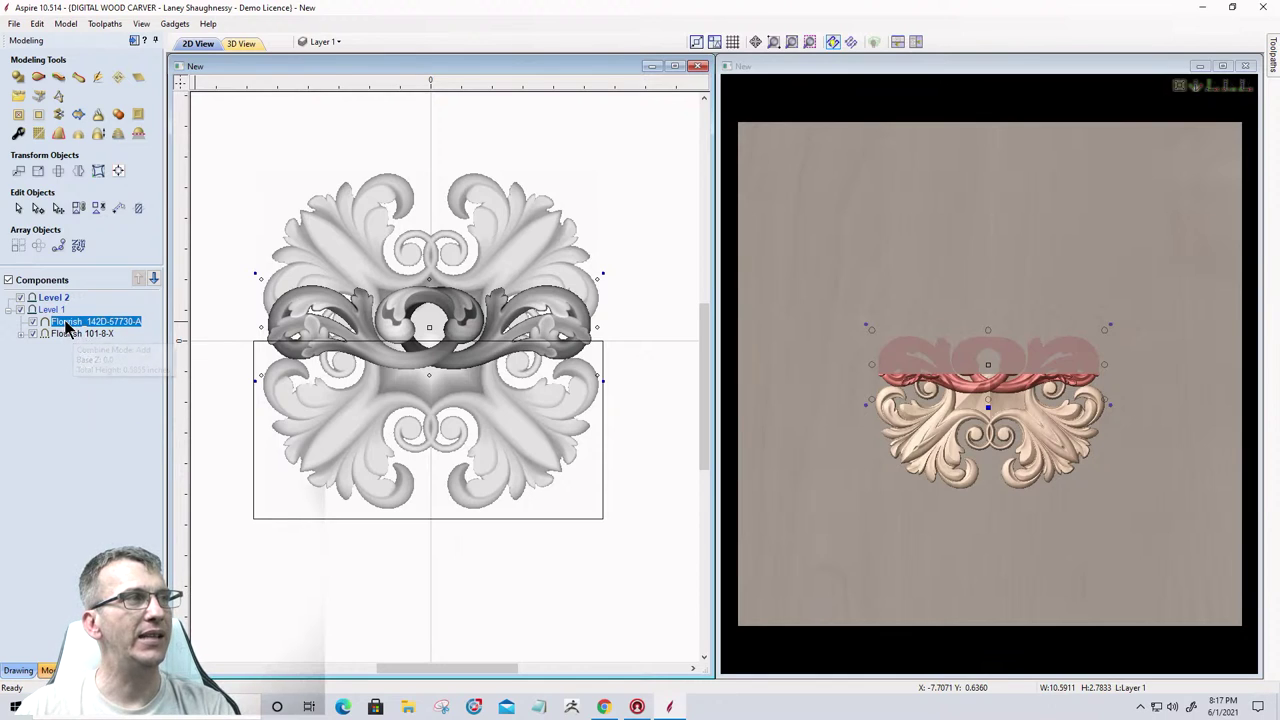
pyautogui.moveTo(73, 324); pyautogui.dragTo(60, 310)
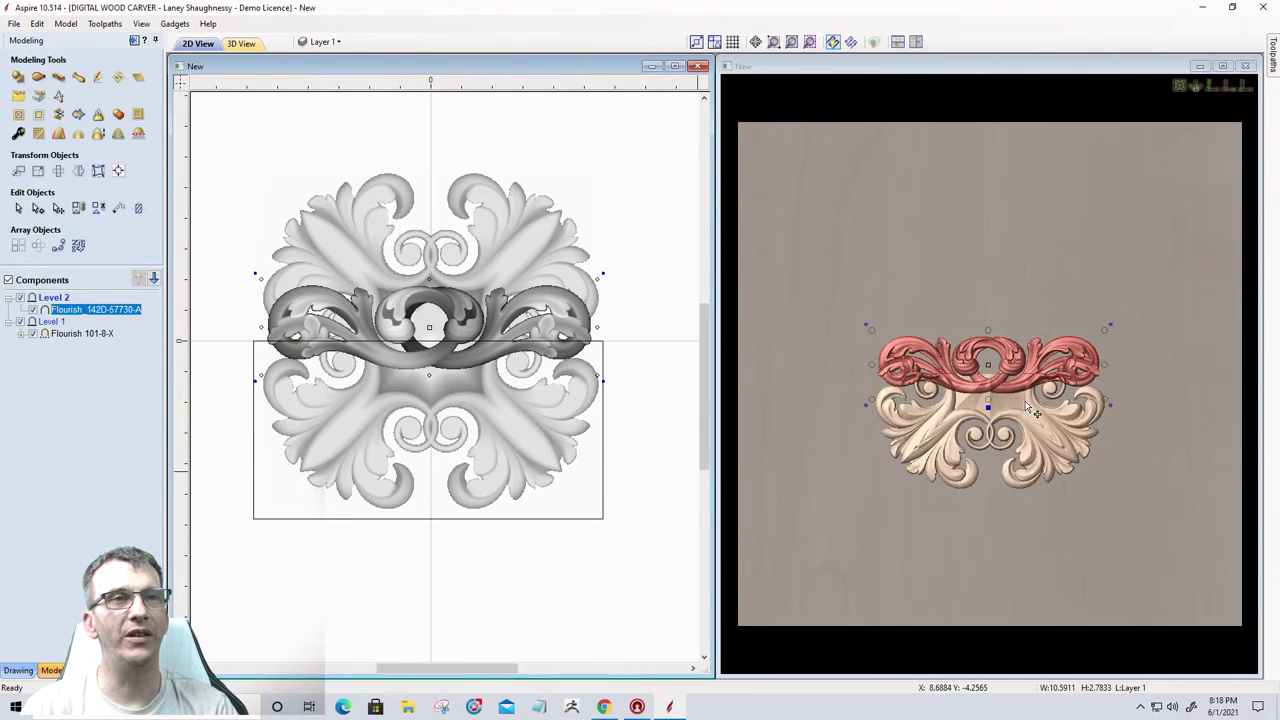
# Try setting the combine mode of the Flourish_142D-57730-A component itself to Merge.
pyautogui.scroll(5, 1030, 408)
pyautogui.scroll(-5, 992, 387)
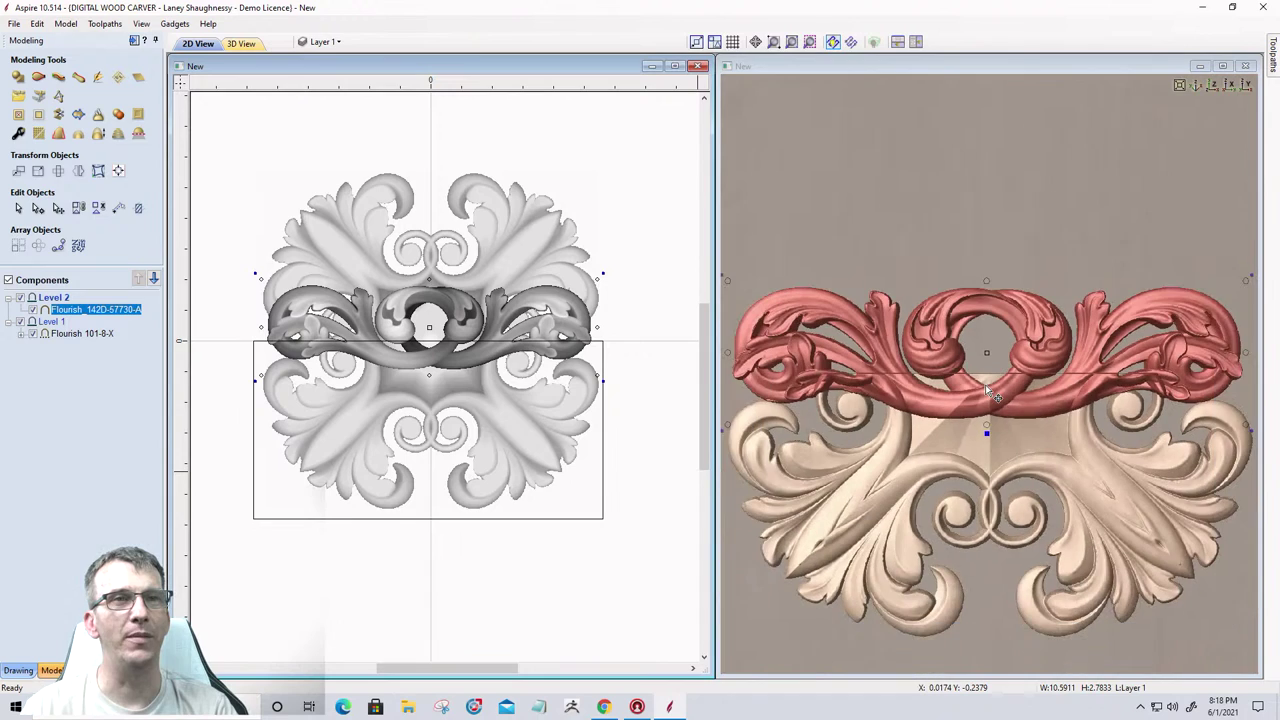
pyautogui.moveTo(1160, 648); pyautogui.dragTo(801, 441)
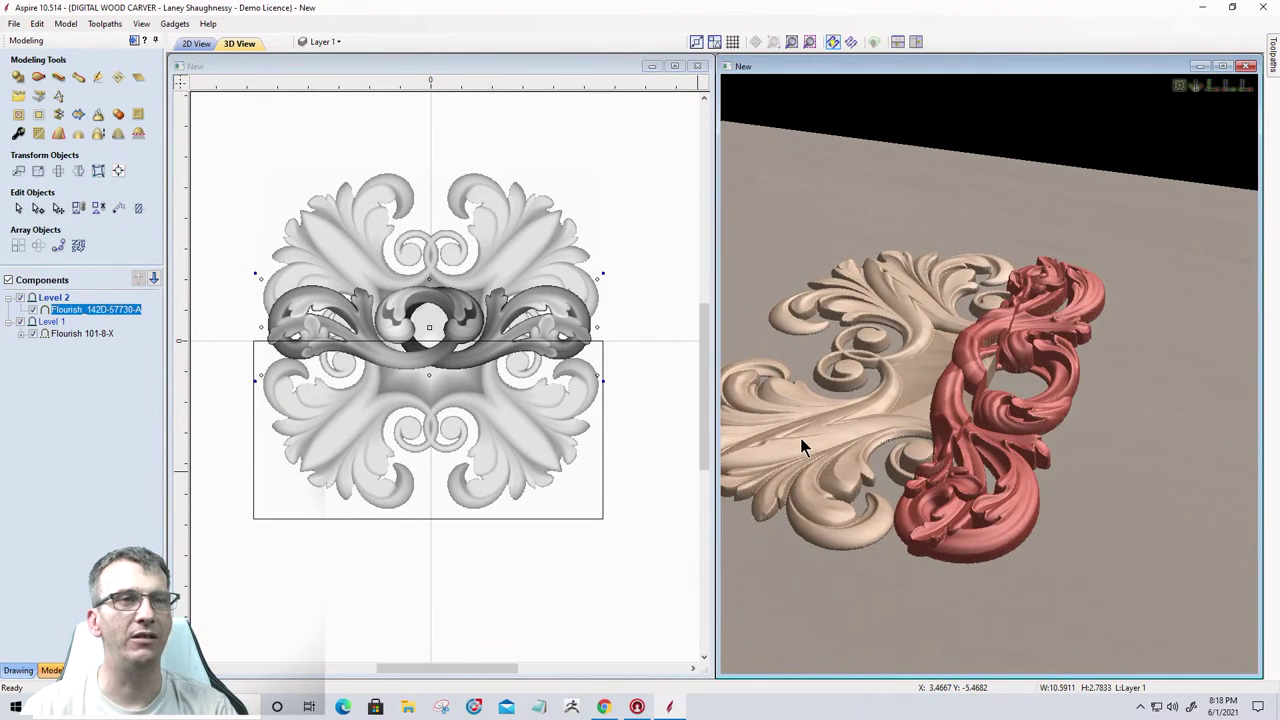
pyautogui.rightClick(95, 311)
pyautogui.moveTo(138, 318)
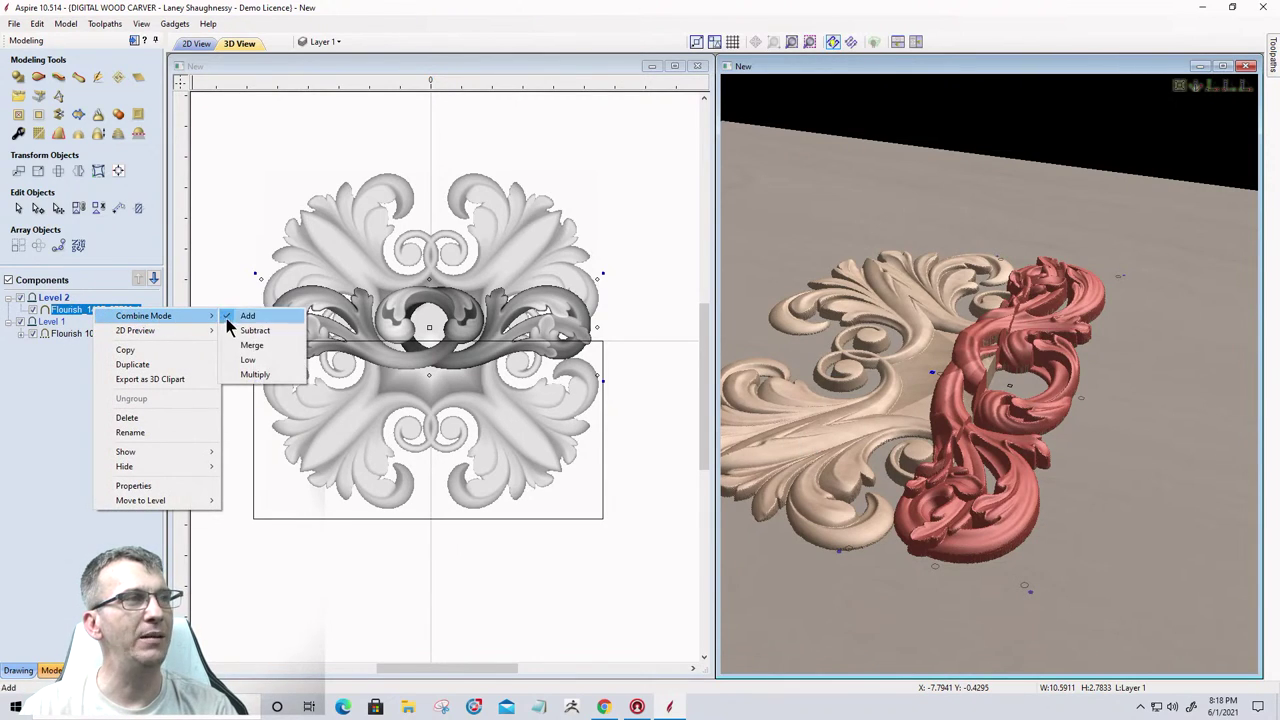
pyautogui.click(244, 347)
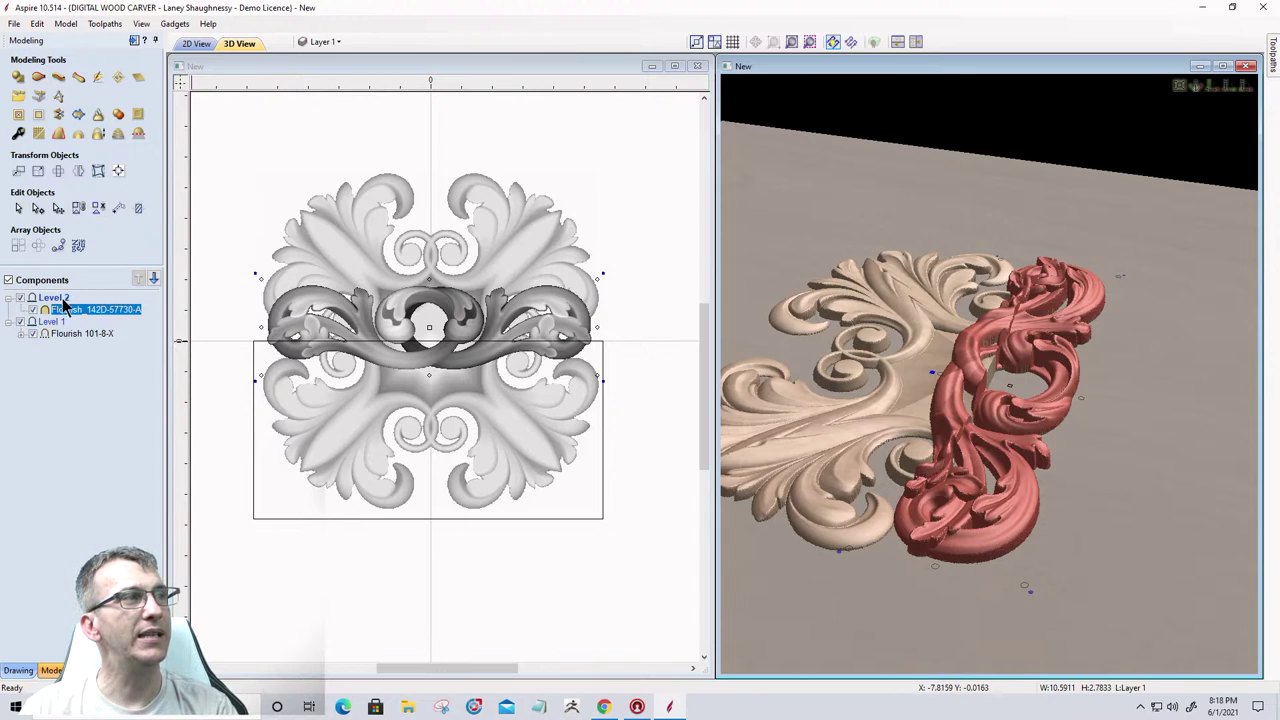
# Set the combine mode of Level 2 to Merge.
pyautogui.moveTo(56, 302)
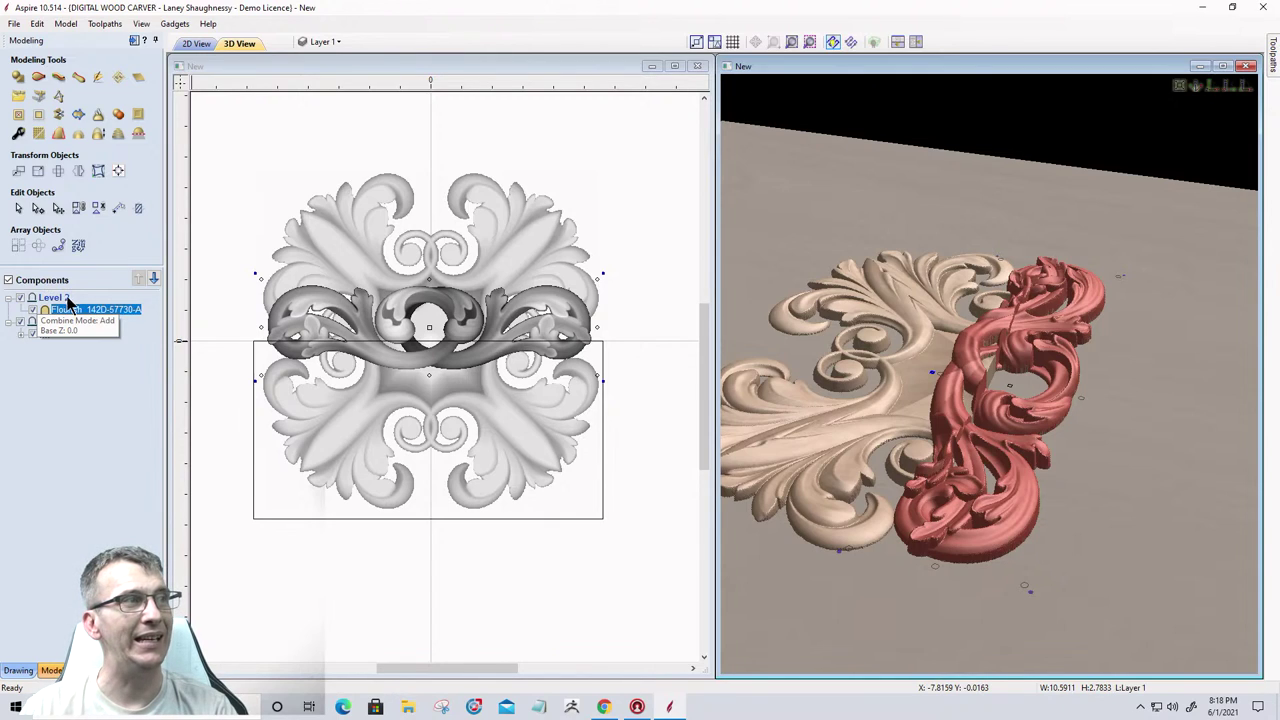
pyautogui.moveTo(53, 325)
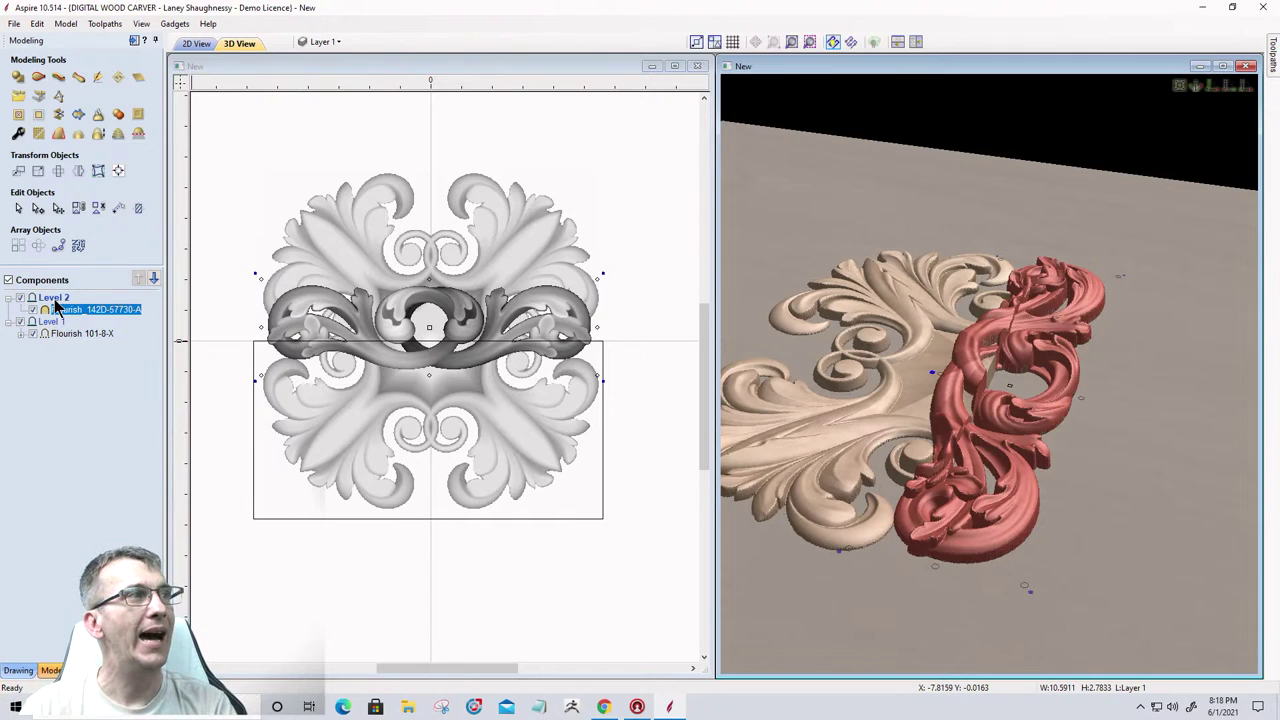
pyautogui.rightClick(54, 303)
pyautogui.moveTo(100, 308)
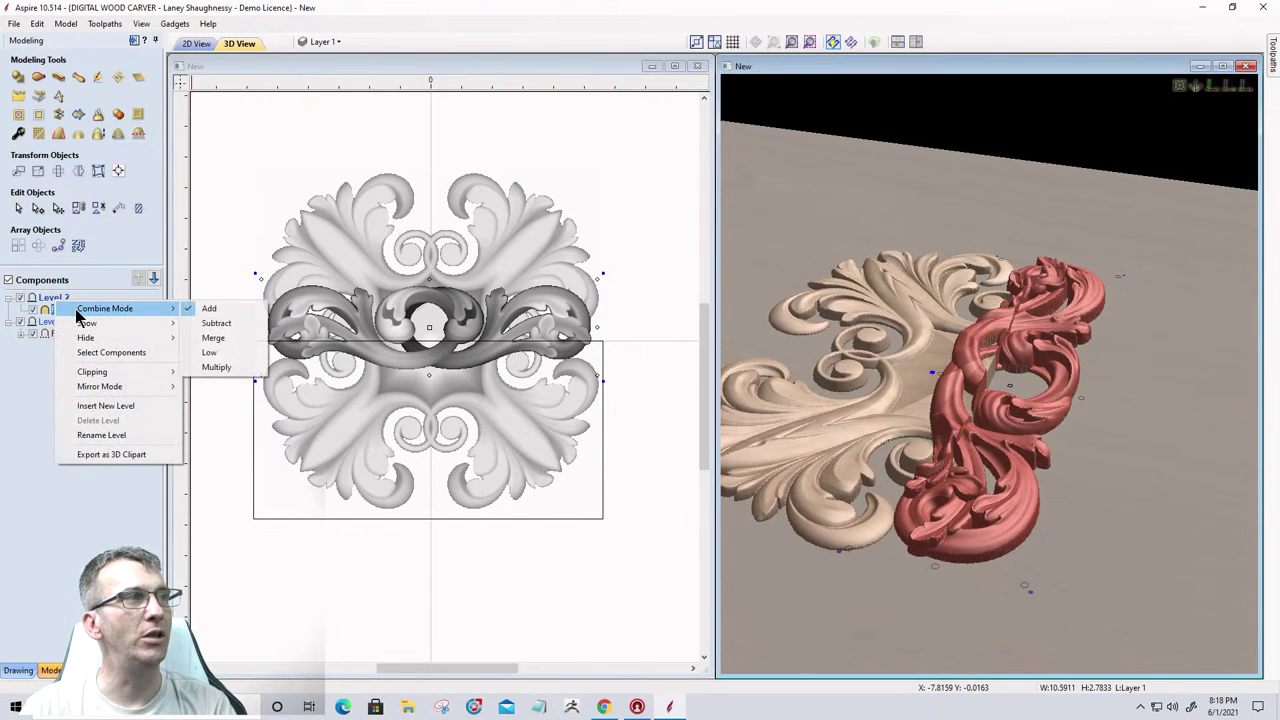
pyautogui.click(206, 324)
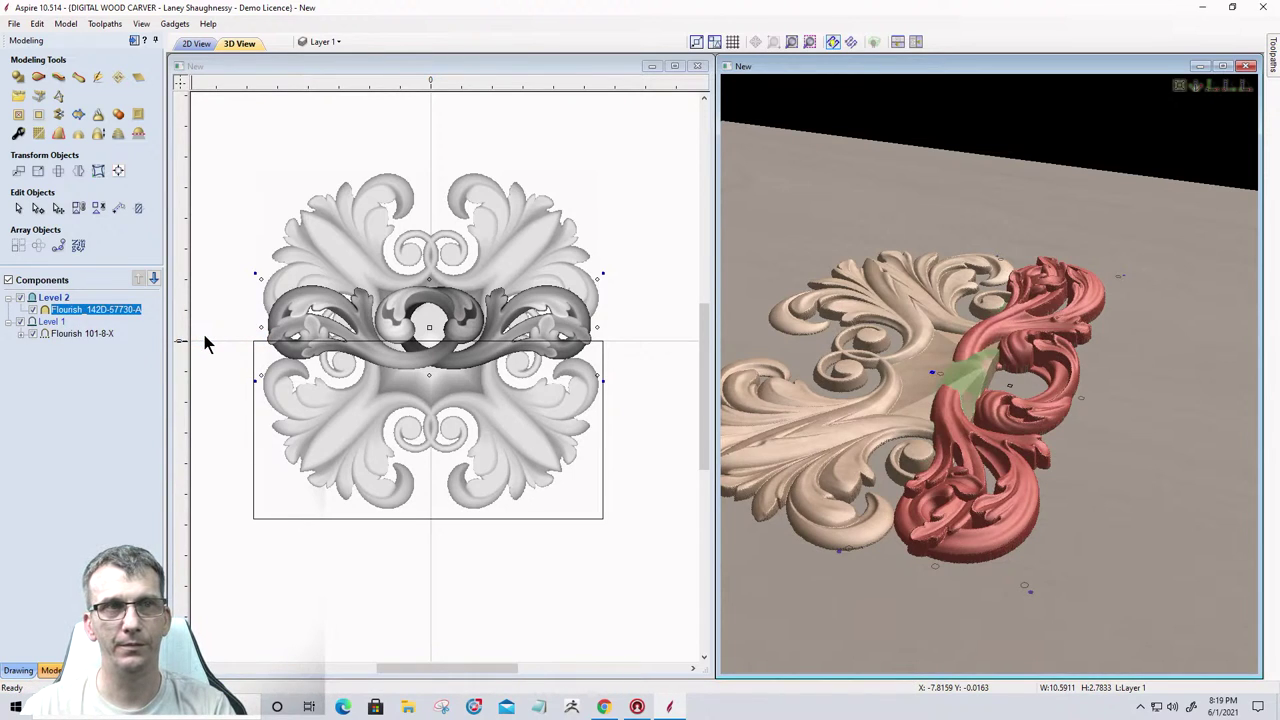
# Set the Flourish_142D-57730-A component's combine mode back to Add and examine its overlap with the lower flourish from above in 3D.
pyautogui.rightClick(81, 314)
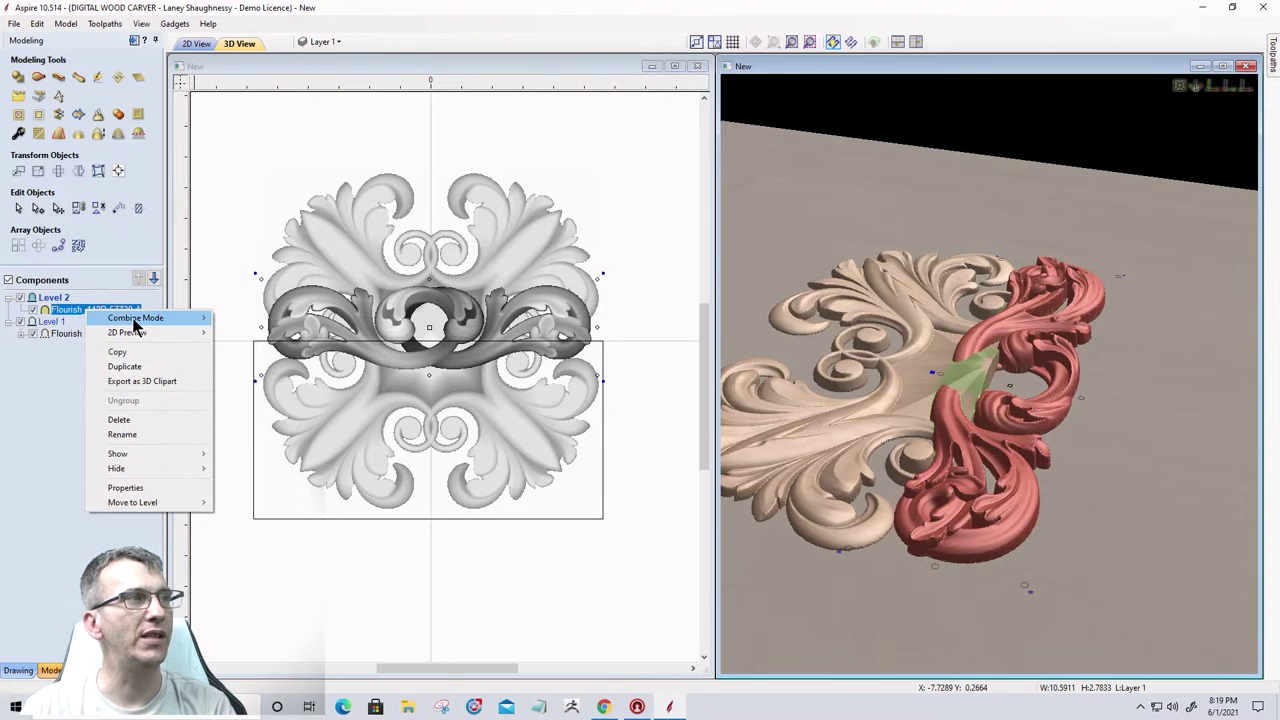
pyautogui.click(236, 318)
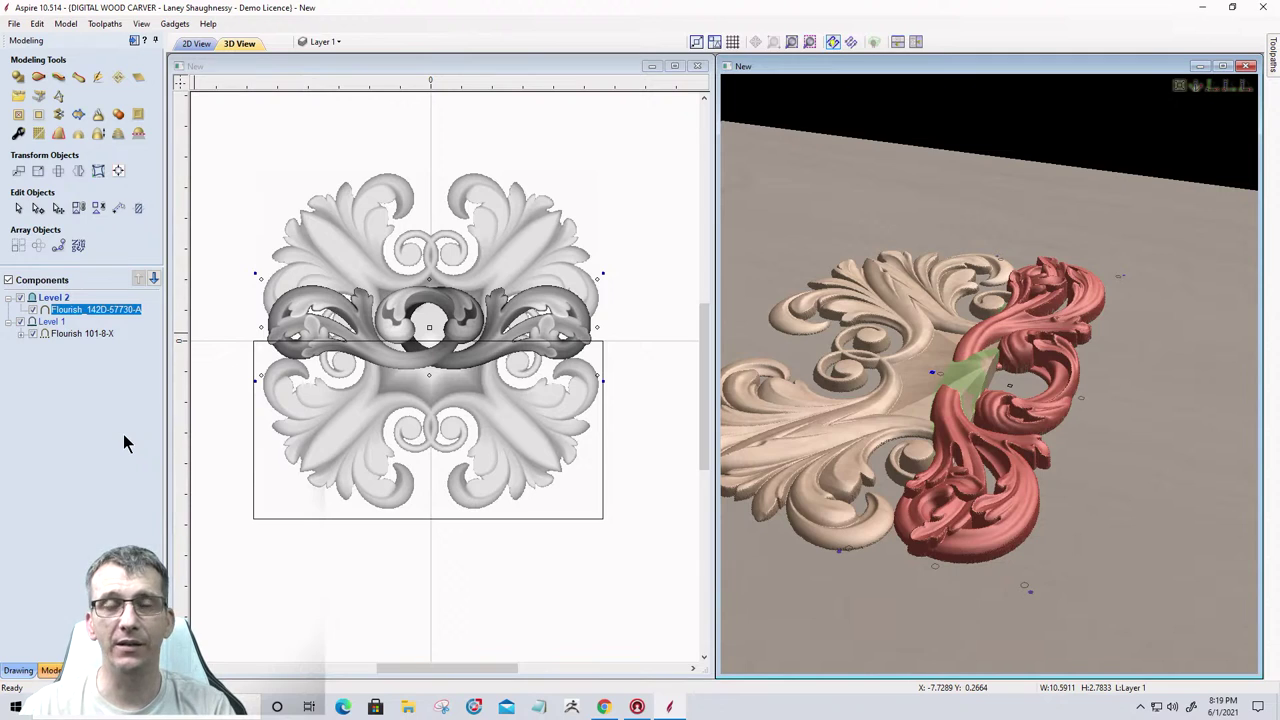
pyautogui.moveTo(56, 308)
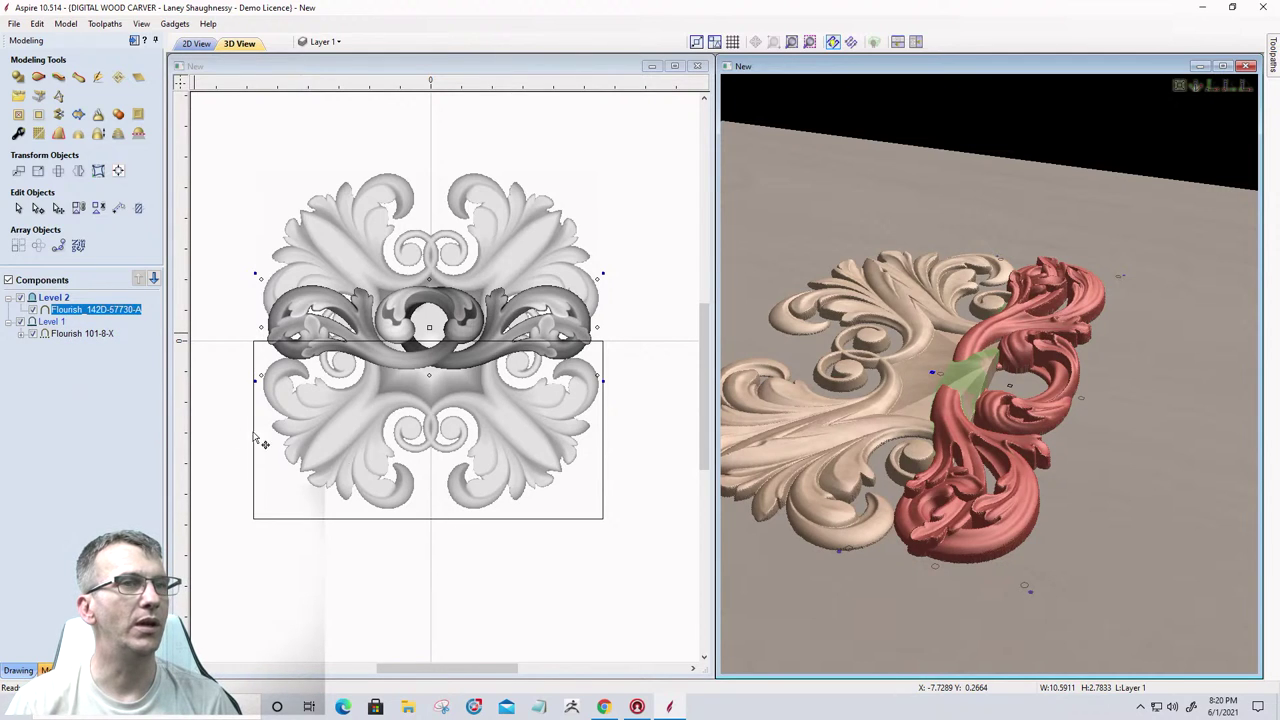
pyautogui.moveTo(980, 460)
pyautogui.mouseDown()
pyautogui.moveTo(1157, 537)
pyautogui.moveTo(1058, 451)
pyautogui.moveTo(1008, 546)
pyautogui.moveTo(1012, 575)
pyautogui.moveTo(987, 465)
pyautogui.mouseUp()
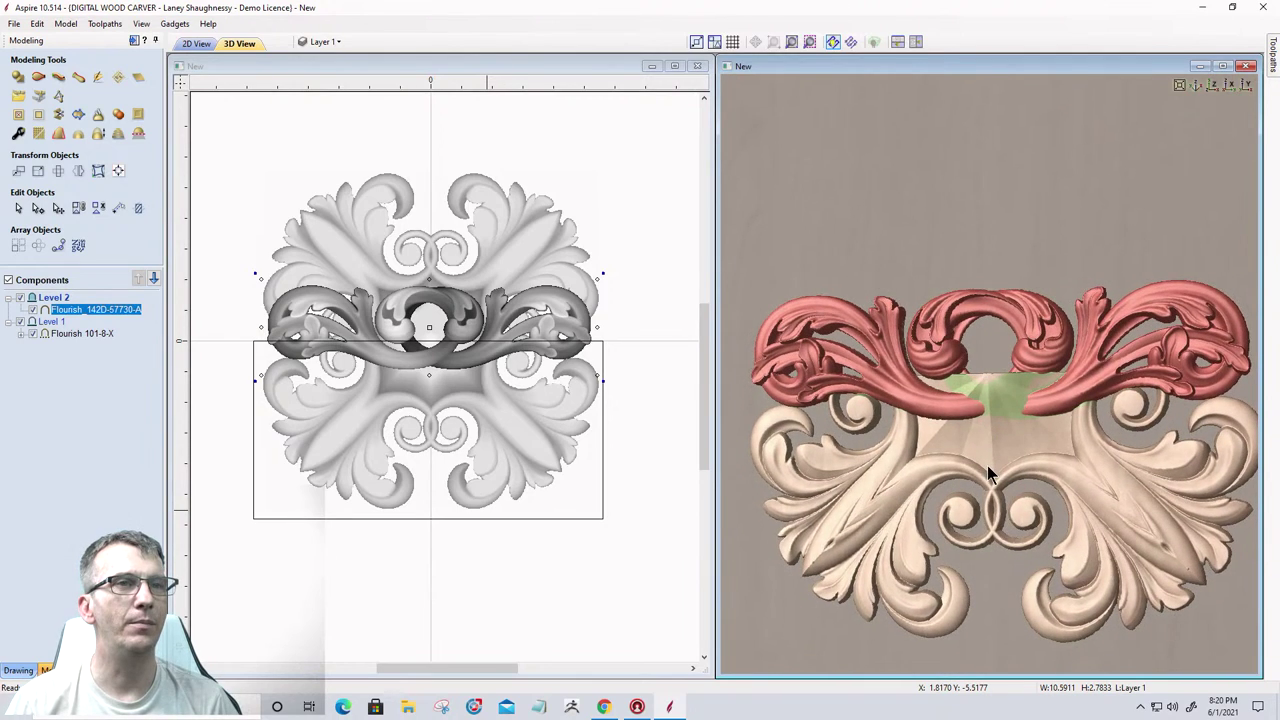
pyautogui.scroll(4, 1000, 356)
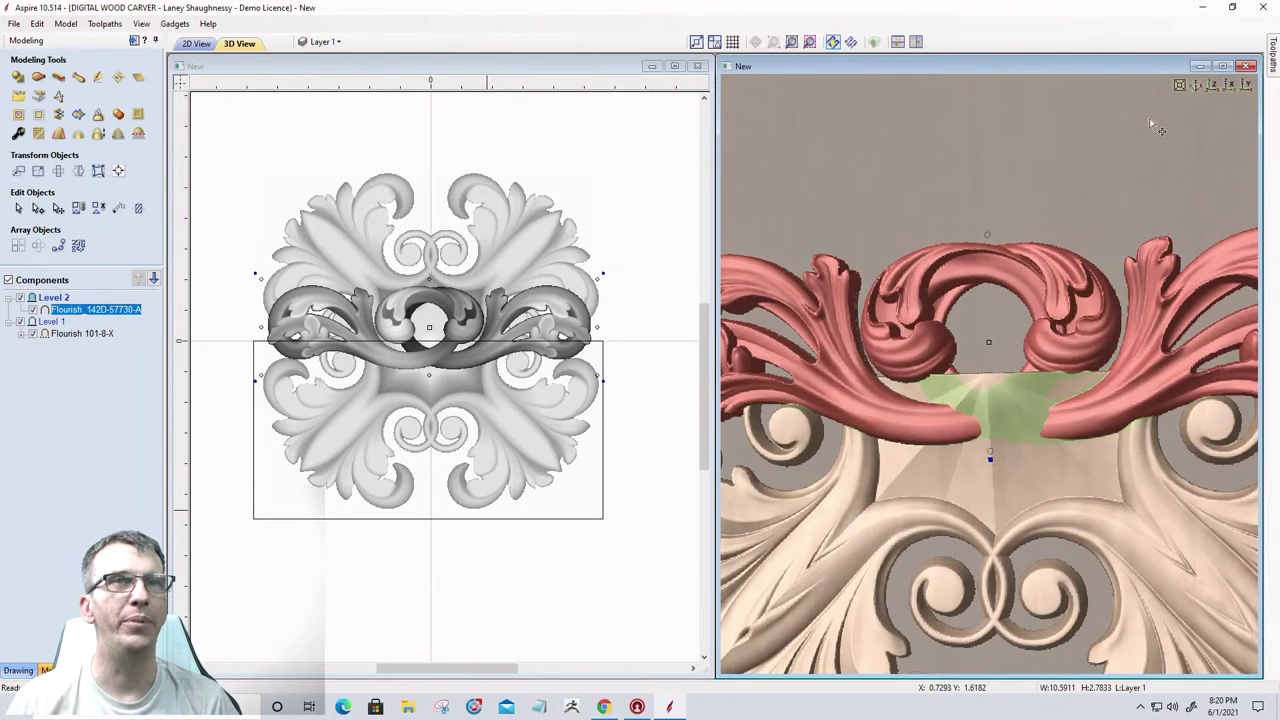
# Shift the Flourish_142D-57730-A component up and down over the lower flourish to vary where the two merge.
pyautogui.click(1212, 86)
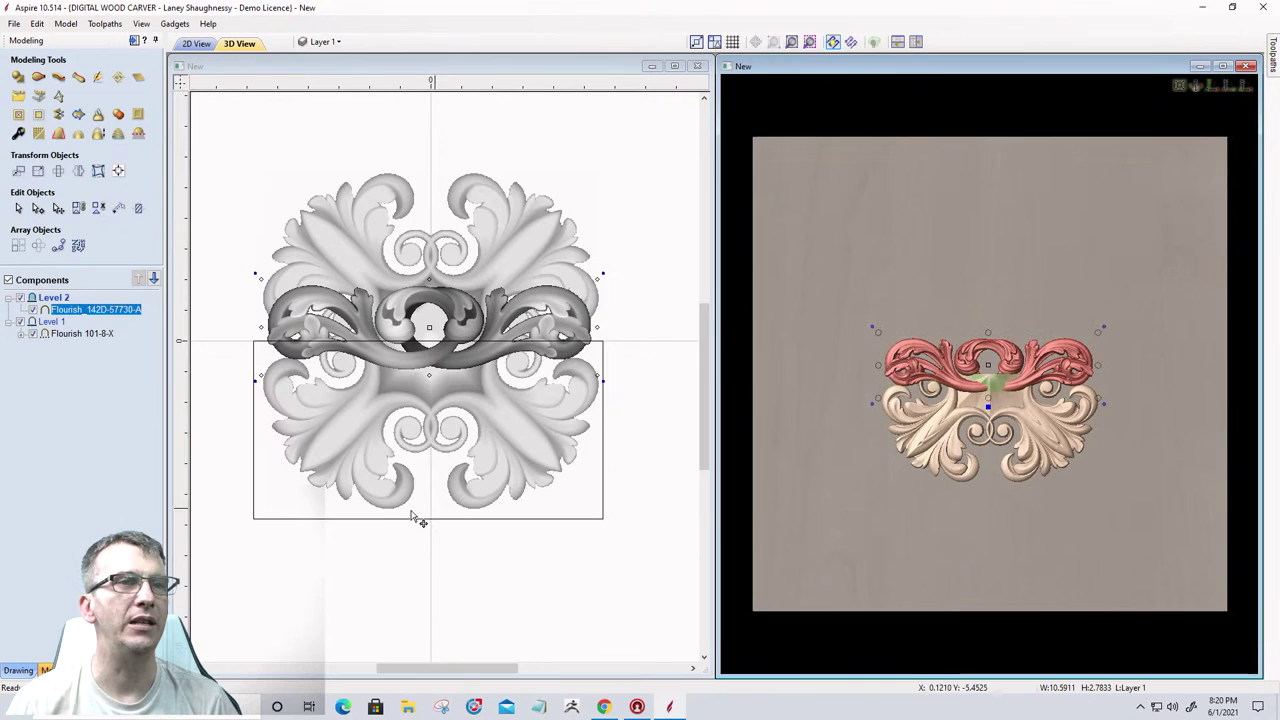
pyautogui.click(70, 410)
pyautogui.scroll(4, 489, 380)
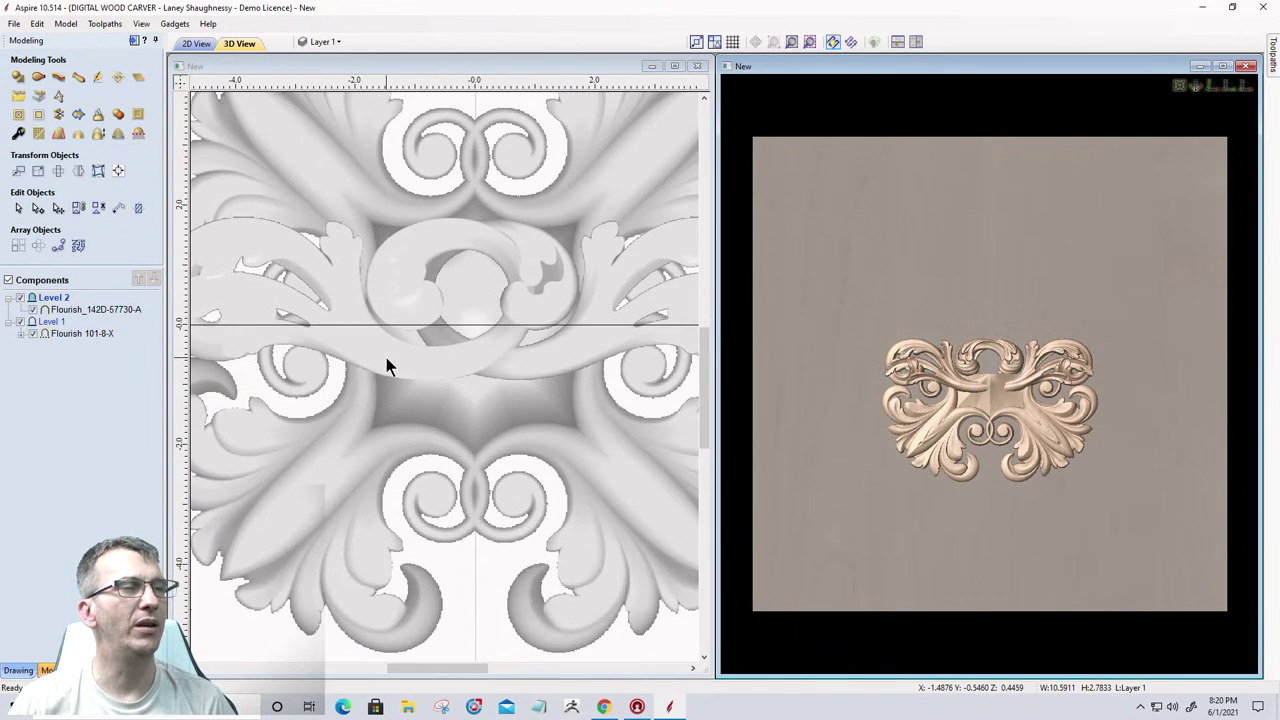
pyautogui.scroll(-2, 380, 362)
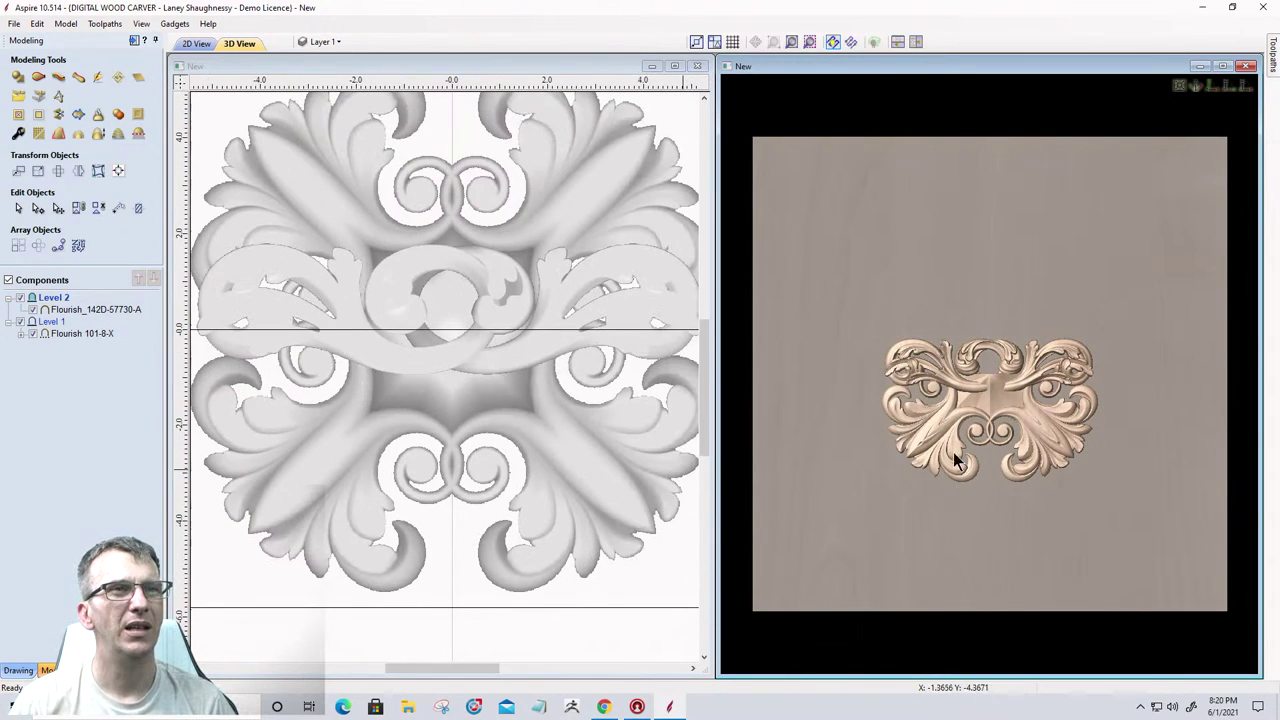
pyautogui.scroll(5, 955, 460)
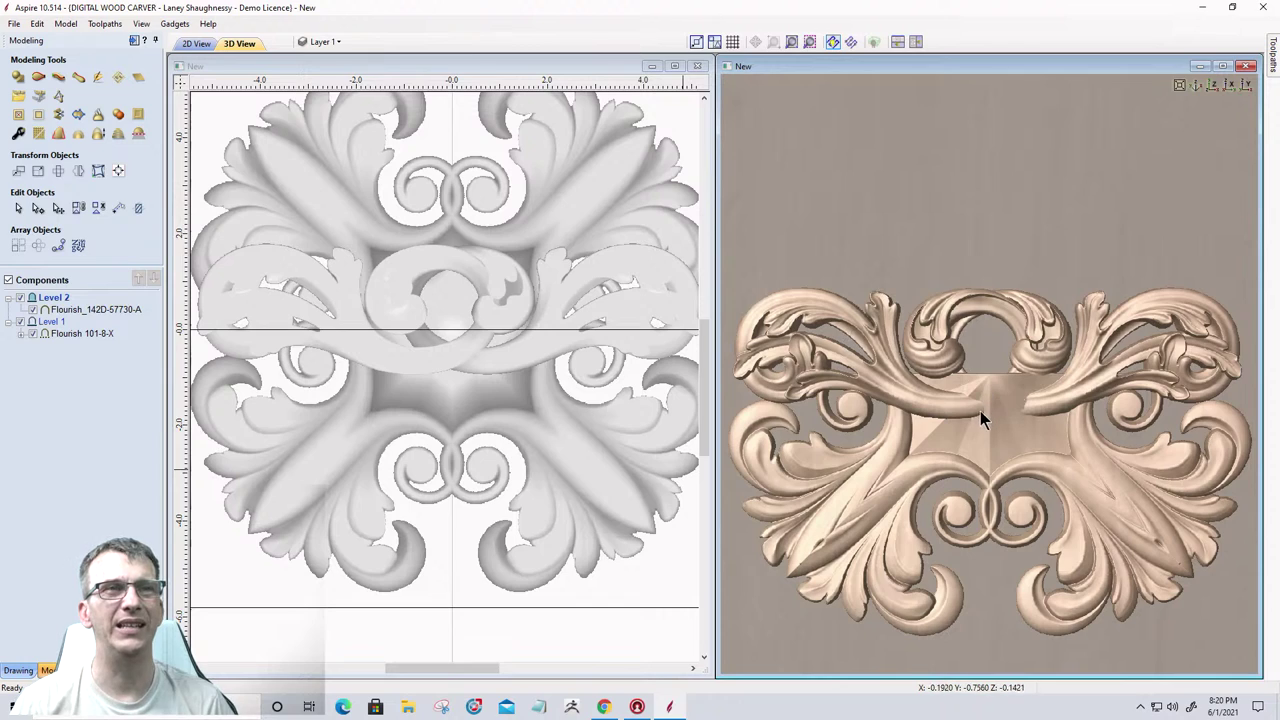
pyautogui.click(456, 264)
pyautogui.click(456, 265)
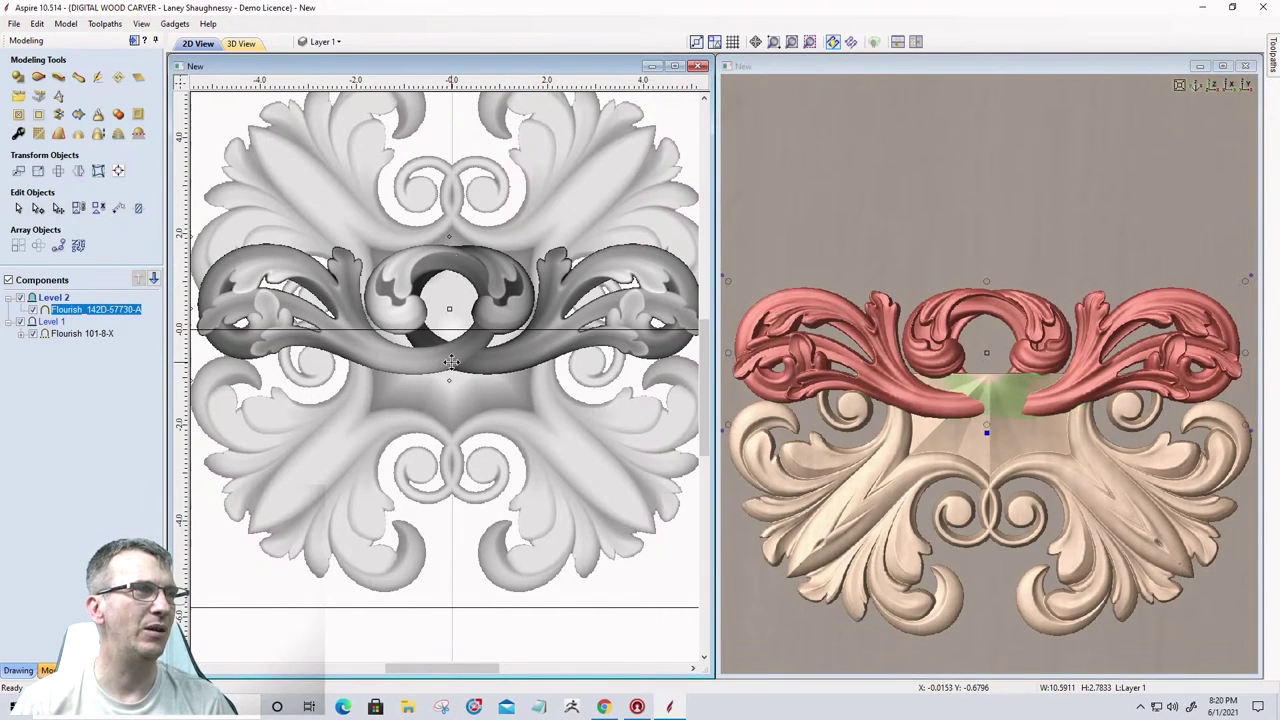
pyautogui.moveTo(451, 362); pyautogui.dragTo(450, 323)
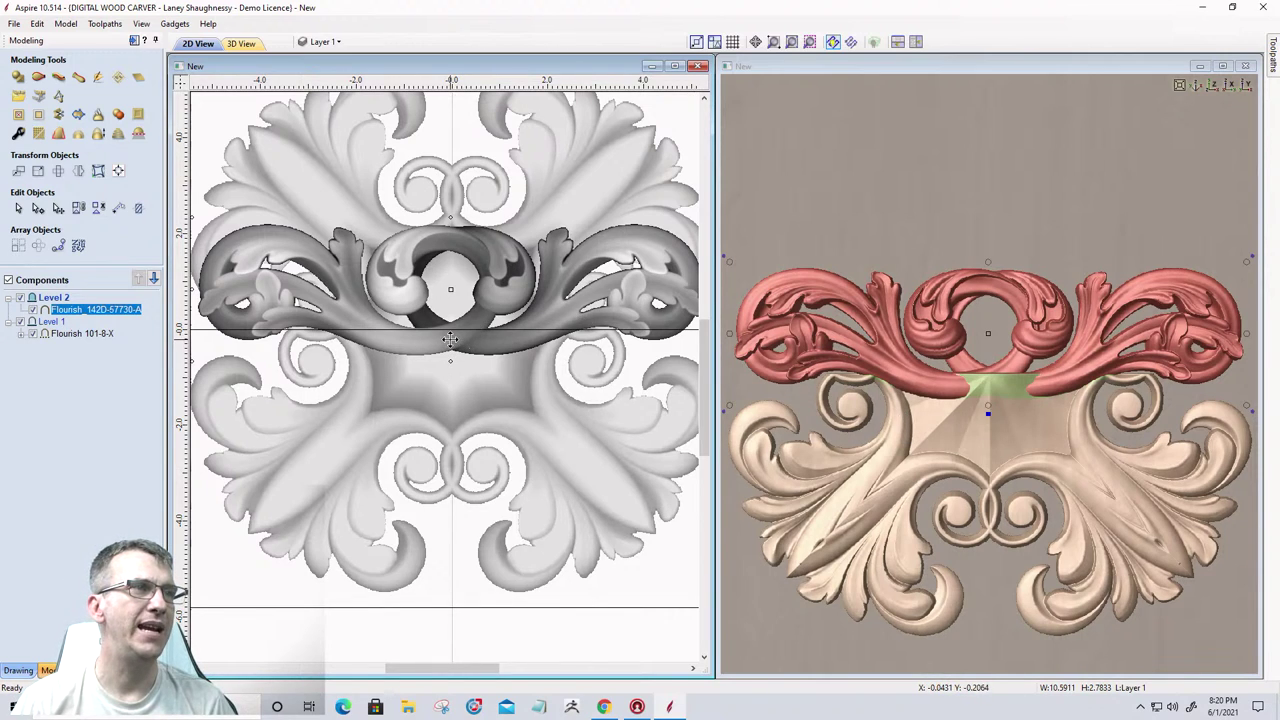
pyautogui.moveTo(450, 339); pyautogui.dragTo(457, 383)
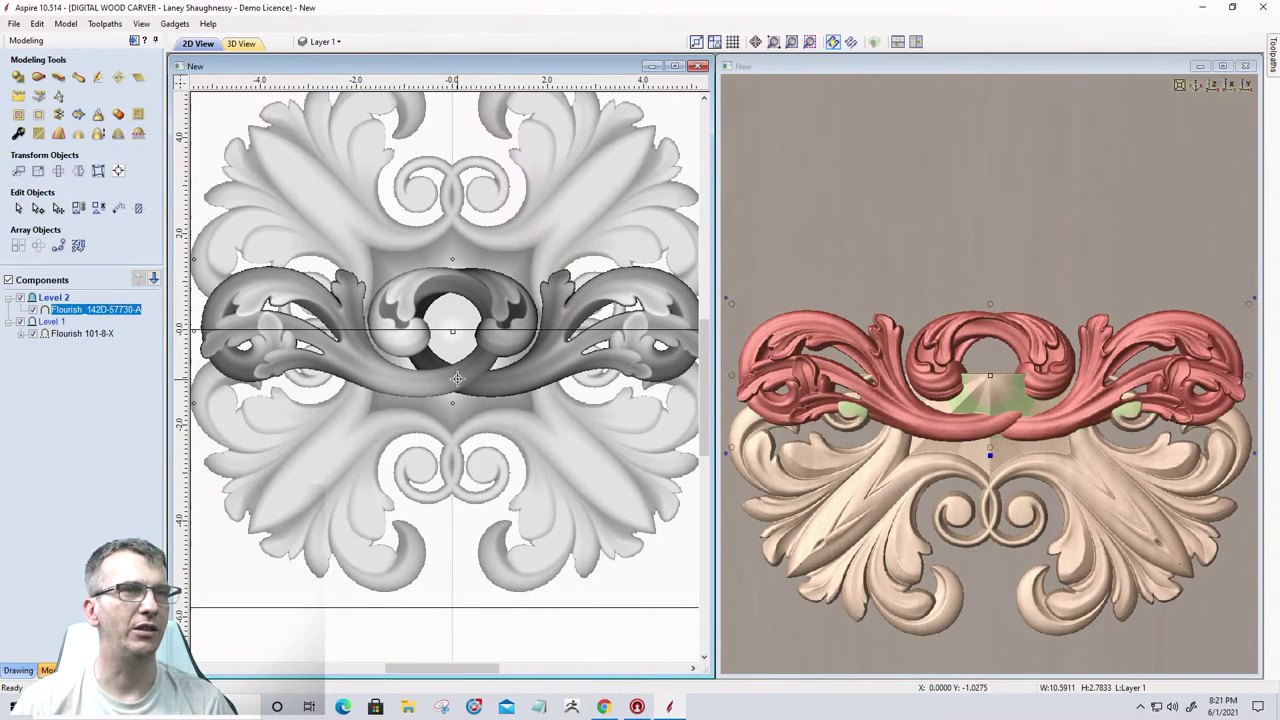
pyautogui.moveTo(458, 388); pyautogui.dragTo(460, 372)
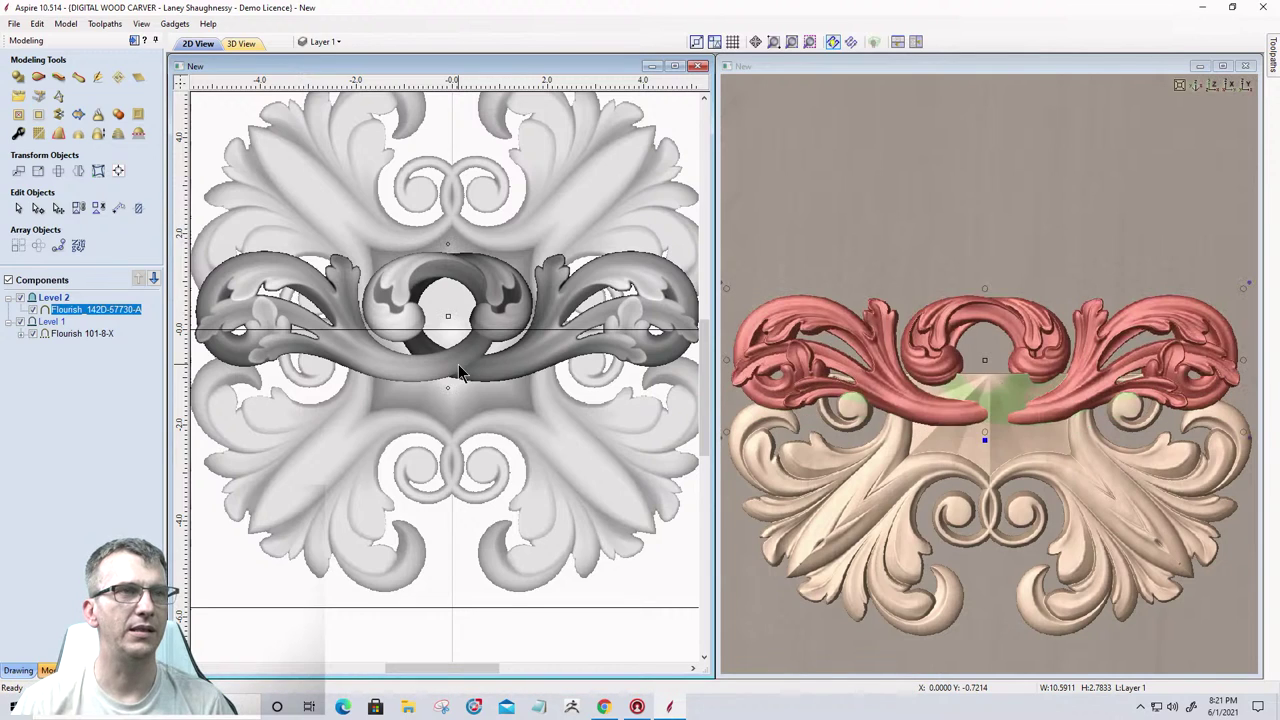
pyautogui.click(25, 427)
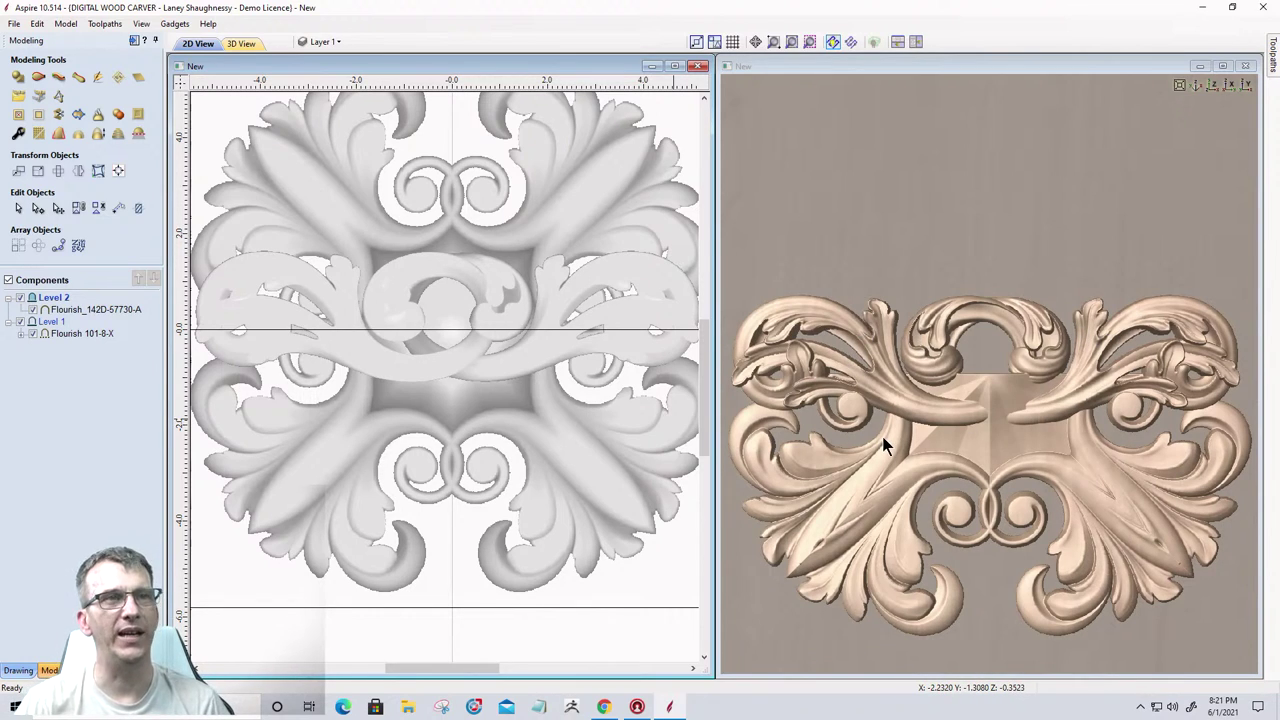
# Stretch the Flourish_142D-57730-A component to a height of about 3.25 and adjust its position over the lower flourish.
pyautogui.click(434, 360)
pyautogui.moveTo(437, 357); pyautogui.dragTo(437, 340)
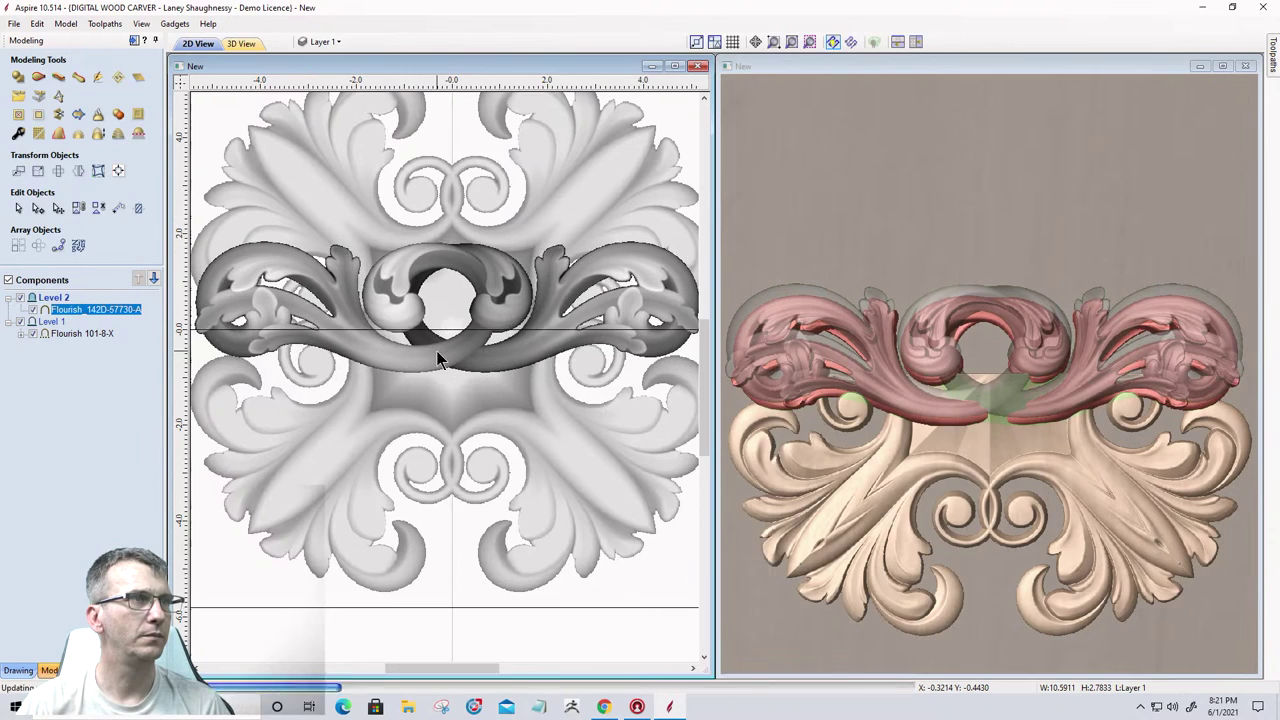
pyautogui.moveTo(447, 232); pyautogui.dragTo(447, 210)
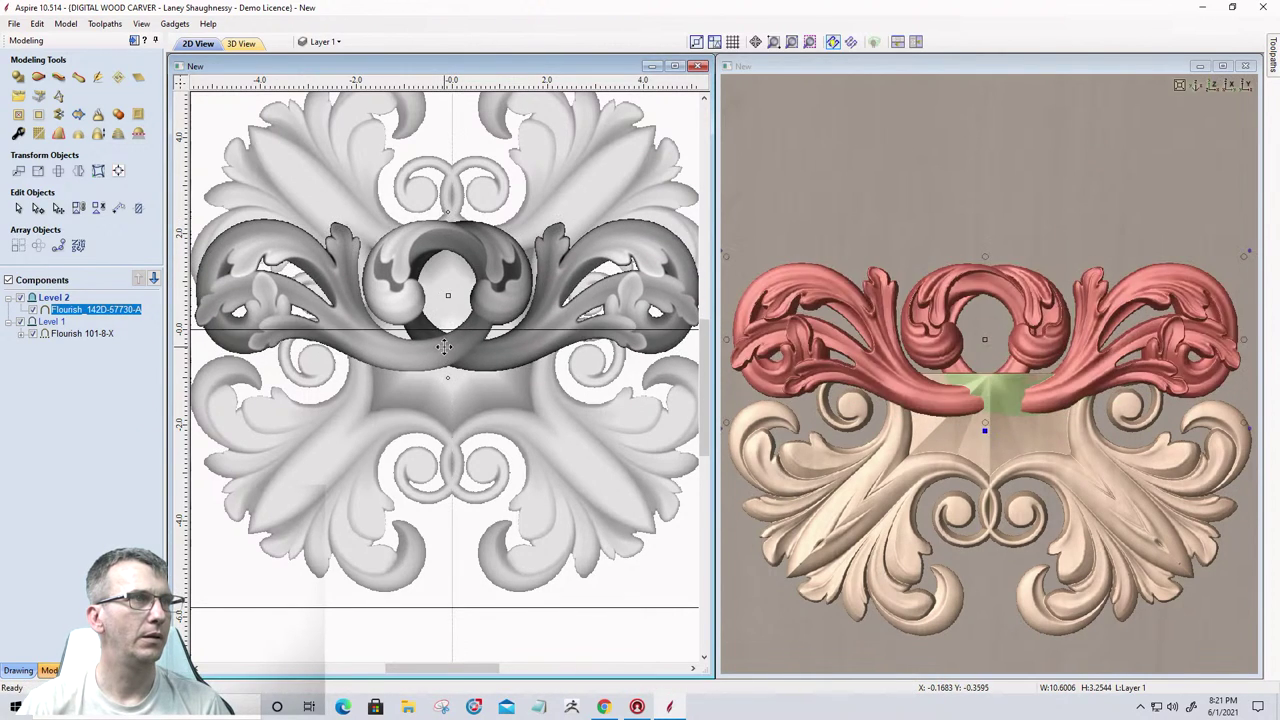
pyautogui.click(447, 344)
pyautogui.moveTo(447, 344); pyautogui.dragTo(446, 348)
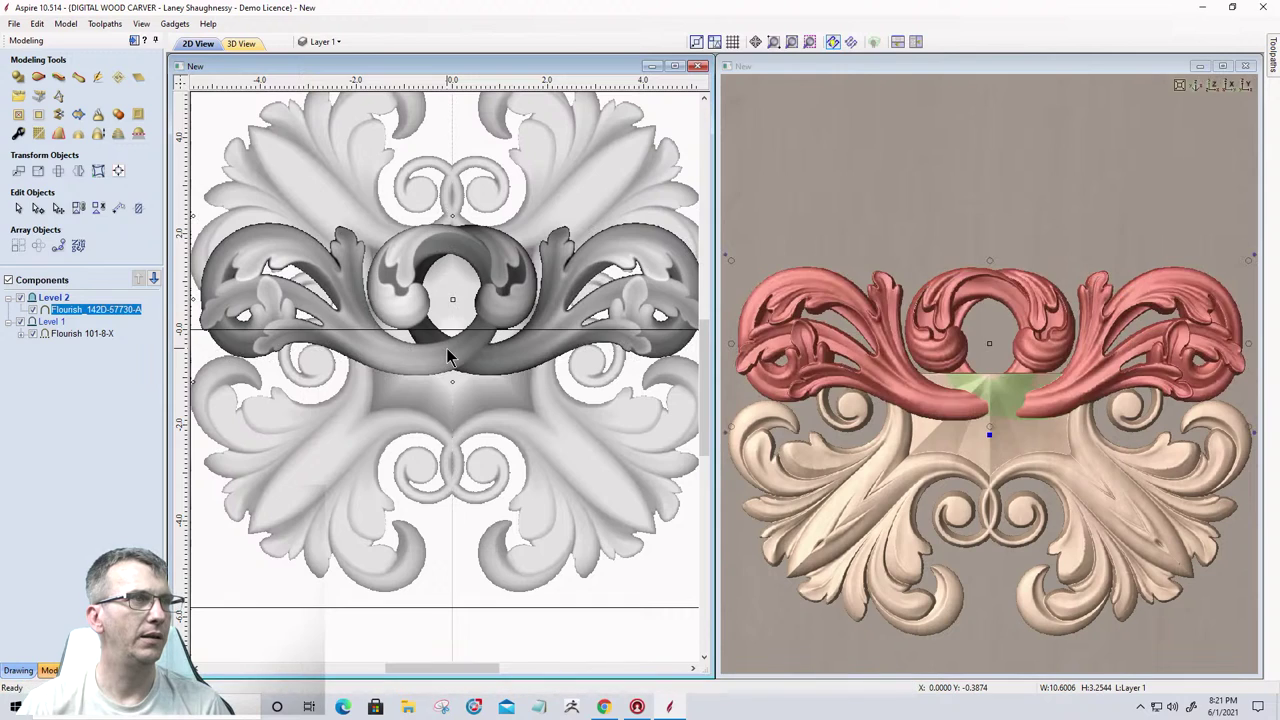
pyautogui.press('Left')
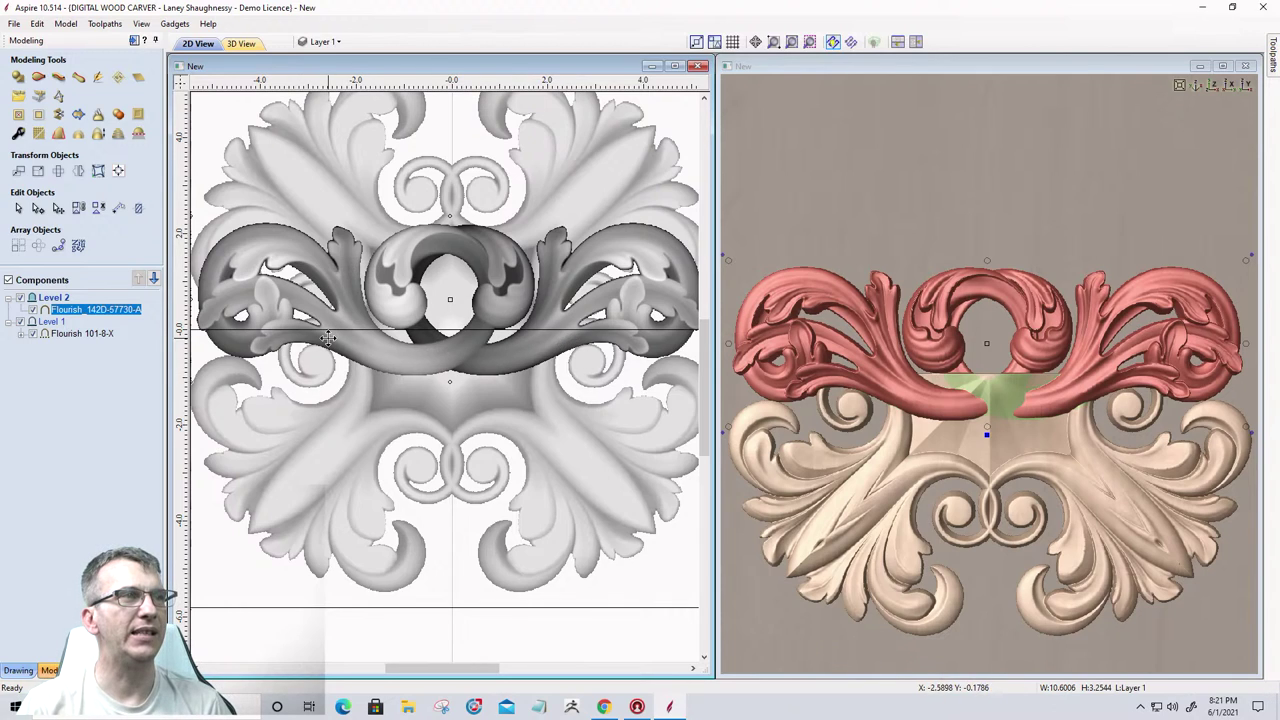
# Create a vector boundary around the Flourish 101-8-X component.
pyautogui.scroll(-1, 422, 366)
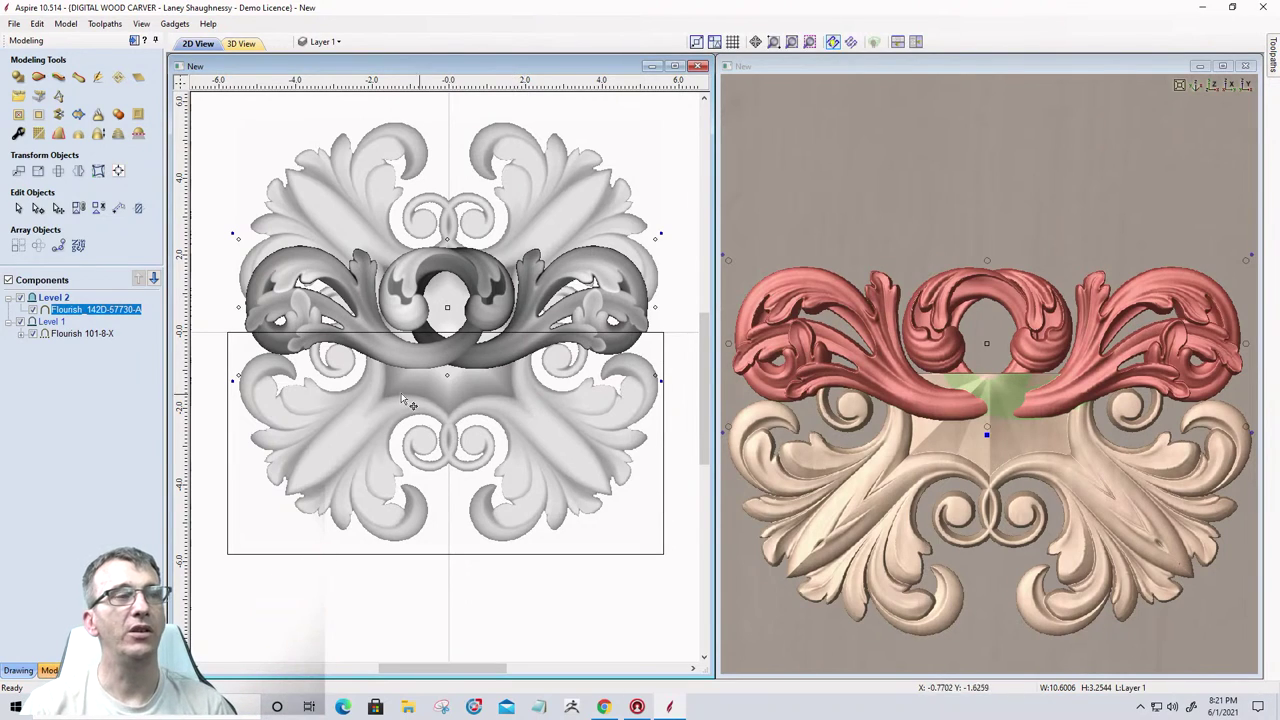
pyautogui.scroll(5, 410, 405)
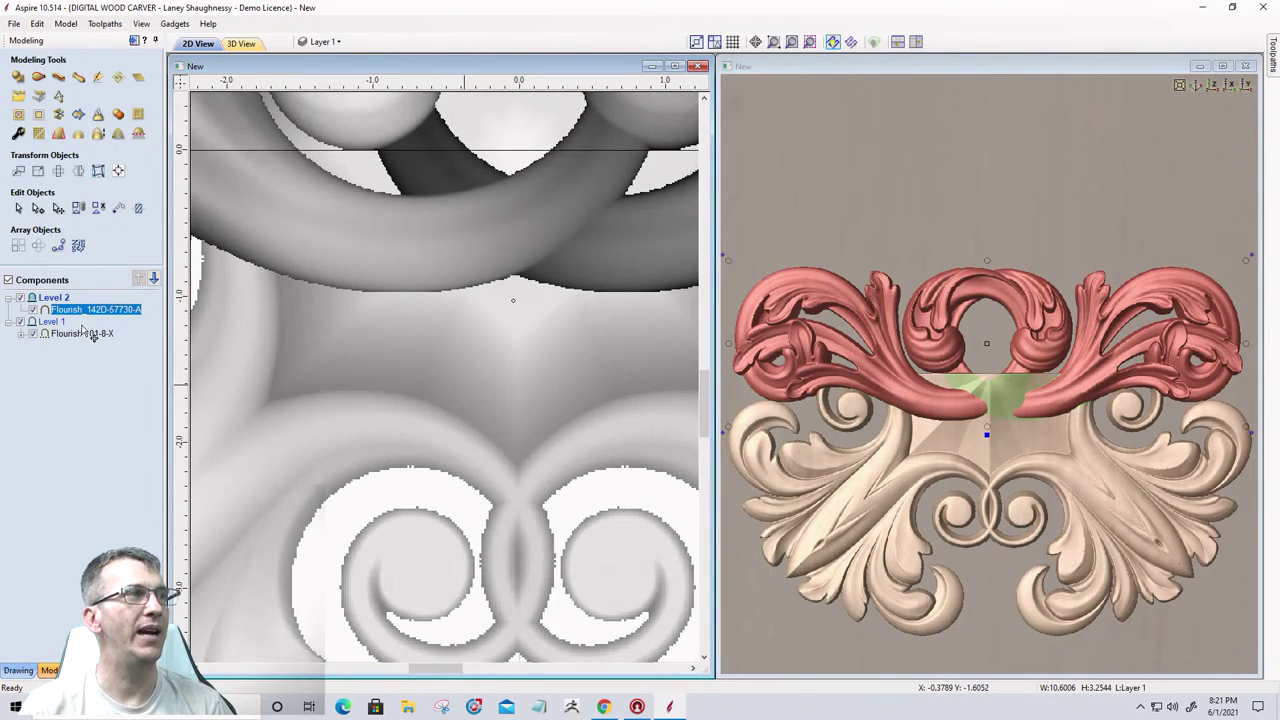
pyautogui.click(82, 333)
pyautogui.scroll(-2, 470, 401)
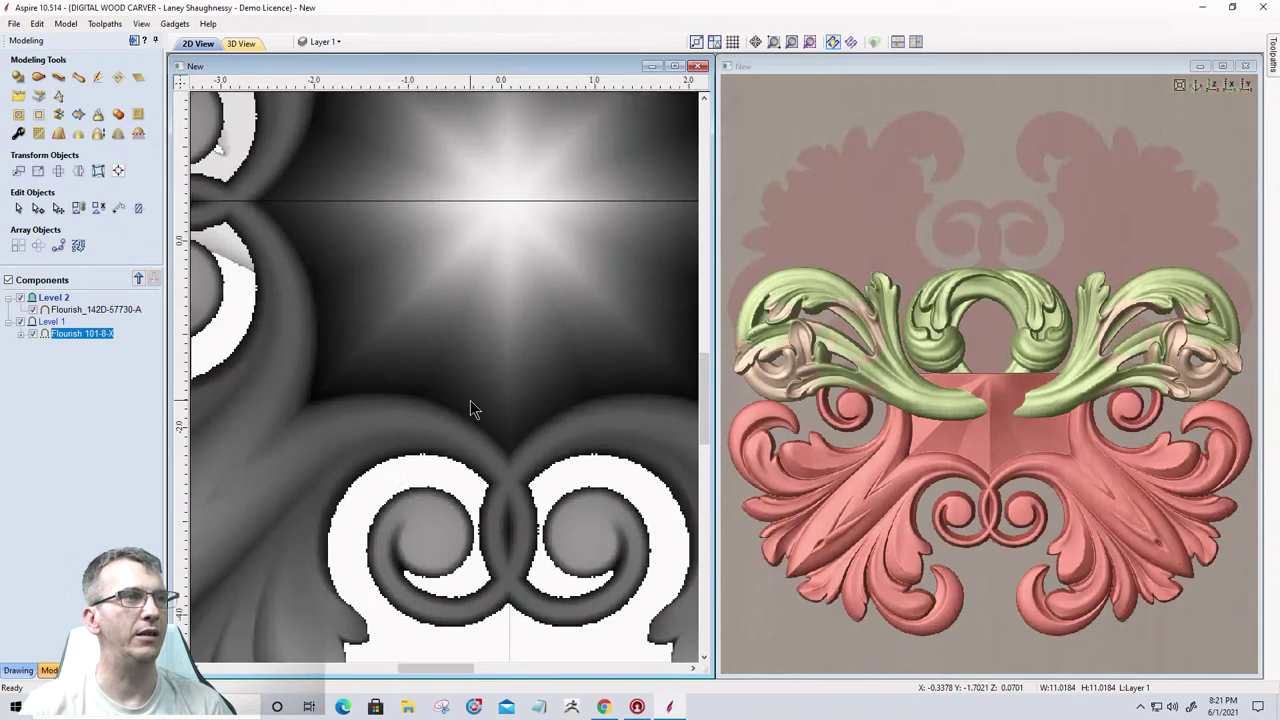
pyautogui.scroll(-1, 470, 408)
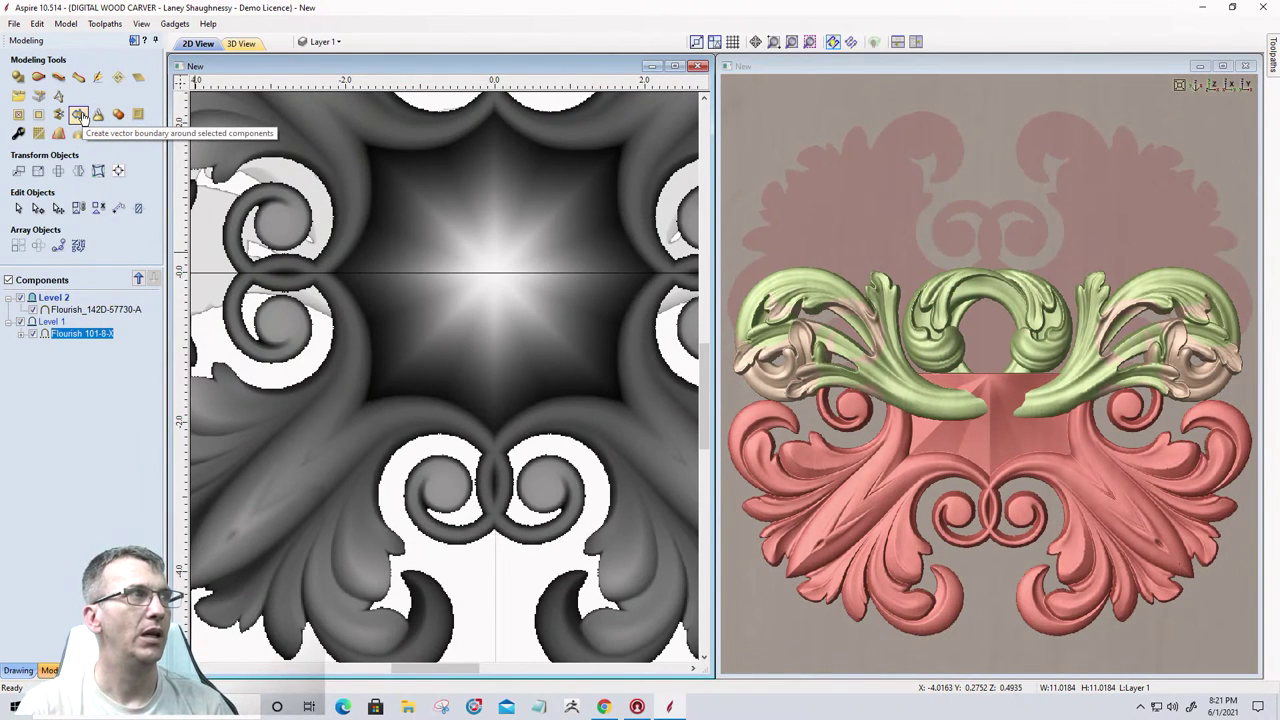
pyautogui.scroll(-2, 487, 382)
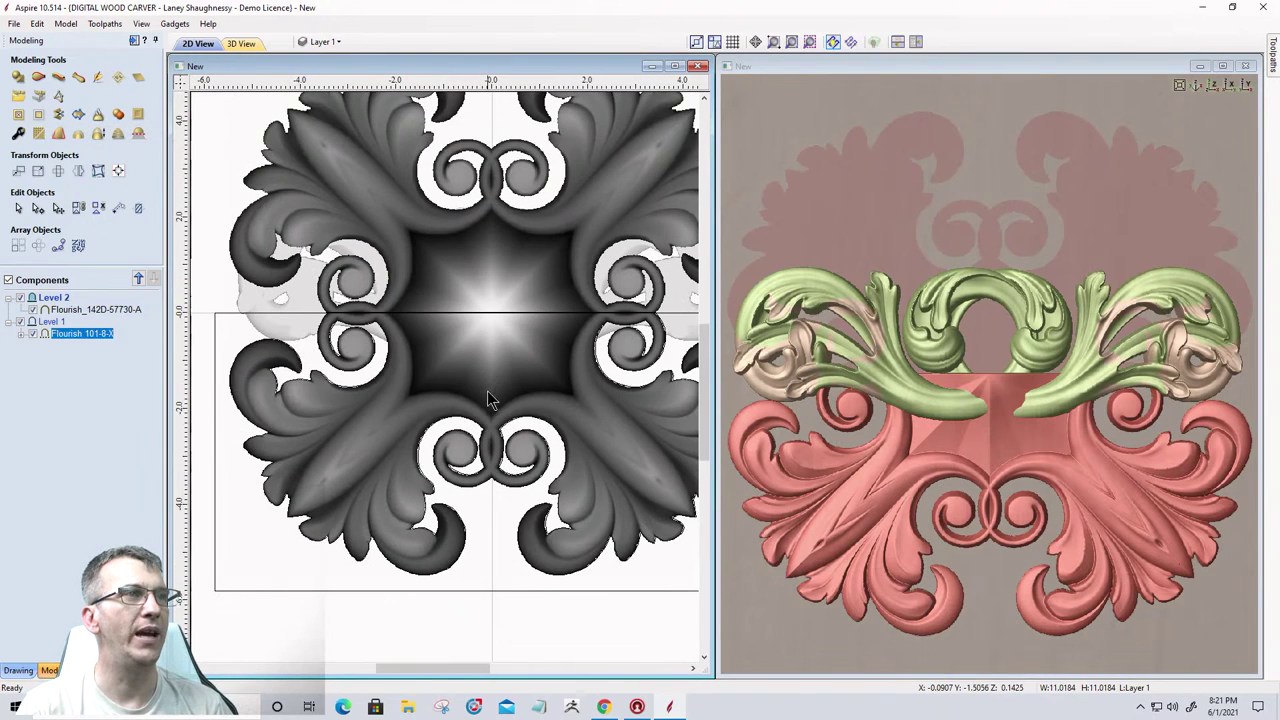
# Delete the rectangle surrounding the lower flourish in the 2D drawing, keeping the new boundary vector.
pyautogui.click(470, 420)
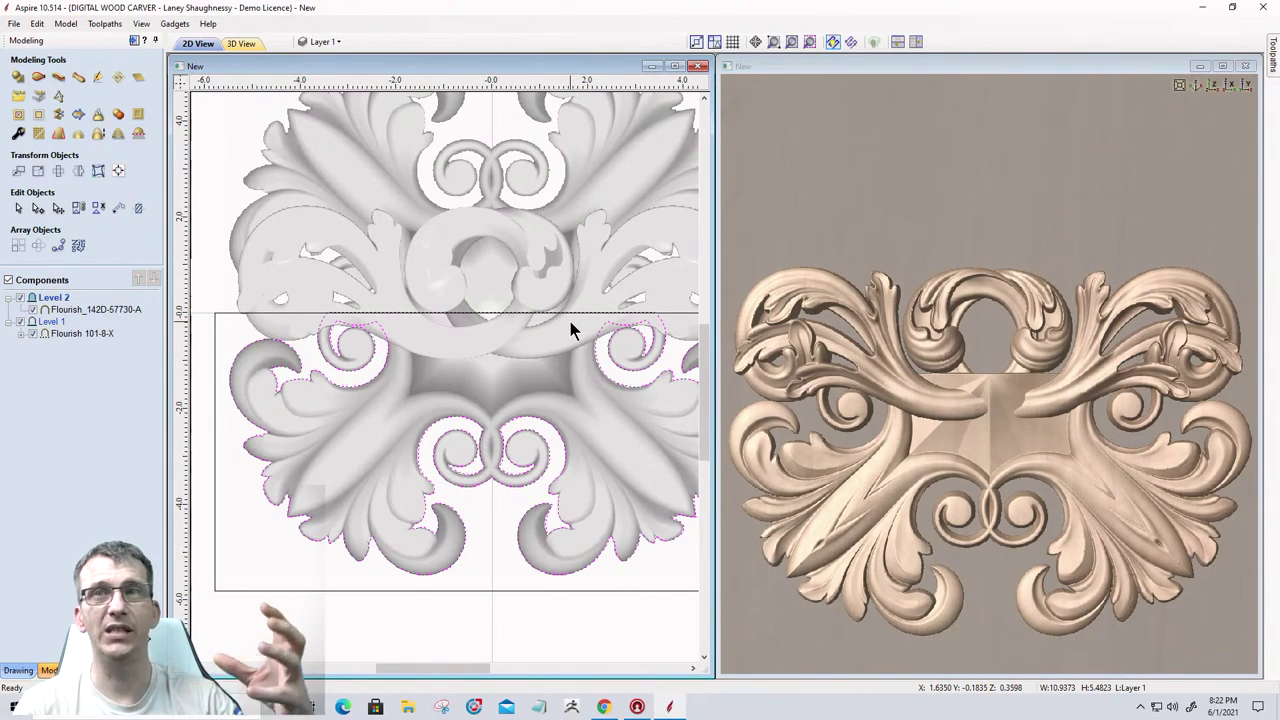
pyautogui.click(216, 350)
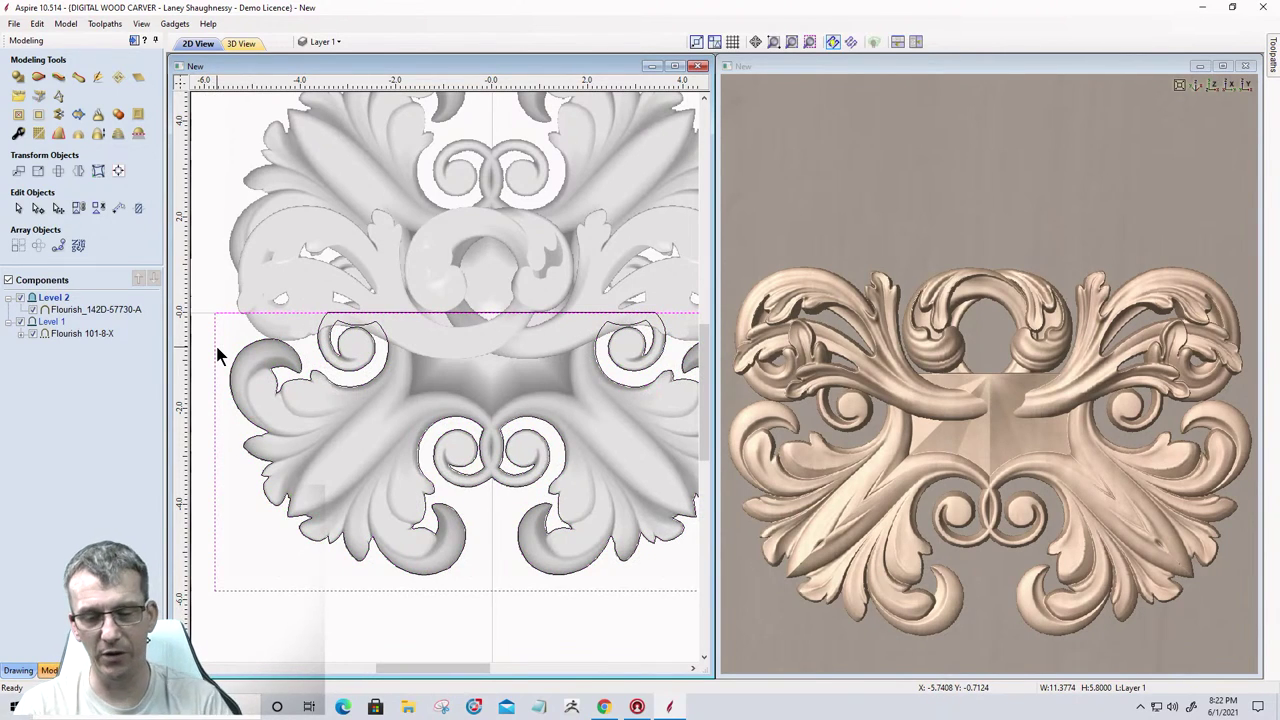
pyautogui.press('Escape')
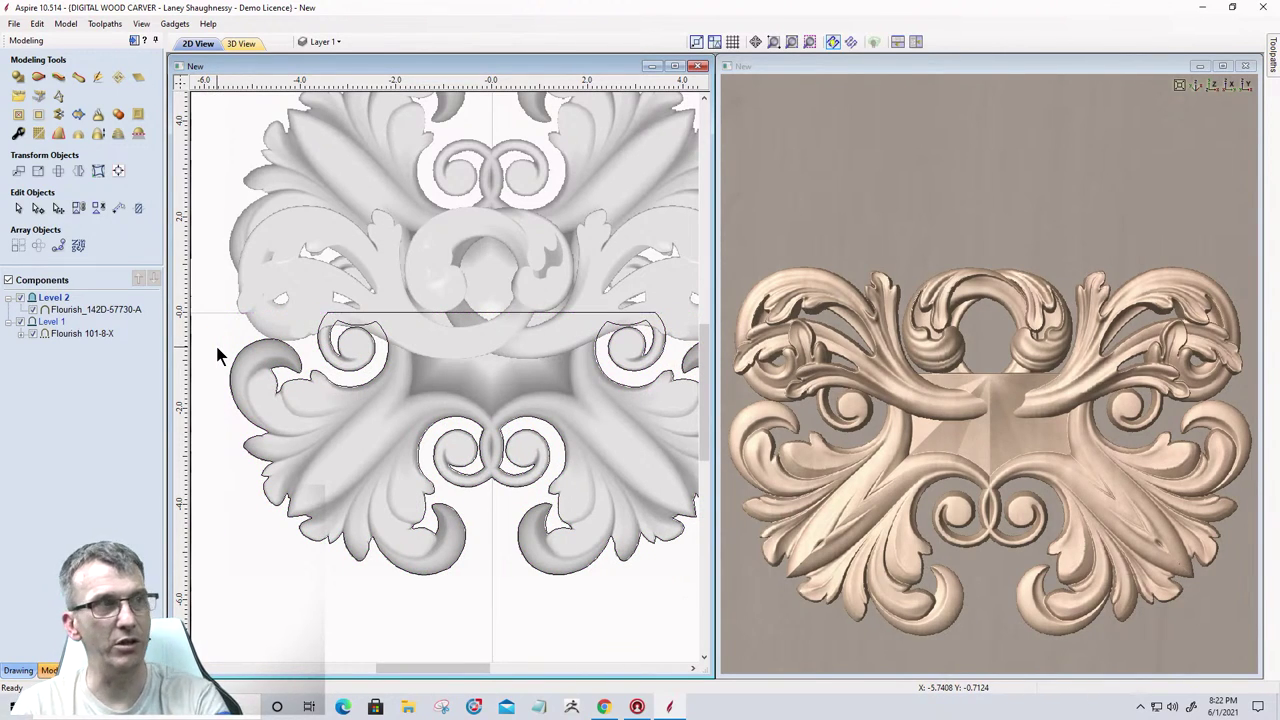
pyautogui.click(322, 332)
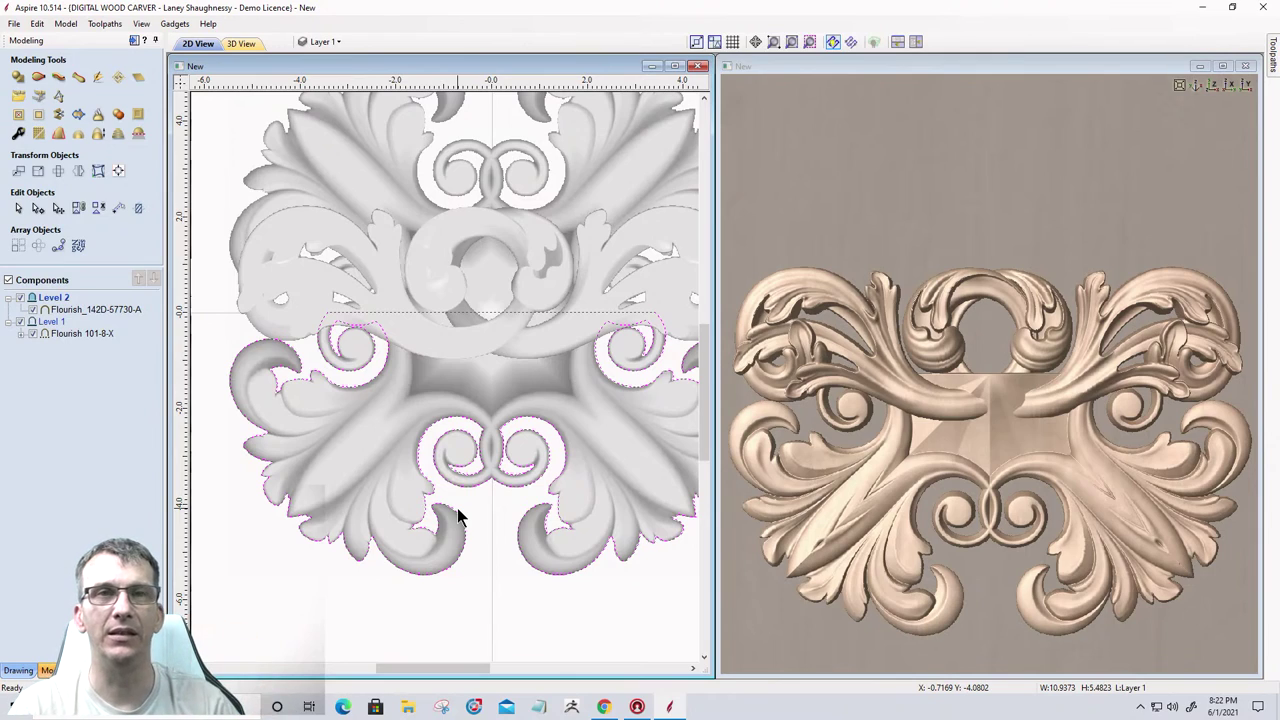
pyautogui.click(54, 298)
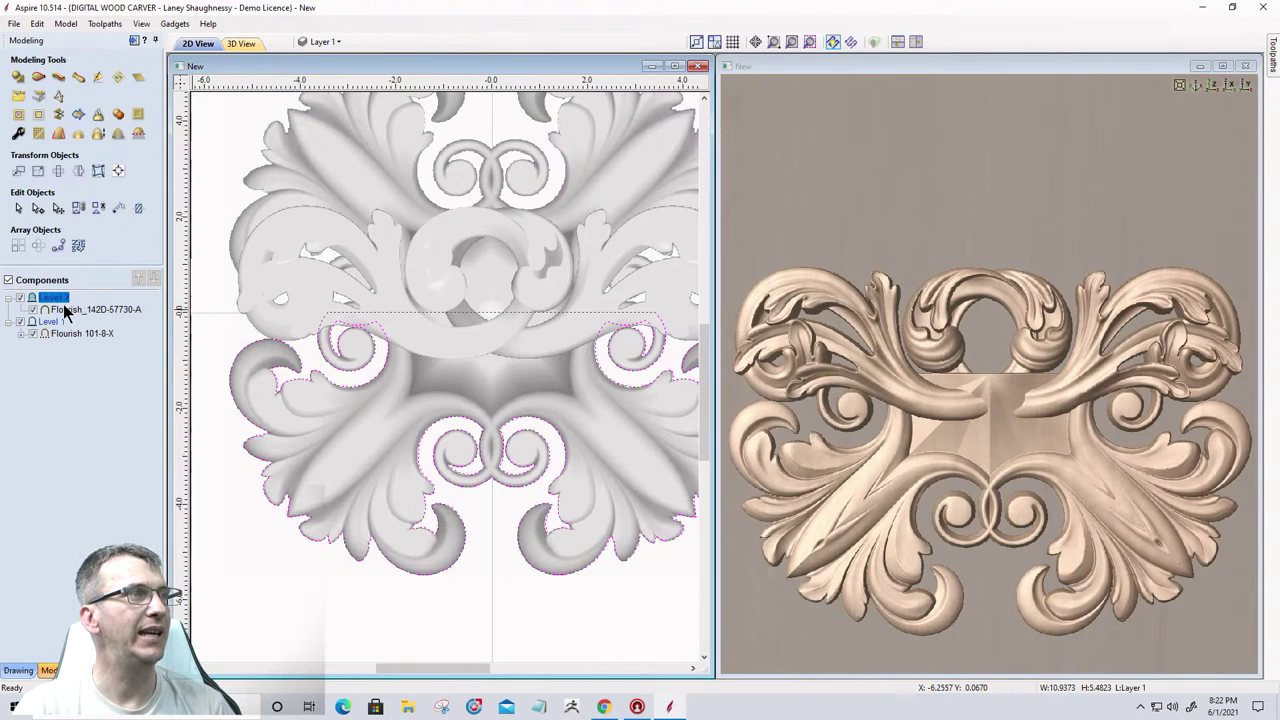
pyautogui.rightClick(58, 305)
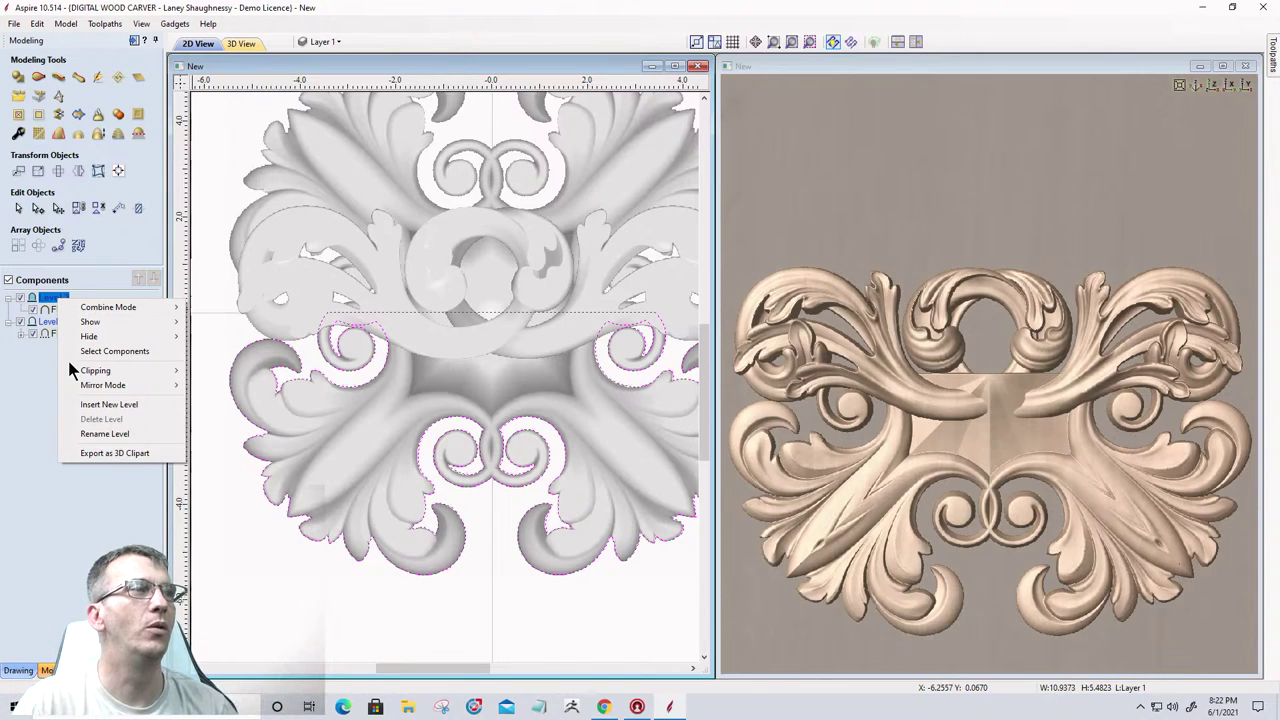
# Create a vector boundary around the Flourish_142D-57730-A component.
pyautogui.click(284, 289)
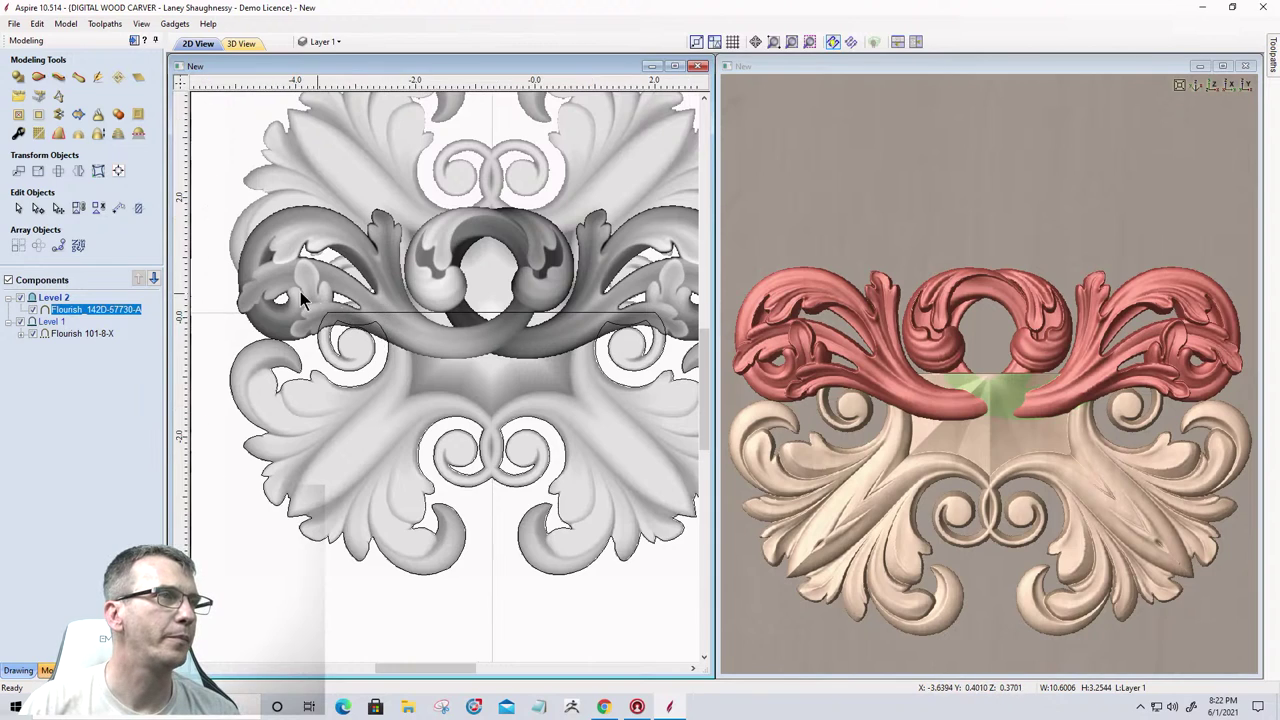
pyautogui.hscroll(1, 282, 300)
pyautogui.scroll(-1, 279, 299)
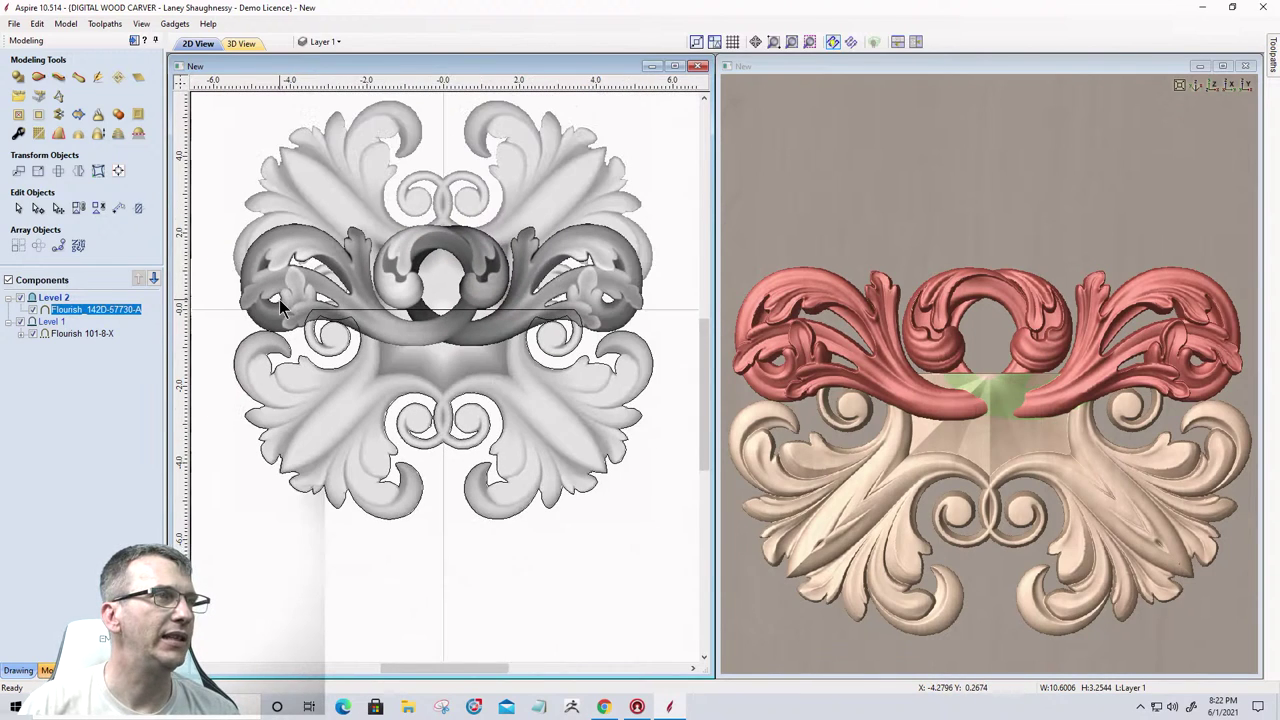
pyautogui.scroll(1, 278, 299)
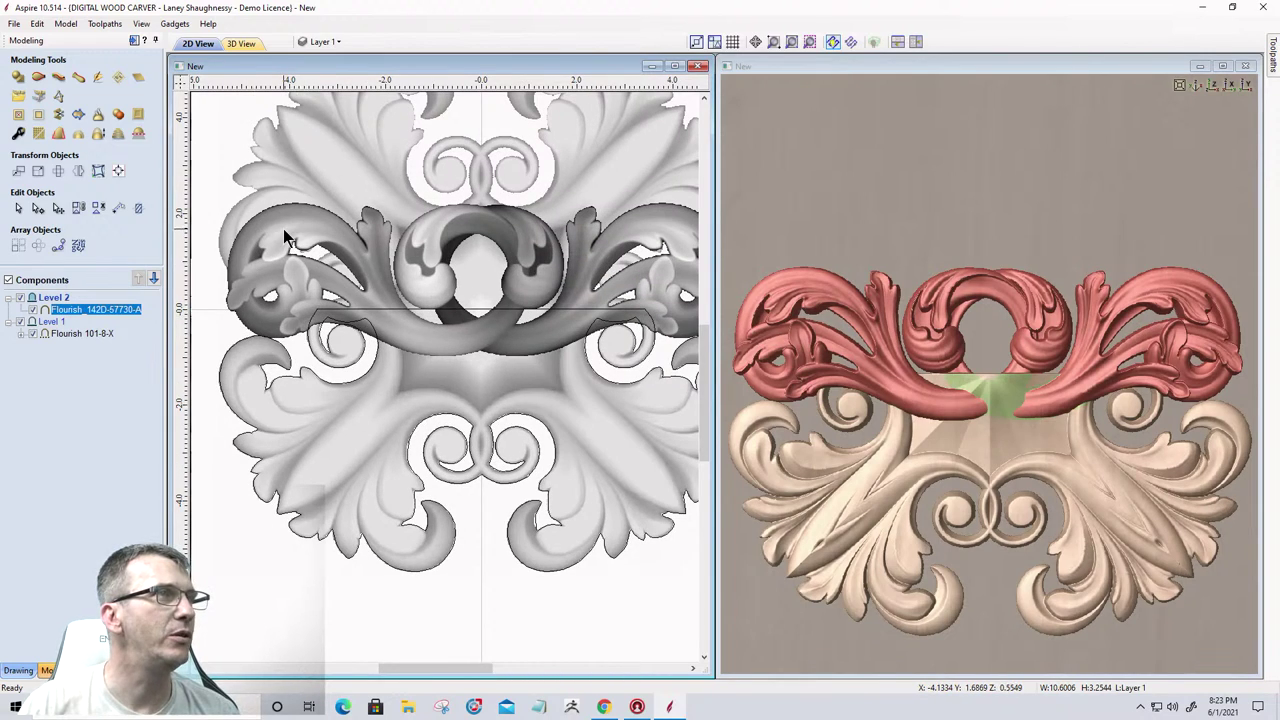
pyautogui.click(76, 309)
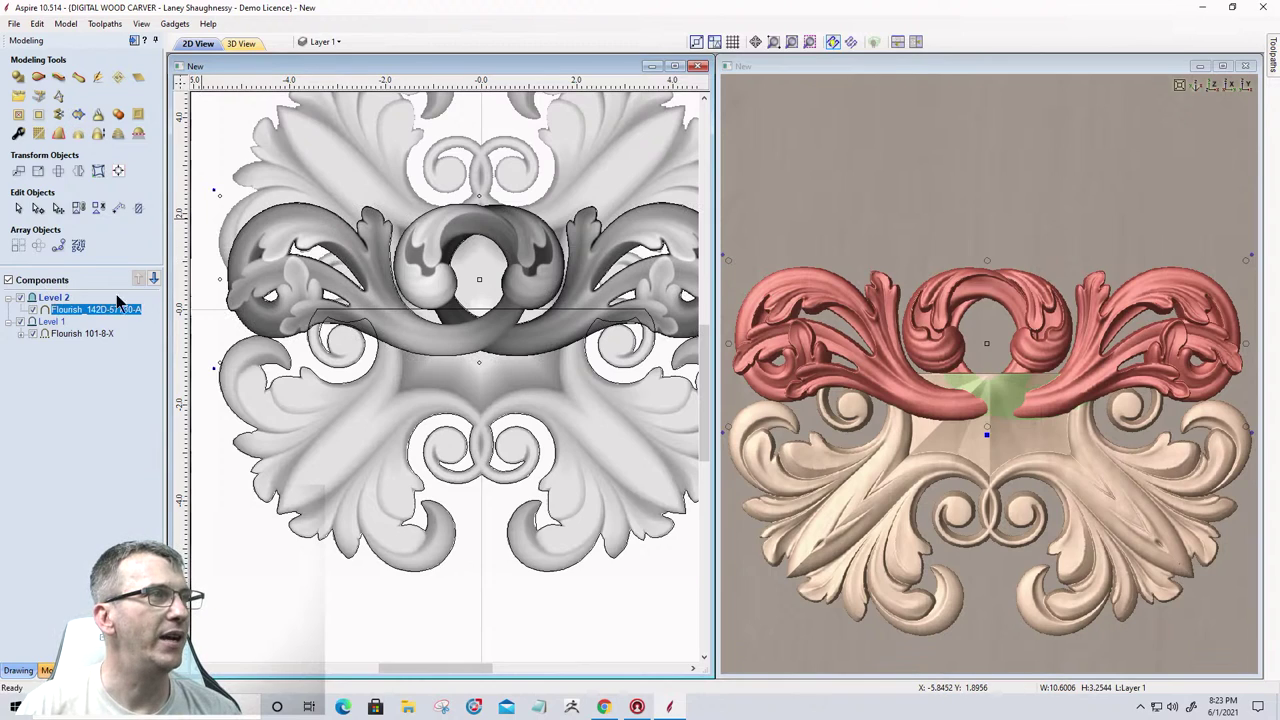
pyautogui.click(25, 485)
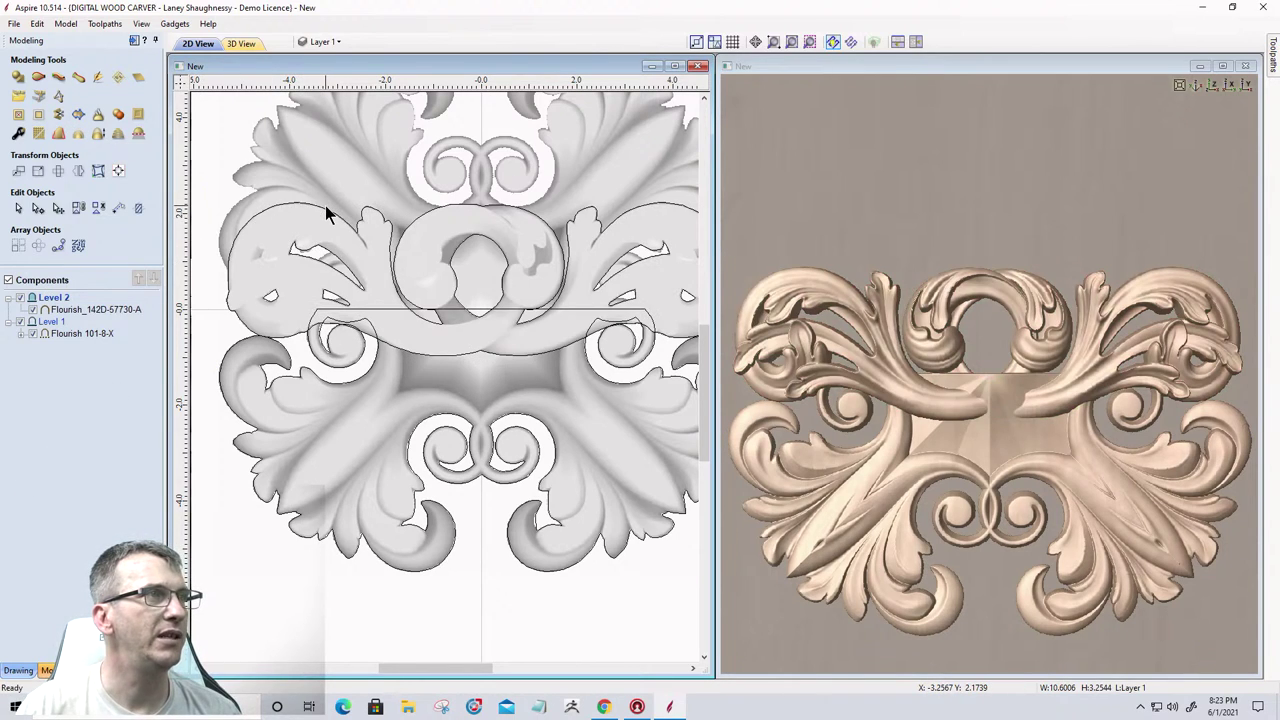
# Select the upper flourish's boundary vector and examine where it crosses the lower flourish's boundary near the scroll.
pyautogui.click(325, 220)
pyautogui.click(326, 216)
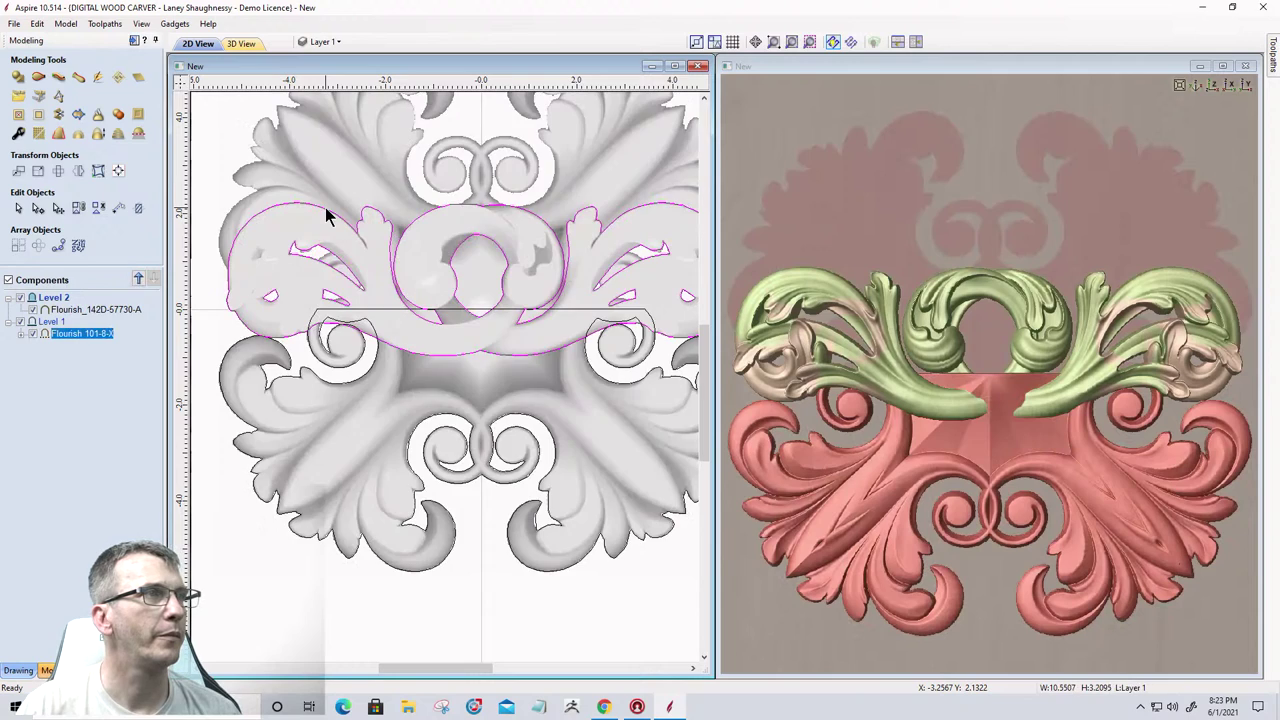
pyautogui.scroll(3, 280, 340)
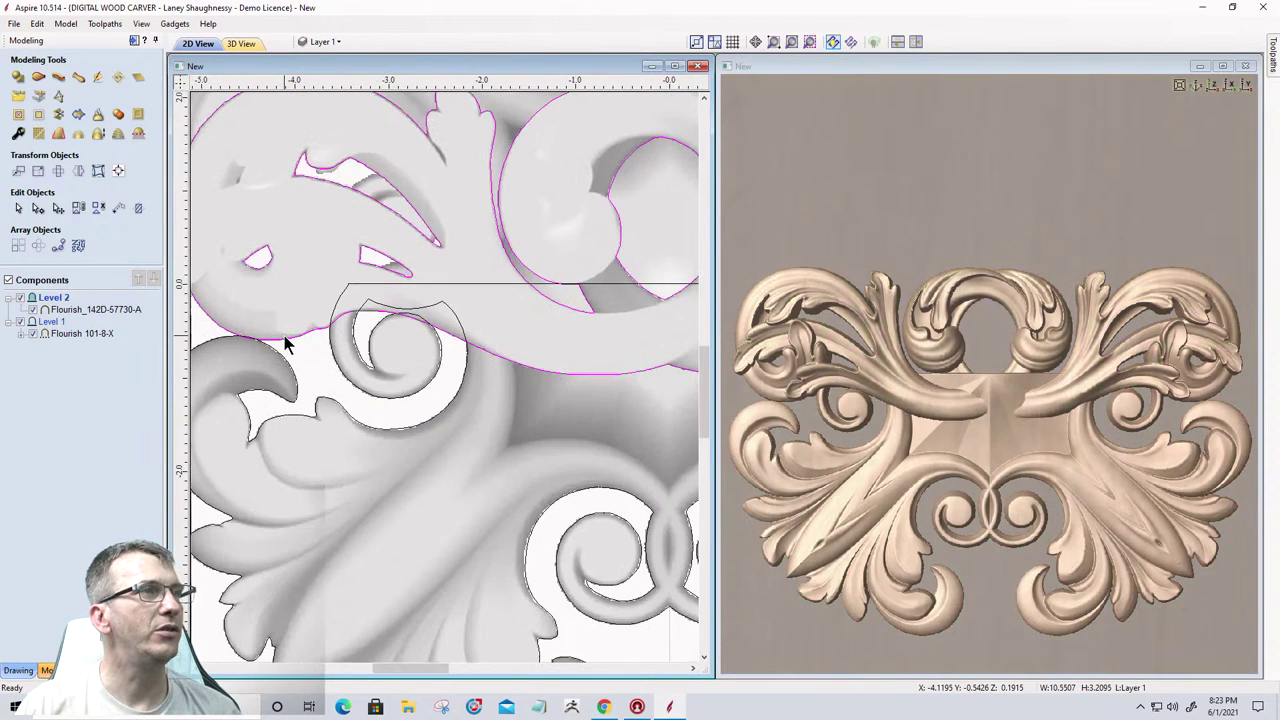
pyautogui.scroll(1, 285, 344)
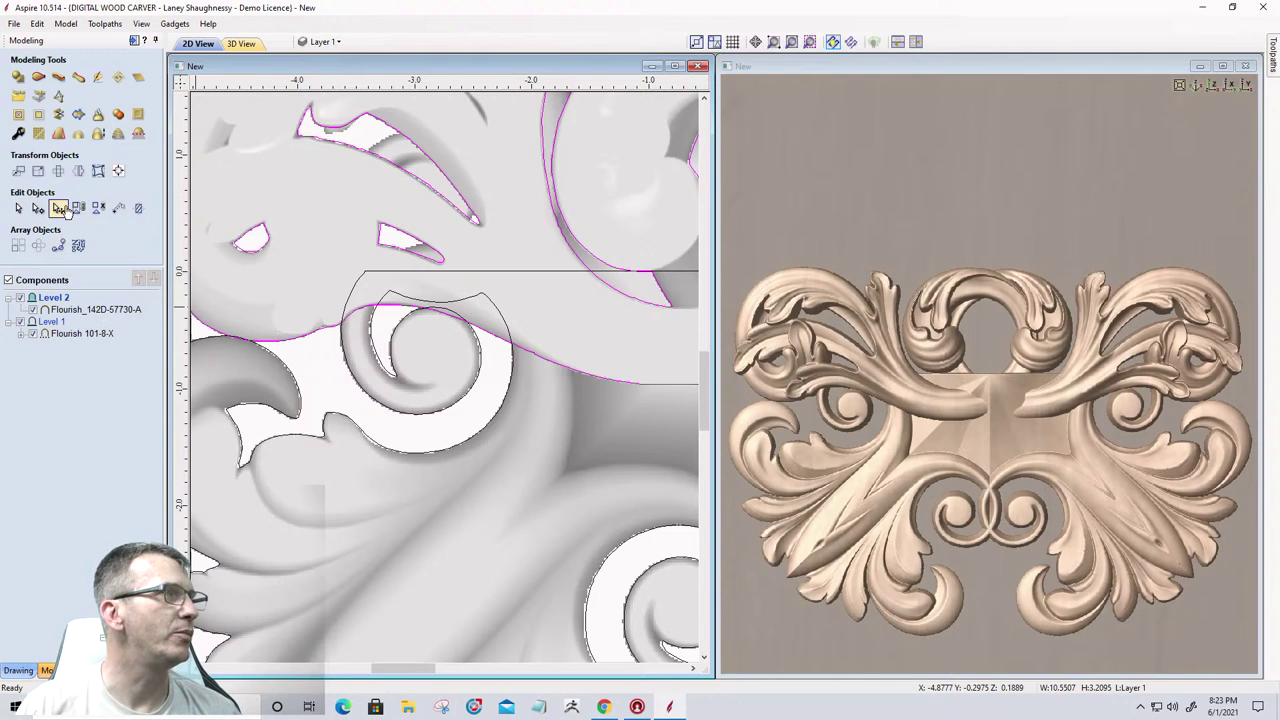
pyautogui.click(17, 669)
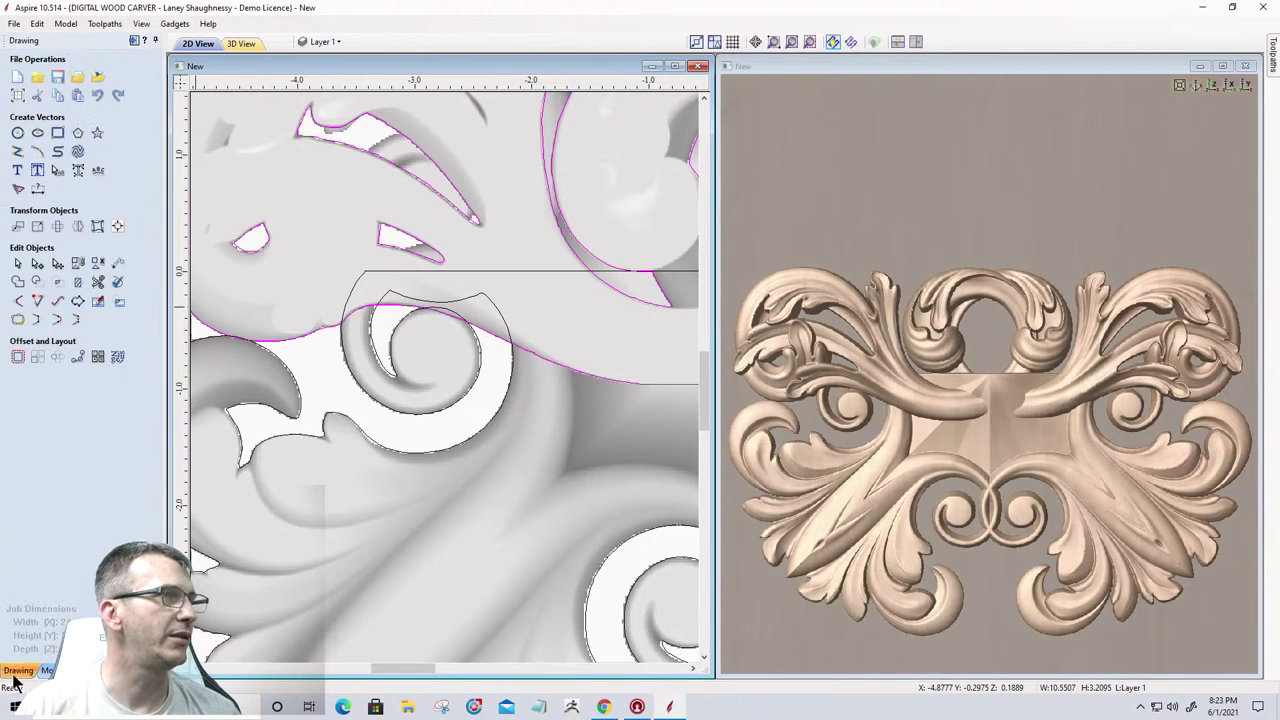
pyautogui.click(98, 281)
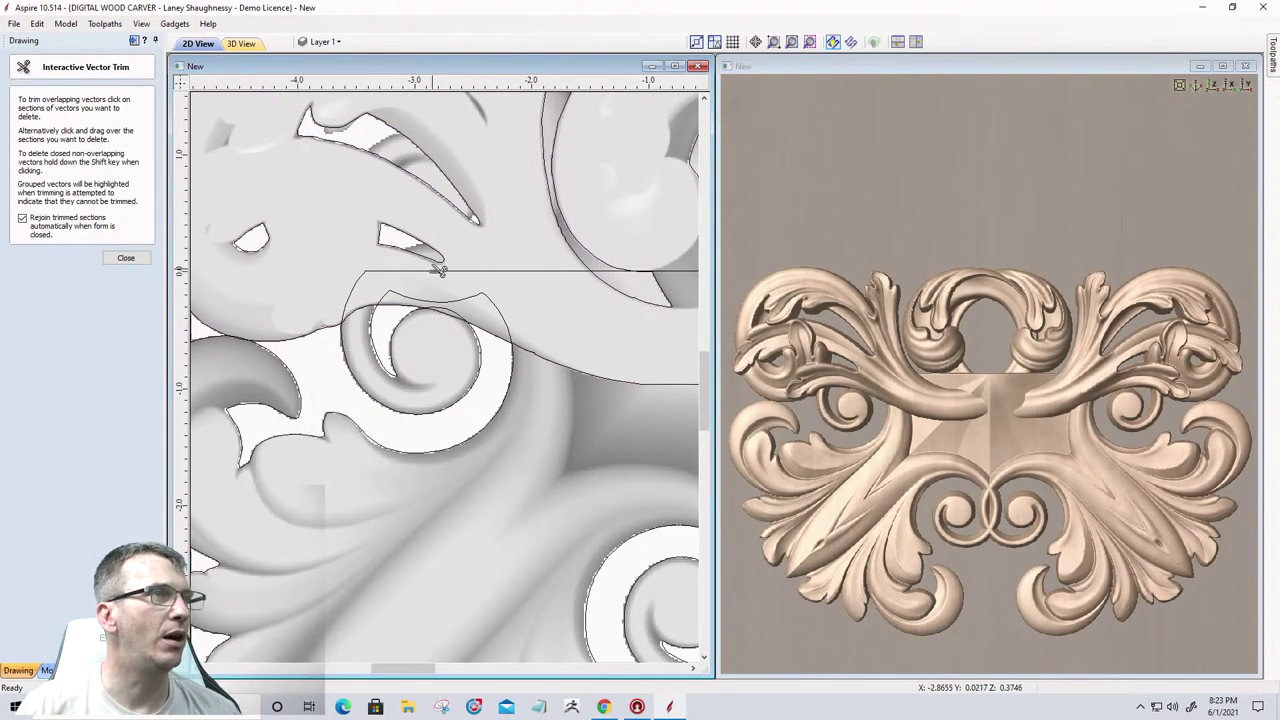
pyautogui.click(136, 263)
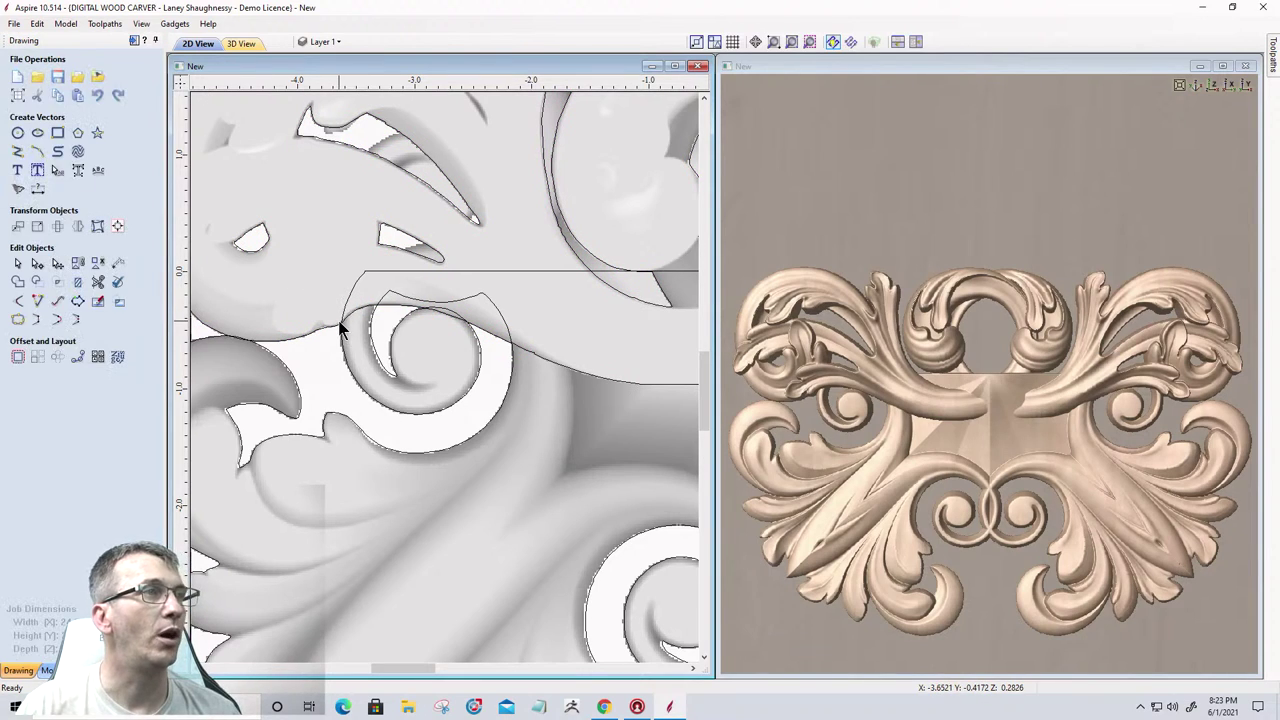
# Ungroup the boundary vectors of both the upper and the lower flourish.
pyautogui.click(340, 328)
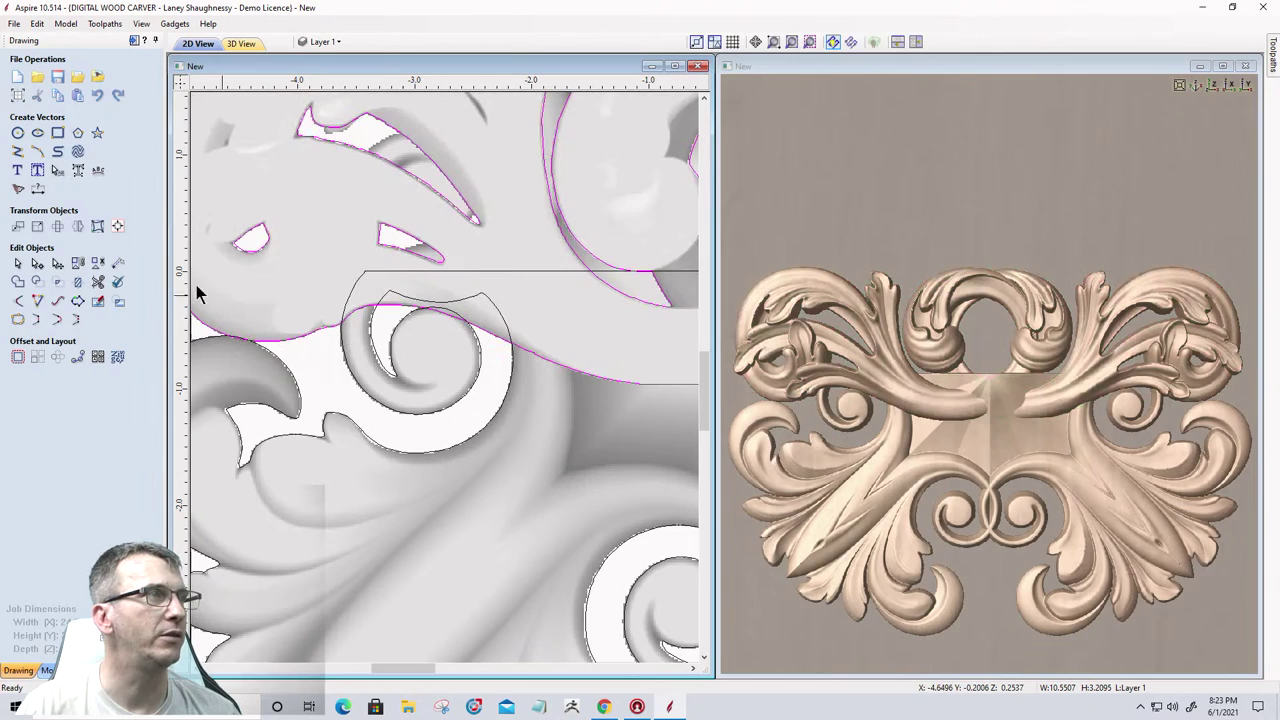
pyautogui.click(97, 263)
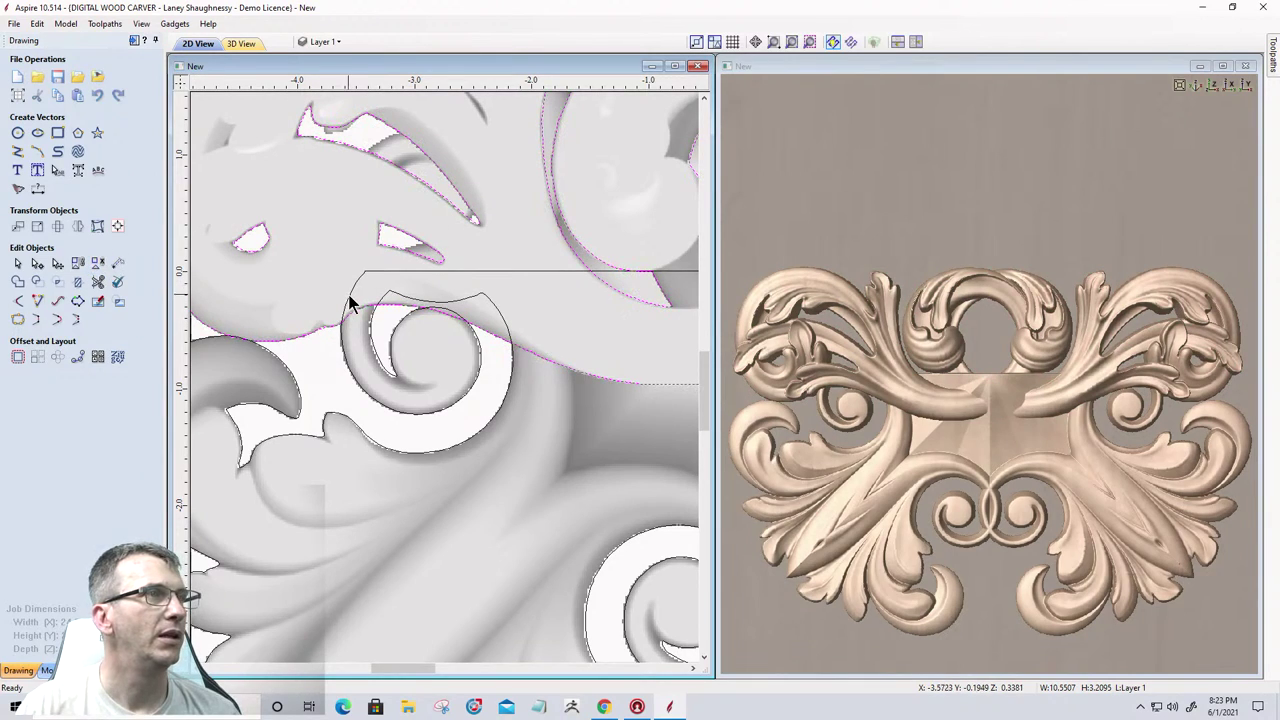
pyautogui.click(349, 303)
pyautogui.click(97, 263)
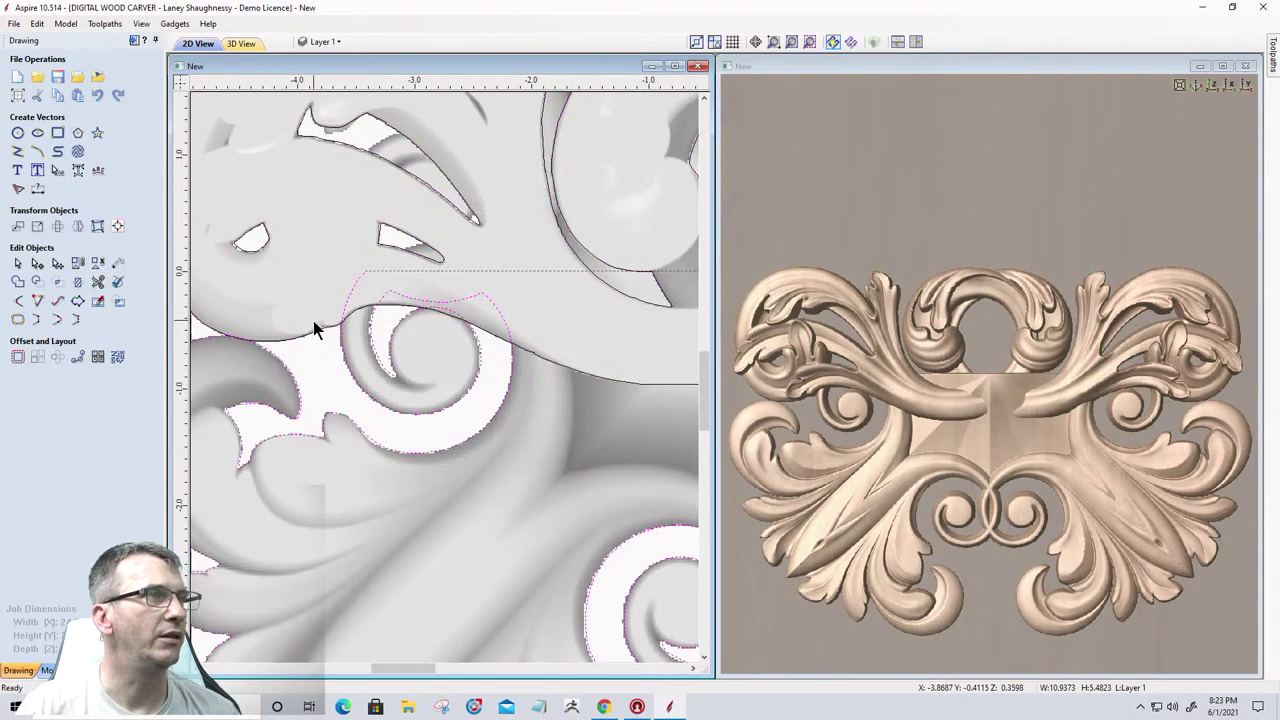
# With Interactive Vector Trim, remove the lower boundary's outer and inner scroll curves and its overlapping upper arc at the left scroll.
pyautogui.click(97, 282)
pyautogui.scroll(3, 336, 318)
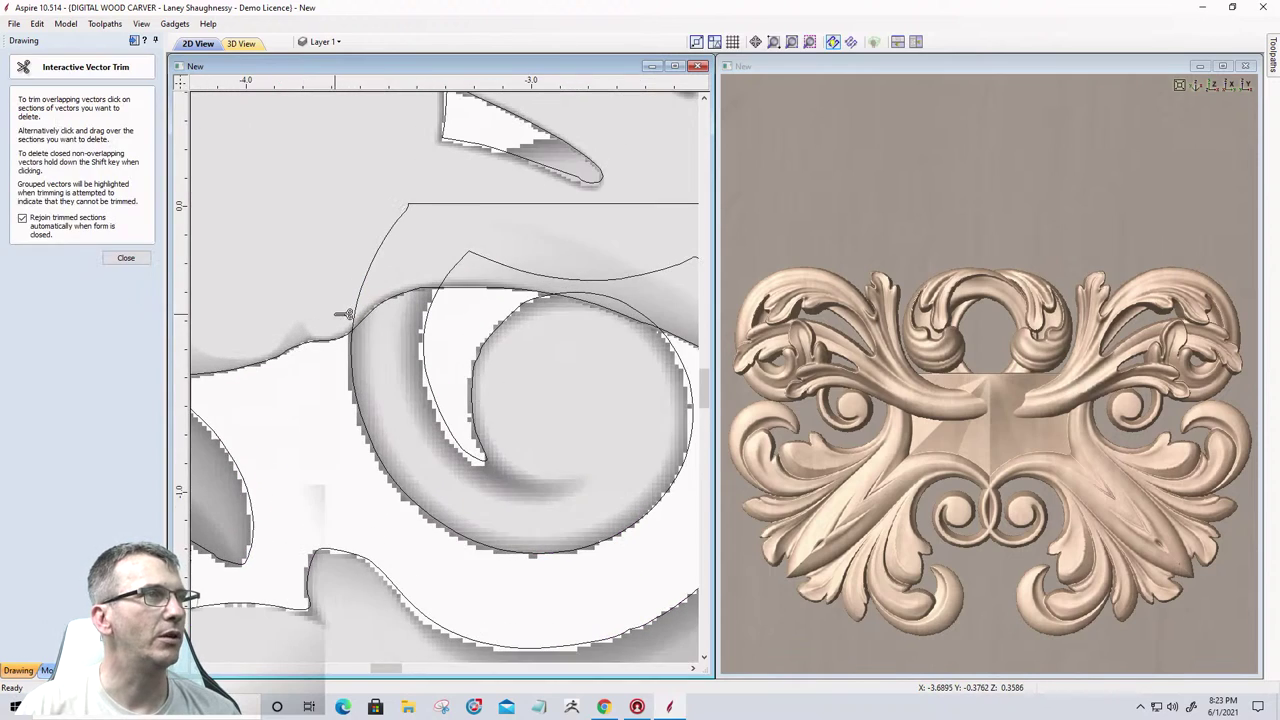
pyautogui.click(362, 396)
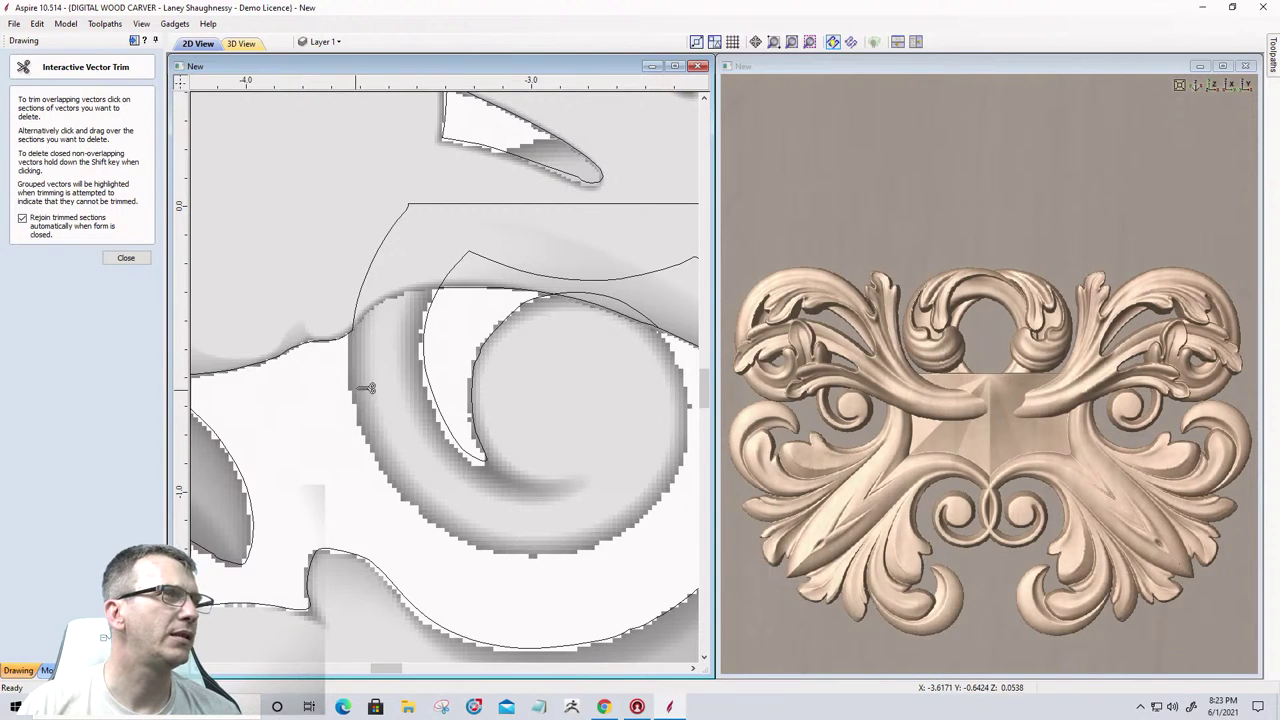
pyautogui.click(432, 354)
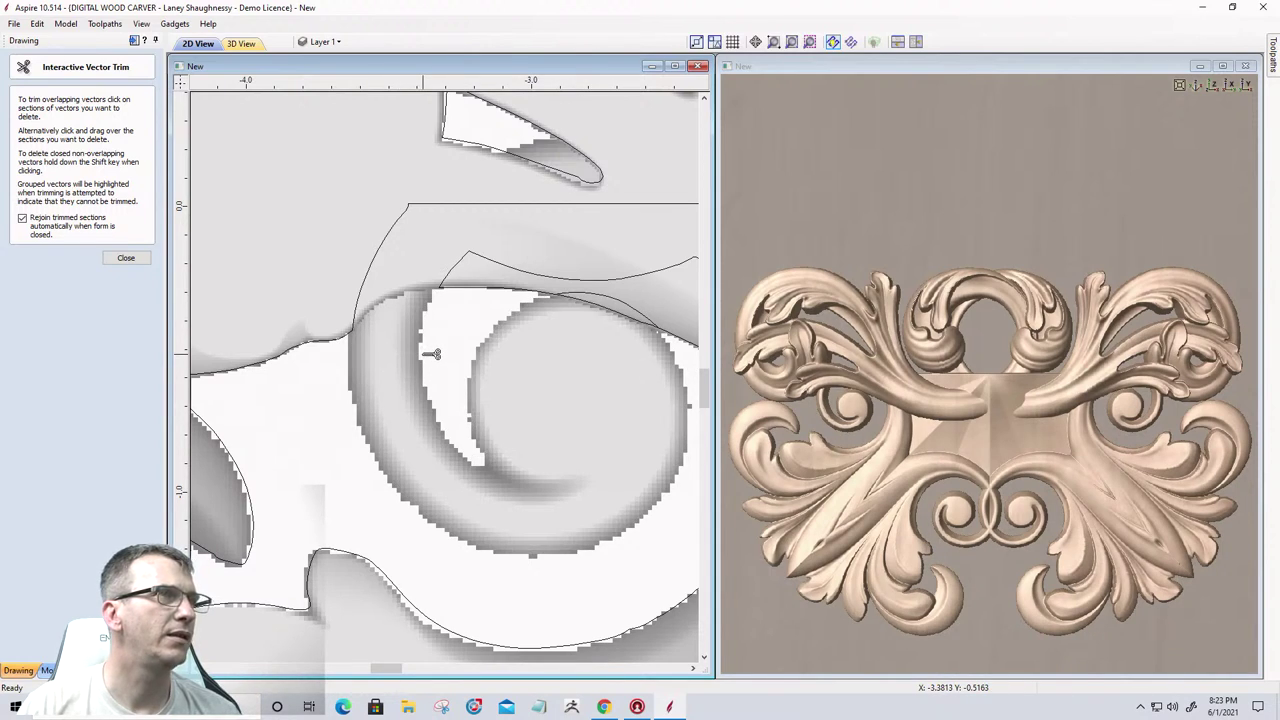
pyautogui.click(503, 264)
pyautogui.scroll(-2, 460, 280)
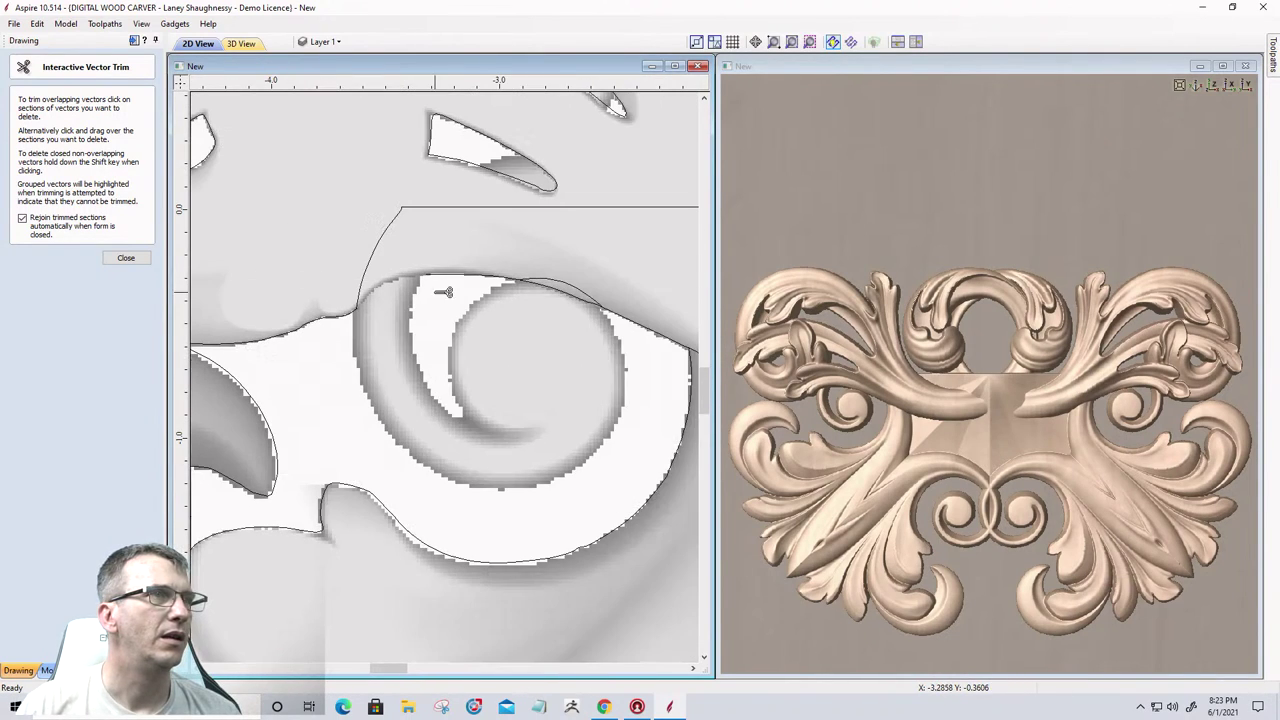
pyautogui.scroll(-3, 333, 272)
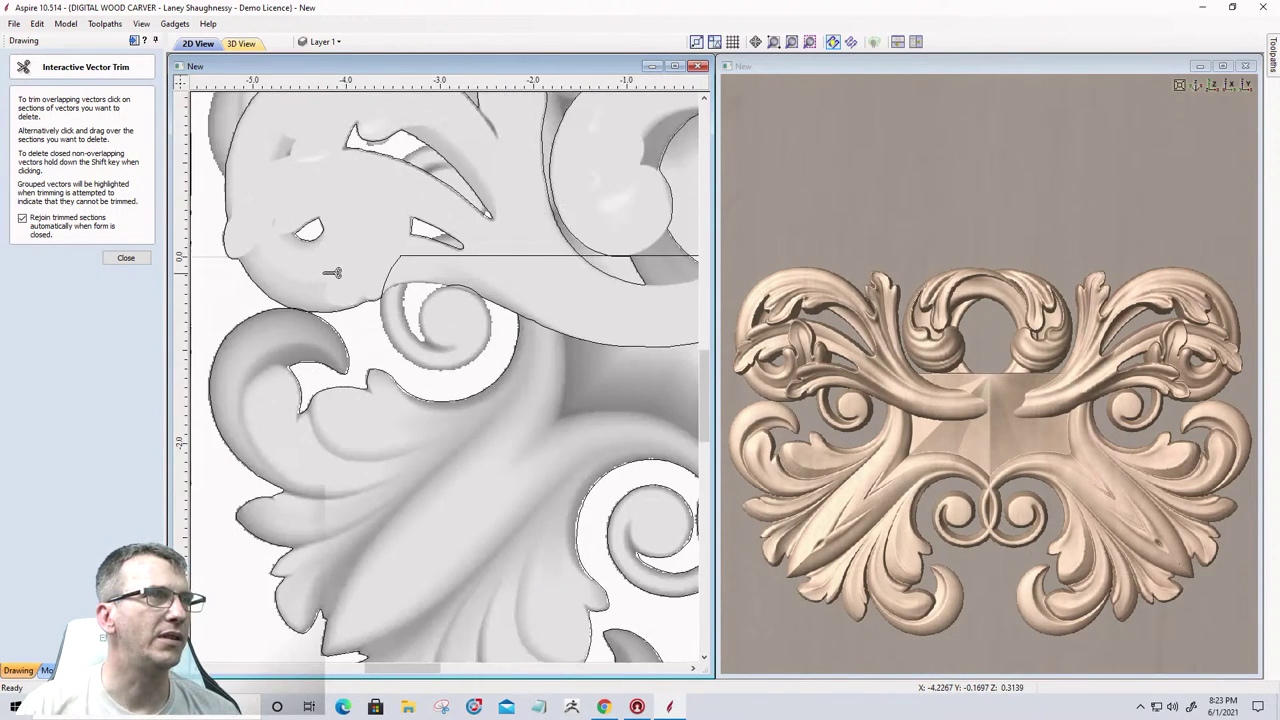
# Trim away the lower boundary's outer curve around the right scroll and finish the vector trimming.
pyautogui.scroll(-3, 333, 272)
pyautogui.scroll(5, 570, 275)
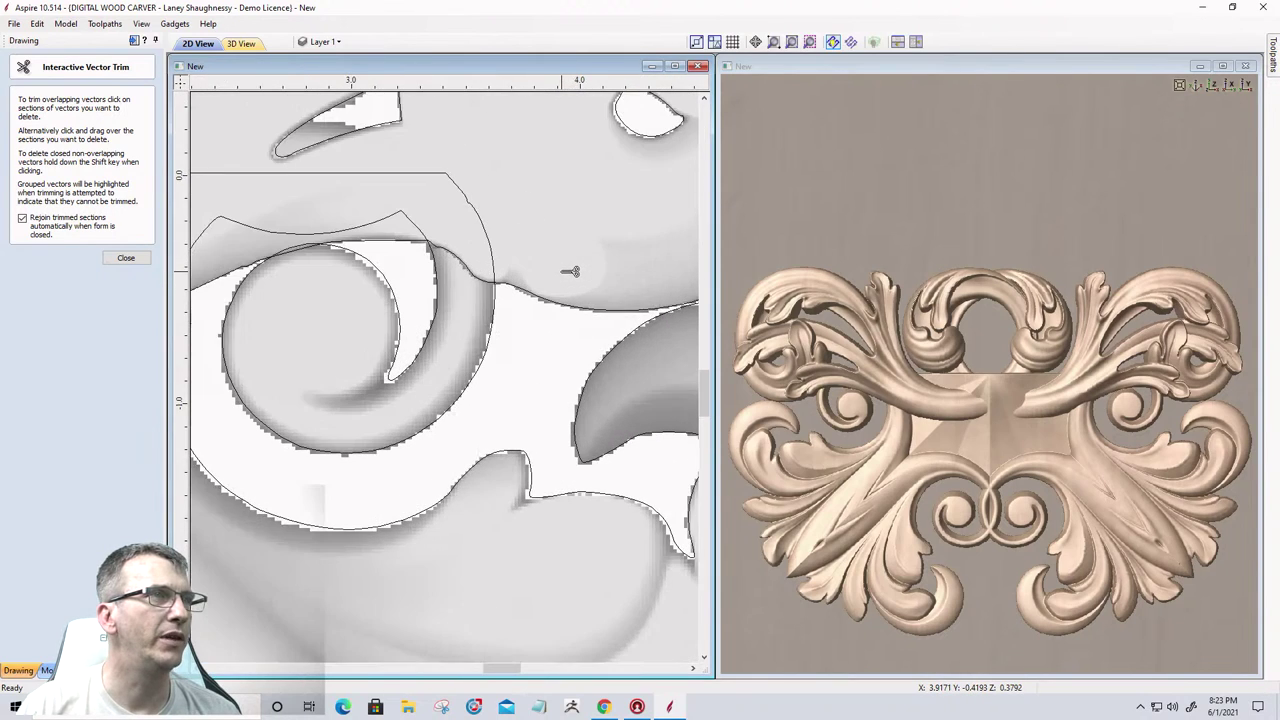
pyautogui.scroll(1, 600, 275)
pyautogui.click(458, 280)
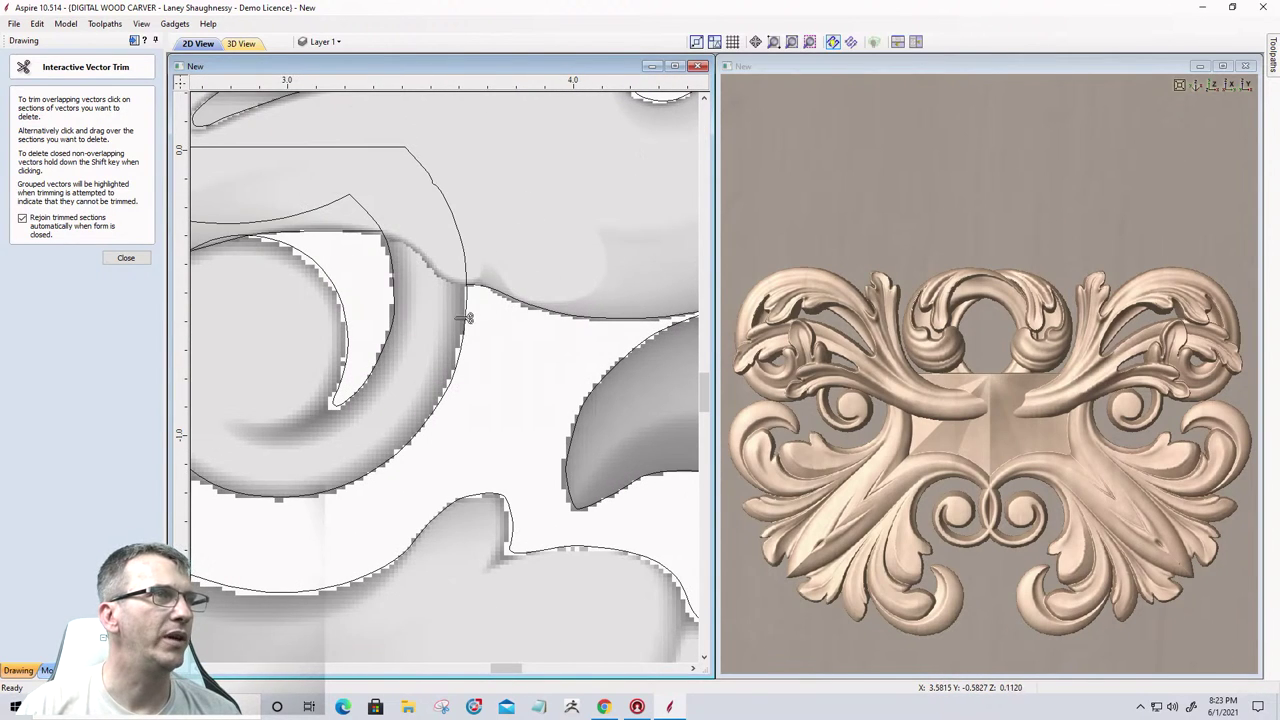
pyautogui.click(467, 324)
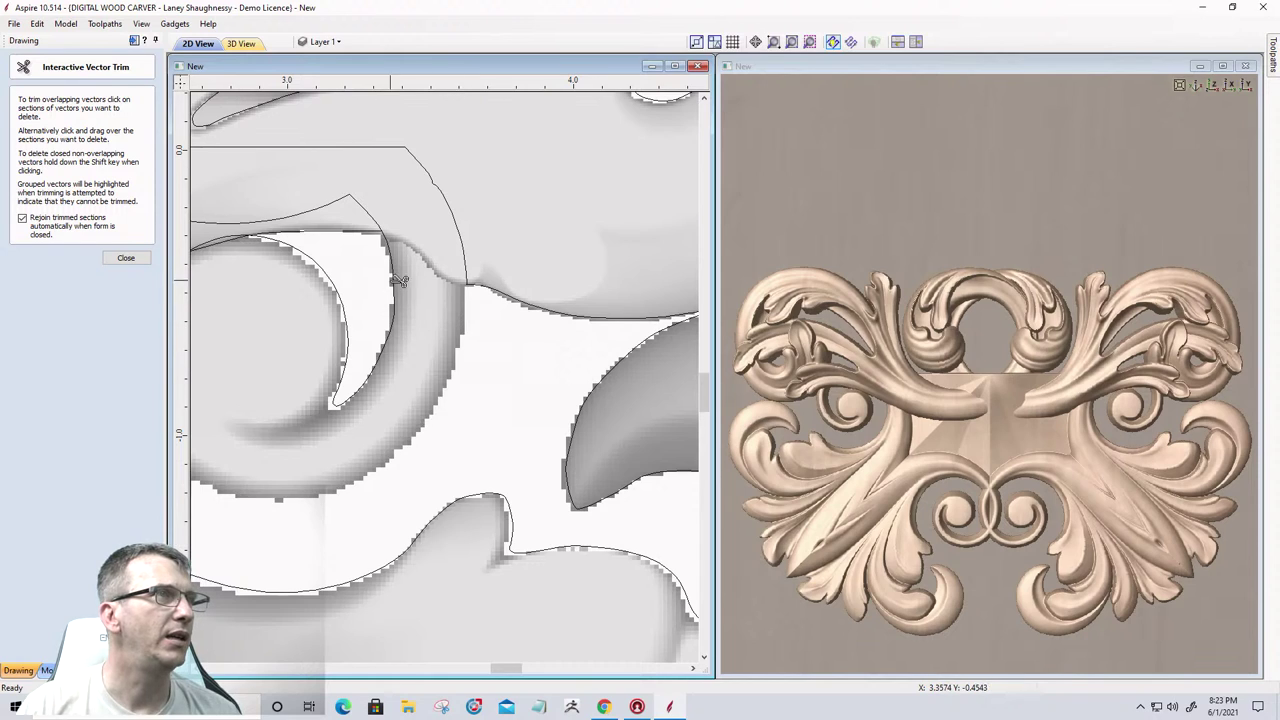
pyautogui.scroll(-4, 519, 329)
pyautogui.scroll(-5, 572, 333)
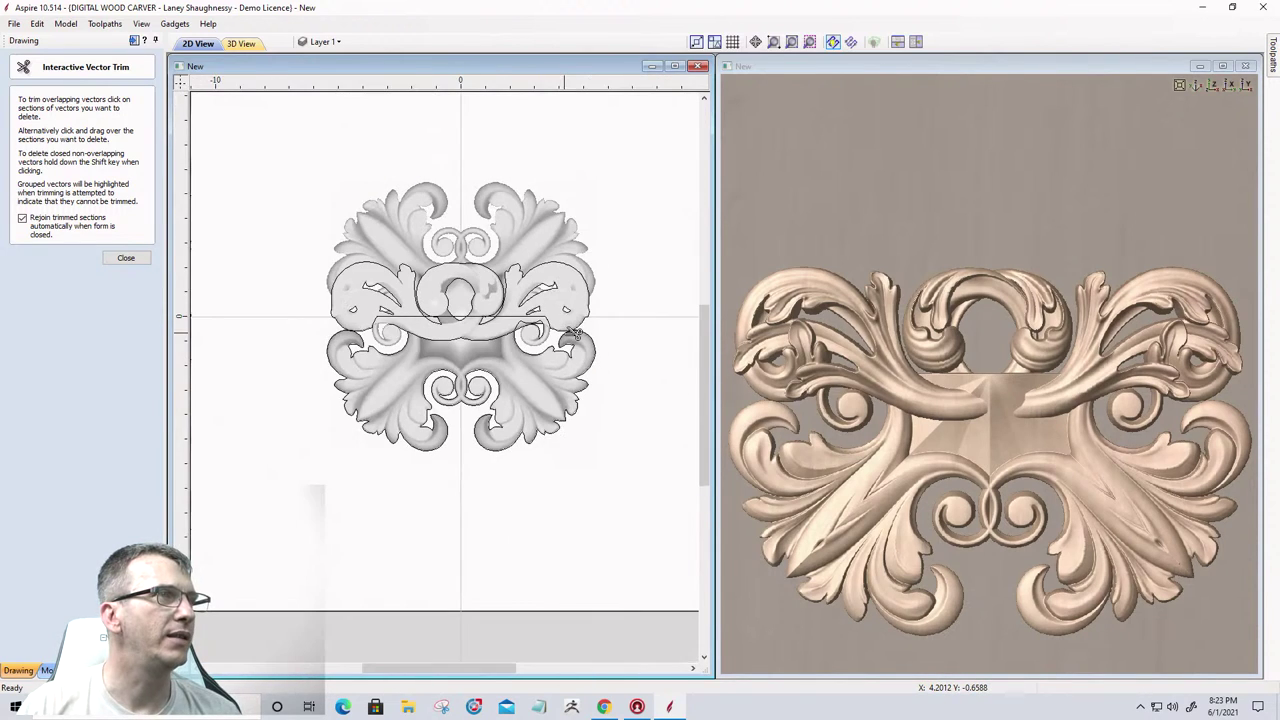
pyautogui.click(144, 257)
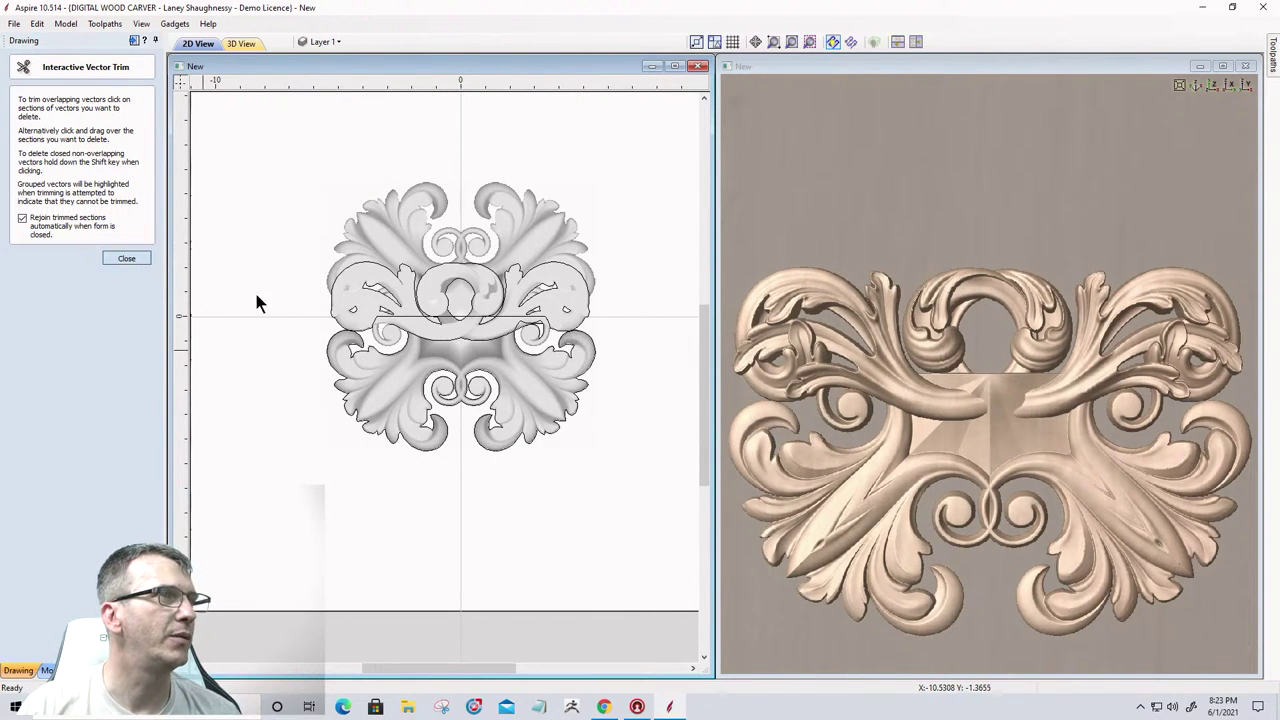
# Delete the open curve along the upper flourish's lower edge, between the two scrolls.
pyautogui.click(474, 338)
pyautogui.scroll(4, 428, 326)
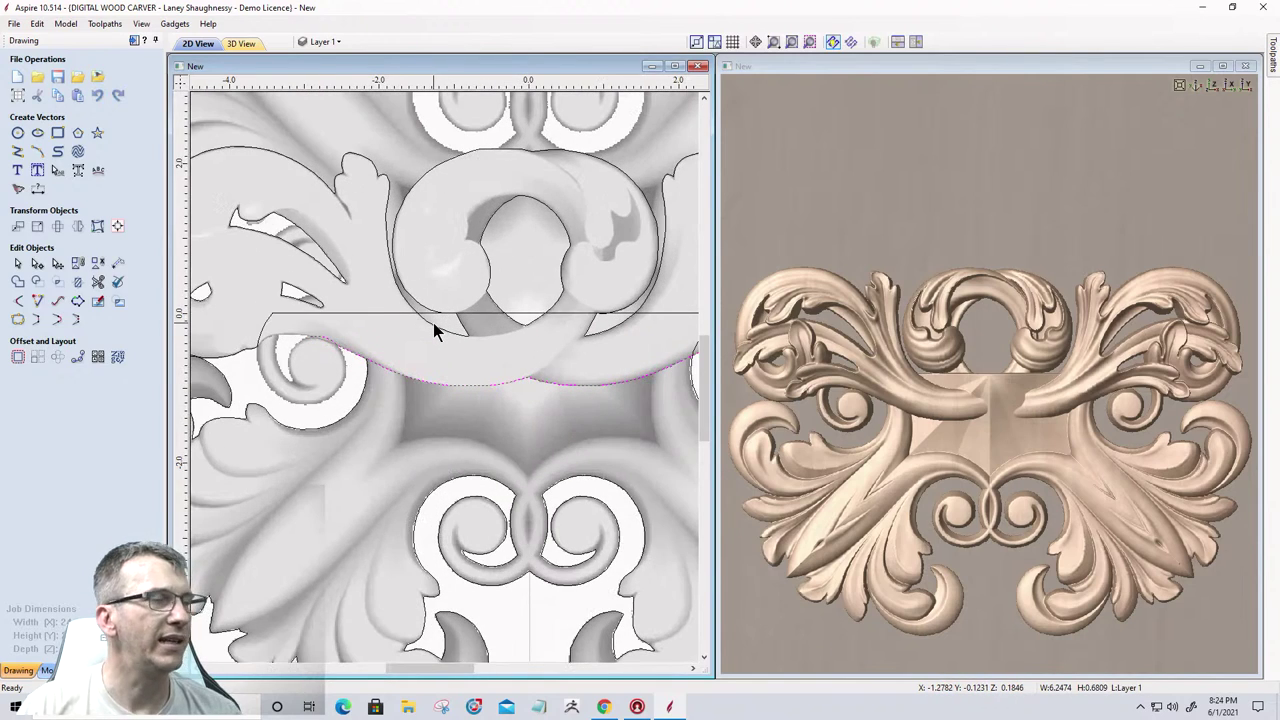
pyautogui.press('Delete')
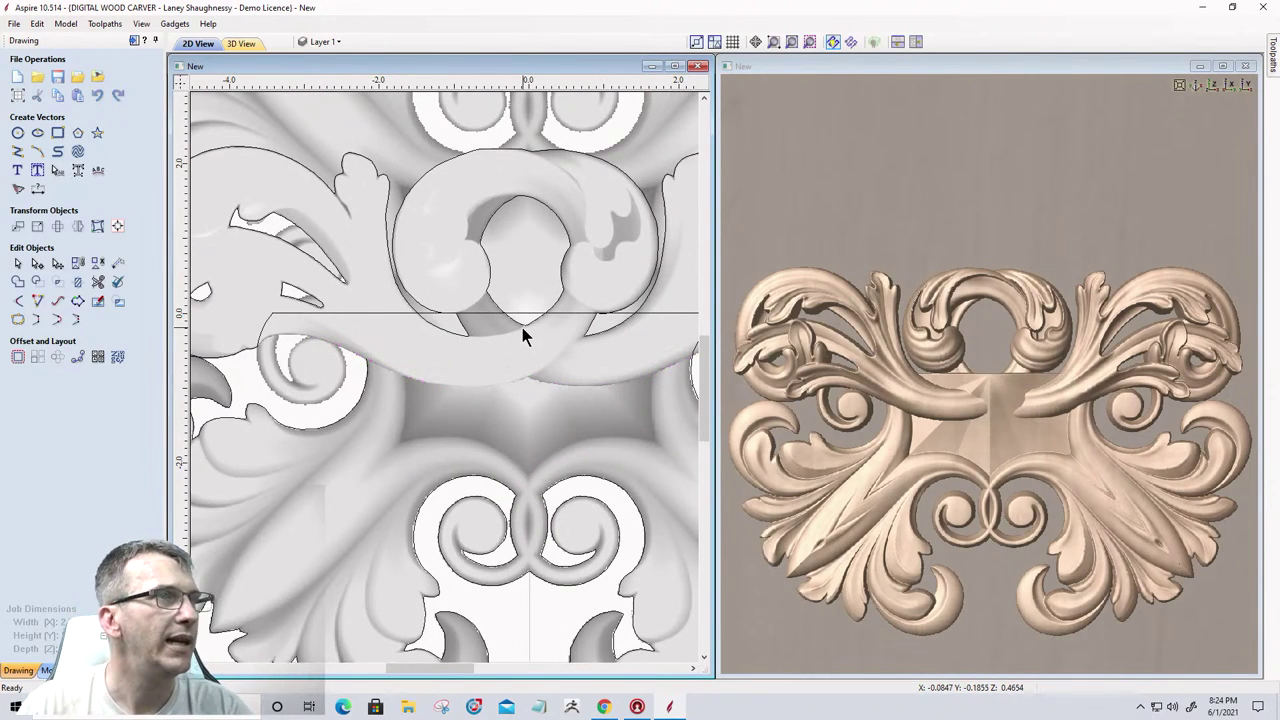
# Delete the lower flourish's remaining boundary vector that runs around the leaves and scrolls.
pyautogui.scroll(3, 522, 327)
pyautogui.scroll(-3, 343, 286)
pyautogui.scroll(1, 617, 306)
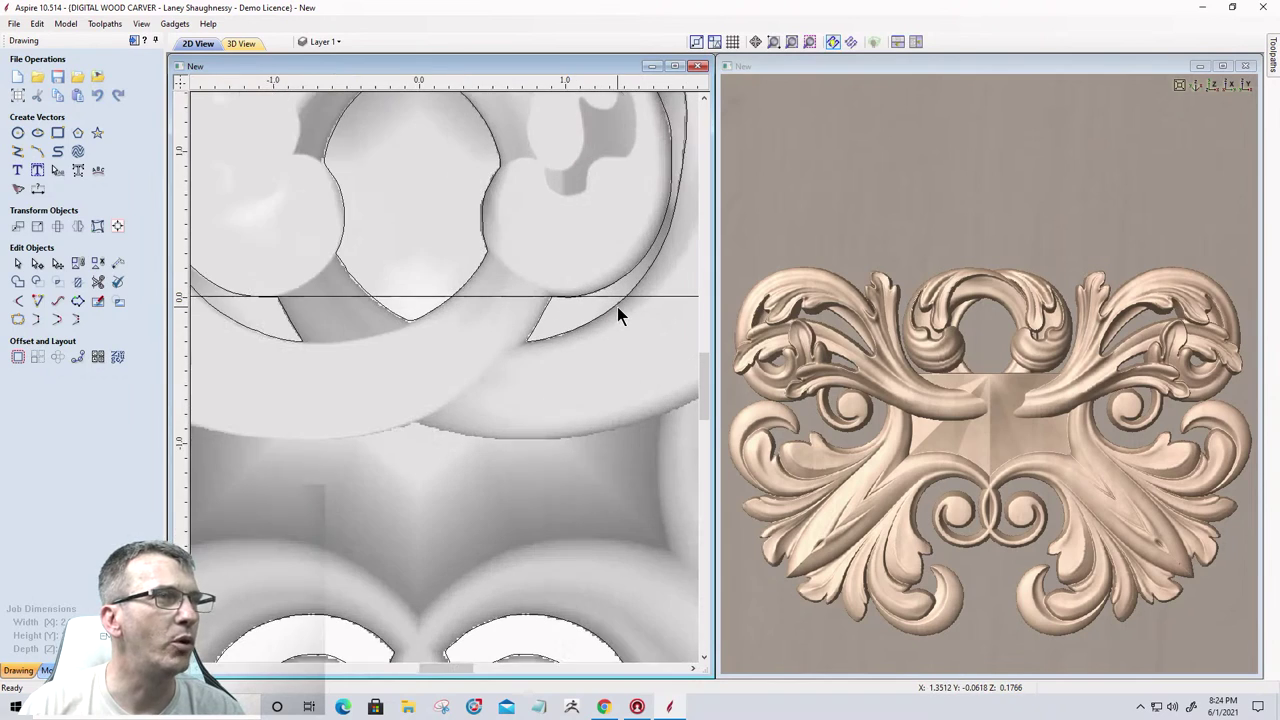
pyautogui.scroll(-4, 467, 307)
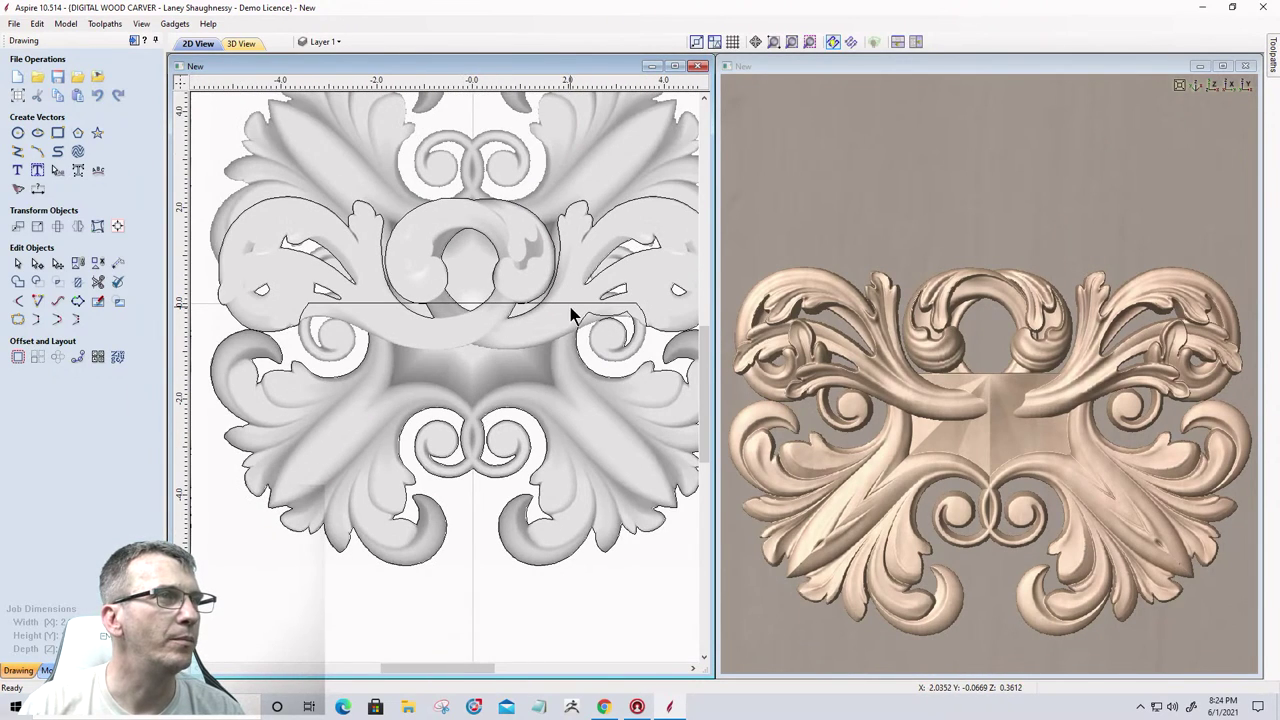
pyautogui.scroll(2, 549, 312)
pyautogui.scroll(-1, 549, 312)
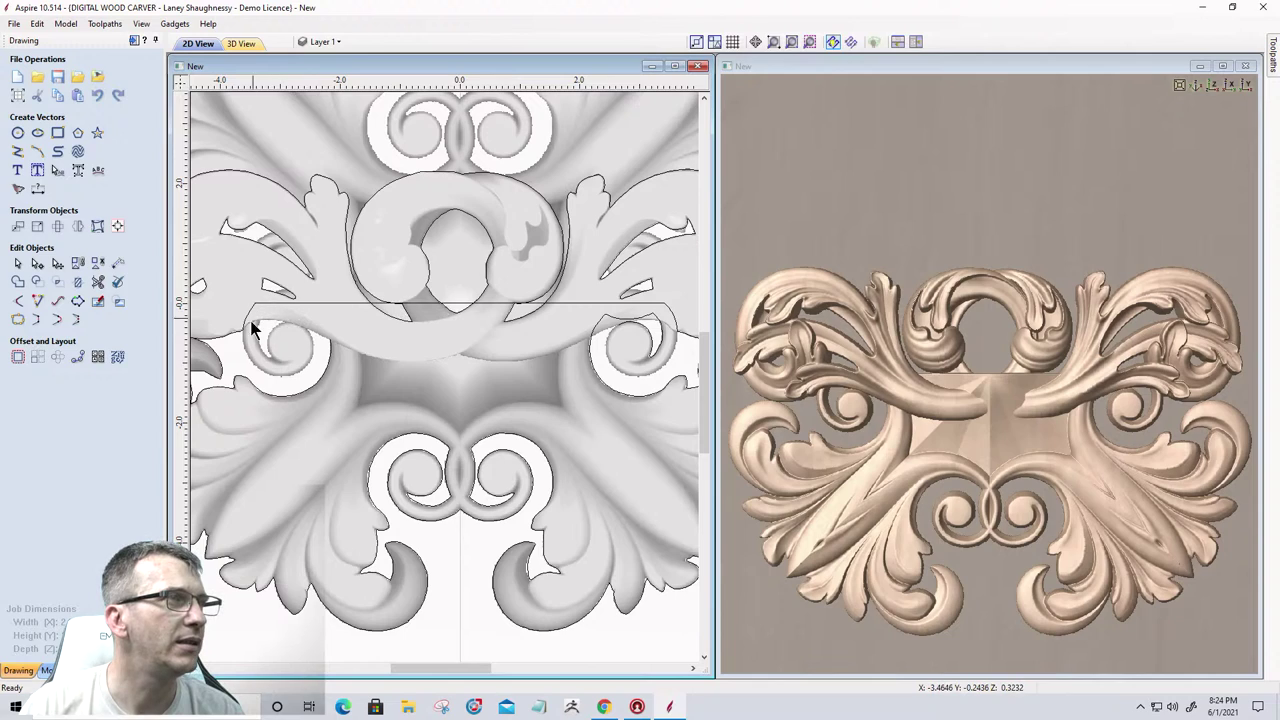
pyautogui.click(301, 391)
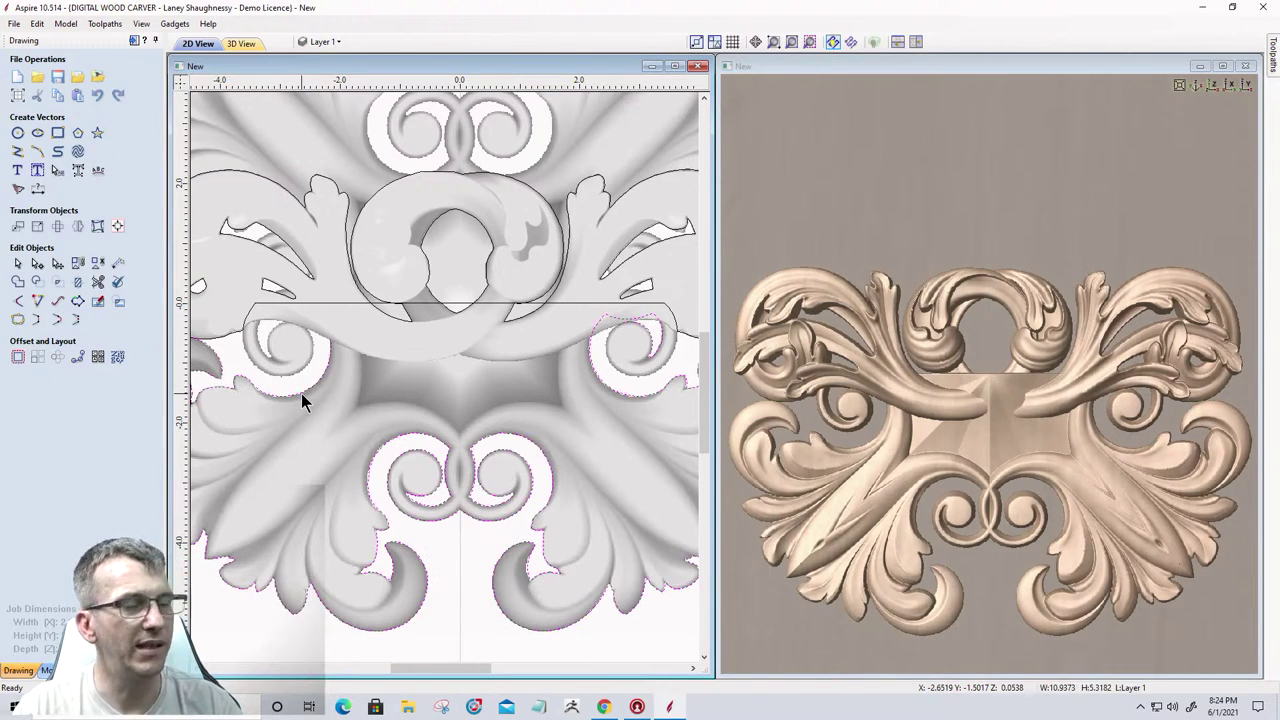
pyautogui.scroll(-2, 370, 386)
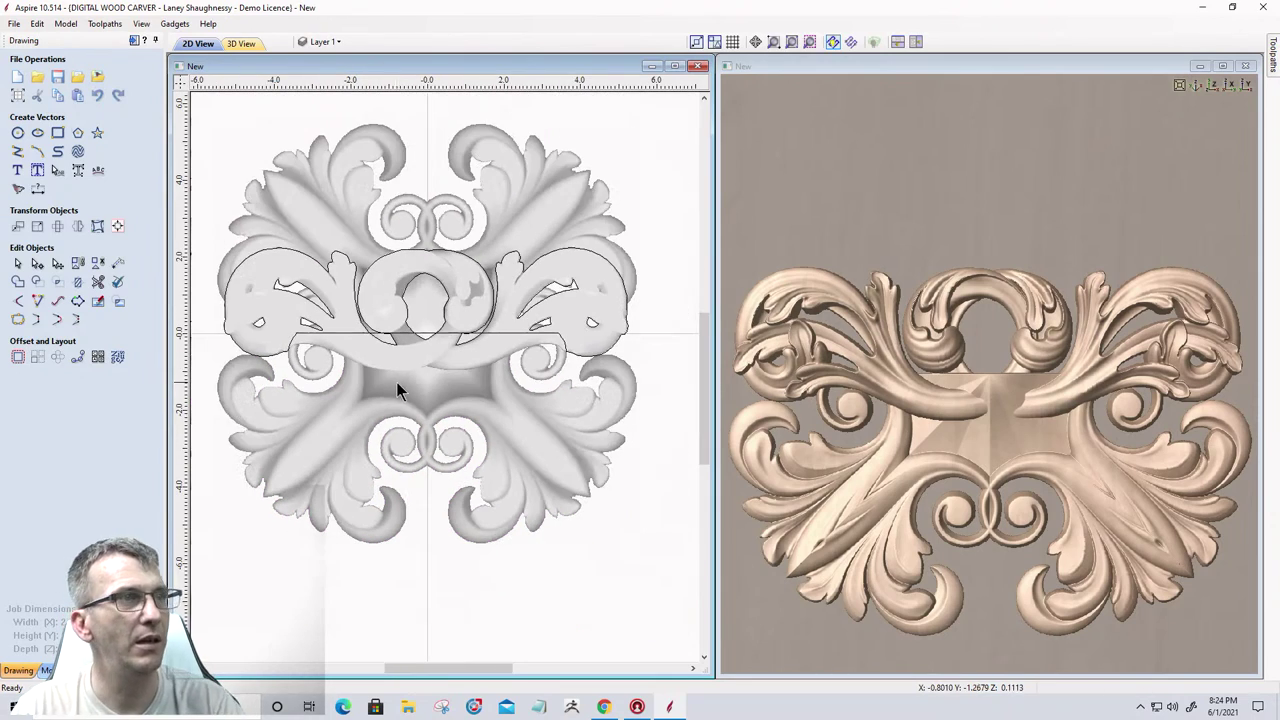
# Clip Level 2 with the joined boundary vector around the upper flourish, keeping only the area inside it.
pyautogui.click(450, 331)
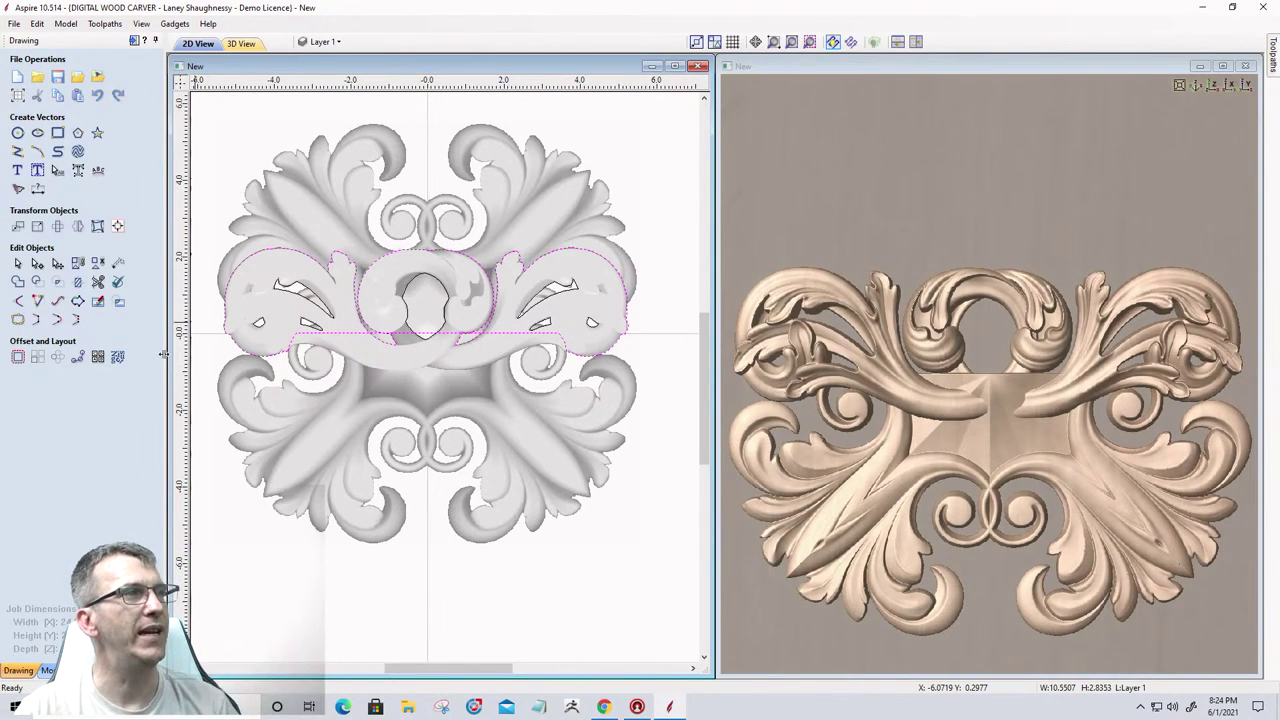
pyautogui.click(95, 670)
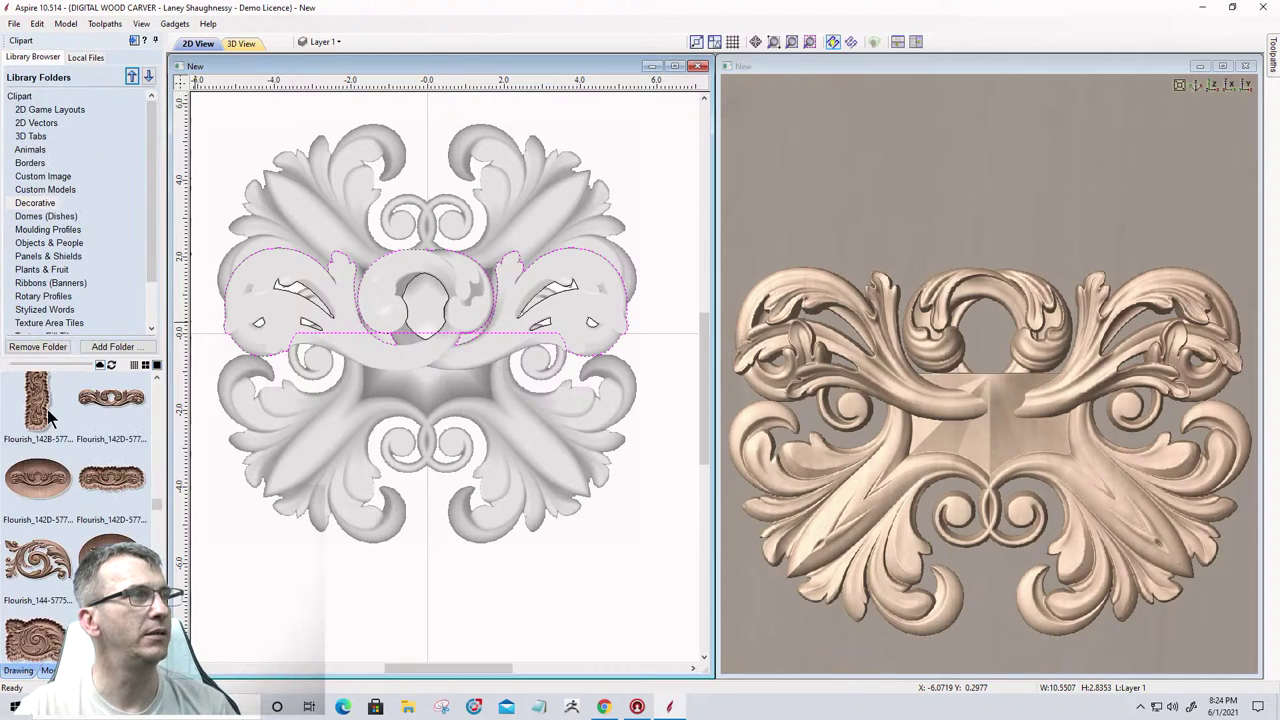
pyautogui.click(47, 670)
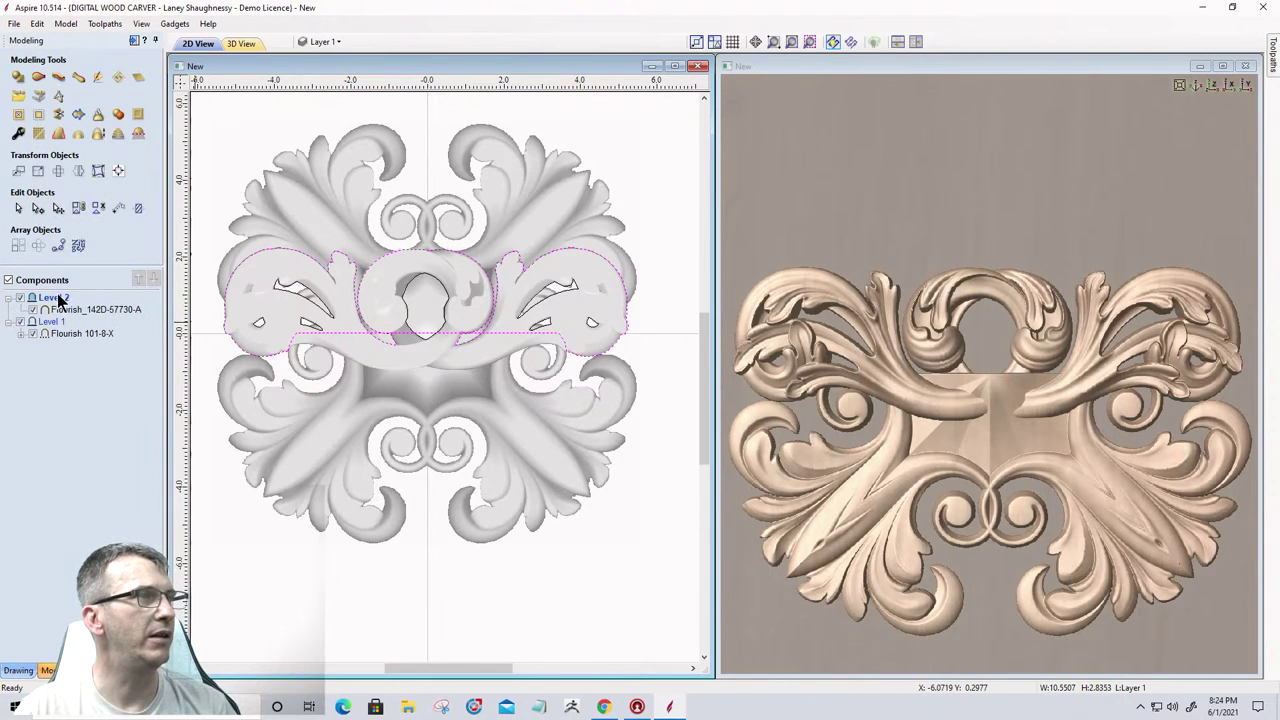
pyautogui.rightClick(58, 298)
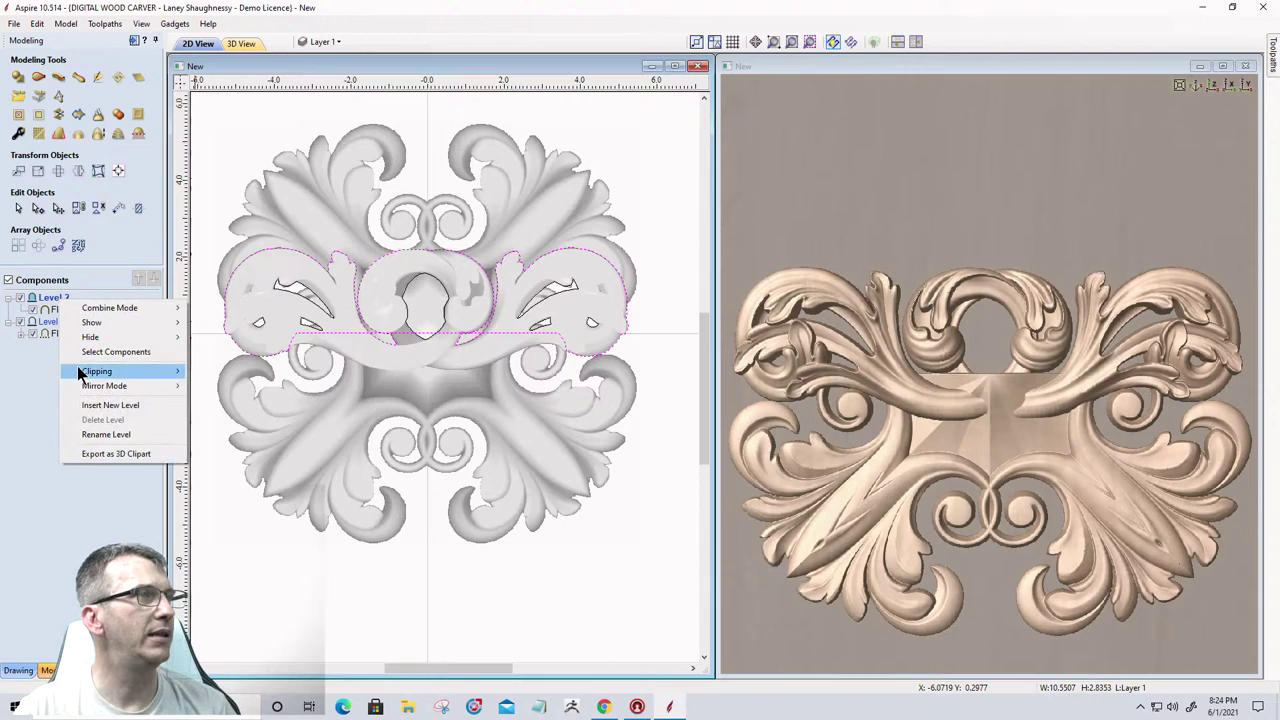
pyautogui.moveTo(80, 372)
pyautogui.click(209, 369)
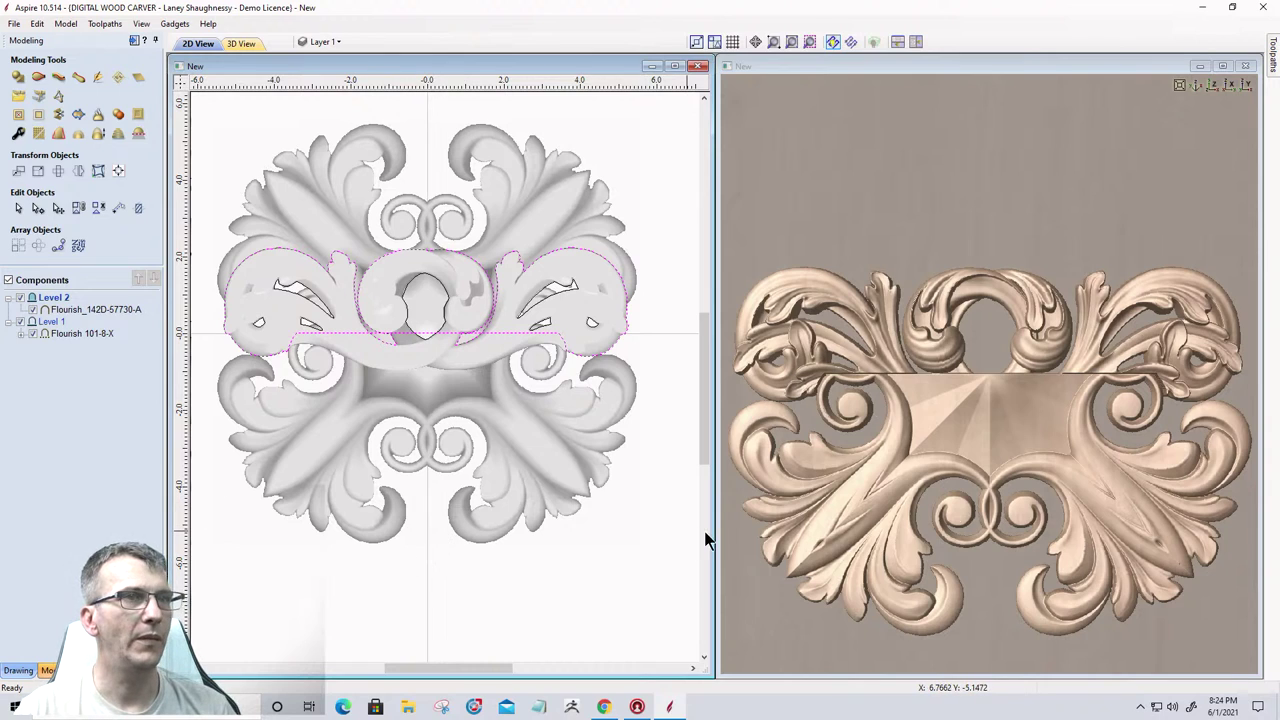
# Set the shape height of the Flourish_142D-57730-A component to 0.375 inches.
pyautogui.moveTo(993, 596); pyautogui.dragTo(1212, 571)
pyautogui.moveTo(869, 510); pyautogui.dragTo(1080, 430)
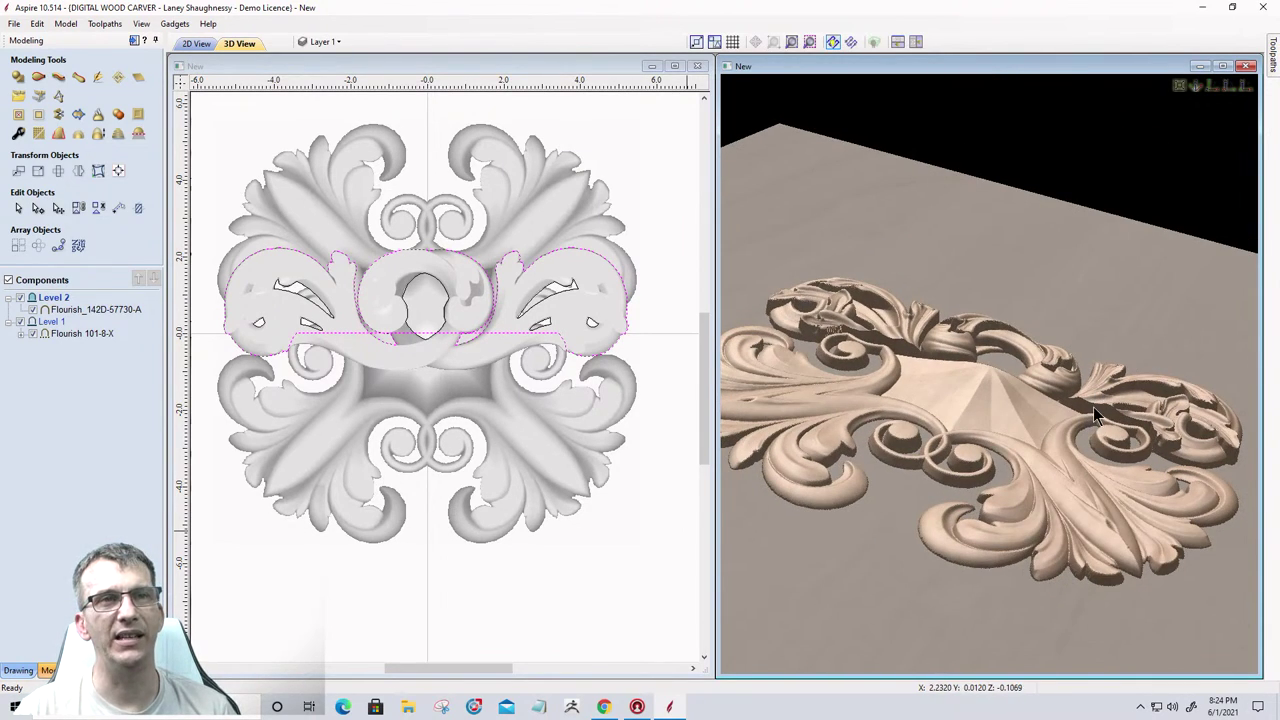
pyautogui.moveTo(840, 520); pyautogui.dragTo(836, 600)
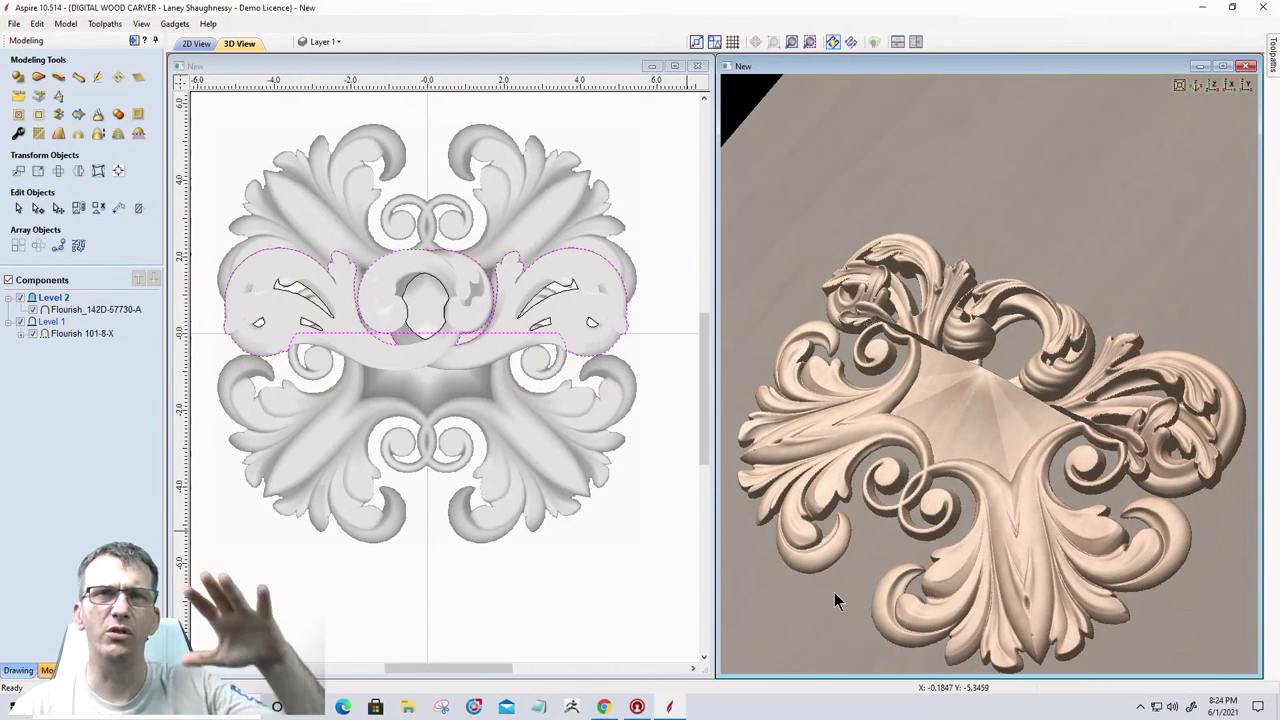
pyautogui.click(78, 312)
pyautogui.click(76, 310)
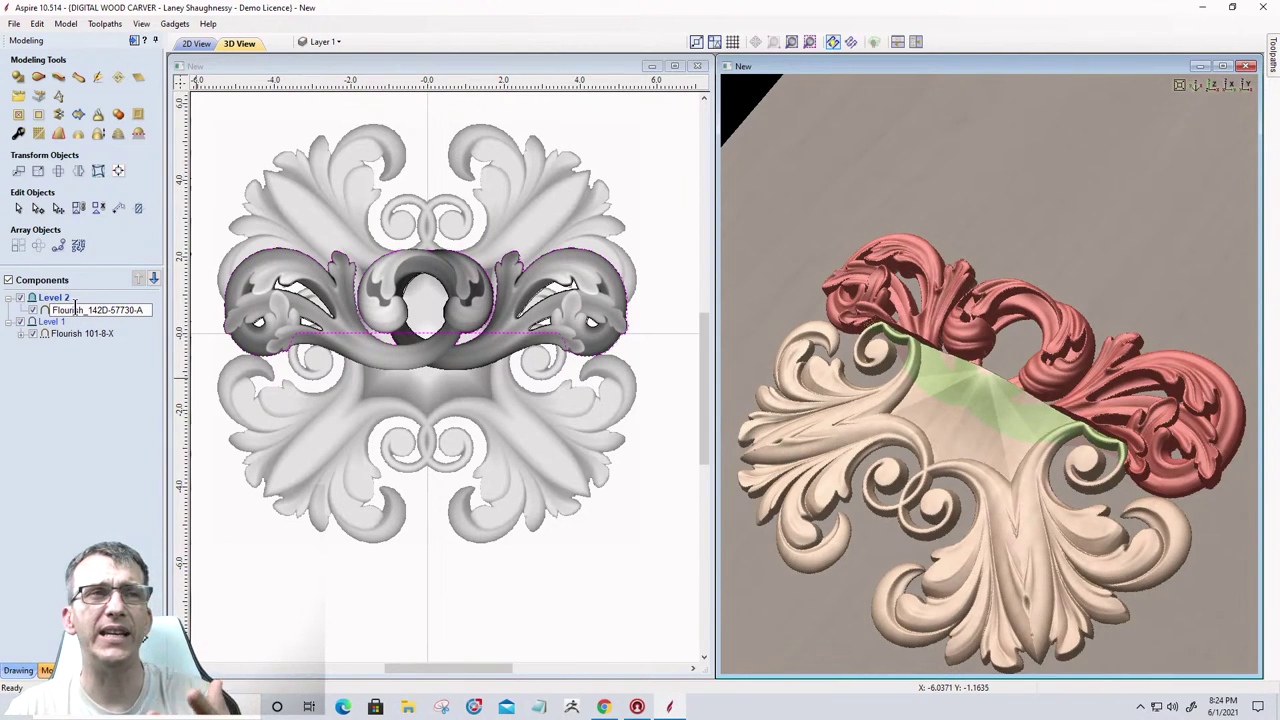
pyautogui.click(18, 133)
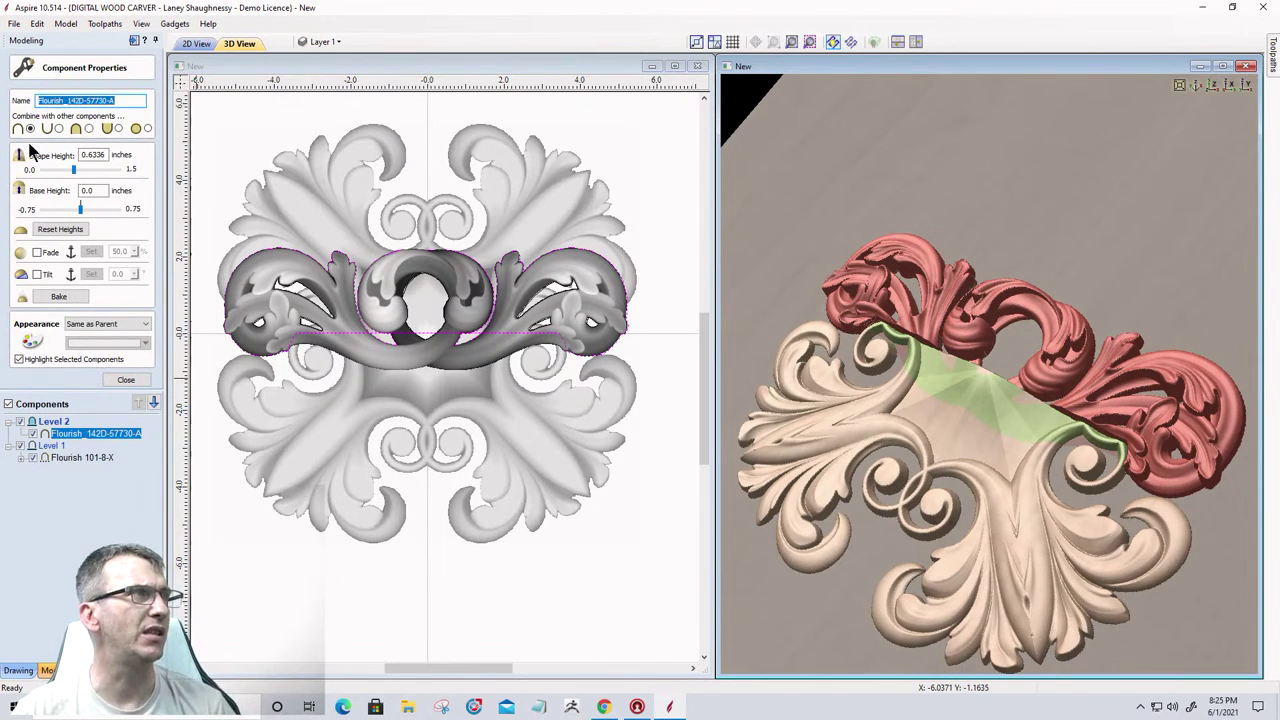
pyautogui.doubleClick(89, 156)
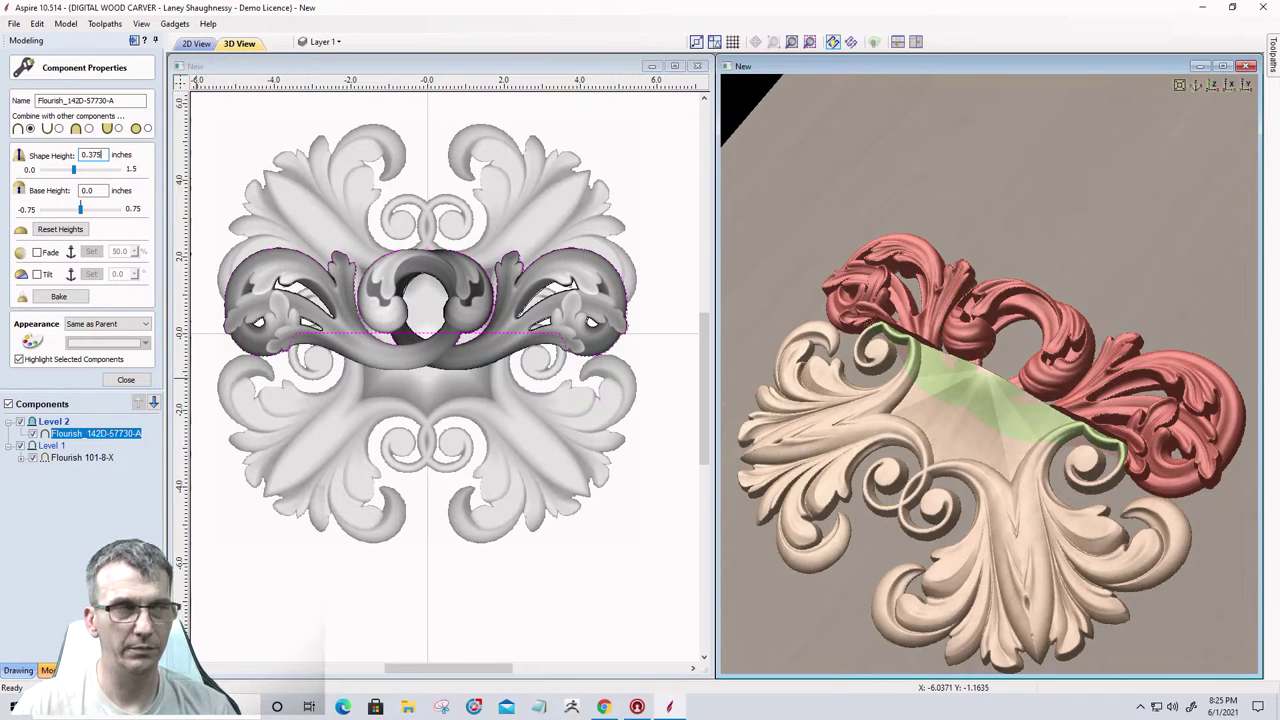
pyautogui.press('Return')
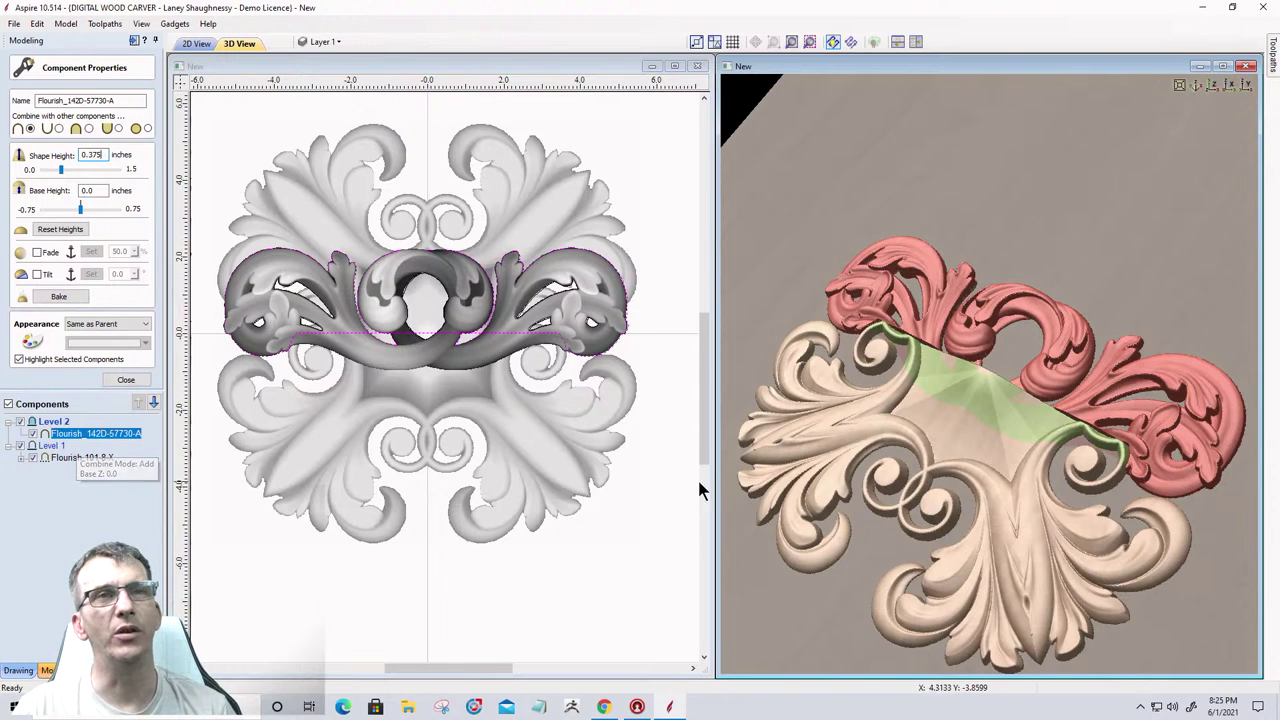
# Examine the junction between the upper and lower flourishes in the 3D model from several angles, with the component deselected and its properties closed.
pyautogui.click(1213, 86)
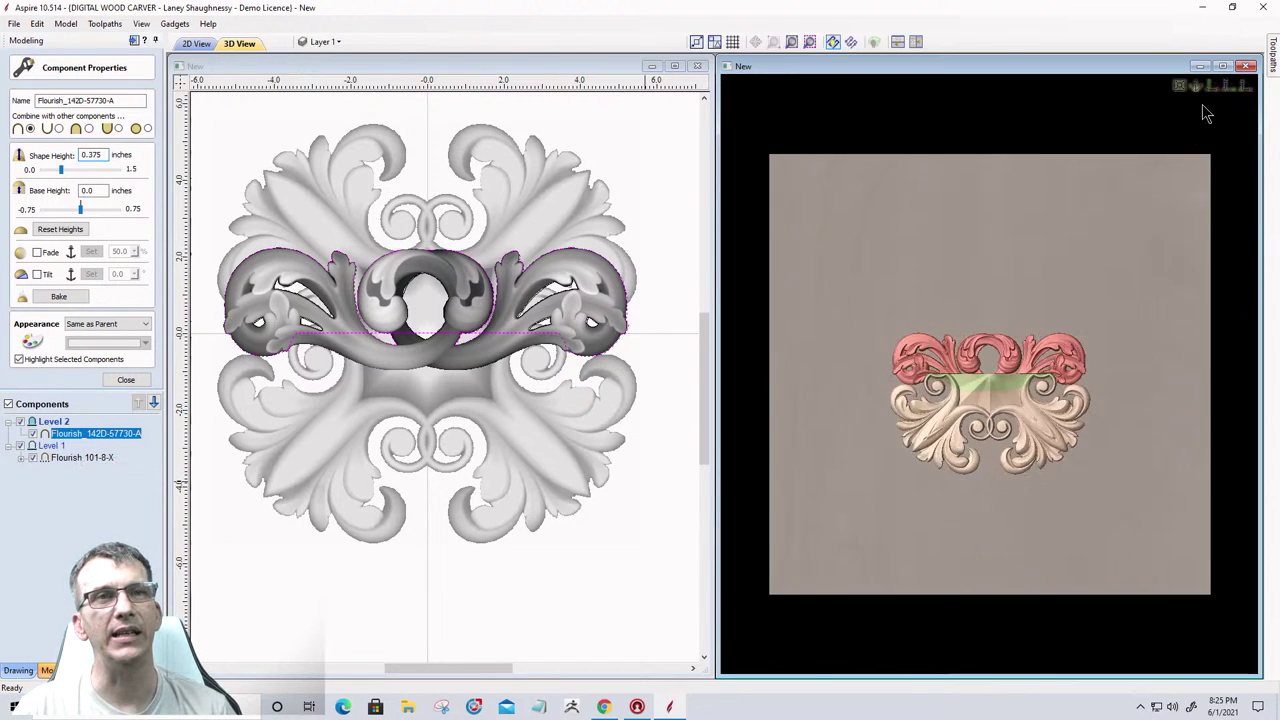
pyautogui.scroll(5, 1005, 395)
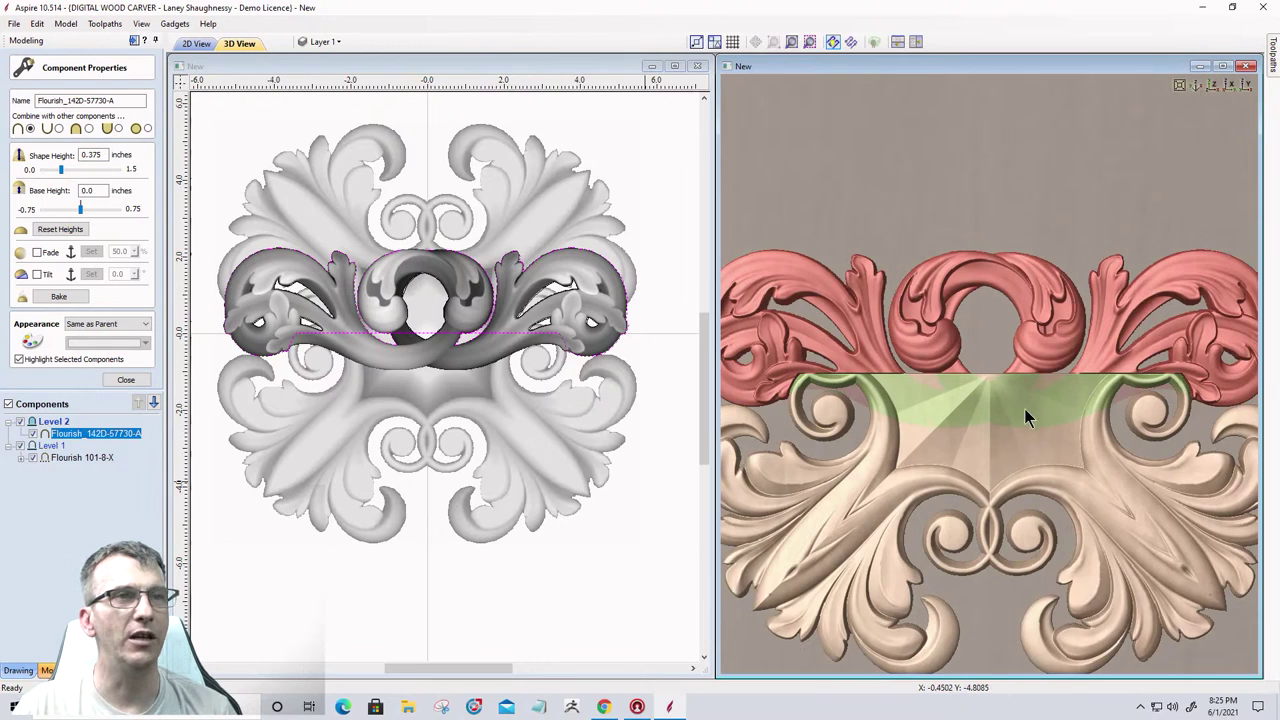
pyautogui.moveTo(1024, 408); pyautogui.dragTo(1054, 376)
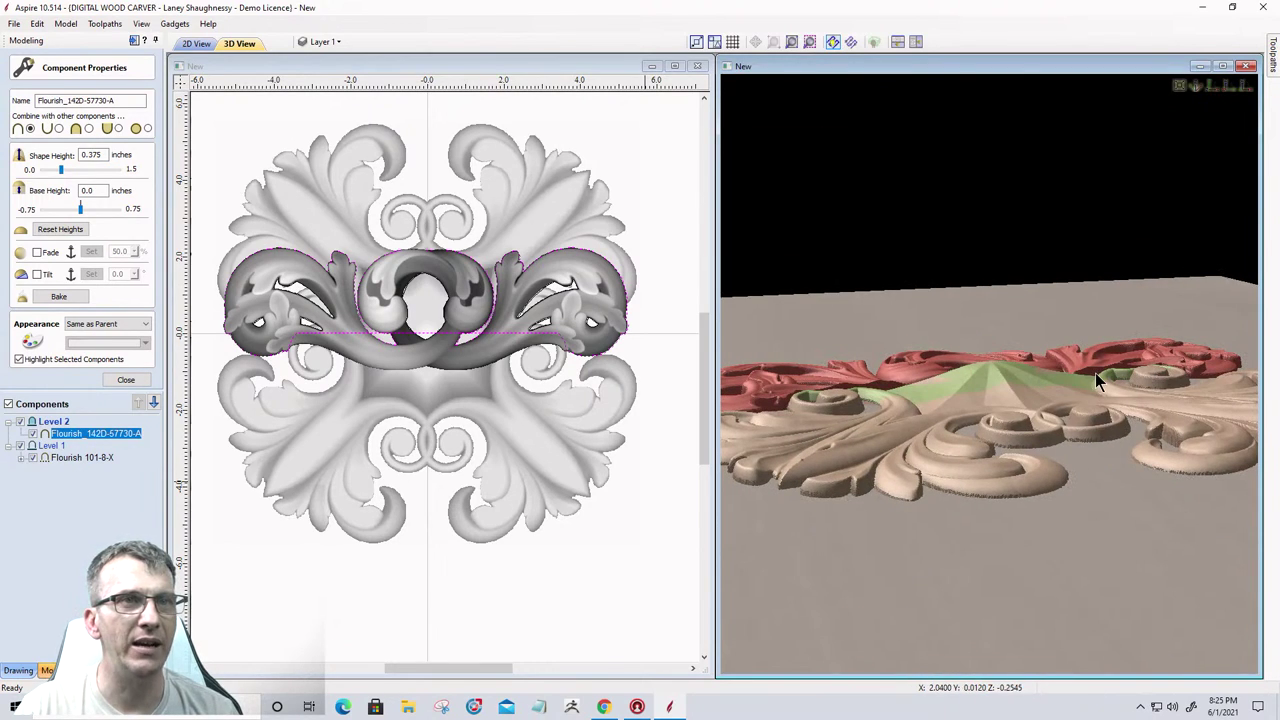
pyautogui.scroll(2, 1096, 373)
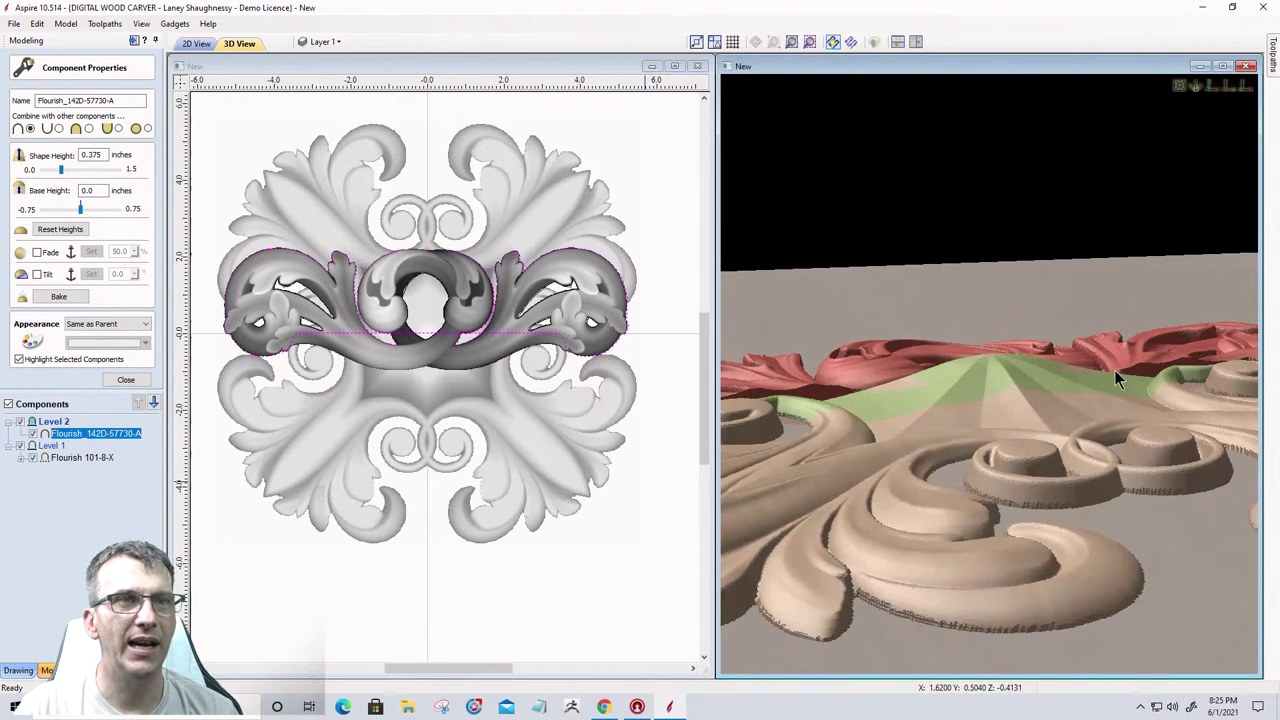
pyautogui.moveTo(1151, 531); pyautogui.dragTo(1033, 449)
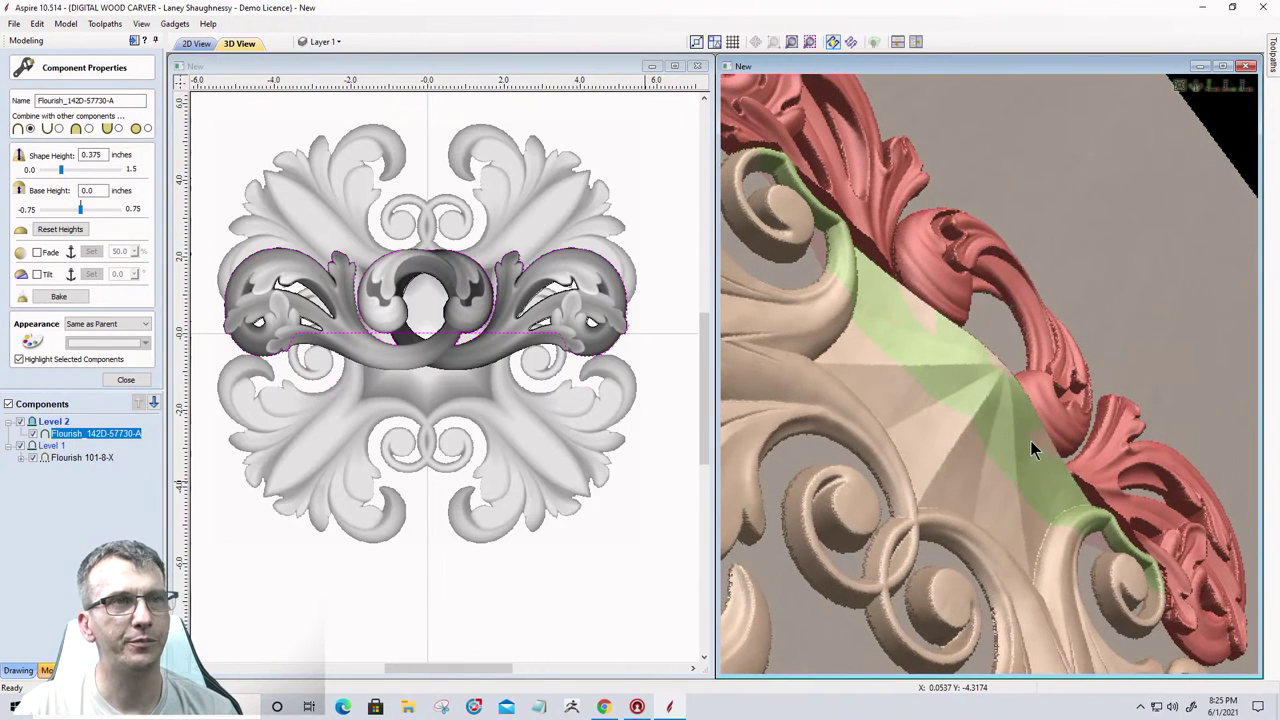
pyautogui.click(583, 336)
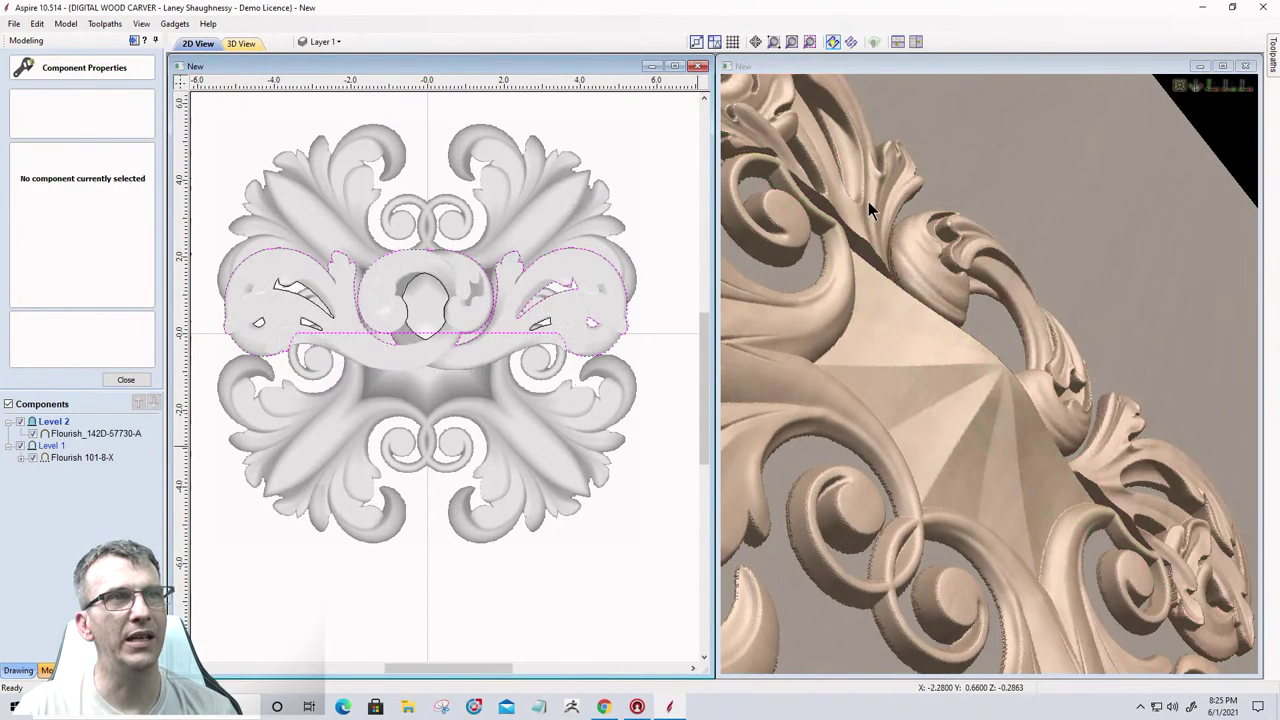
pyautogui.moveTo(1100, 235); pyautogui.dragTo(909, 402)
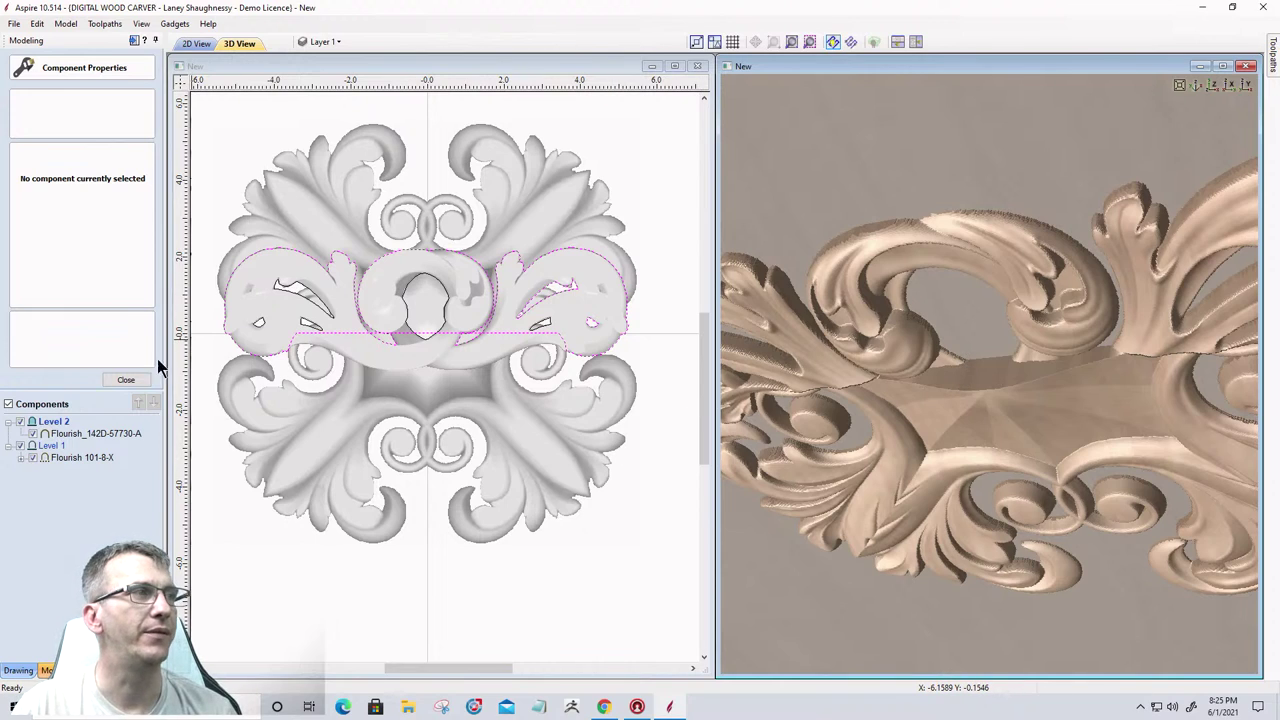
pyautogui.click(126, 381)
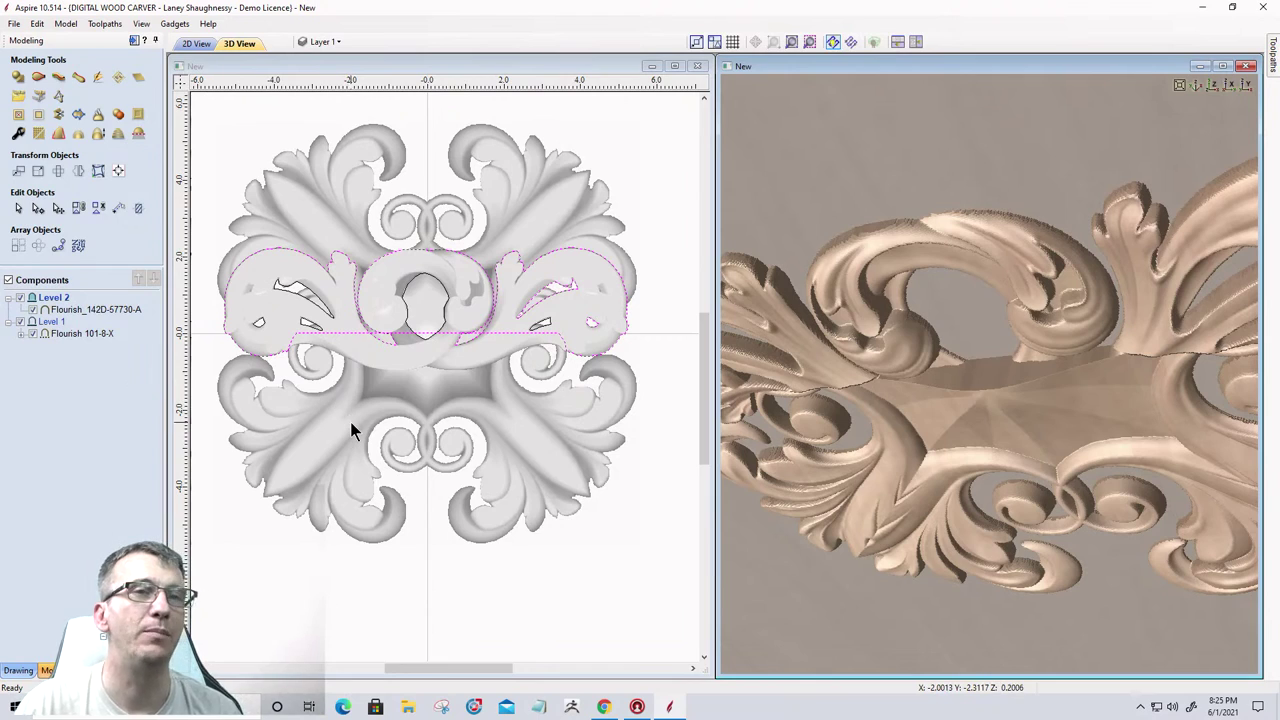
pyautogui.scroll(3, 814, 580)
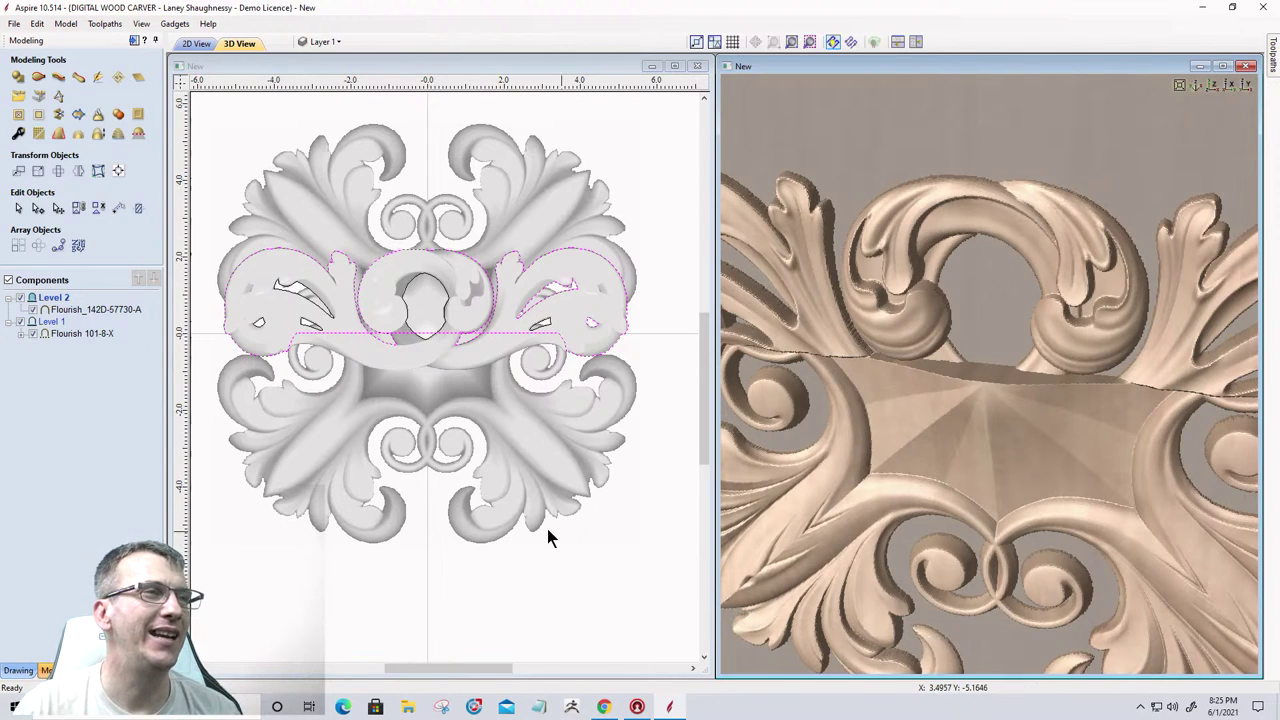
# Fade the Flourish 101-8-X component by 50%, anchoring the direction from below its lower scrolls up to the upper flourish's center arch.
pyautogui.click(498, 450)
pyautogui.click(1212, 87)
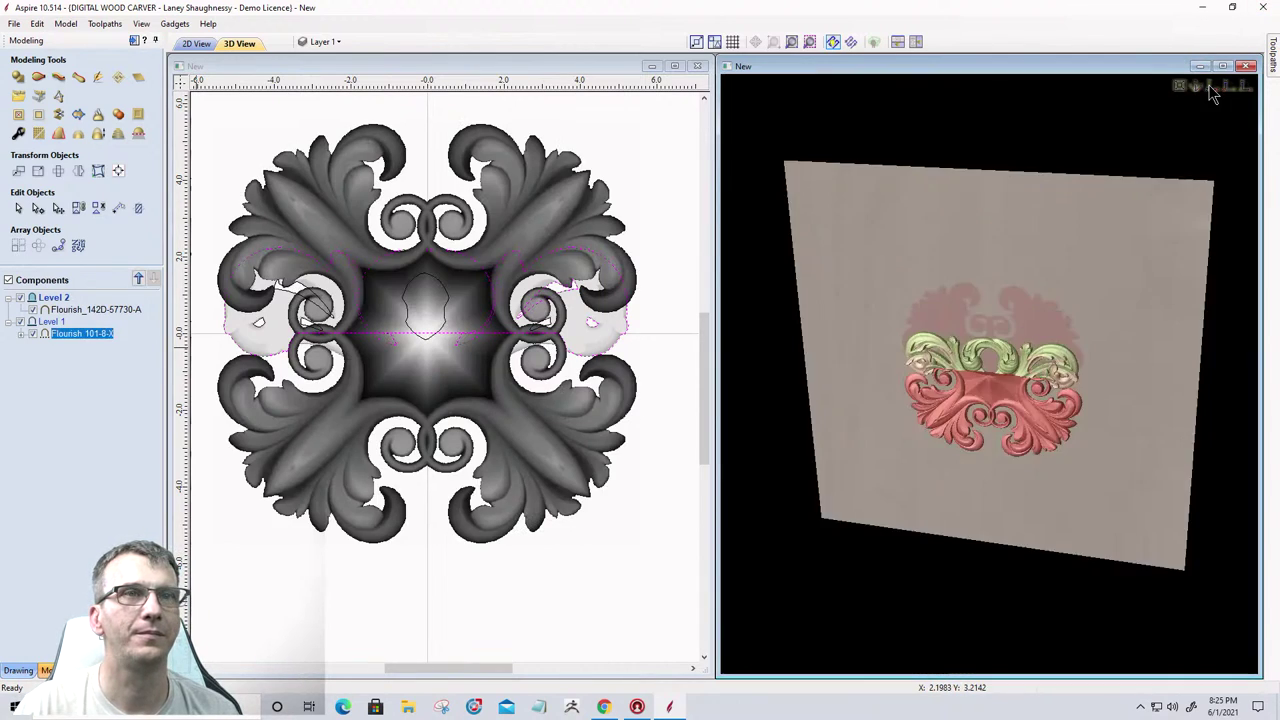
pyautogui.scroll(3, 1006, 560)
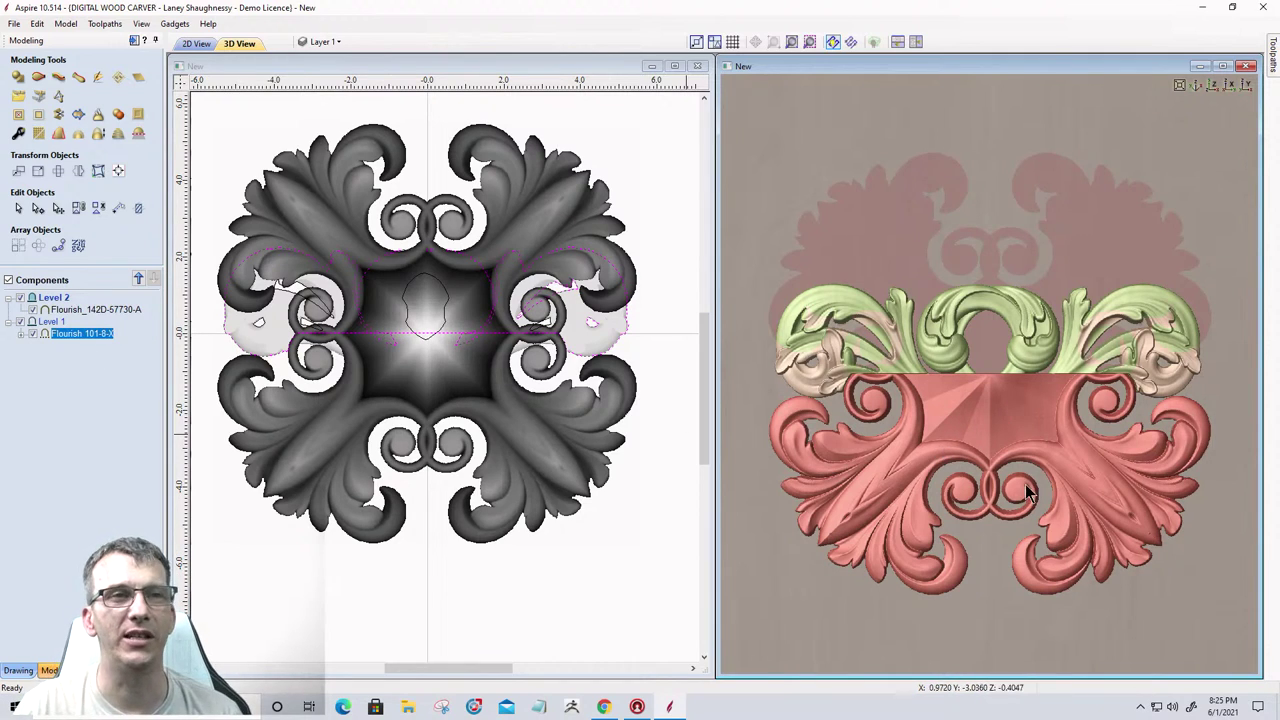
pyautogui.press('Escape')
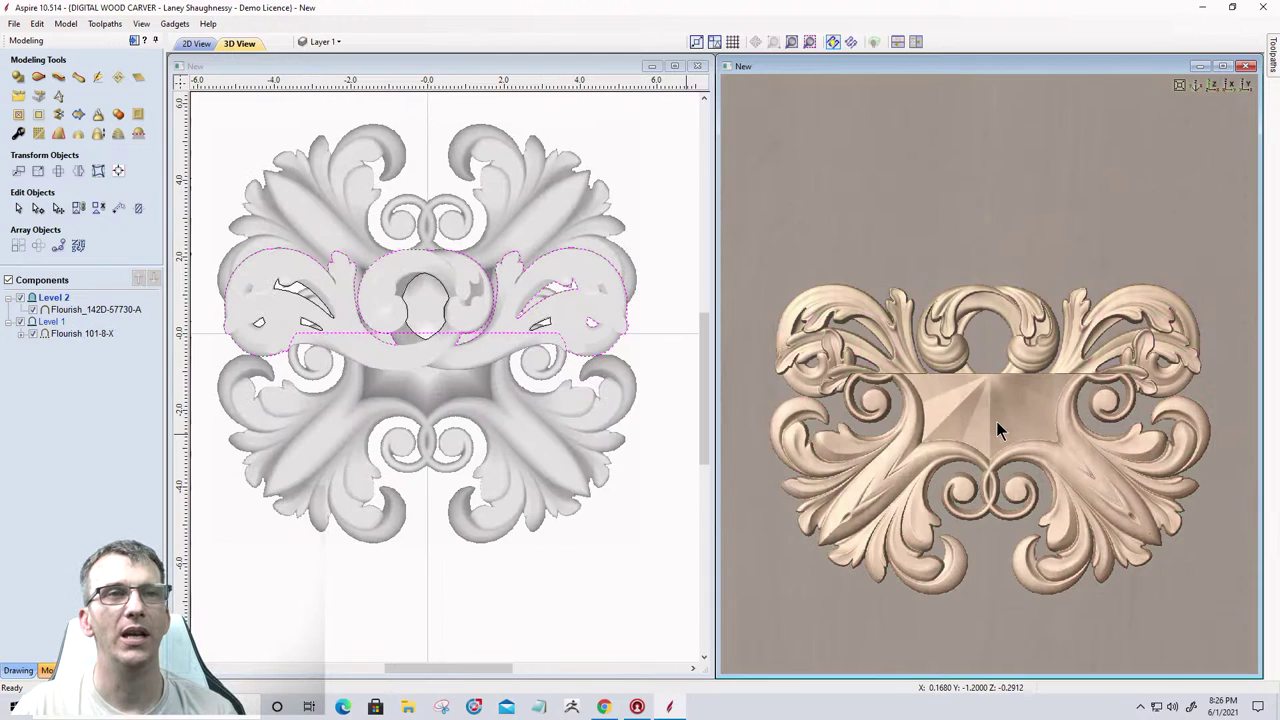
pyautogui.click(996, 421)
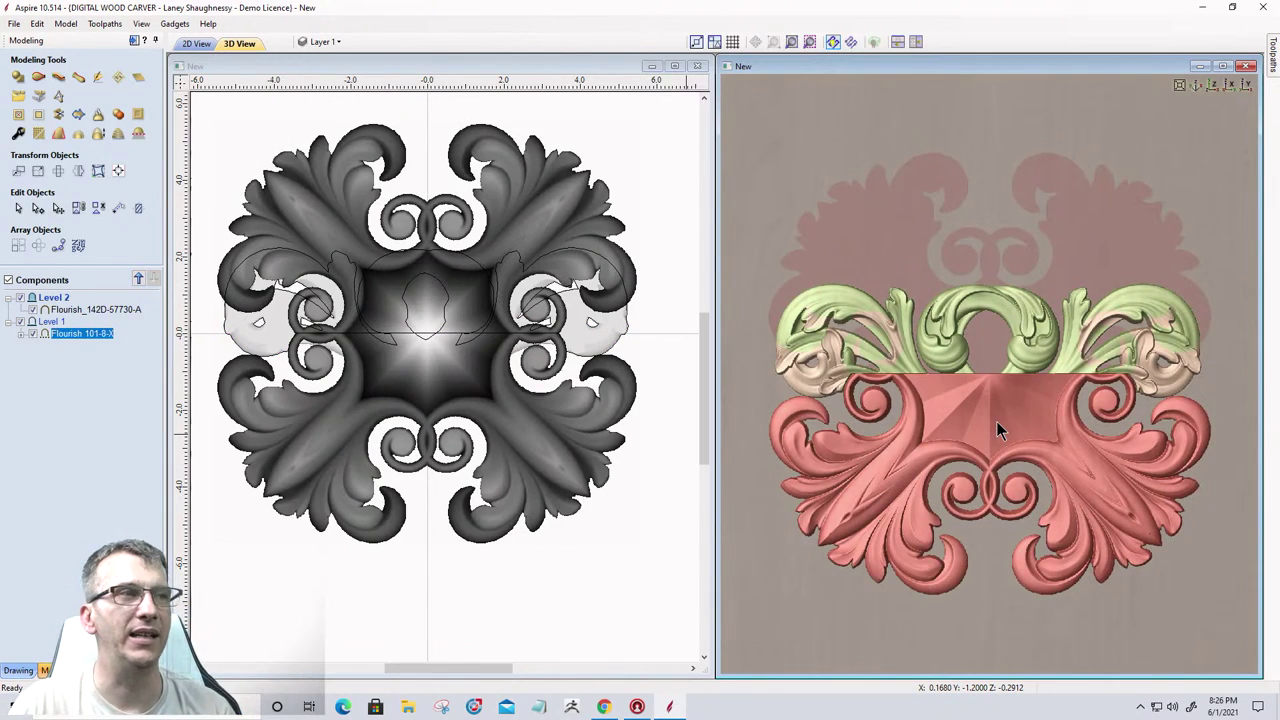
pyautogui.click(996, 446)
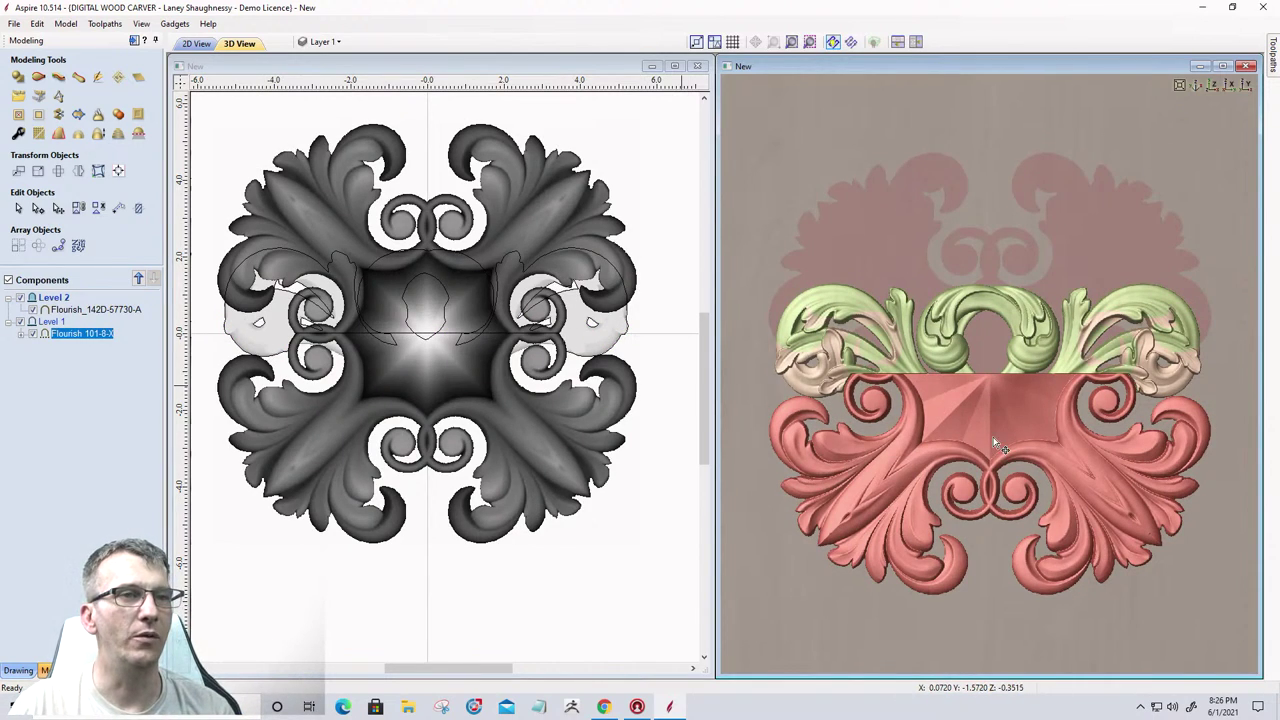
pyautogui.click(991, 610)
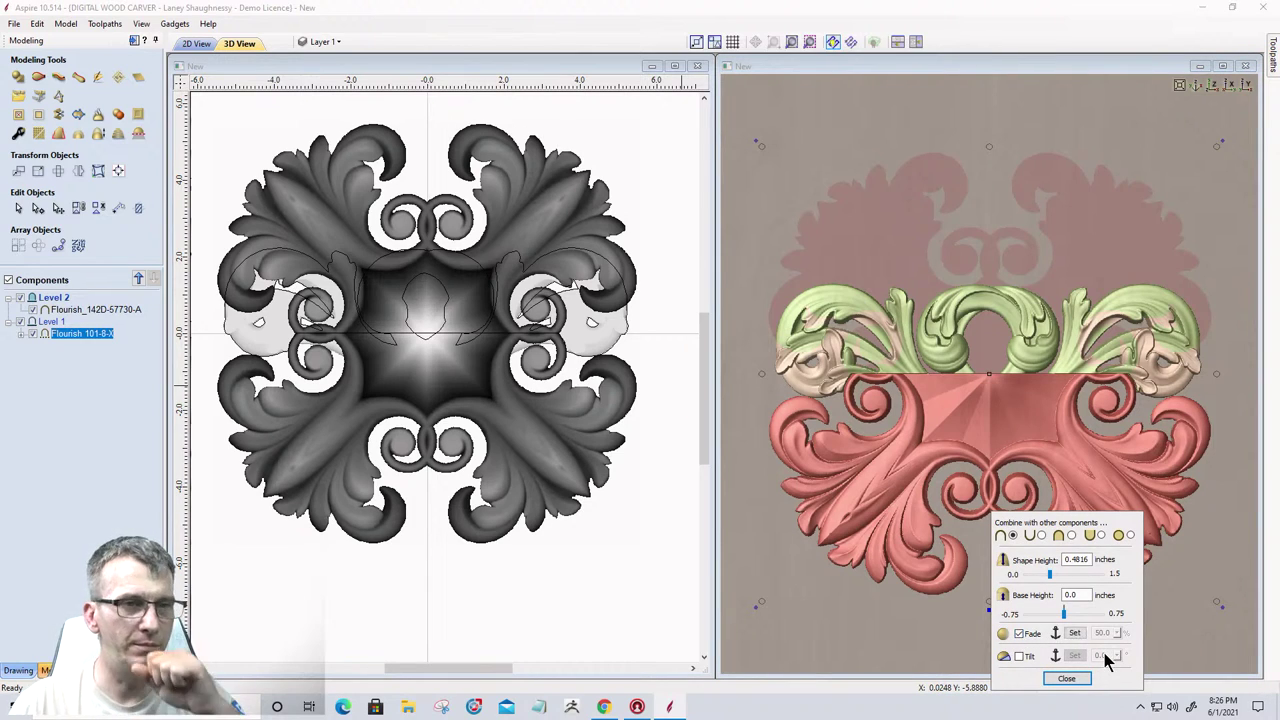
pyautogui.click(1074, 634)
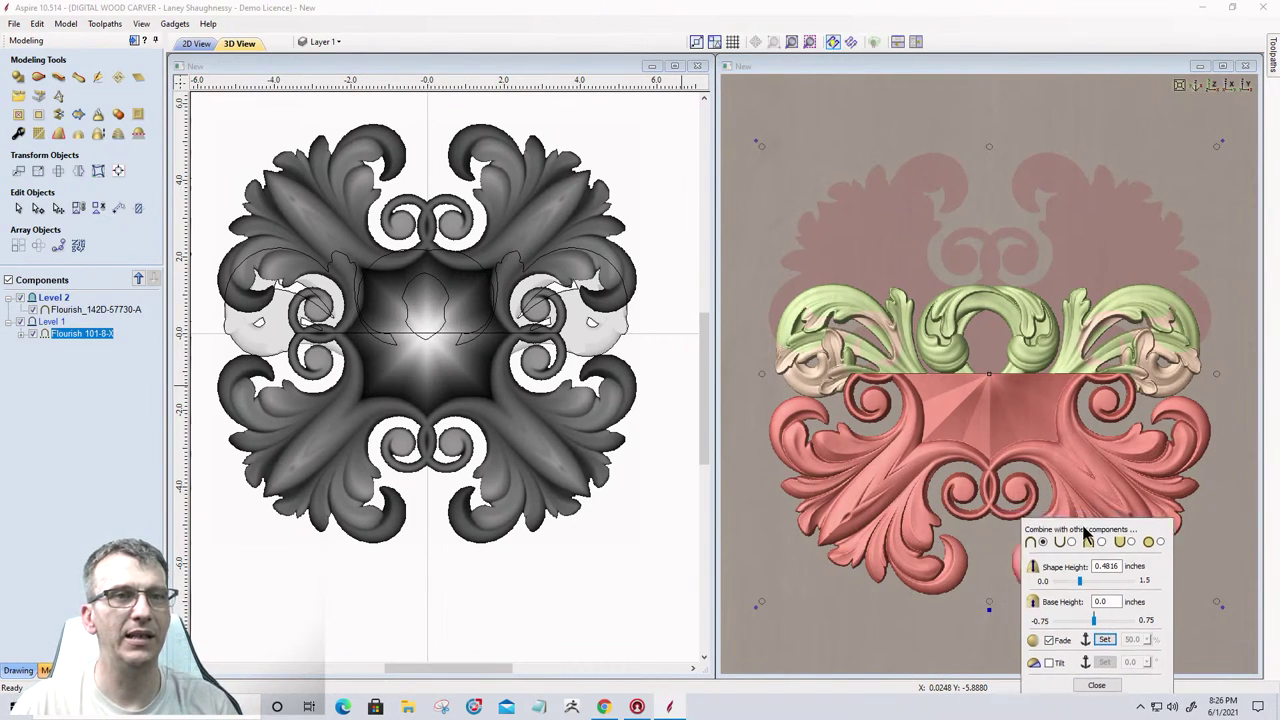
pyautogui.click(991, 640)
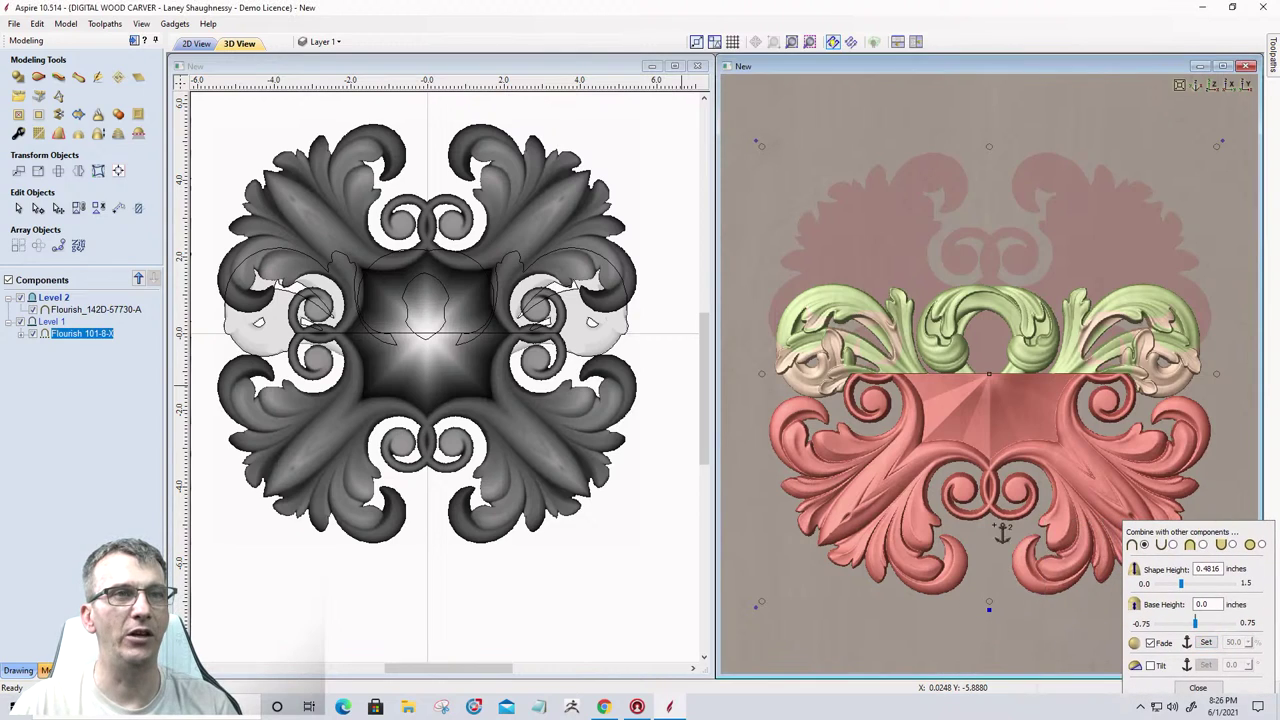
pyautogui.click(985, 330)
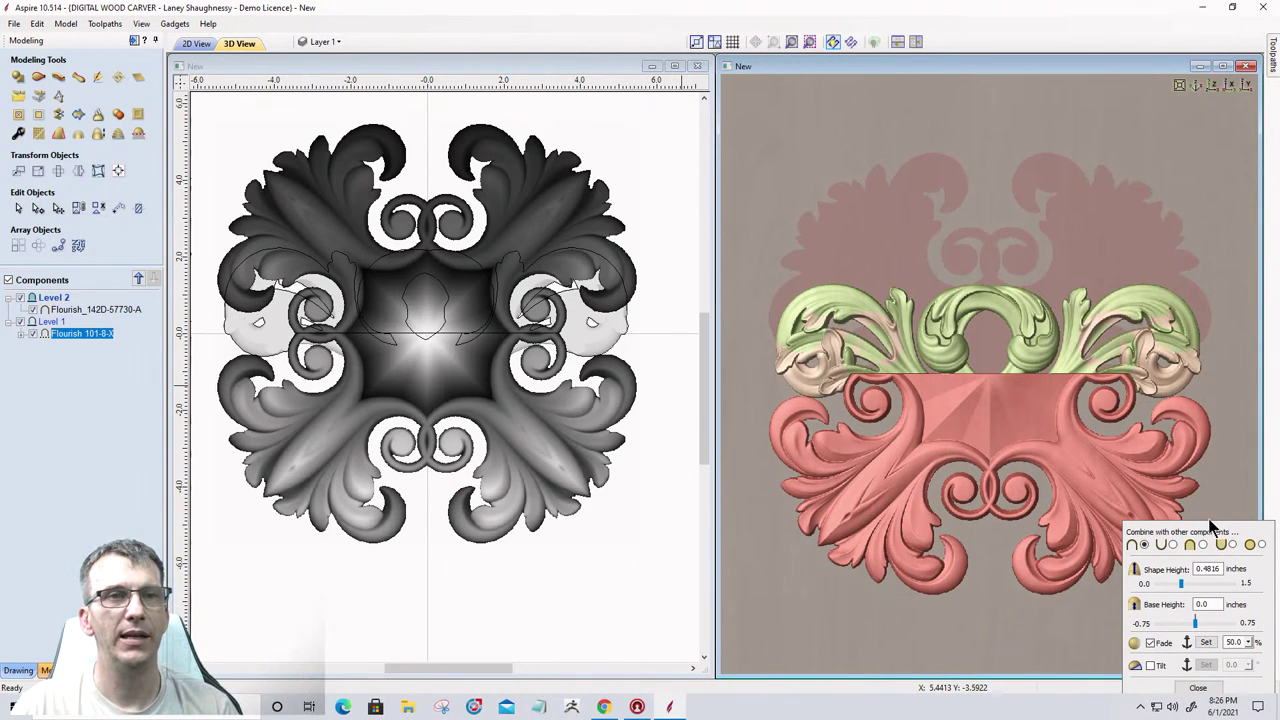
pyautogui.moveTo(1210, 527); pyautogui.dragTo(1024, 472)
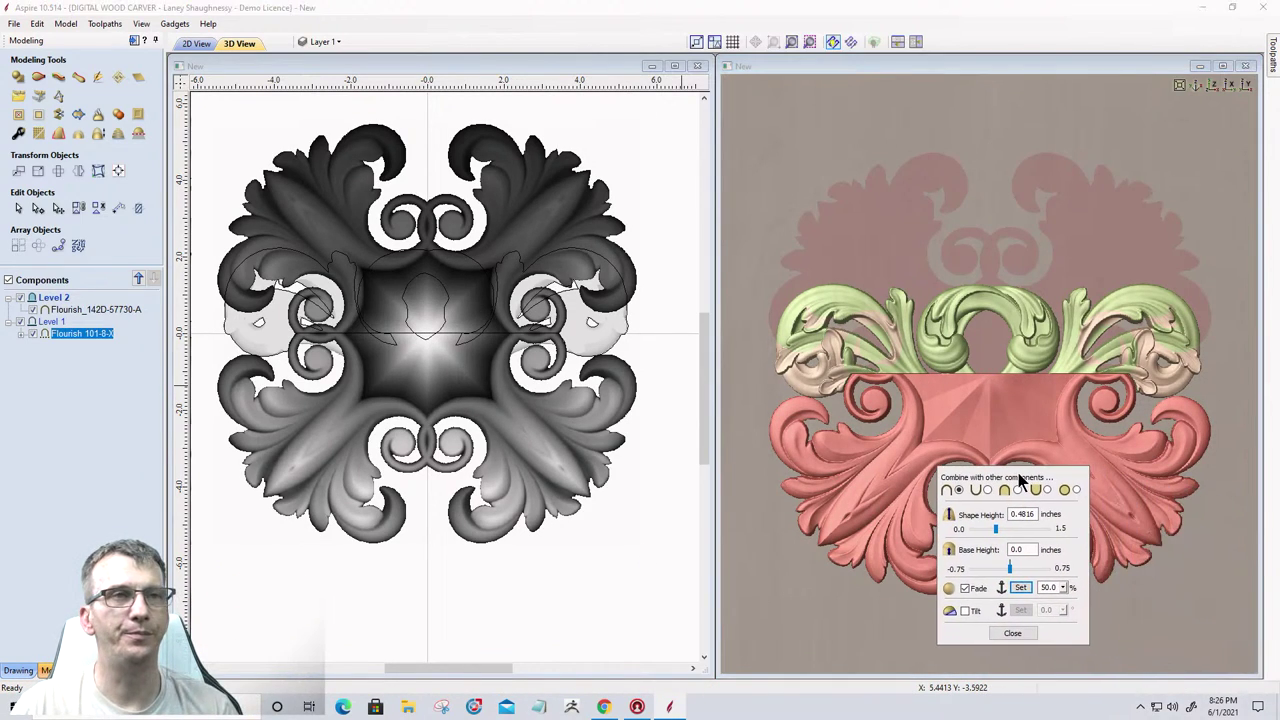
pyautogui.click(985, 306)
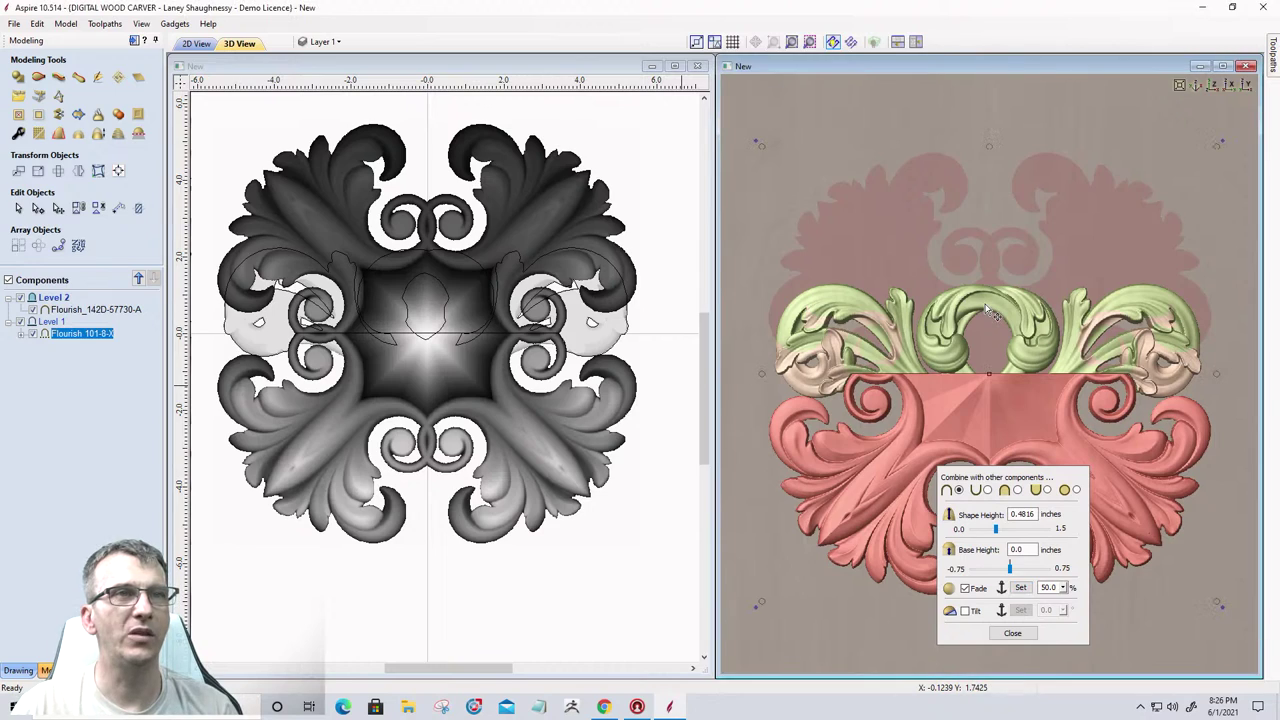
pyautogui.click(1010, 633)
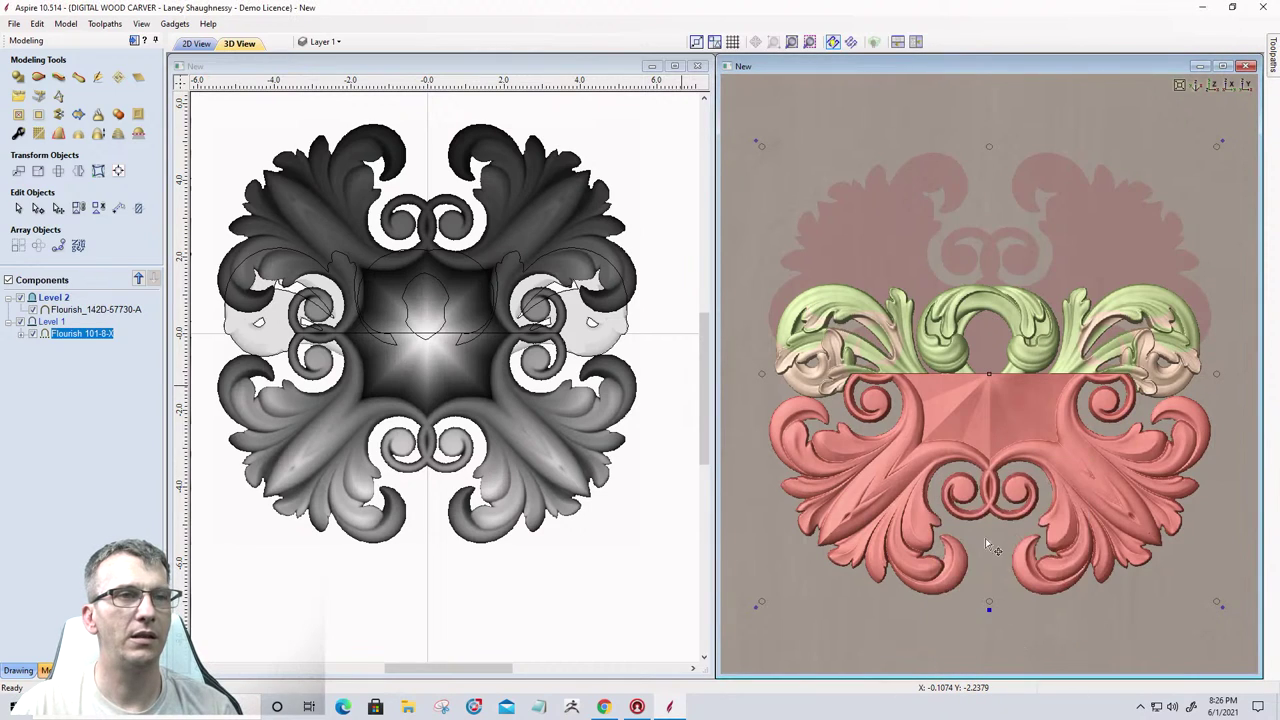
# Tilt the Flourish_142D-57730-A component 4.2°, anchoring the direction from above its center arch down to just below the junction.
pyautogui.click(1000, 320)
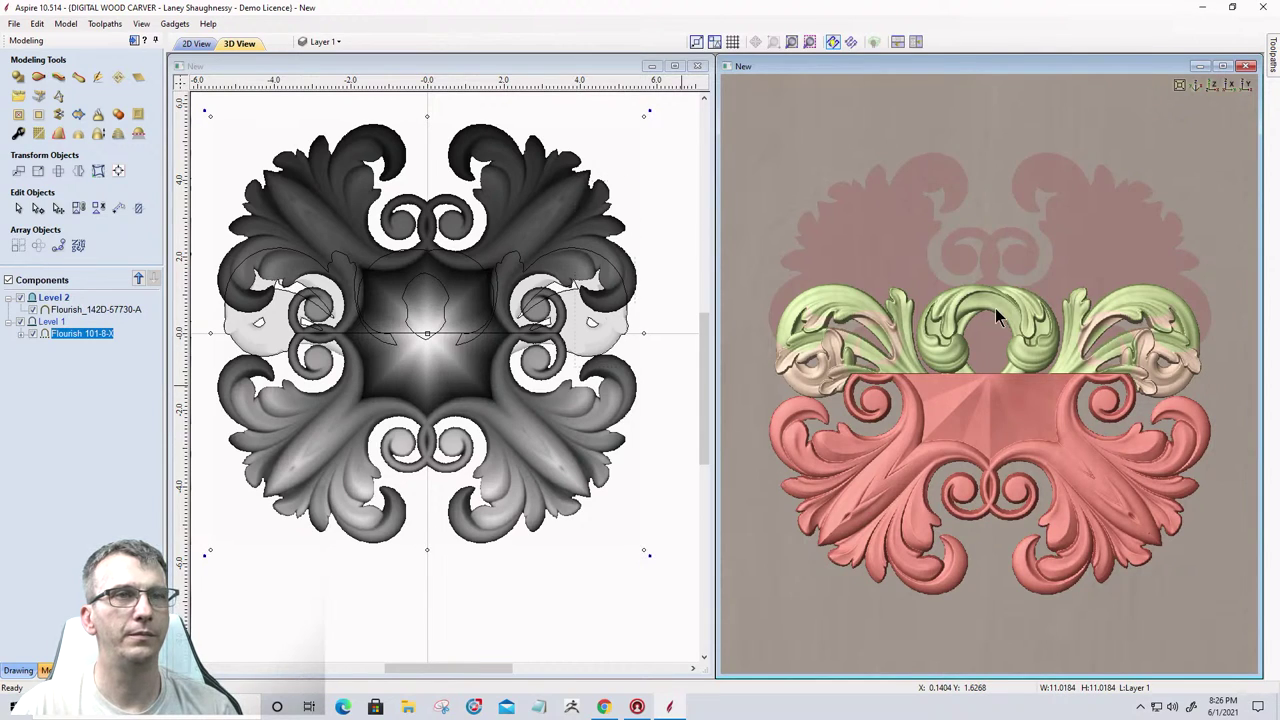
pyautogui.click(995, 310)
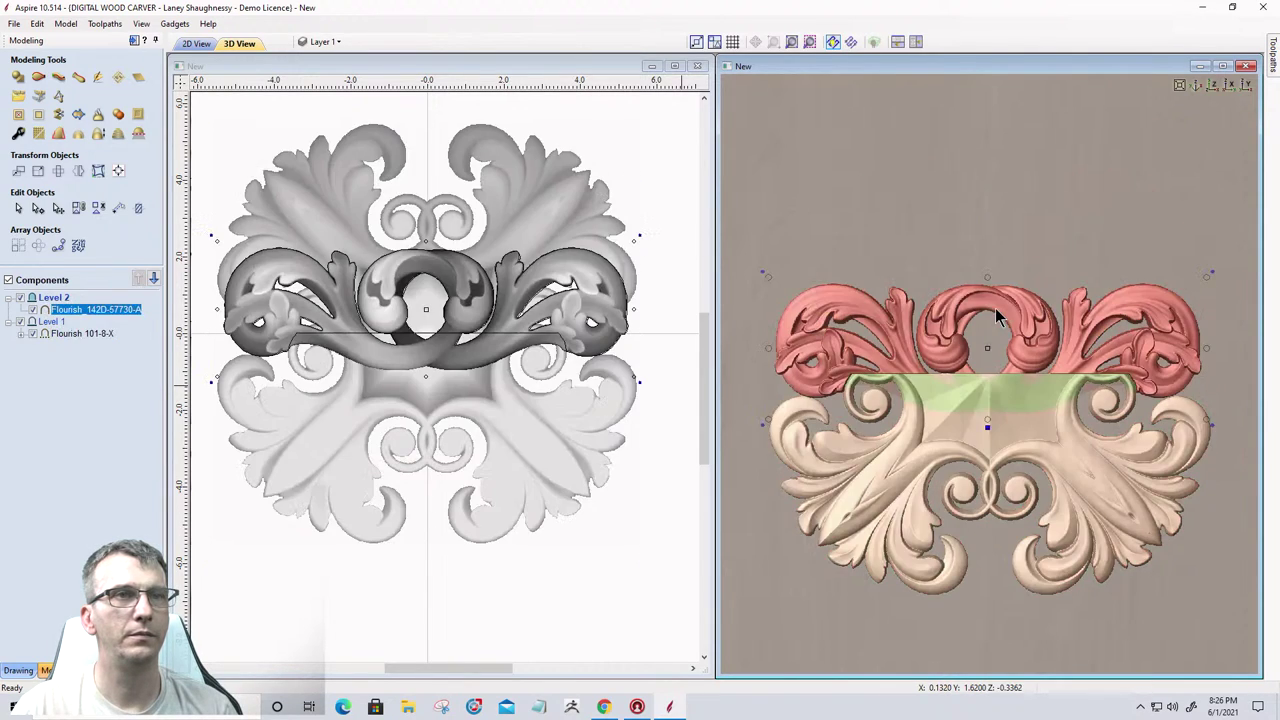
pyautogui.doubleClick(990, 428)
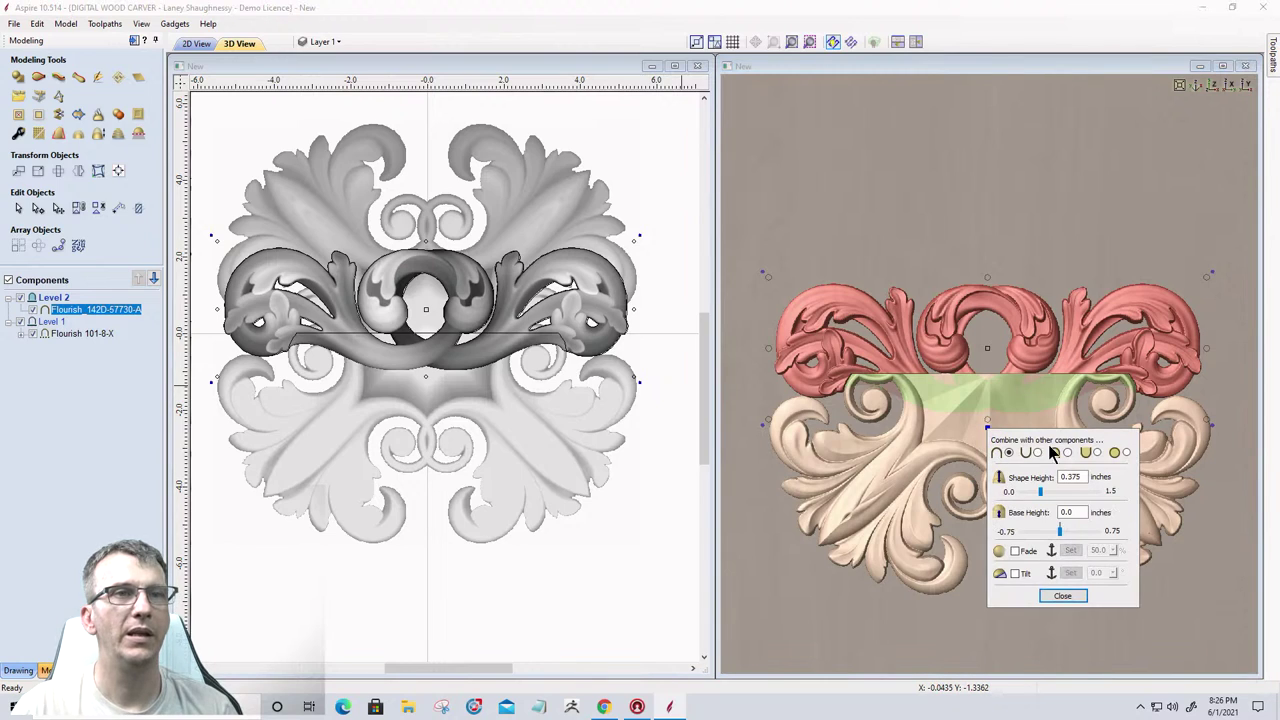
pyautogui.moveTo(1057, 440); pyautogui.dragTo(1145, 446)
pyautogui.click(1104, 580)
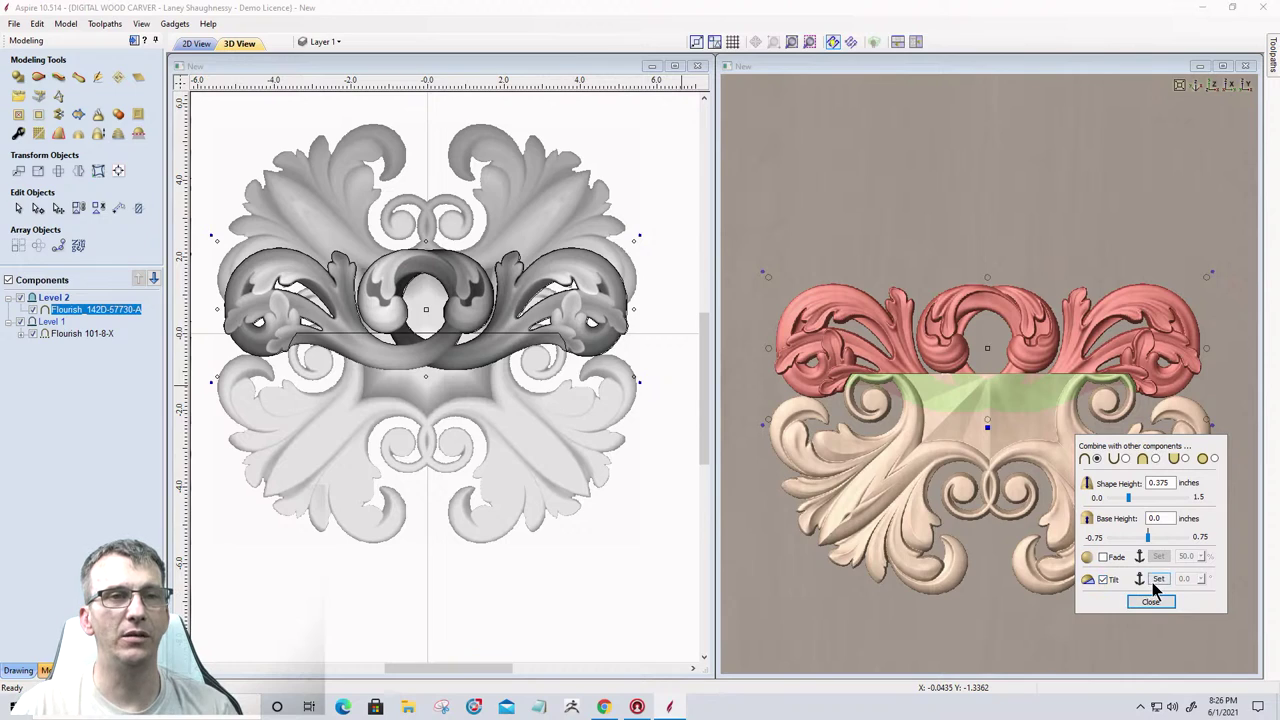
pyautogui.click(1158, 579)
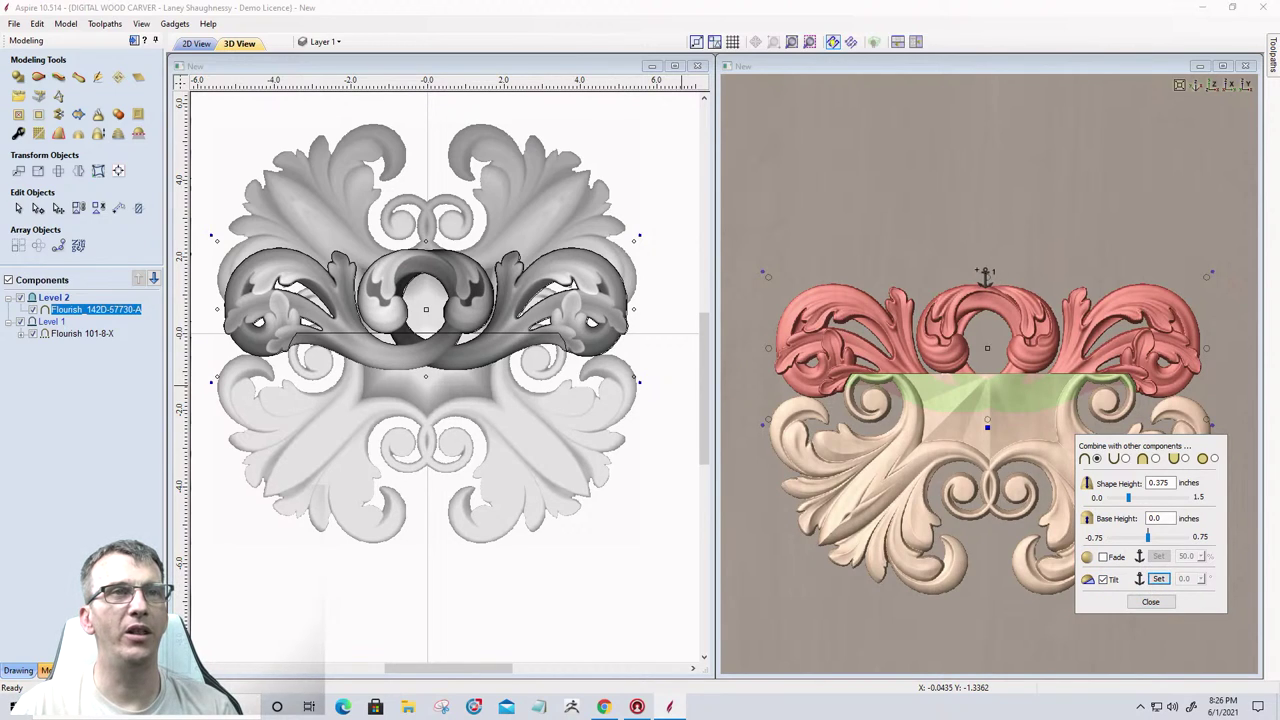
pyautogui.click(987, 268)
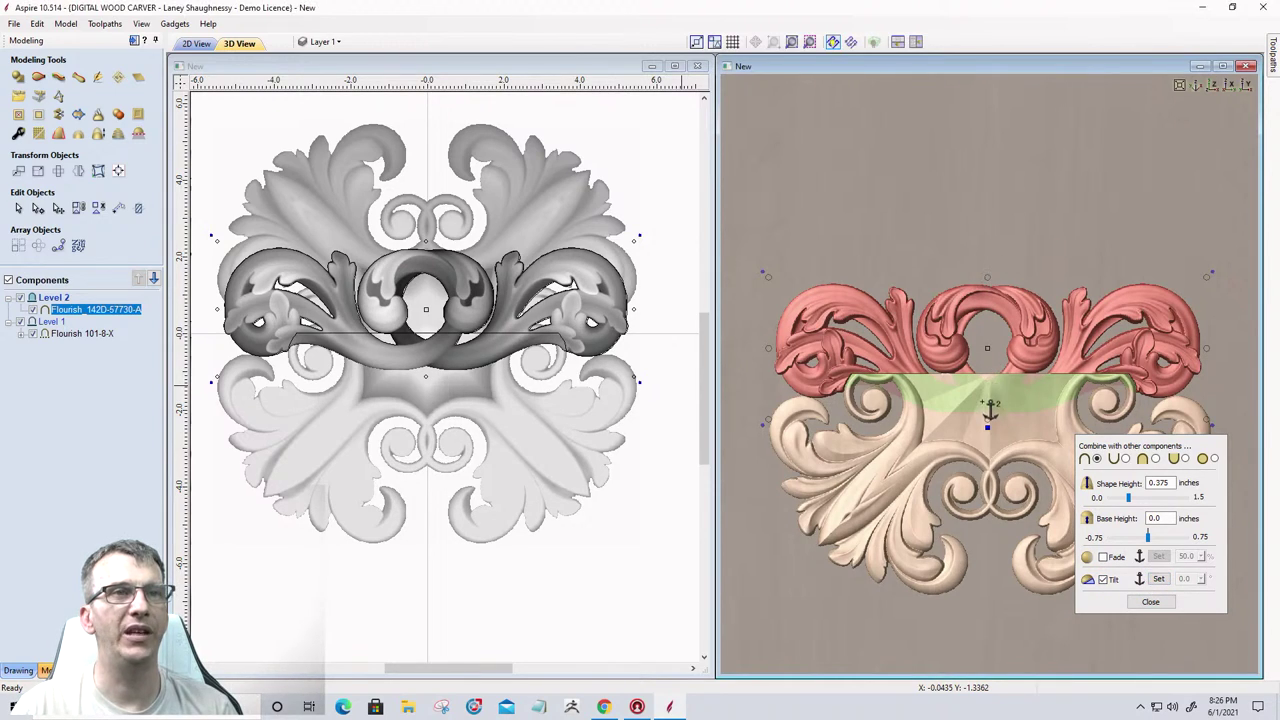
pyautogui.click(986, 408)
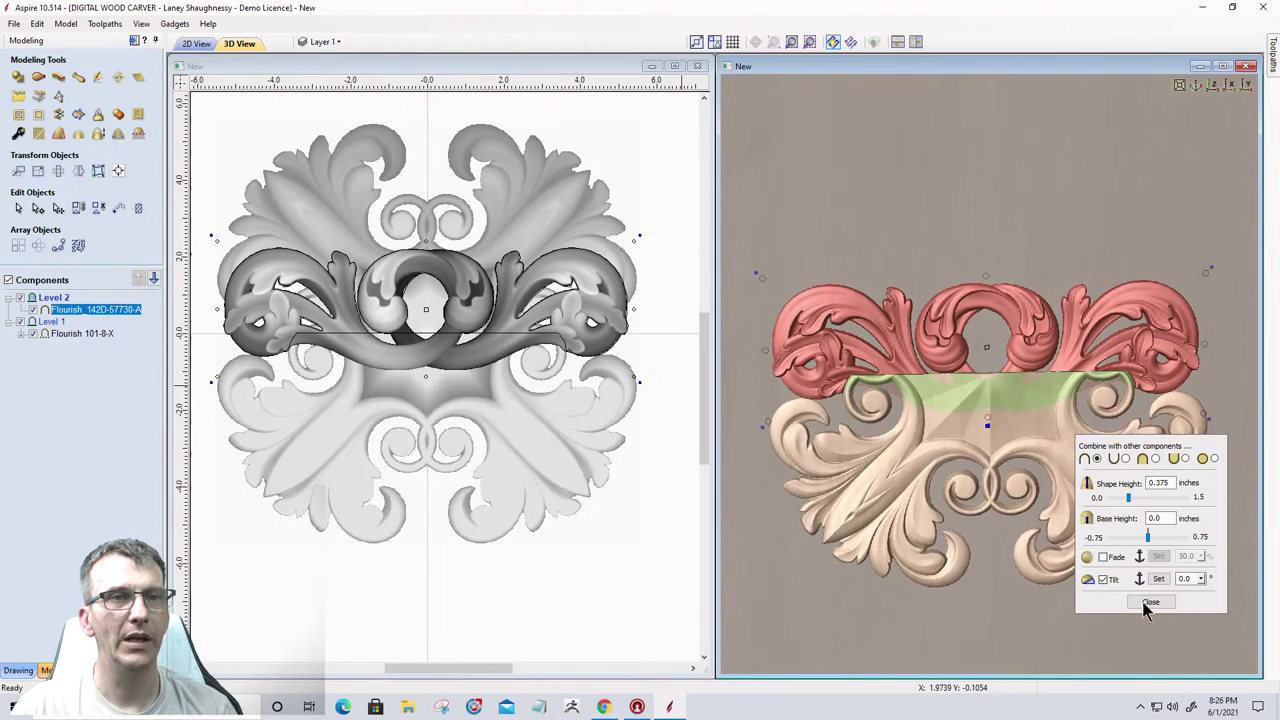
pyautogui.click(1201, 579)
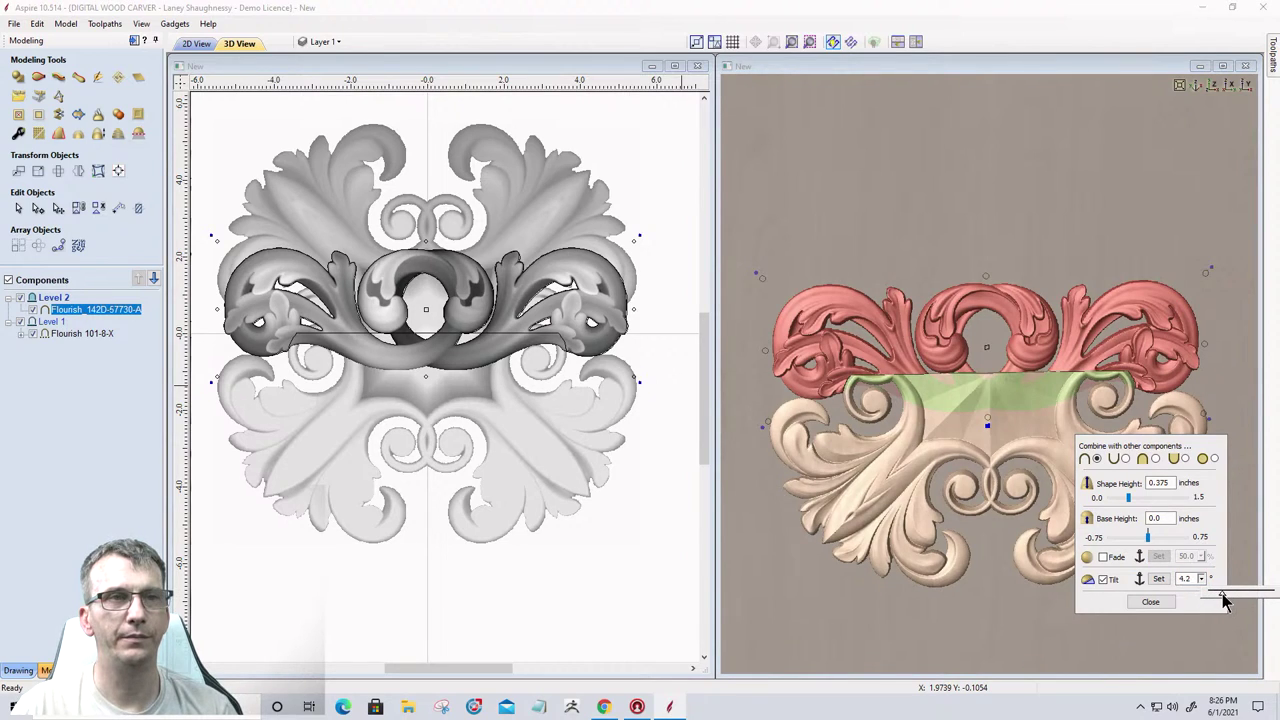
pyautogui.click(1222, 598)
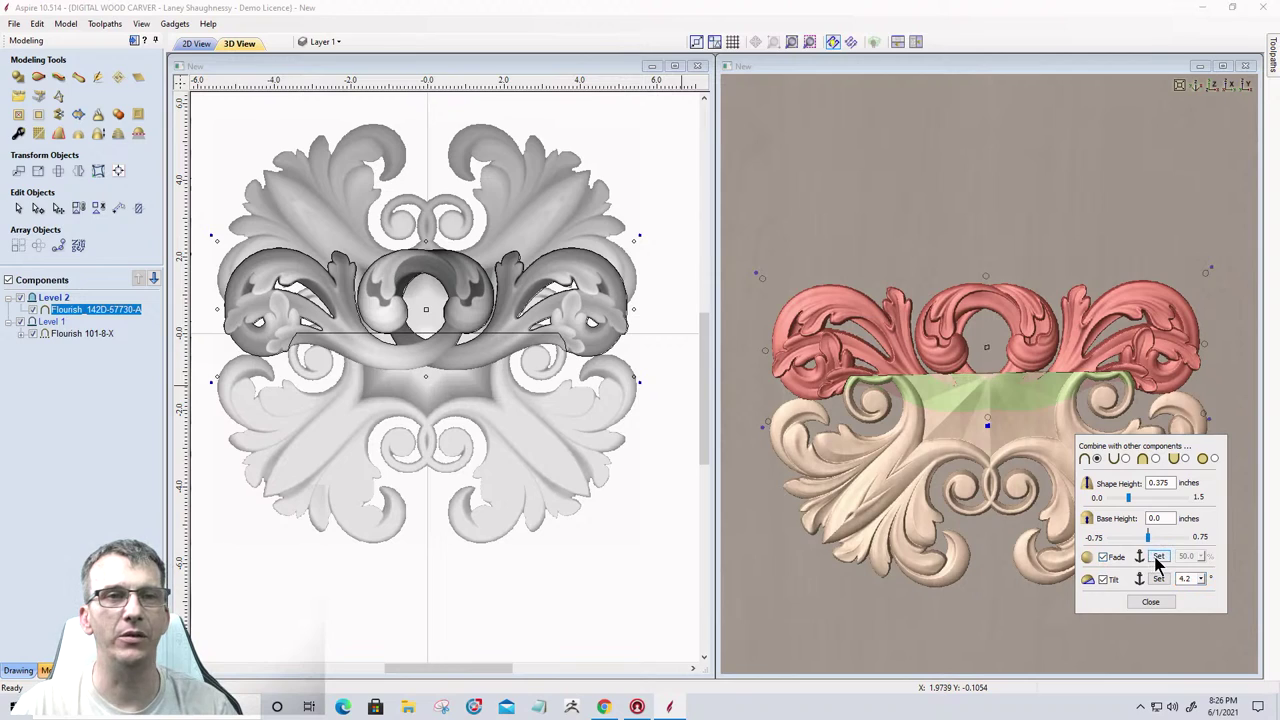
# Apply a 50% fade to the upper flourish, anchored from above its center arch down to just below the junction.
pyautogui.click(1158, 556)
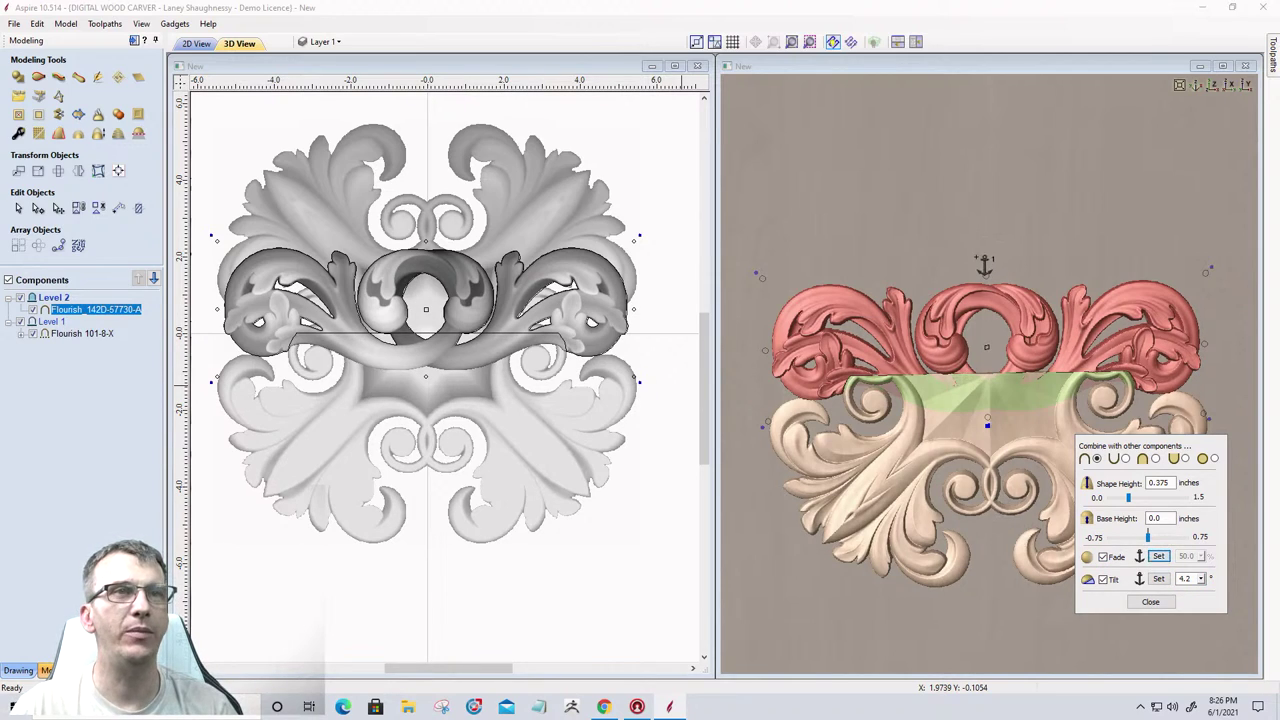
pyautogui.click(990, 256)
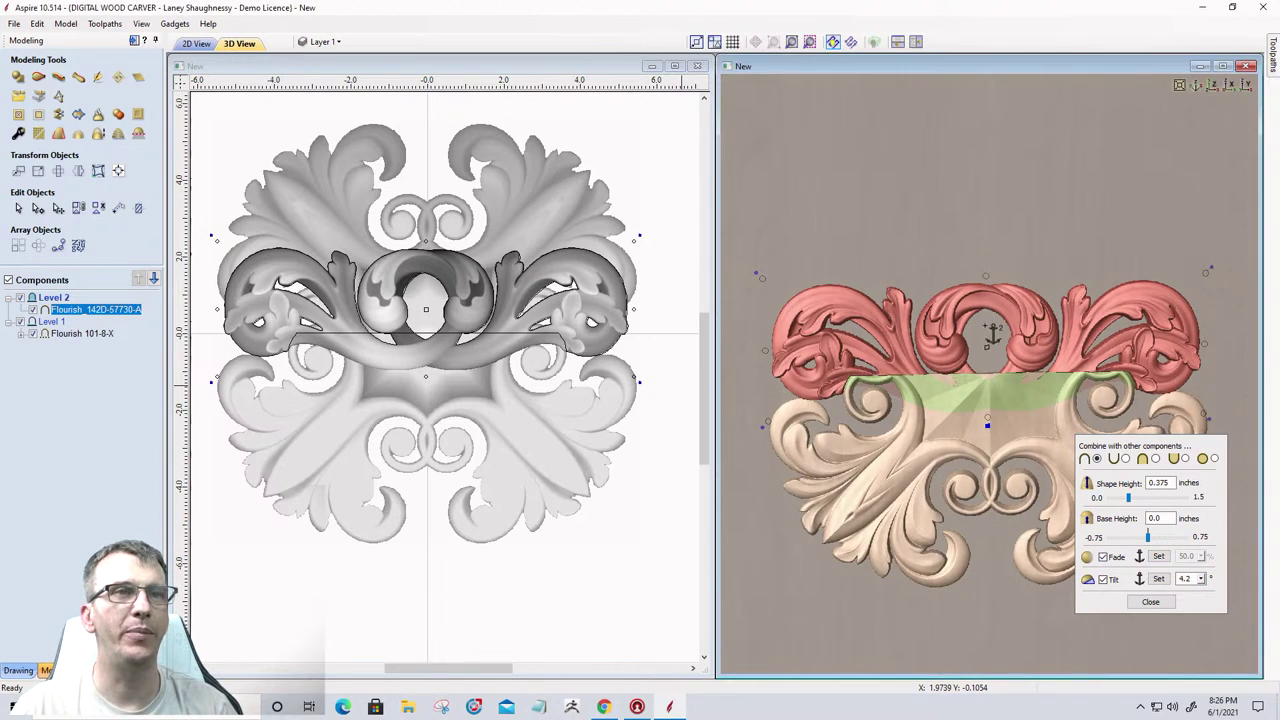
pyautogui.click(988, 391)
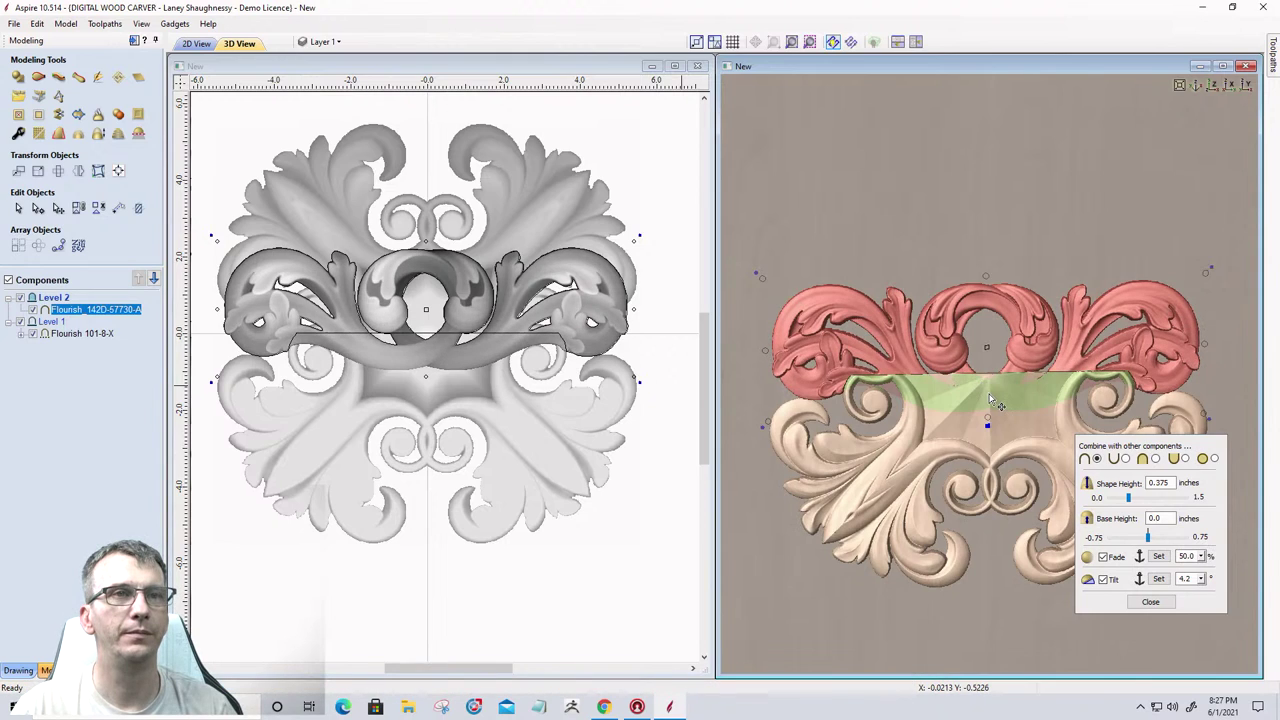
# Set the upper flourish's tilt to 1.0° and its fade to 75%.
pyautogui.moveTo(951, 537); pyautogui.dragTo(958, 421)
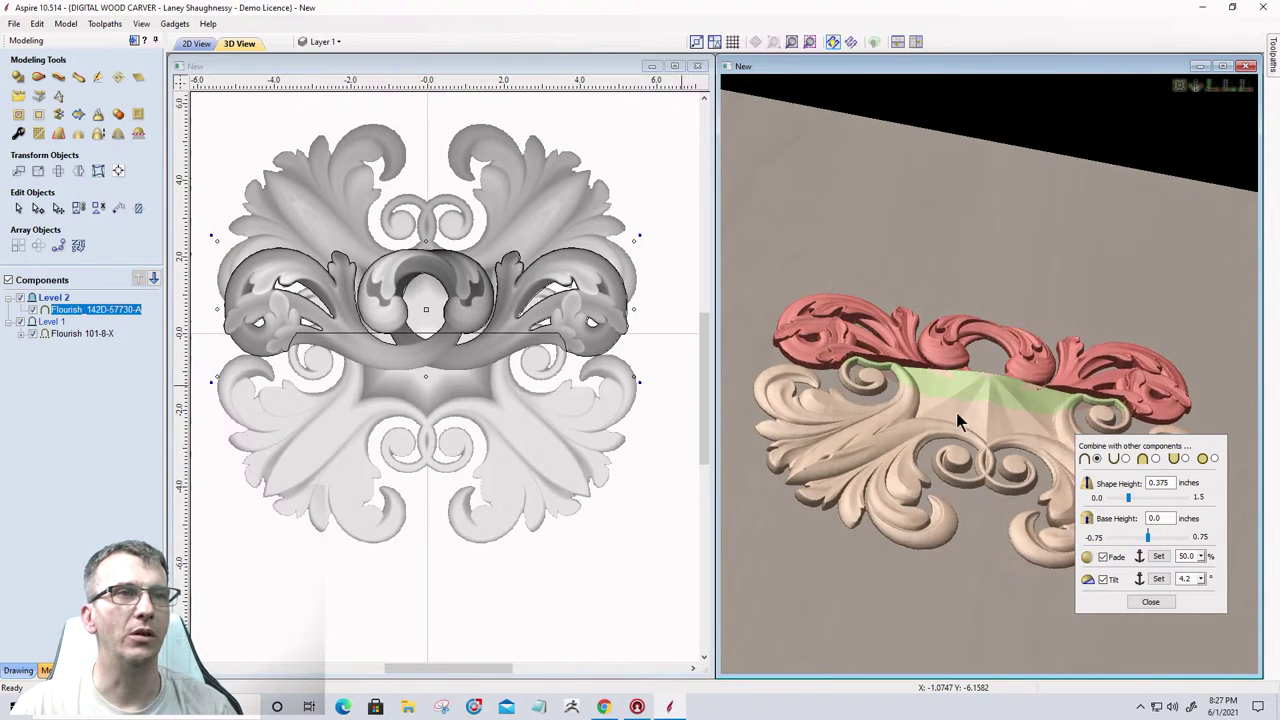
pyautogui.click(1202, 582)
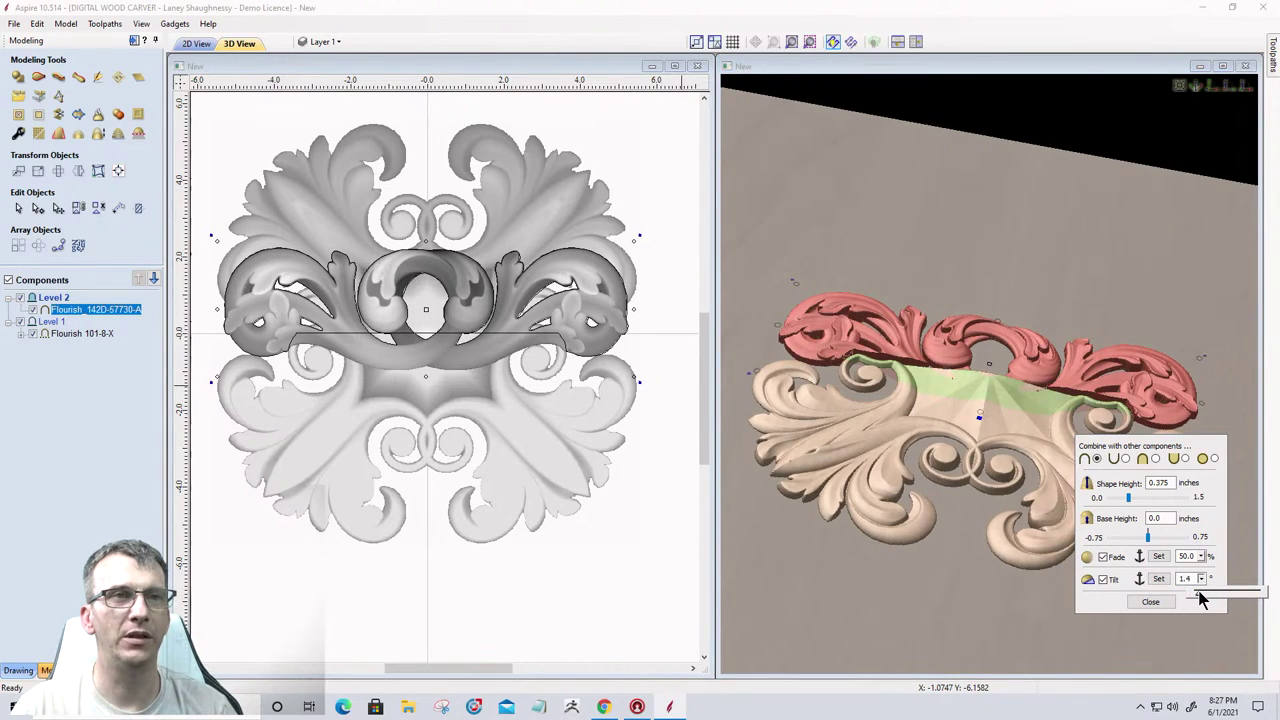
pyautogui.click(1201, 598)
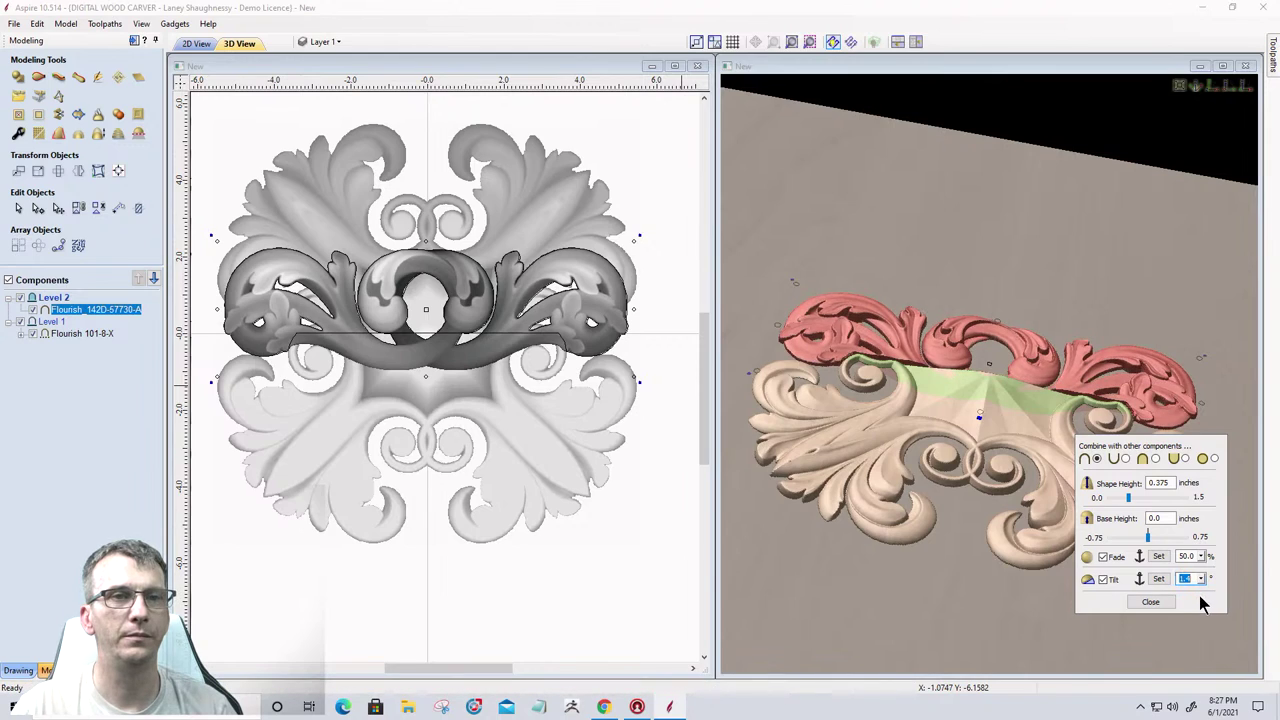
pyautogui.click(1201, 581)
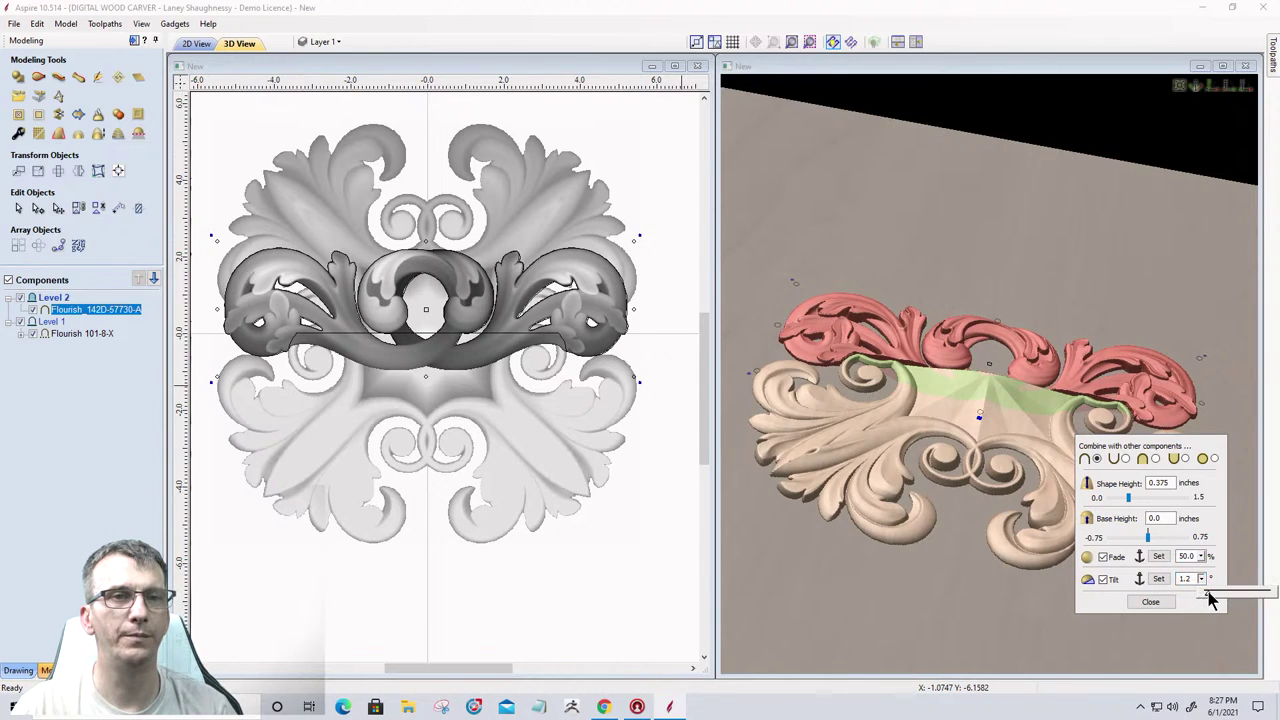
pyautogui.click(1207, 591)
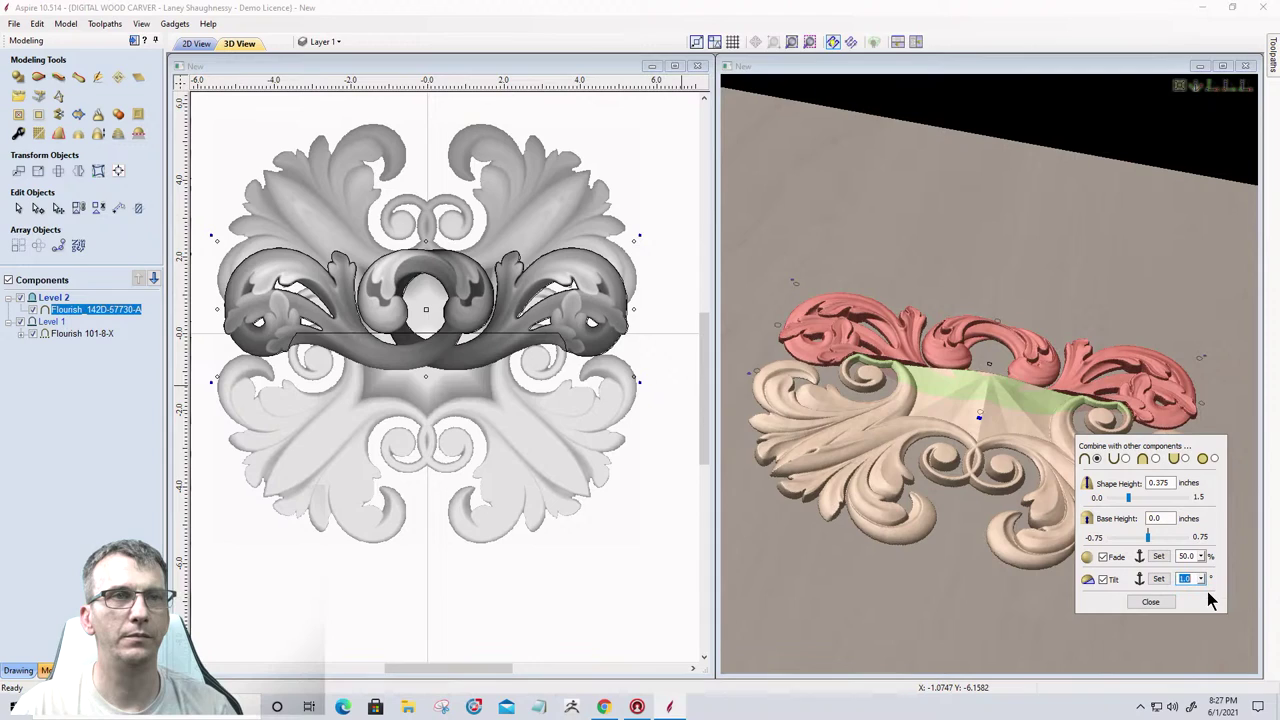
pyautogui.click(1201, 579)
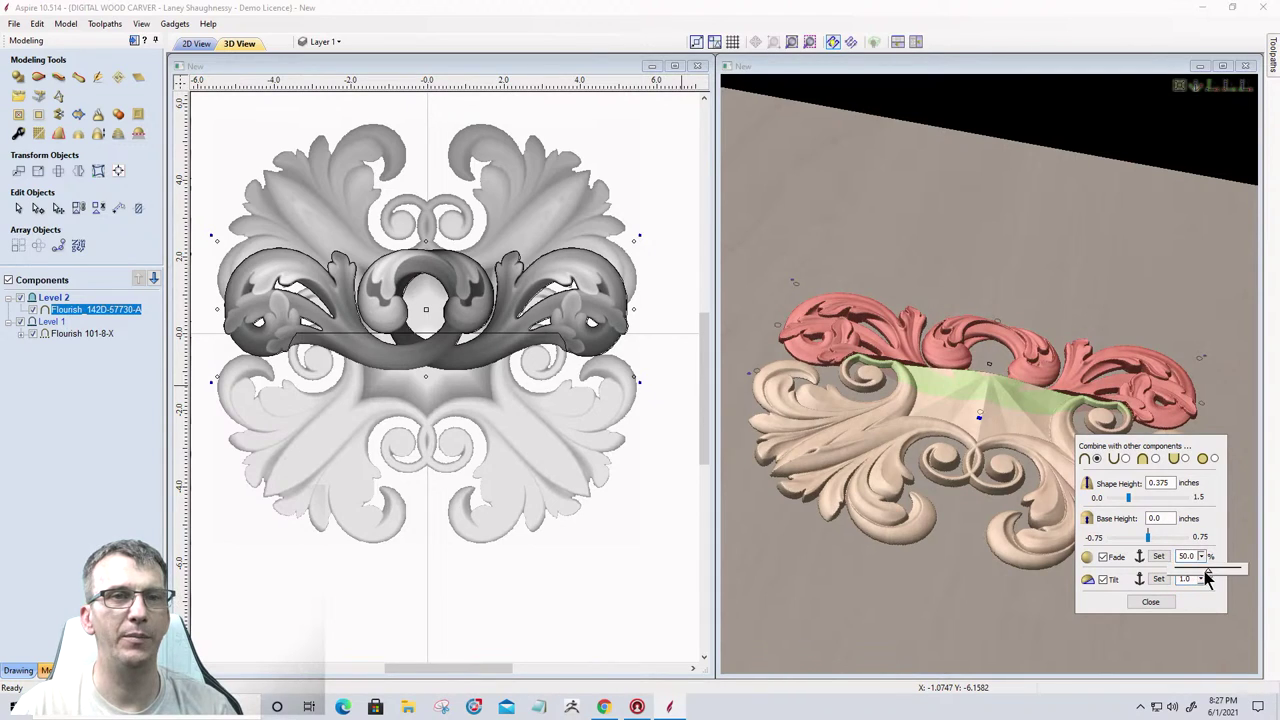
pyautogui.moveTo(1212, 578); pyautogui.dragTo(1228, 578)
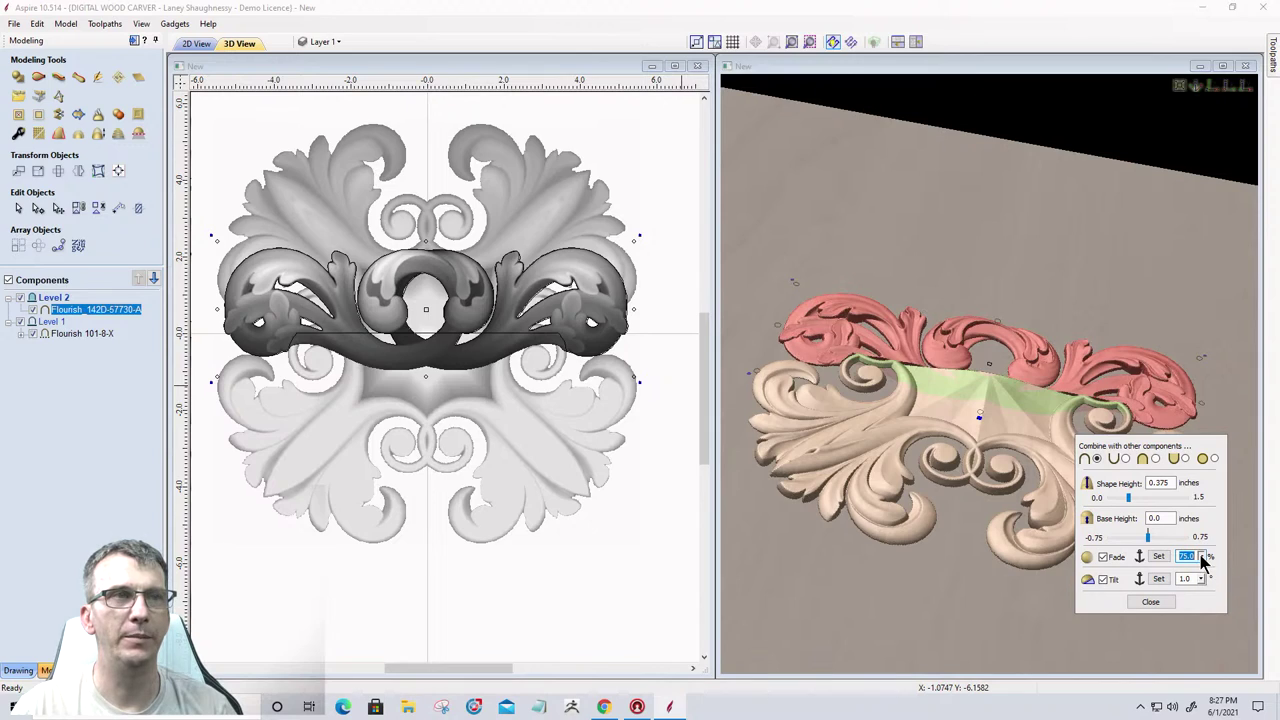
pyautogui.click(1203, 560)
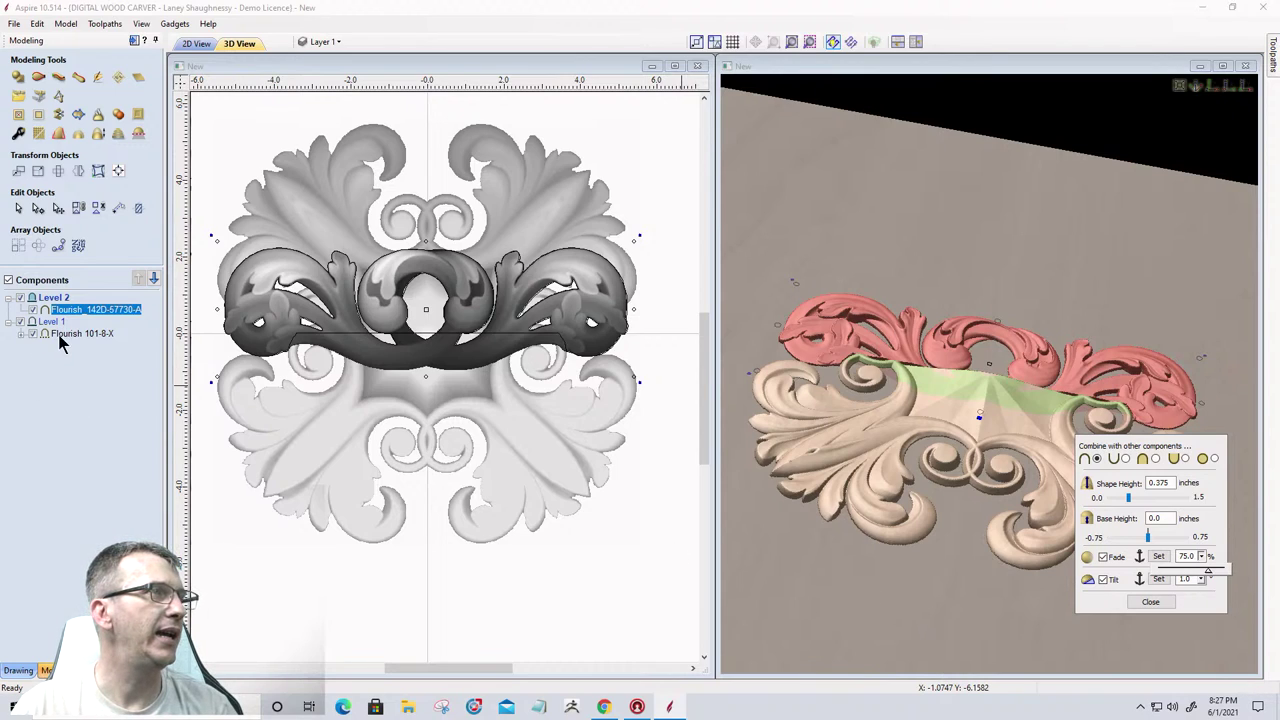
# Set the fade of the lower Flourish 101-8-X component to 75% and close its properties.
pyautogui.click(998, 433)
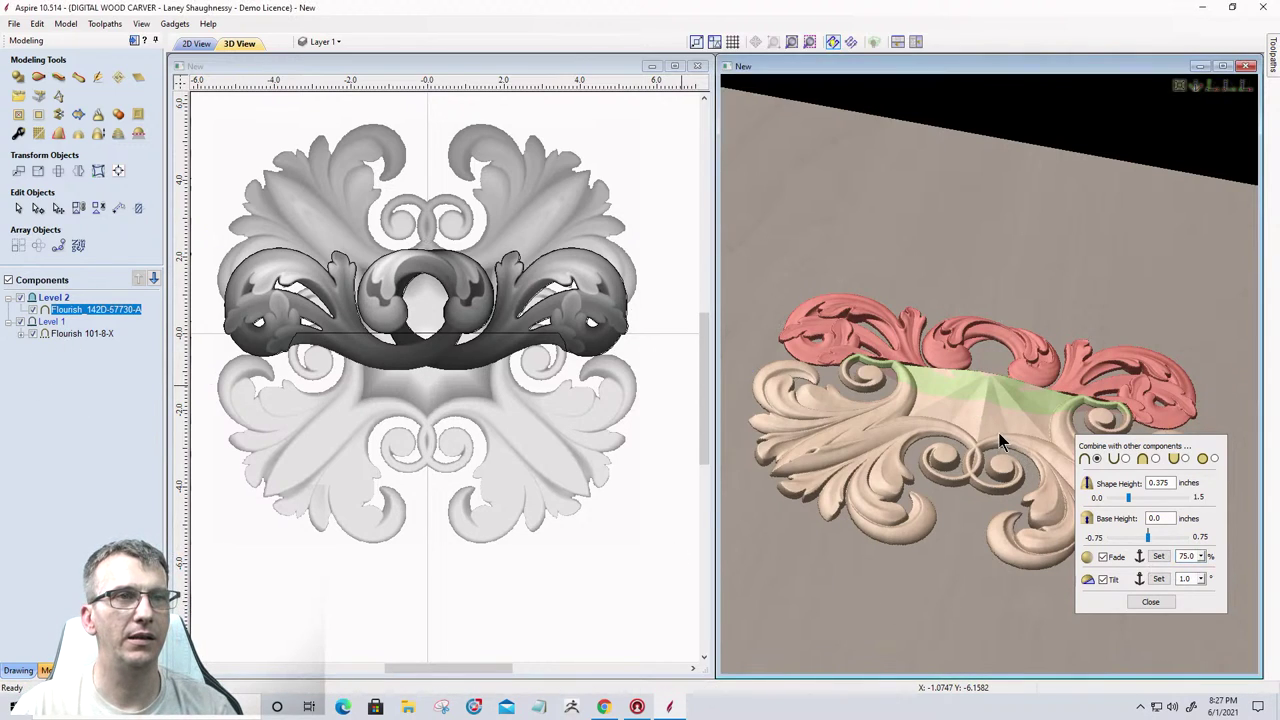
pyautogui.click(990, 427)
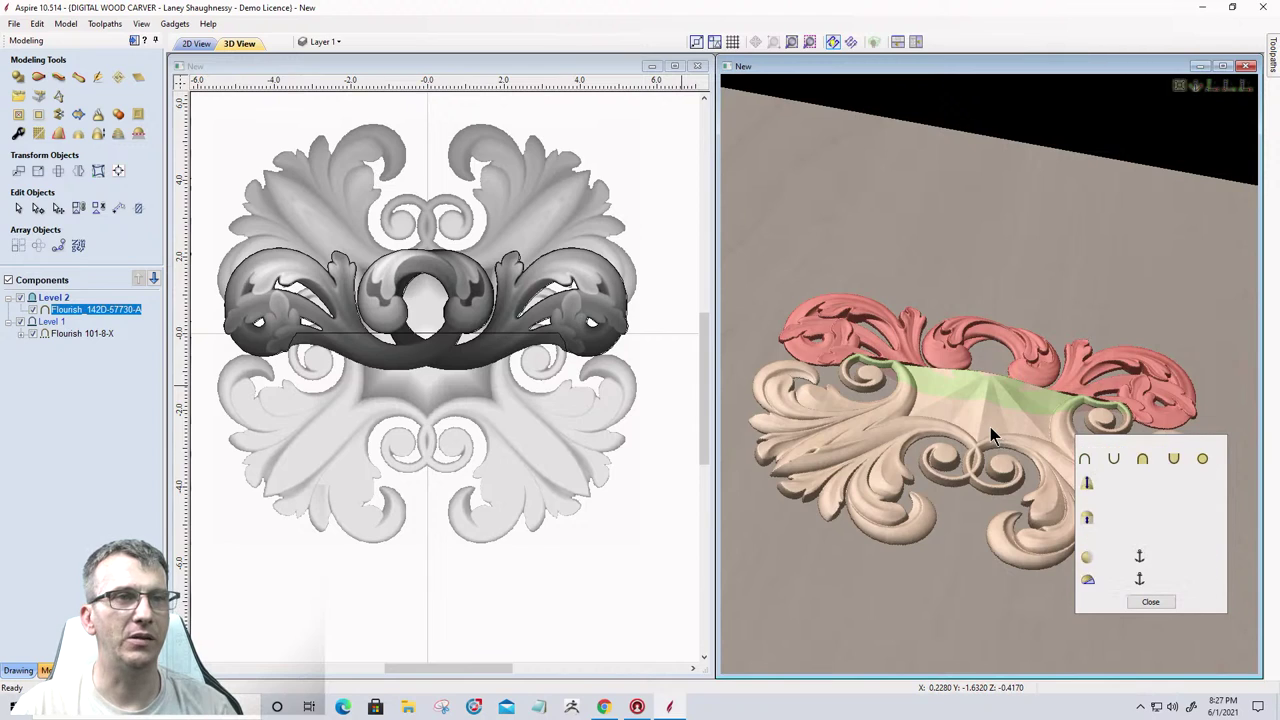
pyautogui.click(1201, 556)
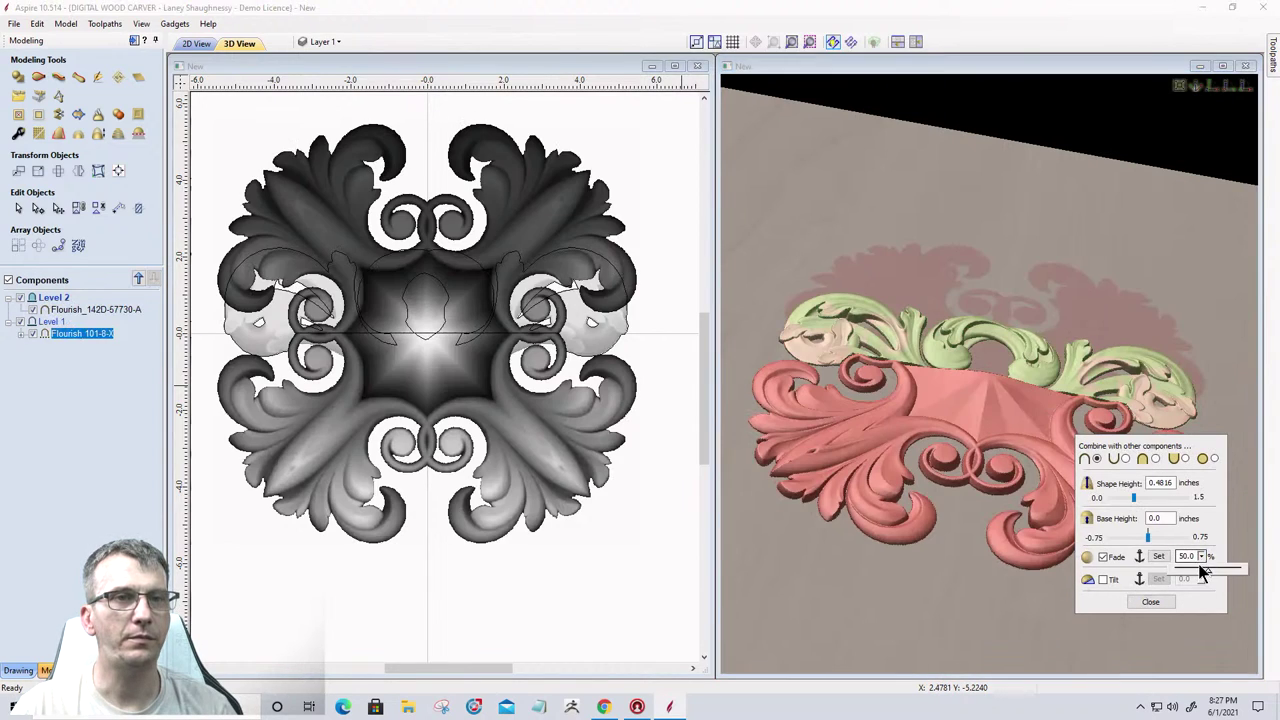
pyautogui.moveTo(1206, 568); pyautogui.dragTo(1228, 580)
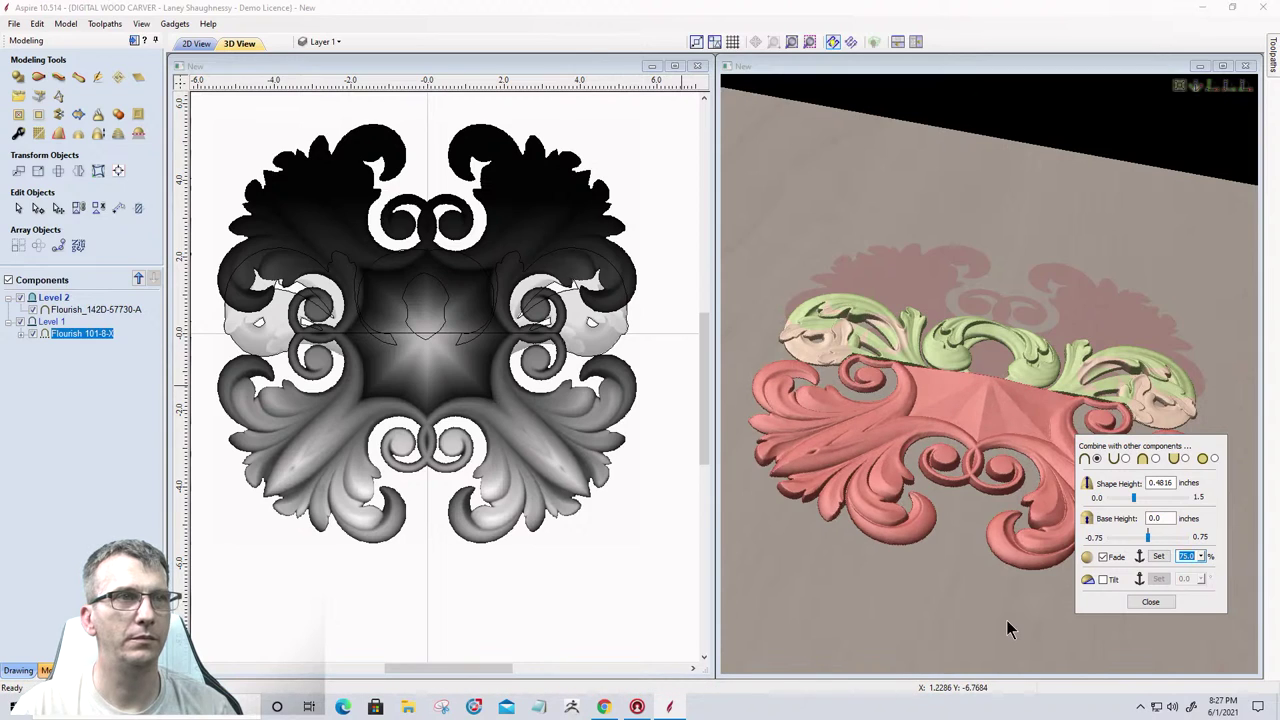
pyautogui.click(1150, 601)
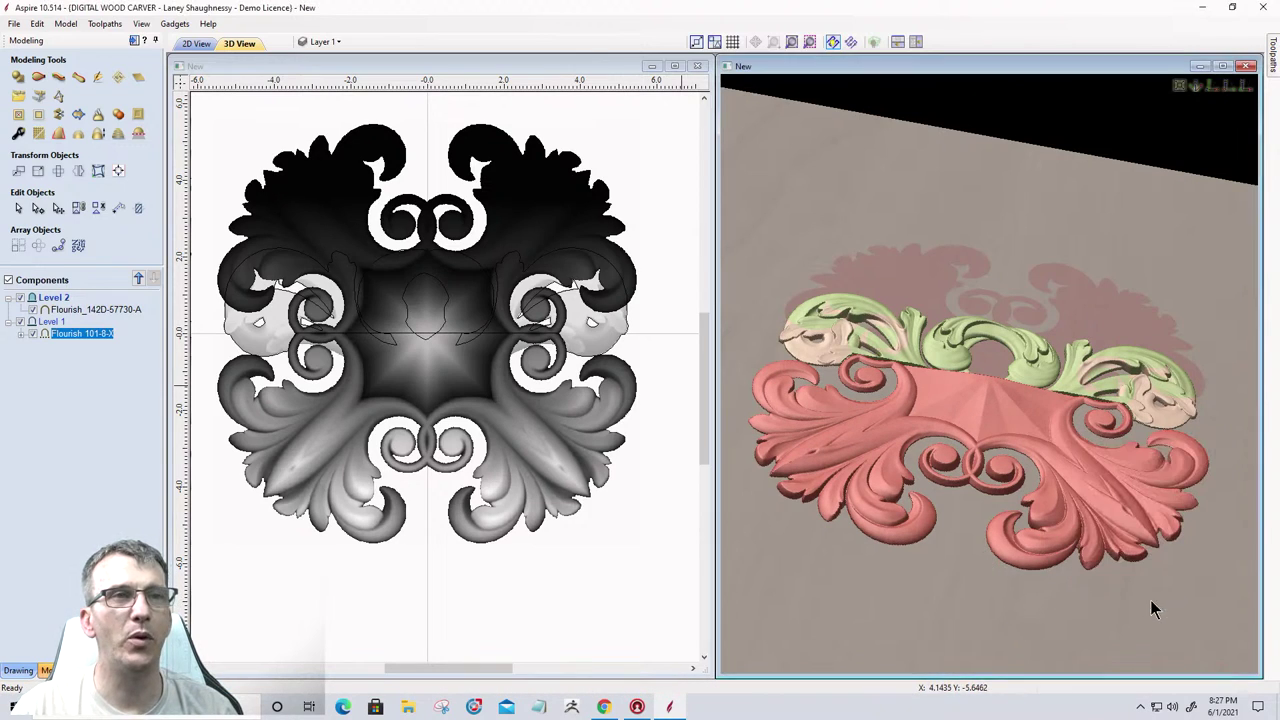
# Try to sculpt the upper and lower flourish components together while they are on different levels.
pyautogui.moveTo(1074, 580); pyautogui.dragTo(812, 665)
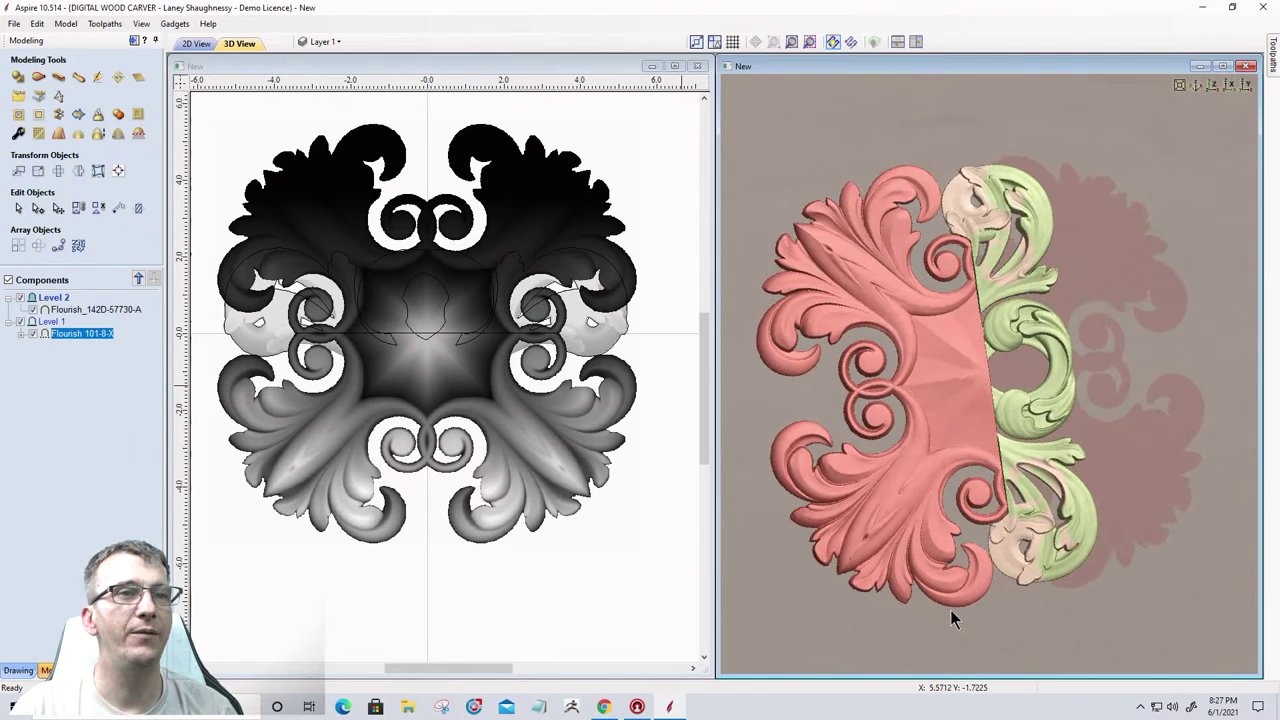
pyautogui.scroll(4, 960, 610)
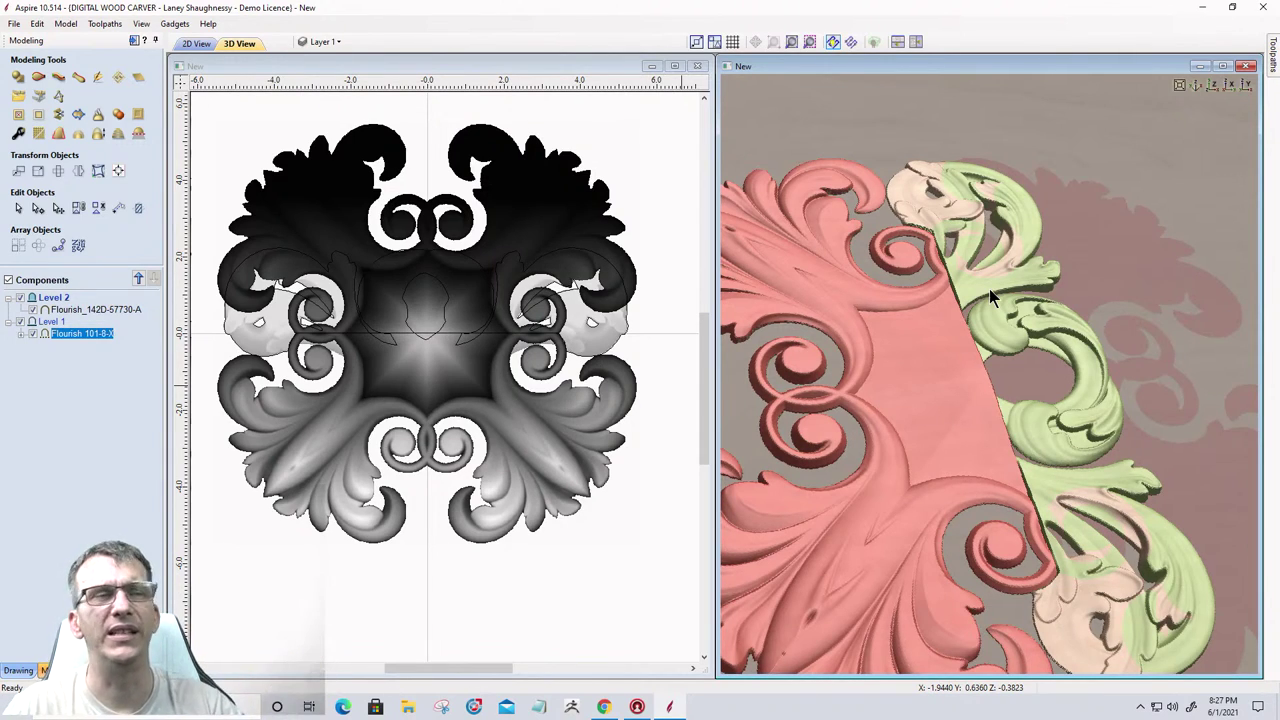
pyautogui.moveTo(72, 343)
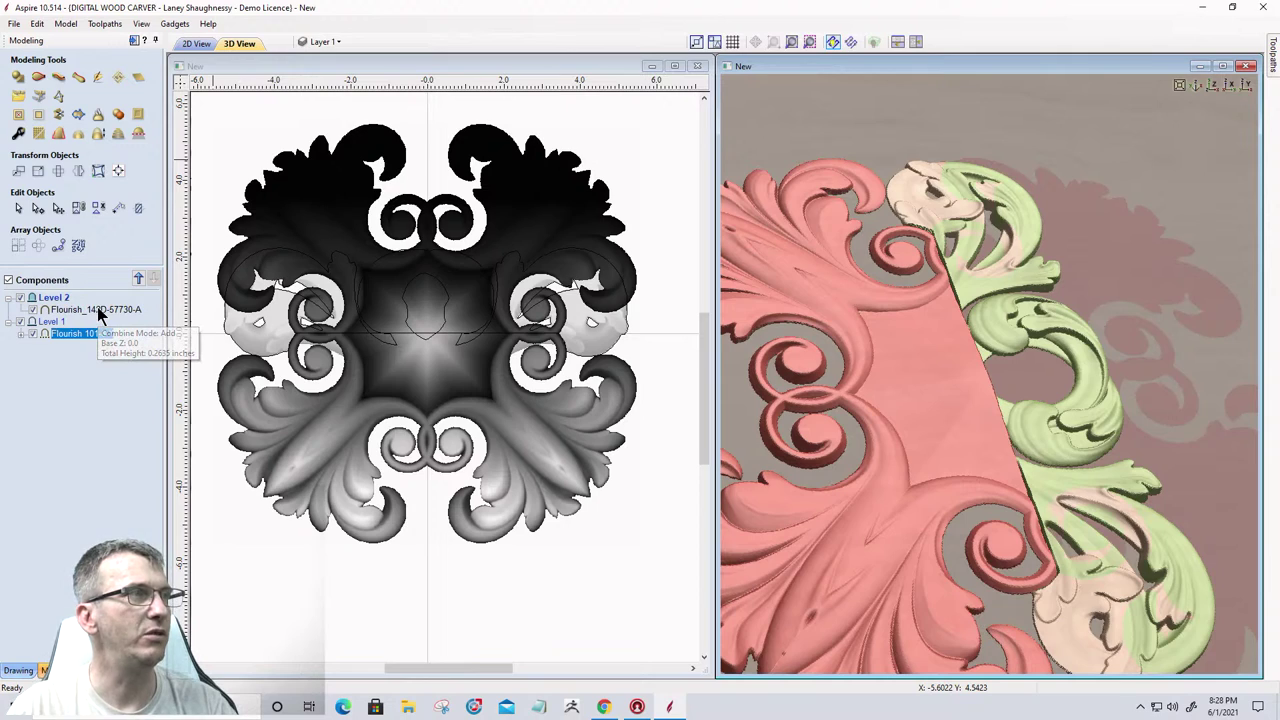
pyautogui.keyDown('ctrl'); pyautogui.click(98, 311); pyautogui.keyUp('ctrl')
pyautogui.click(98, 78)
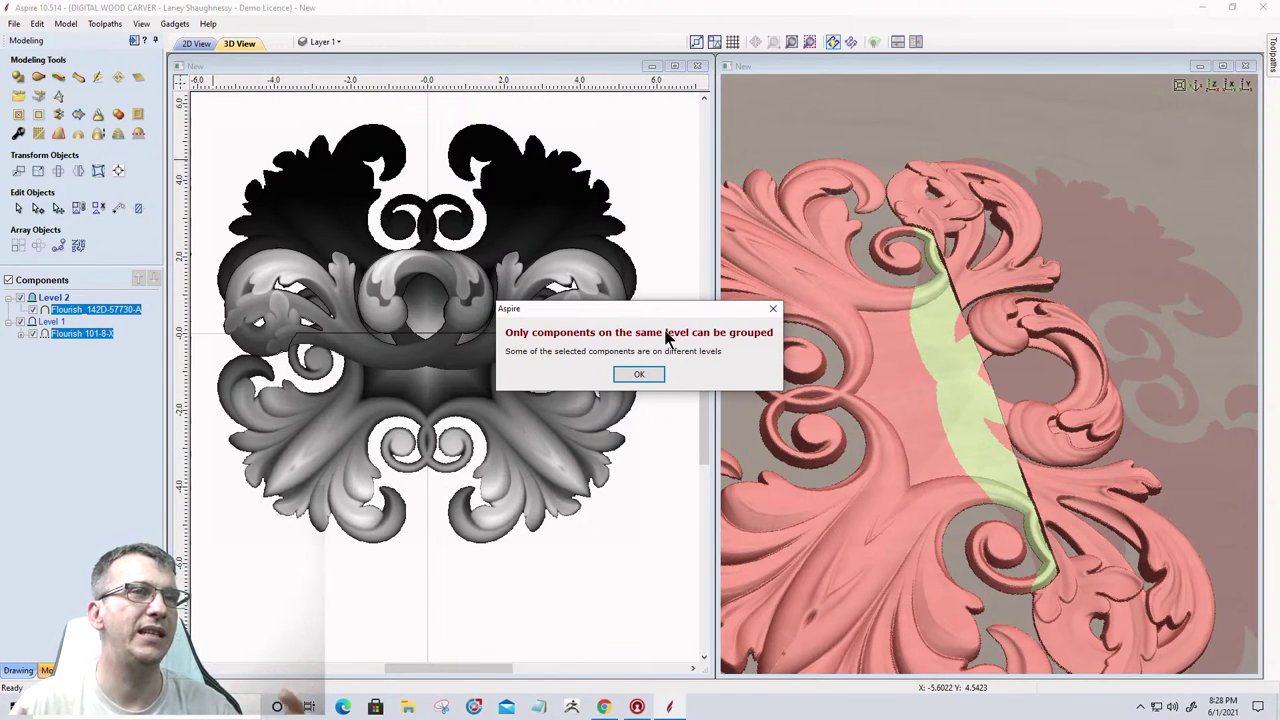
pyautogui.click(638, 374)
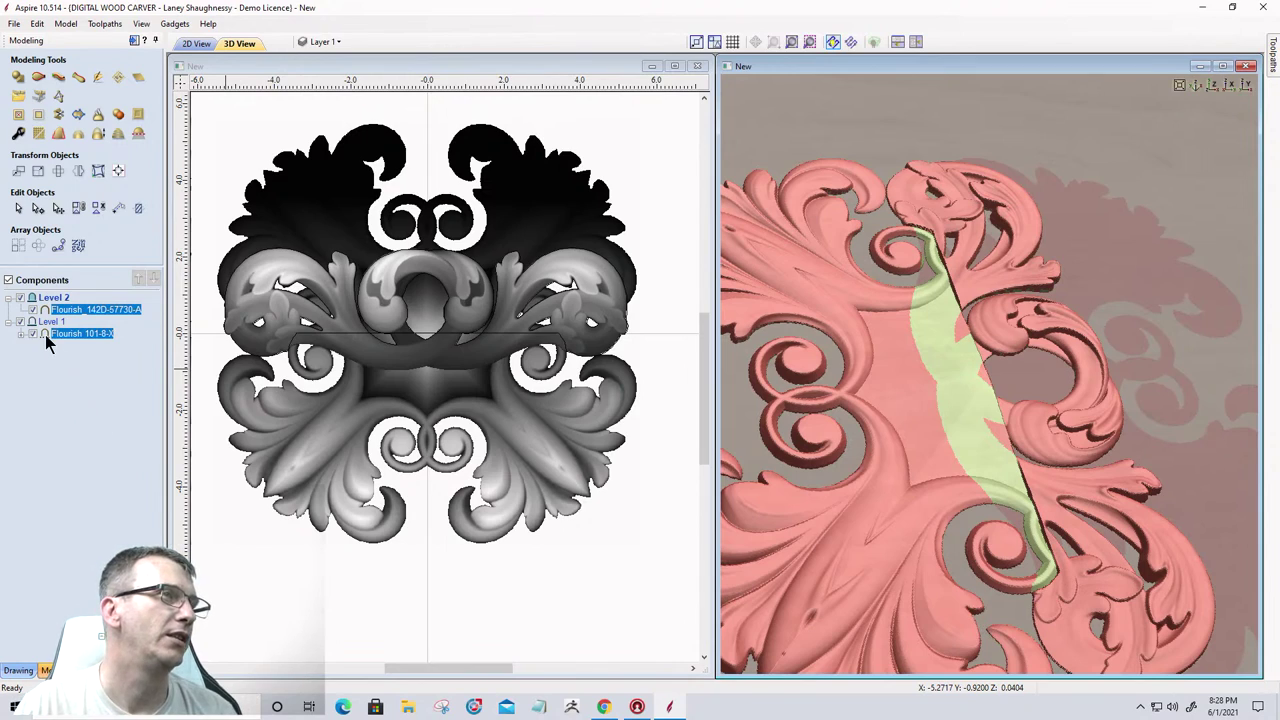
# Bake Flourish_142D-57730-A and Flourish 101-8-X separately, each into its own new component.
pyautogui.click(47, 299)
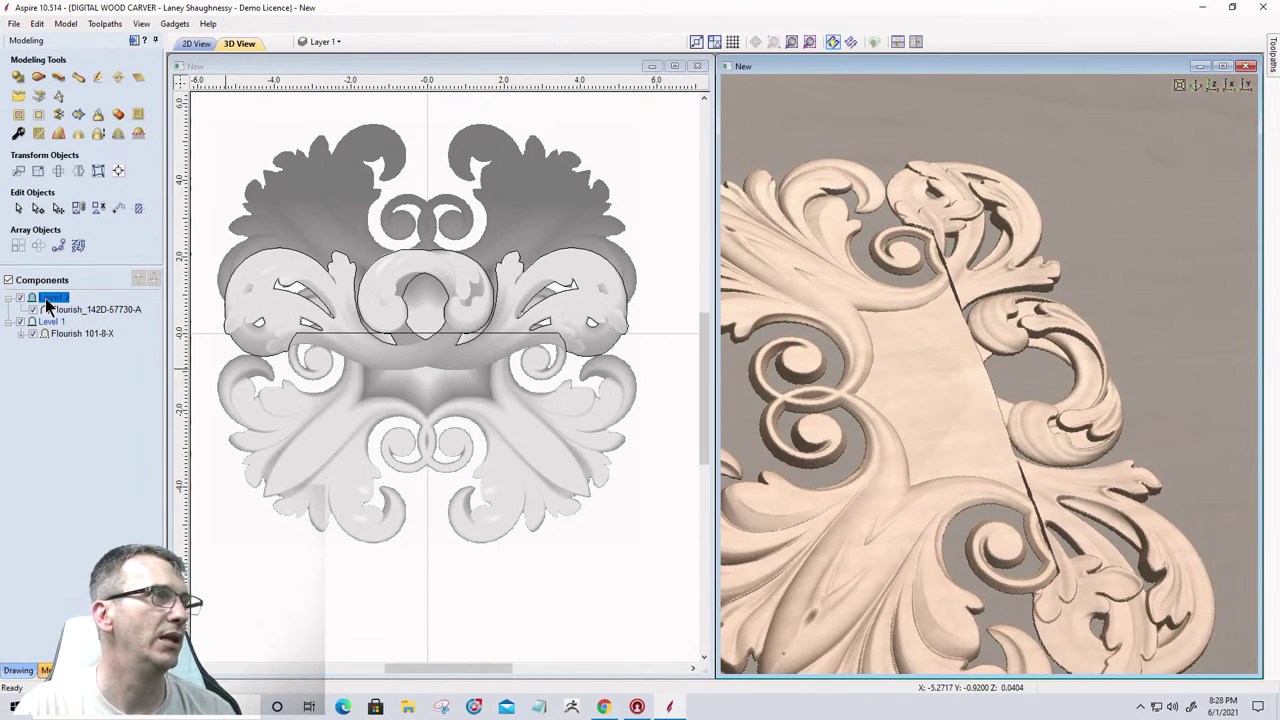
pyautogui.rightClick(46, 300)
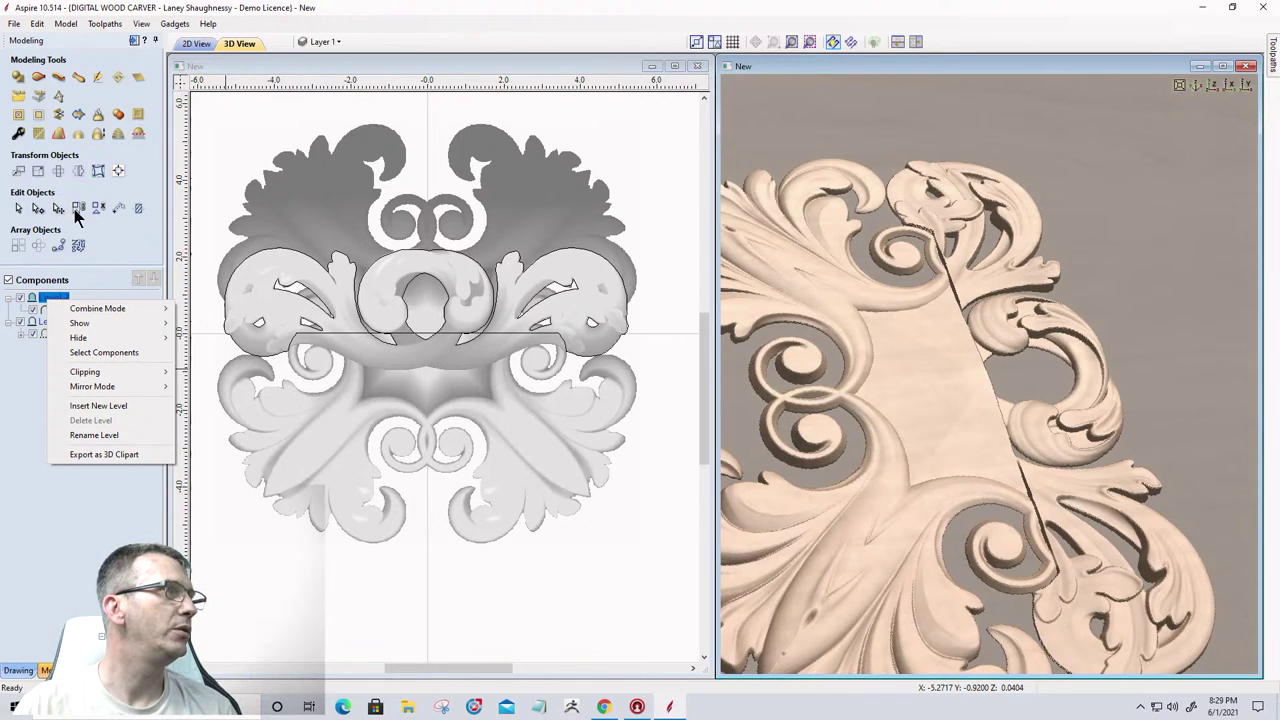
pyautogui.click(98, 117)
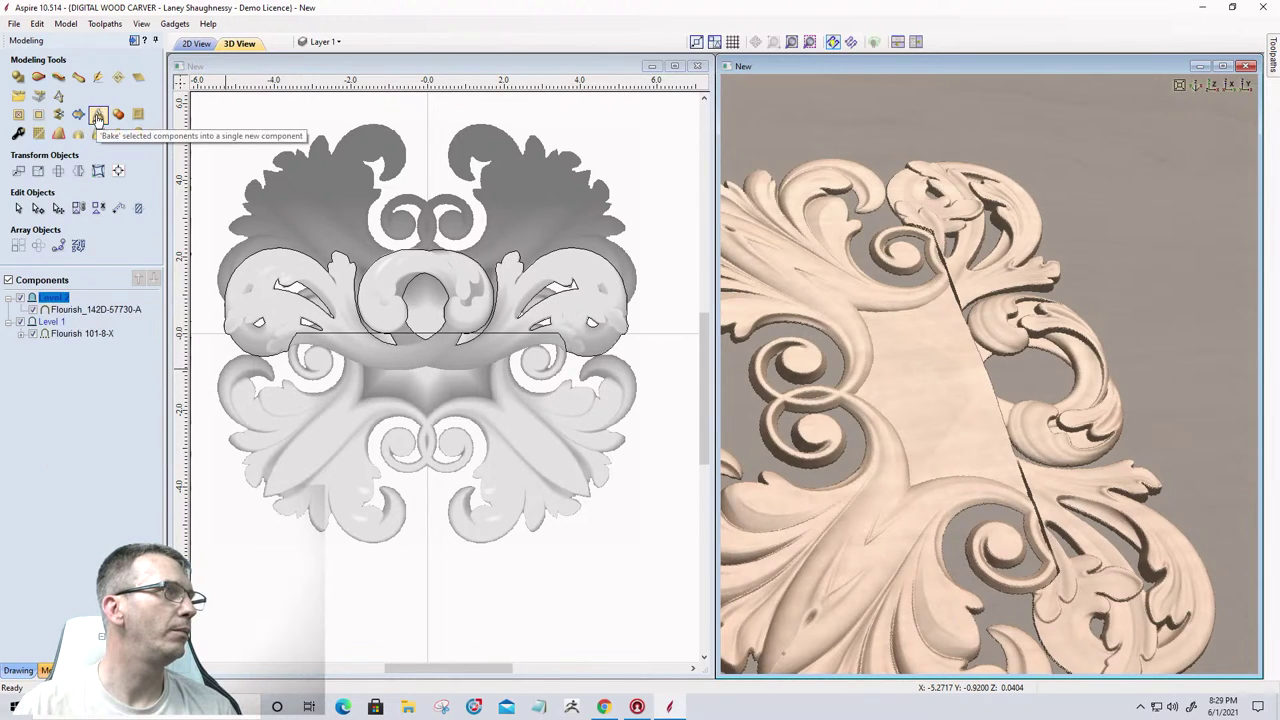
pyautogui.click(57, 312)
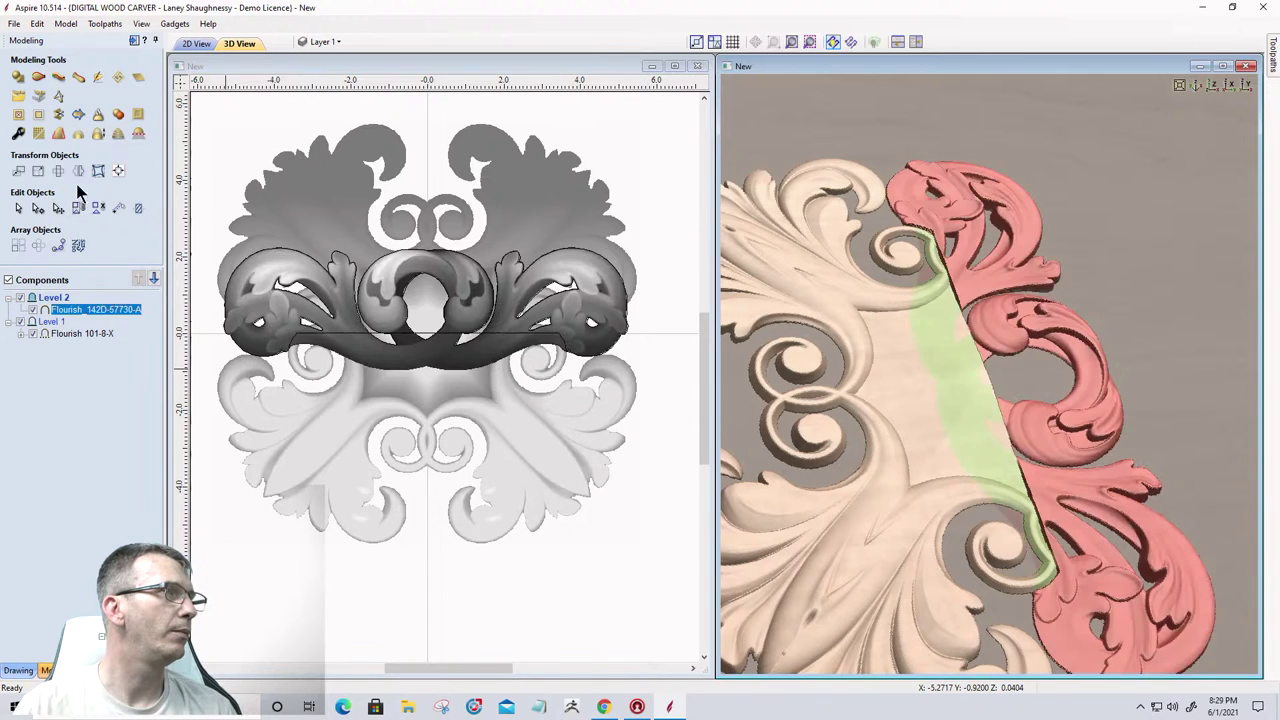
pyautogui.click(97, 117)
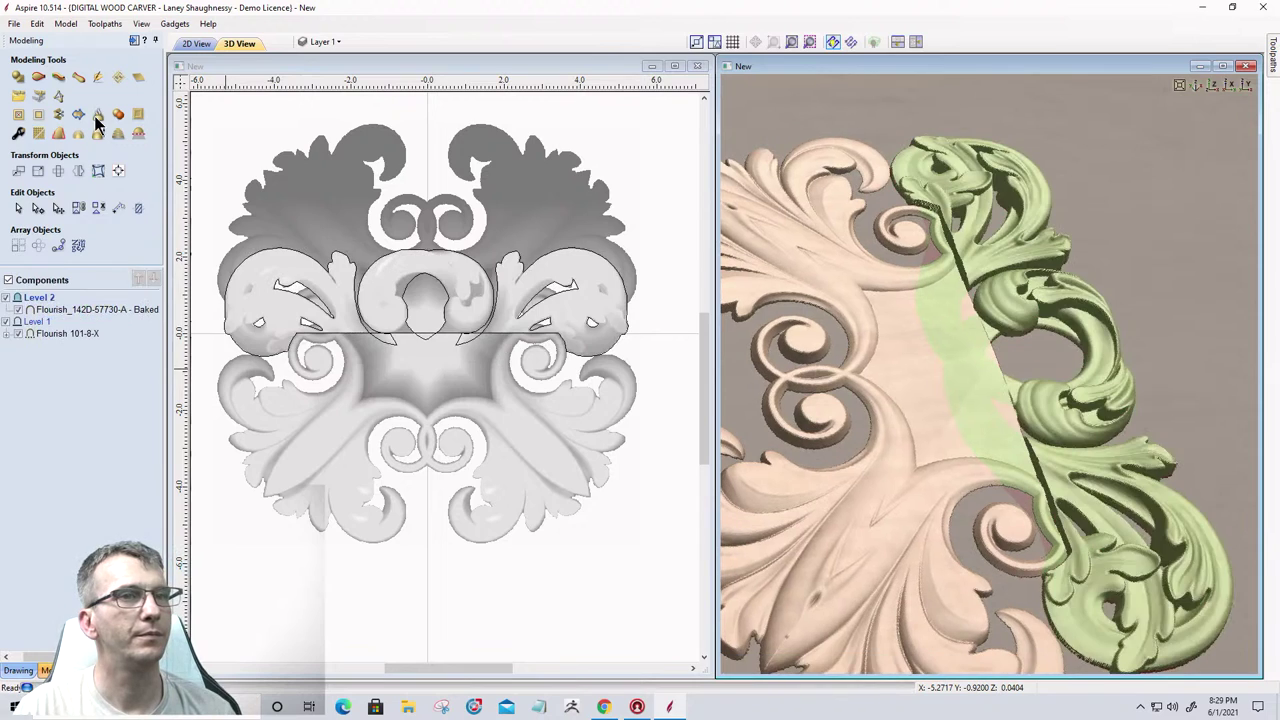
pyautogui.click(58, 336)
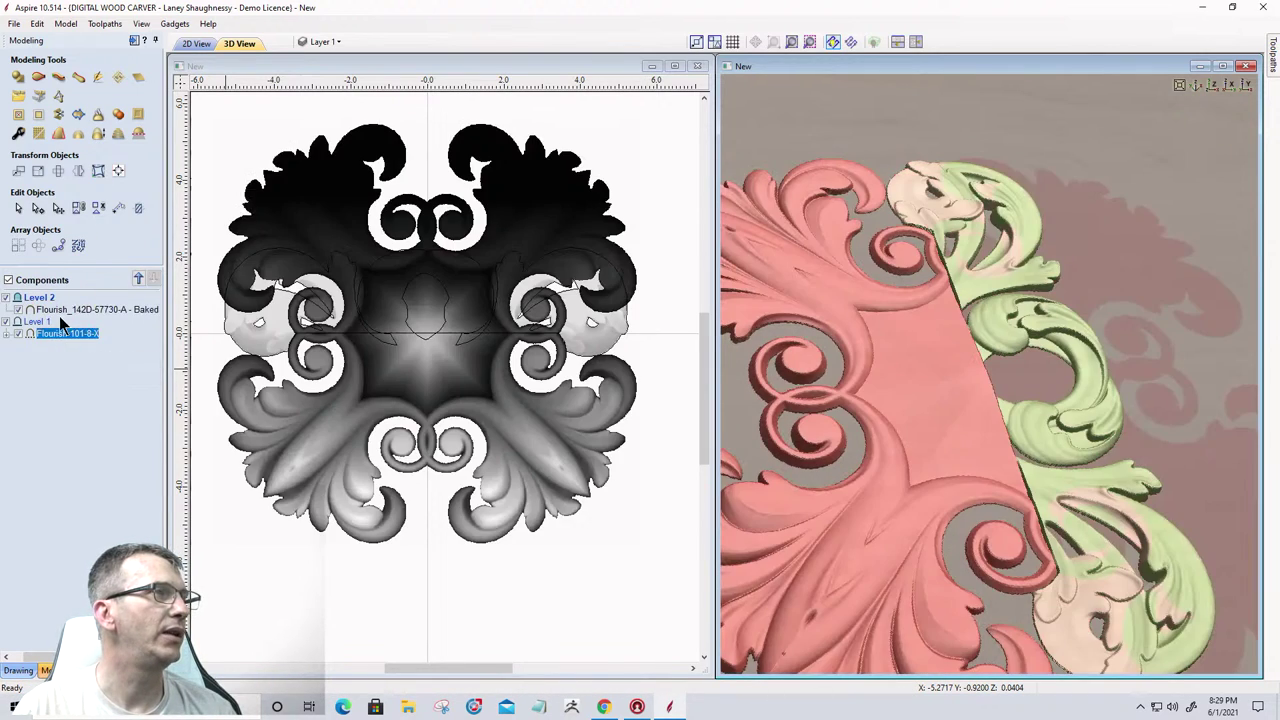
pyautogui.click(84, 117)
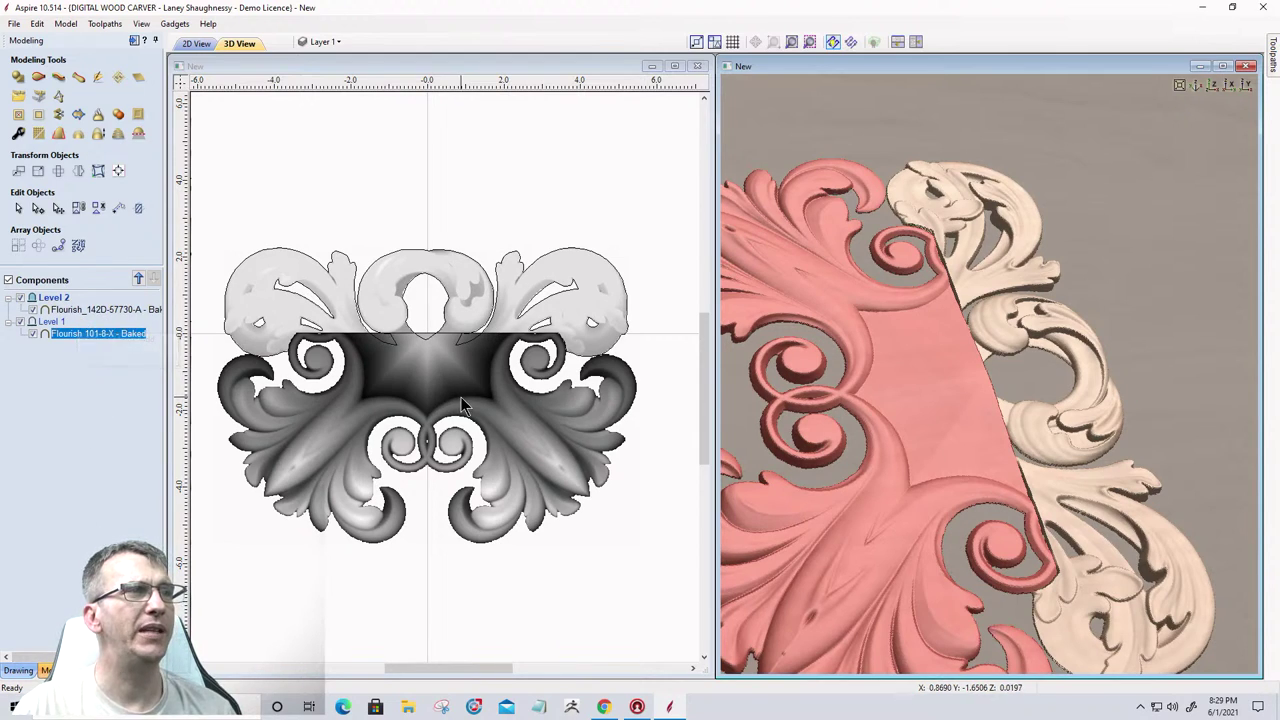
# Move the baked upper flourish from Level 2 into Level 1 and remove the clipping from Level 1.
pyautogui.scroll(-3, 556, 378)
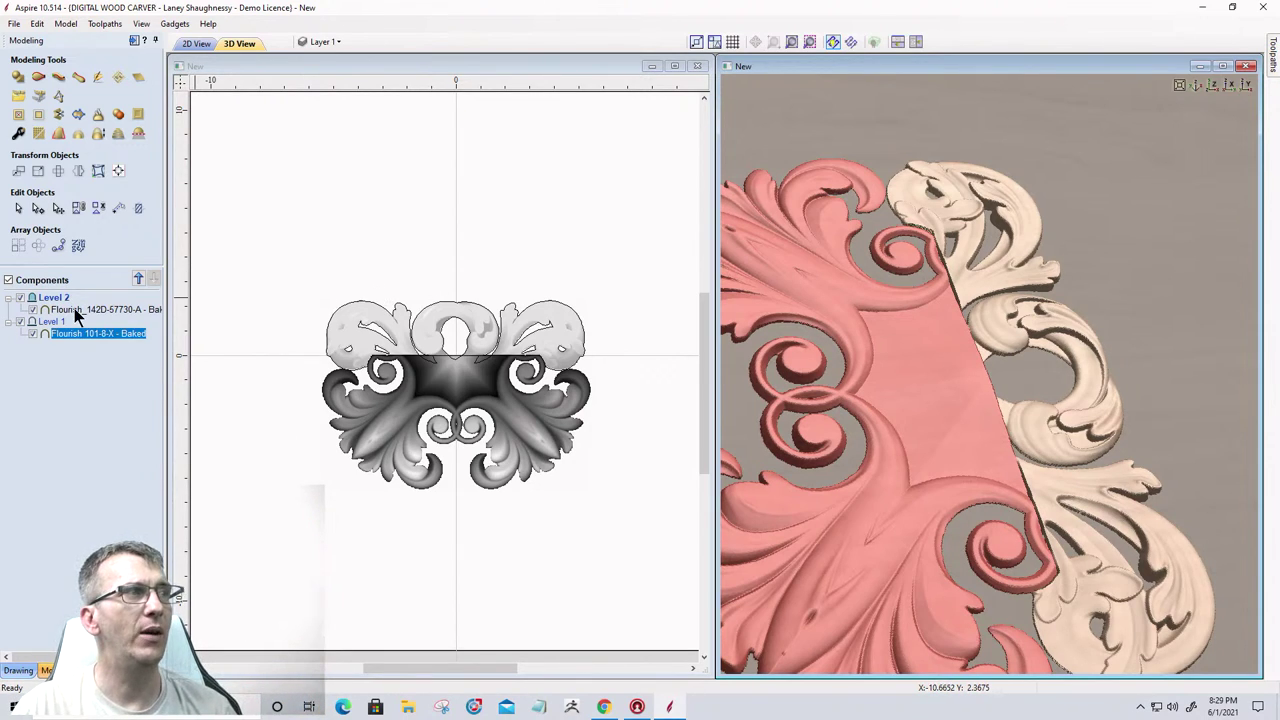
pyautogui.moveTo(76, 308); pyautogui.dragTo(79, 334)
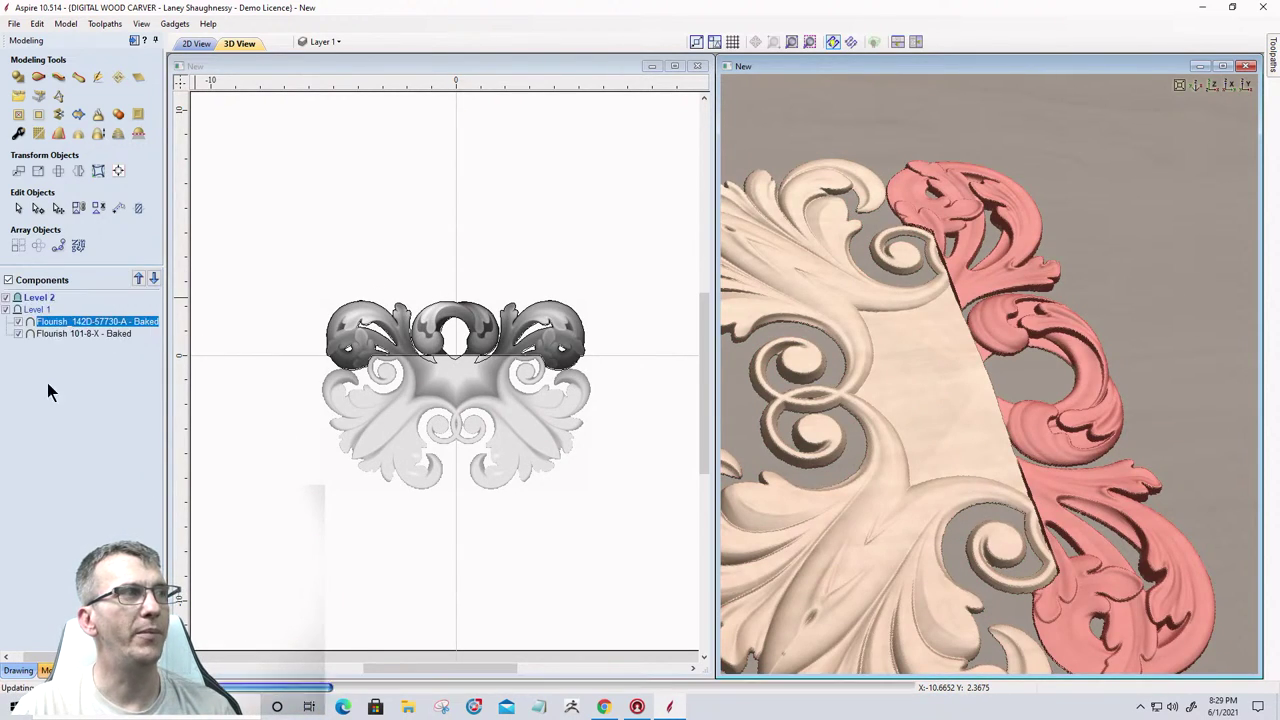
pyautogui.click(34, 311)
pyautogui.rightClick(34, 314)
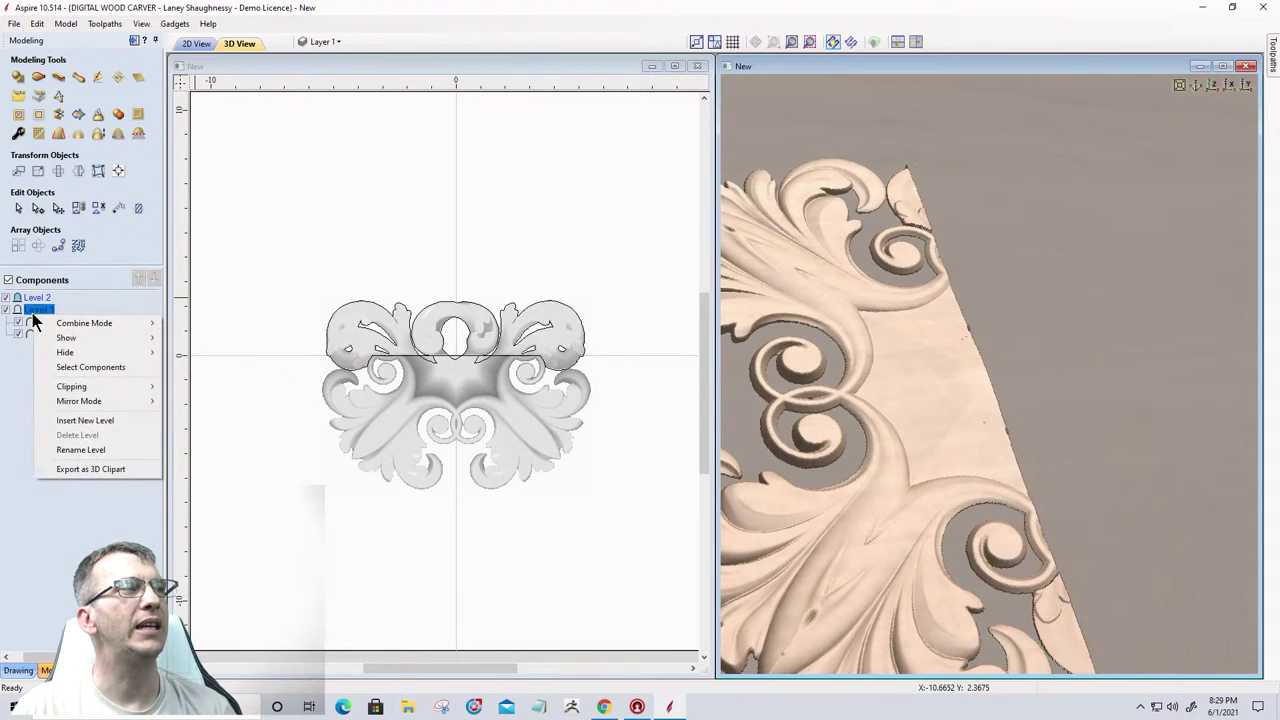
pyautogui.moveTo(111, 392)
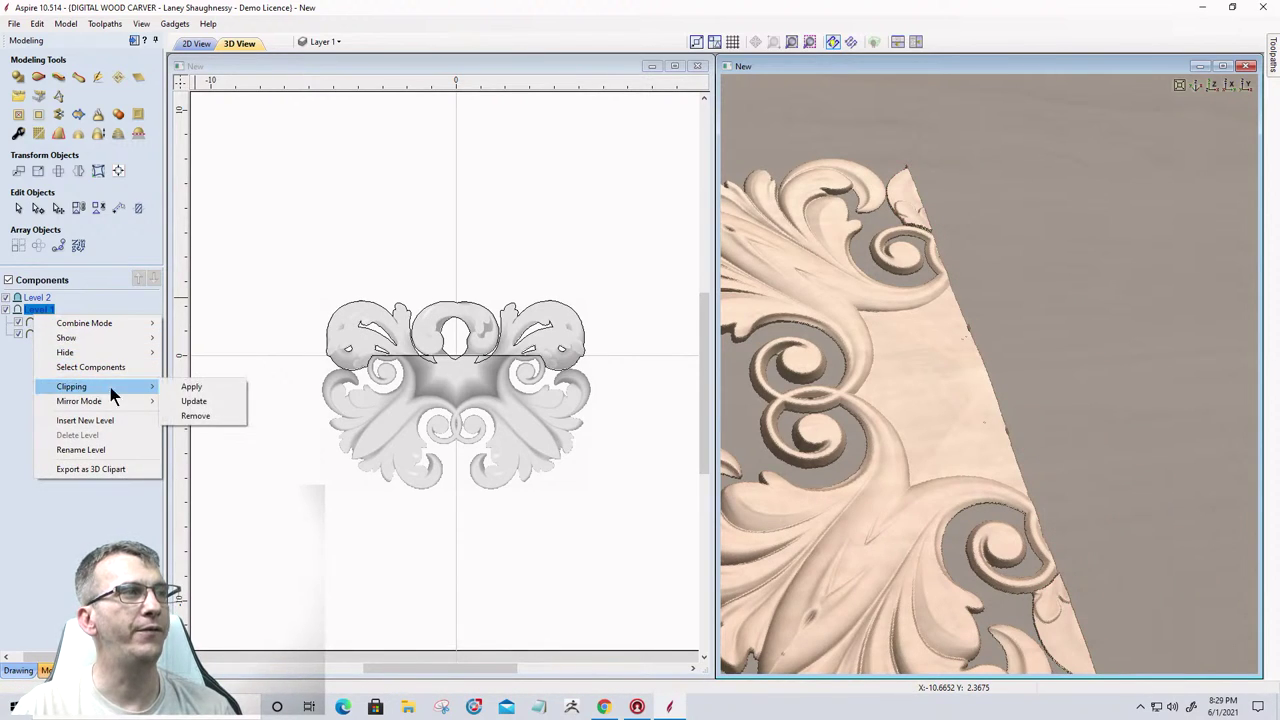
pyautogui.click(178, 415)
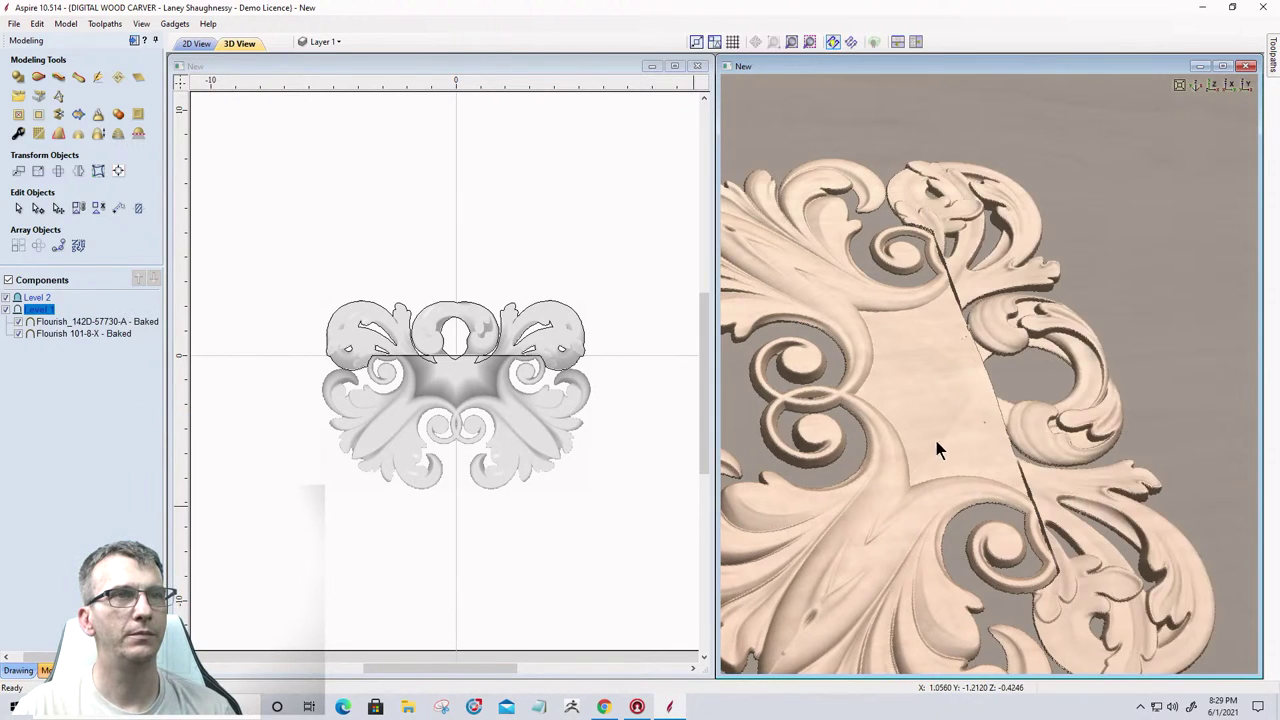
# Set the combine mode of both baked flourish components on Level 1 to Merge.
pyautogui.rightClick(58, 321)
pyautogui.moveTo(159, 331)
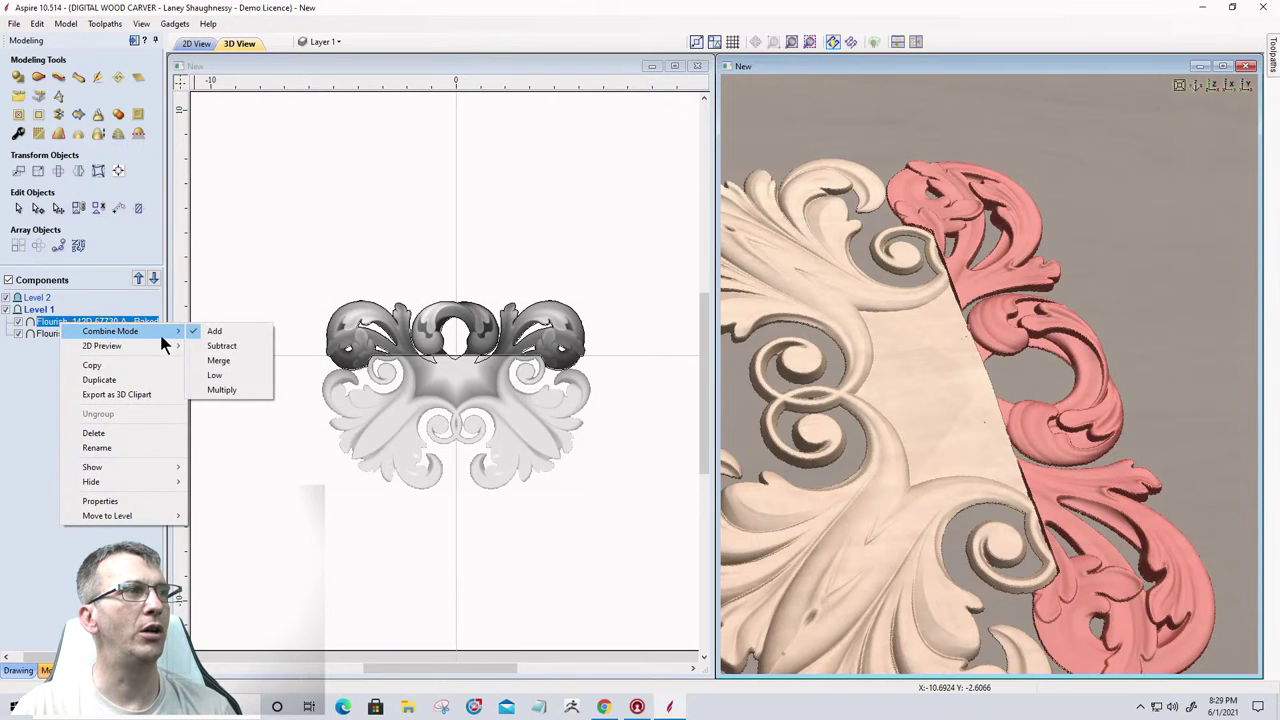
pyautogui.click(218, 361)
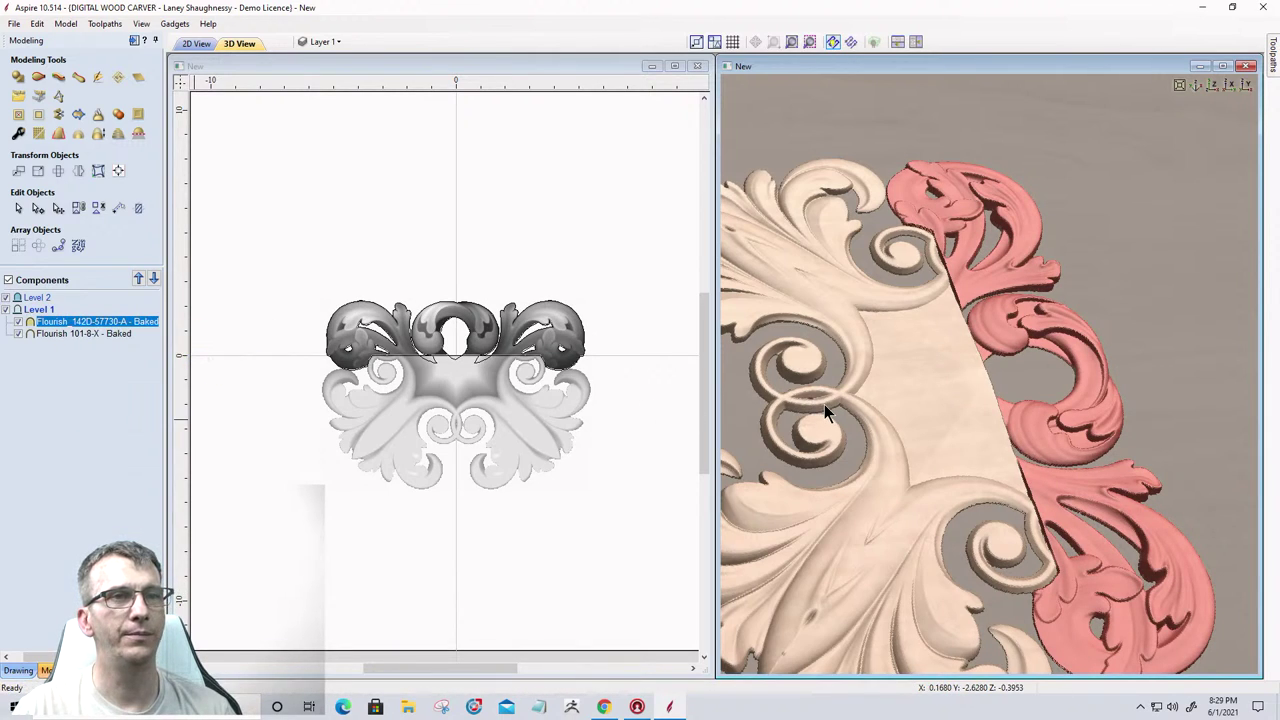
pyautogui.rightClick(89, 332)
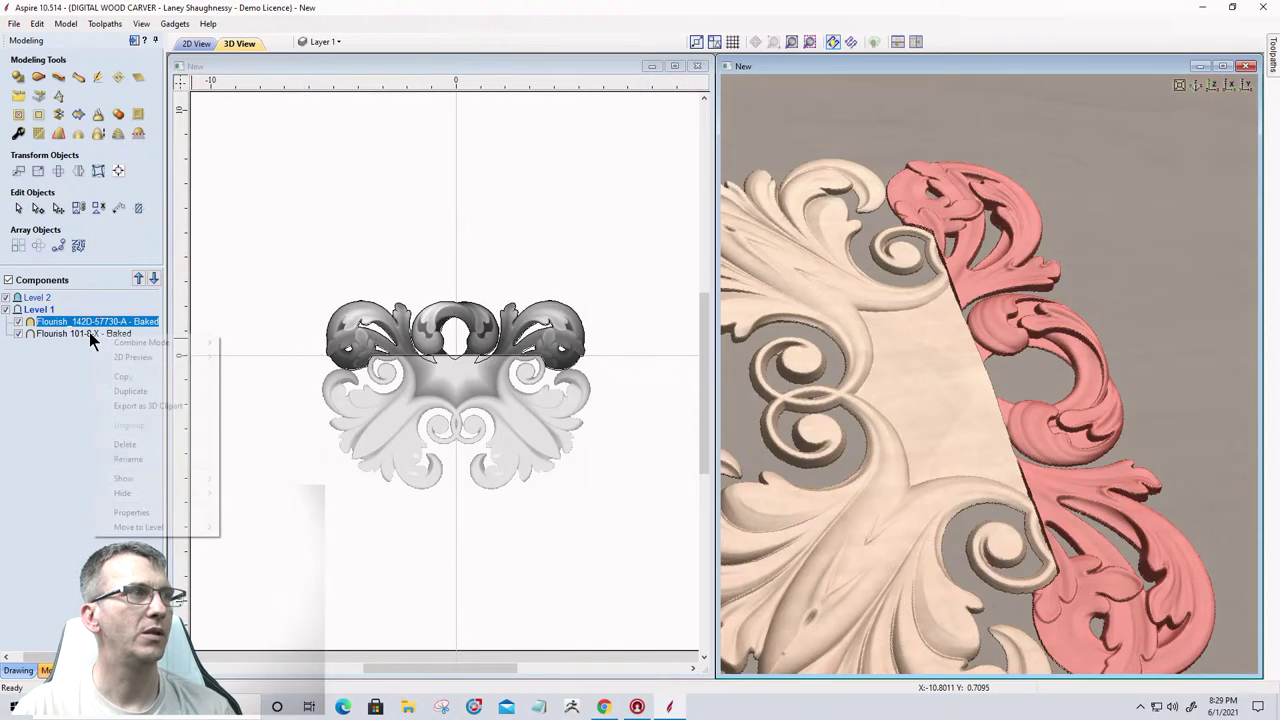
pyautogui.moveTo(153, 344)
pyautogui.click(268, 374)
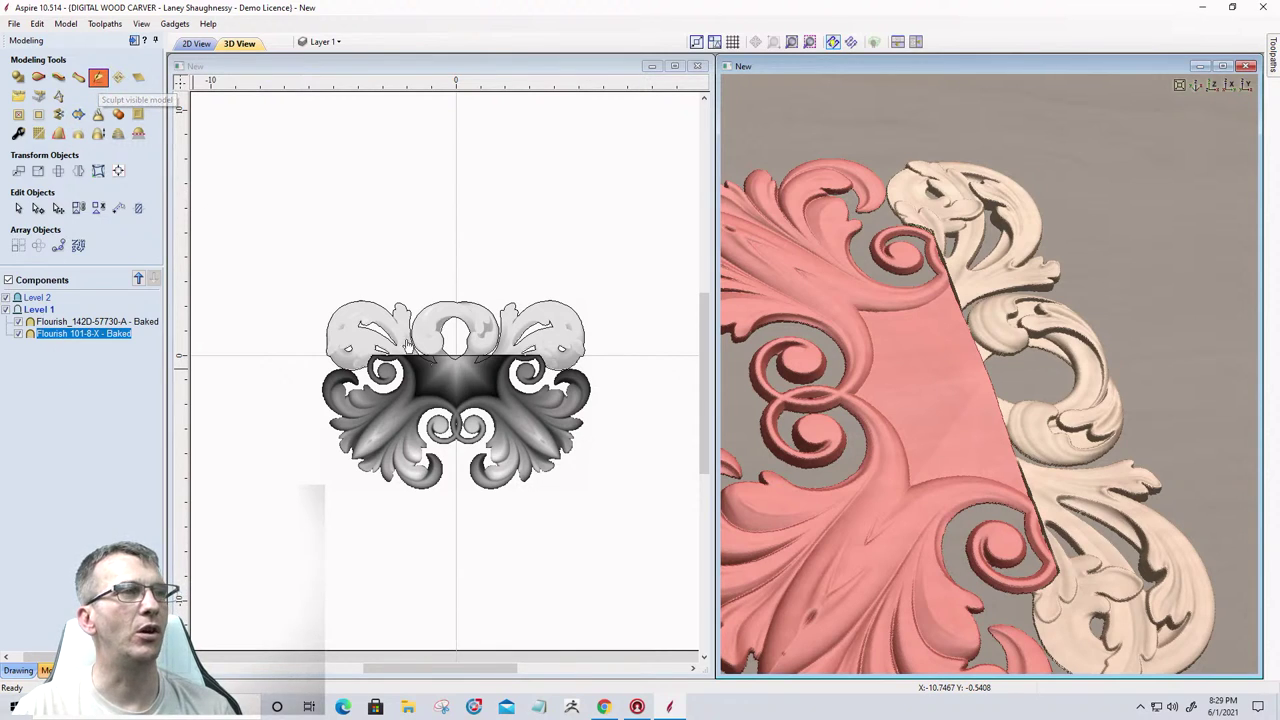
# Bake Flourish_142D-57730-A - Baked and Flourish 101-8-X - Baked on Level 1 together into one component.
pyautogui.click(673, 470)
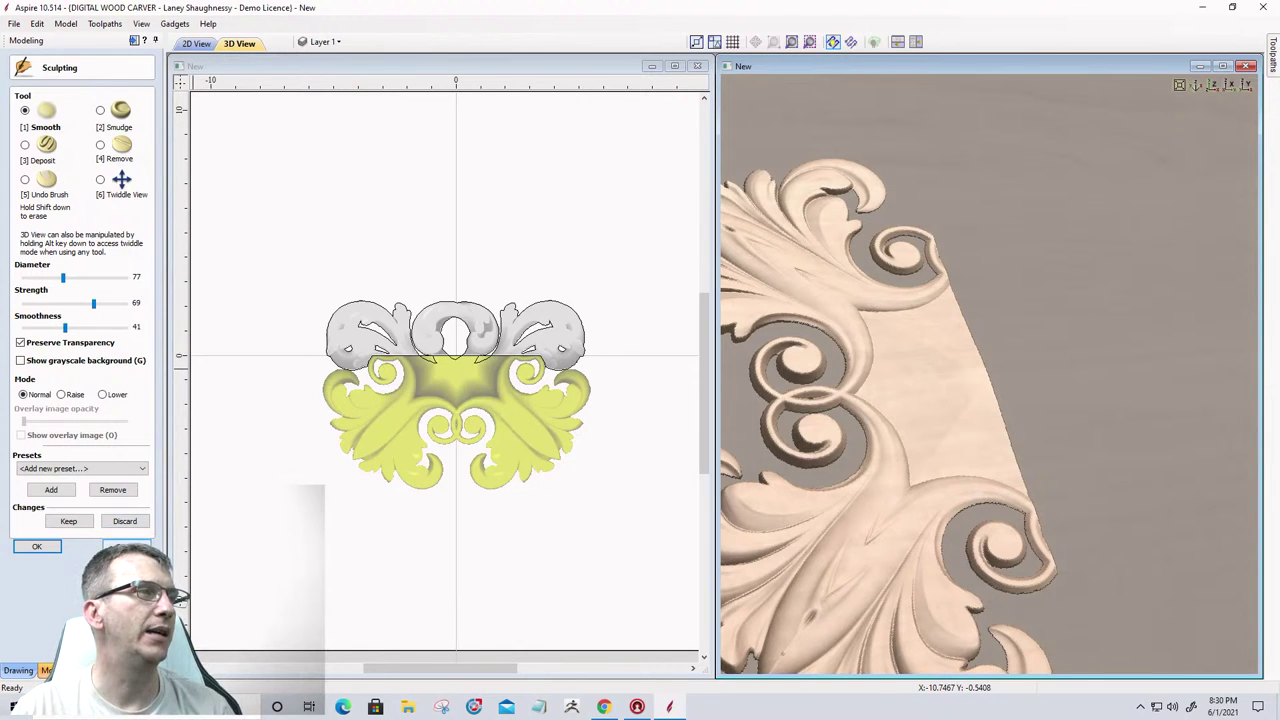
pyautogui.click(126, 546)
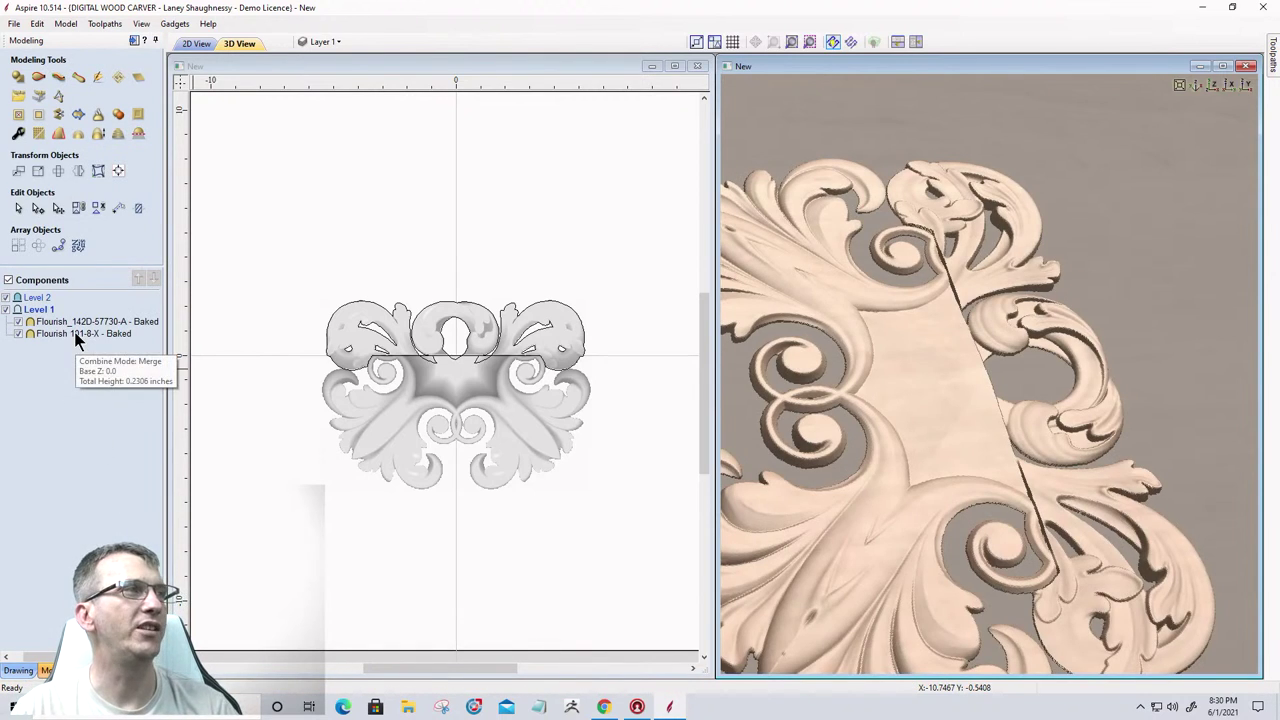
pyautogui.click(75, 335)
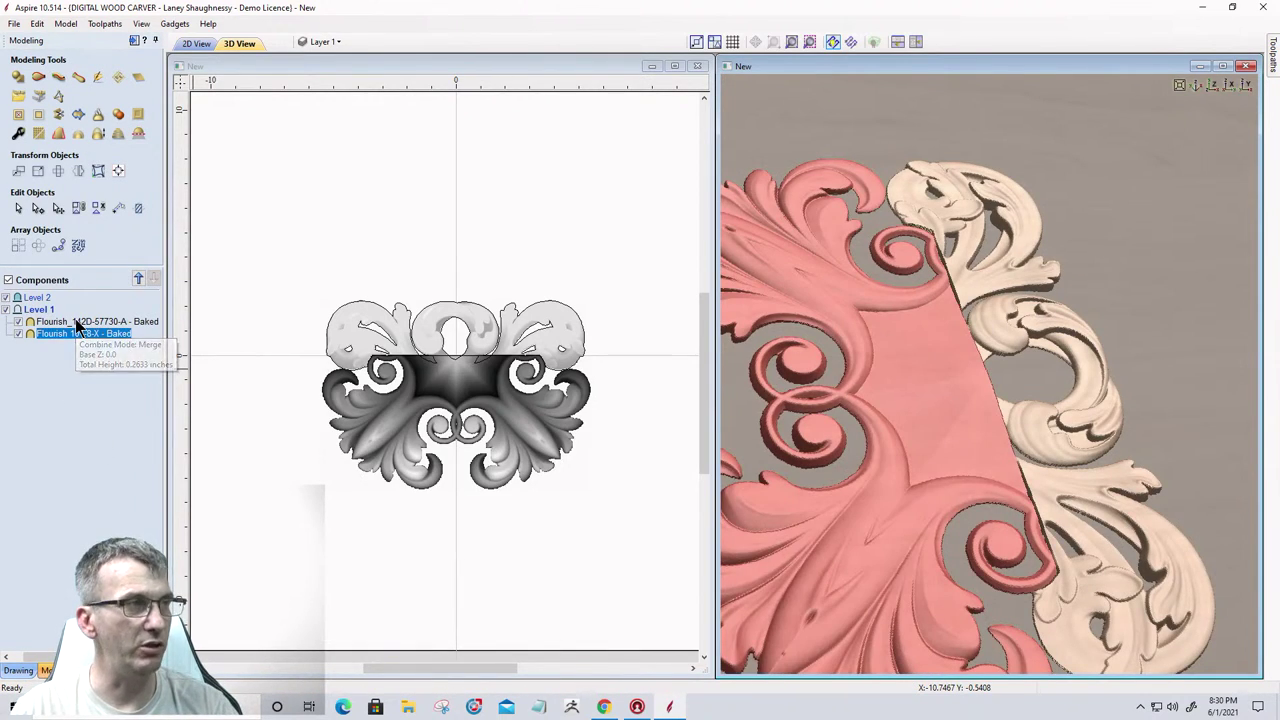
pyautogui.keyDown('shift'); pyautogui.click(78, 321); pyautogui.keyUp('shift')
pyautogui.click(97, 116)
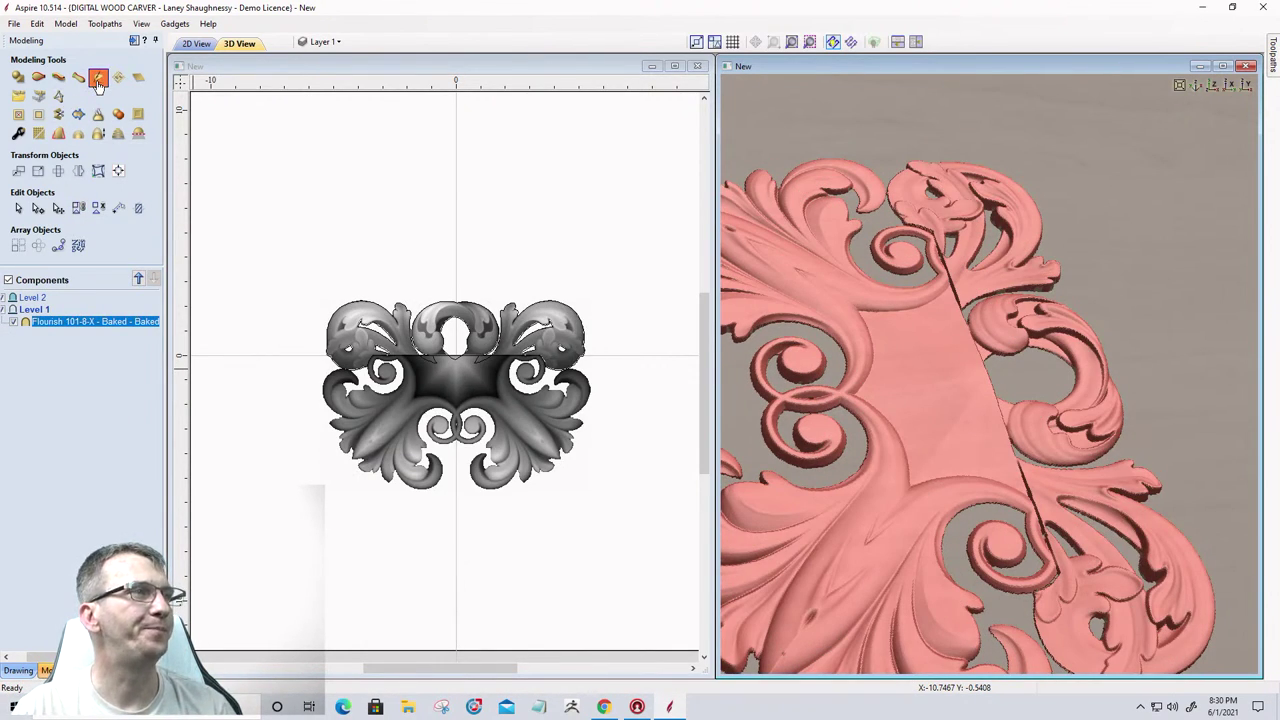
# Sculpt the combined component, smudging the seam between the flourishes on the right side with a brush diameter of 21.
pyautogui.press('Escape')
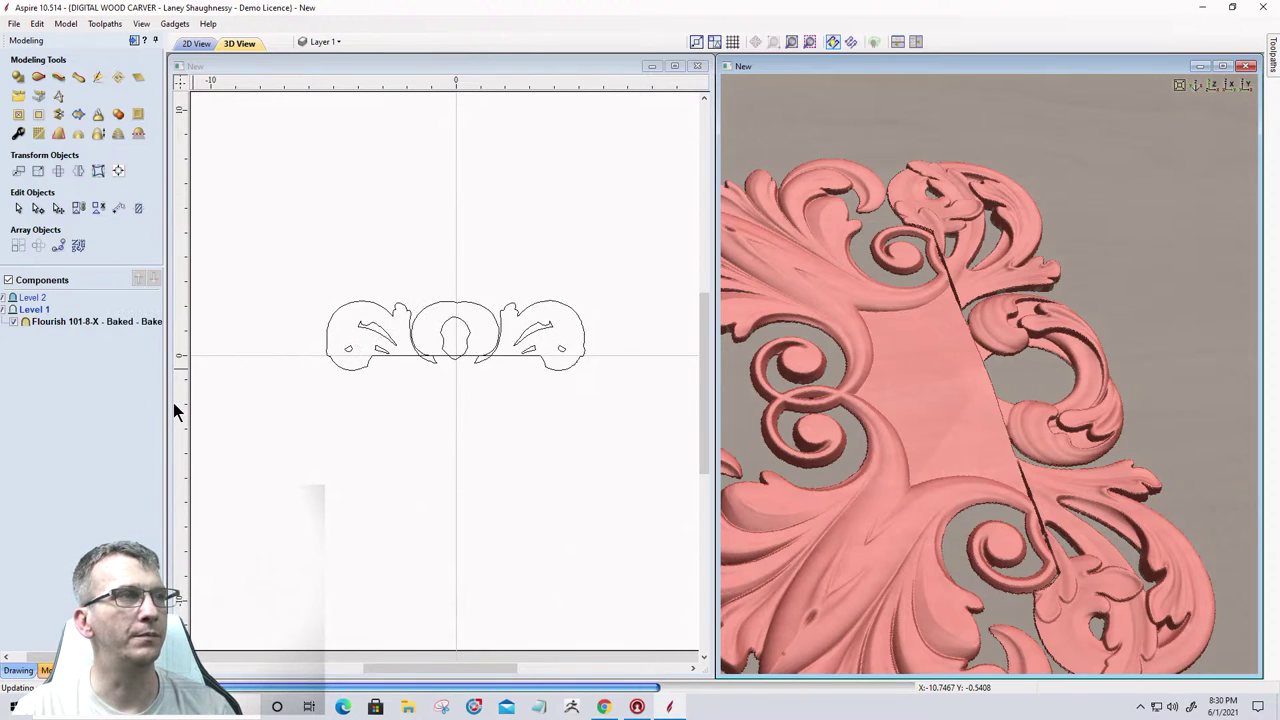
pyautogui.hotkey('ctrl', 'shift', 's')
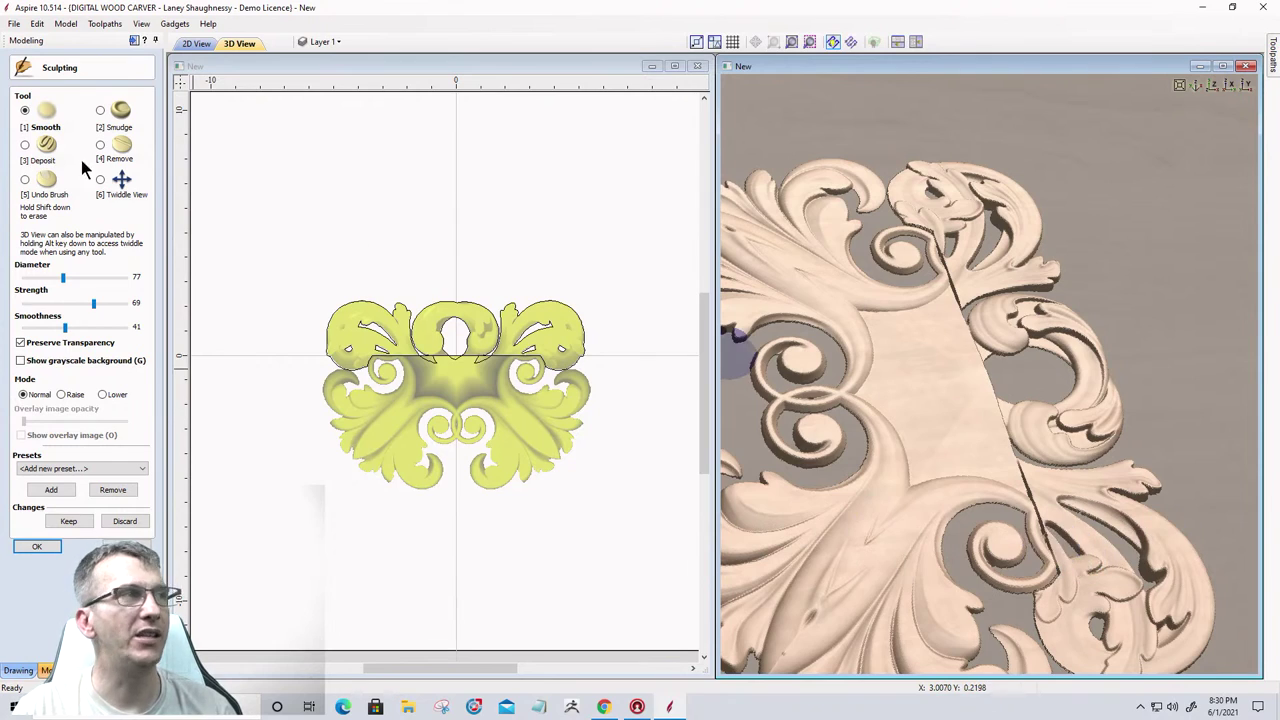
pyautogui.click(100, 110)
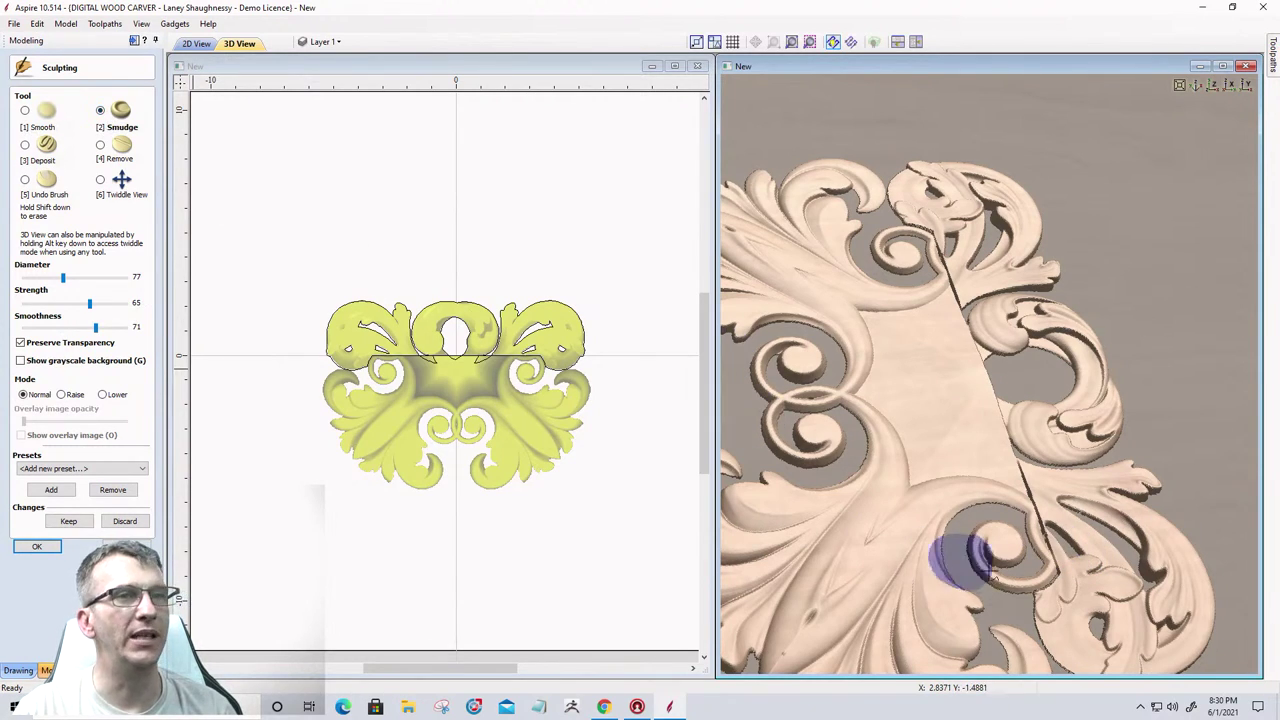
pyautogui.scroll(4, 1100, 528)
pyautogui.click(102, 182)
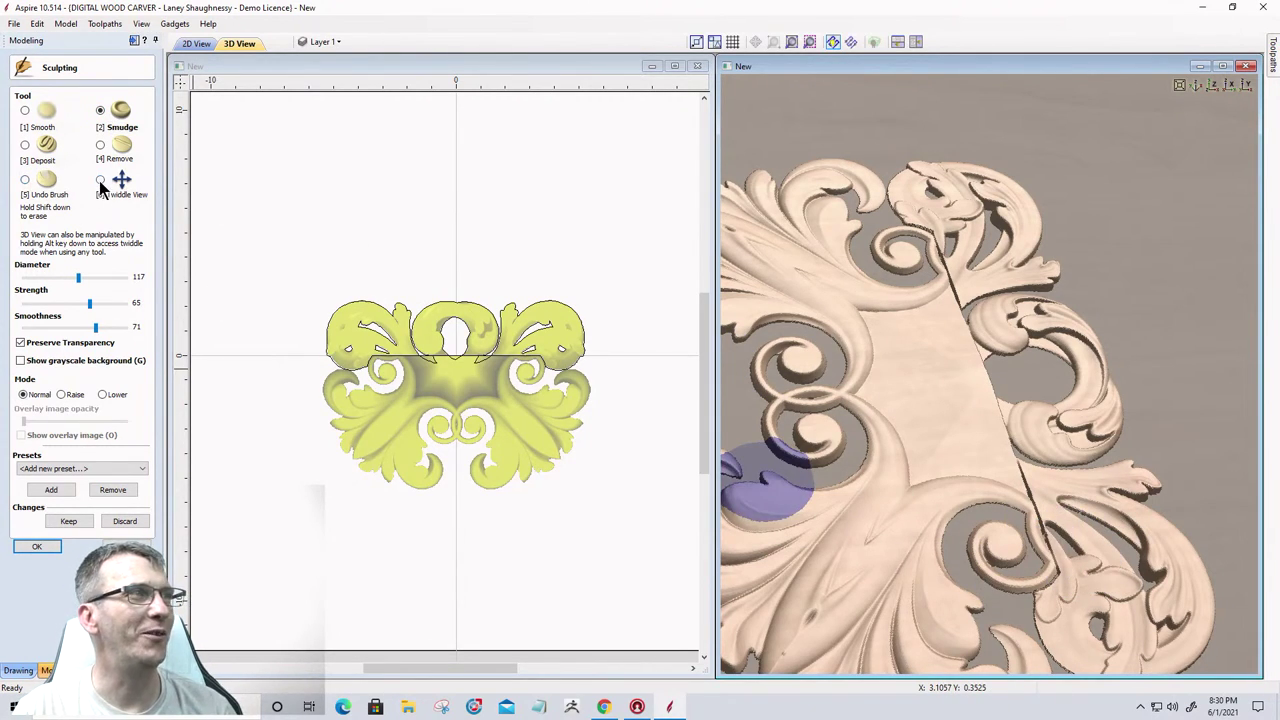
pyautogui.scroll(5, 1043, 508)
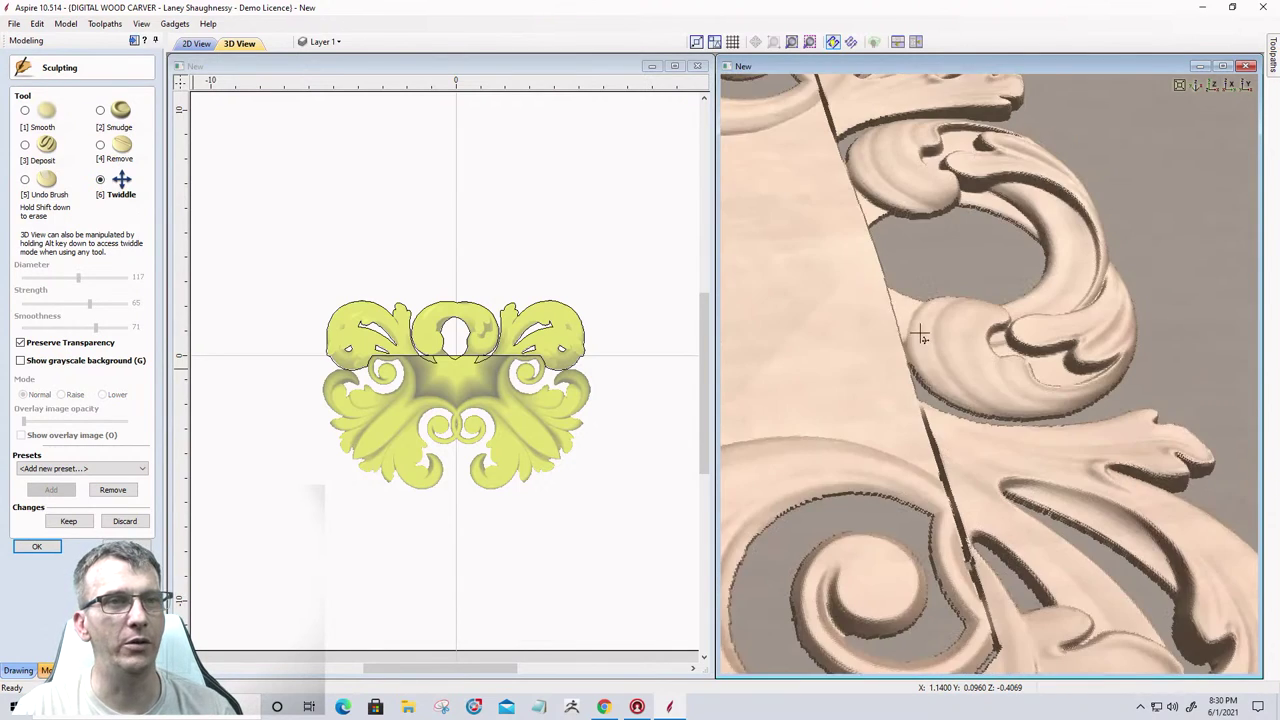
pyautogui.moveTo(980, 403); pyautogui.dragTo(893, 592)
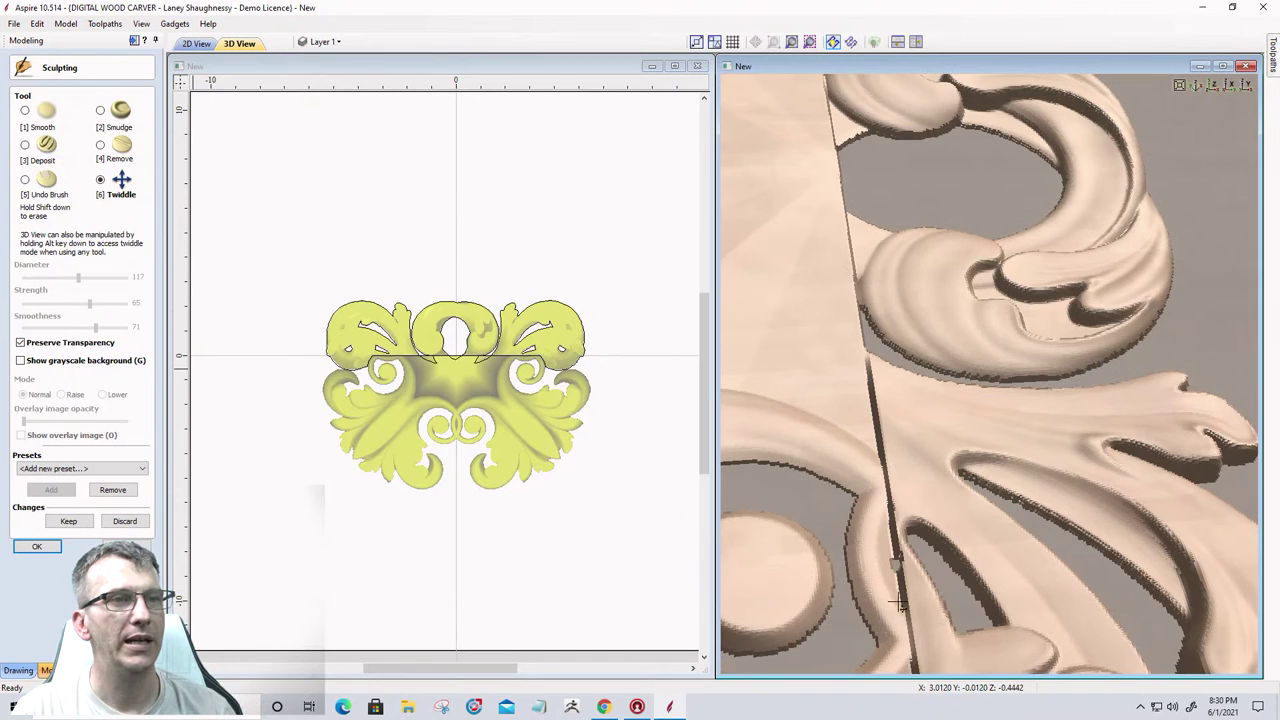
pyautogui.click(100, 110)
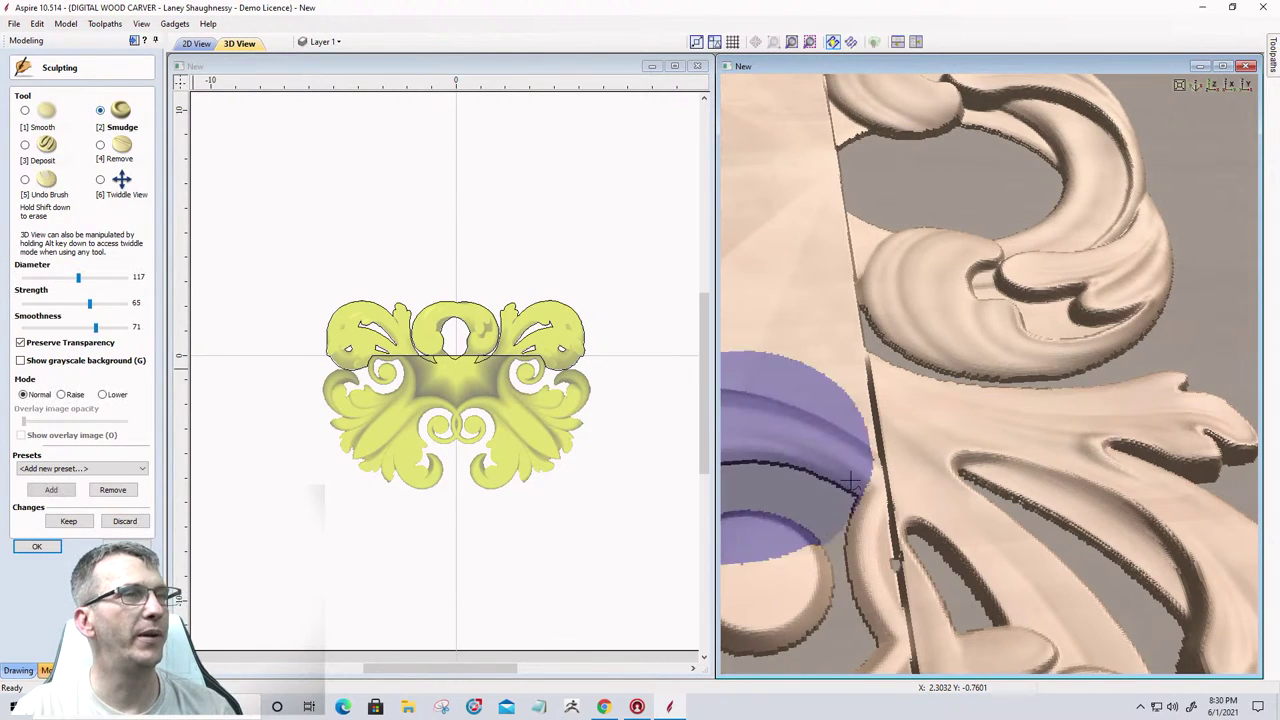
pyautogui.keyDown('ctrl'); pyautogui.scroll(-6, 880, 420); pyautogui.keyUp('ctrl')
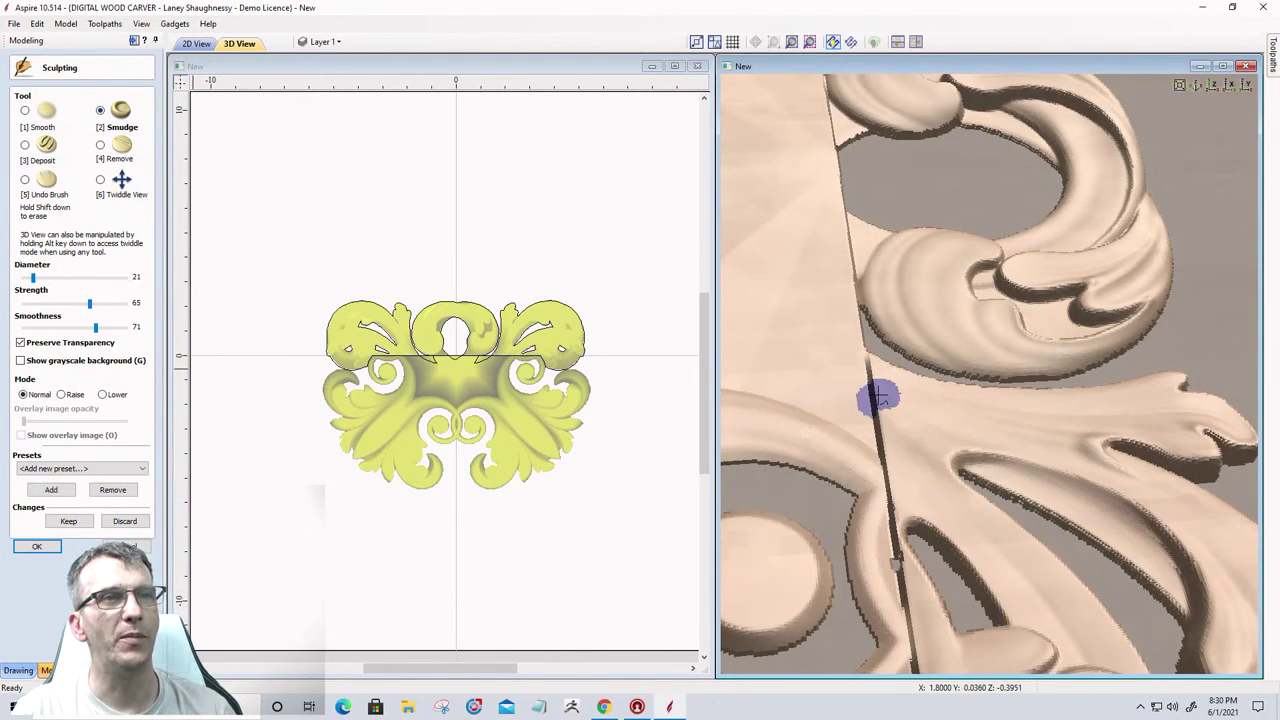
pyautogui.moveTo(884, 383)
pyautogui.mouseDown()
pyautogui.moveTo(846, 397)
pyautogui.moveTo(913, 442)
pyautogui.moveTo(866, 414)
pyautogui.moveTo(902, 455)
pyautogui.mouseUp()
pyautogui.moveTo(862, 414)
pyautogui.mouseDown()
pyautogui.moveTo(910, 499)
pyautogui.moveTo(864, 464)
pyautogui.moveTo(909, 512)
pyautogui.moveTo(870, 499)
pyautogui.moveTo(903, 551)
pyautogui.moveTo(880, 531)
pyautogui.moveTo(904, 574)
pyautogui.moveTo(881, 549)
pyautogui.moveTo(891, 591)
pyautogui.mouseUp()
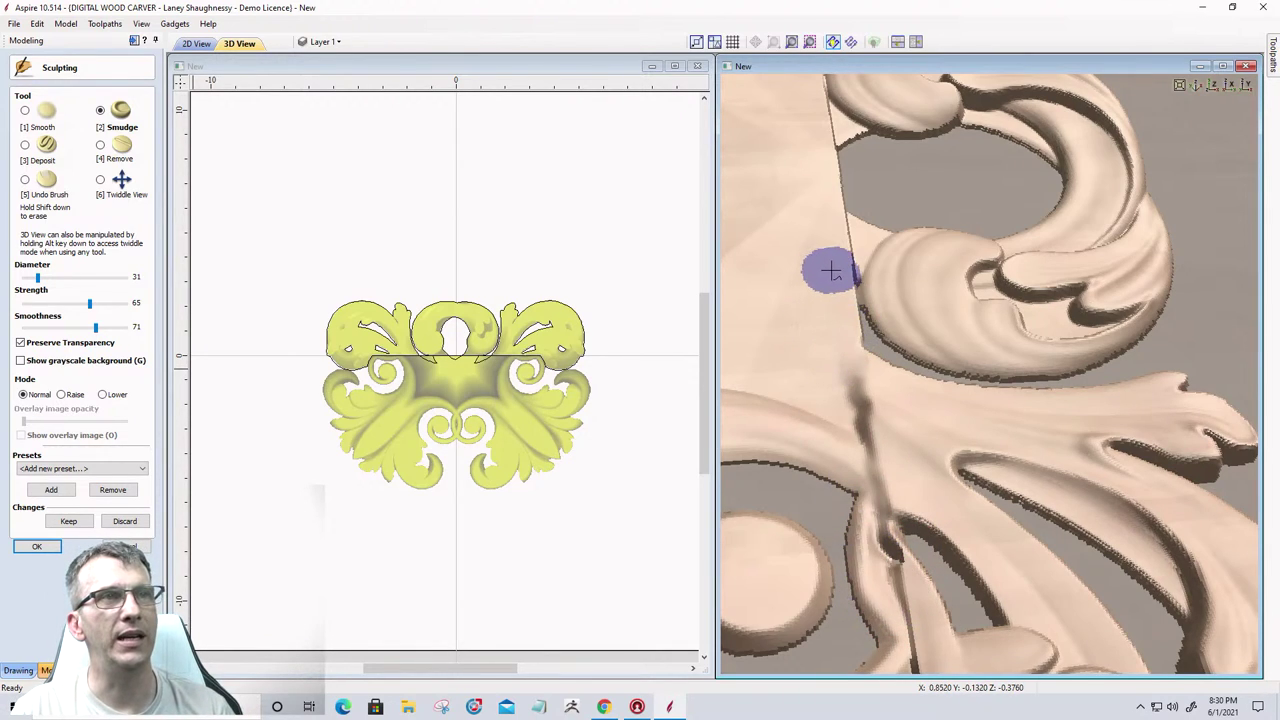
# Smudge the seam where the central scroll's right end meets the lower flourish, using brush diameter 31.
pyautogui.moveTo(834, 251)
pyautogui.mouseDown()
pyautogui.moveTo(855, 226)
pyautogui.moveTo(821, 288)
pyautogui.moveTo(848, 209)
pyautogui.moveTo(820, 276)
pyautogui.moveTo(848, 226)
pyautogui.moveTo(830, 280)
pyautogui.mouseUp()
pyautogui.moveTo(849, 229)
pyautogui.mouseDown()
pyautogui.moveTo(848, 211)
pyautogui.moveTo(834, 240)
pyautogui.mouseUp()
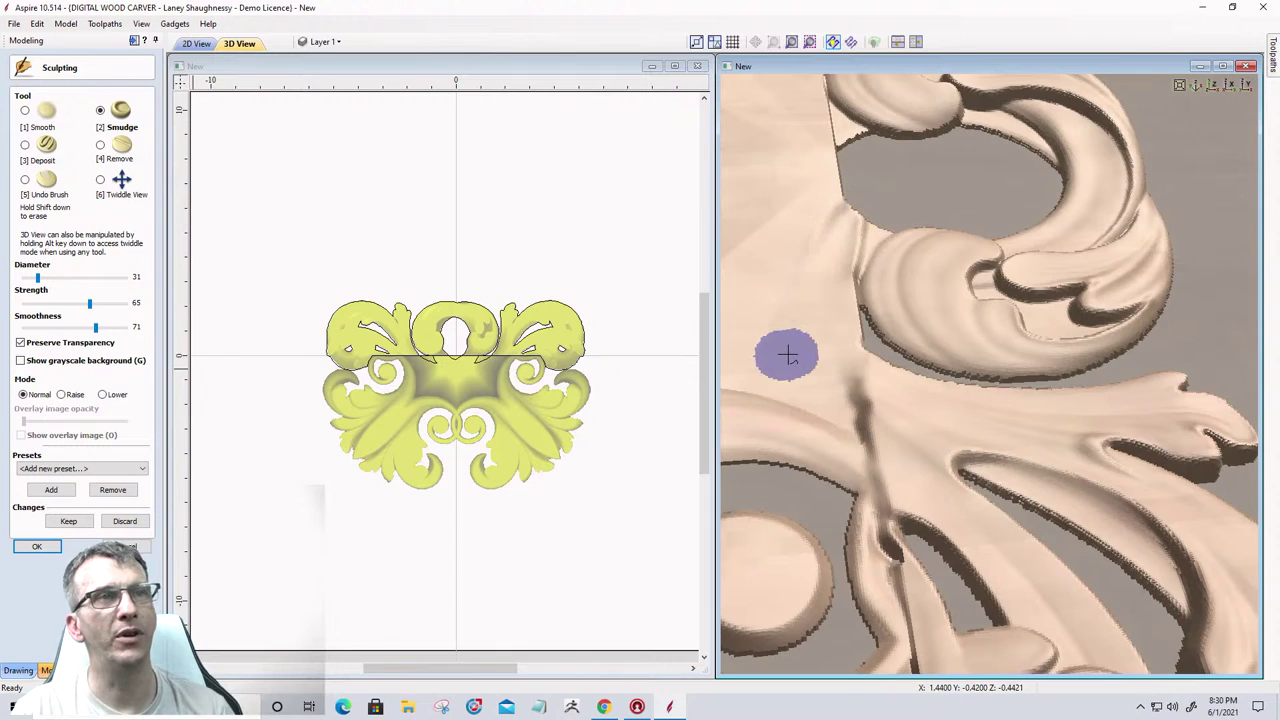
pyautogui.moveTo(848, 288)
pyautogui.mouseDown()
pyautogui.moveTo(880, 223)
pyautogui.moveTo(843, 294)
pyautogui.mouseUp()
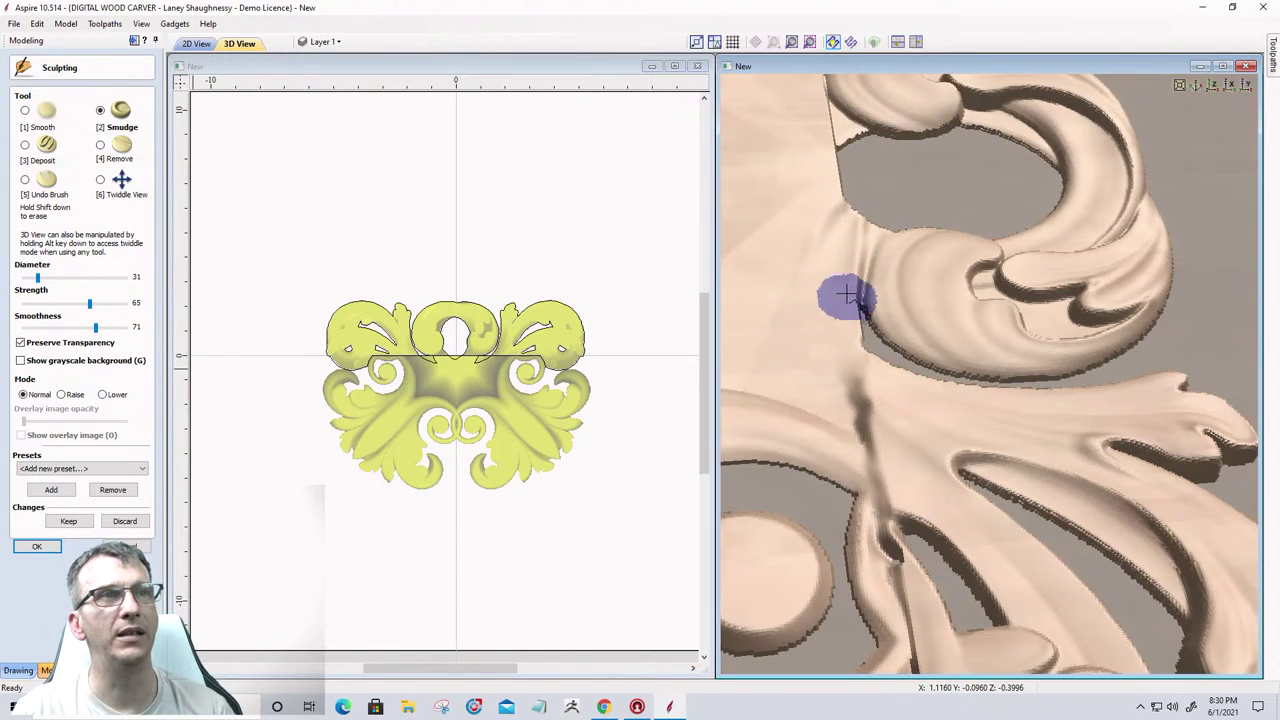
pyautogui.moveTo(880, 206); pyautogui.dragTo(873, 222)
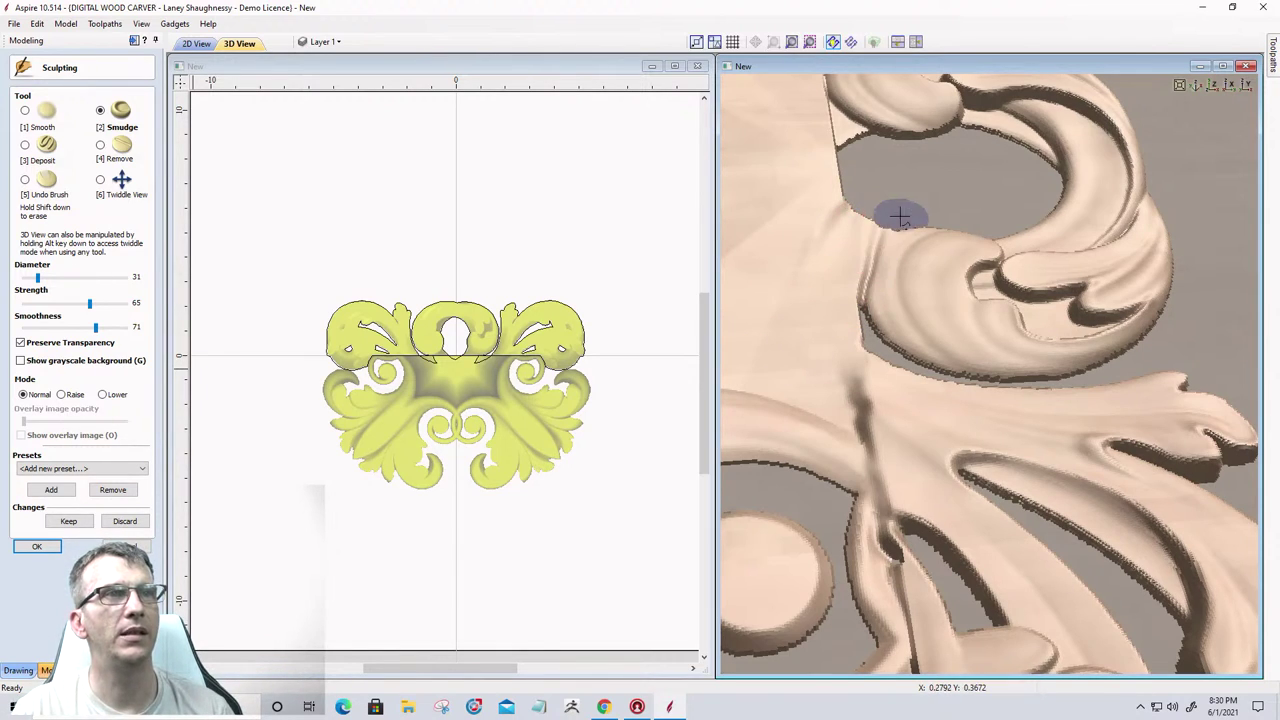
# Smudge the seam at the base of the left leaf with brush diameter 23, strength 65 and smoothness 71.
pyautogui.keyDown('ctrl'); pyautogui.scroll(-10, 955, 620); pyautogui.keyUp('ctrl')
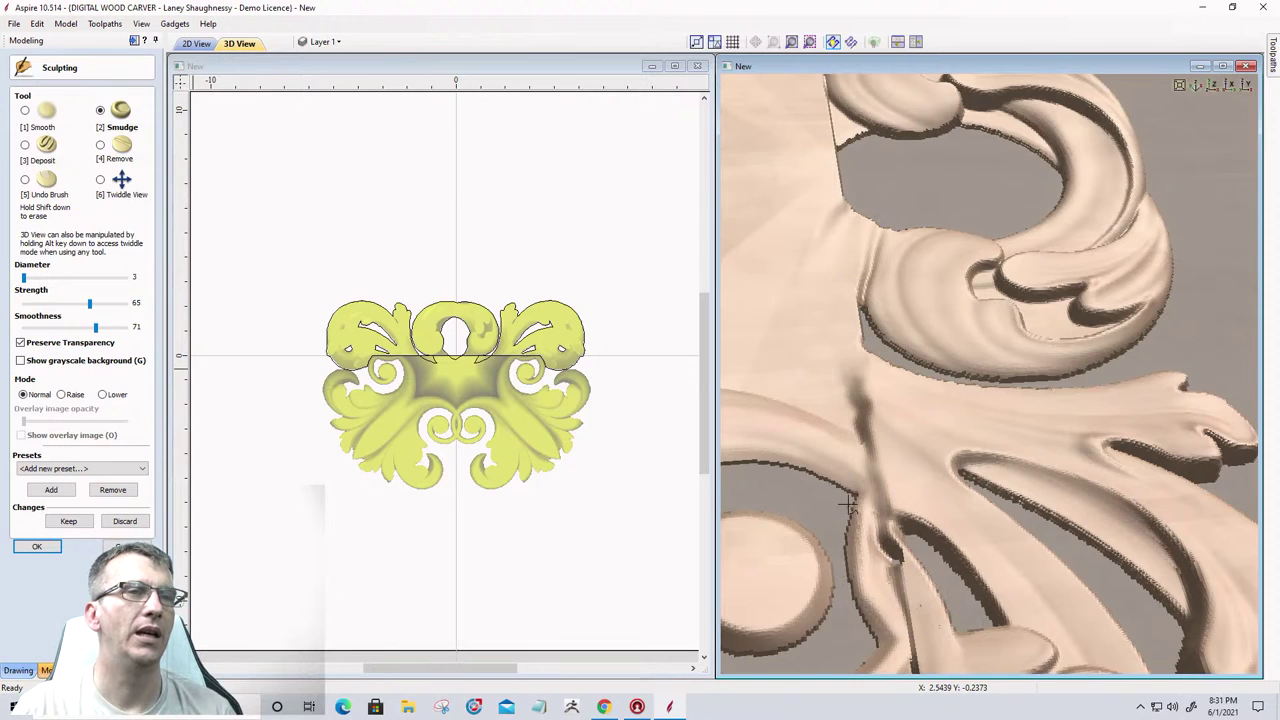
pyautogui.moveTo(850, 372); pyautogui.dragTo(904, 528, button='middle')
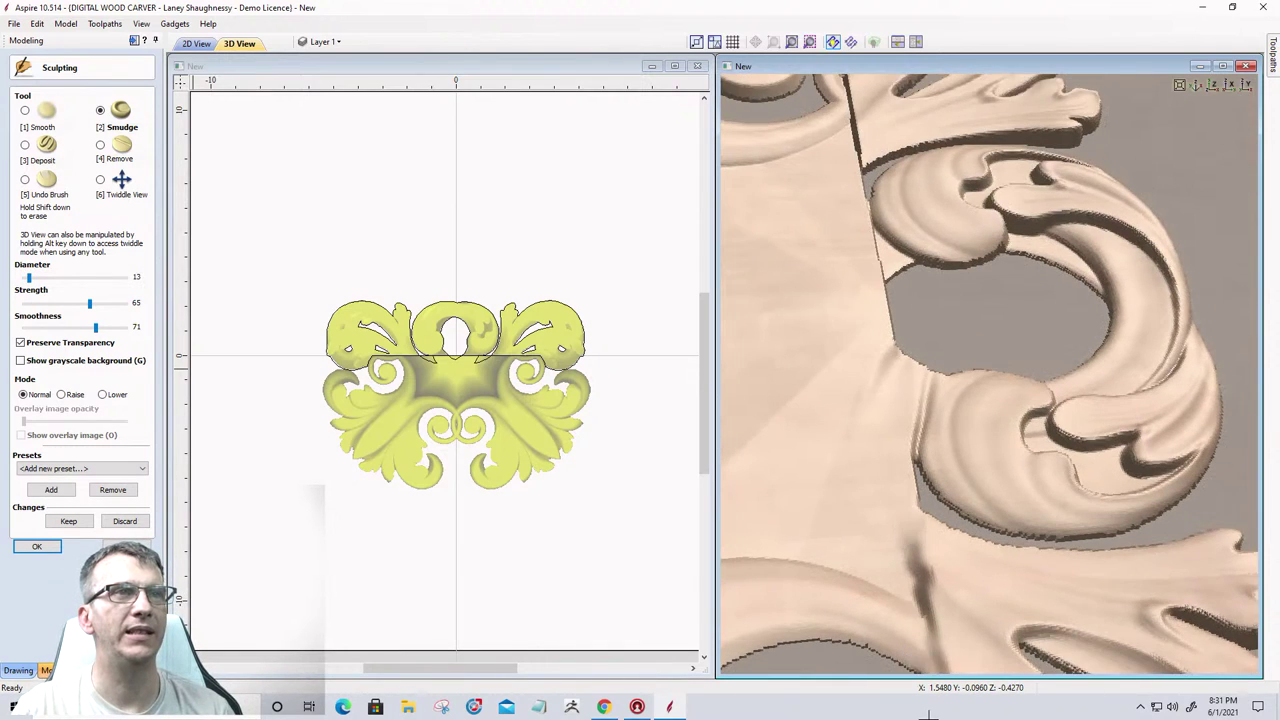
pyautogui.keyDown('ctrl'); pyautogui.scroll(4, 886, 363); pyautogui.keyUp('ctrl')
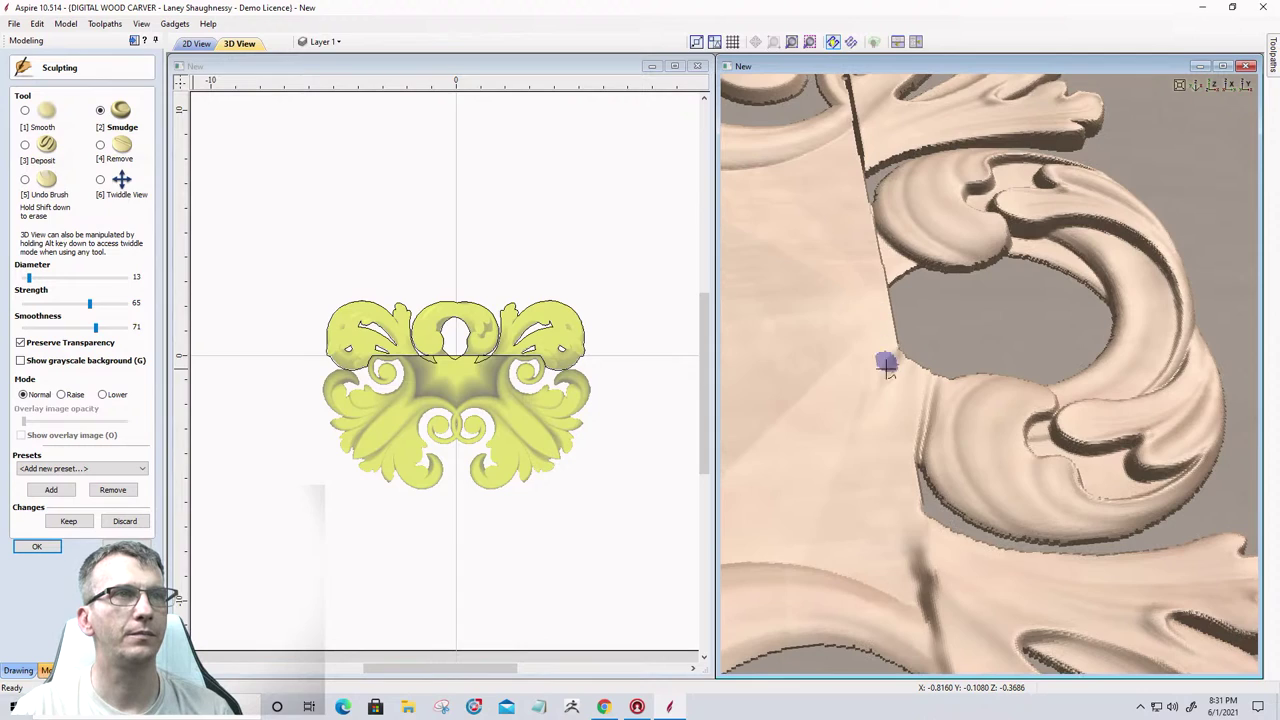
pyautogui.moveTo(880, 560); pyautogui.dragTo(868, 526, button='middle')
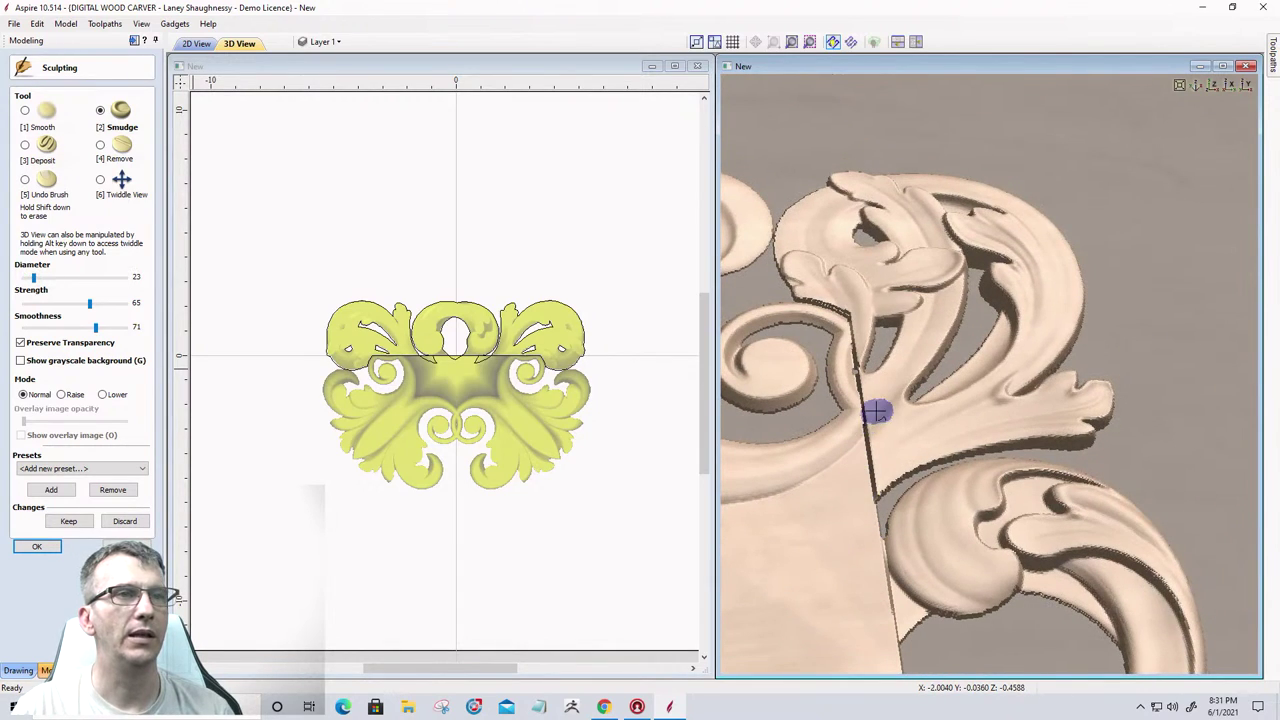
pyautogui.moveTo(877, 411)
pyautogui.mouseDown()
pyautogui.moveTo(865, 506)
pyautogui.moveTo(895, 432)
pyautogui.moveTo(853, 522)
pyautogui.moveTo(866, 472)
pyautogui.moveTo(821, 539)
pyautogui.moveTo(879, 431)
pyautogui.moveTo(836, 528)
pyautogui.moveTo(881, 419)
pyautogui.moveTo(828, 521)
pyautogui.moveTo(872, 403)
pyautogui.moveTo(807, 475)
pyautogui.moveTo(892, 426)
pyautogui.moveTo(891, 414)
pyautogui.moveTo(845, 469)
pyautogui.moveTo(793, 493)
pyautogui.moveTo(878, 426)
pyautogui.moveTo(849, 494)
pyautogui.moveTo(790, 515)
pyautogui.mouseUp()
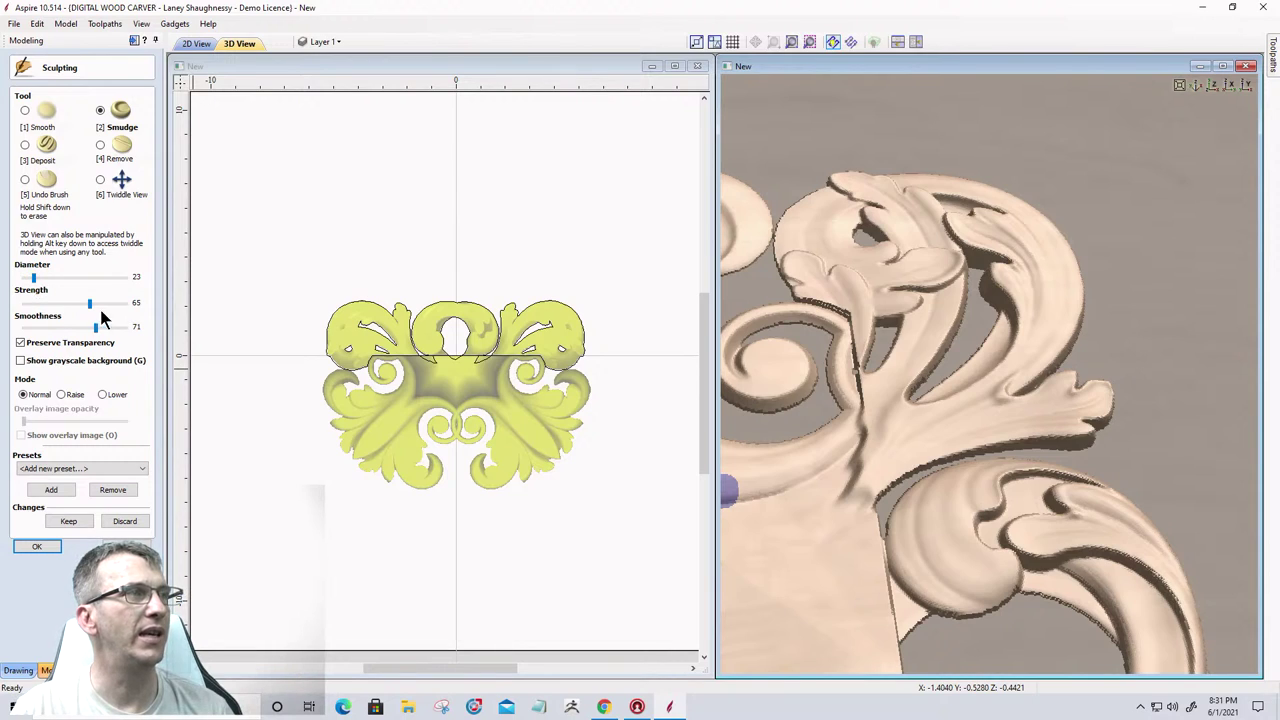
pyautogui.moveTo(872, 438)
pyautogui.mouseDown()
pyautogui.moveTo(826, 532)
pyautogui.moveTo(867, 461)
pyautogui.moveTo(830, 521)
pyautogui.moveTo(843, 530)
pyautogui.moveTo(878, 475)
pyautogui.moveTo(853, 535)
pyautogui.moveTo(866, 491)
pyautogui.mouseUp()
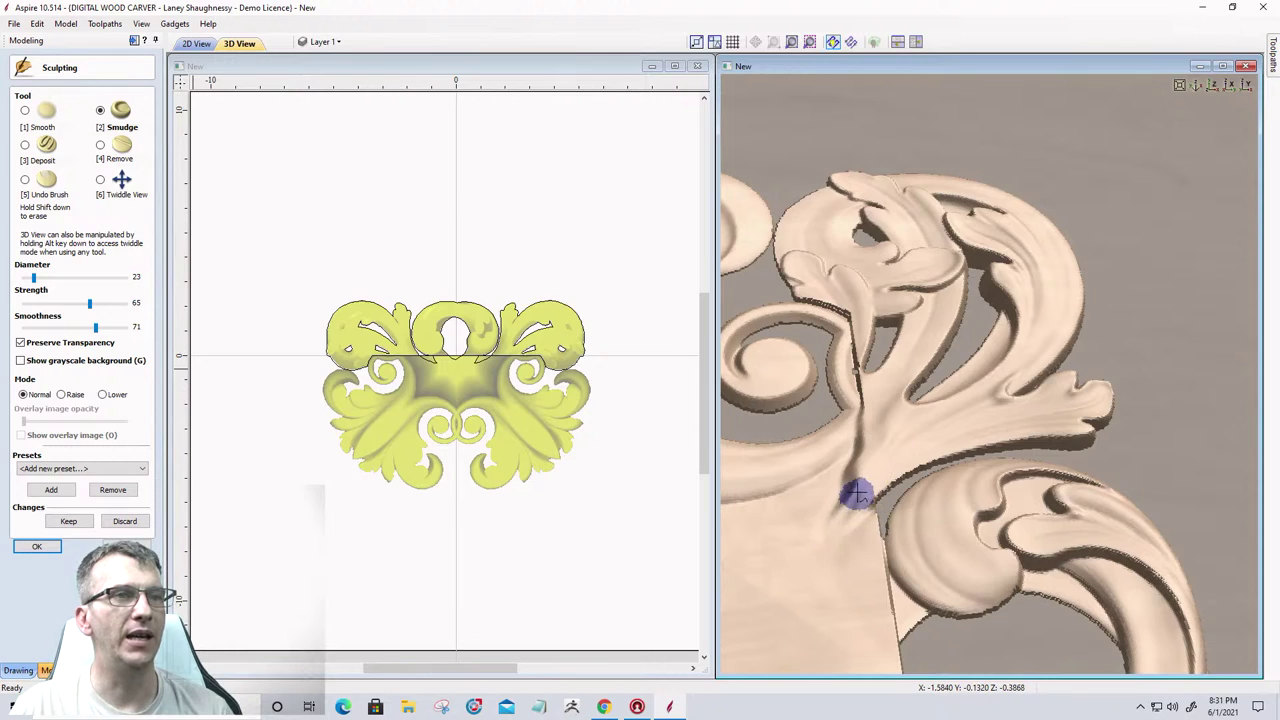
# Smudge the rest of the left seam, between the small leaf and the lower flourish's scroll.
pyautogui.moveTo(871, 406)
pyautogui.mouseDown()
pyautogui.moveTo(862, 349)
pyautogui.moveTo(846, 464)
pyautogui.moveTo(875, 383)
pyautogui.moveTo(853, 399)
pyautogui.moveTo(872, 413)
pyautogui.moveTo(835, 371)
pyautogui.moveTo(863, 393)
pyautogui.moveTo(834, 362)
pyautogui.moveTo(853, 349)
pyautogui.moveTo(832, 369)
pyautogui.moveTo(866, 352)
pyautogui.moveTo(855, 362)
pyautogui.moveTo(867, 327)
pyautogui.moveTo(845, 360)
pyautogui.moveTo(863, 325)
pyautogui.moveTo(857, 306)
pyautogui.moveTo(850, 341)
pyautogui.moveTo(845, 283)
pyautogui.moveTo(846, 340)
pyautogui.mouseUp()
pyautogui.moveTo(830, 283)
pyautogui.mouseDown()
pyautogui.moveTo(826, 314)
pyautogui.moveTo(814, 296)
pyautogui.moveTo(837, 323)
pyautogui.moveTo(843, 300)
pyautogui.moveTo(851, 394)
pyautogui.moveTo(849, 372)
pyautogui.moveTo(871, 414)
pyautogui.moveTo(834, 337)
pyautogui.moveTo(860, 402)
pyautogui.moveTo(837, 500)
pyautogui.moveTo(800, 543)
pyautogui.moveTo(820, 500)
pyautogui.mouseUp()
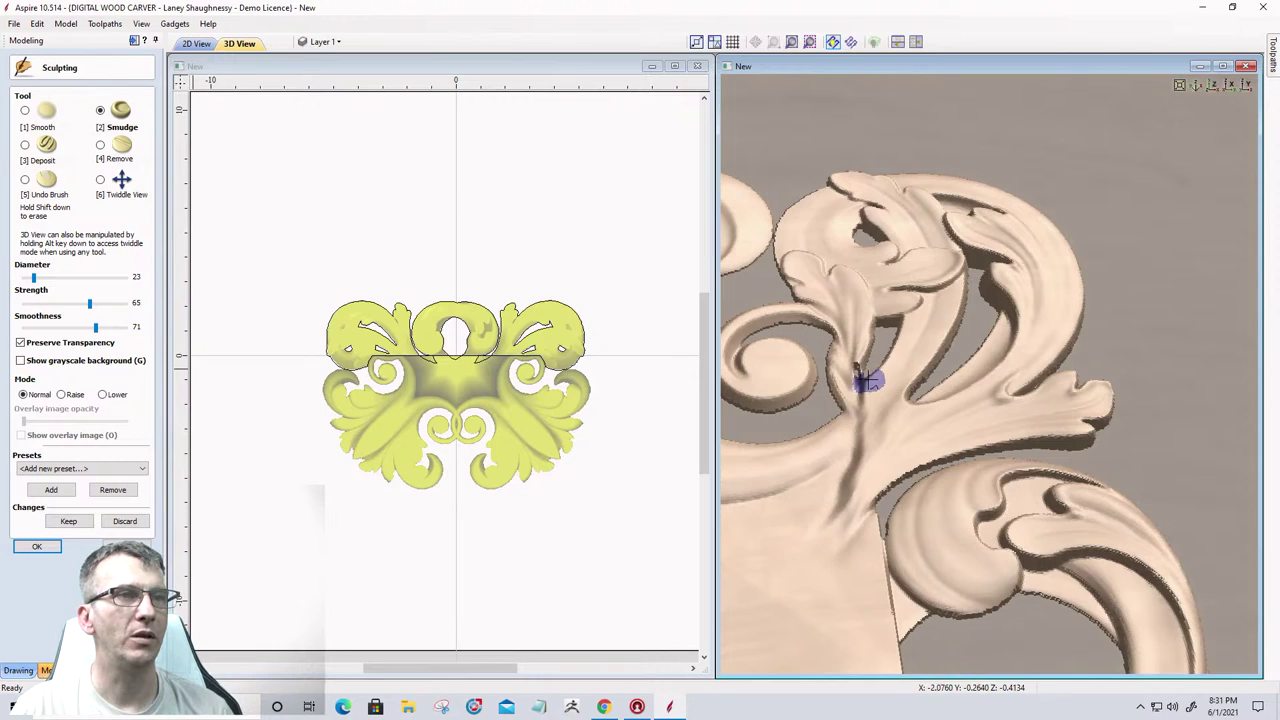
pyautogui.moveTo(866, 378); pyautogui.dragTo(858, 485)
pyautogui.moveTo(820, 533); pyautogui.dragTo(828, 505)
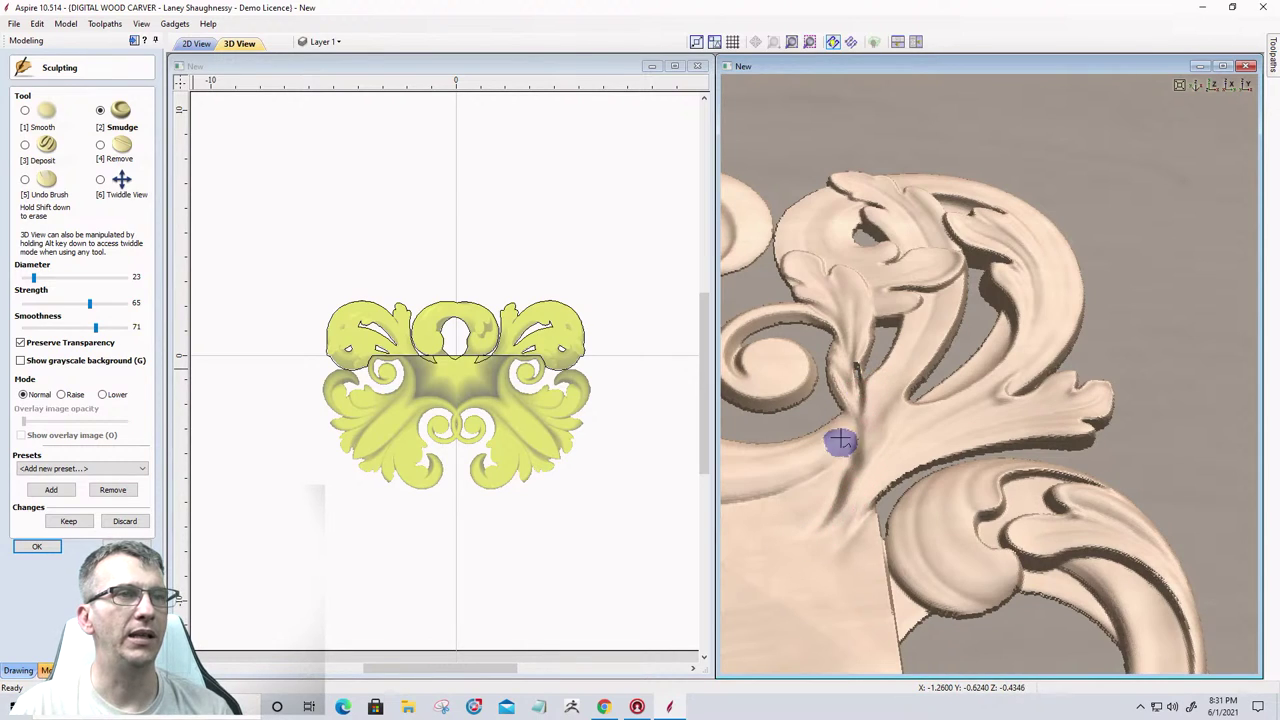
pyautogui.moveTo(860, 452)
pyautogui.mouseDown()
pyautogui.moveTo(829, 523)
pyautogui.moveTo(806, 538)
pyautogui.mouseUp()
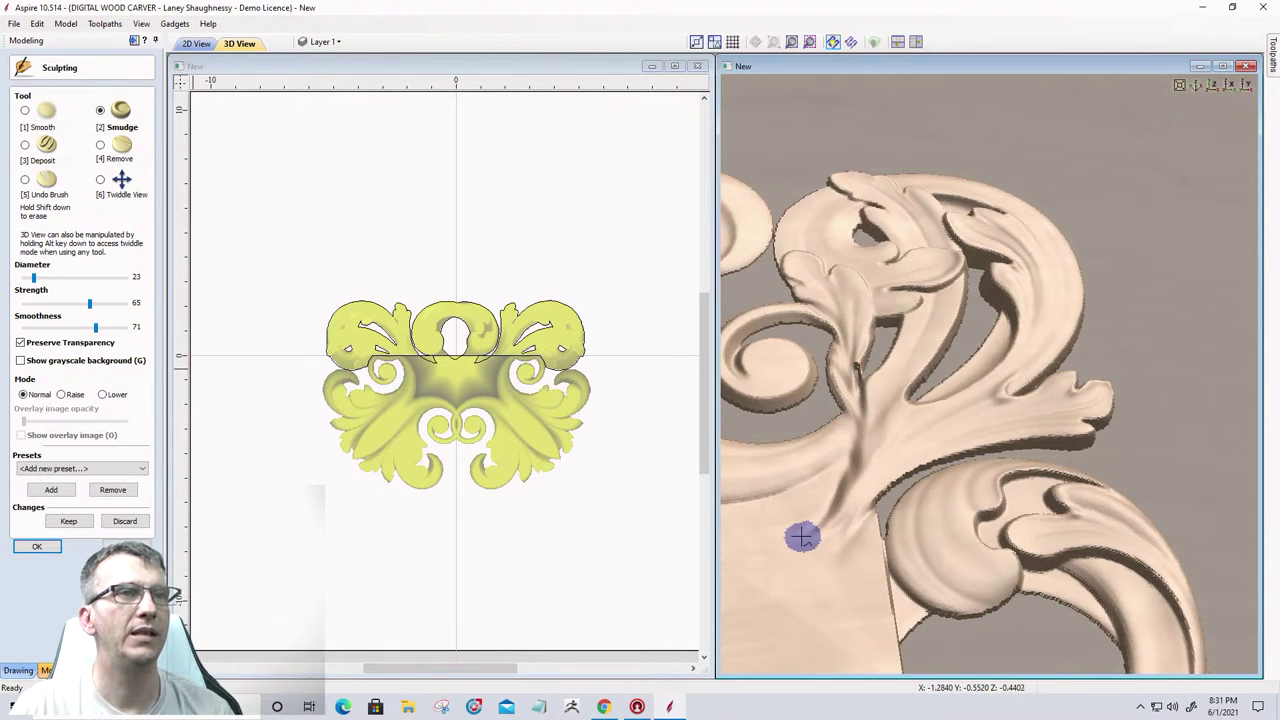
# Smooth the smudged left seam with brush diameter 57, strength 69 and smoothness 41.
pyautogui.click(25, 111)
pyautogui.scroll(3, 855, 362)
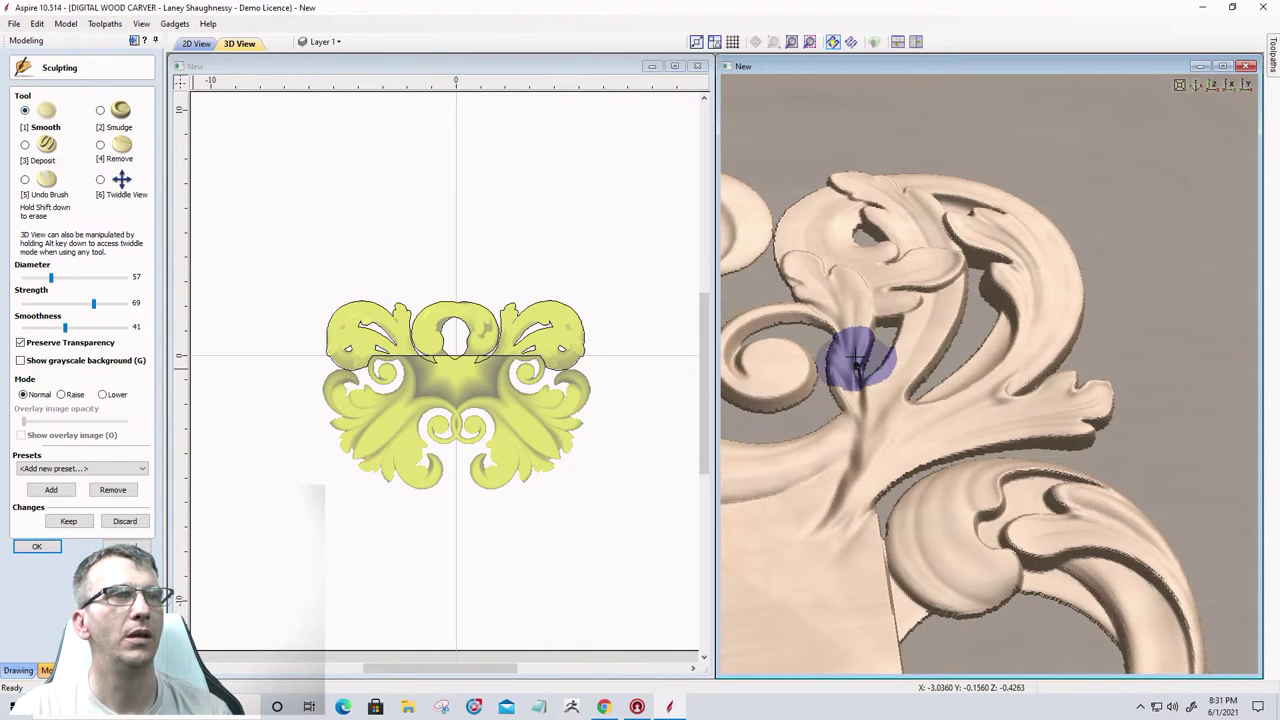
pyautogui.scroll(4, 850, 352)
pyautogui.moveTo(843, 343)
pyautogui.mouseDown()
pyautogui.moveTo(882, 423)
pyautogui.moveTo(893, 417)
pyautogui.moveTo(846, 346)
pyautogui.moveTo(850, 507)
pyautogui.moveTo(809, 620)
pyautogui.moveTo(874, 449)
pyautogui.mouseUp()
pyautogui.moveTo(834, 506)
pyautogui.mouseDown()
pyautogui.moveTo(757, 557)
pyautogui.moveTo(858, 452)
pyautogui.moveTo(866, 460)
pyautogui.mouseUp()
pyautogui.moveTo(795, 600); pyautogui.dragTo(986, 600)
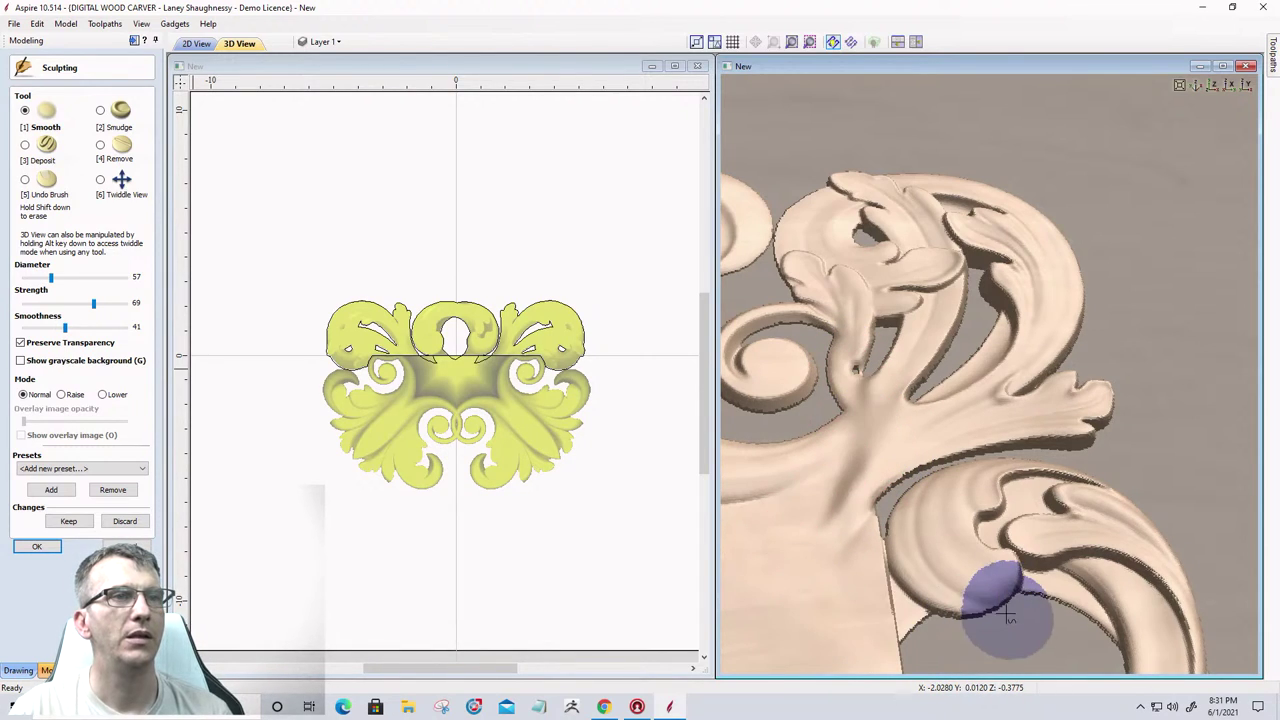
# Smooth the seam between the flourishes on the right side, starting with brush diameter 57, and apply the sculpting.
pyautogui.keyDown('alt'); pyautogui.moveTo(914, 177); pyautogui.dragTo(915, 268); pyautogui.keyUp('alt')
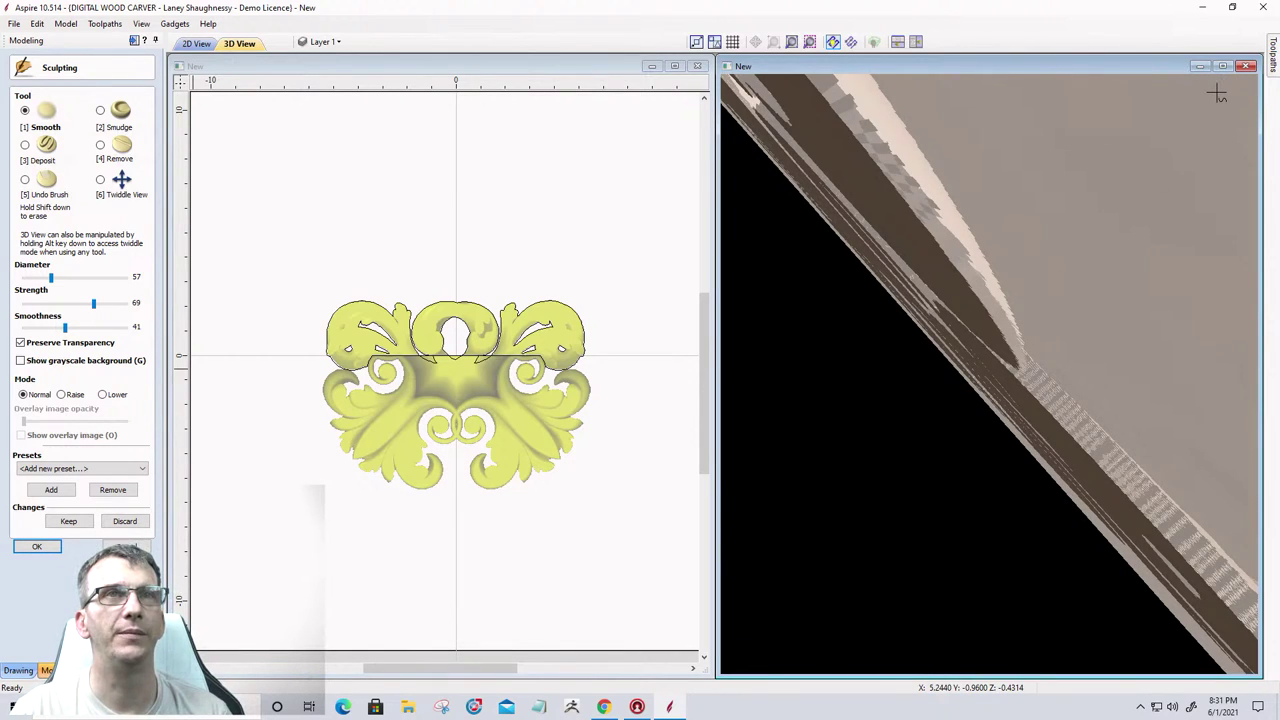
pyautogui.click(100, 180)
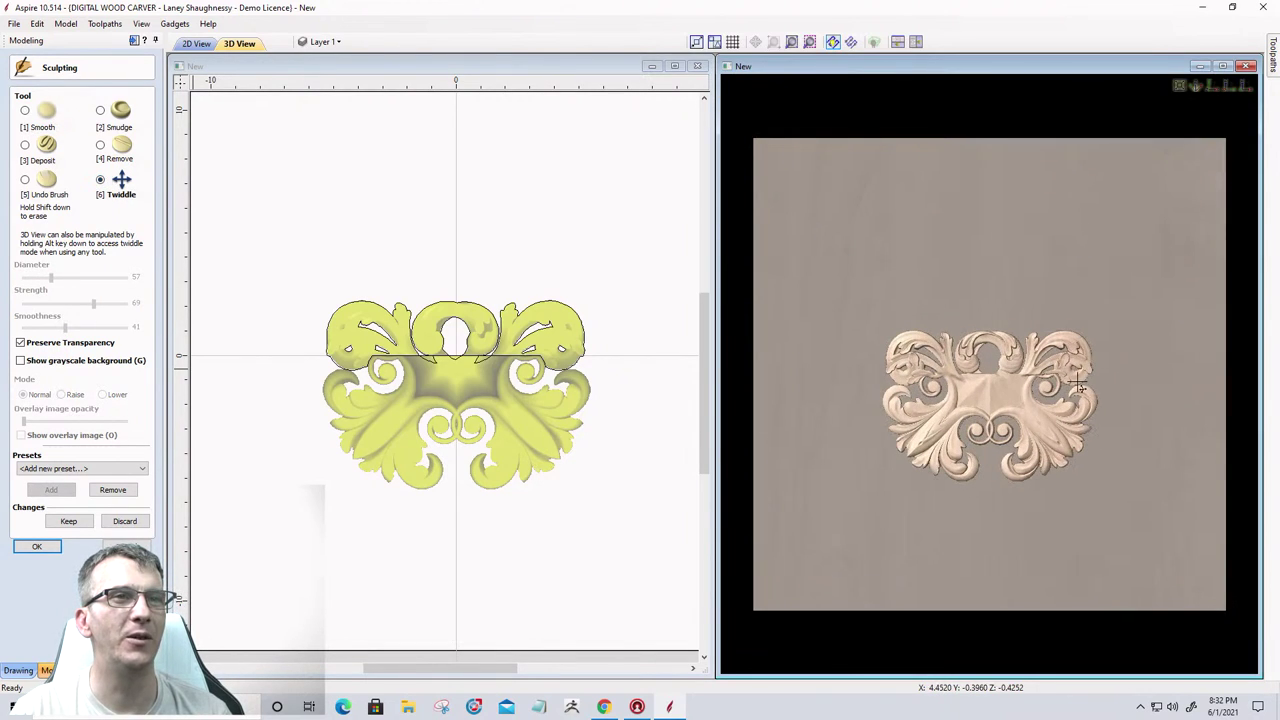
pyautogui.scroll(5, 1001, 340)
pyautogui.scroll(2, 1001, 340)
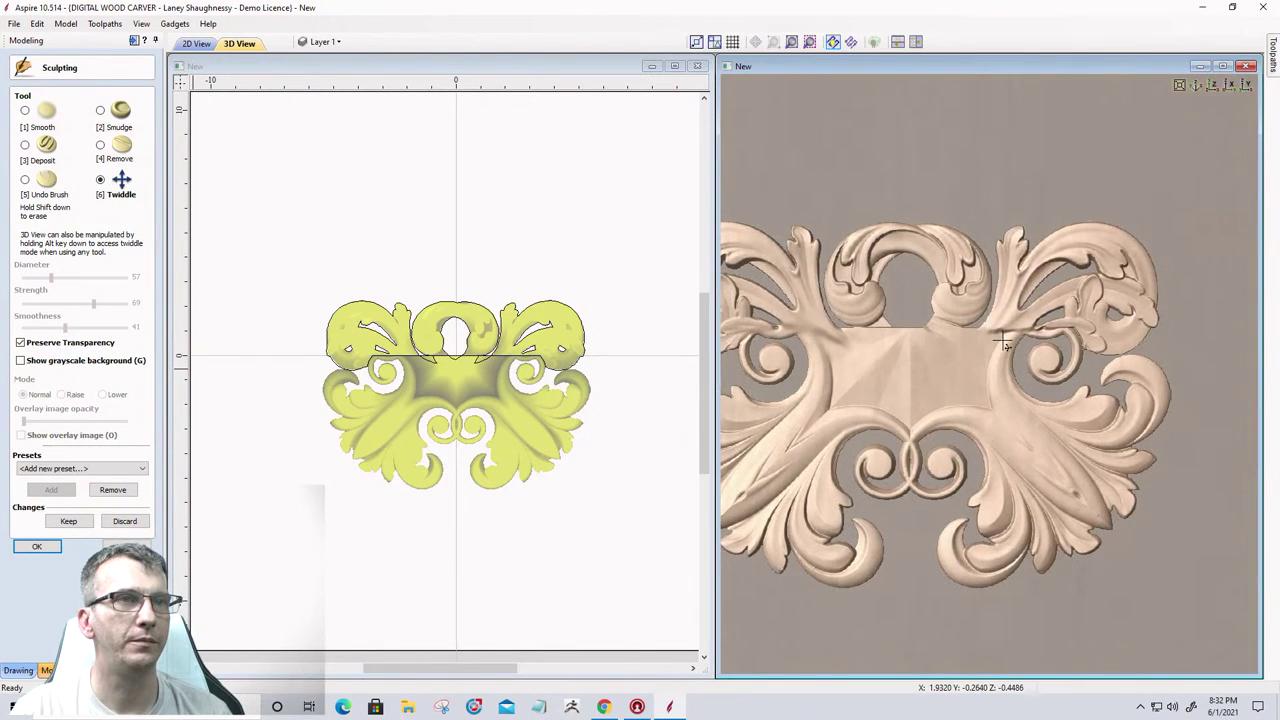
pyautogui.scroll(1, 1003, 343)
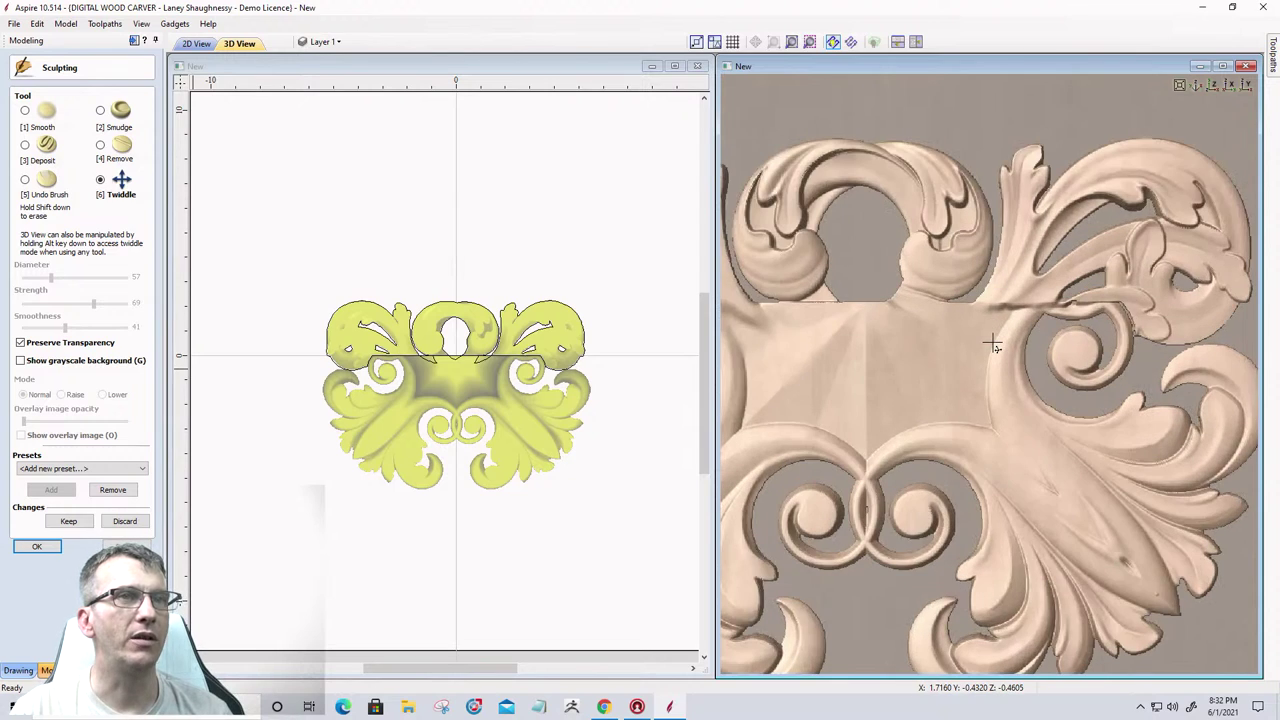
pyautogui.click(27, 111)
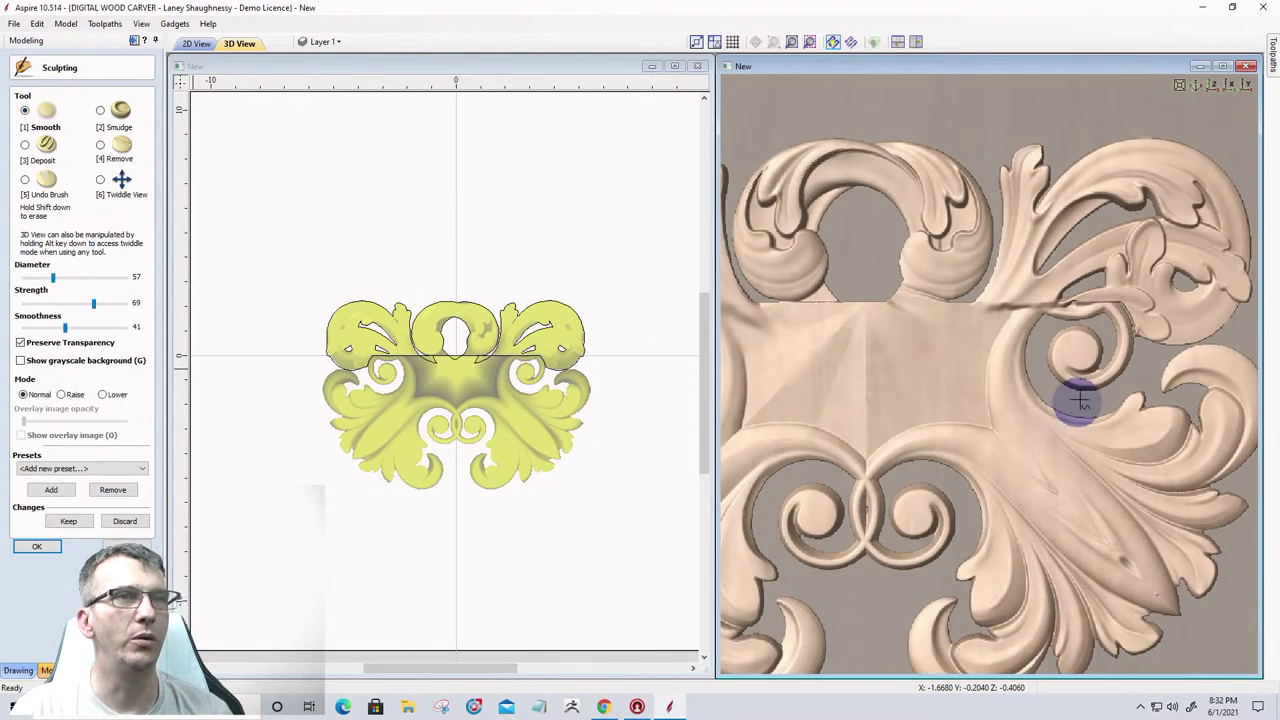
pyautogui.moveTo(1122, 308)
pyautogui.mouseDown()
pyautogui.moveTo(1075, 308)
pyautogui.moveTo(1121, 354)
pyautogui.moveTo(1126, 320)
pyautogui.moveTo(1016, 308)
pyautogui.moveTo(1032, 305)
pyautogui.moveTo(963, 332)
pyautogui.moveTo(1029, 318)
pyautogui.moveTo(1013, 305)
pyautogui.moveTo(977, 349)
pyautogui.moveTo(1021, 305)
pyautogui.moveTo(1009, 299)
pyautogui.moveTo(969, 331)
pyautogui.moveTo(1038, 323)
pyautogui.moveTo(1014, 295)
pyautogui.moveTo(938, 348)
pyautogui.moveTo(1006, 381)
pyautogui.moveTo(1031, 315)
pyautogui.moveTo(1015, 307)
pyautogui.moveTo(949, 337)
pyautogui.moveTo(924, 317)
pyautogui.moveTo(880, 315)
pyautogui.moveTo(876, 342)
pyautogui.moveTo(914, 312)
pyautogui.moveTo(927, 344)
pyautogui.moveTo(927, 314)
pyautogui.moveTo(884, 336)
pyautogui.moveTo(952, 336)
pyautogui.moveTo(944, 317)
pyautogui.moveTo(913, 310)
pyautogui.moveTo(1007, 368)
pyautogui.moveTo(967, 326)
pyautogui.moveTo(885, 326)
pyautogui.moveTo(1028, 320)
pyautogui.moveTo(1025, 308)
pyautogui.moveTo(977, 352)
pyautogui.moveTo(1048, 312)
pyautogui.mouseUp()
pyautogui.keyDown('ctrl'); pyautogui.scroll(3, 1048, 312); pyautogui.keyUp('ctrl')
pyautogui.keyDown('ctrl'); pyautogui.scroll(-6, 1057, 300); pyautogui.keyUp('ctrl')
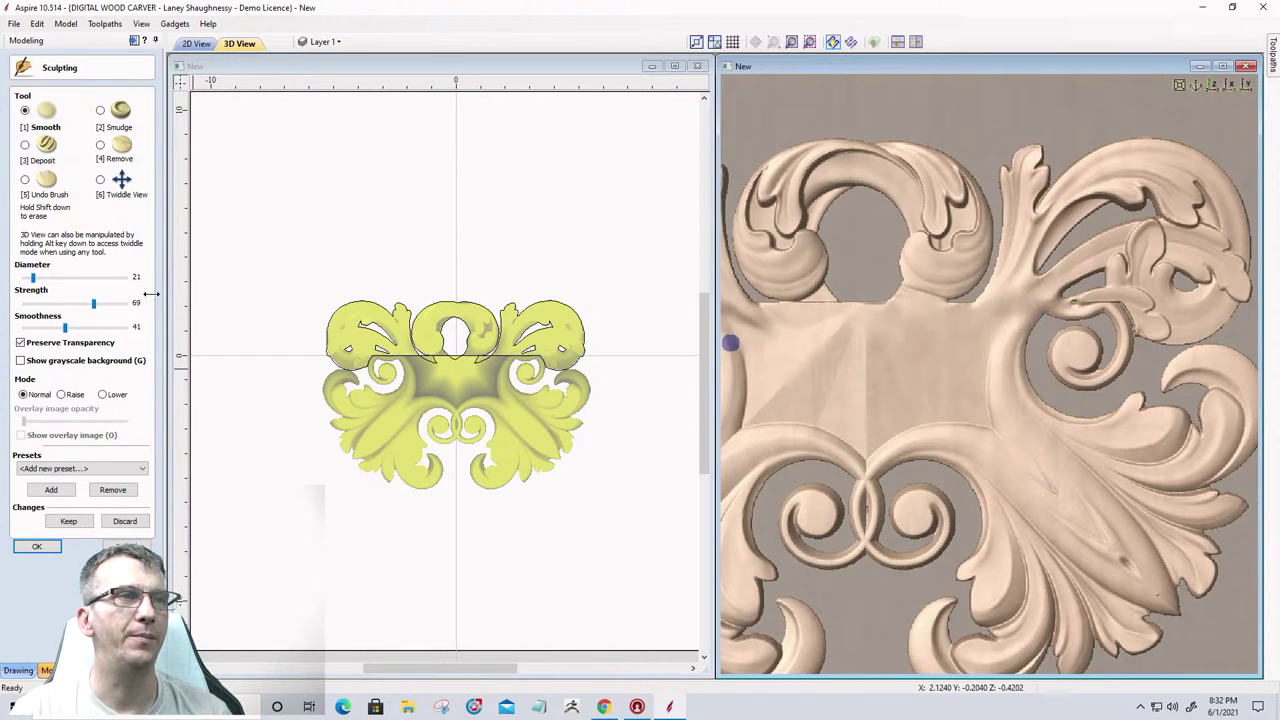
pyautogui.click(38, 547)
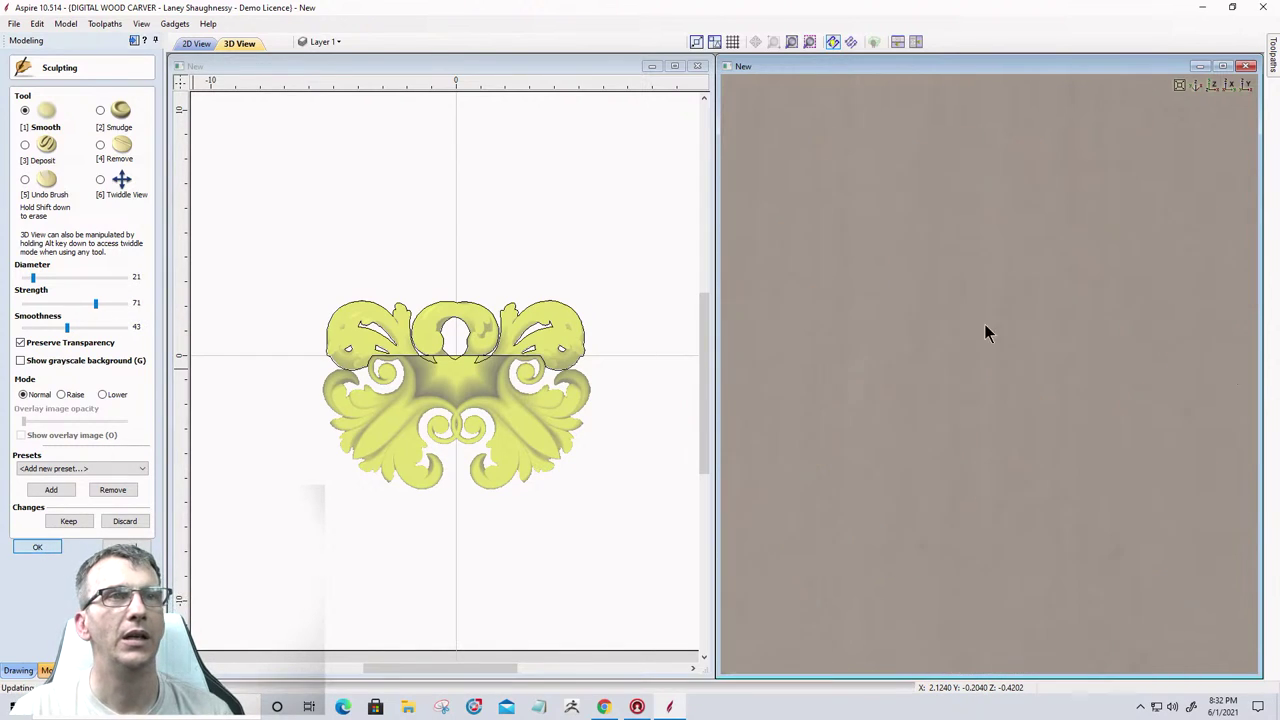
pyautogui.scroll(3, 1045, 285)
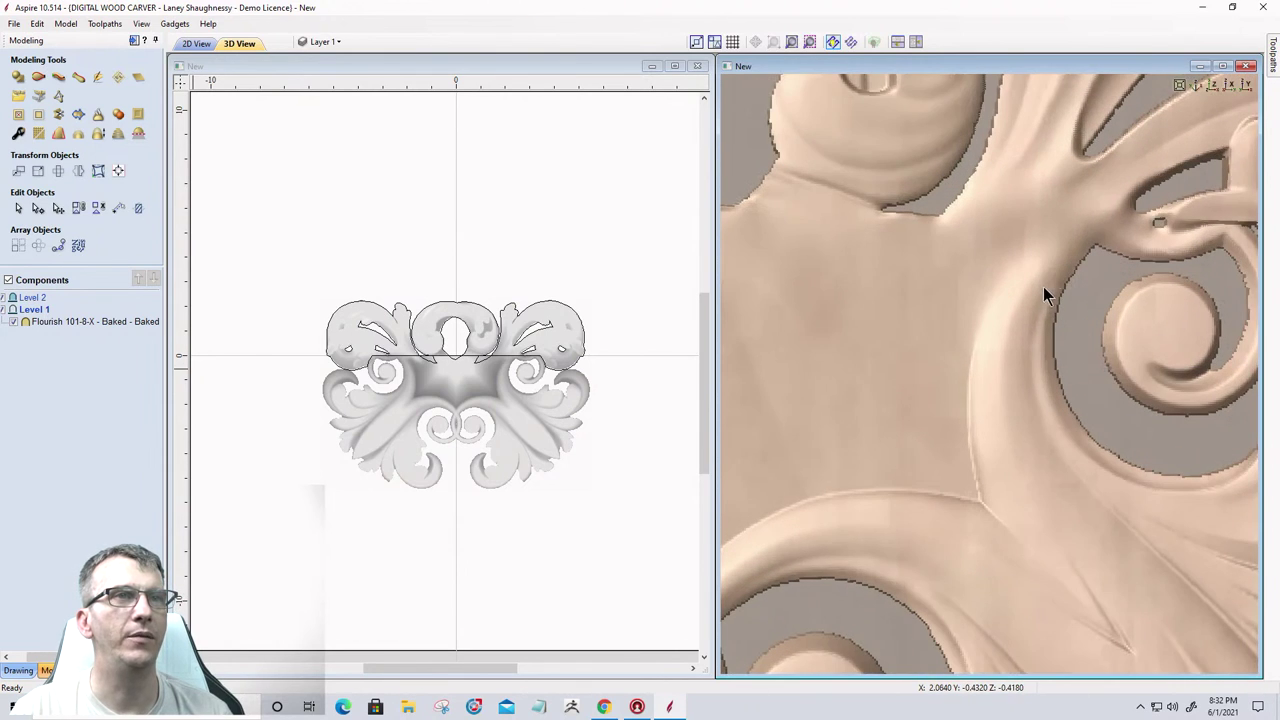
# Inspect the sculpted seam between the upper and lower flourishes on the relief's right side and check the whole combined piece.
pyautogui.scroll(2, 870, 350)
pyautogui.moveTo(860, 350); pyautogui.dragTo(1040, 314)
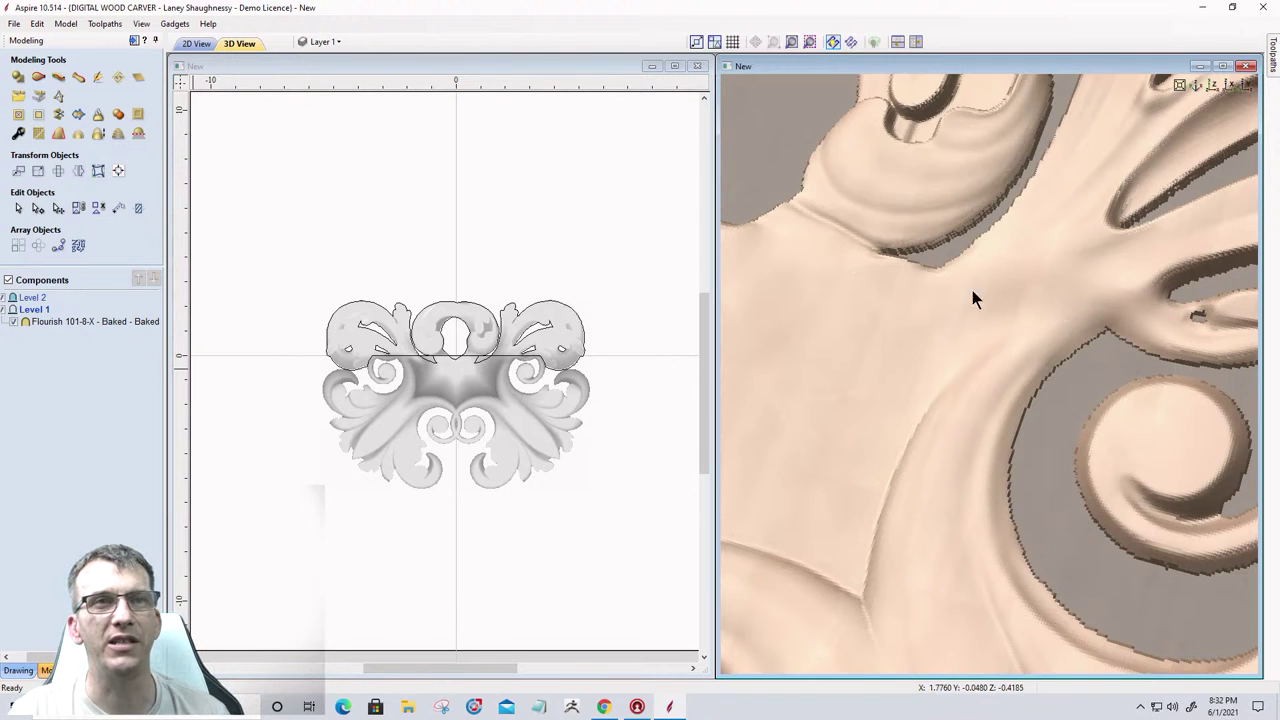
pyautogui.scroll(-8, 961, 333)
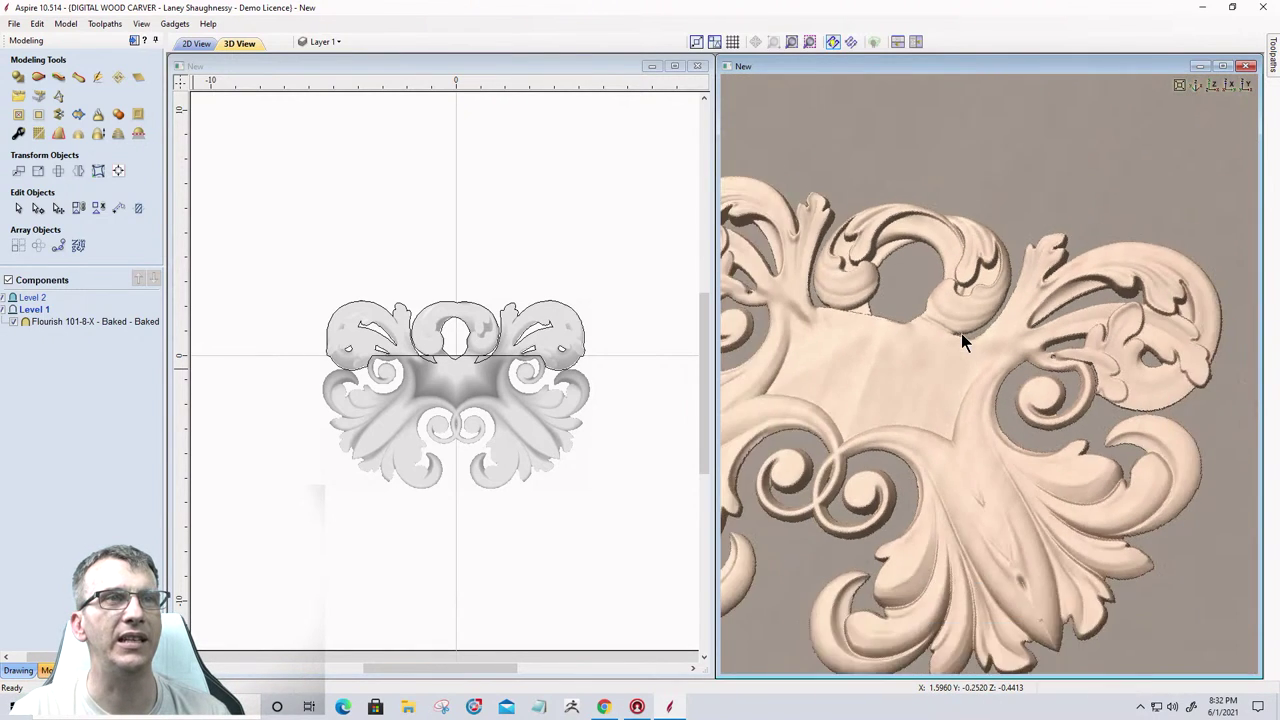
pyautogui.moveTo(1094, 365); pyautogui.dragTo(912, 402)
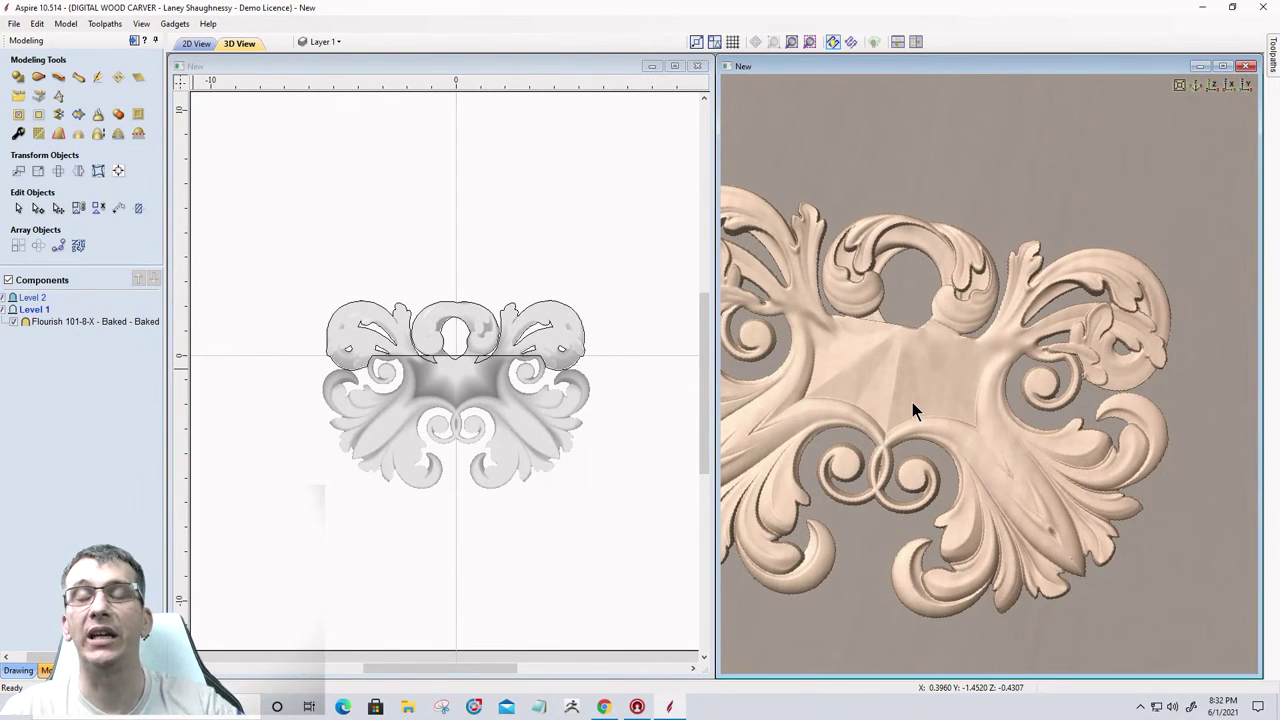
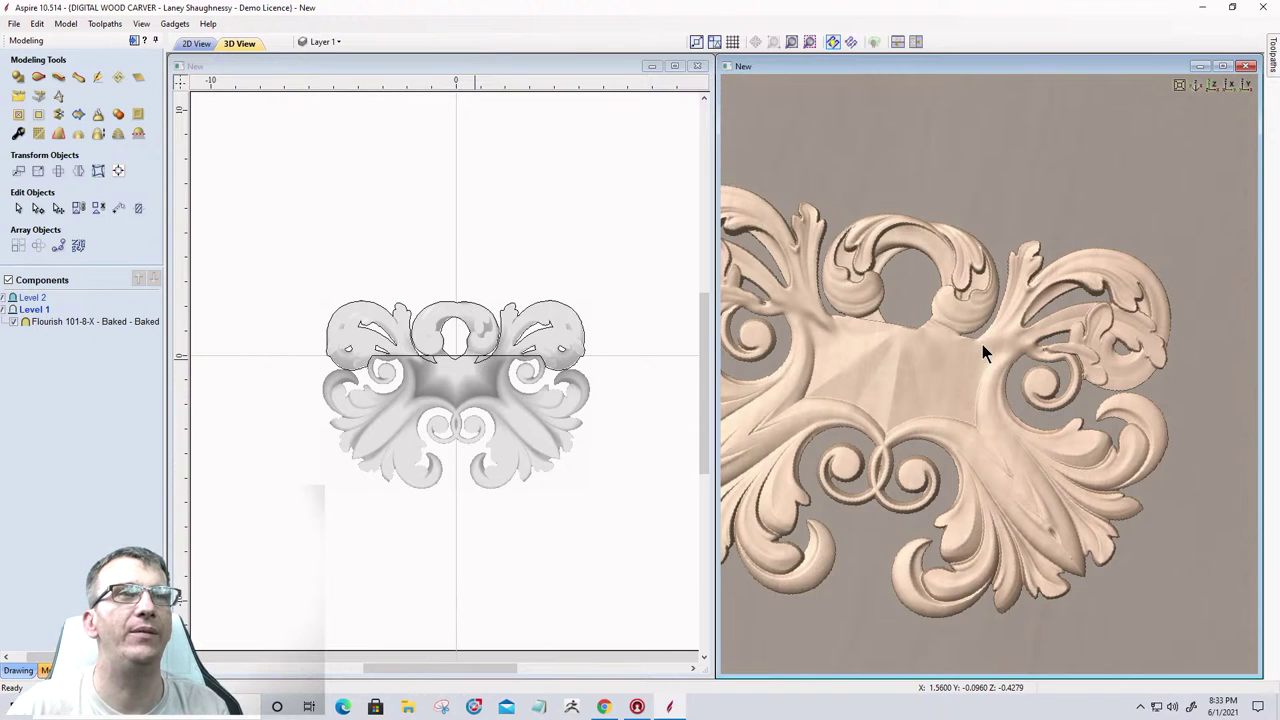
pyautogui.scroll(6, 1078, 371)
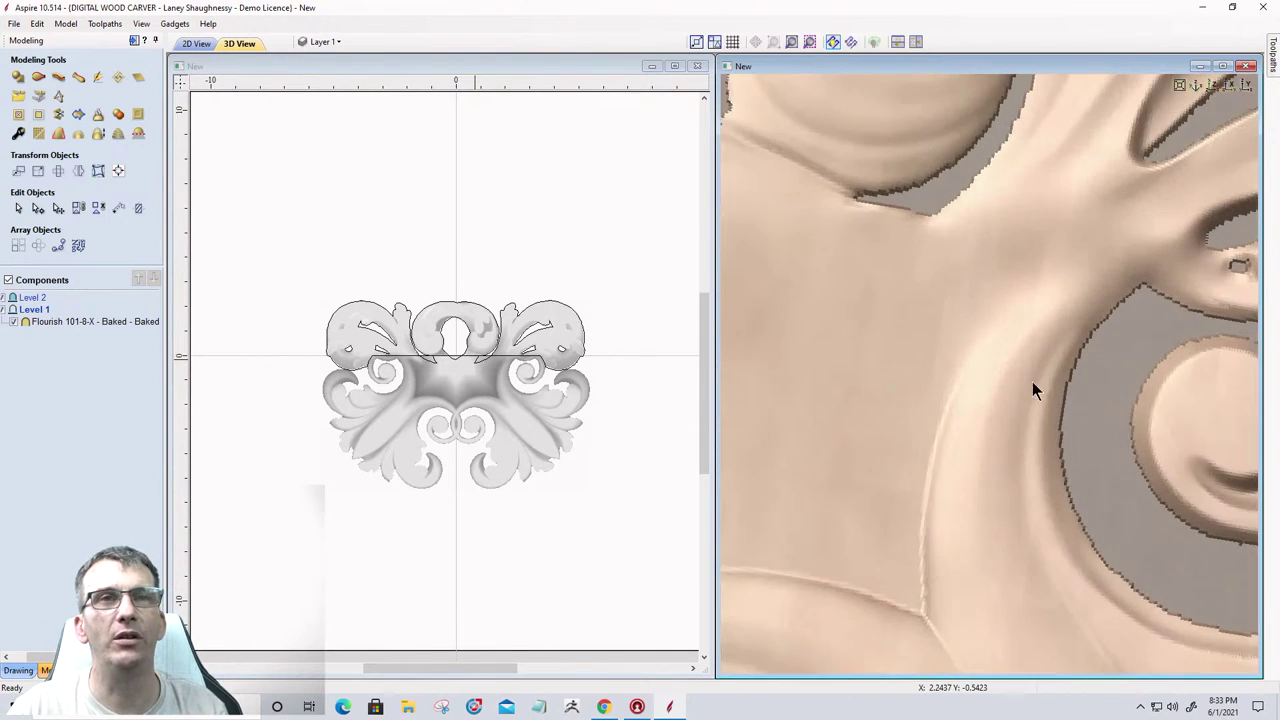
pyautogui.scroll(3, 626, 472)
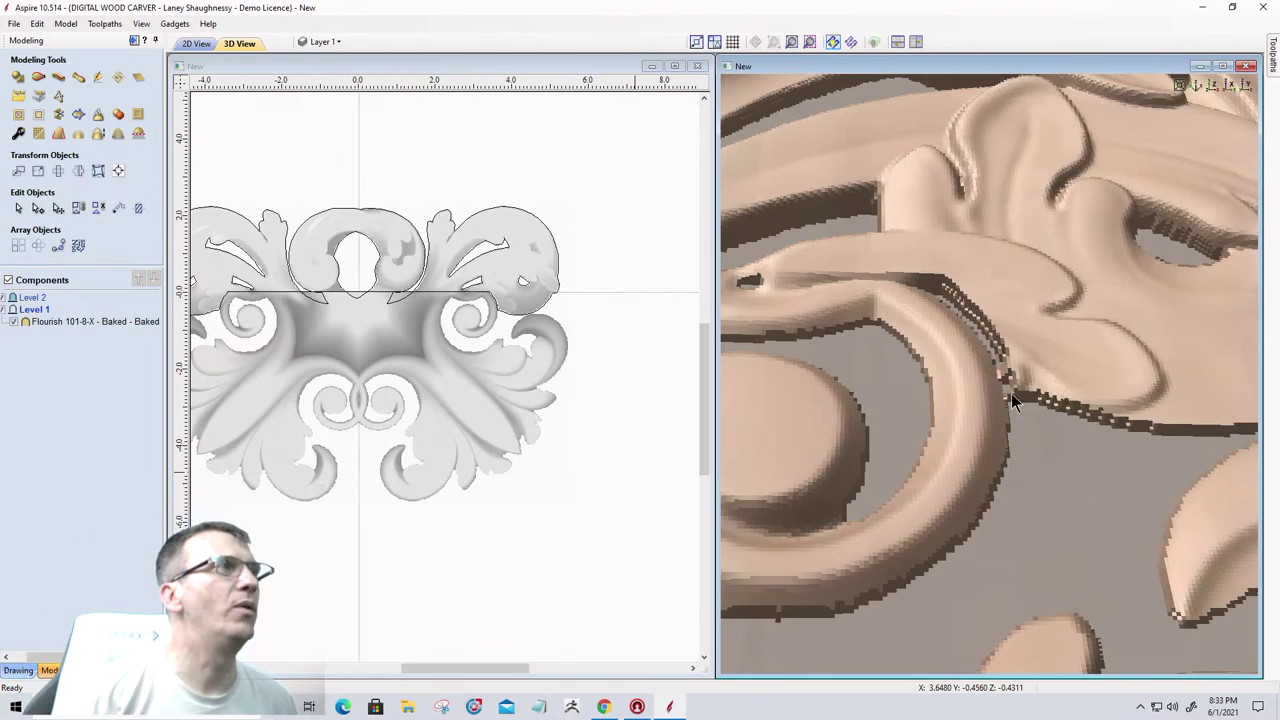
# Delete the combined flourish relief and close the job without saving the changes.
pyautogui.scroll(-4, 513, 284)
pyautogui.moveTo(363, 208); pyautogui.dragTo(631, 410)
pyautogui.press('Delete')
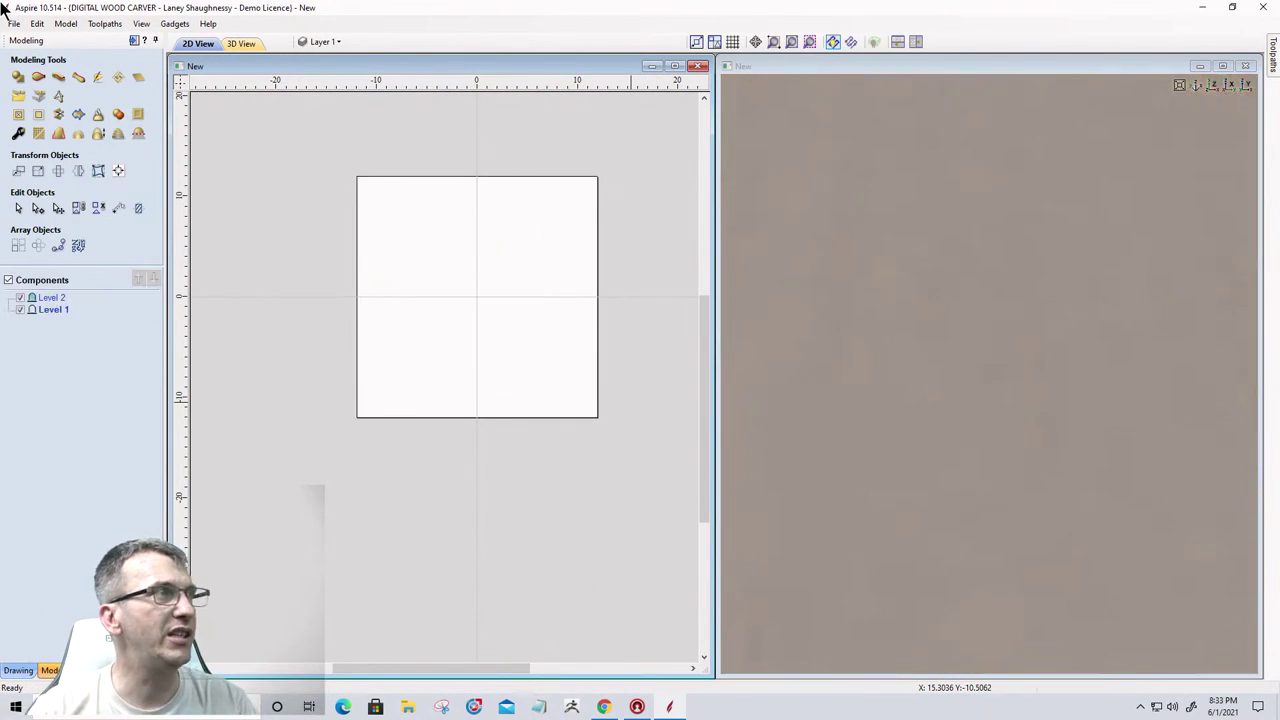
pyautogui.click(14, 23)
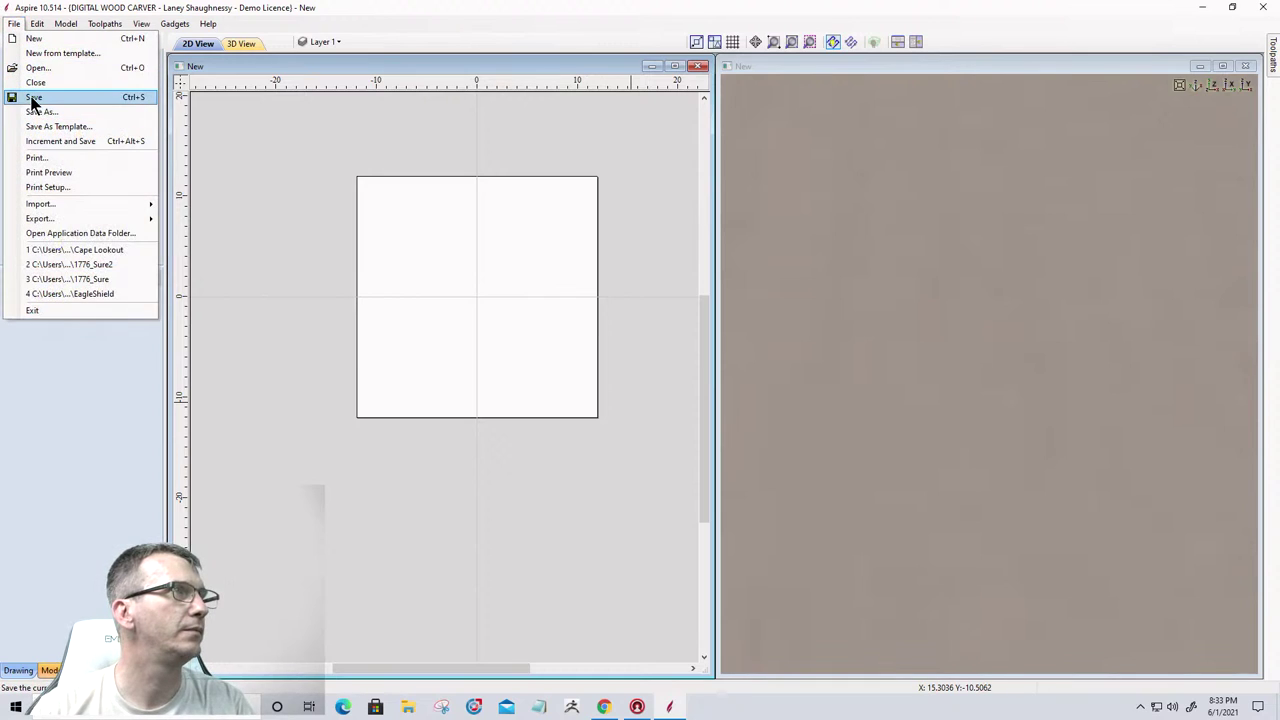
pyautogui.click(35, 83)
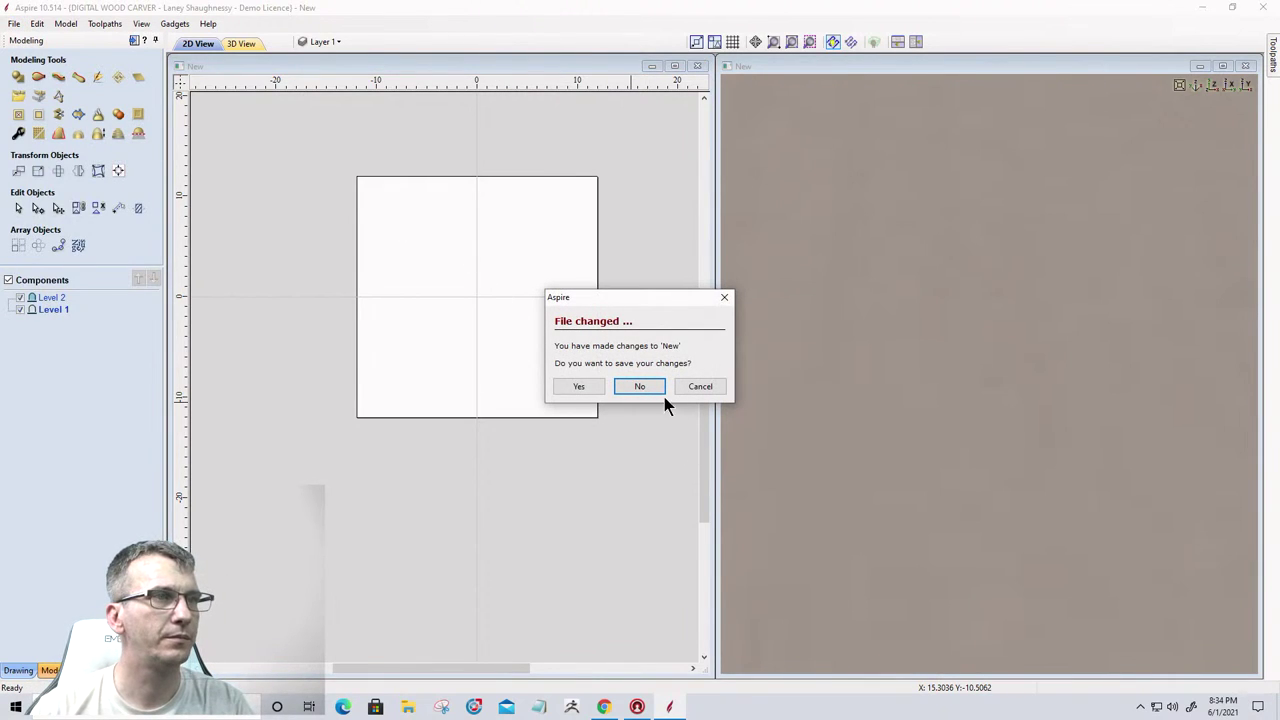
pyautogui.click(646, 387)
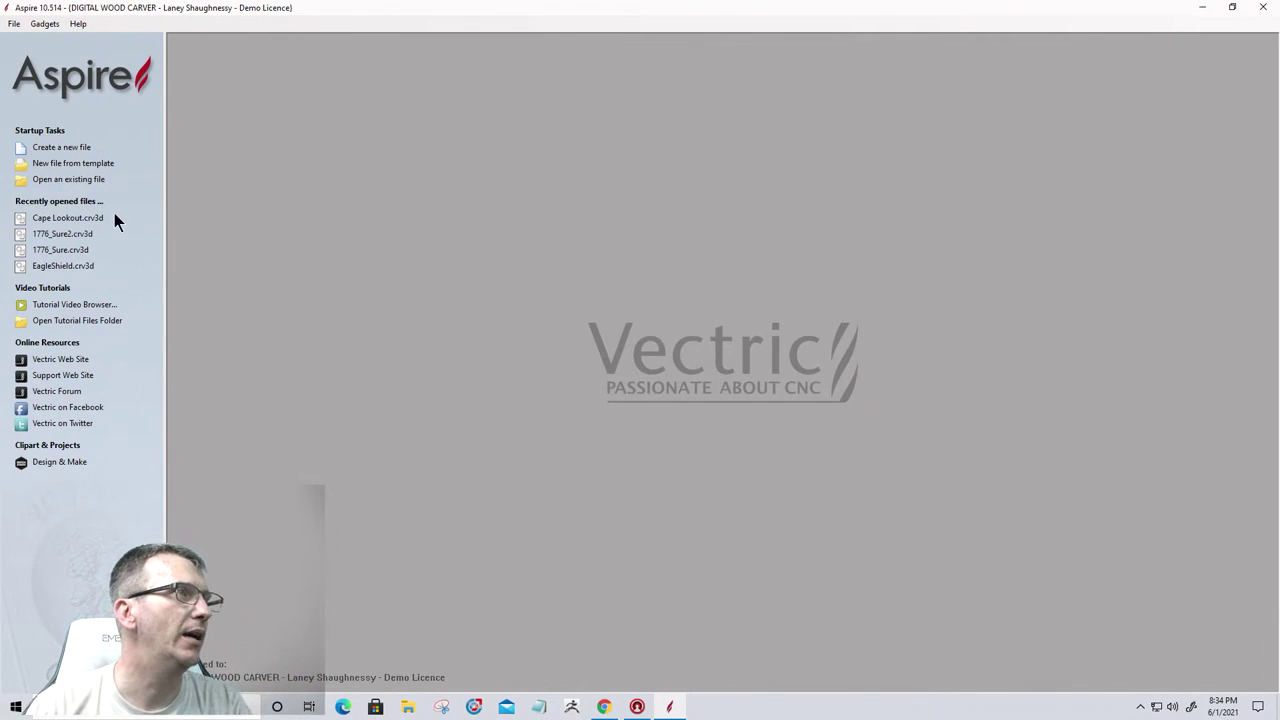
# Open the existing 1776 Flag project from the 4th of July folder in Downloads.
pyautogui.click(66, 180)
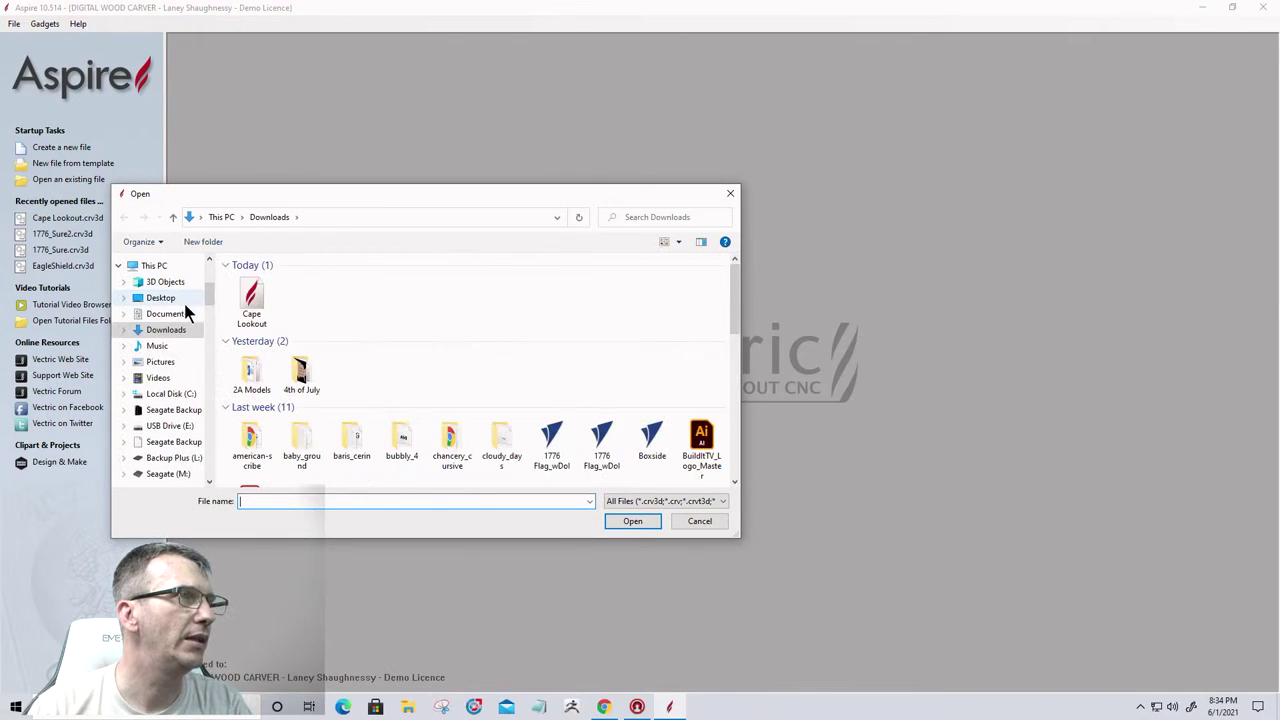
pyautogui.doubleClick(302, 377)
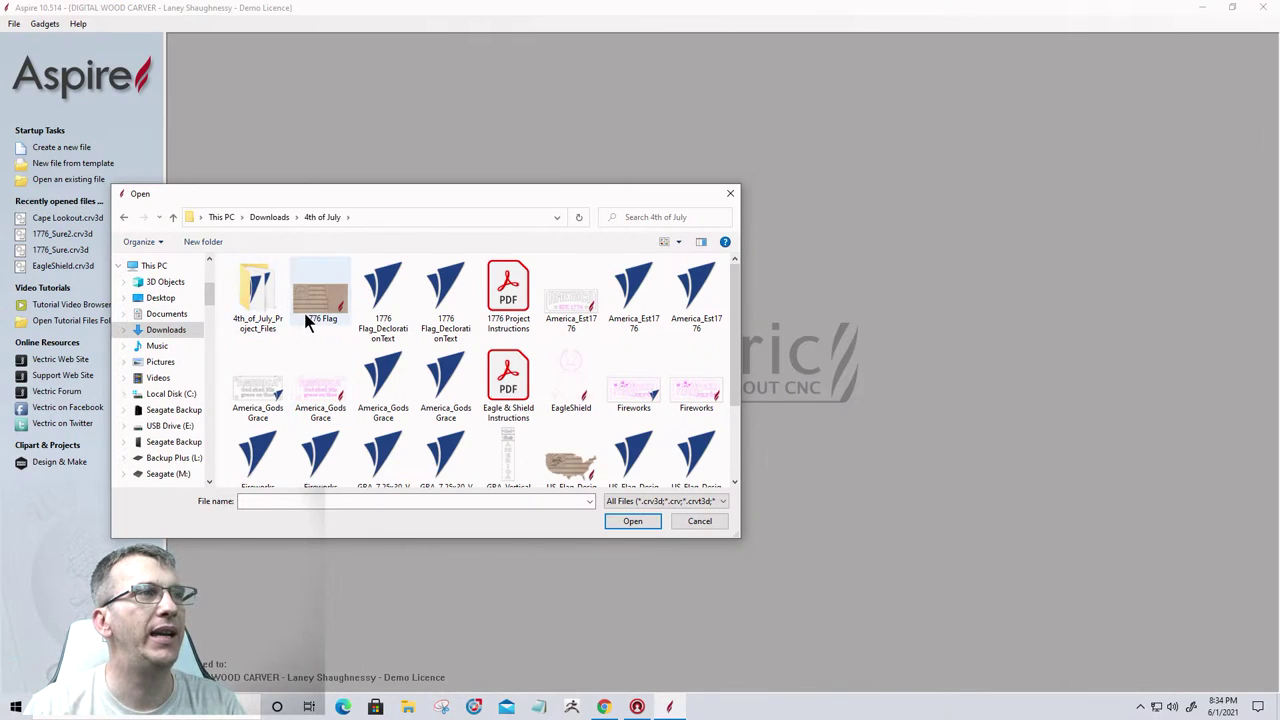
pyautogui.doubleClick(311, 312)
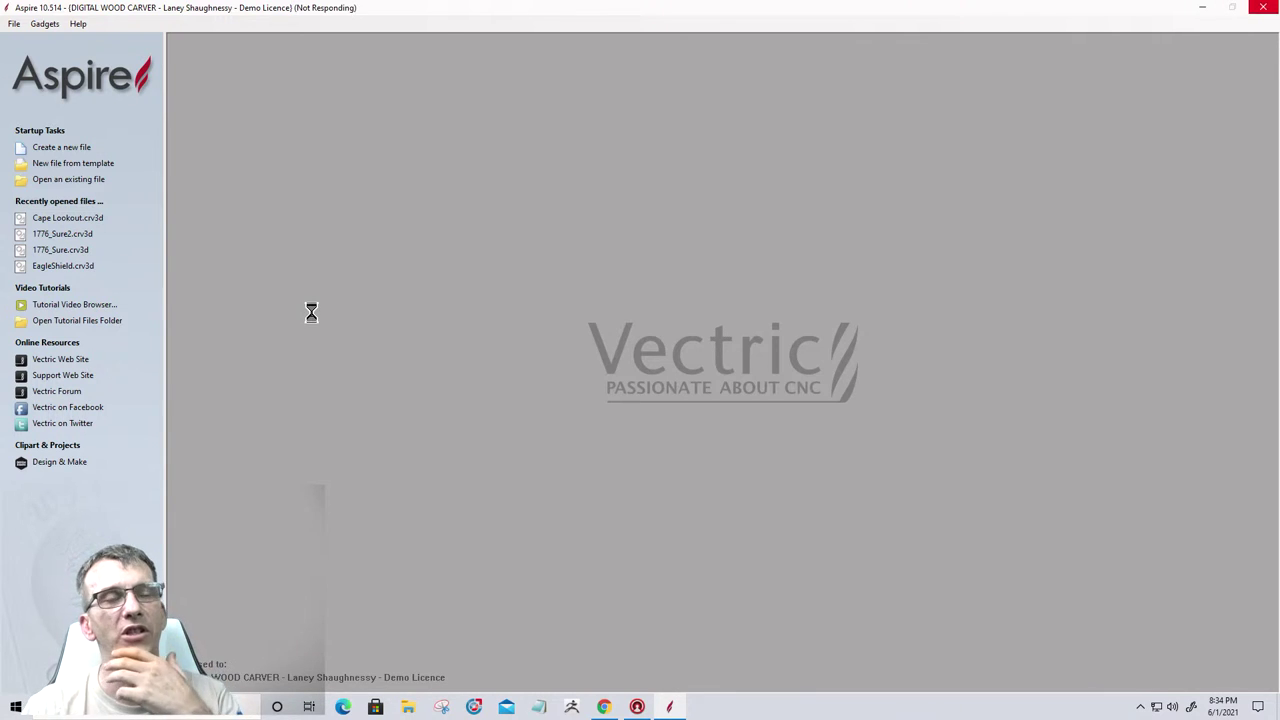
# Switch to File Explorer and open the 1776_Flag_wDoI image from the 4th of July folder in Downloads.
pyautogui.click(410, 707)
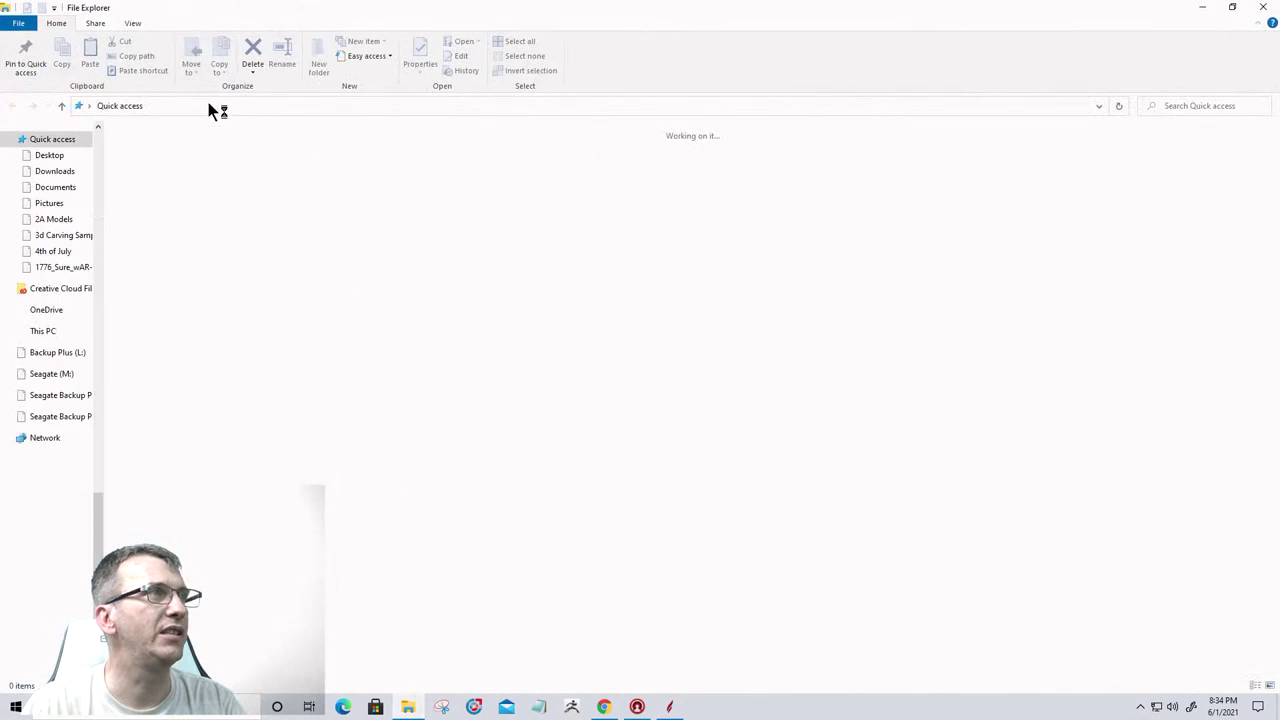
pyautogui.click(56, 187)
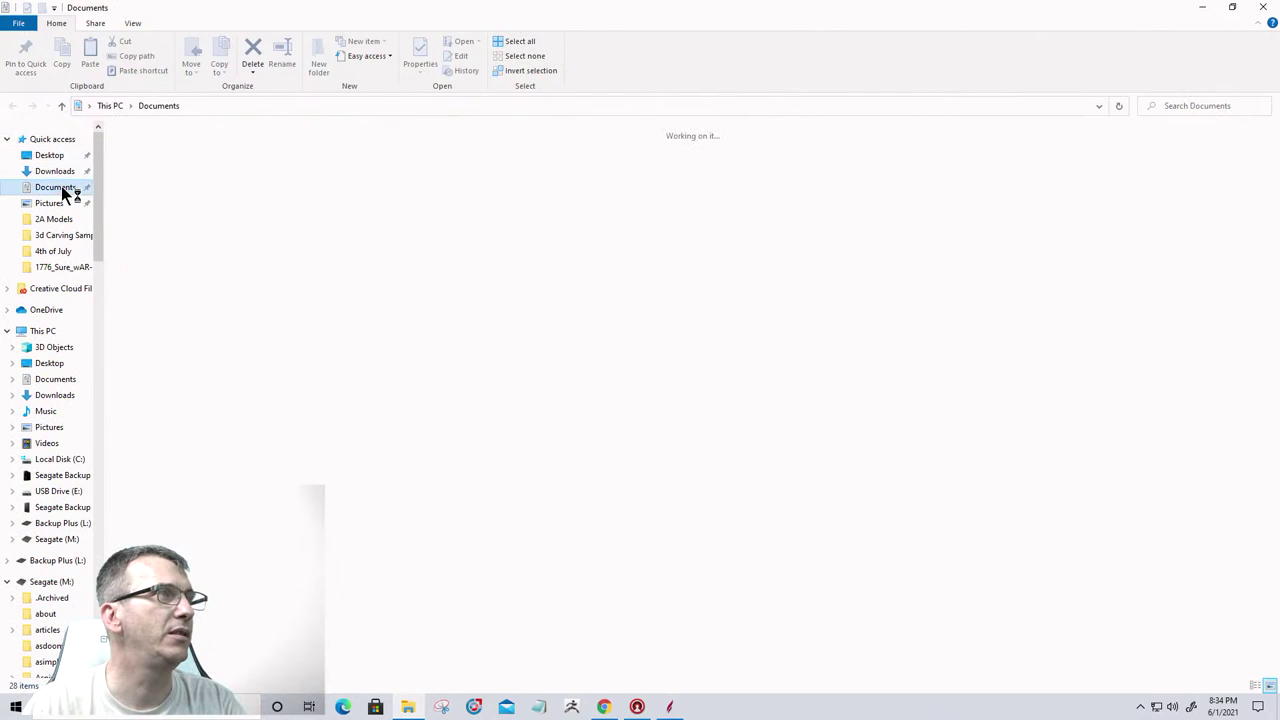
pyautogui.click(58, 172)
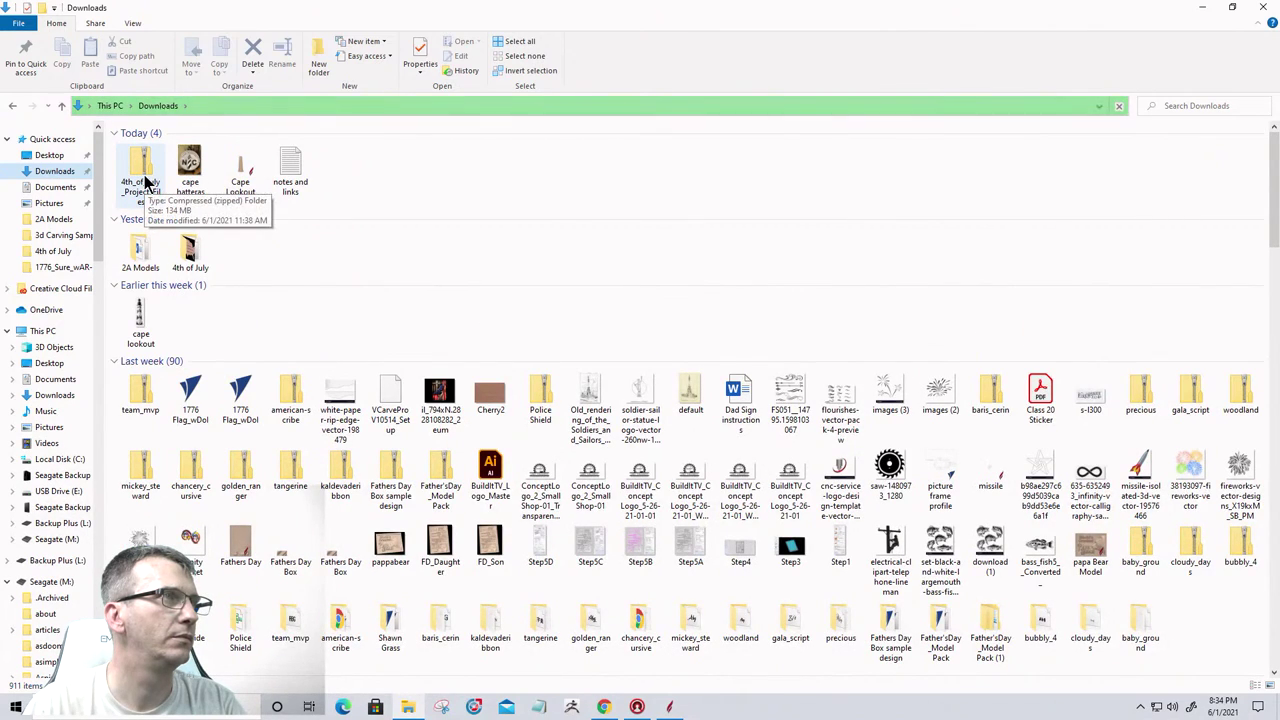
pyautogui.doubleClick(185, 245)
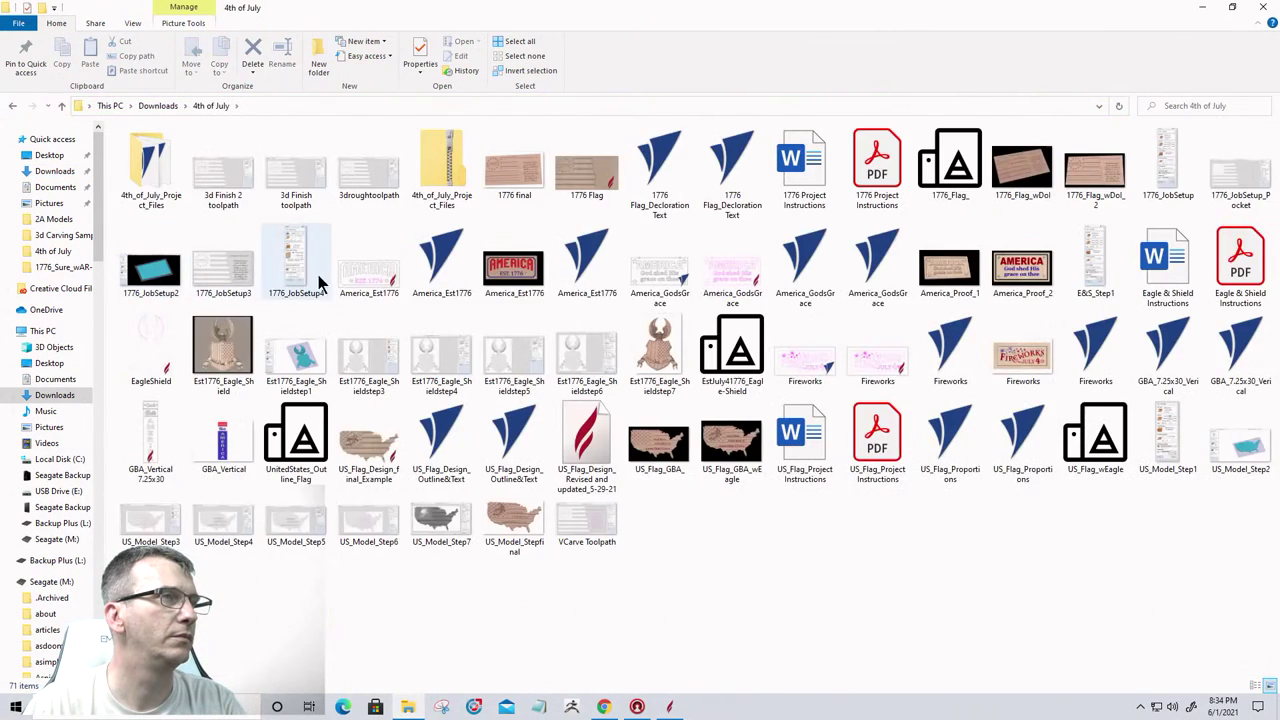
pyautogui.click(1015, 188)
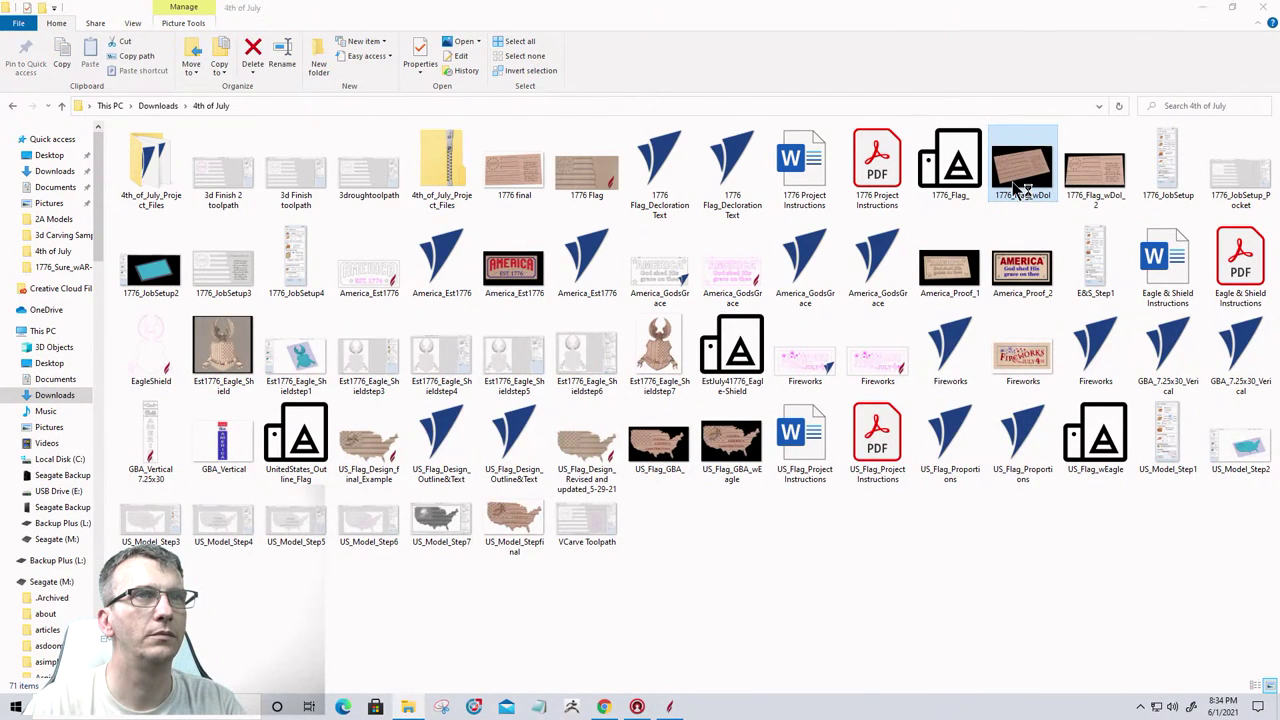
pyautogui.doubleClick(1015, 188)
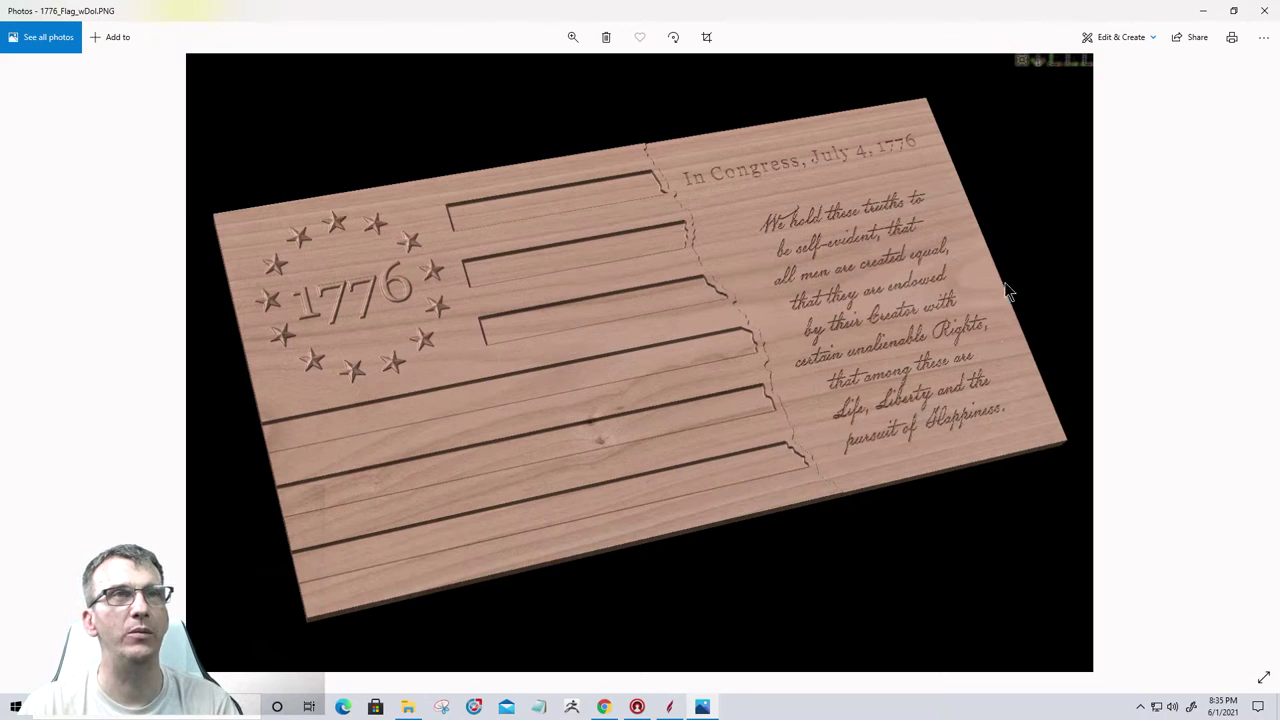
# Browse the preview images of the 1776 flag, its job setup steps and the America sign designs.
pyautogui.click(1249, 368)
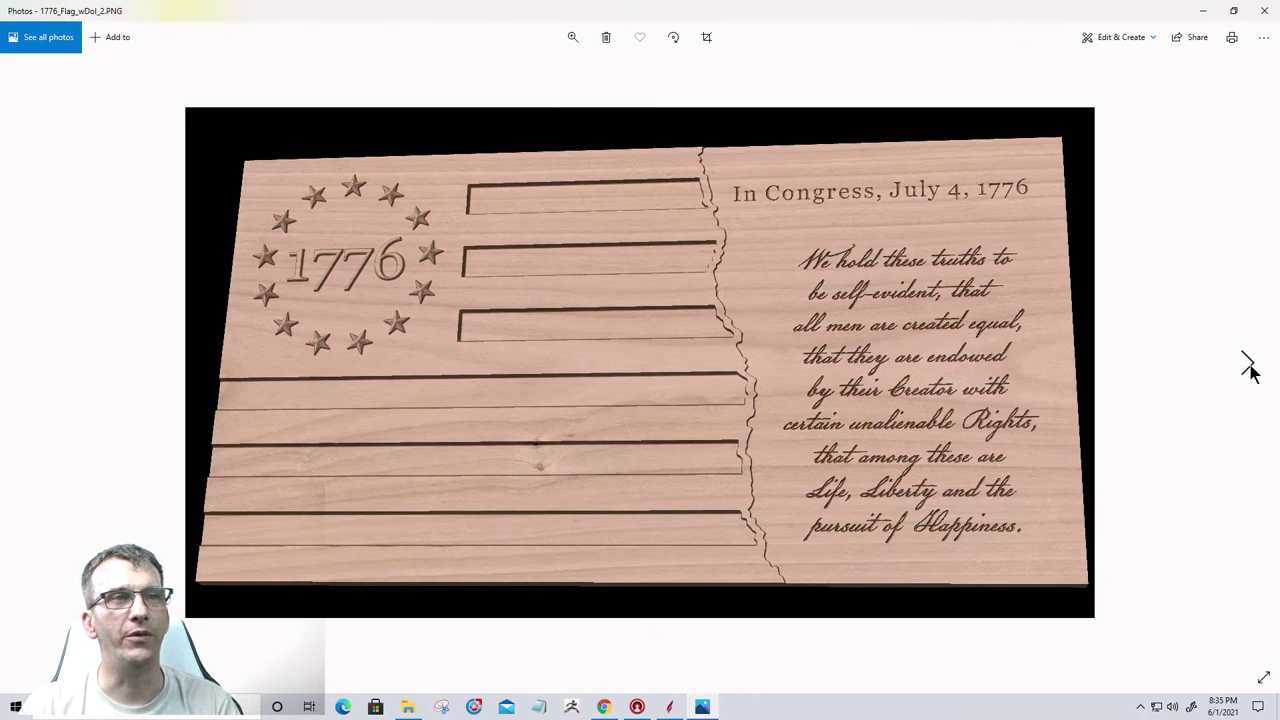
pyautogui.click(1249, 368)
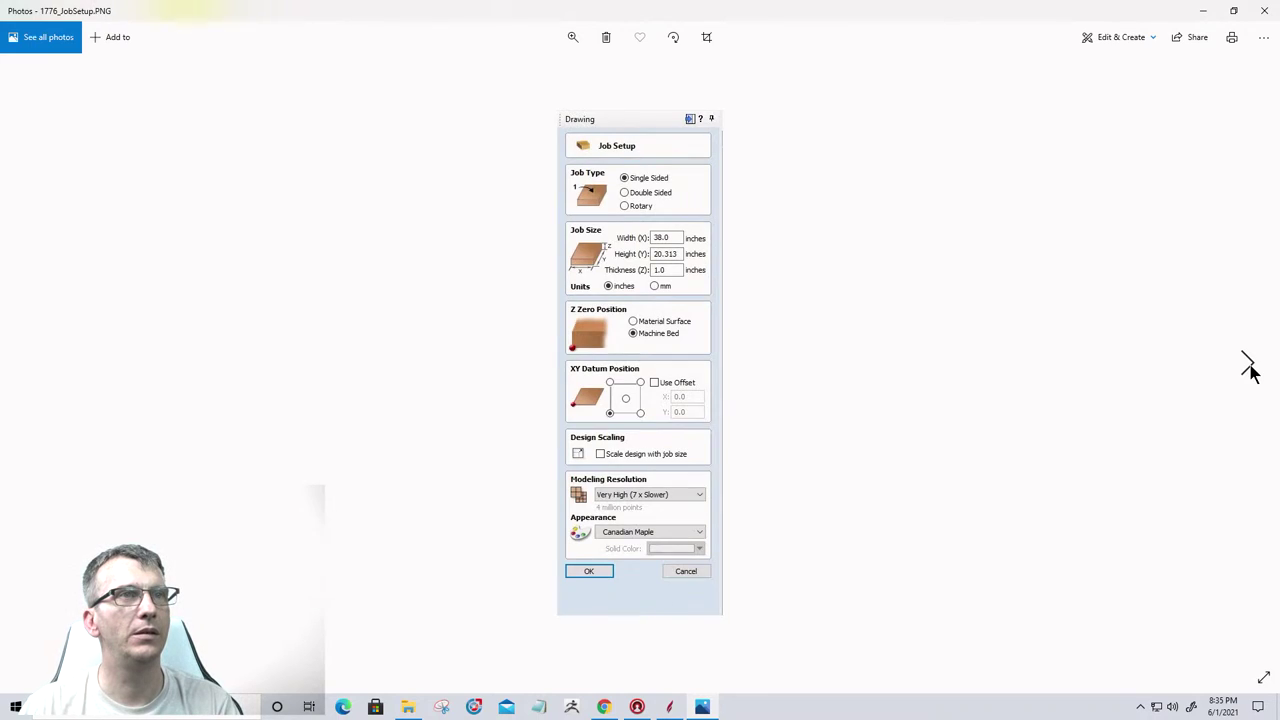
pyautogui.click(1249, 368)
pyautogui.click(1249, 368)
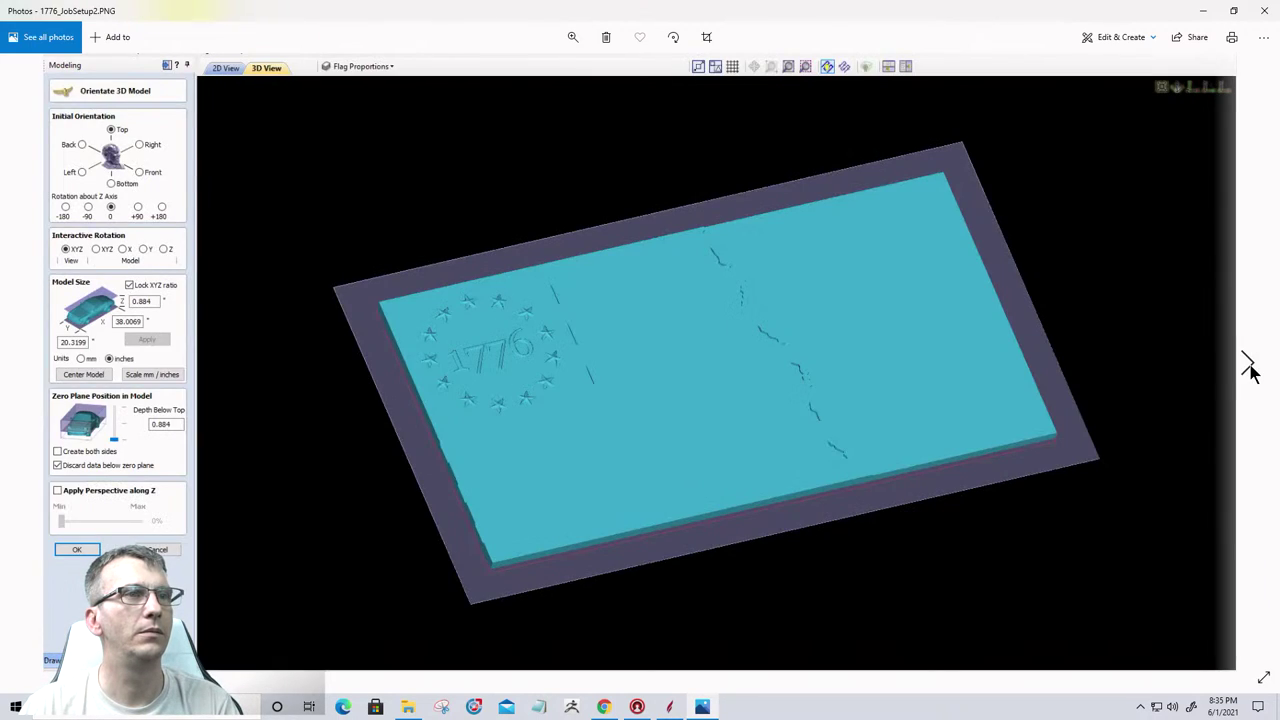
pyautogui.click(1249, 368)
pyautogui.click(1249, 368)
pyautogui.click(1249, 368)
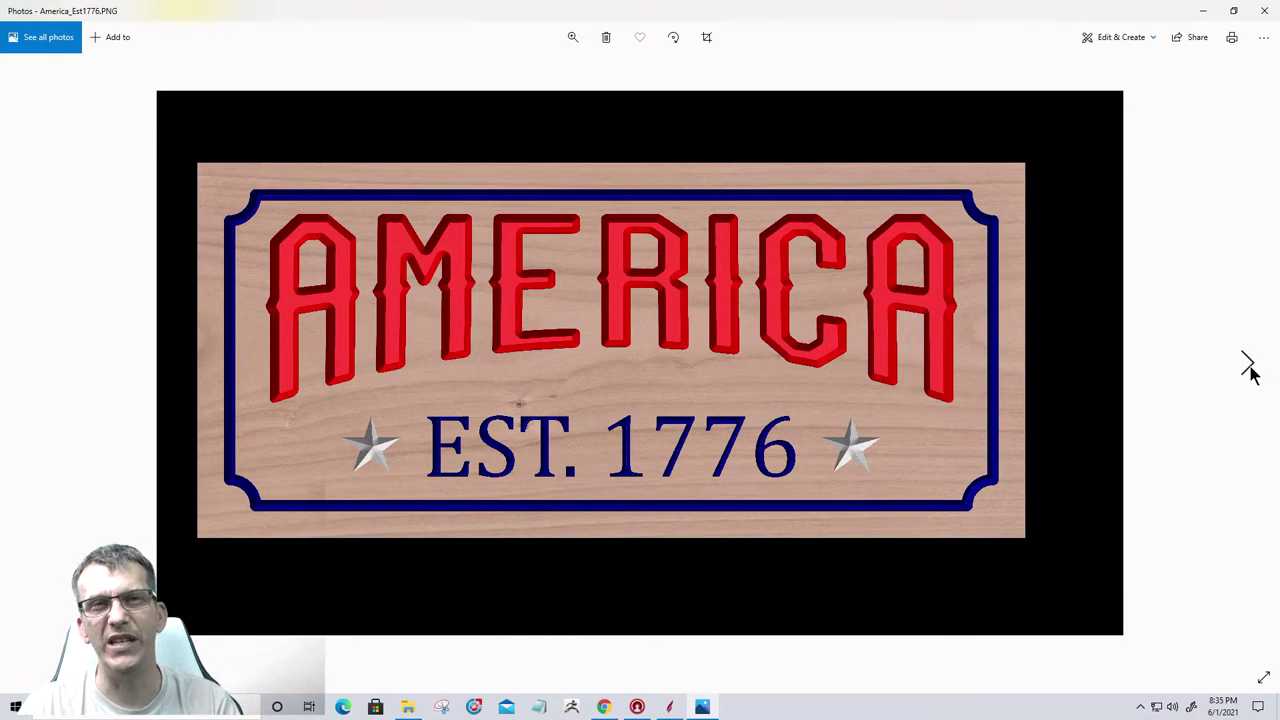
pyautogui.click(1249, 368)
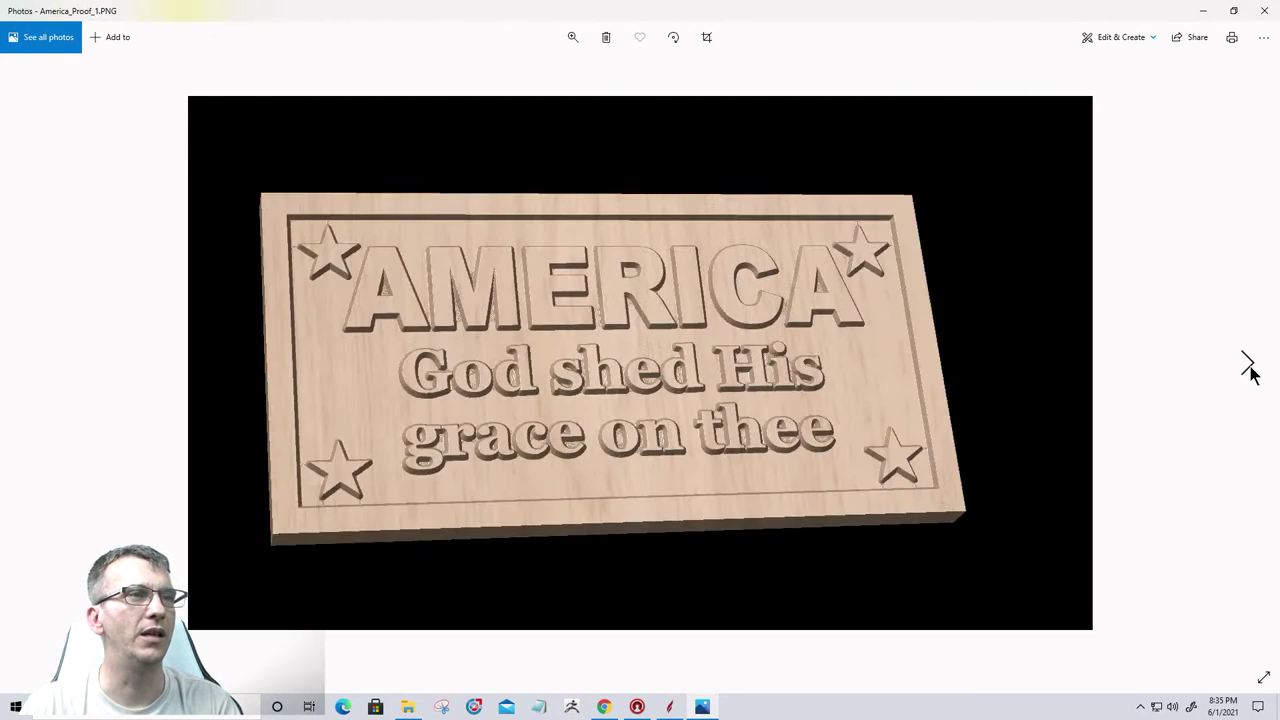
pyautogui.click(1249, 368)
# Review the Eagle & Shield project images, from the job setup through the model orientation and toolpath steps.
pyautogui.click(1249, 368)
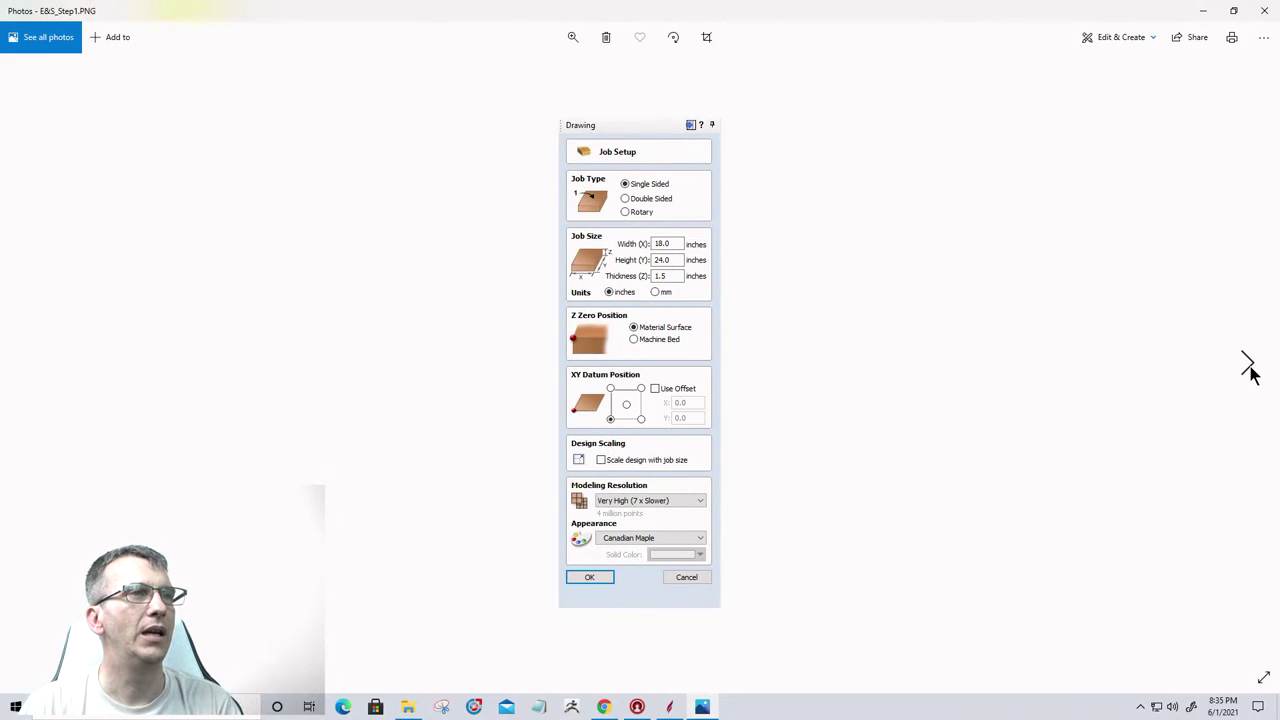
pyautogui.click(1249, 368)
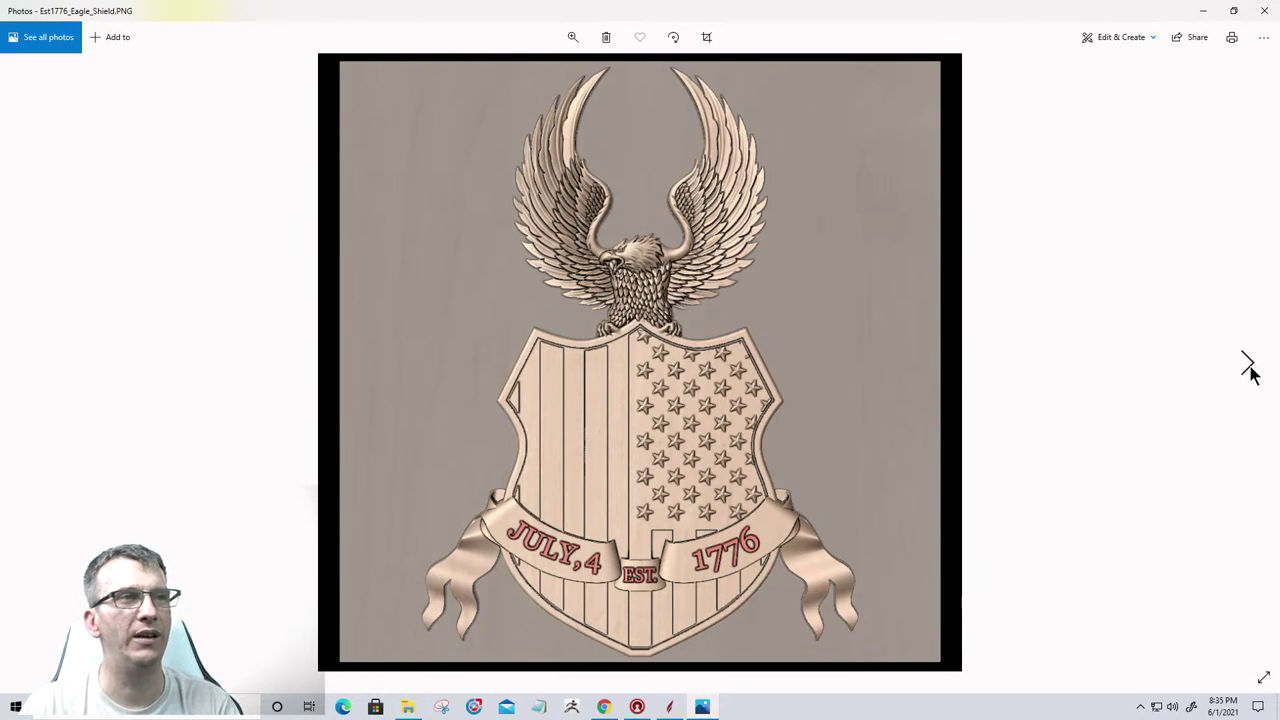
pyautogui.click(1249, 368)
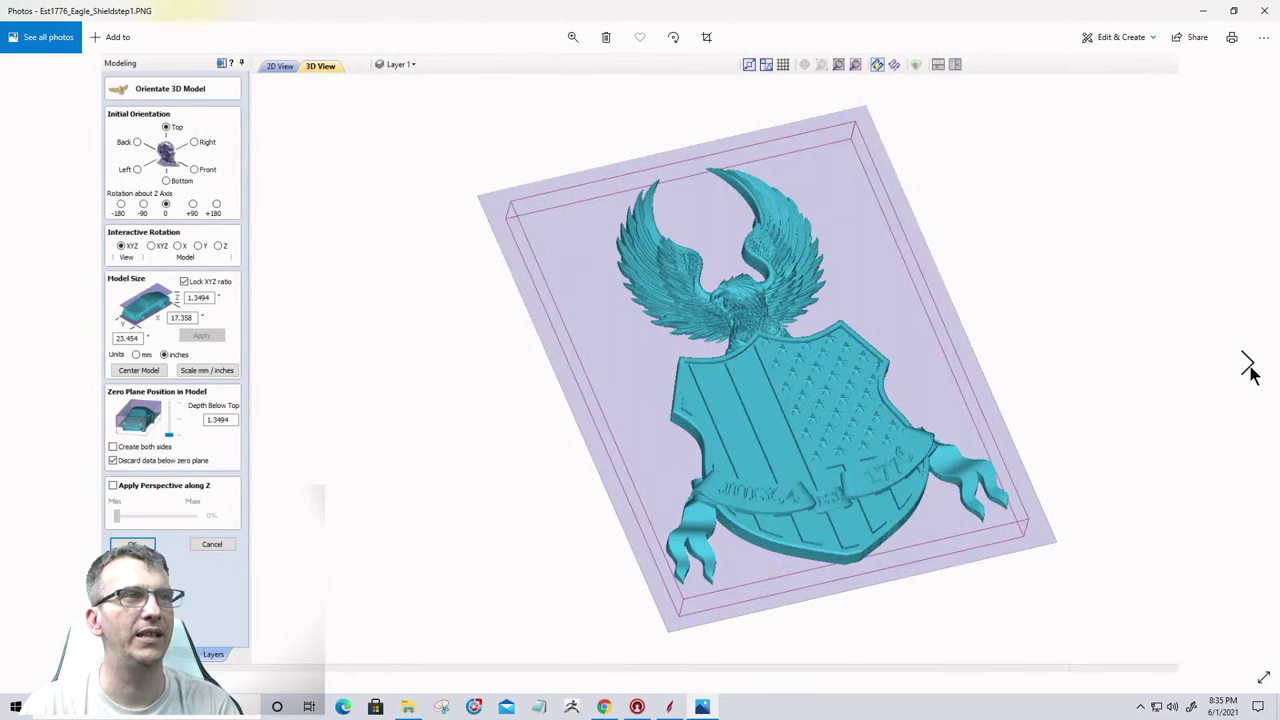
pyautogui.click(1249, 368)
pyautogui.click(1249, 368)
pyautogui.click(1249, 368)
pyautogui.click(1249, 368)
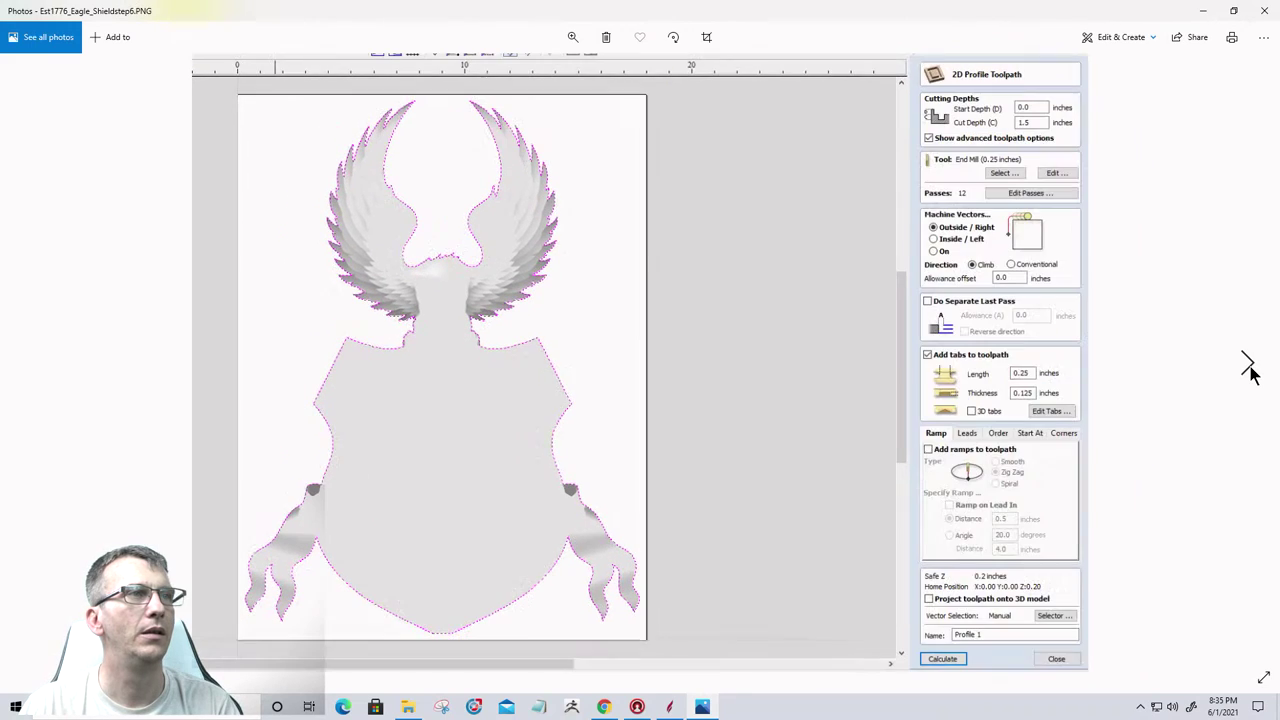
pyautogui.click(1249, 368)
# View the Fireworks, vertical God Bless America and US map flag designs, comparing the map flag with and without the eagle.
pyautogui.click(1249, 368)
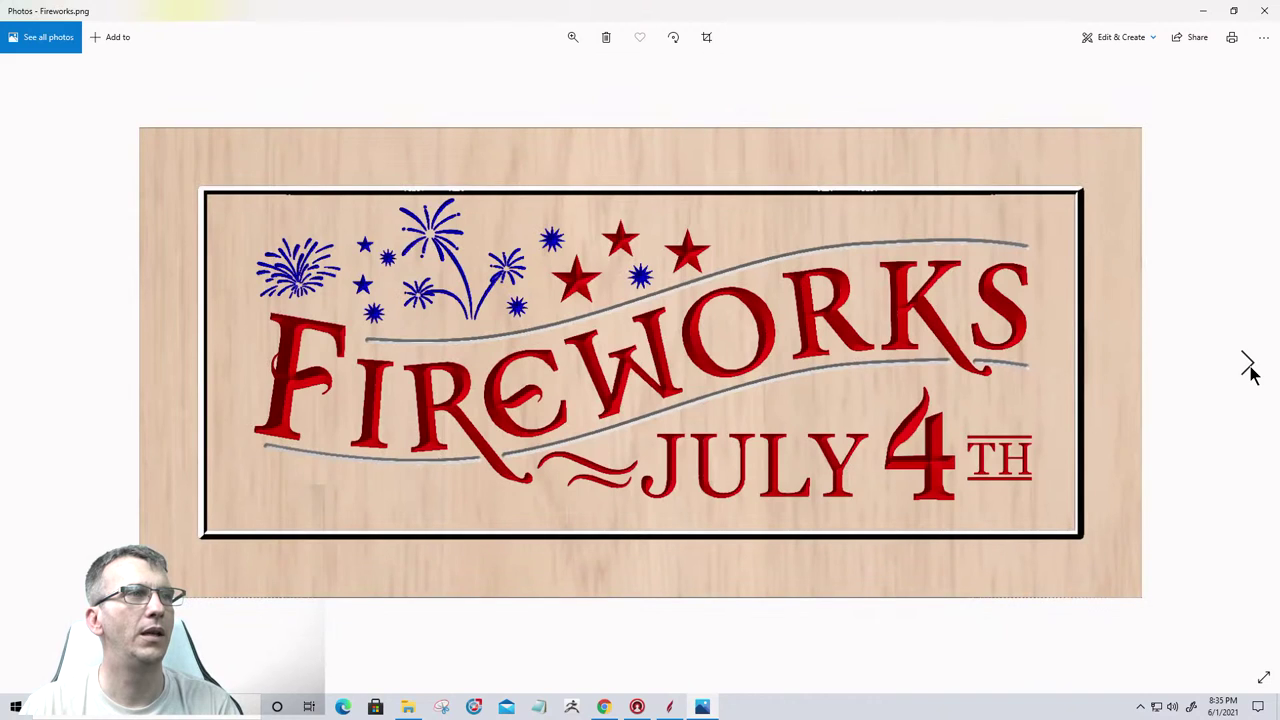
pyautogui.click(1249, 368)
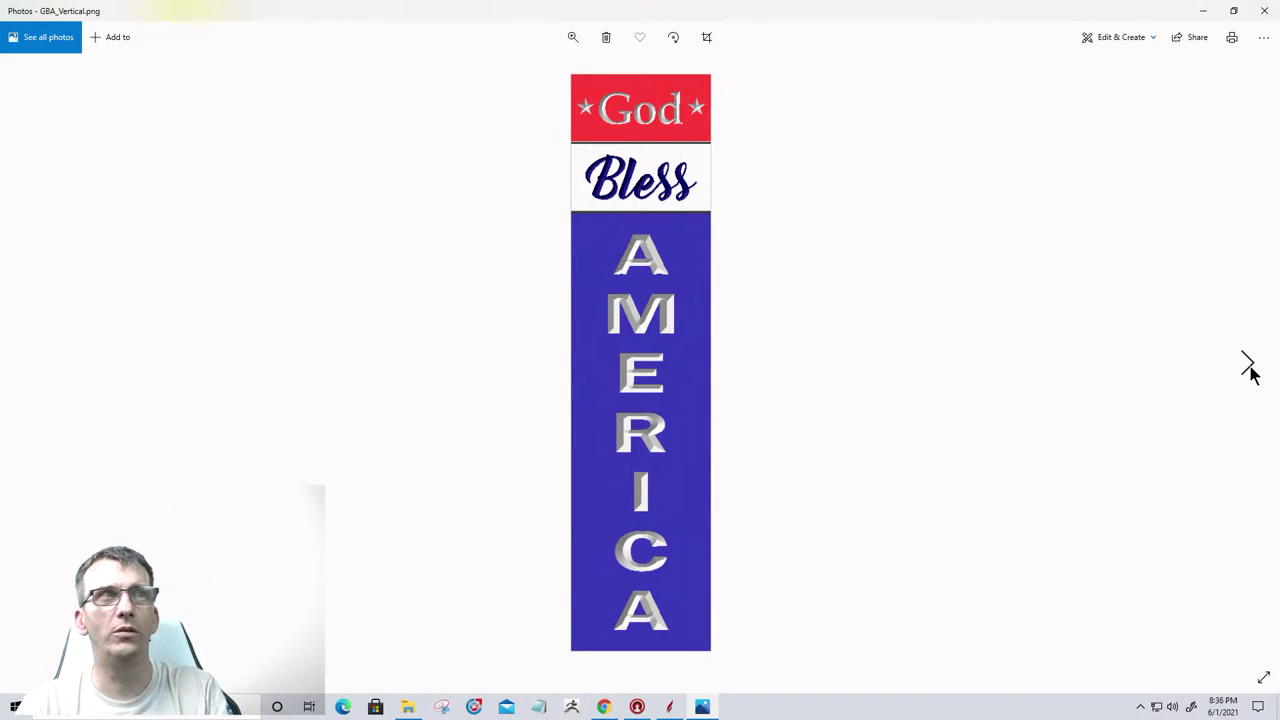
pyautogui.click(1249, 368)
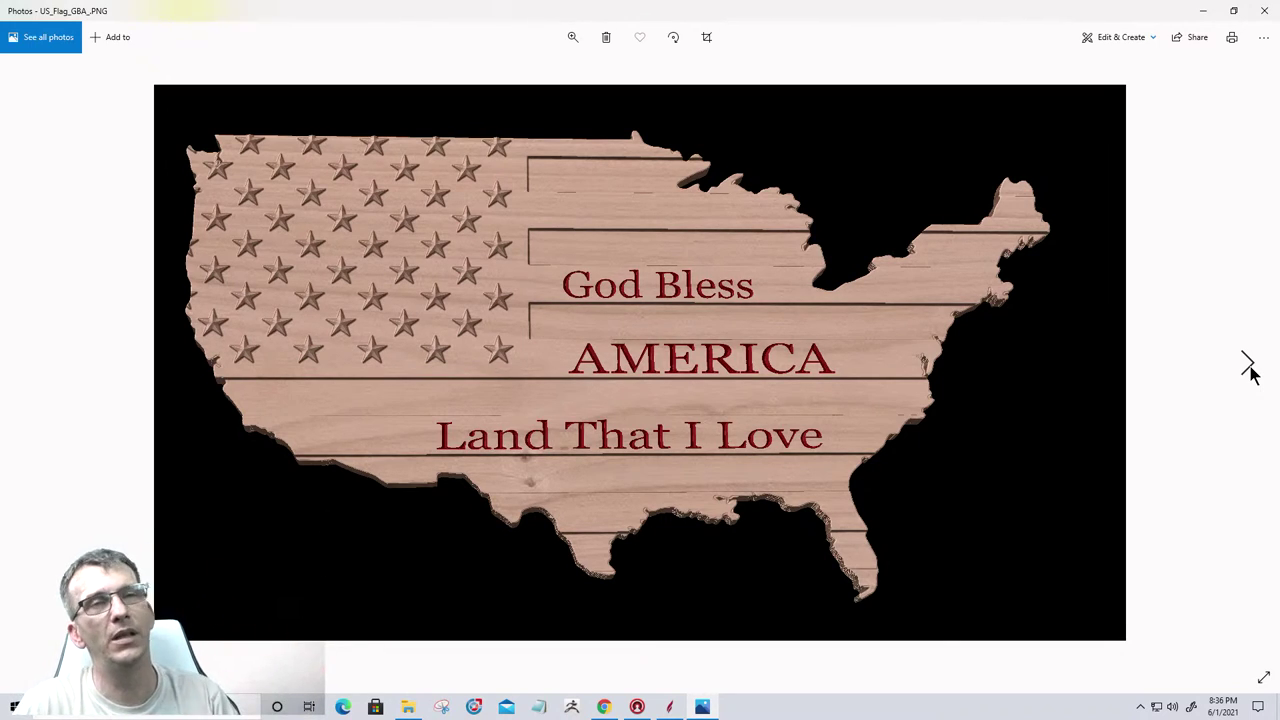
pyautogui.click(1248, 366)
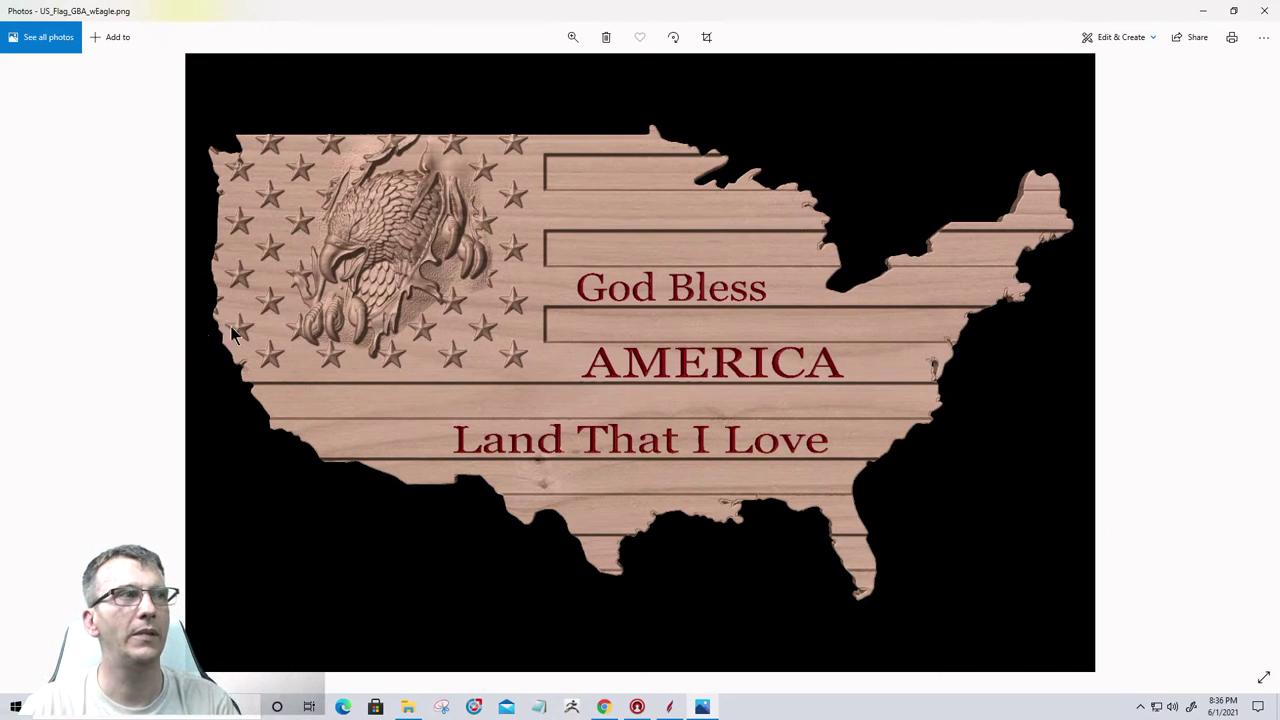
pyautogui.click(32, 364)
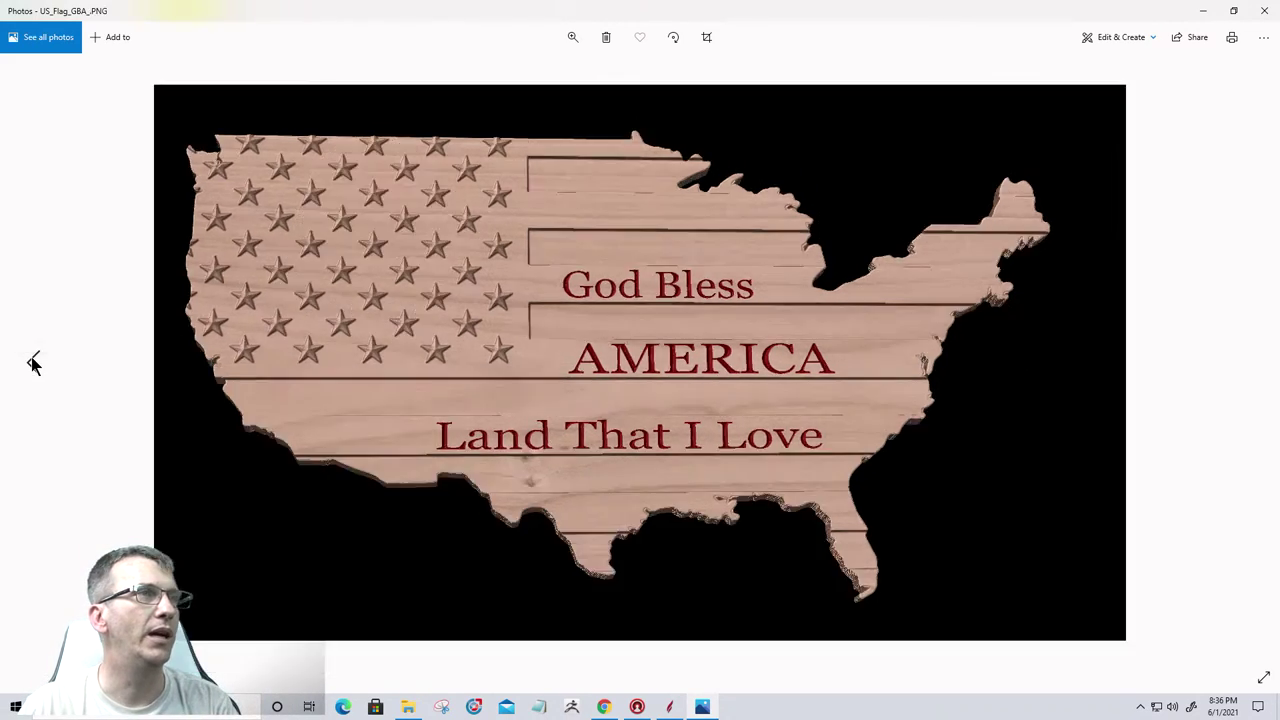
# Close the image viewer and go back to the Downloads folder.
pyautogui.click(1265, 15)
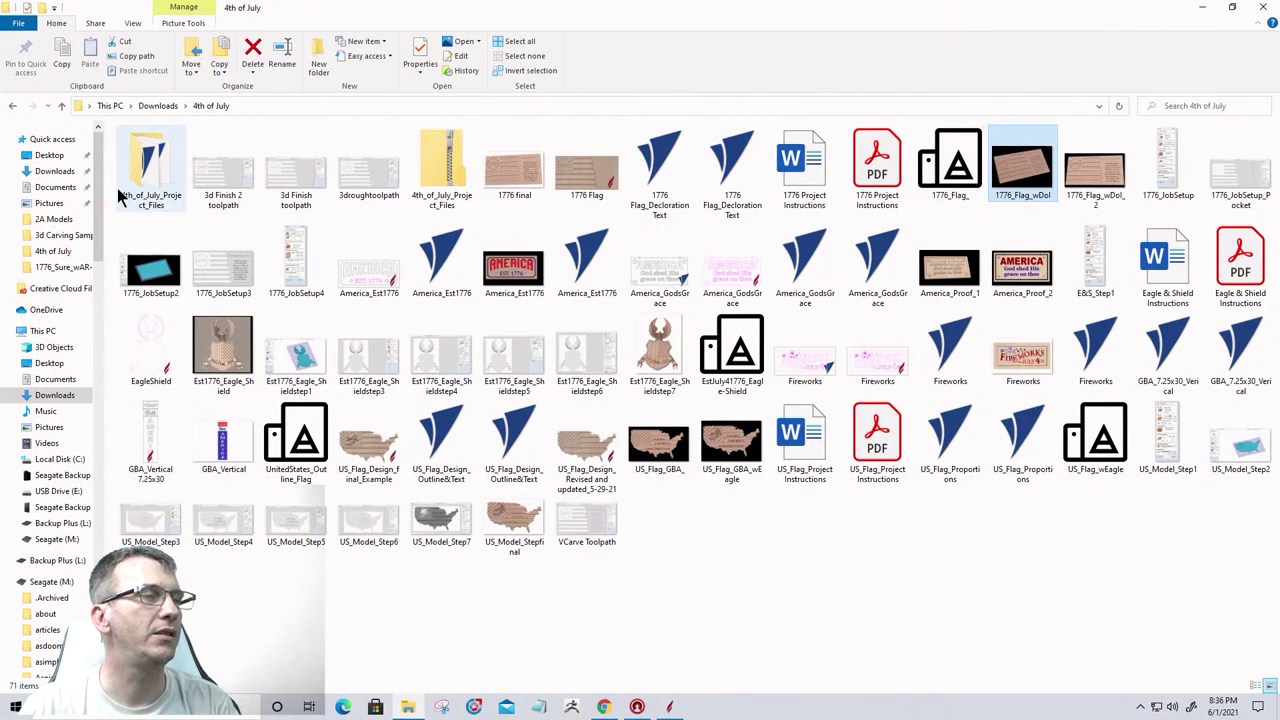
pyautogui.click(157, 105)
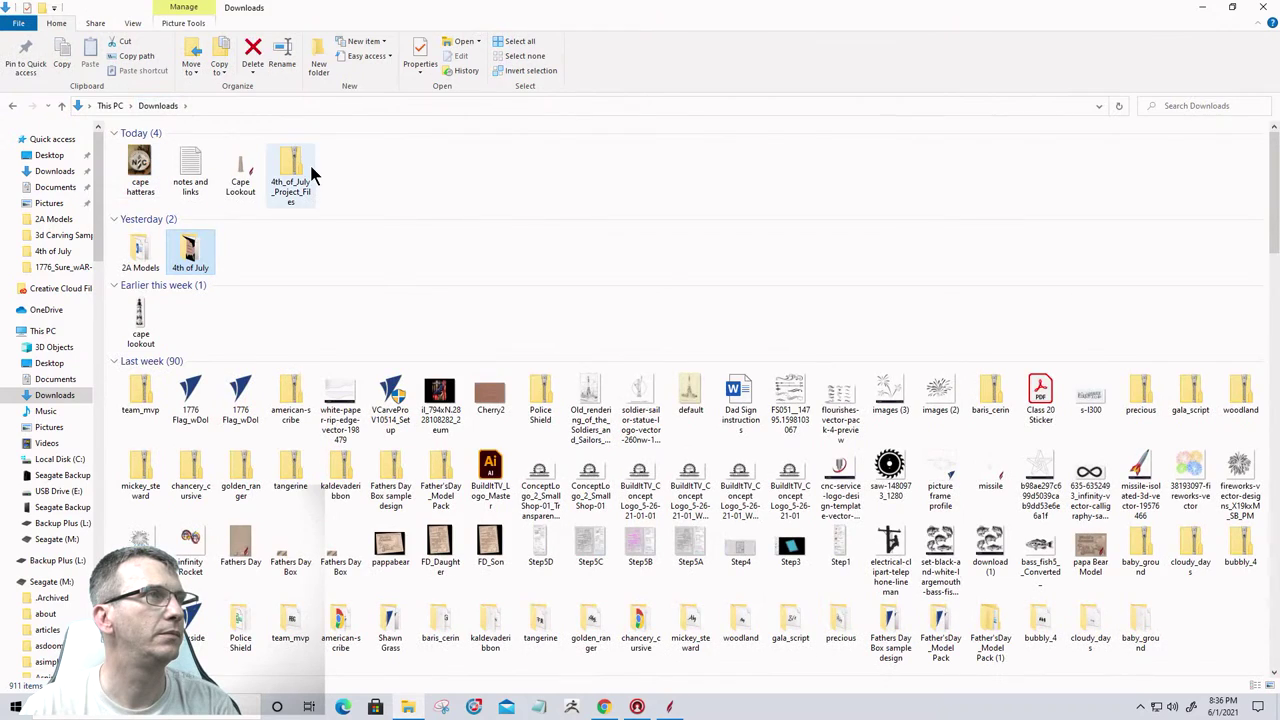
# Open the 2A Models folder and review its preview images, from 2A_Model_Preview through the flag, rifle and text designs to the Step1 job setup.
pyautogui.doubleClick(140, 255)
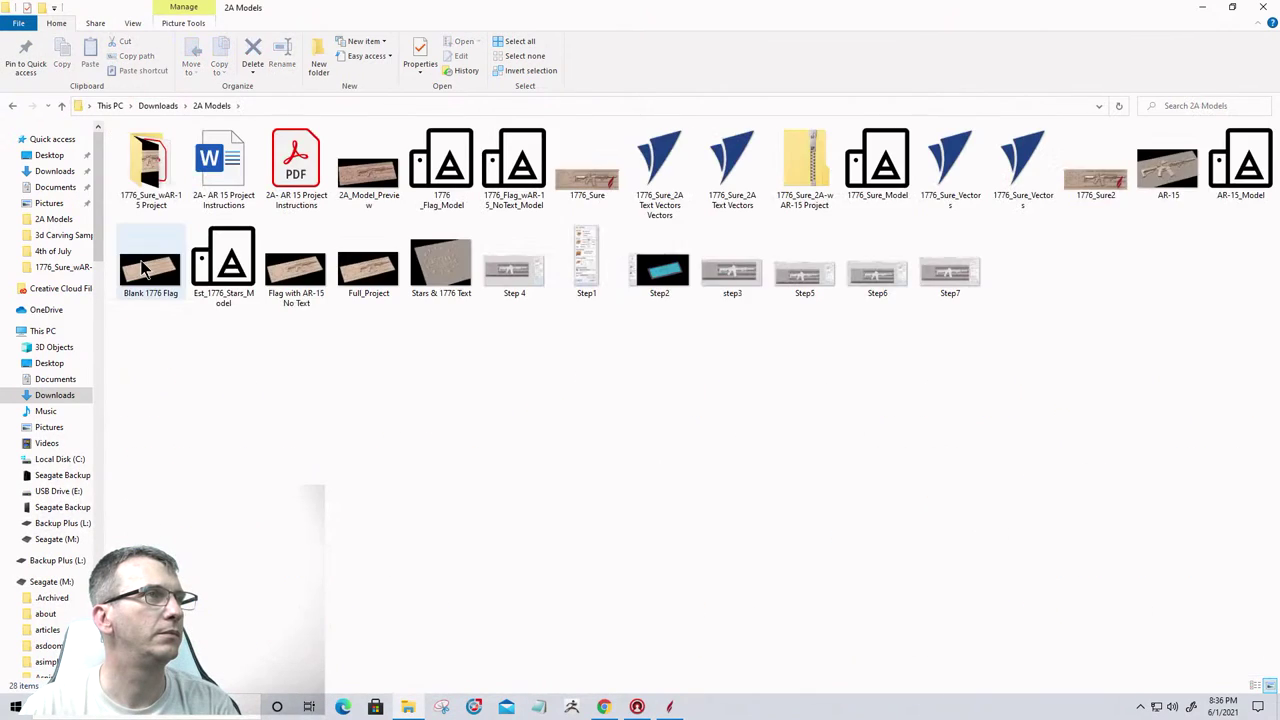
pyautogui.doubleClick(375, 177)
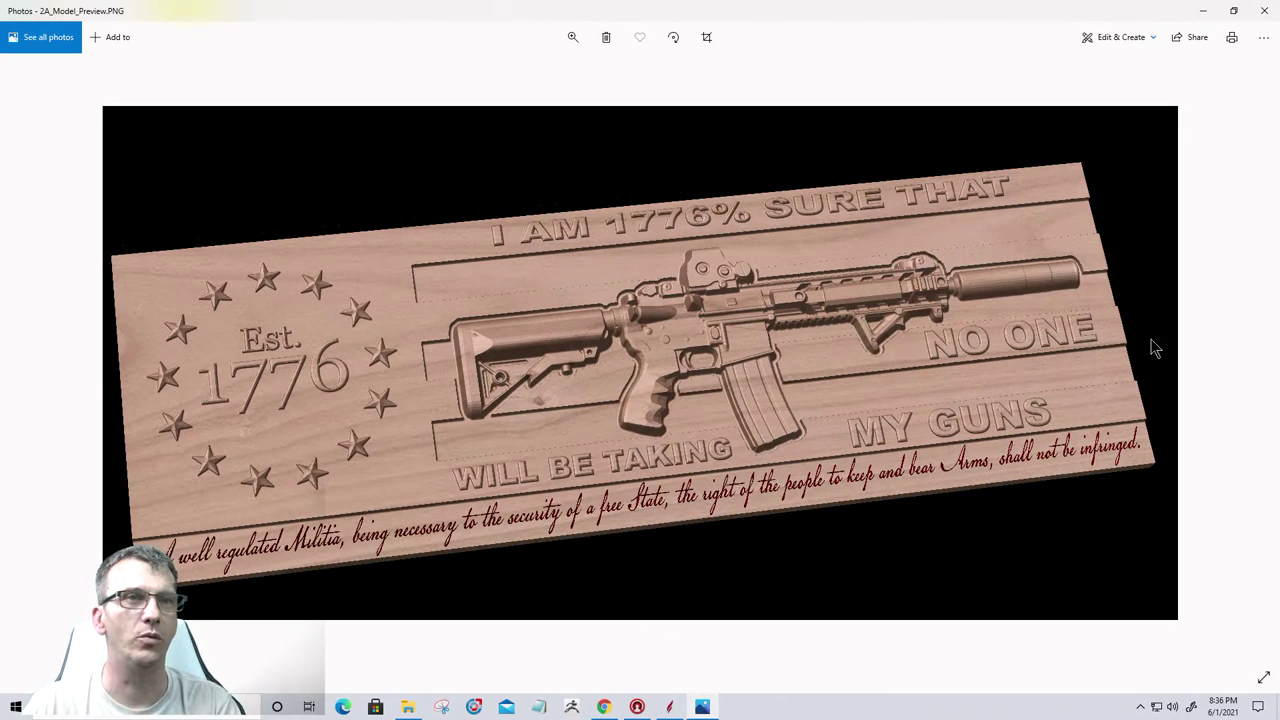
pyautogui.click(1247, 366)
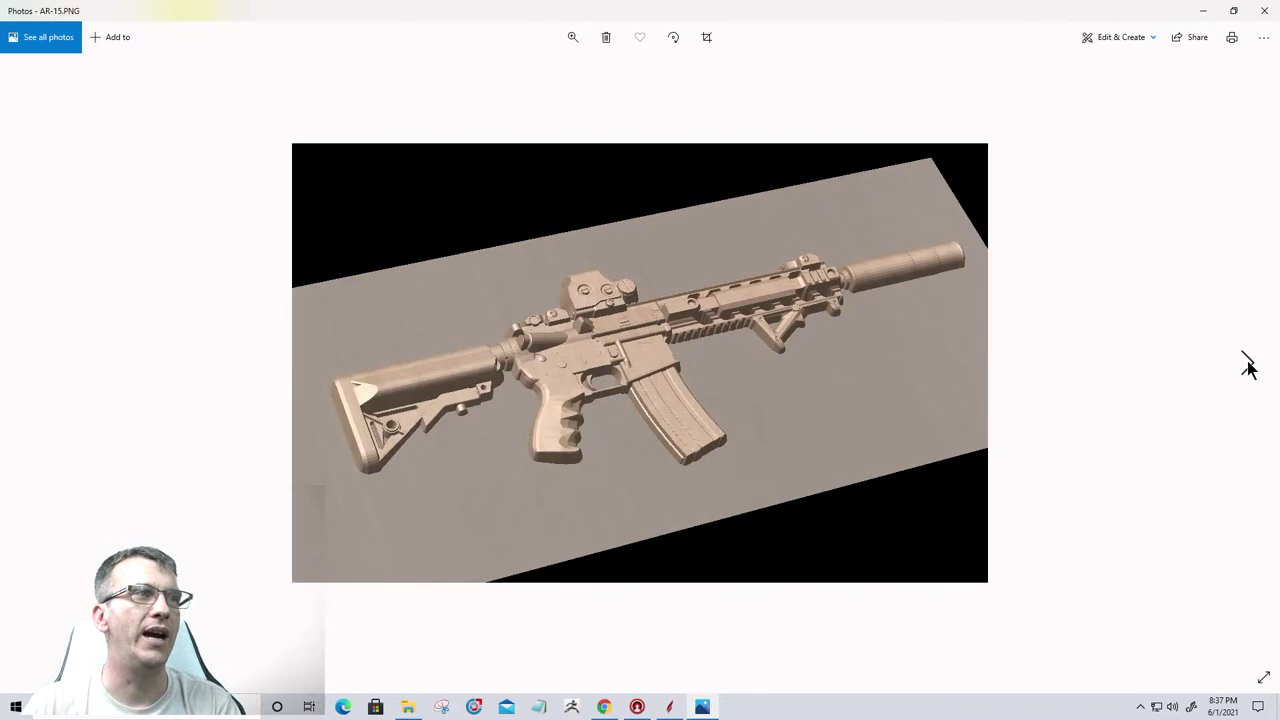
pyautogui.click(1247, 366)
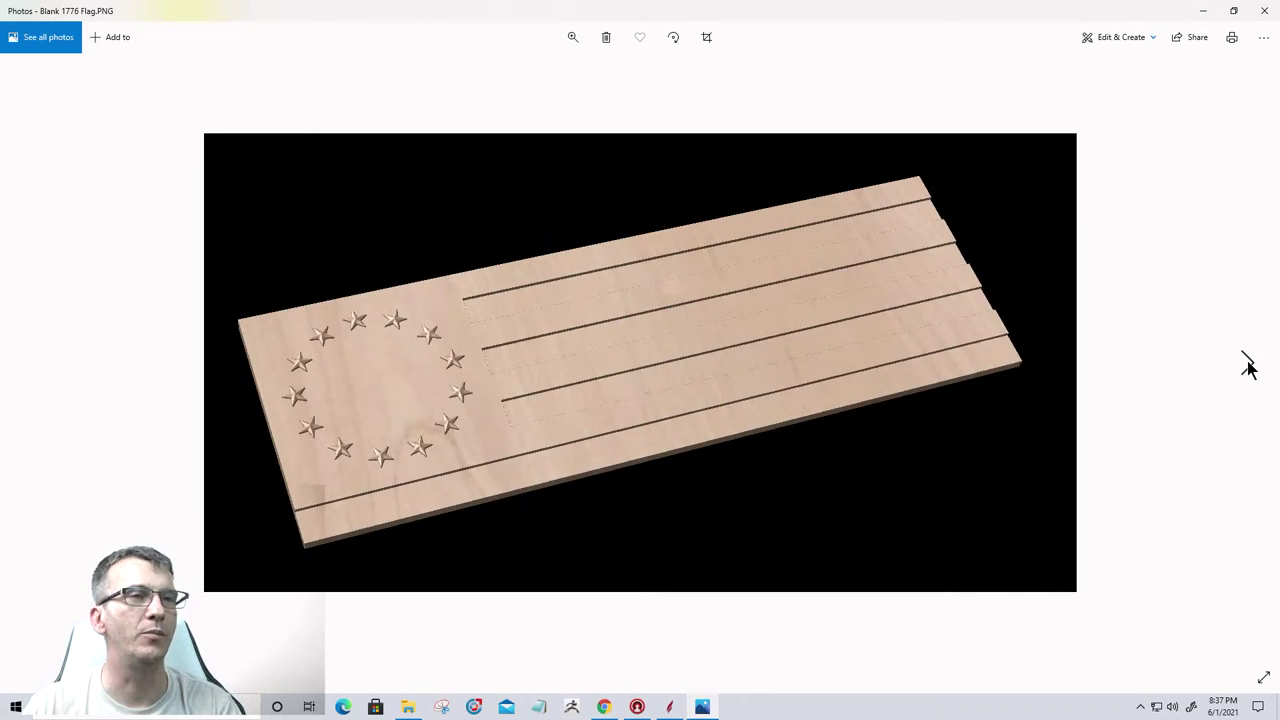
pyautogui.click(1247, 366)
pyautogui.click(1247, 366)
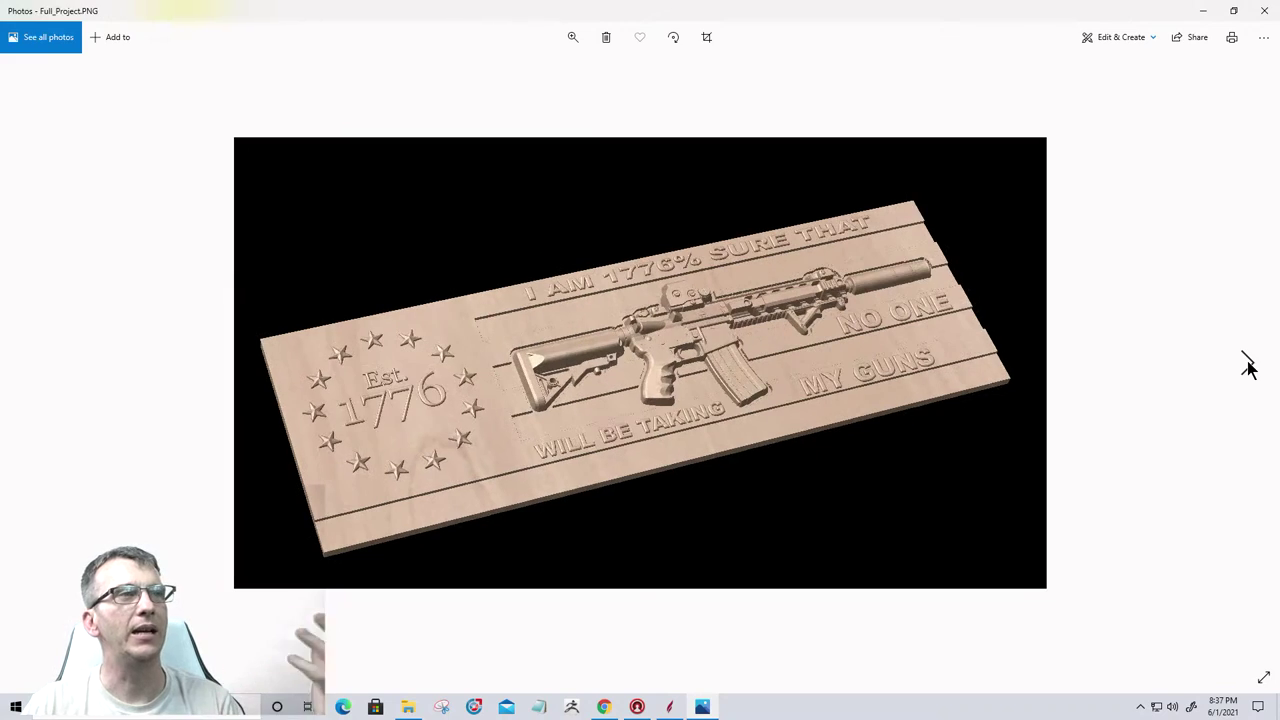
pyautogui.click(1247, 366)
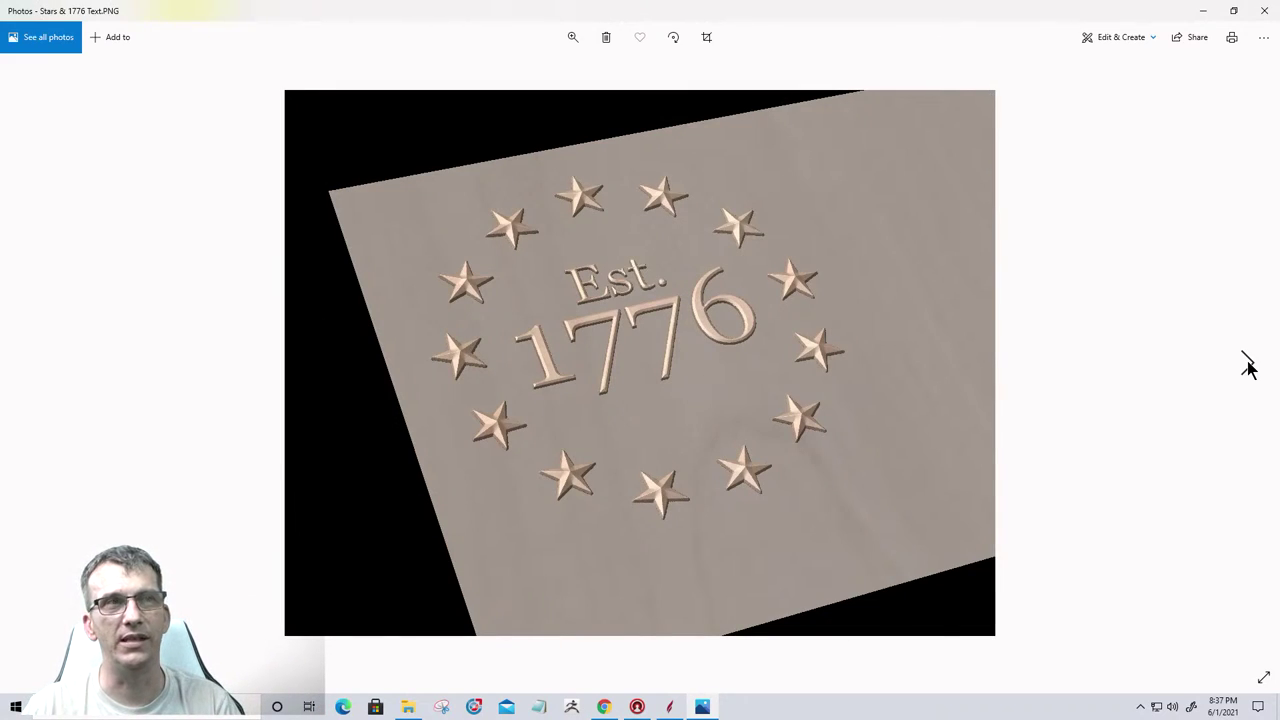
pyautogui.click(1247, 366)
pyautogui.click(1247, 366)
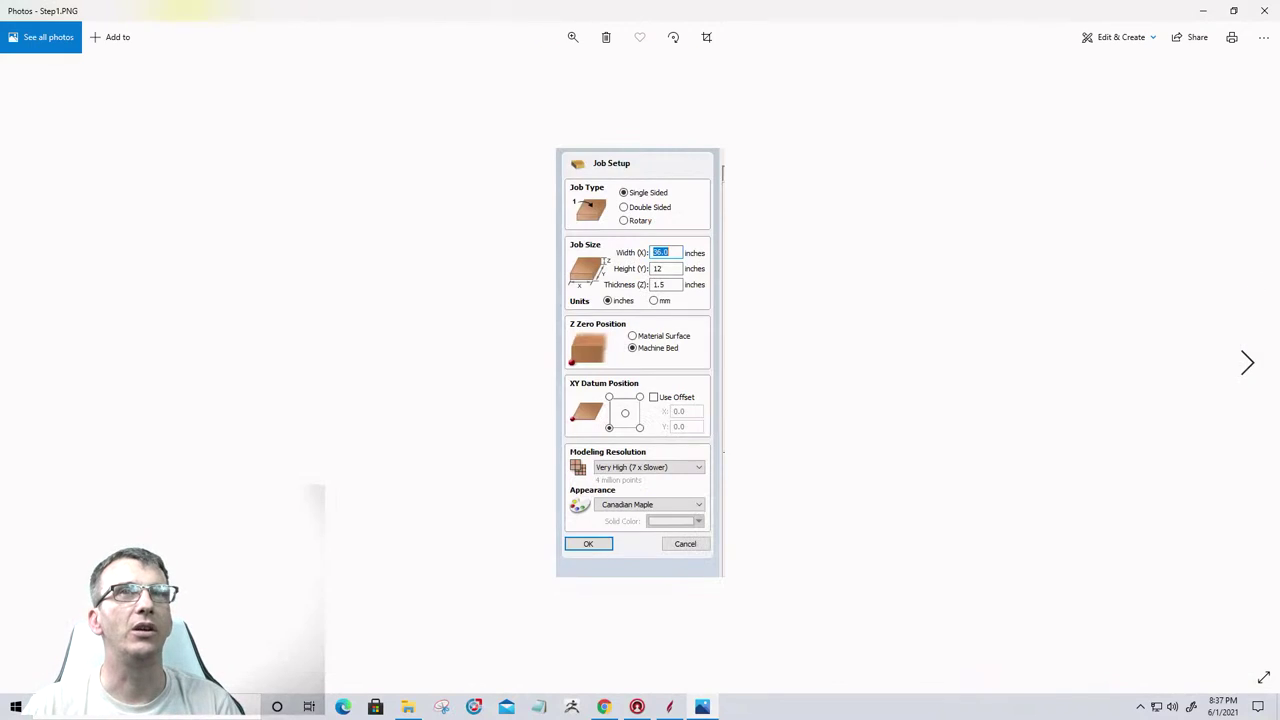
pyautogui.click(1263, 10)
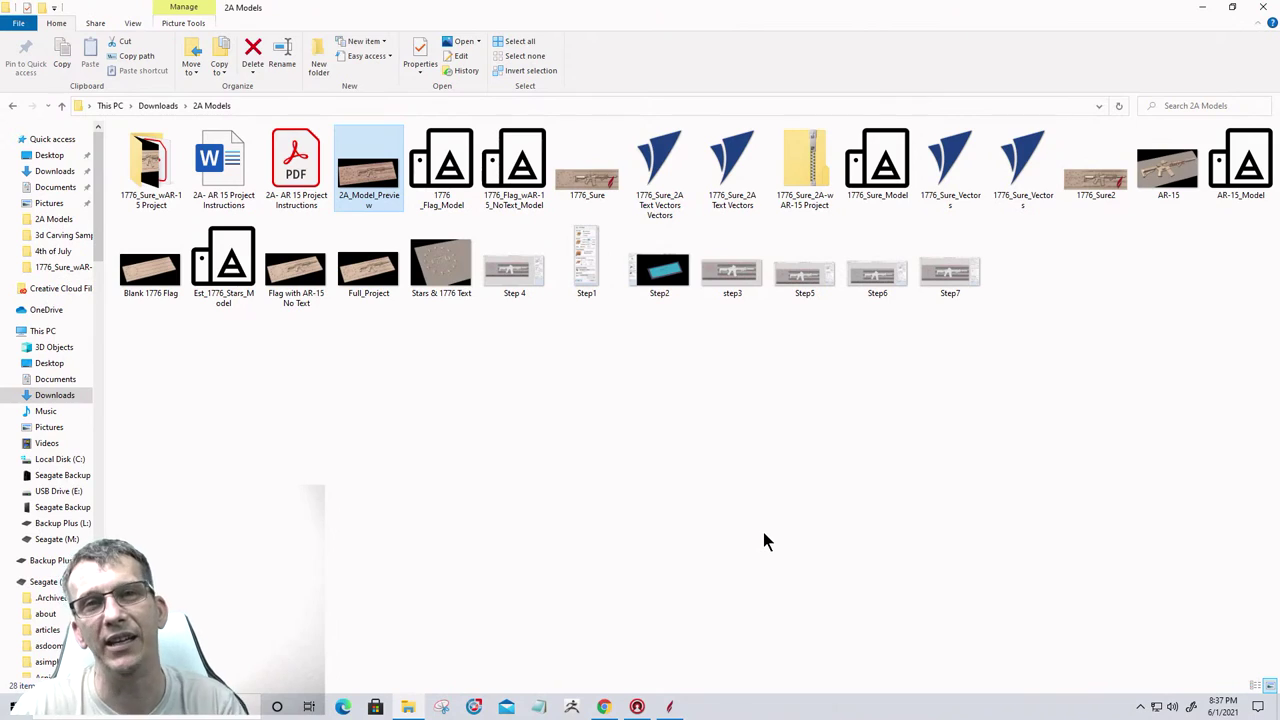
# Switch back to Aspire and examine the 1776 Flag project as a full layout and as a tilted 3D model.
pyautogui.click(1201, 12)
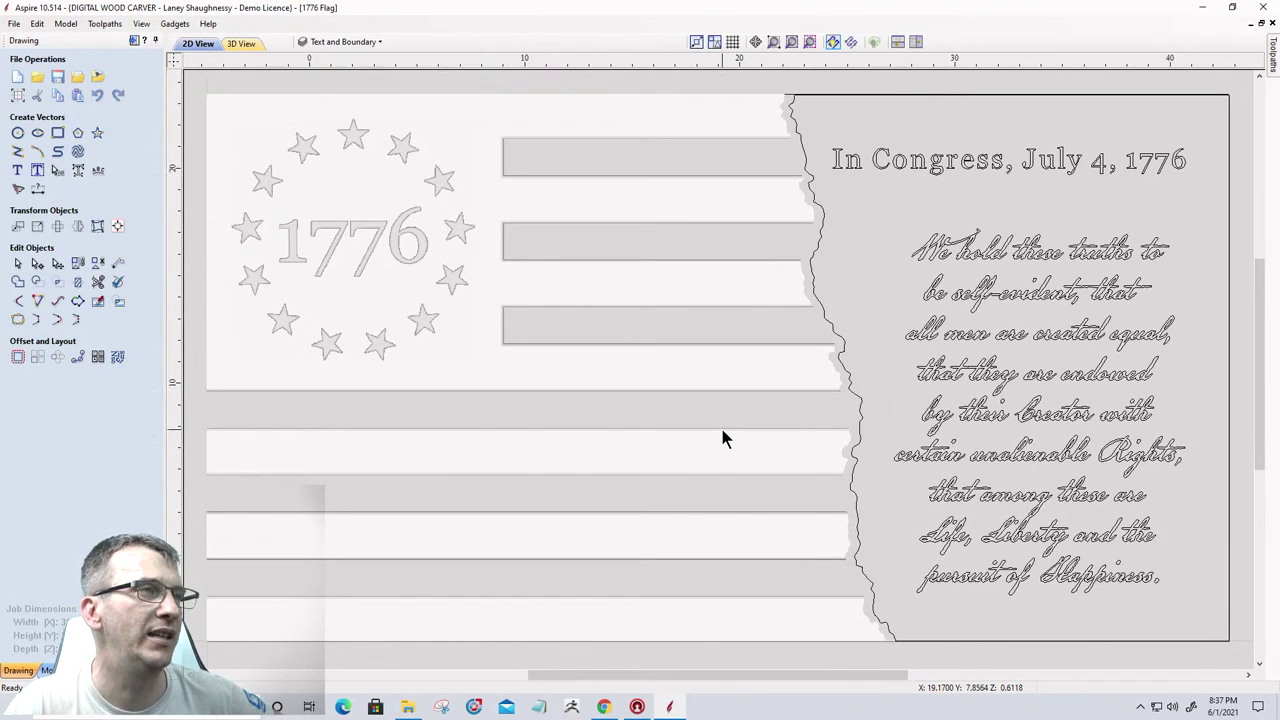
pyautogui.scroll(-1, 724, 437)
pyautogui.scroll(-1, 520, 345)
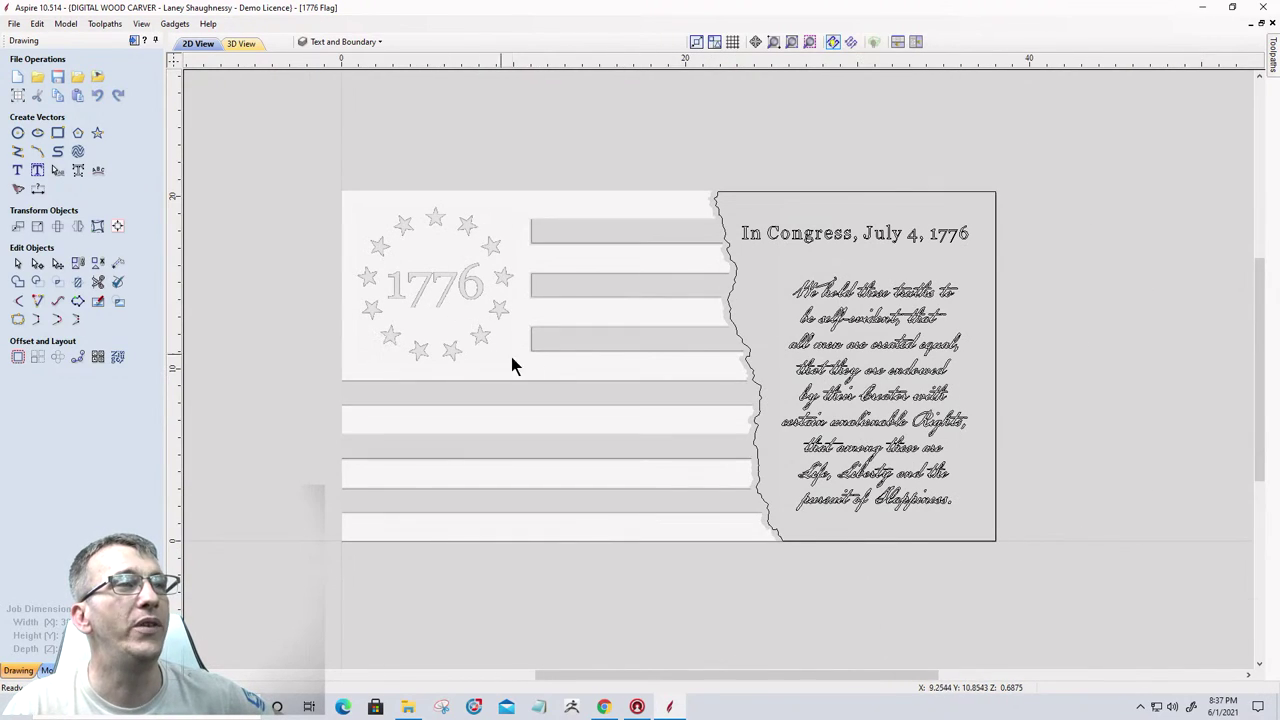
pyautogui.click(241, 43)
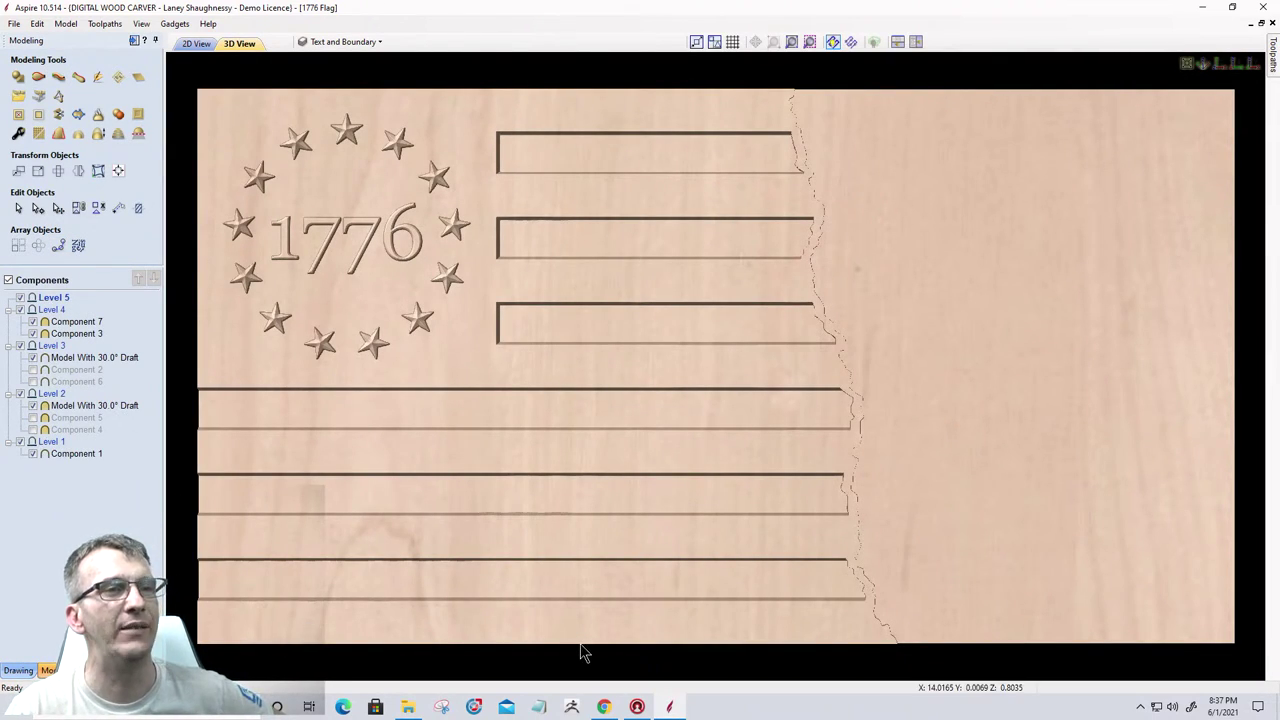
pyautogui.moveTo(651, 396); pyautogui.dragTo(653, 401)
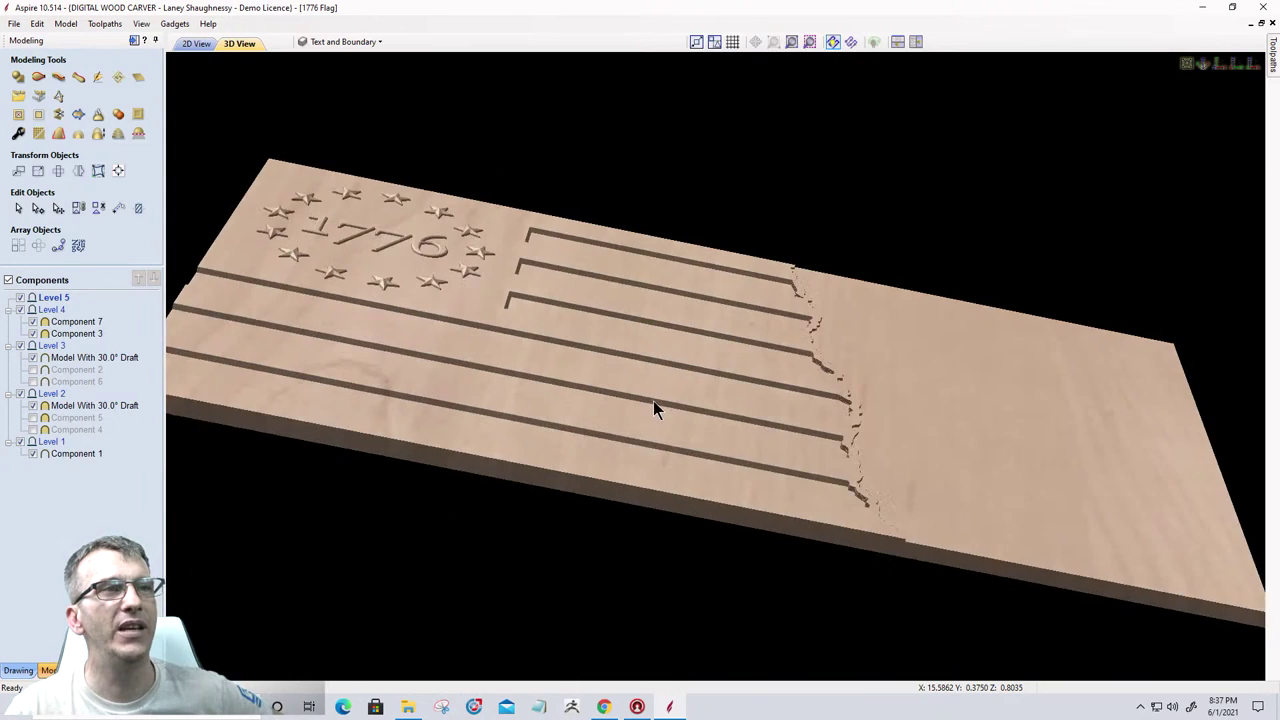
pyautogui.moveTo(658, 478); pyautogui.dragTo(660, 494)
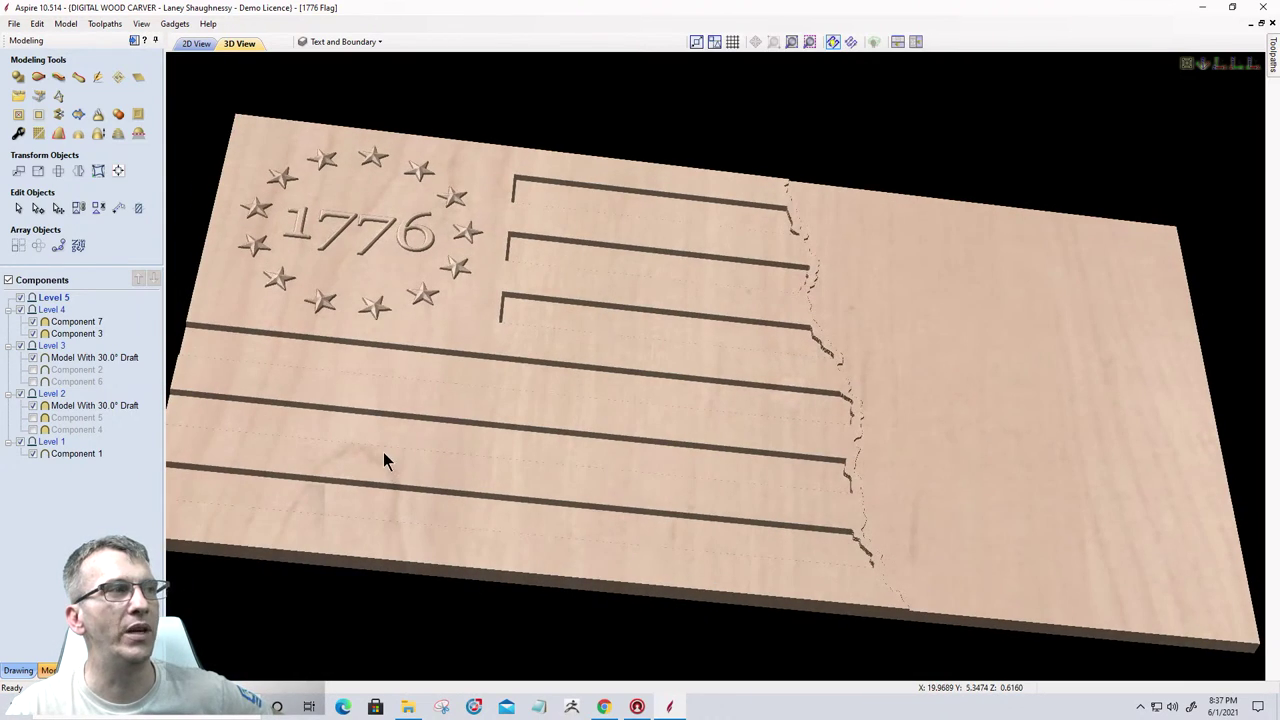
# Hide Component 7 and Component 3 in Level 4 and the Model With 30.0° Draft components in Levels 2 and 3.
pyautogui.click(32, 322)
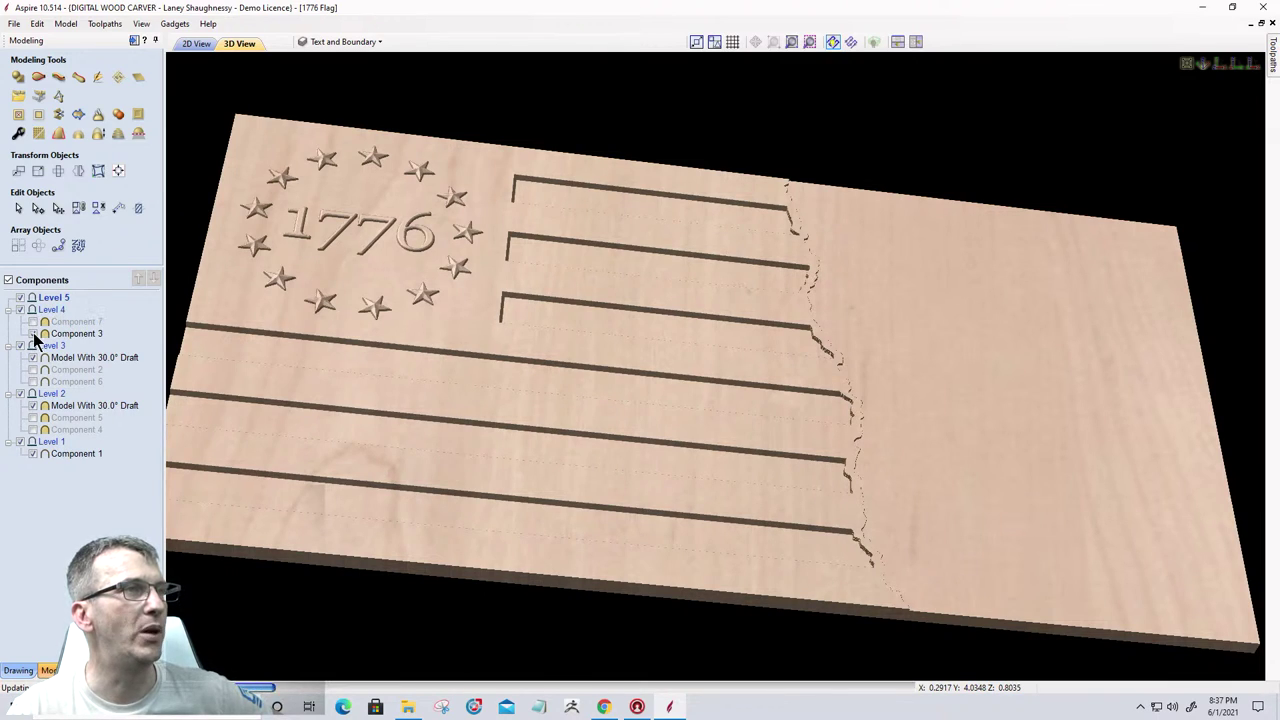
pyautogui.click(33, 406)
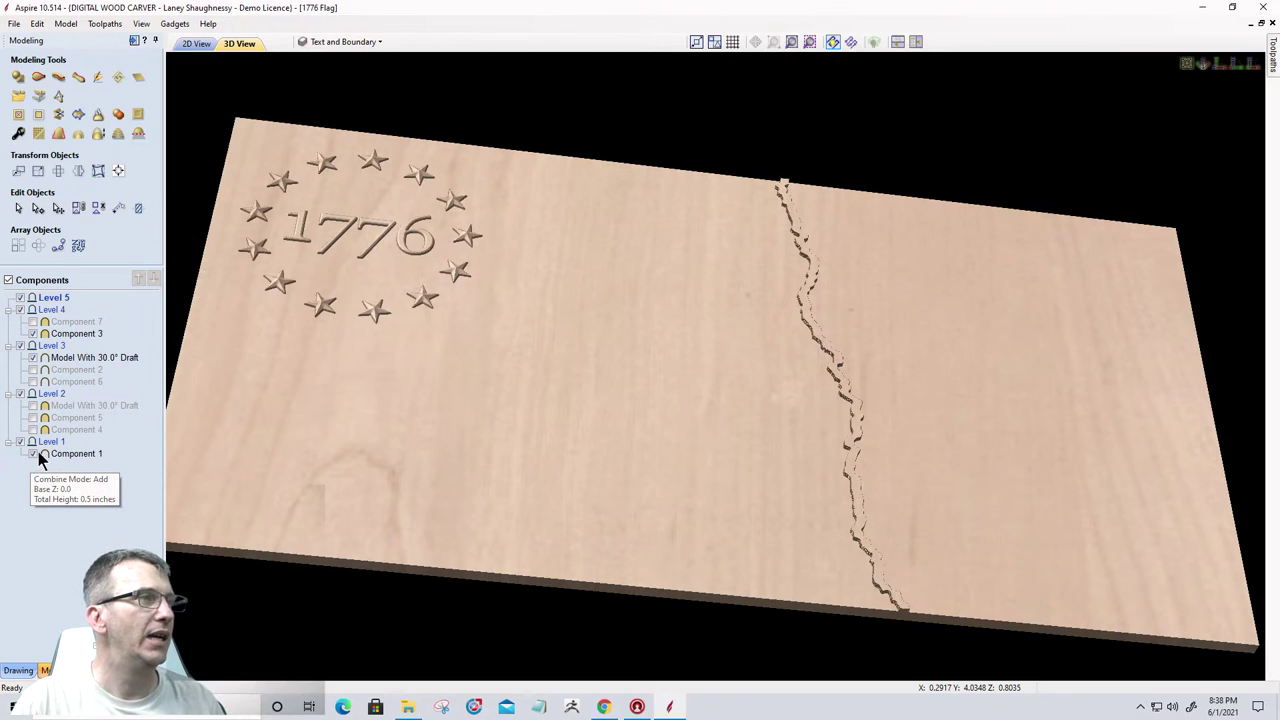
pyautogui.click(34, 335)
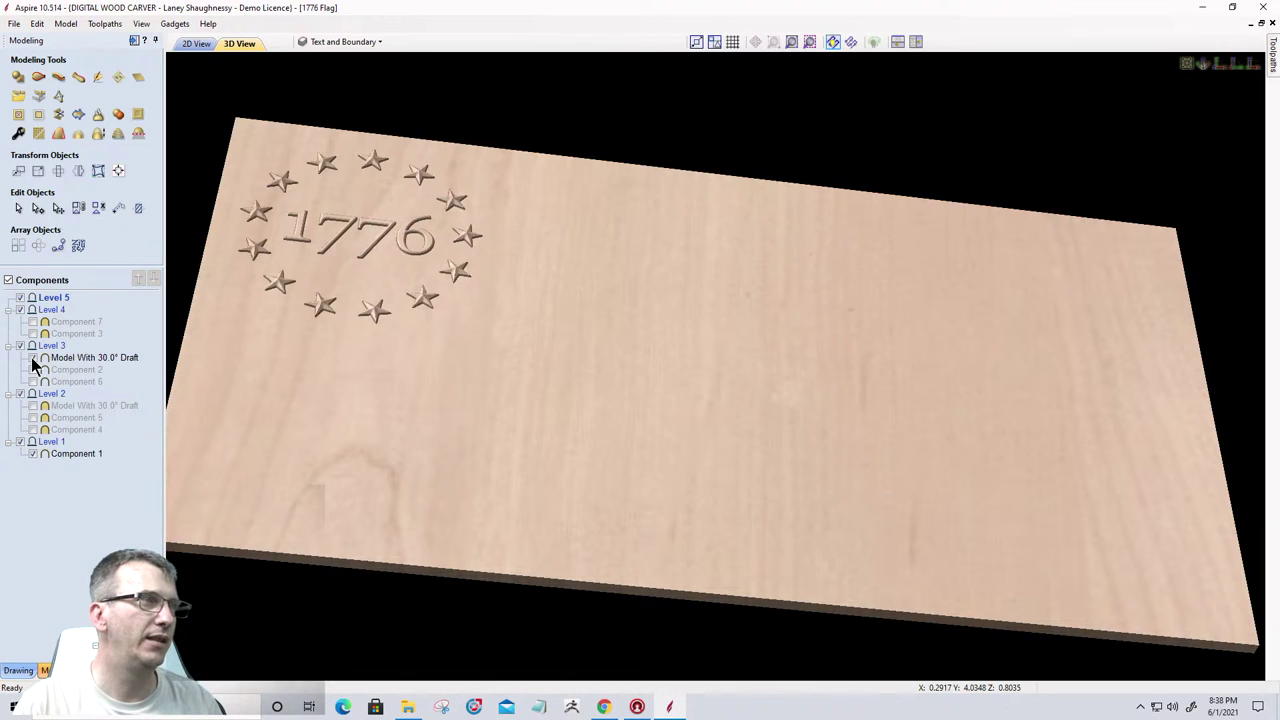
pyautogui.click(33, 358)
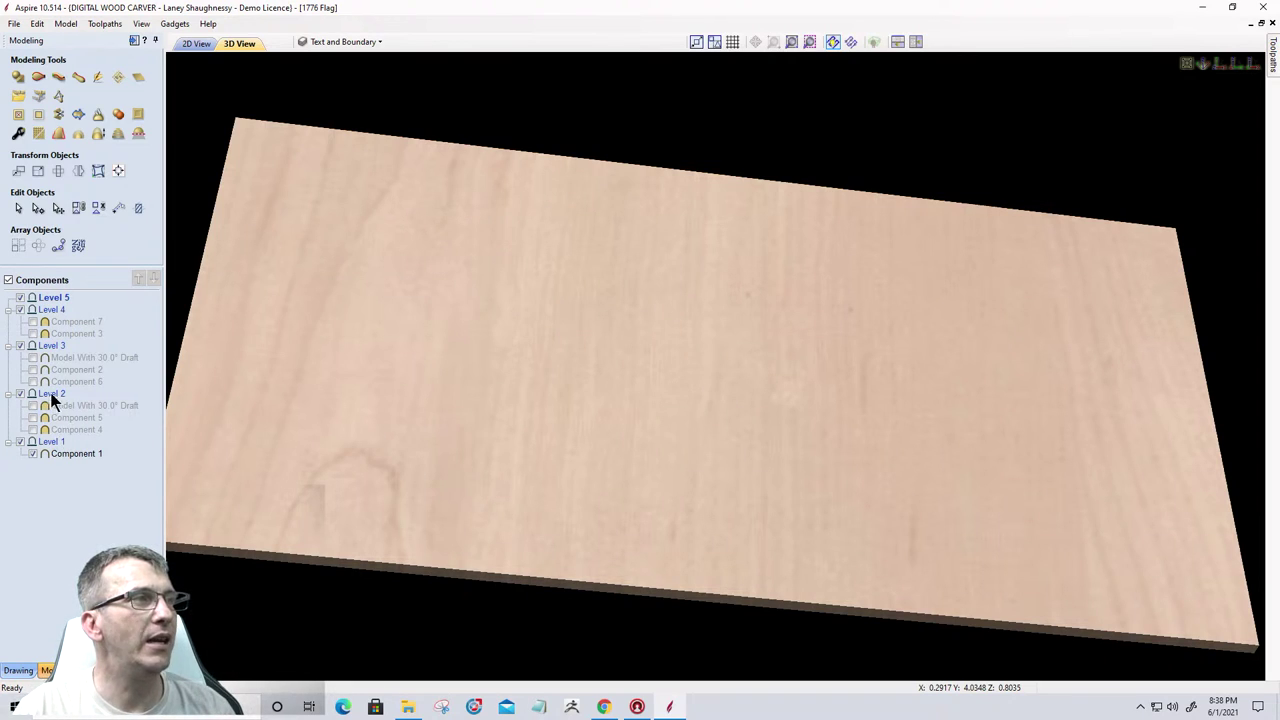
# With Level 1 hidden, show Component 4 and Component 5 in Level 2 to build up the stripes and canton.
pyautogui.click(53, 396)
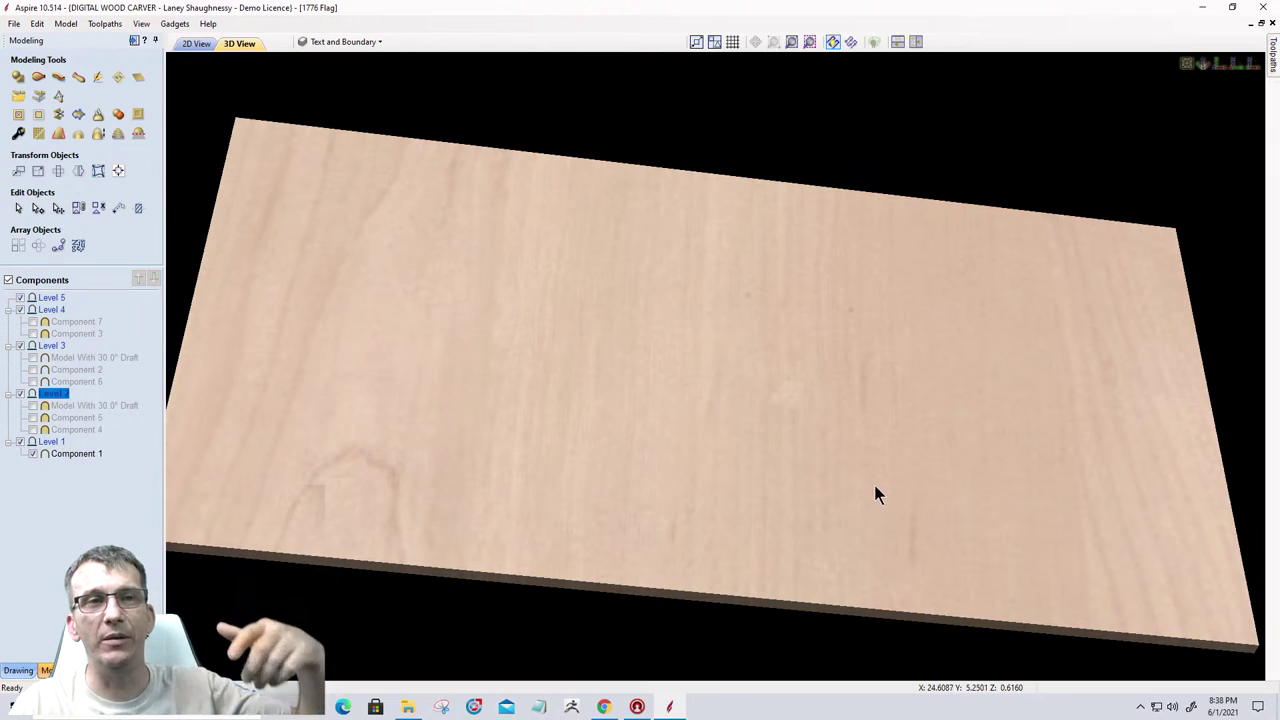
pyautogui.moveTo(874, 494); pyautogui.dragTo(781, 413)
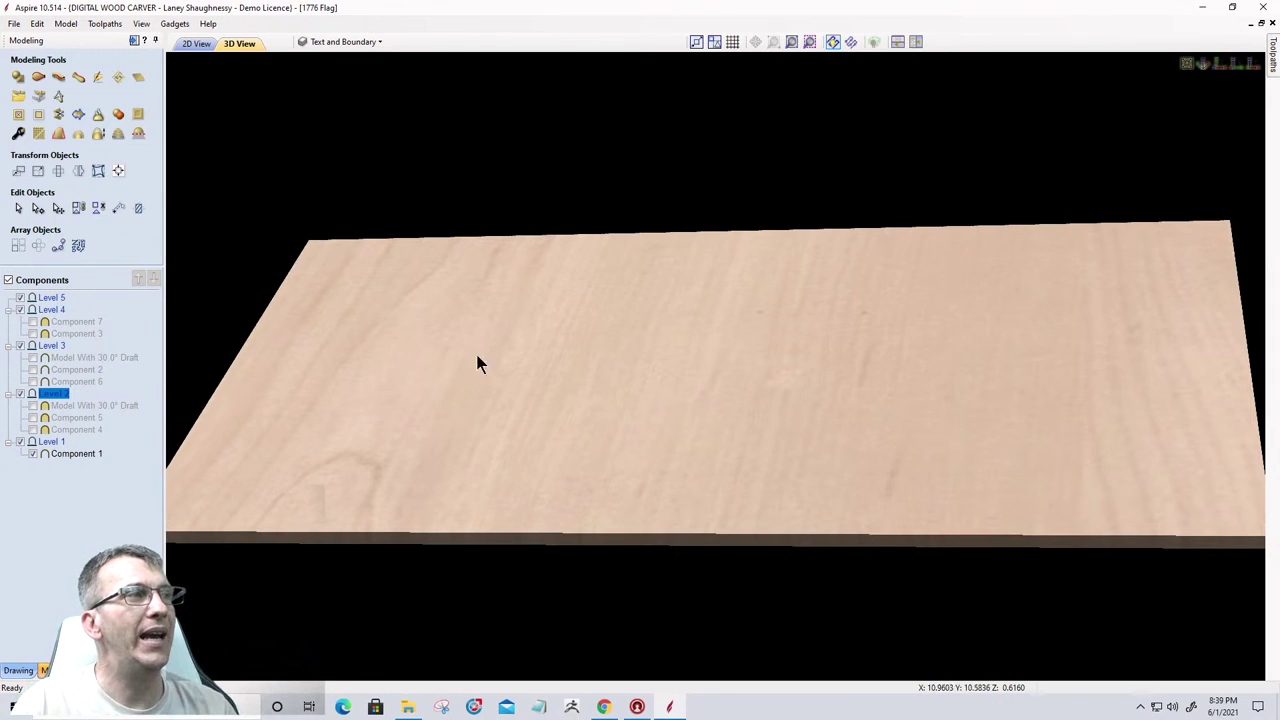
pyautogui.click(20, 442)
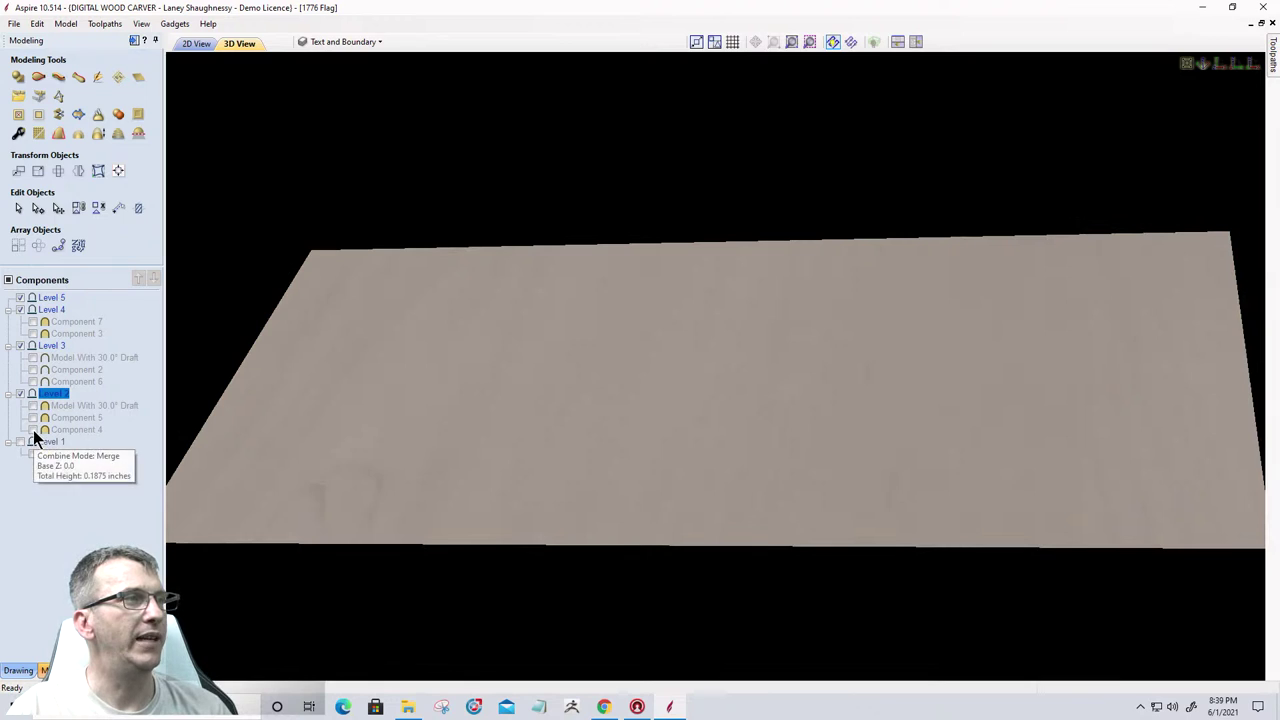
pyautogui.click(32, 429)
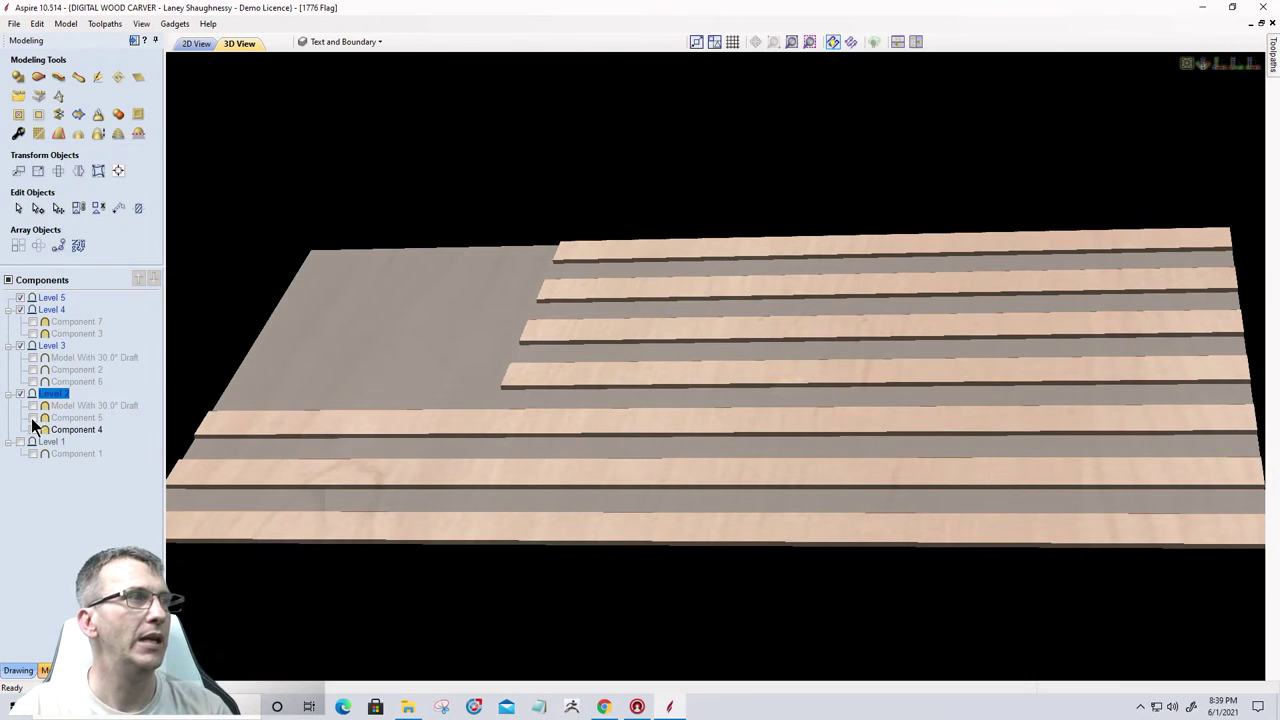
pyautogui.click(32, 418)
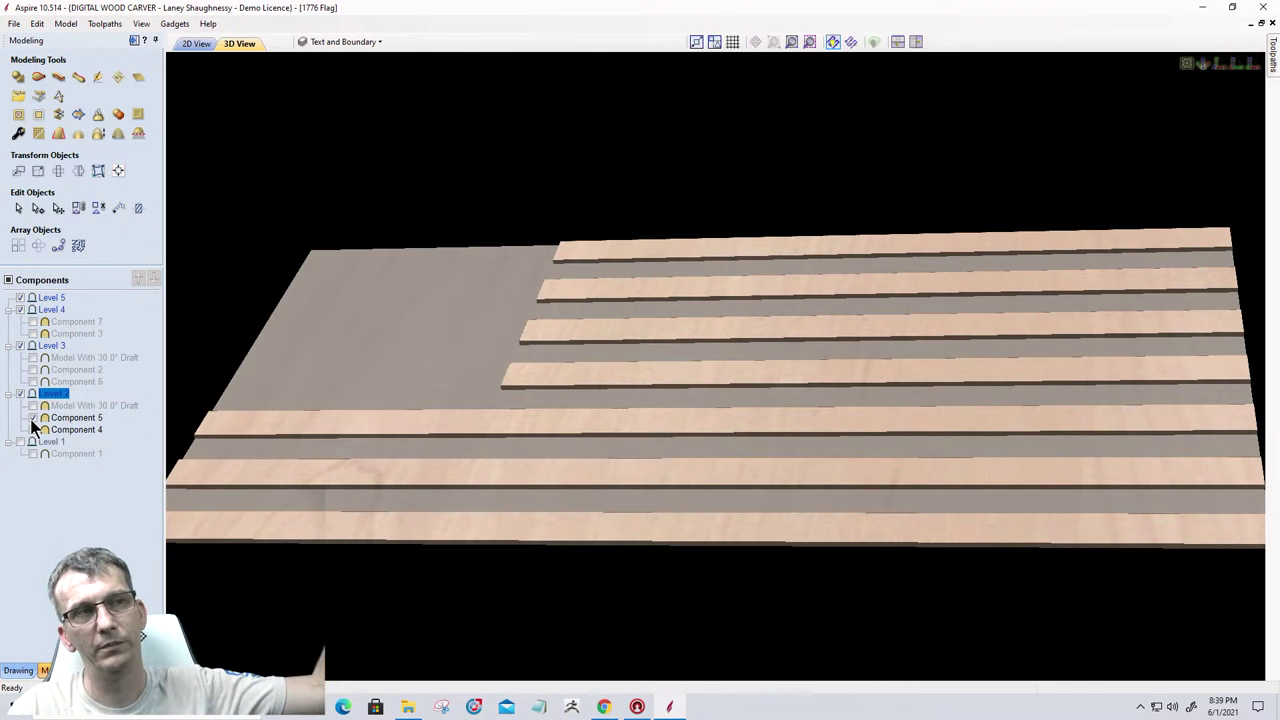
pyautogui.click(33, 428)
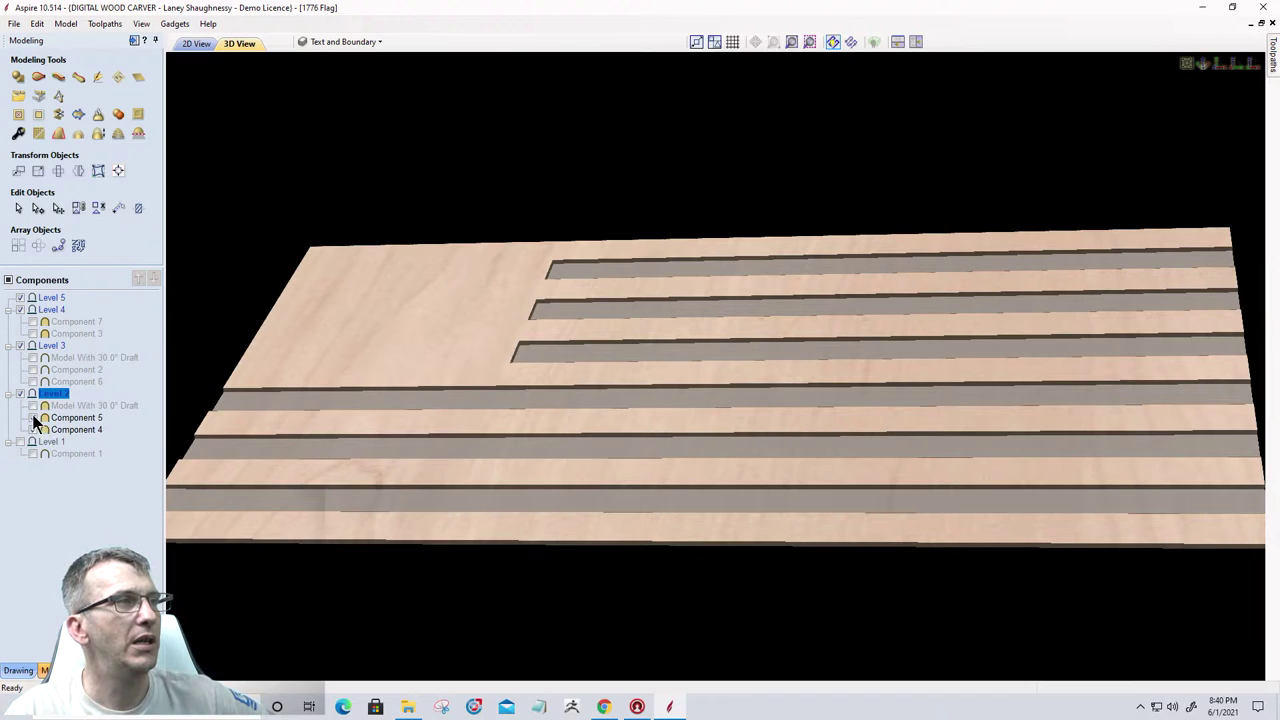
pyautogui.moveTo(42, 425)
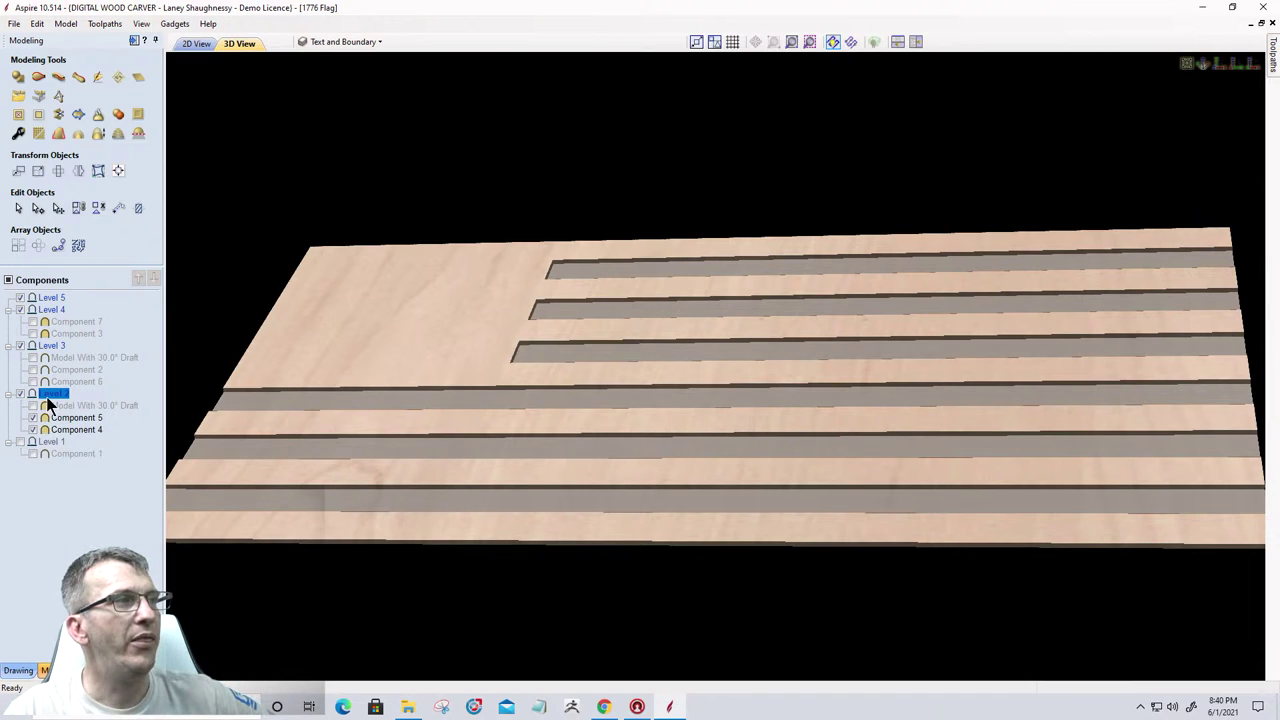
pyautogui.moveTo(56, 403)
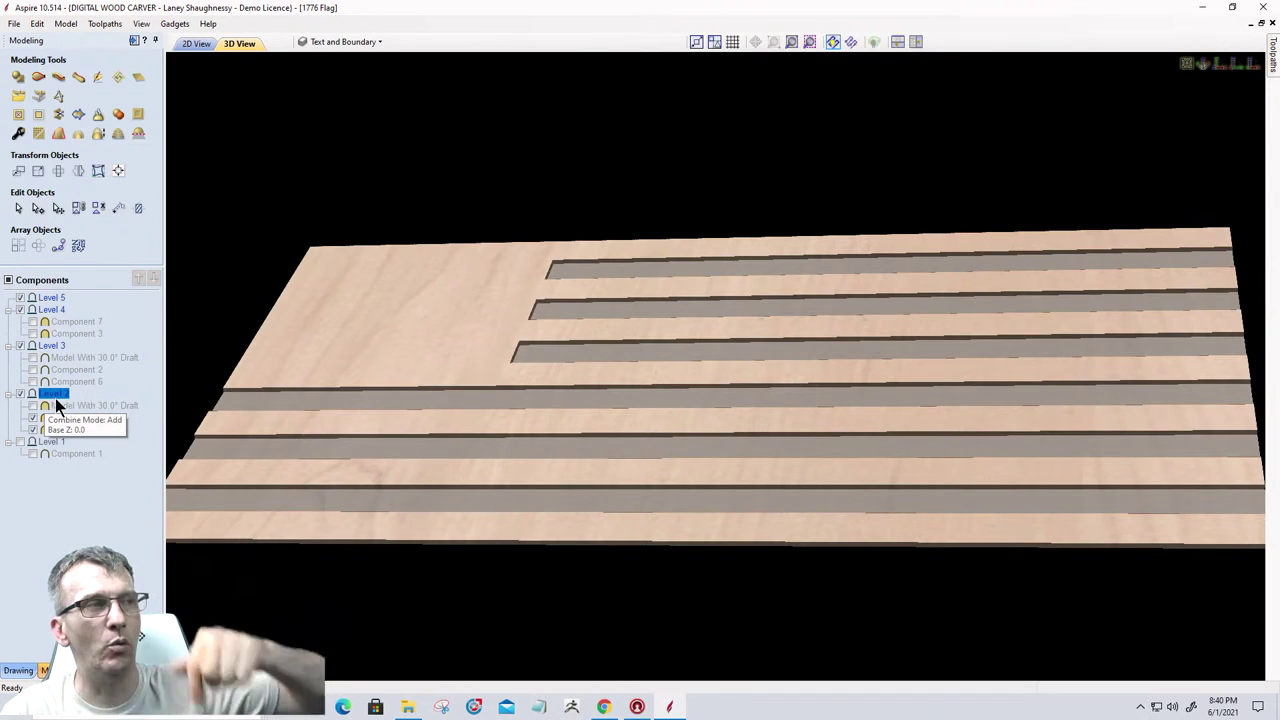
# Show Level 1 again and inspect the stripes raised on the base board from several angles.
pyautogui.click(20, 441)
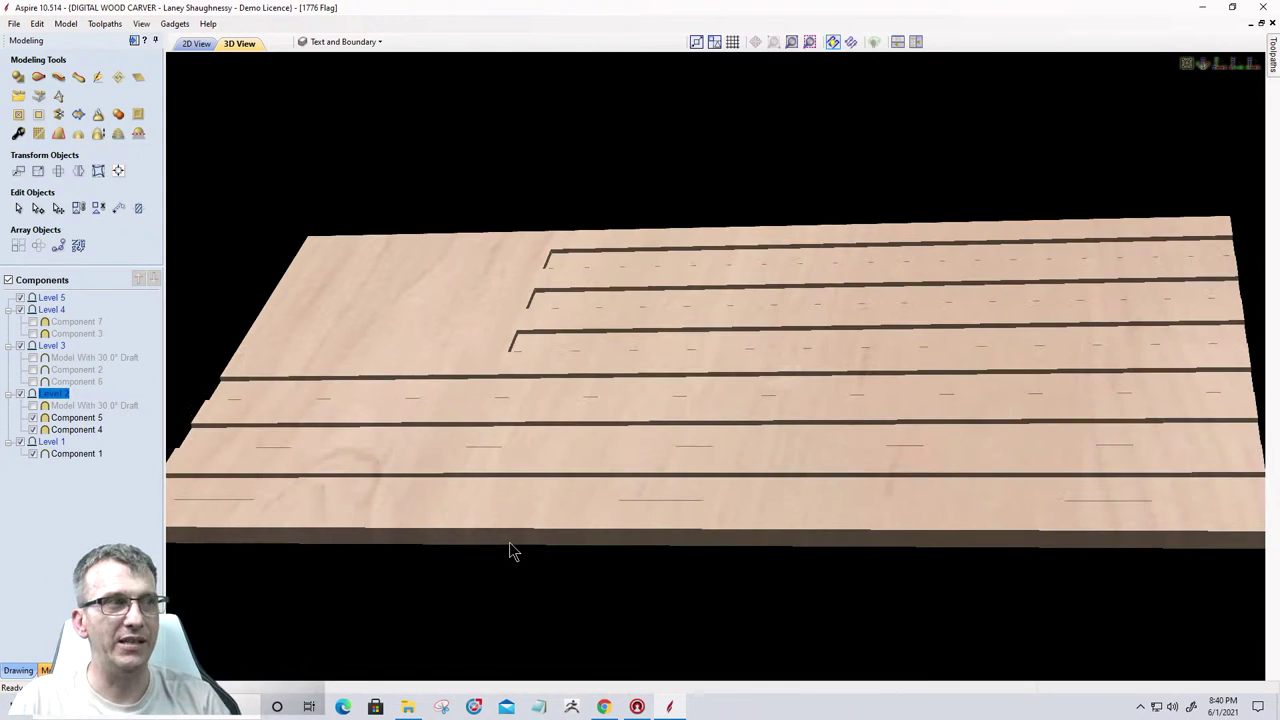
pyautogui.moveTo(926, 500); pyautogui.dragTo(748, 509)
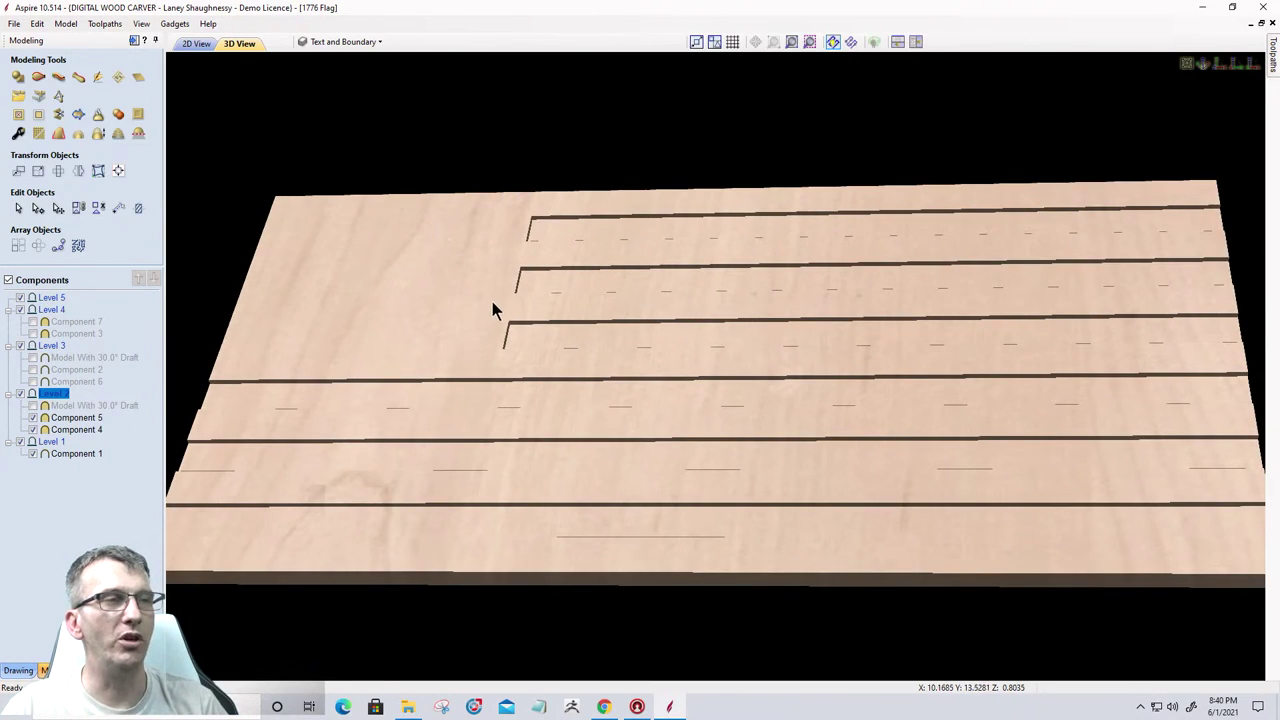
pyautogui.moveTo(700, 548); pyautogui.dragTo(543, 537)
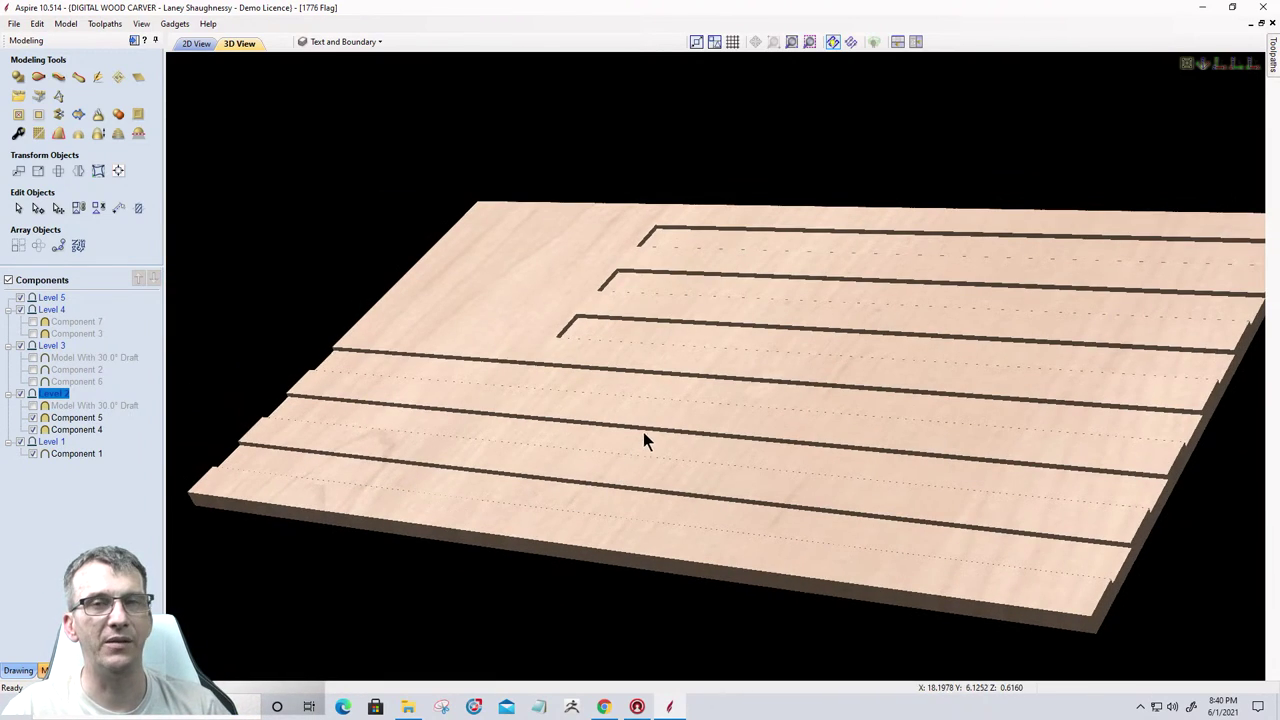
pyautogui.moveTo(643, 433); pyautogui.dragTo(834, 461)
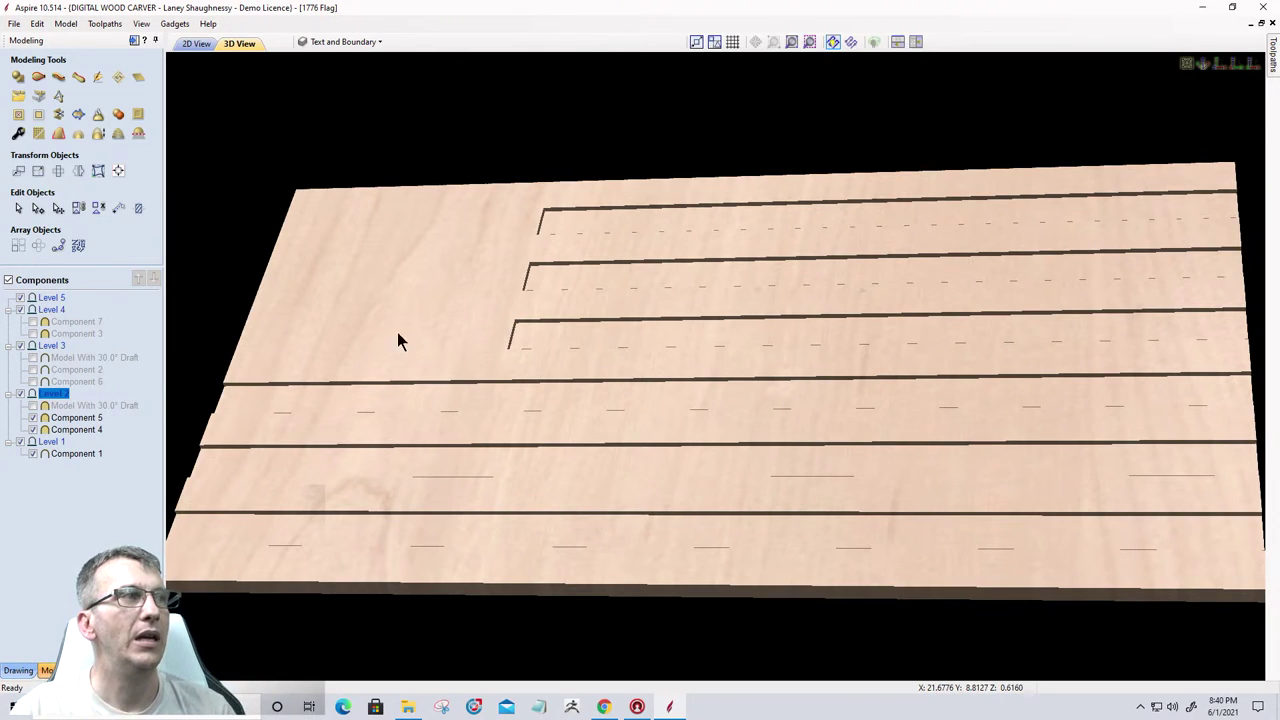
# Show the ring of stars (Component 6) and the 1776 text (Component 2) in Level 3.
pyautogui.scroll(2, 397, 334)
pyautogui.moveTo(303, 363); pyautogui.dragTo(637, 418, button='right')
pyautogui.scroll(1, 637, 418)
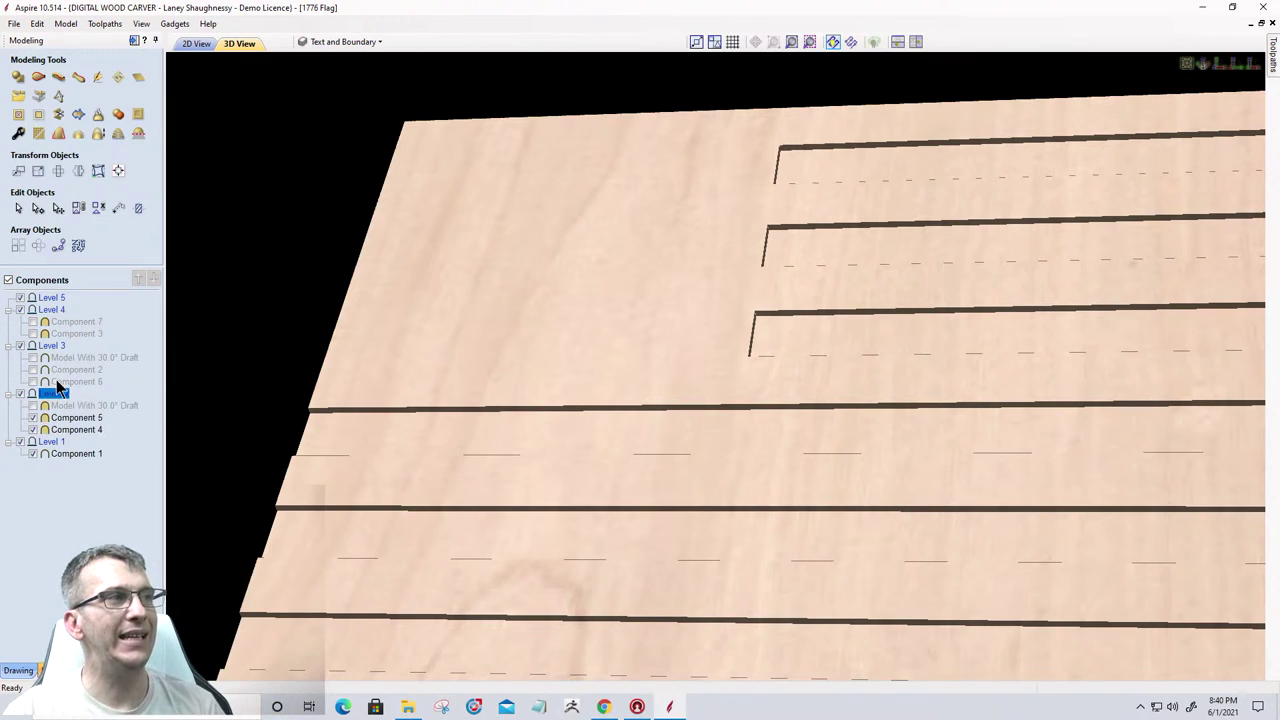
pyautogui.moveTo(55, 422)
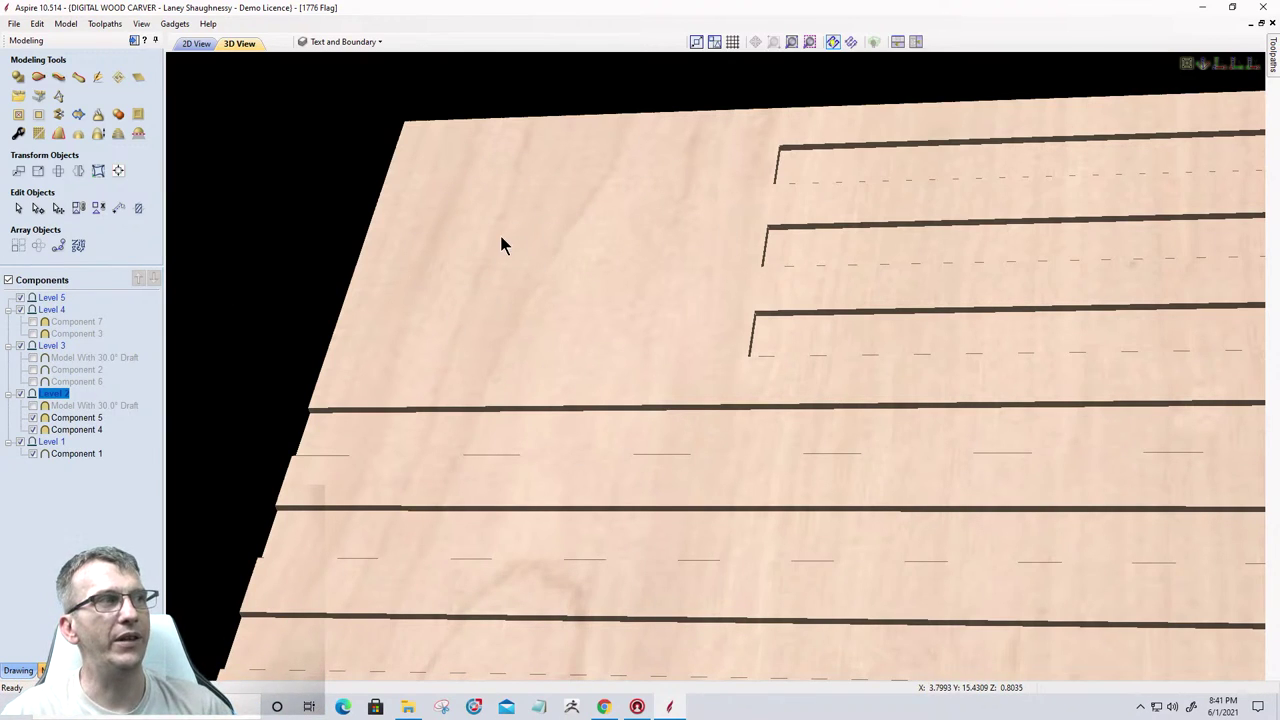
pyautogui.click(45, 347)
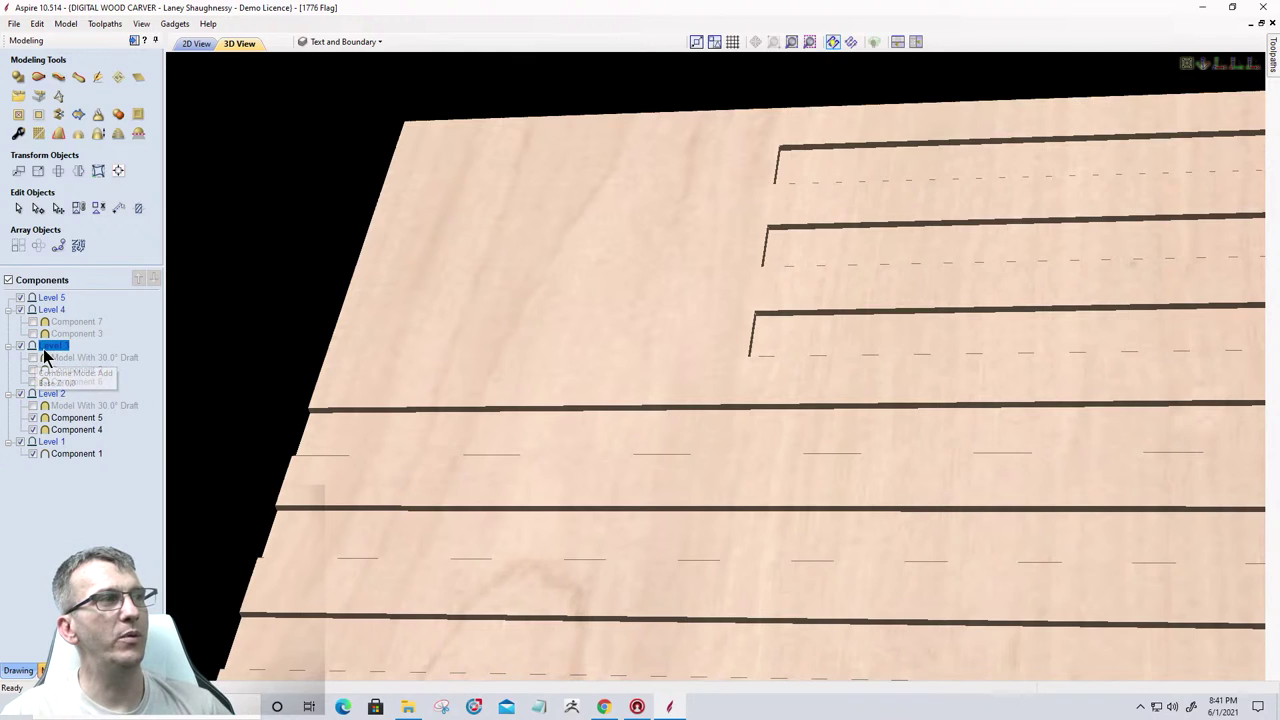
pyautogui.click(33, 393)
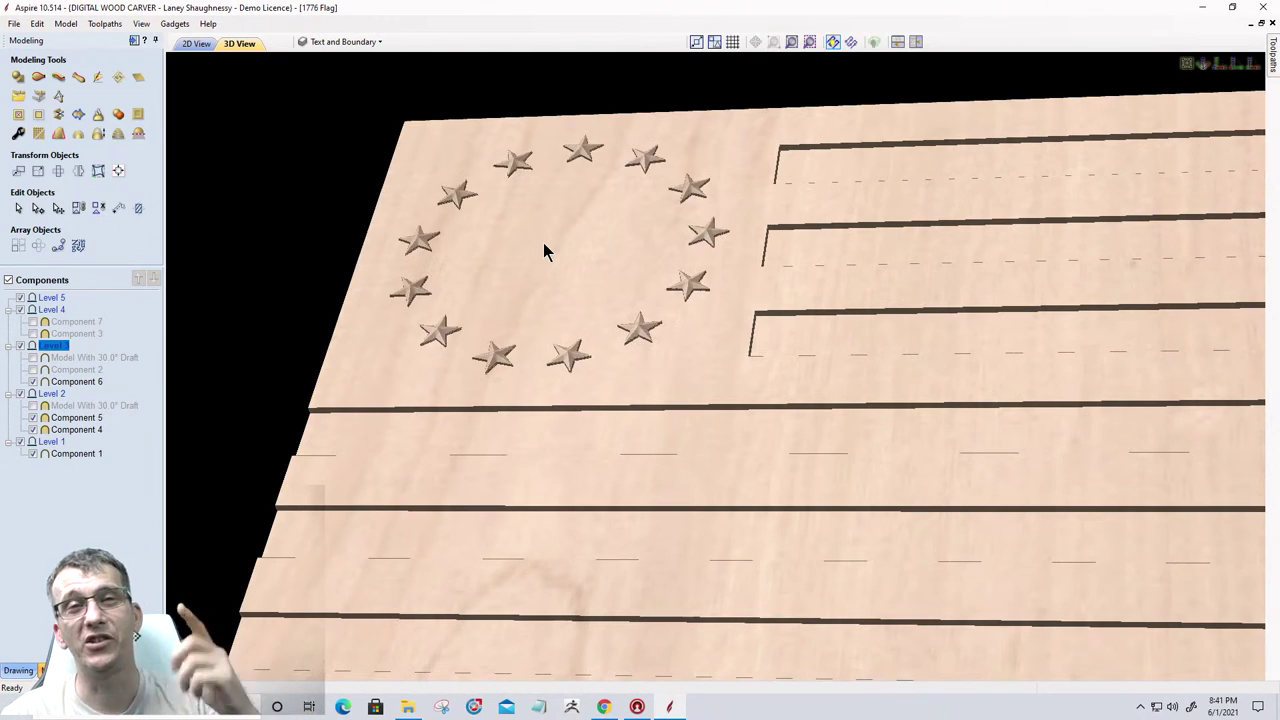
pyautogui.click(34, 372)
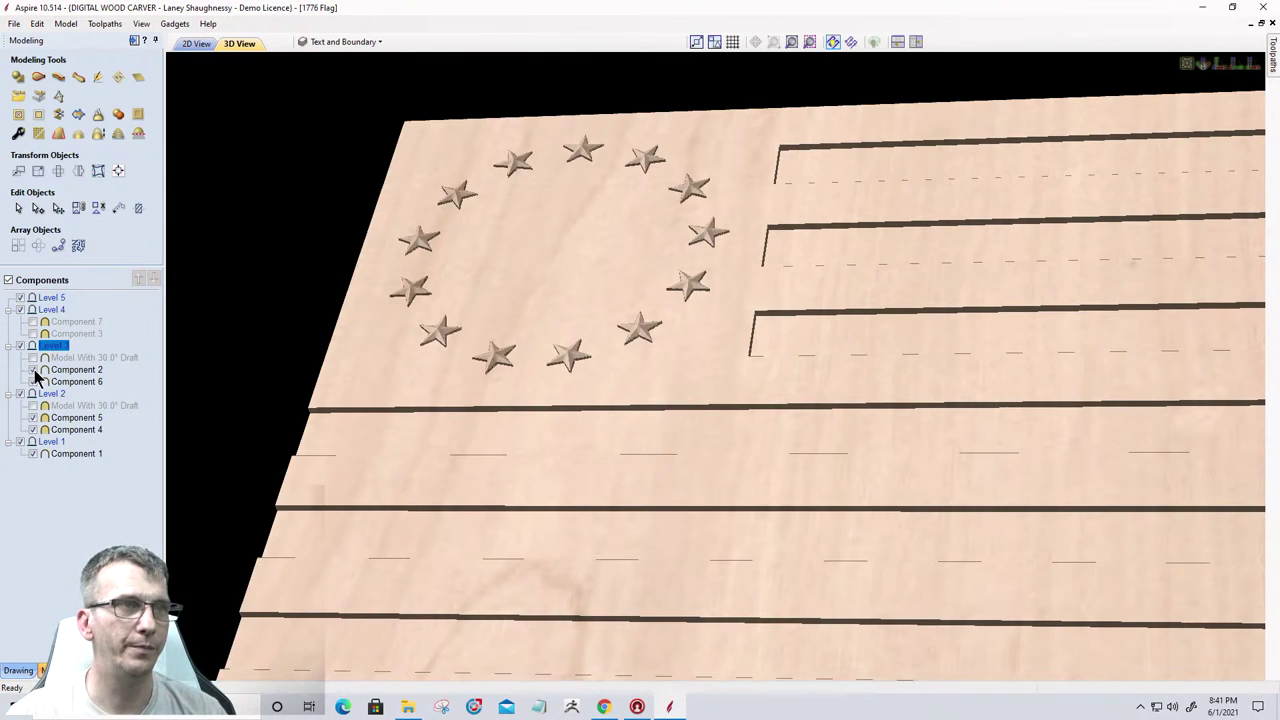
pyautogui.click(33, 369)
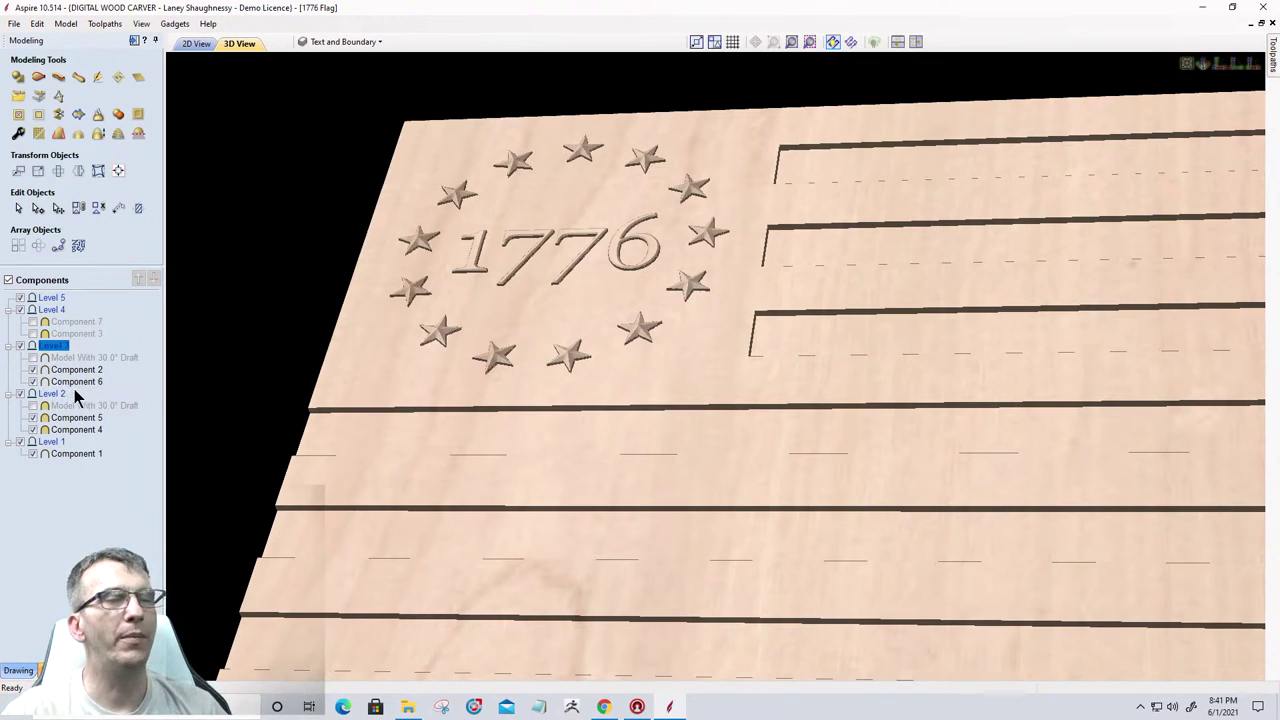
# Examine the Level 3 component properties and the raised 1776 text and star ring up close on the canton.
pyautogui.moveTo(90, 387)
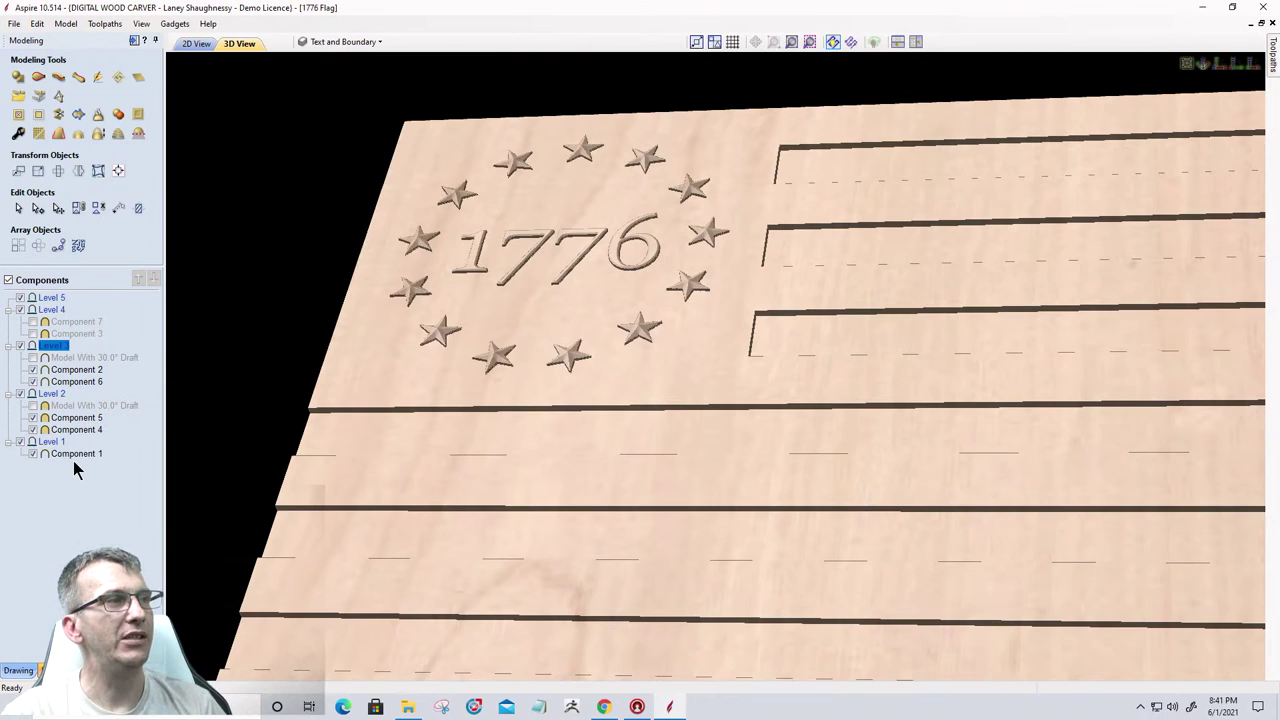
pyautogui.moveTo(64, 452)
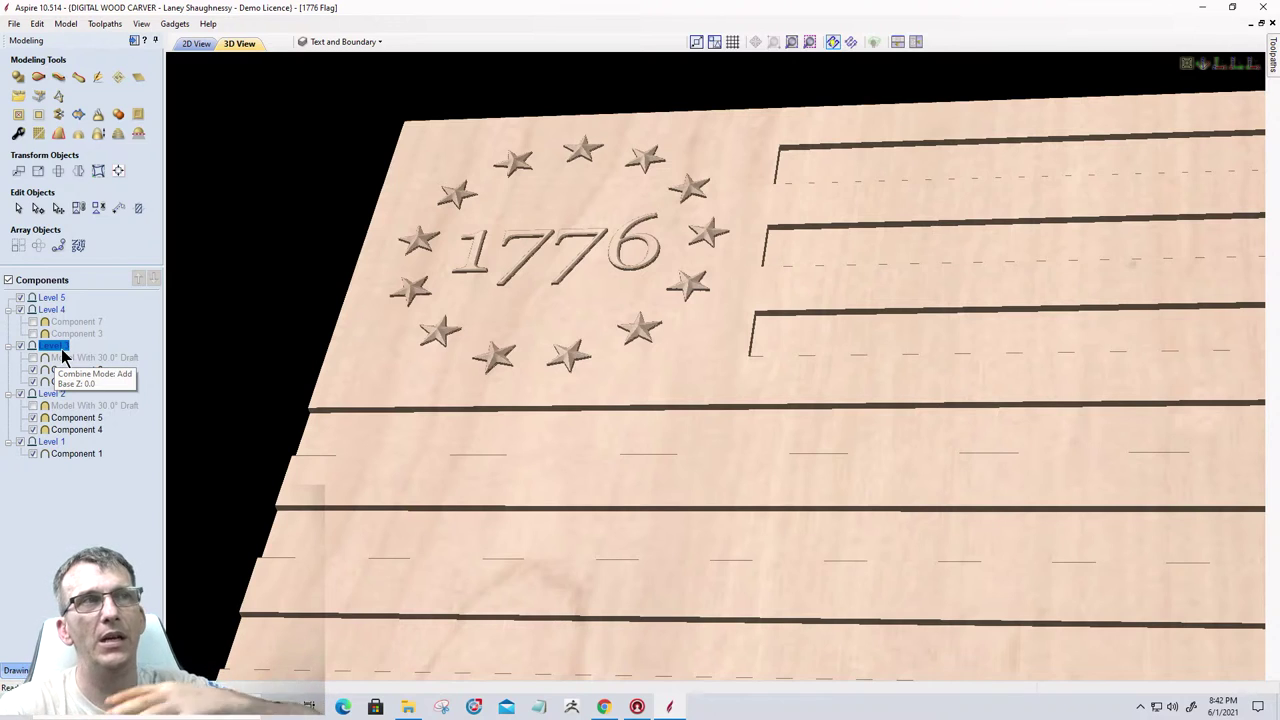
pyautogui.scroll(-5, 551, 297)
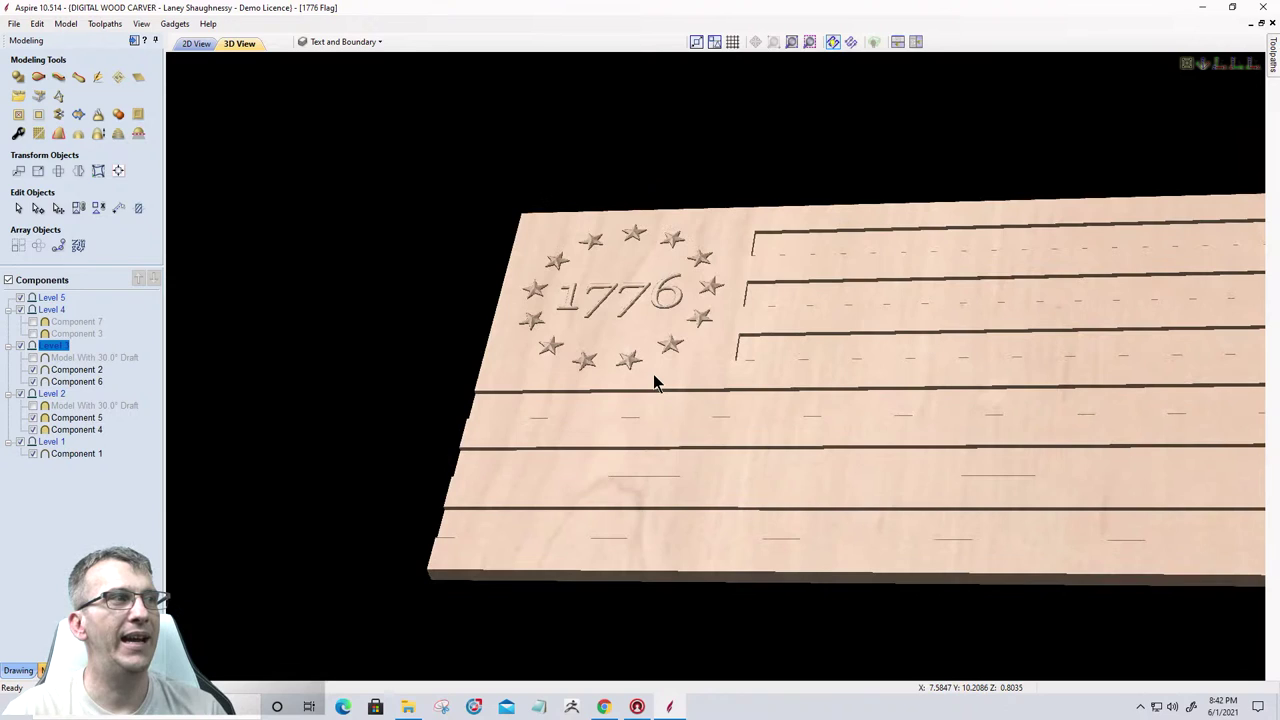
pyautogui.moveTo(646, 380); pyautogui.dragTo(571, 423, button='middle')
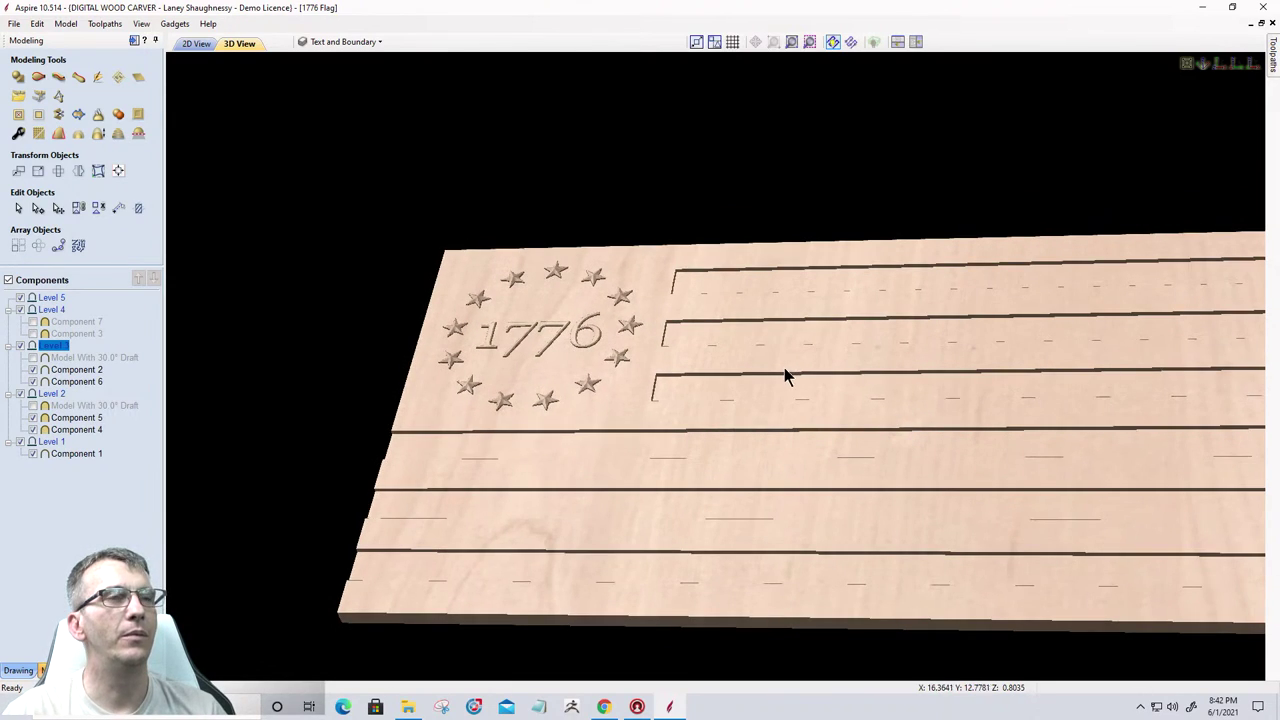
pyautogui.scroll(5, 623, 330)
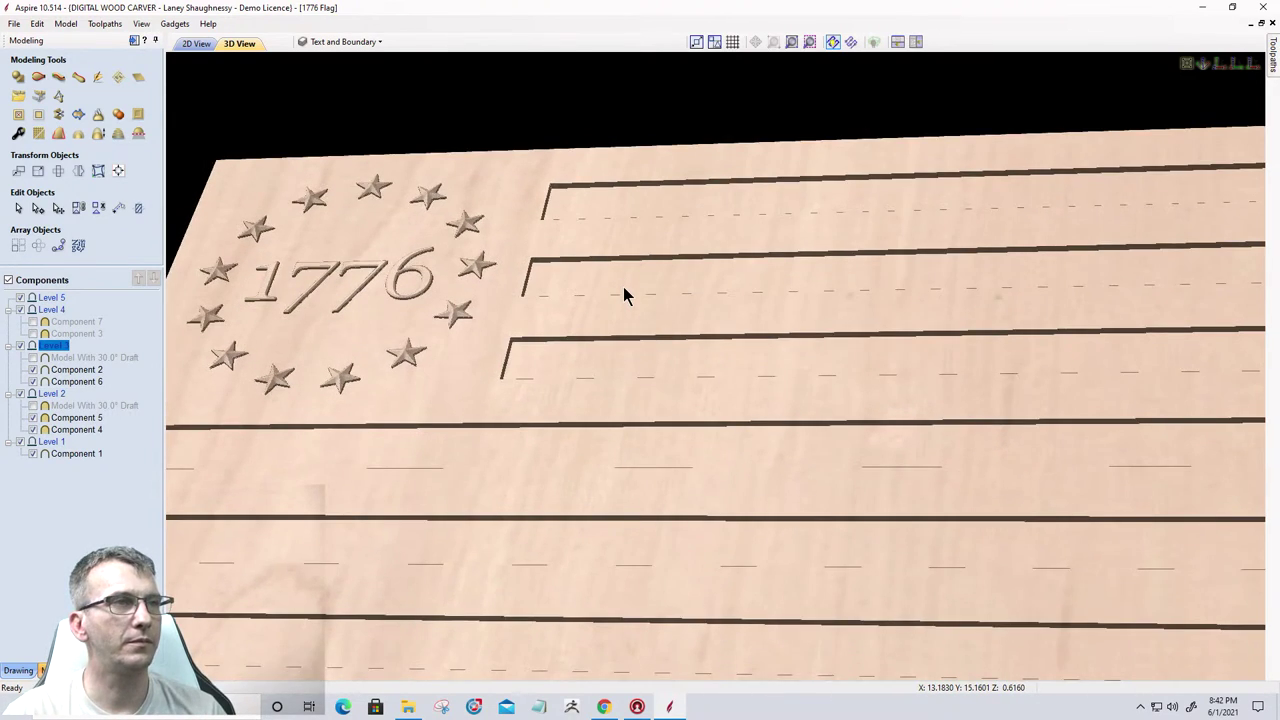
pyautogui.scroll(-2, 623, 288)
pyautogui.scroll(-2, 600, 310)
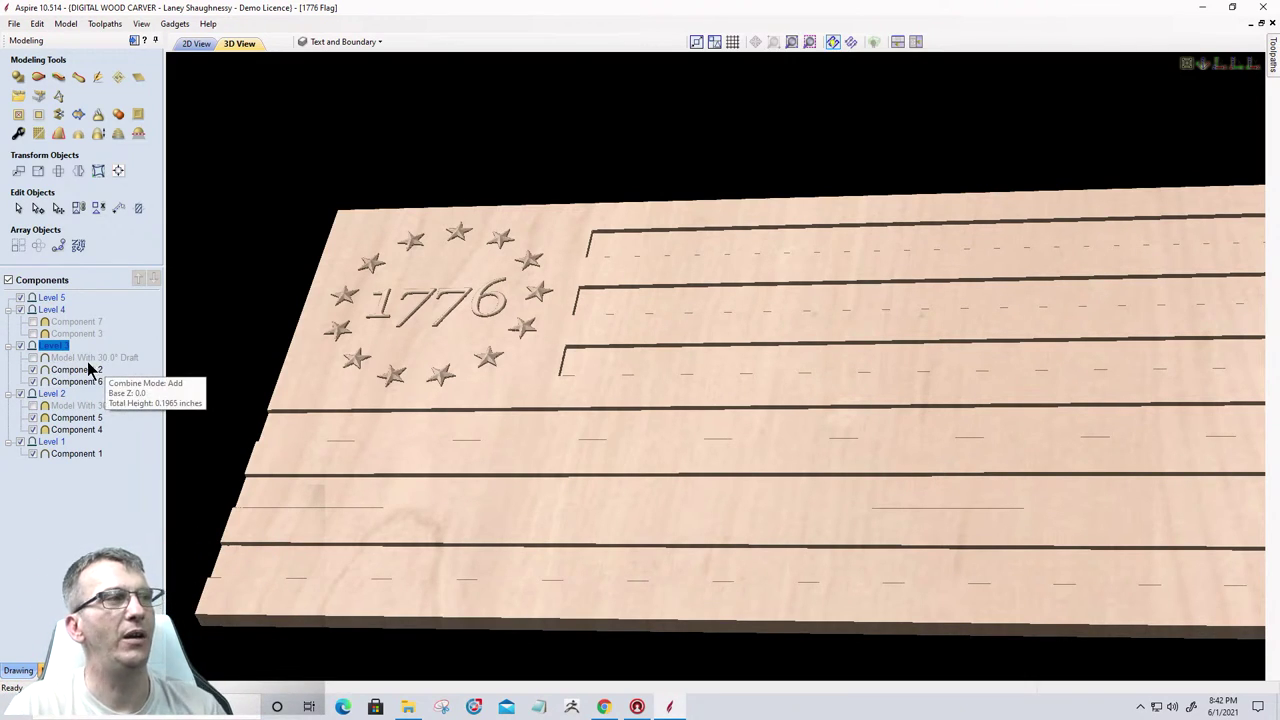
pyautogui.scroll(4, 375, 320)
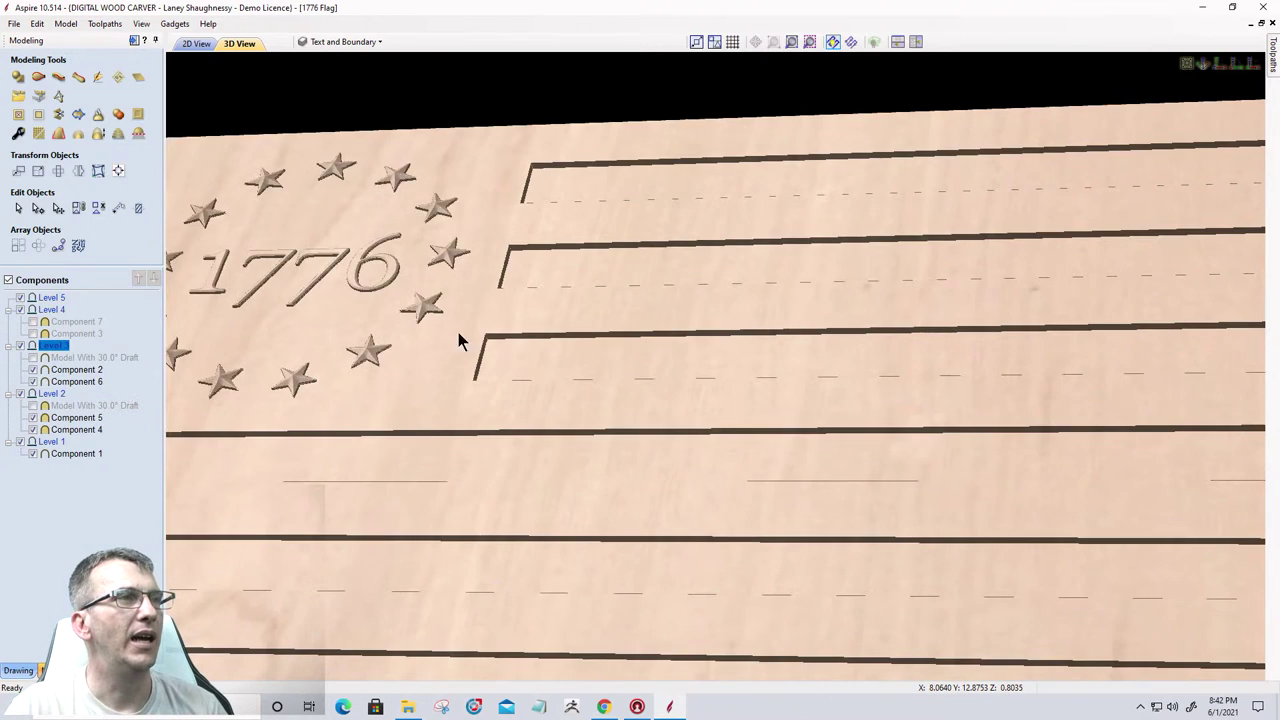
pyautogui.moveTo(458, 332); pyautogui.dragTo(760, 374)
pyautogui.scroll(3, 526, 340)
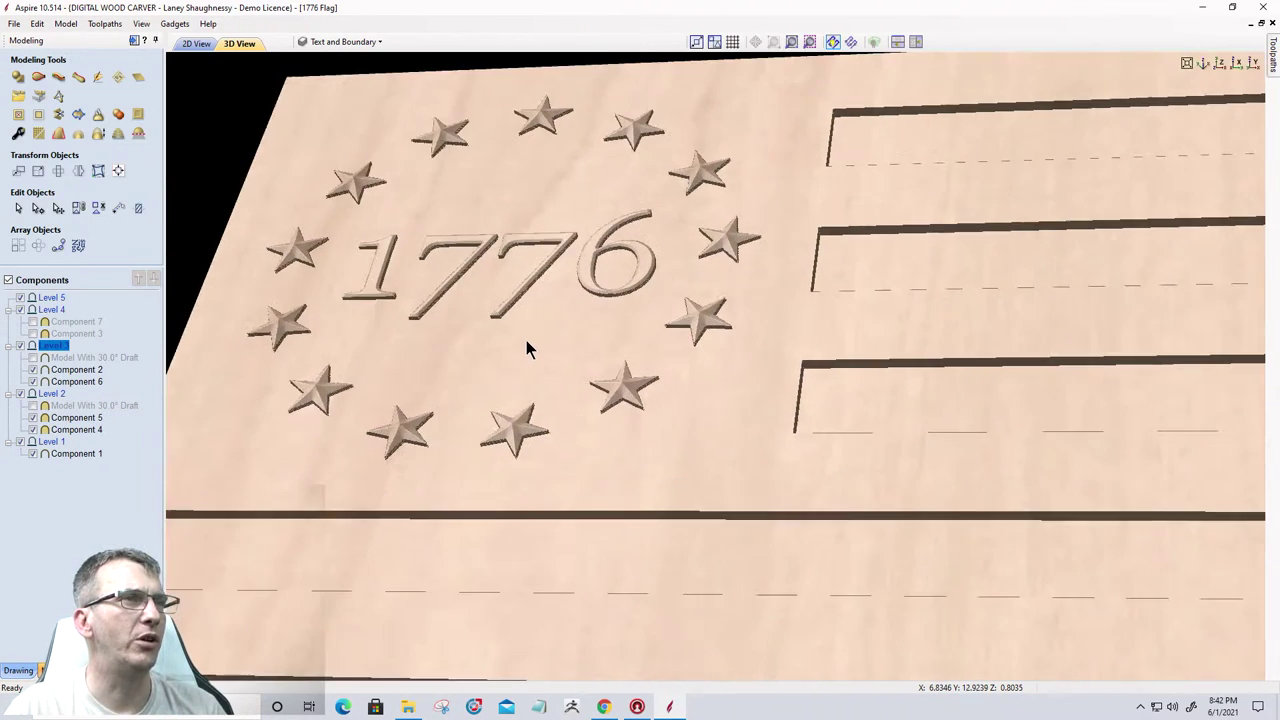
pyautogui.scroll(5, 528, 345)
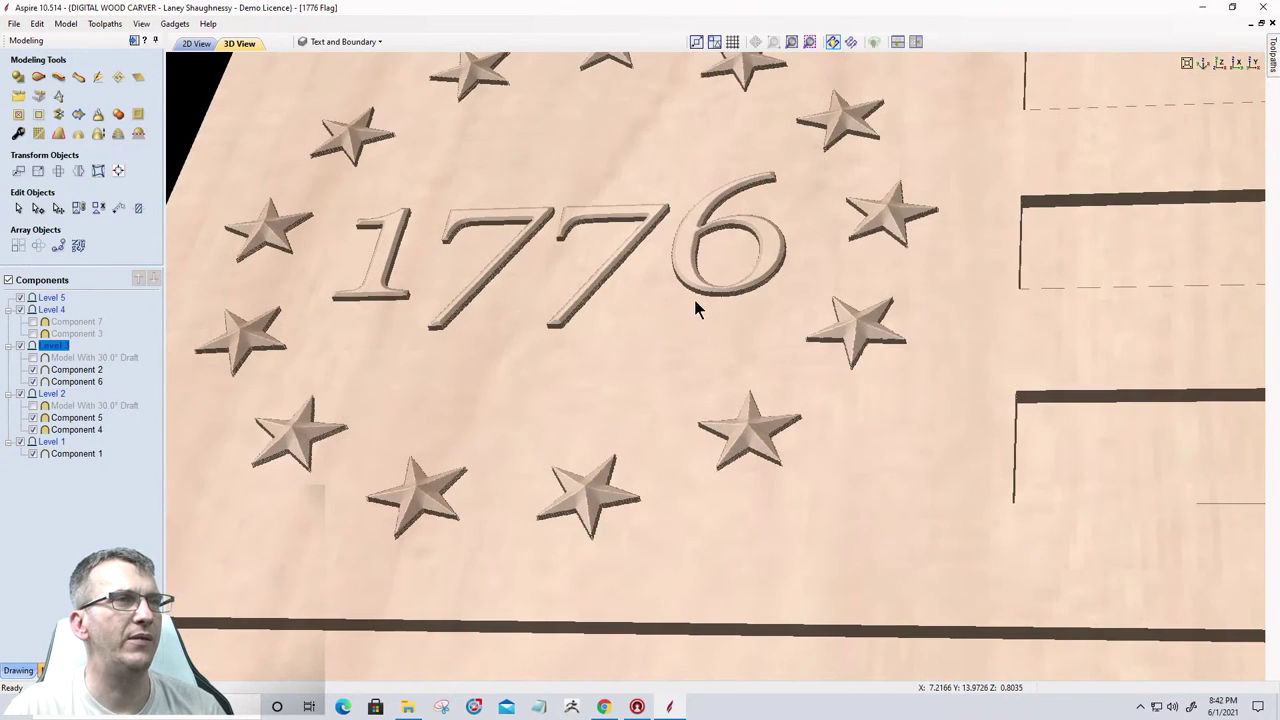
# In Level 3, show the Model With 30.0° Draft component and hide Component 6 and Component 2.
pyautogui.click(33, 357)
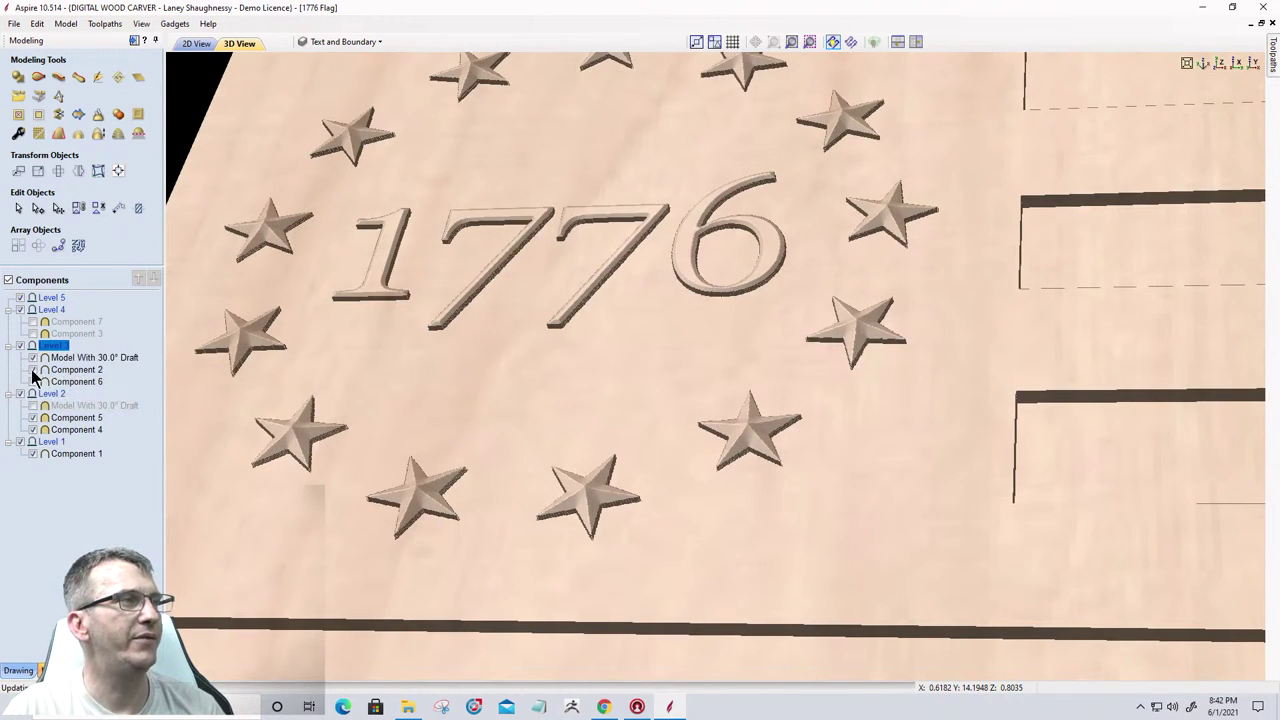
pyautogui.click(33, 370)
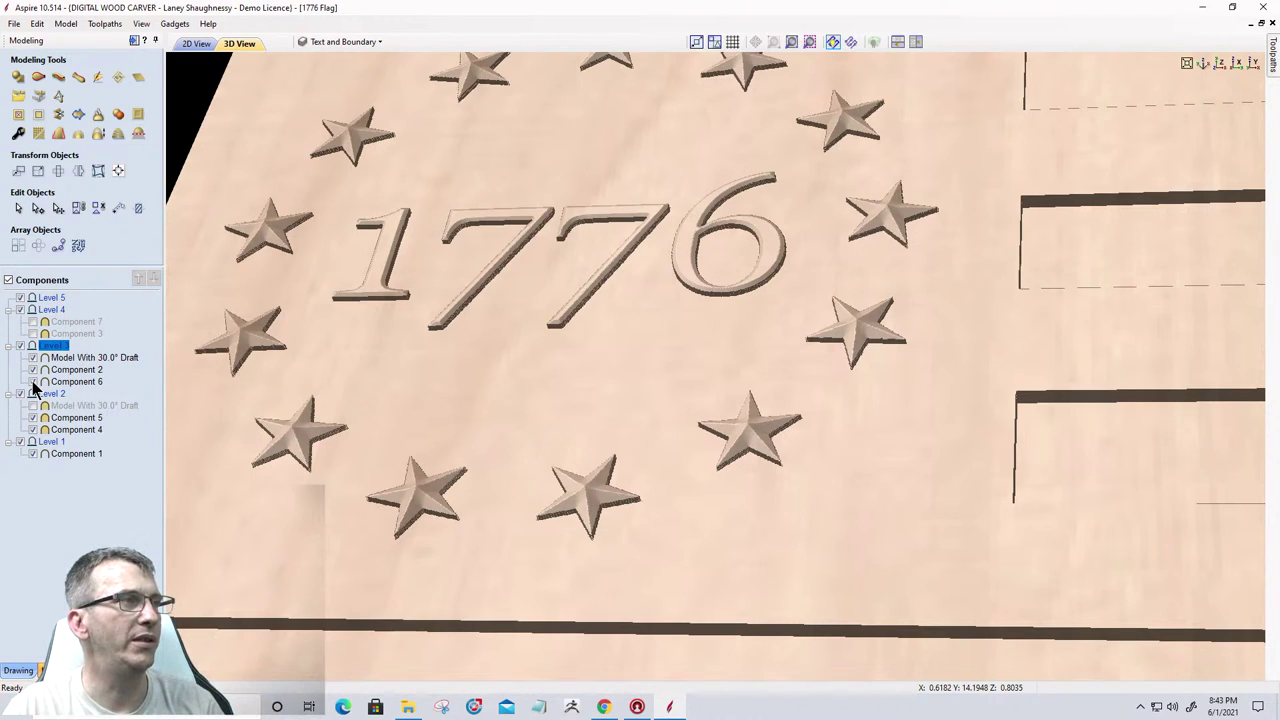
pyautogui.click(34, 381)
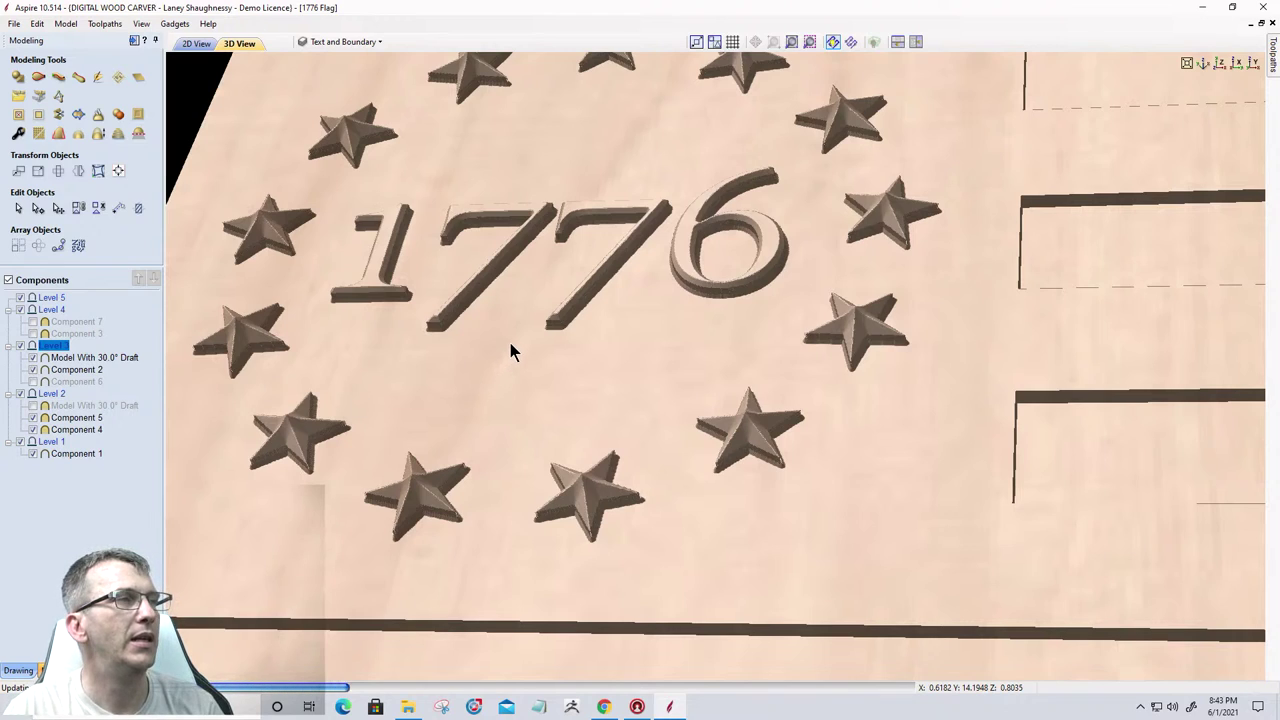
pyautogui.click(33, 371)
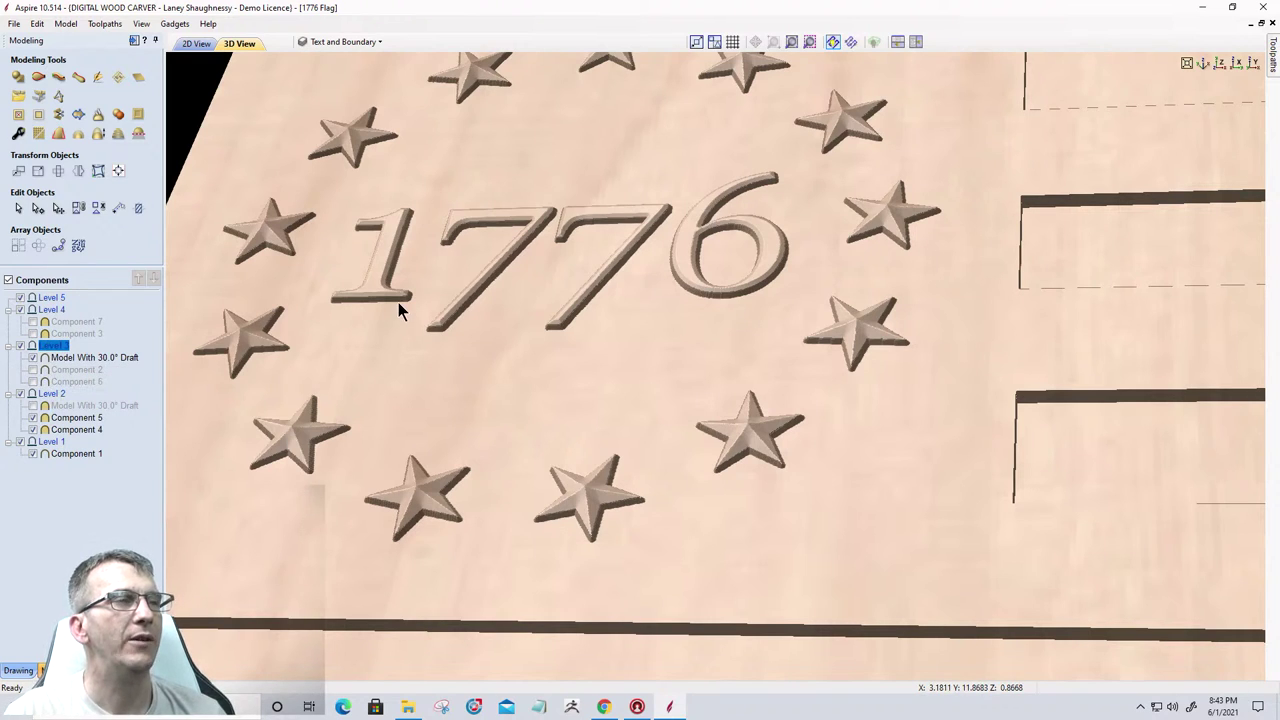
# Show Component 3 and Component 7 in Level 4 to add the jagged break across the flag's stripes.
pyautogui.scroll(-3, 408, 313)
pyautogui.scroll(-2, 410, 311)
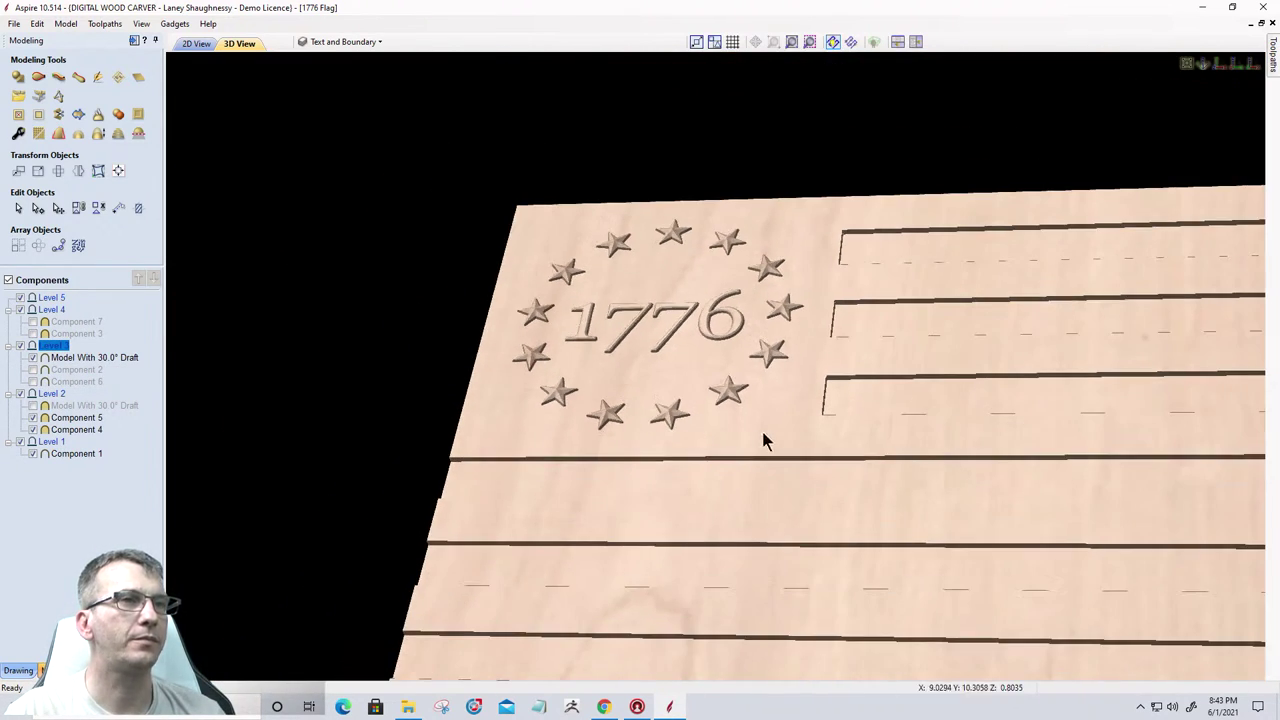
pyautogui.scroll(5, 737, 392)
pyautogui.scroll(-5, 510, 400)
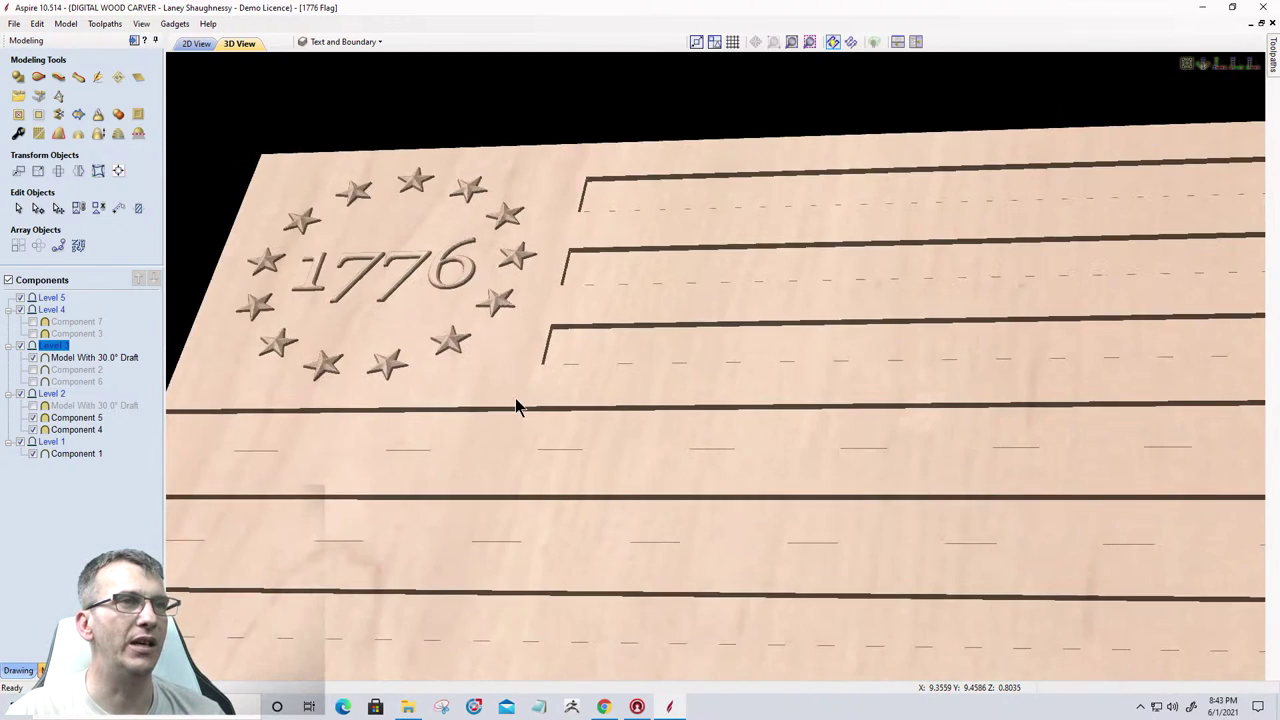
pyautogui.moveTo(854, 360); pyautogui.dragTo(823, 360, button='middle')
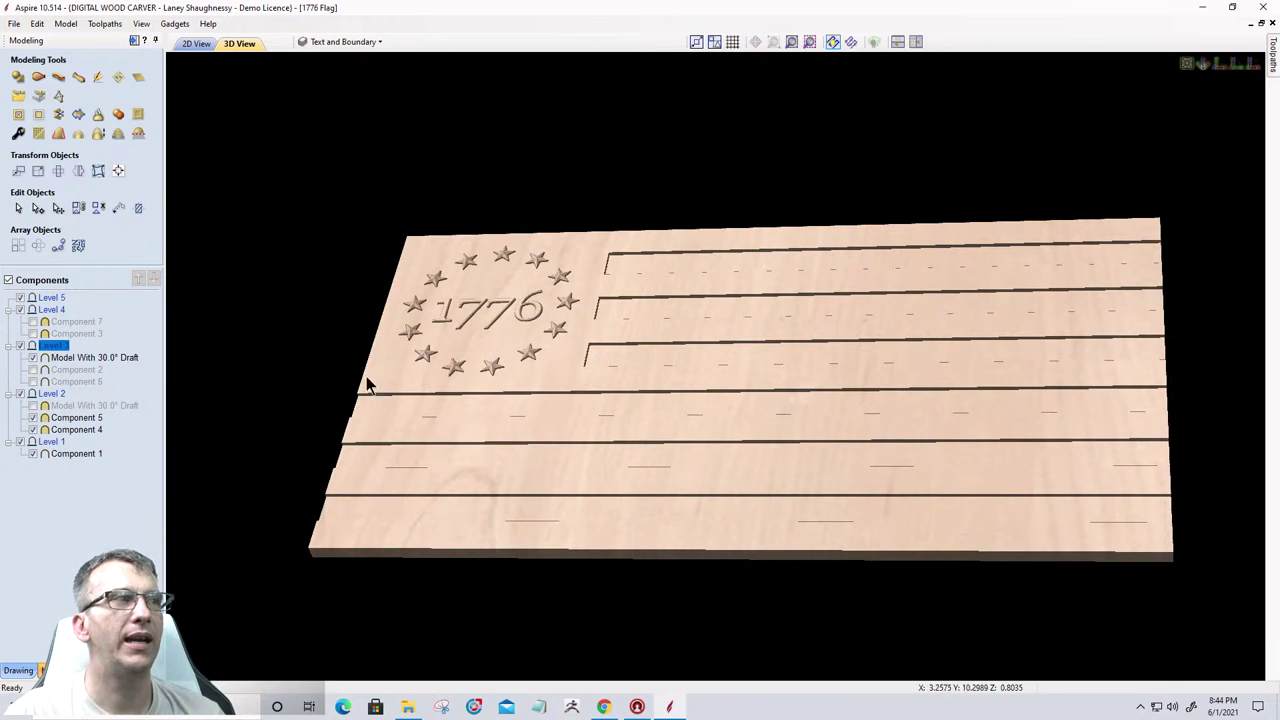
pyautogui.click(32, 336)
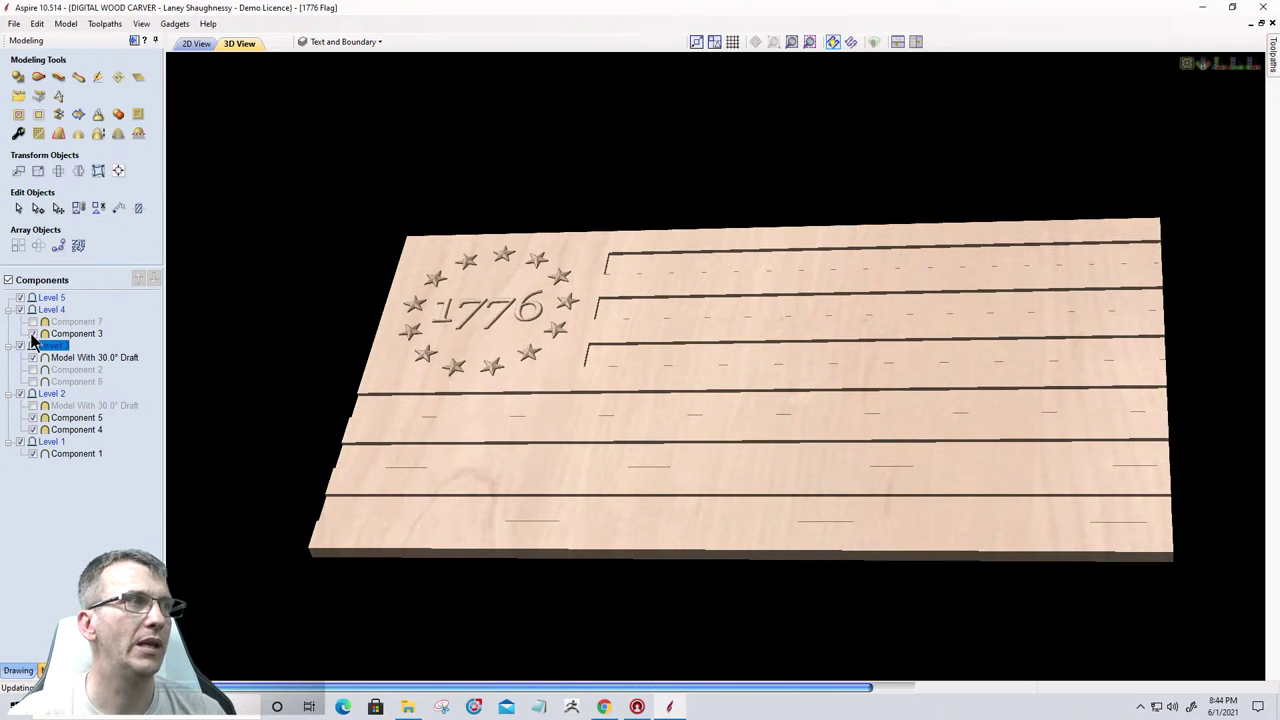
pyautogui.click(33, 344)
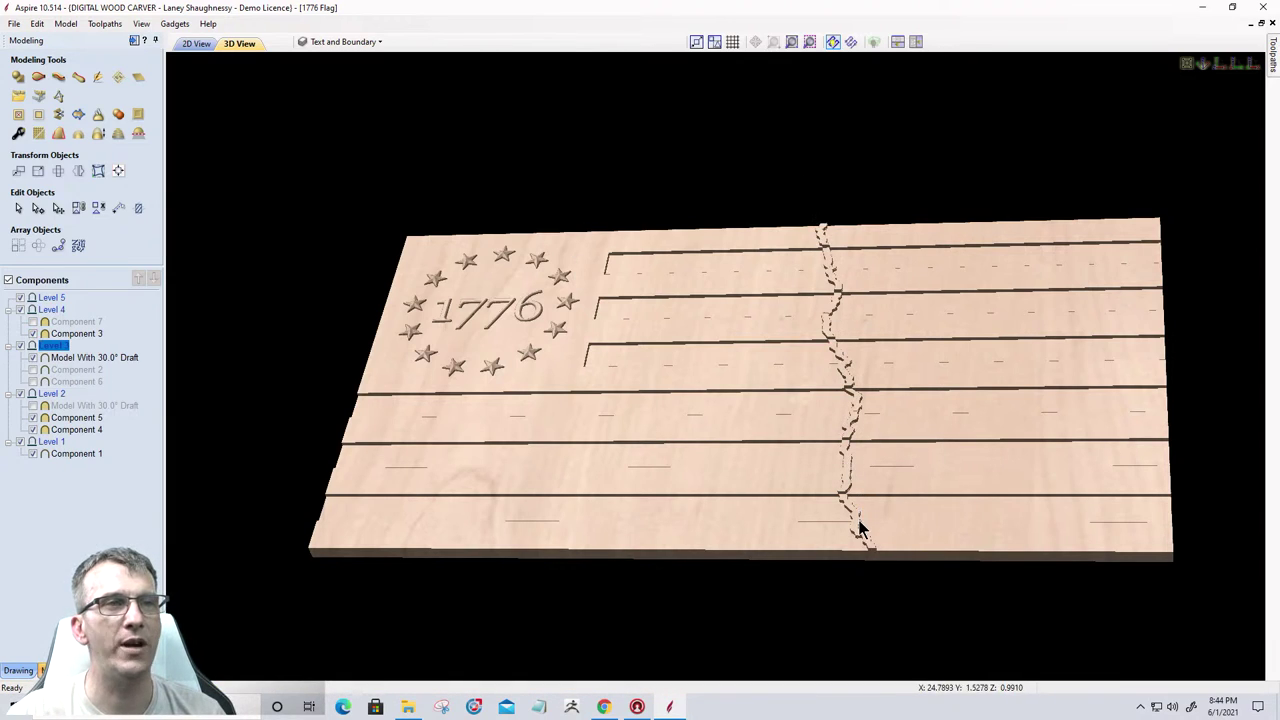
pyautogui.scroll(3, 838, 496)
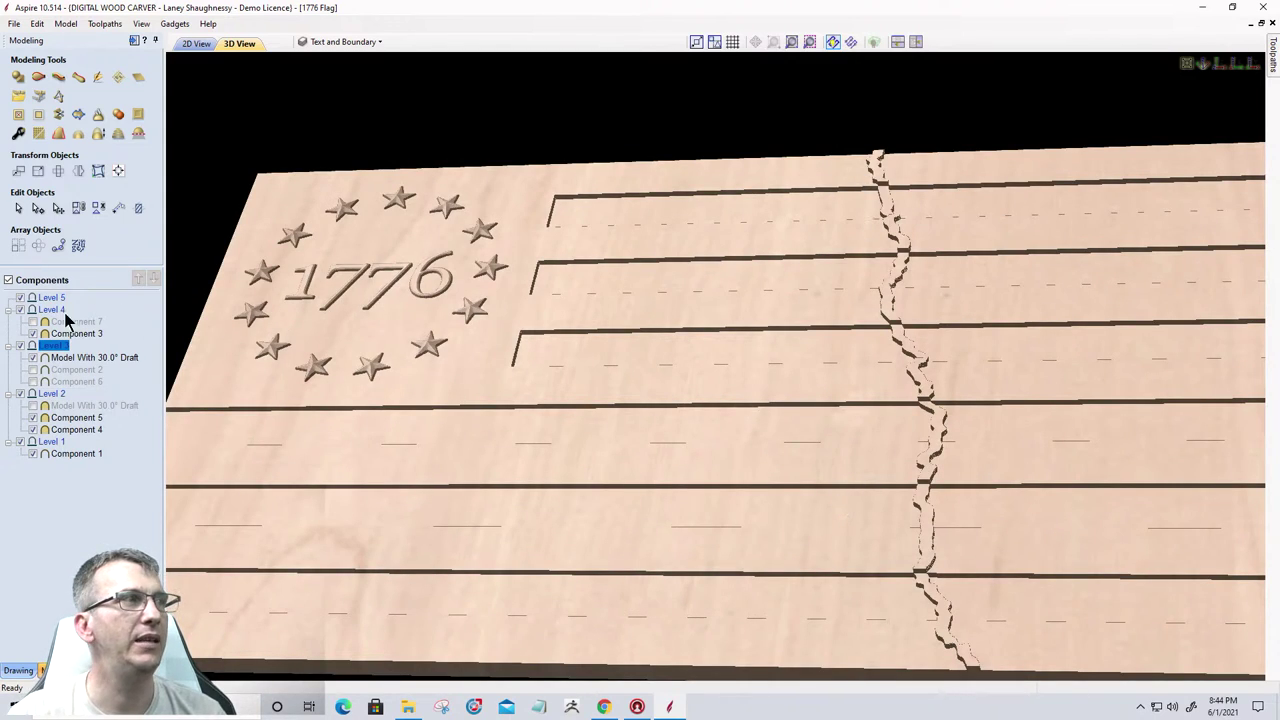
pyautogui.click(33, 322)
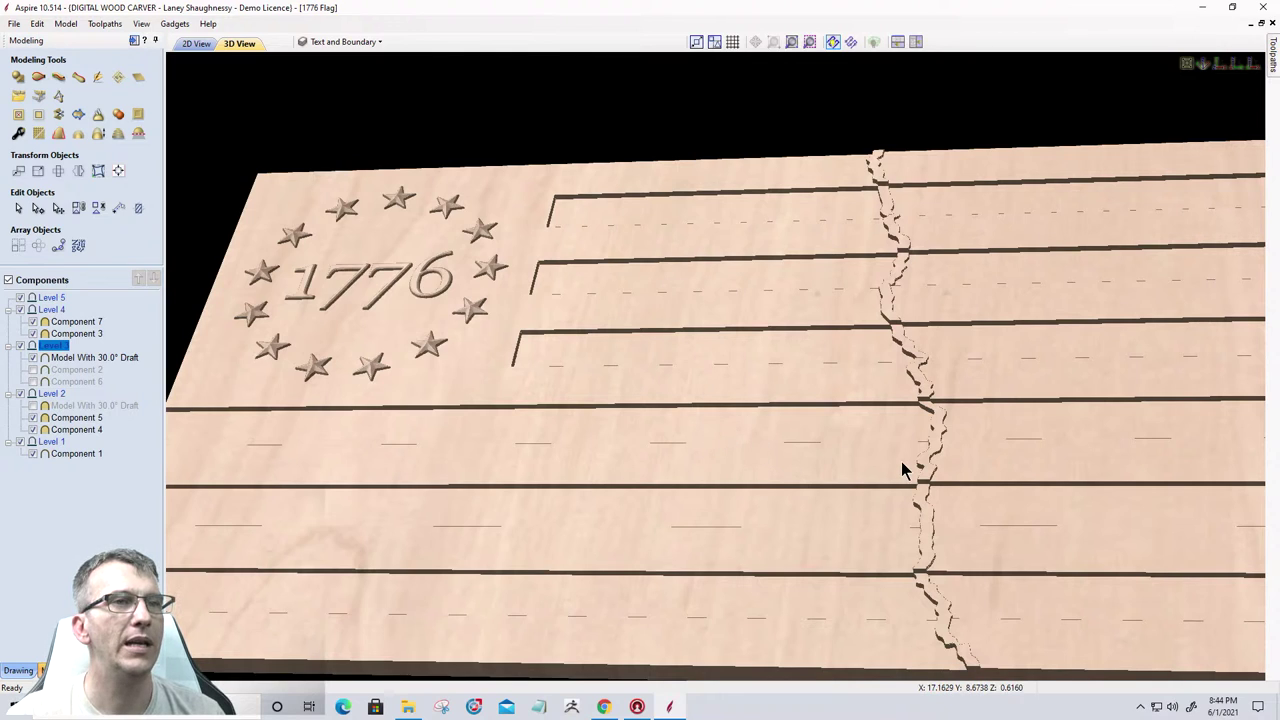
# Hide Level 3, Level 1 and Level 2 to isolate the Level 4 break components.
pyautogui.moveTo(903, 469); pyautogui.dragTo(740, 423, button='middle')
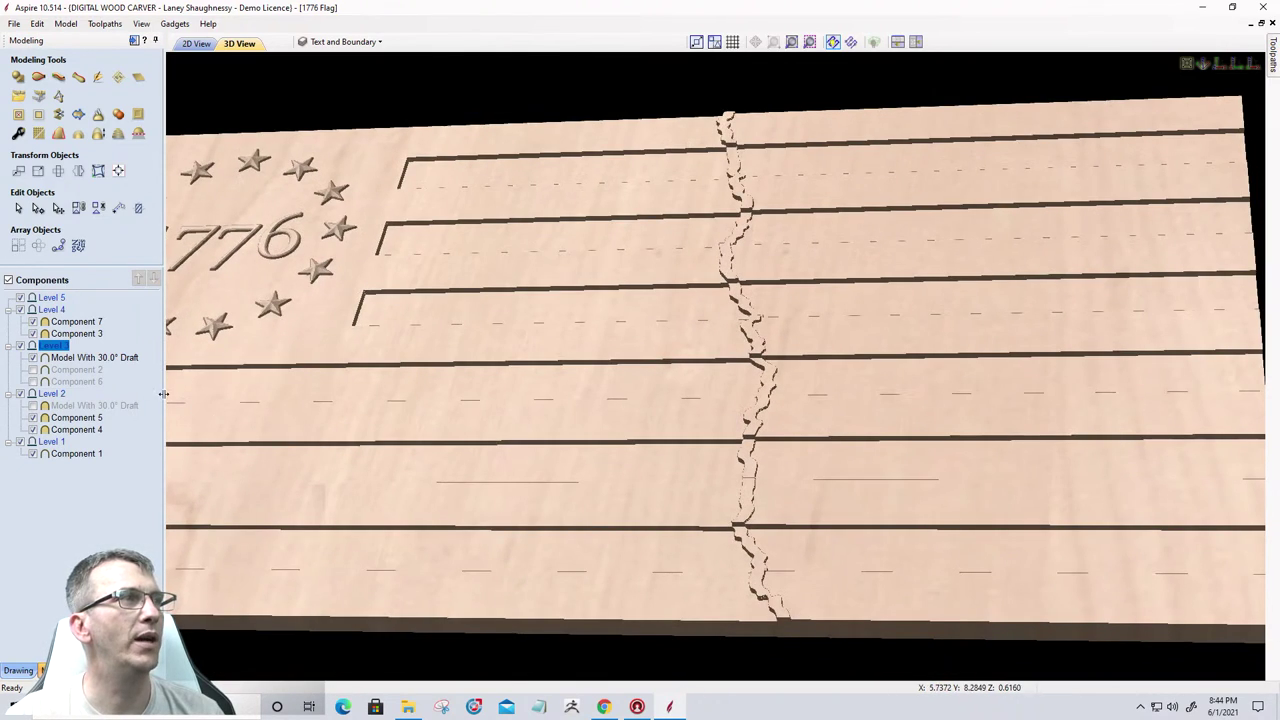
pyautogui.click(33, 358)
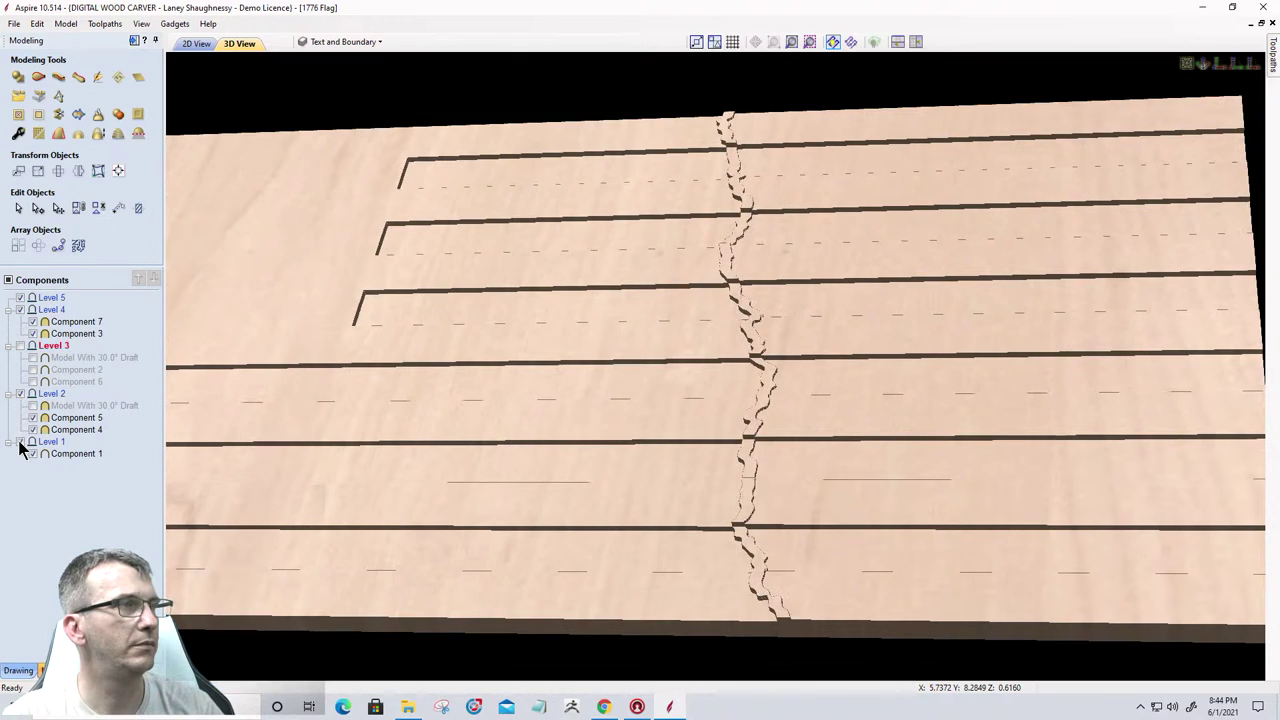
pyautogui.click(20, 443)
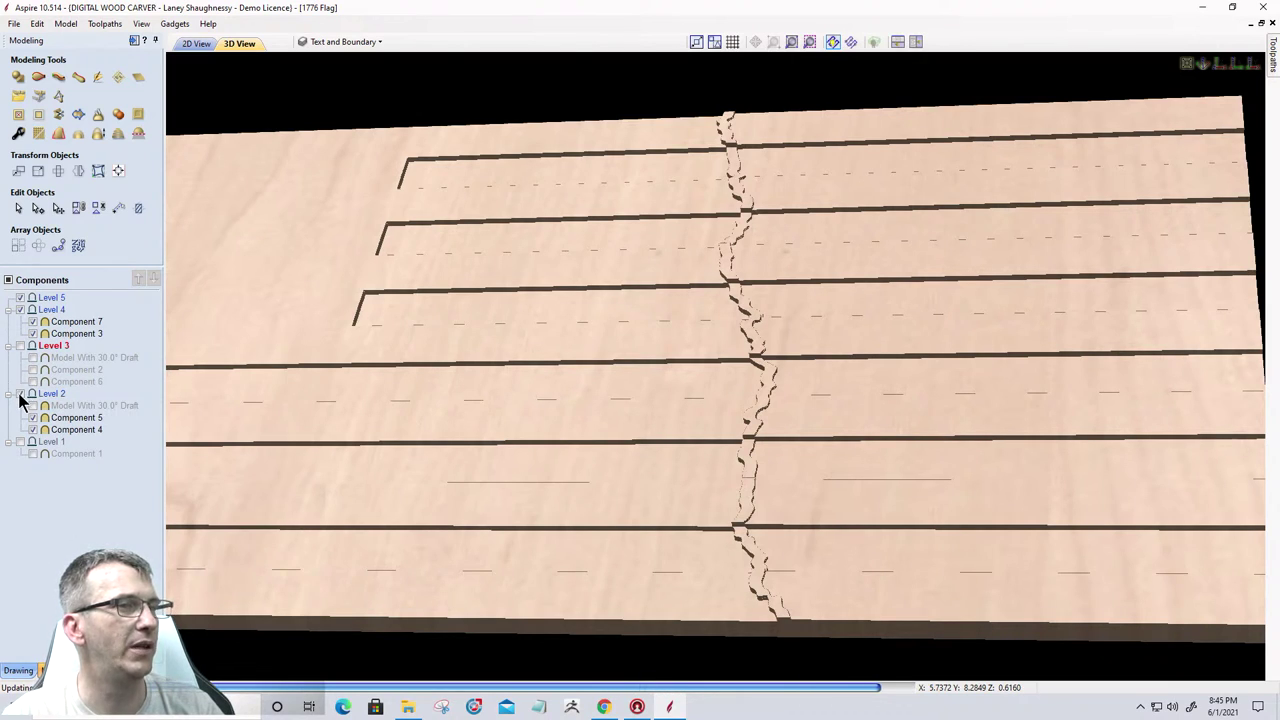
pyautogui.click(20, 394)
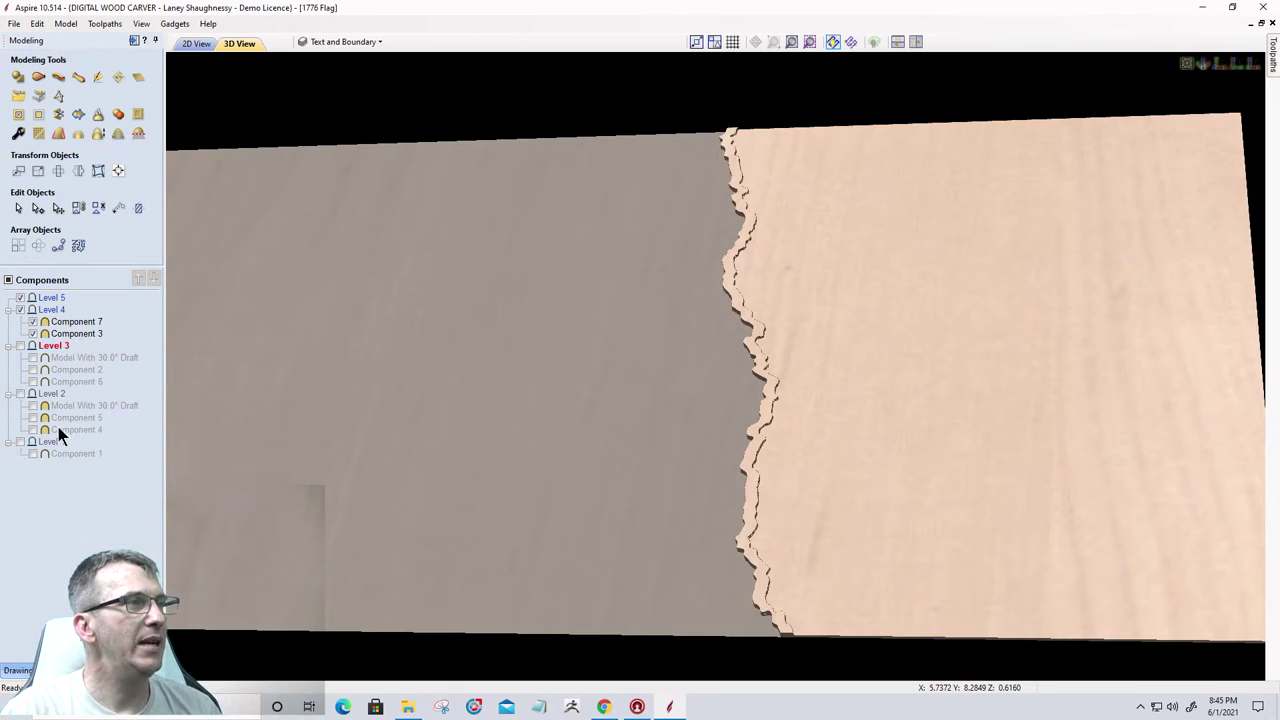
# Show Level 2 with only its Model With 30.0° Draft component, hiding Component 5 and Component 4.
pyautogui.moveTo(34, 410)
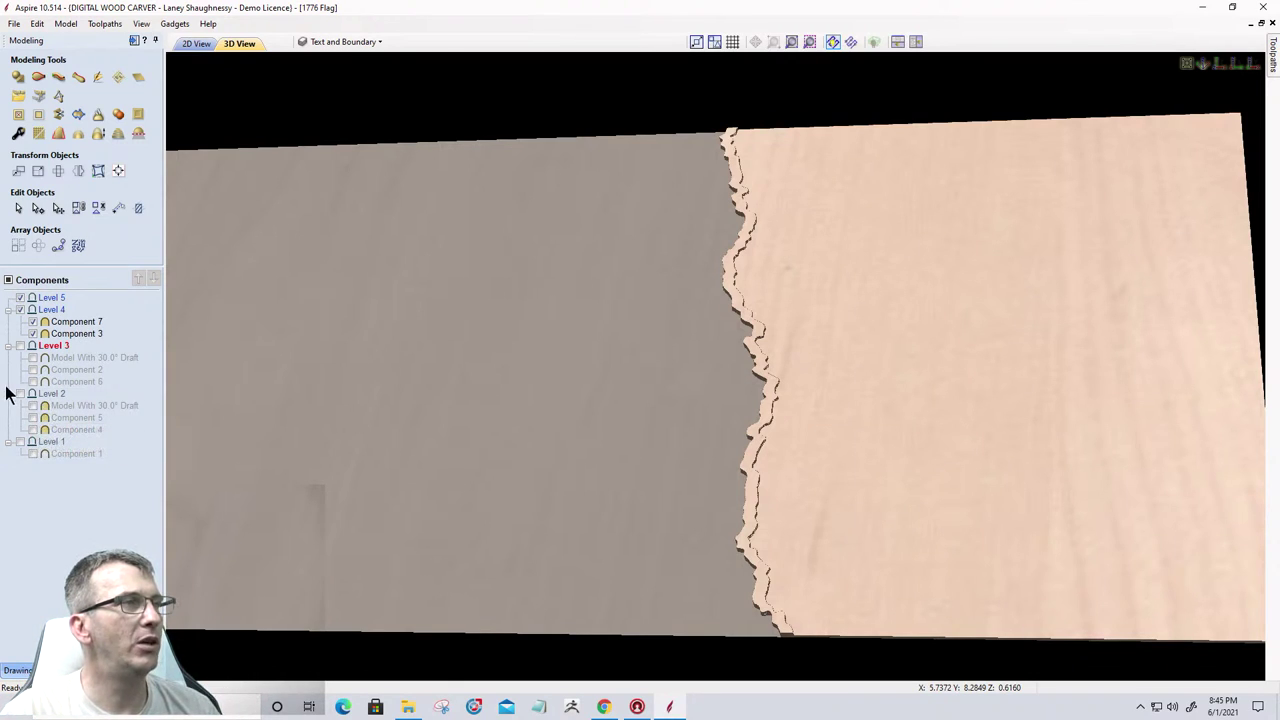
pyautogui.click(19, 395)
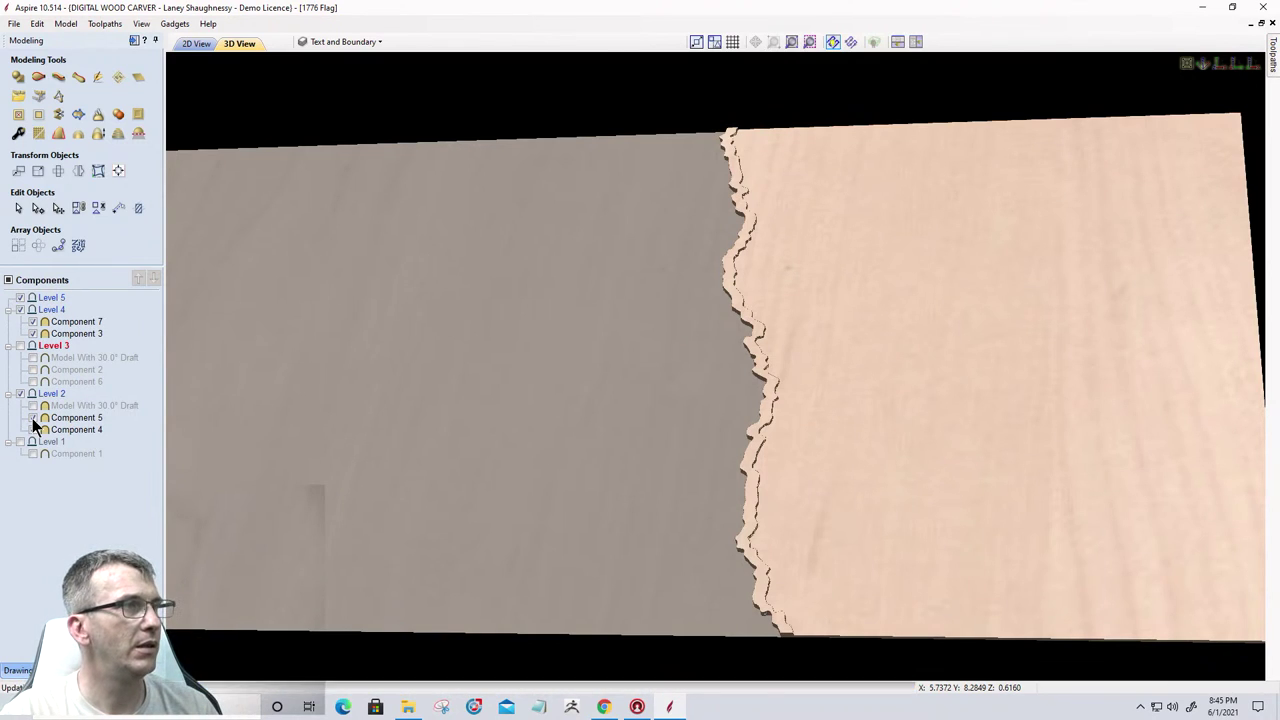
pyautogui.click(33, 418)
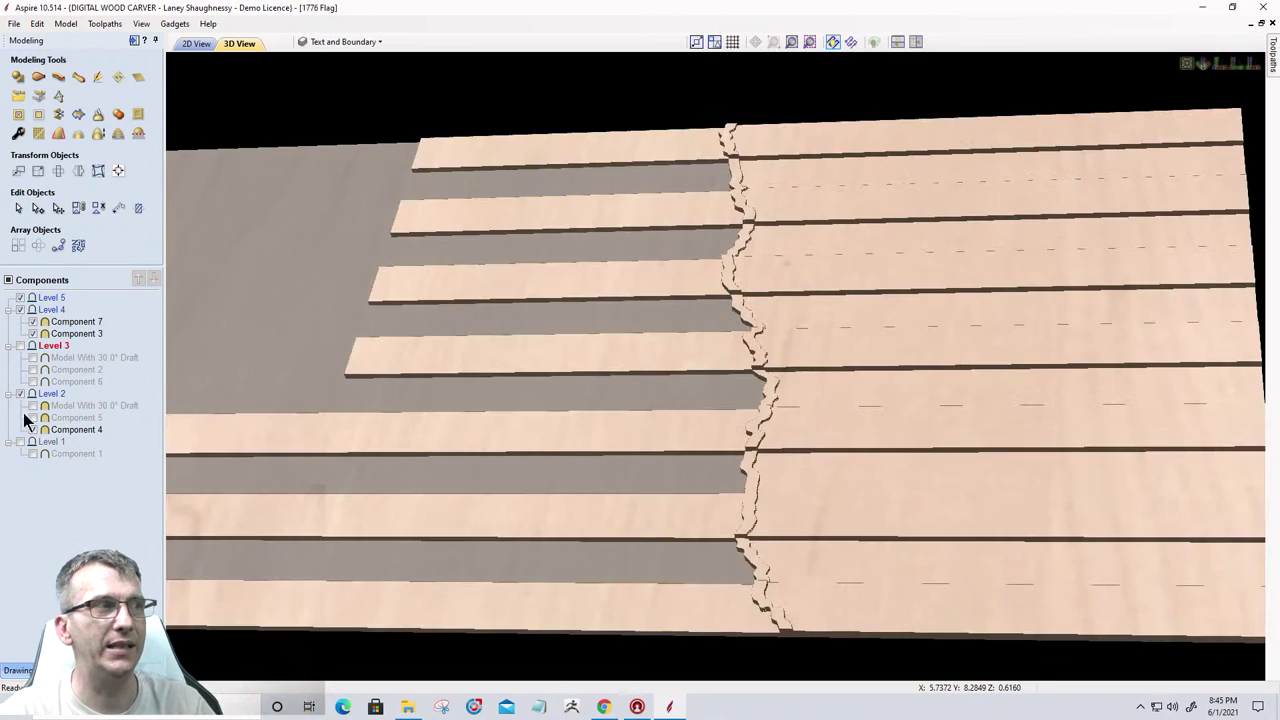
pyautogui.moveTo(31, 428)
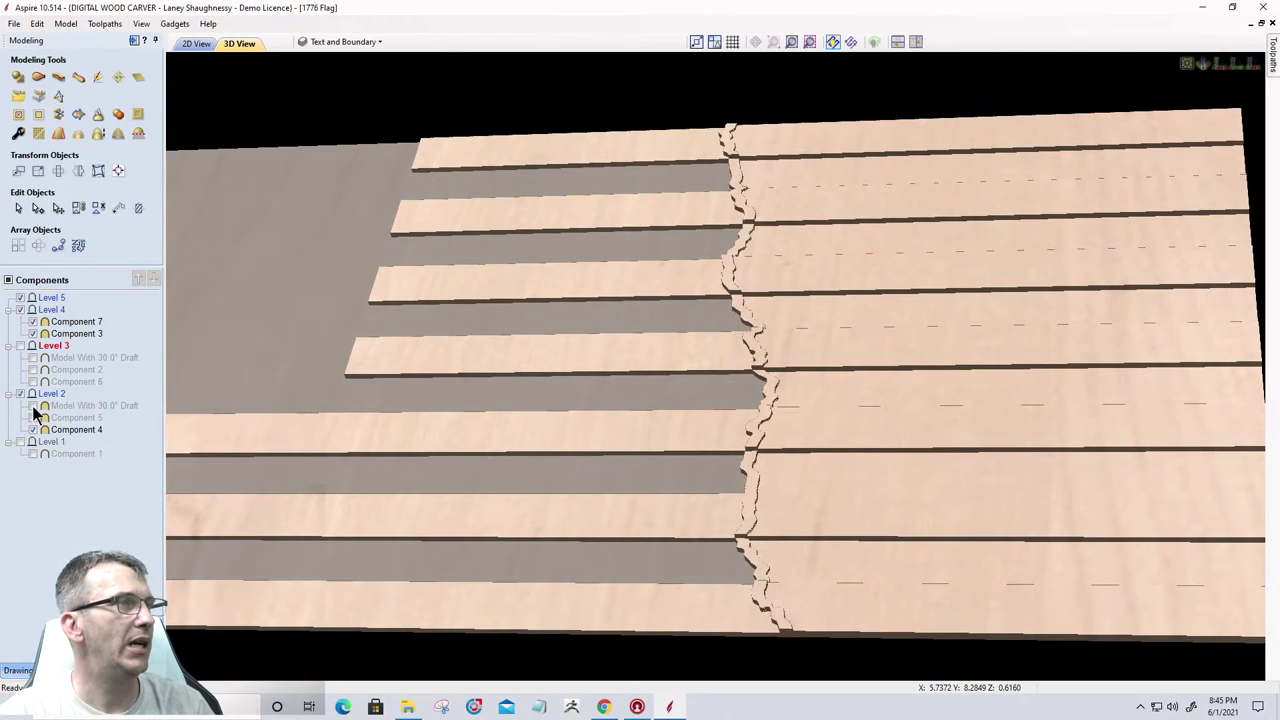
pyautogui.click(32, 405)
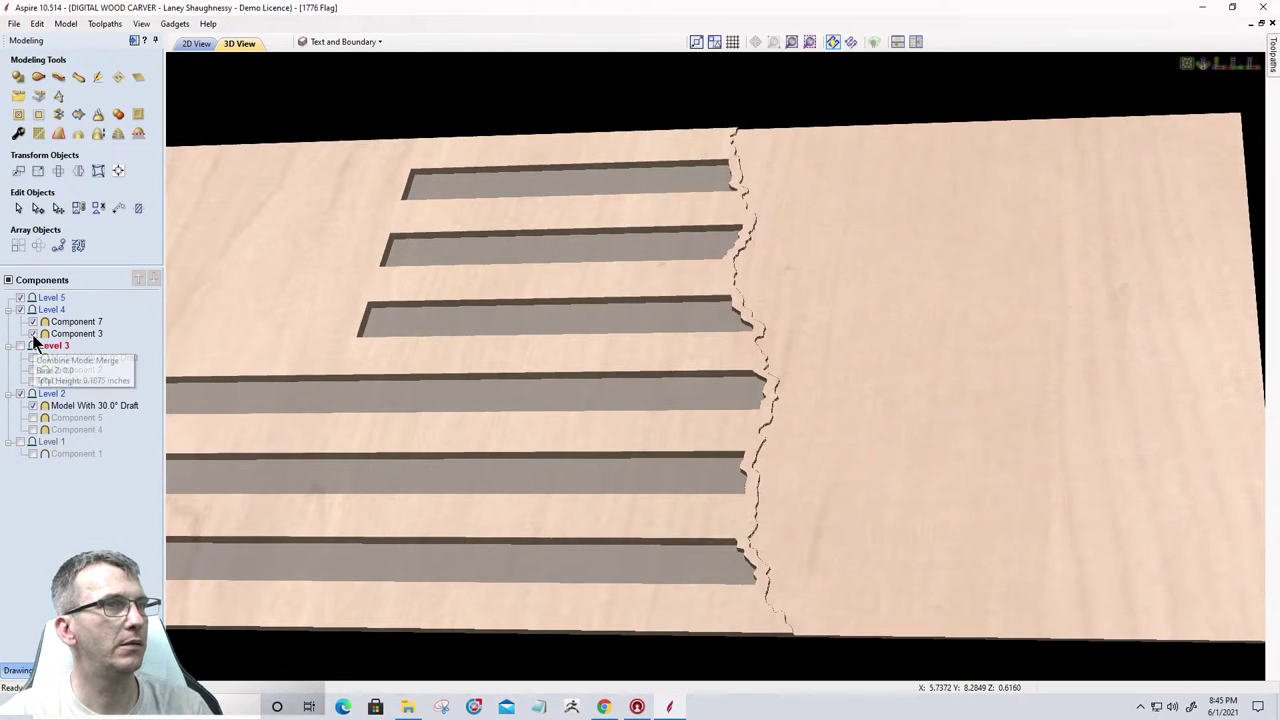
# Hide Level 4, show Level 1, and inspect the drafted stripes on the base board.
pyautogui.click(19, 310)
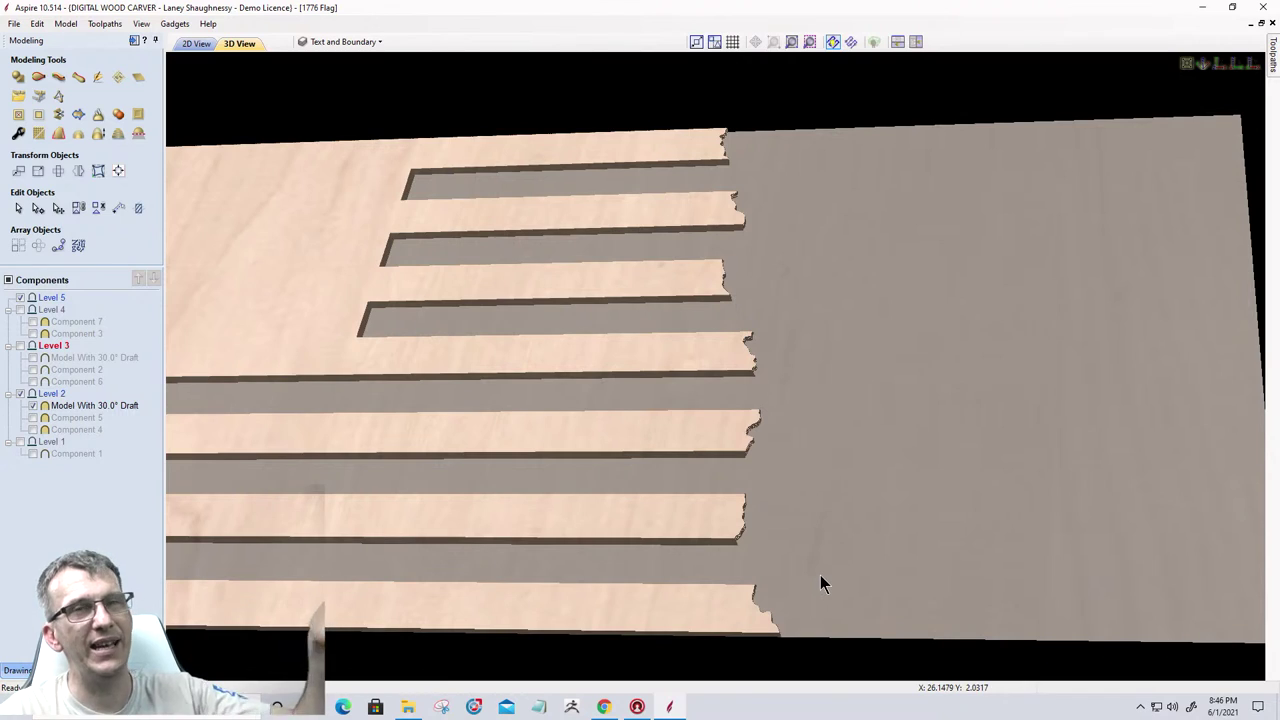
pyautogui.click(21, 442)
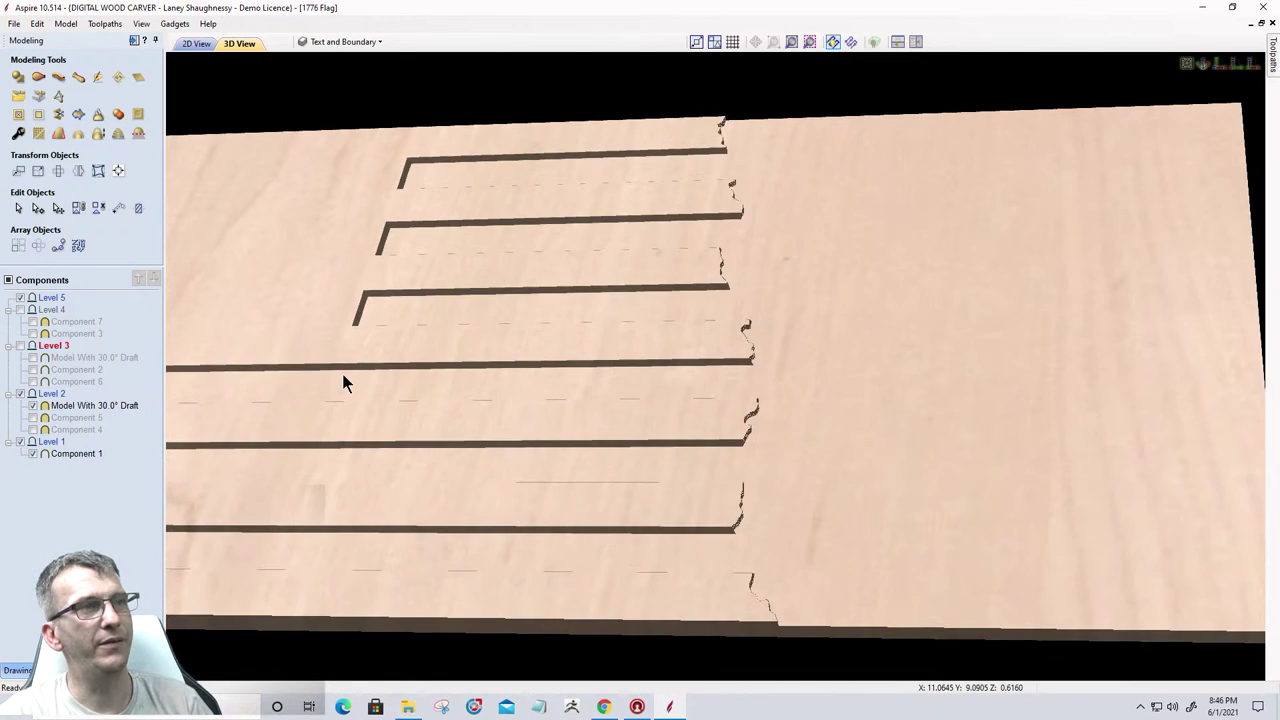
pyautogui.moveTo(720, 509); pyautogui.dragTo(645, 503)
pyautogui.moveTo(1134, 559); pyautogui.dragTo(457, 449)
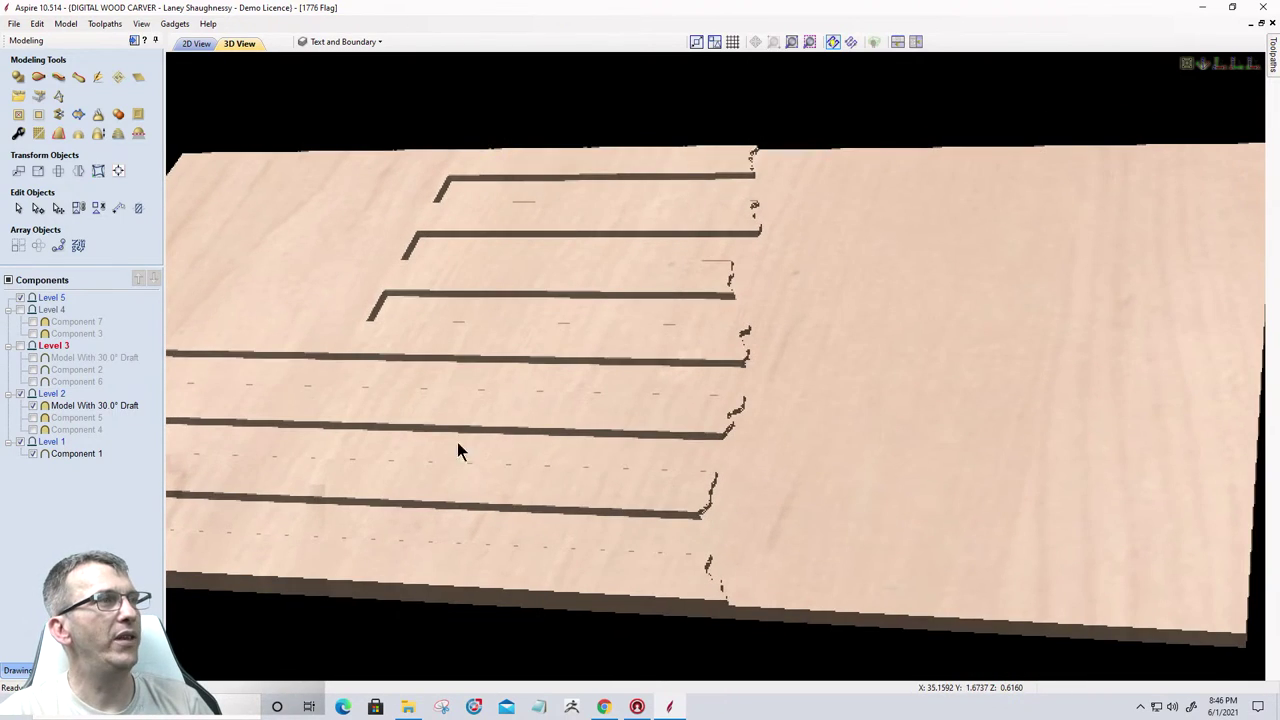
# Show Level 4 again and inspect how the break merges with the stripes across the whole board.
pyautogui.click(20, 310)
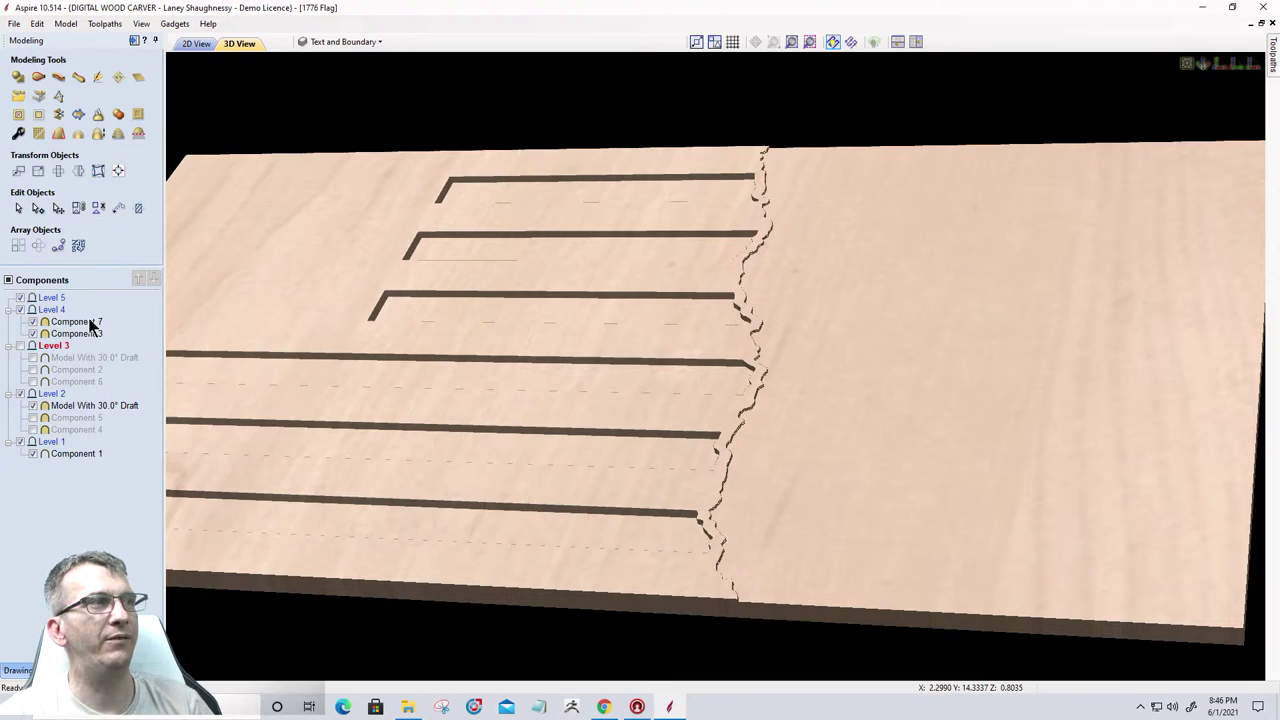
pyautogui.moveTo(840, 517); pyautogui.dragTo(893, 493)
pyautogui.scroll(-3, 891, 490)
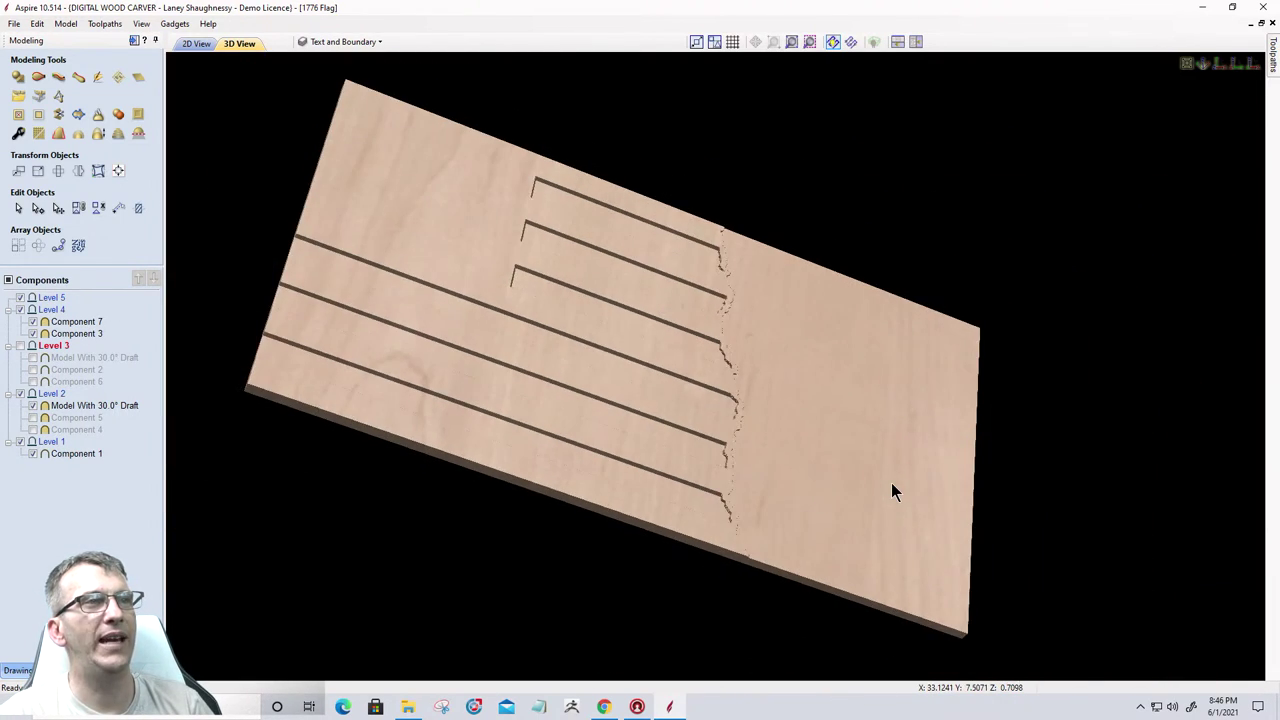
pyautogui.moveTo(564, 336); pyautogui.dragTo(30, 360)
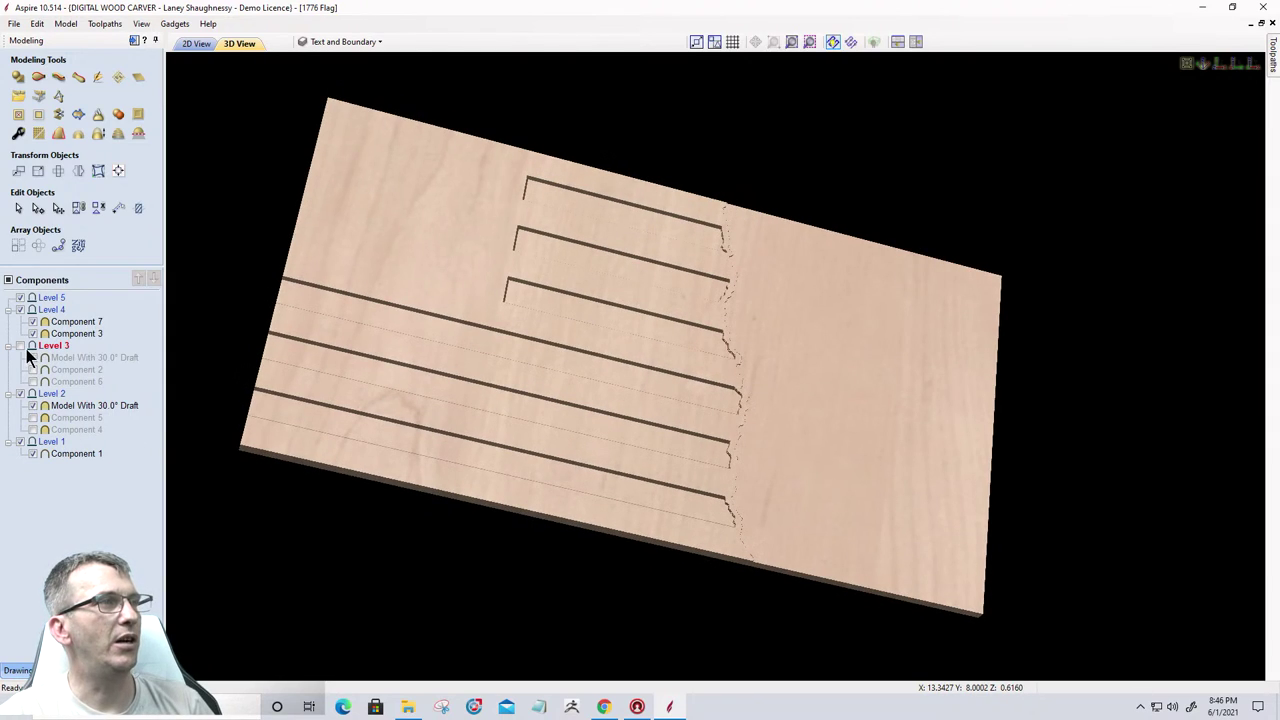
# Show Level 3 again and inspect the complete 1776 flag model in 3D from above and at an angle.
pyautogui.click(20, 346)
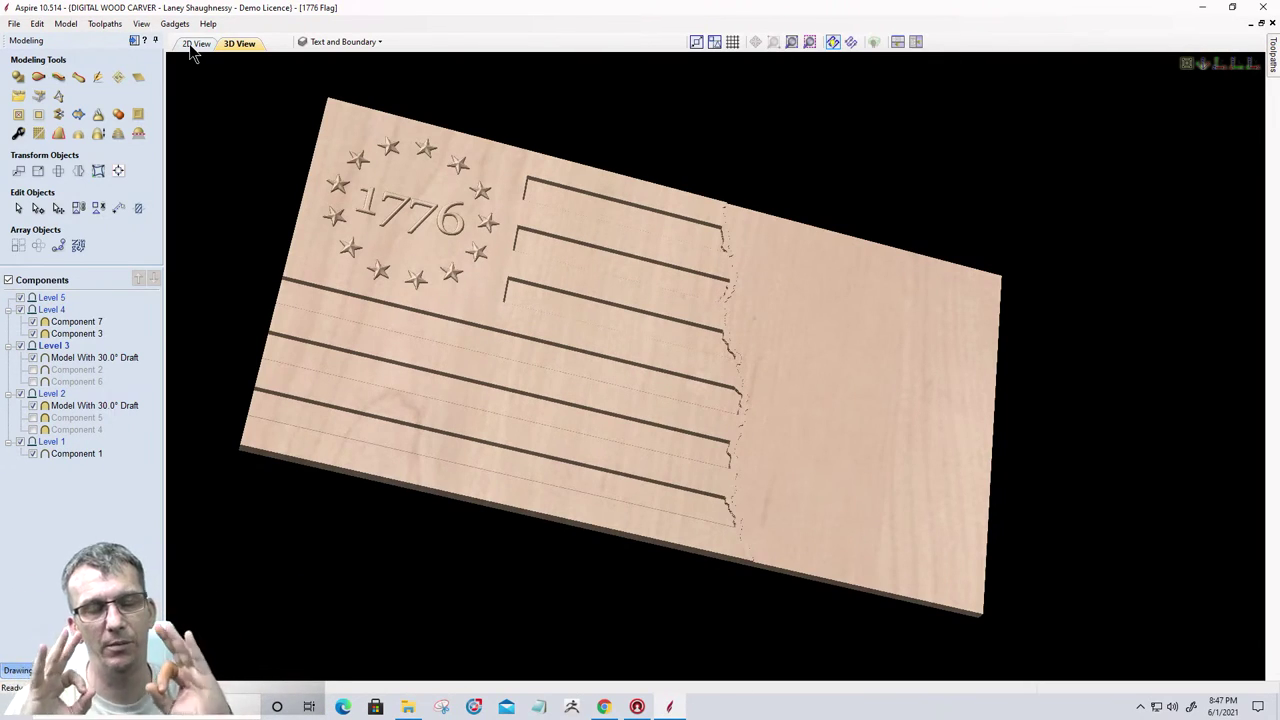
pyautogui.click(1212, 68)
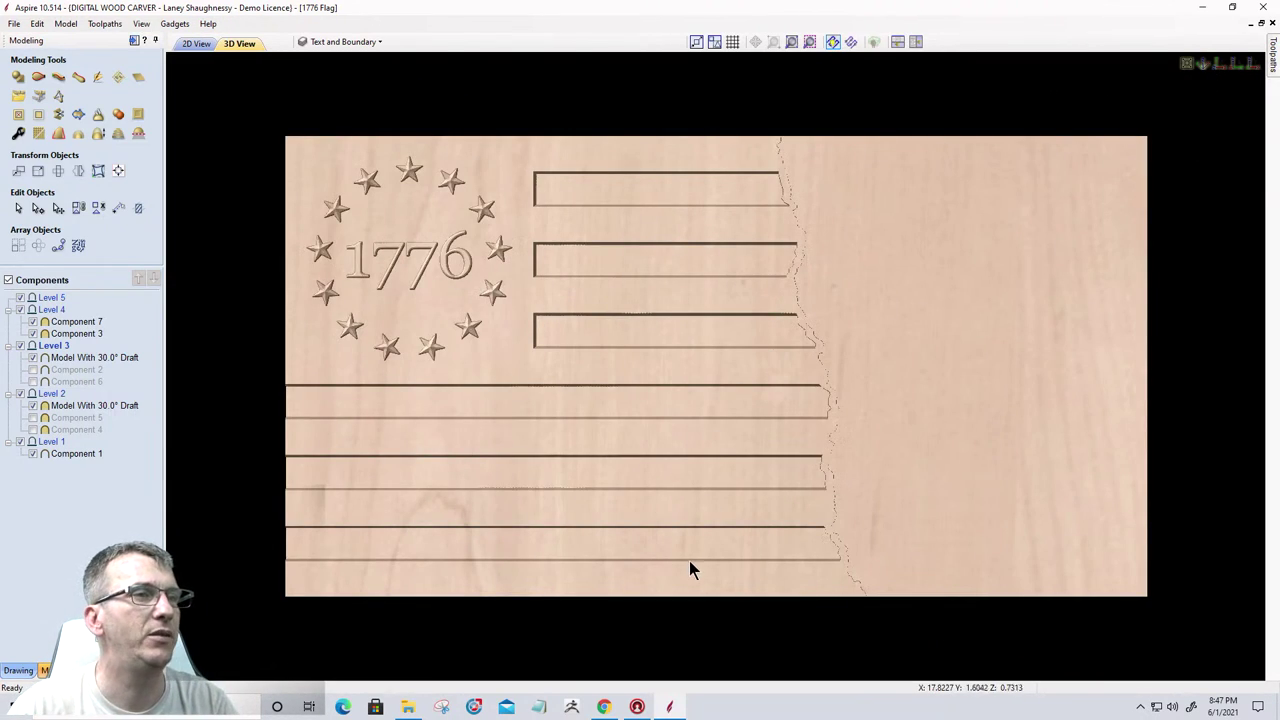
pyautogui.moveTo(634, 303); pyautogui.dragTo(601, 317)
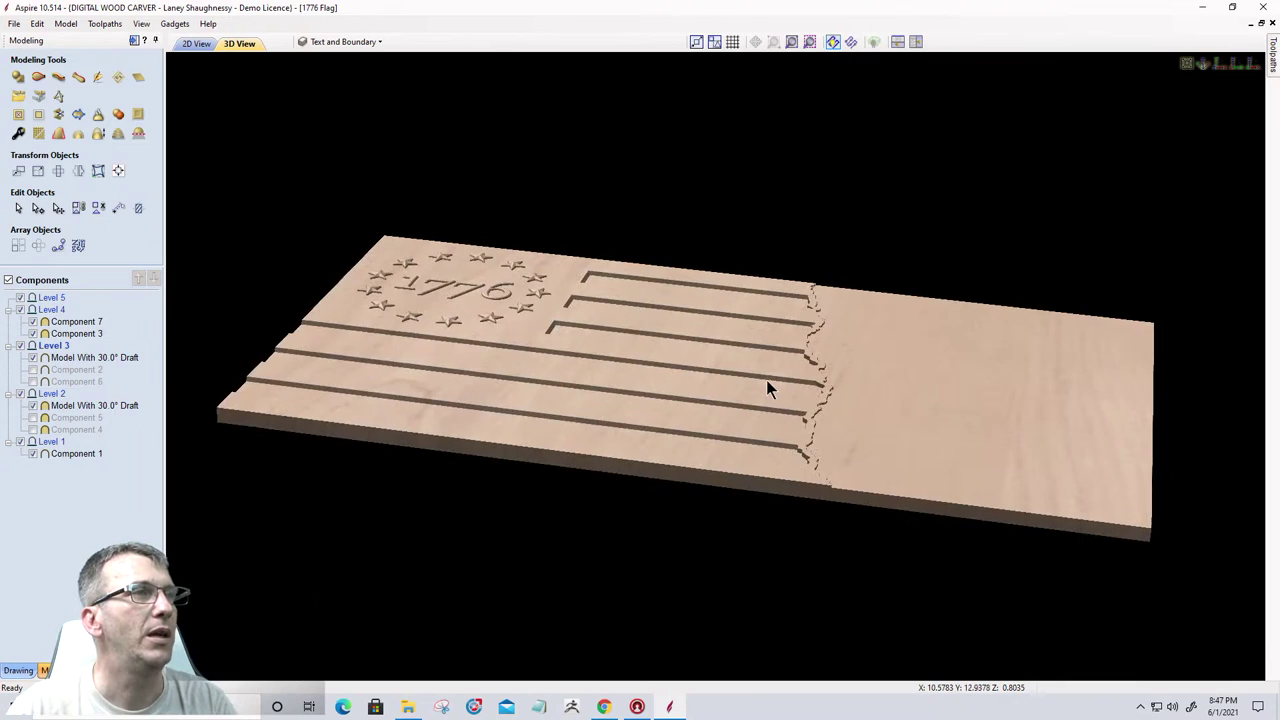
pyautogui.moveTo(767, 381); pyautogui.dragTo(555, 416)
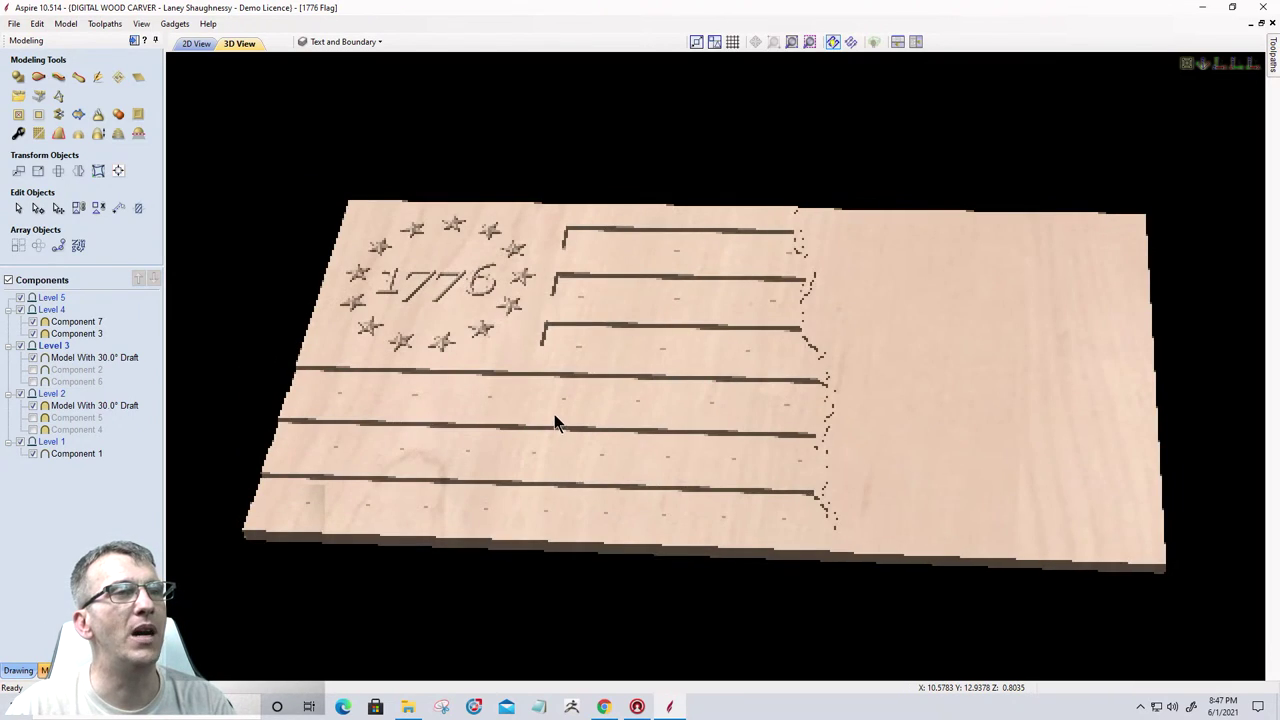
pyautogui.scroll(1, 988, 484)
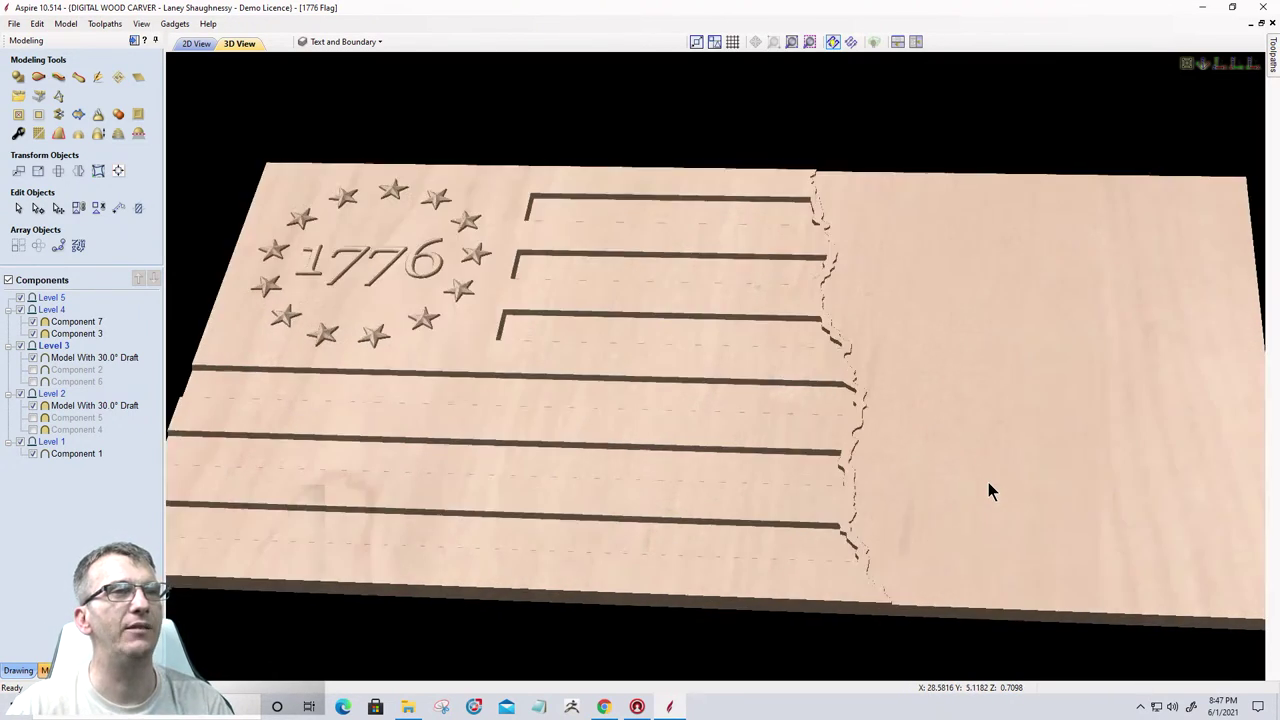
pyautogui.scroll(-2, 988, 490)
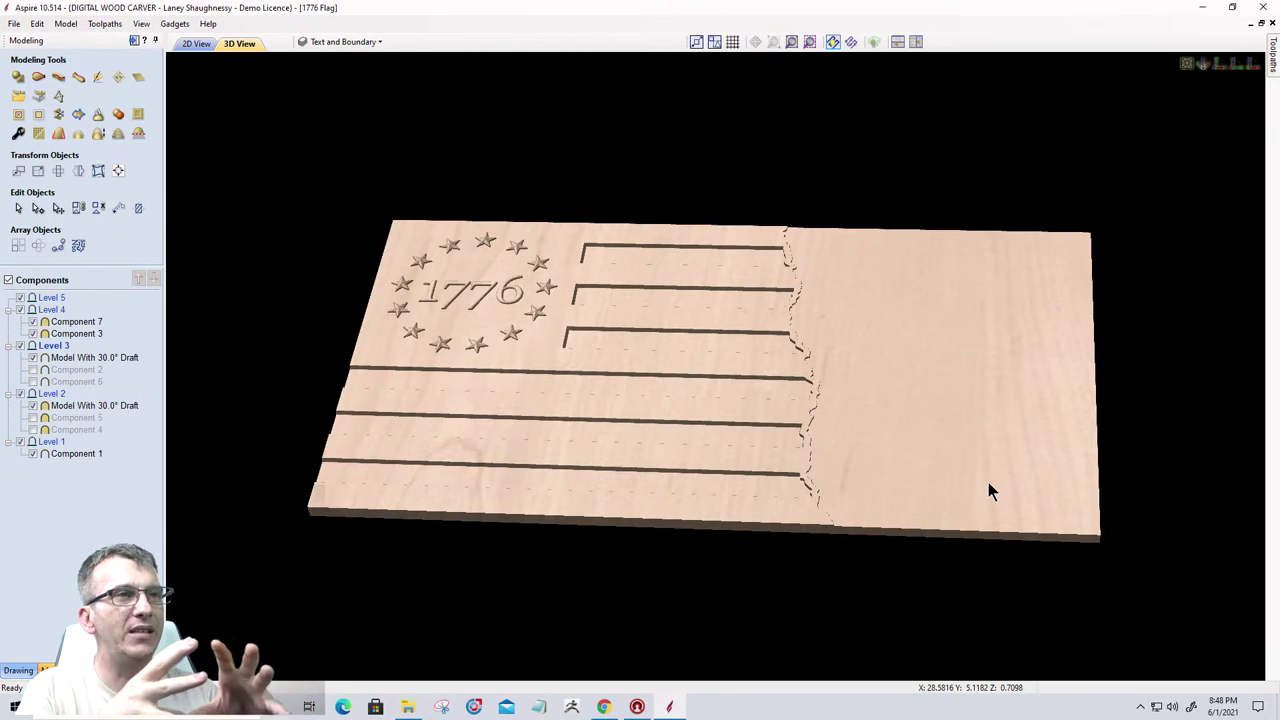
# Switch to the 2D view and select the Declaration text and torn-edge boundary vectors to examine them over the base component.
pyautogui.click(194, 44)
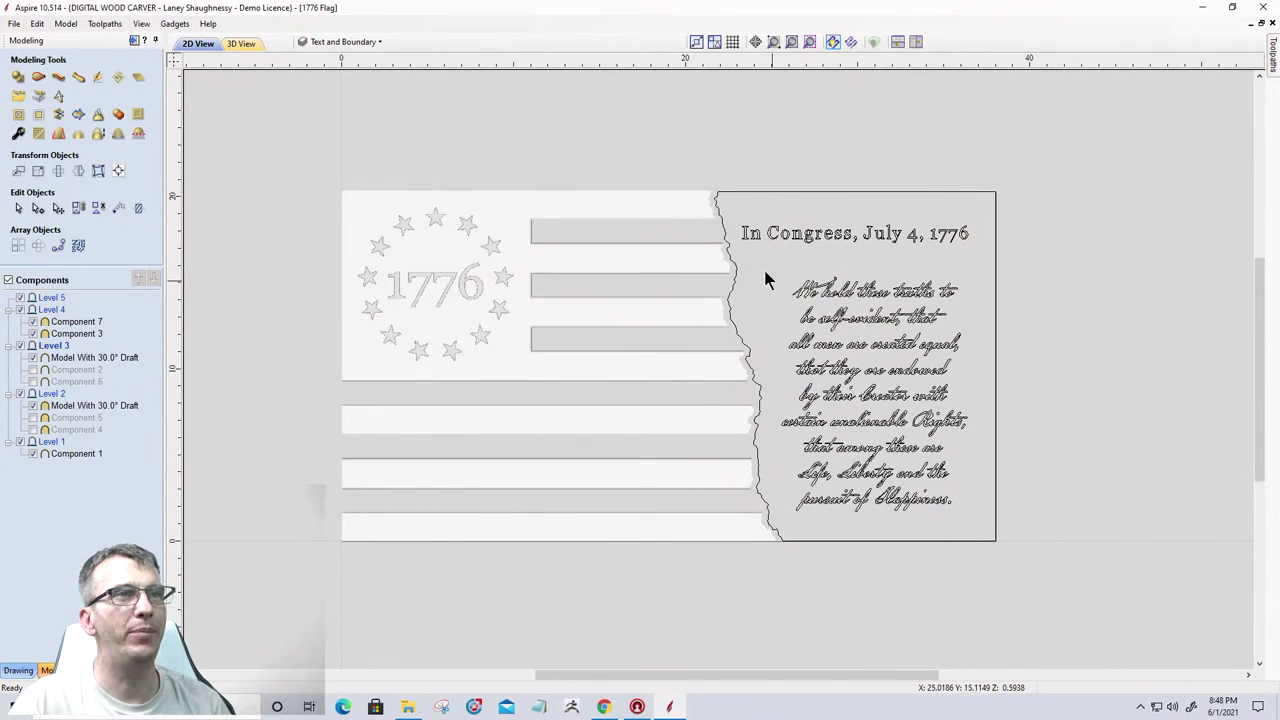
pyautogui.moveTo(690, 155); pyautogui.dragTo(1065, 591)
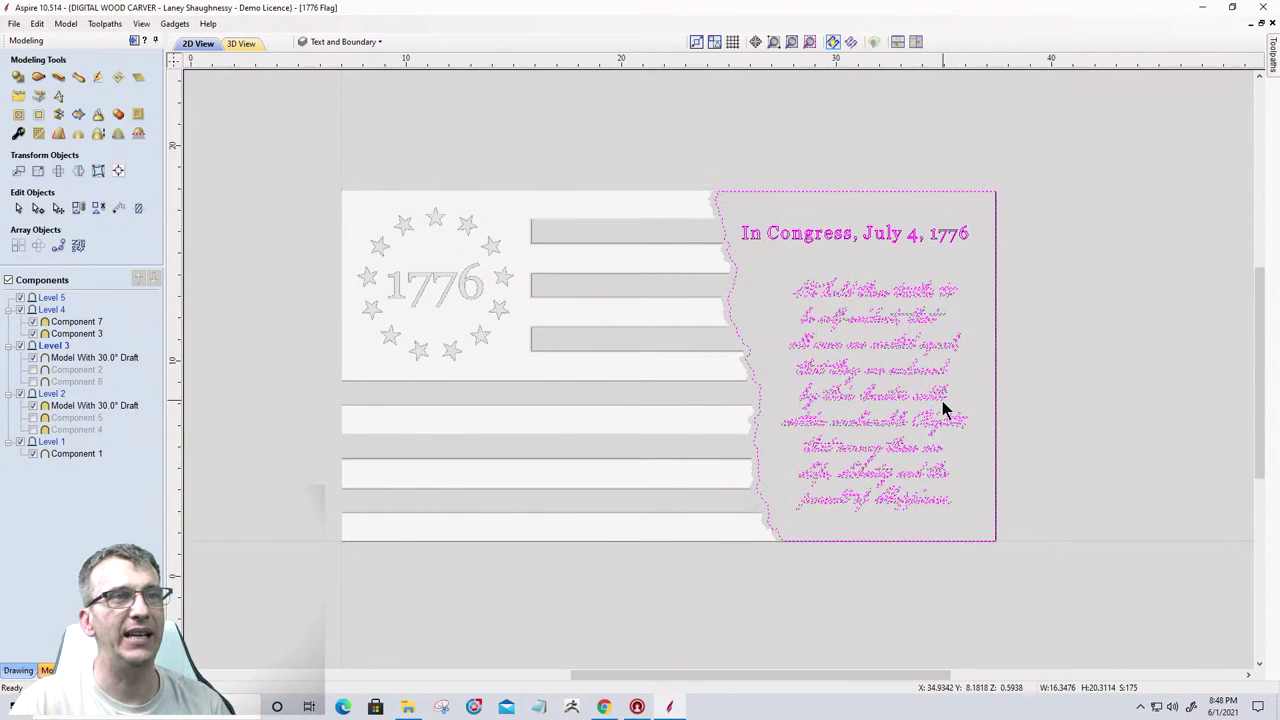
pyautogui.scroll(3, 942, 401)
pyautogui.scroll(-2, 937, 412)
pyautogui.scroll(1, 937, 412)
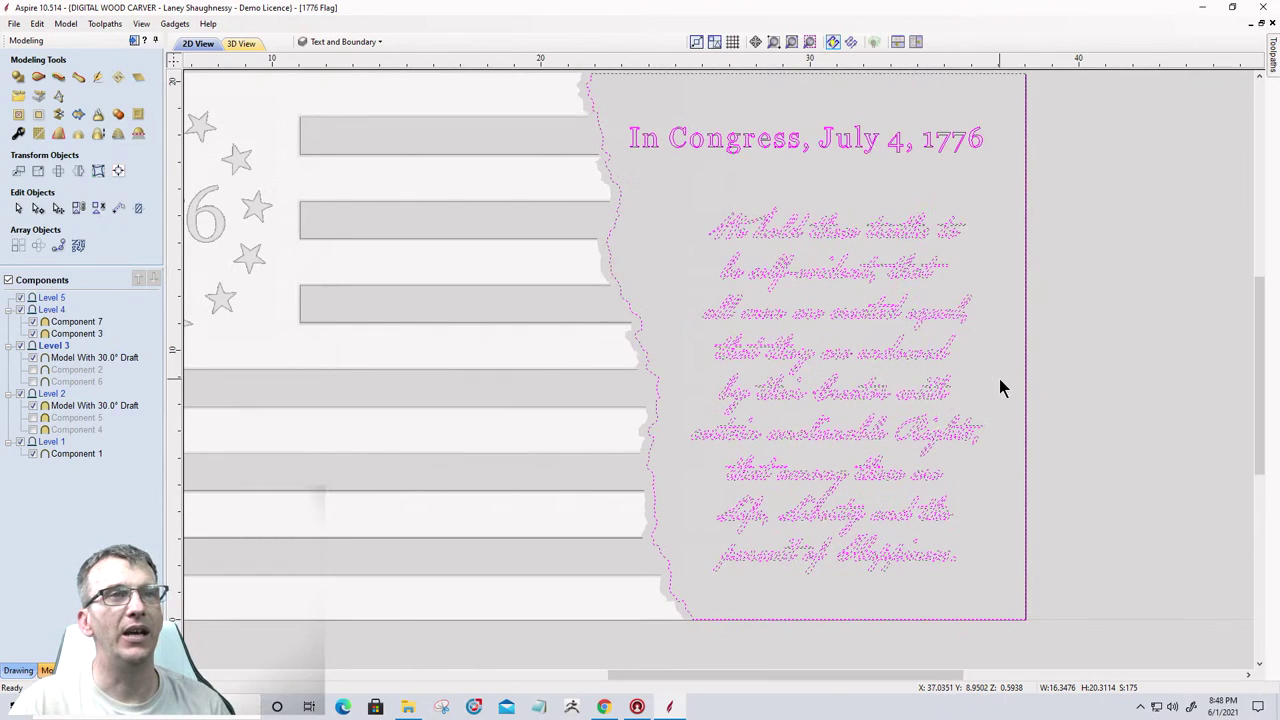
pyautogui.click(1004, 384)
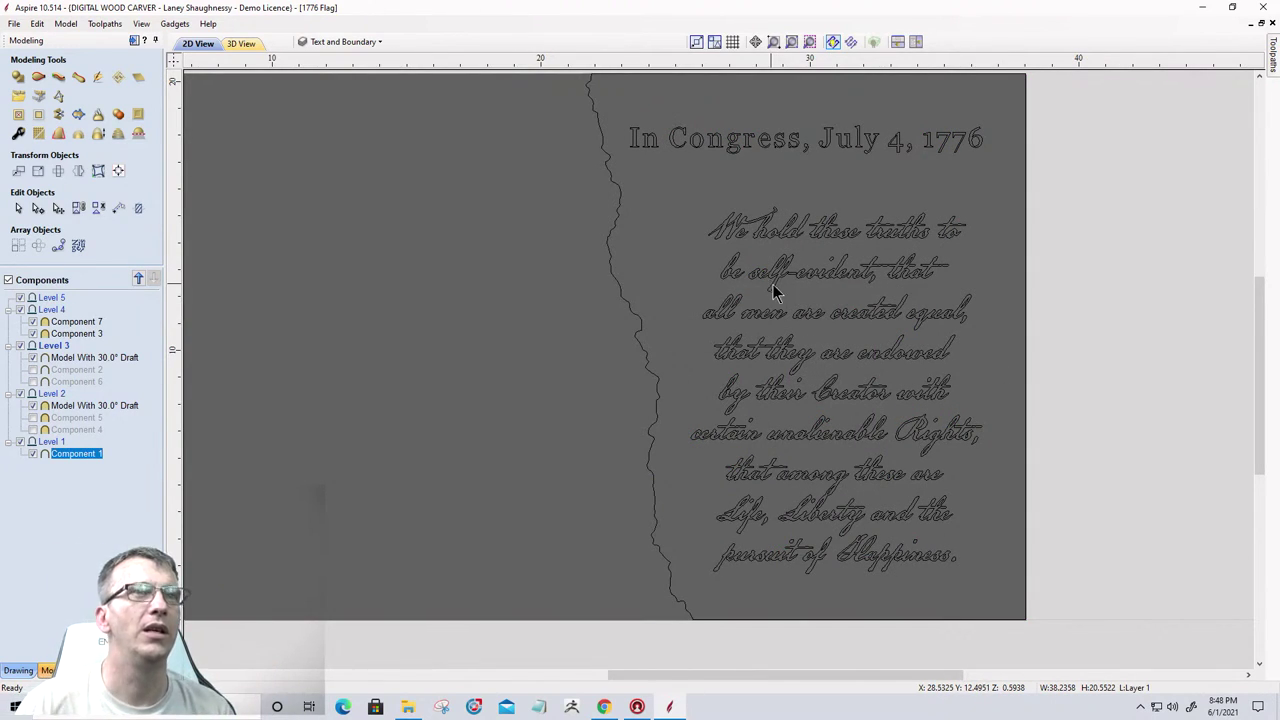
# Display the toolpath list alongside the whole 1776 Flag layout.
pyautogui.click(133, 41)
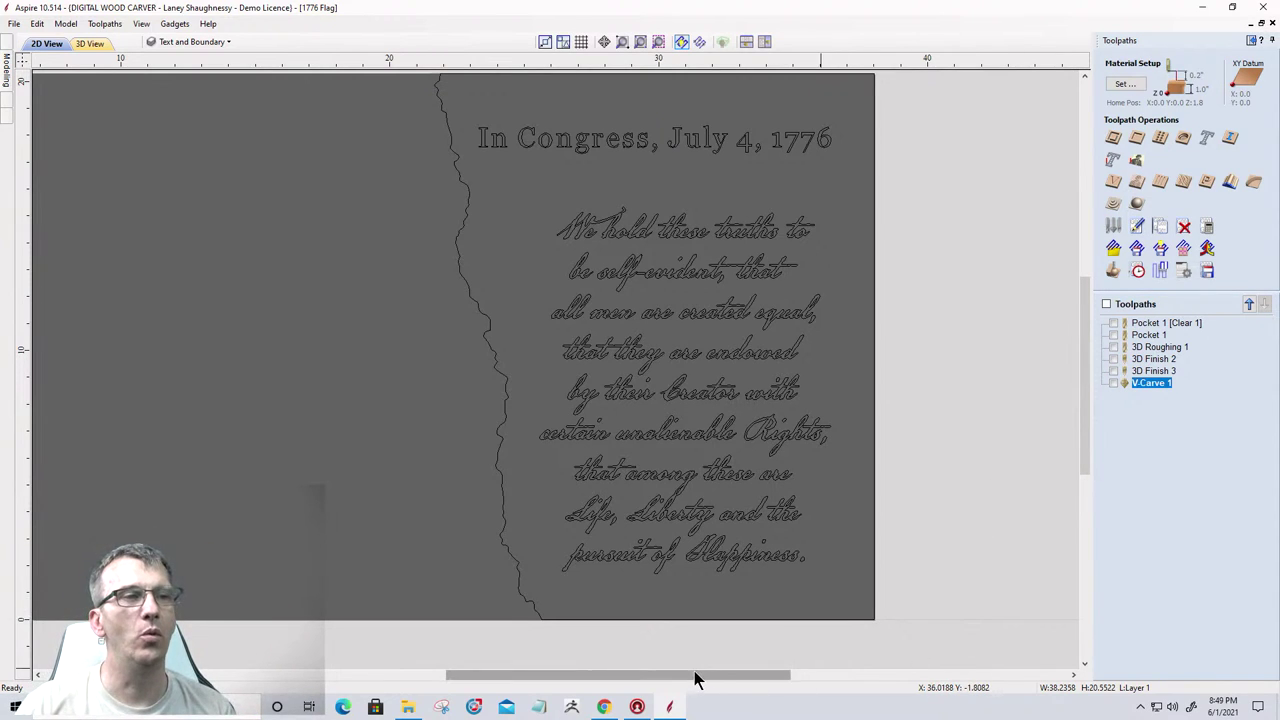
pyautogui.scroll(-3, 1086, 337)
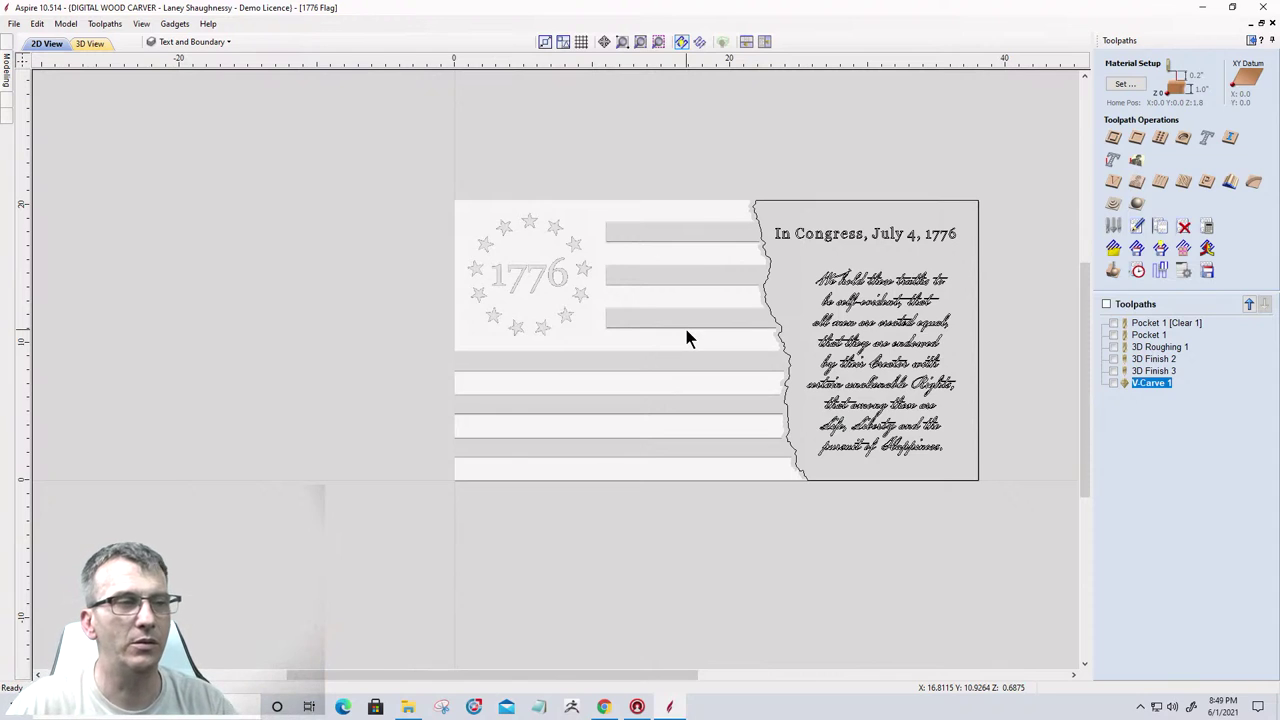
pyautogui.click(1199, 12)
pyautogui.moveTo(634, 707)
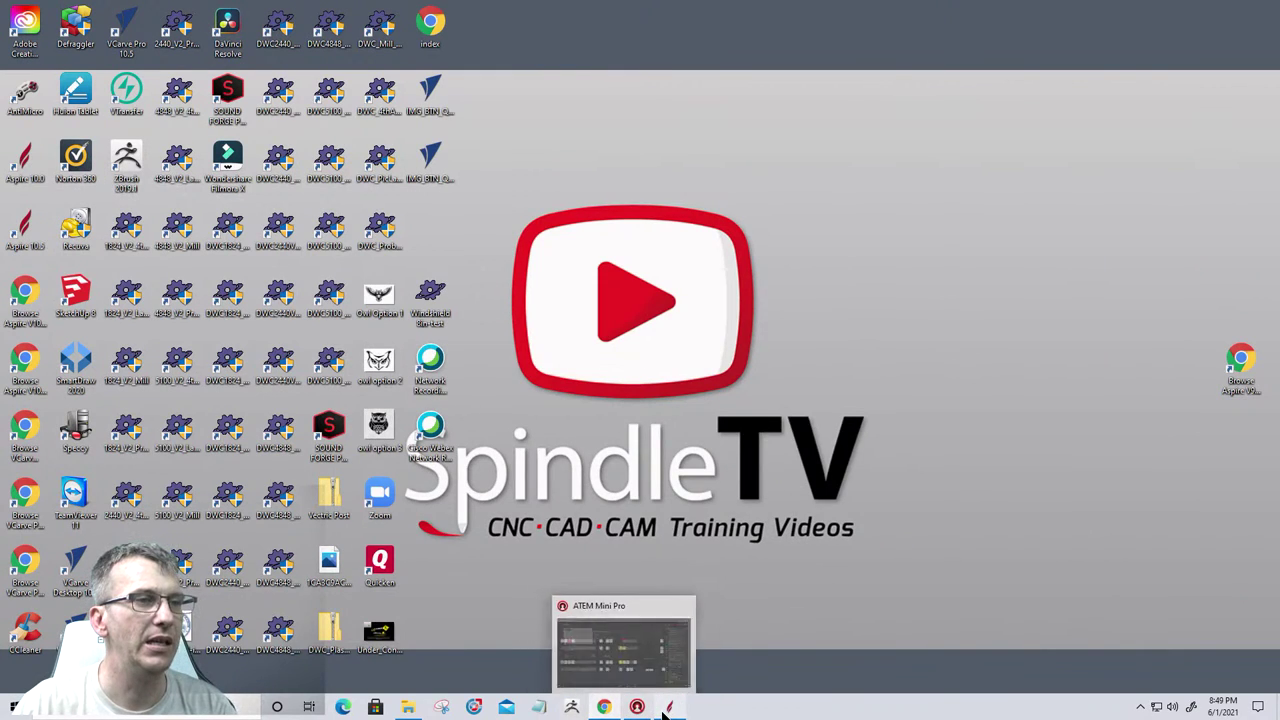
pyautogui.click(668, 708)
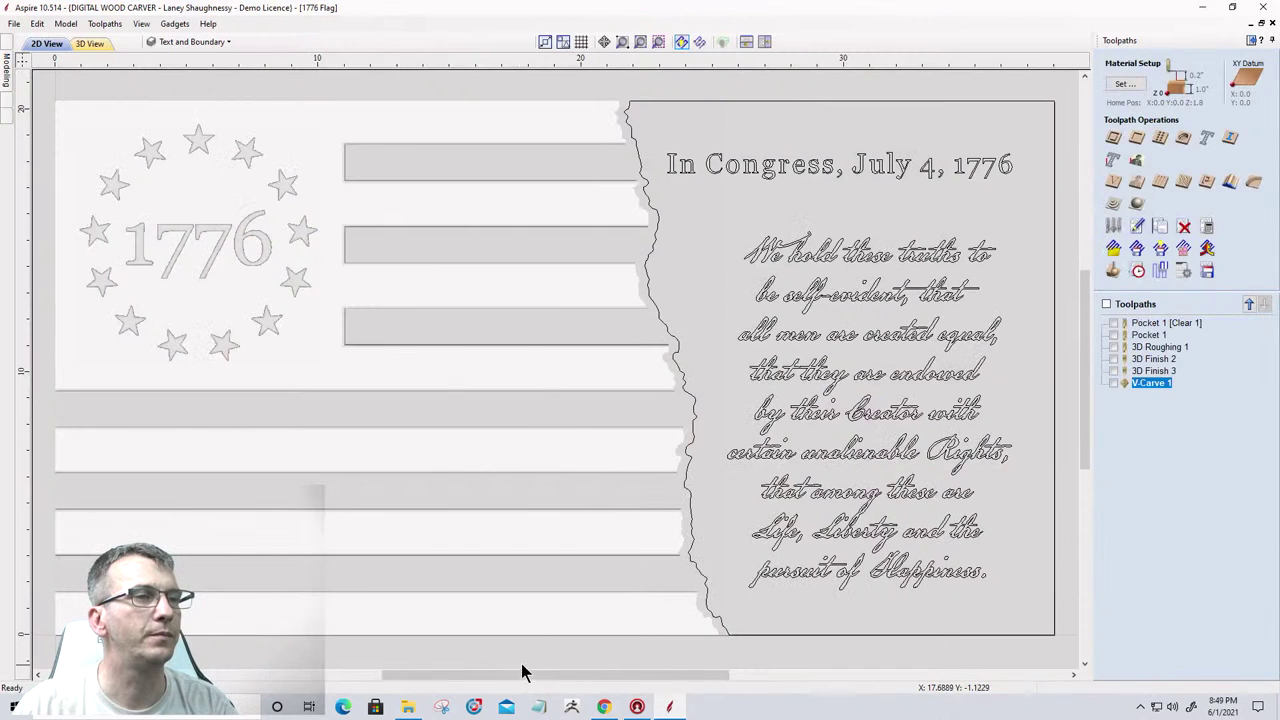
# Return to the modeling tools and component tree and review the whole flag layout in 2D.
pyautogui.scroll(-1, 667, 459)
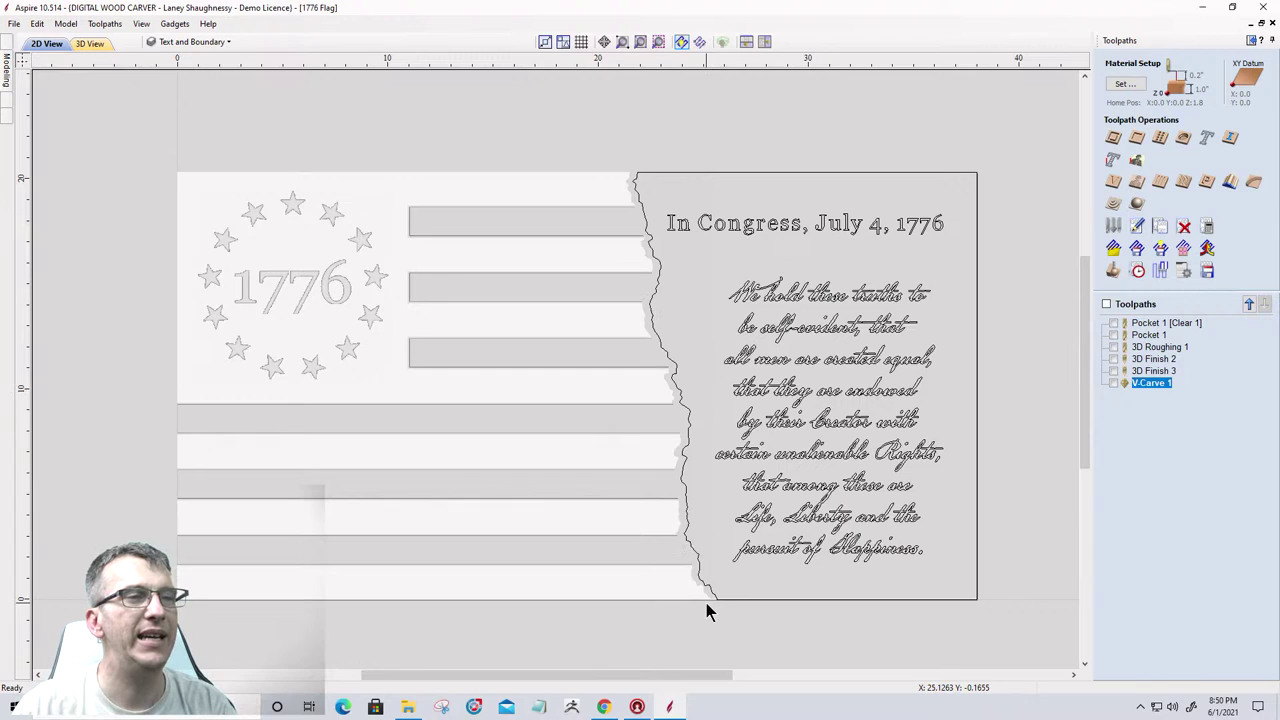
pyautogui.moveTo(643, 675); pyautogui.dragTo(524, 676)
pyautogui.click(1251, 40)
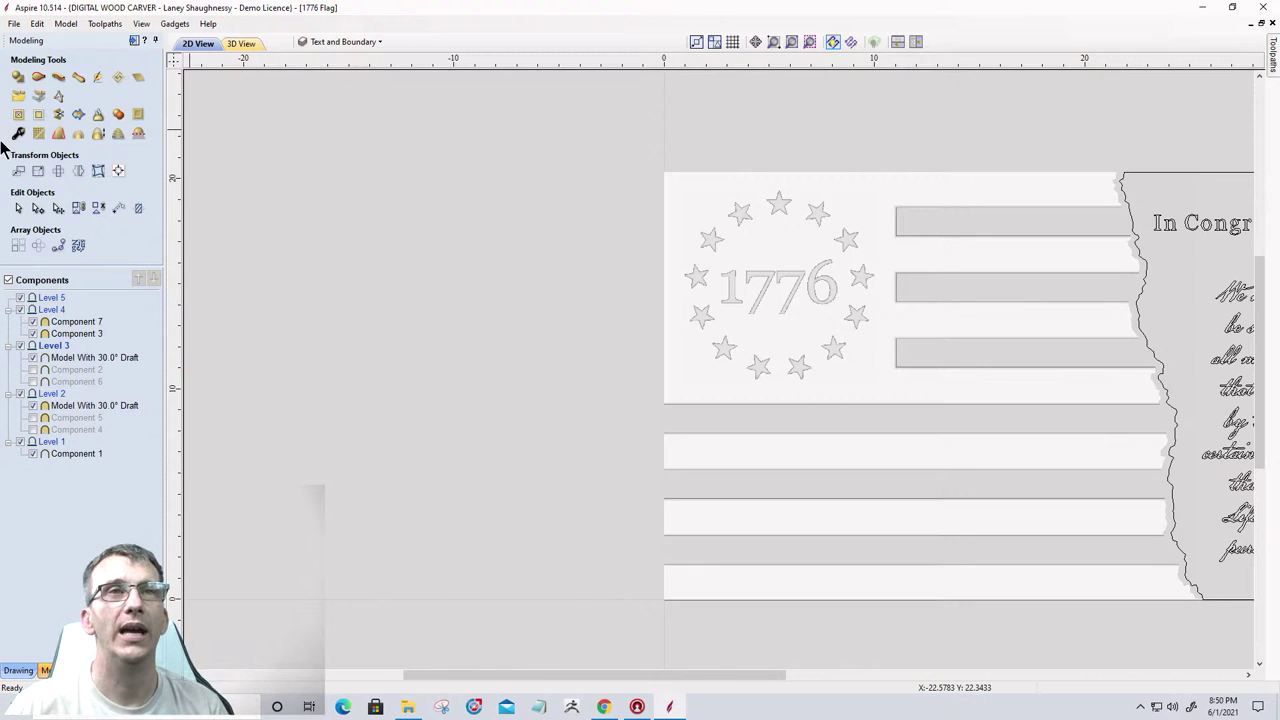
pyautogui.scroll(-2, 849, 283)
pyautogui.scroll(5, 837, 243)
pyautogui.scroll(-5, 999, 240)
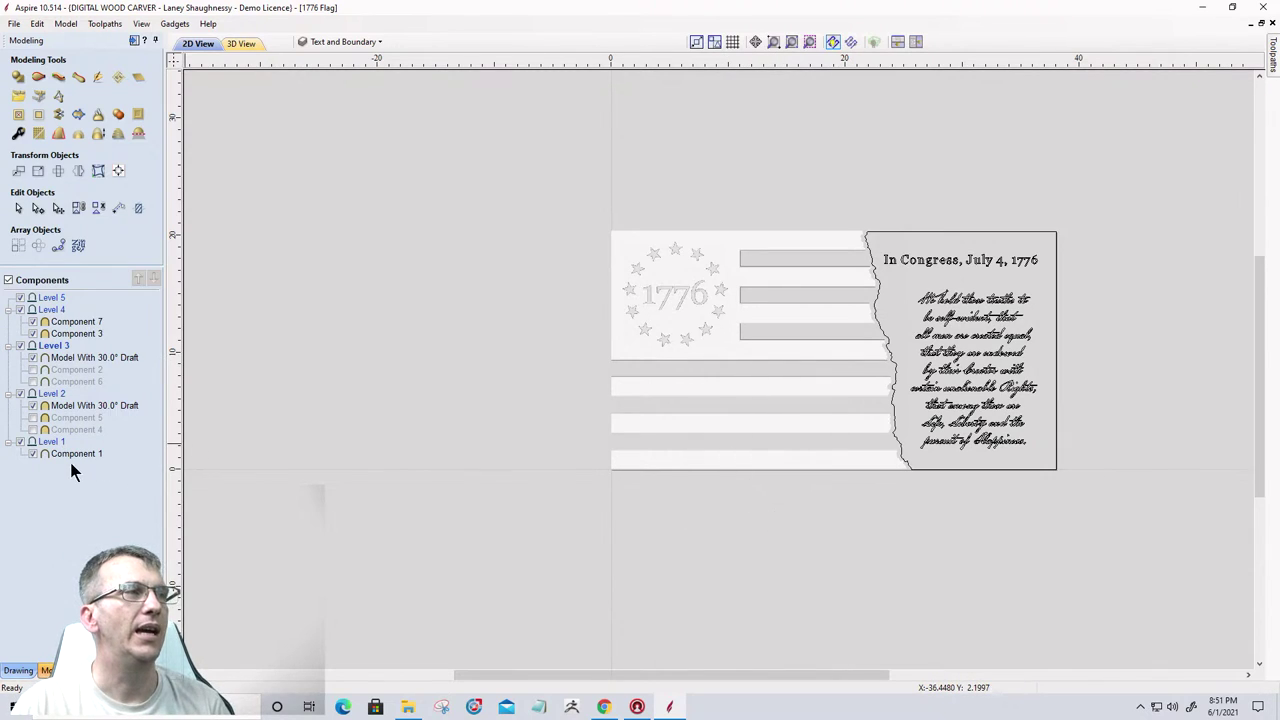
# Select the torn-edge boundary vector around the Declaration text and activate its transform handles.
pyautogui.moveTo(43, 452)
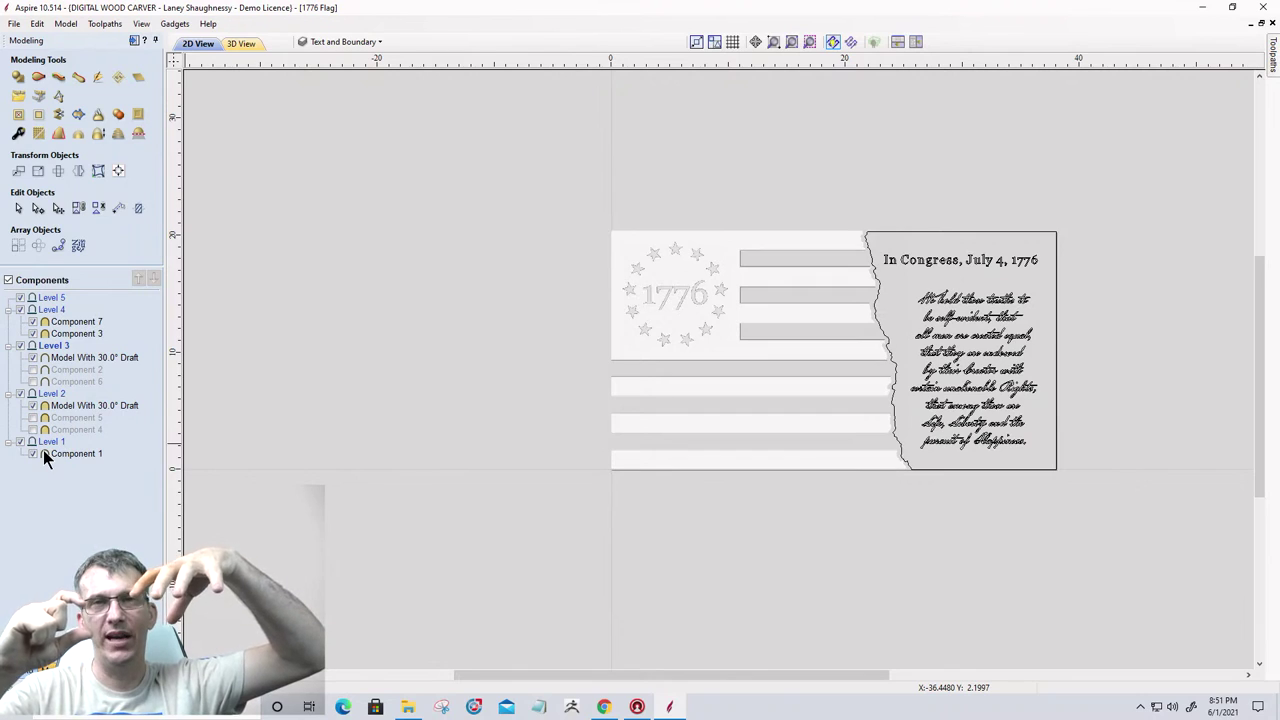
pyautogui.scroll(-2, 297, 408)
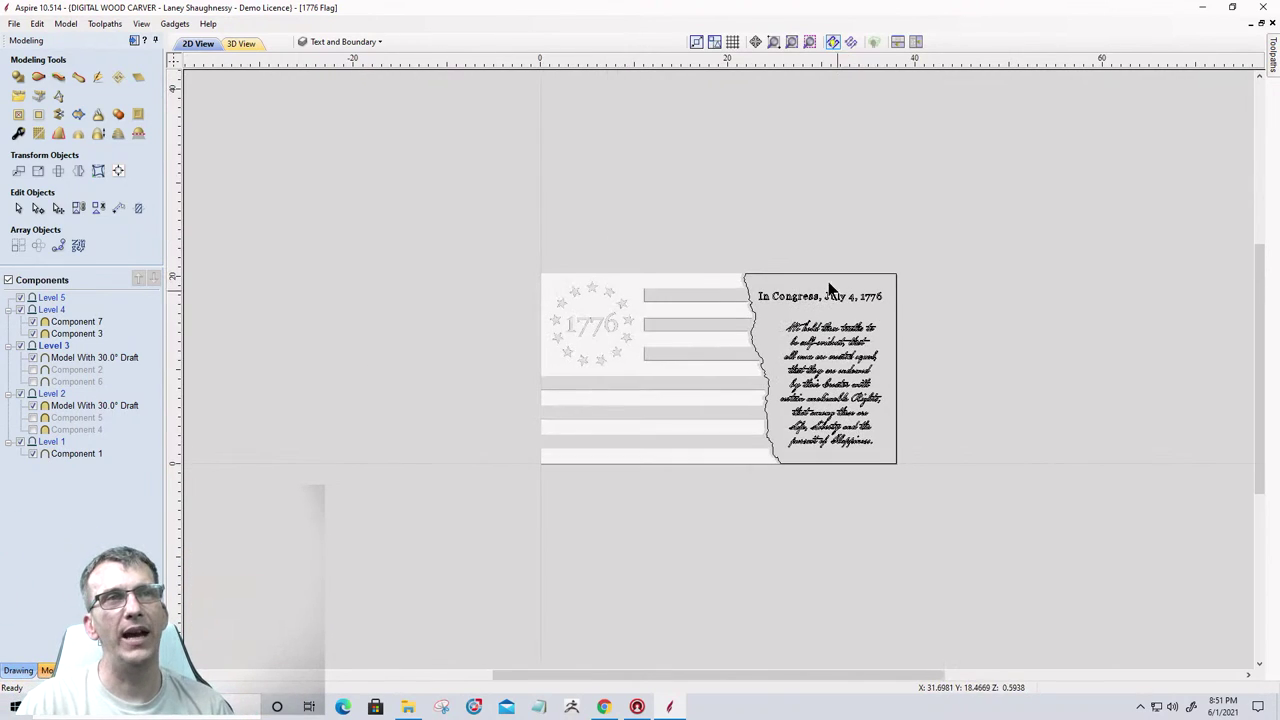
pyautogui.click(783, 281)
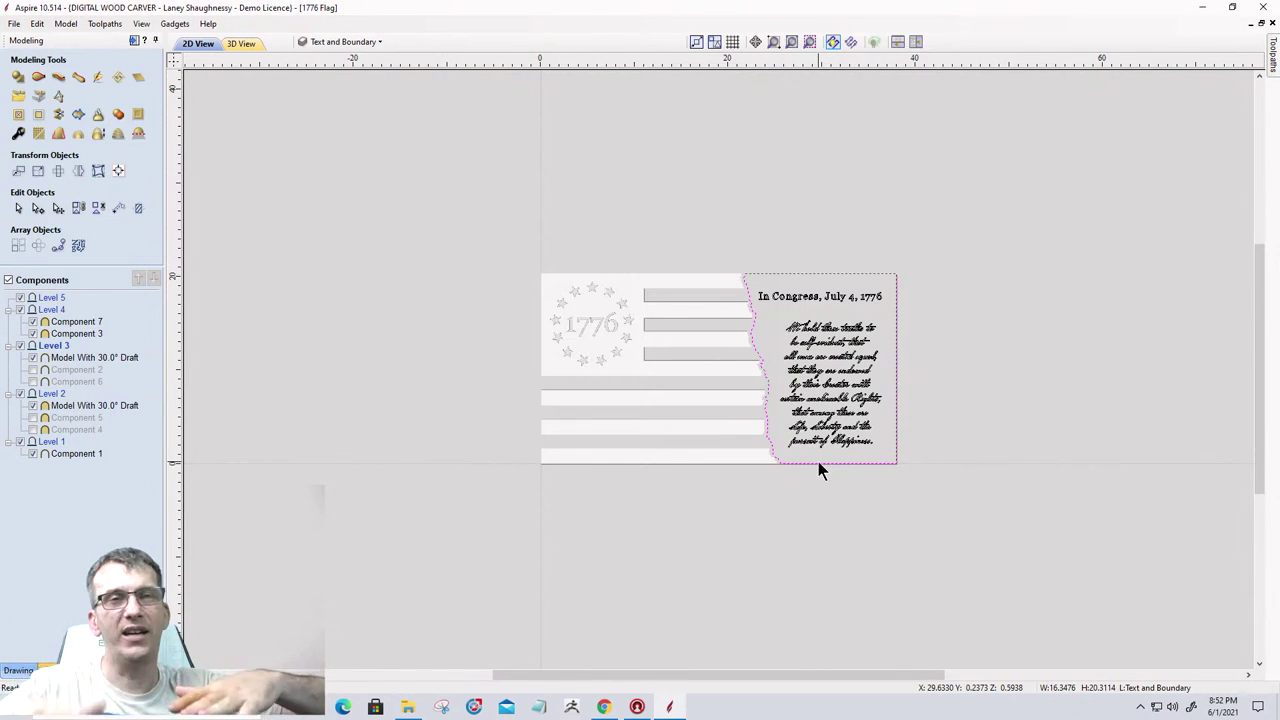
pyautogui.click(782, 275)
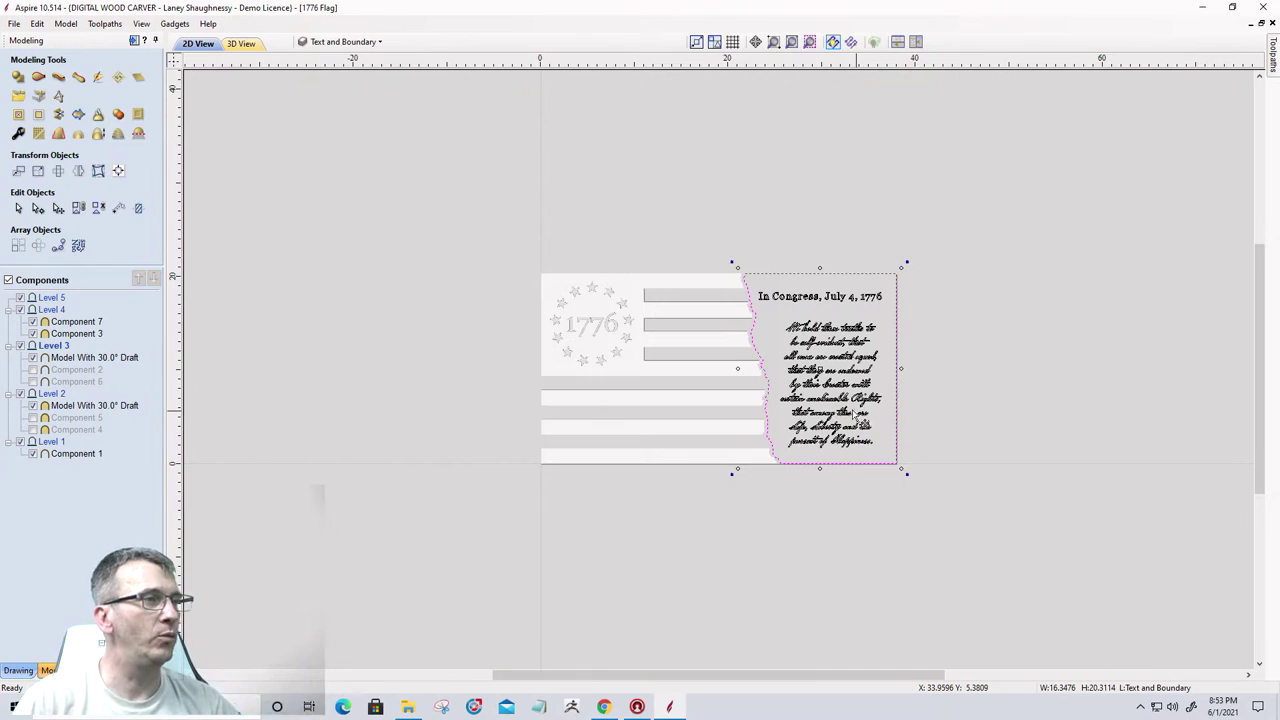
# Browse the Domes (Dishes) clipart folder for its flat rectangle and flat round models.
pyautogui.click(75, 670)
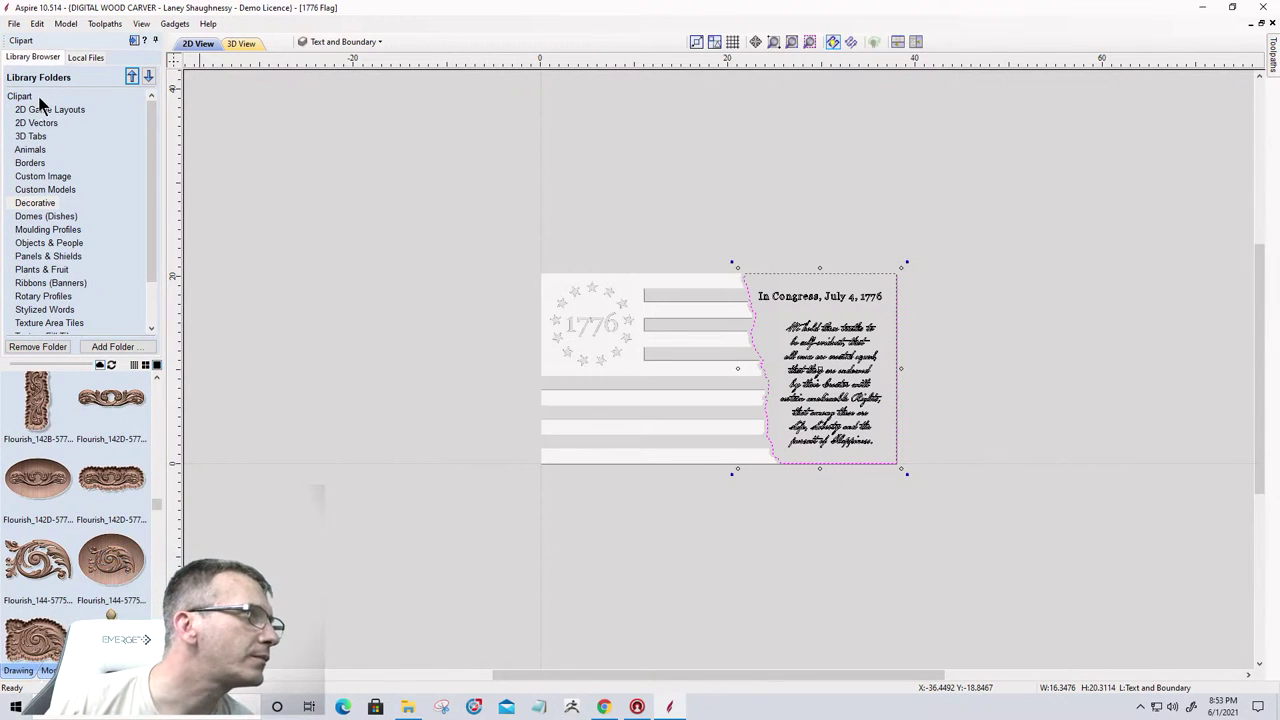
pyautogui.click(31, 218)
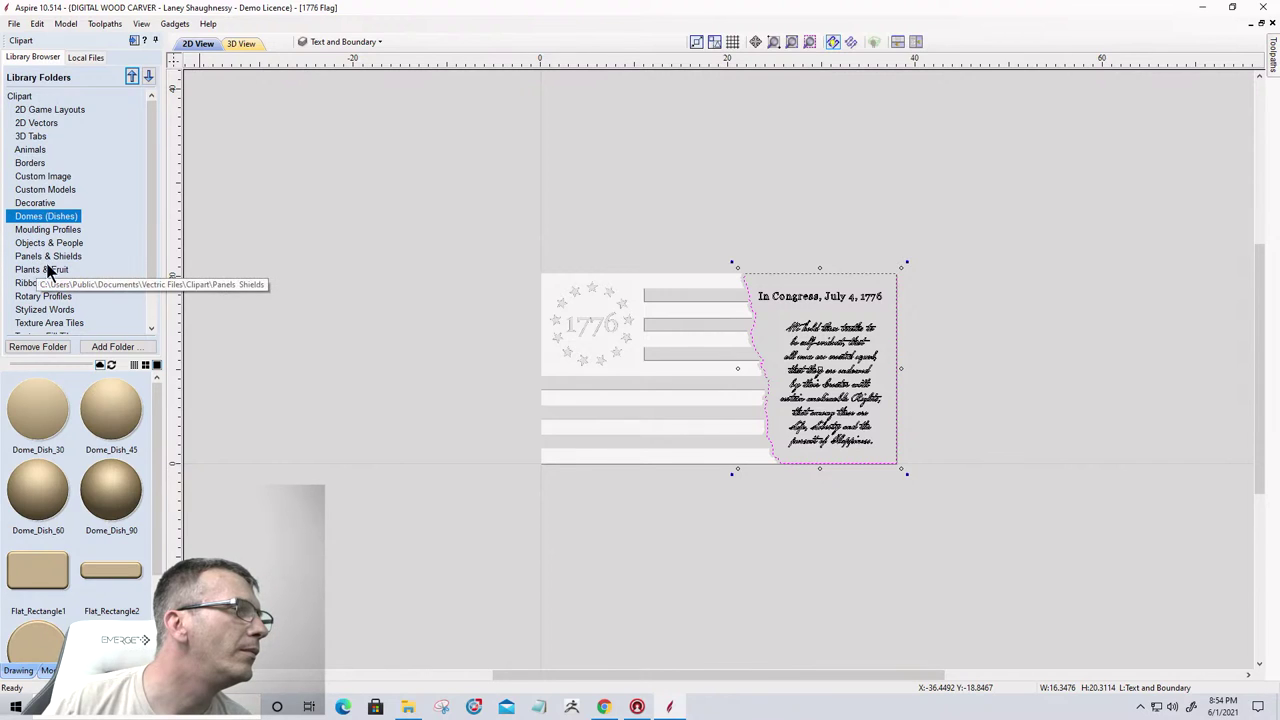
pyautogui.moveTo(154, 258); pyautogui.dragTo(155, 292)
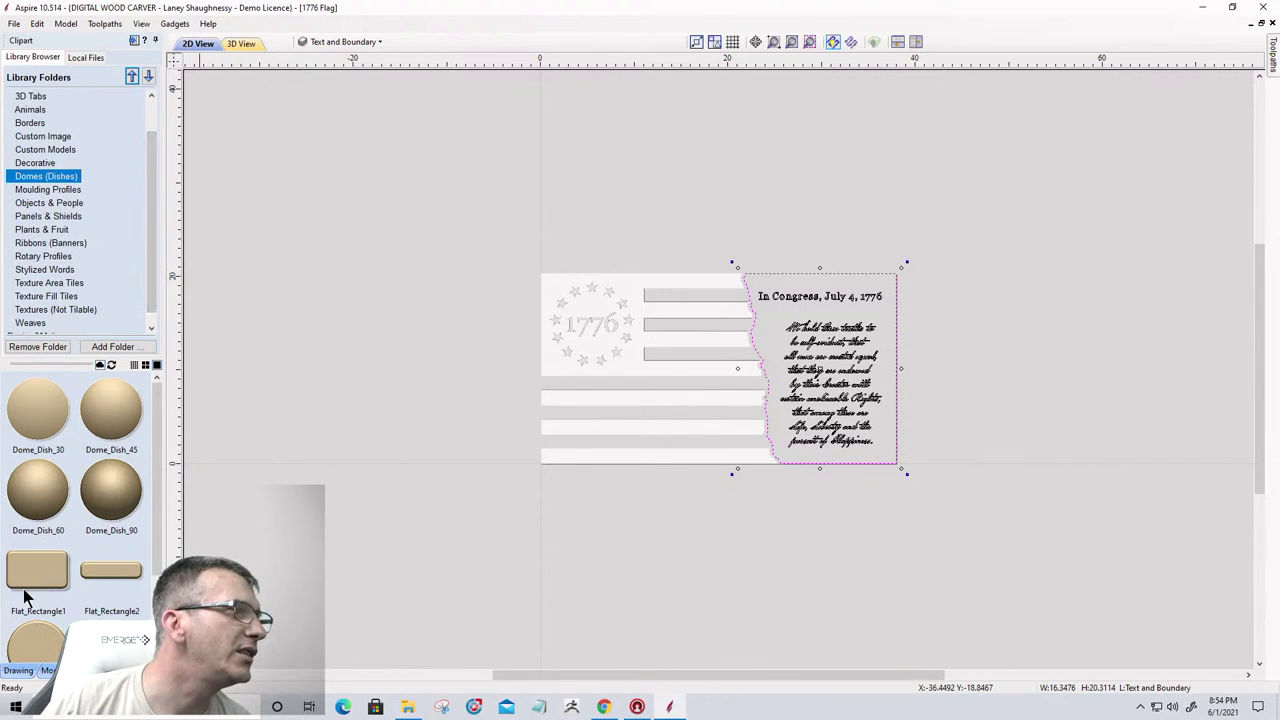
pyautogui.scroll(-3, 160, 440)
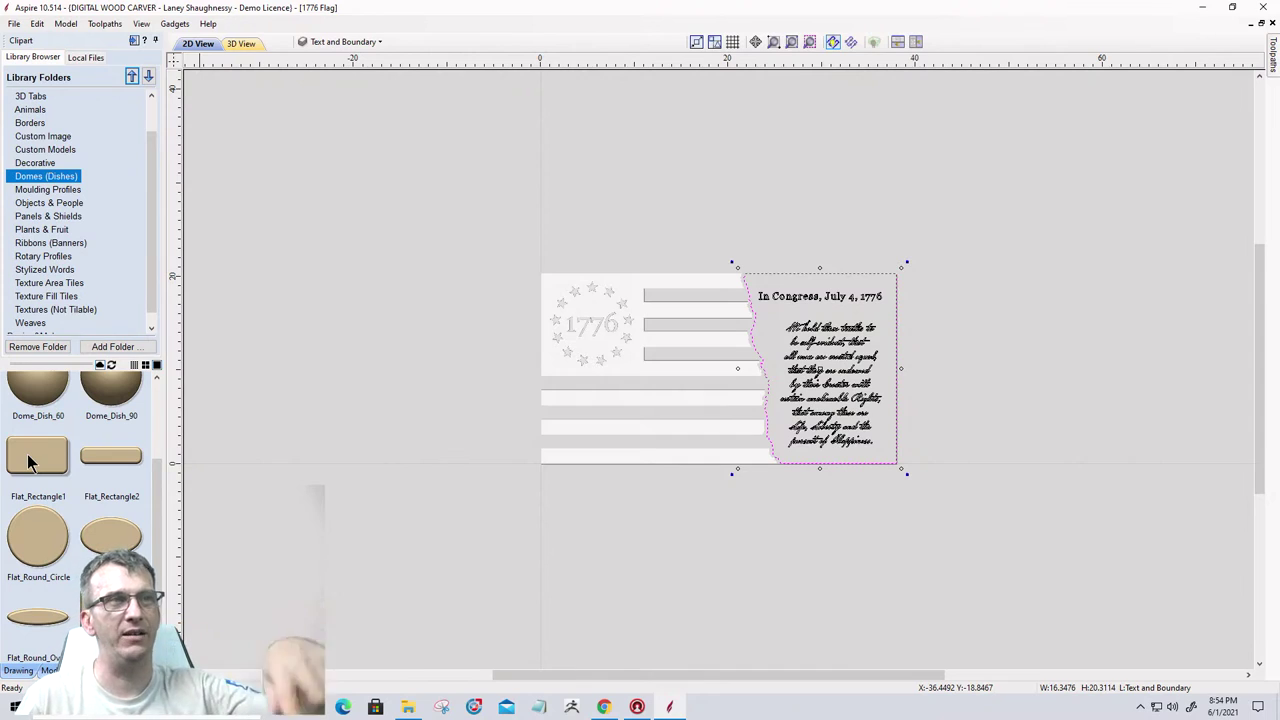
# Check the 1776 flag in the 3D view, return to the 2D view and minimize the program to the desktop.
pyautogui.click(245, 45)
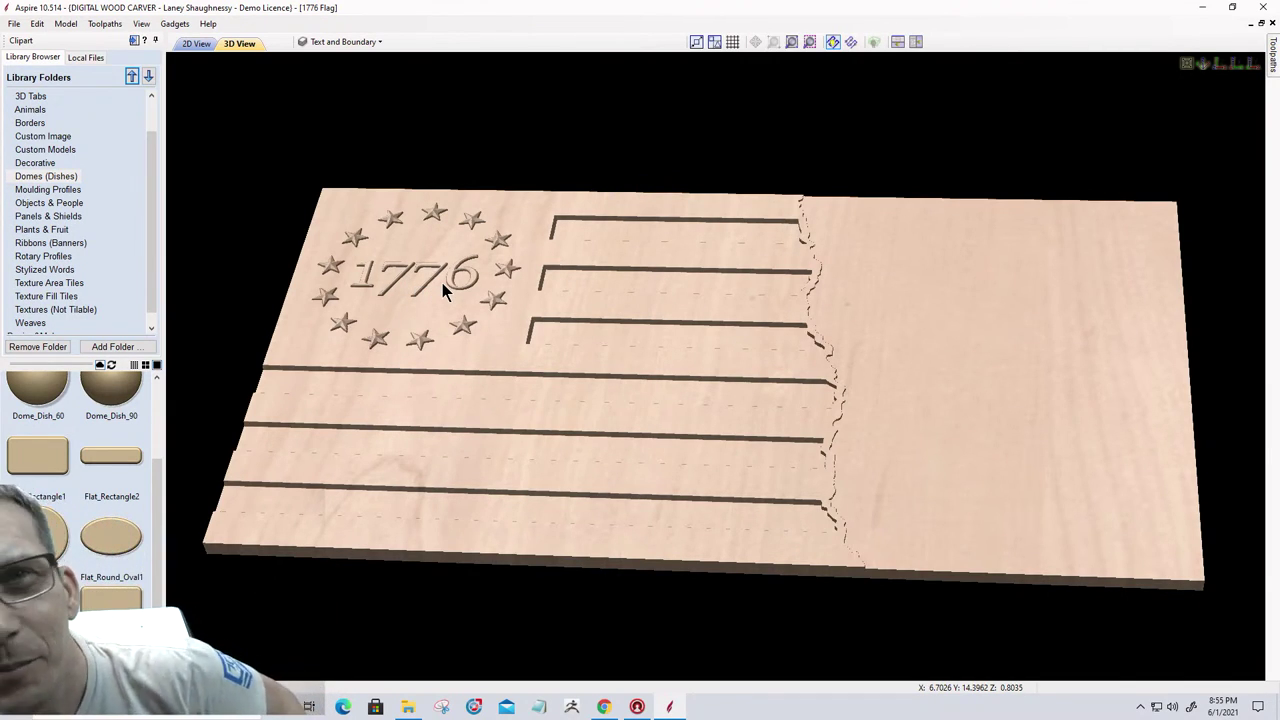
pyautogui.click(199, 44)
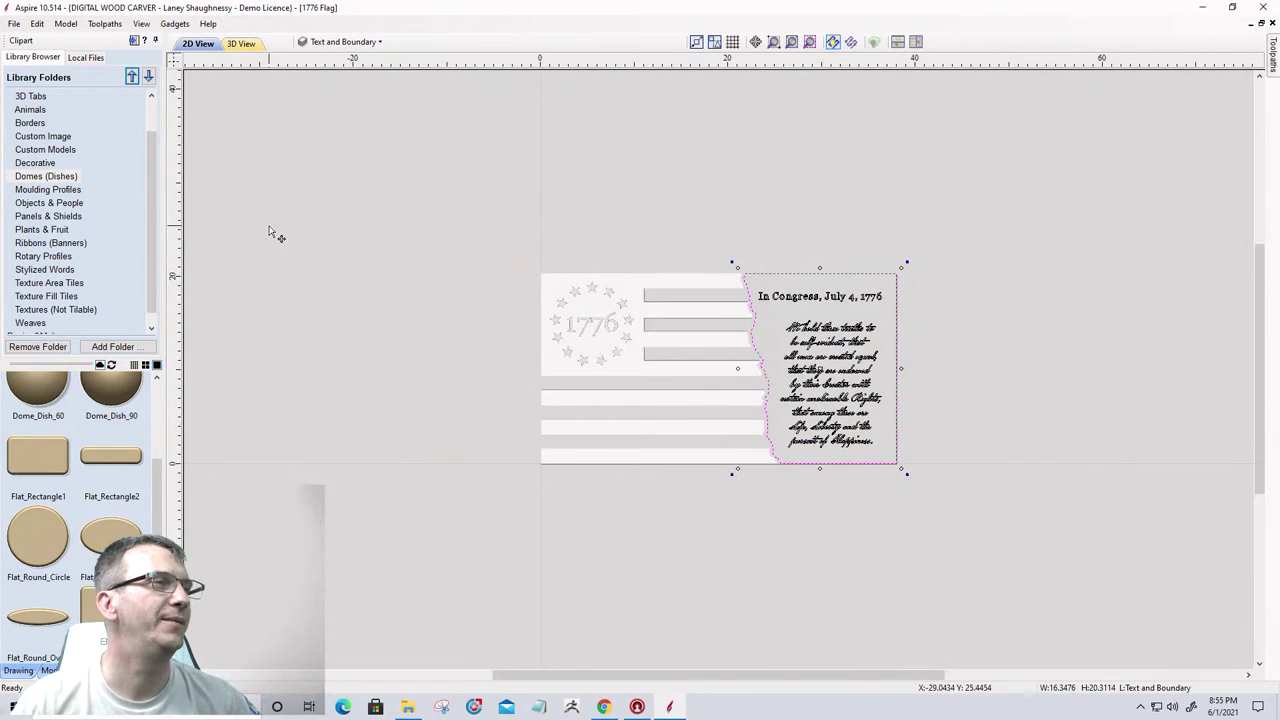
pyautogui.click(1202, 7)
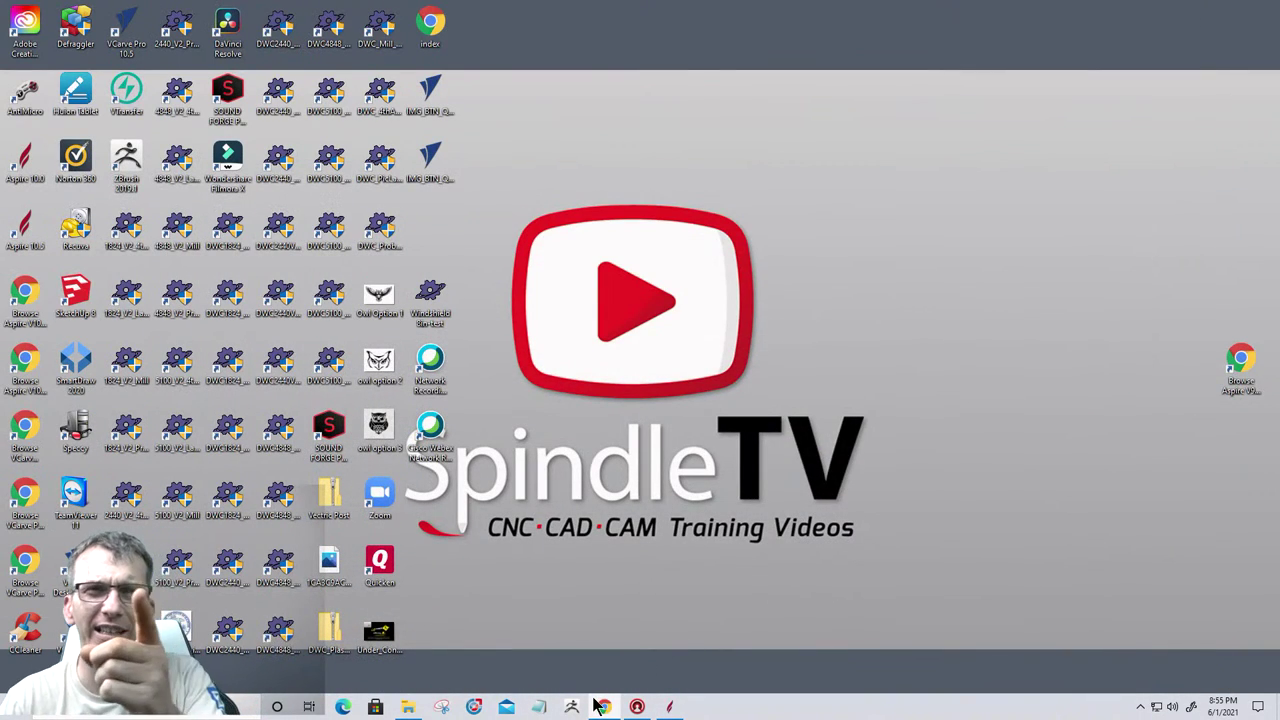
pyautogui.moveTo(600, 706)
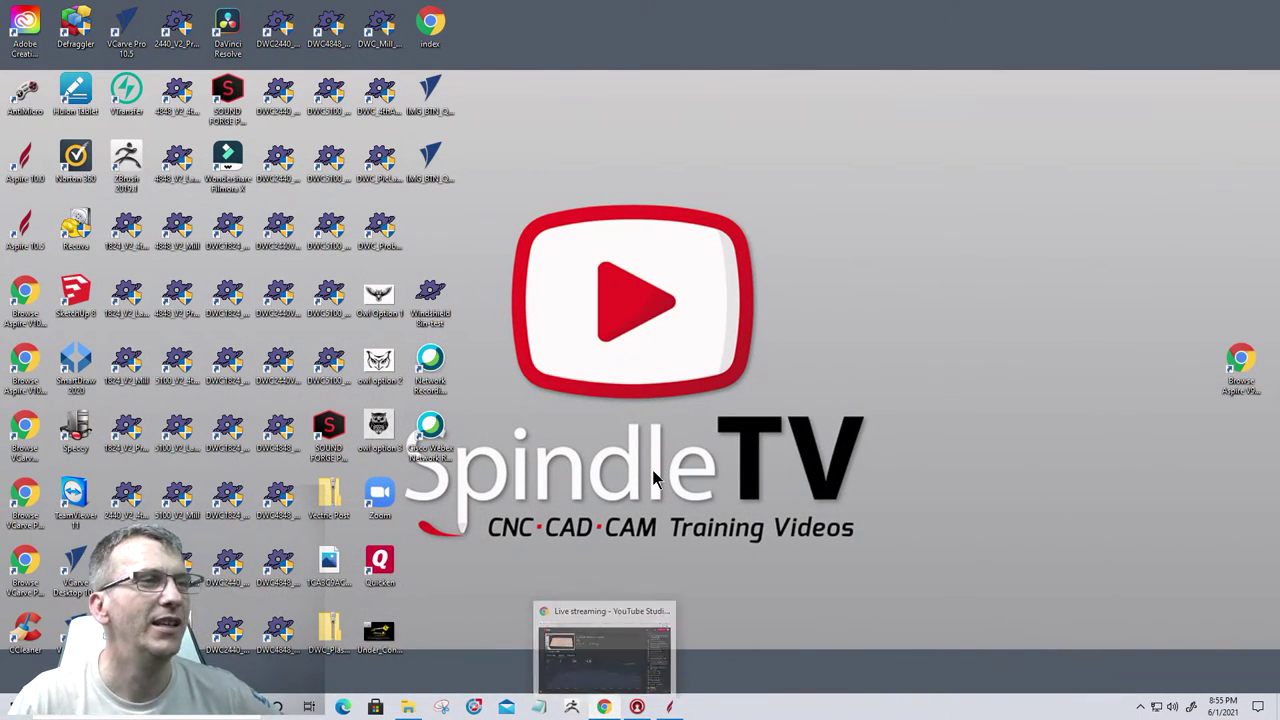
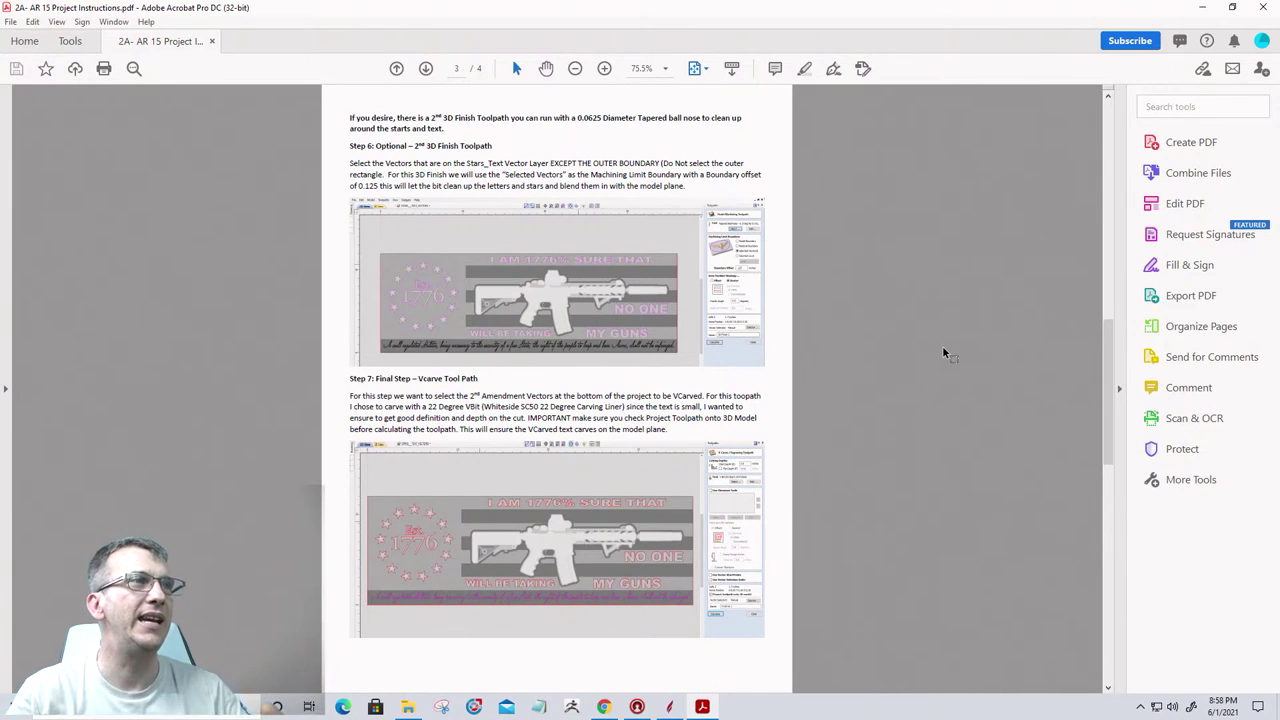
# Go to the first page of the 2A AR-15 project instructions, highlight the Job Setup size note, and minimize the document.
pyautogui.press('Home')
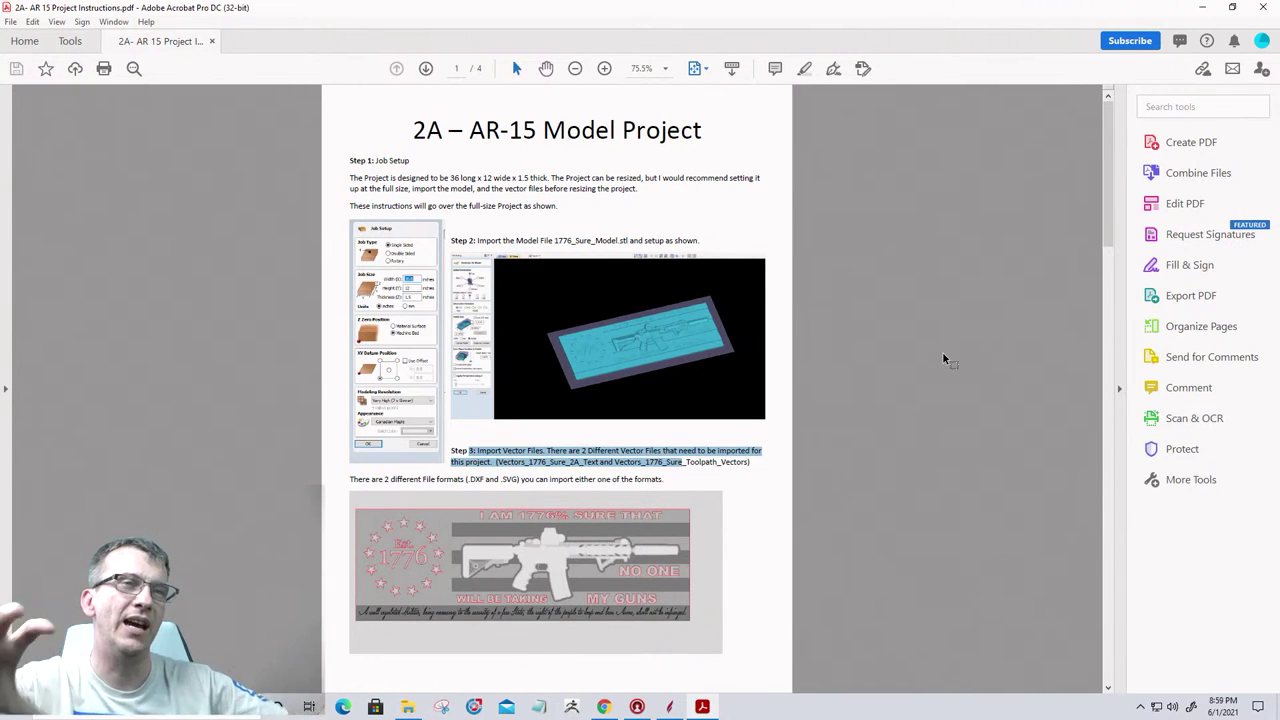
pyautogui.moveTo(389, 178); pyautogui.dragTo(752, 201)
pyautogui.click(1202, 7)
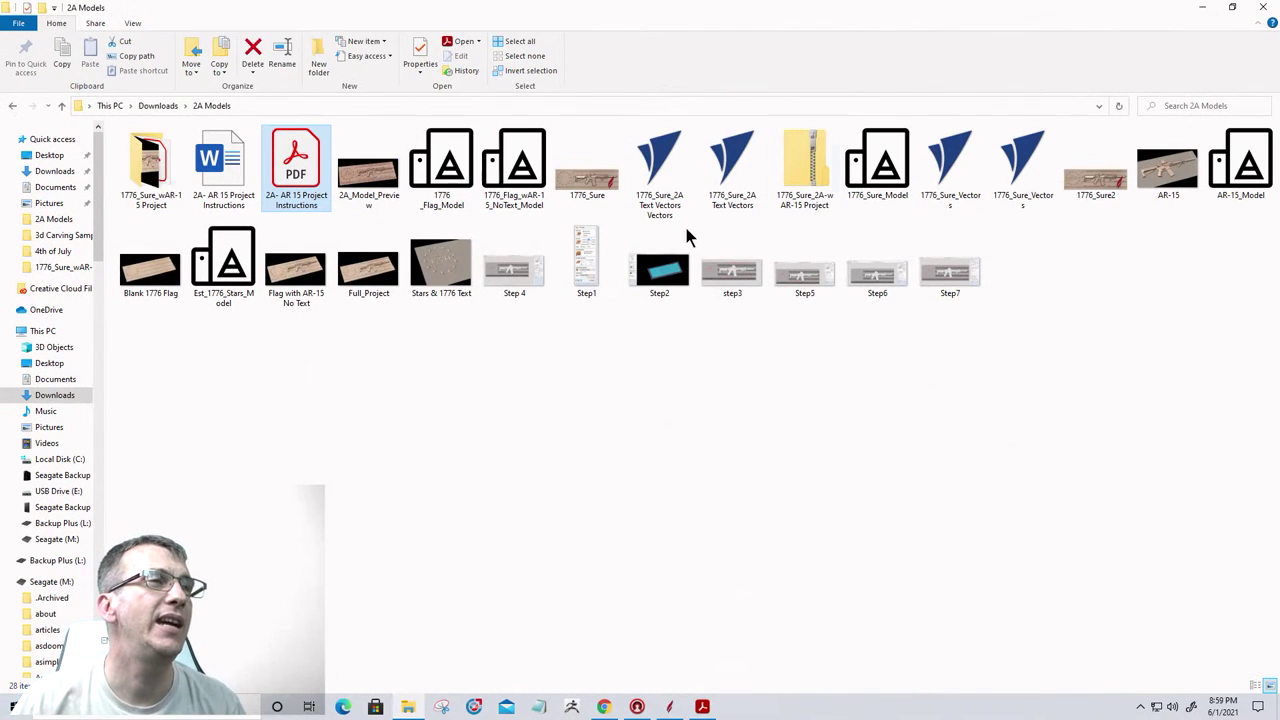
# Minimize the 2A Models folder, switch the 1776 Flag job to the drawing tools, and minimize it to the desktop.
pyautogui.click(1201, 9)
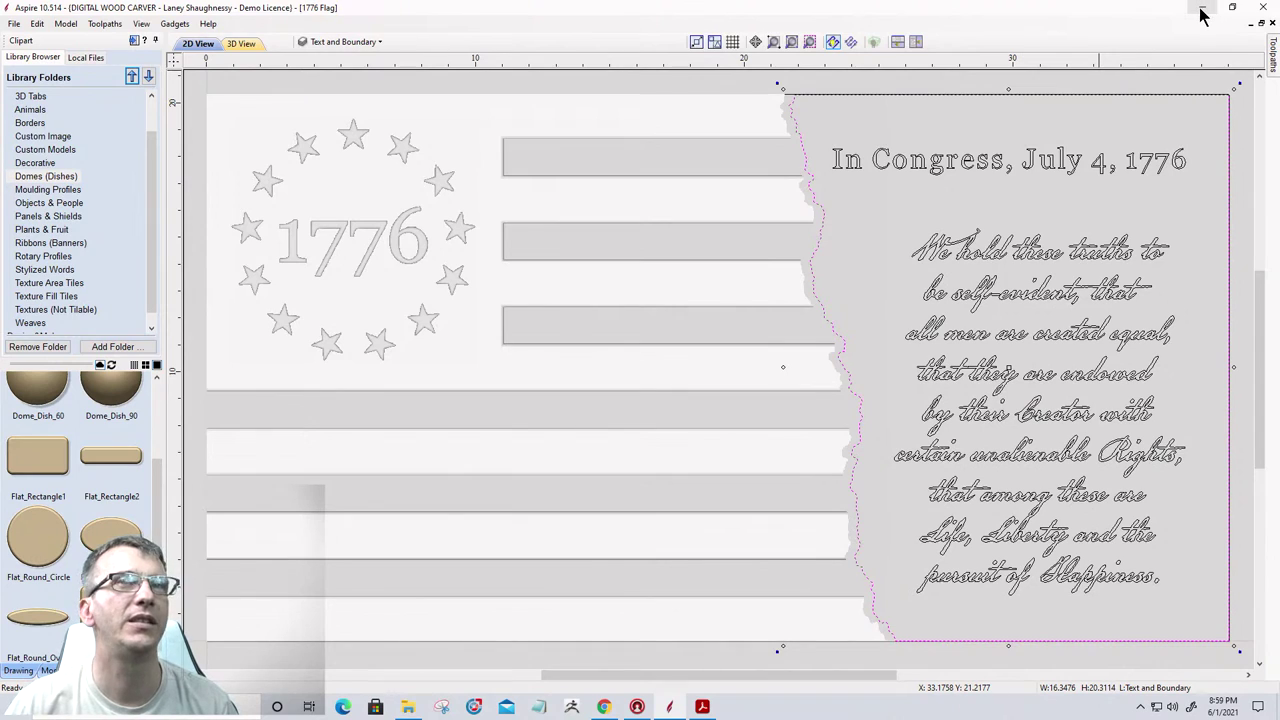
pyautogui.click(18, 670)
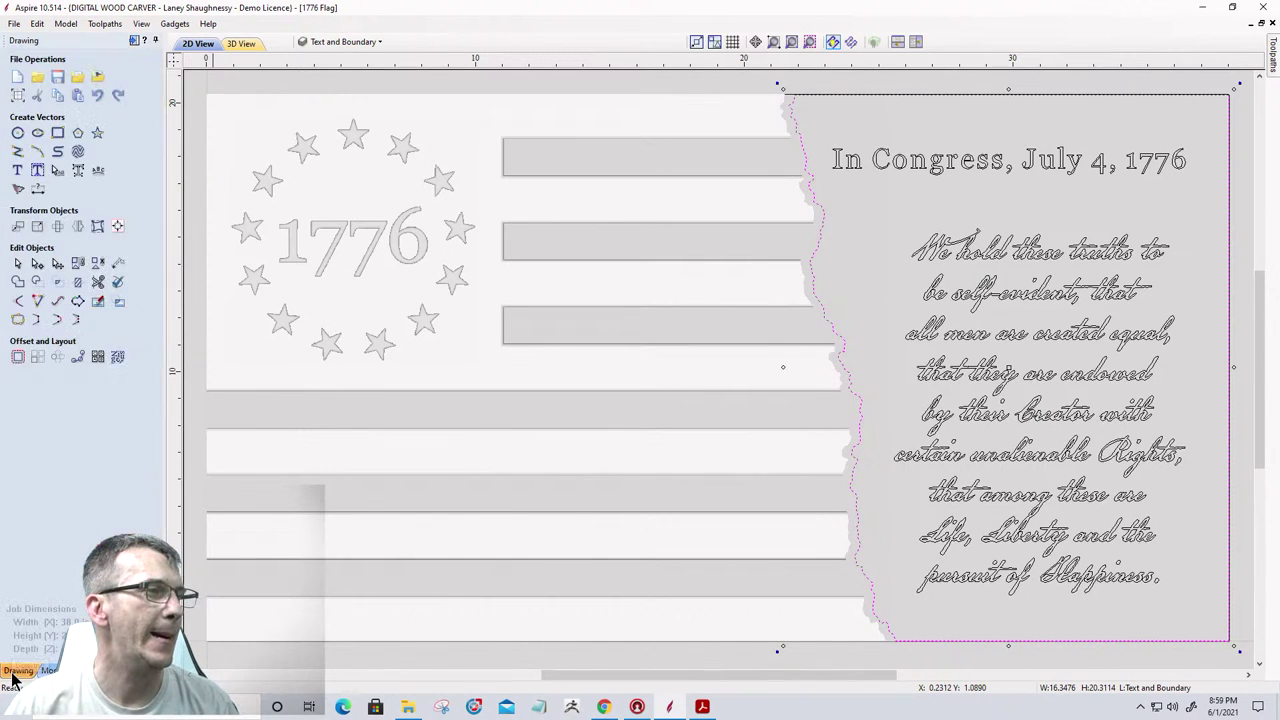
pyautogui.click(1203, 9)
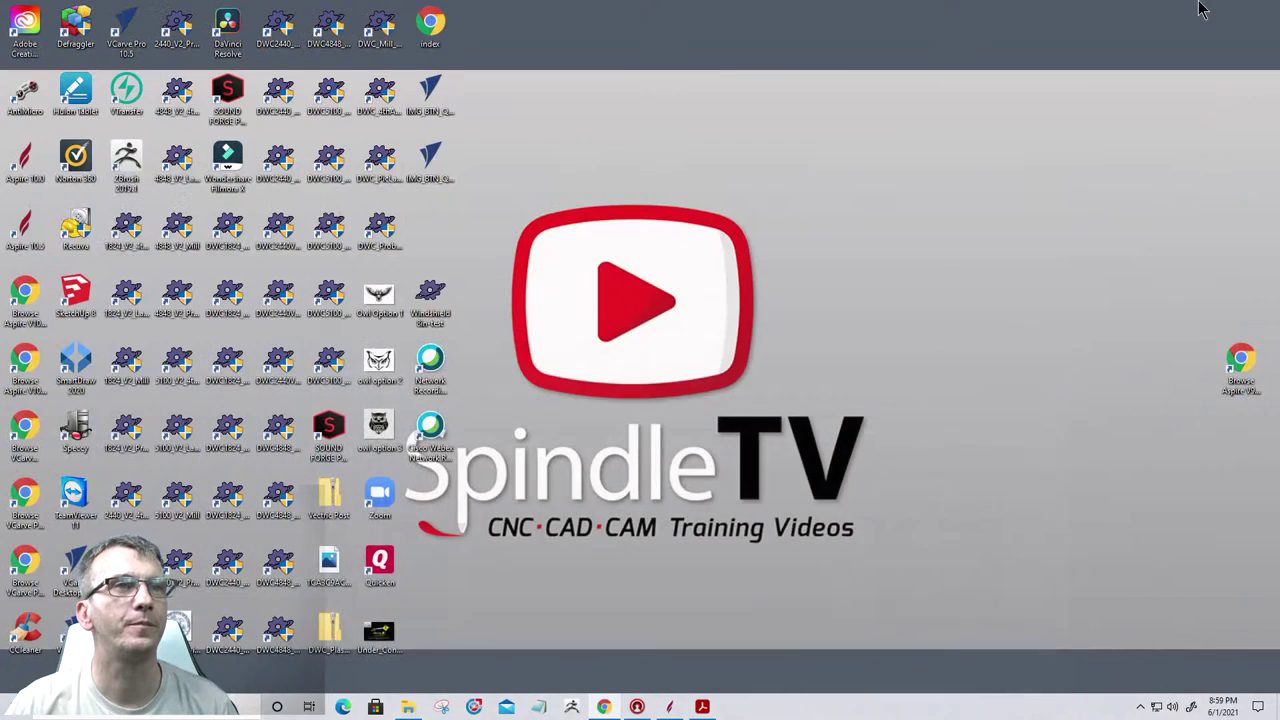
# Bring back the 1776 Flag job in Aspire, show its modeling component levels, and close the program.
pyautogui.click(669, 706)
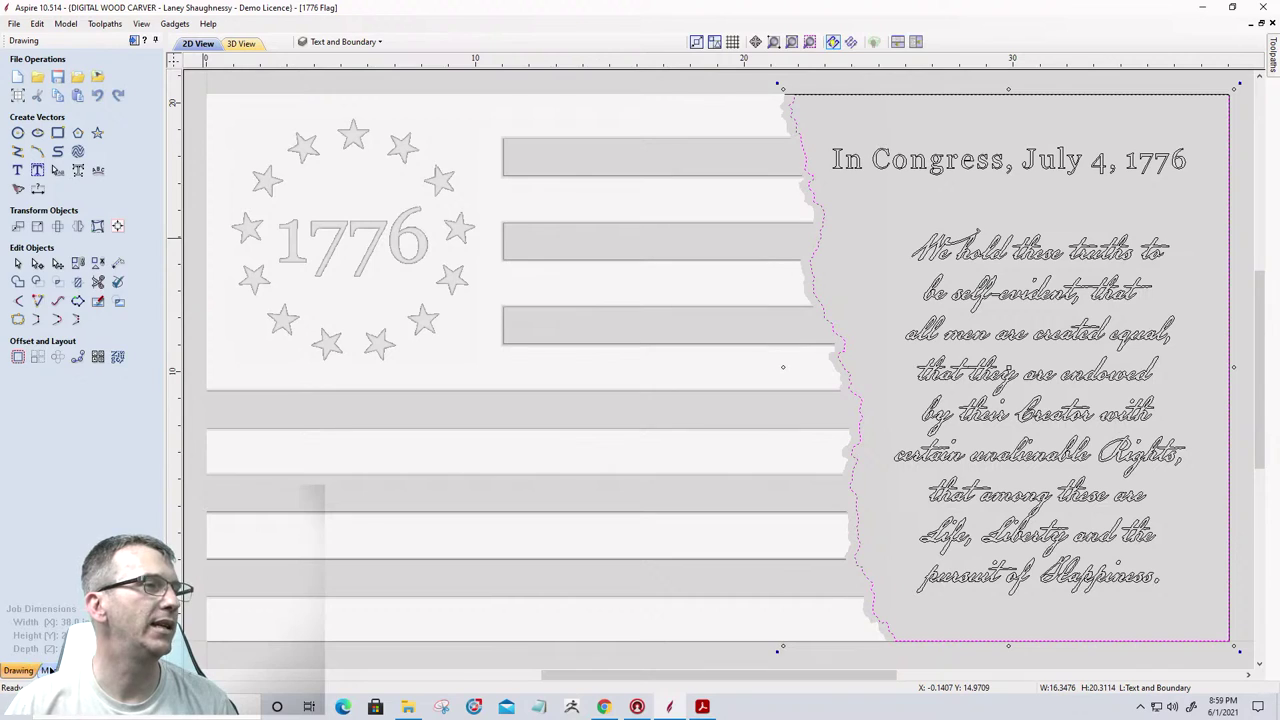
pyautogui.click(48, 670)
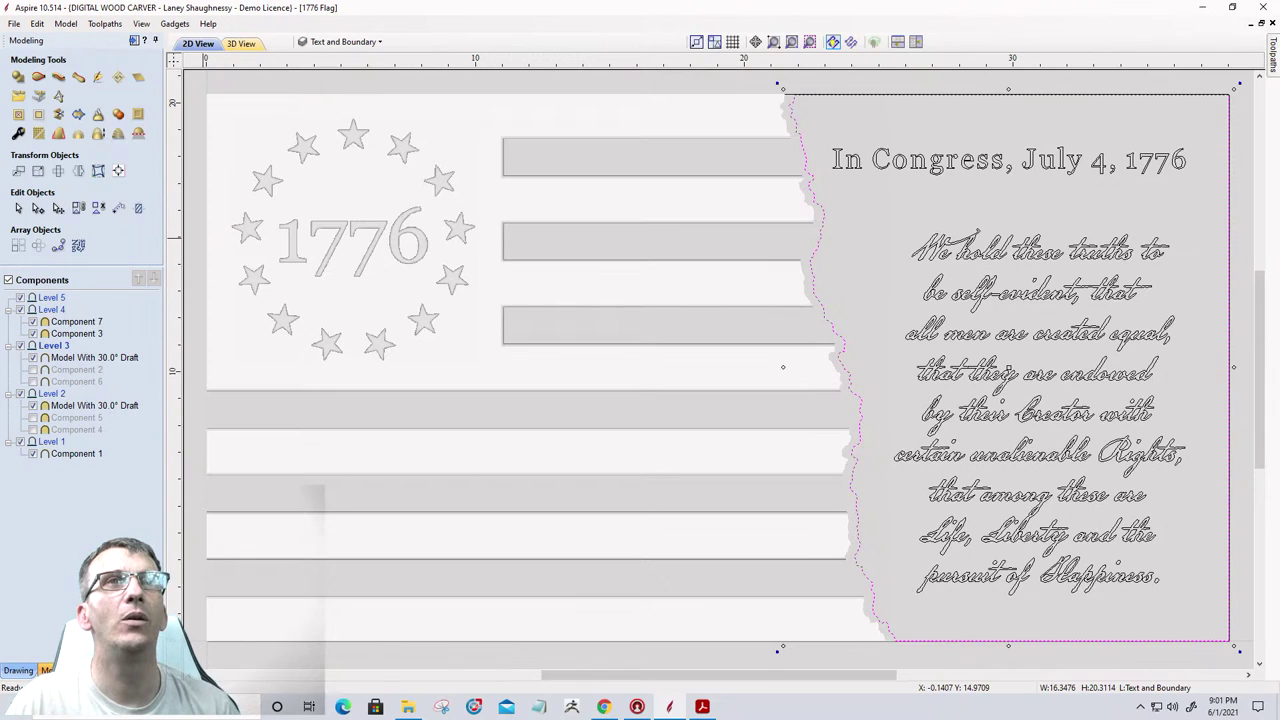
pyautogui.click(1264, 12)
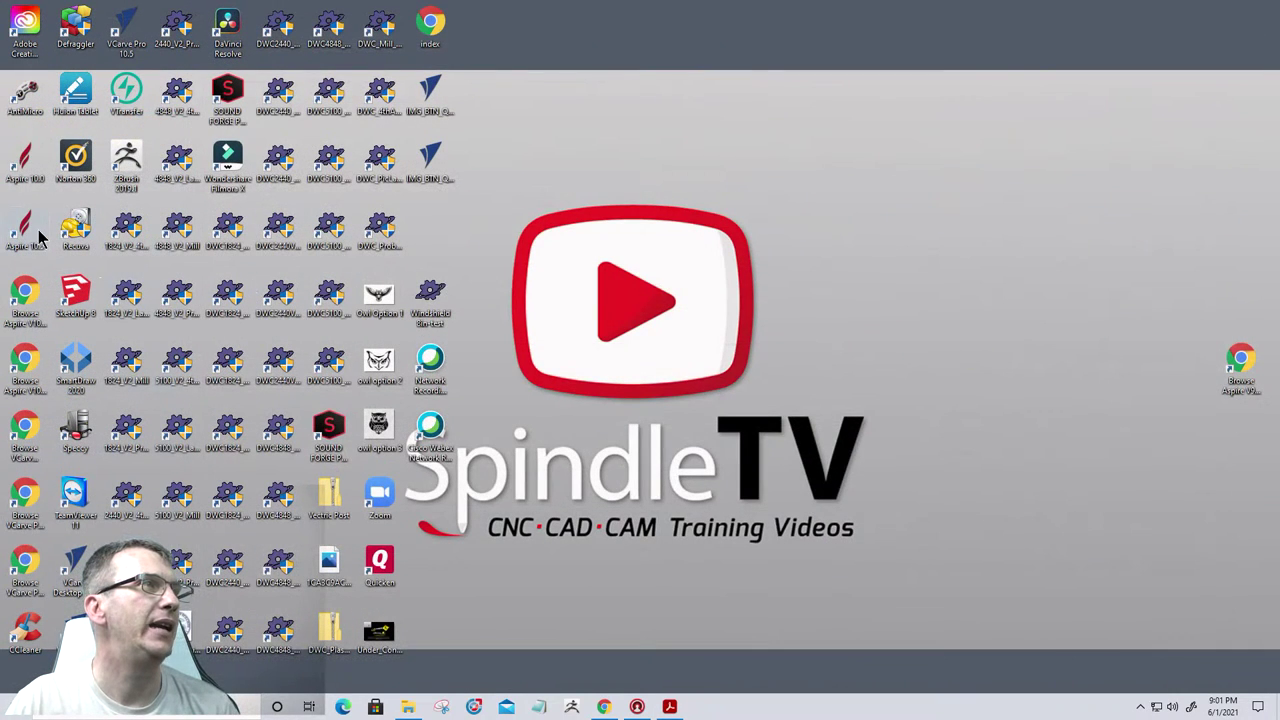
# Launch Aspire, create a new file, and set its modeling resolution to Extremely High (20 x Slower).
pyautogui.doubleClick(36, 234)
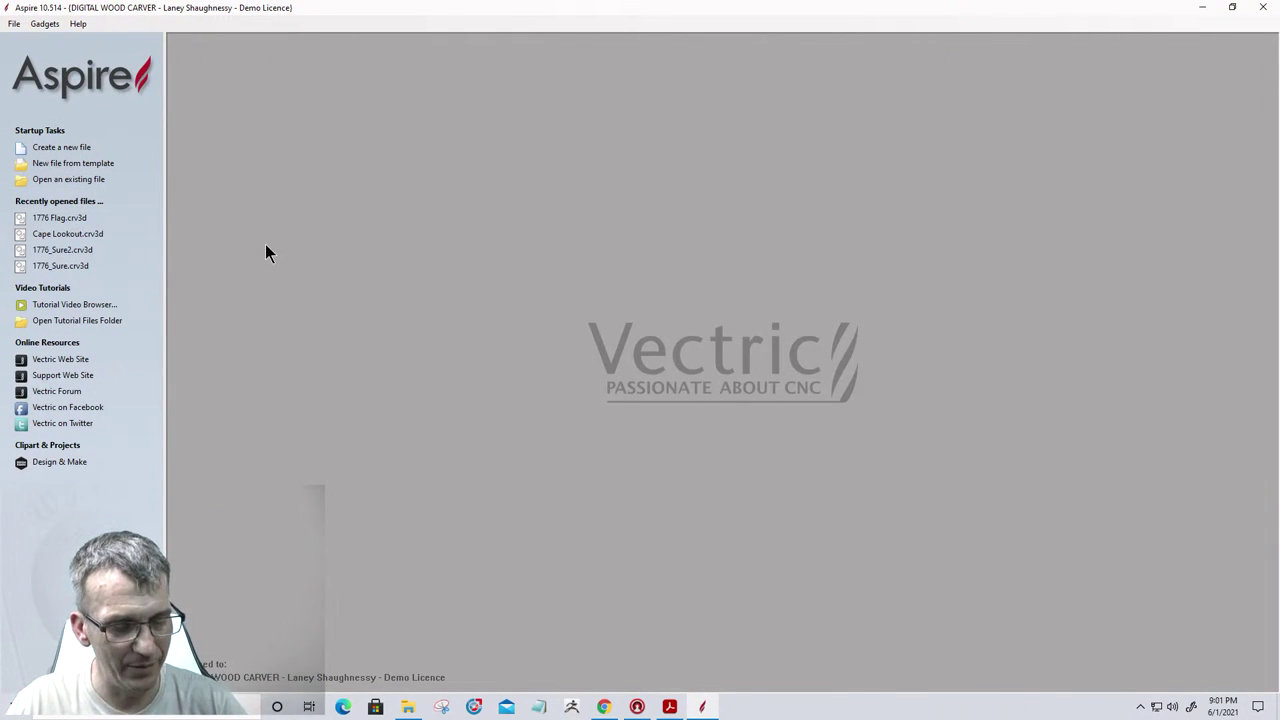
pyautogui.click(74, 147)
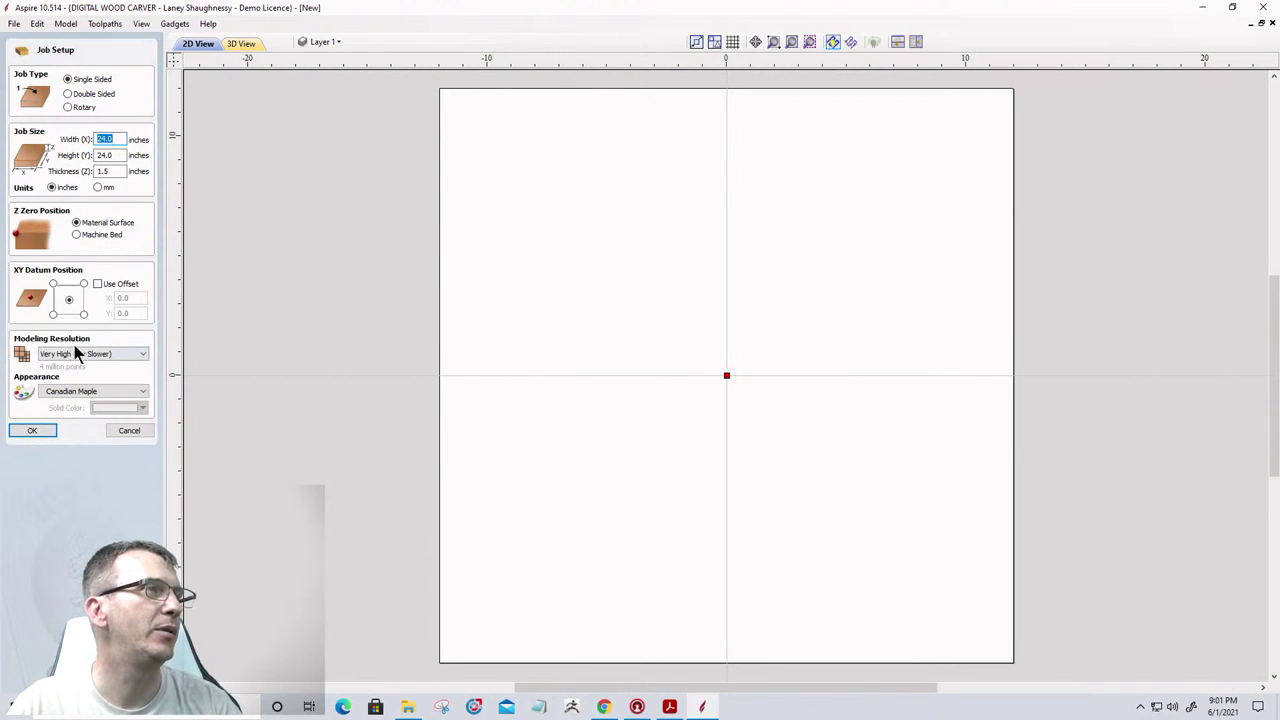
pyautogui.click(83, 355)
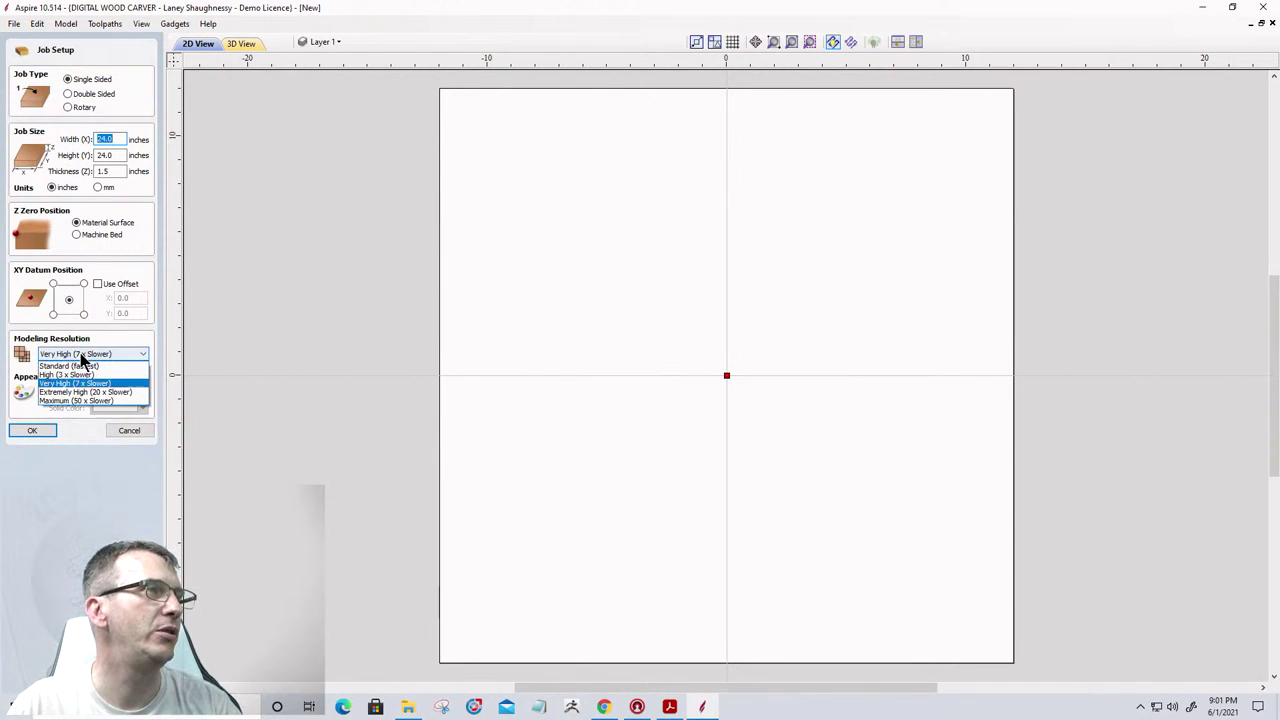
pyautogui.click(70, 392)
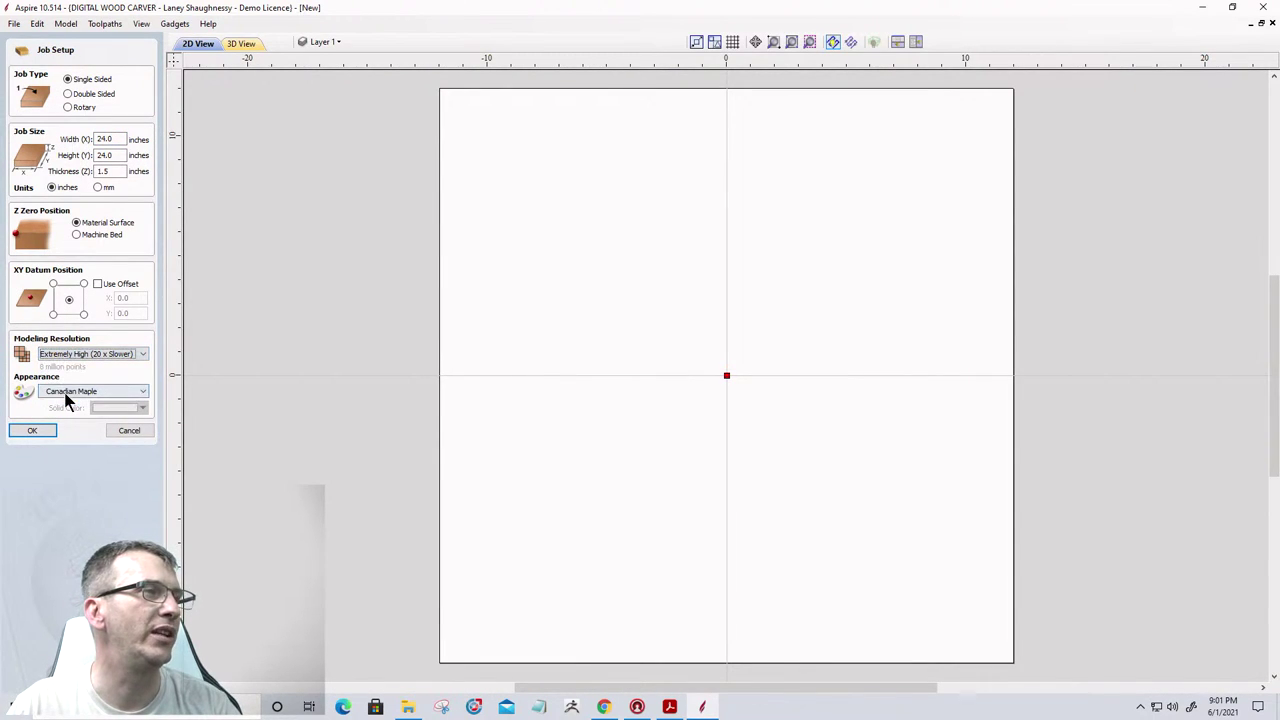
# Set the job width to 38 inches and accept the job setup.
pyautogui.doubleClick(104, 139)
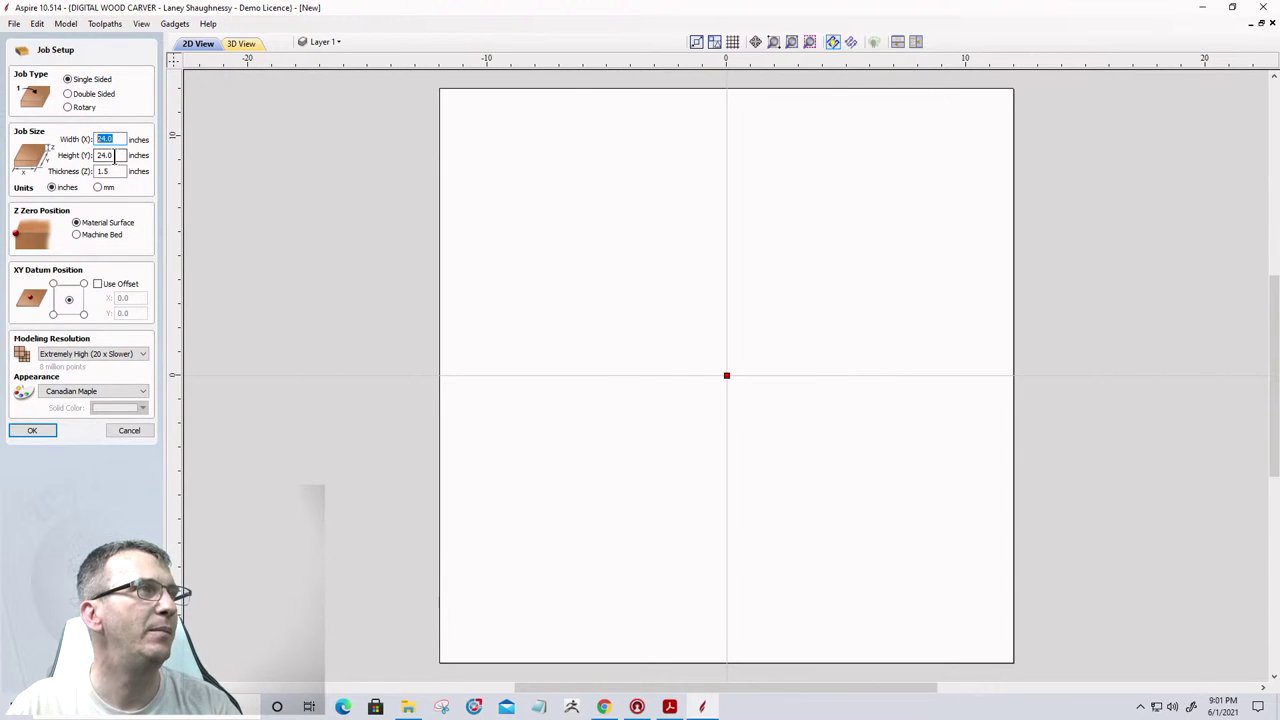
pyautogui.doubleClick(108, 155)
pyautogui.doubleClick(112, 139)
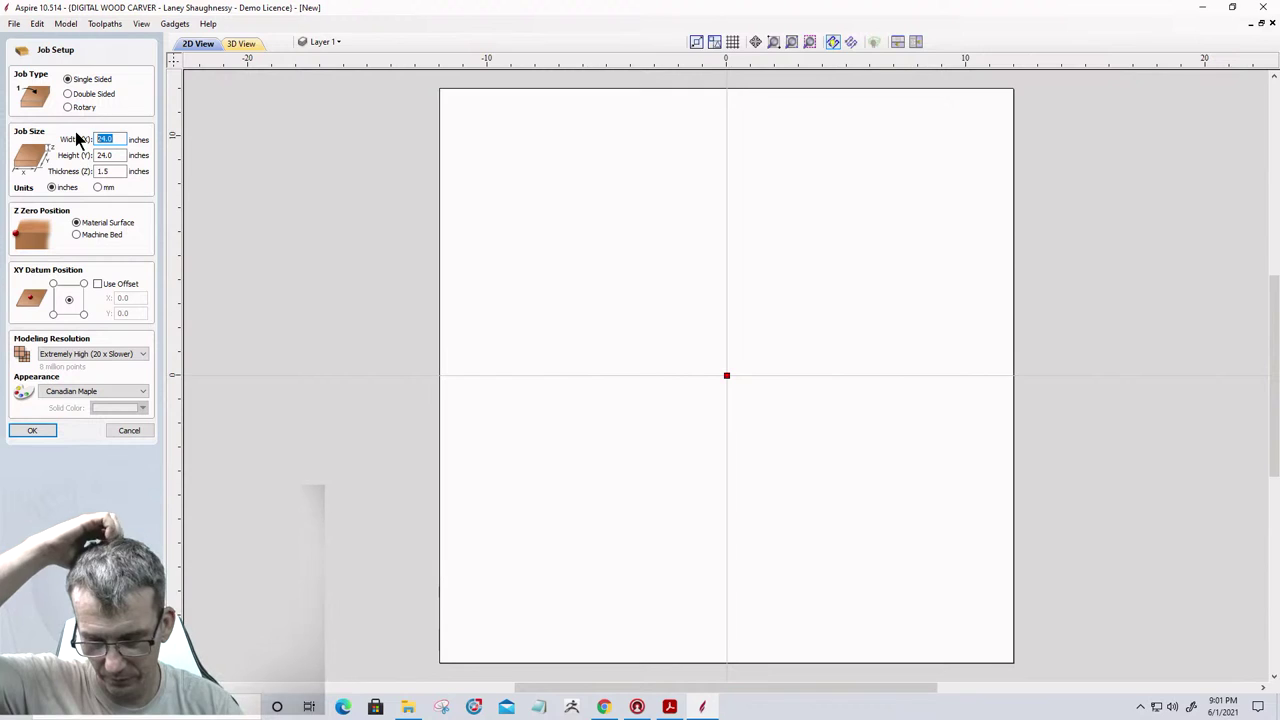
pyautogui.write('3')
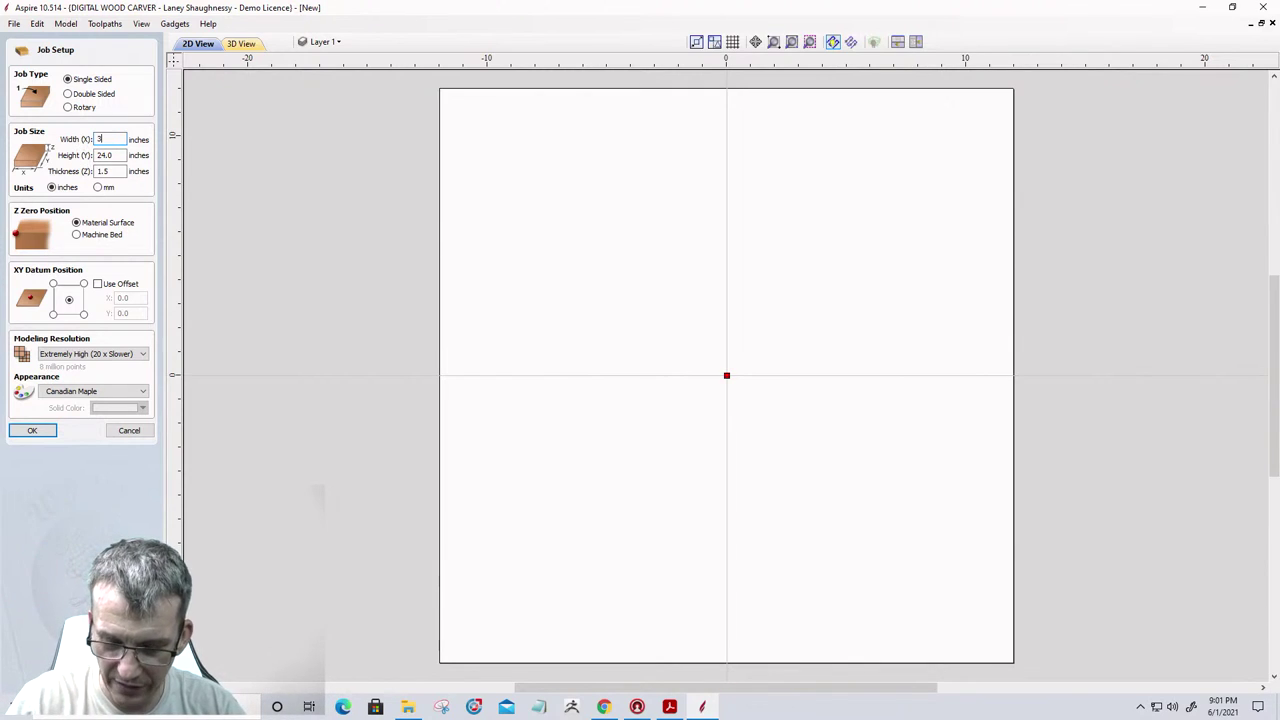
pyautogui.write('8')
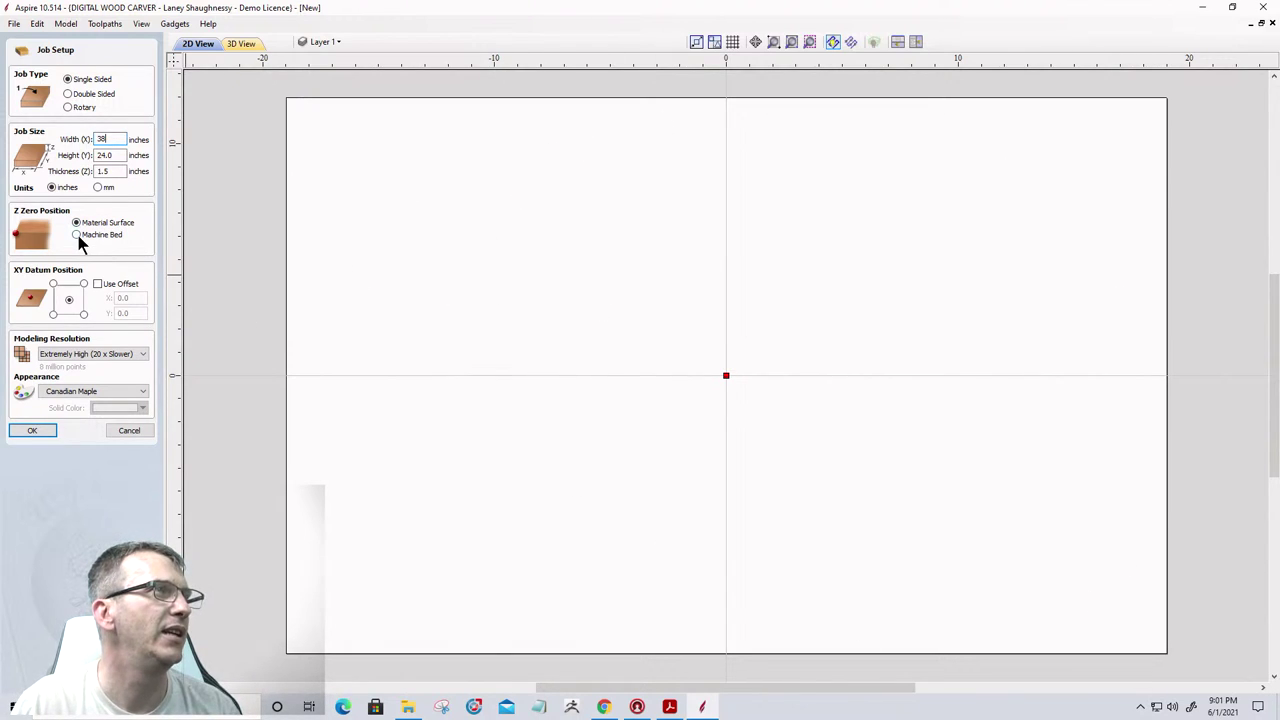
pyautogui.click(33, 434)
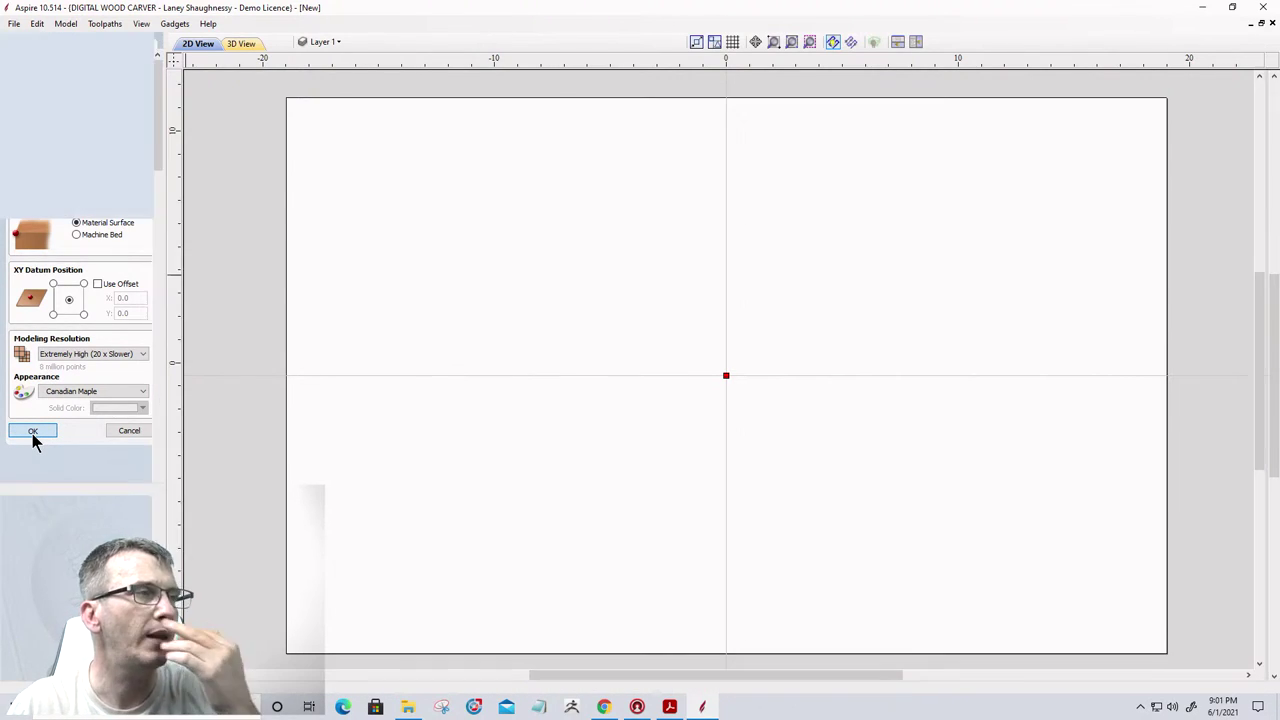
pyautogui.click(33, 432)
# Import the UnitedStates_Outline_Flag 3D model from the 4th of July folder using the modeling tools.
pyautogui.click(45, 670)
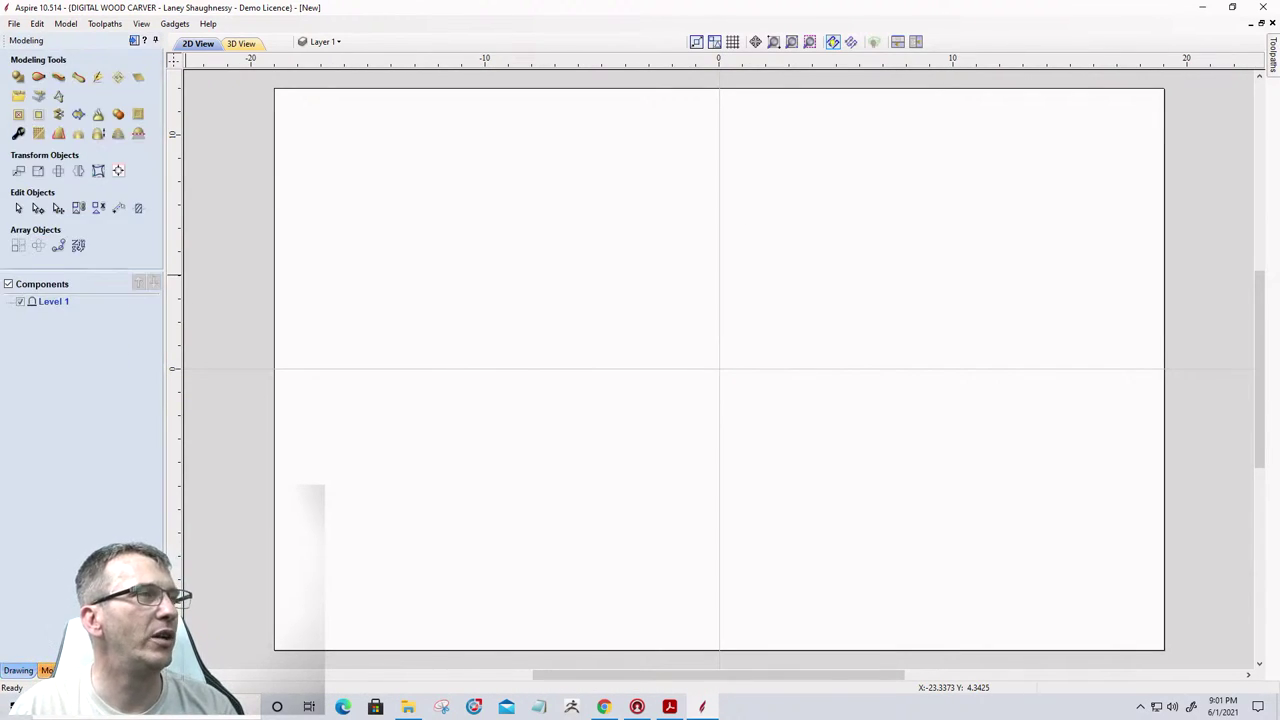
pyautogui.click(17, 96)
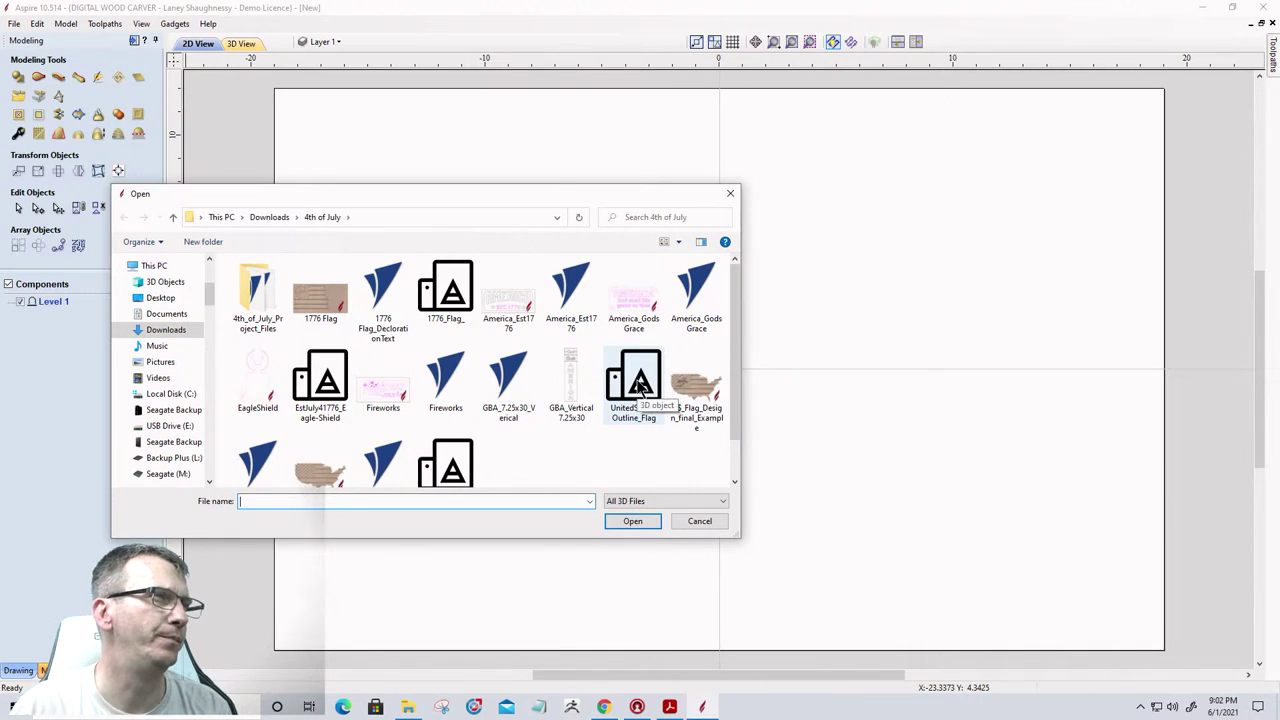
pyautogui.scroll(-1, 640, 386)
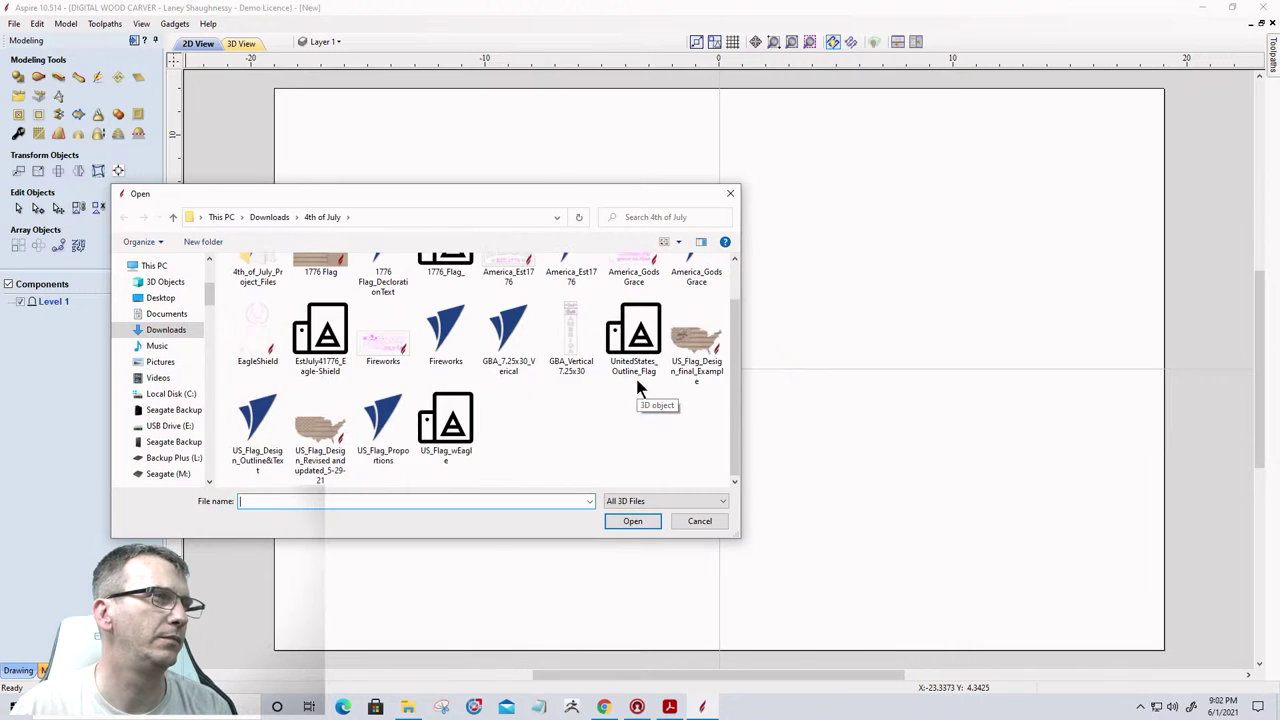
pyautogui.doubleClick(640, 336)
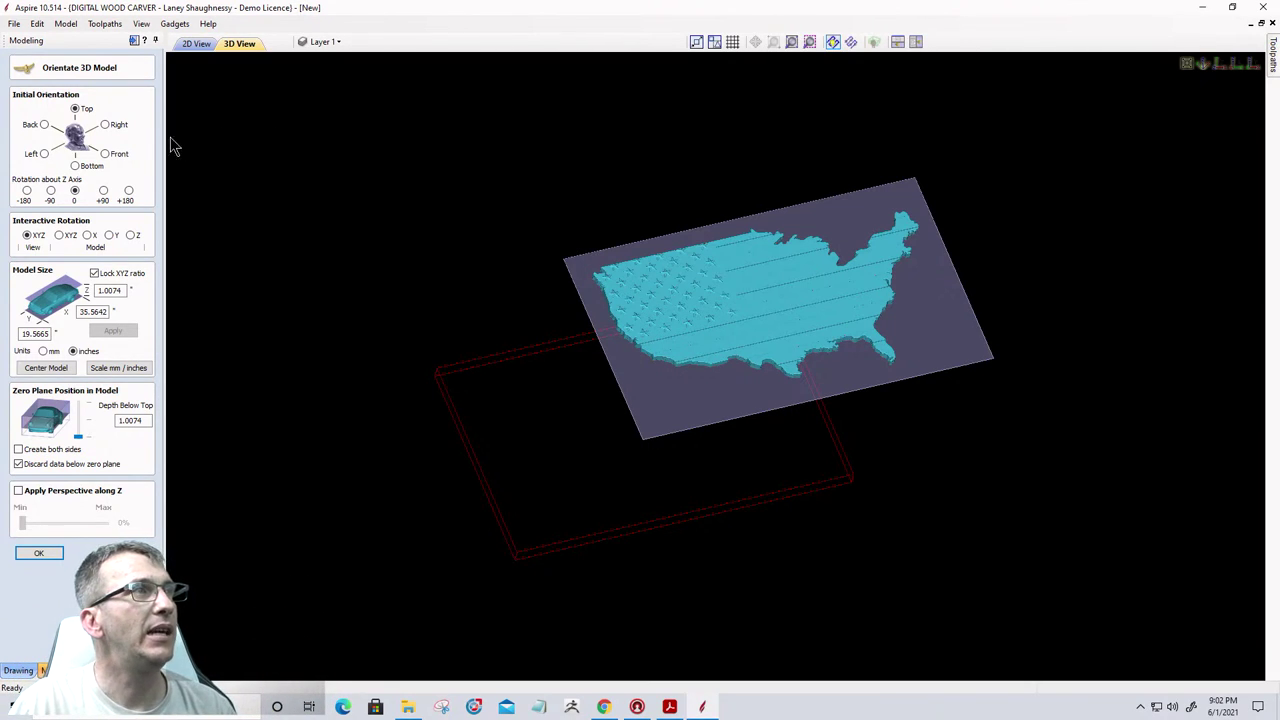
# Try the Right, Bottom and Left initial orientations on the imported United States flag model.
pyautogui.click(106, 124)
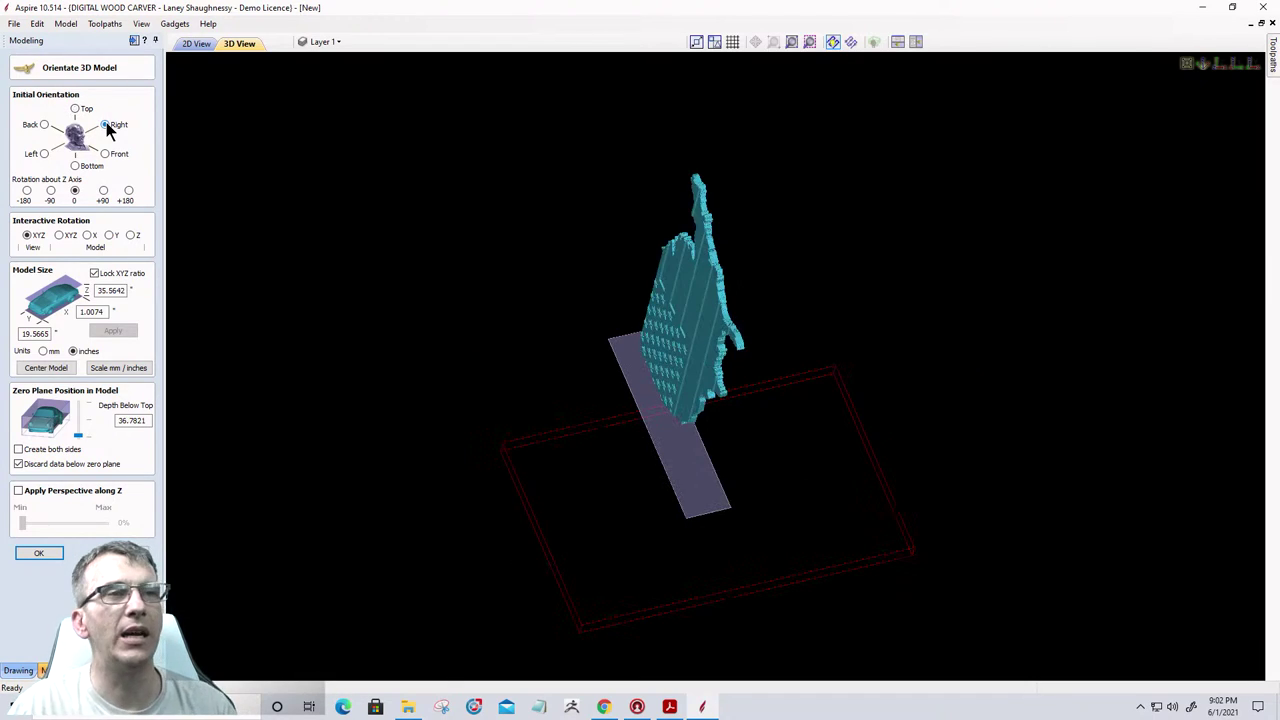
pyautogui.click(76, 166)
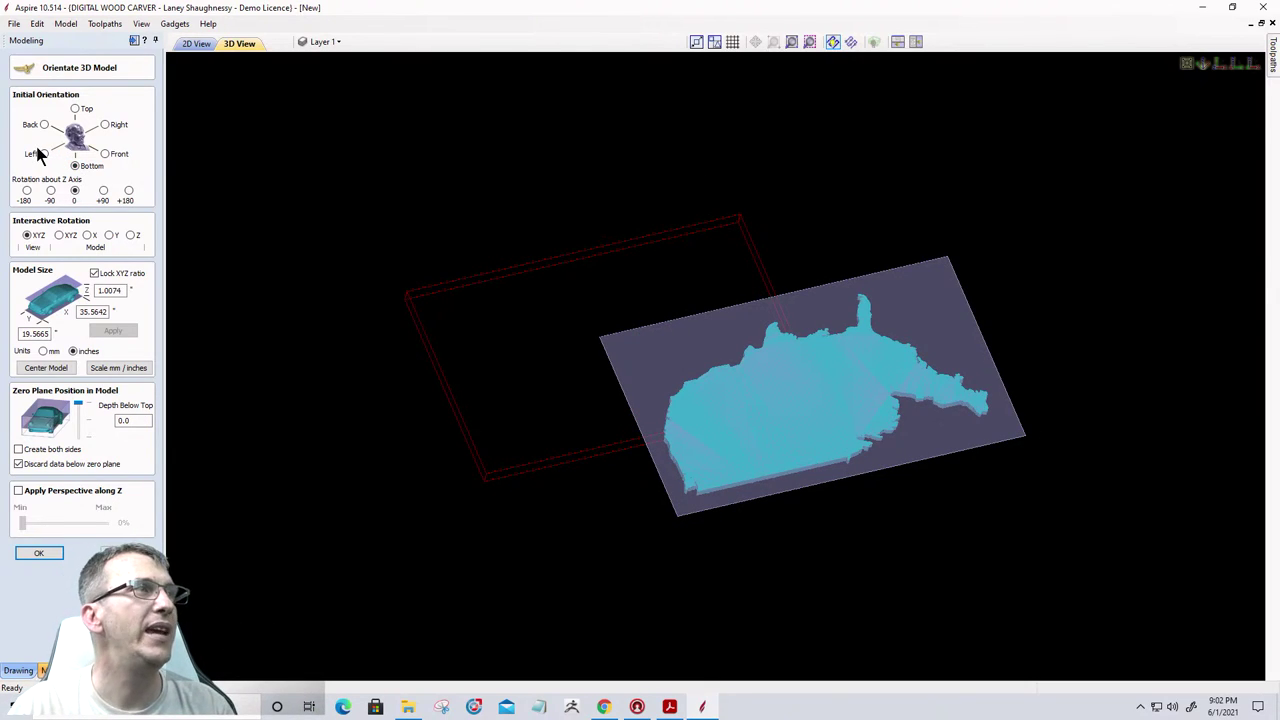
pyautogui.click(44, 154)
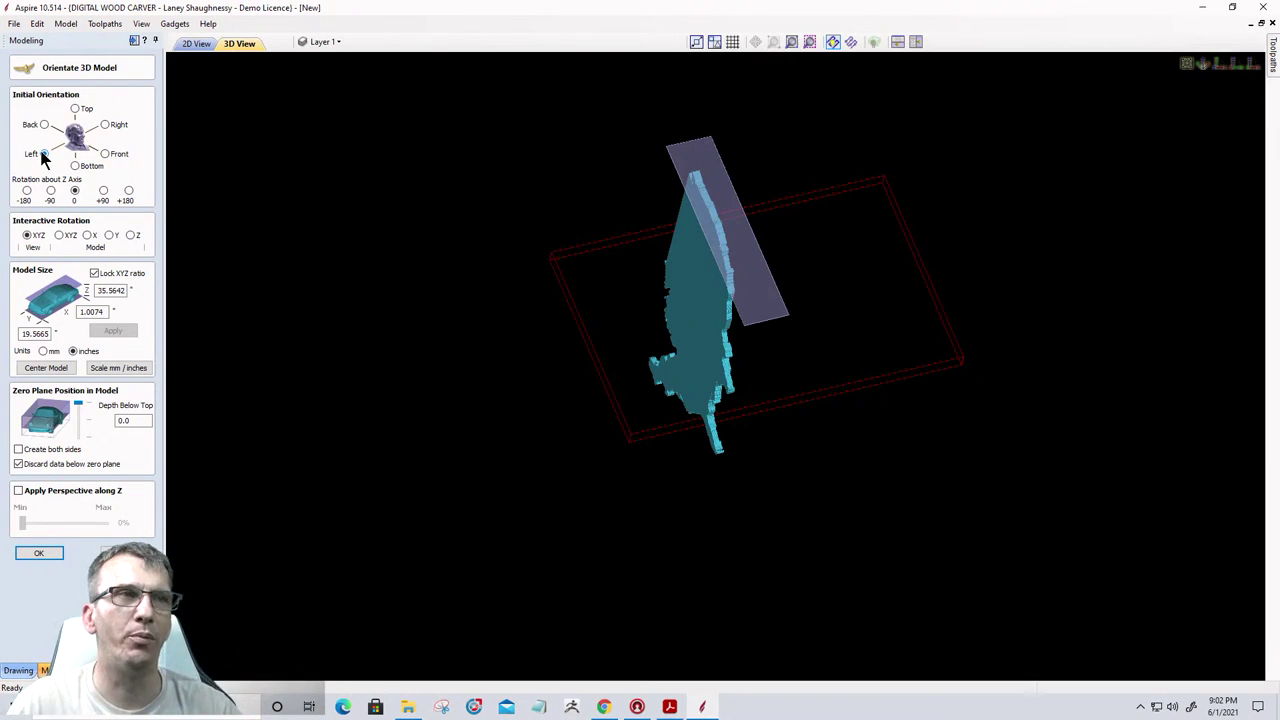
# Try the Right initial orientation on the flag model and return it to Top.
pyautogui.click(76, 110)
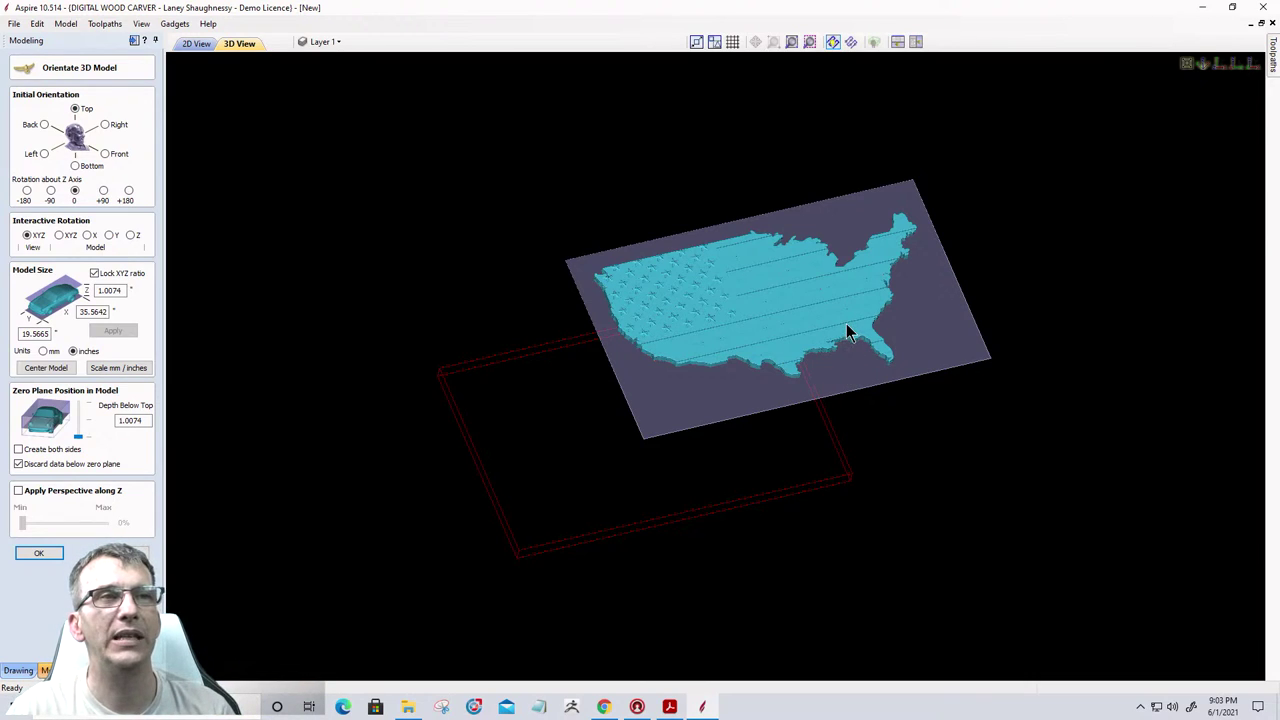
pyautogui.click(104, 125)
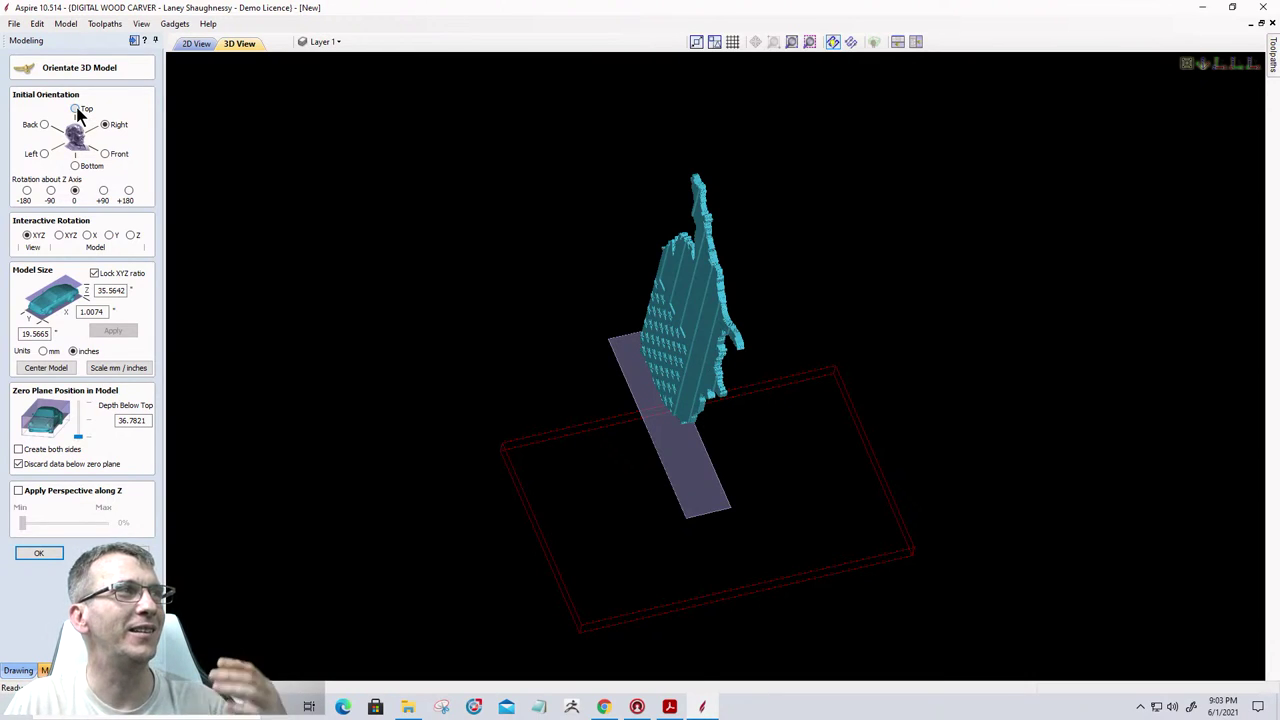
pyautogui.click(77, 110)
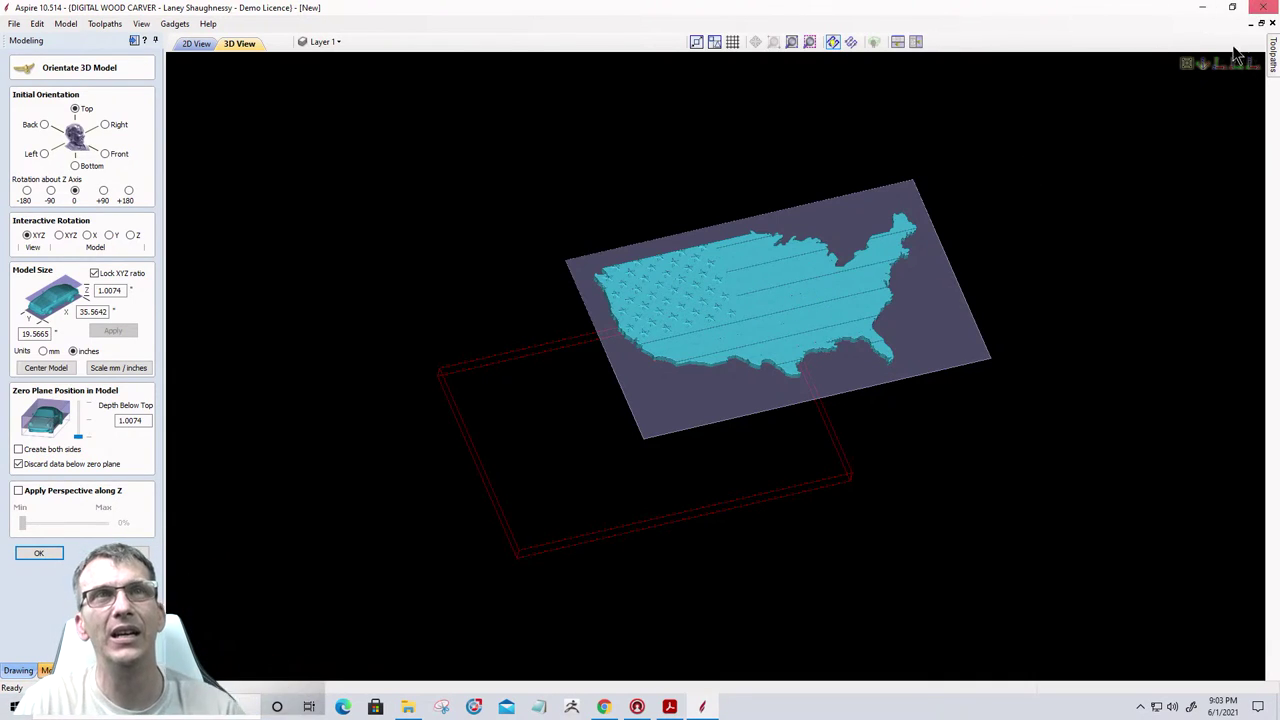
pyautogui.press('1')
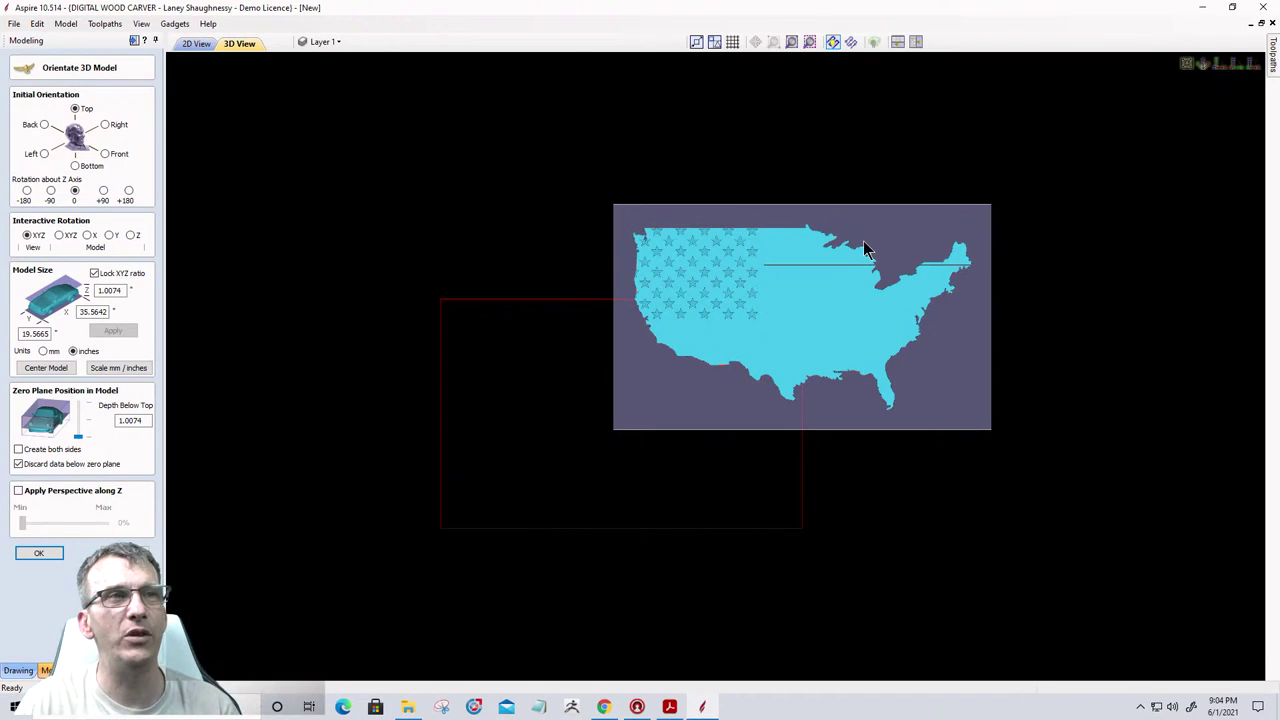
pyautogui.scroll(2, 876, 297)
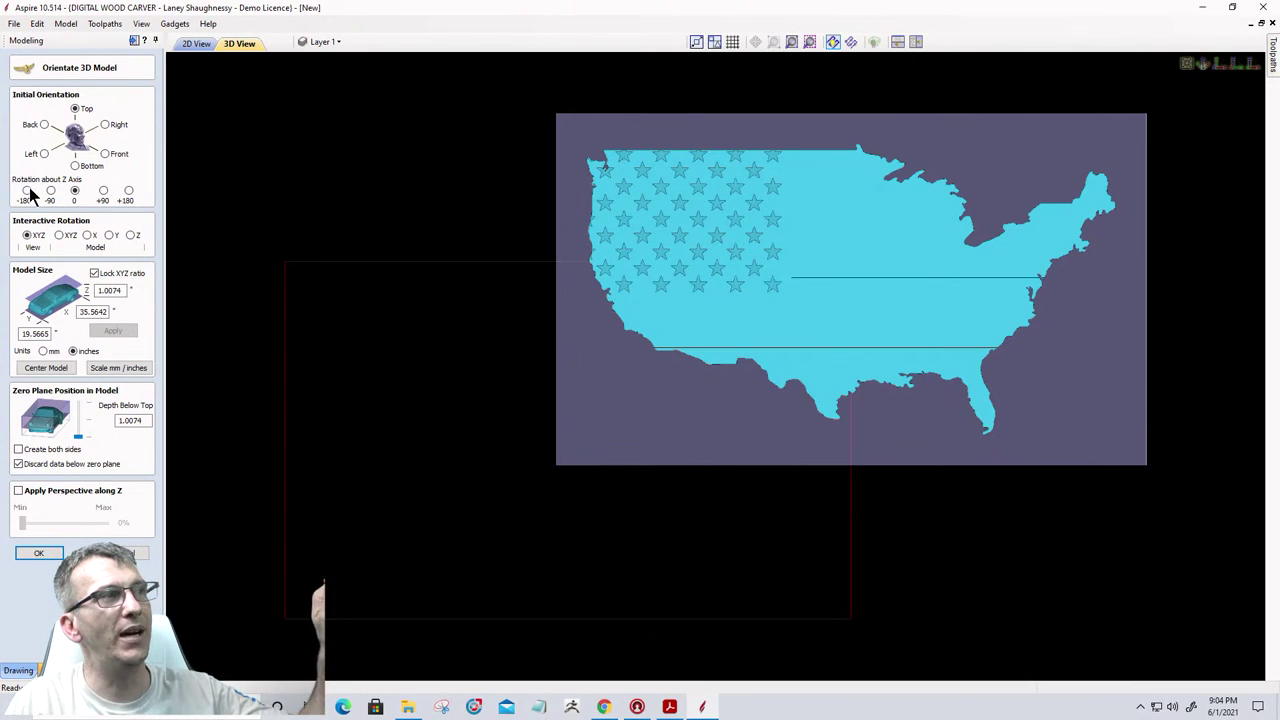
# Rotate the flag model interactively about its Y axis, tilting it back and forth and ending nearly flat.
pyautogui.click(109, 236)
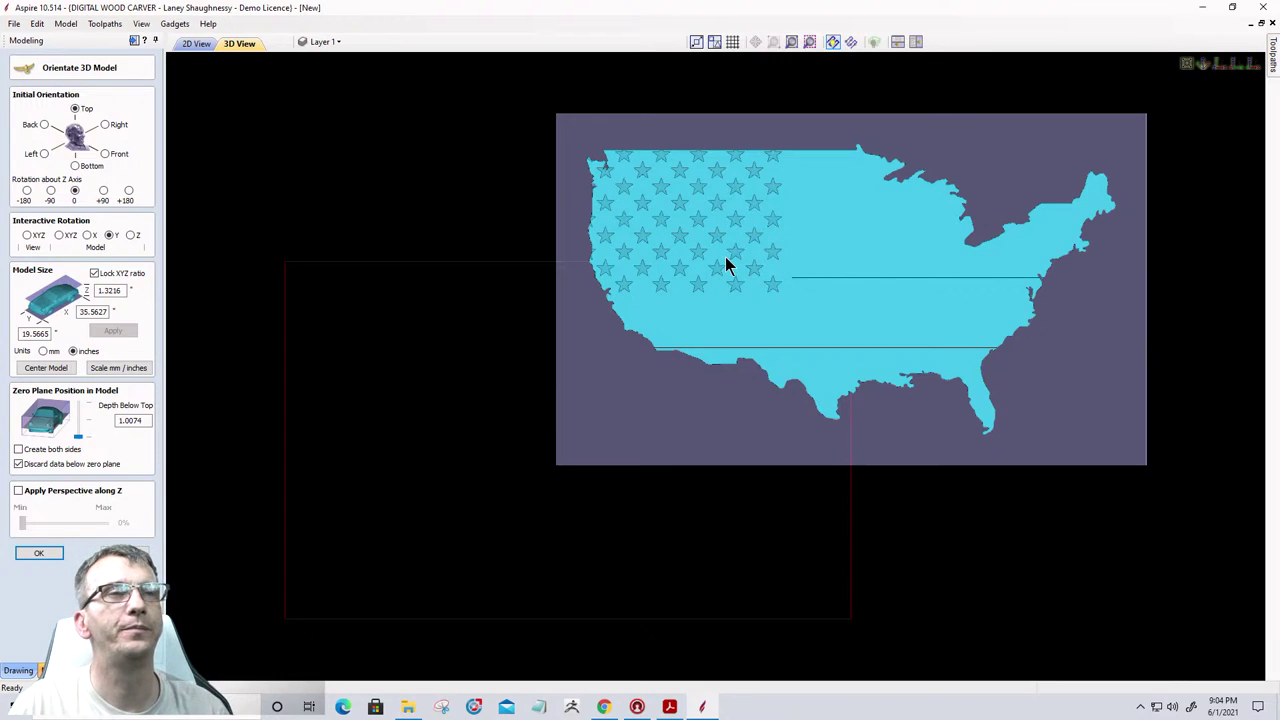
pyautogui.moveTo(726, 259); pyautogui.dragTo(822, 280)
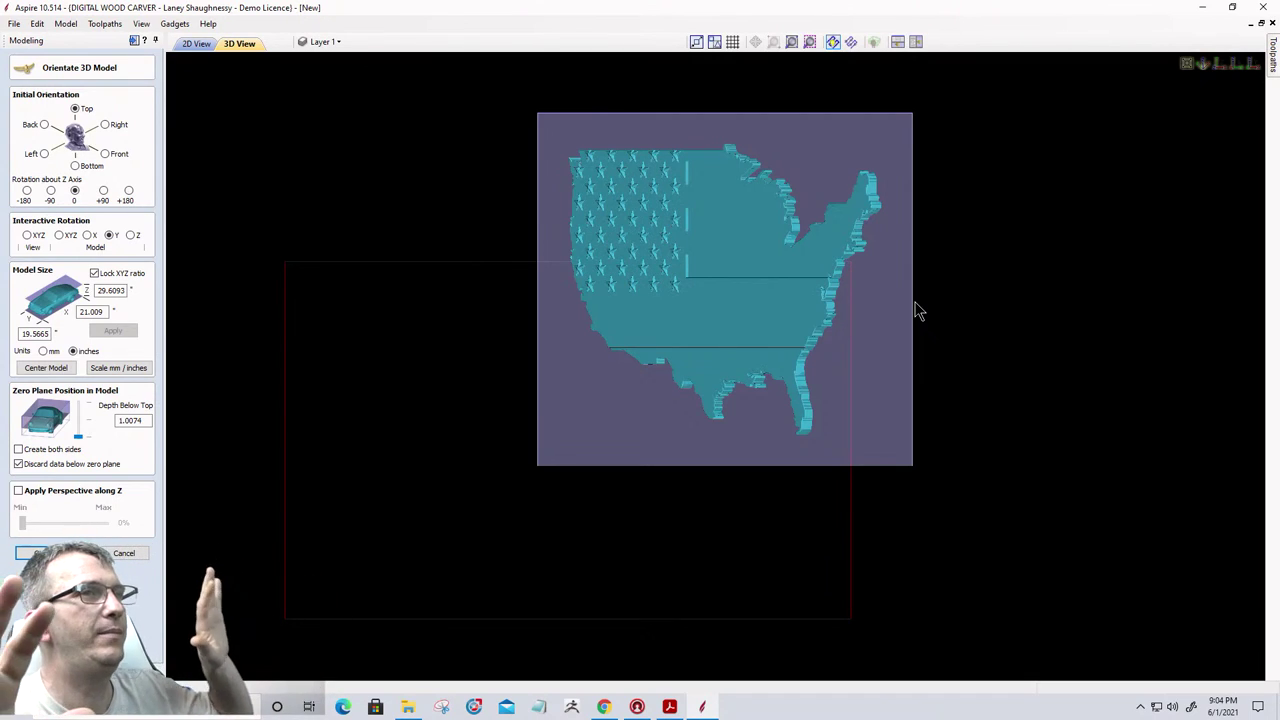
pyautogui.moveTo(653, 250); pyautogui.dragTo(663, 286)
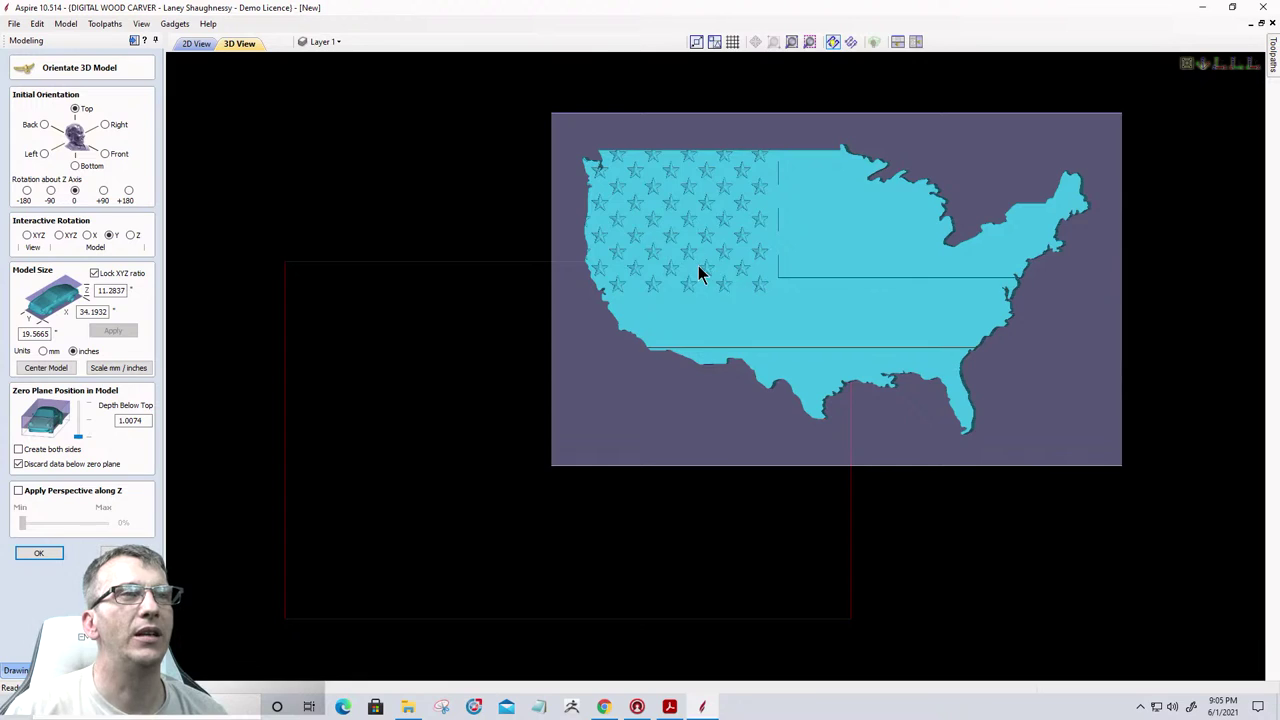
pyautogui.moveTo(698, 267); pyautogui.dragTo(810, 270)
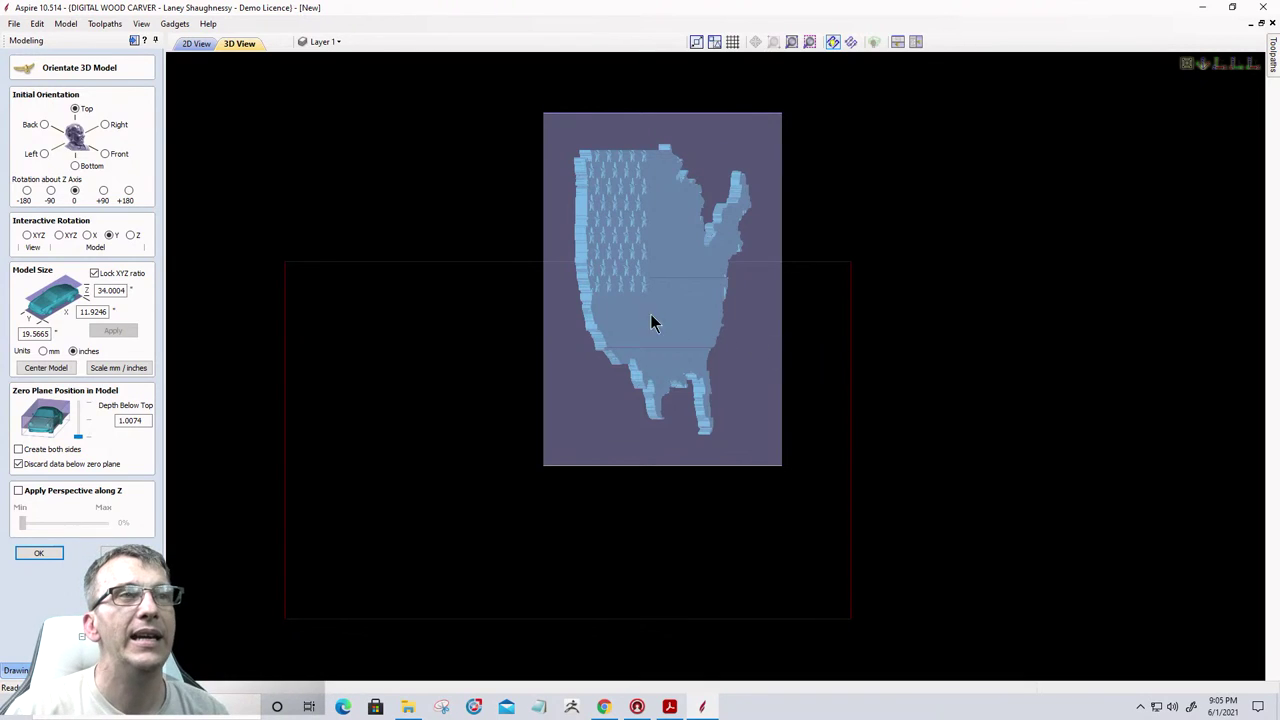
pyautogui.moveTo(612, 332); pyautogui.dragTo(758, 318)
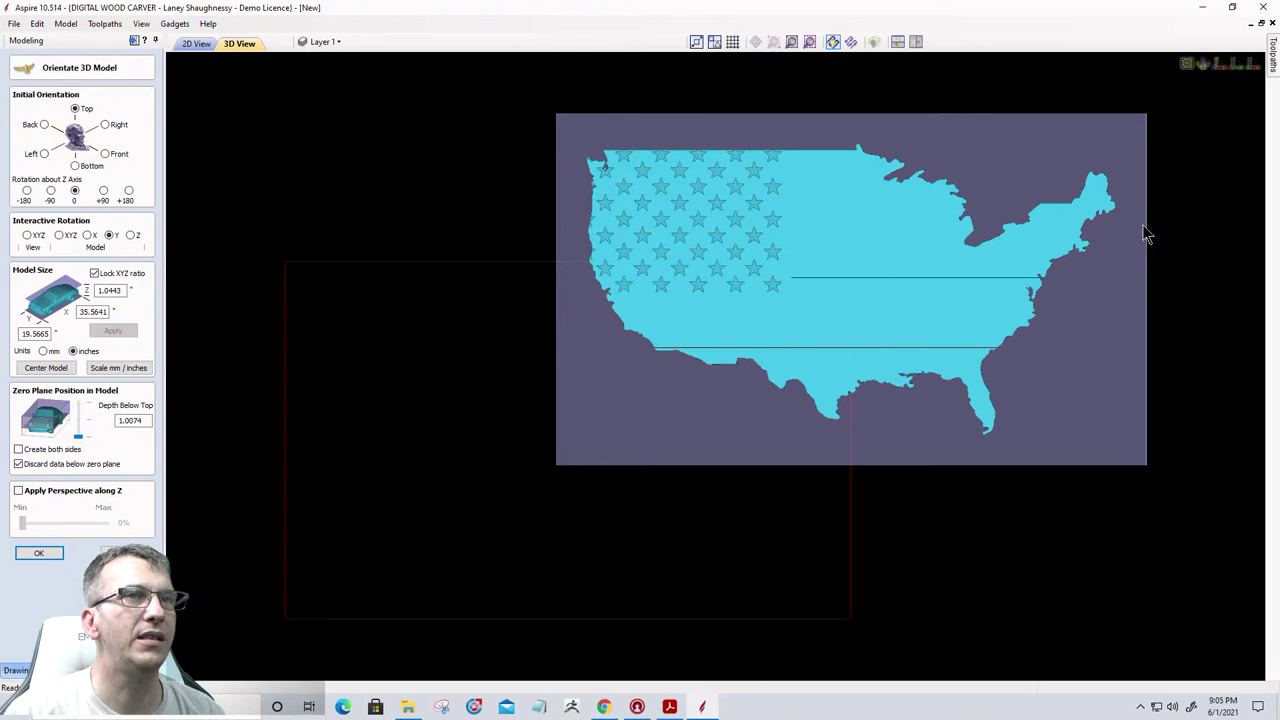
# Rotate the flag model interactively about its X axis in both directions, ending nearly flat.
pyautogui.click(88, 235)
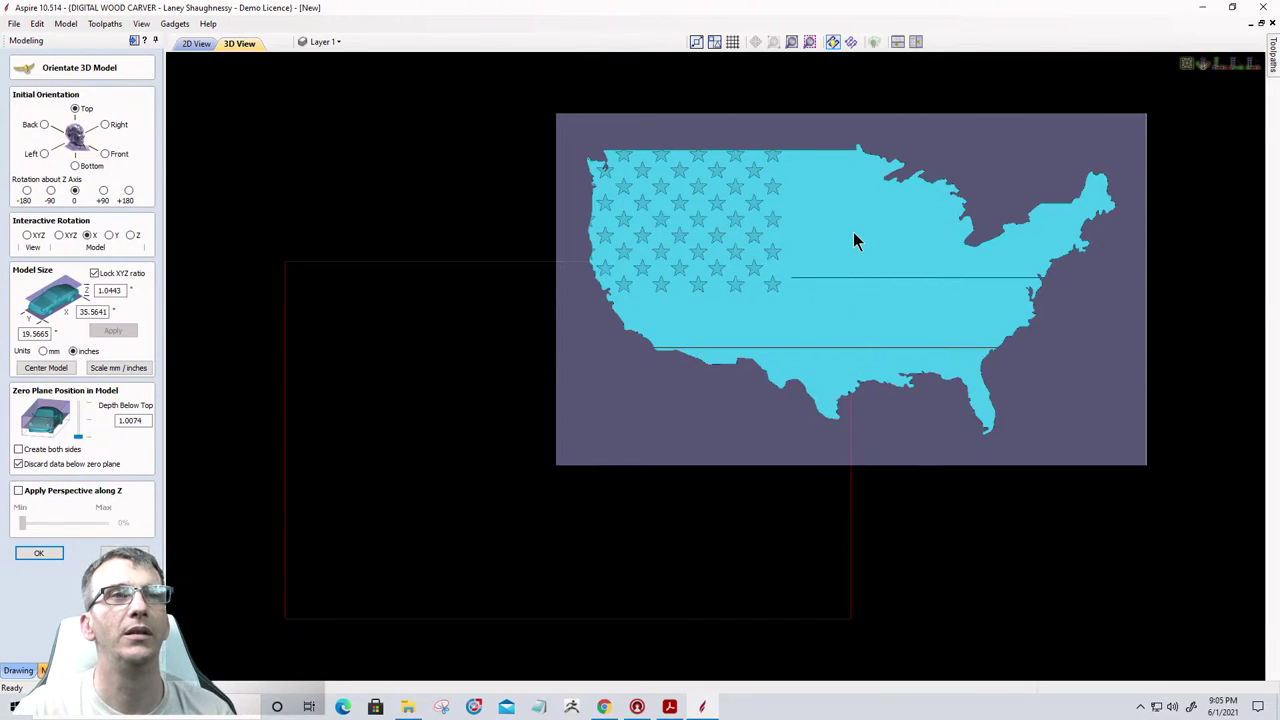
pyautogui.moveTo(855, 240); pyautogui.dragTo(862, 400)
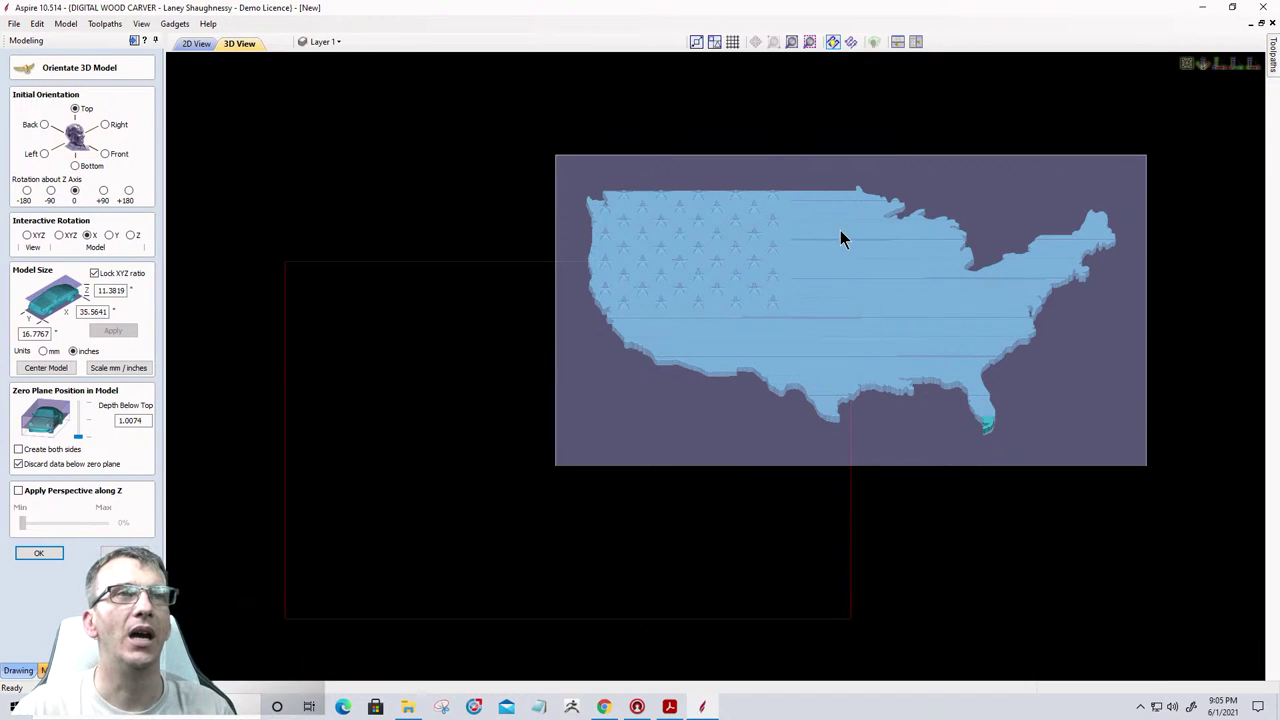
pyautogui.moveTo(841, 444); pyautogui.dragTo(843, 437)
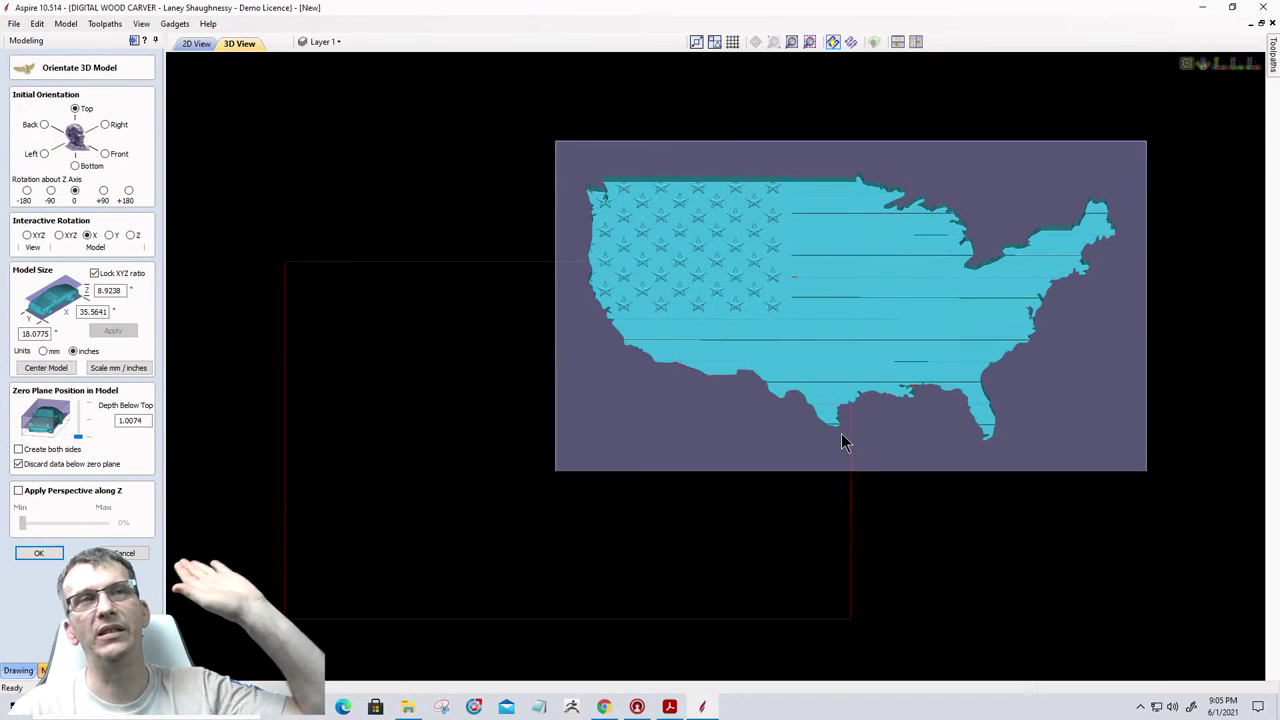
pyautogui.moveTo(828, 227); pyautogui.dragTo(832, 336)
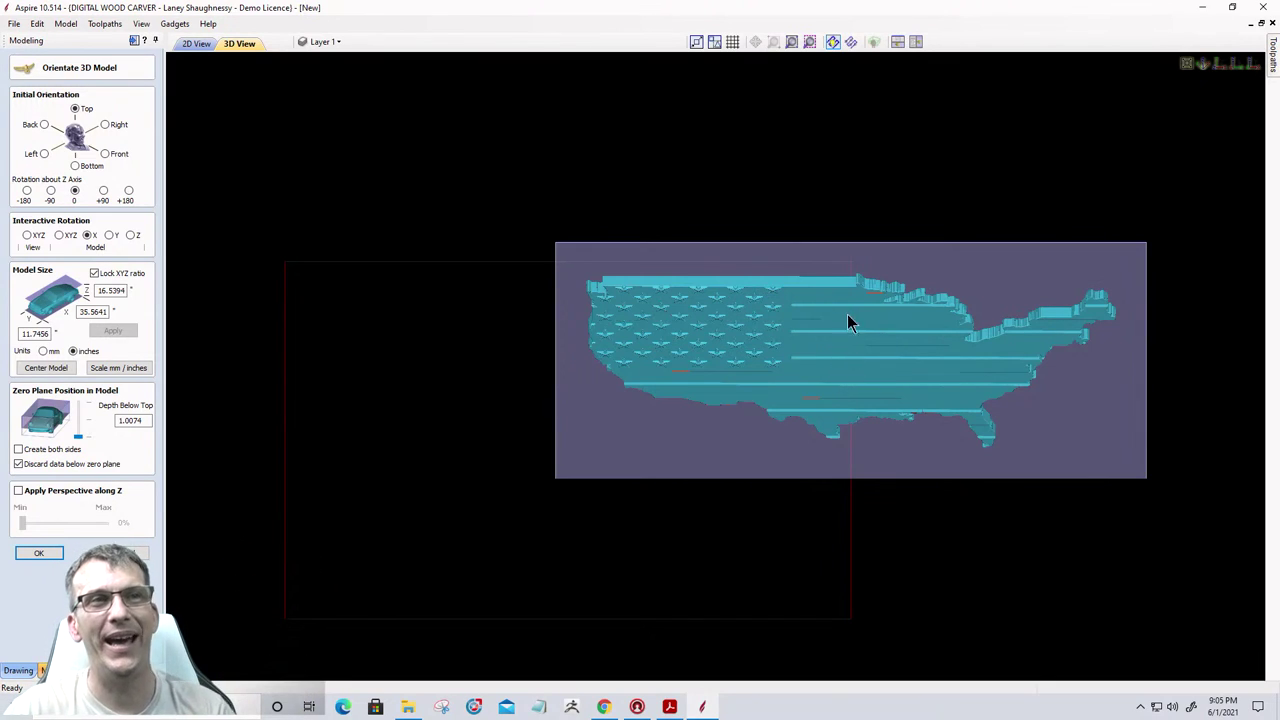
pyautogui.moveTo(851, 353)
pyautogui.mouseDown()
pyautogui.moveTo(854, 400)
pyautogui.moveTo(841, 350)
pyautogui.mouseUp()
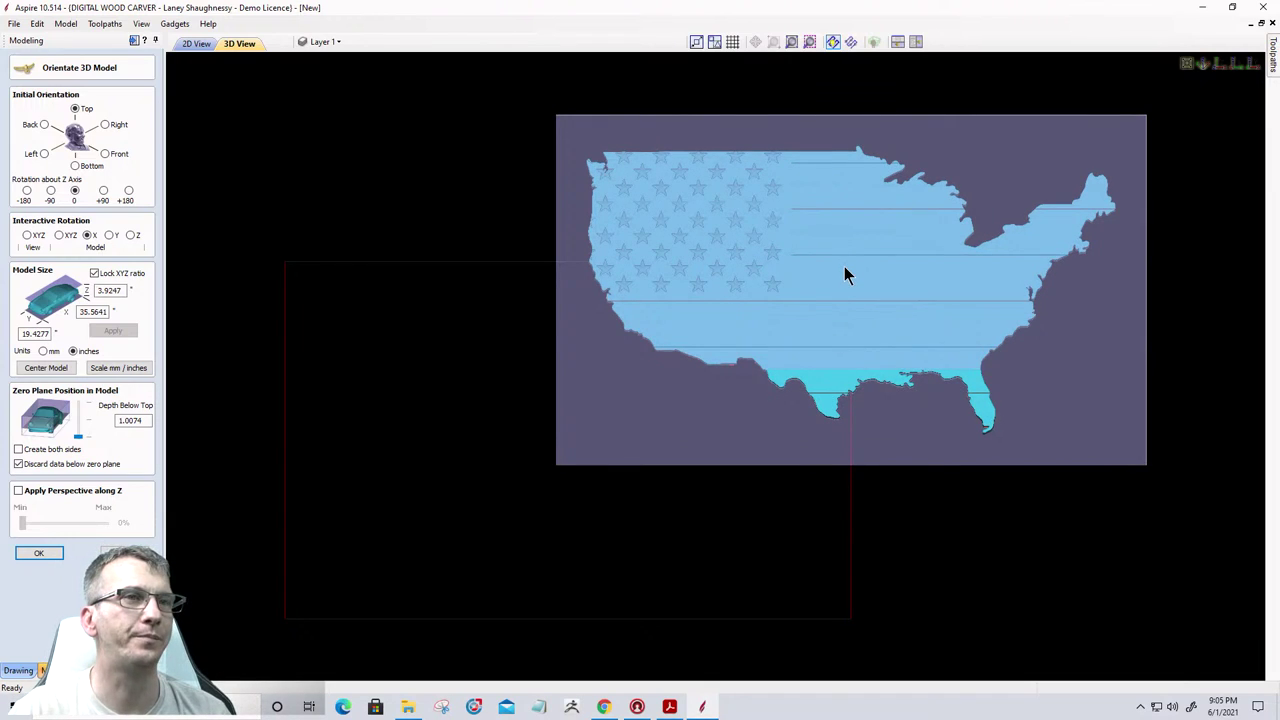
pyautogui.moveTo(844, 266); pyautogui.dragTo(845, 274)
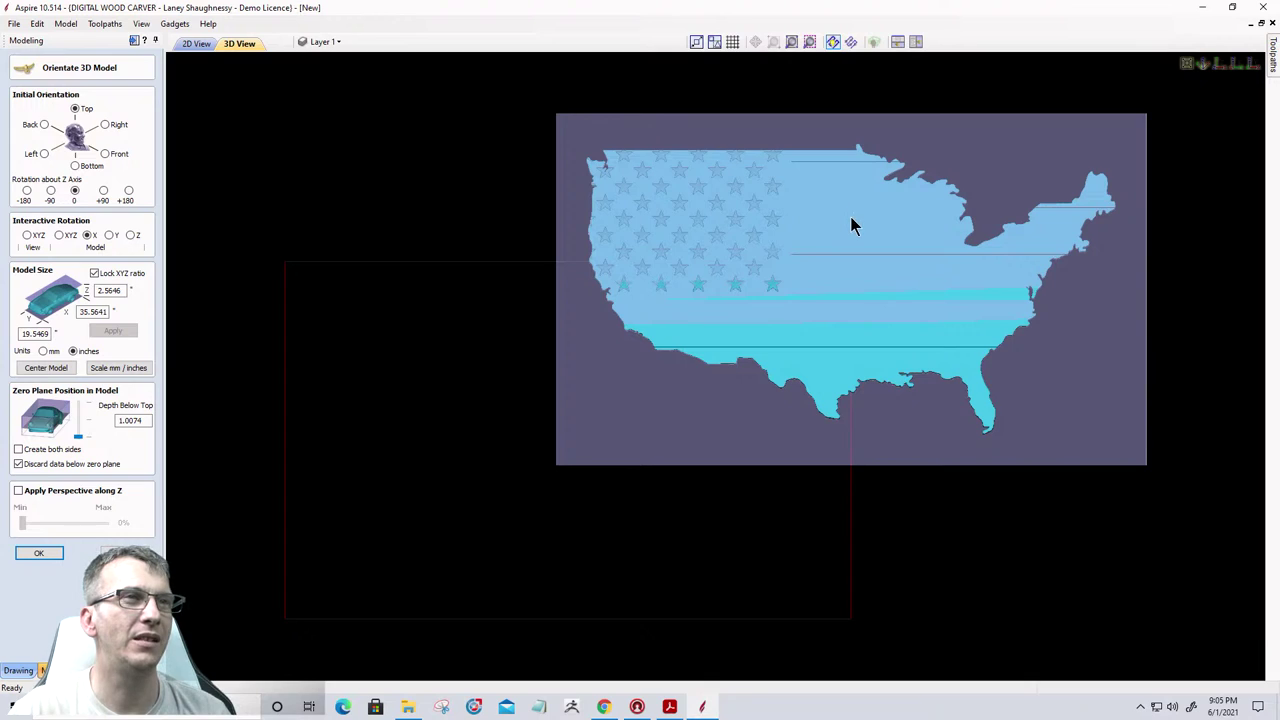
pyautogui.moveTo(850, 218); pyautogui.dragTo(850, 203)
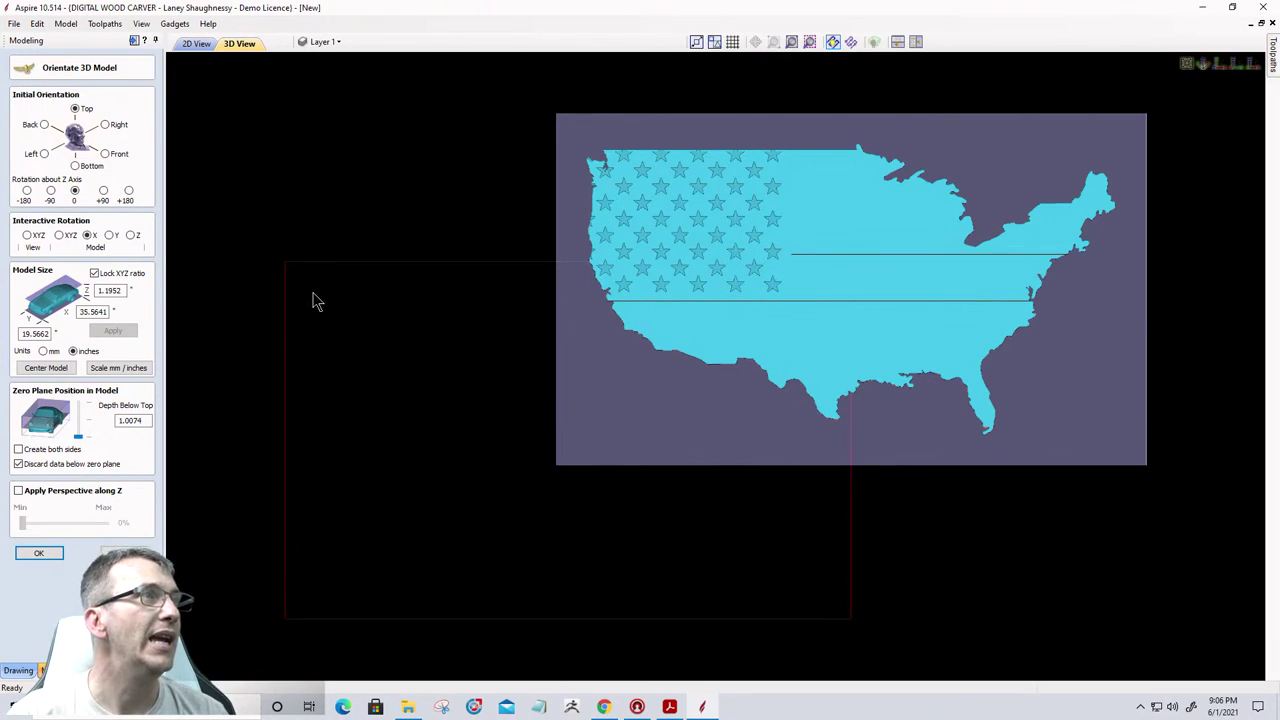
# Spin the flag model interactively about its Z axis and bring it back to nearly horizontal.
pyautogui.click(132, 236)
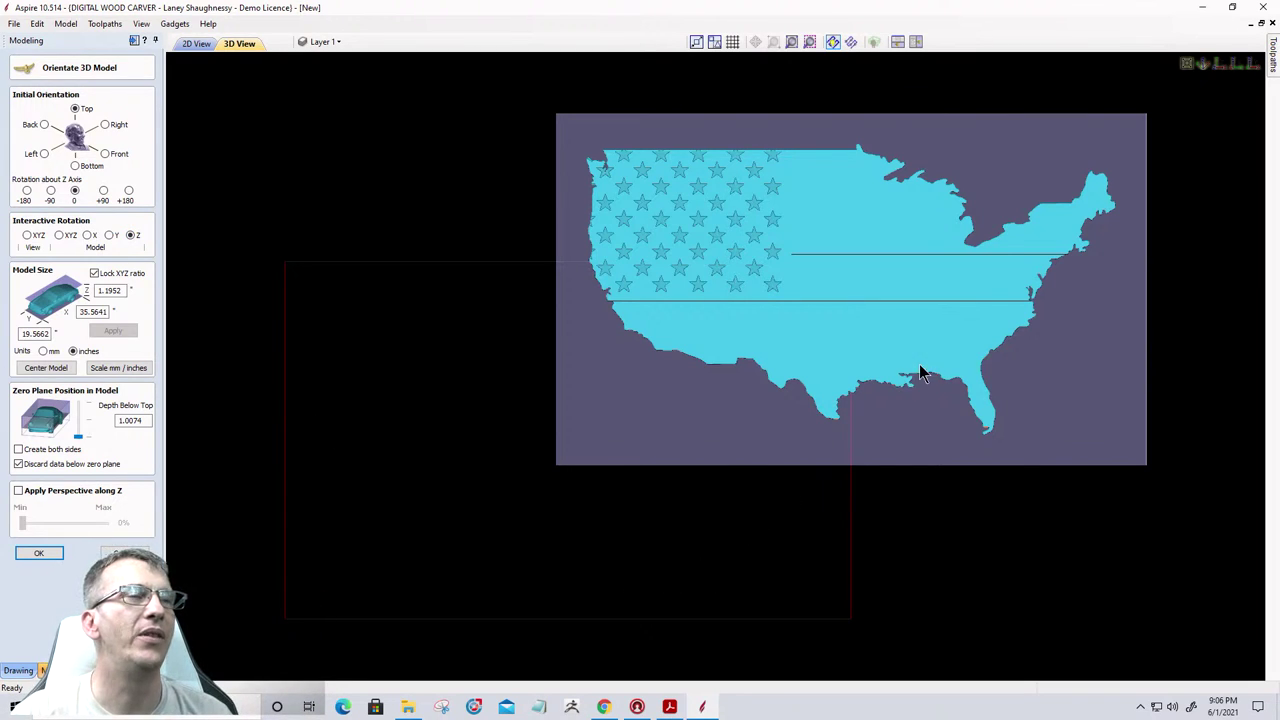
pyautogui.click(810, 258)
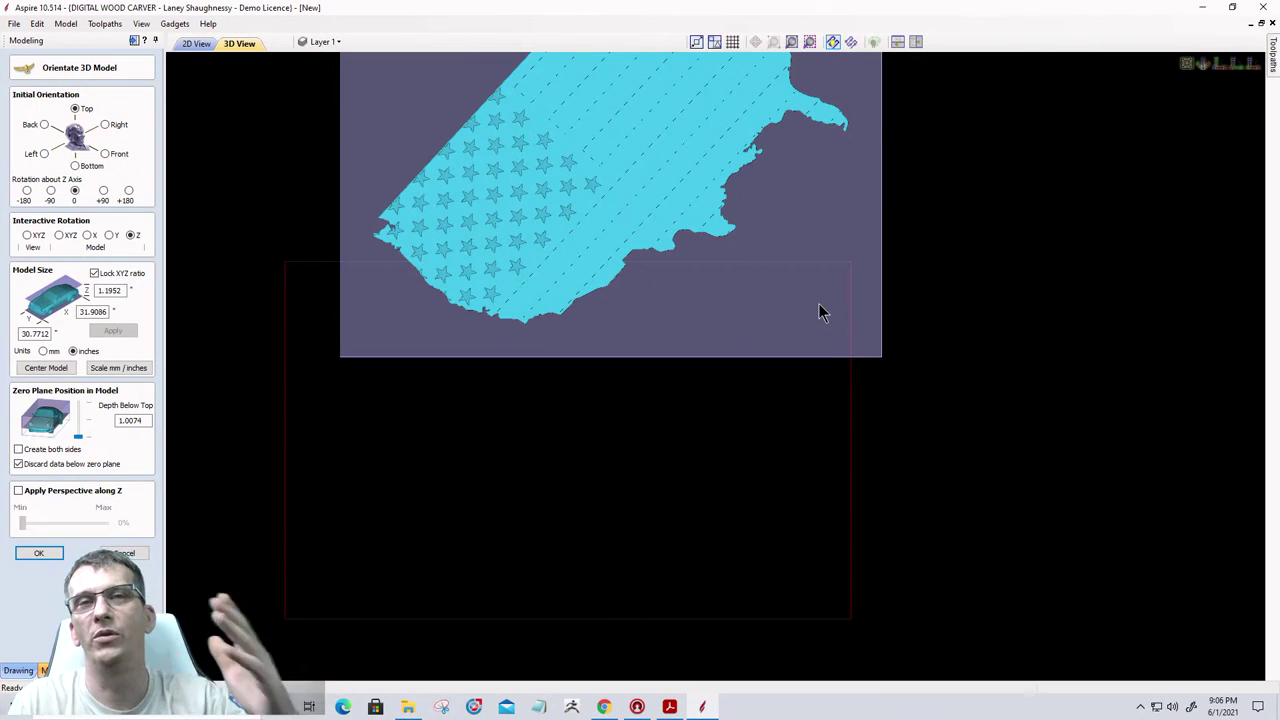
pyautogui.moveTo(598, 86); pyautogui.dragTo(915, 323)
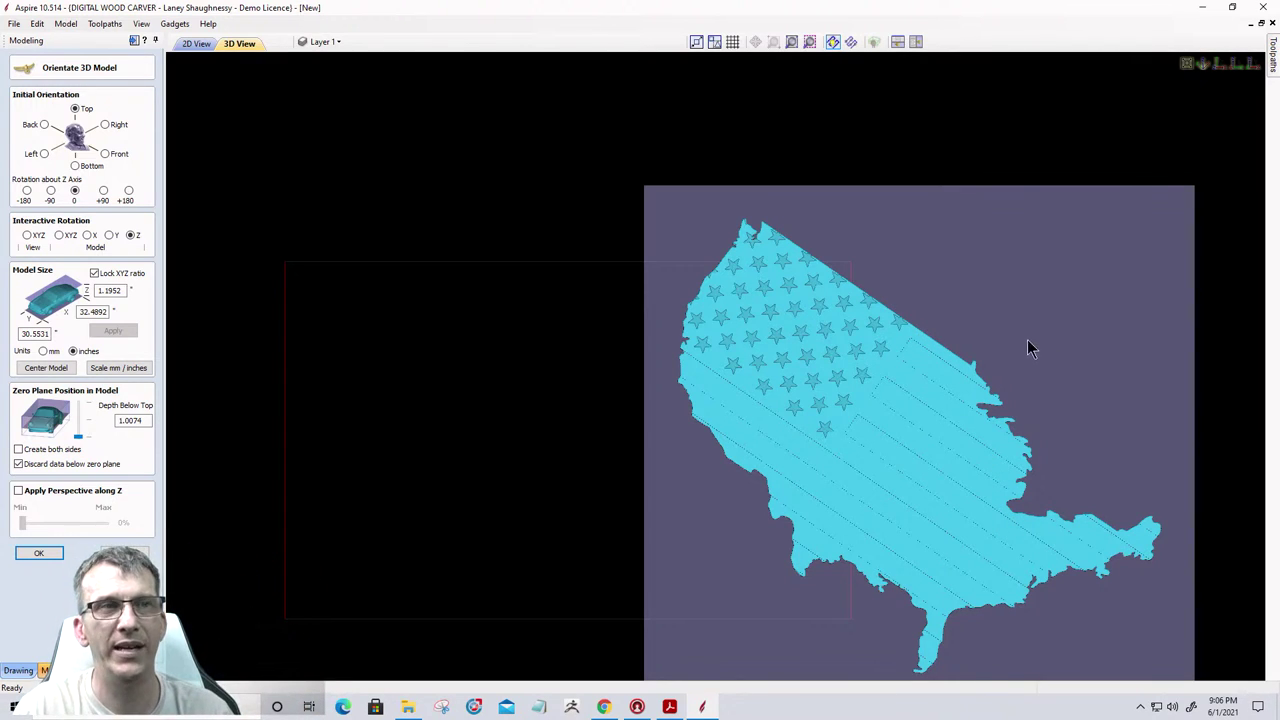
pyautogui.moveTo(1029, 346); pyautogui.dragTo(903, 309)
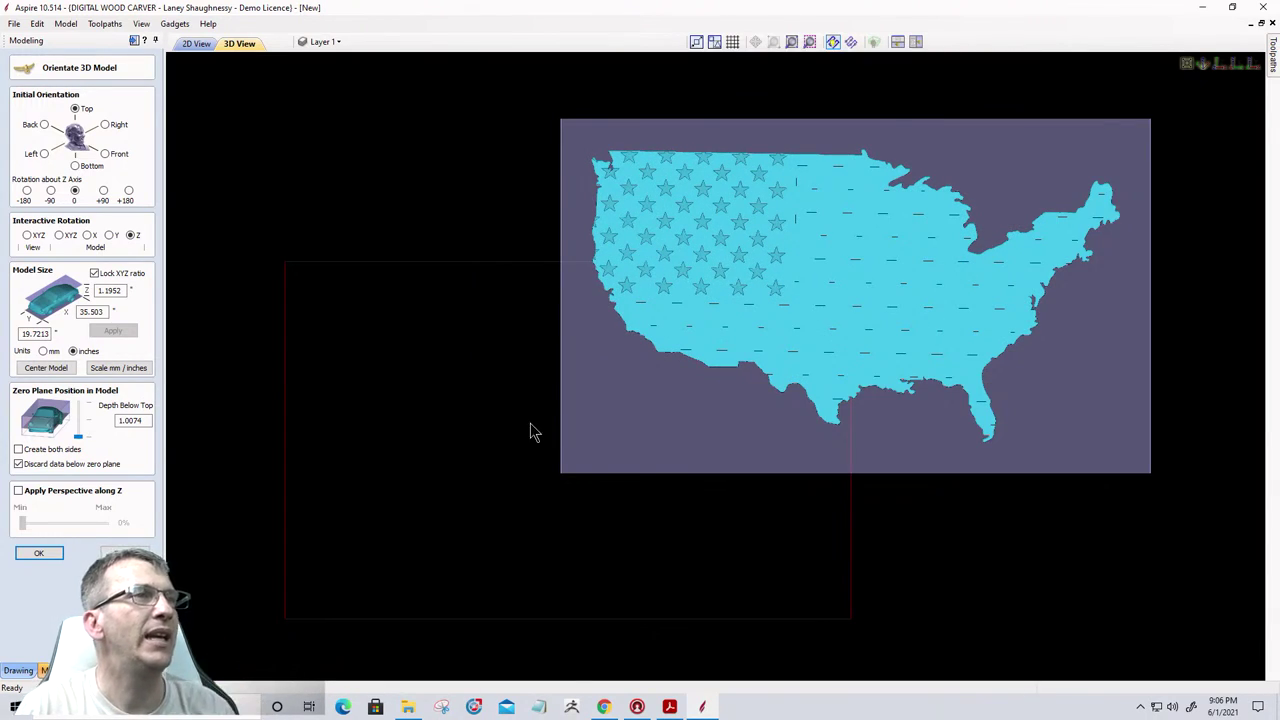
# Rotate the flag model freely about all three model axes, leaving it slightly tilted.
pyautogui.click(60, 235)
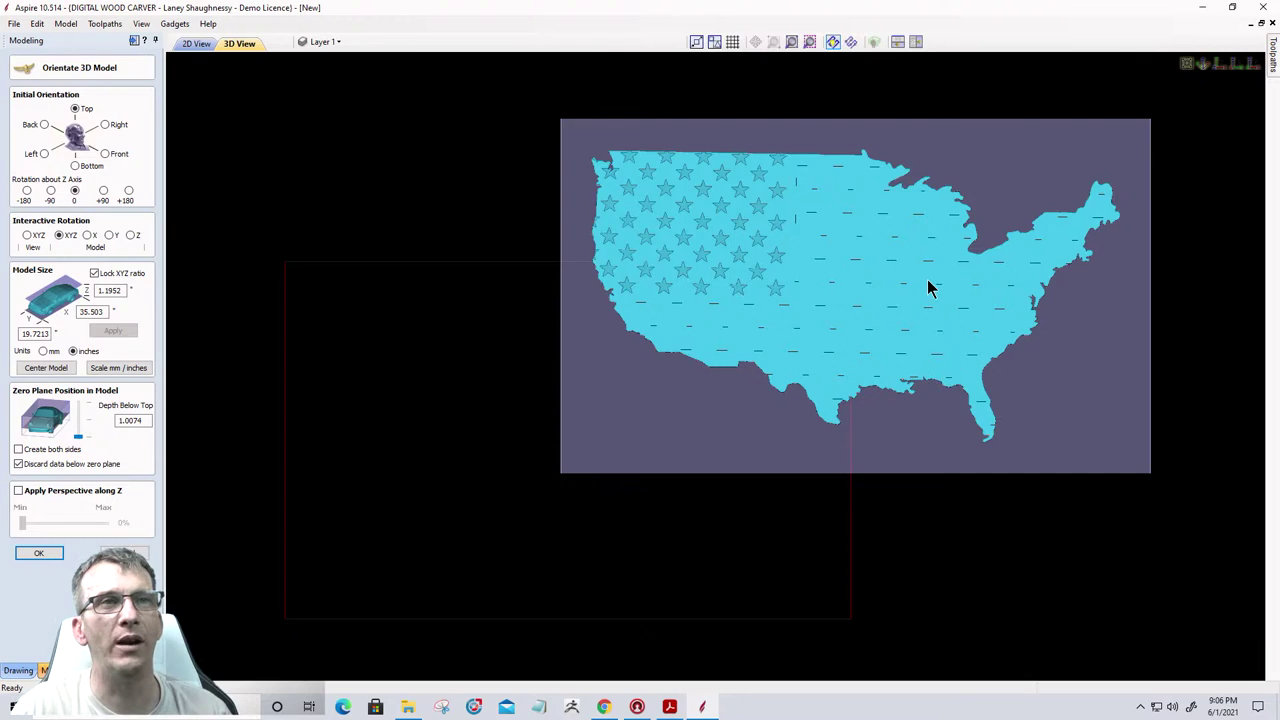
pyautogui.moveTo(927, 279); pyautogui.dragTo(925, 377)
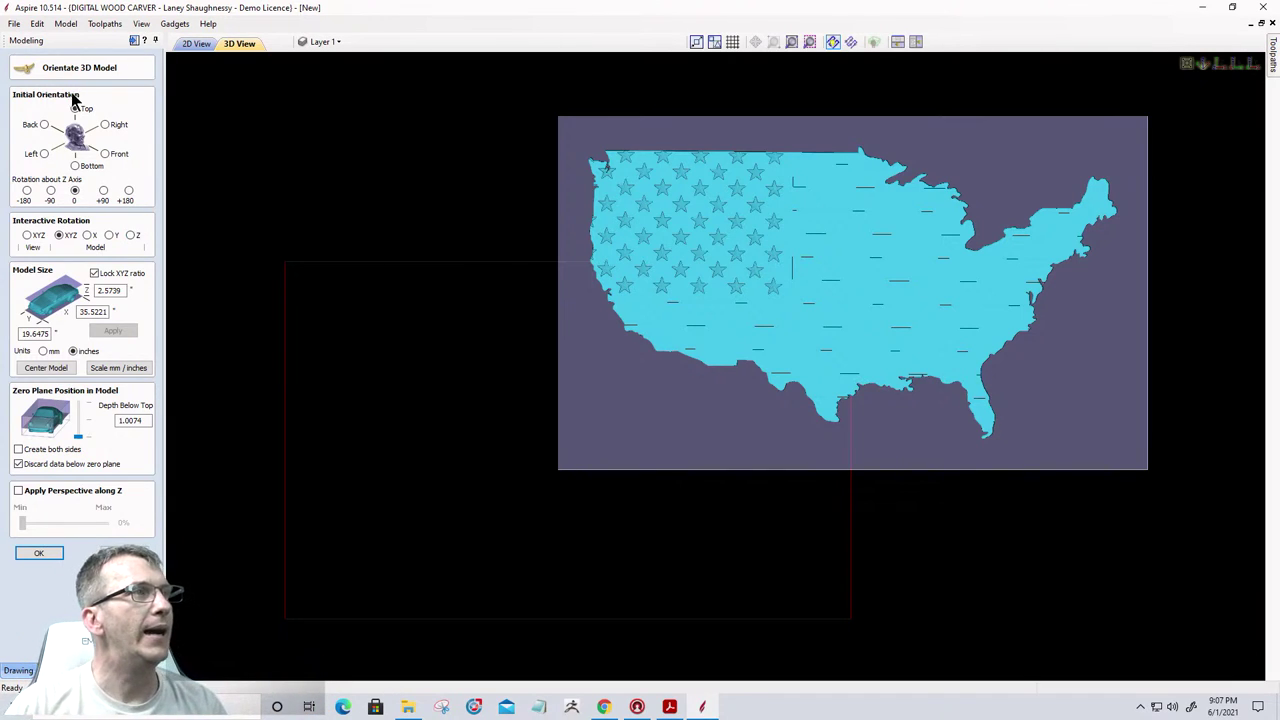
pyautogui.click(59, 234)
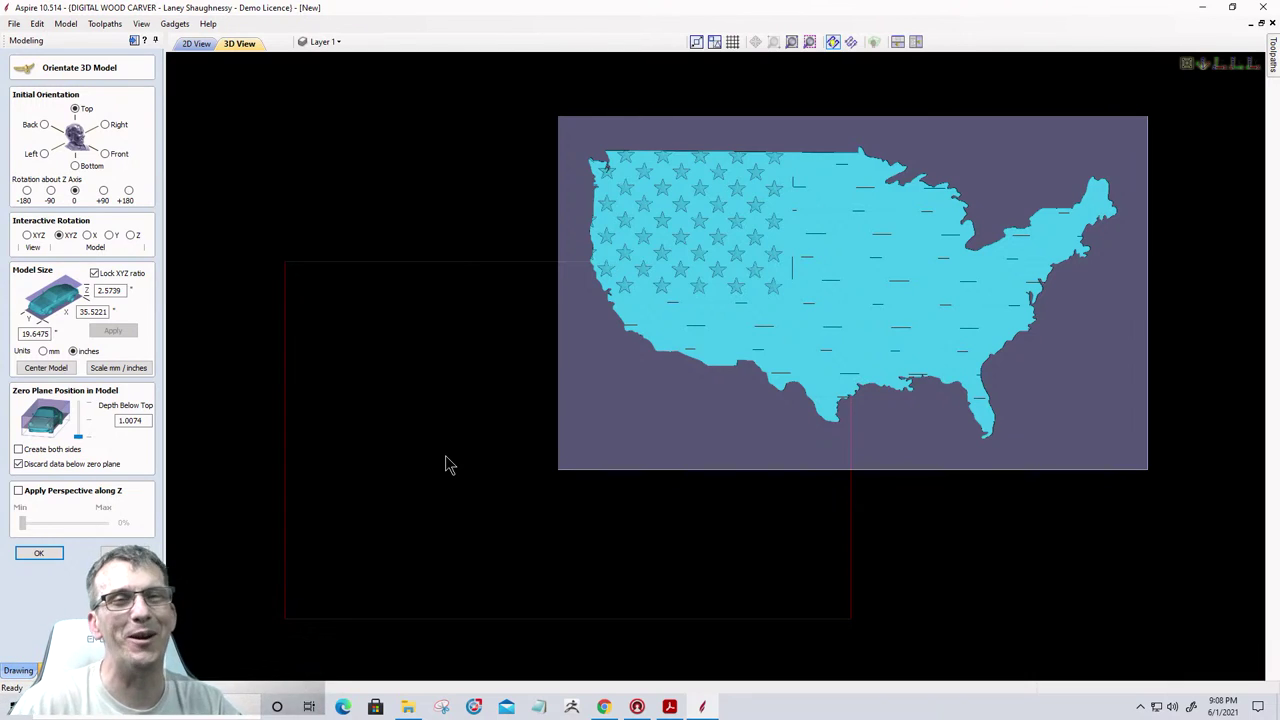
# Accept the current orientation to turn the slightly tilted flag model into a component.
pyautogui.click(31, 557)
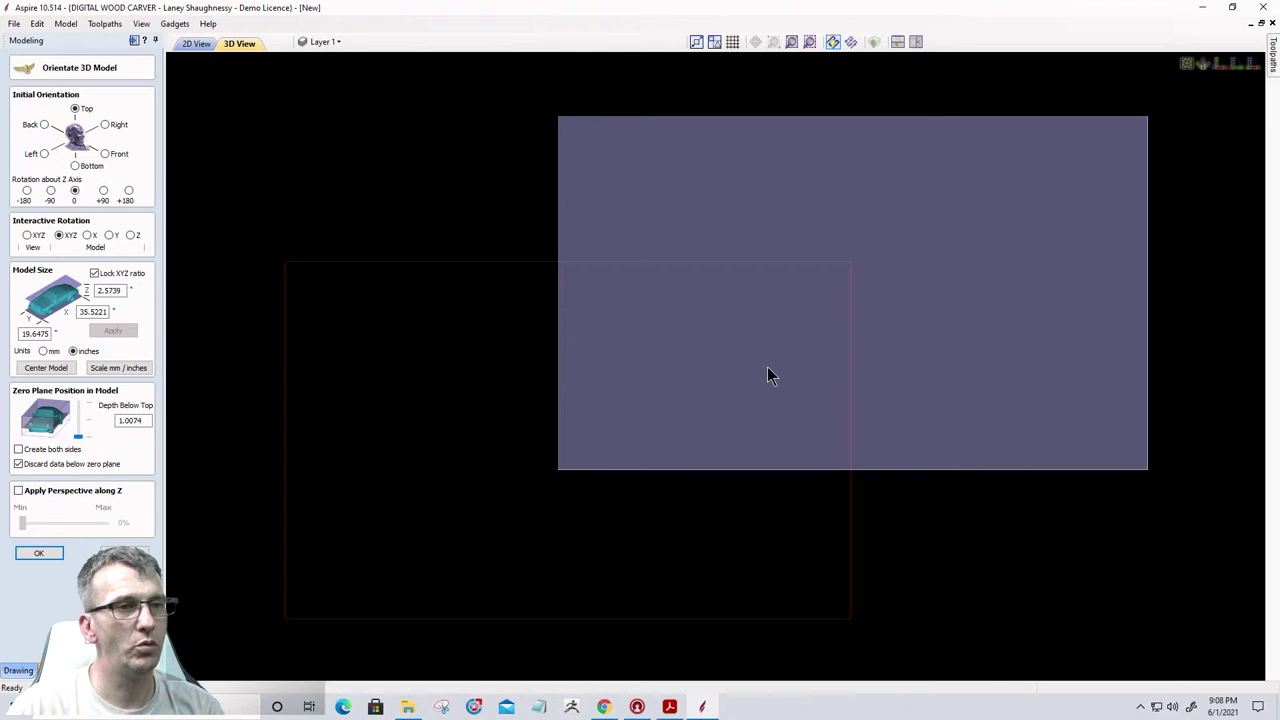
pyautogui.press('Return')
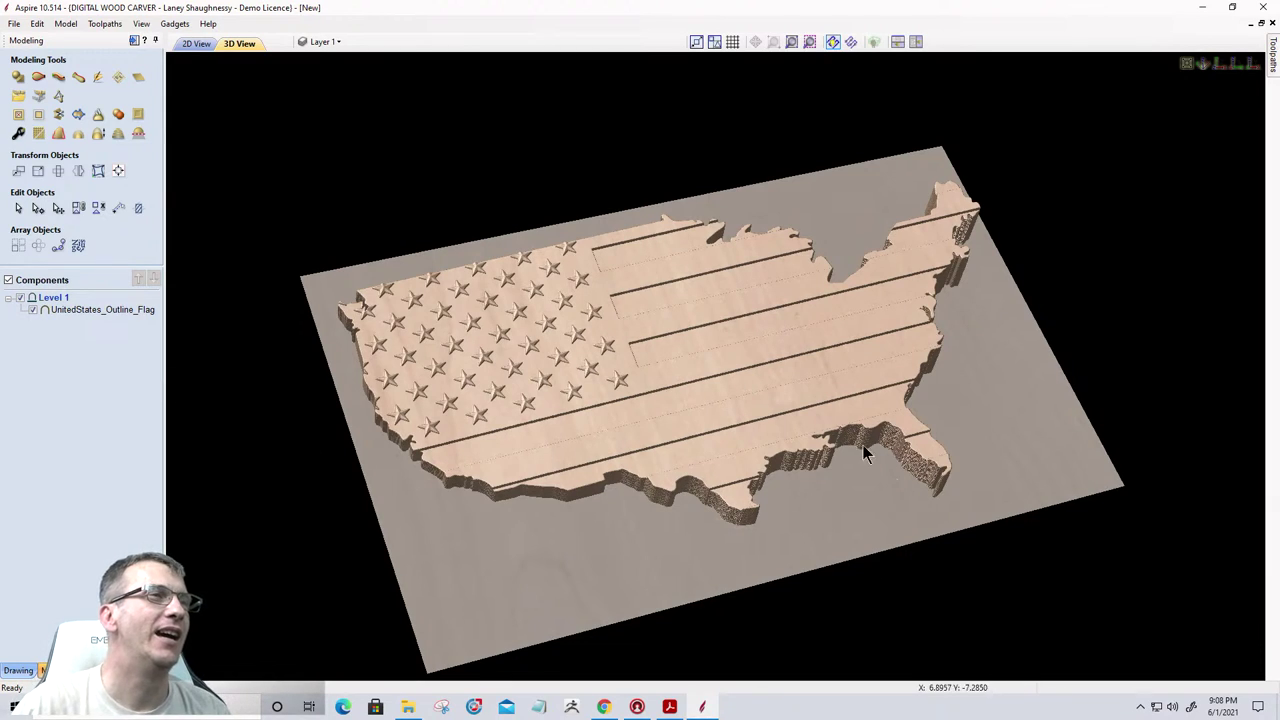
pyautogui.moveTo(717, 438); pyautogui.dragTo(669, 412)
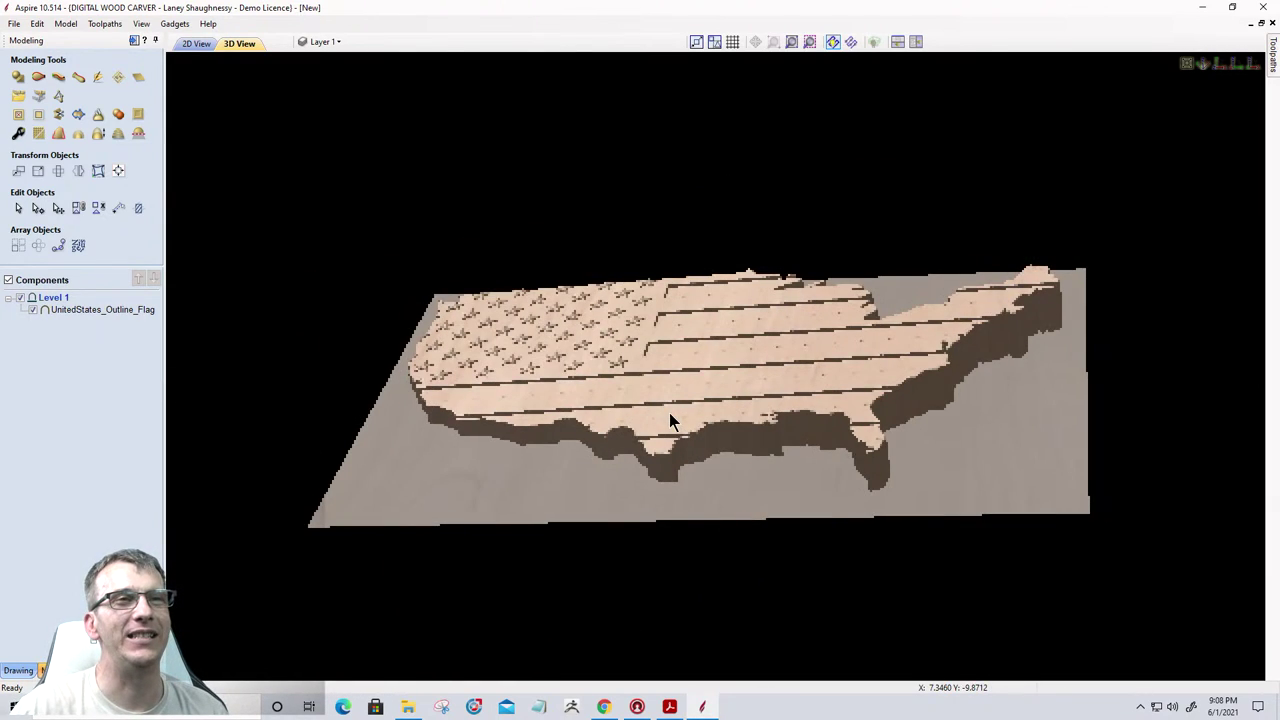
# Delete the flag component and import the UnitedStates_Outline_Flag 3D model again from the 4th of July folder.
pyautogui.rightClick(62, 309)
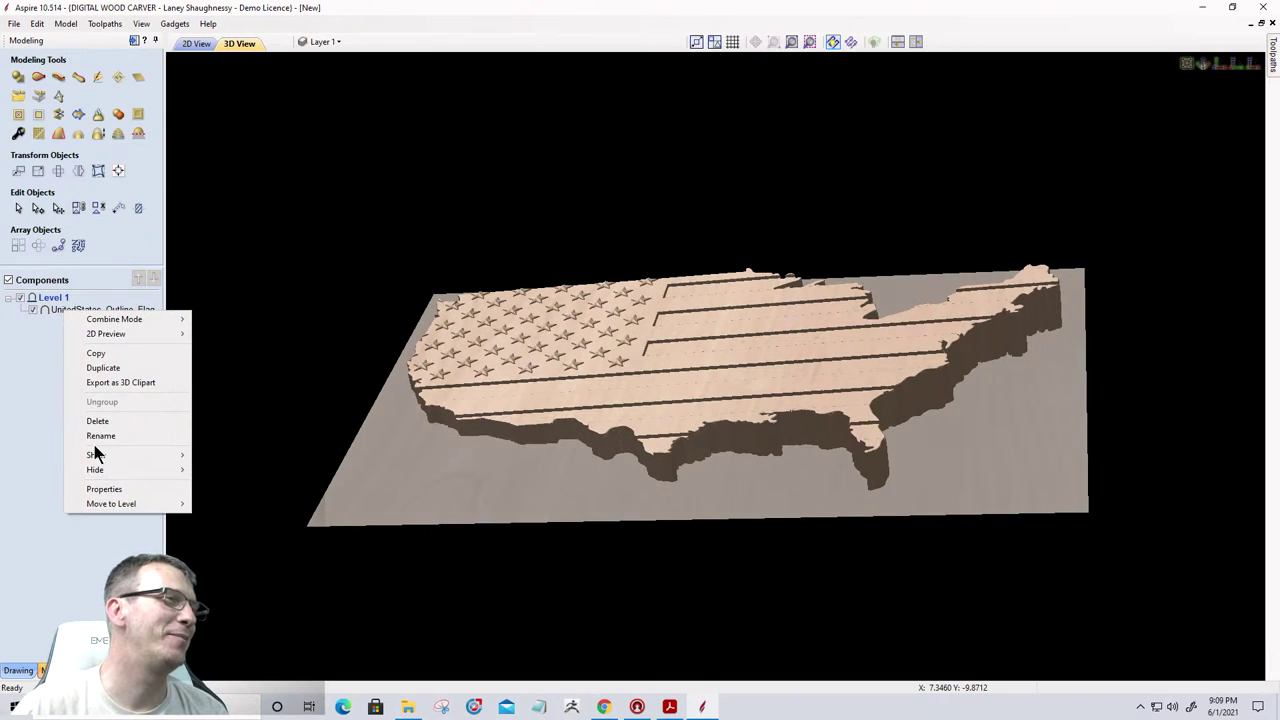
pyautogui.click(98, 422)
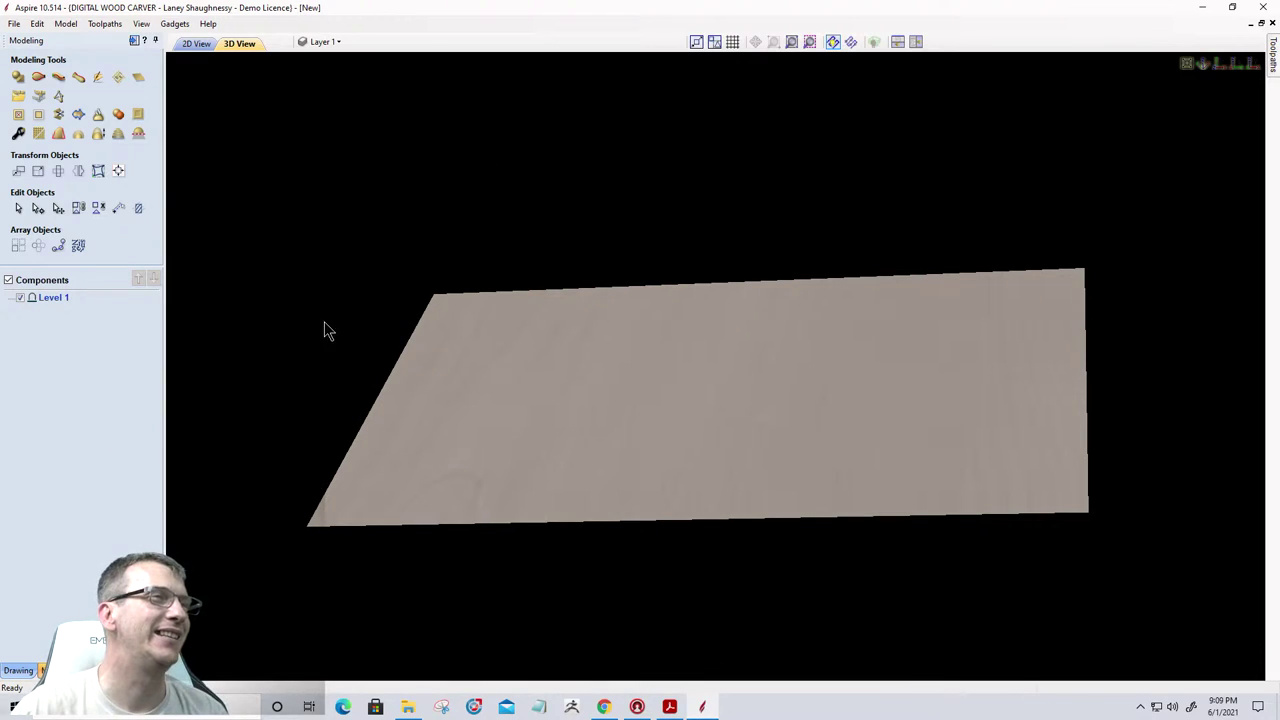
pyautogui.click(18, 95)
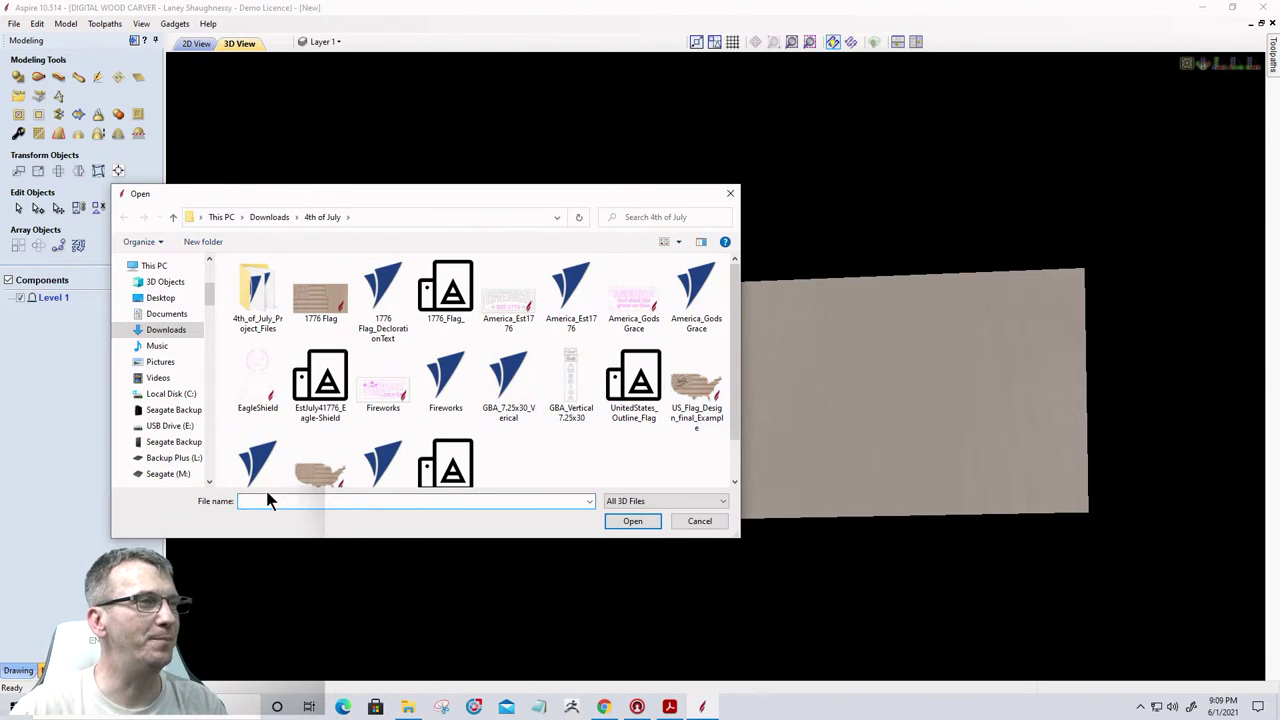
pyautogui.doubleClick(630, 388)
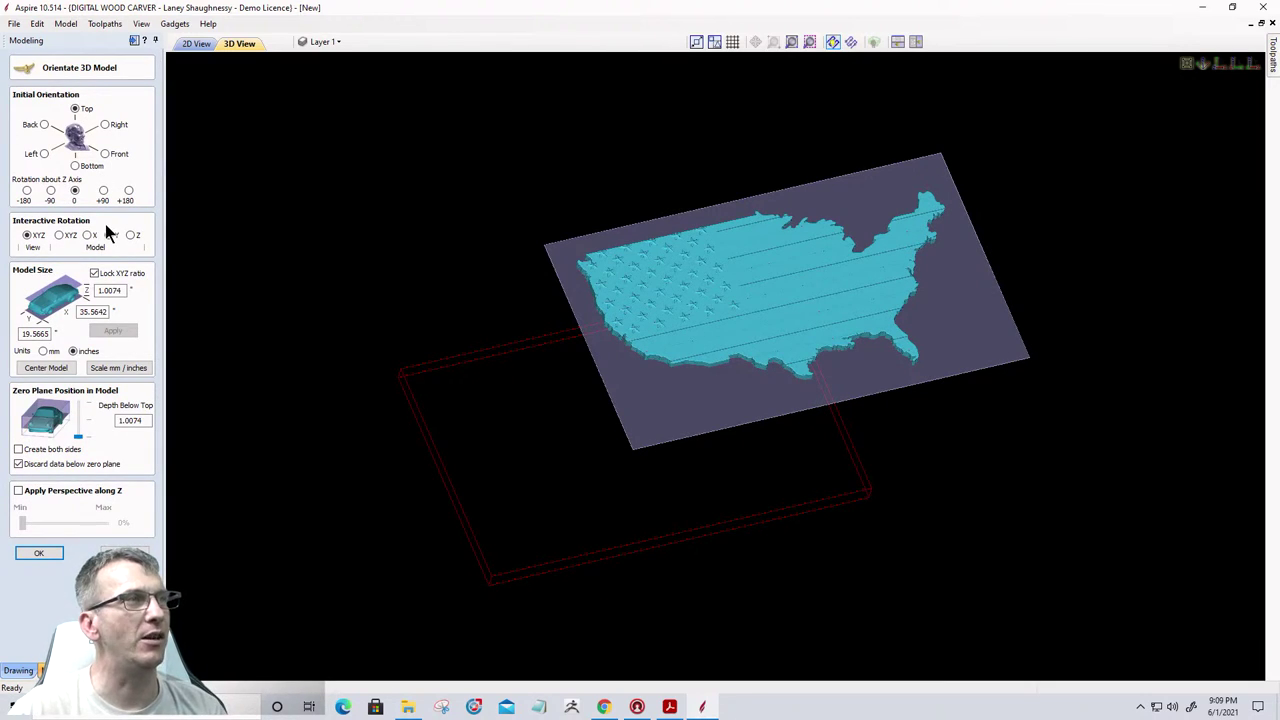
# Center the flag model in the material and check its zero plane position from the side.
pyautogui.click(47, 368)
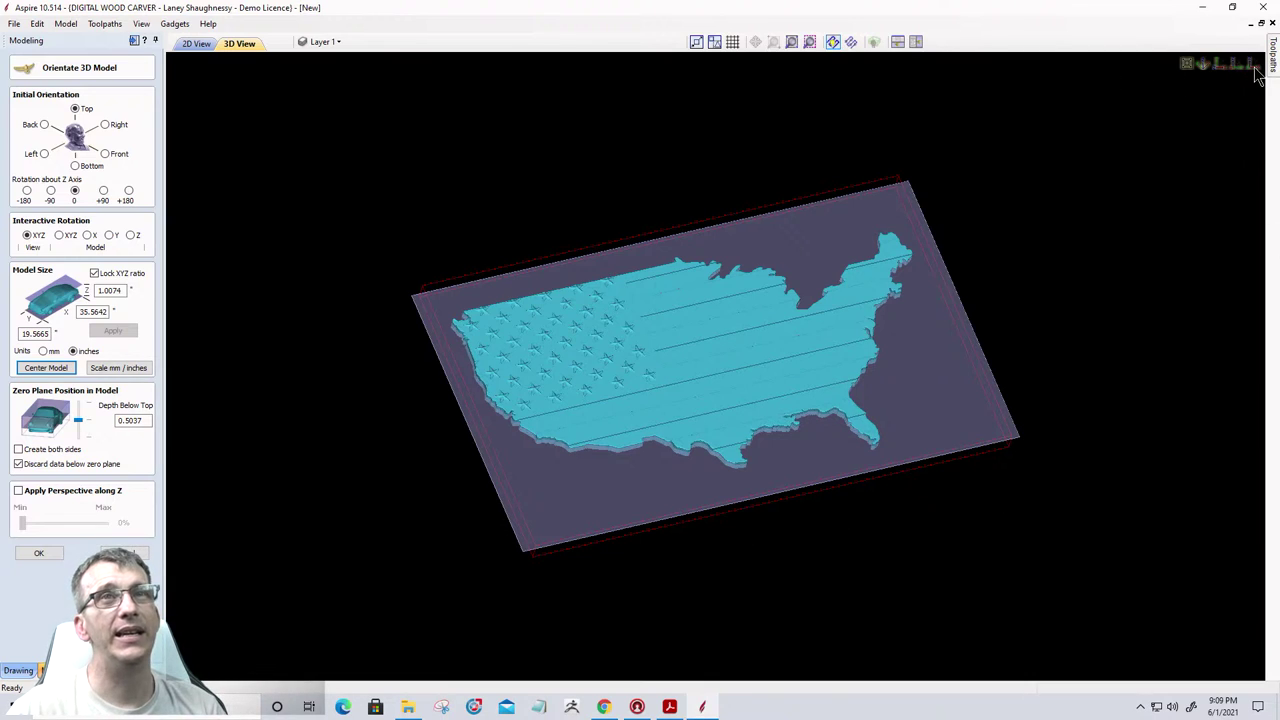
pyautogui.press('5')
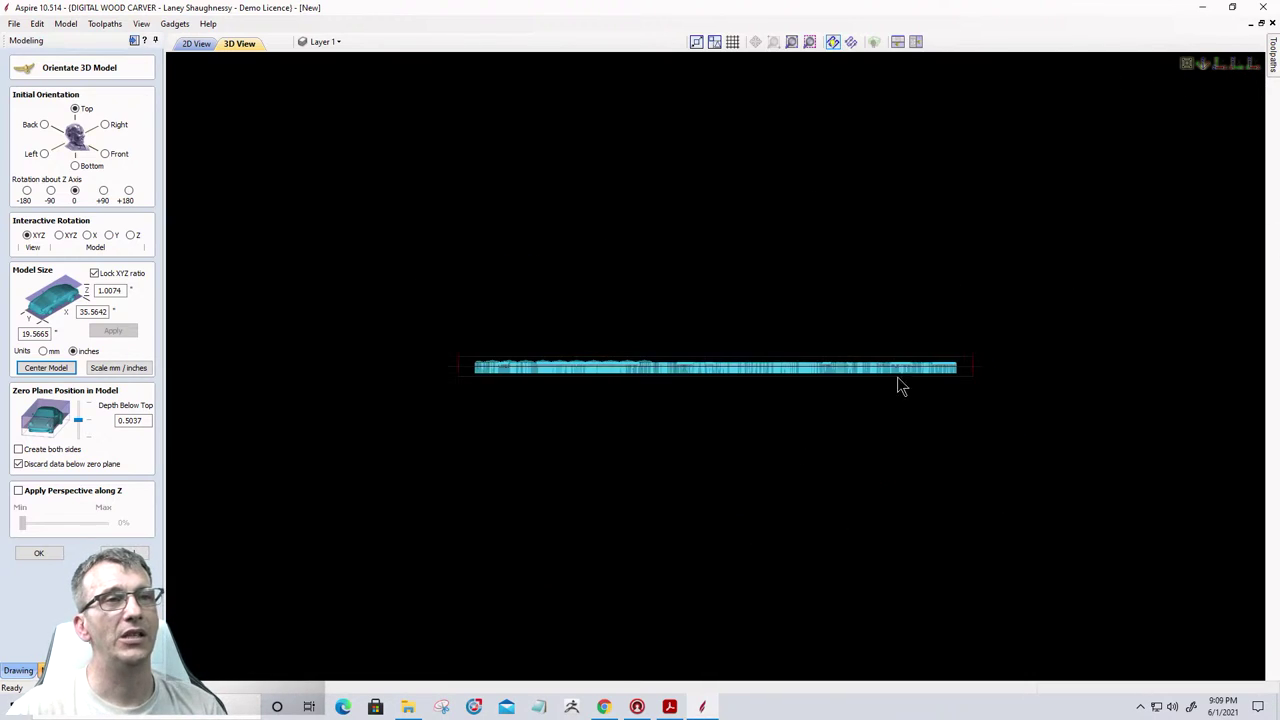
pyautogui.scroll(3, 774, 366)
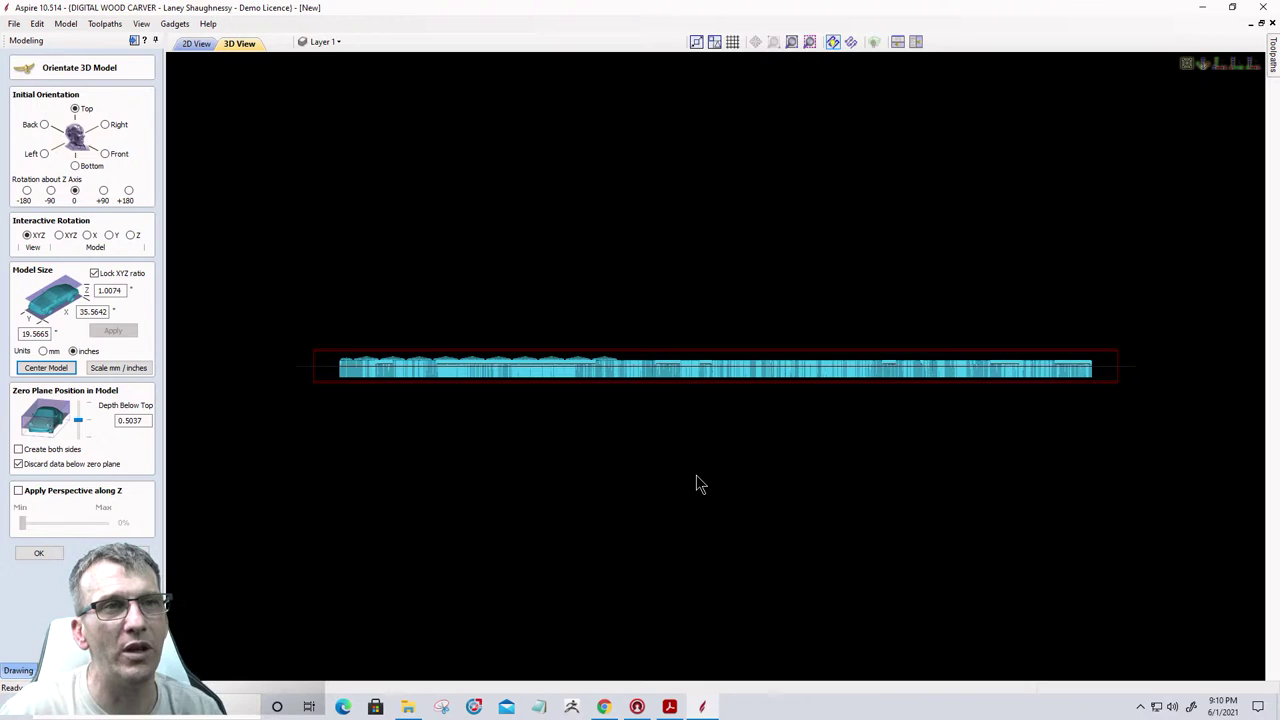
pyautogui.moveTo(695, 474); pyautogui.dragTo(709, 461)
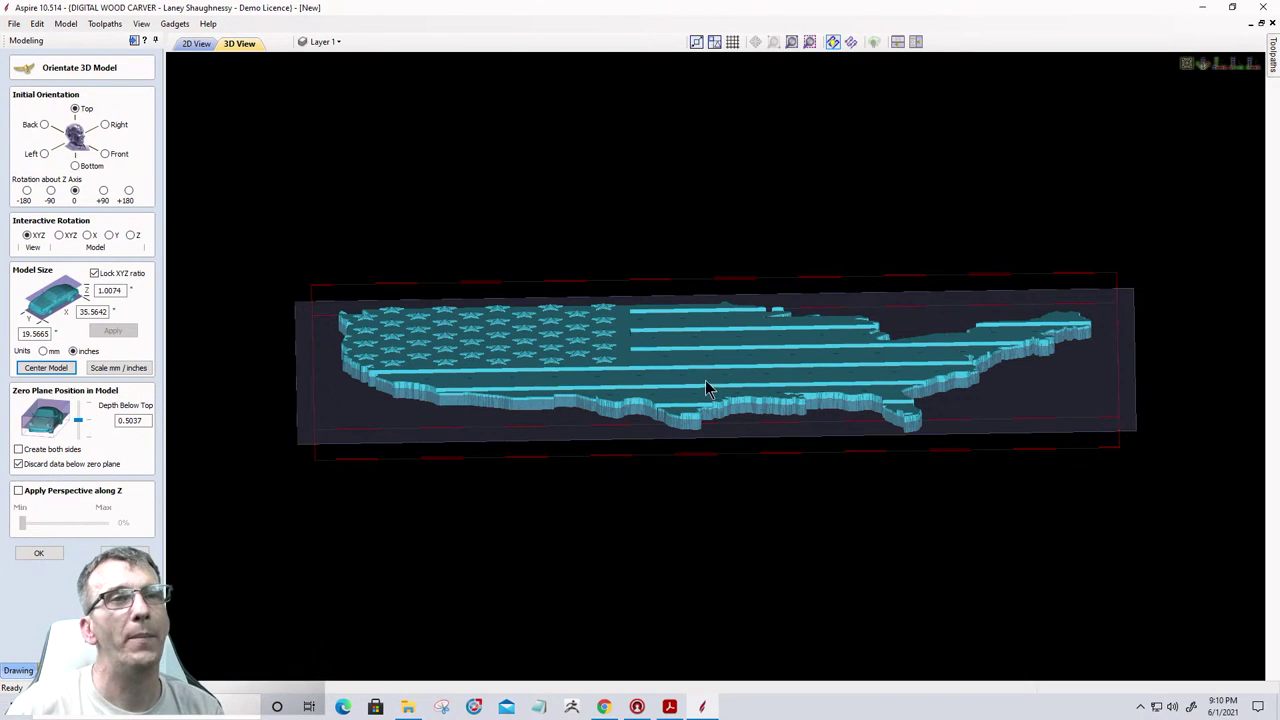
# Raise the flag model's zero plane to 0.272 inches below the top and turn the model into a component.
pyautogui.moveTo(700, 459); pyautogui.dragTo(686, 513)
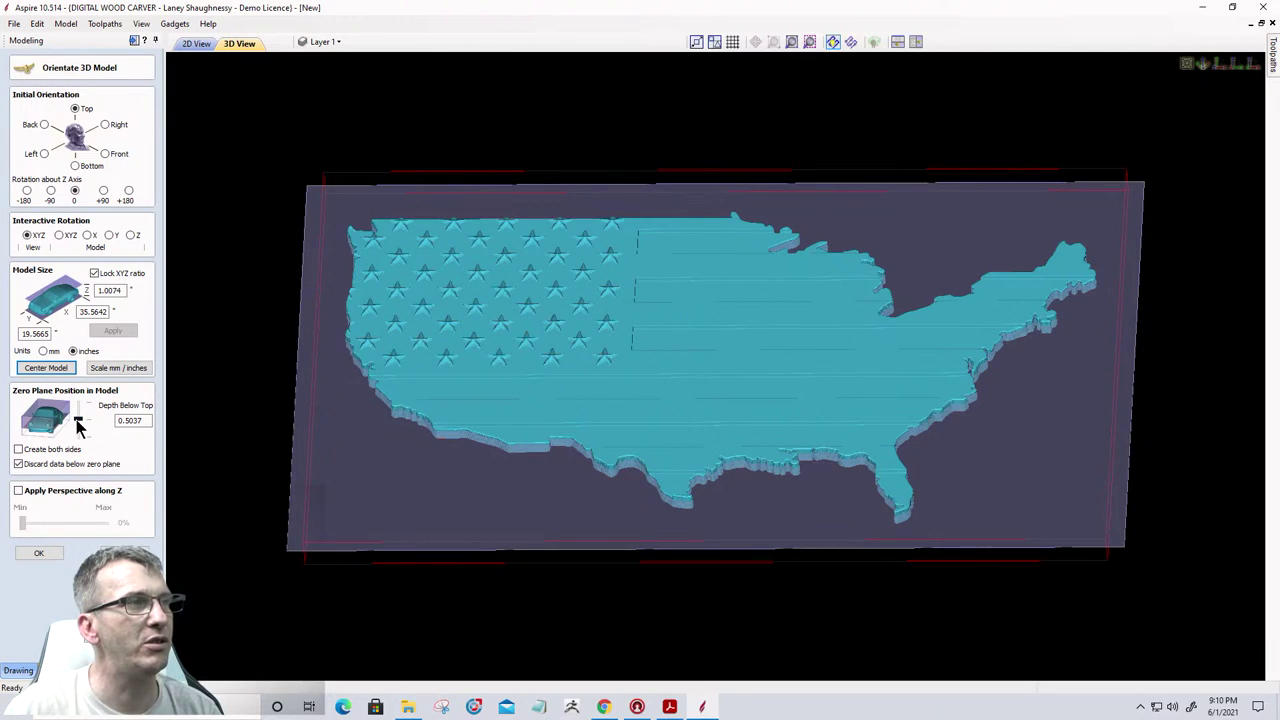
pyautogui.moveTo(79, 423); pyautogui.dragTo(78, 410)
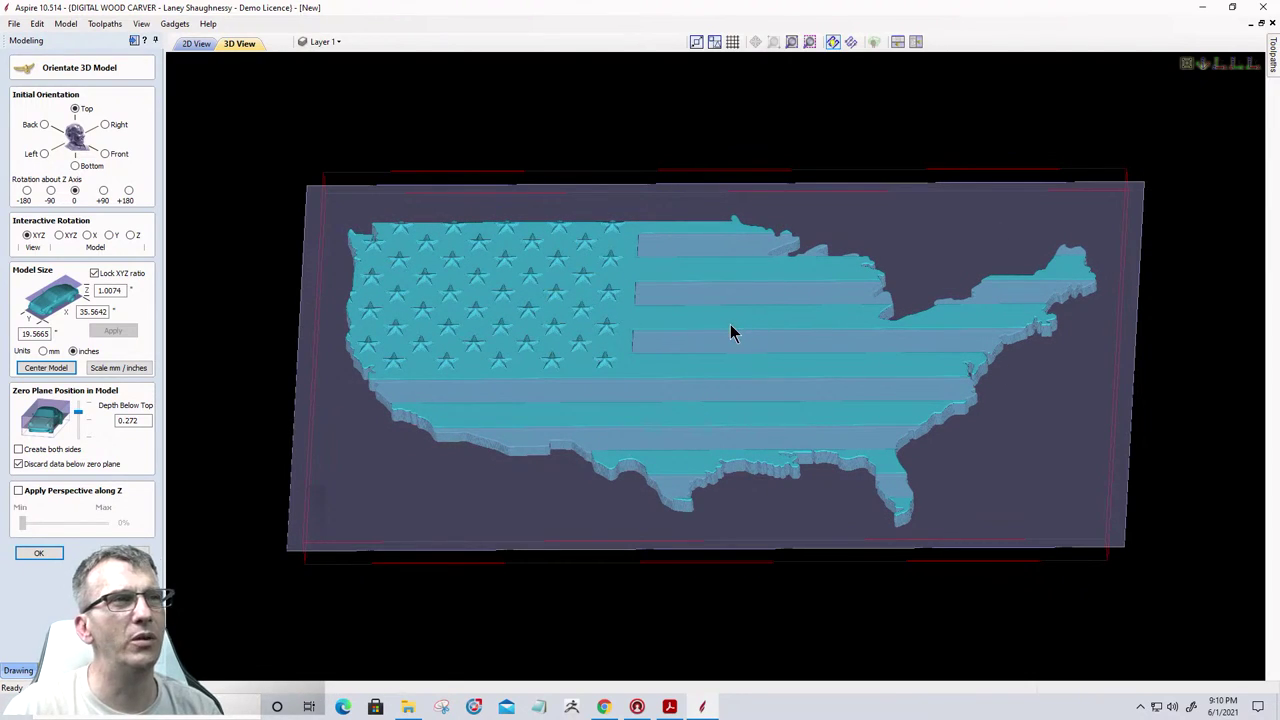
pyautogui.scroll(1, 731, 327)
pyautogui.scroll(1, 706, 331)
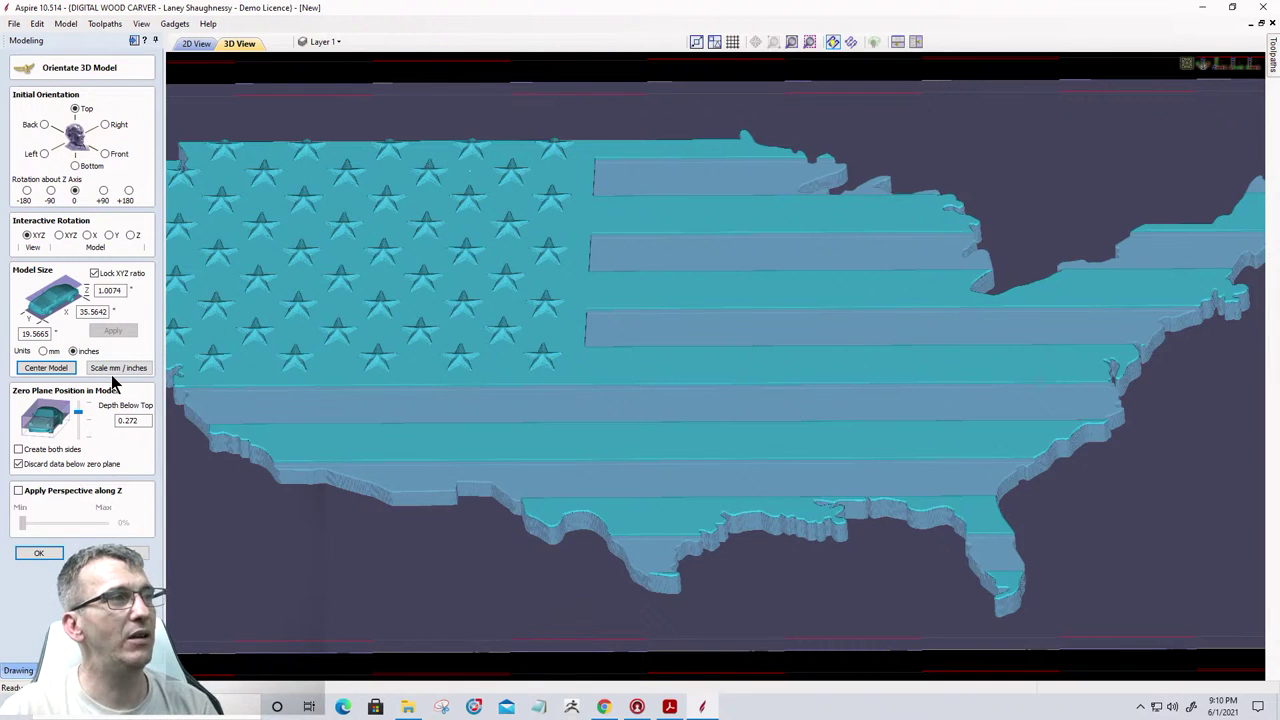
pyautogui.click(38, 554)
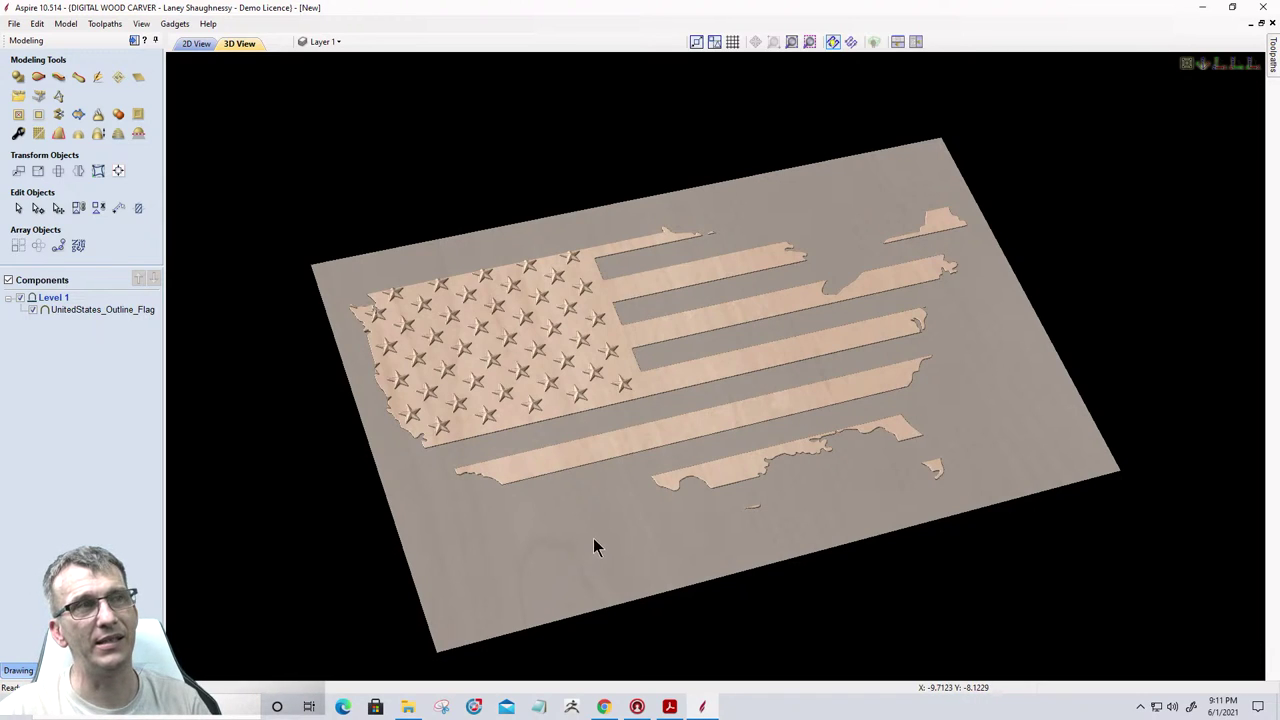
pyautogui.moveTo(597, 543); pyautogui.dragTo(528, 521)
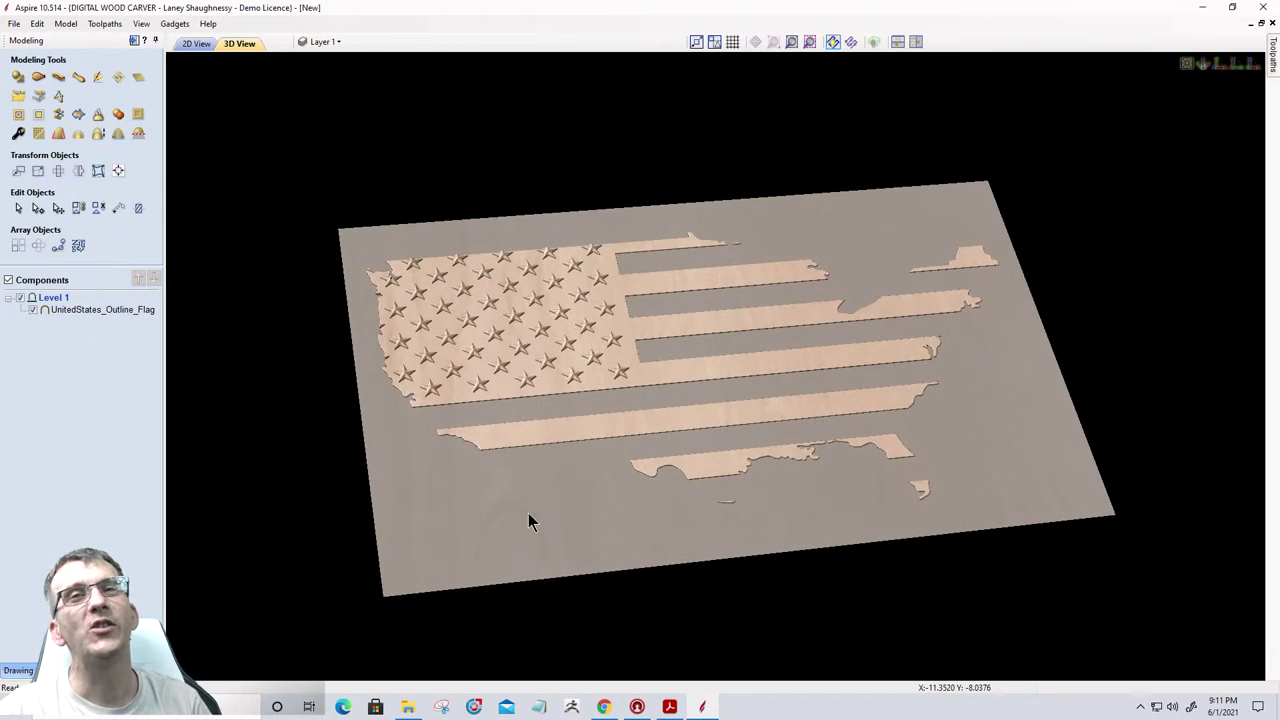
# Delete the flag component, import the UnitedStates_Outline_Flag 3D model again and center it in the material.
pyautogui.rightClick(97, 318)
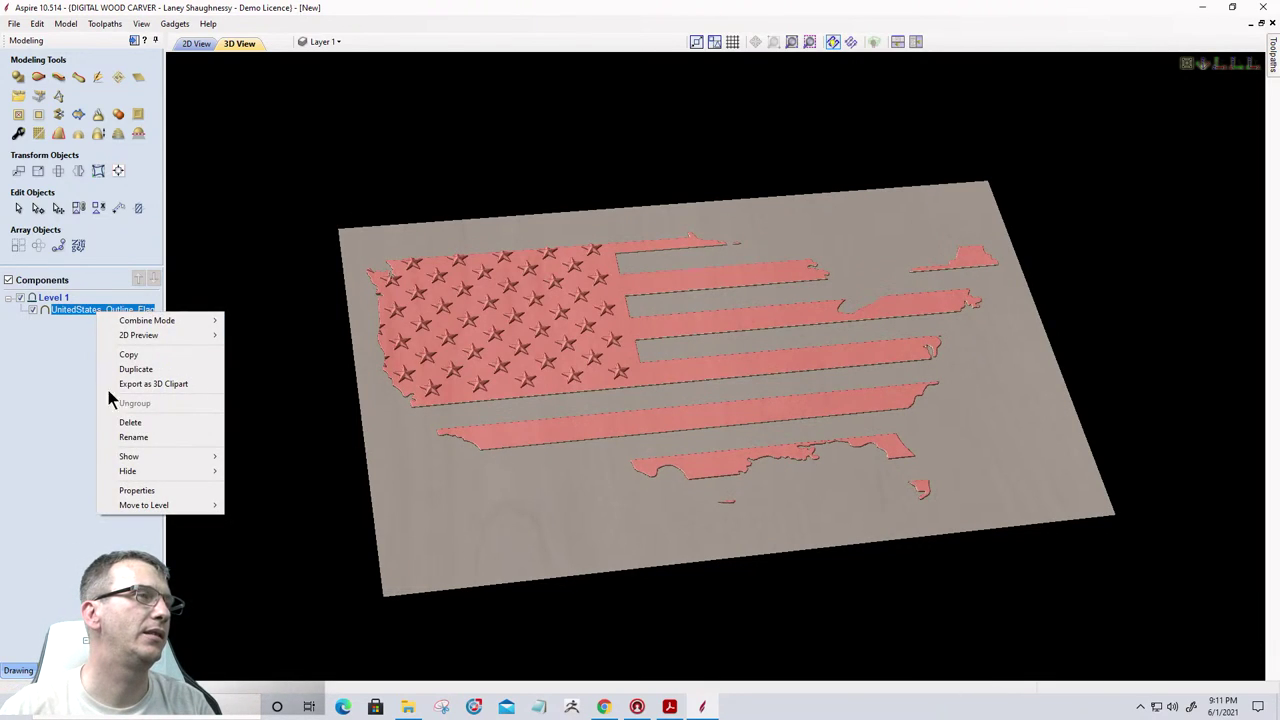
pyautogui.click(119, 424)
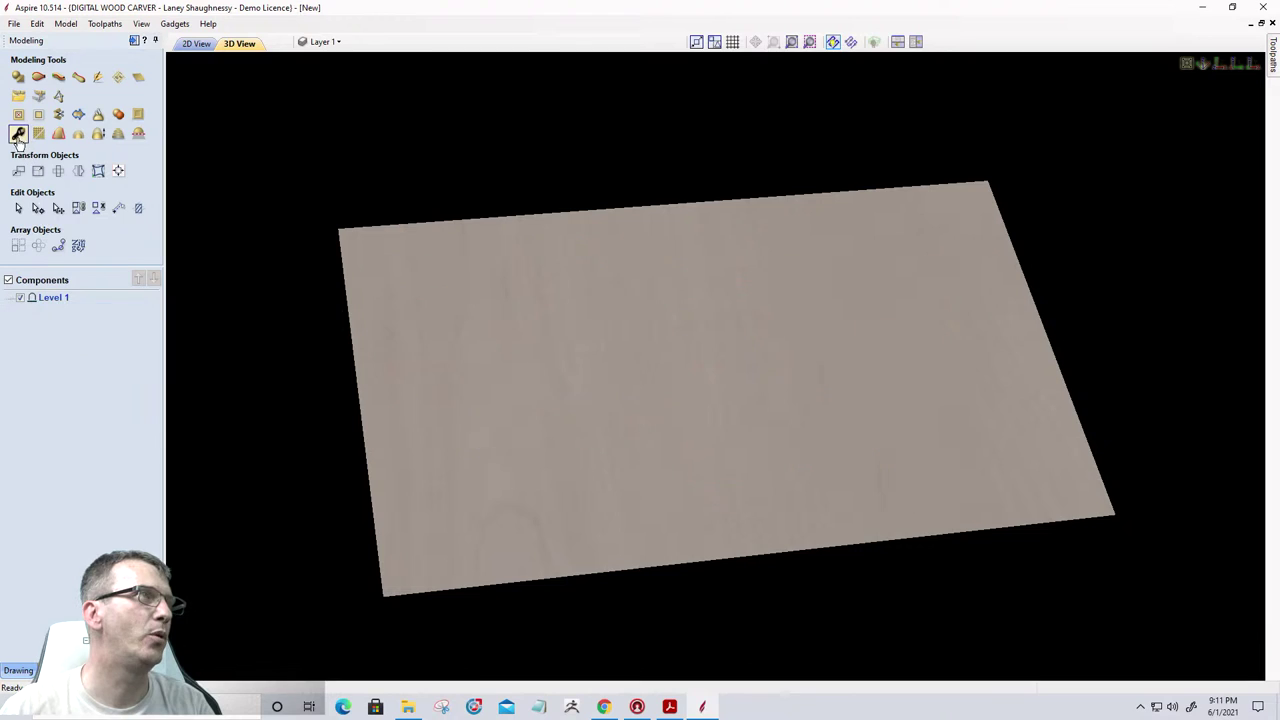
pyautogui.click(18, 95)
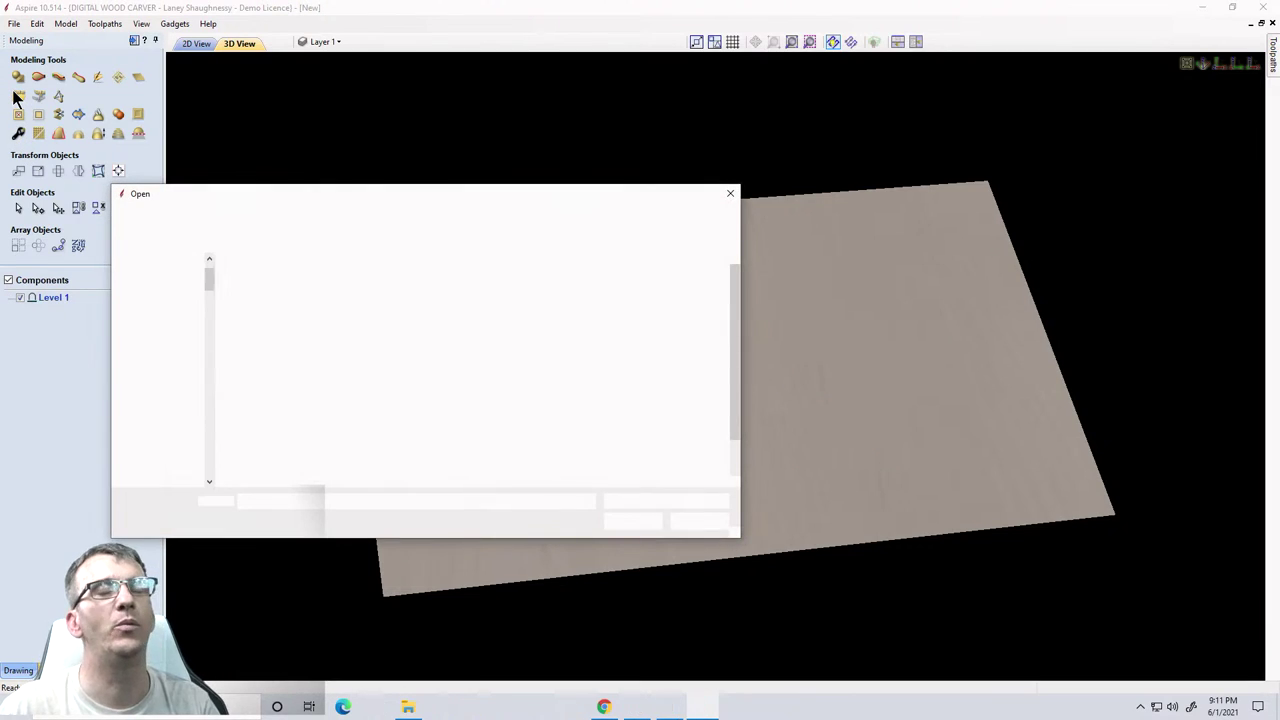
pyautogui.doubleClick(625, 375)
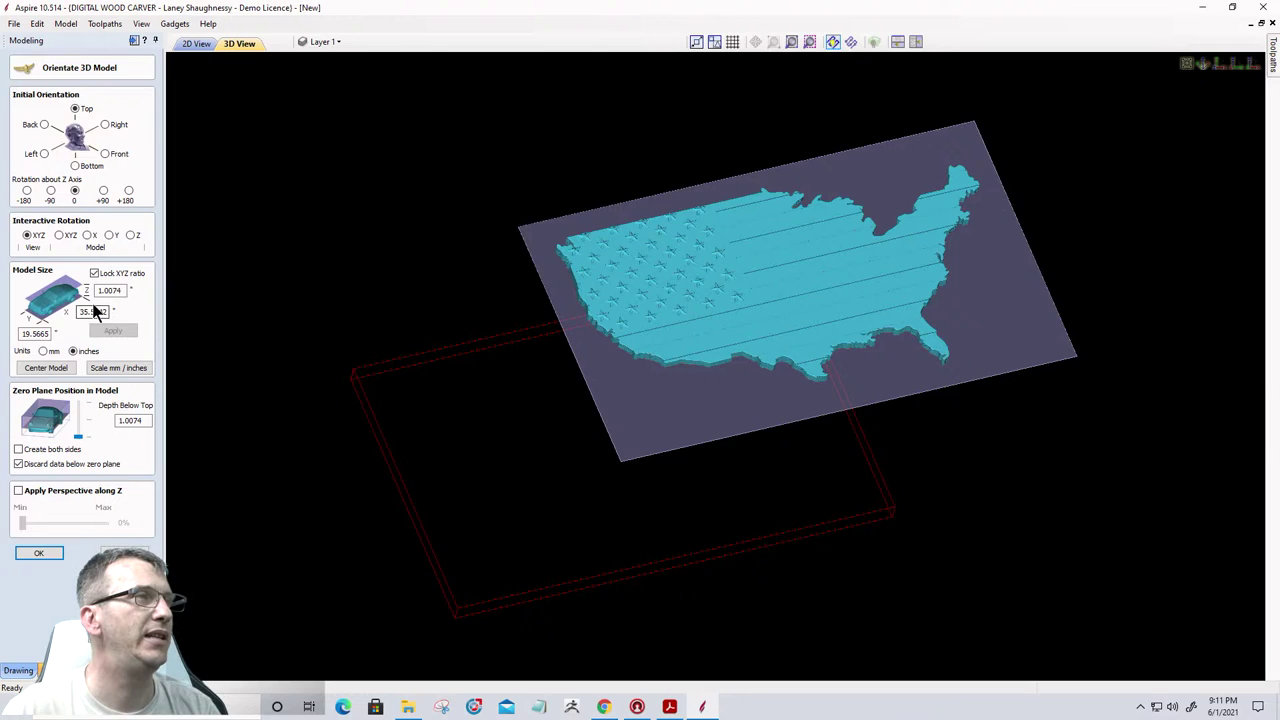
pyautogui.click(50, 368)
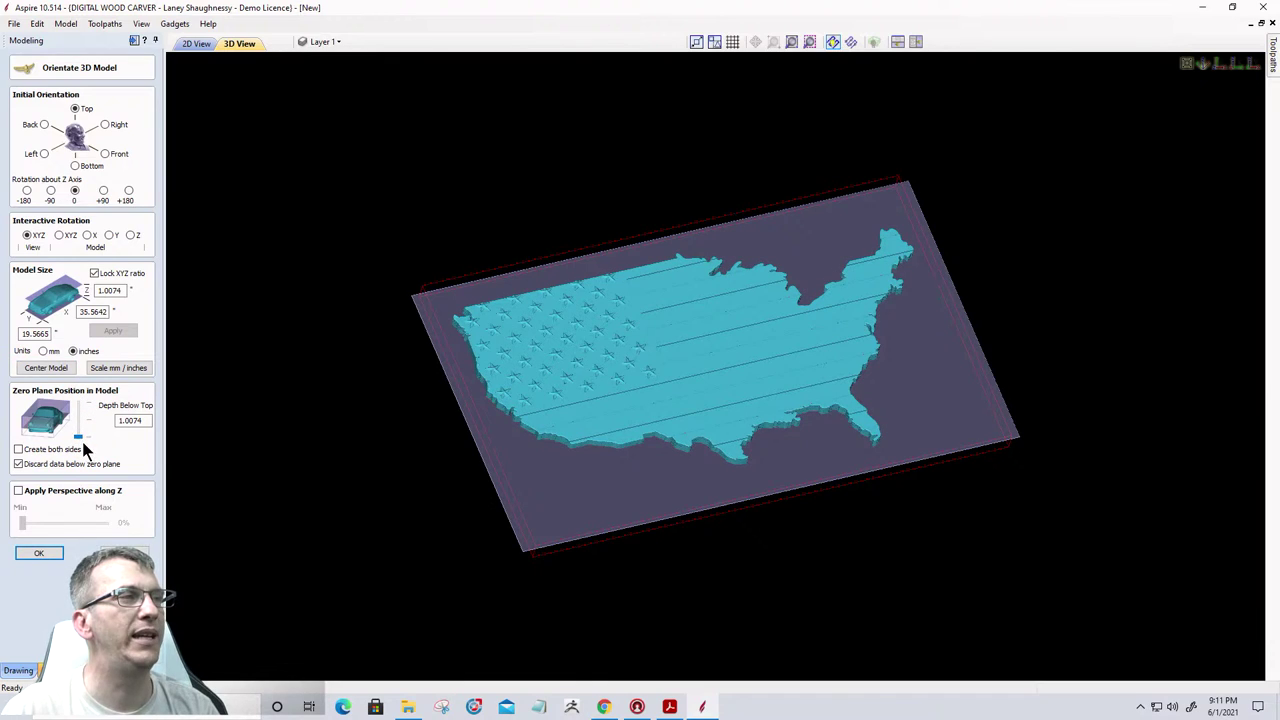
# Examine from the side how the flag model and its zero plane sit within the material block.
pyautogui.click(1218, 66)
pyautogui.click(1236, 68)
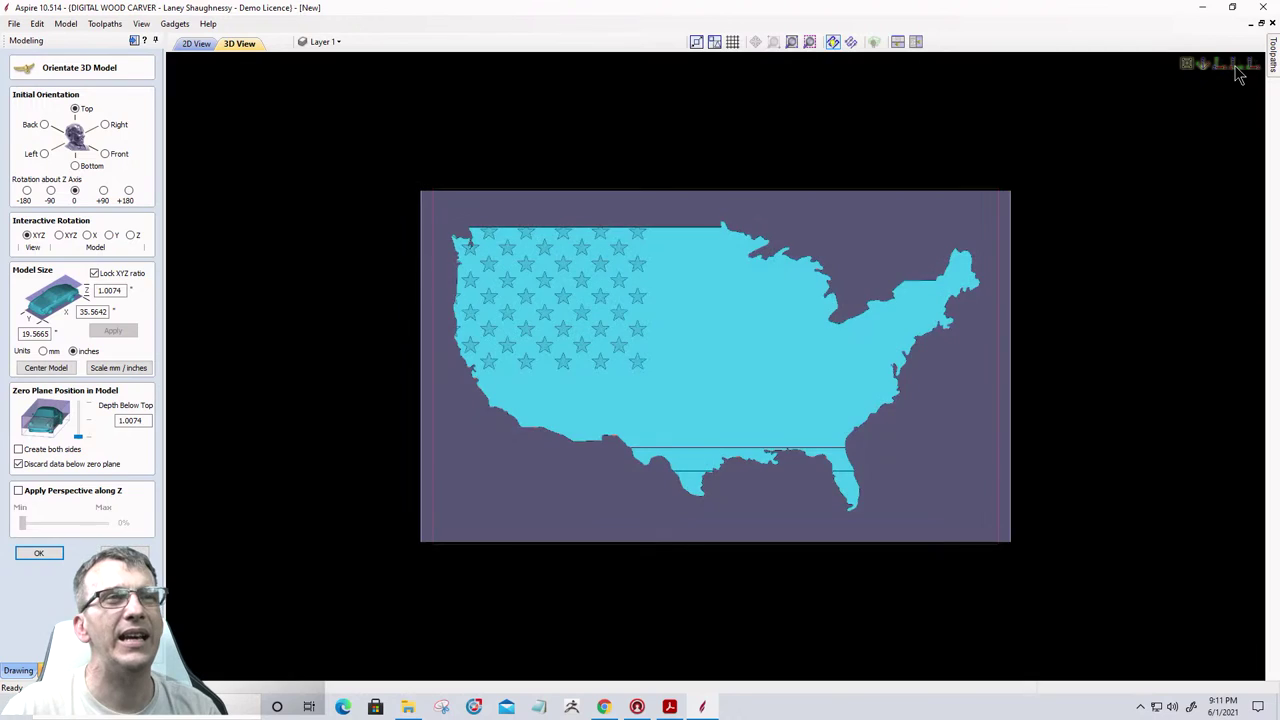
pyautogui.click(1237, 70)
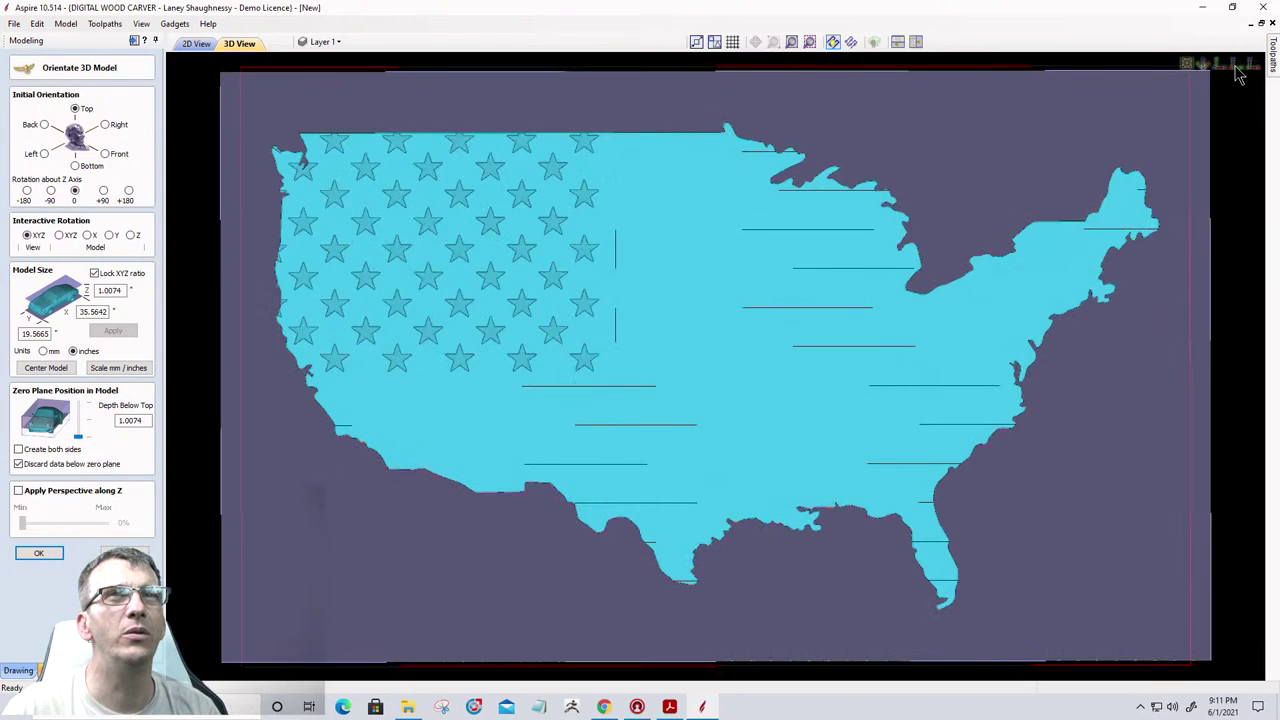
pyautogui.click(1237, 70)
pyautogui.click(1244, 70)
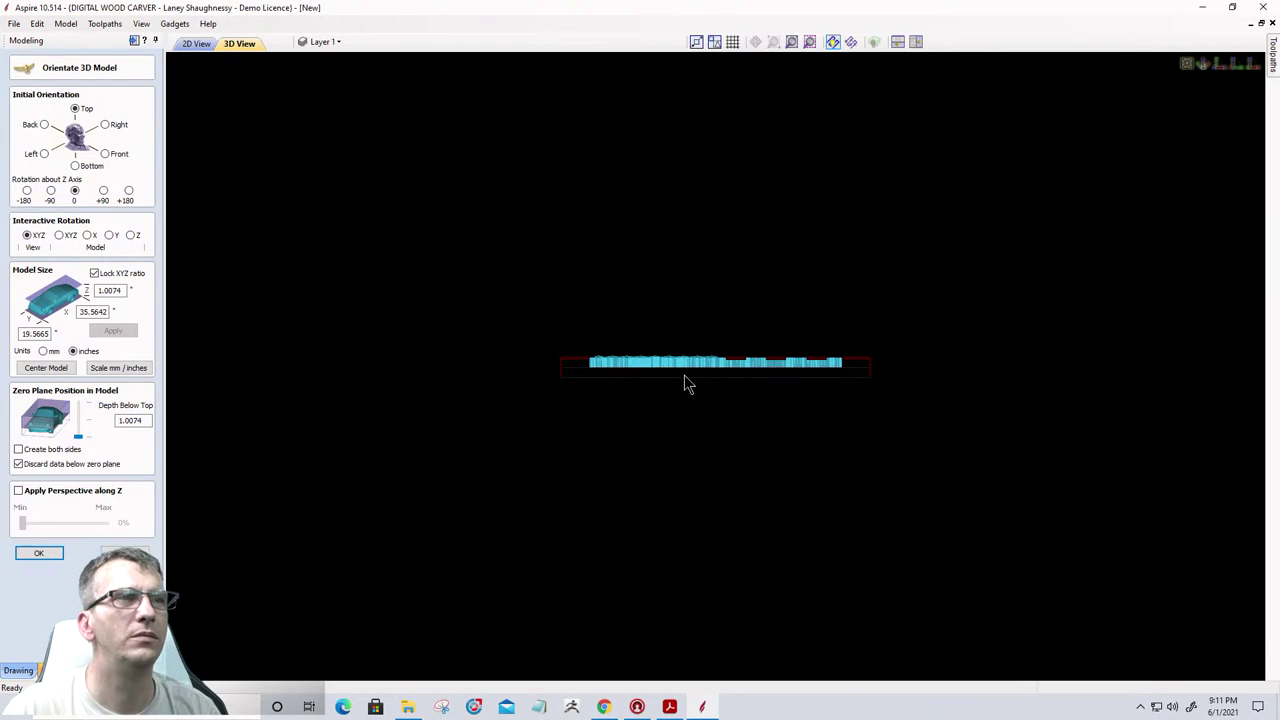
pyautogui.scroll(4, 684, 383)
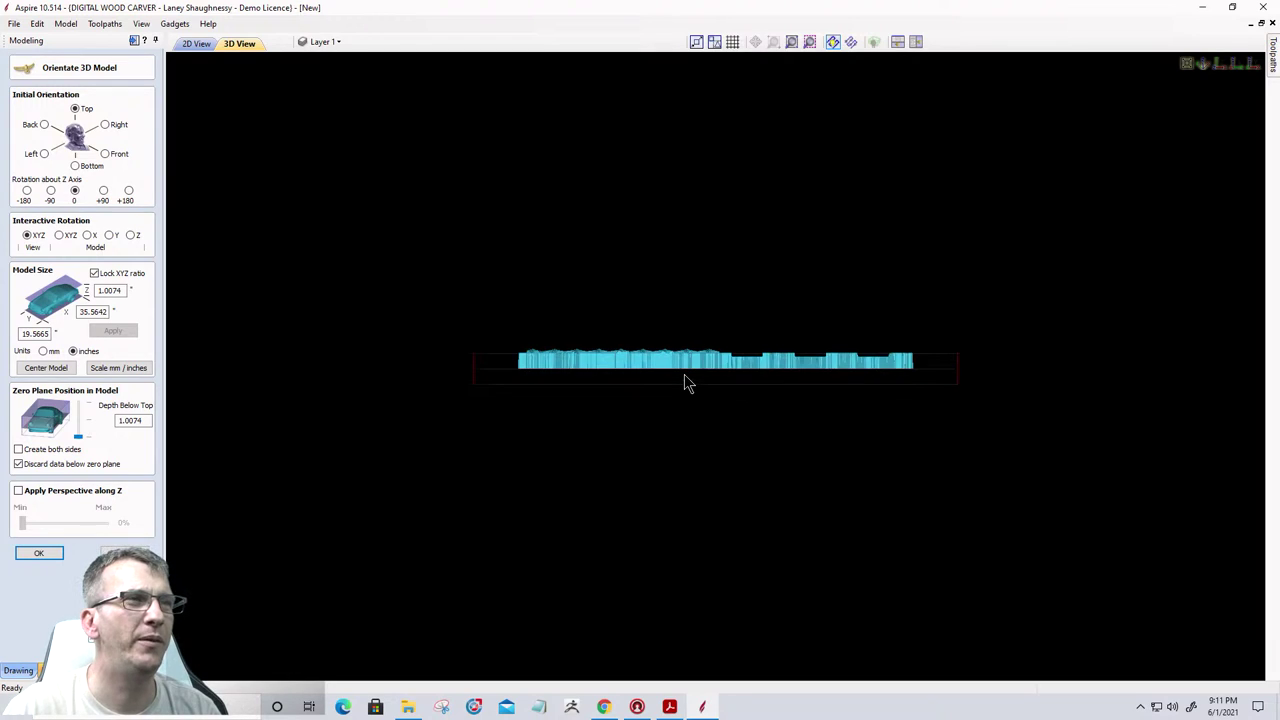
pyautogui.scroll(1, 668, 390)
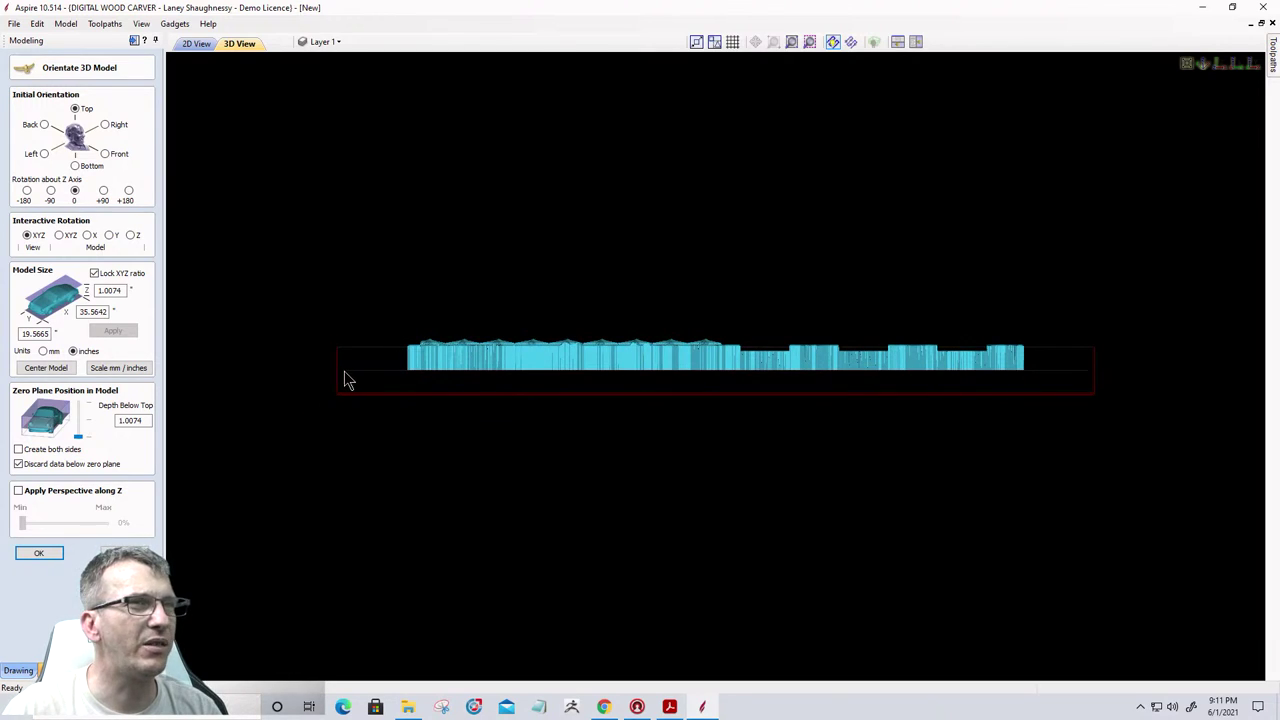
pyautogui.scroll(3, 813, 371)
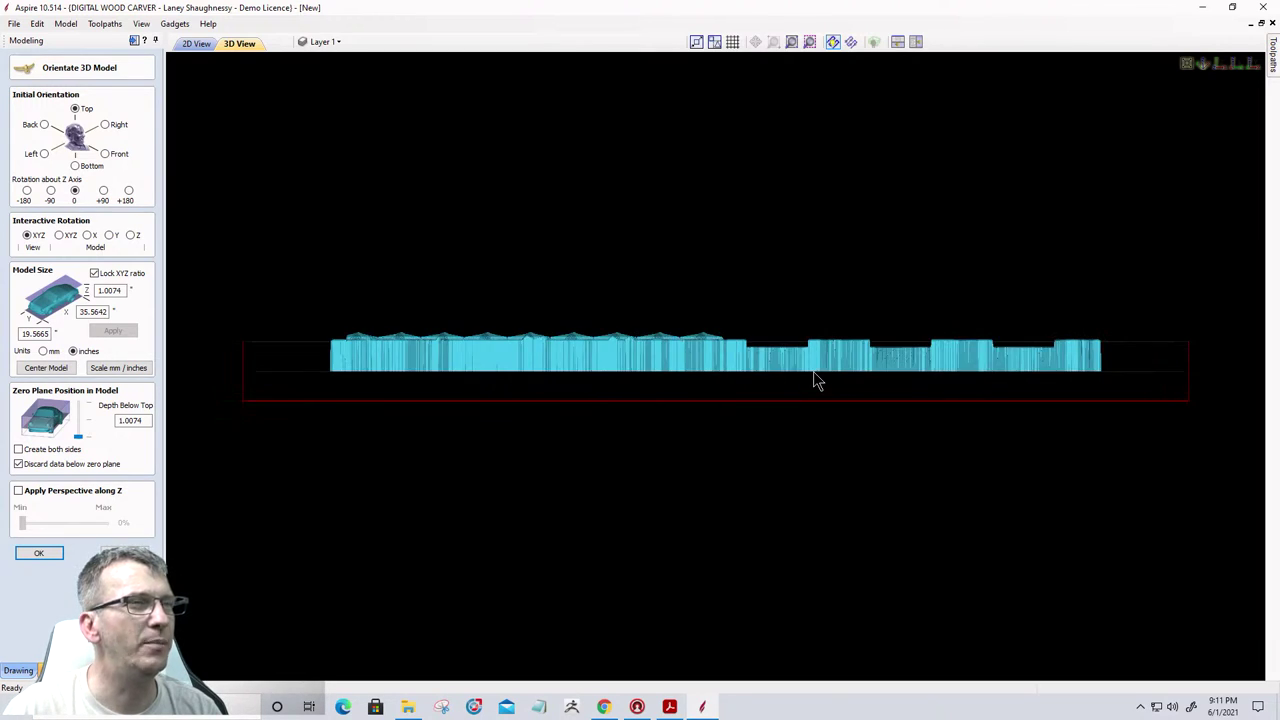
pyautogui.scroll(-1, 846, 366)
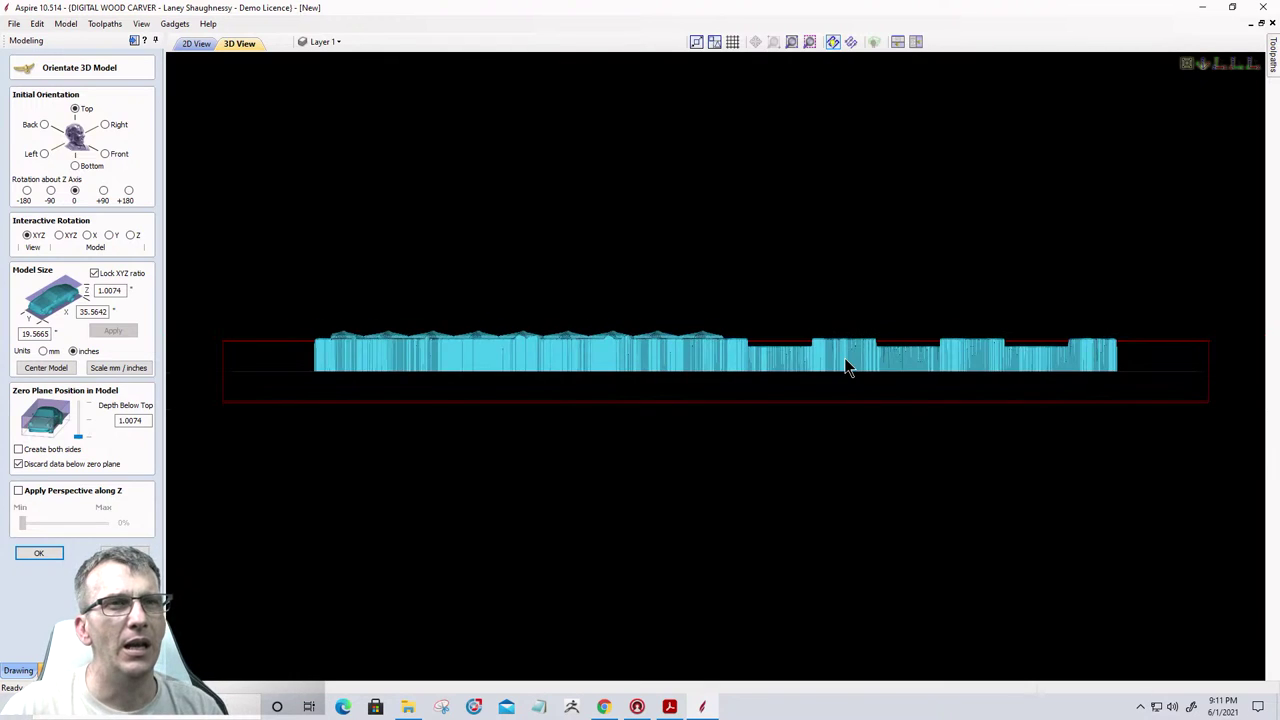
pyautogui.scroll(-1, 1077, 377)
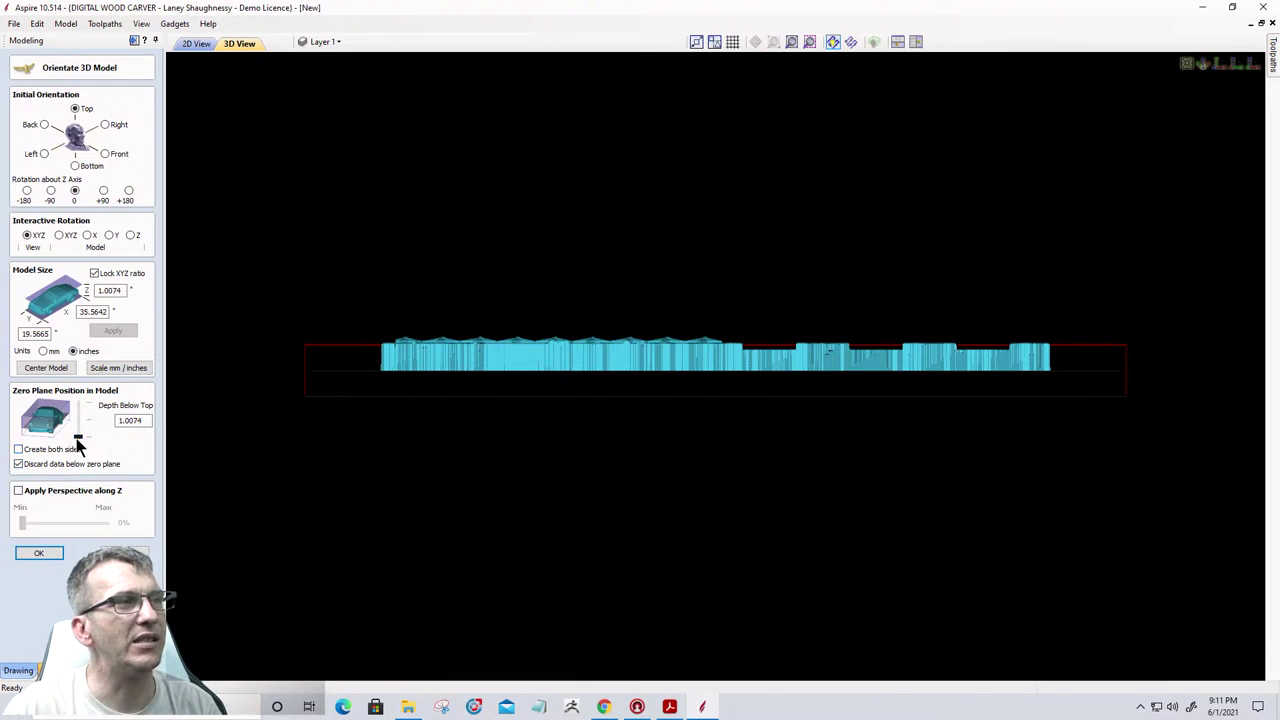
# Try the zero plane at 0.7152 inches below the top, return it to the model's base and create the component.
pyautogui.moveTo(78, 437); pyautogui.dragTo(78, 430)
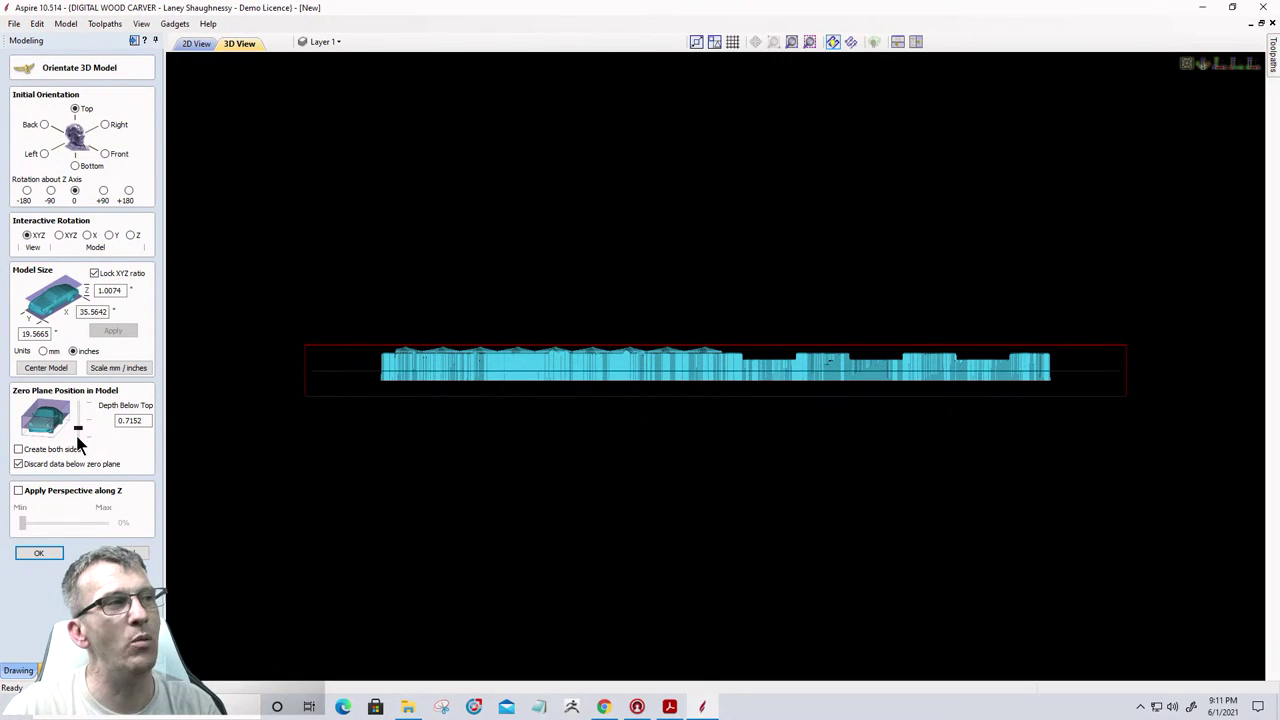
pyautogui.moveTo(78, 432); pyautogui.dragTo(80, 457)
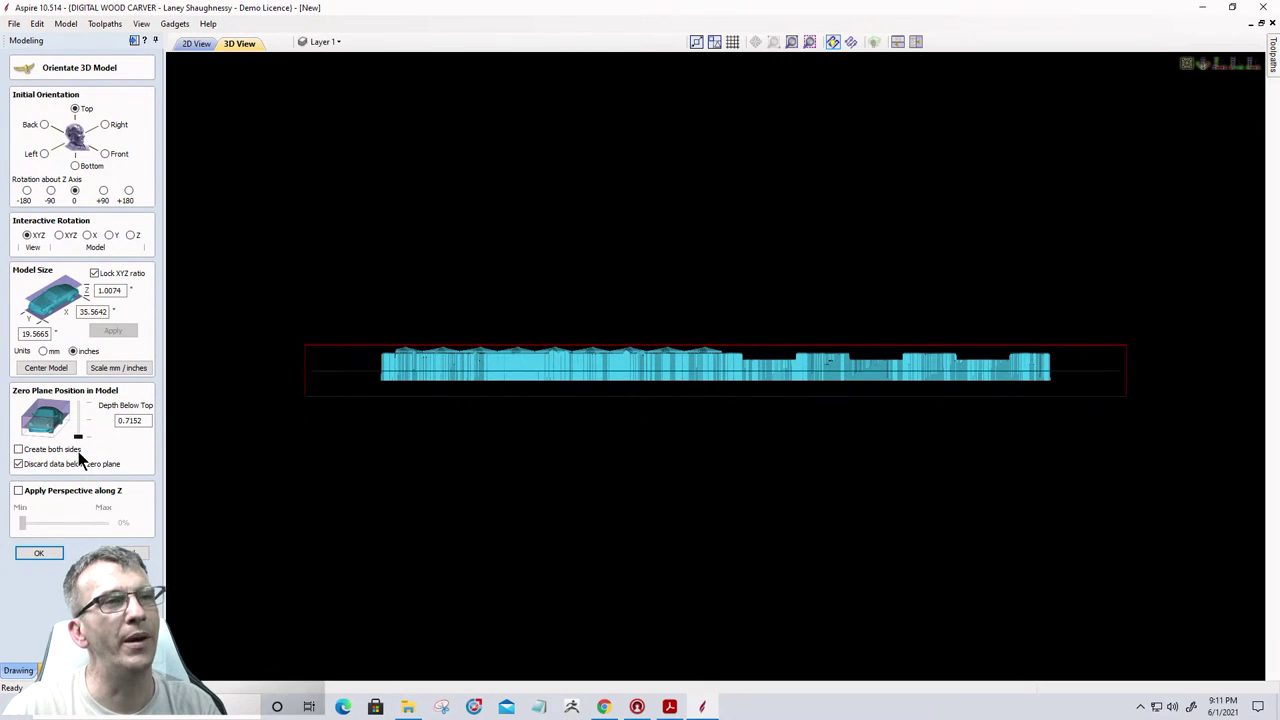
pyautogui.click(31, 553)
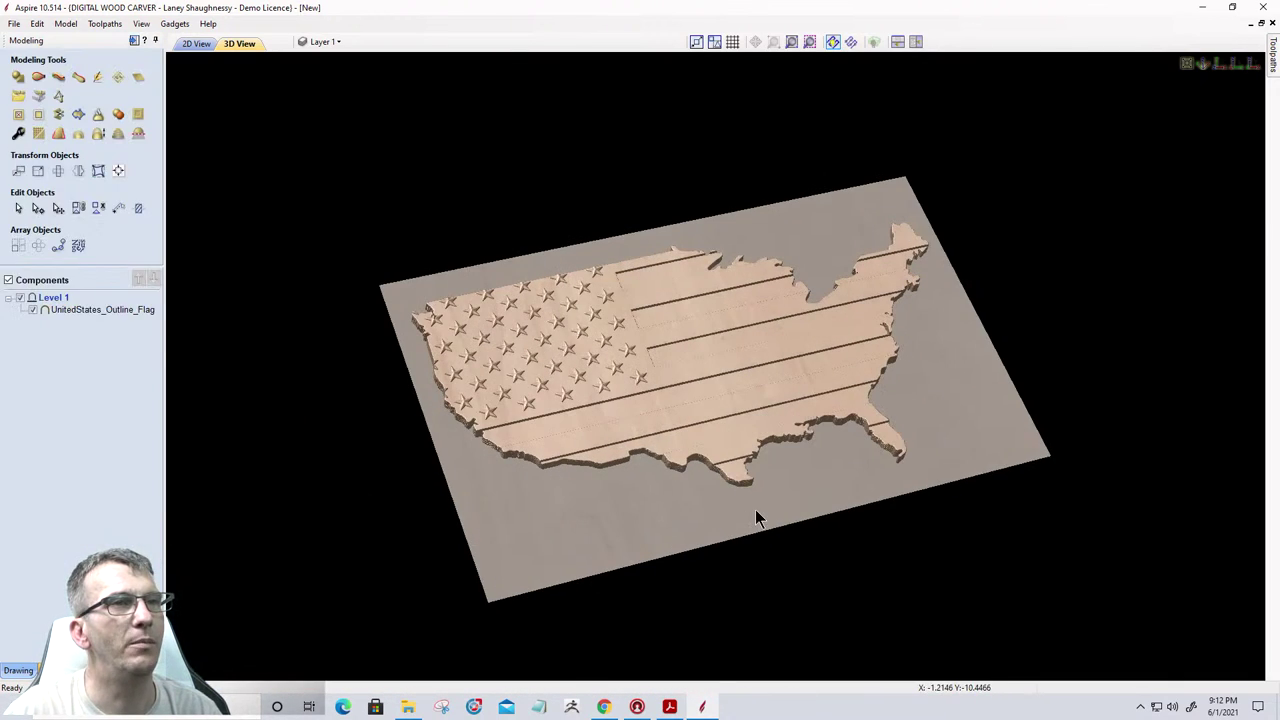
pyautogui.moveTo(755, 511); pyautogui.dragTo(703, 440)
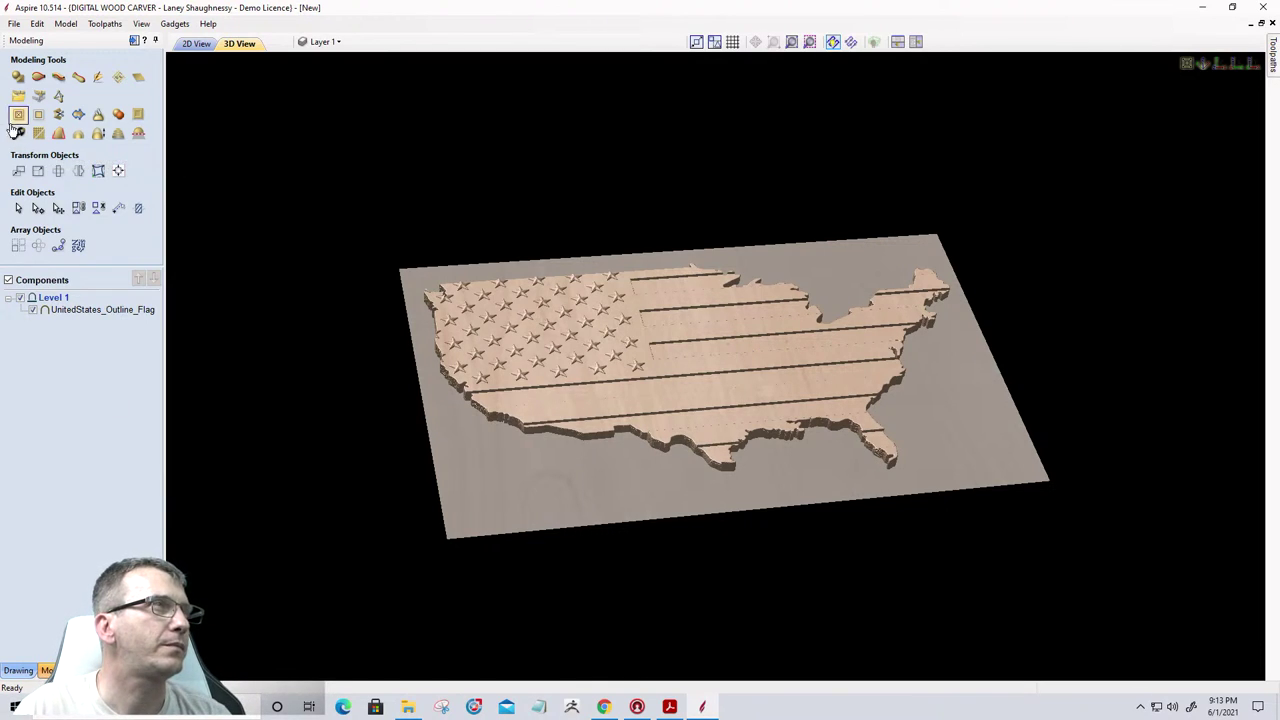
pyautogui.moveTo(840, 428); pyautogui.dragTo(750, 446)
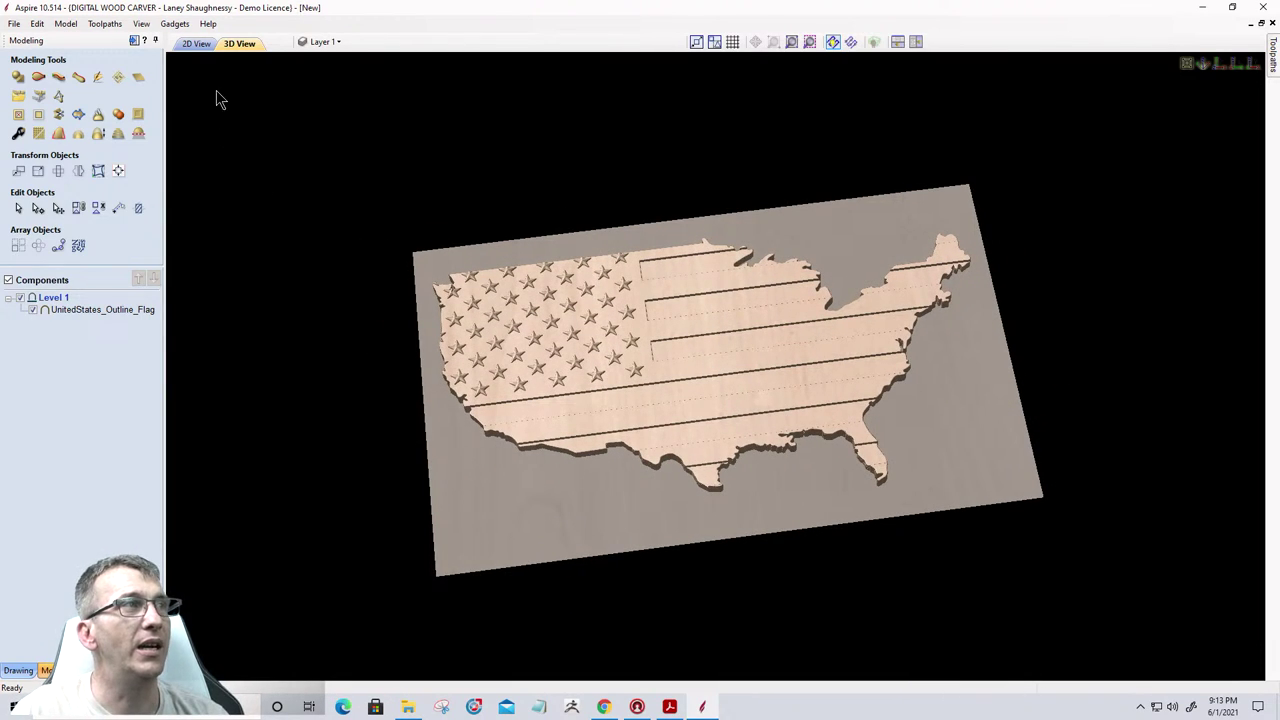
# Inspect the flag component in the 2D view and compare its shading when selected and unselected.
pyautogui.click(190, 43)
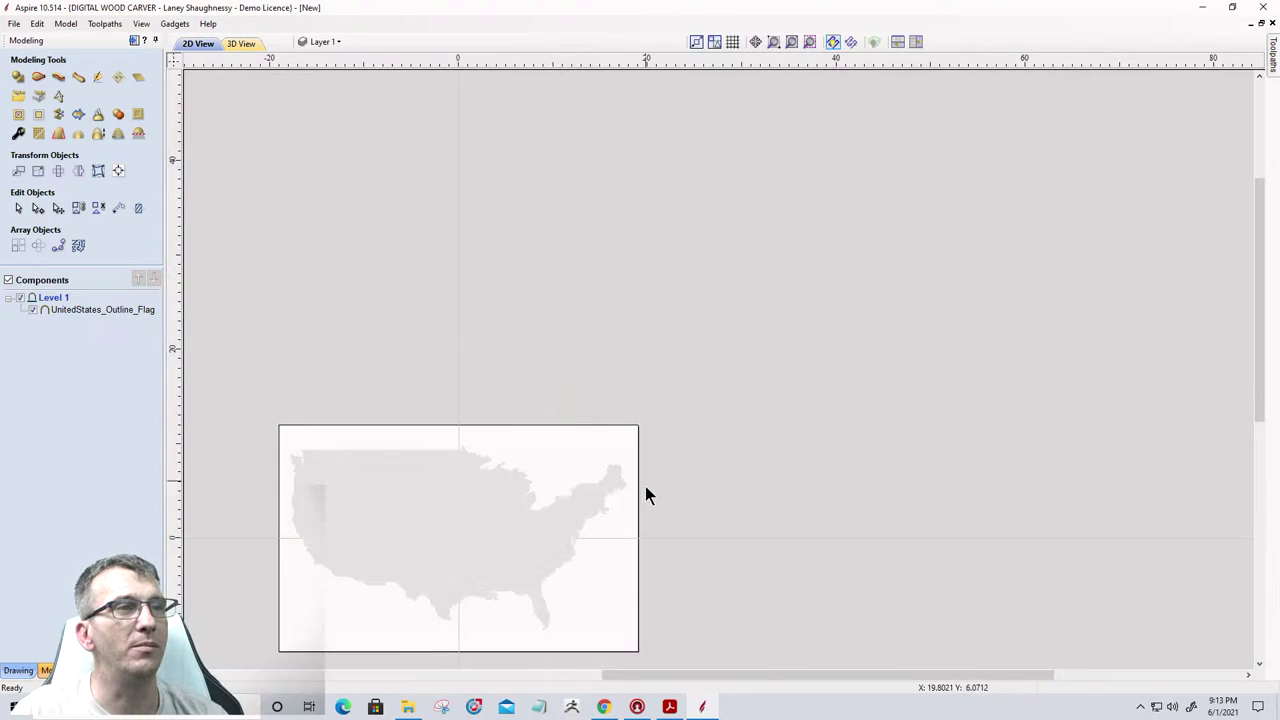
pyautogui.click(411, 534)
pyautogui.scroll(6, 405, 550)
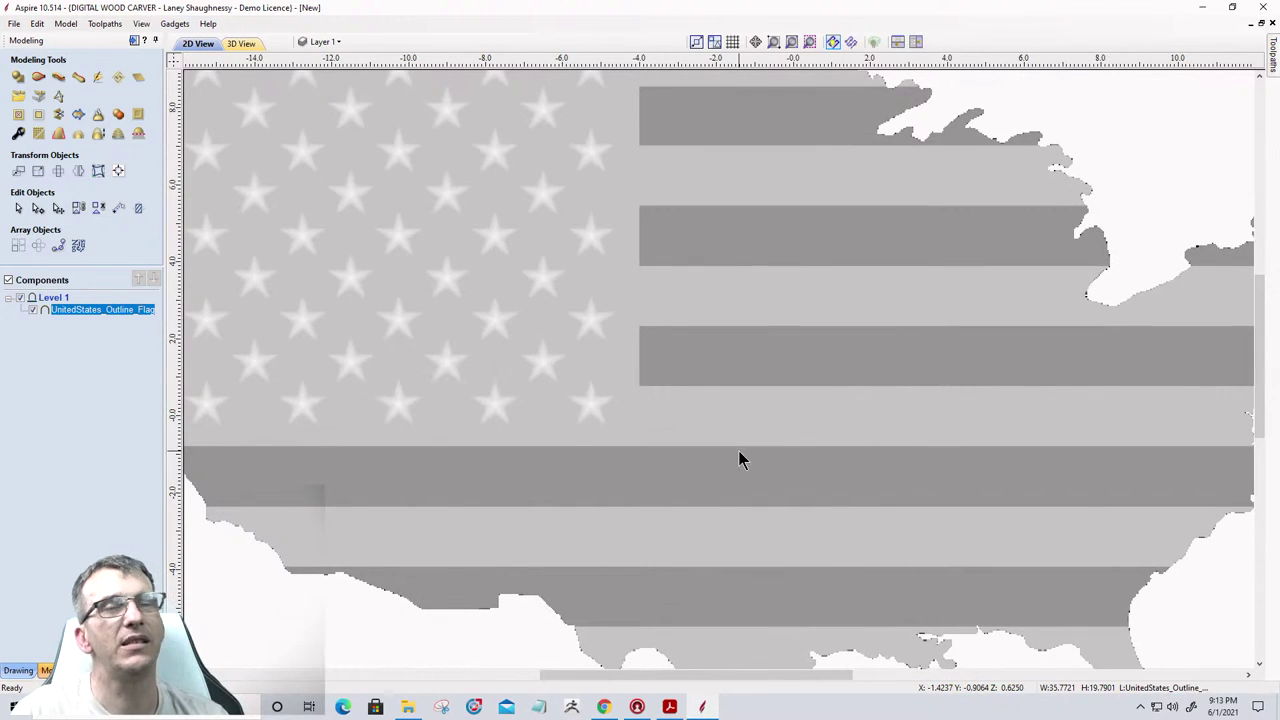
pyautogui.scroll(-3, 757, 335)
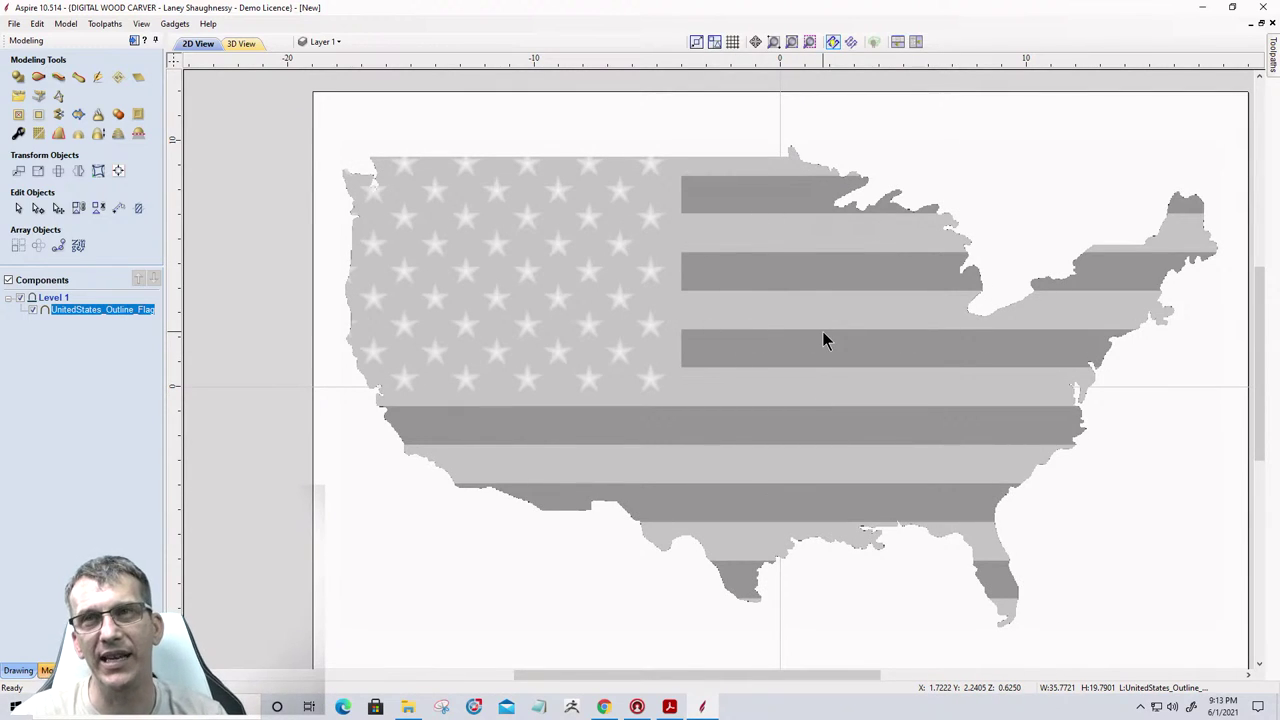
pyautogui.click(1105, 172)
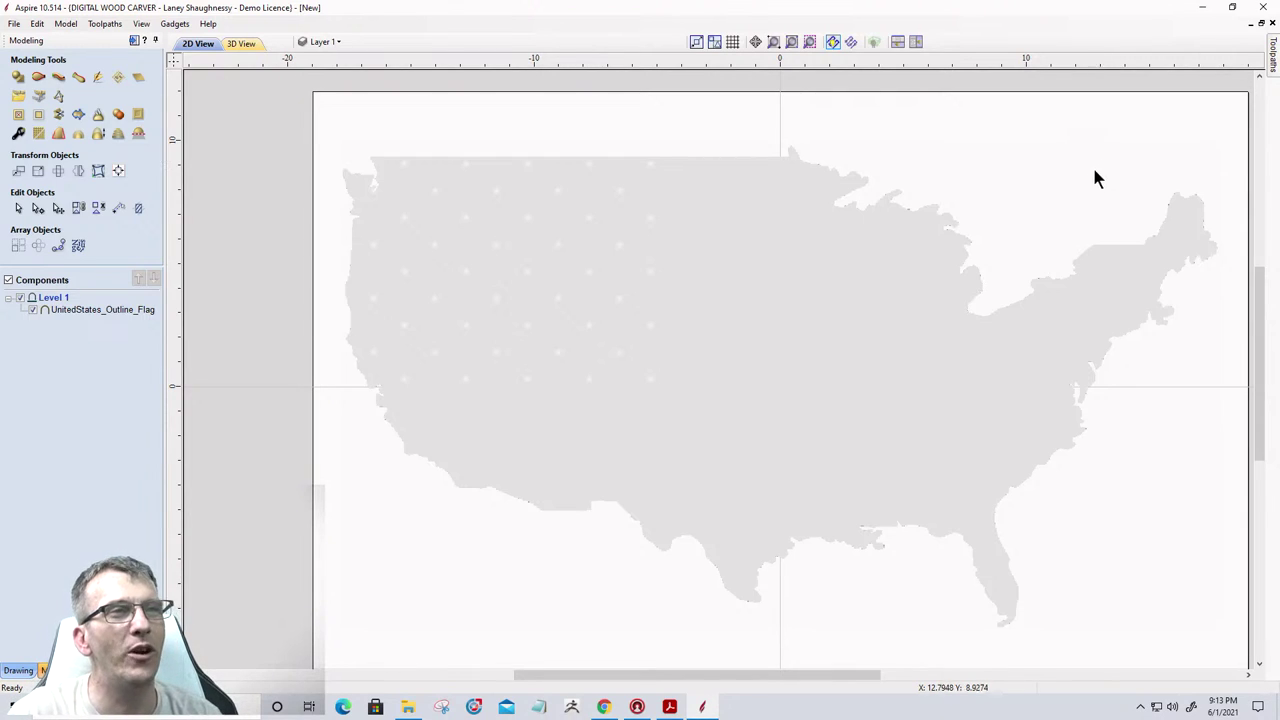
pyautogui.click(799, 520)
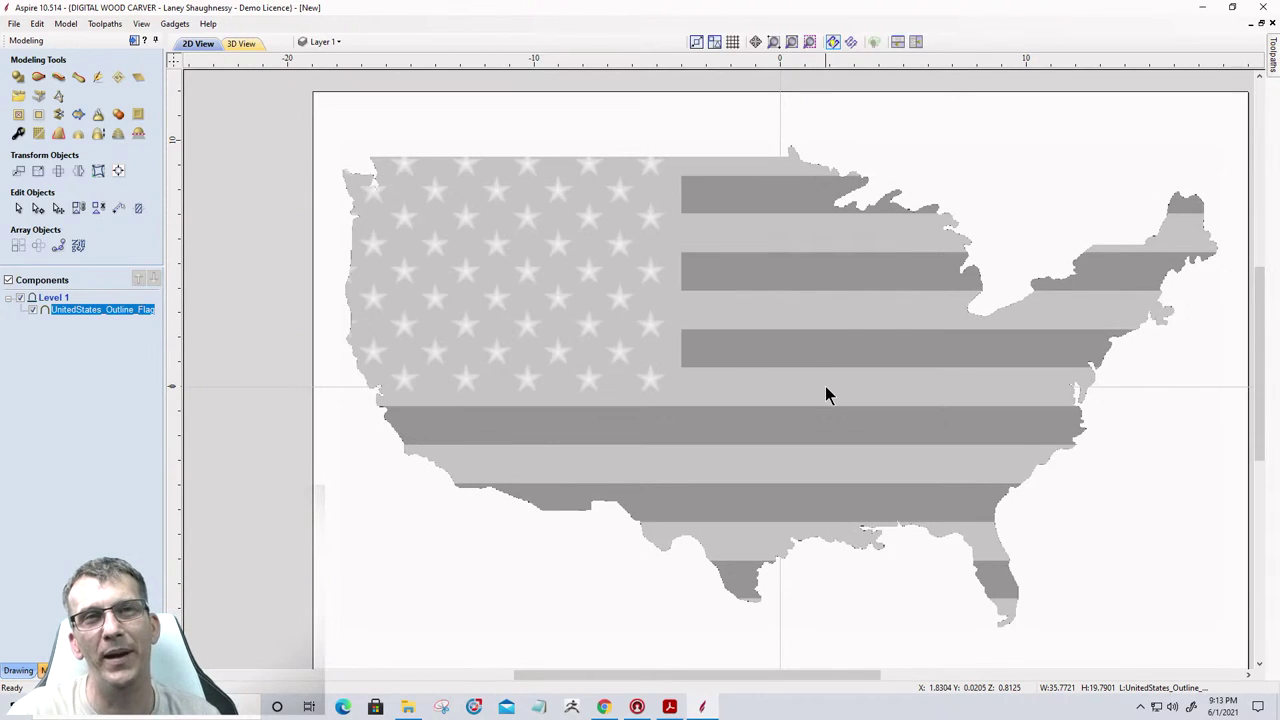
pyautogui.click(1005, 201)
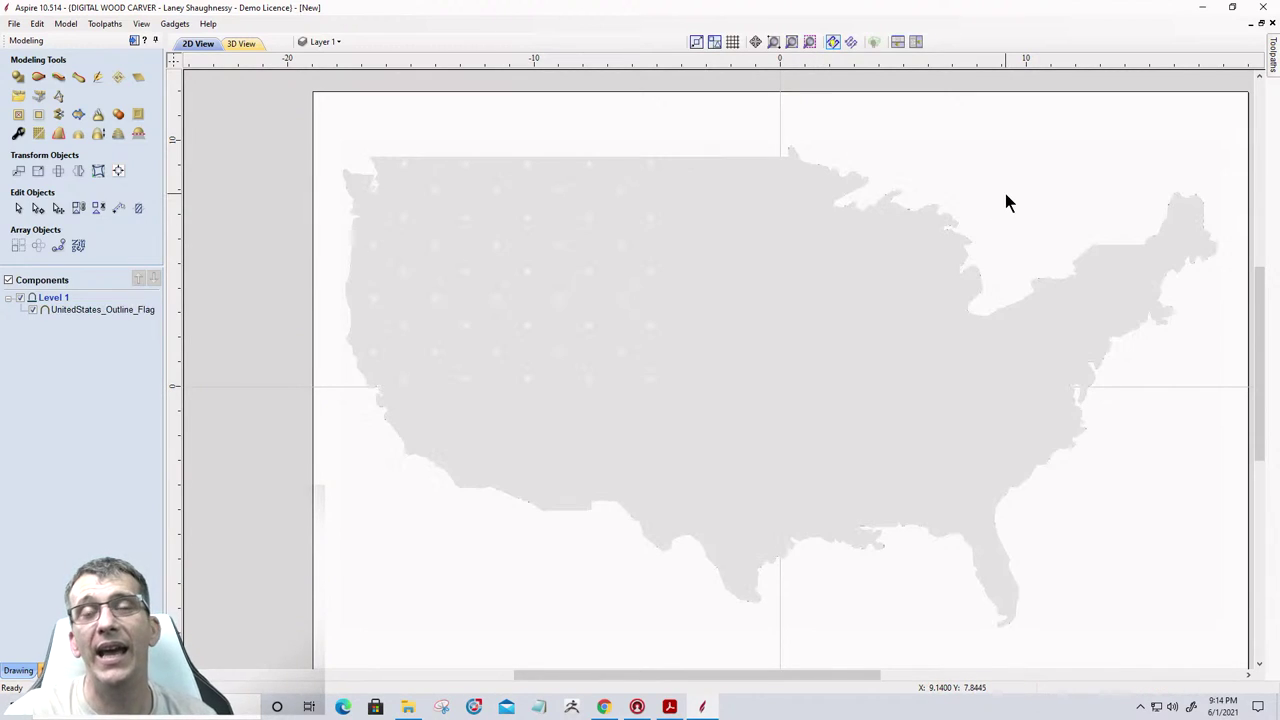
# Set the flag component's fading of non-selected bitmap to 0% and select the component.
pyautogui.rightClick(1005, 201)
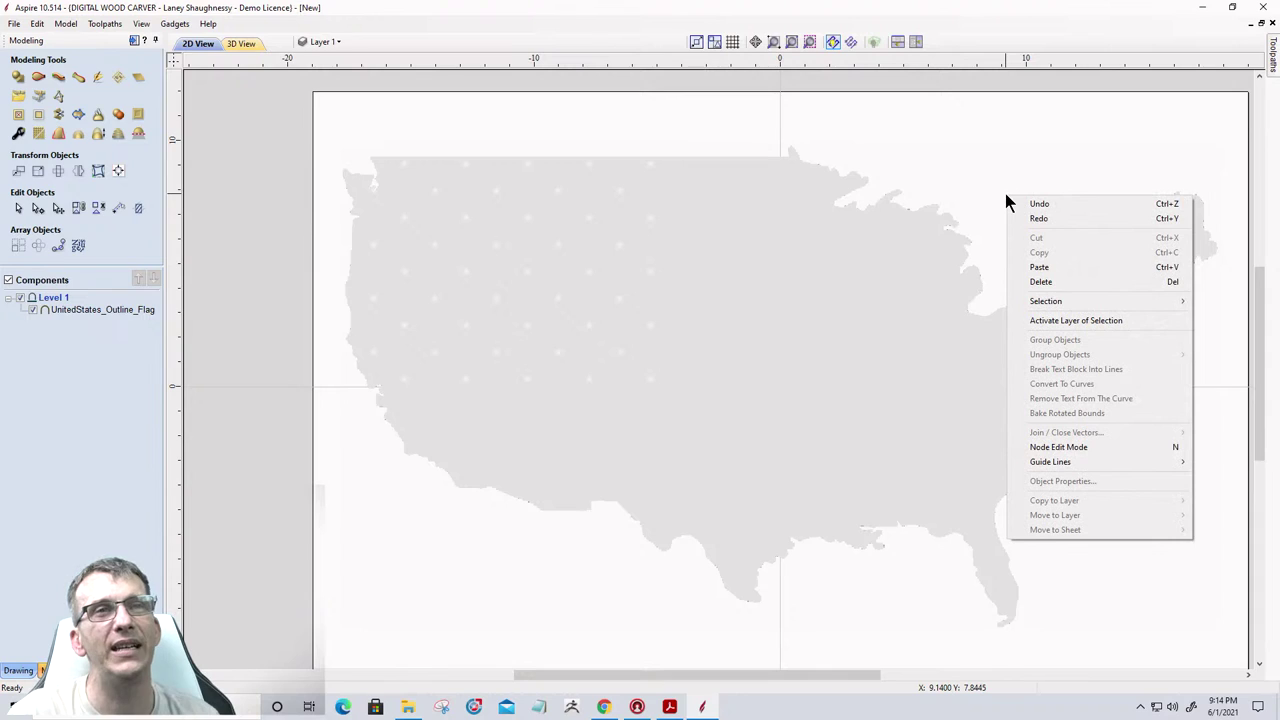
pyautogui.click(874, 295)
pyautogui.rightClick(874, 304)
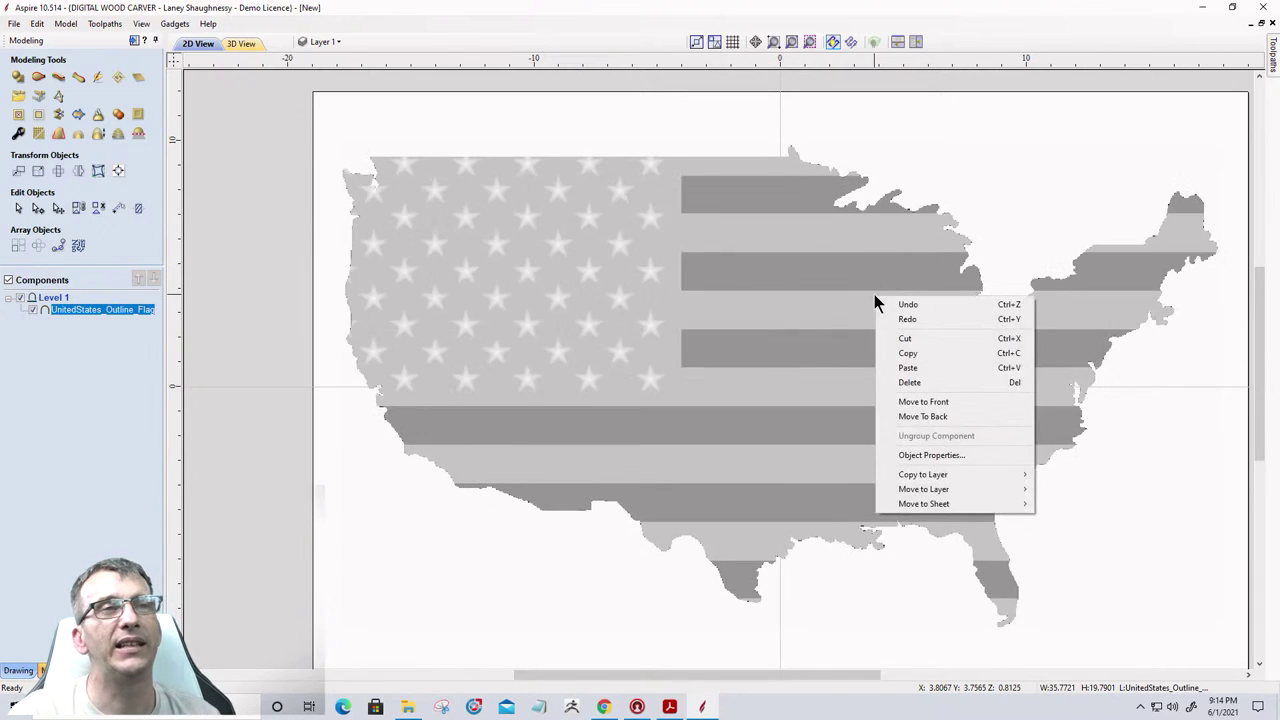
pyautogui.click(914, 456)
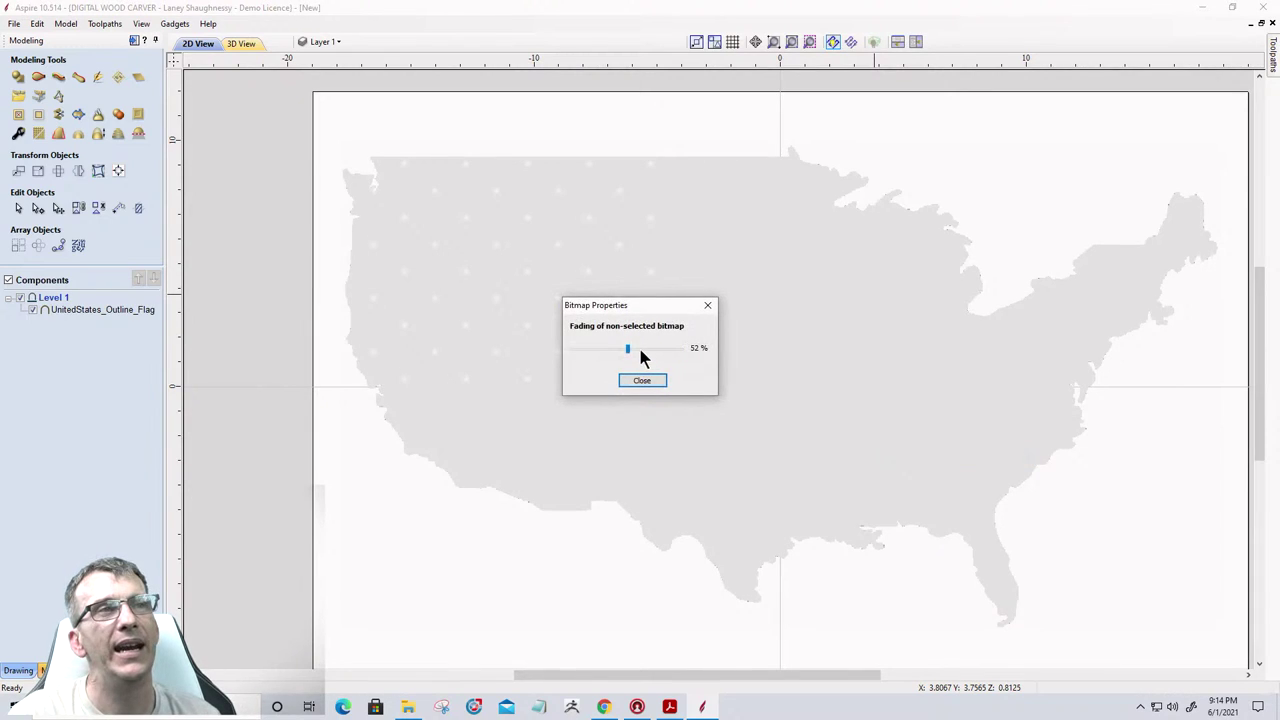
pyautogui.moveTo(626, 351); pyautogui.dragTo(535, 358)
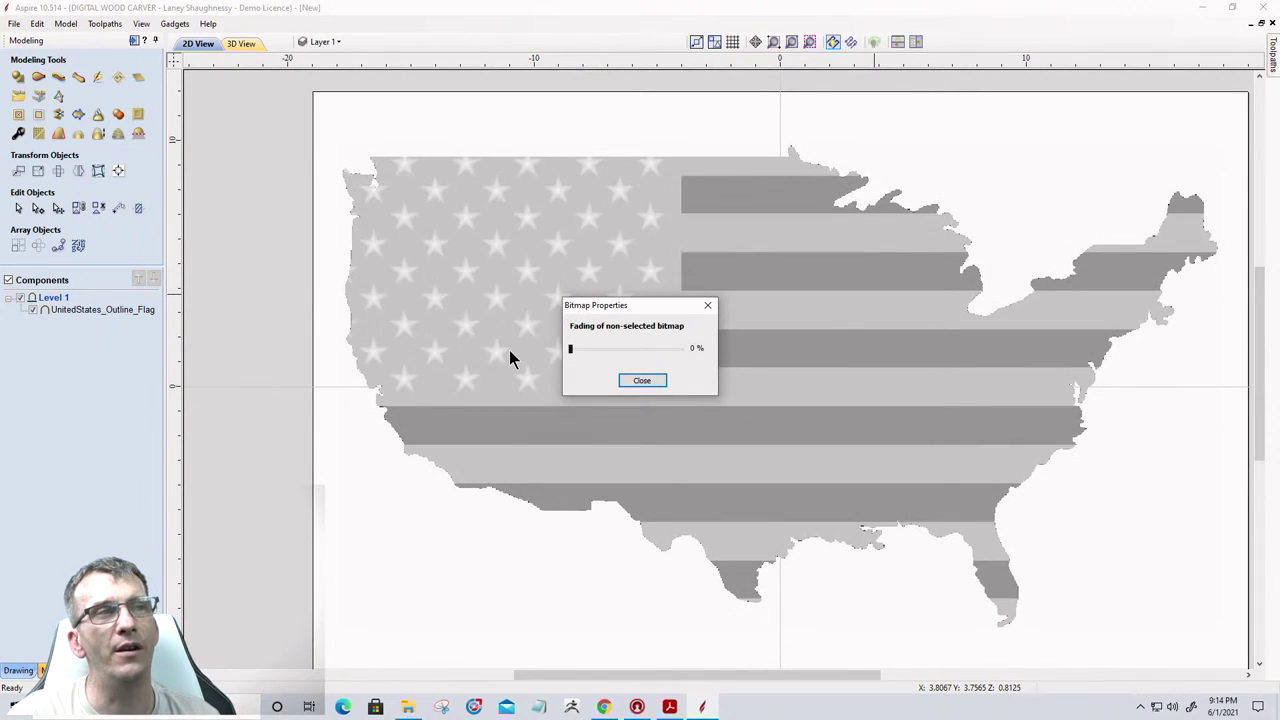
pyautogui.click(641, 383)
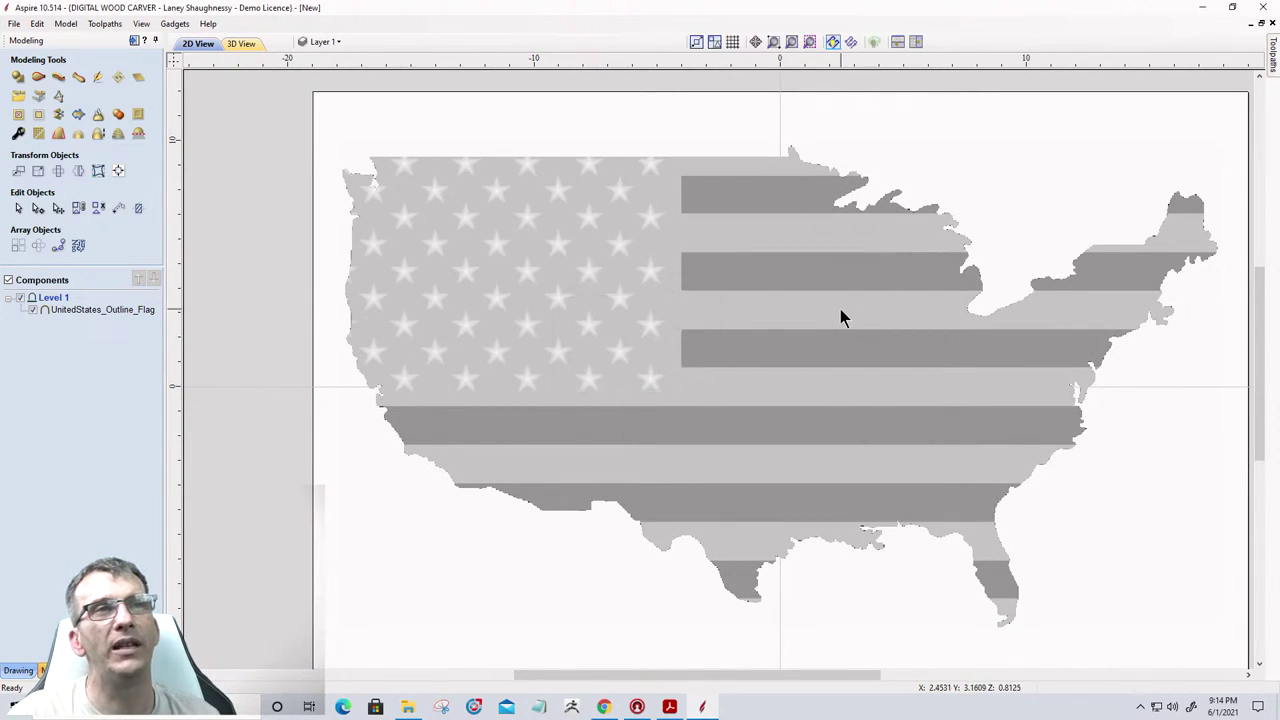
pyautogui.click(1035, 410)
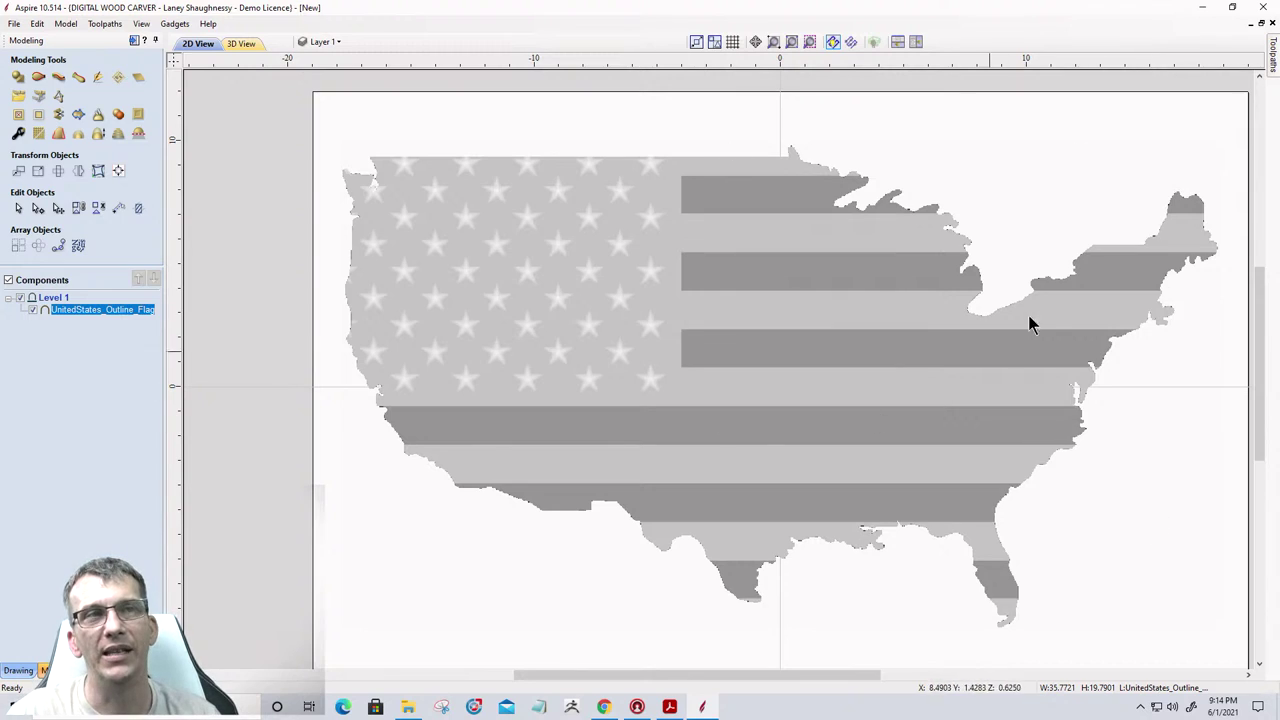
# Create the text "U.S. MARINES" in the Arial Black font.
pyautogui.click(9, 672)
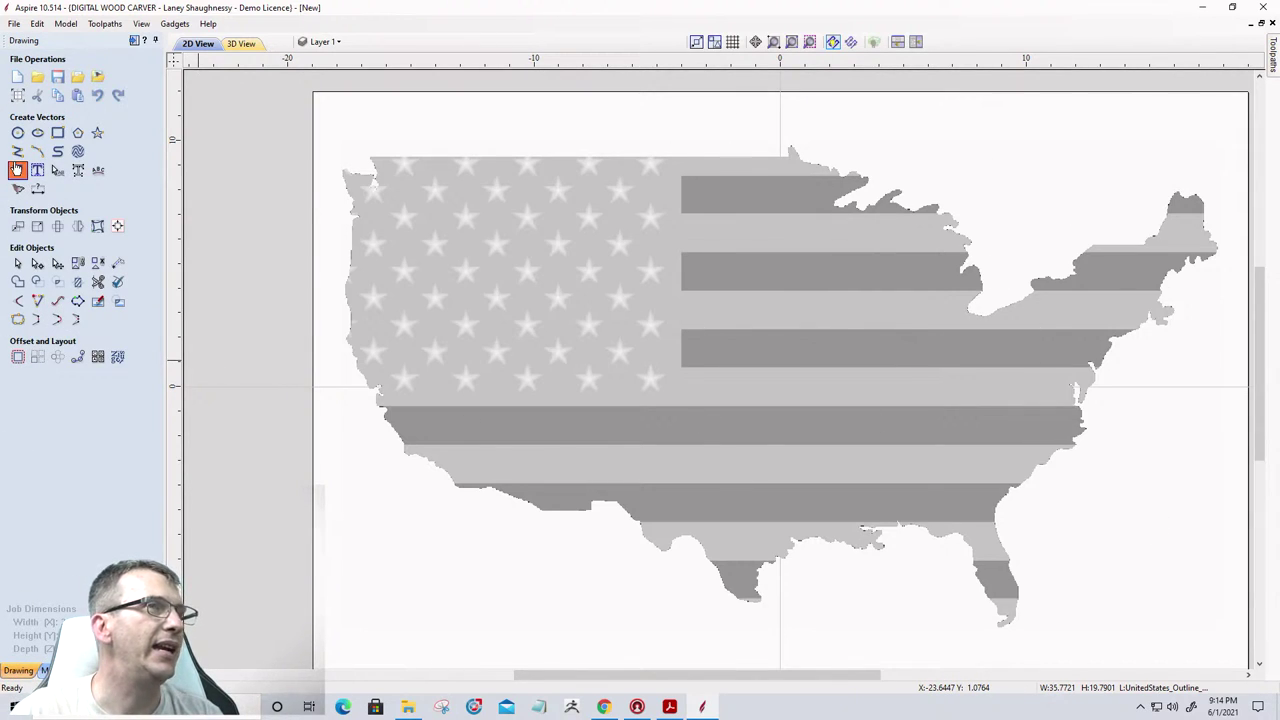
pyautogui.click(16, 170)
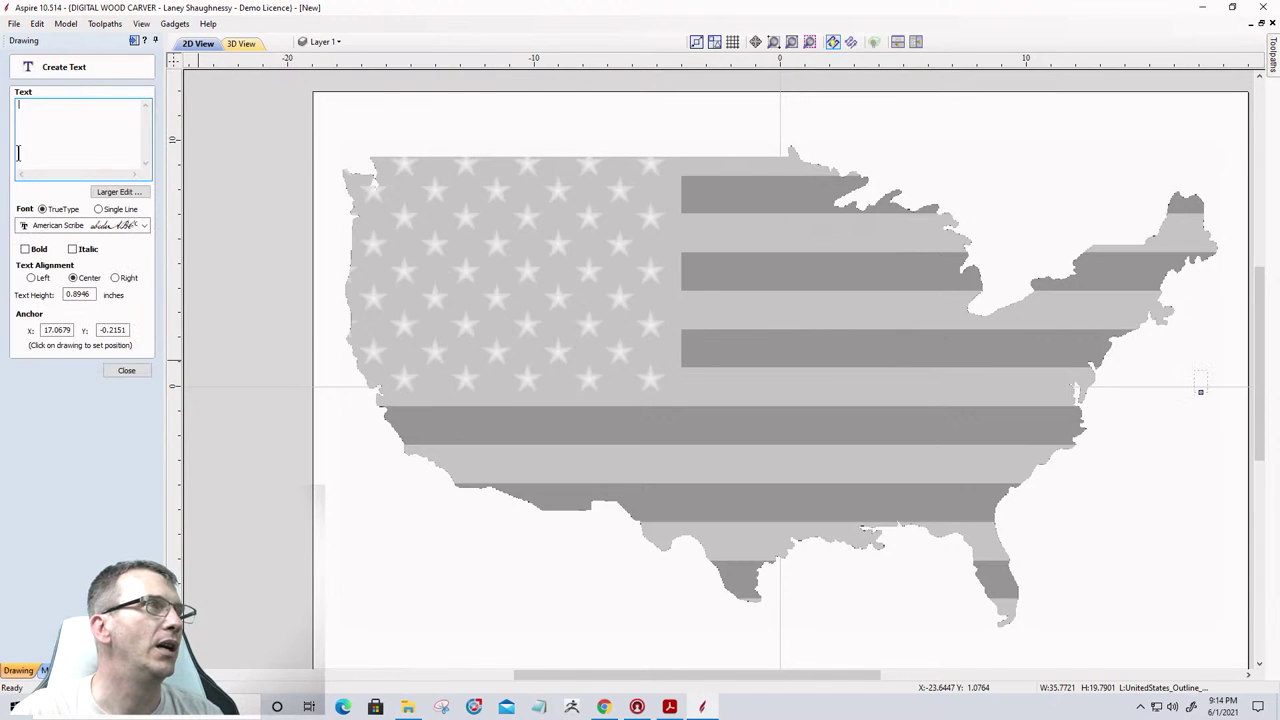
pyautogui.click(75, 155)
pyautogui.write('U')
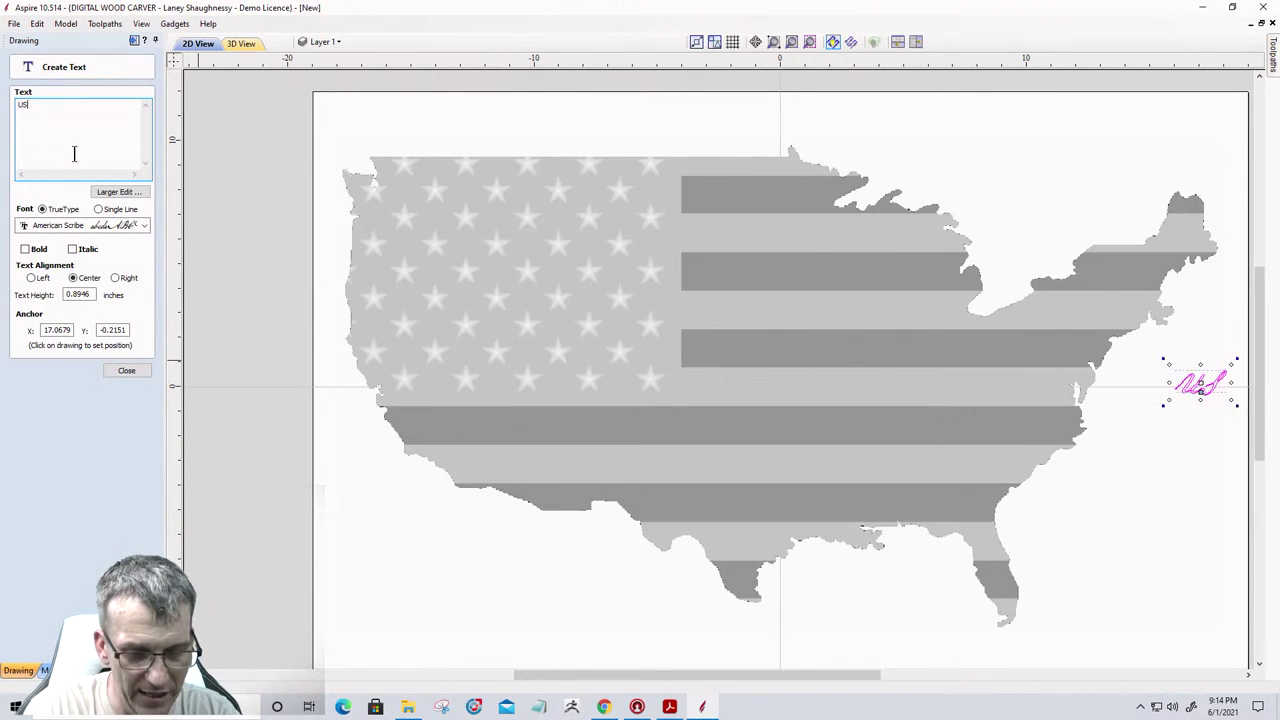
pyautogui.write('.S. ')
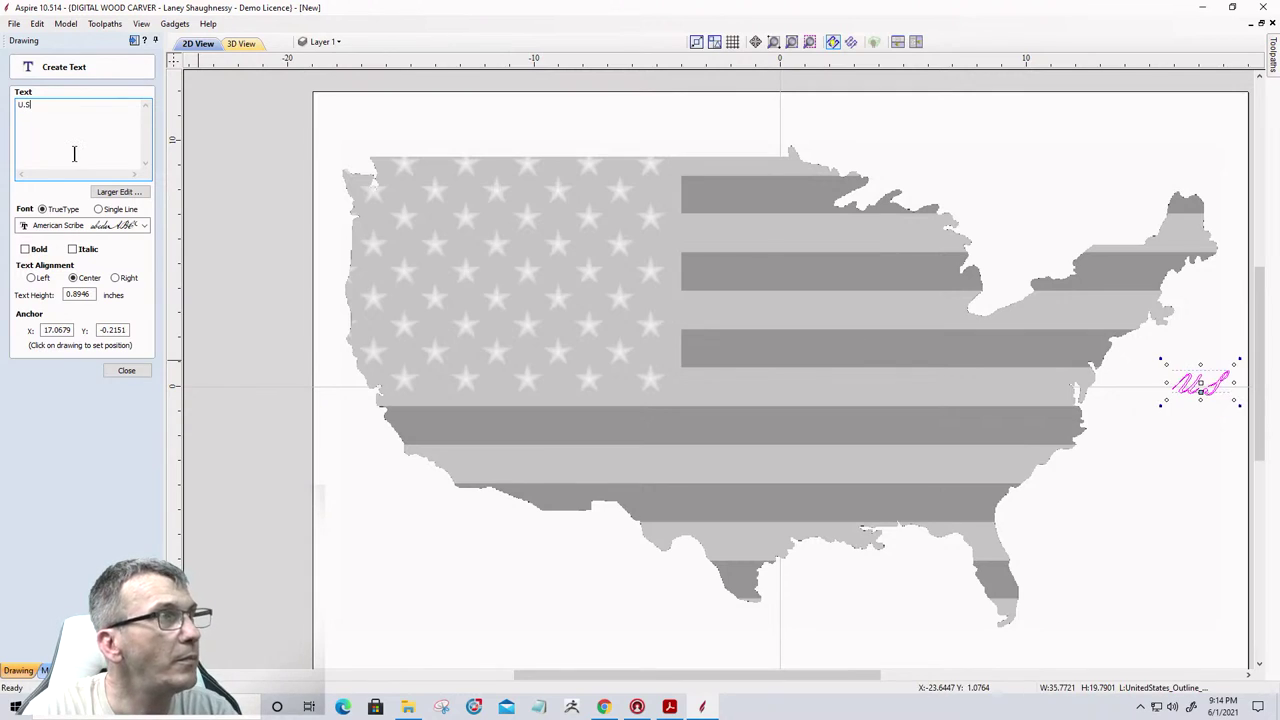
pyautogui.write('M')
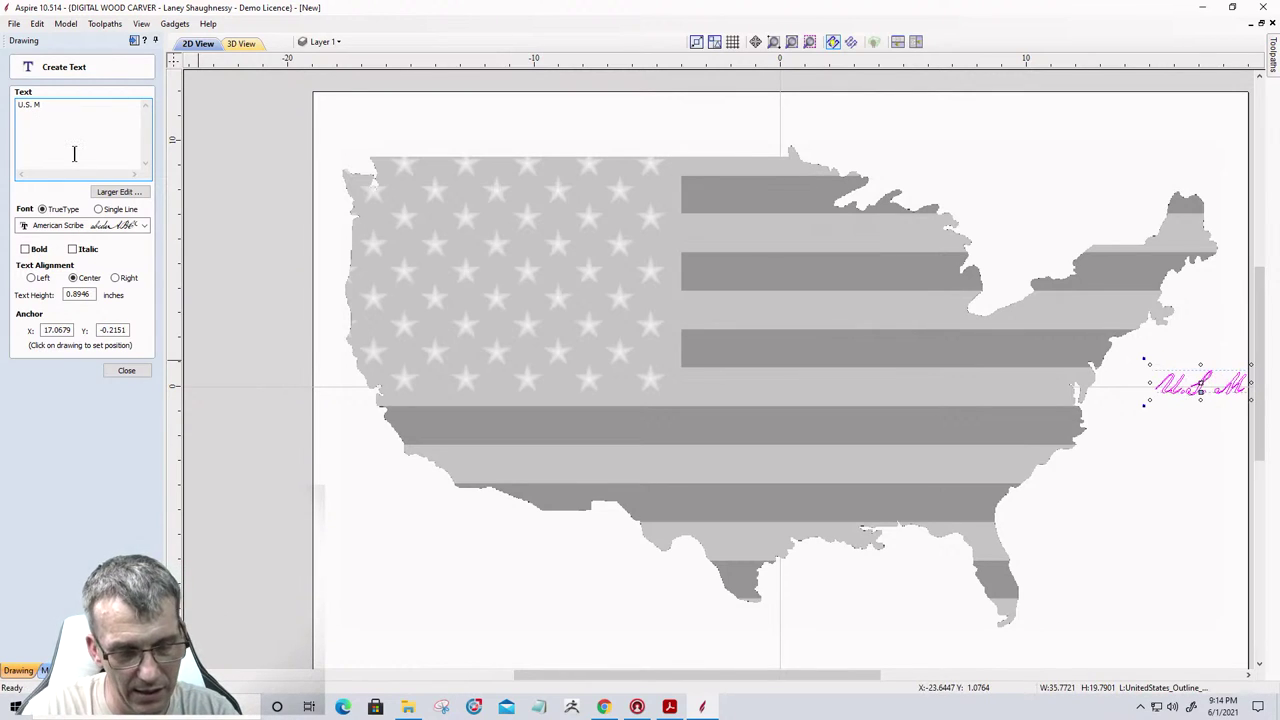
pyautogui.write('ARINES')
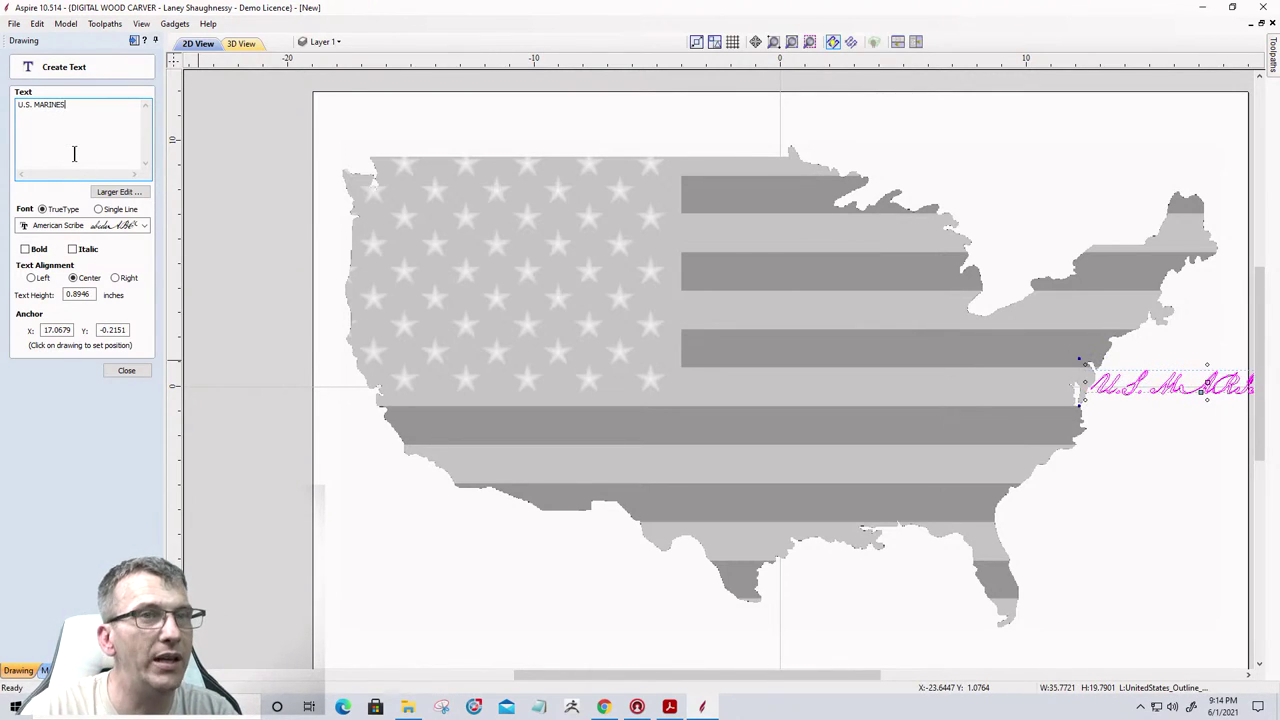
pyautogui.click(125, 226)
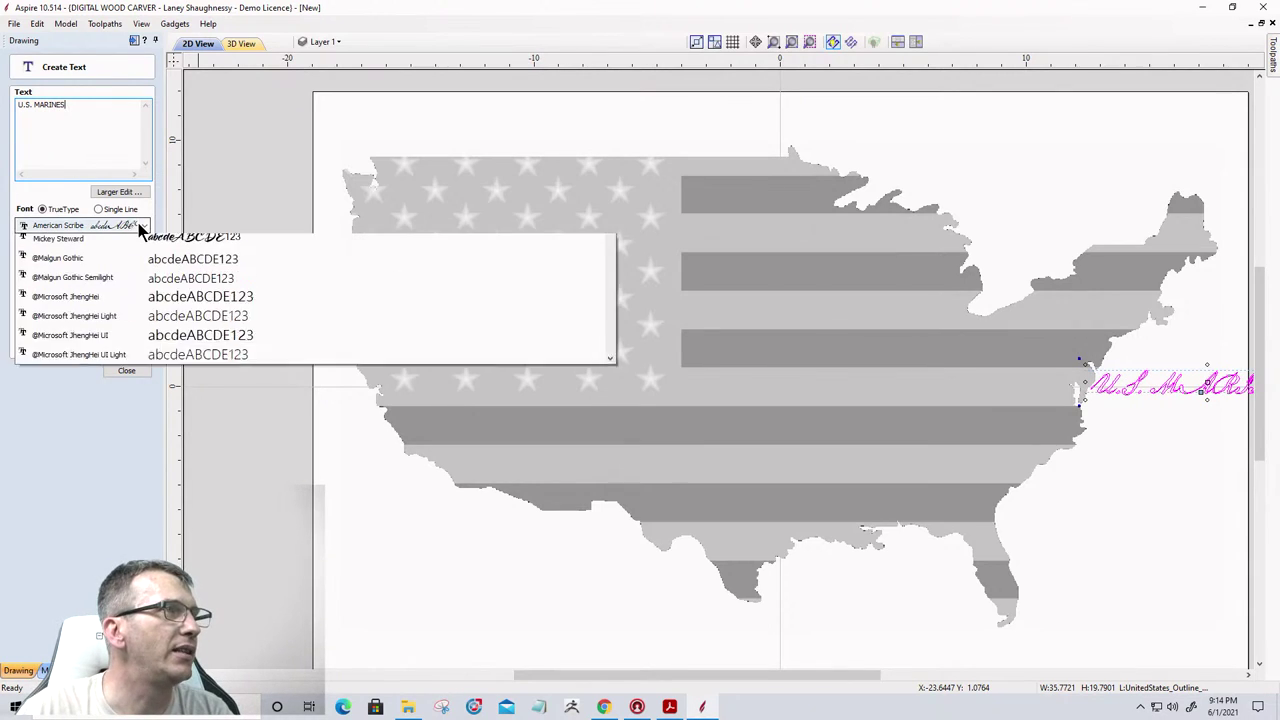
pyautogui.click(119, 258)
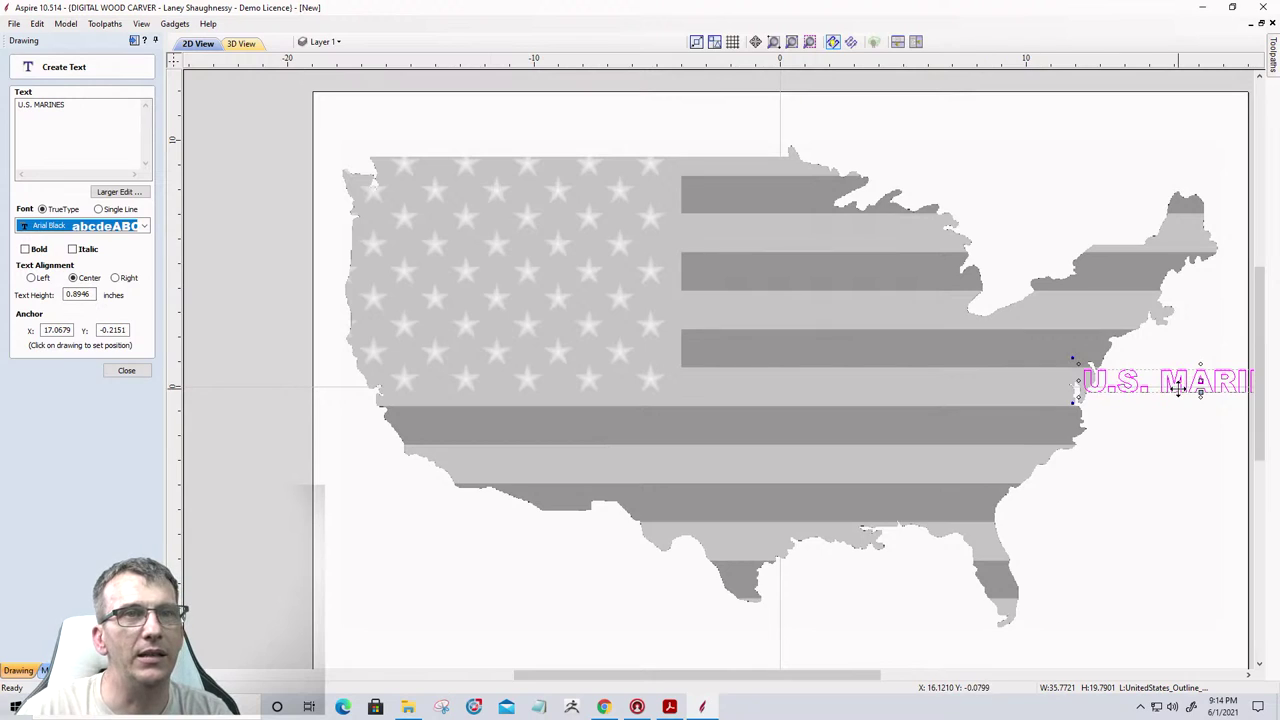
# Place the U.S. MARINES text within the light stripe beside the stars, anchored at about X 1.80, Y 2.66 inches, and deselect it.
pyautogui.click(822, 316)
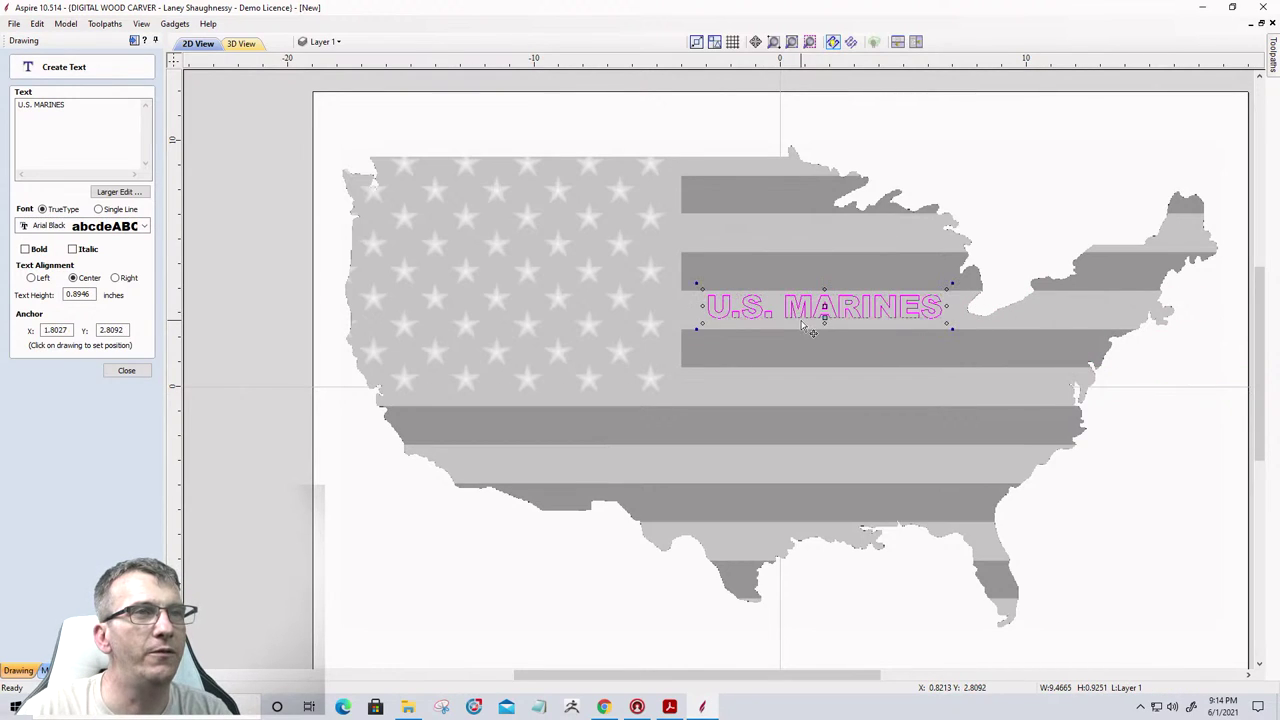
pyautogui.scroll(2, 800, 296)
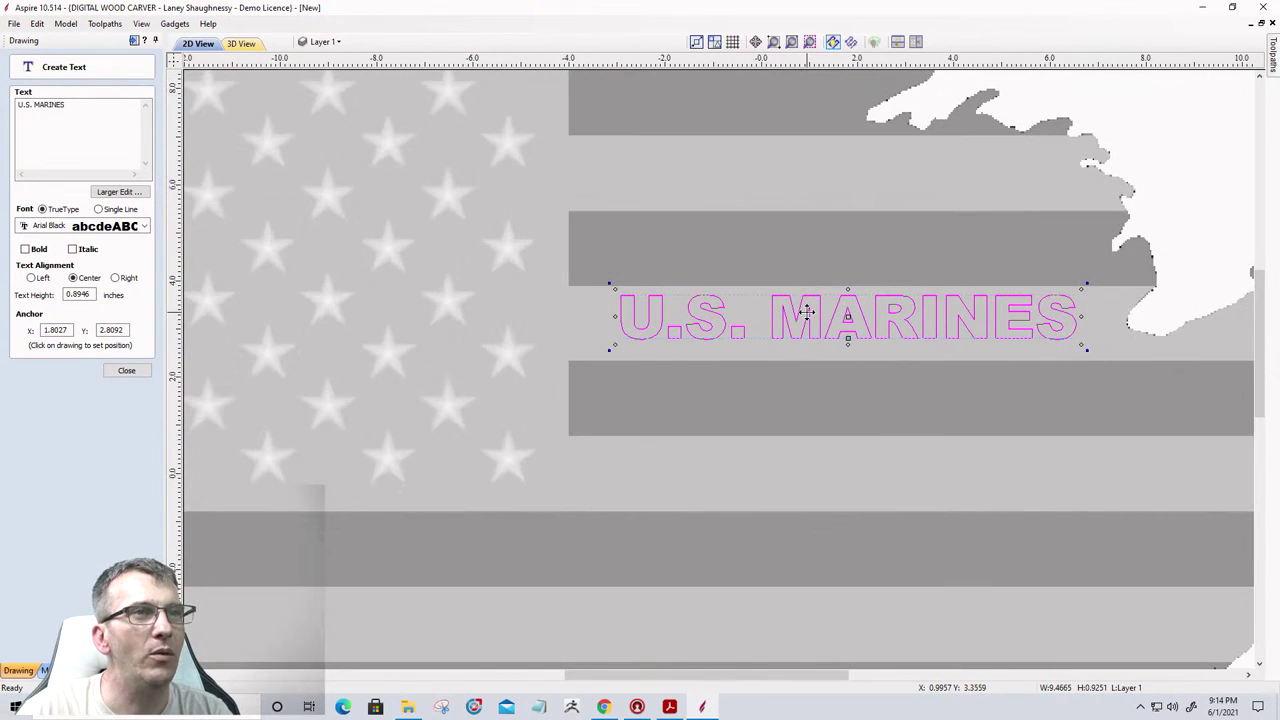
pyautogui.moveTo(808, 312); pyautogui.dragTo(808, 324)
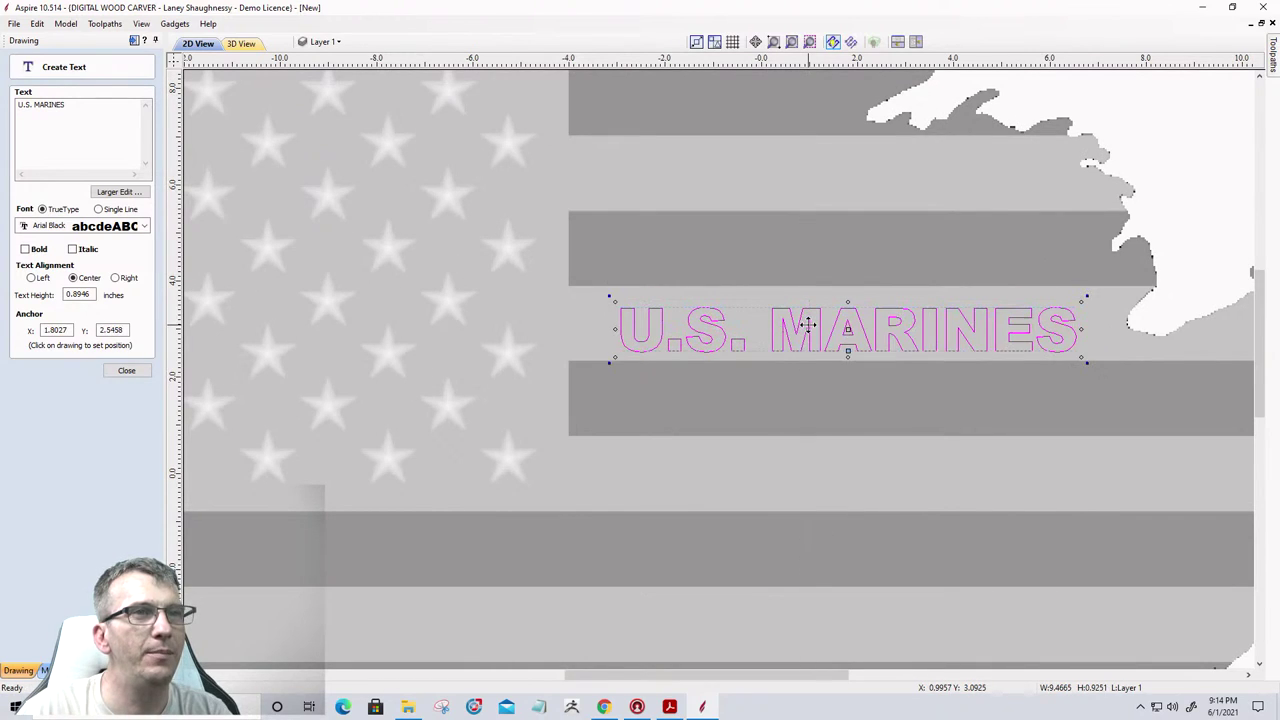
pyautogui.press('Up')
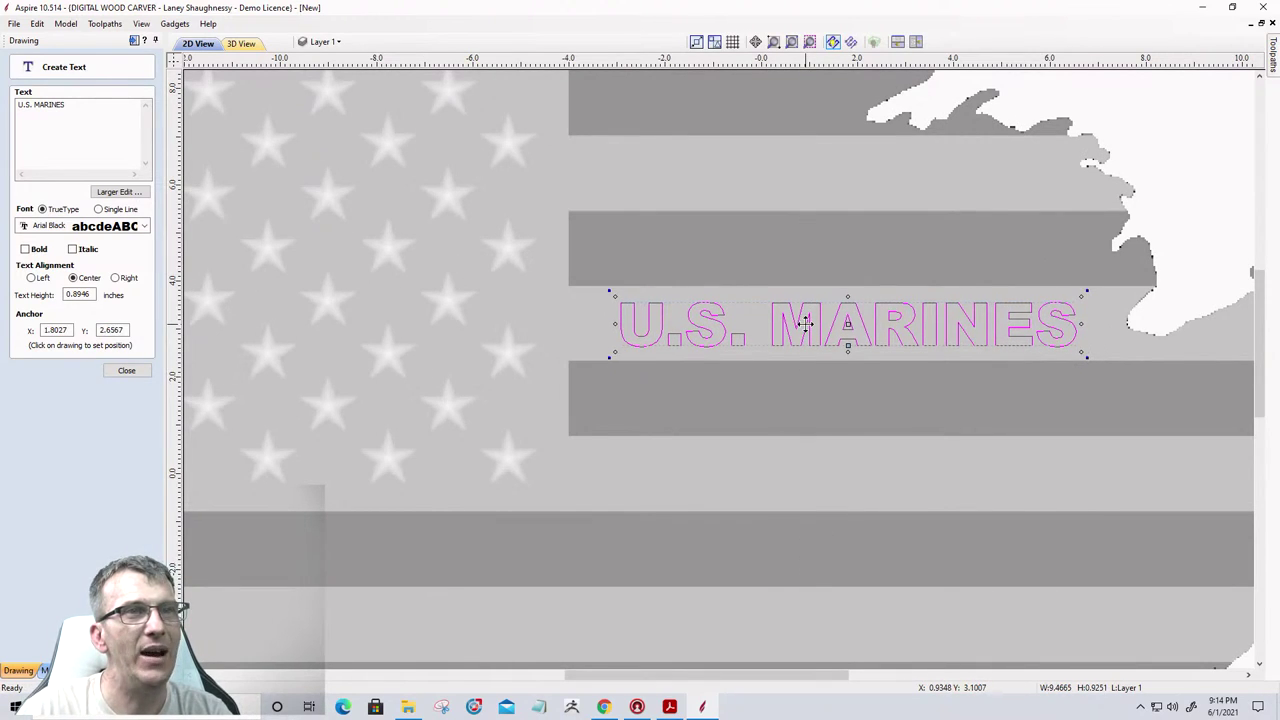
pyautogui.press('Up')
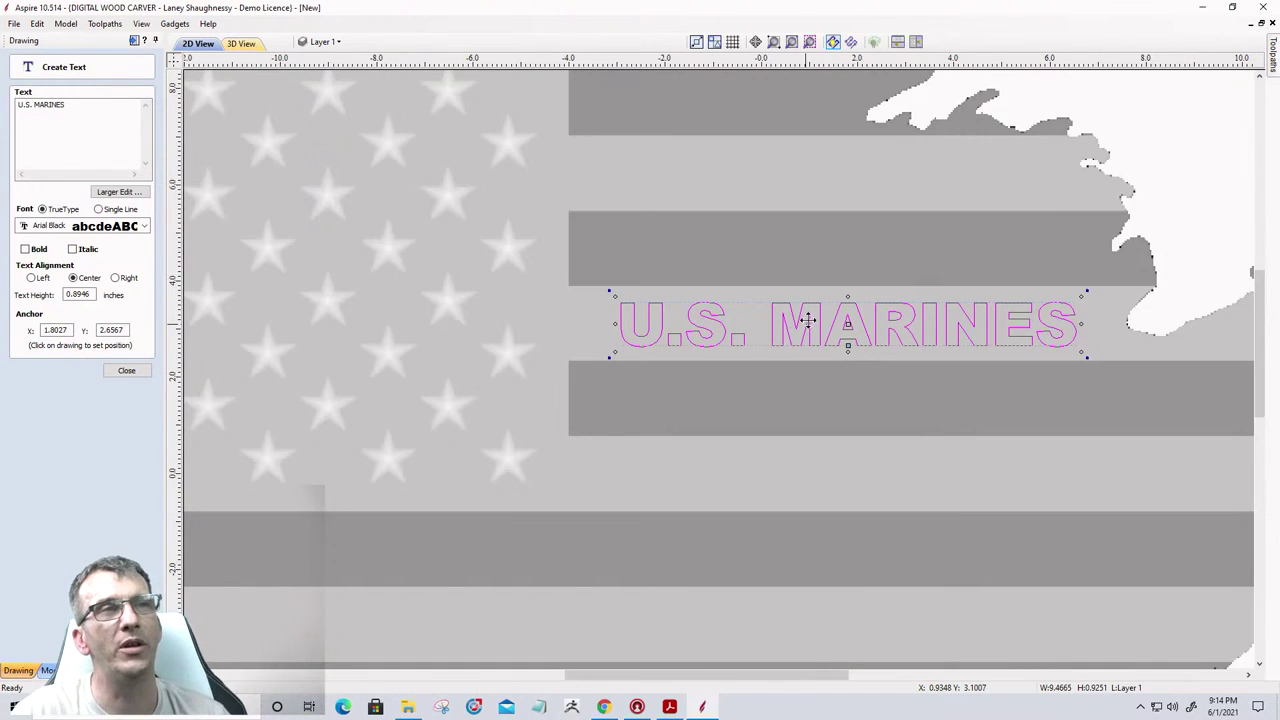
pyautogui.scroll(-3, 1010, 370)
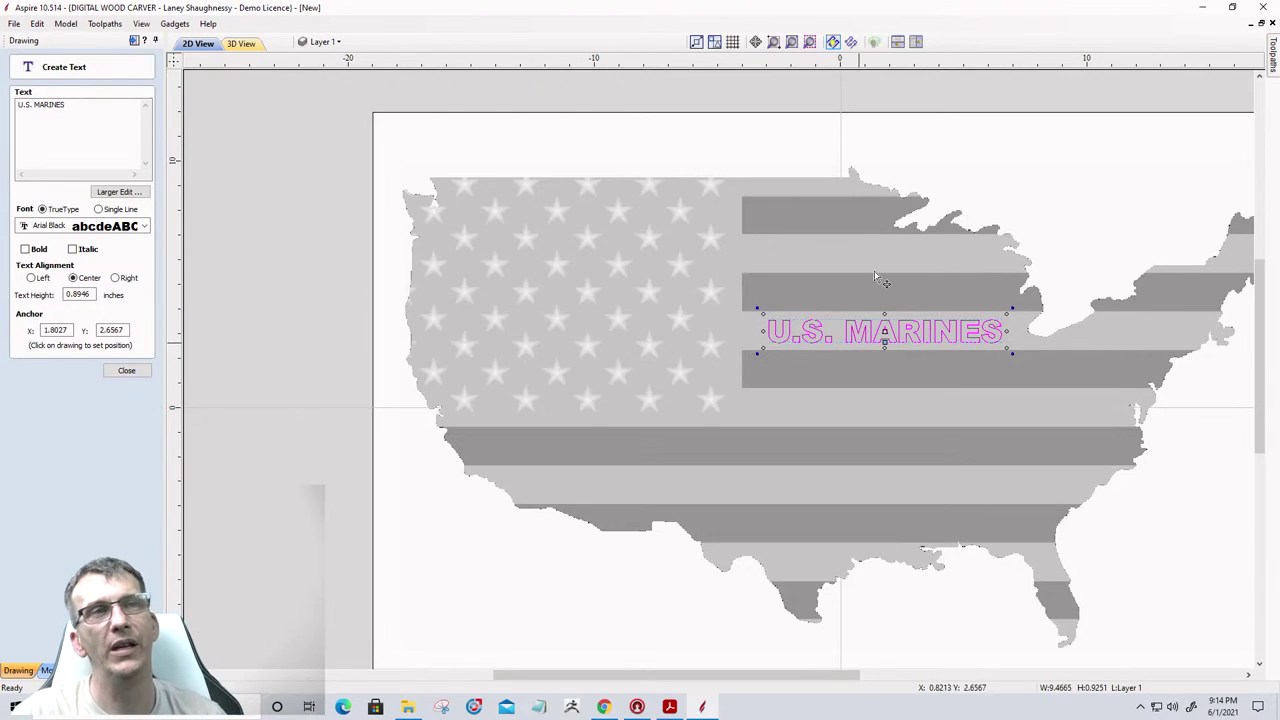
pyautogui.click(1052, 196)
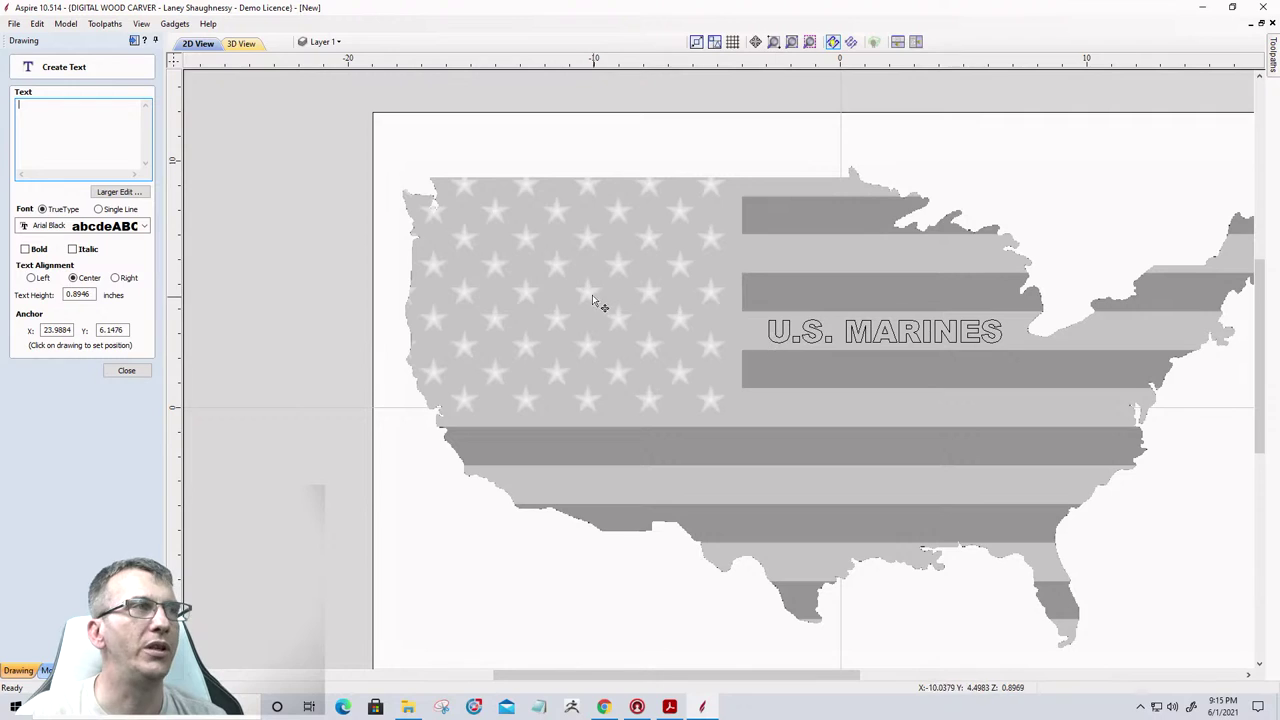
# Leave text creation and set the flag component's fading of non-selected bitmap to about 58%.
pyautogui.rightClick(622, 250)
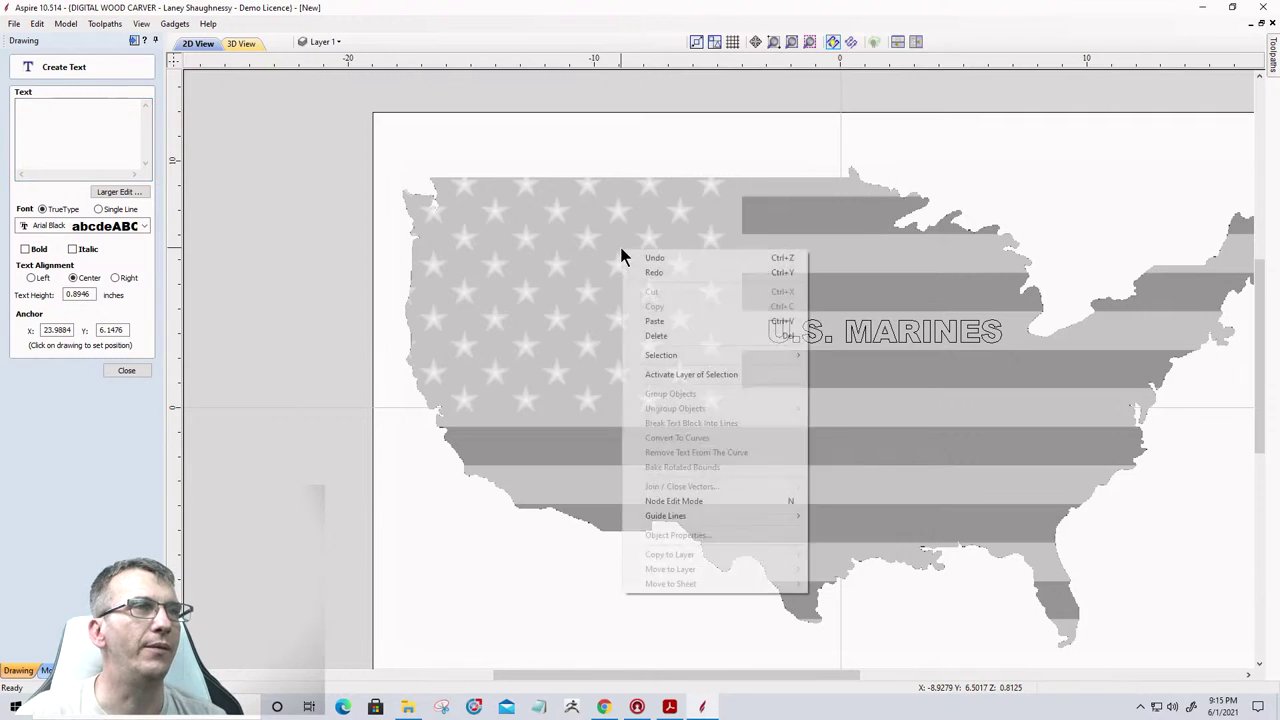
pyautogui.click(592, 410)
pyautogui.rightClick(663, 413)
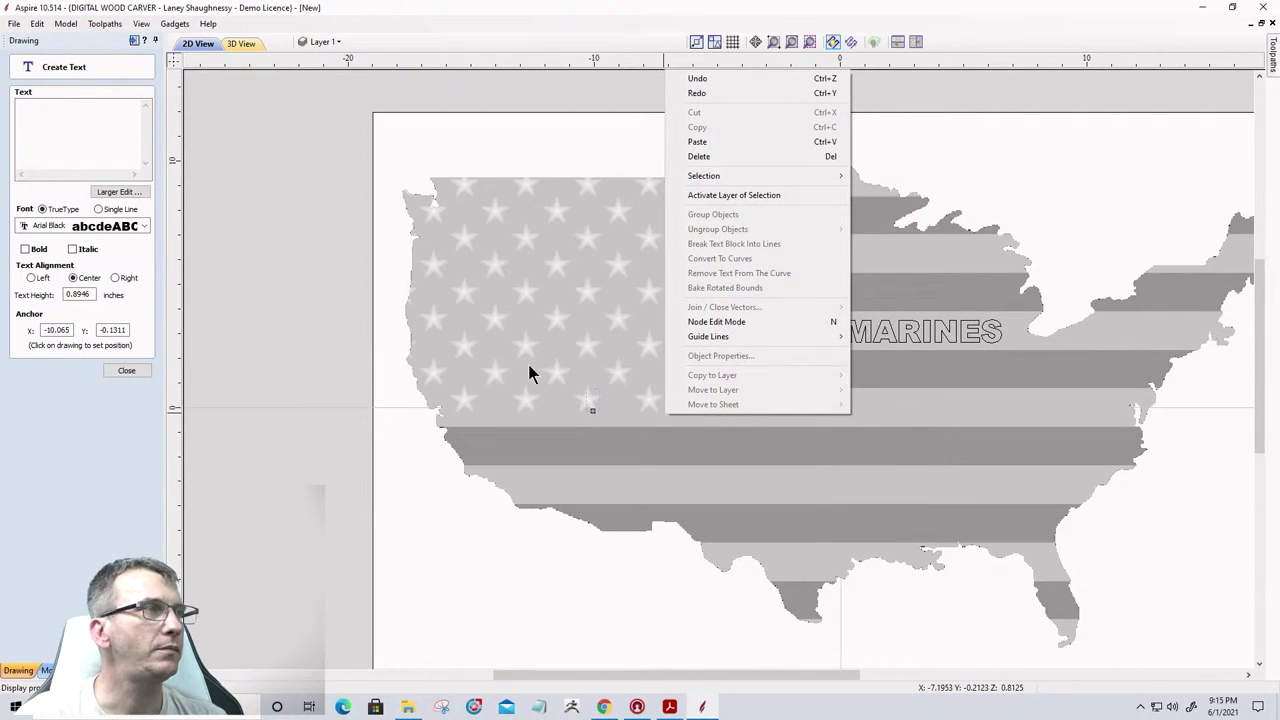
pyautogui.click(108, 368)
pyautogui.click(112, 368)
pyautogui.rightClick(746, 382)
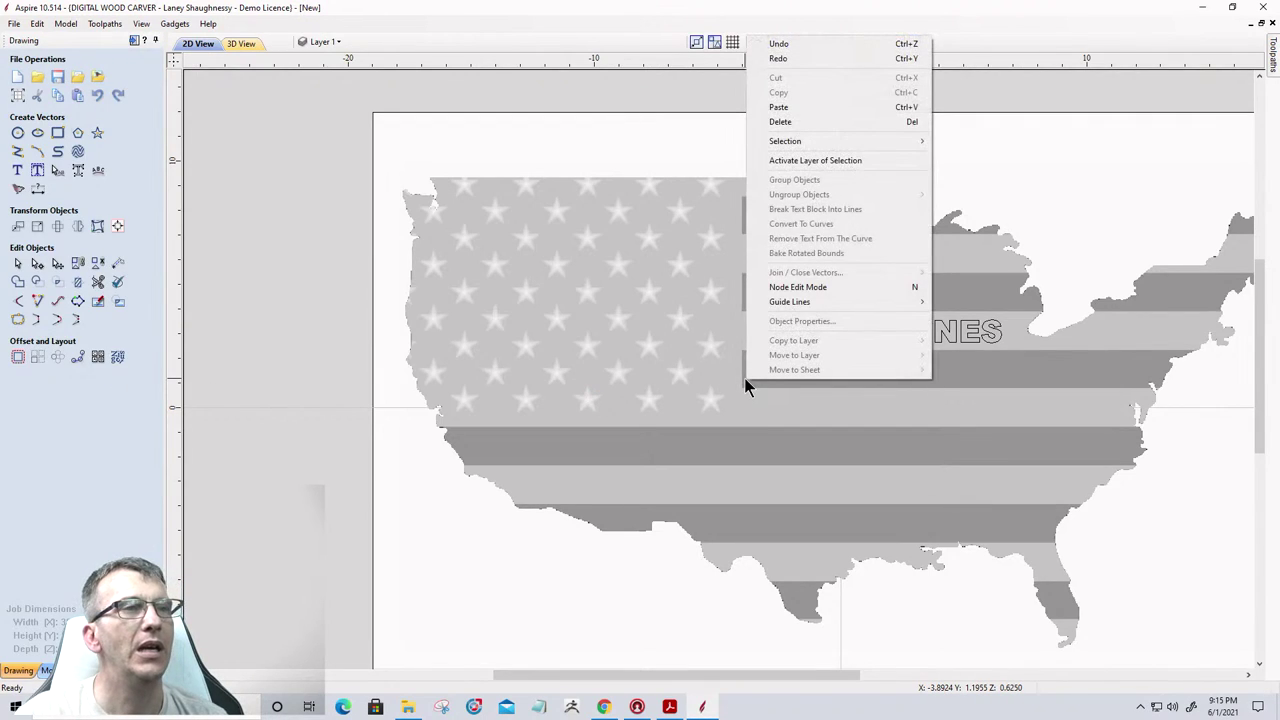
pyautogui.click(735, 402)
pyautogui.rightClick(735, 402)
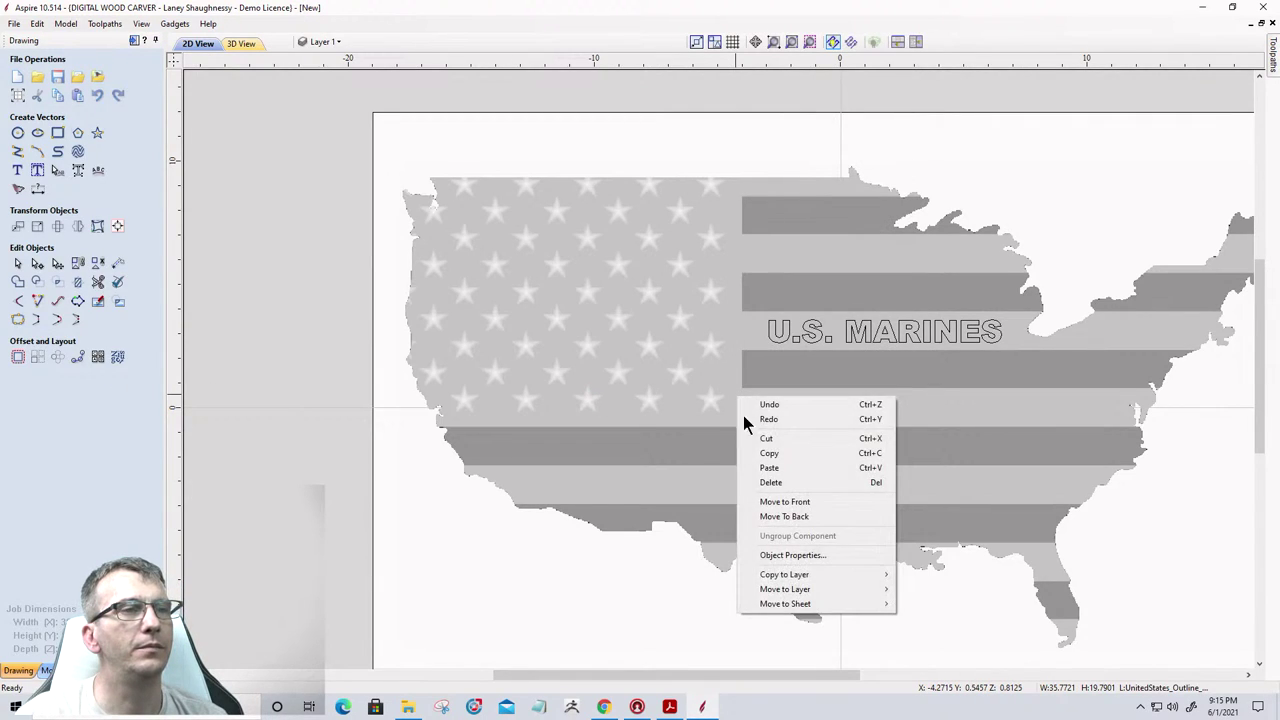
pyautogui.click(790, 555)
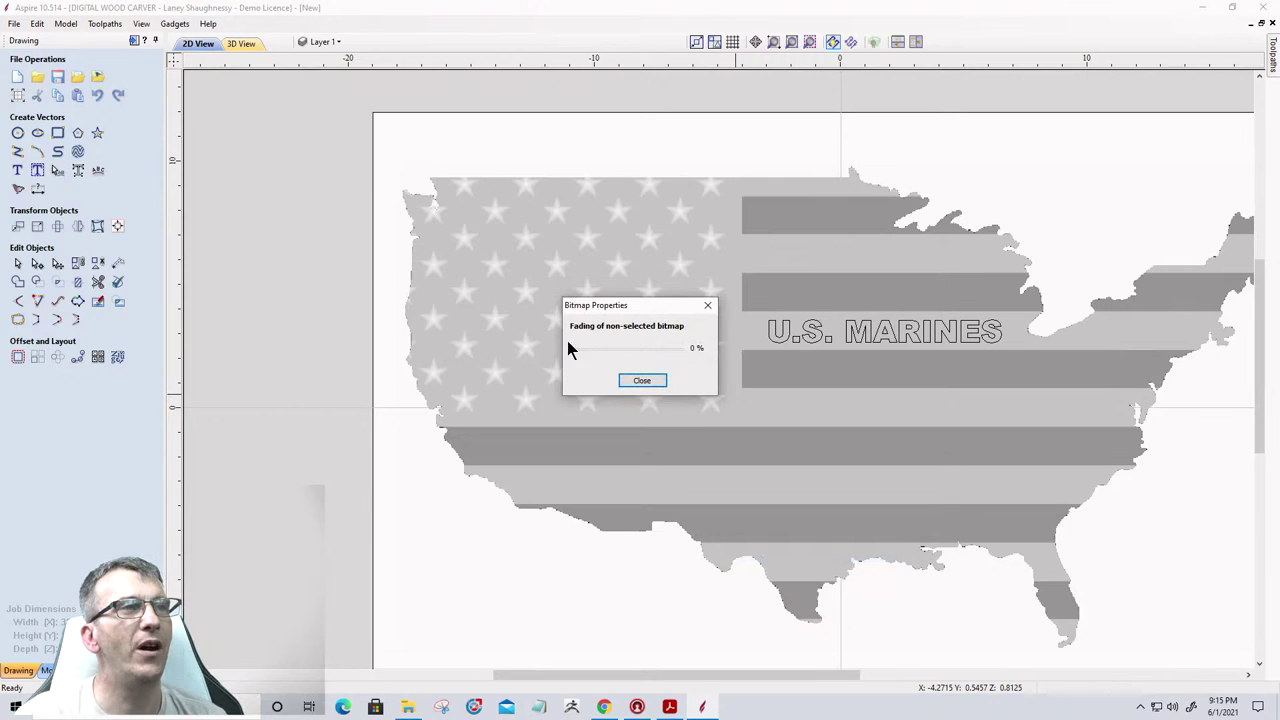
pyautogui.moveTo(571, 352); pyautogui.dragTo(644, 354)
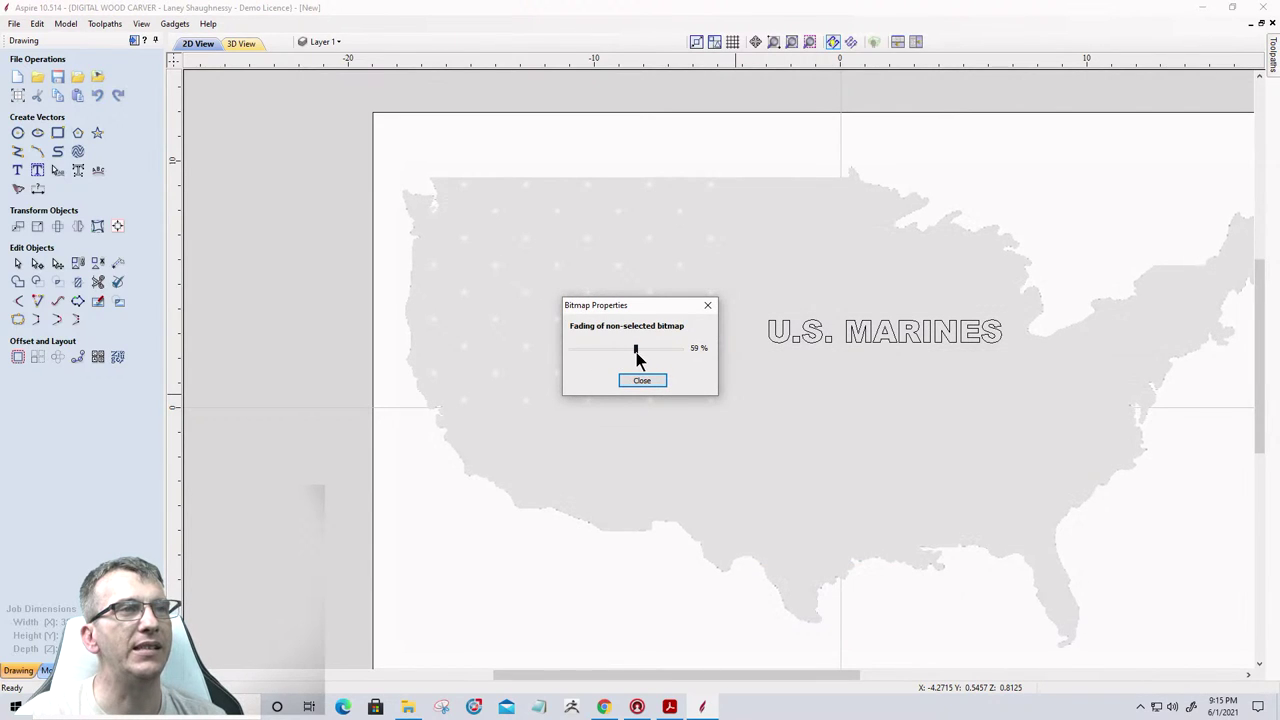
pyautogui.click(641, 382)
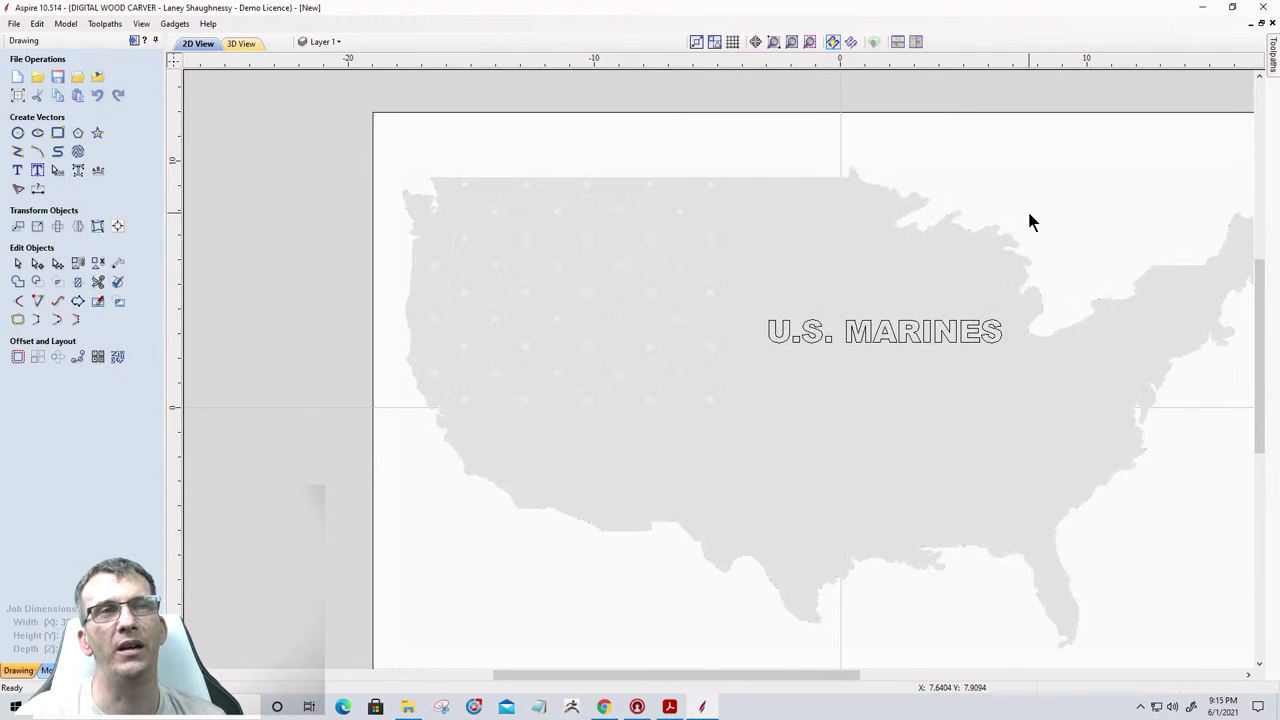
# Set the flag component's fading of non-selected bitmap back to 0%.
pyautogui.rightClick(972, 388)
pyautogui.click(810, 468)
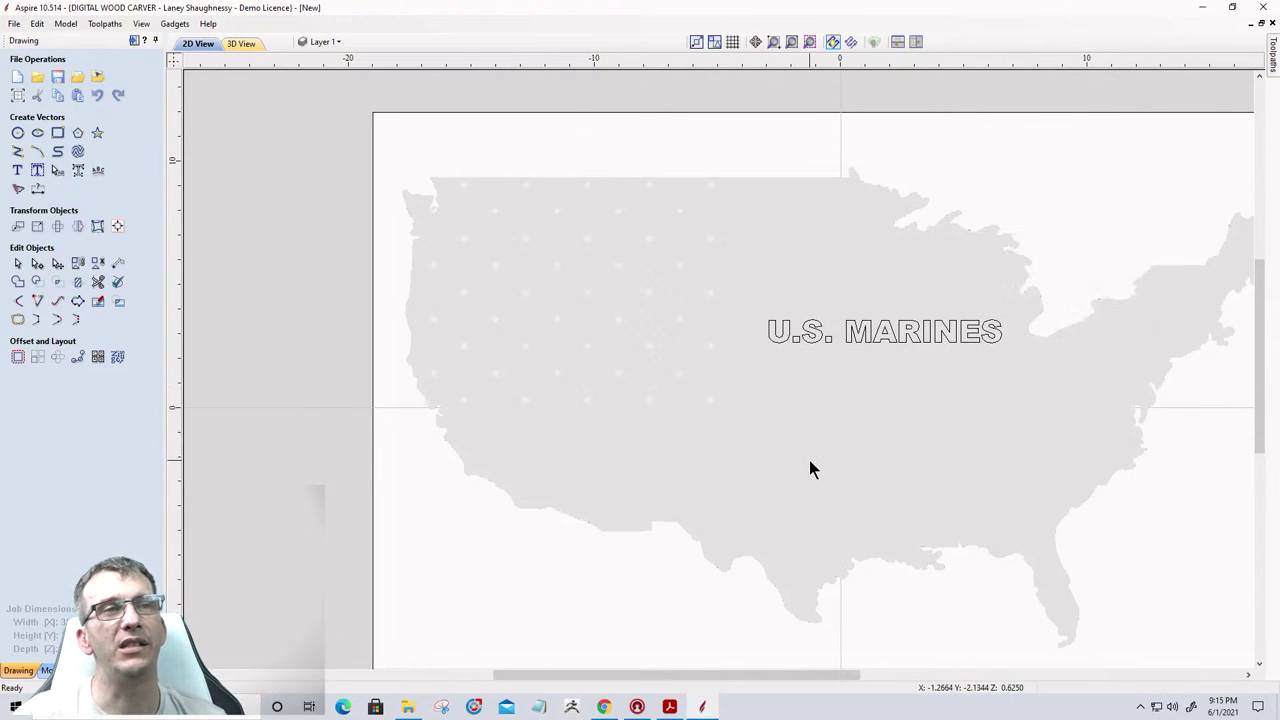
pyautogui.rightClick(811, 450)
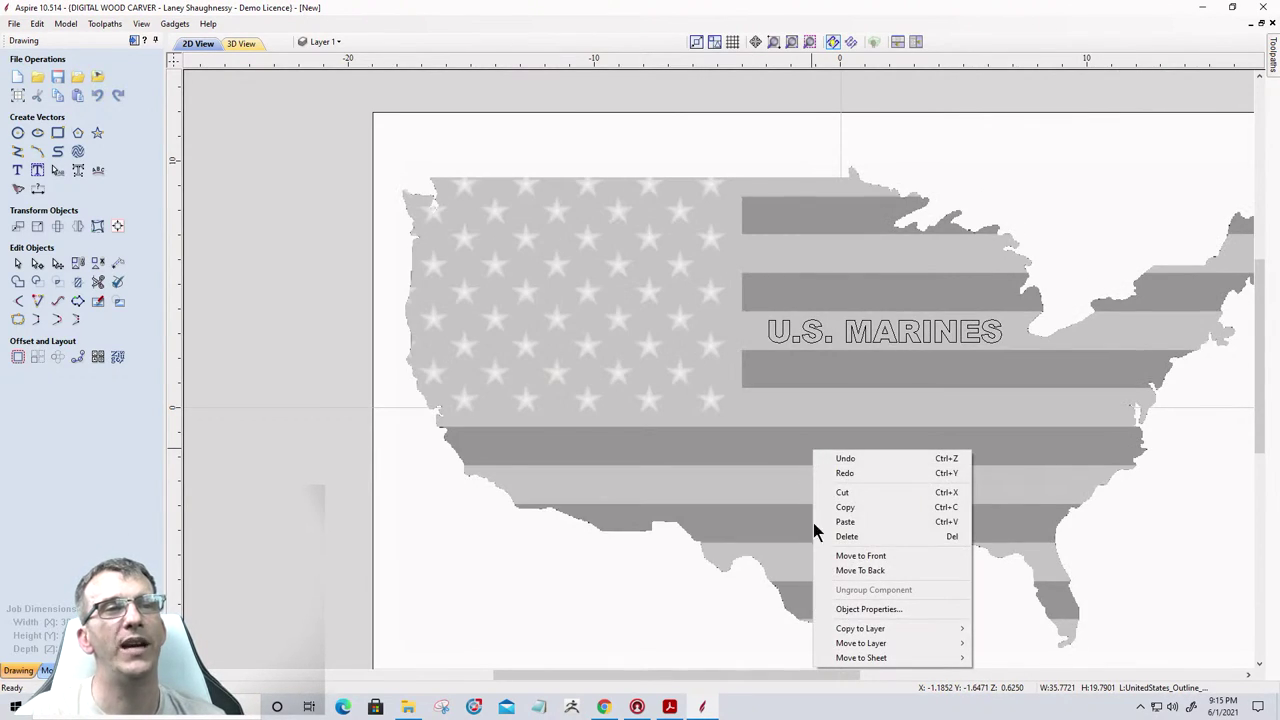
pyautogui.click(850, 608)
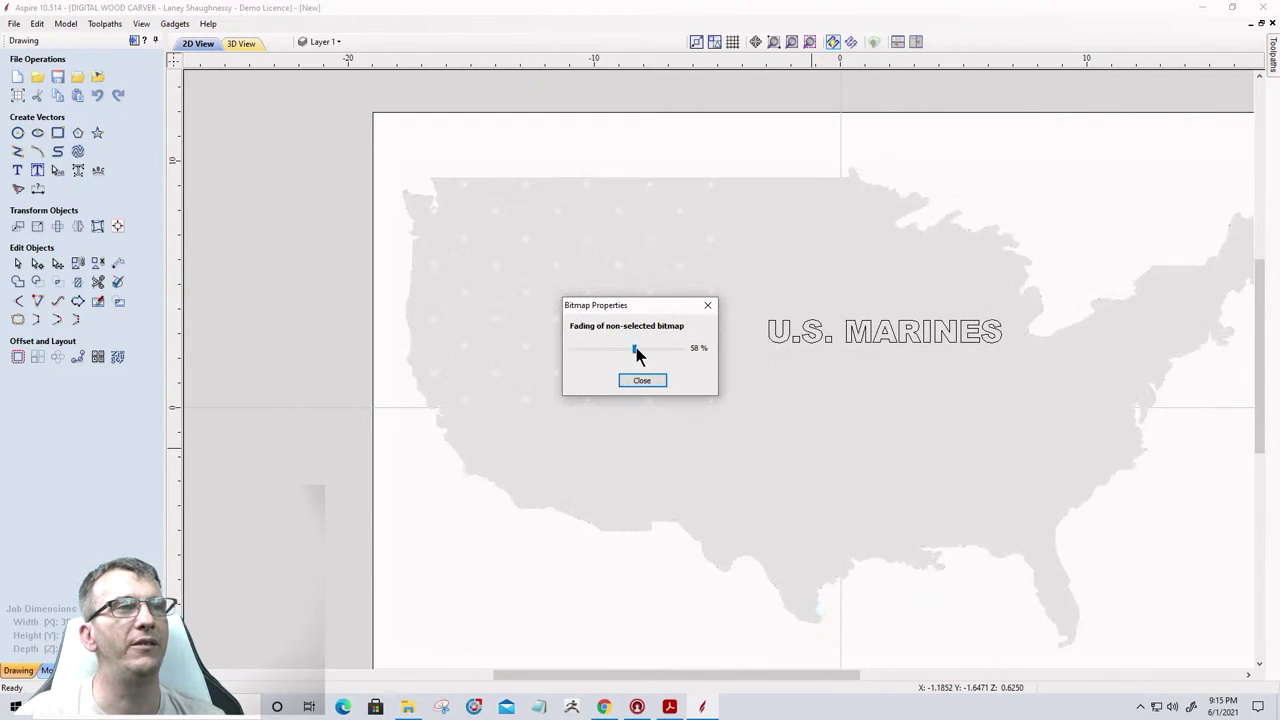
pyautogui.moveTo(634, 350); pyautogui.dragTo(548, 354)
pyautogui.click(641, 381)
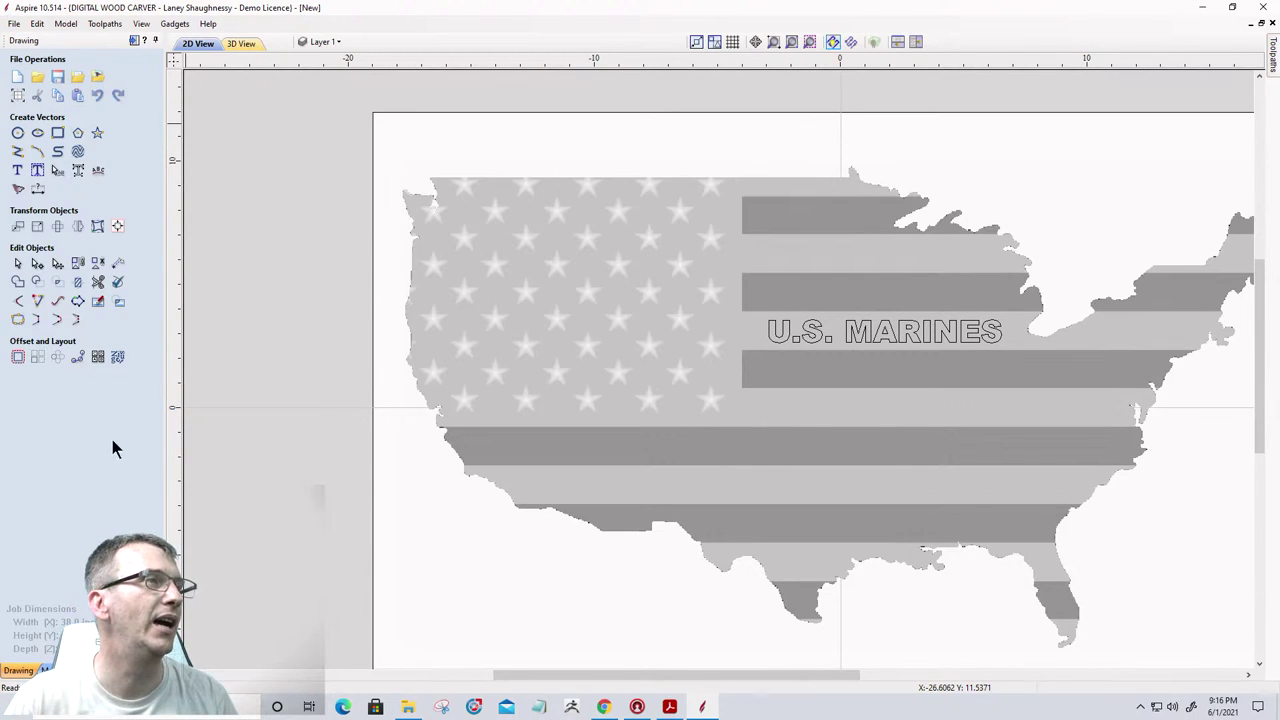
# Delete the UnitedStates_Outline_Flag component and the U.S. MARINES text from the job.
pyautogui.press('F10')
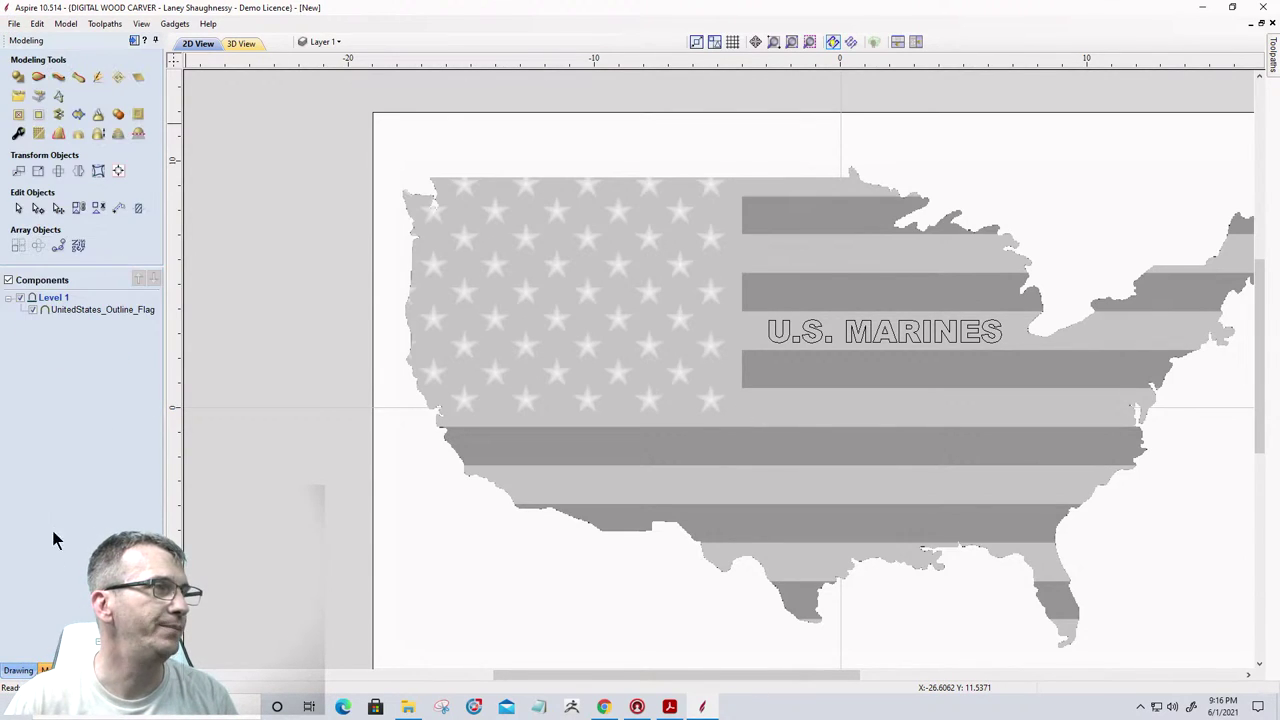
pyautogui.click(80, 312)
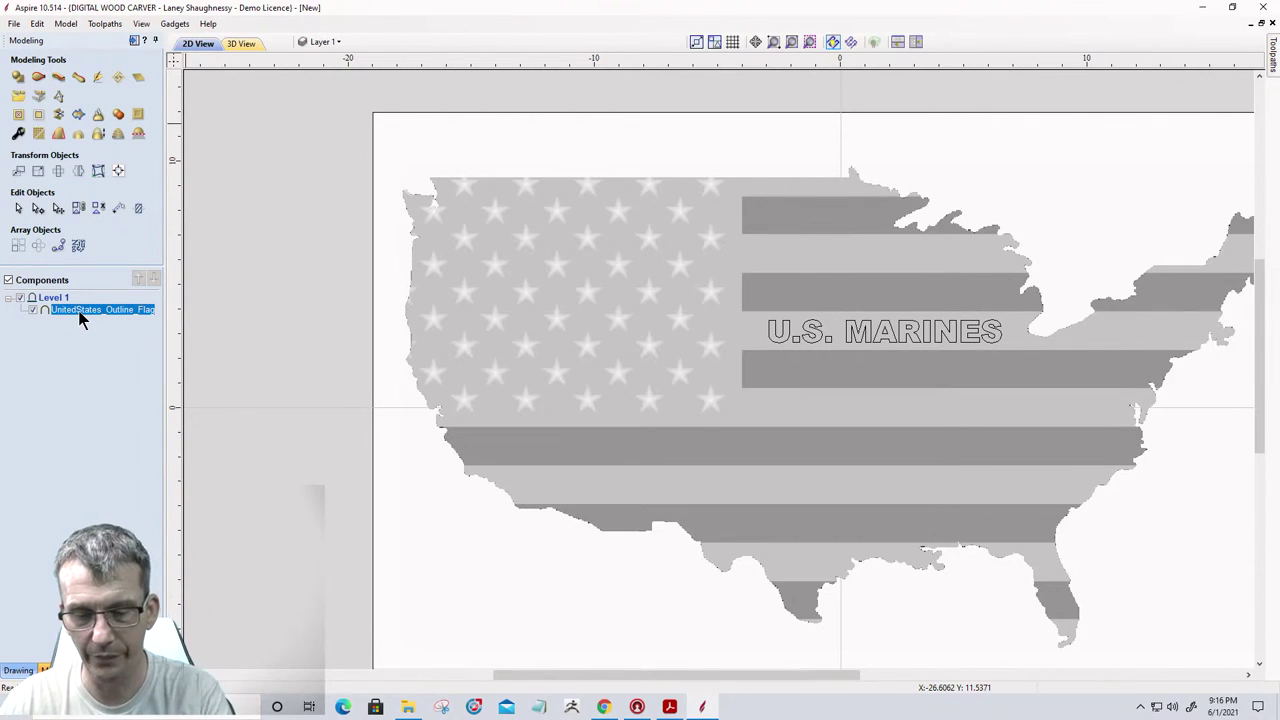
pyautogui.press('Delete')
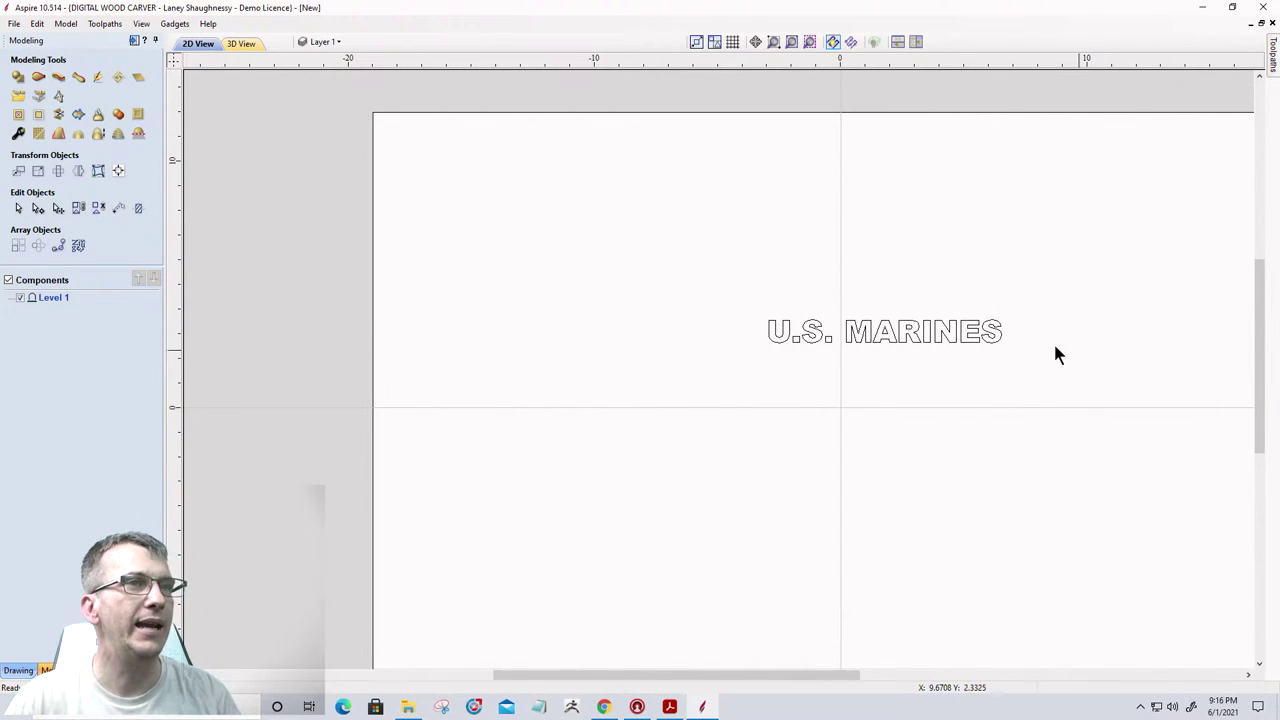
pyautogui.click(928, 340)
pyautogui.press('Delete')
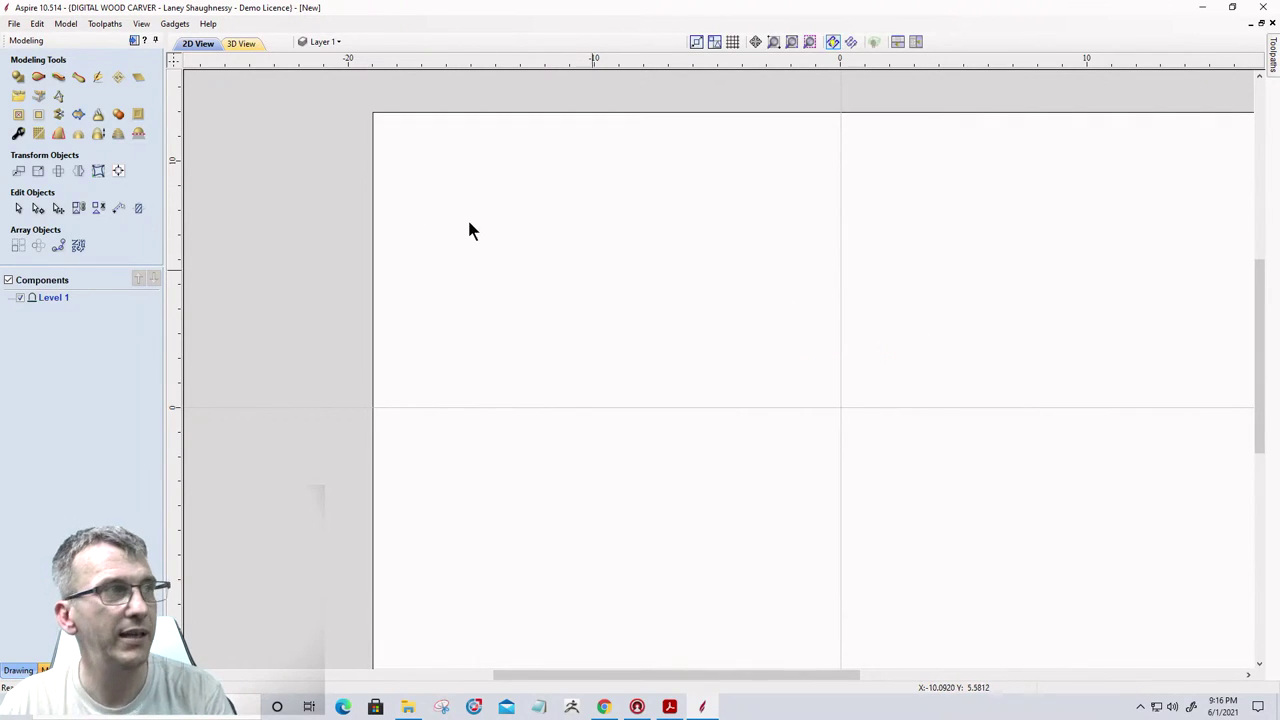
# Review the job setup, including the material size, zero positions and modeling resolution.
pyautogui.click(30, 668)
pyautogui.click(18, 96)
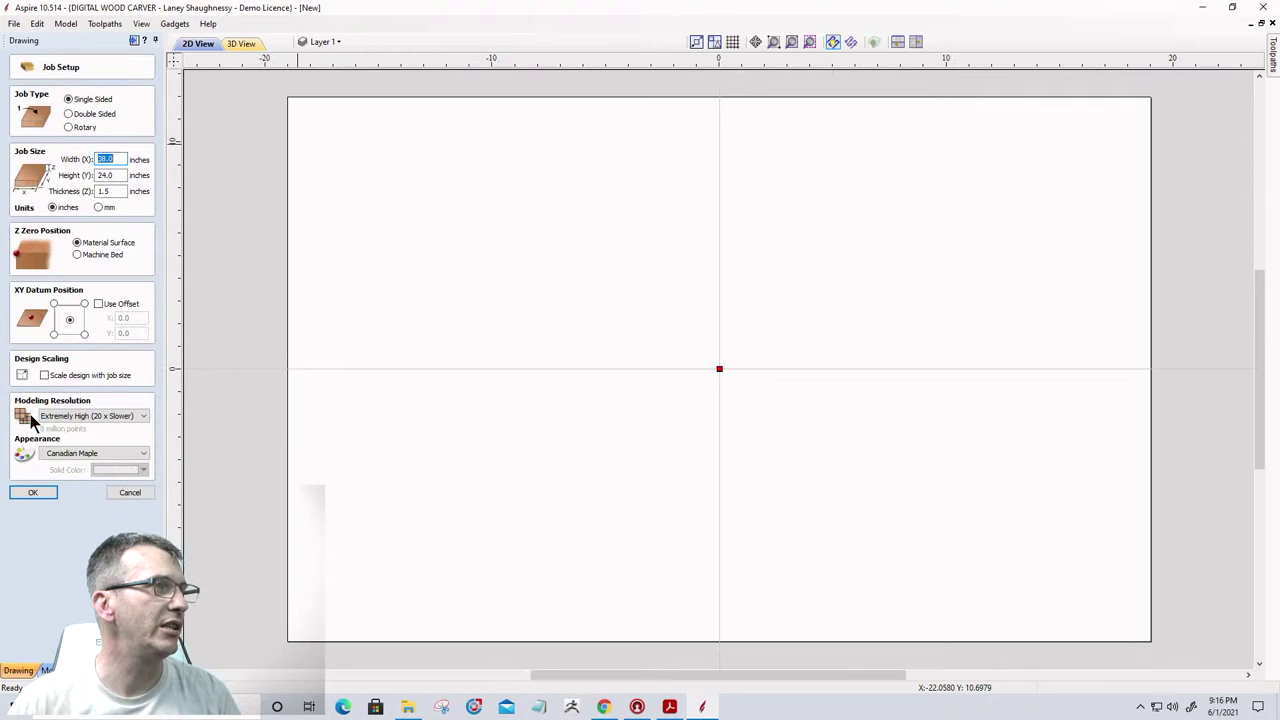
pyautogui.click(123, 493)
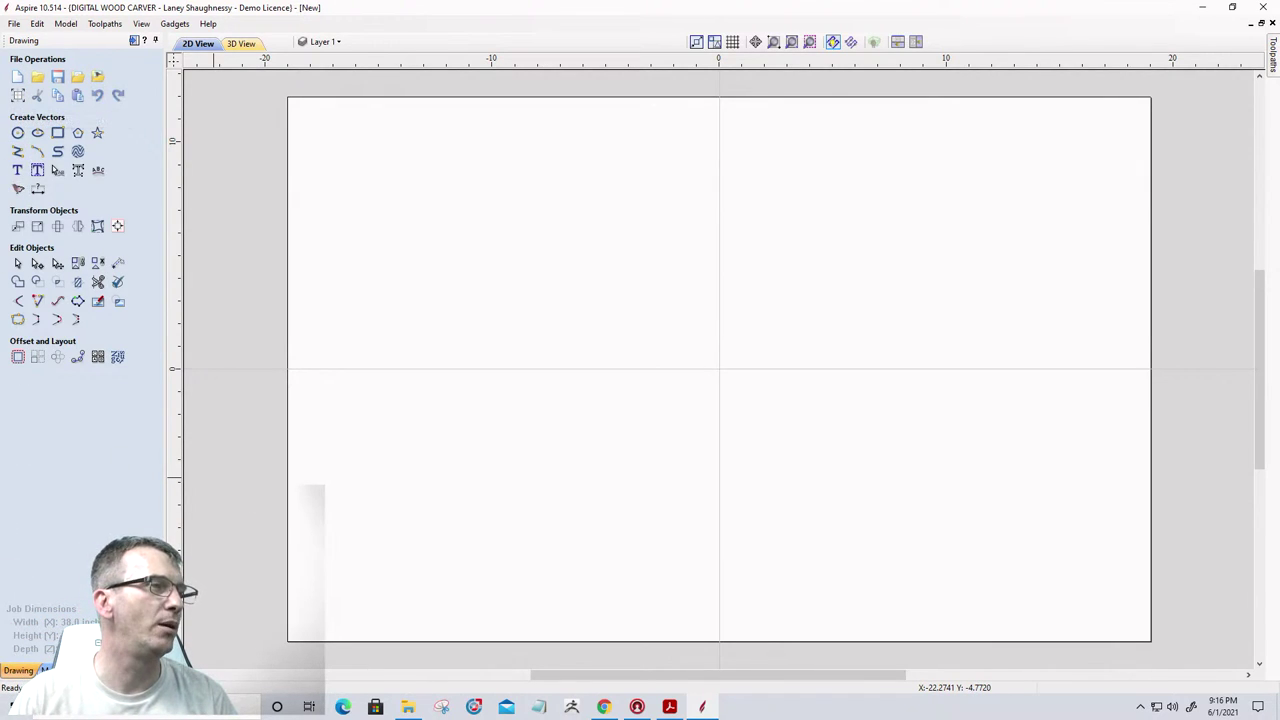
# Start importing the 3D model uploads_files_139679_Scroll(3) from the Downloads folder.
pyautogui.click(45, 669)
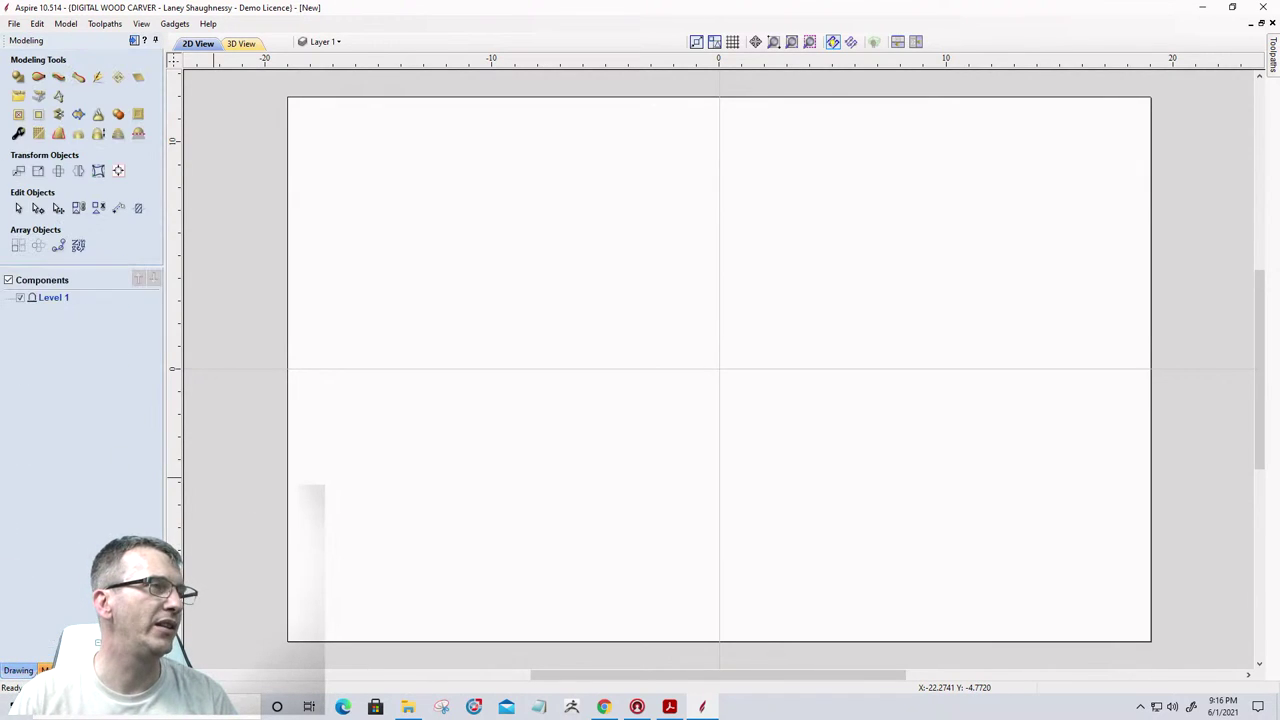
pyautogui.click(17, 97)
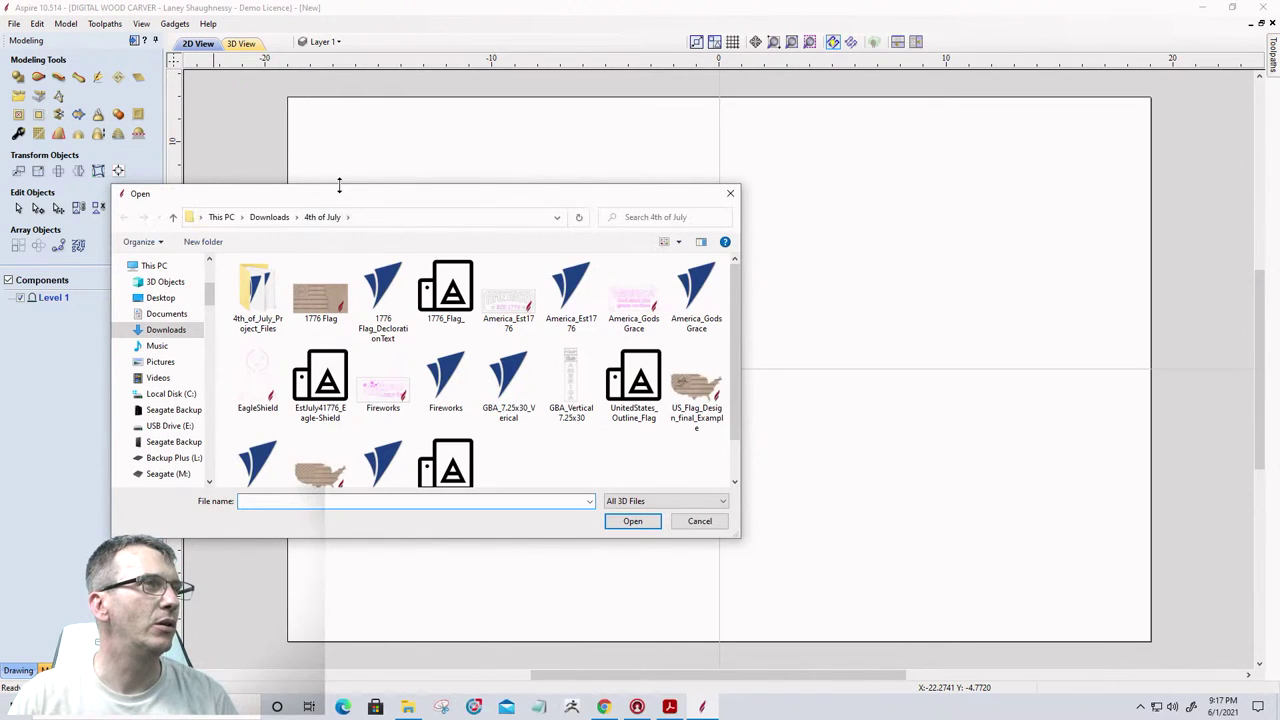
pyautogui.moveTo(365, 190); pyautogui.dragTo(537, 104)
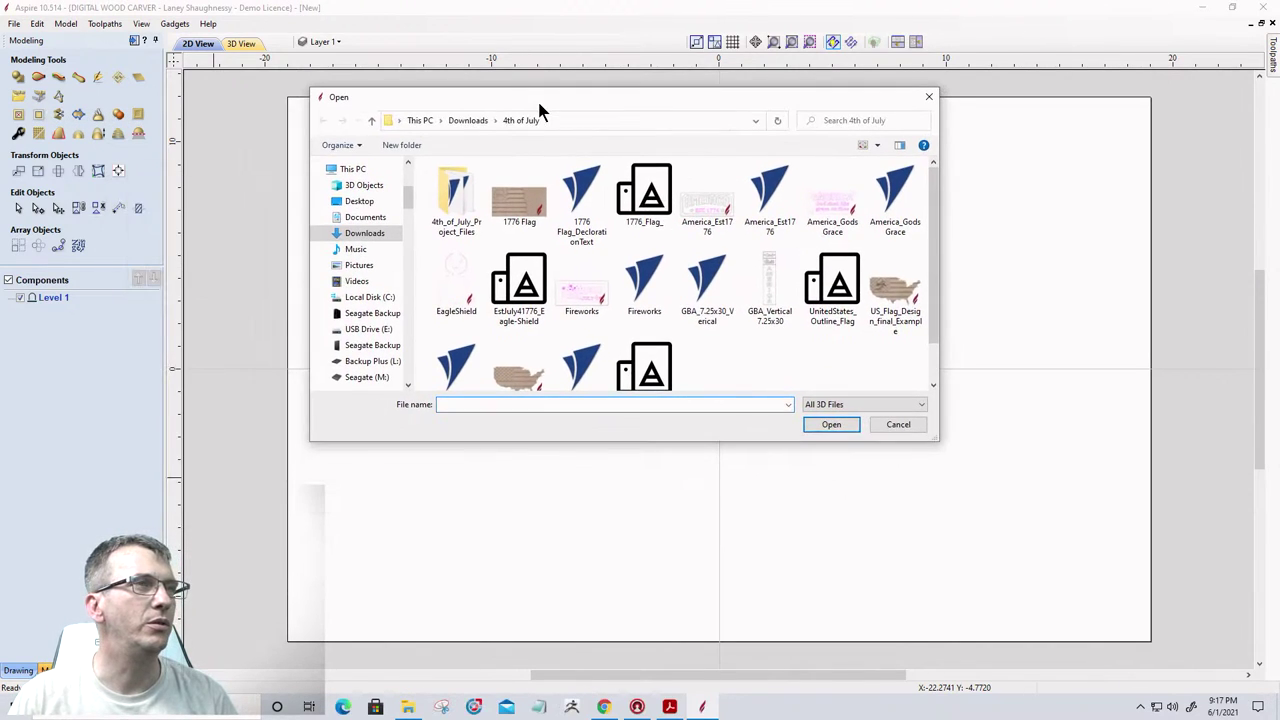
pyautogui.click(467, 120)
pyautogui.moveTo(930, 200); pyautogui.dragTo(930, 310)
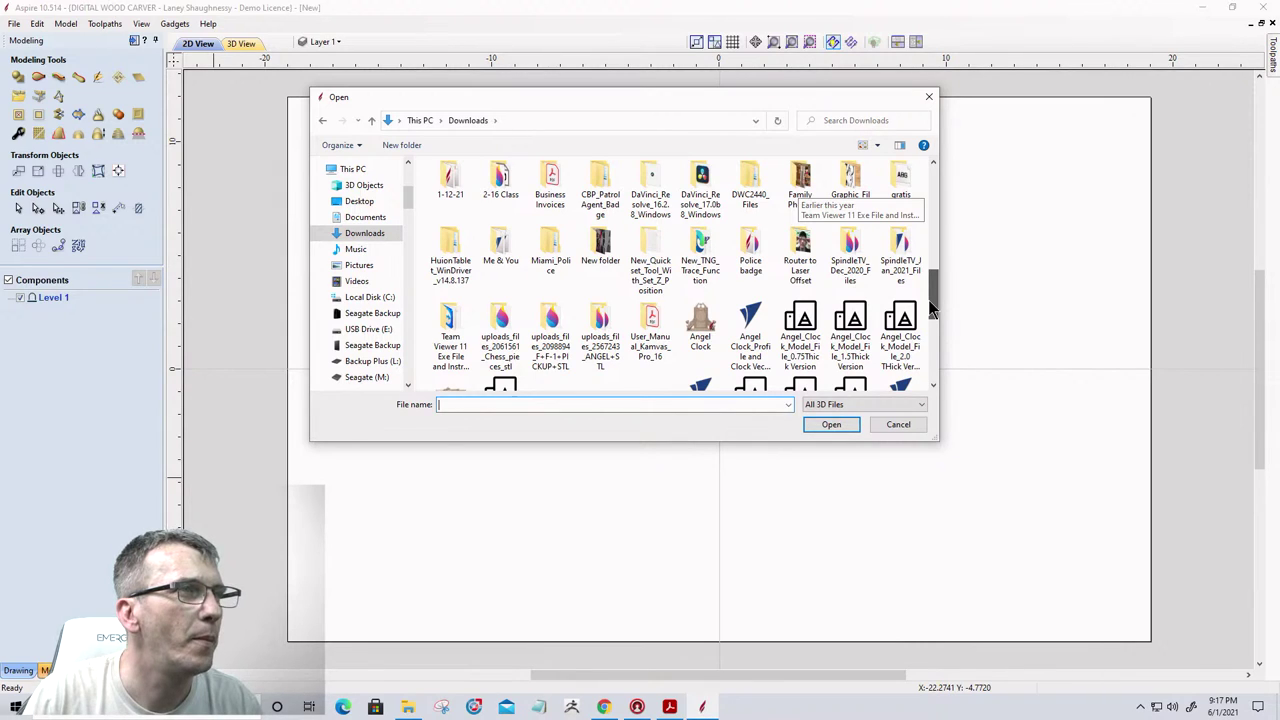
pyautogui.moveTo(930, 310); pyautogui.dragTo(908, 343)
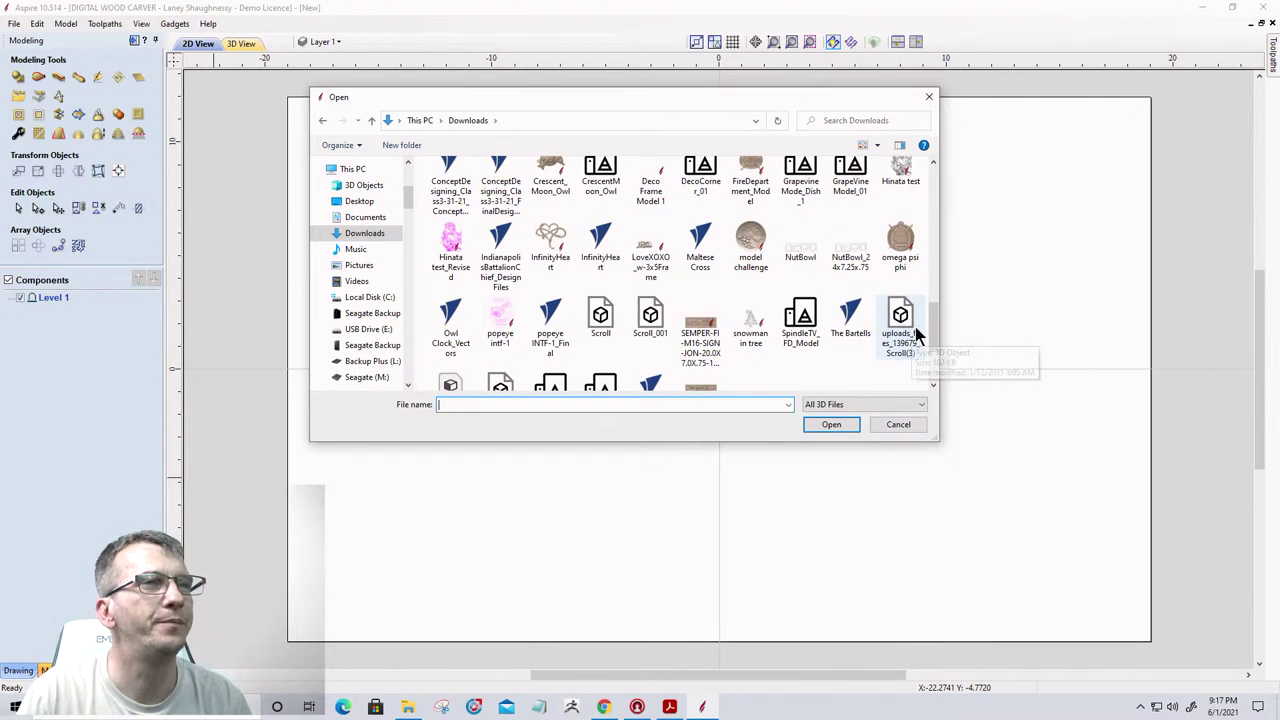
pyautogui.scroll(-2, 935, 336)
pyautogui.scroll(1, 931, 334)
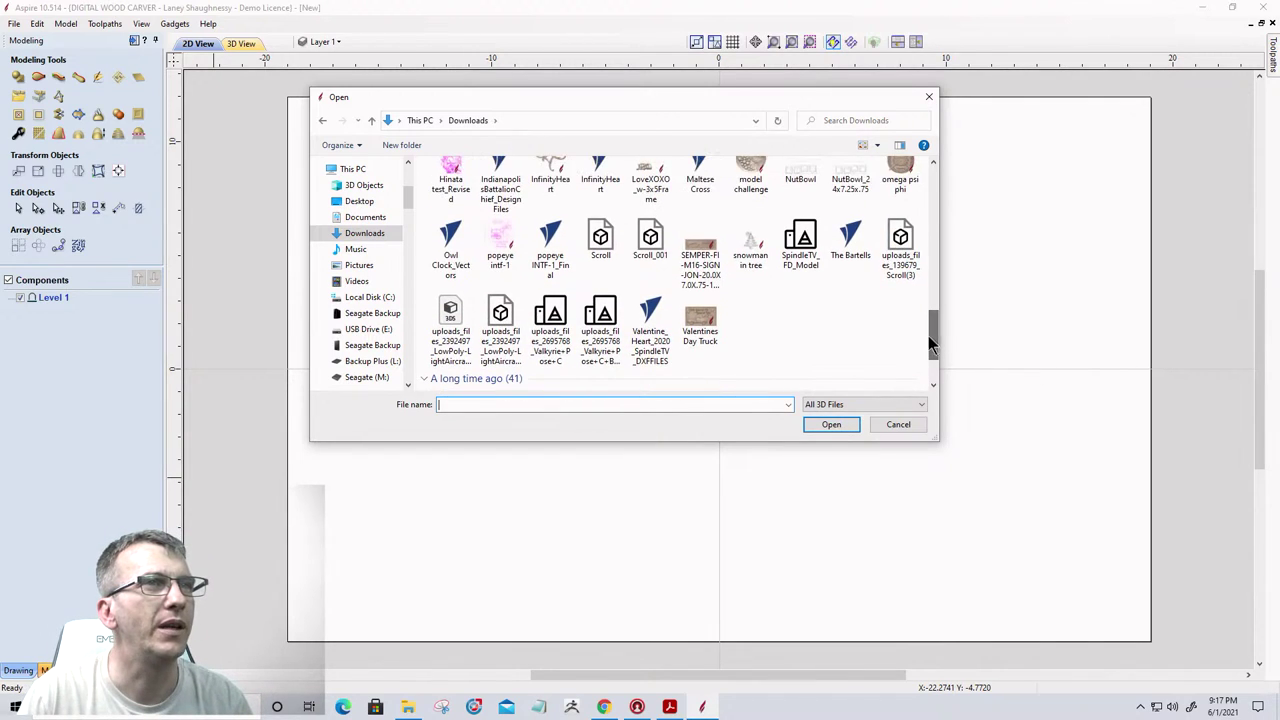
pyautogui.doubleClick(900, 240)
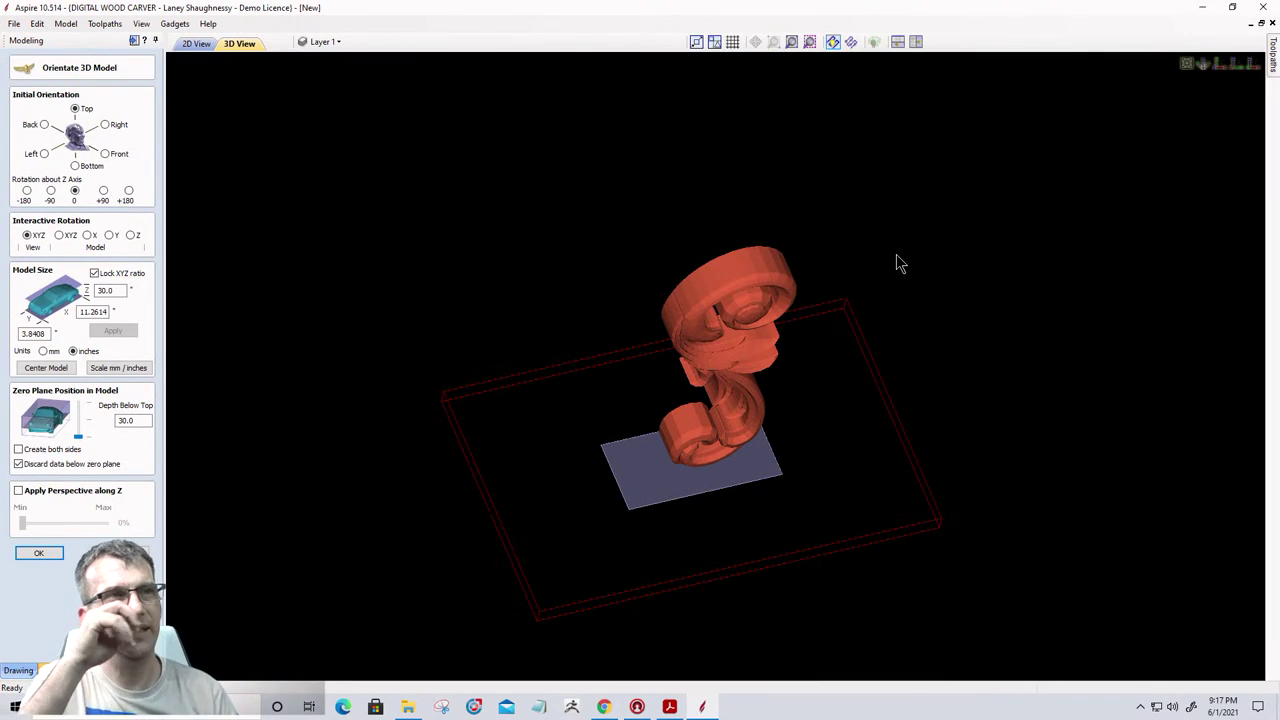
# Orient the scroll model to Front with +90 rotation about Z, center it, and lower the zero plane to its base.
pyautogui.moveTo(781, 474); pyautogui.dragTo(700, 422)
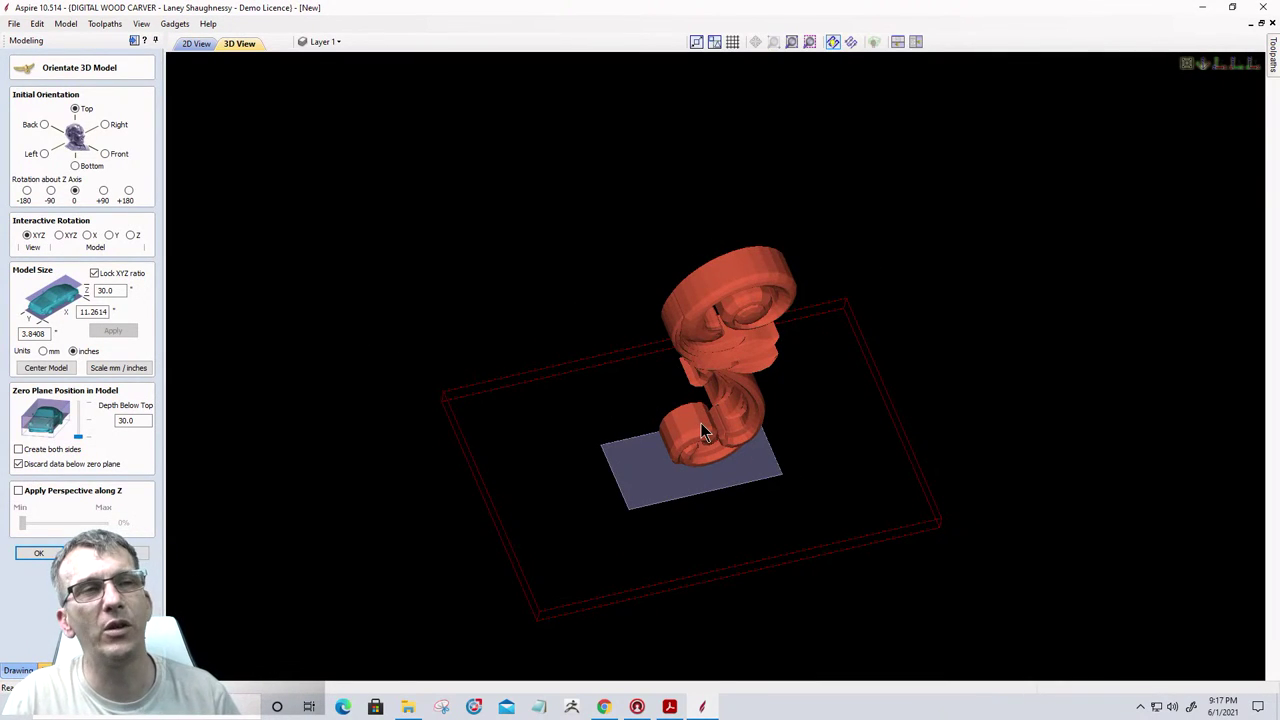
pyautogui.scroll(2, 700, 422)
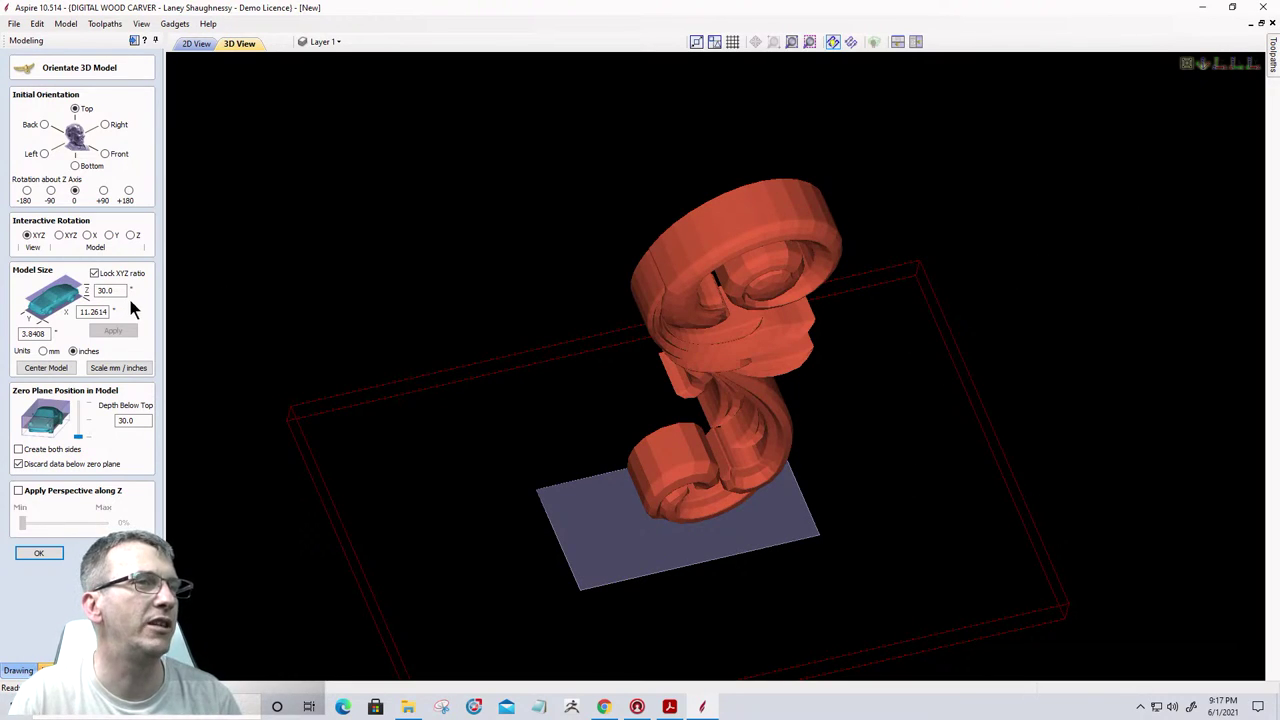
pyautogui.click(106, 156)
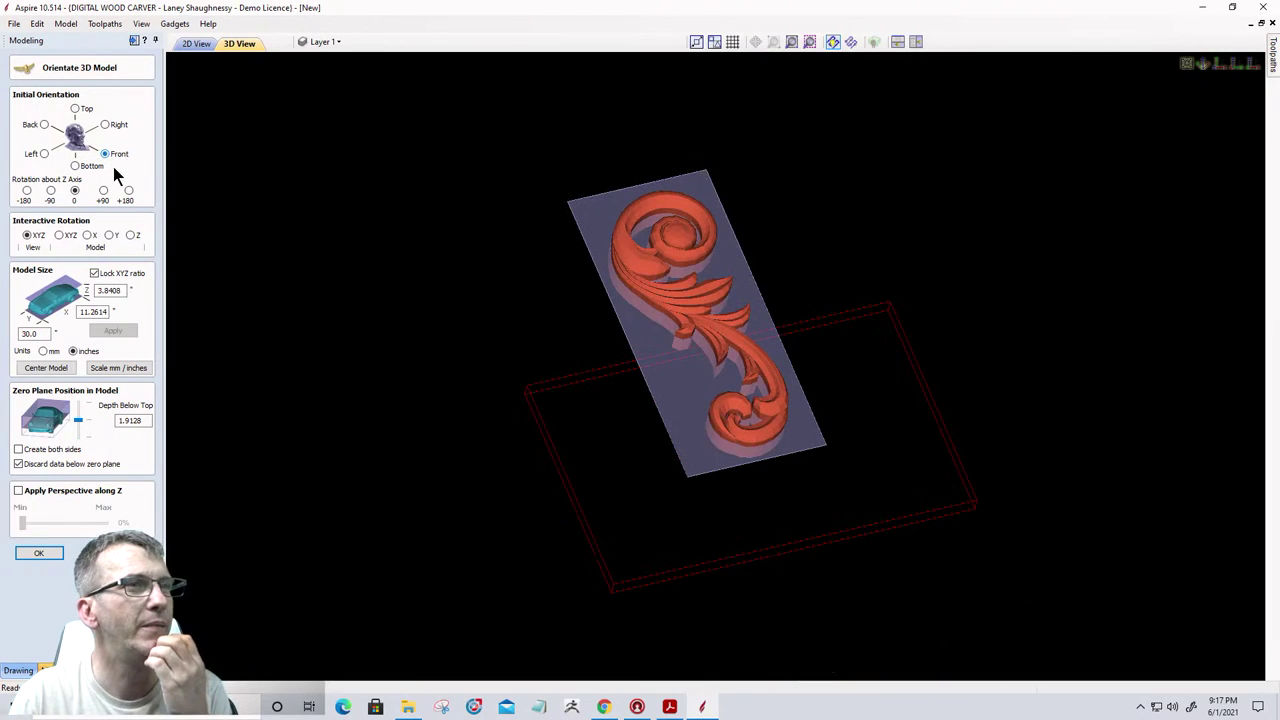
pyautogui.click(103, 191)
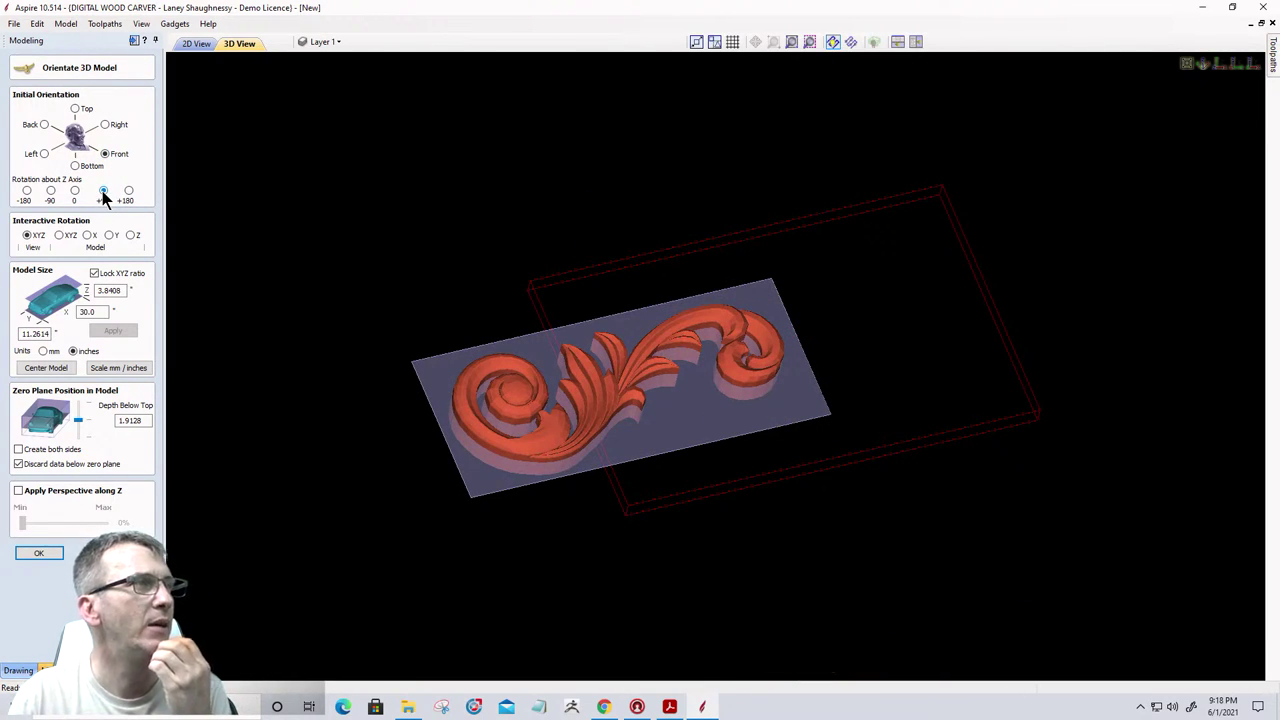
pyautogui.click(57, 368)
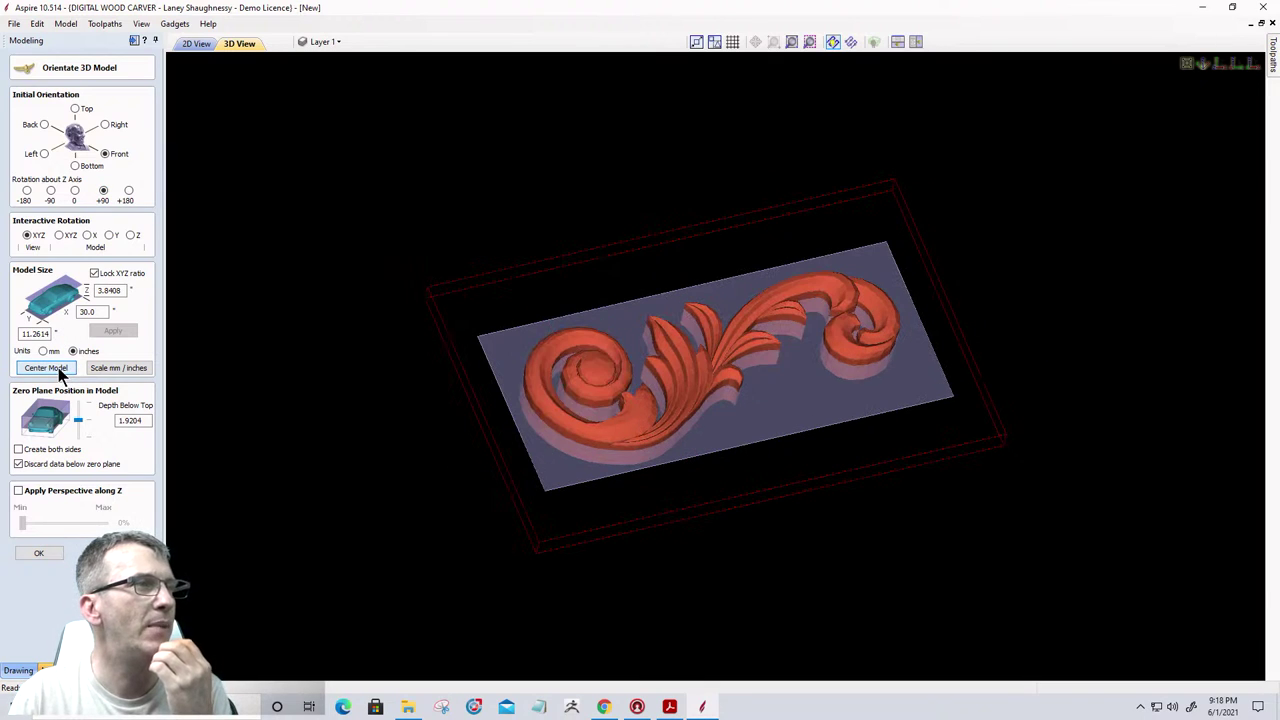
pyautogui.moveTo(75, 421); pyautogui.dragTo(83, 472)
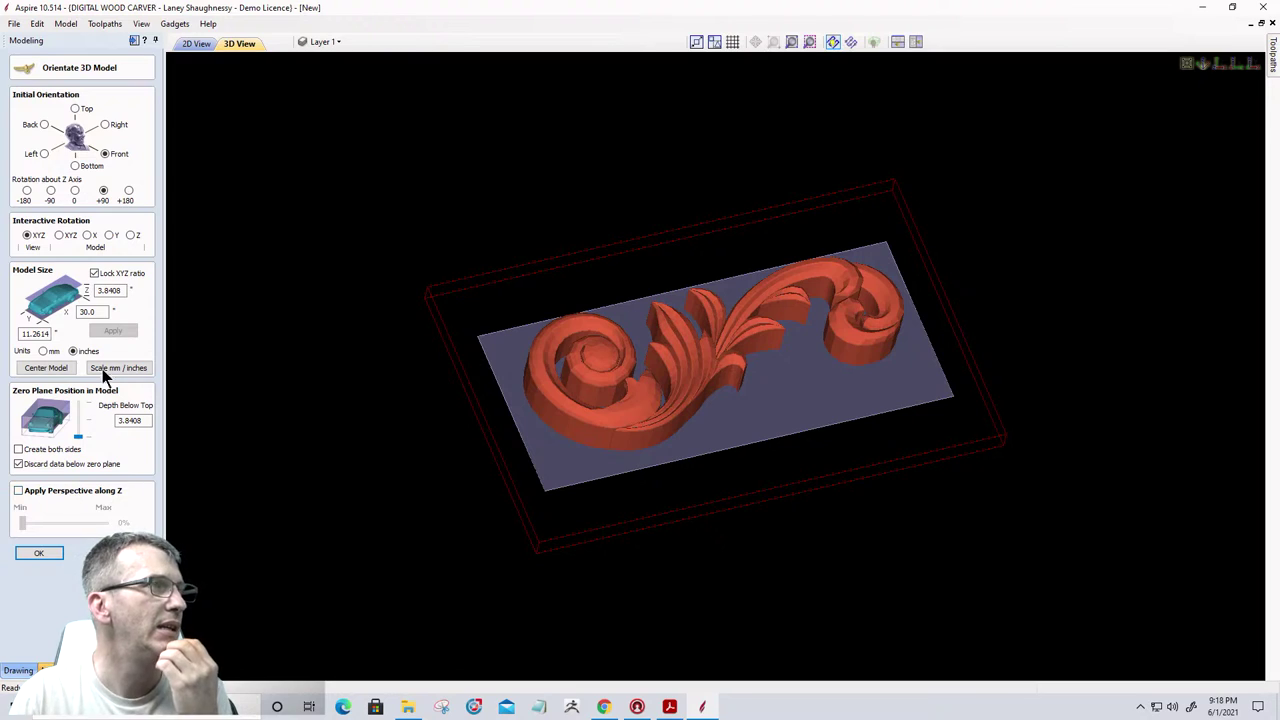
# Scale the scroll model to 1.5 inches in Z with the XYZ ratio locked, recenter it, and lower the zero plane to 1.5 inches below top.
pyautogui.doubleClick(114, 291)
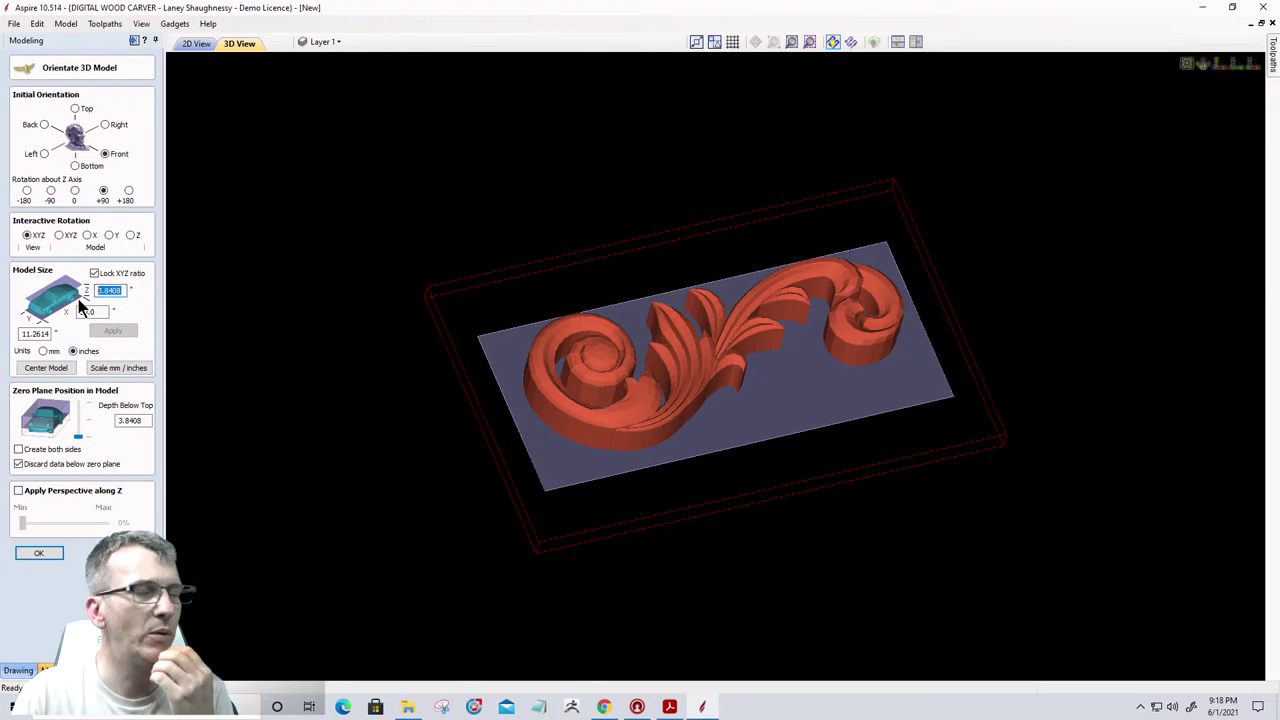
pyautogui.write('1.5')
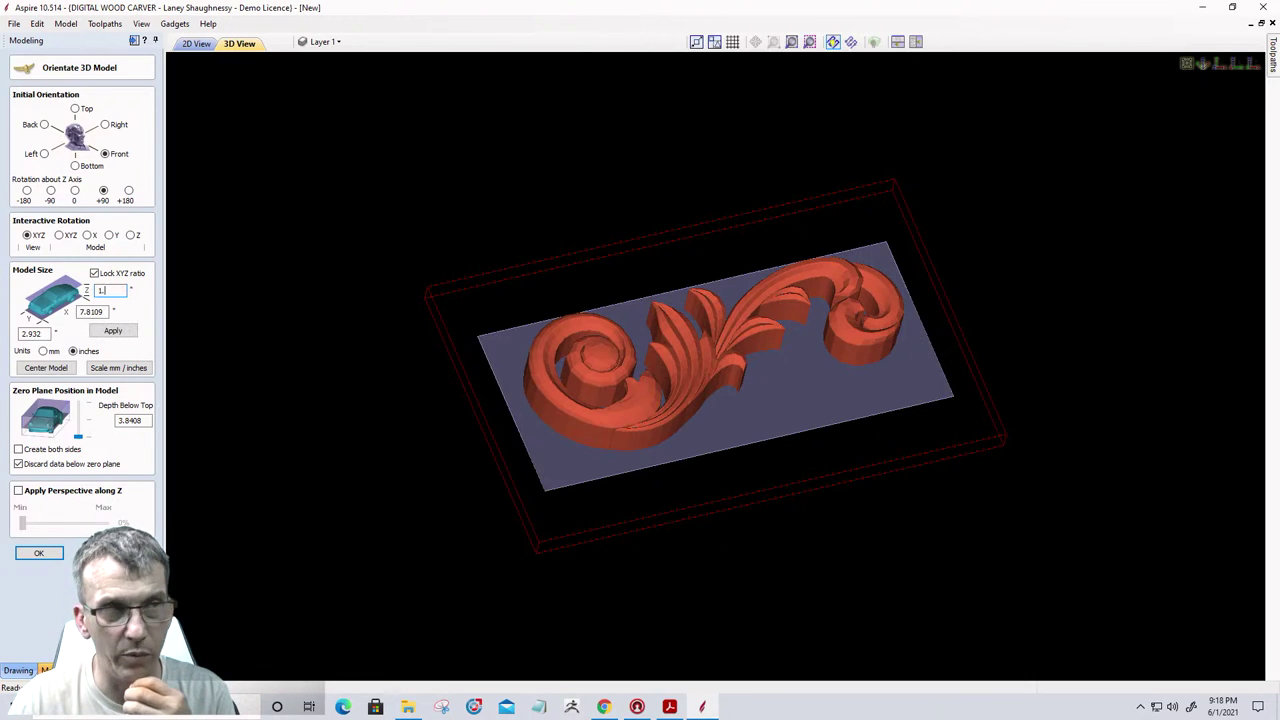
pyautogui.click(104, 336)
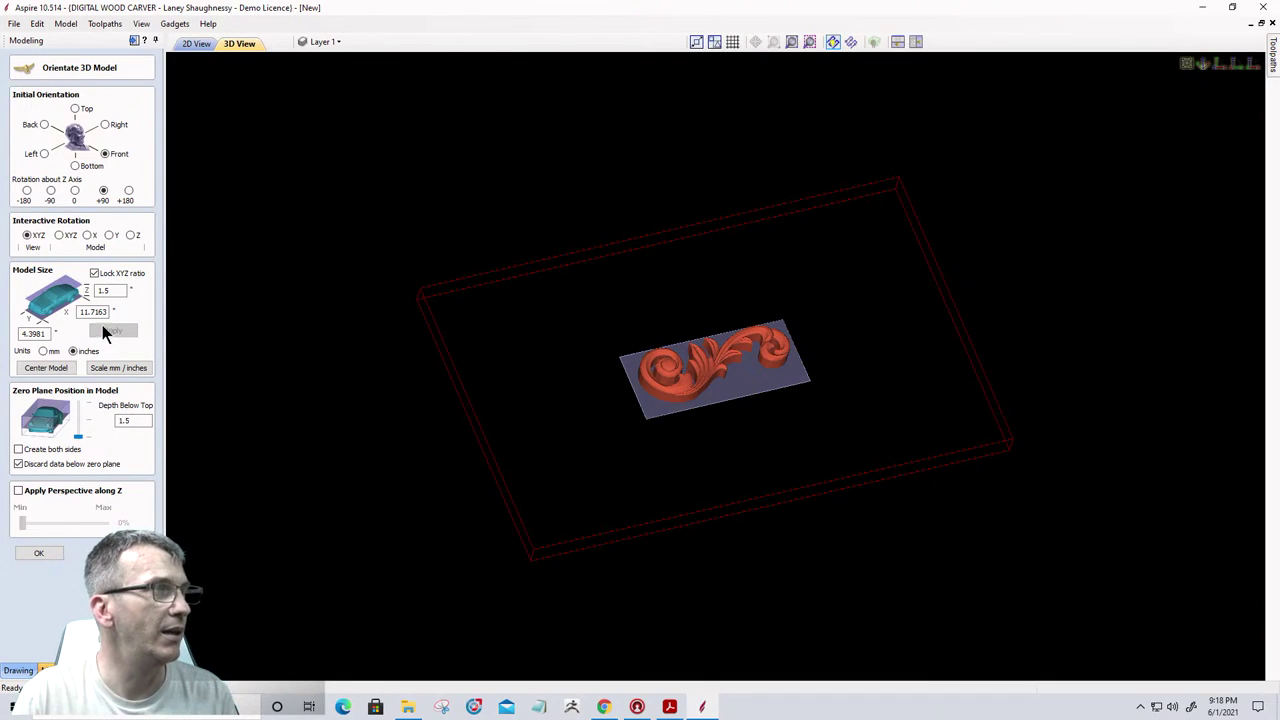
pyautogui.click(50, 367)
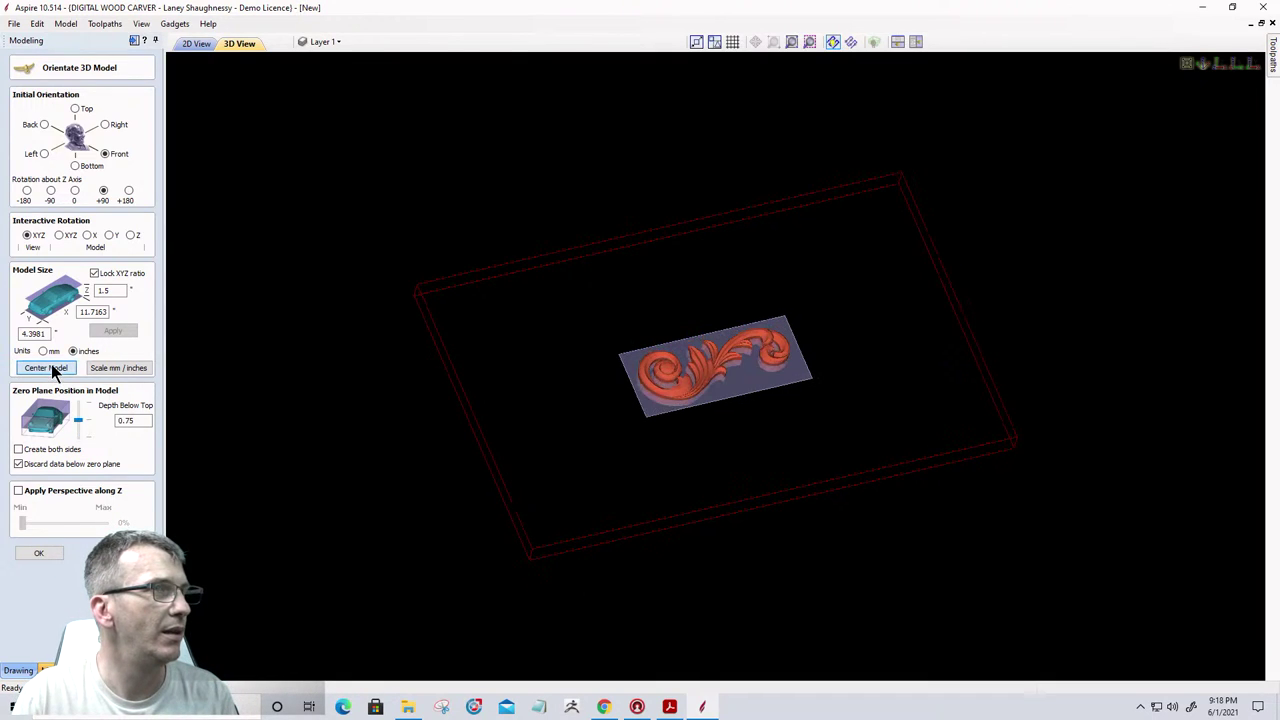
pyautogui.moveTo(80, 426); pyautogui.dragTo(82, 470)
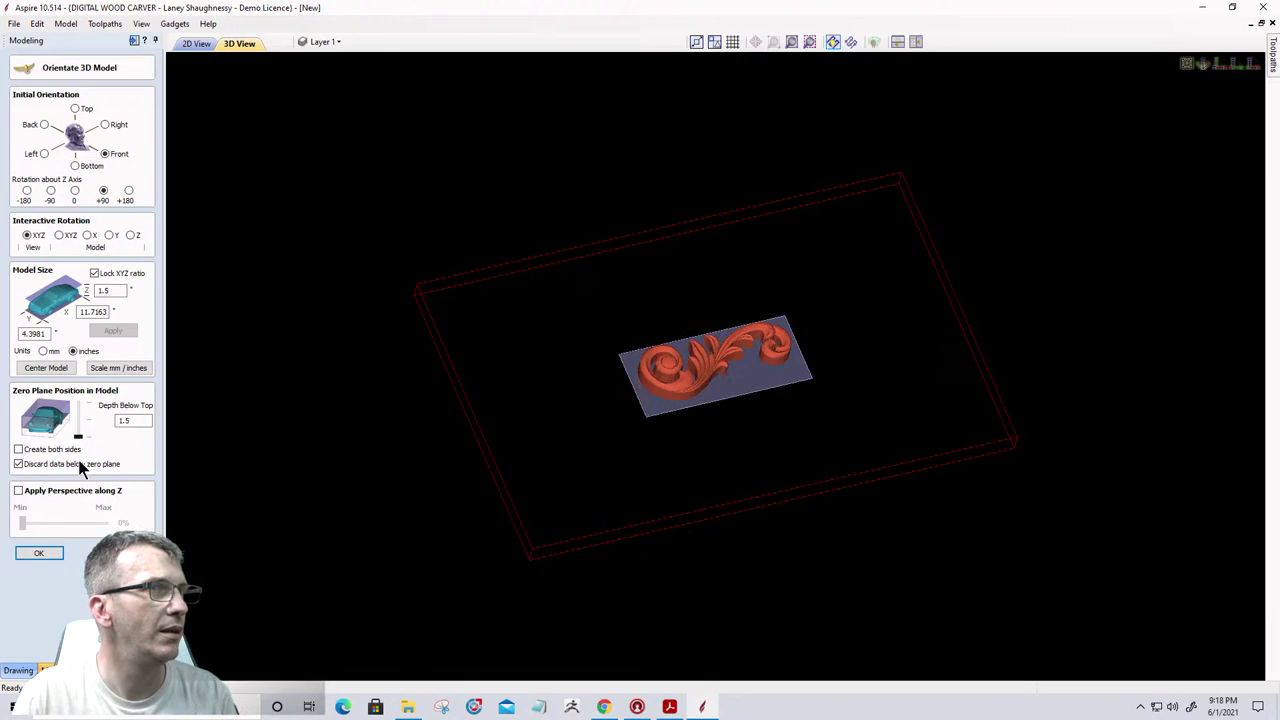
# Try a Y size of 10.5 inches for the scroll model with the XYZ ratio locked.
pyautogui.scroll(5, 718, 408)
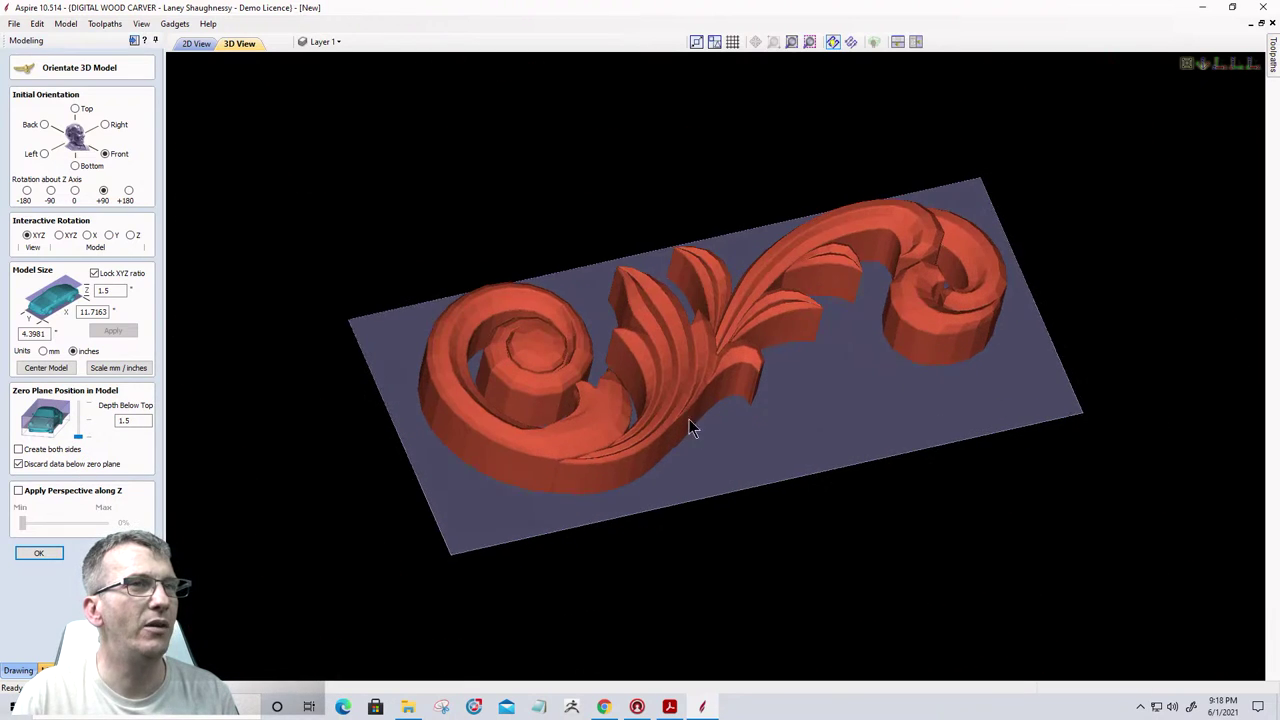
pyautogui.moveTo(691, 423); pyautogui.dragTo(653, 295)
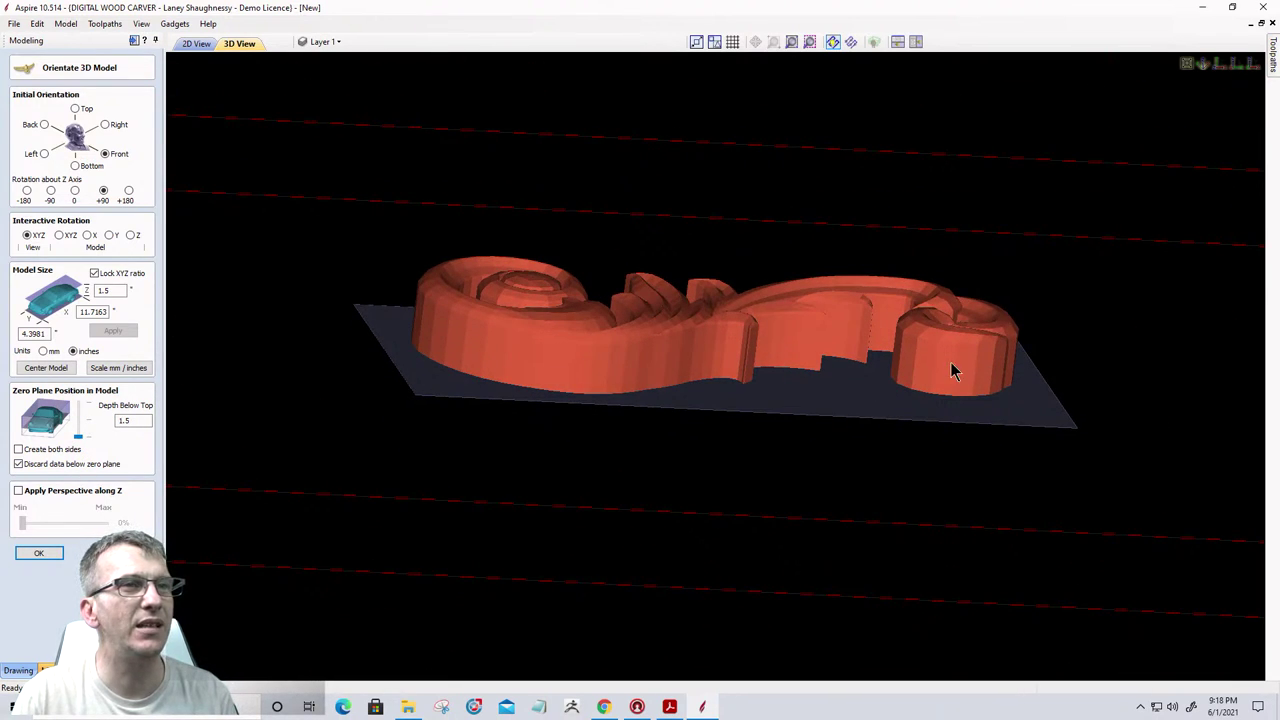
pyautogui.moveTo(950, 370); pyautogui.dragTo(648, 458)
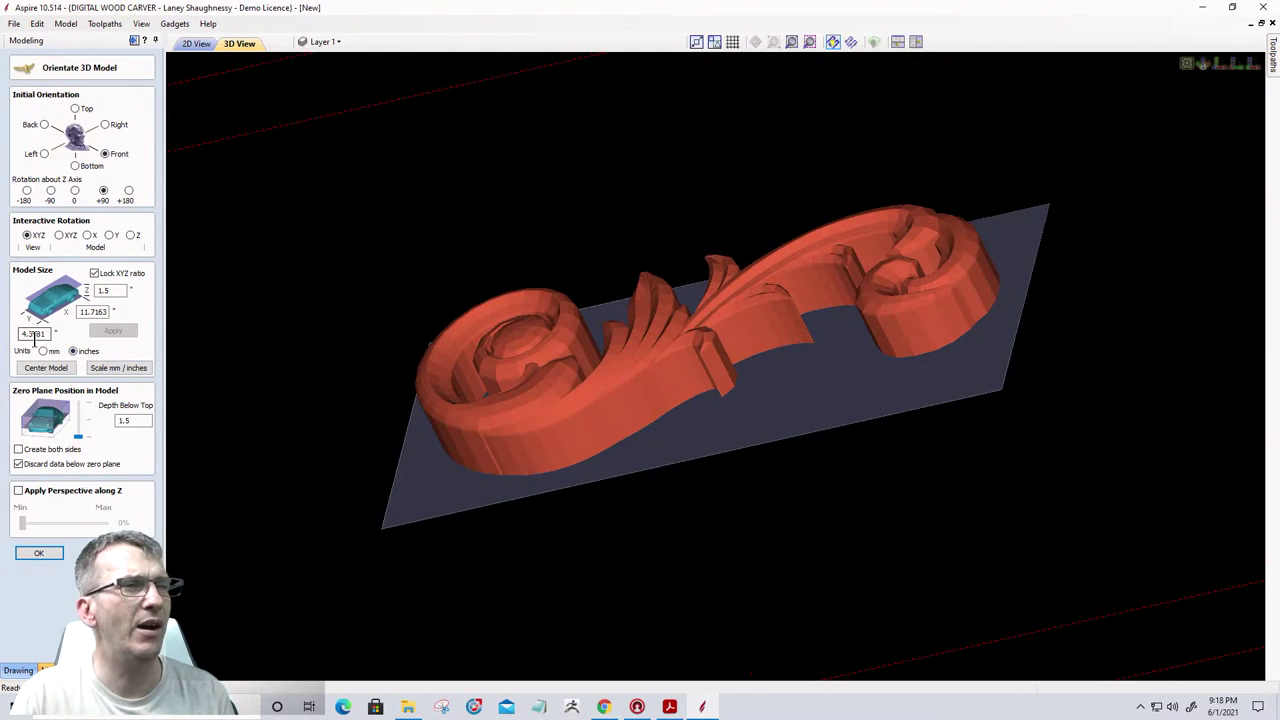
pyautogui.press('Tab')
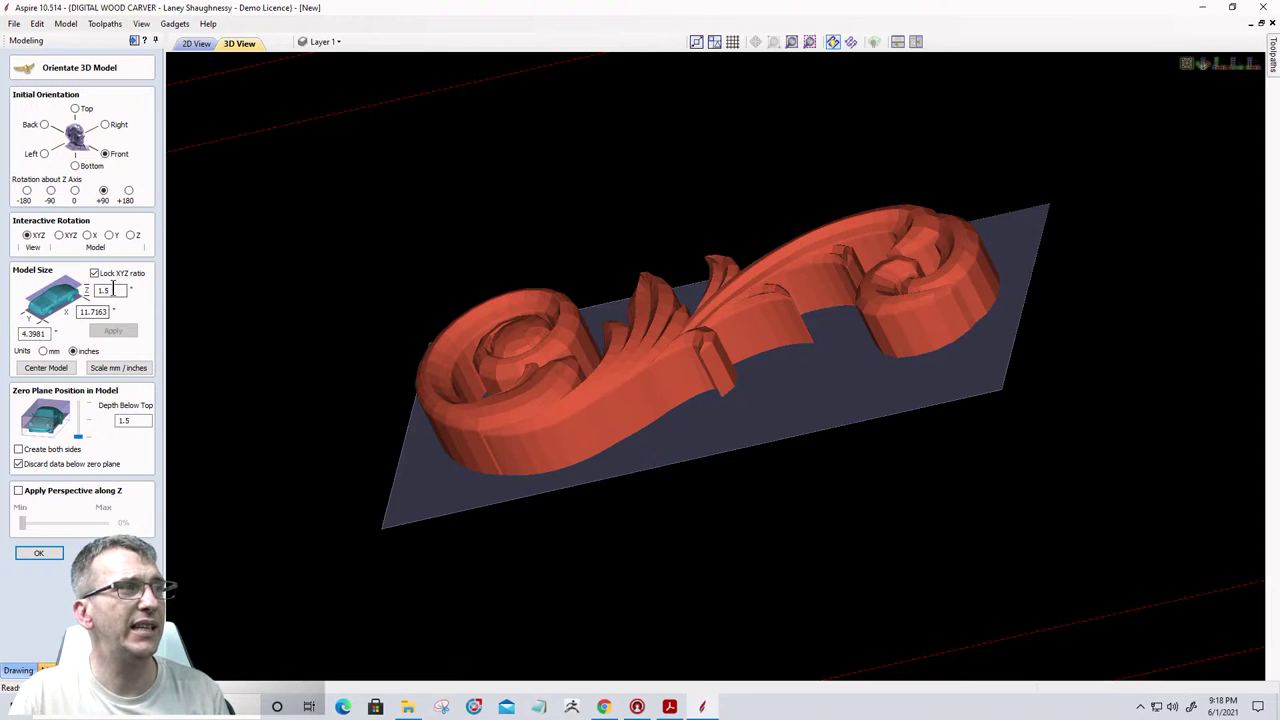
pyautogui.doubleClick(33, 333)
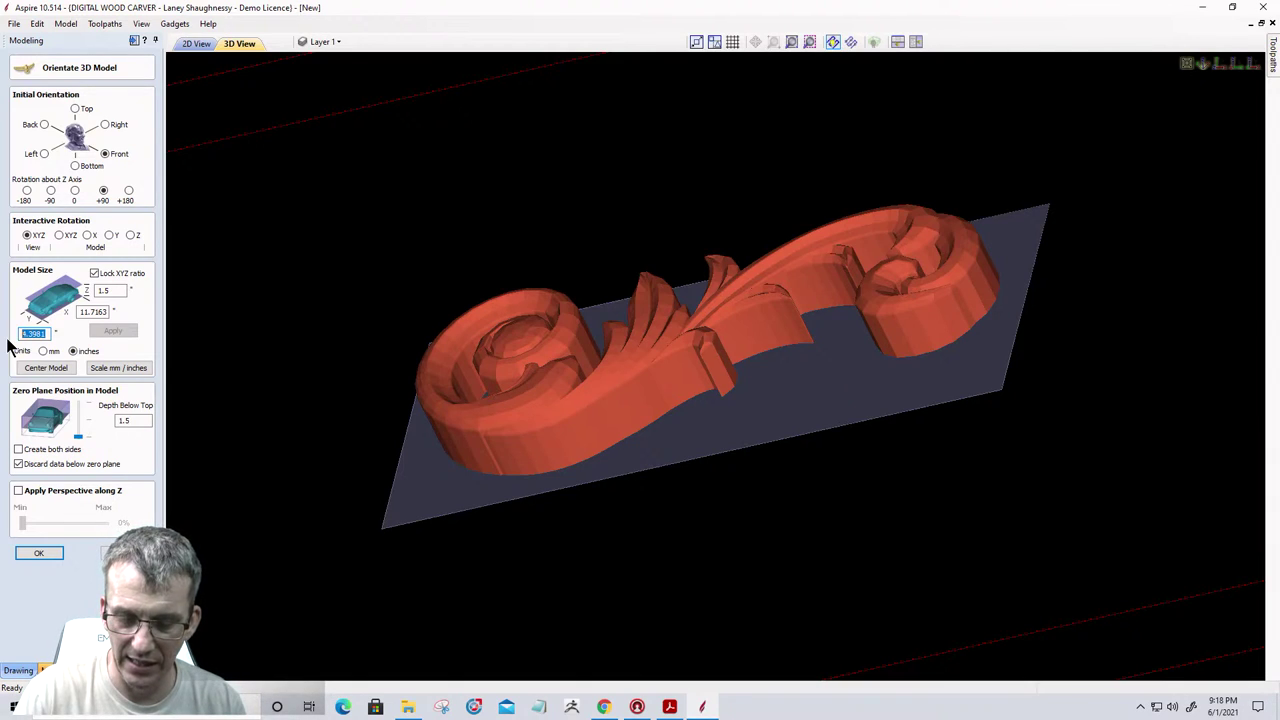
pyautogui.write('10.5')
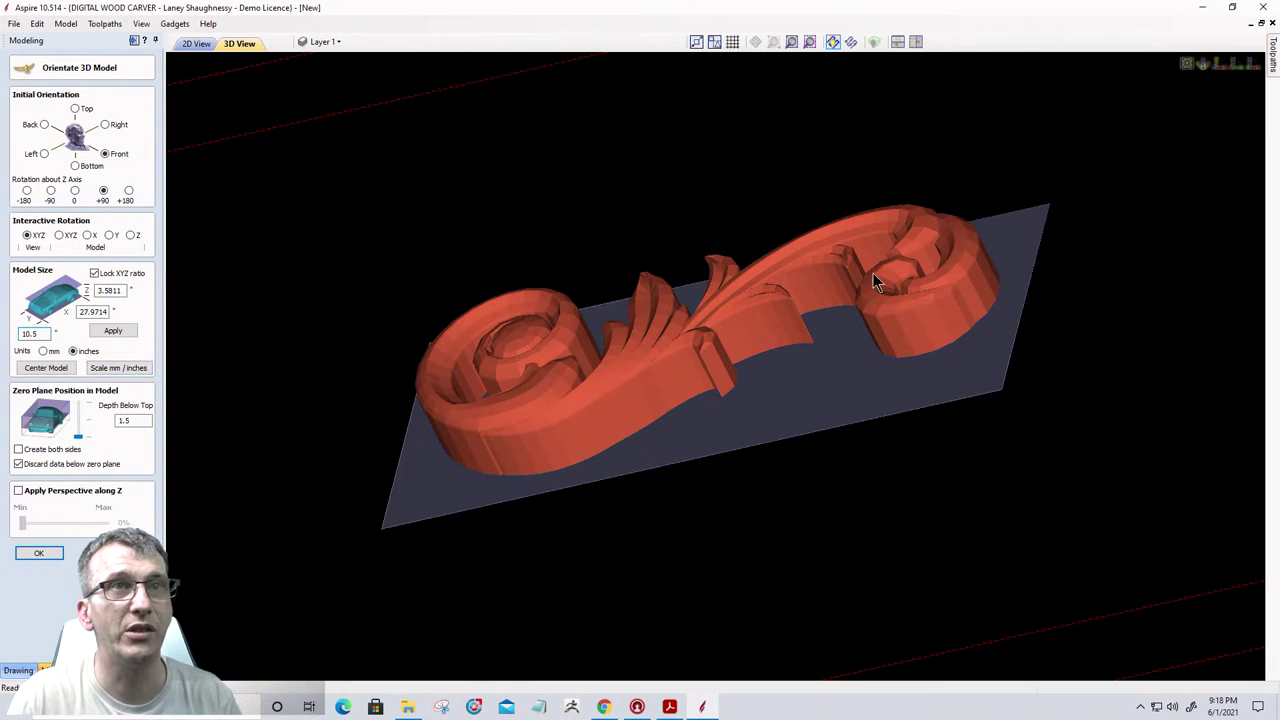
# Recenter the scroll model within the material, placing the zero plane 0.75 inches below its top, and check it from the side.
pyautogui.moveTo(336, 472); pyautogui.dragTo(357, 343)
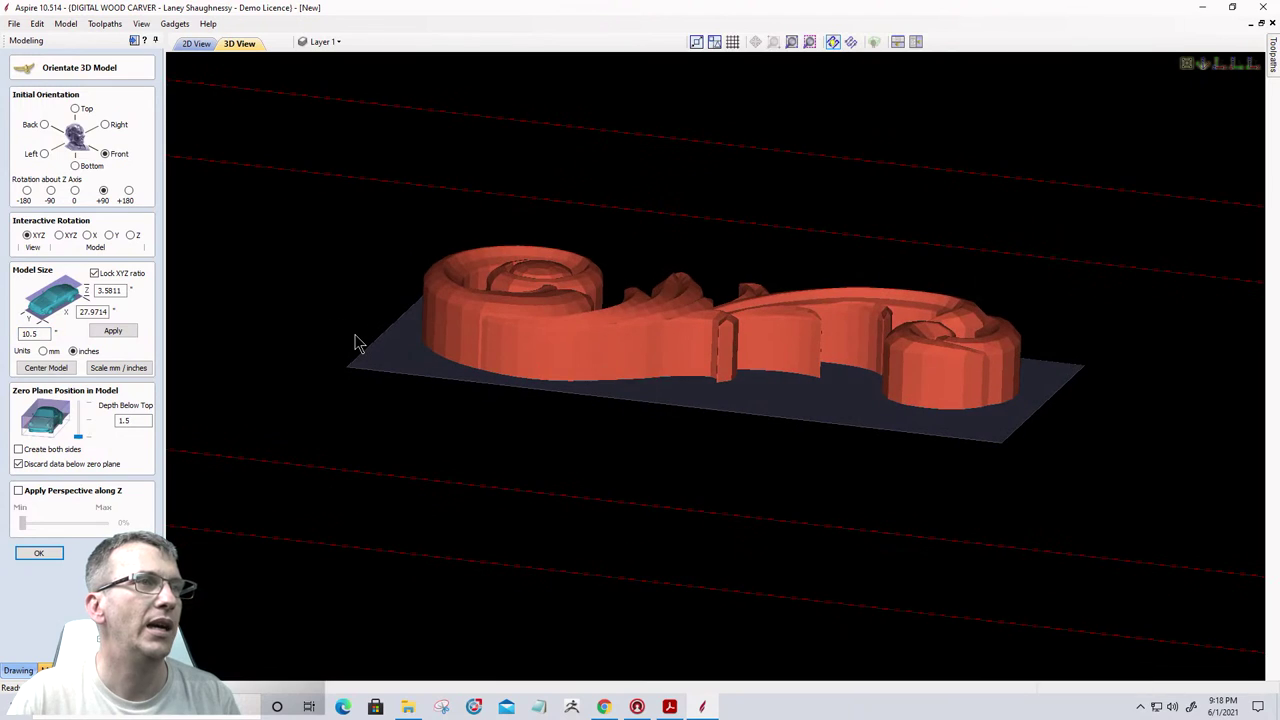
pyautogui.click(1247, 66)
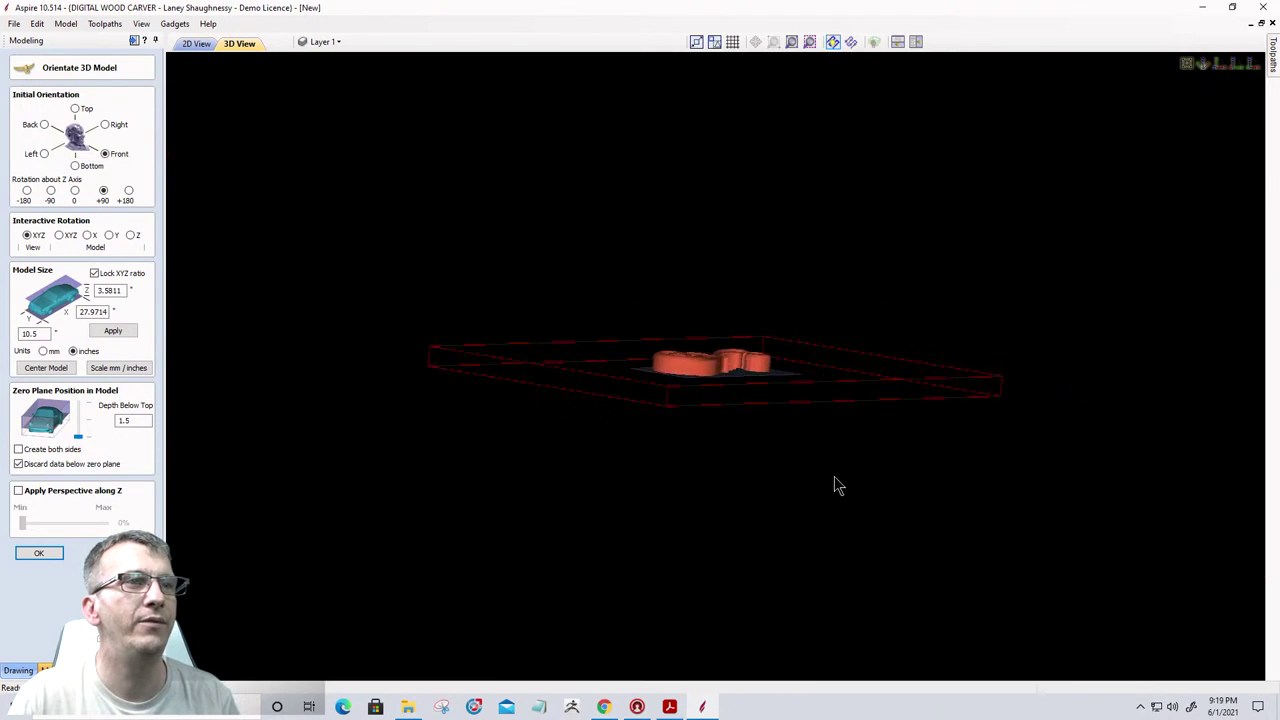
pyautogui.click(1253, 70)
pyautogui.scroll(4, 744, 380)
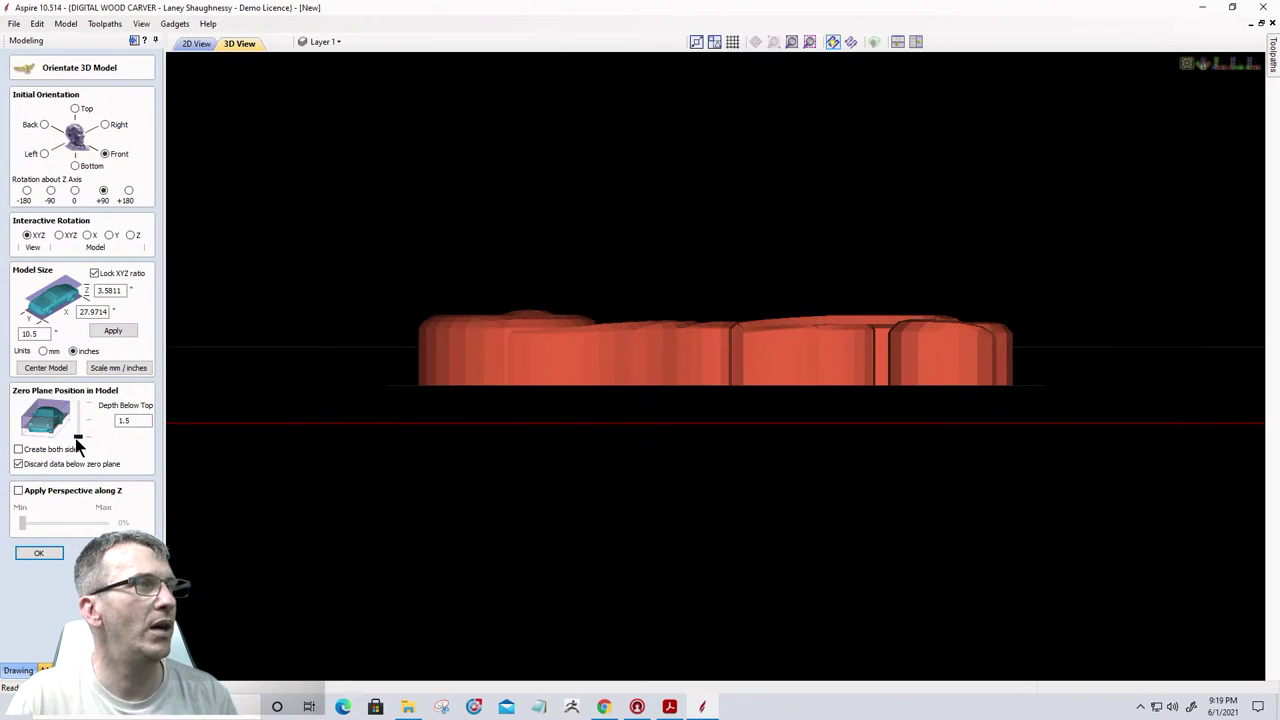
pyautogui.click(46, 368)
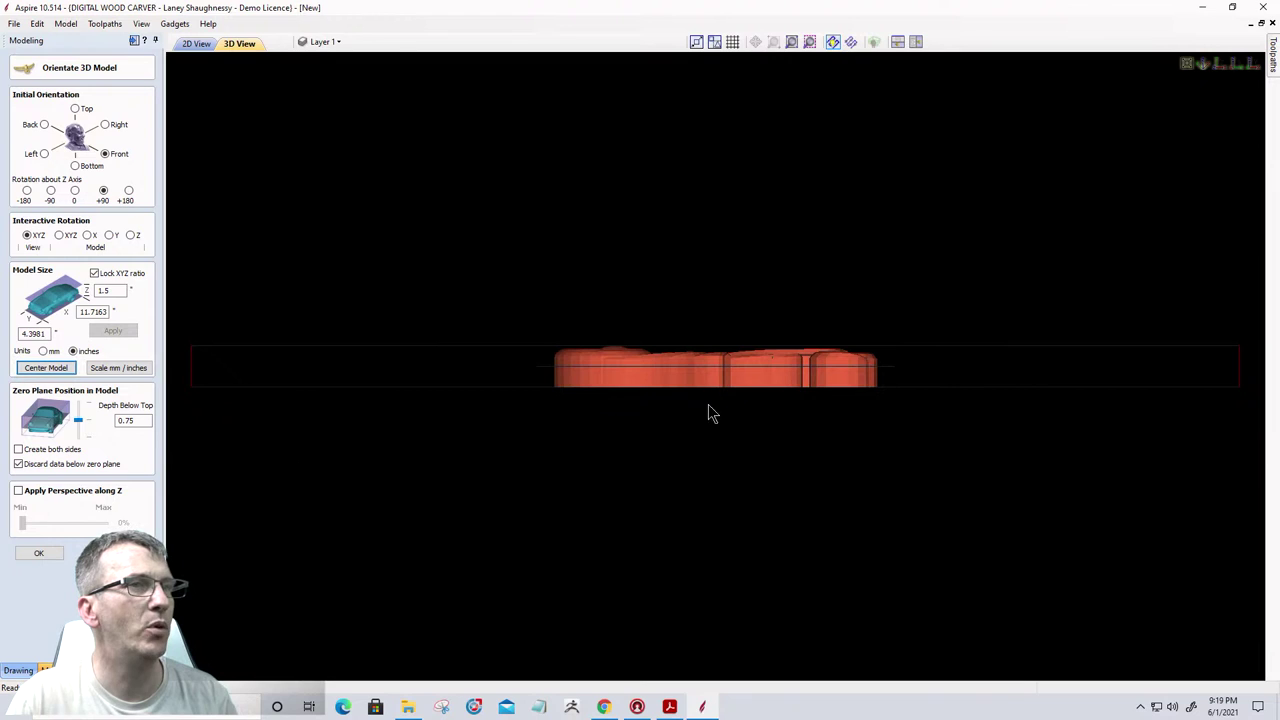
pyautogui.scroll(5, 698, 355)
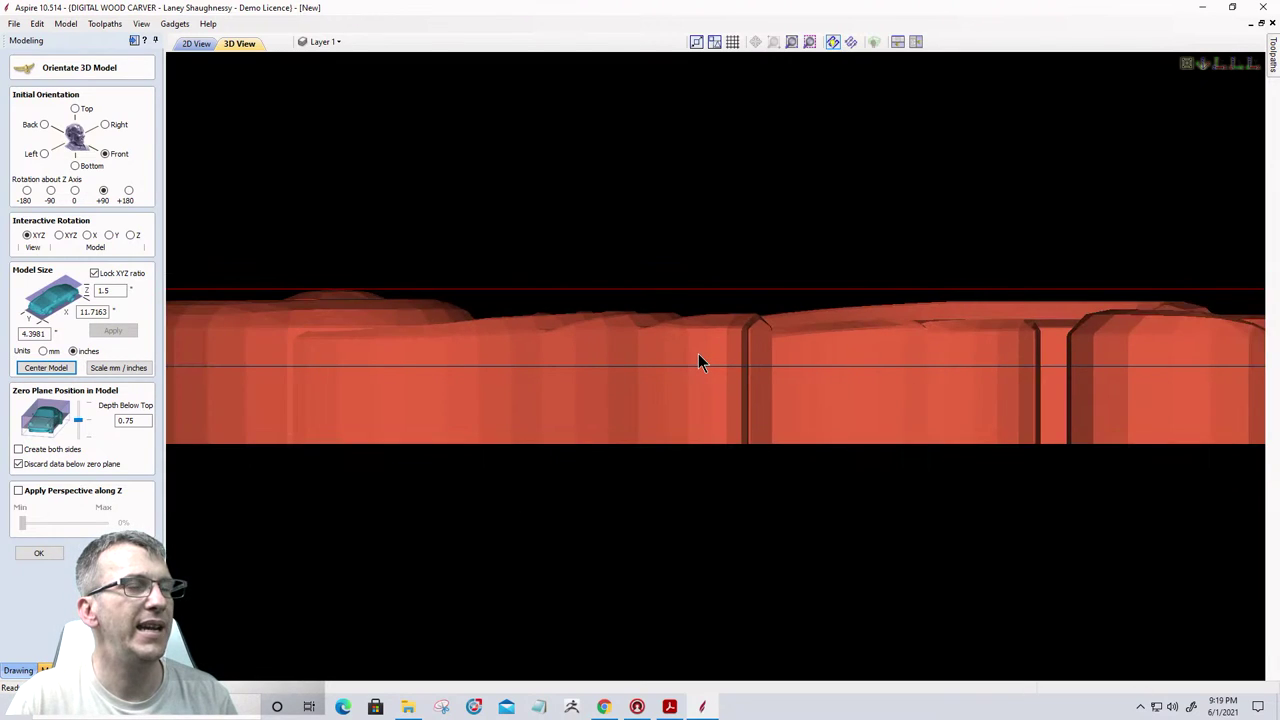
pyautogui.moveTo(417, 491); pyautogui.dragTo(624, 590)
pyautogui.moveTo(178, 422); pyautogui.dragTo(814, 363)
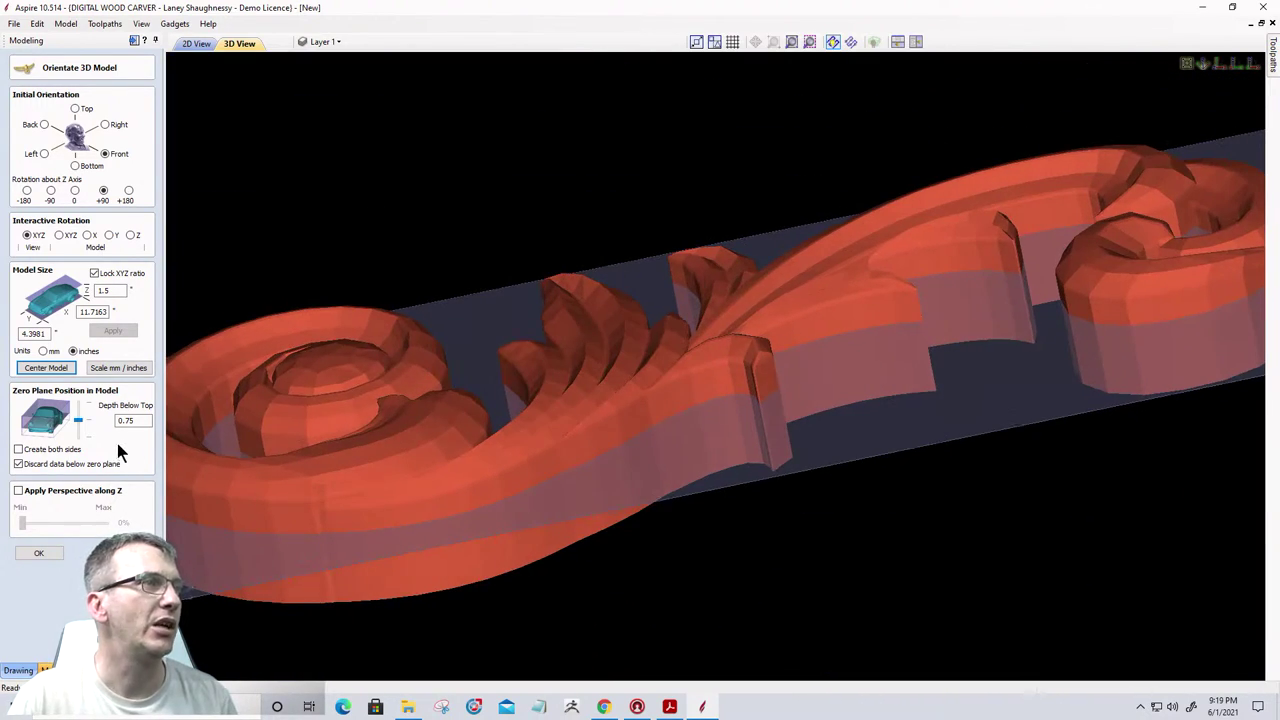
pyautogui.click(1252, 64)
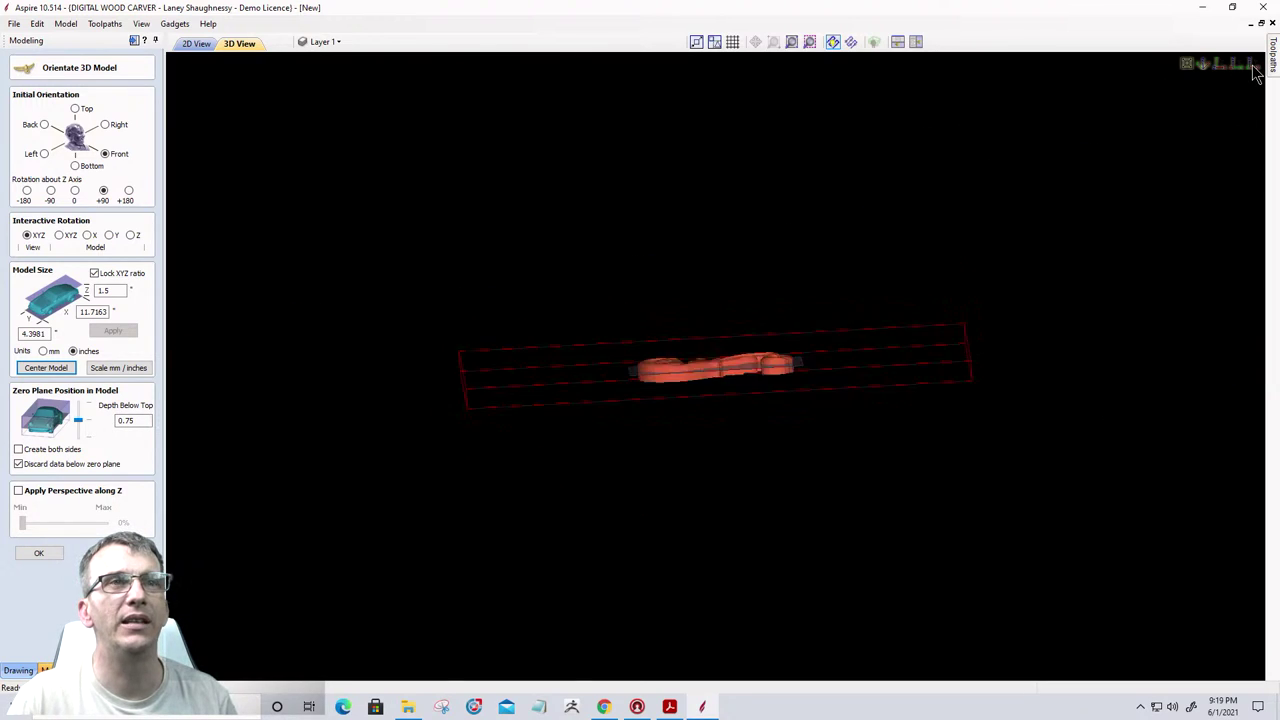
pyautogui.scroll(3, 709, 352)
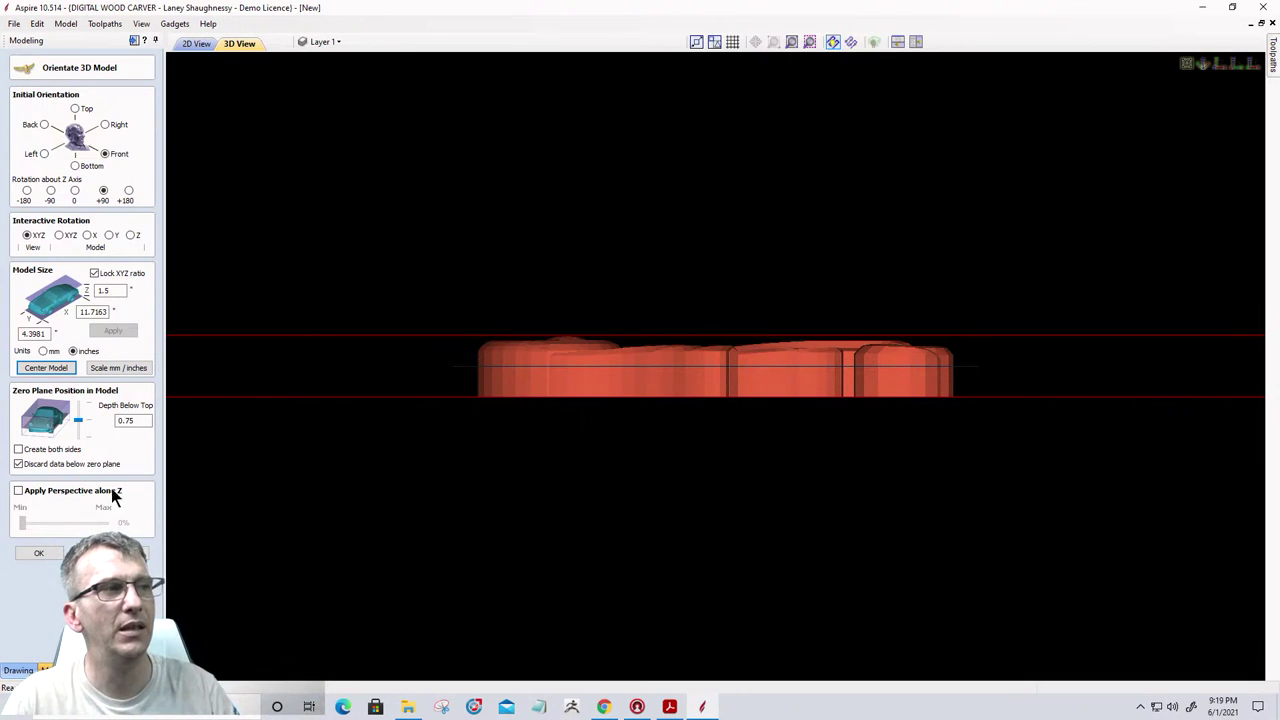
# Accept the orientation settings to import the scroll as a component, and inspect its relief in 3D.
pyautogui.click(28, 555)
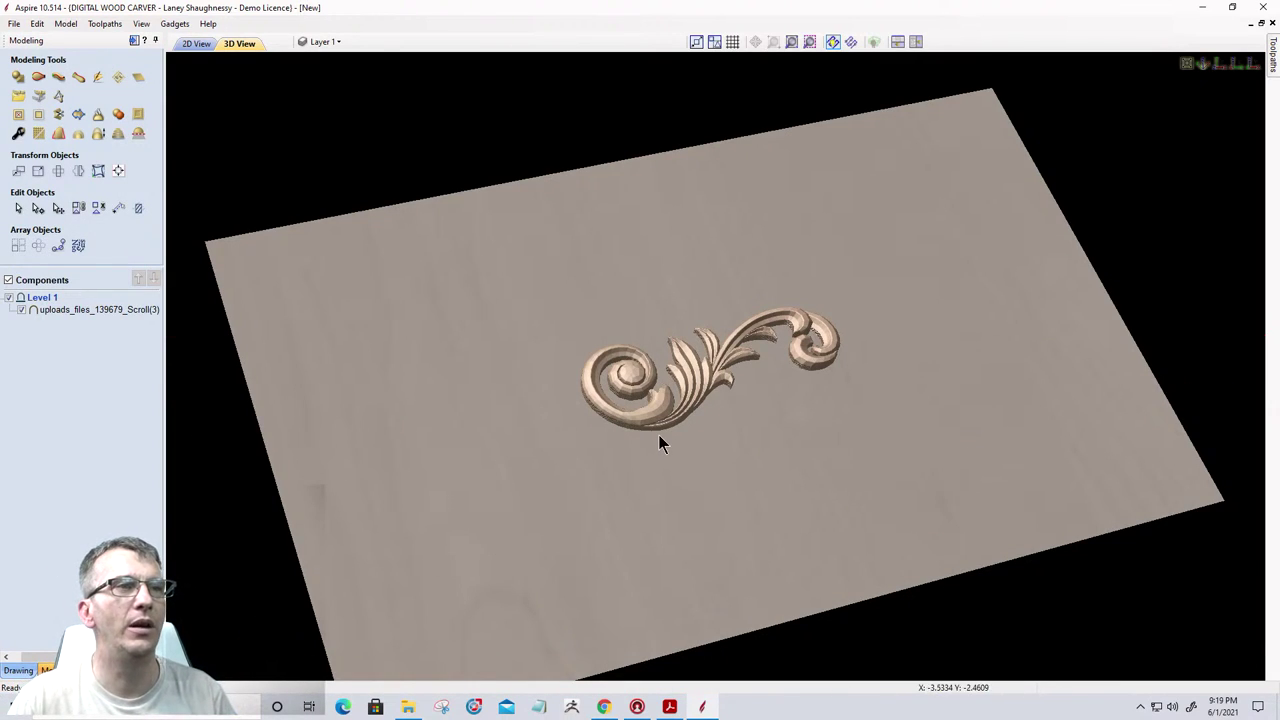
pyautogui.scroll(2, 660, 440)
pyautogui.scroll(-2, 660, 433)
pyautogui.moveTo(681, 420); pyautogui.dragTo(557, 406)
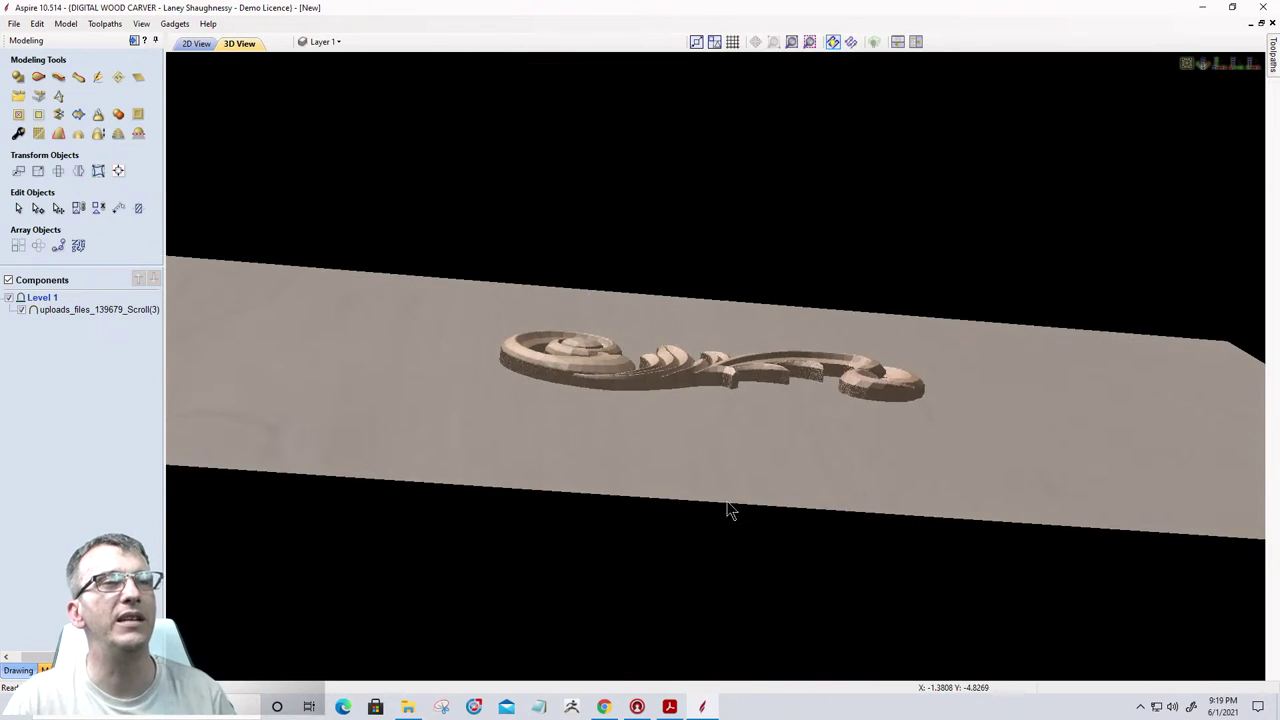
pyautogui.moveTo(729, 514); pyautogui.dragTo(758, 563)
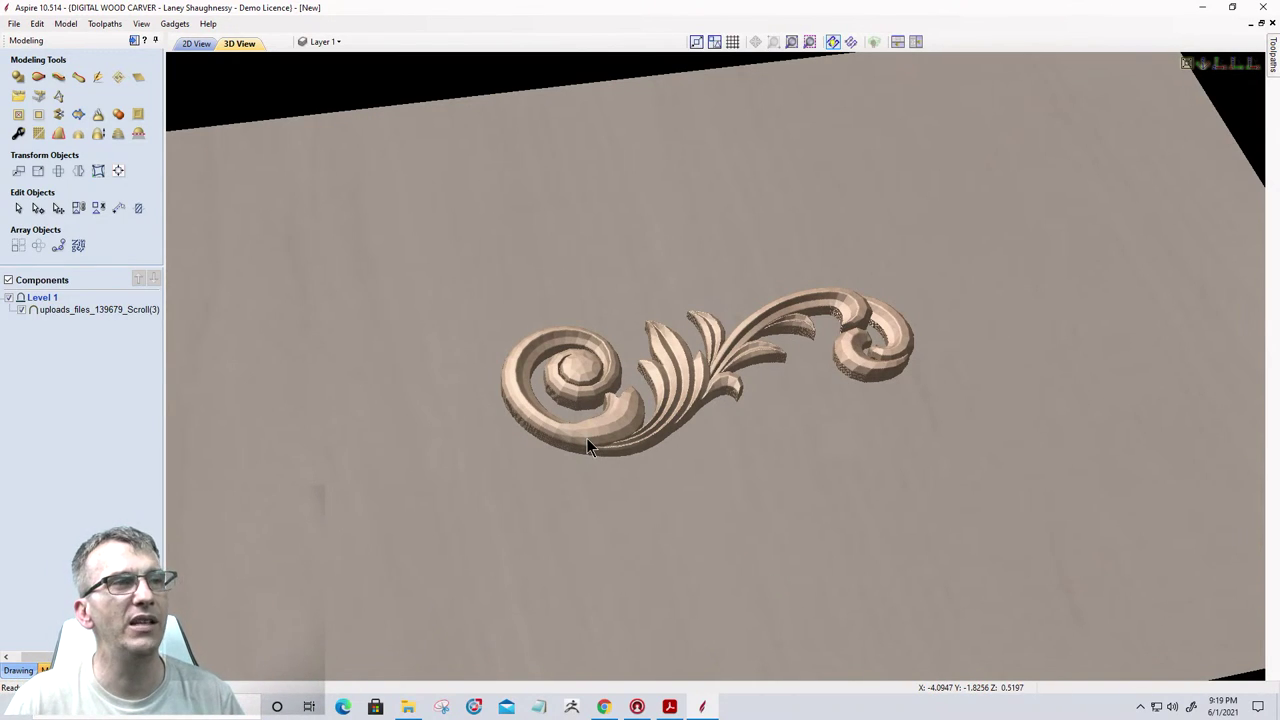
# Try smoothing the imported scroll component at slightly above half strength with transparency preserved.
pyautogui.scroll(2, 588, 448)
pyautogui.scroll(2, 586, 448)
pyautogui.scroll(3, 612, 515)
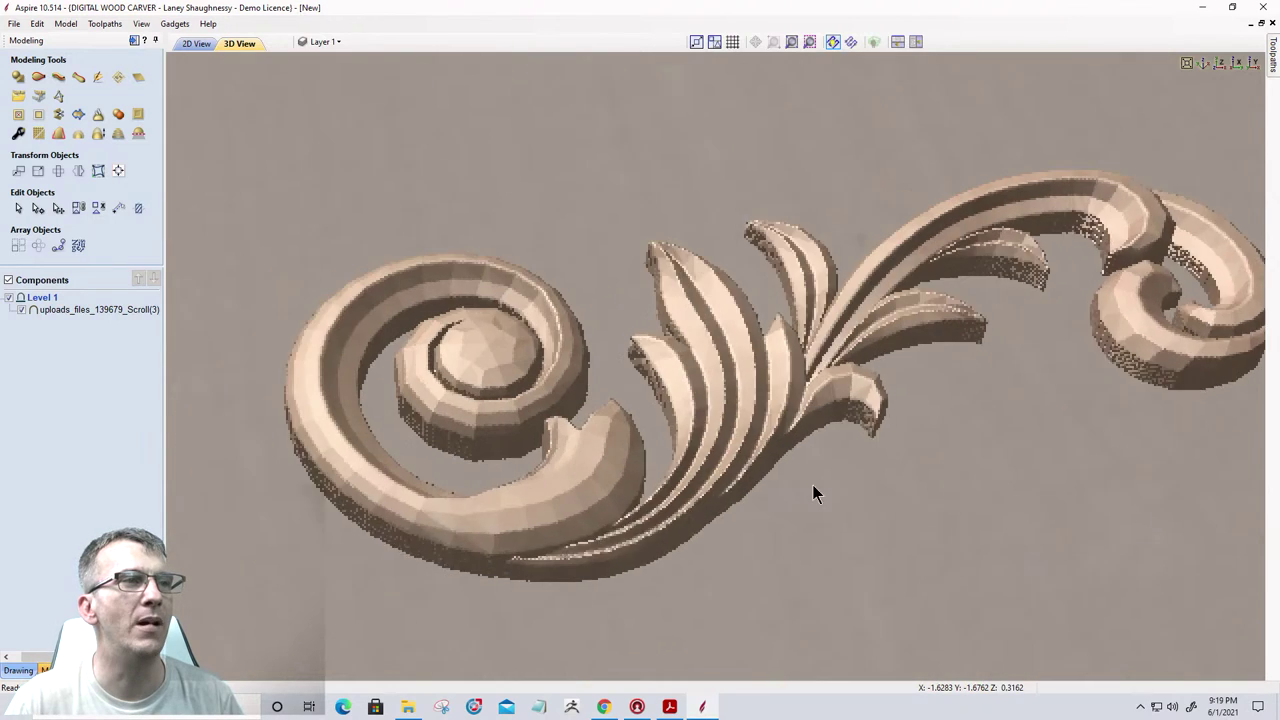
pyautogui.scroll(1, 768, 481)
pyautogui.scroll(2, 768, 481)
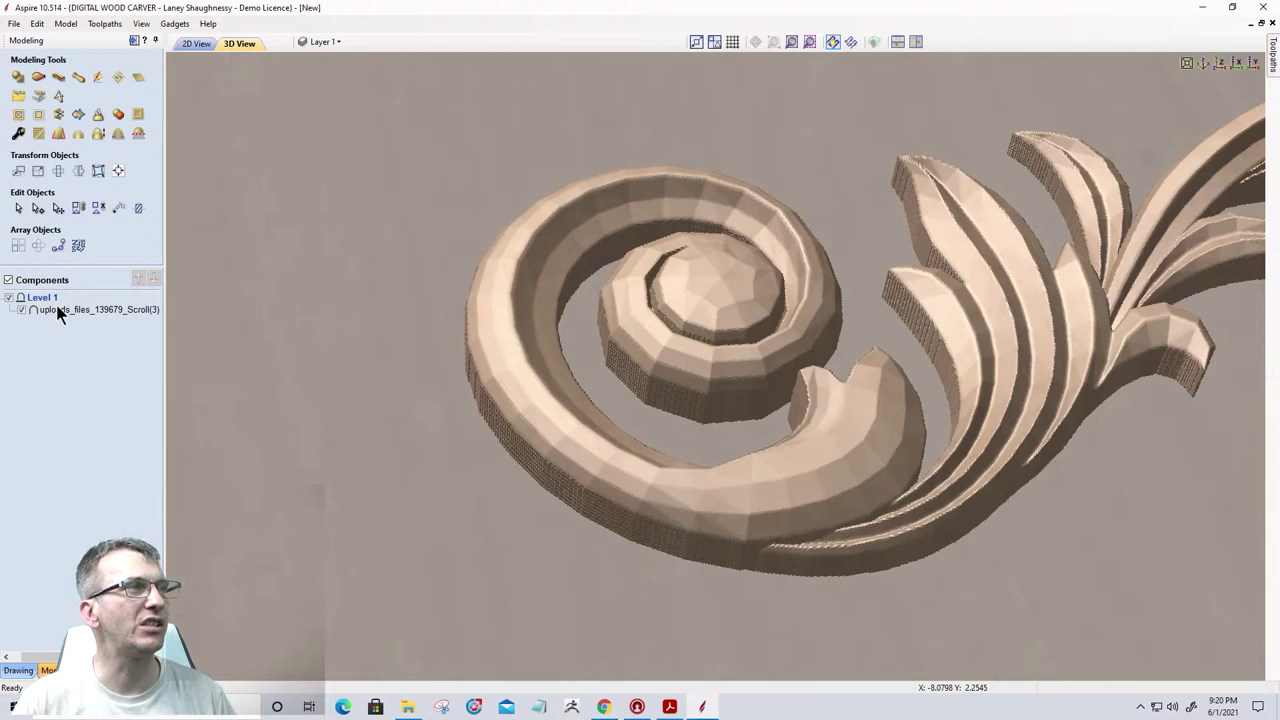
pyautogui.hotkey('ctrl', 'a')
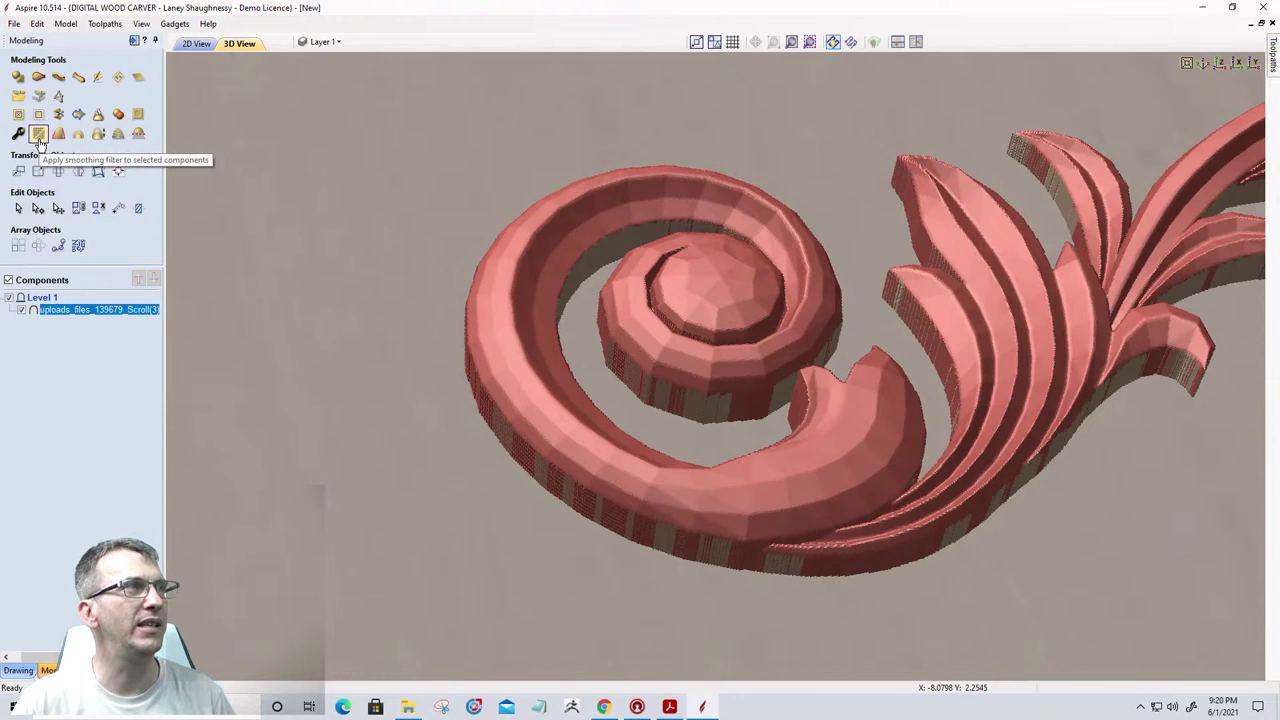
pyautogui.click(39, 142)
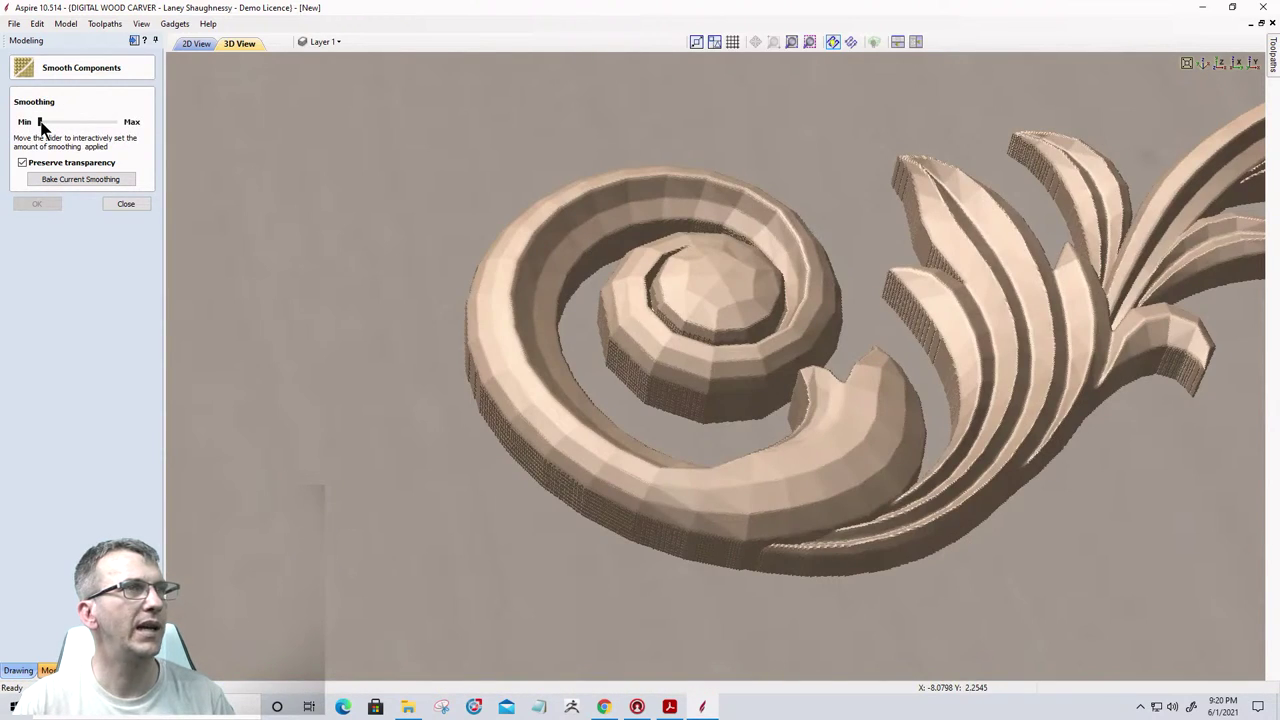
pyautogui.moveTo(45, 122); pyautogui.dragTo(84, 125)
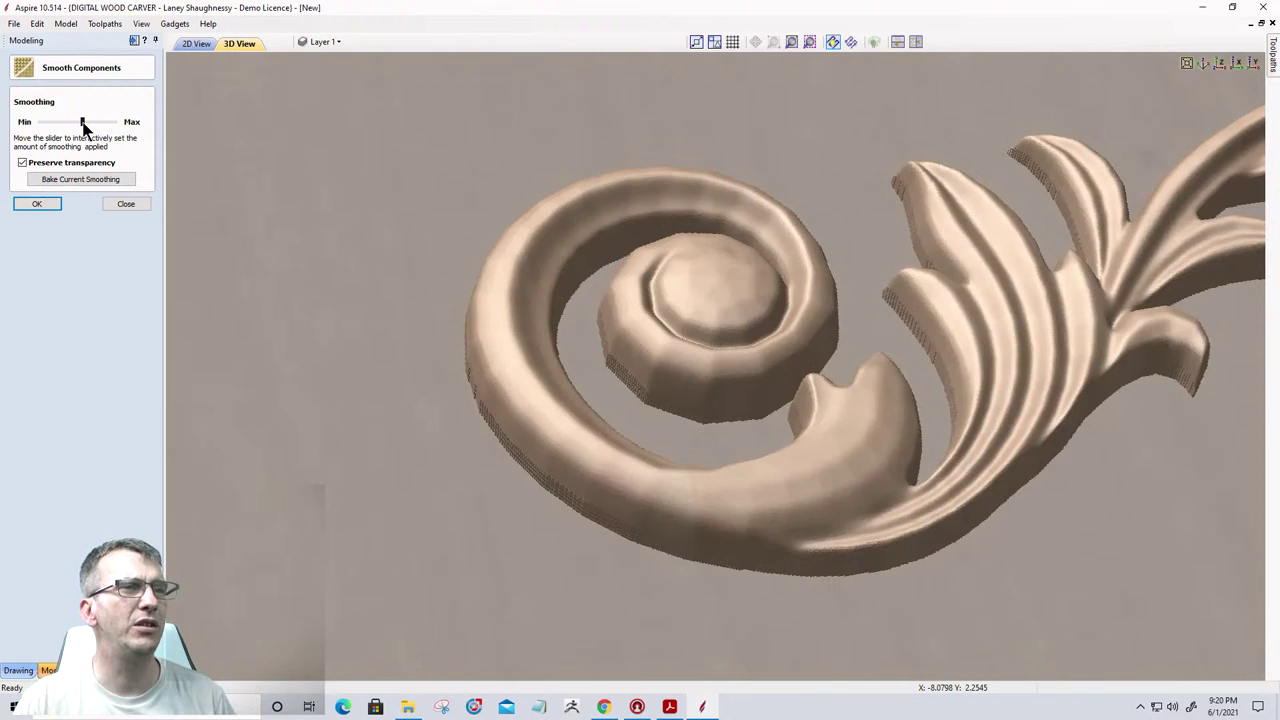
pyautogui.moveTo(84, 125)
pyautogui.mouseDown()
pyautogui.moveTo(103, 127)
pyautogui.moveTo(86, 128)
pyautogui.mouseUp()
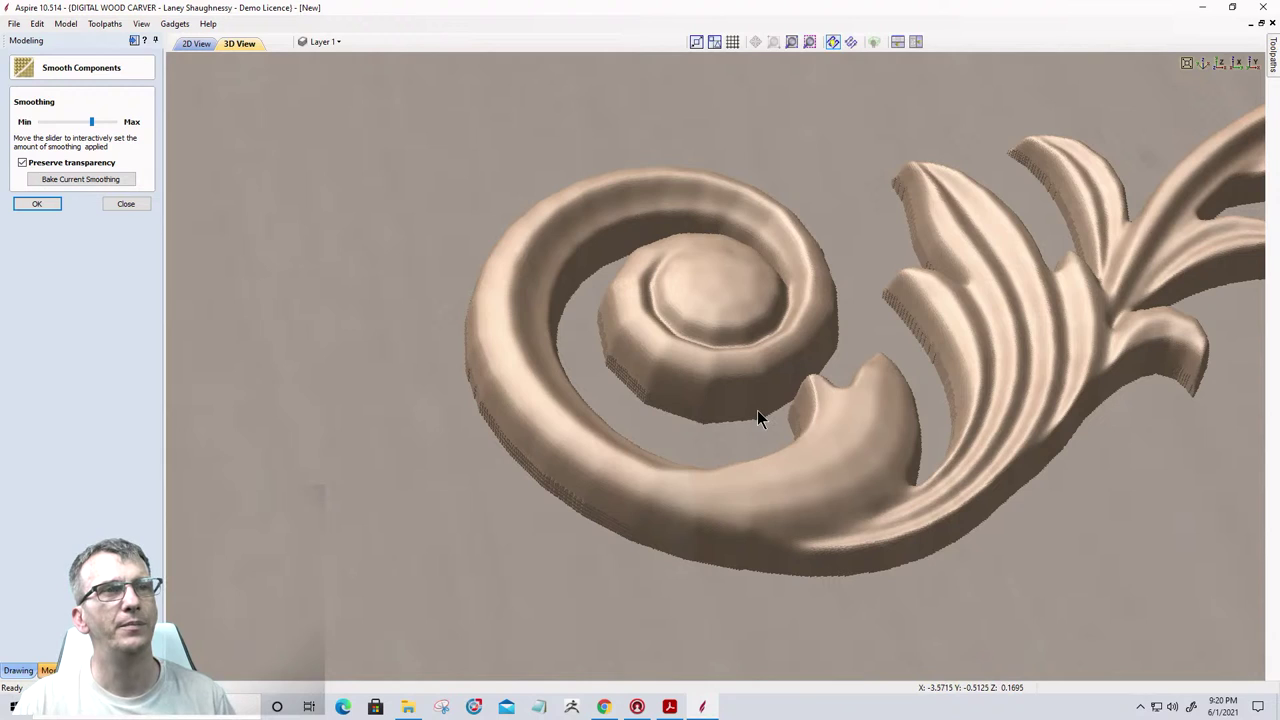
# Examine the smoothed spiral and leaf surfaces up close, and close the smoothing without applying it.
pyautogui.scroll(2, 274, 243)
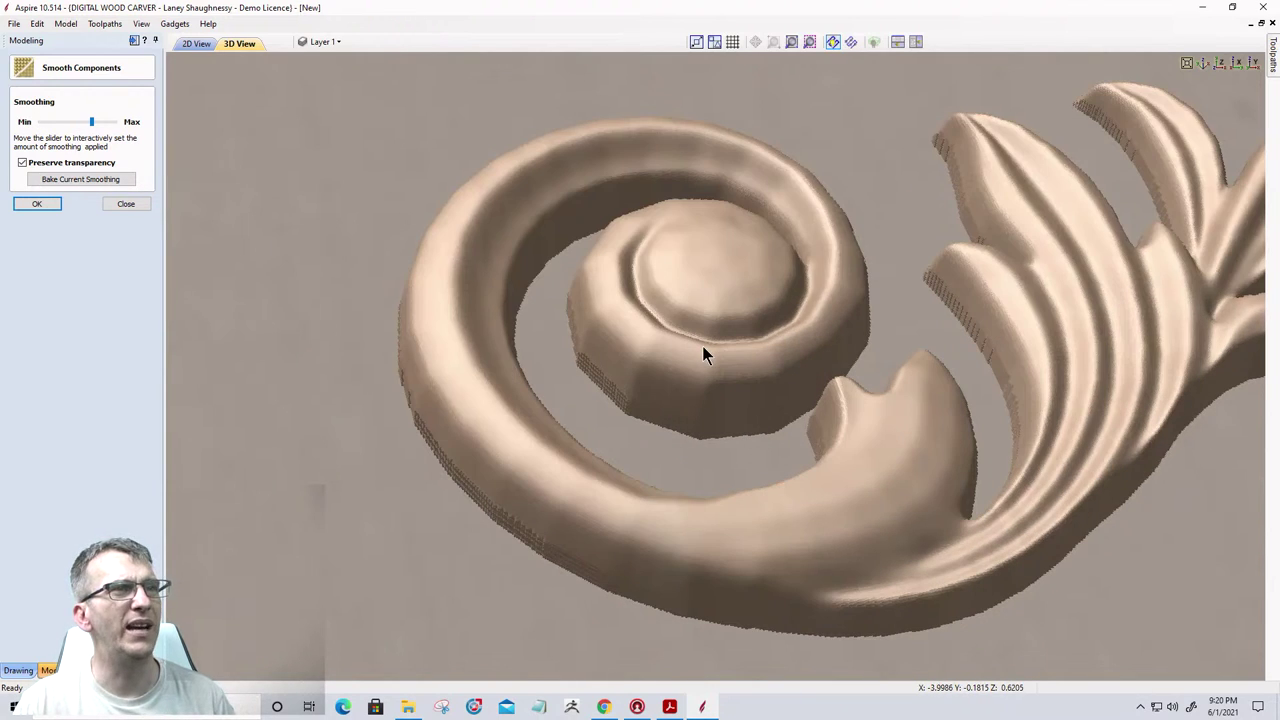
pyautogui.scroll(2, 705, 353)
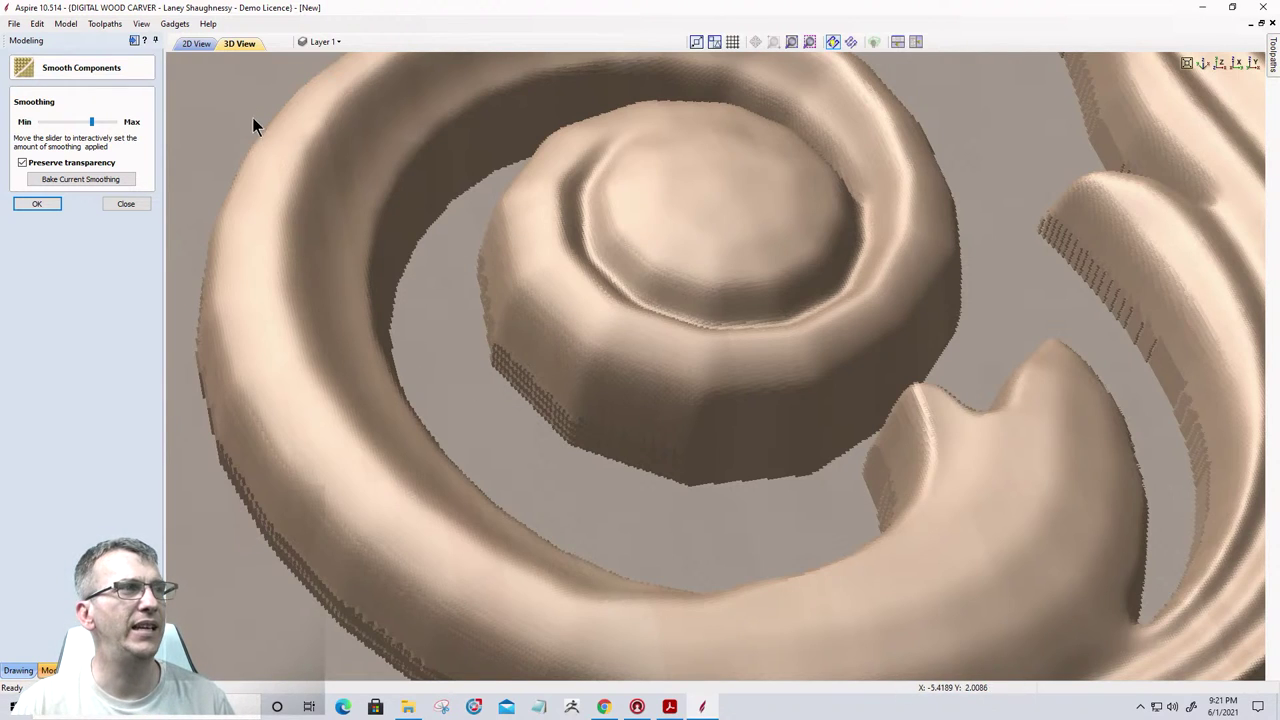
pyautogui.scroll(-8, 506, 235)
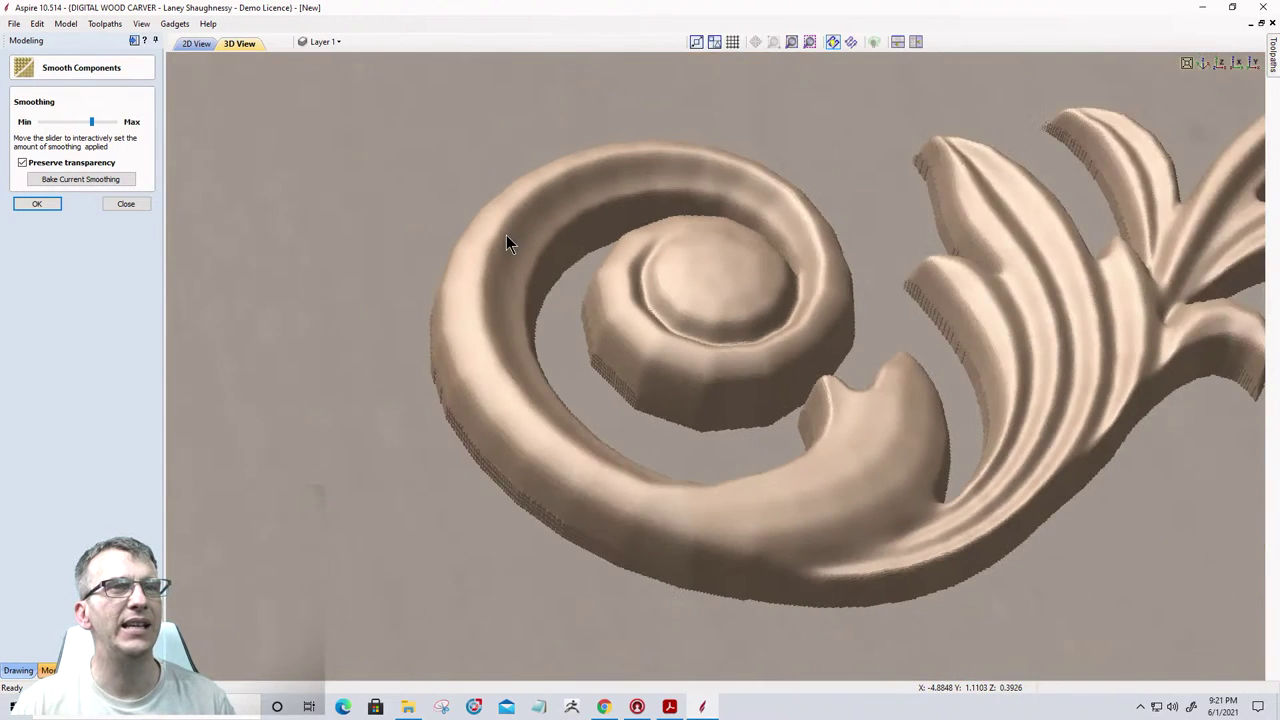
pyautogui.moveTo(1089, 531); pyautogui.dragTo(957, 509)
pyautogui.scroll(5, 1018, 546)
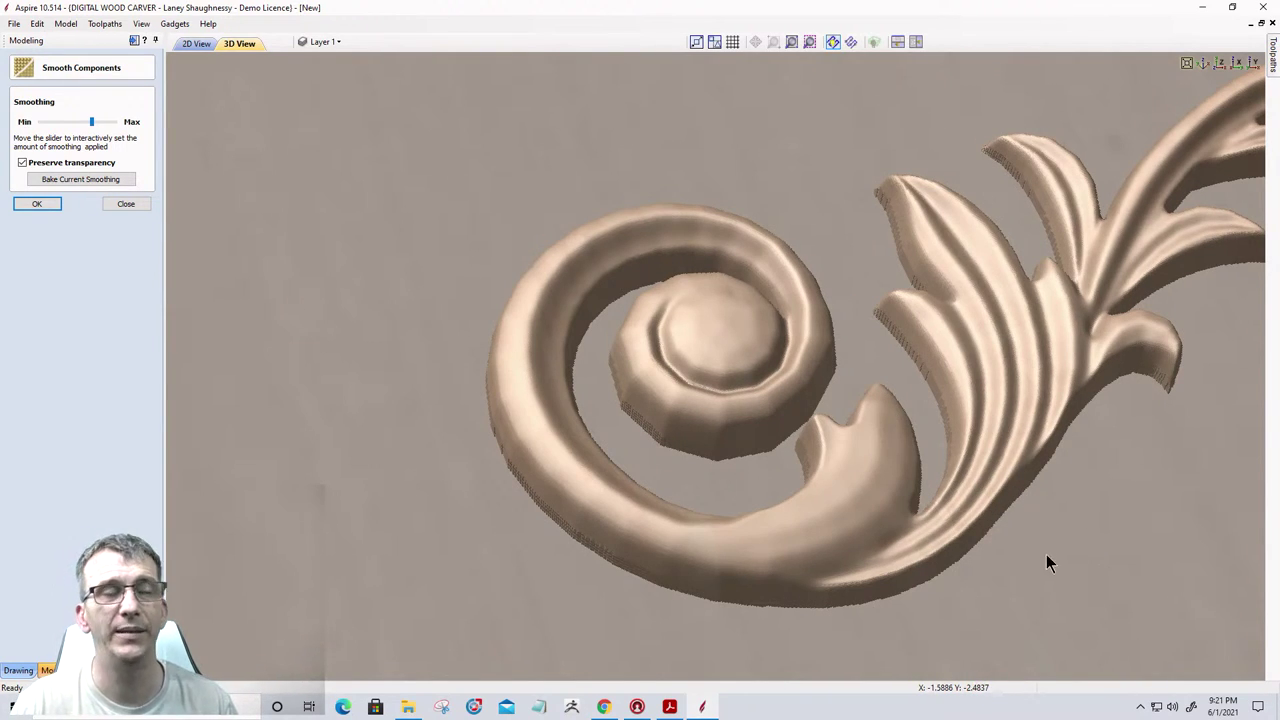
pyautogui.moveTo(1046, 554); pyautogui.dragTo(735, 435)
pyautogui.scroll(5, 736, 426)
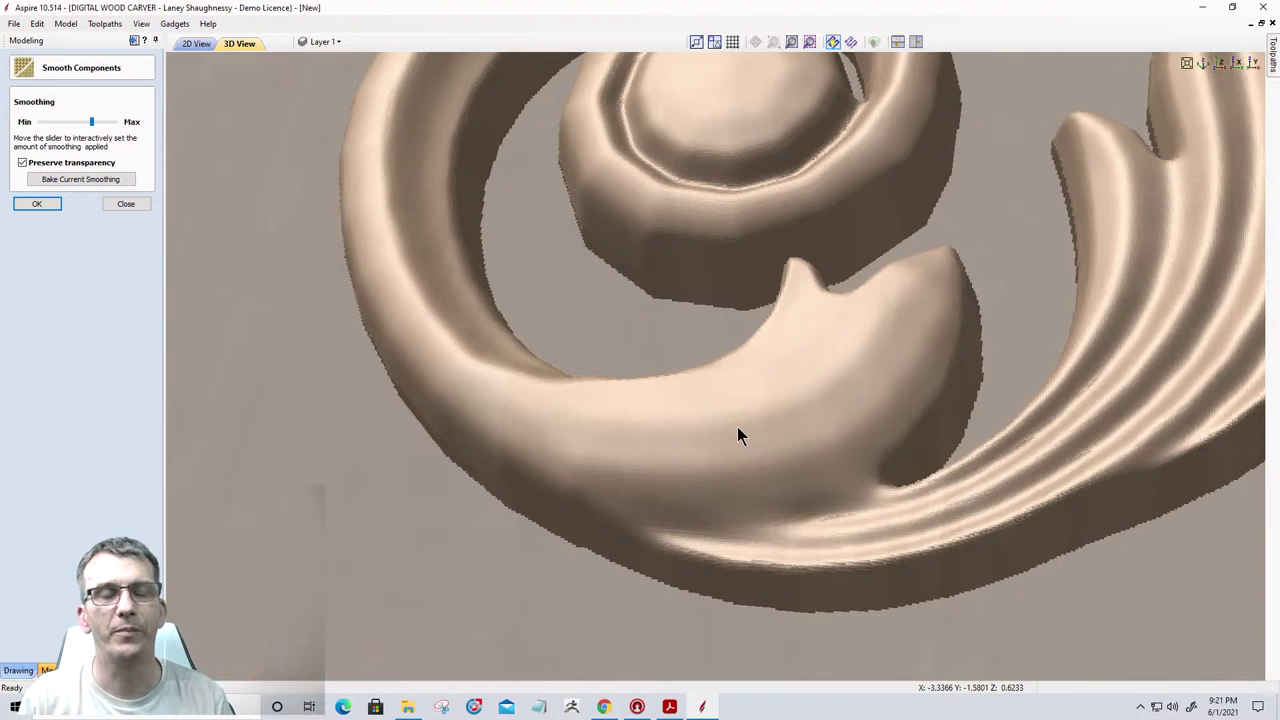
pyautogui.click(135, 206)
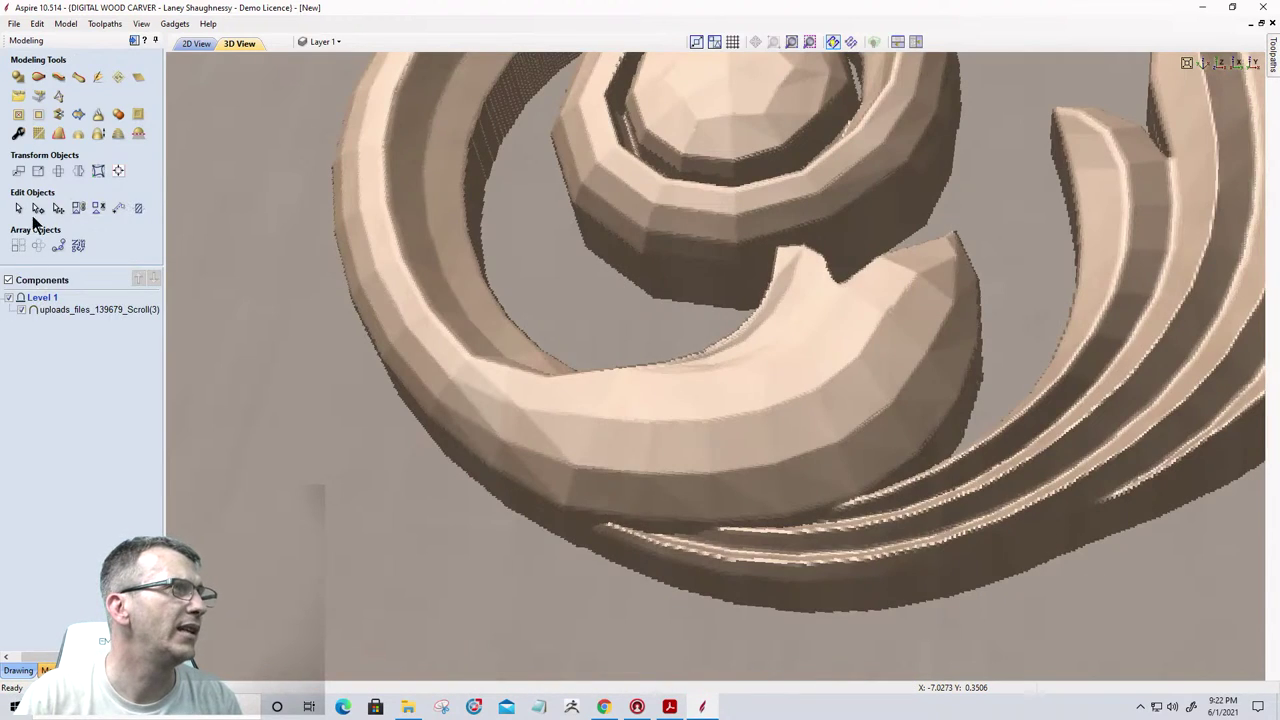
pyautogui.click(18, 95)
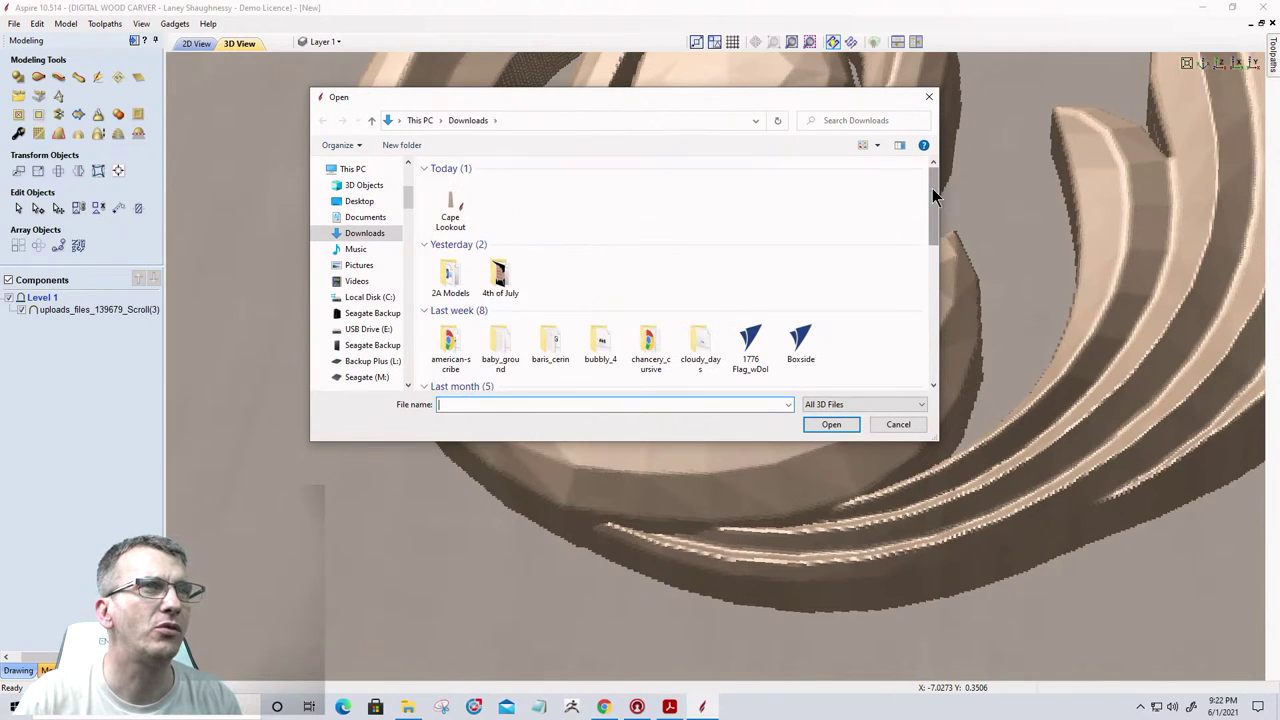
pyautogui.moveTo(932, 197); pyautogui.dragTo(933, 346)
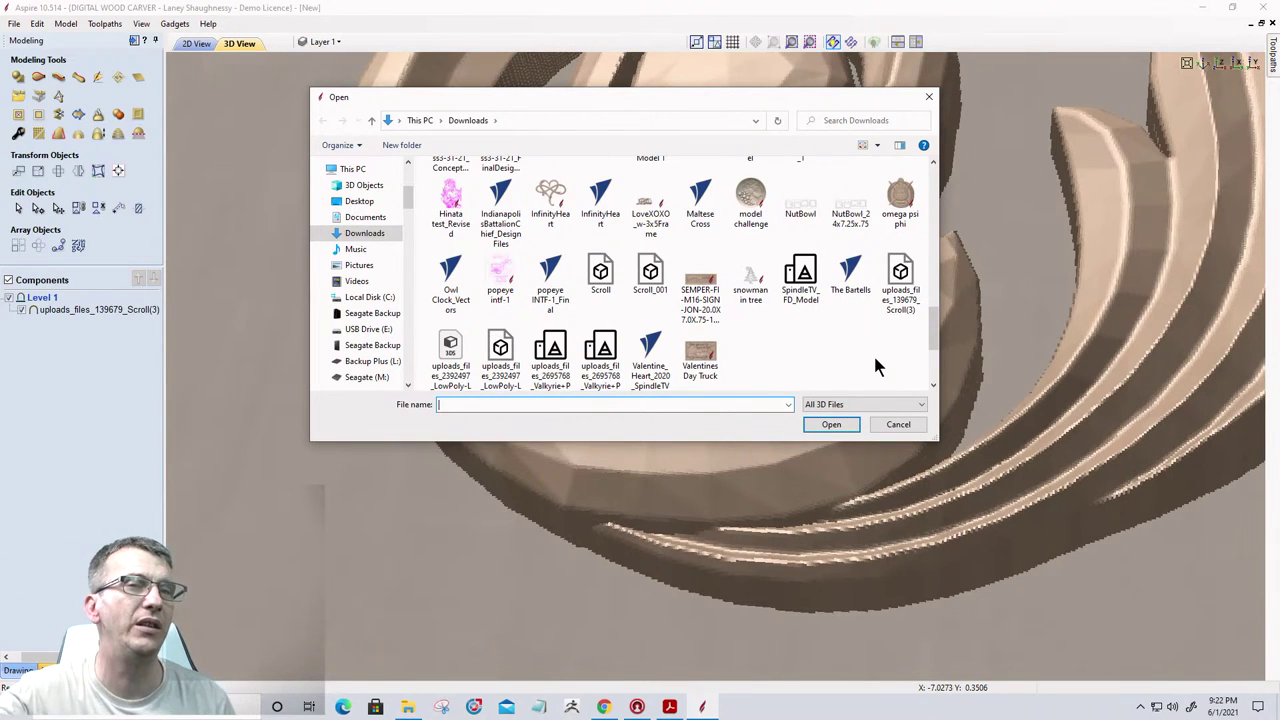
pyautogui.click(906, 430)
pyautogui.scroll(-5, 715, 383)
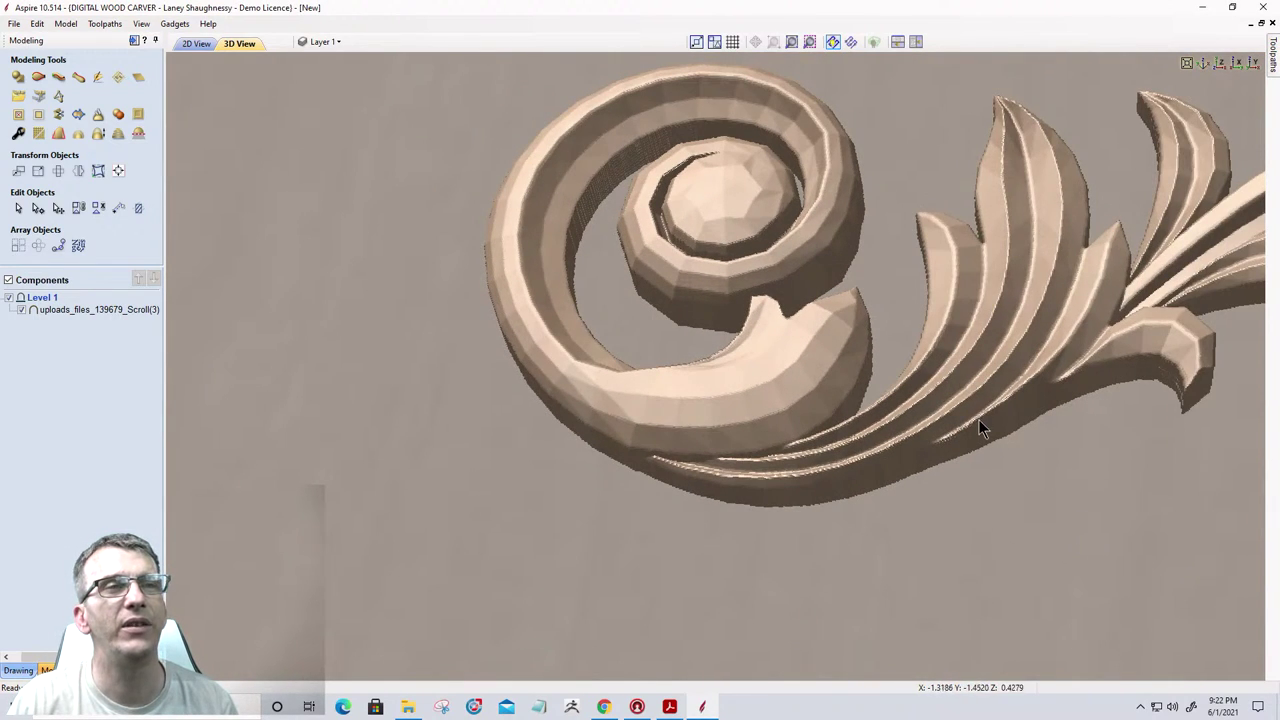
pyautogui.moveTo(978, 419); pyautogui.dragTo(913, 367)
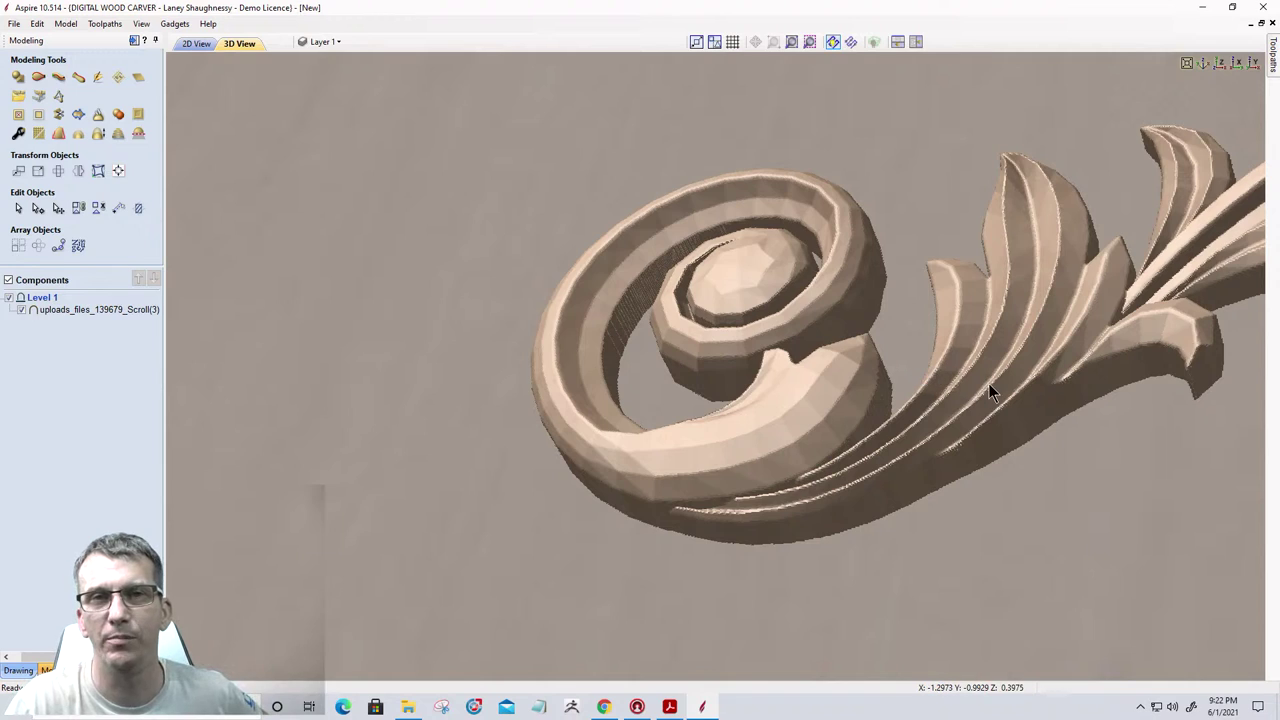
pyautogui.moveTo(1092, 402); pyautogui.dragTo(1109, 412)
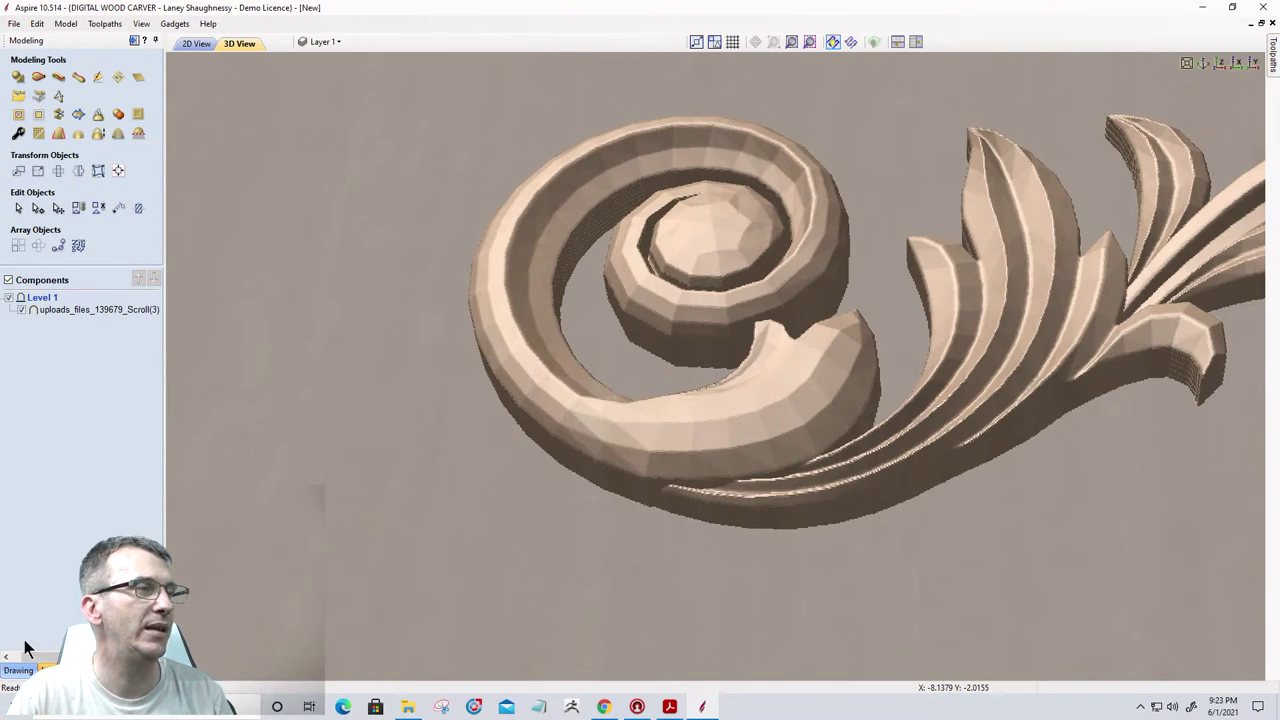
# Try the Very High (7 x Slower) modeling resolution in the job setup.
pyautogui.click(18, 671)
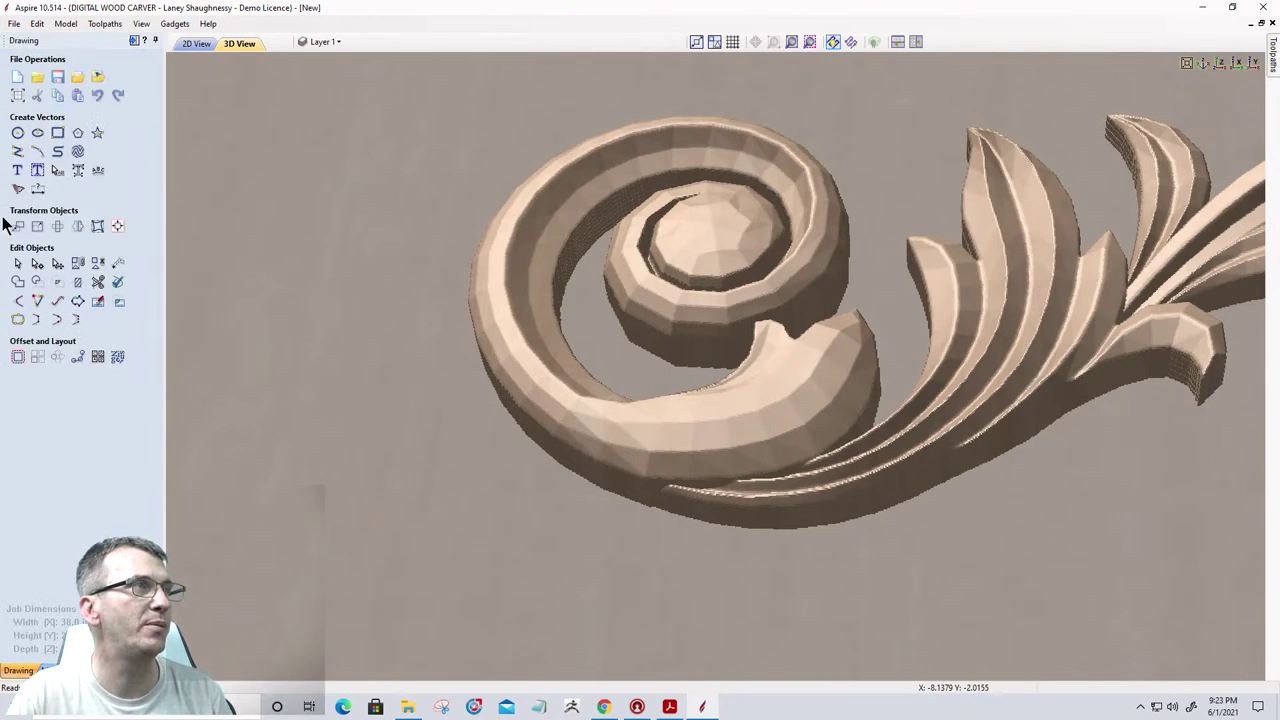
pyautogui.click(17, 94)
pyautogui.click(72, 415)
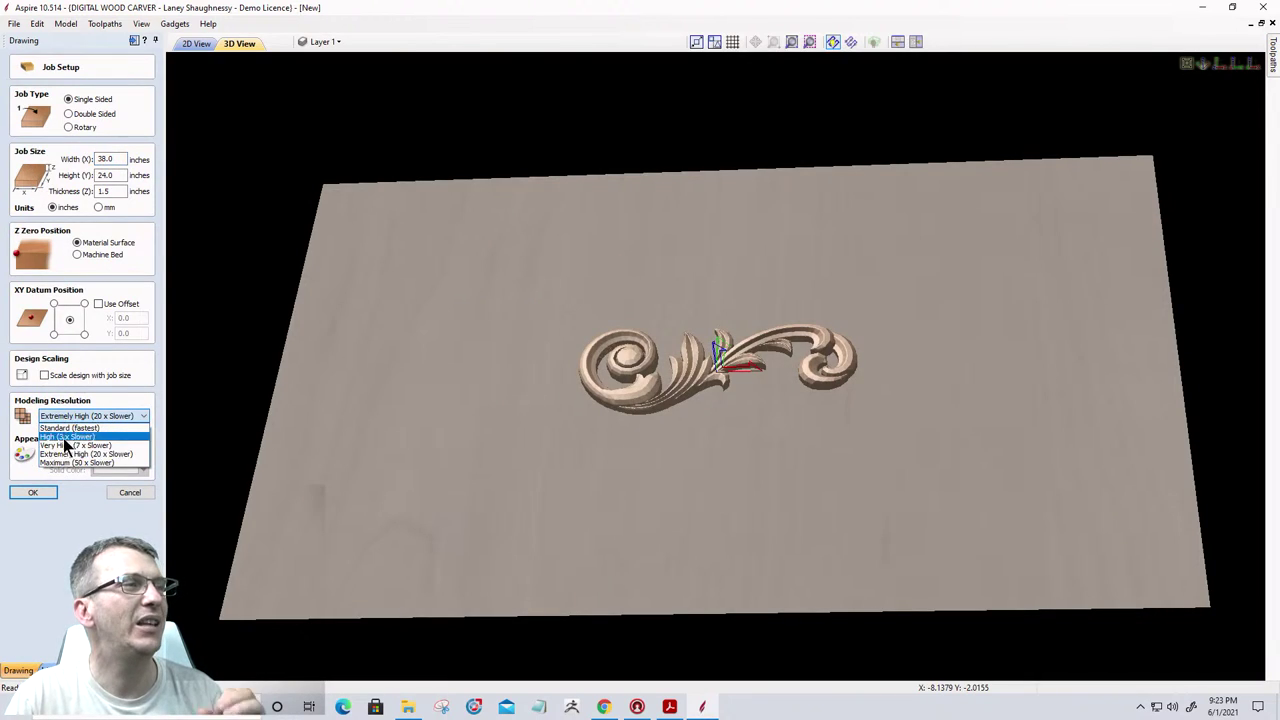
pyautogui.click(66, 446)
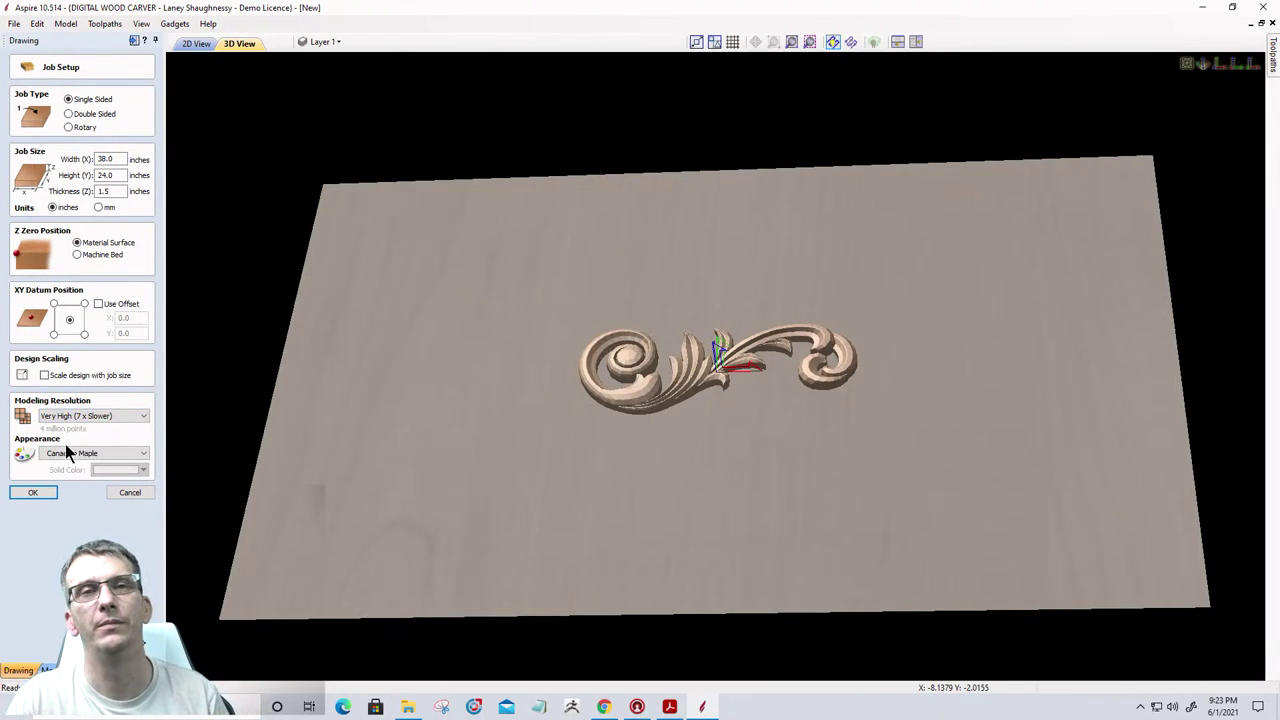
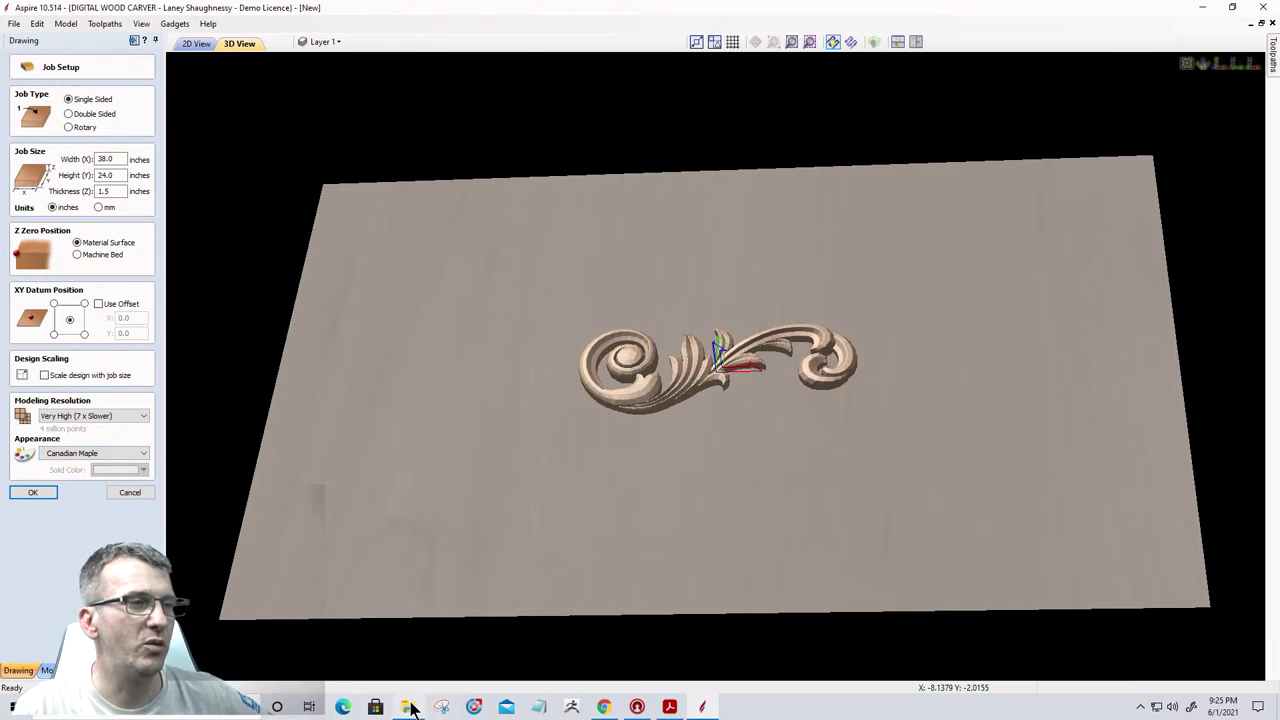
# Look through the Downloads folder in File Explorer, return to Aspire, and cancel the job setup changes.
pyautogui.click(409, 707)
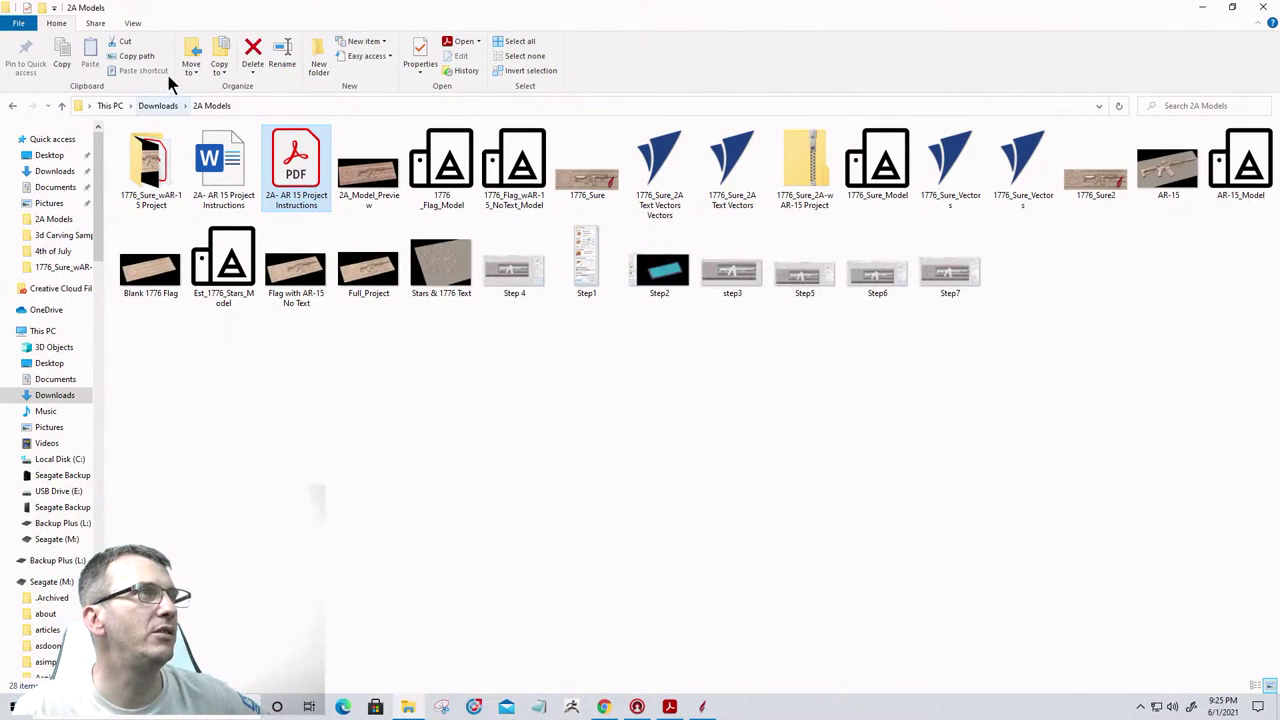
pyautogui.click(62, 105)
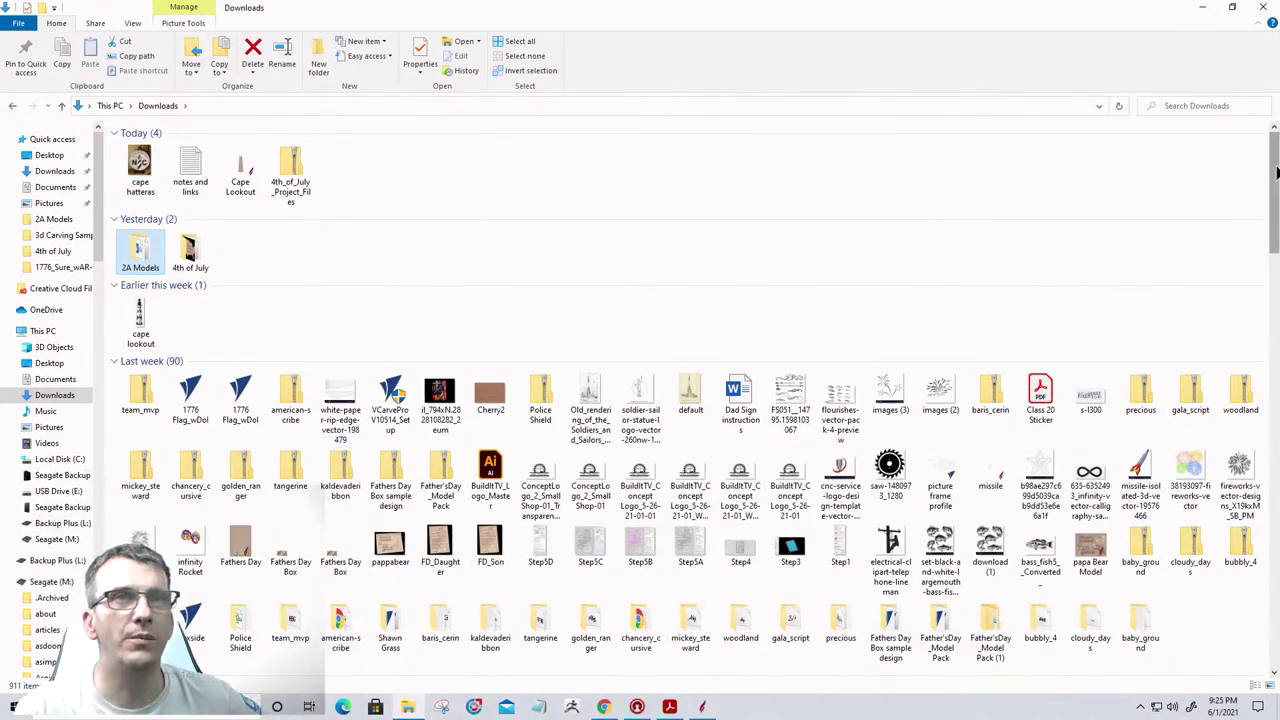
pyautogui.moveTo(1275, 172); pyautogui.dragTo(1276, 338)
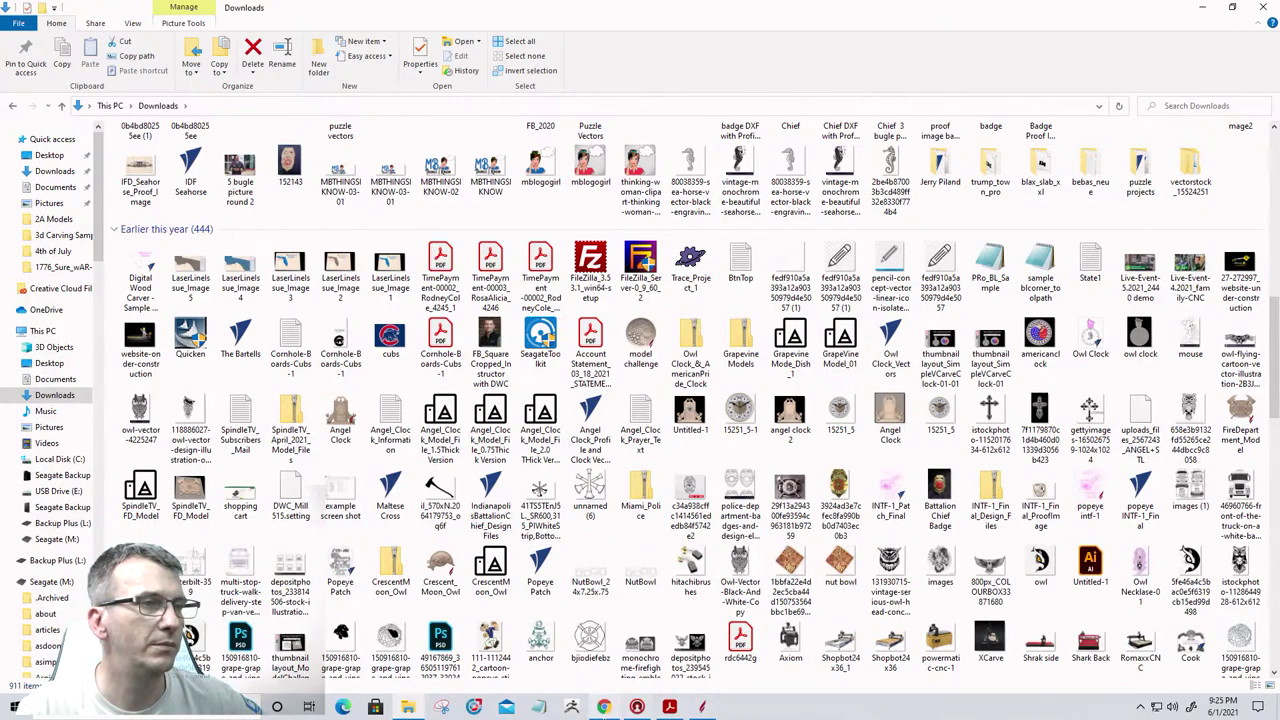
pyautogui.click(702, 707)
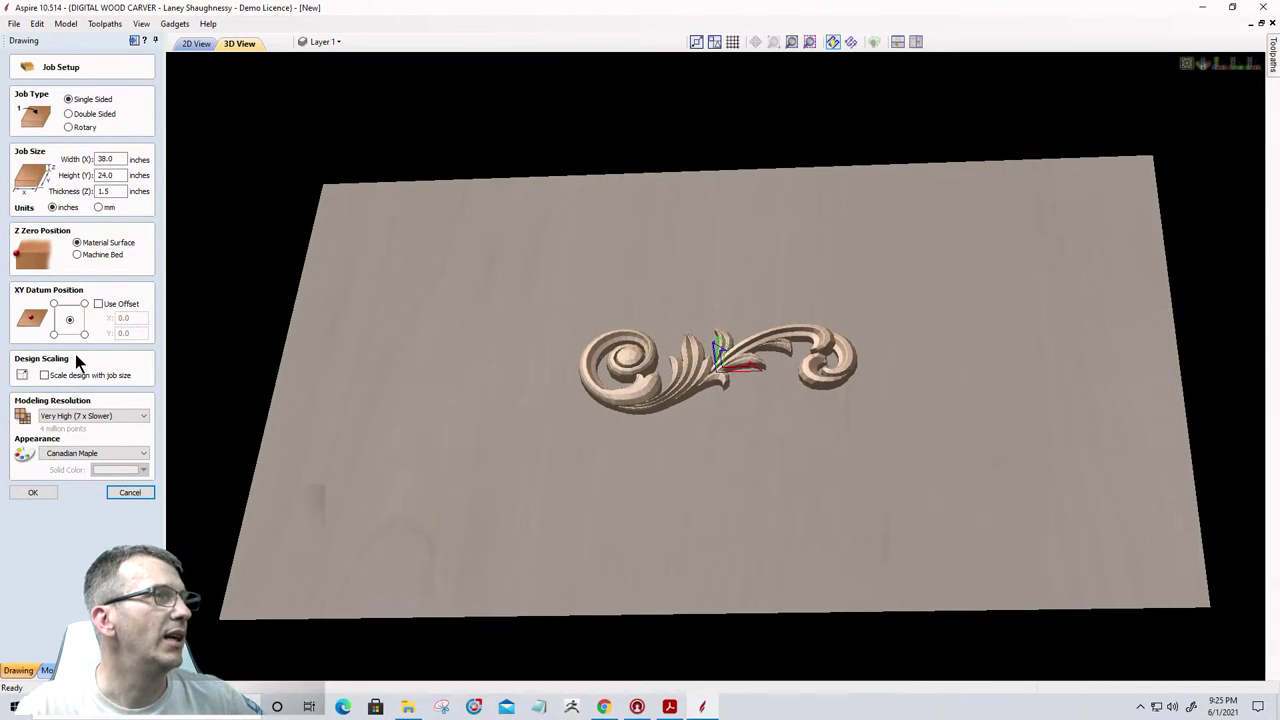
pyautogui.press('Escape')
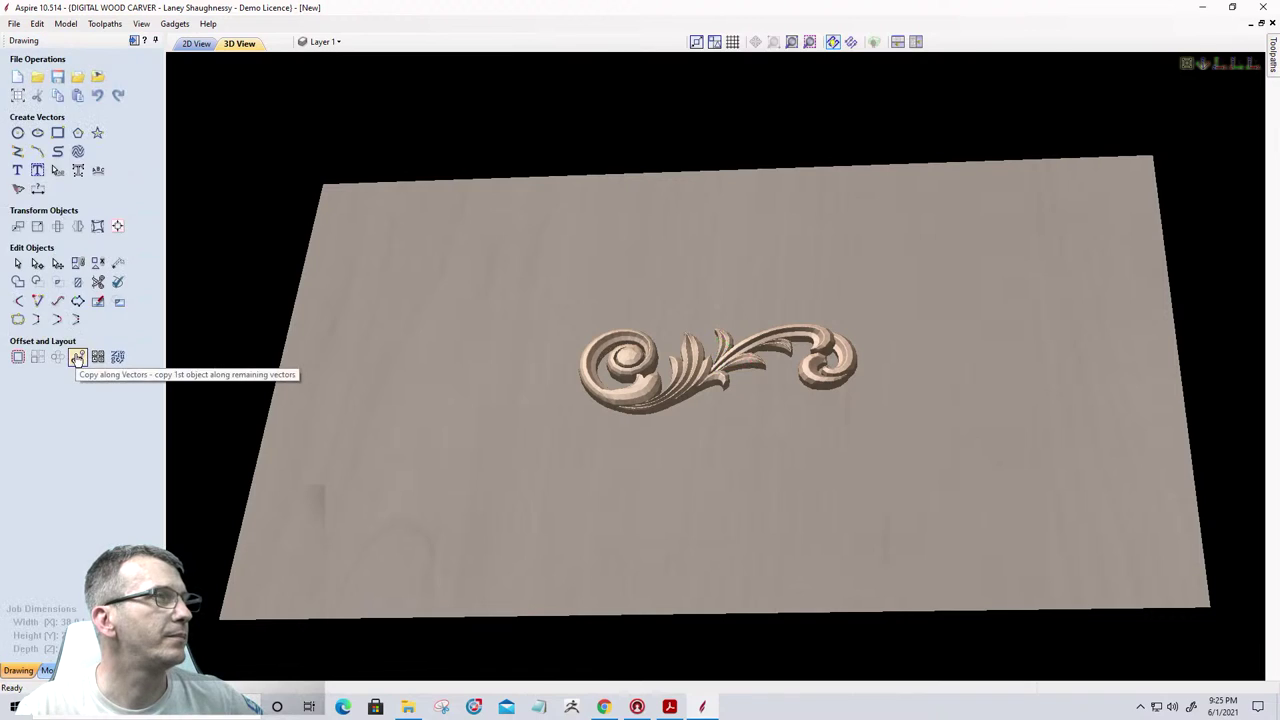
# Start a component import and browse Downloads to the 4th of July folder.
pyautogui.click(46, 670)
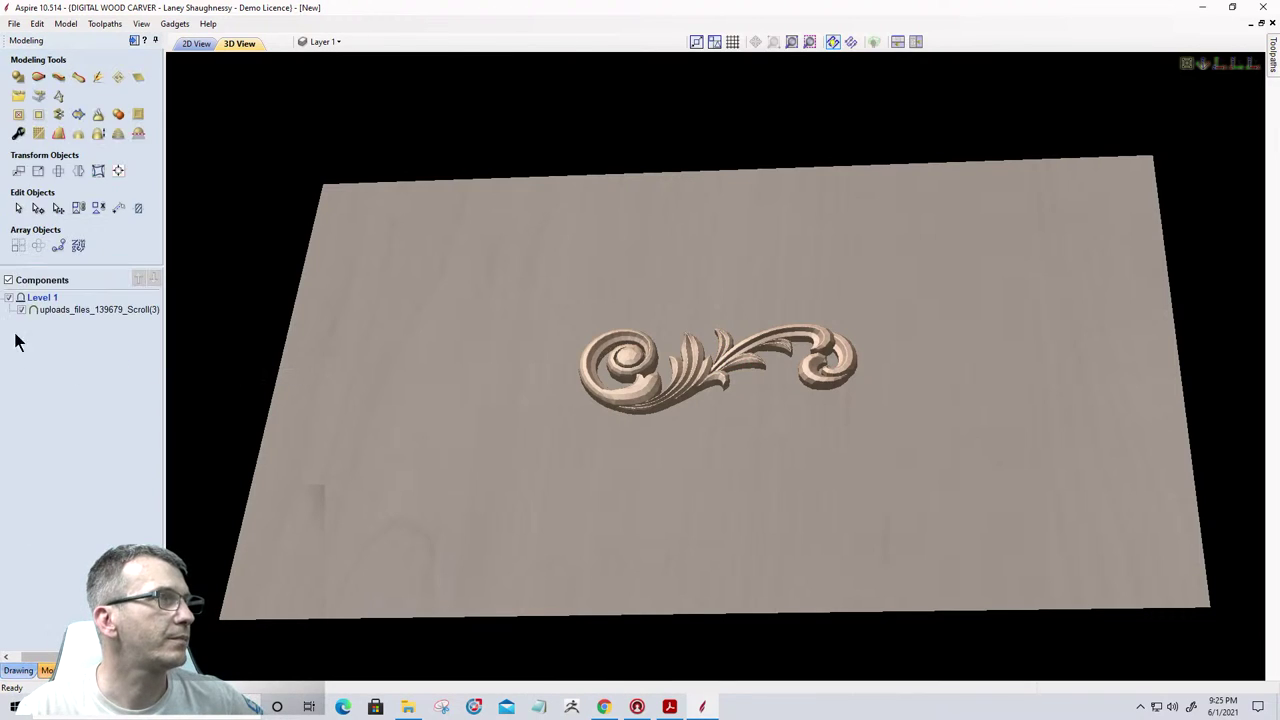
pyautogui.click(19, 95)
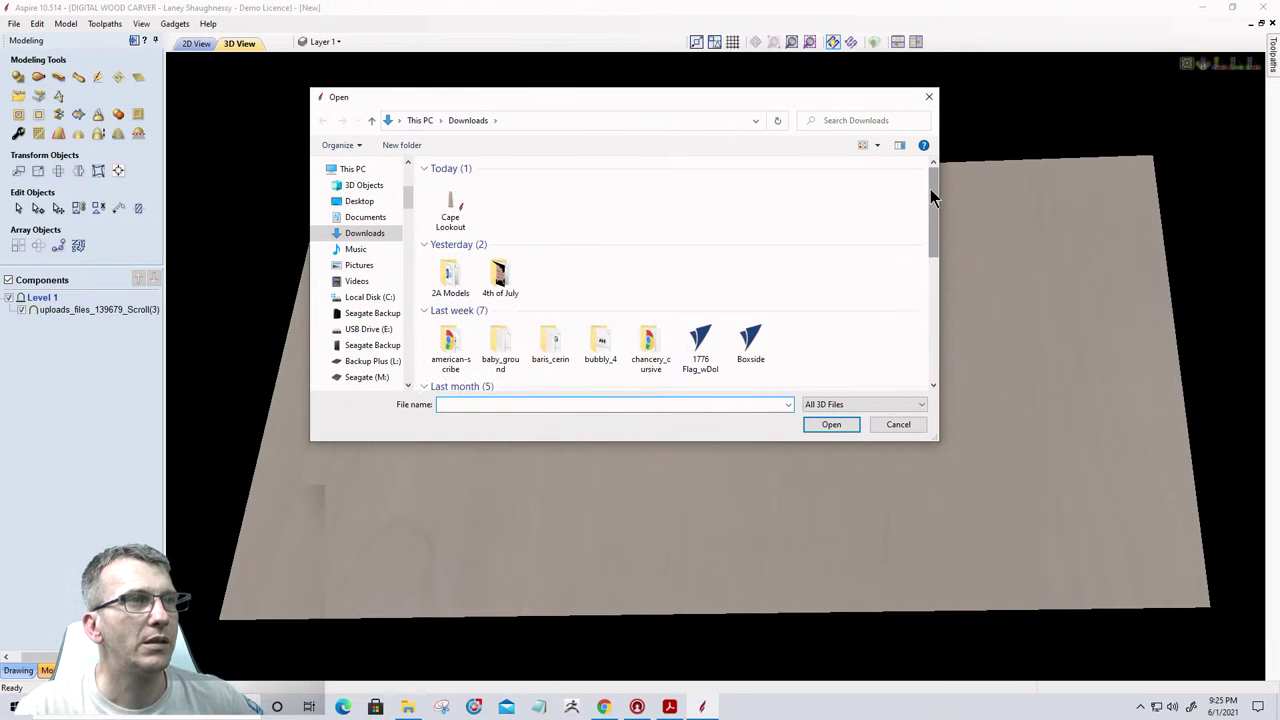
pyautogui.moveTo(930, 197); pyautogui.dragTo(940, 333)
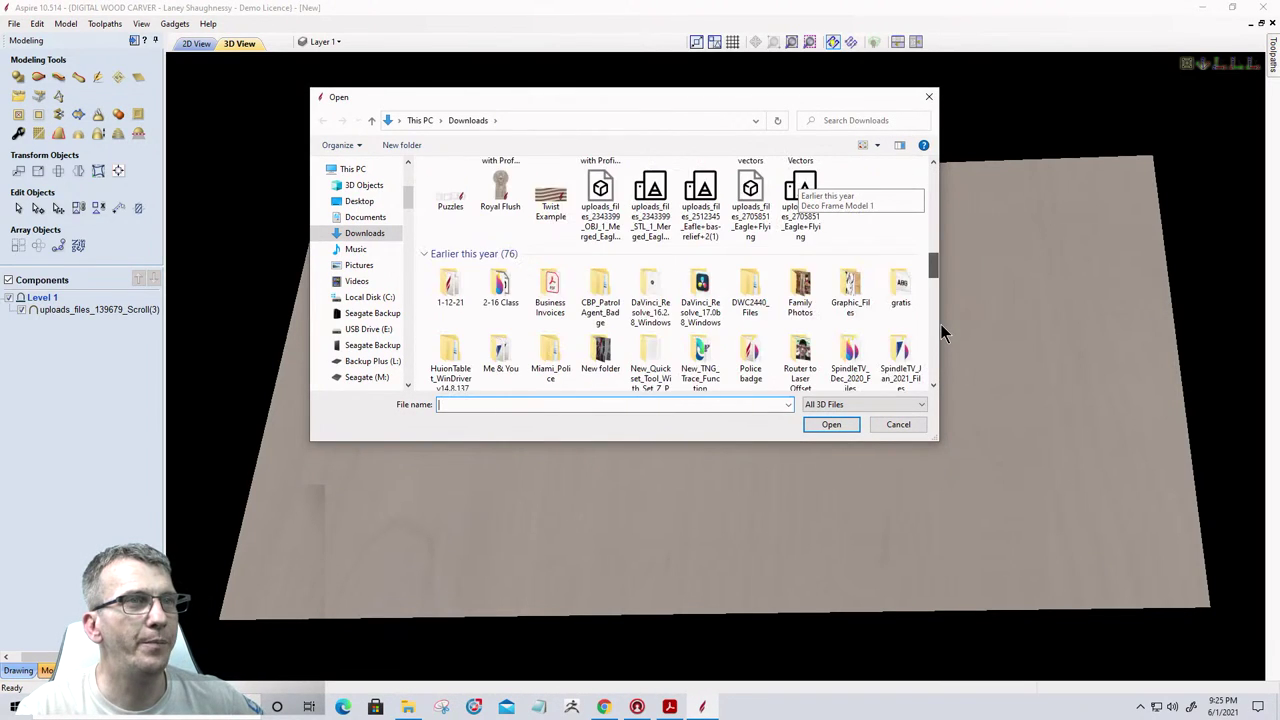
pyautogui.moveTo(932, 268); pyautogui.dragTo(933, 314)
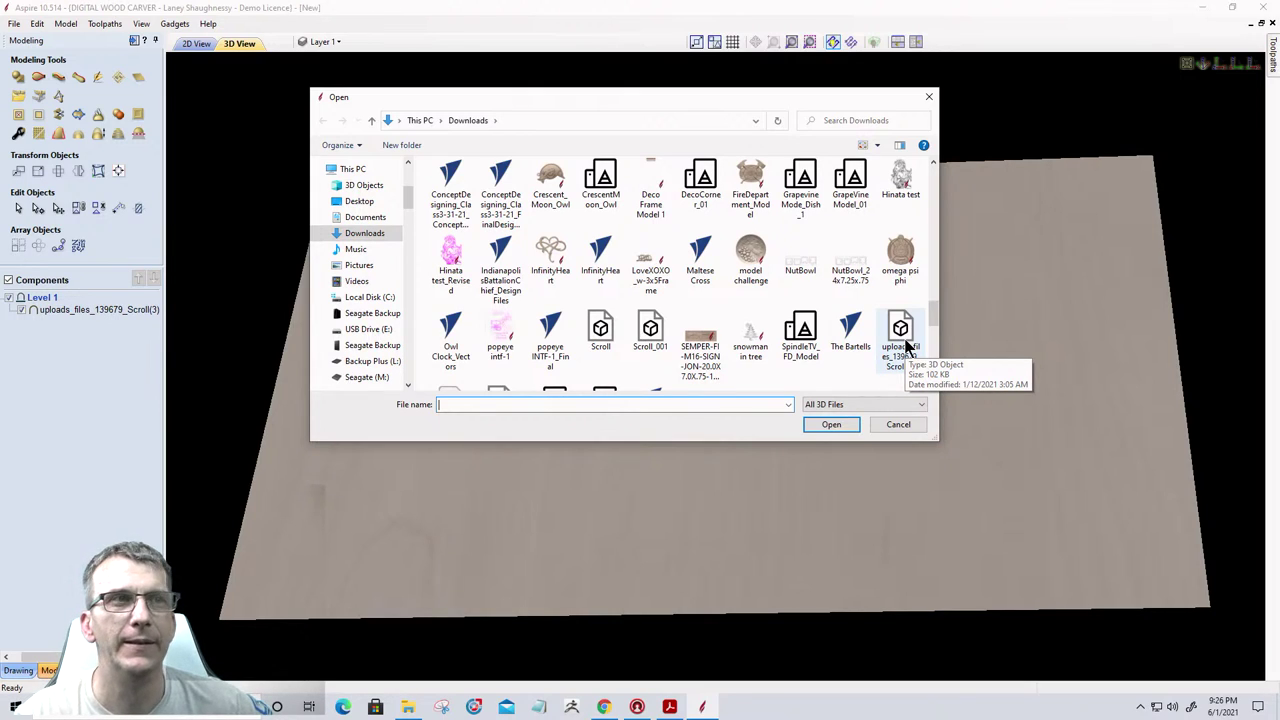
pyautogui.scroll(10, 906, 345)
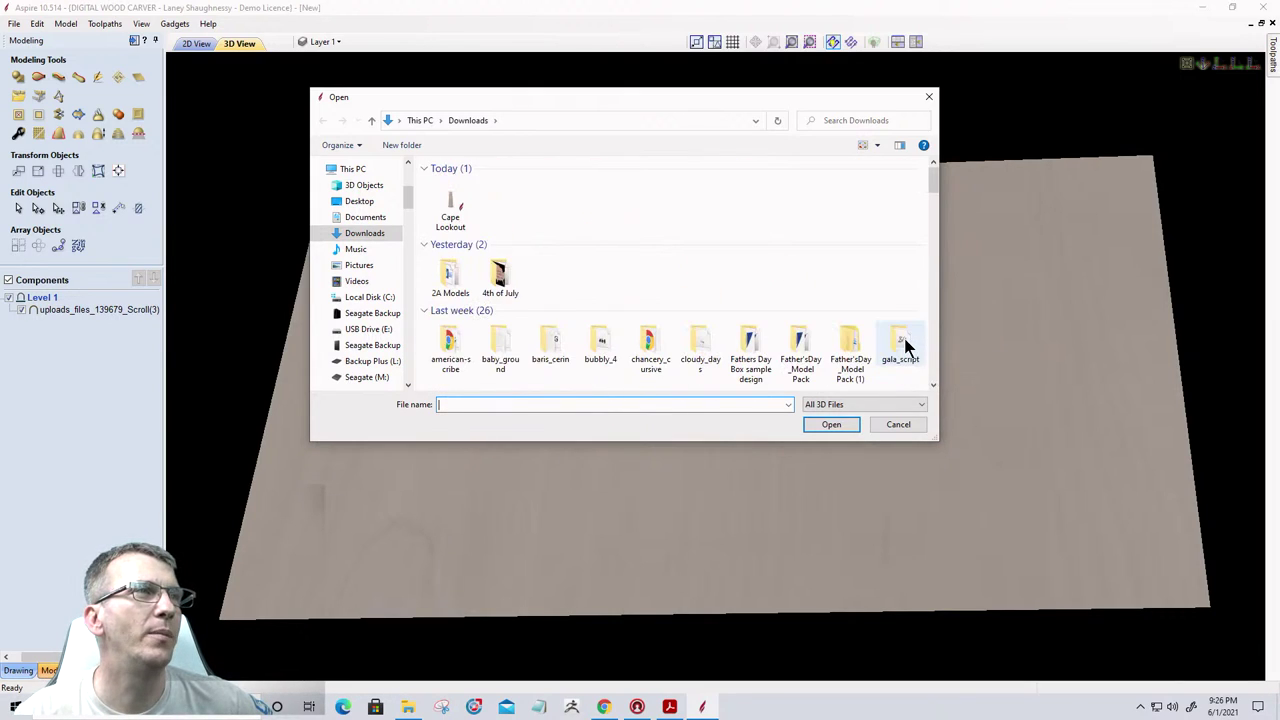
pyautogui.doubleClick(502, 283)
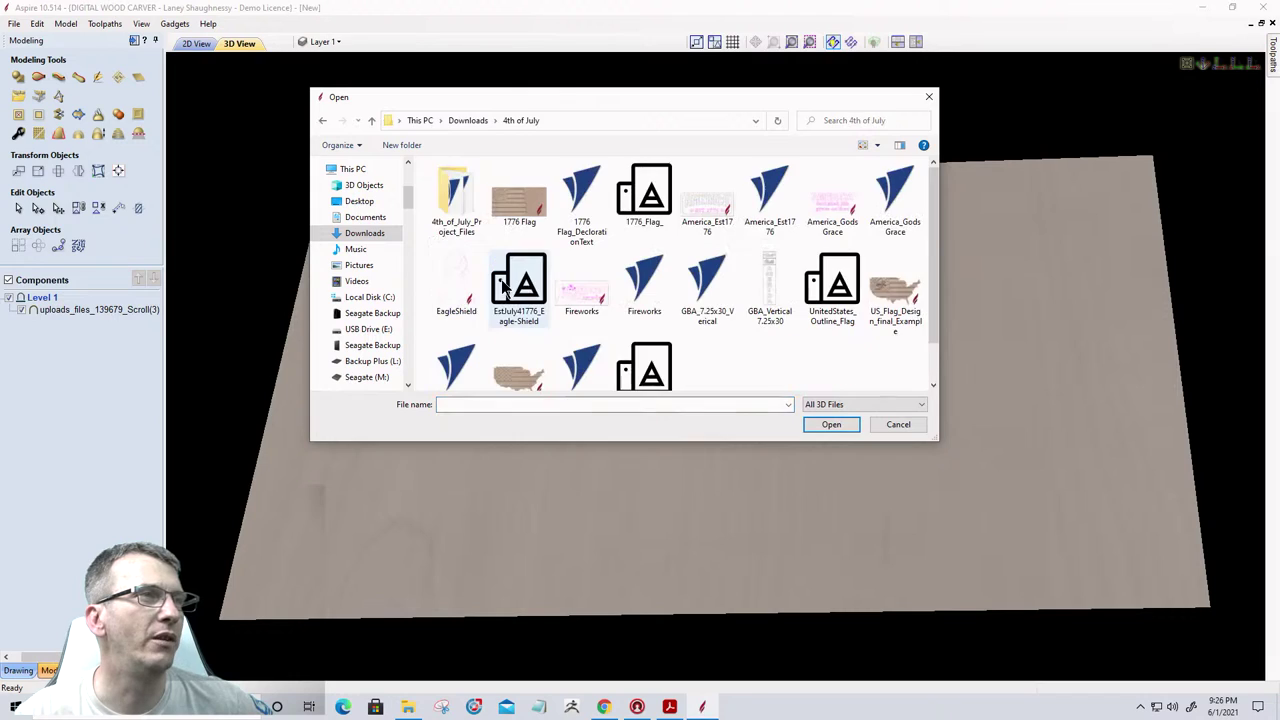
# Check the file properties of the UnitedStates_Outline_Flag model, and cancel the import.
pyautogui.click(838, 292)
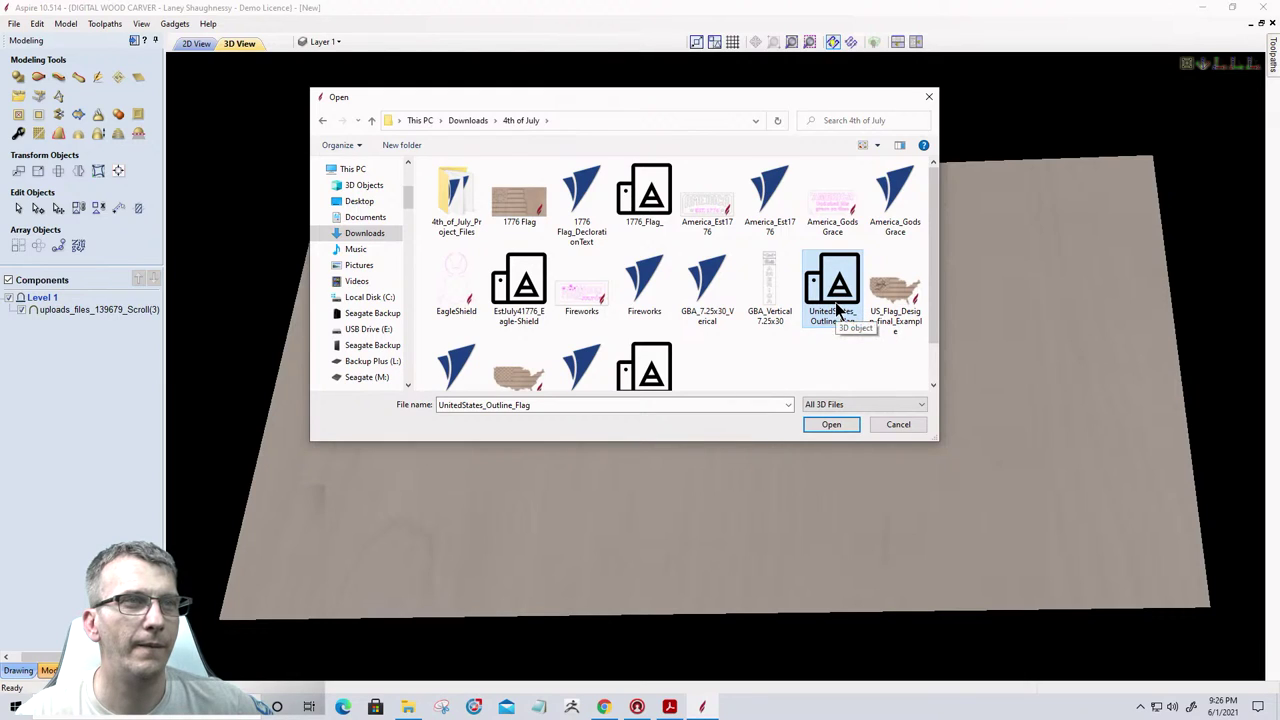
pyautogui.click(525, 295)
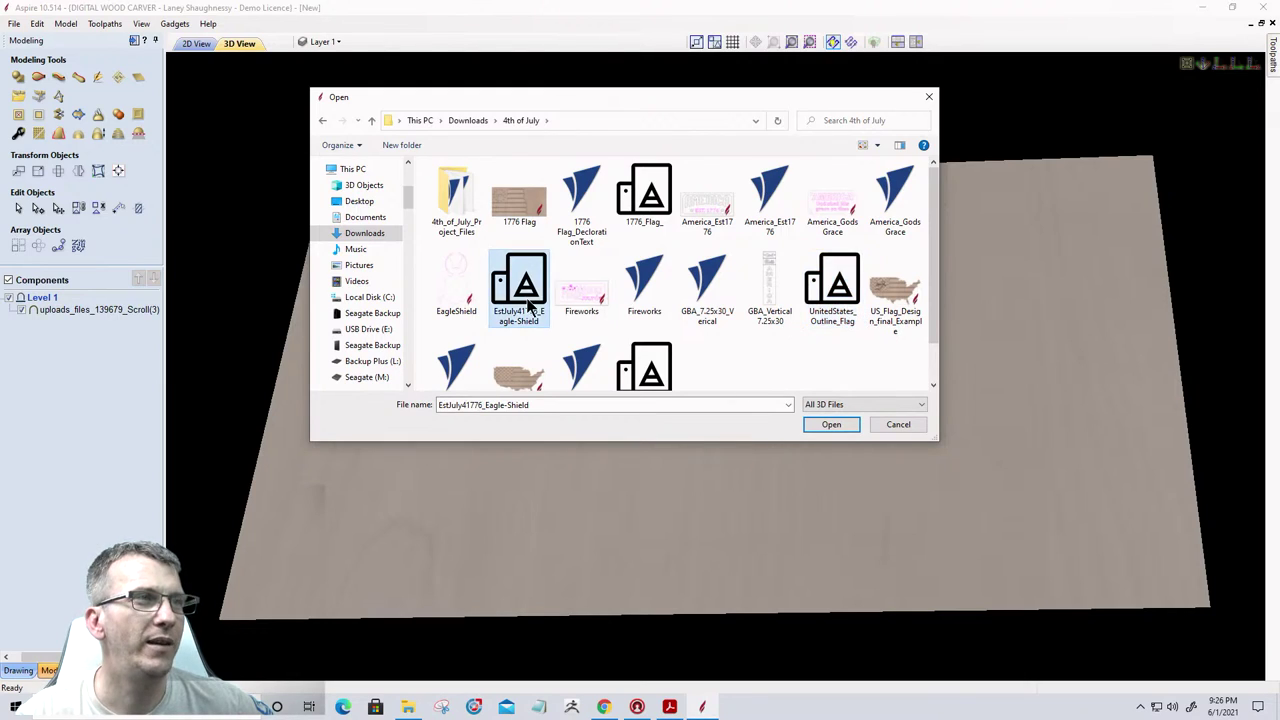
pyautogui.click(828, 296)
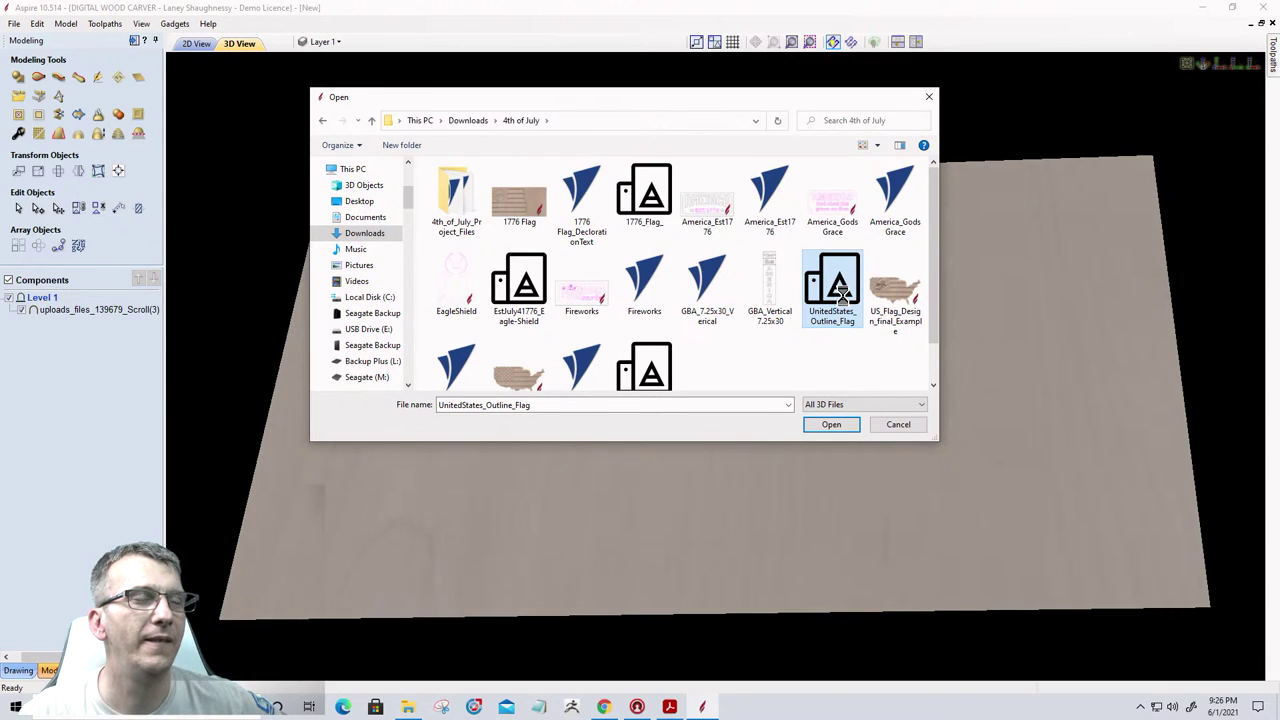
pyautogui.rightClick(843, 290)
pyautogui.click(701, 586)
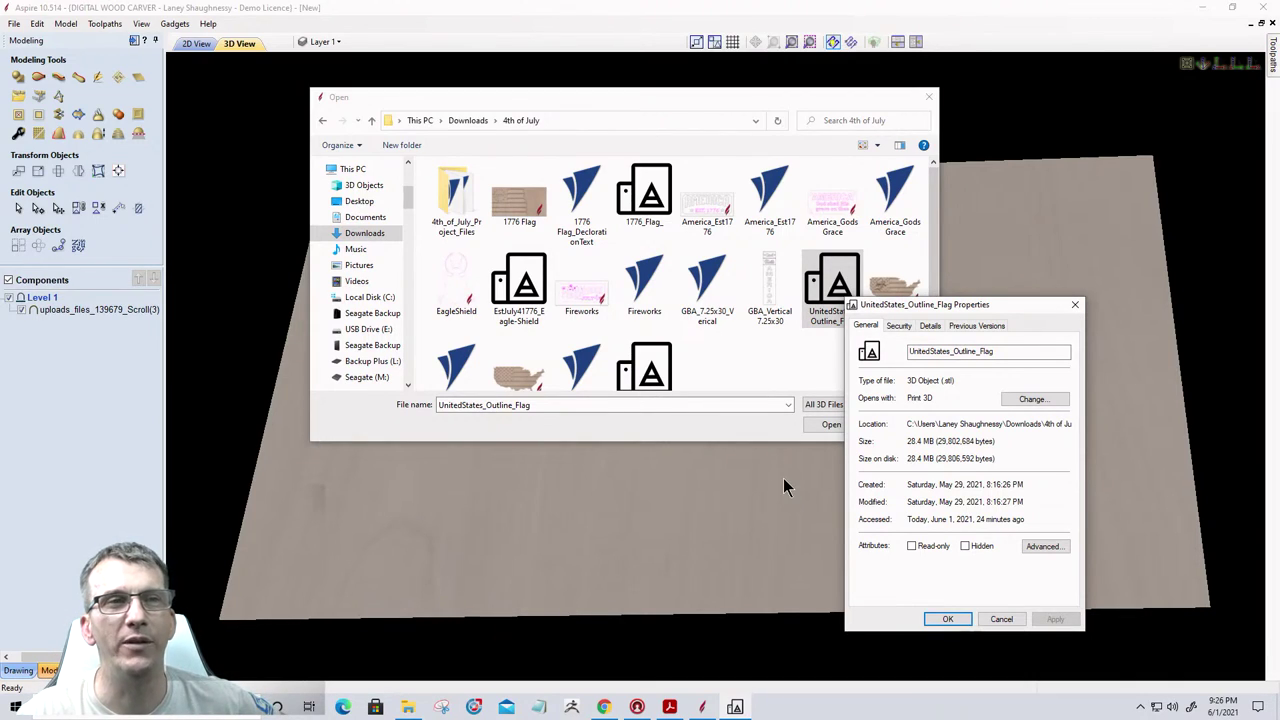
pyautogui.click(1000, 620)
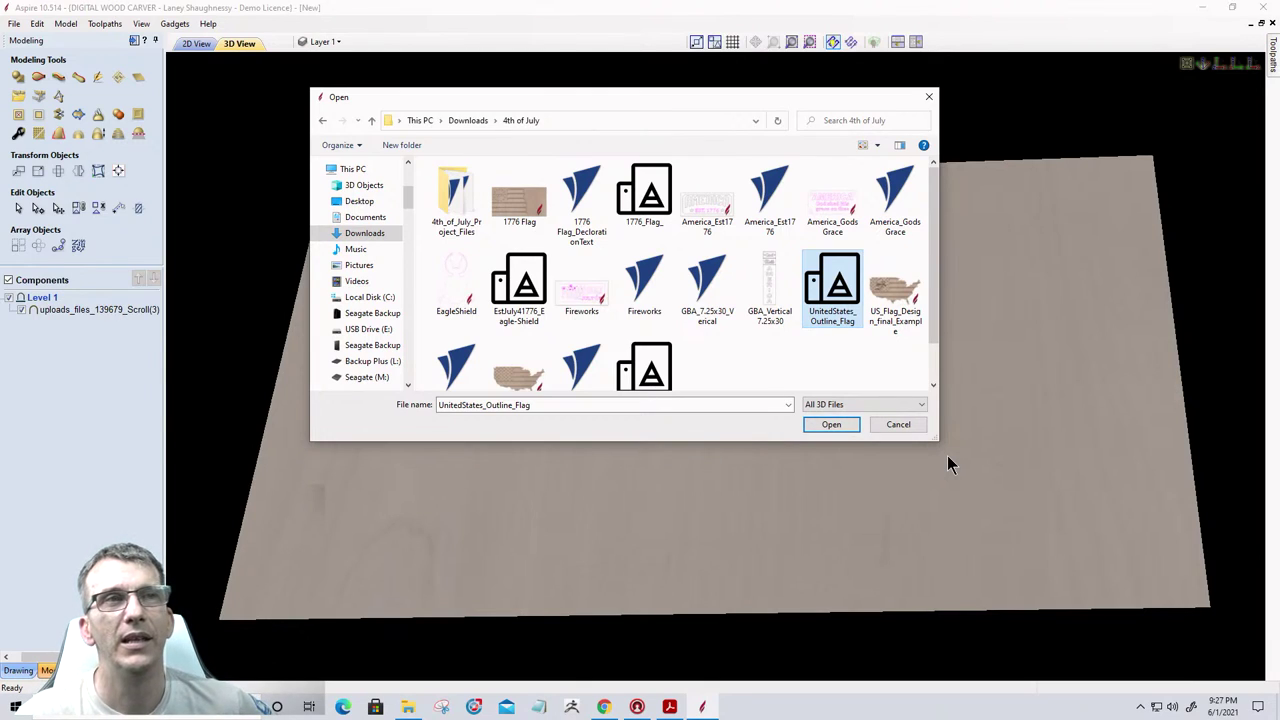
pyautogui.click(907, 422)
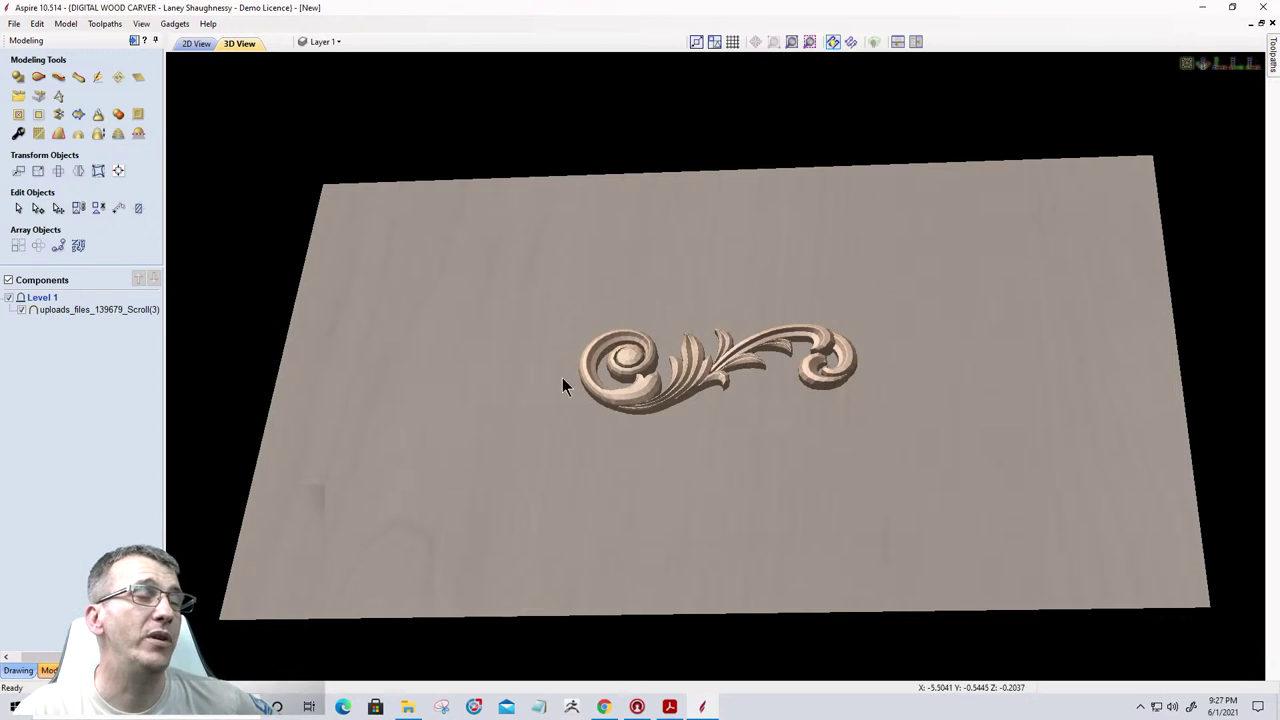
# Open the scroll component for sculpting and enlarge the Smooth brush to a diameter of 85.
pyautogui.scroll(4, 562, 385)
pyautogui.scroll(3, 563, 382)
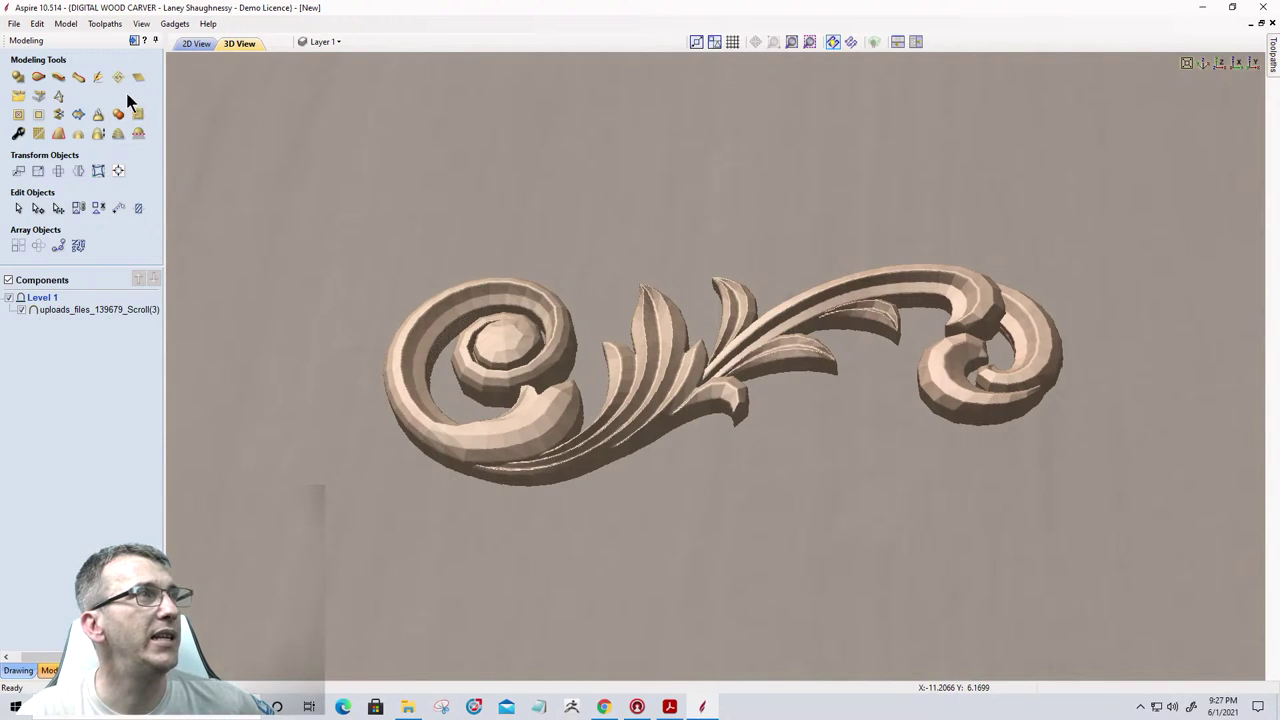
pyautogui.click(97, 78)
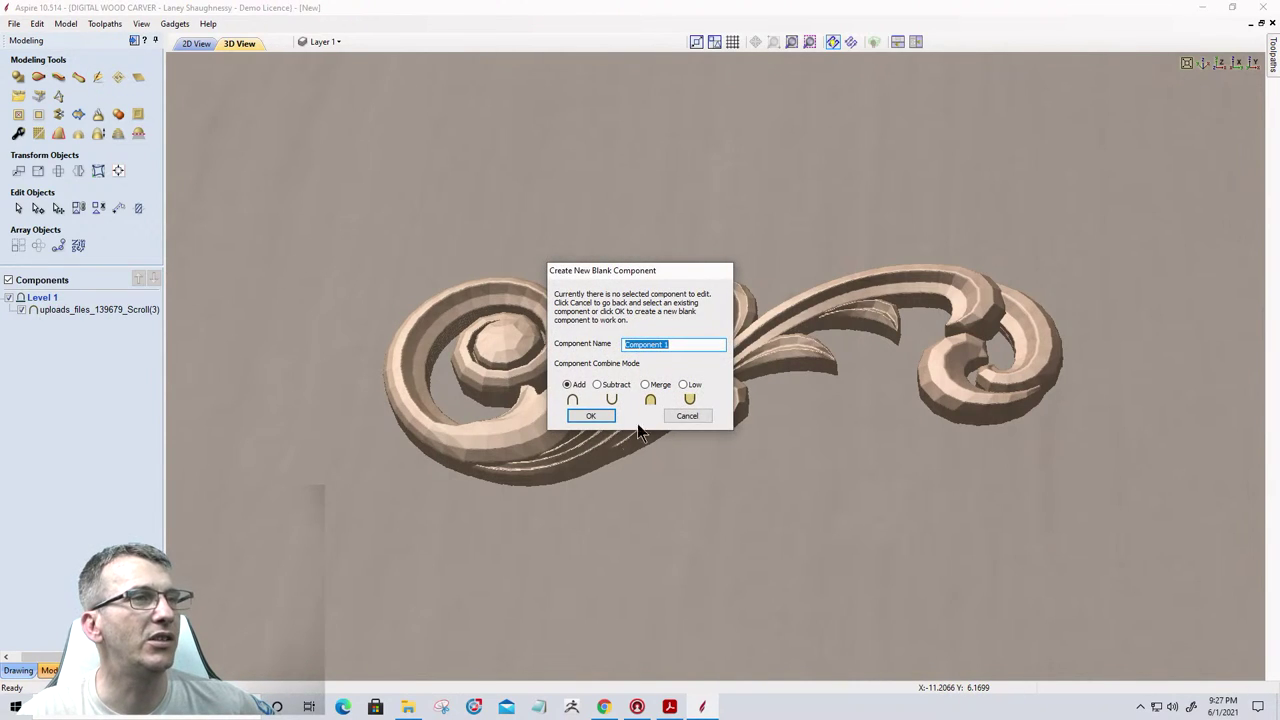
pyautogui.click(689, 418)
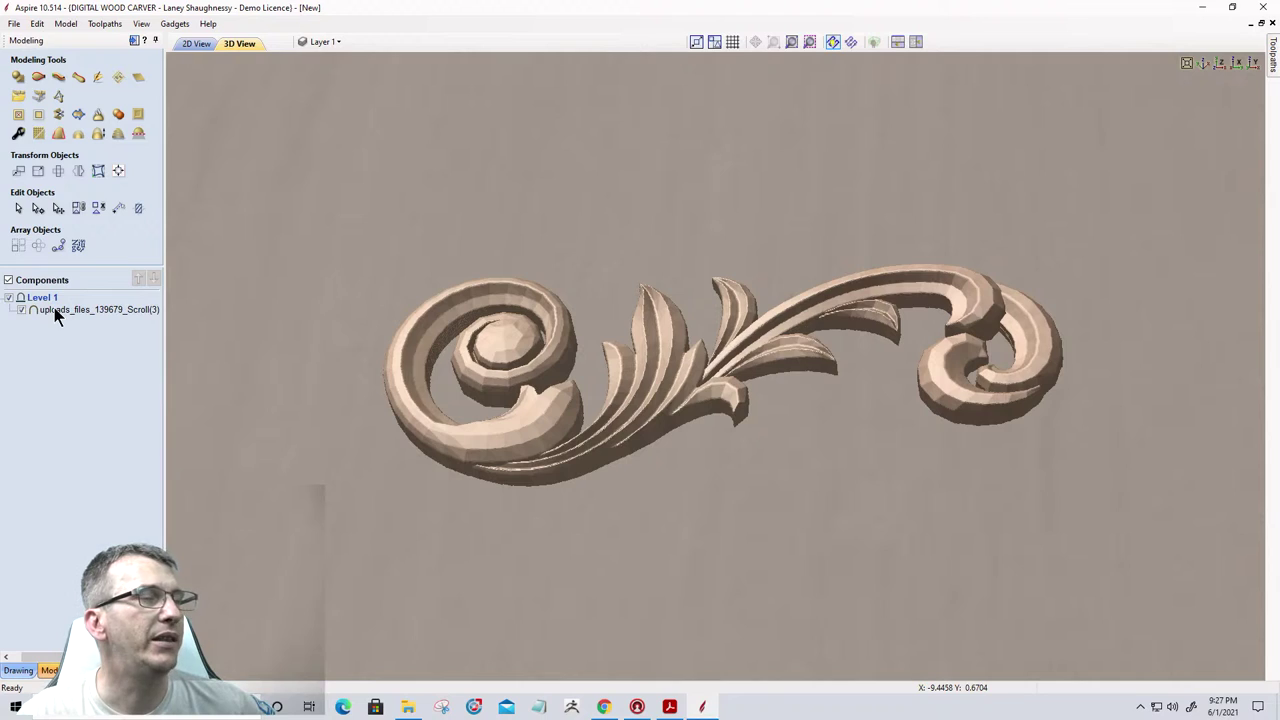
pyautogui.click(55, 310)
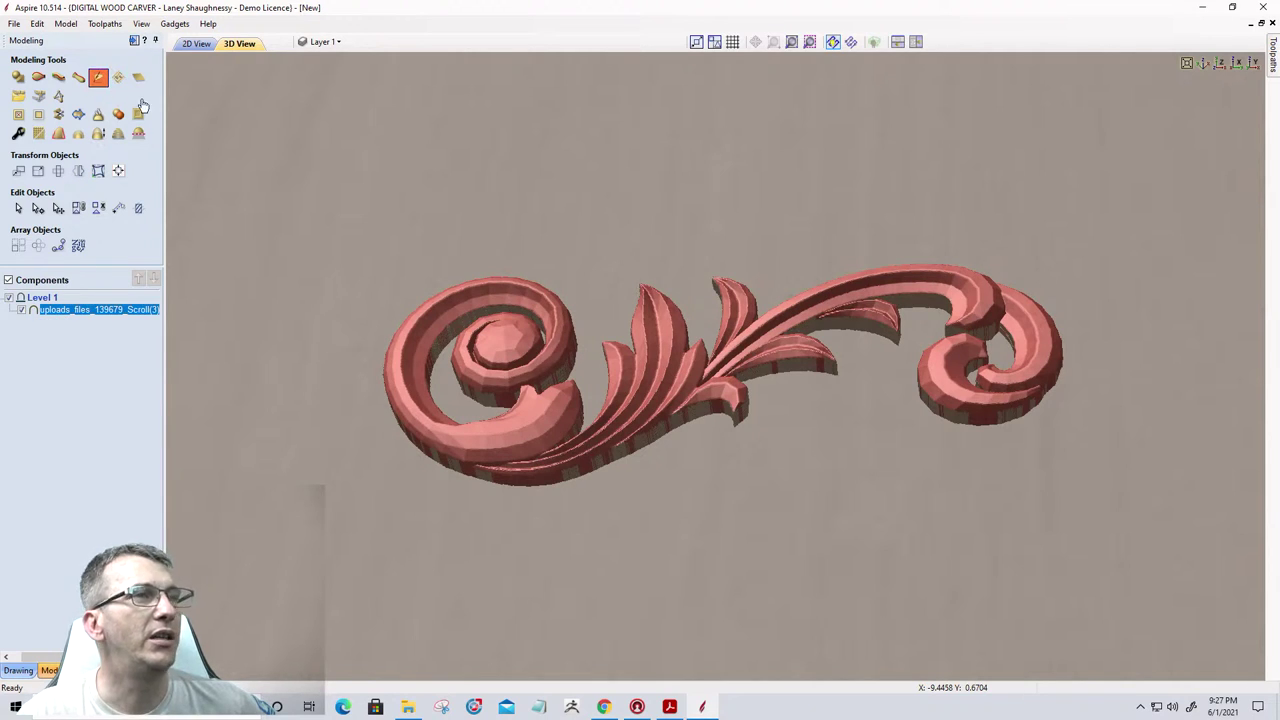
pyautogui.click(594, 408)
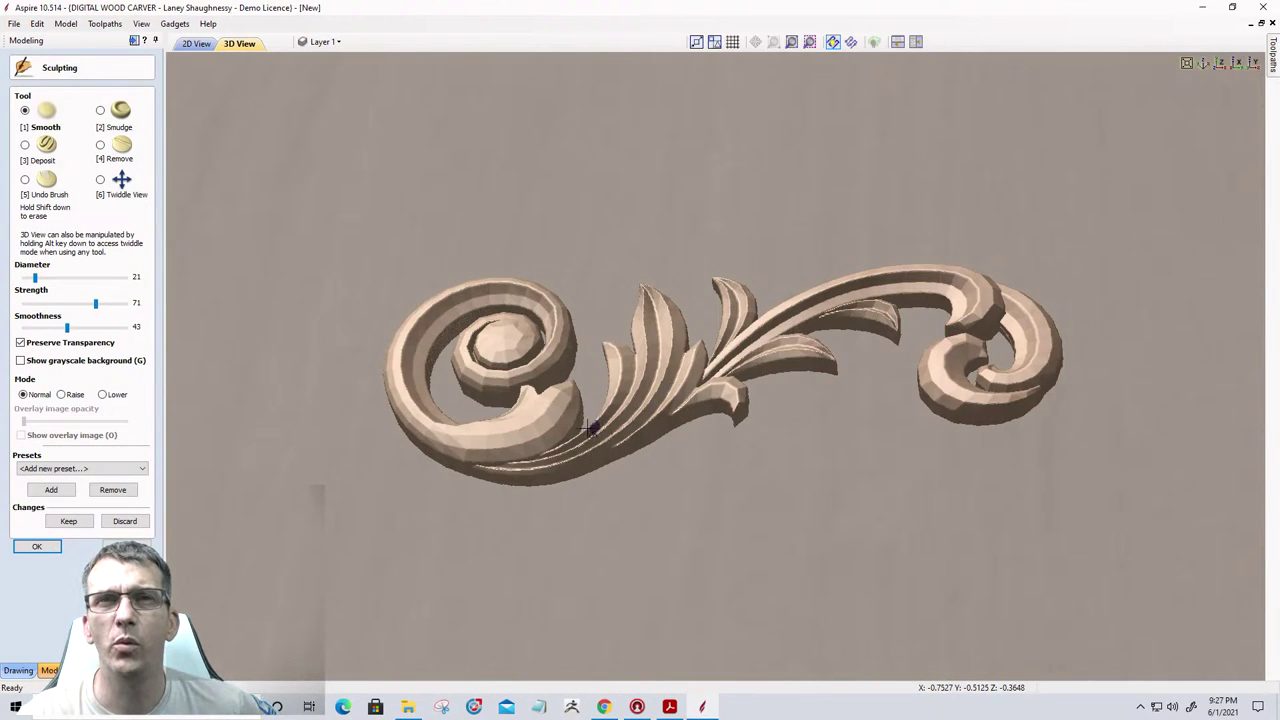
pyautogui.keyDown('ctrl'); pyautogui.scroll(8, 560, 432); pyautogui.keyUp('ctrl')
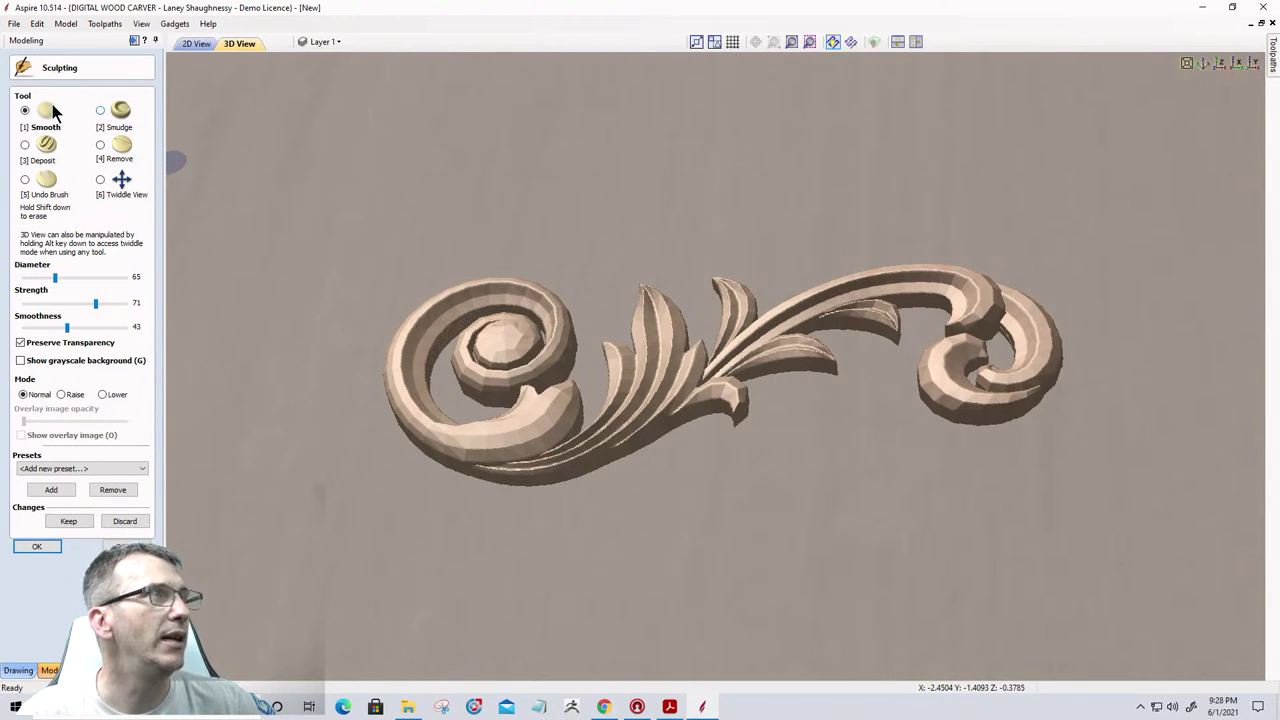
pyautogui.keyDown('ctrl'); pyautogui.scroll(4, 545, 448); pyautogui.keyUp('ctrl')
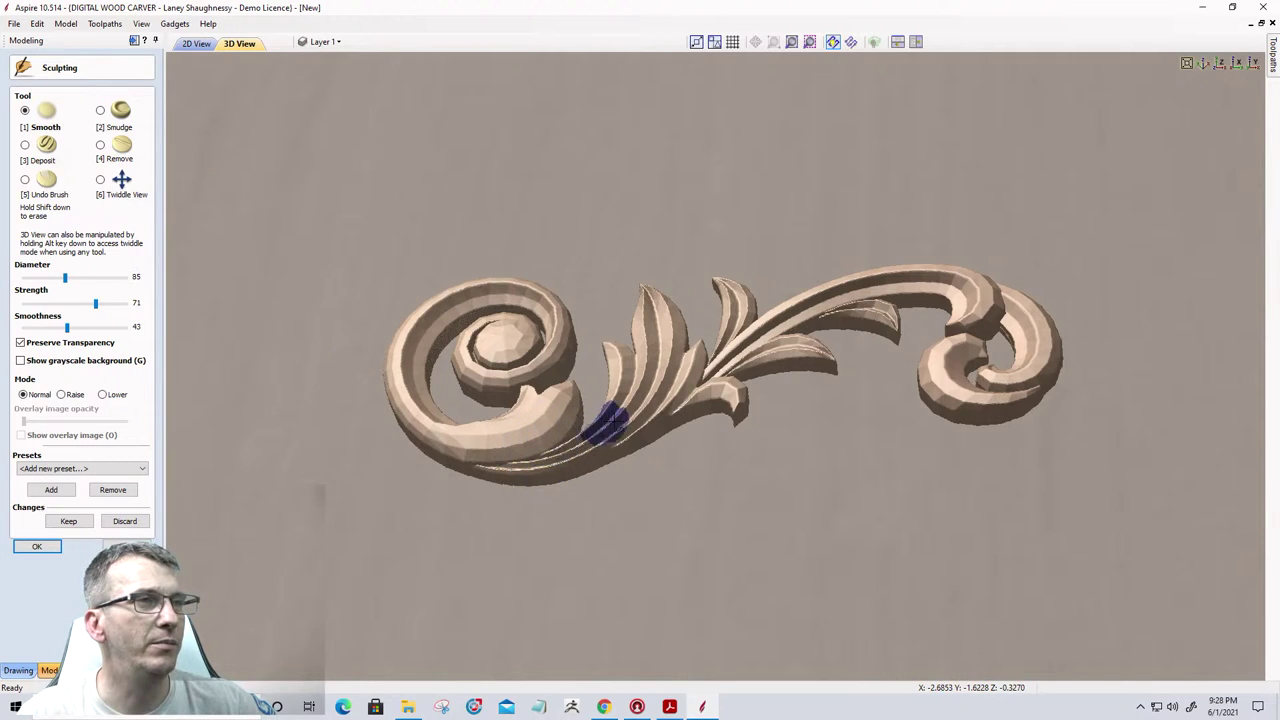
# Smooth the facets of the scroll's small end curl with the Smooth brush at strength 71 and smoothness 43, reducing its diameter to 39.
pyautogui.click(101, 180)
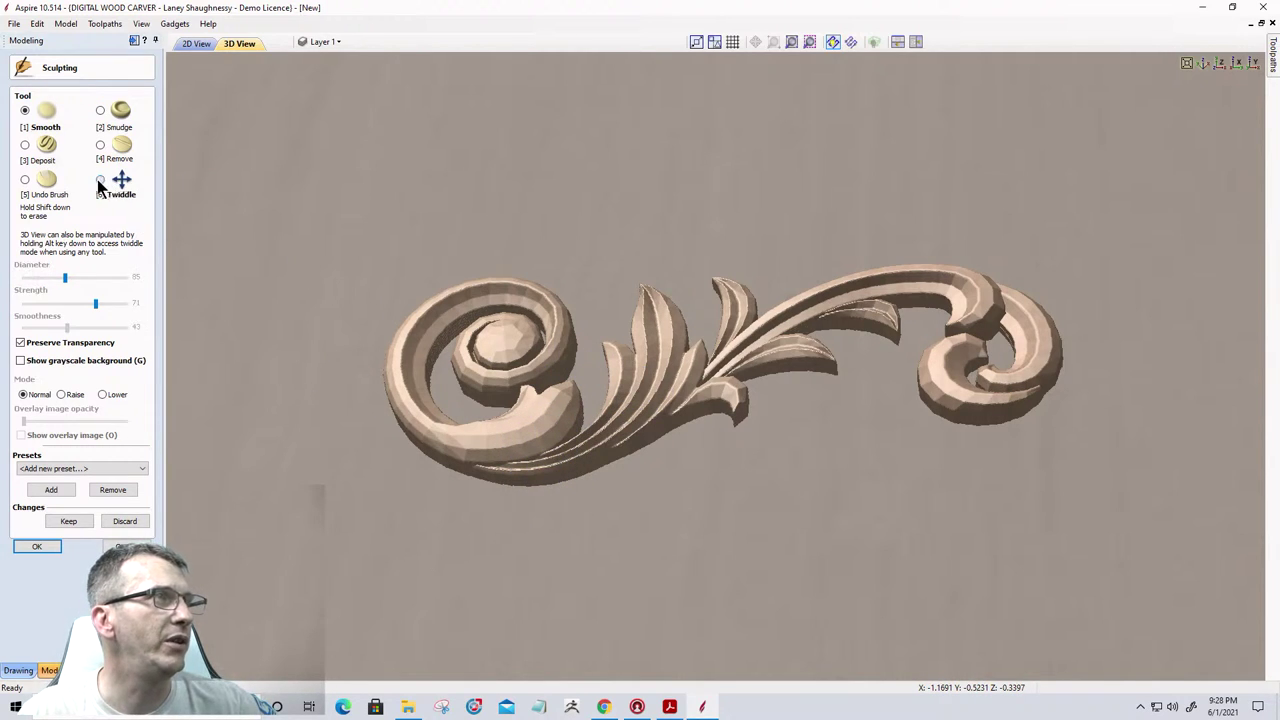
pyautogui.scroll(2, 594, 376)
pyautogui.scroll(3, 594, 376)
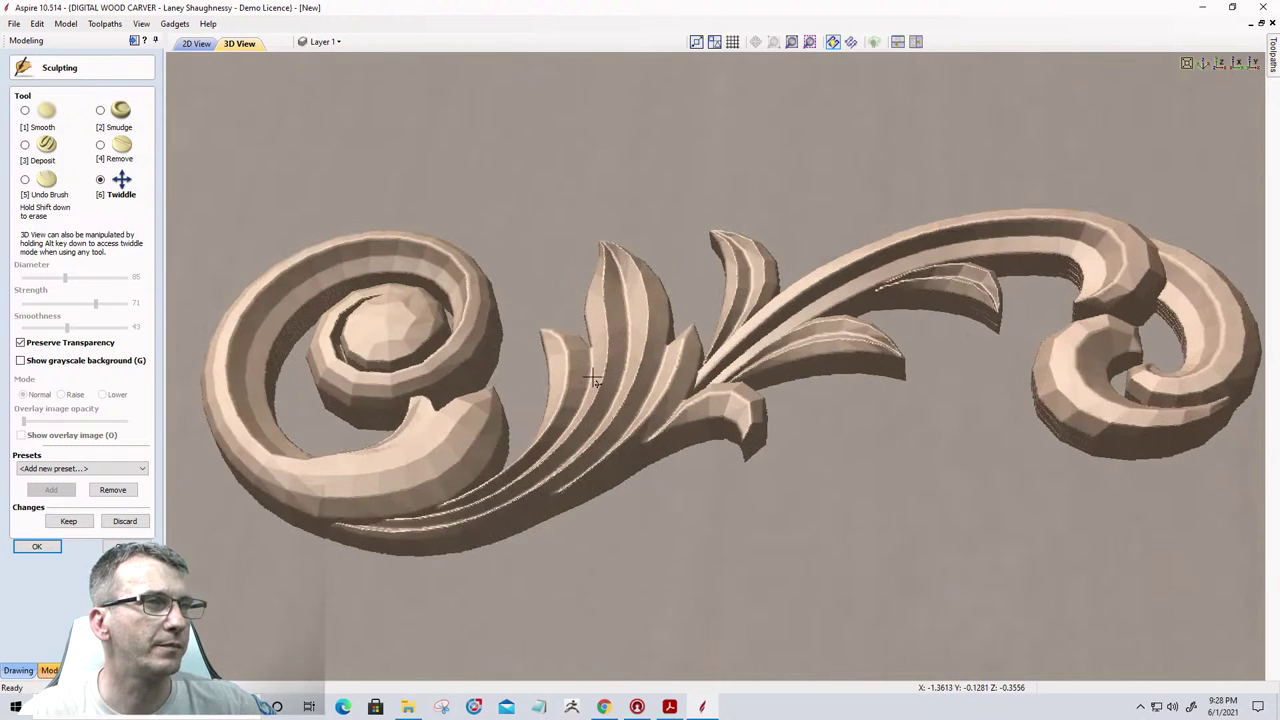
pyautogui.moveTo(848, 470); pyautogui.dragTo(745, 471)
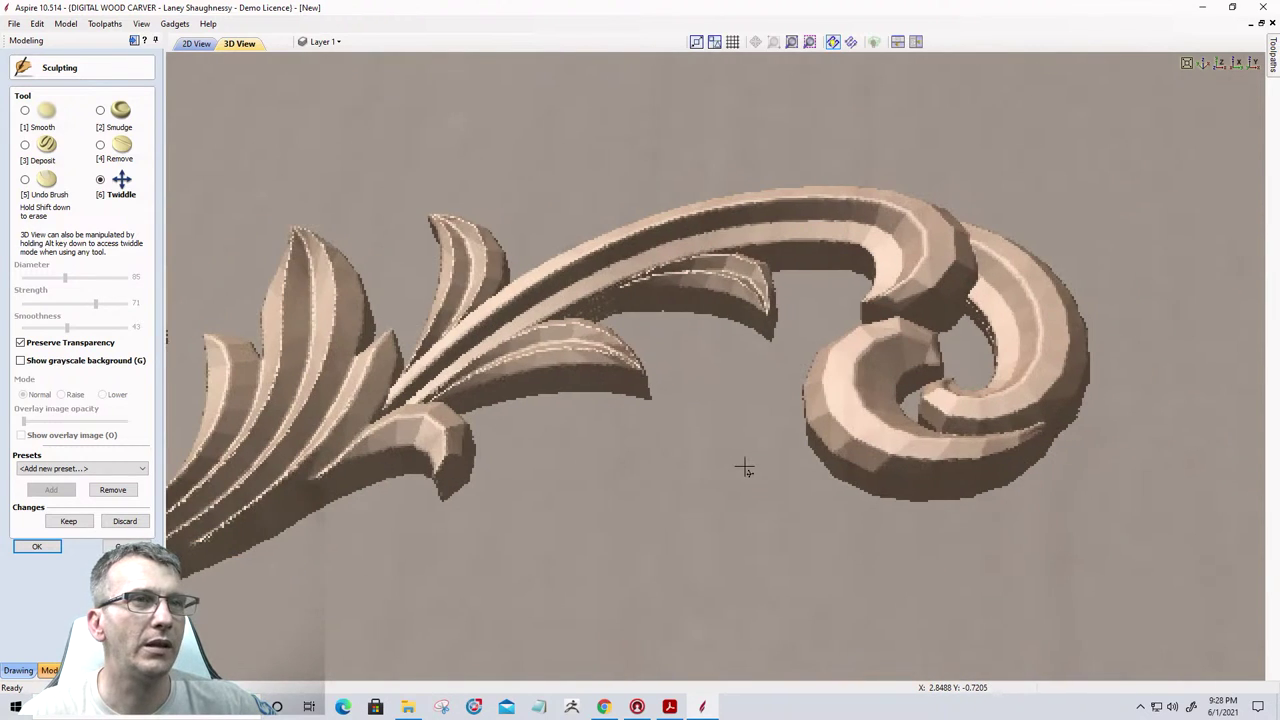
pyautogui.scroll(2, 914, 473)
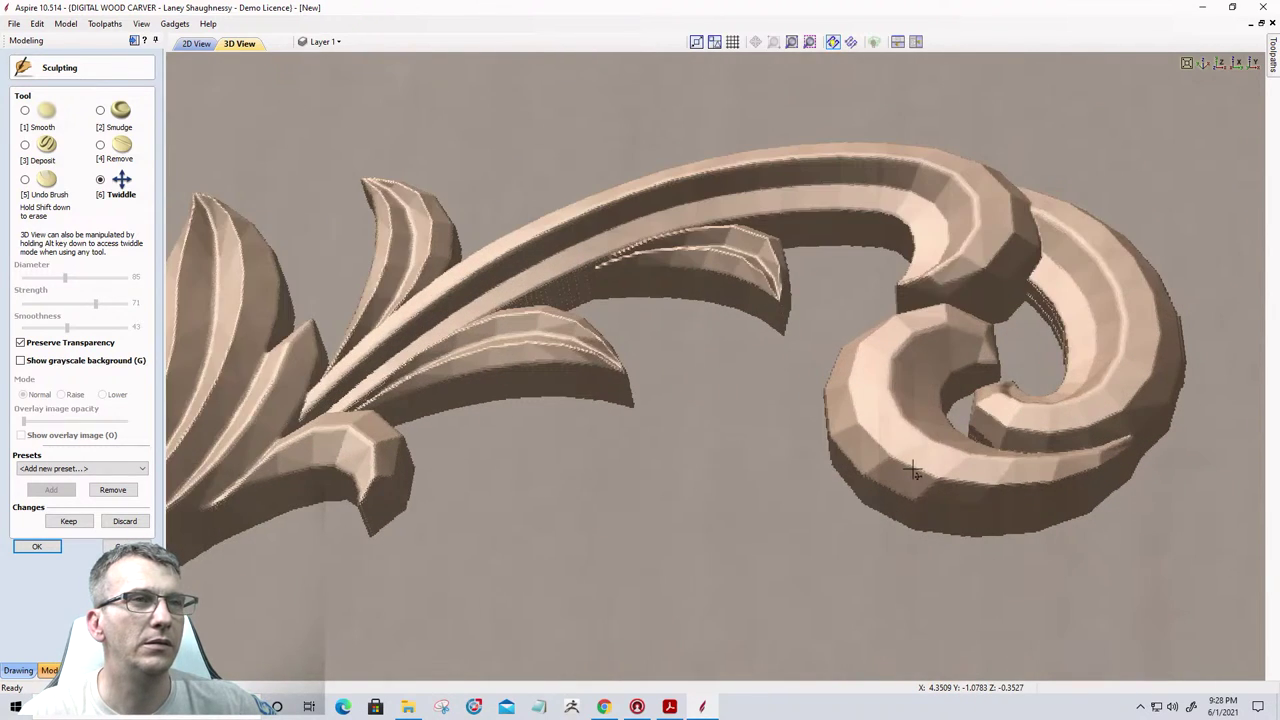
pyautogui.moveTo(912, 471); pyautogui.dragTo(777, 460)
pyautogui.moveTo(766, 455); pyautogui.dragTo(760, 450)
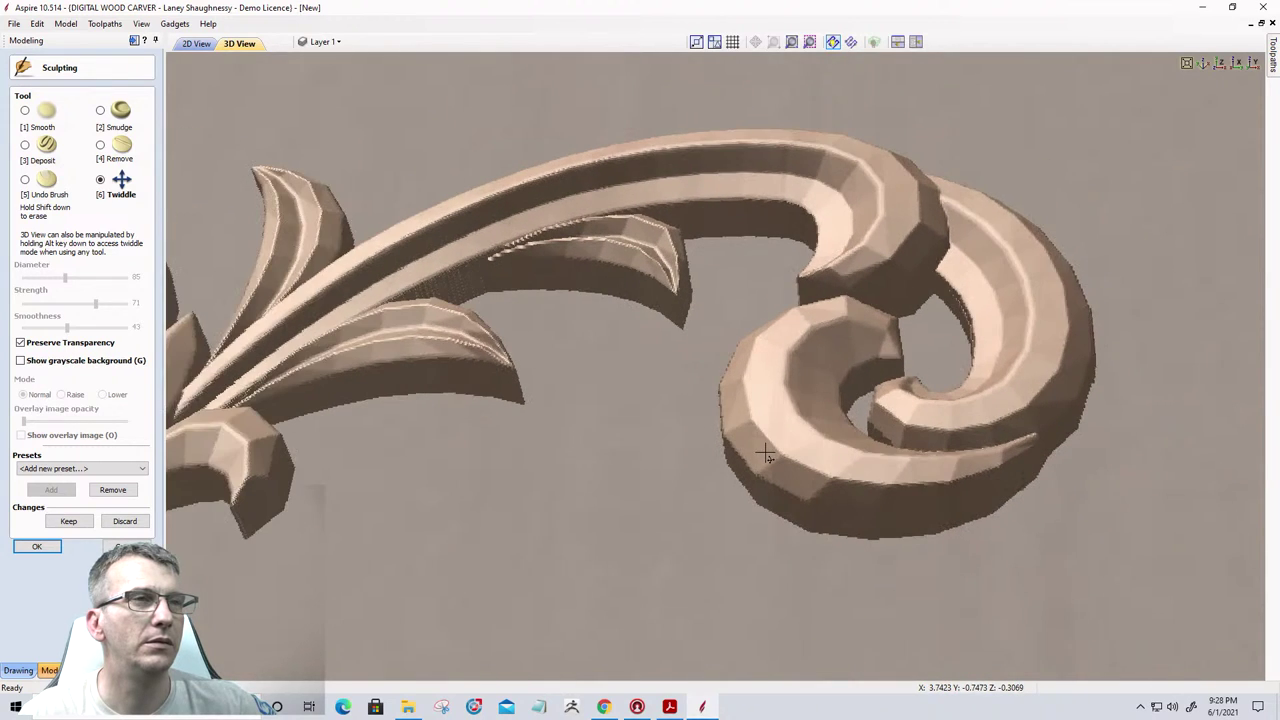
pyautogui.click(25, 111)
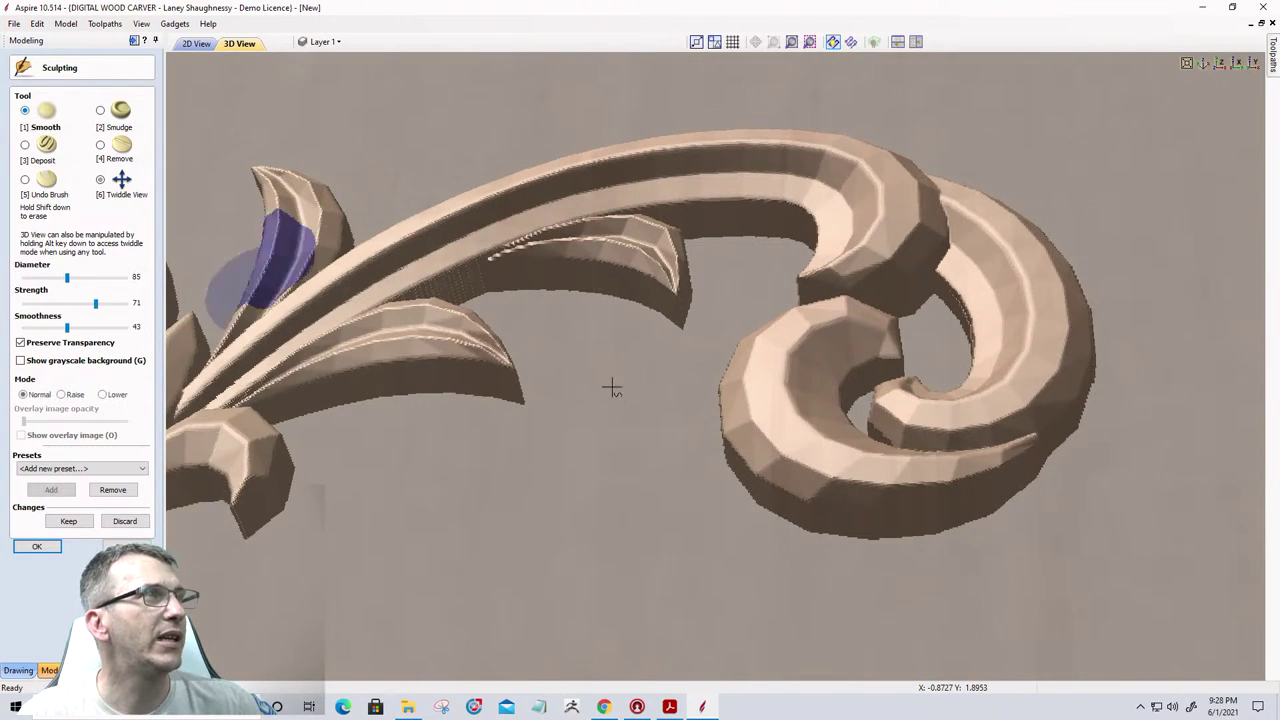
pyautogui.moveTo(766, 381)
pyautogui.mouseDown()
pyautogui.moveTo(768, 416)
pyautogui.moveTo(751, 374)
pyautogui.moveTo(753, 453)
pyautogui.moveTo(736, 389)
pyautogui.moveTo(737, 425)
pyautogui.moveTo(737, 370)
pyautogui.moveTo(779, 446)
pyautogui.moveTo(826, 469)
pyautogui.moveTo(799, 432)
pyautogui.moveTo(826, 459)
pyautogui.moveTo(781, 452)
pyautogui.moveTo(793, 448)
pyautogui.moveTo(781, 460)
pyautogui.moveTo(848, 456)
pyautogui.moveTo(798, 386)
pyautogui.moveTo(804, 336)
pyautogui.moveTo(813, 359)
pyautogui.moveTo(821, 337)
pyautogui.moveTo(889, 320)
pyautogui.moveTo(779, 332)
pyautogui.moveTo(748, 464)
pyautogui.moveTo(876, 487)
pyautogui.moveTo(828, 448)
pyautogui.moveTo(805, 365)
pyautogui.moveTo(880, 312)
pyautogui.moveTo(796, 392)
pyautogui.moveTo(818, 458)
pyautogui.moveTo(947, 482)
pyautogui.moveTo(766, 385)
pyautogui.moveTo(870, 319)
pyautogui.moveTo(765, 391)
pyautogui.moveTo(818, 481)
pyautogui.moveTo(950, 500)
pyautogui.mouseUp()
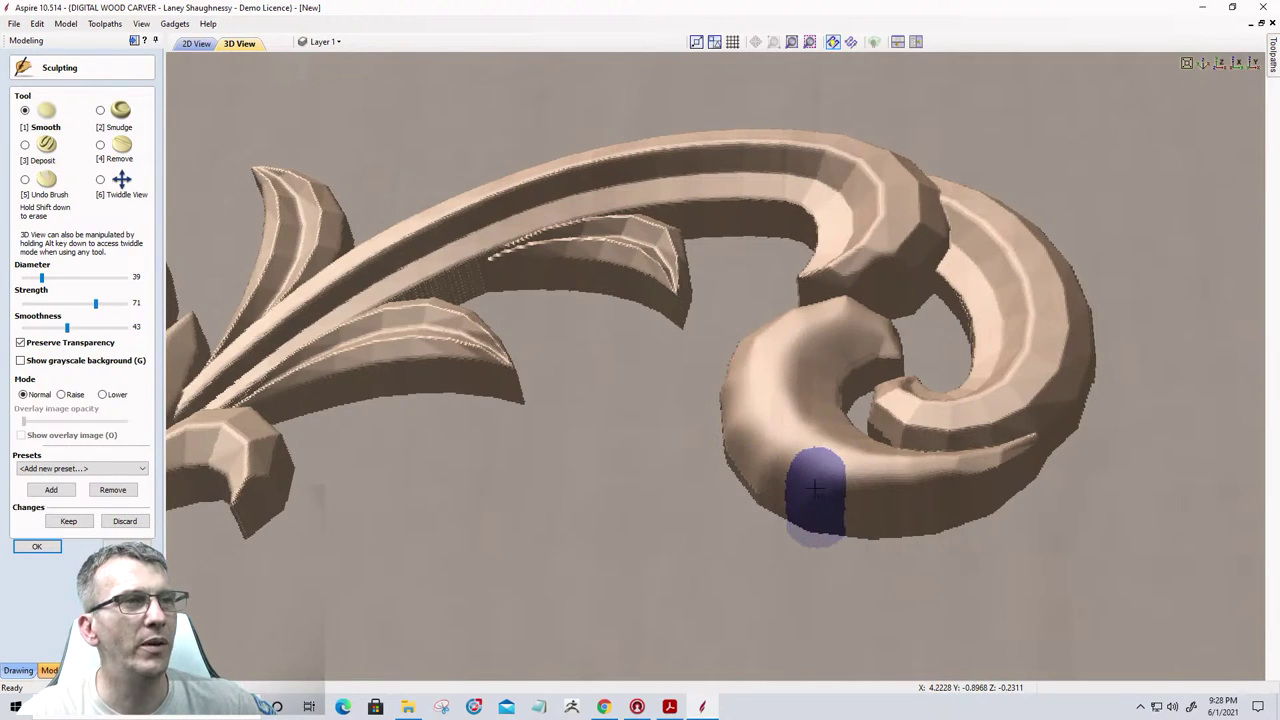
pyautogui.moveTo(812, 497)
pyautogui.mouseDown()
pyautogui.moveTo(722, 405)
pyautogui.moveTo(722, 332)
pyautogui.moveTo(779, 474)
pyautogui.moveTo(795, 479)
pyautogui.moveTo(733, 375)
pyautogui.mouseUp()
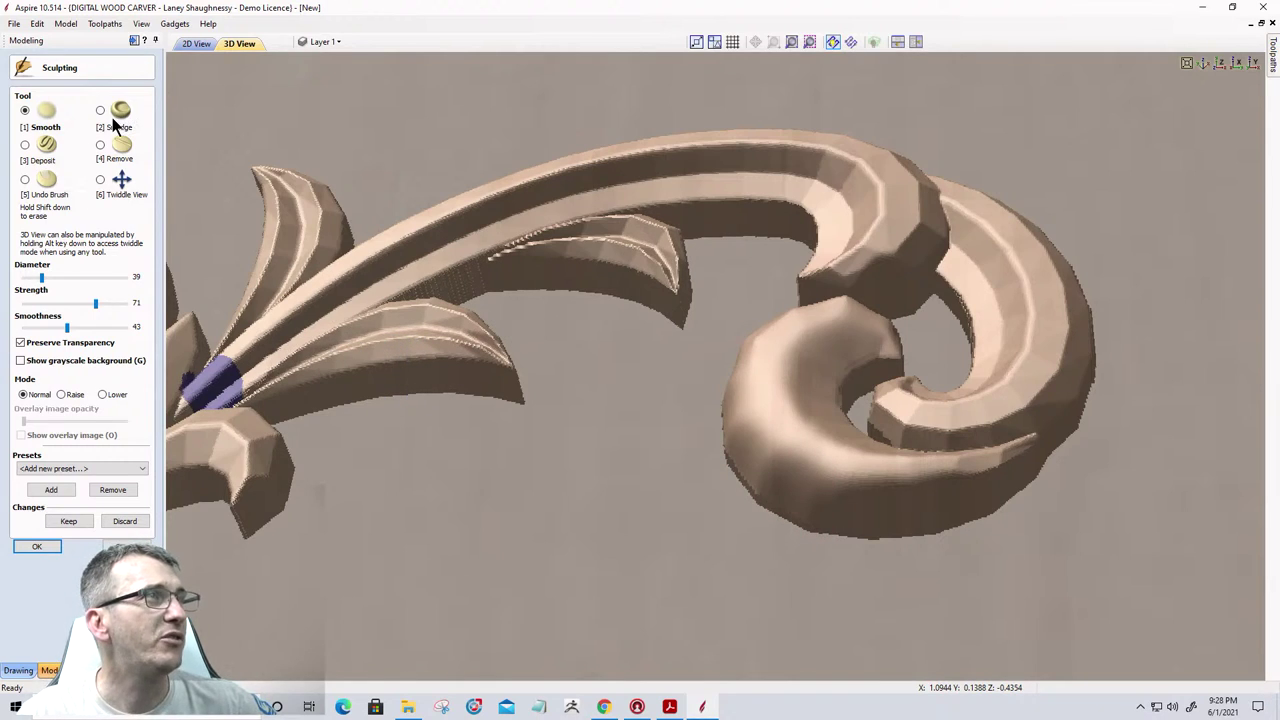
# Try smudging the small curl's outer edges at diameter 39, strength 65 and smoothness 71, and cancel the sculpting.
pyautogui.click(100, 112)
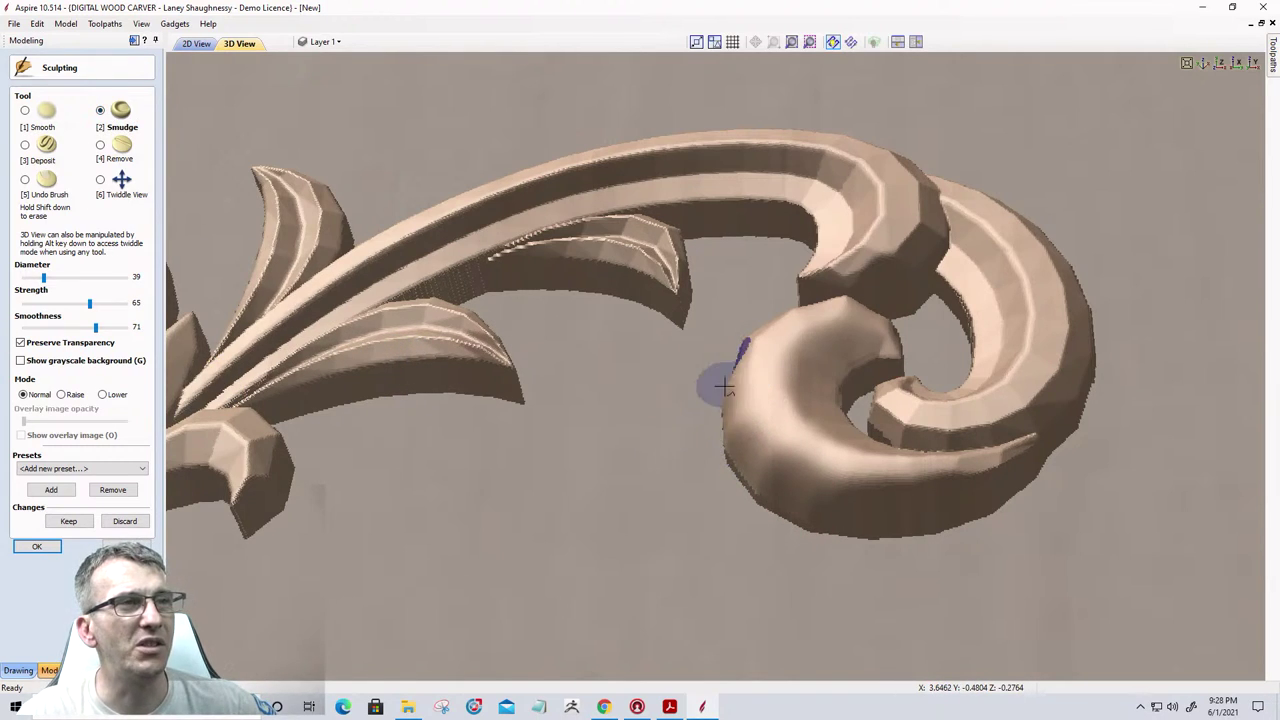
pyautogui.moveTo(723, 380)
pyautogui.mouseDown()
pyautogui.moveTo(766, 446)
pyautogui.moveTo(740, 405)
pyautogui.moveTo(789, 449)
pyautogui.moveTo(766, 423)
pyautogui.moveTo(776, 473)
pyautogui.moveTo(826, 506)
pyautogui.mouseUp()
pyautogui.moveTo(705, 420)
pyautogui.mouseDown()
pyautogui.moveTo(855, 525)
pyautogui.moveTo(880, 520)
pyautogui.mouseUp()
pyautogui.moveTo(690, 483)
pyautogui.mouseDown()
pyautogui.moveTo(749, 457)
pyautogui.moveTo(959, 532)
pyautogui.moveTo(883, 512)
pyautogui.mouseUp()
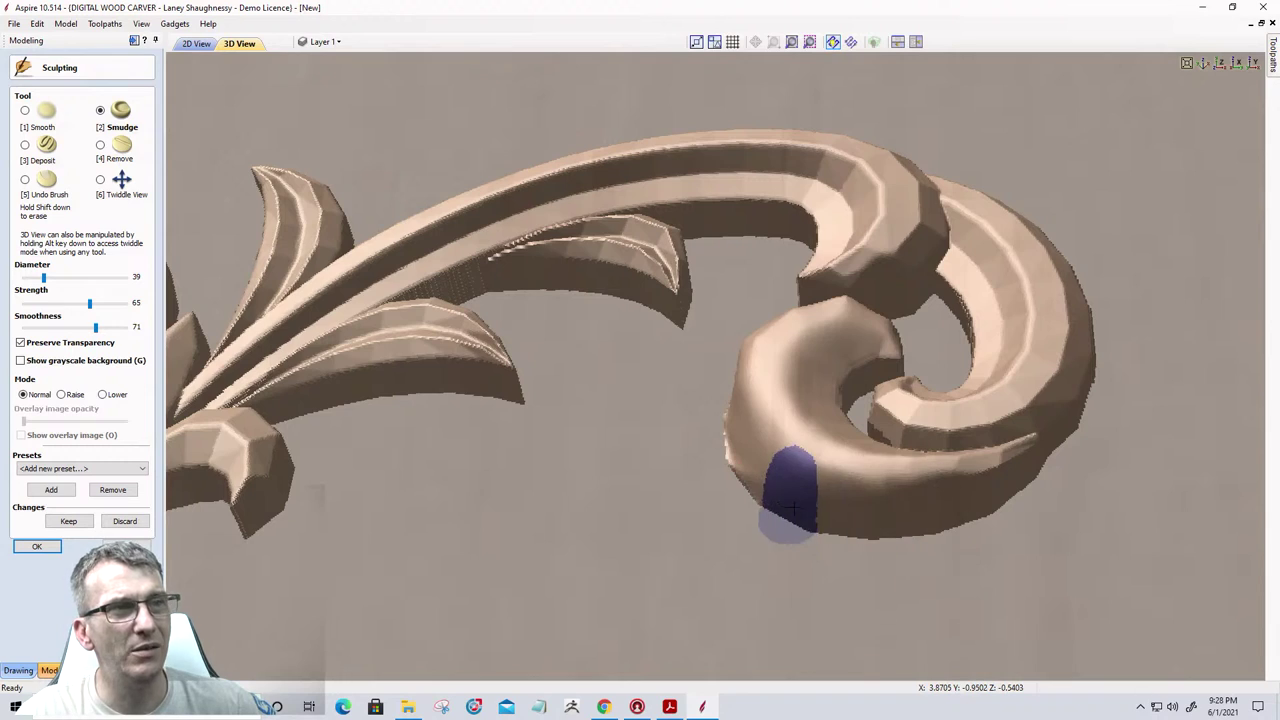
pyautogui.moveTo(795, 494)
pyautogui.mouseDown()
pyautogui.moveTo(873, 513)
pyautogui.moveTo(754, 520)
pyautogui.mouseUp()
pyautogui.moveTo(700, 465)
pyautogui.mouseDown()
pyautogui.moveTo(663, 360)
pyautogui.moveTo(690, 406)
pyautogui.mouseUp()
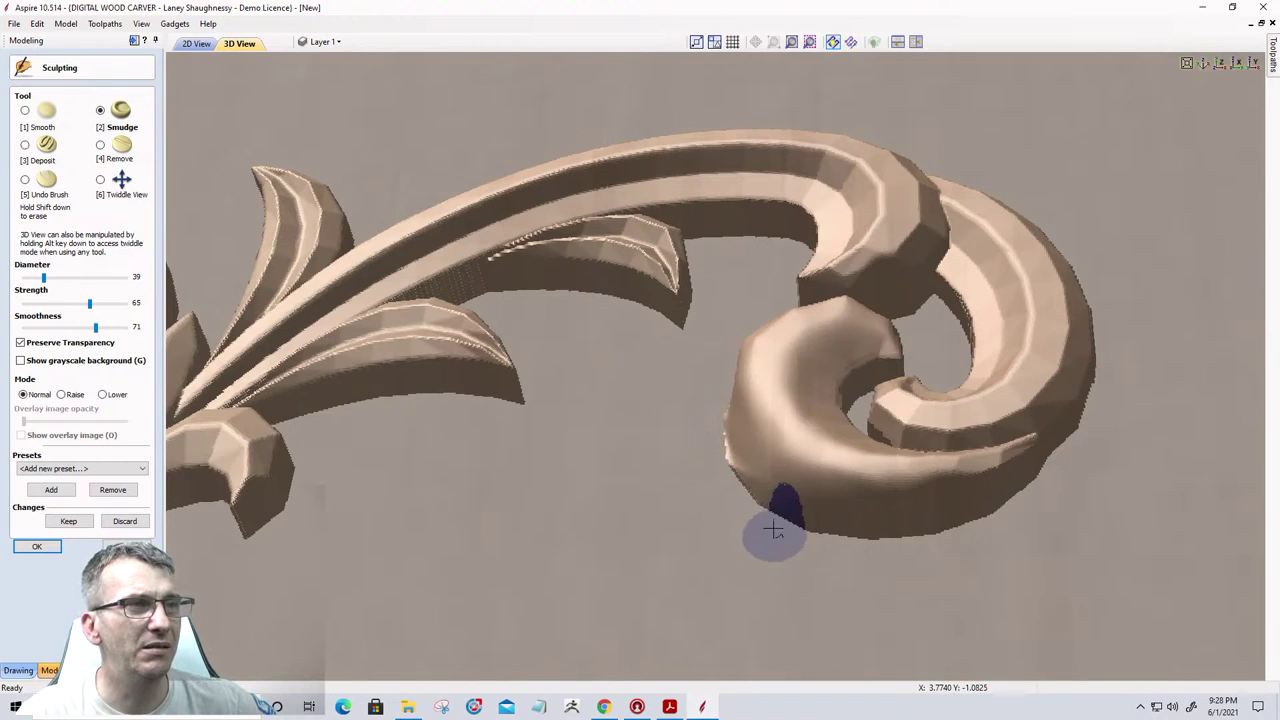
pyautogui.moveTo(771, 523)
pyautogui.mouseDown()
pyautogui.moveTo(713, 387)
pyautogui.moveTo(764, 443)
pyautogui.moveTo(748, 376)
pyautogui.moveTo(753, 403)
pyautogui.moveTo(759, 343)
pyautogui.moveTo(798, 318)
pyautogui.moveTo(734, 364)
pyautogui.moveTo(777, 329)
pyautogui.mouseUp()
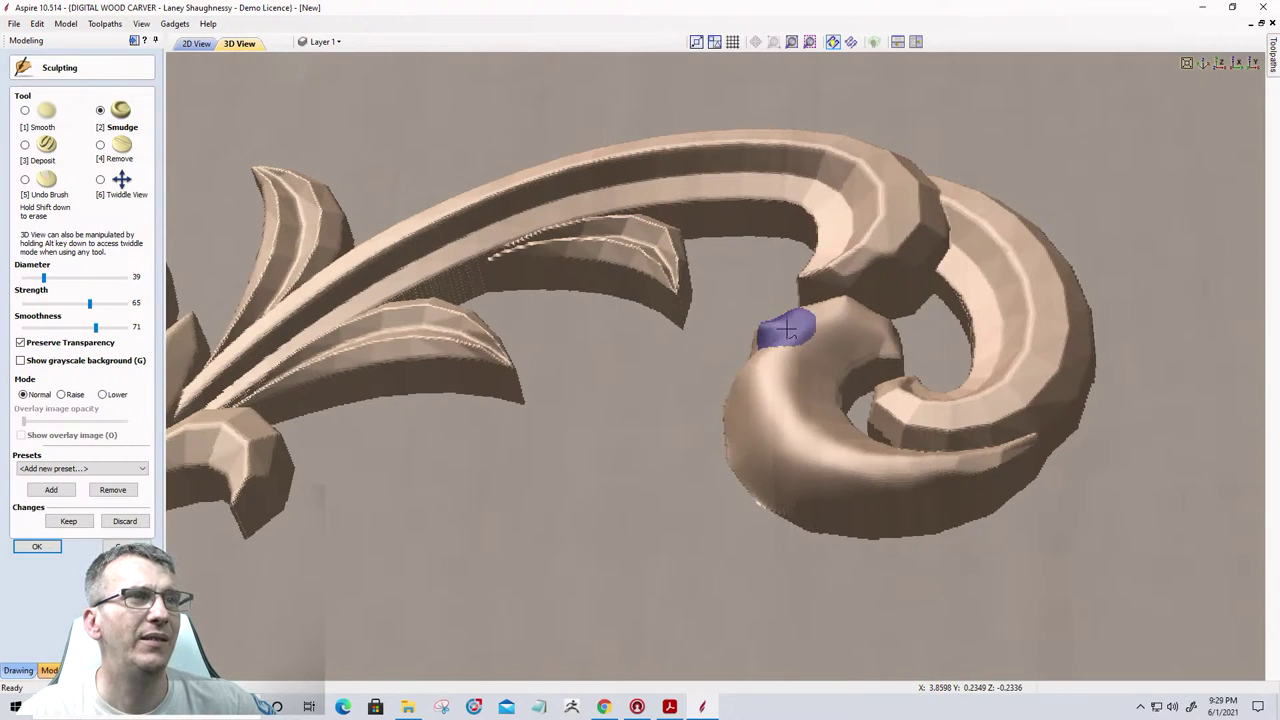
pyautogui.moveTo(711, 500)
pyautogui.mouseDown()
pyautogui.moveTo(739, 422)
pyautogui.moveTo(745, 441)
pyautogui.moveTo(845, 499)
pyautogui.moveTo(983, 497)
pyautogui.moveTo(903, 480)
pyautogui.moveTo(1023, 454)
pyautogui.moveTo(906, 480)
pyautogui.moveTo(996, 455)
pyautogui.moveTo(1080, 414)
pyautogui.mouseUp()
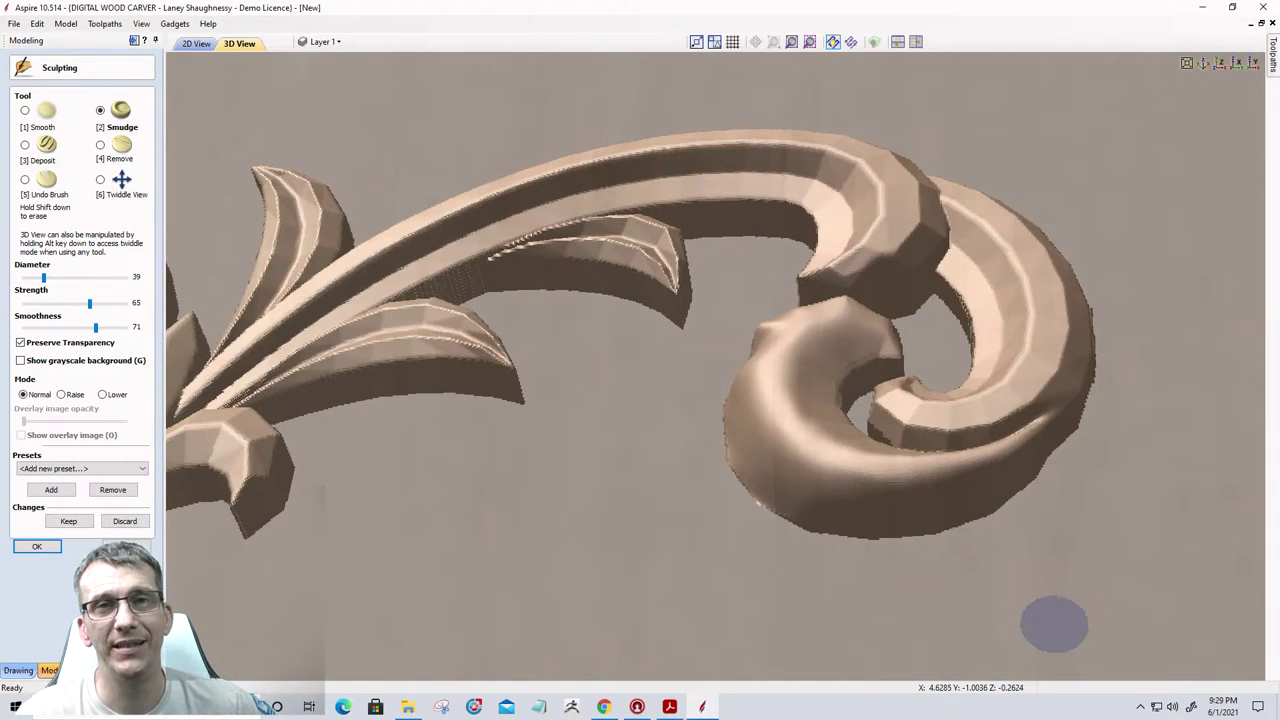
pyautogui.click(120, 547)
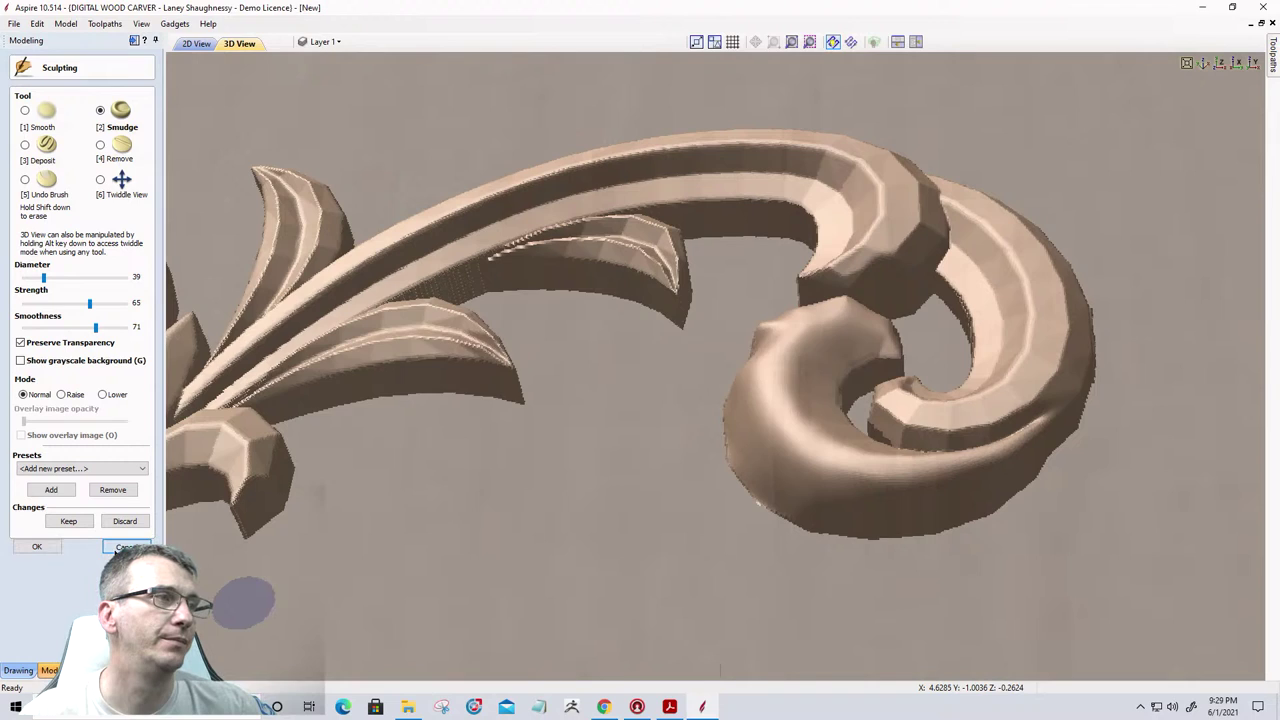
pyautogui.click(609, 391)
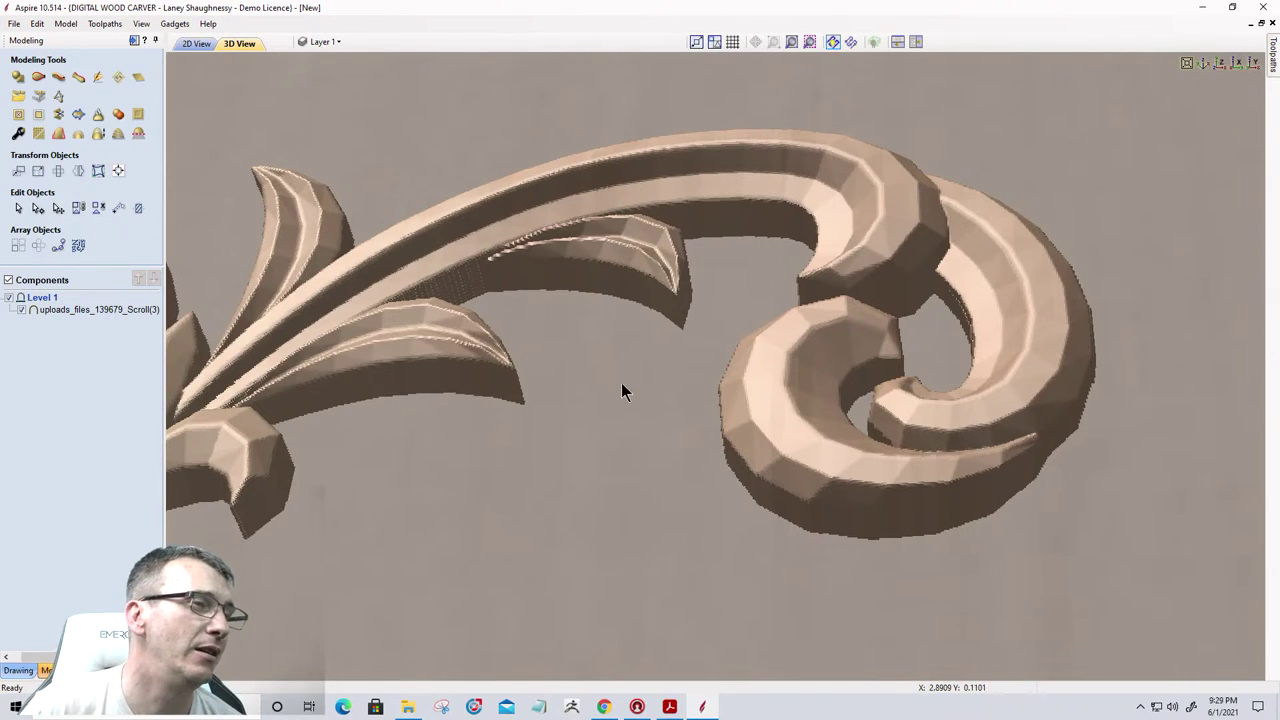
# Switch to Chrome, search Google Images for "Scroll Vector" and browse the results for decorative scrollwork.
pyautogui.click(596, 709)
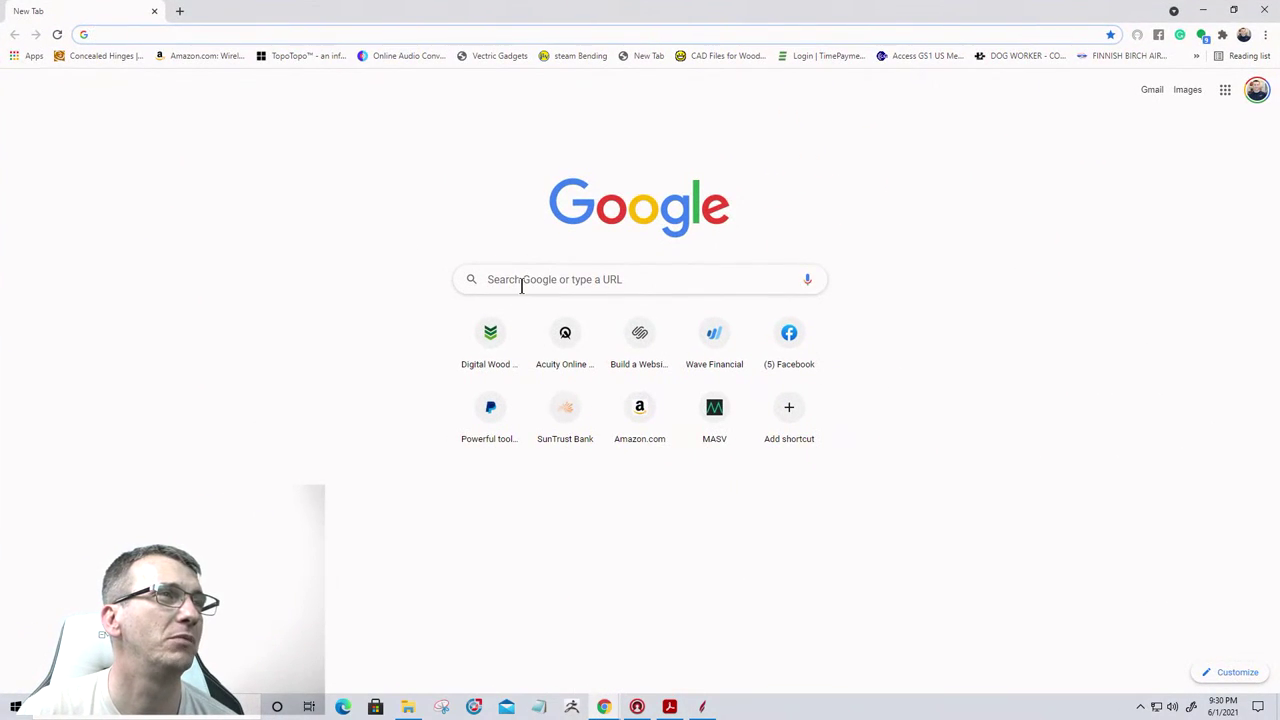
pyautogui.click(521, 286)
pyautogui.write('Sc')
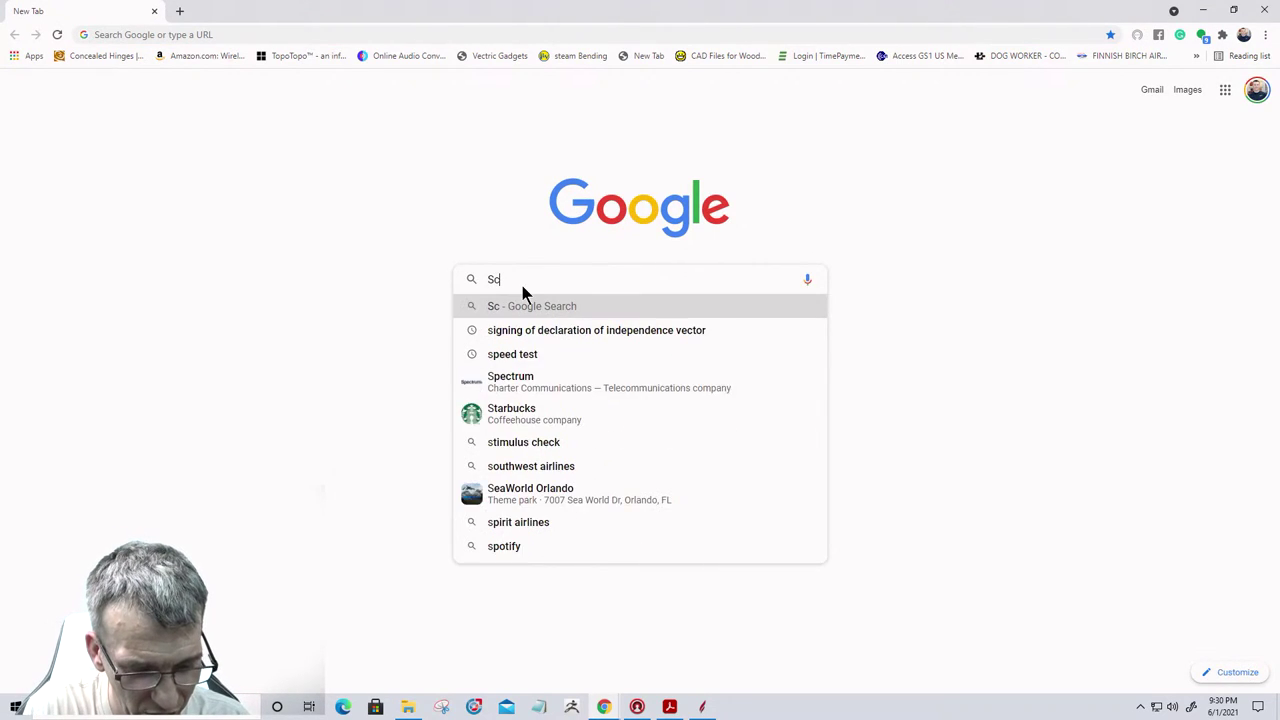
pyautogui.write('roll Vector')
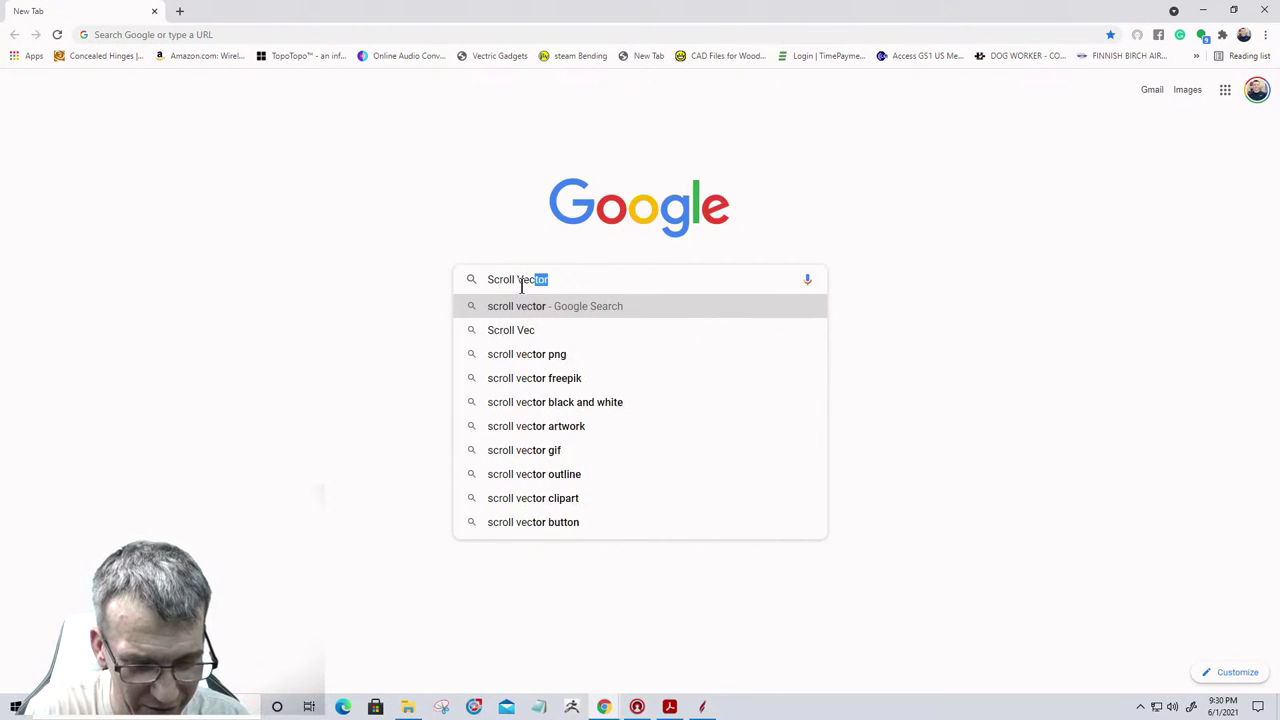
pyautogui.press('Return')
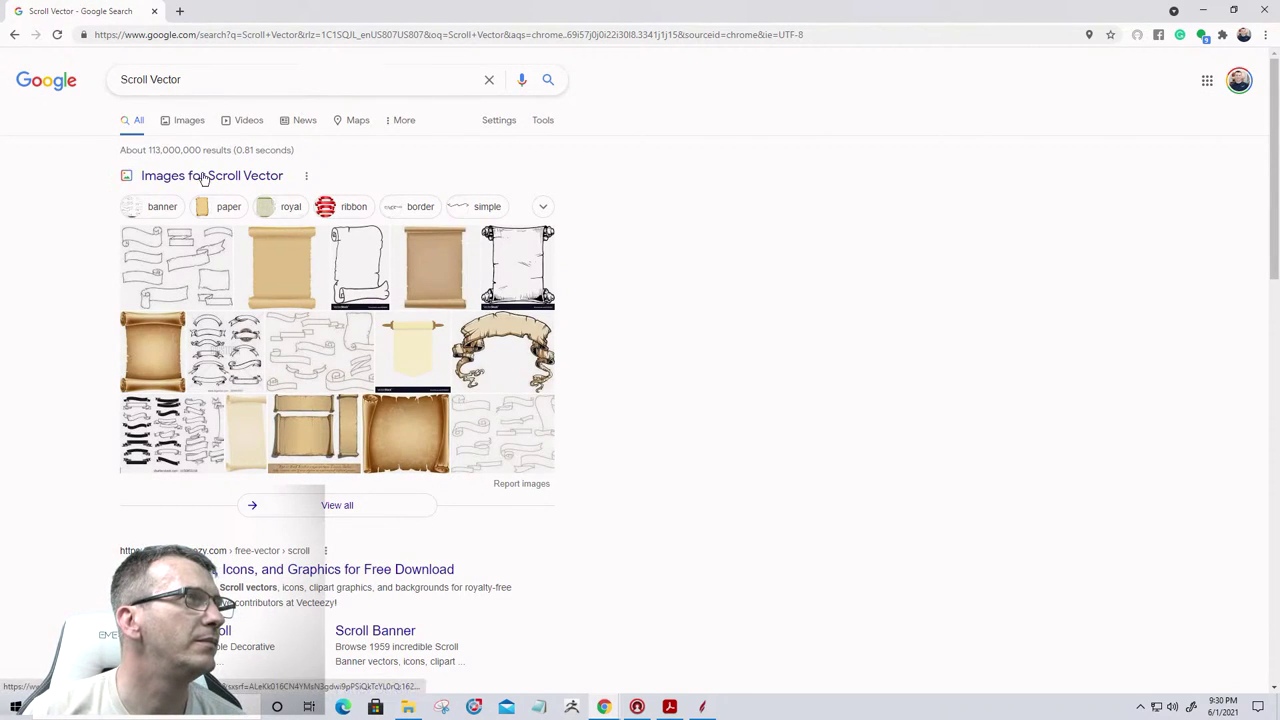
pyautogui.click(184, 120)
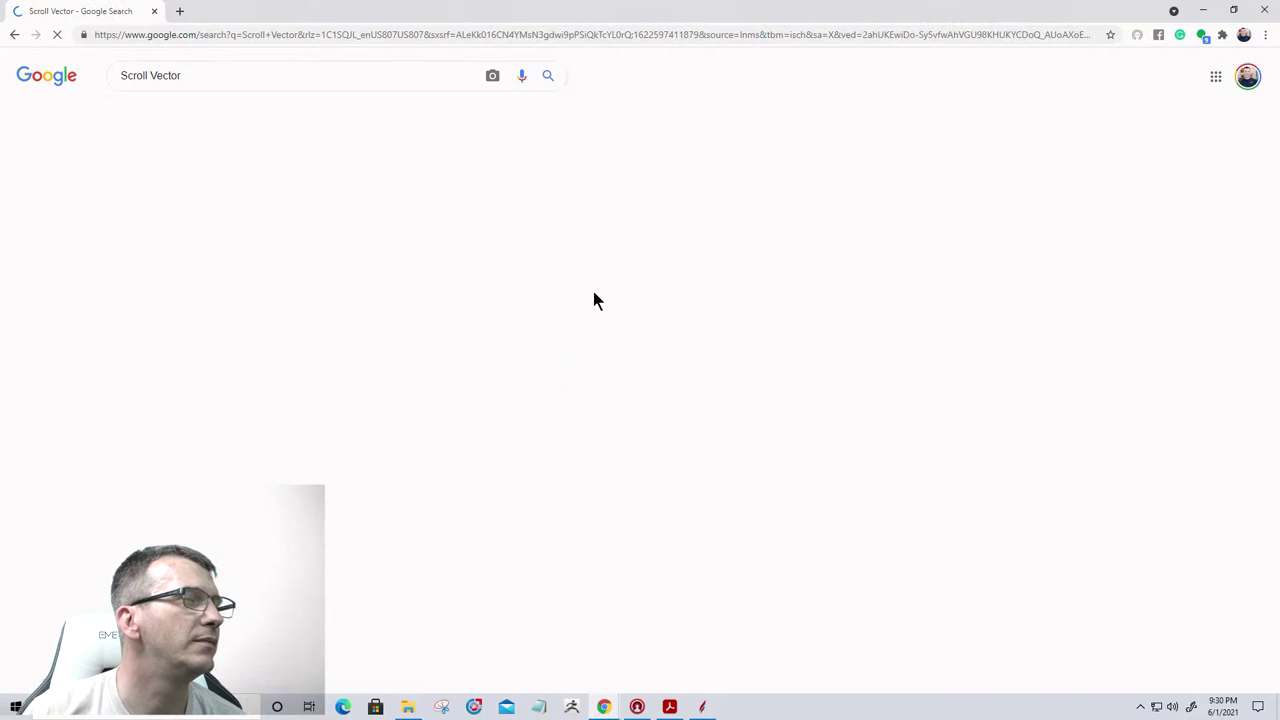
pyautogui.scroll(-10, 601, 320)
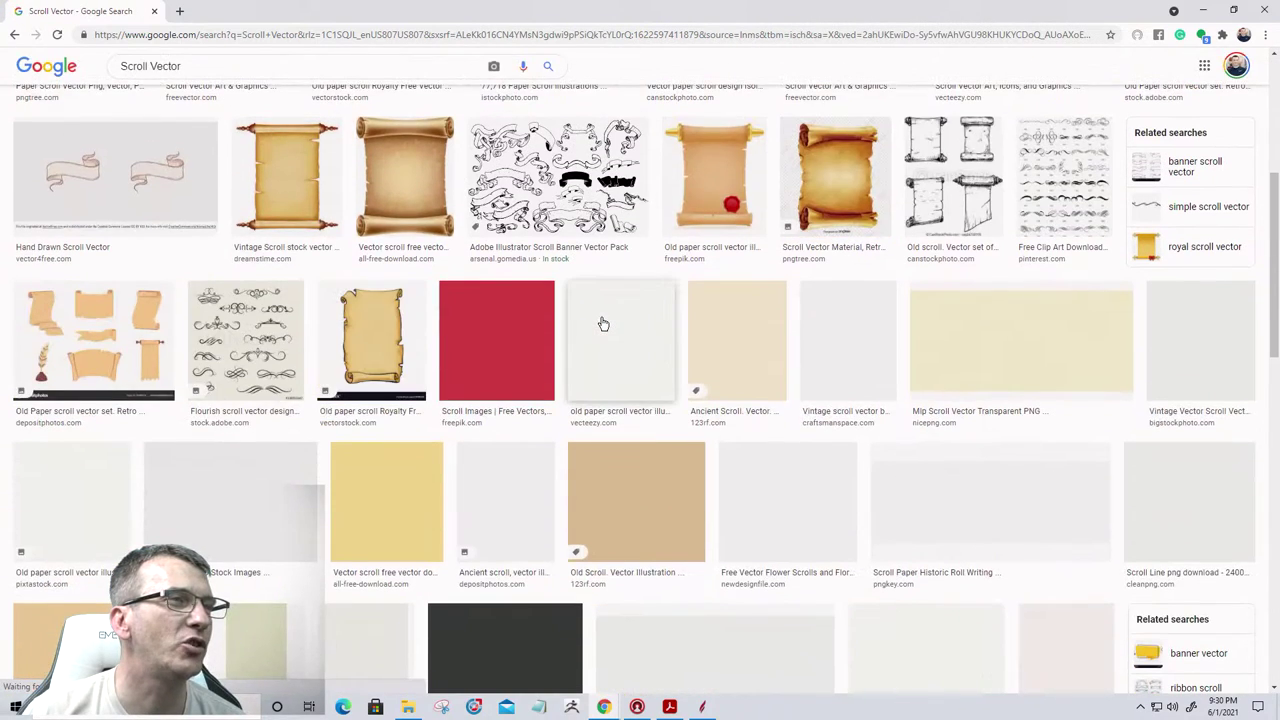
pyautogui.scroll(-5, 601, 323)
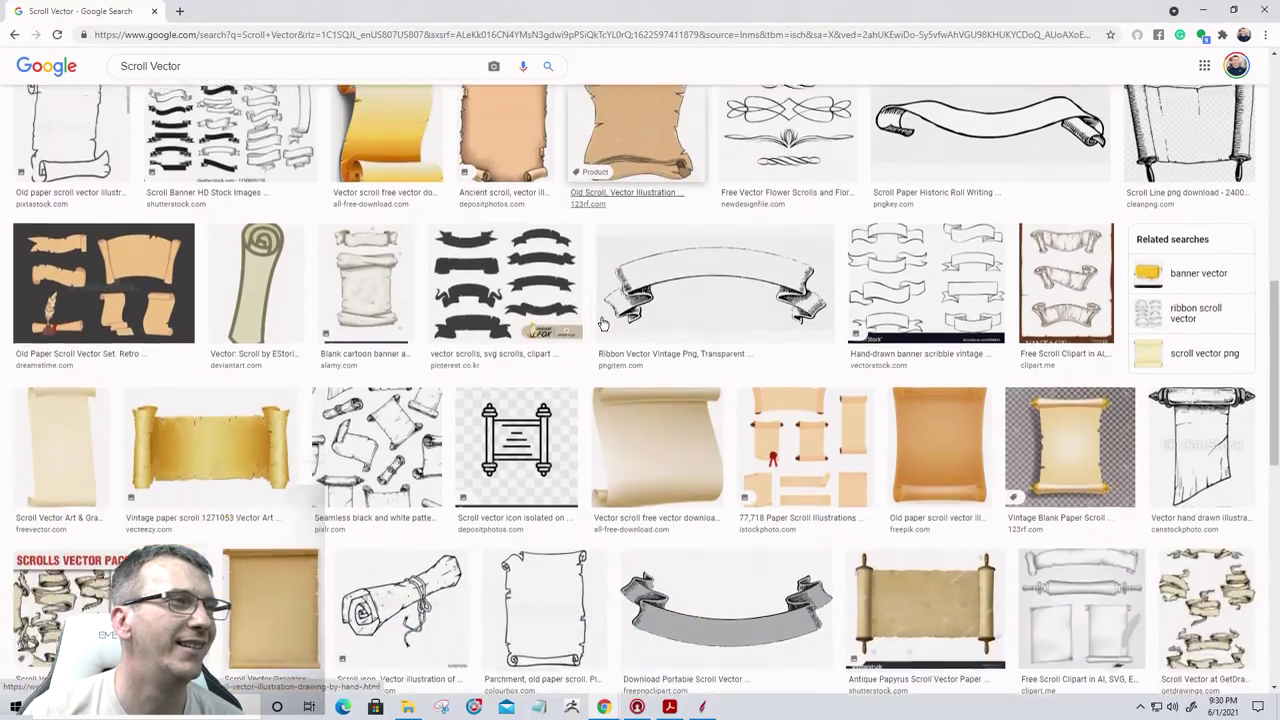
pyautogui.scroll(-5, 603, 323)
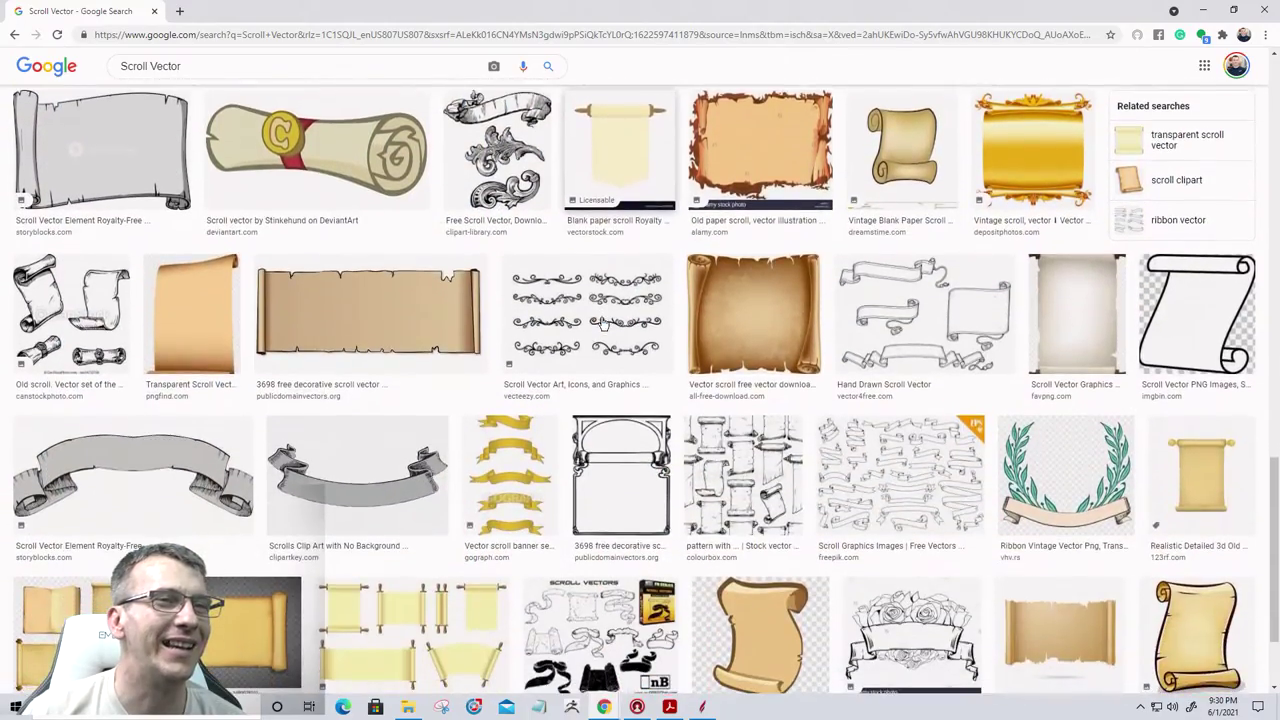
pyautogui.scroll(20, 597, 340)
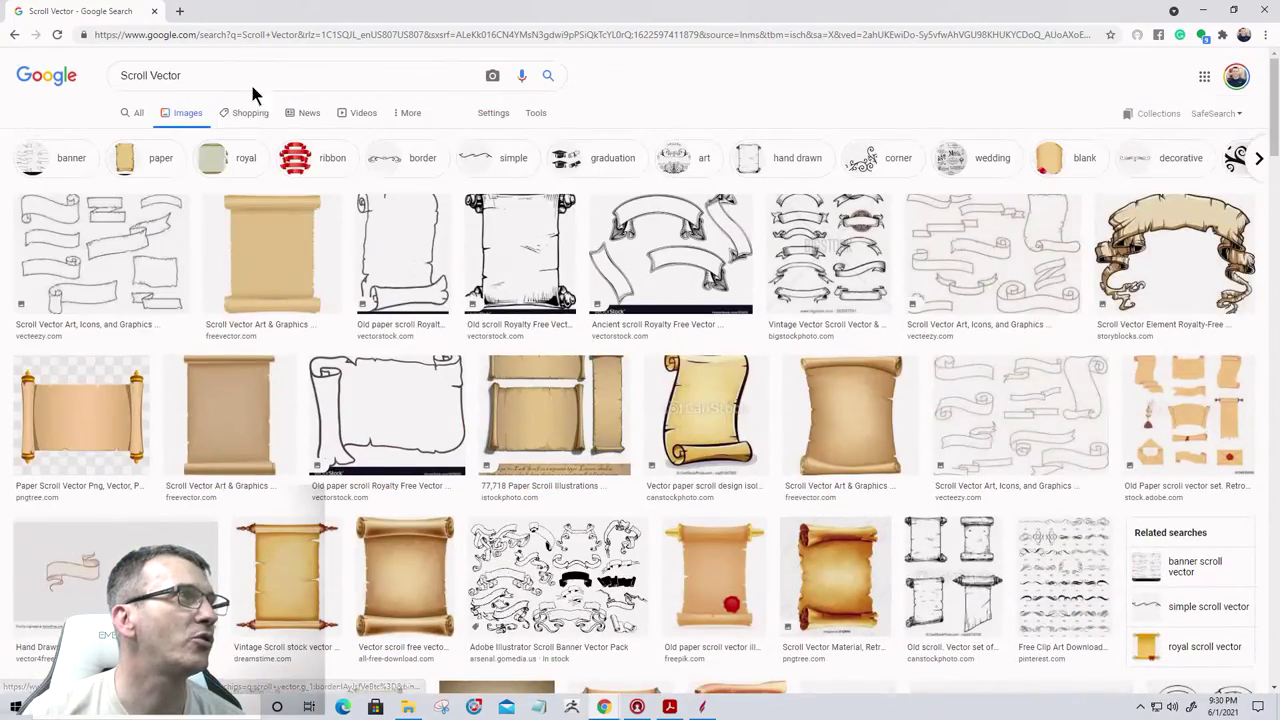
# Refine the image search to "Scroll flourish vector".
pyautogui.doubleClick(165, 75)
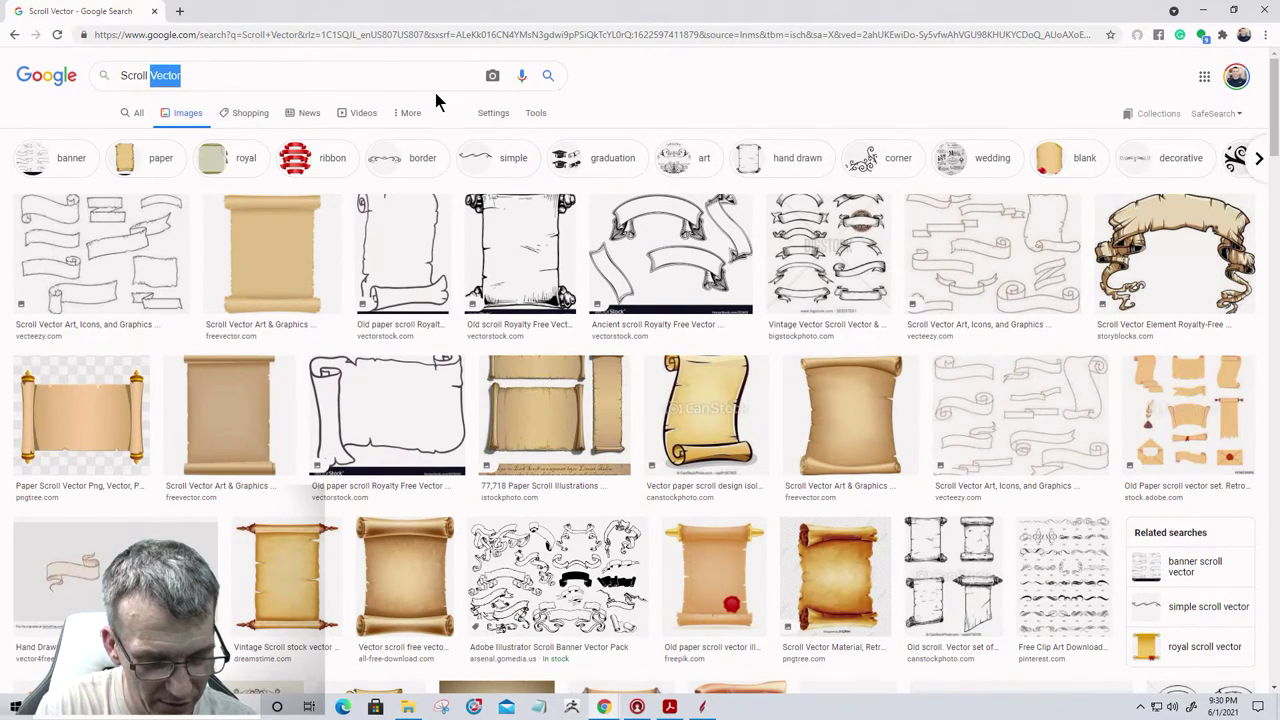
pyautogui.write('flourish')
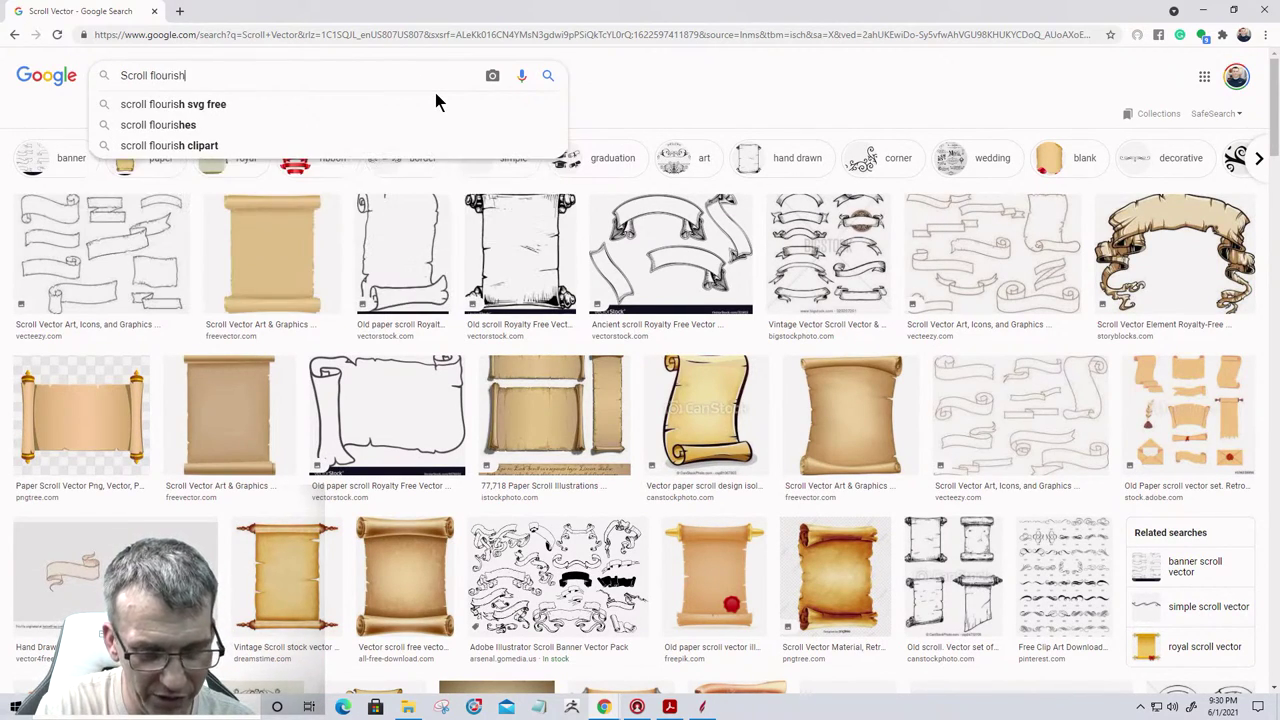
pyautogui.write(' ve')
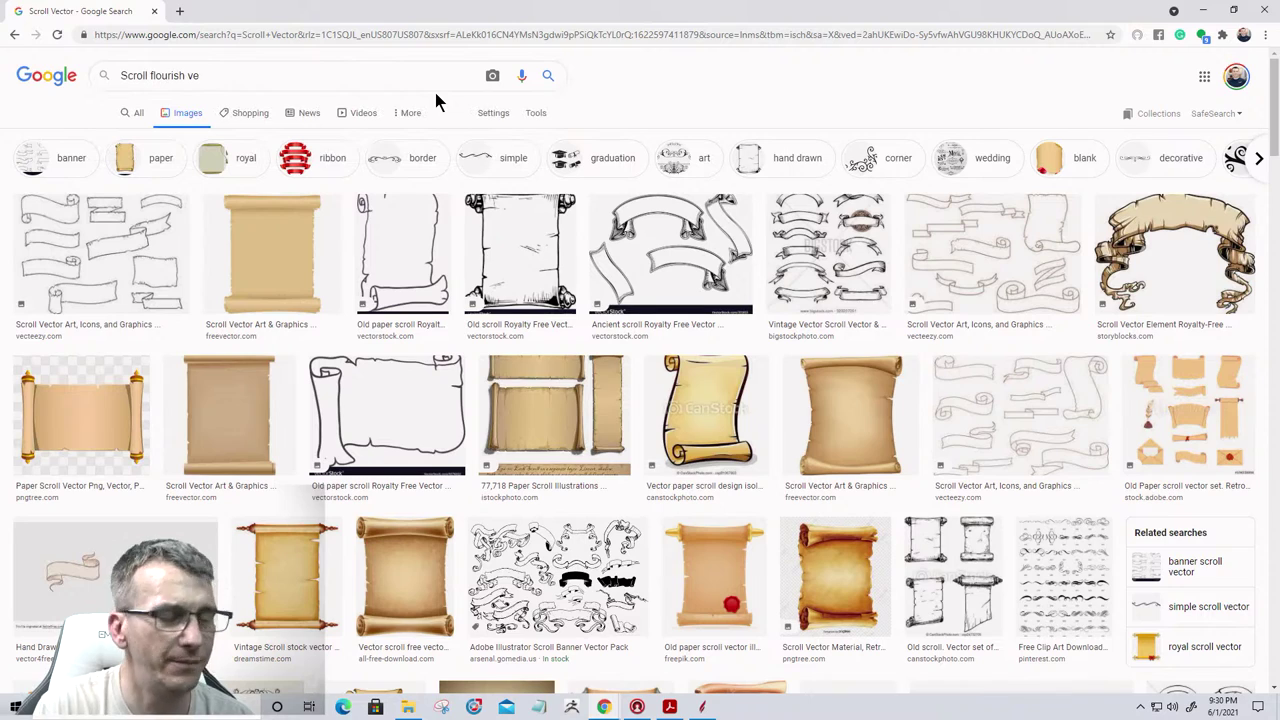
pyautogui.write('ctor')
pyautogui.press('Return')
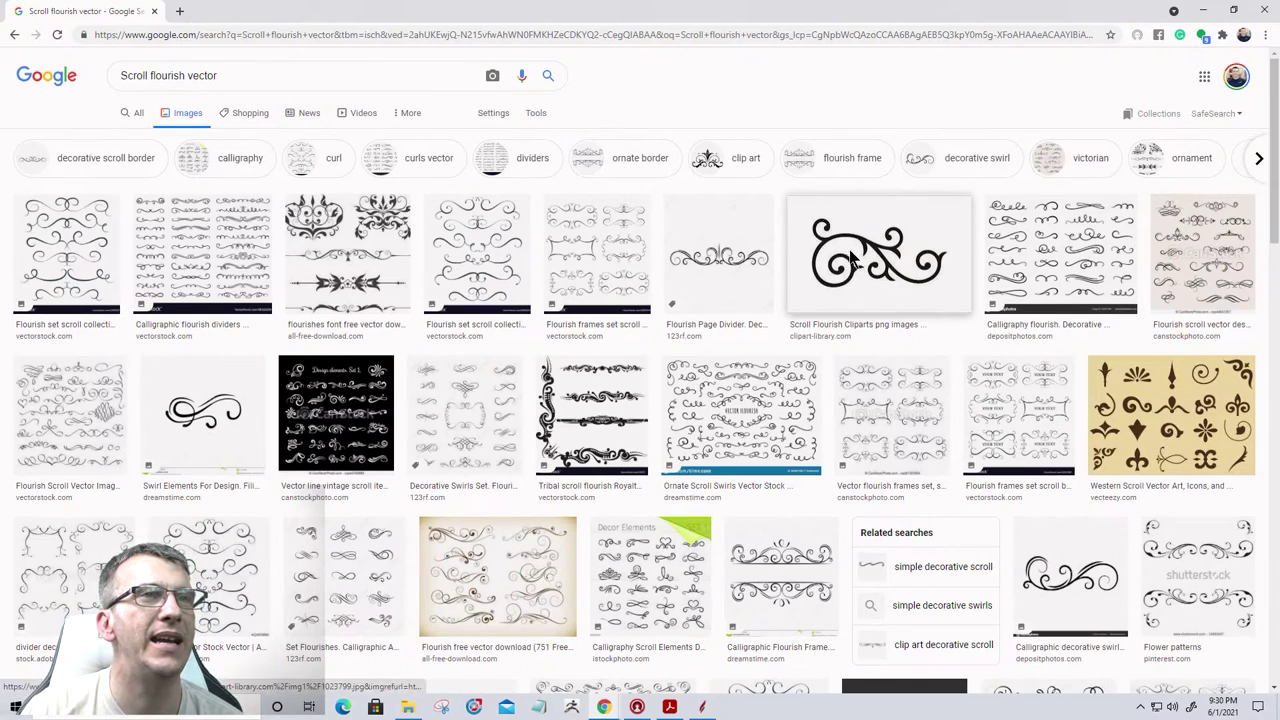
# Preview the Scroll Flourish Cliparts image and its related 1500x1104px Swirl corner design to judge them as artwork sources.
pyautogui.click(851, 254)
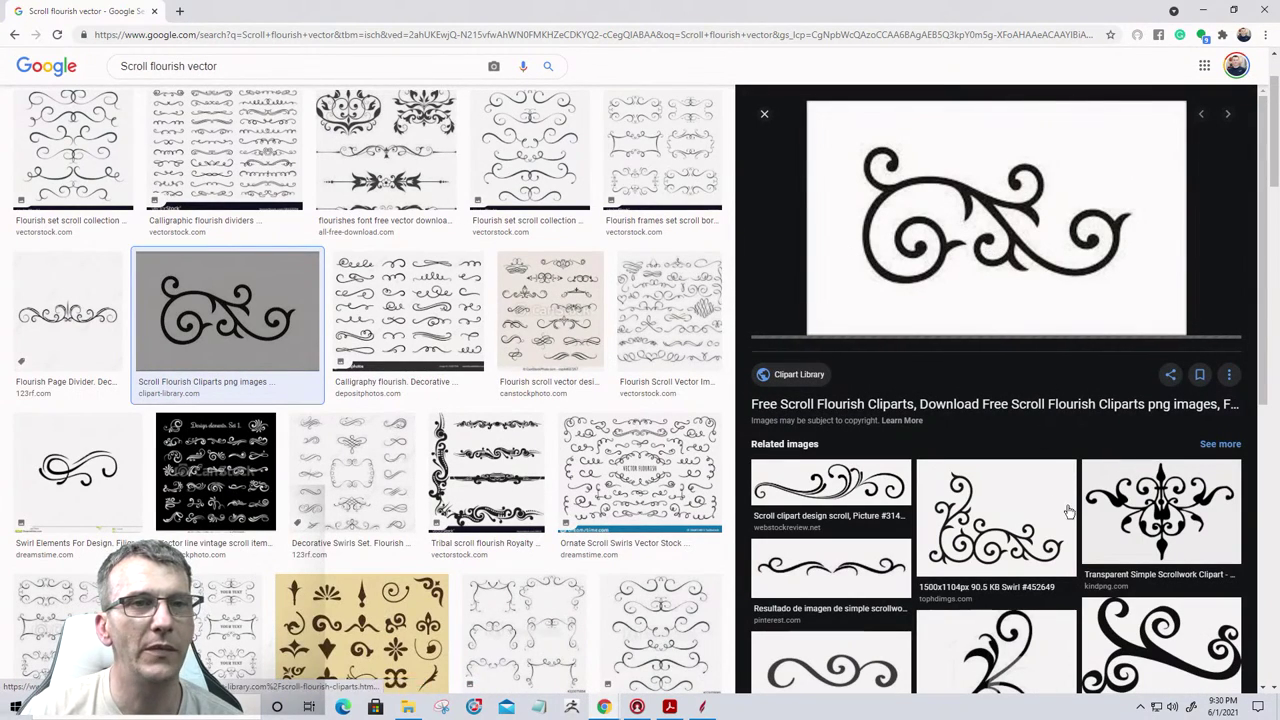
pyautogui.scroll(-2, 970, 500)
pyautogui.scroll(-4, 968, 487)
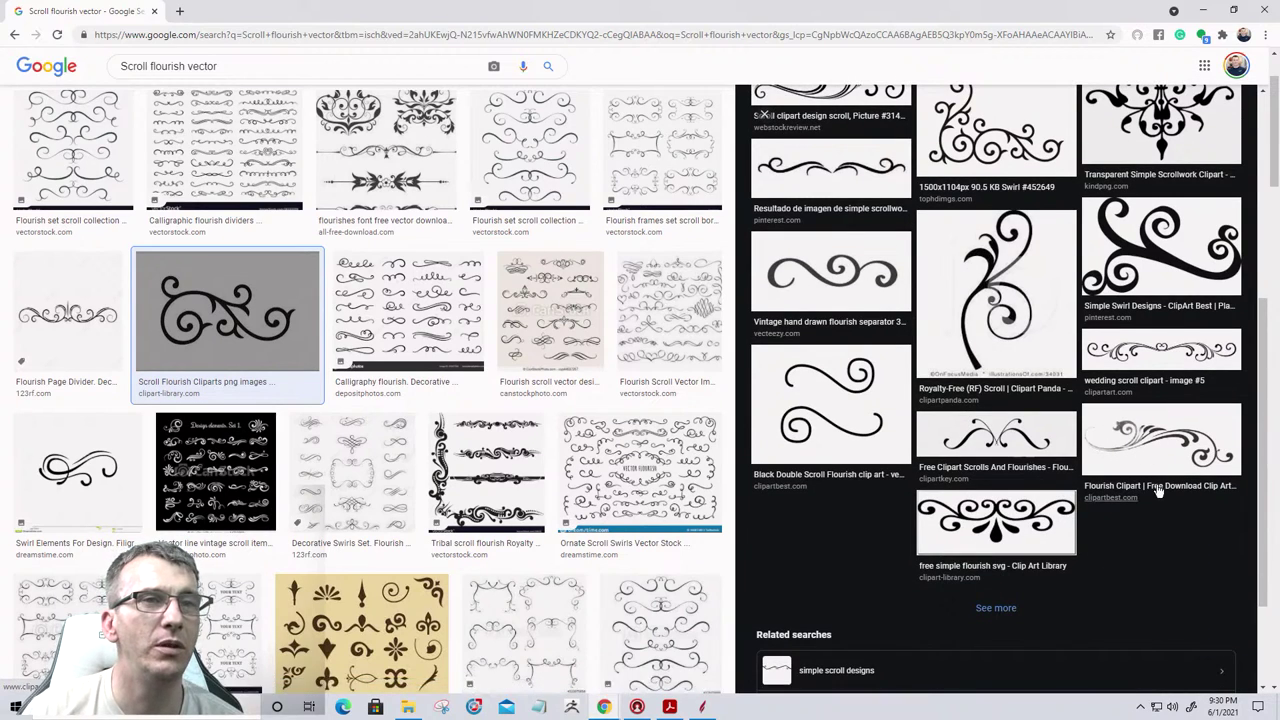
pyautogui.click(975, 453)
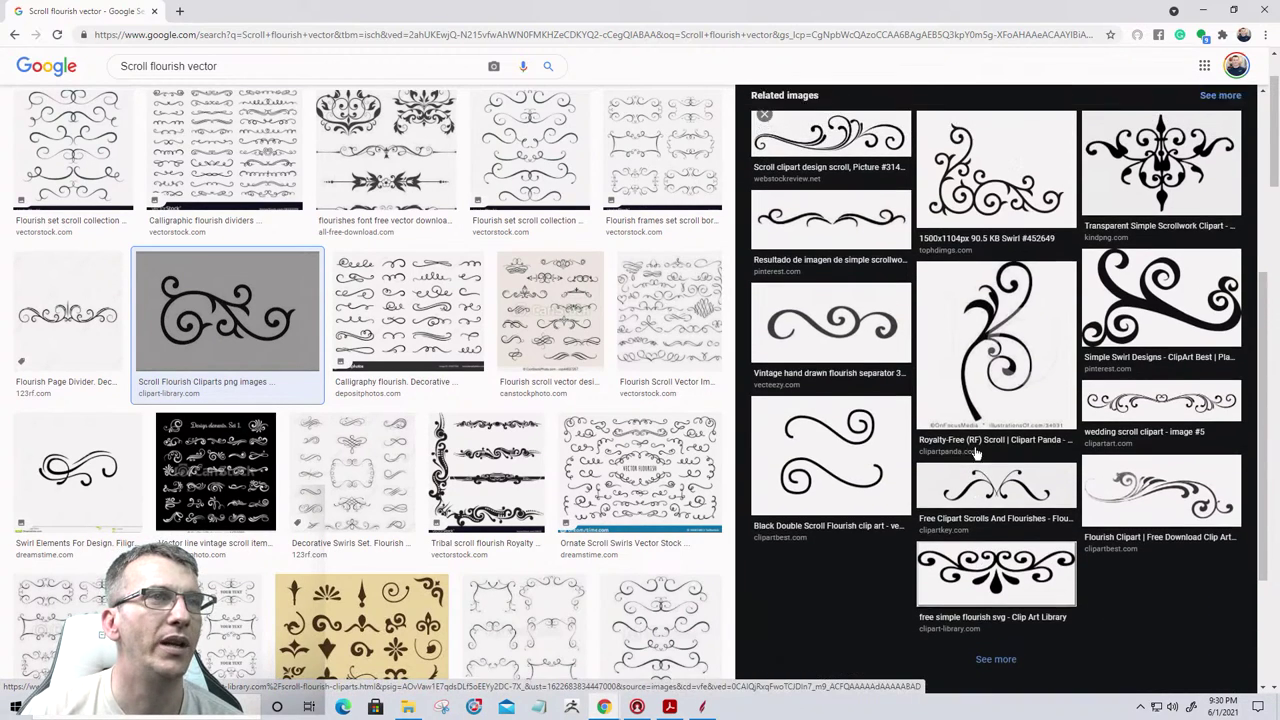
pyautogui.click(975, 469)
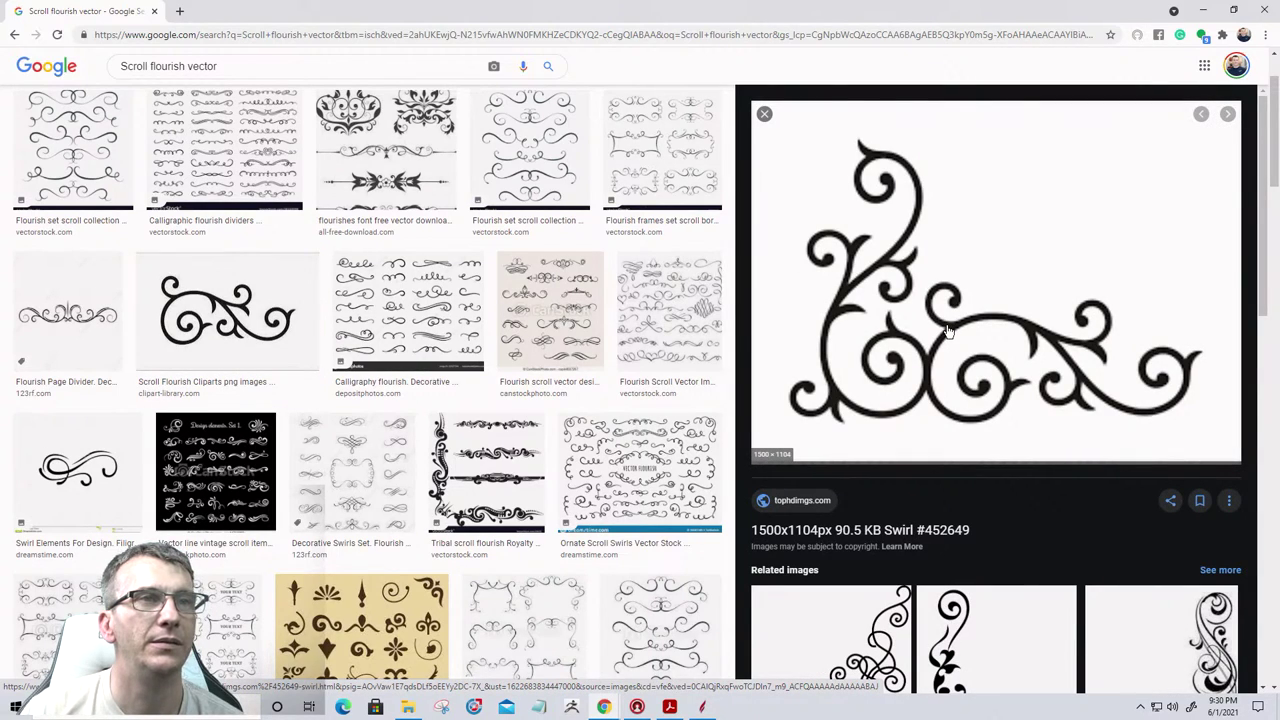
pyautogui.scroll(-2, 948, 331)
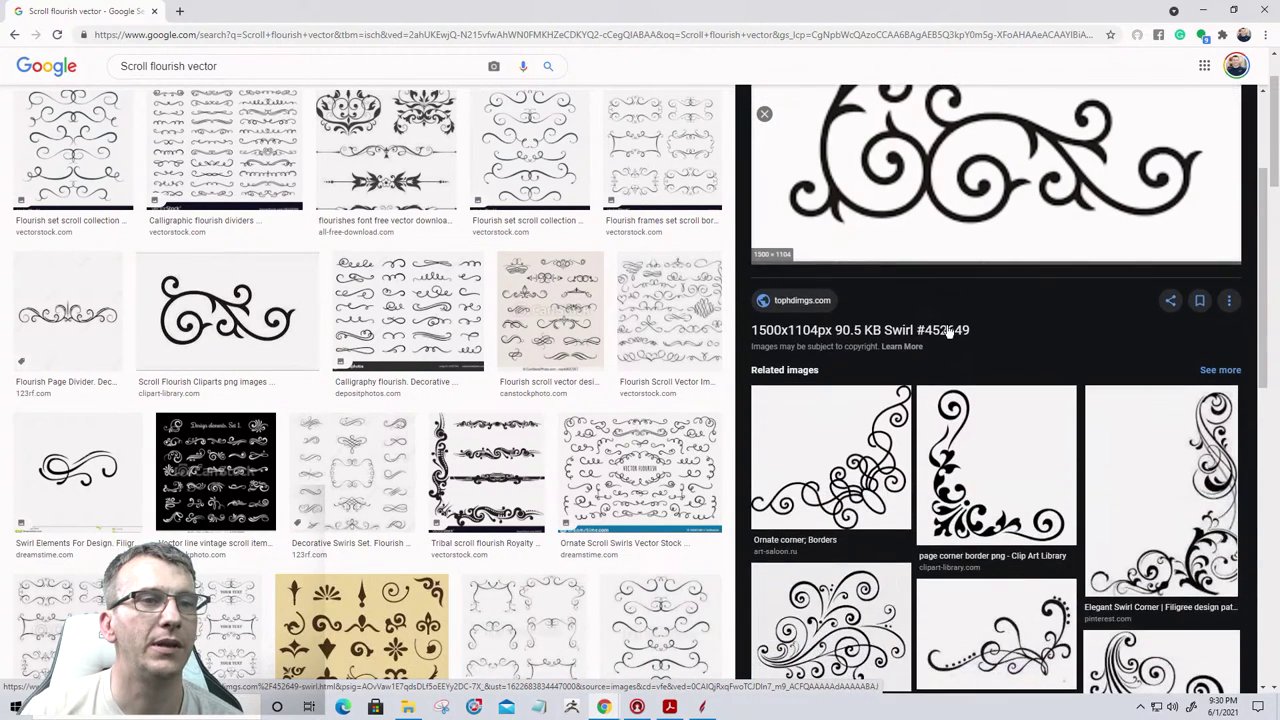
pyautogui.scroll(2, 944, 288)
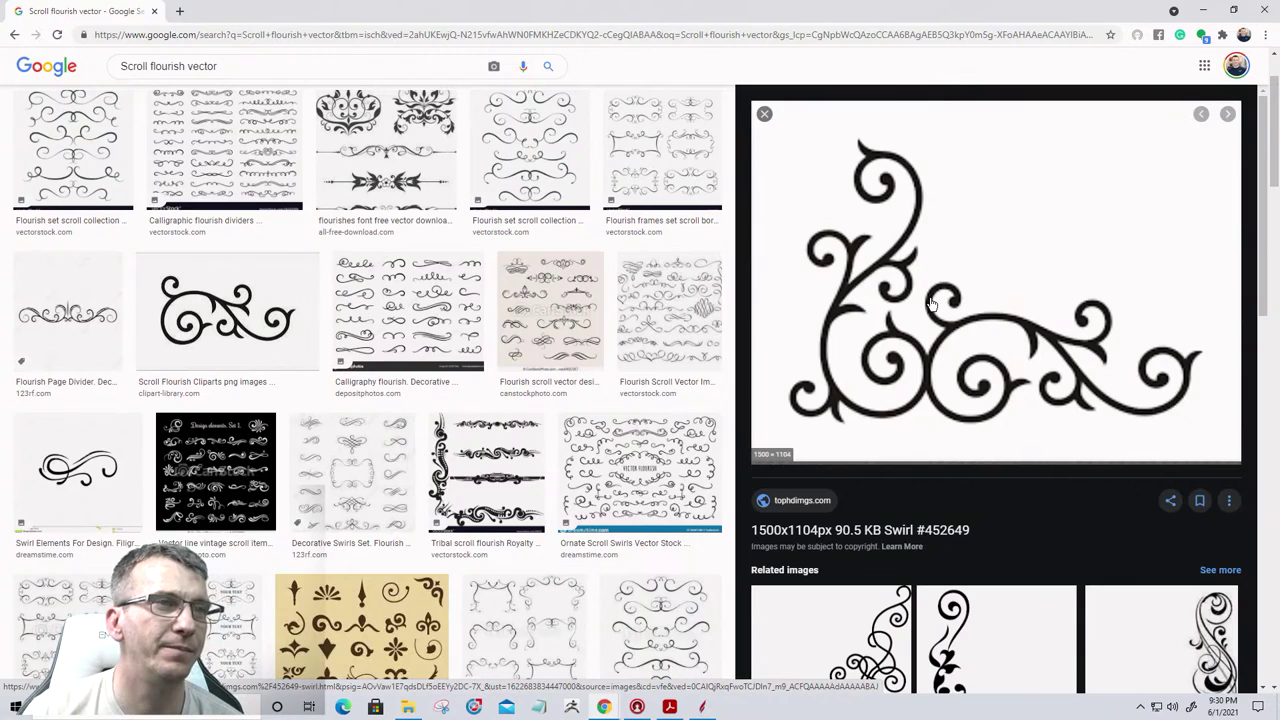
pyautogui.click(1047, 282)
pyautogui.click(313, 11)
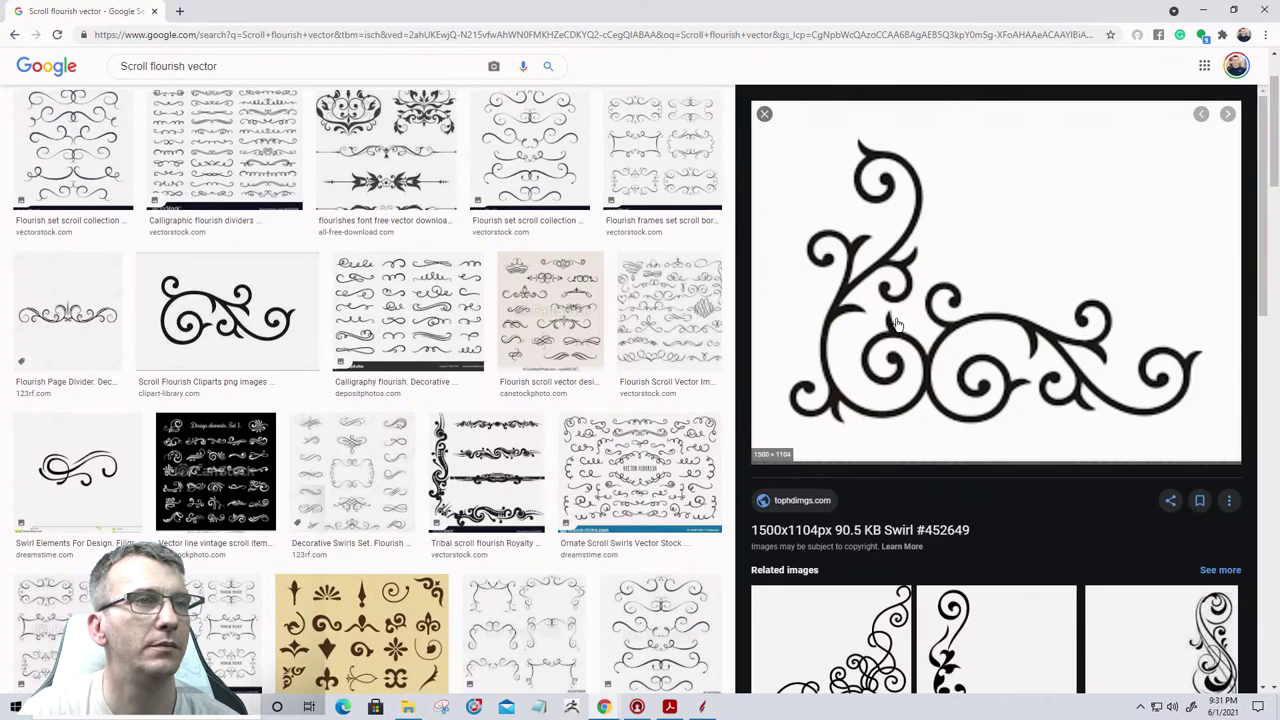
pyautogui.scroll(-2, 897, 323)
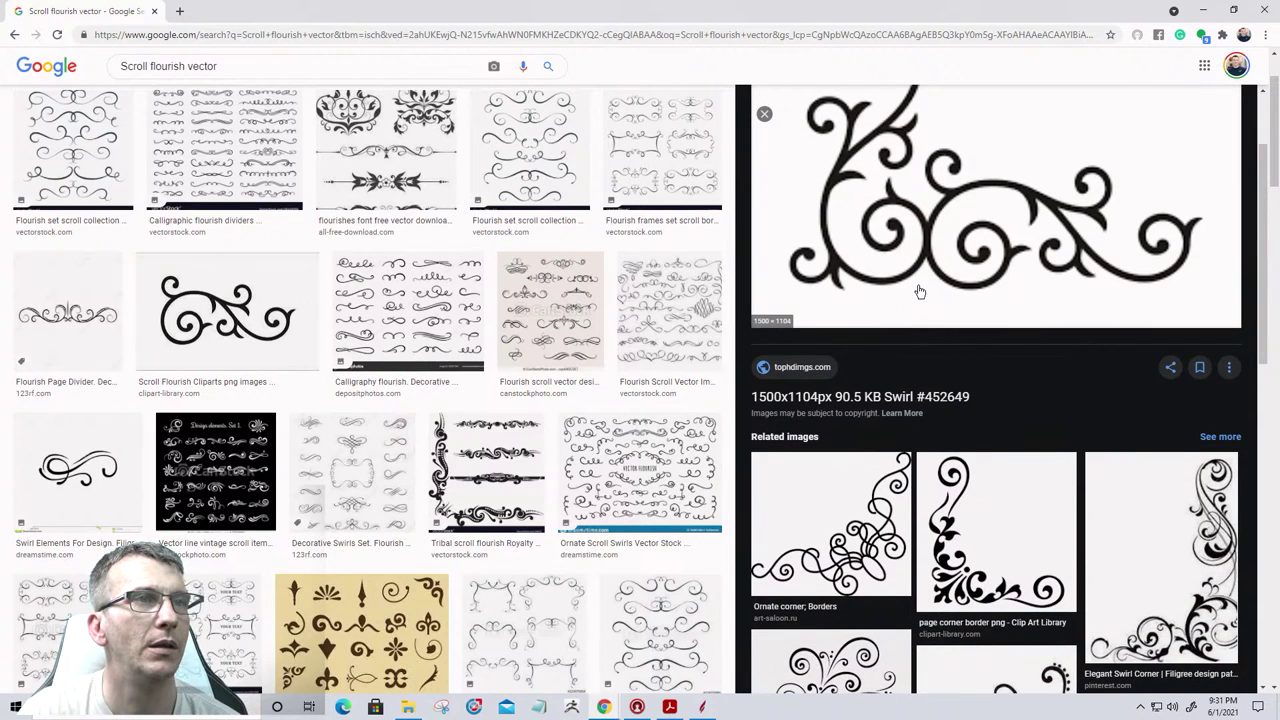
pyautogui.scroll(2, 920, 290)
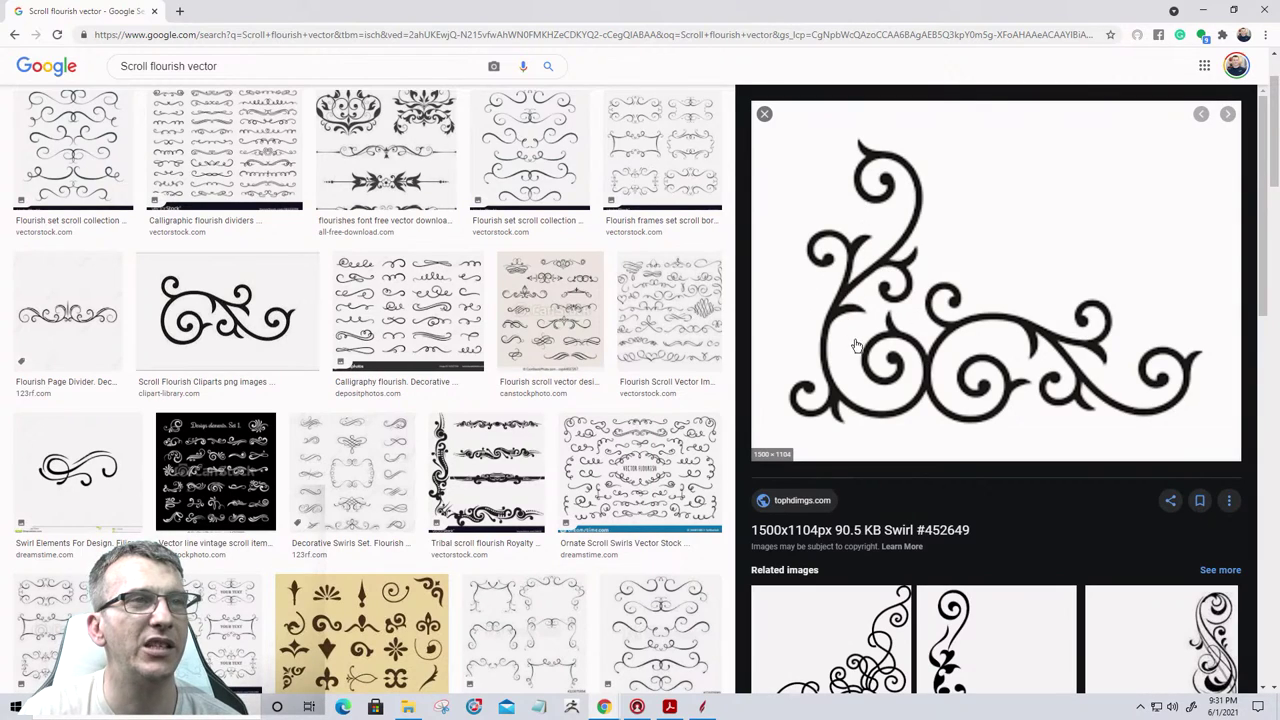
# Preview the related Clip Art Library "page corner border png" image and save it as JPEG unnamed (8) in Downloads.
pyautogui.scroll(-3, 965, 345)
pyautogui.click(957, 514)
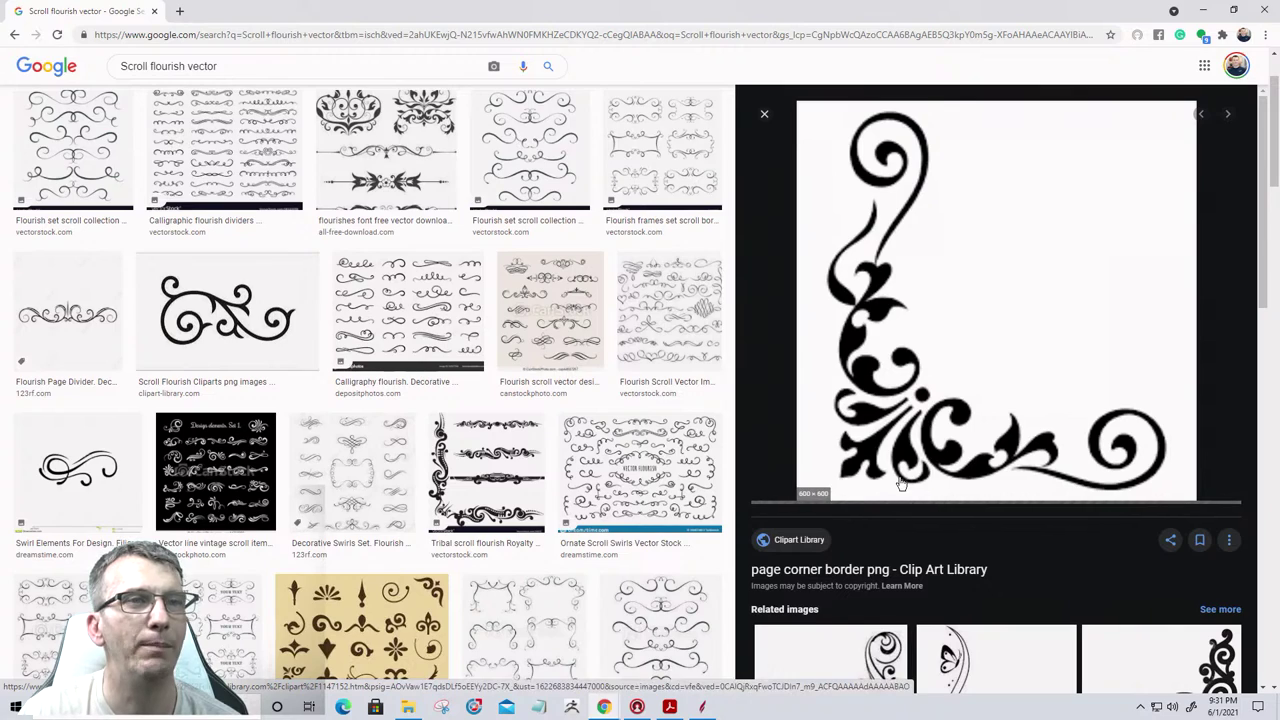
pyautogui.rightClick(981, 294)
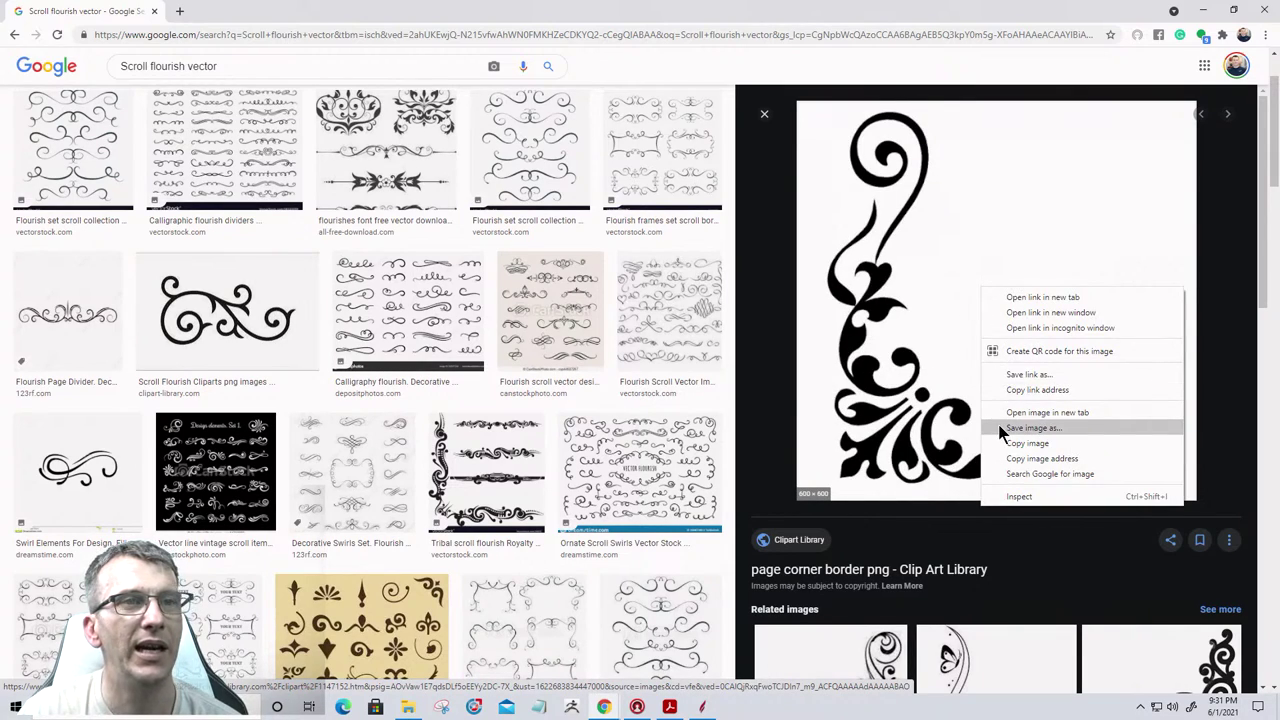
pyautogui.click(1030, 427)
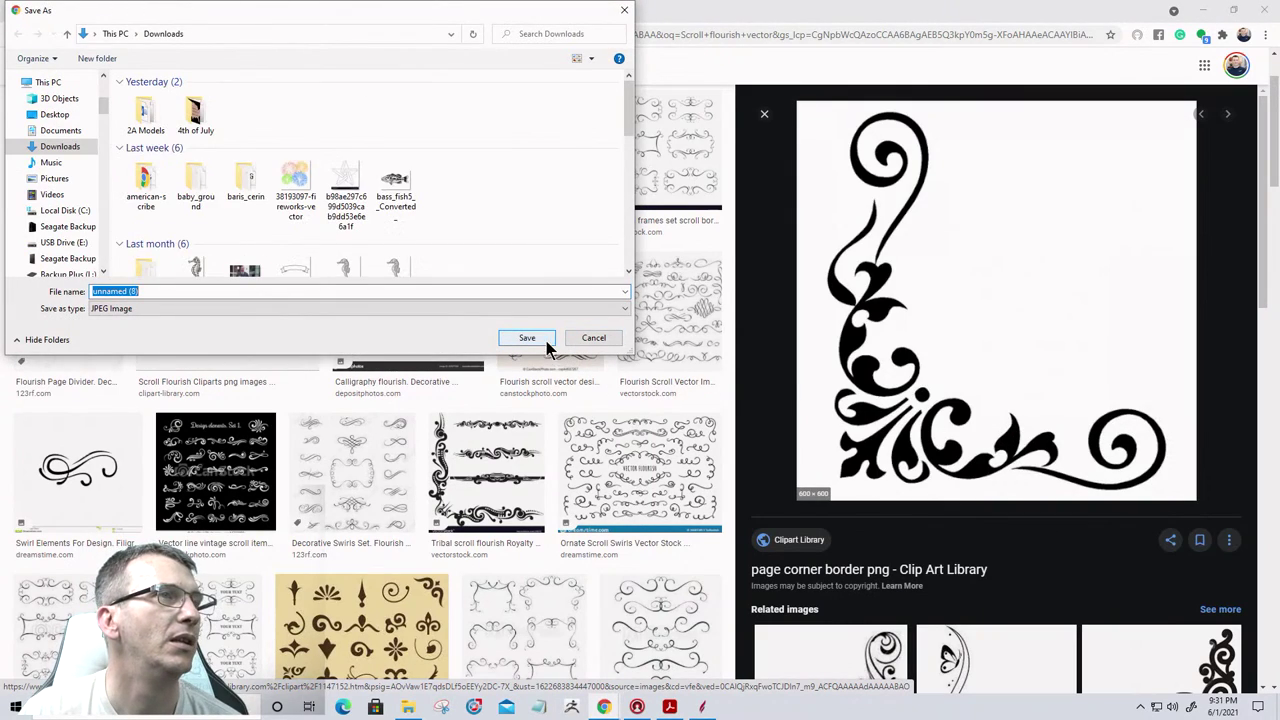
pyautogui.click(525, 341)
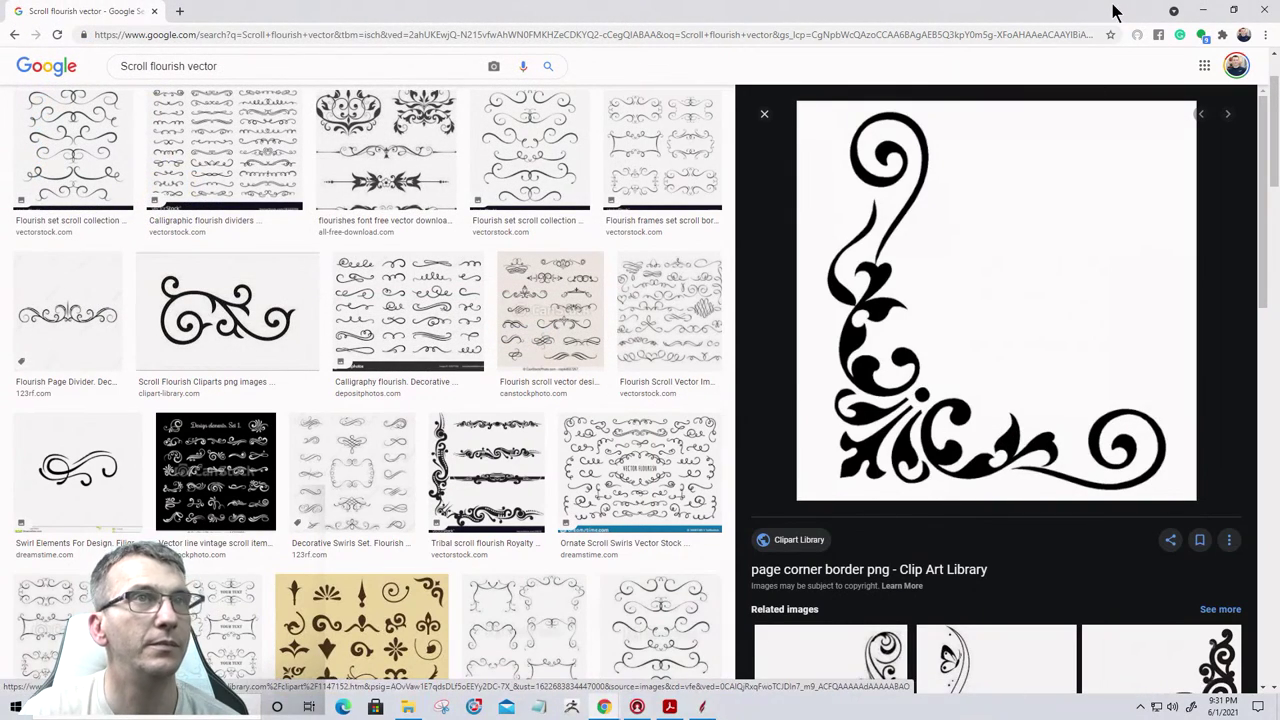
# Return to Aspire and delete the scroll component in the 2D view.
pyautogui.click(1203, 10)
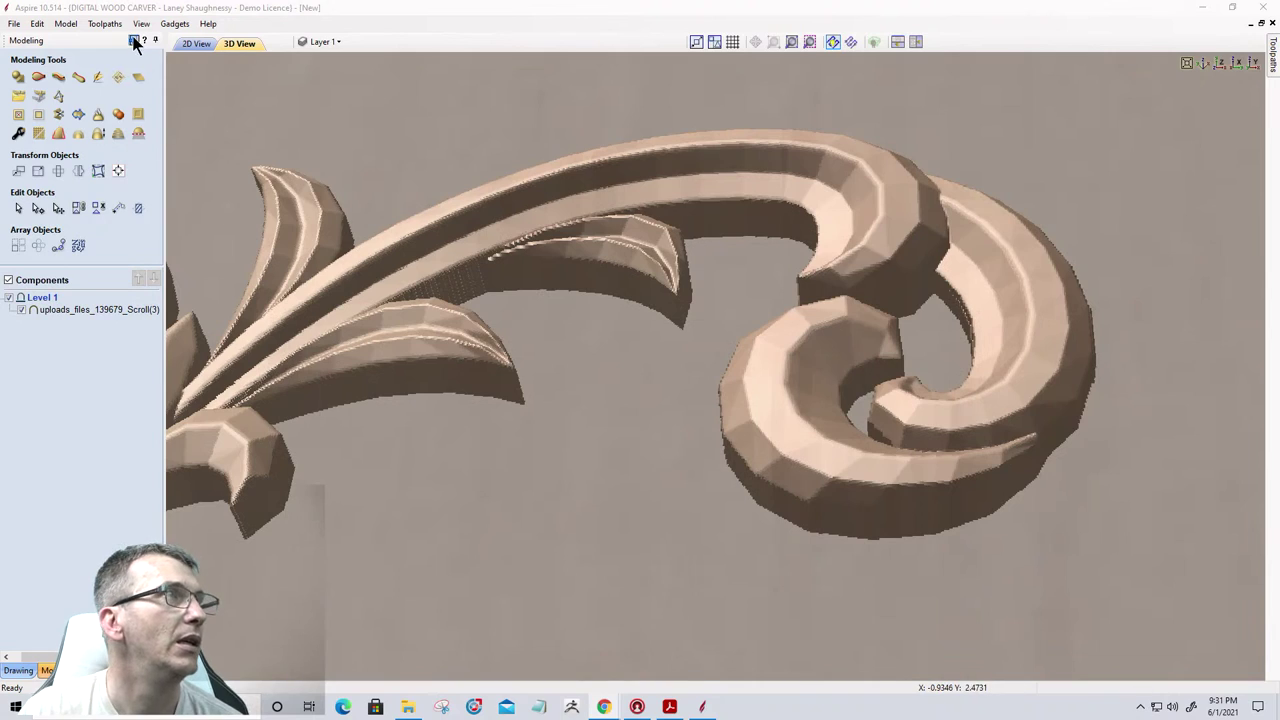
pyautogui.click(198, 43)
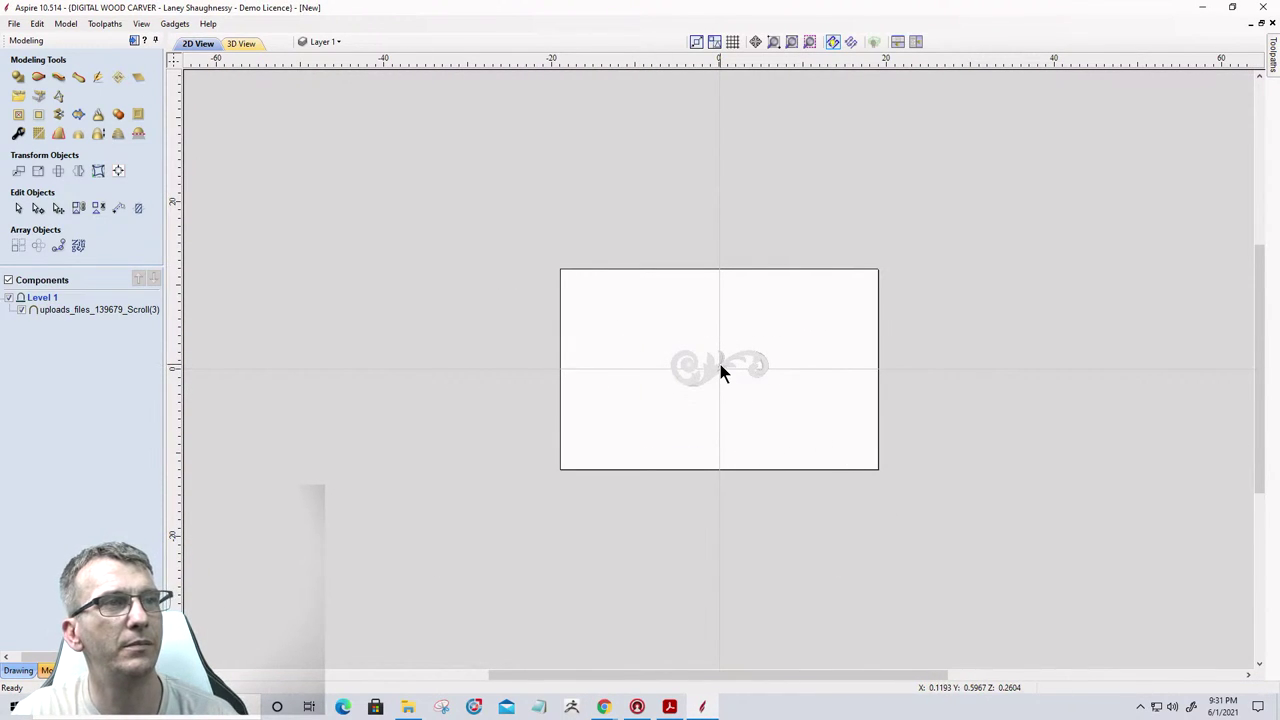
pyautogui.click(720, 366)
pyautogui.press('Delete')
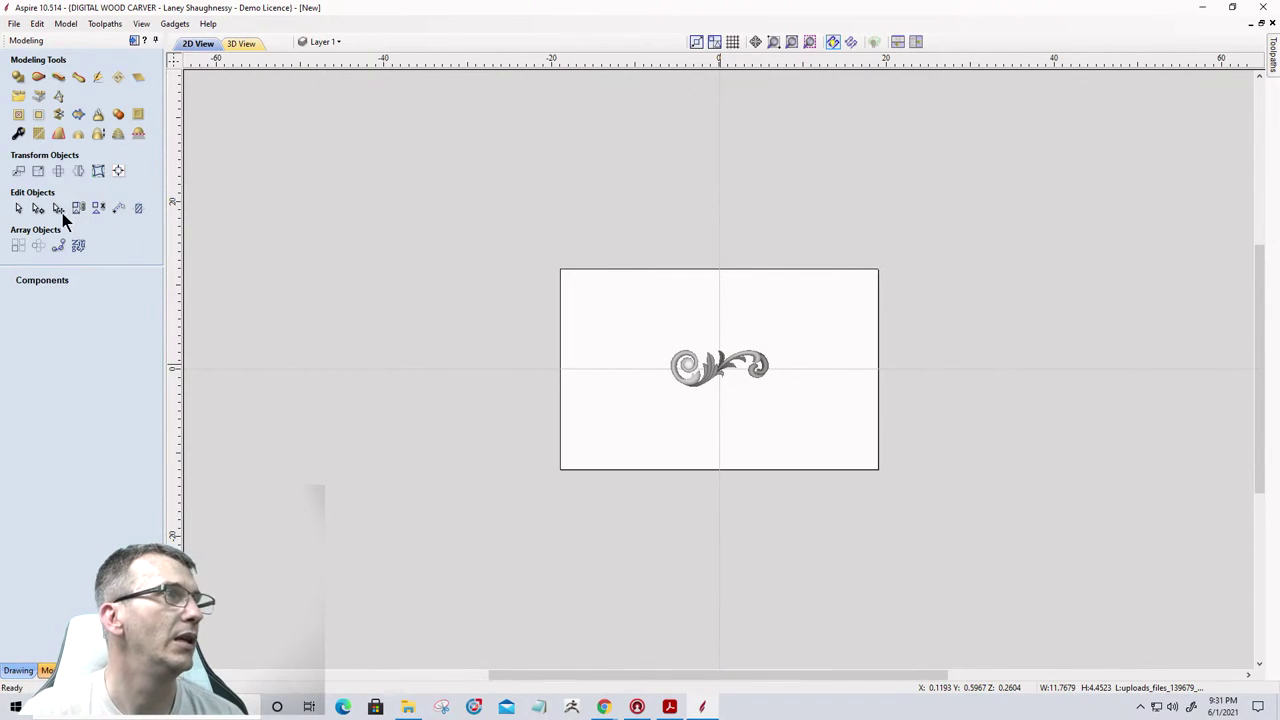
# Import the saved corner border image from Downloads as a bitmap into the job.
pyautogui.click(18, 671)
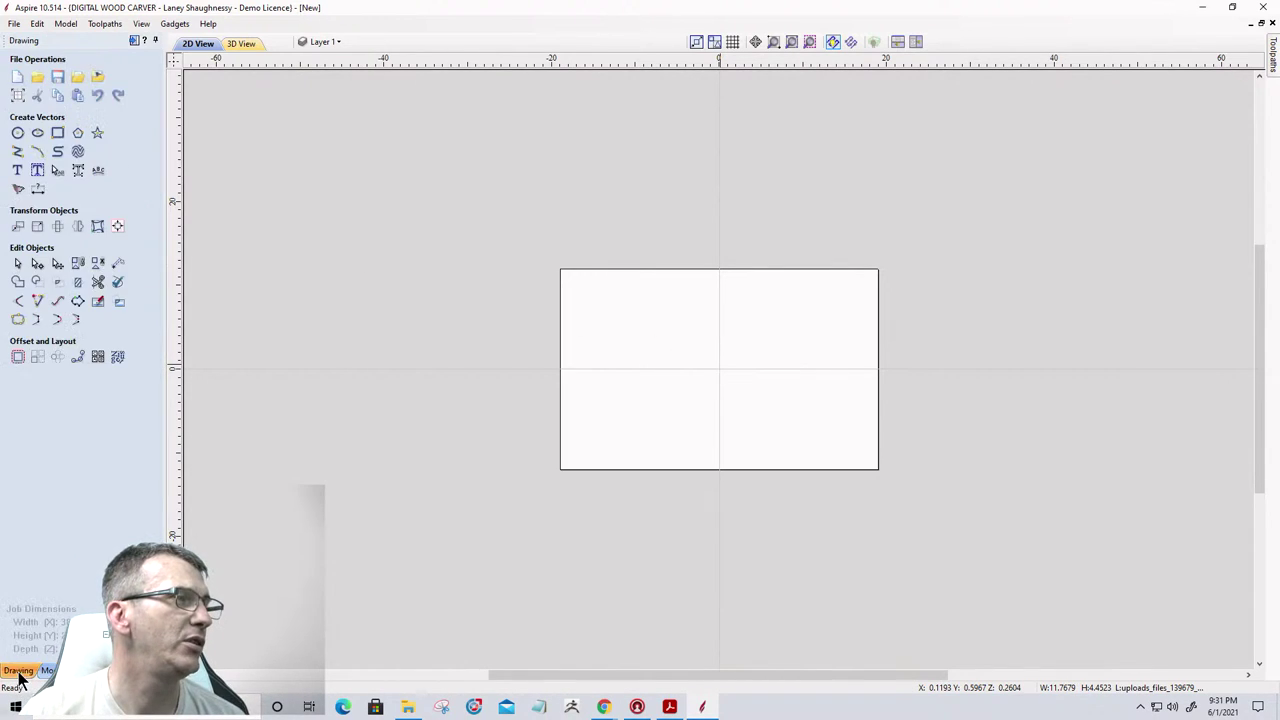
pyautogui.click(98, 77)
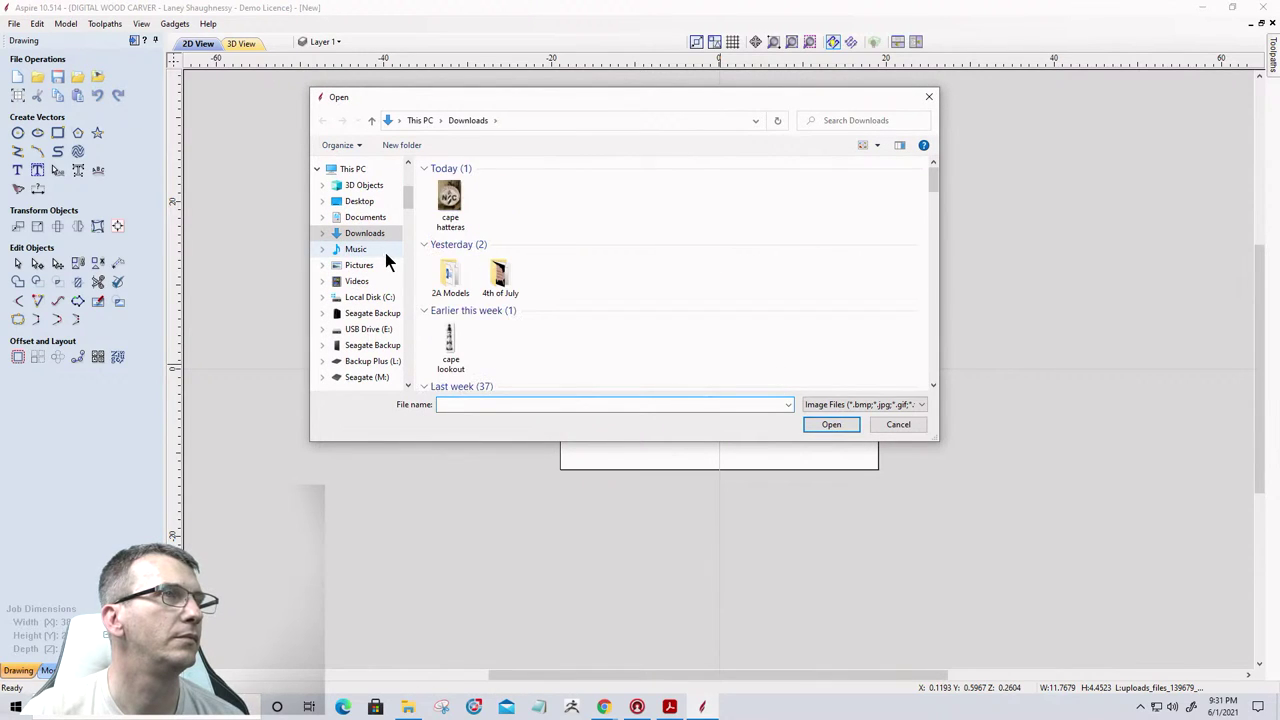
pyautogui.doubleClick(497, 200)
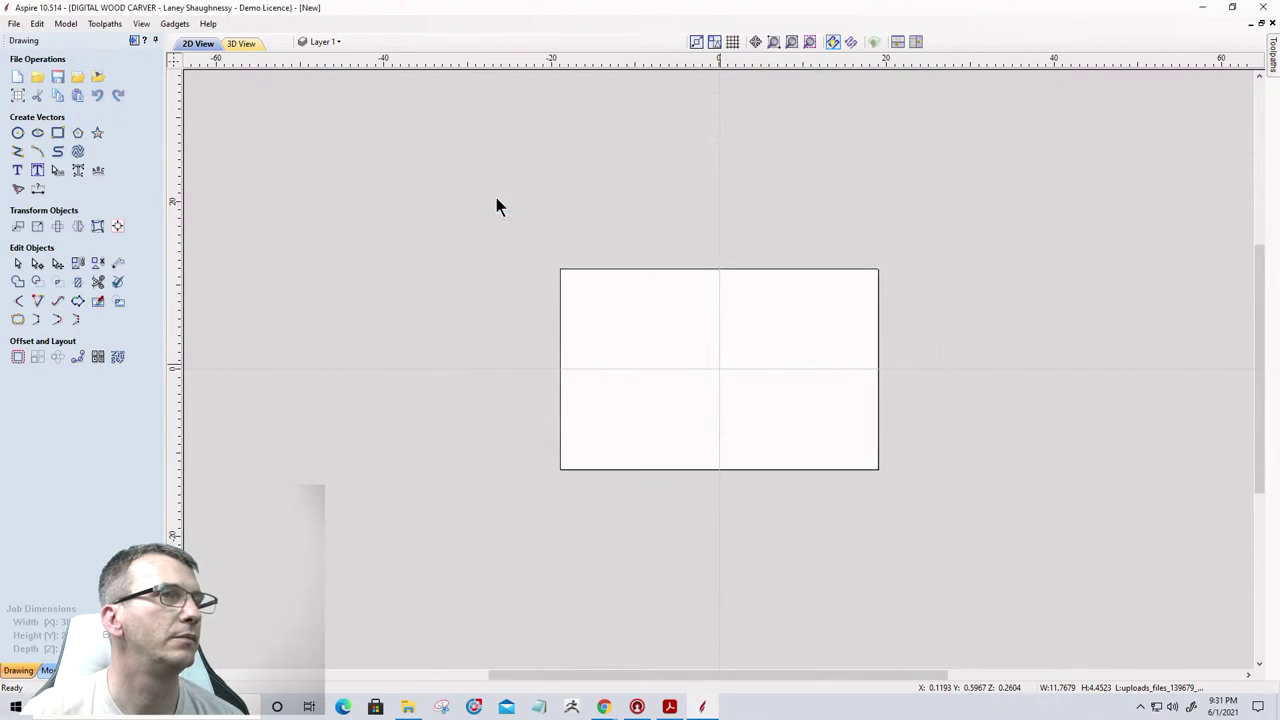
pyautogui.scroll(3, 729, 368)
pyautogui.scroll(5, 720, 404)
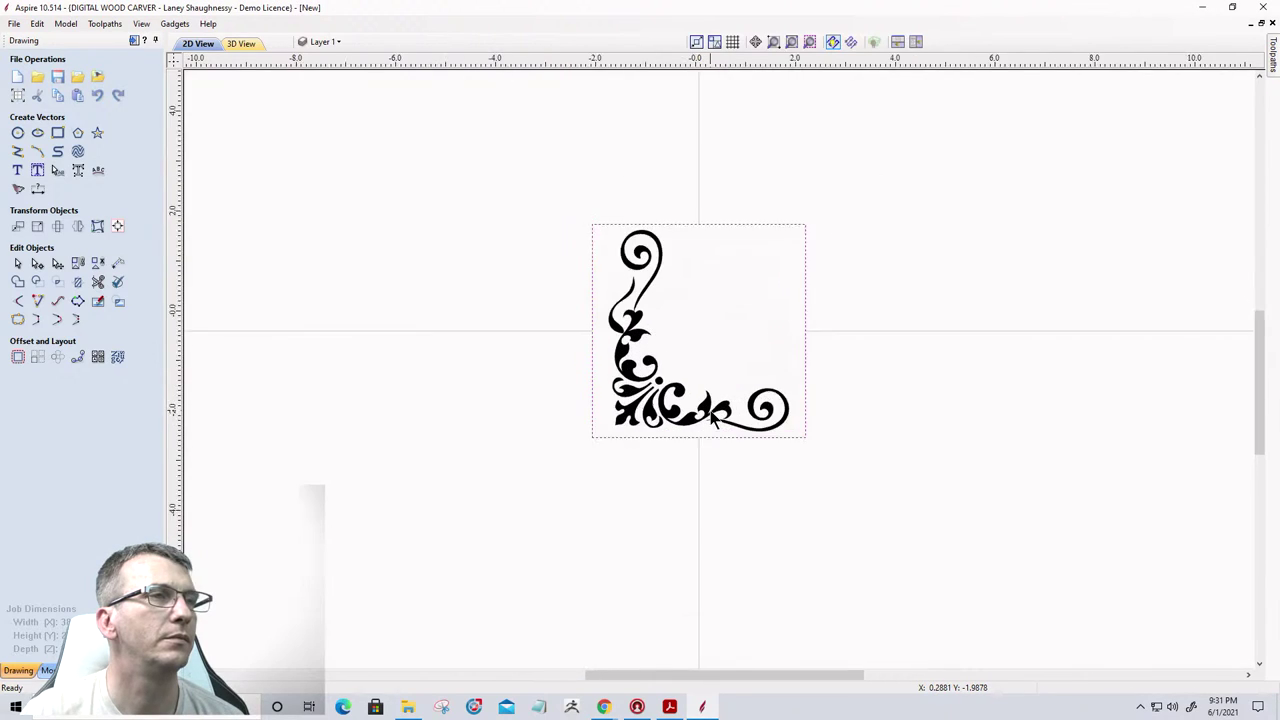
# Create a component from the selected scroll corner bitmap and examine its relief in the 3D view.
pyautogui.click(700, 340)
pyautogui.scroll(-3, 710, 358)
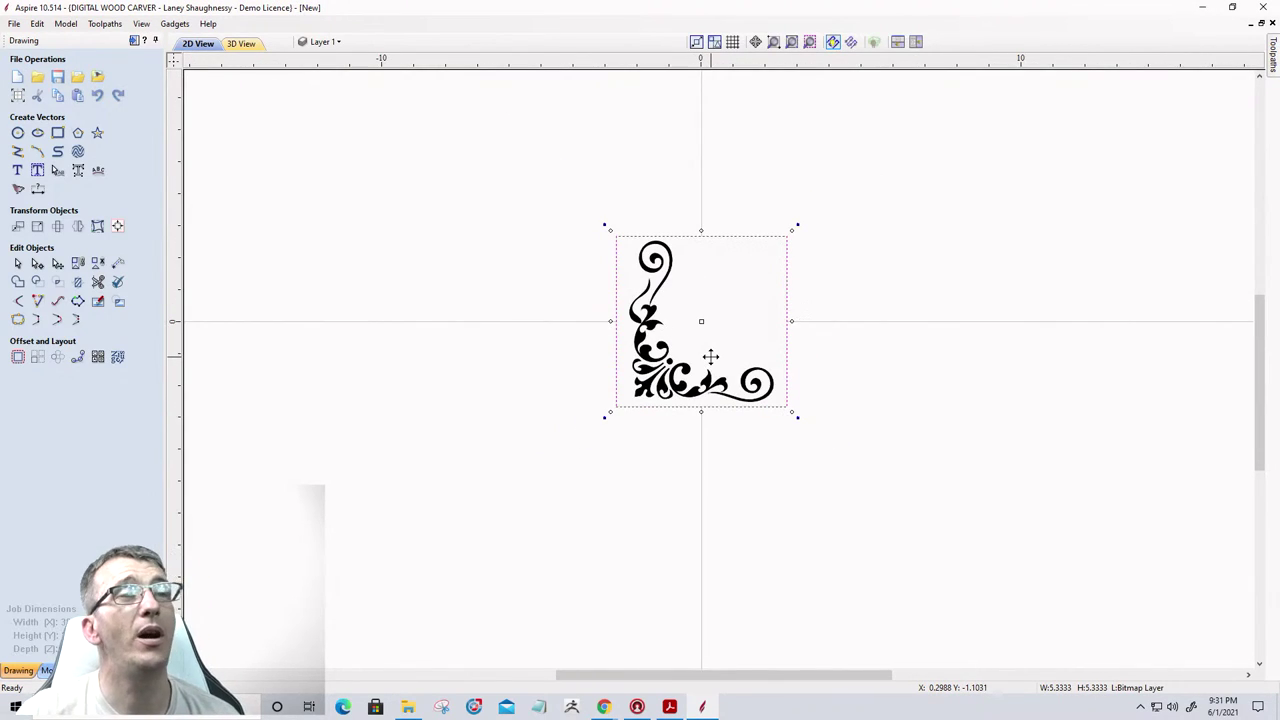
pyautogui.click(46, 669)
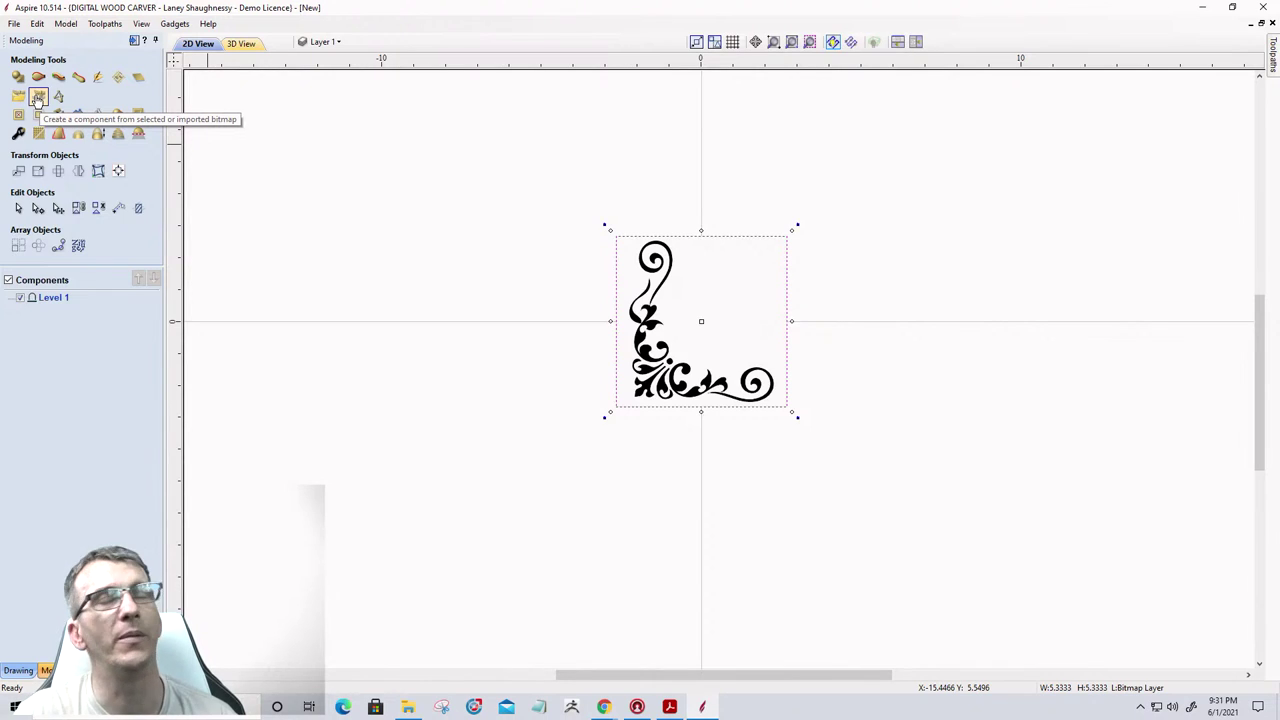
pyautogui.click(38, 96)
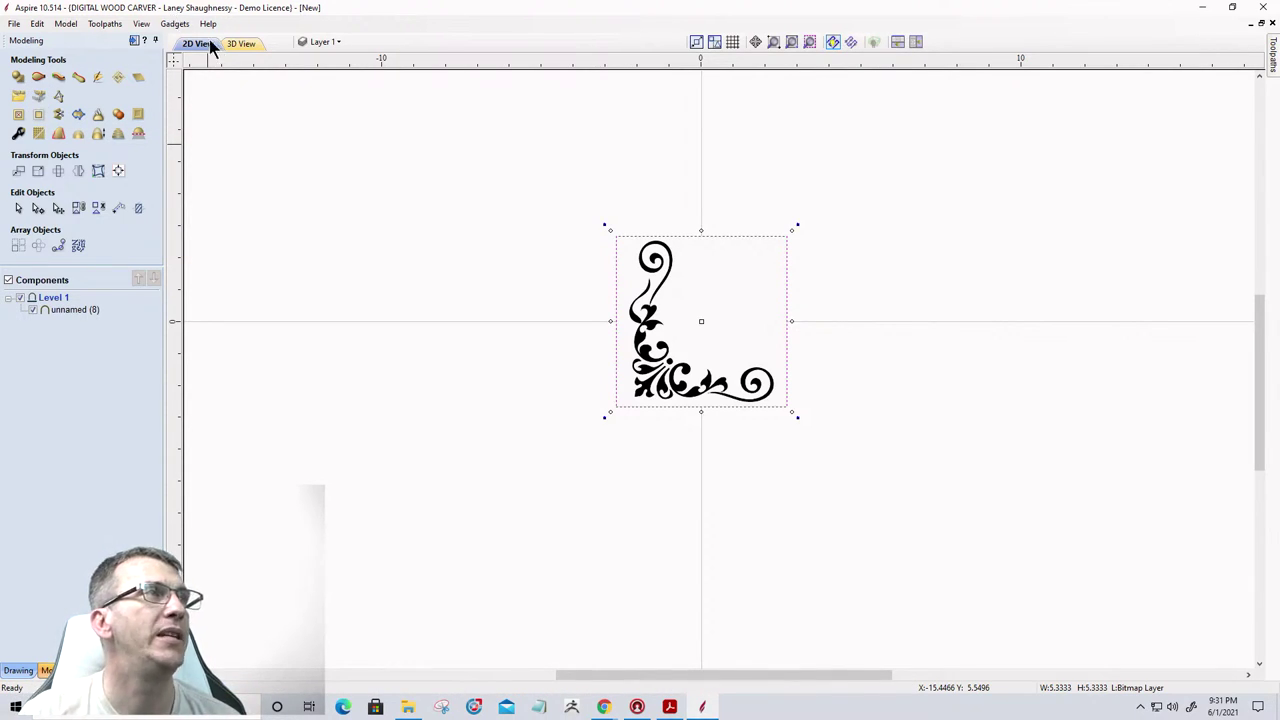
pyautogui.click(240, 44)
pyautogui.moveTo(394, 454); pyautogui.dragTo(398, 358)
pyautogui.moveTo(634, 420); pyautogui.dragTo(731, 307)
pyautogui.scroll(5, 732, 307)
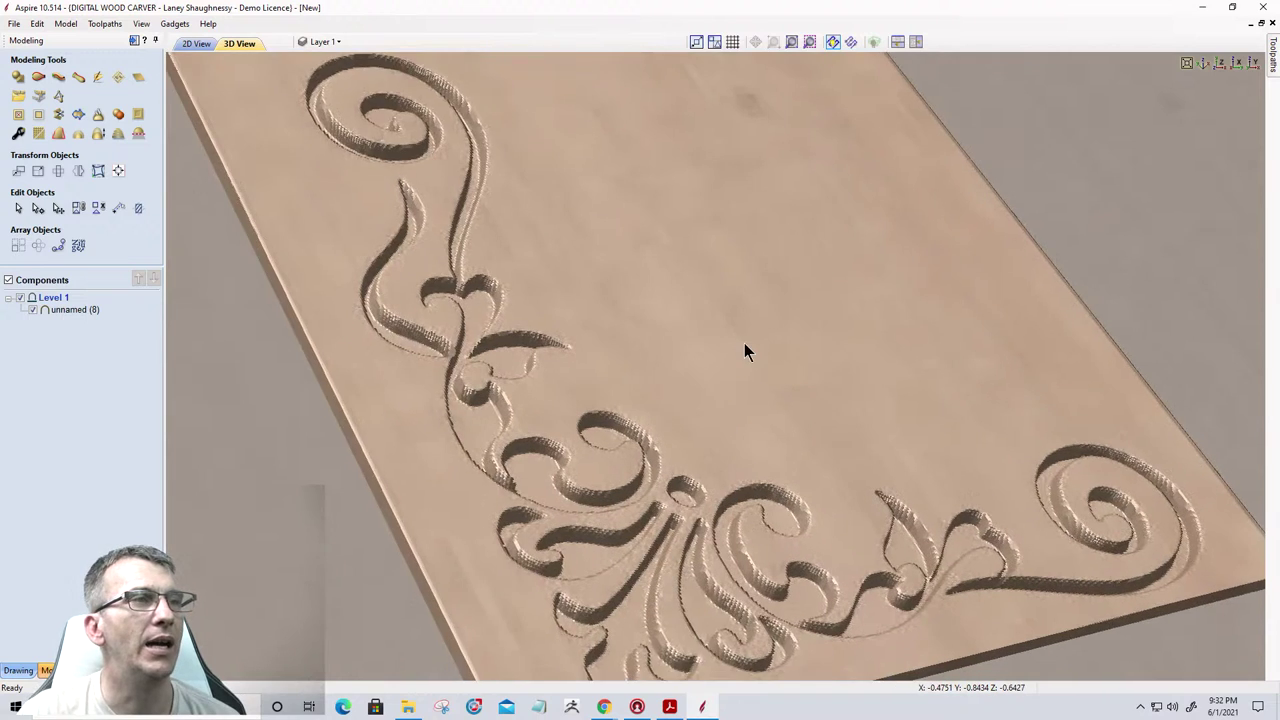
pyautogui.scroll(5, 760, 350)
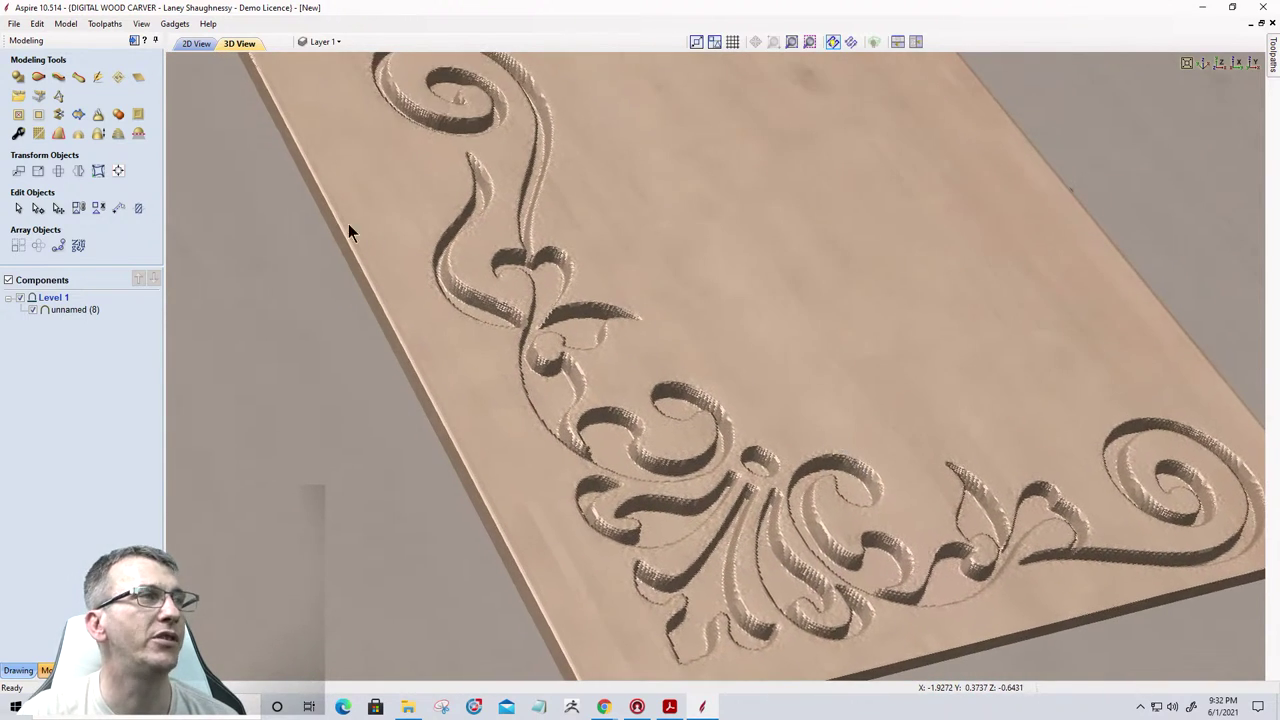
# Set the combine mode of component unnamed (8) to Subtract and examine the scroll relief from several angles.
pyautogui.click(19, 134)
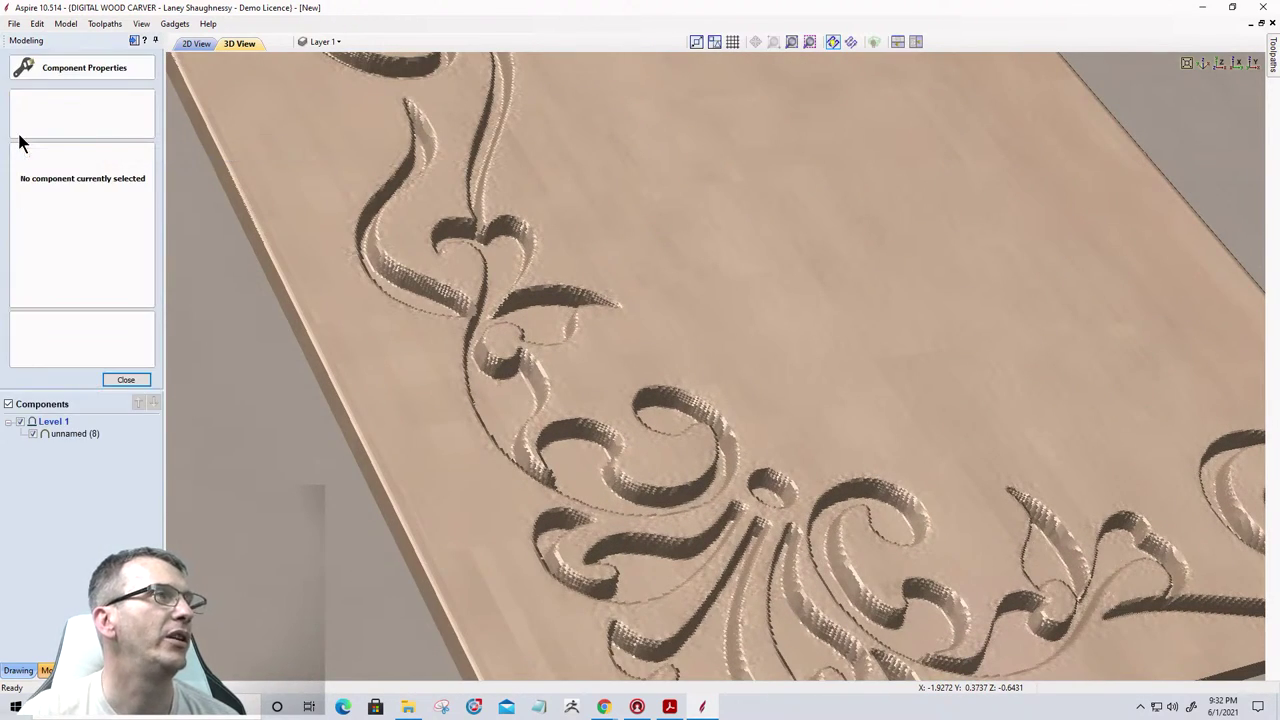
pyautogui.click(50, 433)
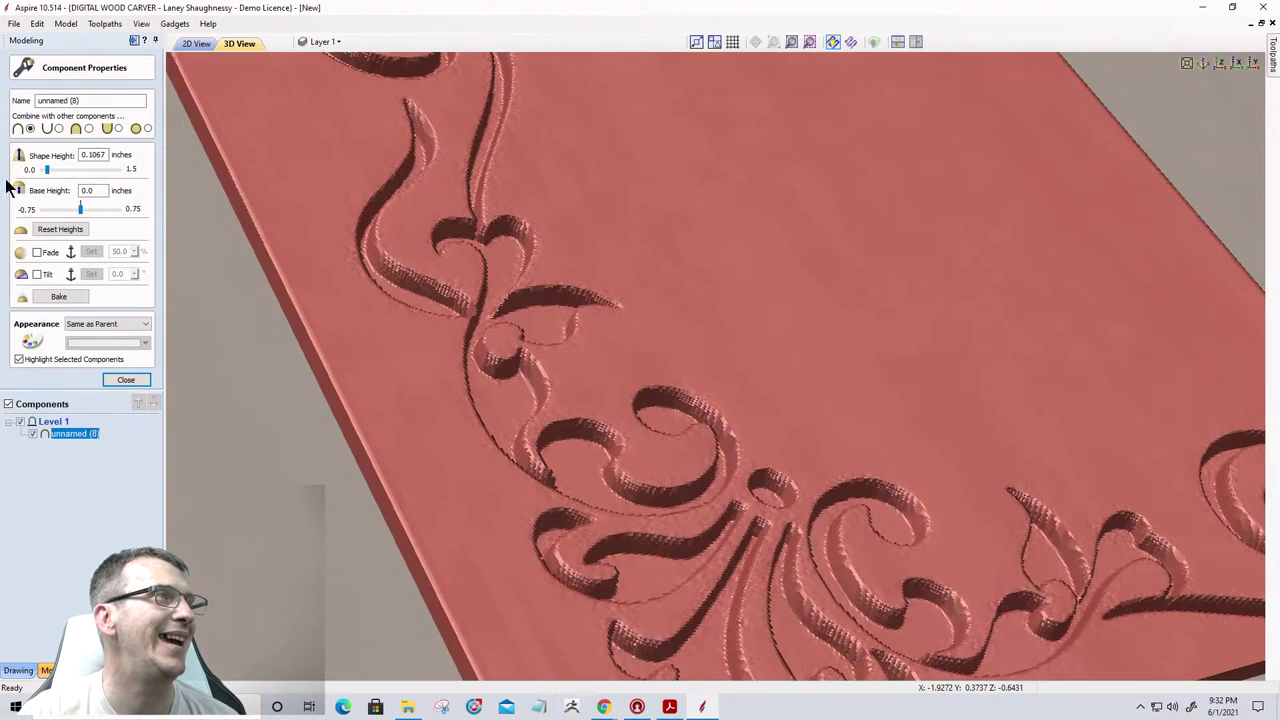
pyautogui.click(58, 128)
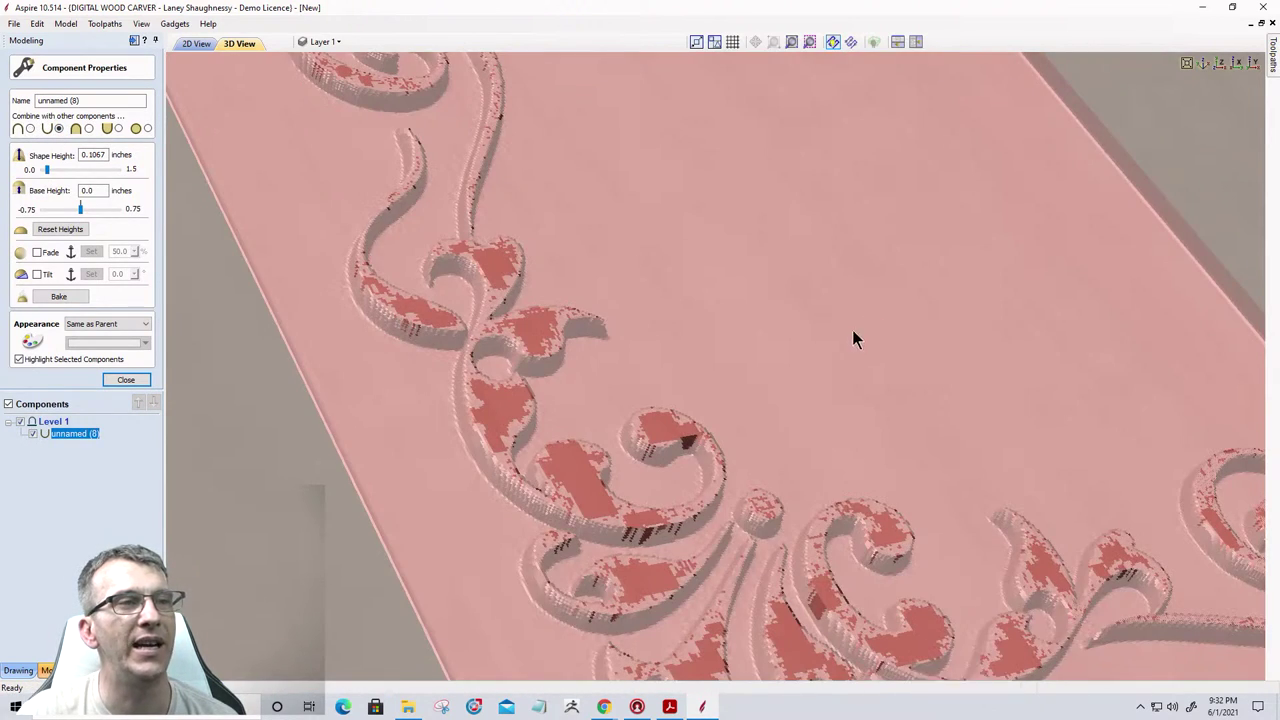
pyautogui.moveTo(852, 340); pyautogui.dragTo(817, 309)
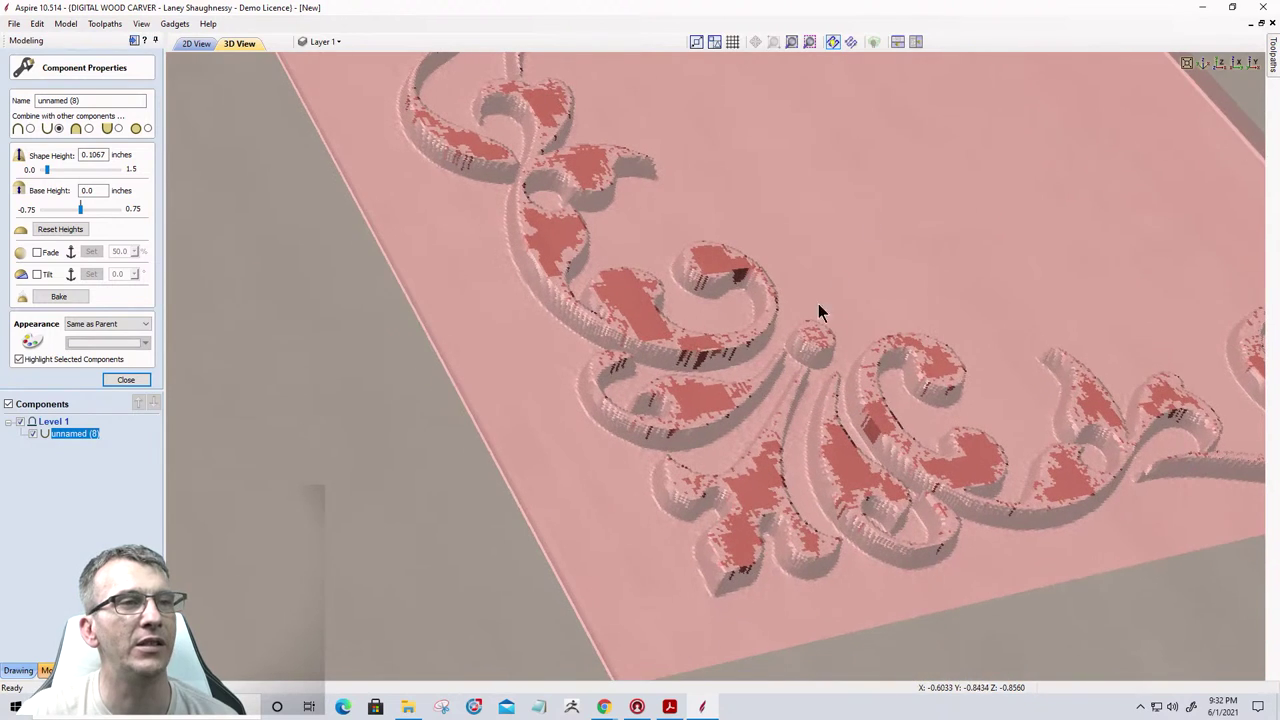
pyautogui.click(85, 480)
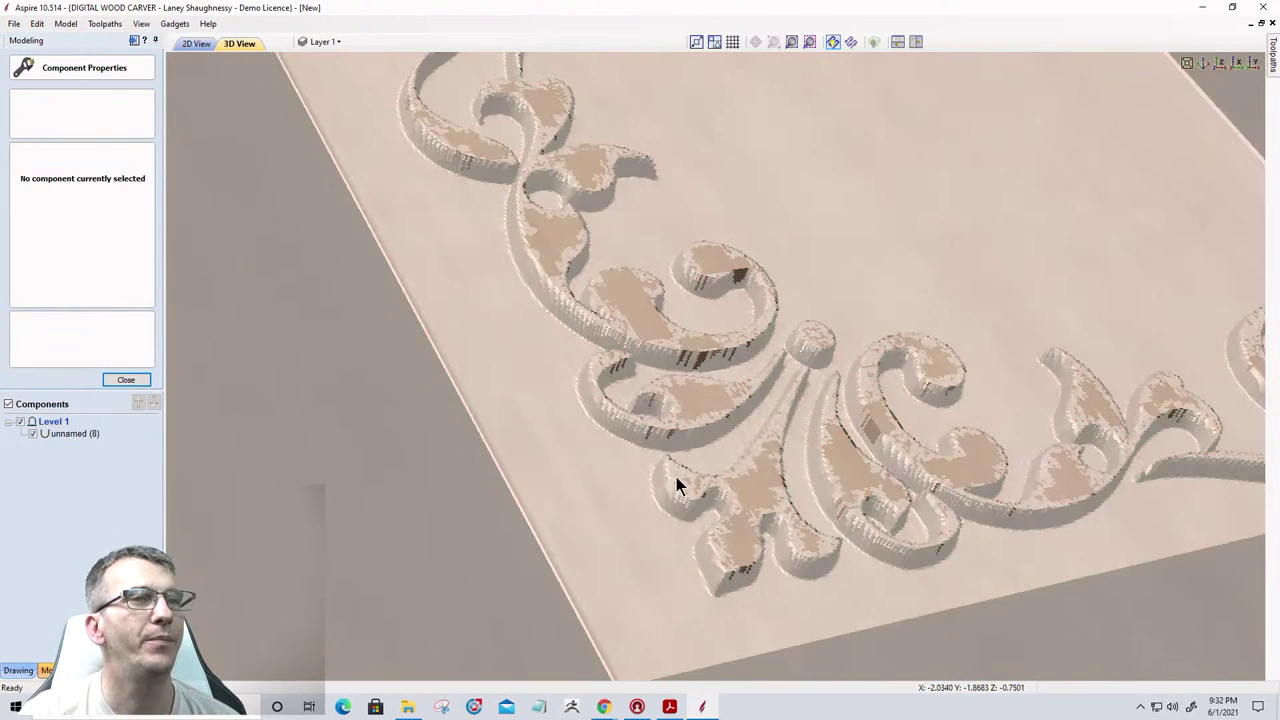
pyautogui.scroll(3, 475, 486)
pyautogui.moveTo(460, 495); pyautogui.dragTo(603, 457)
pyautogui.moveTo(897, 269); pyautogui.dragTo(717, 277)
pyautogui.moveTo(836, 350); pyautogui.dragTo(718, 338)
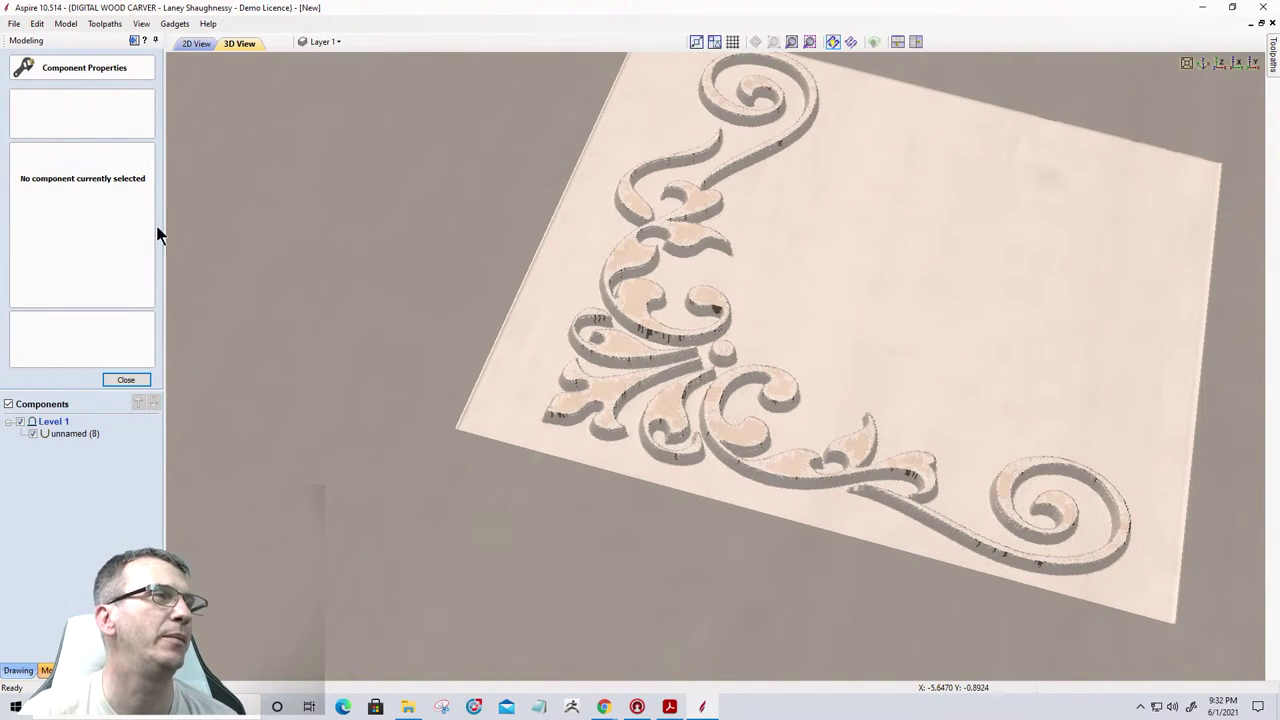
pyautogui.click(110, 383)
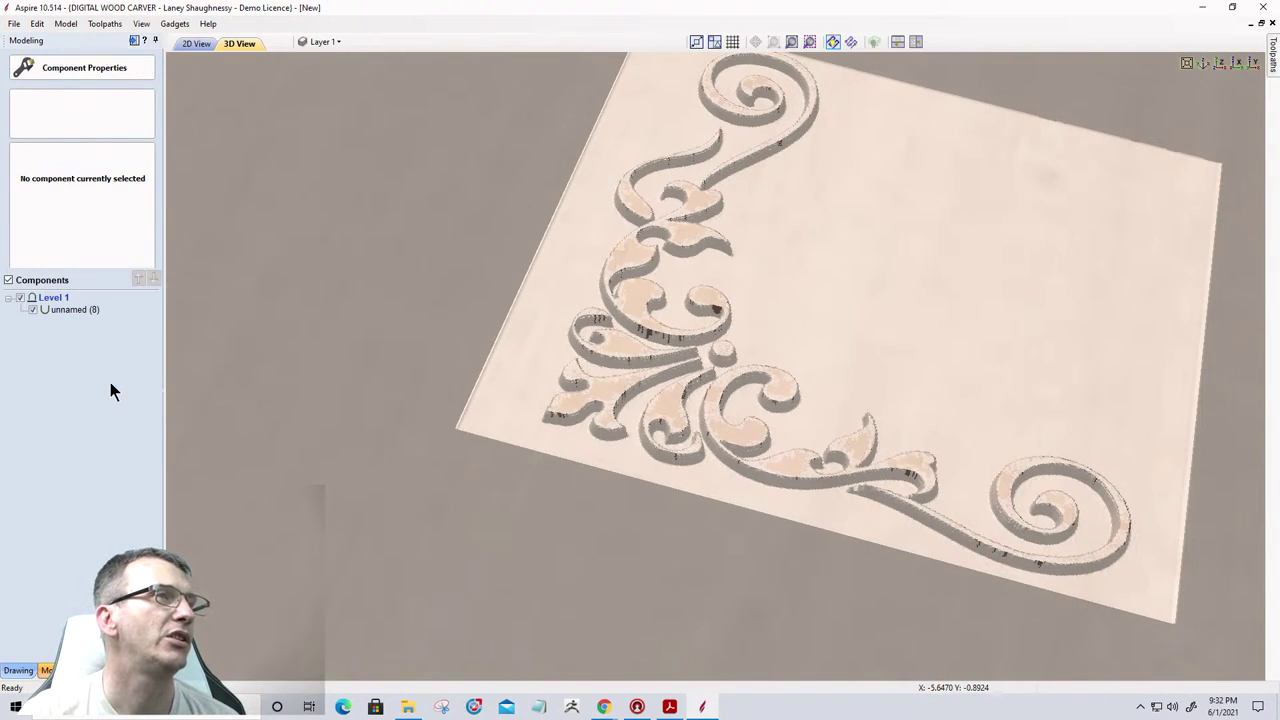
# Return to the 2D view and delete component unnamed (8).
pyautogui.click(190, 43)
pyautogui.rightClick(78, 314)
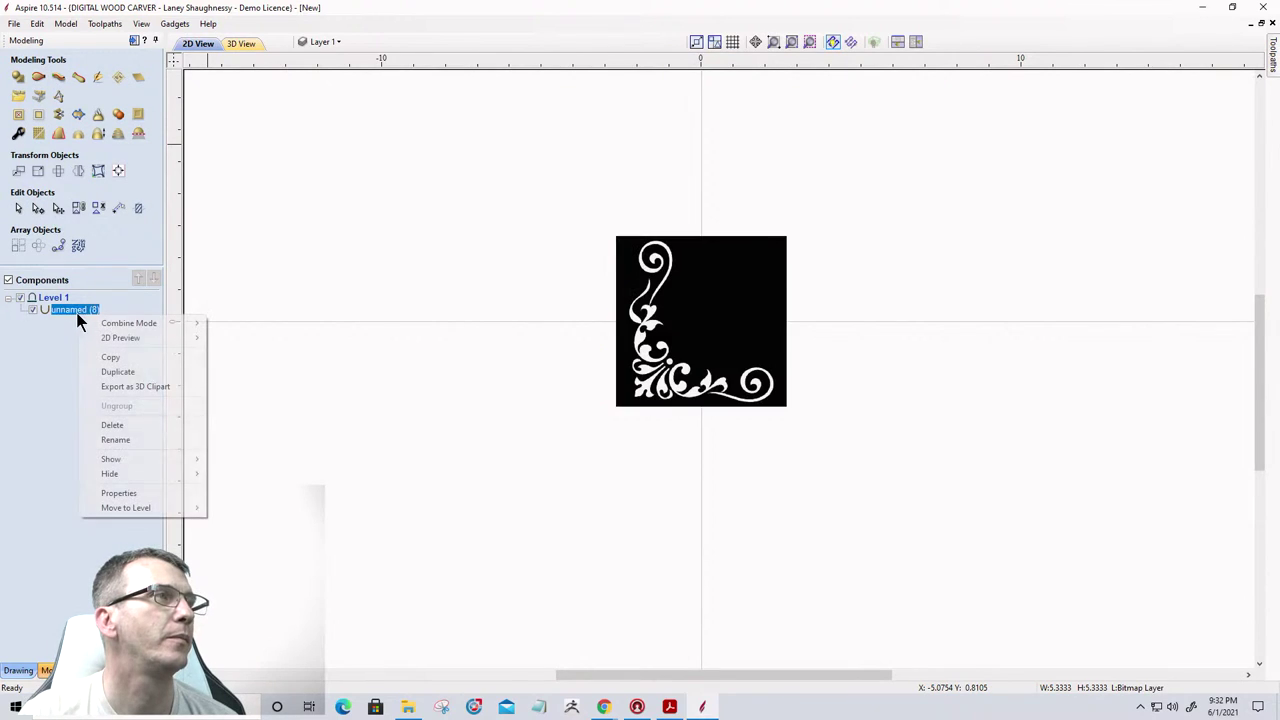
pyautogui.click(110, 425)
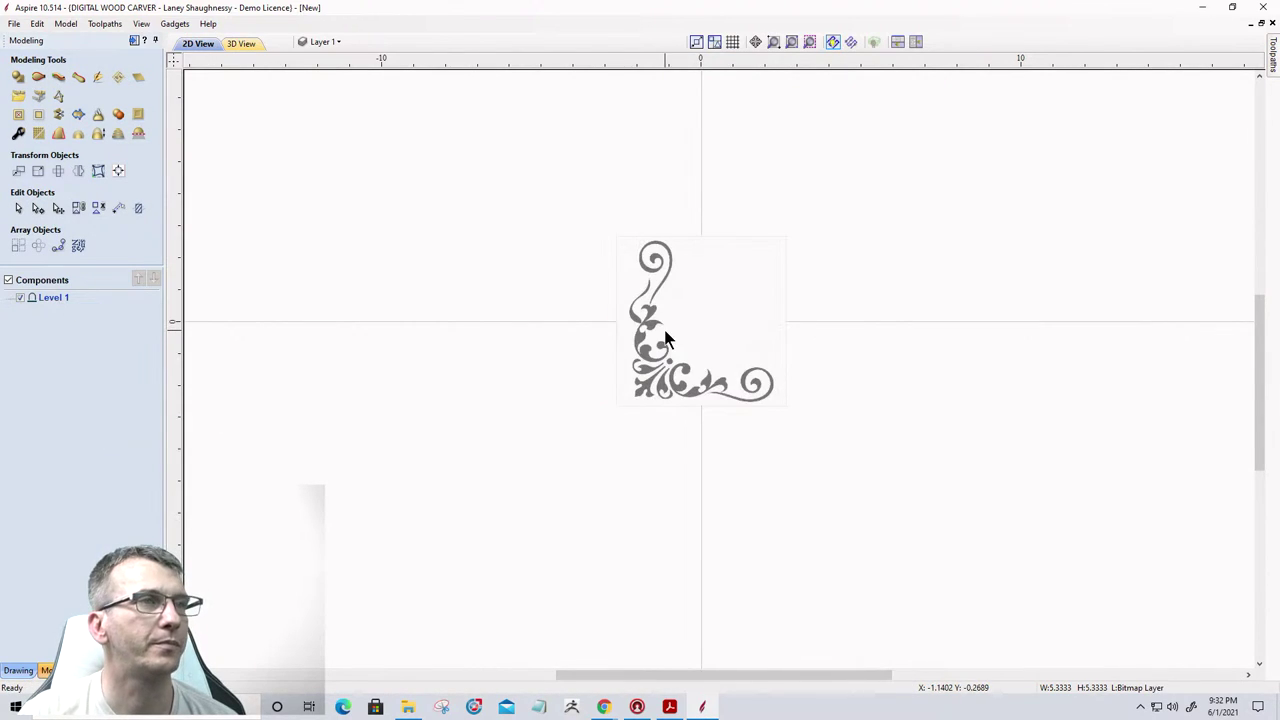
# Trace the scroll bitmap into vectors in Black / White with threshold 0.75 and bitmap fading at 0%.
pyautogui.click(16, 670)
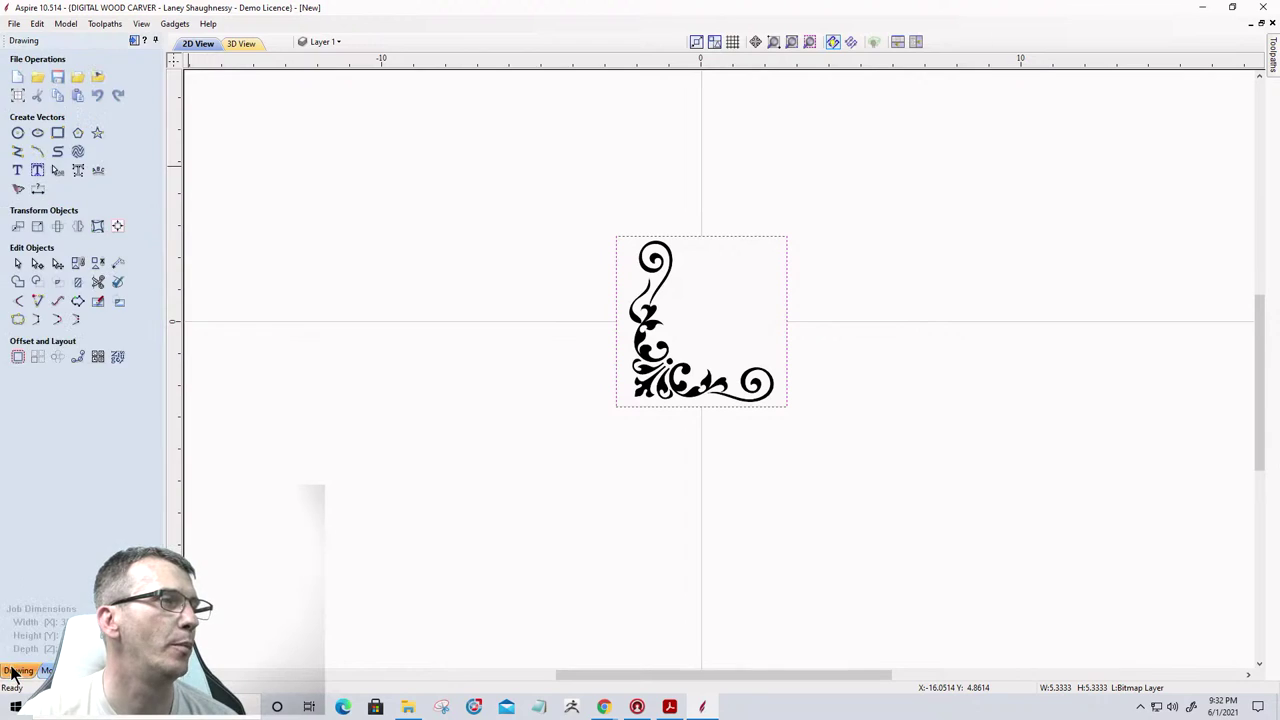
pyautogui.click(14, 190)
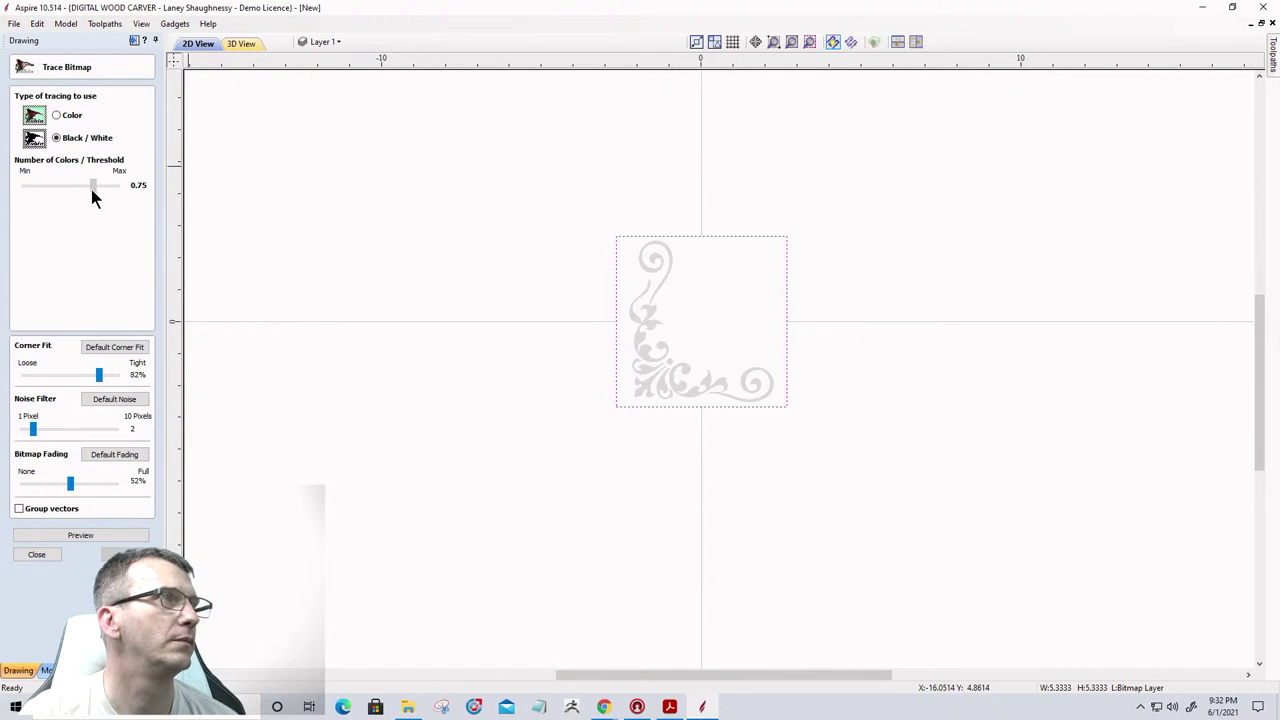
pyautogui.moveTo(70, 483); pyautogui.dragTo(4, 486)
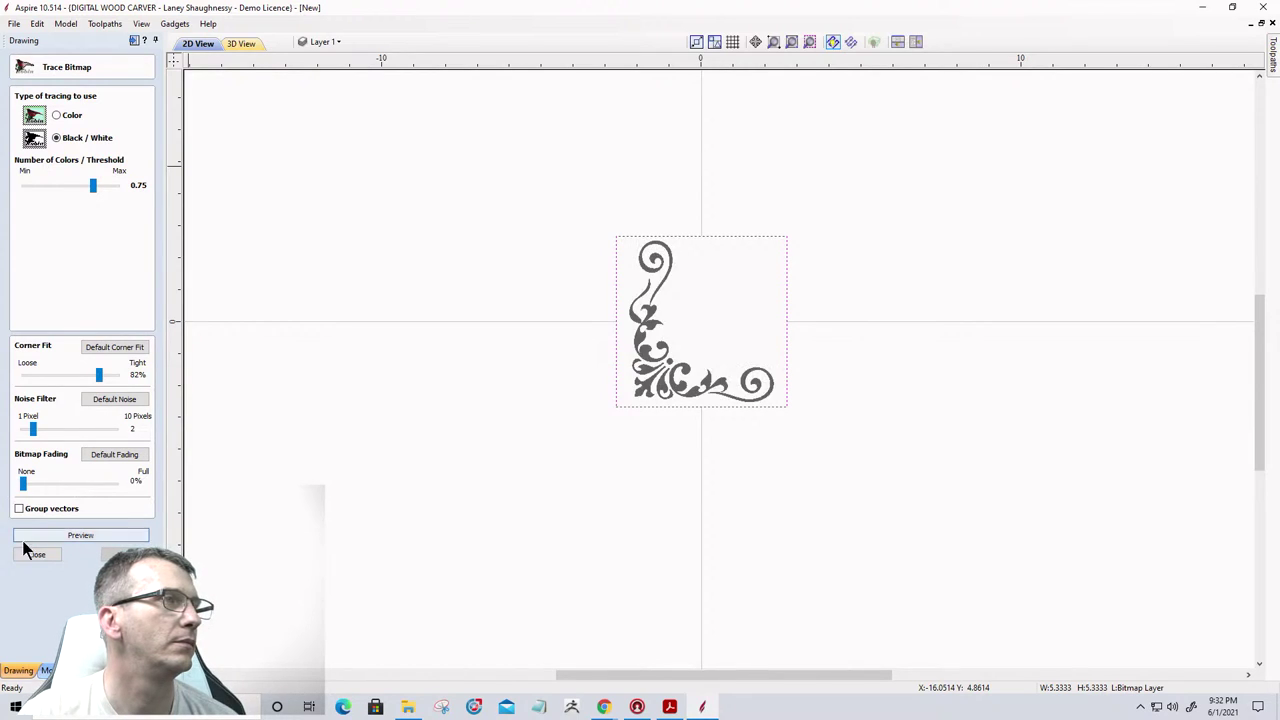
pyautogui.click(62, 535)
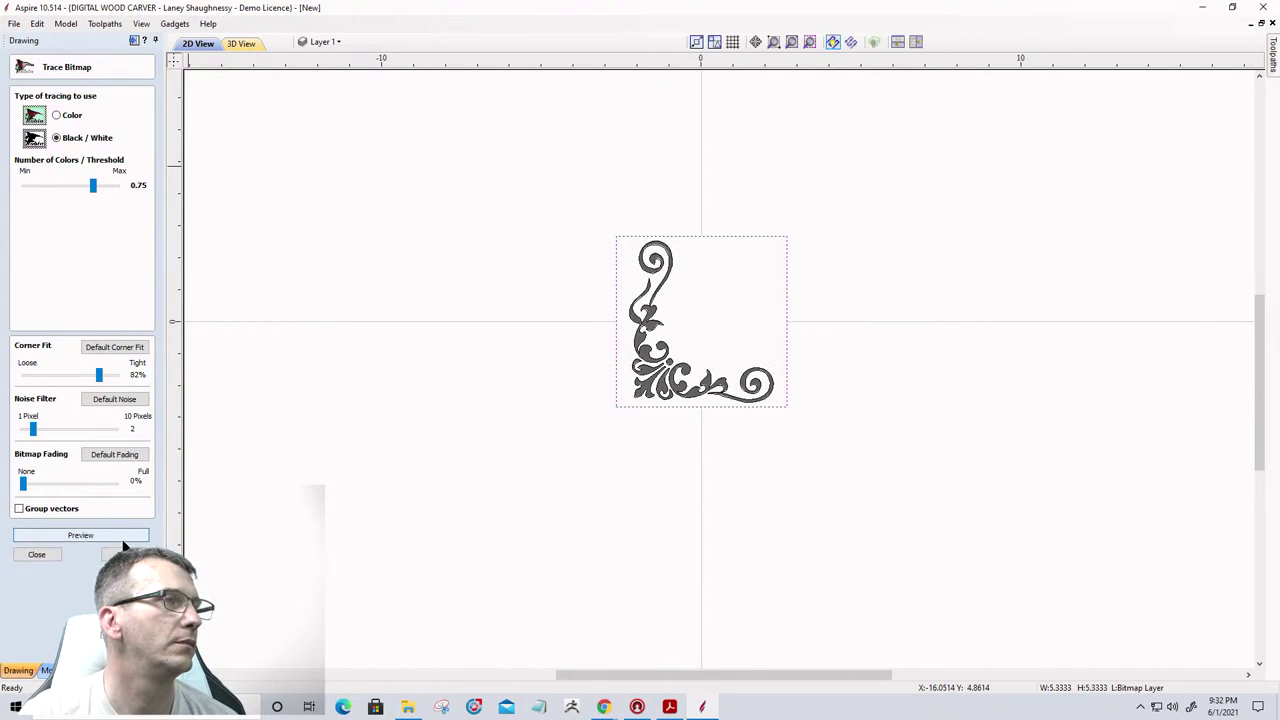
pyautogui.click(30, 555)
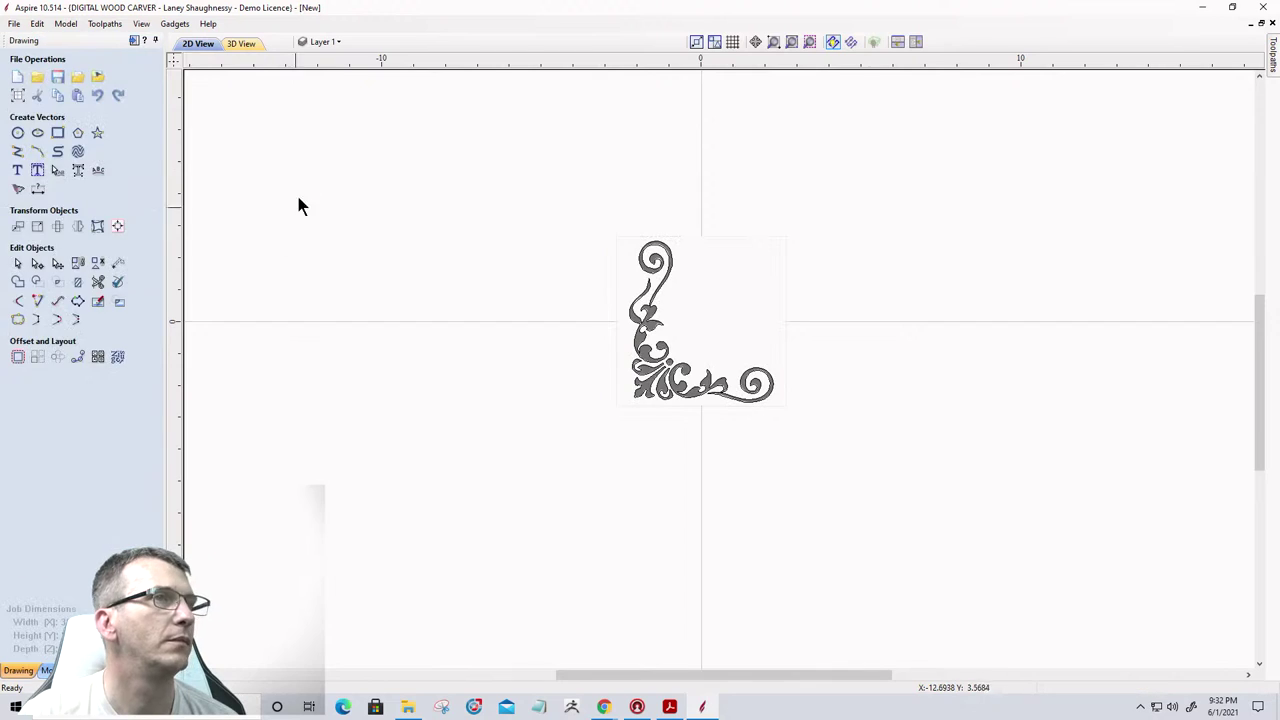
# Hide the Bitmap Layer in the 2D view, leaving the traced vectors on Layer 1 shown.
pyautogui.click(237, 46)
pyautogui.click(209, 43)
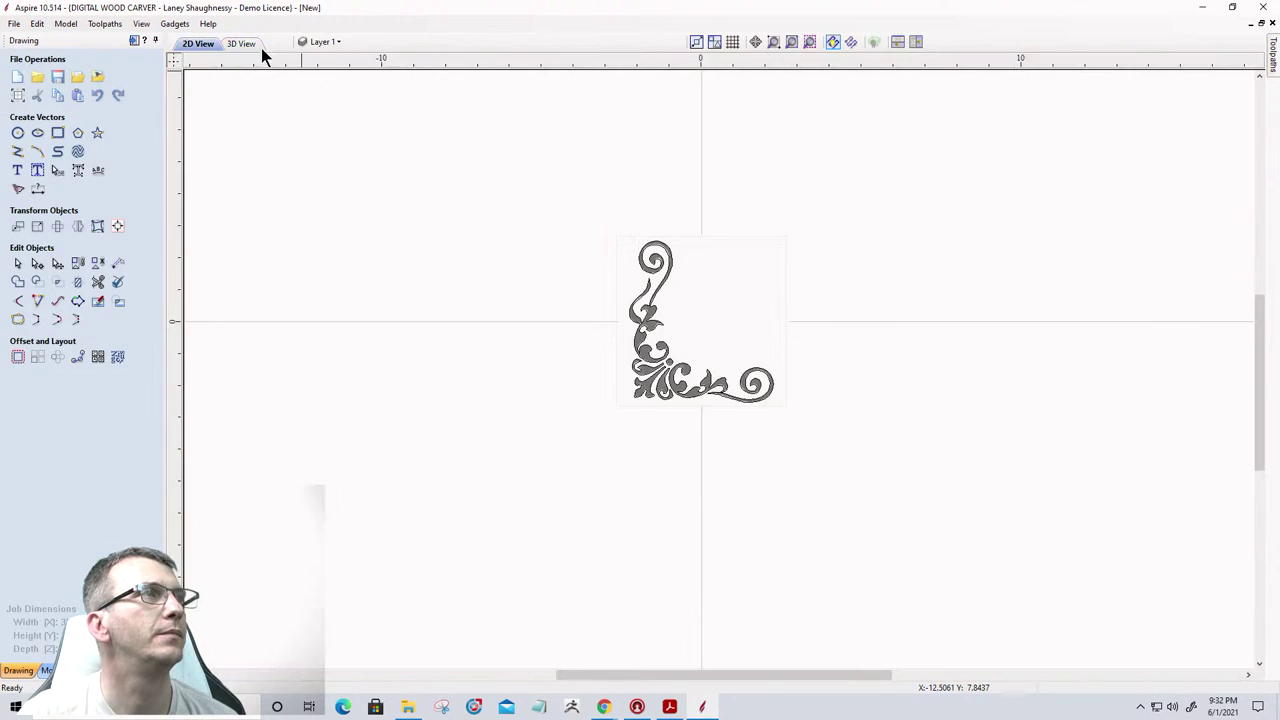
pyautogui.click(328, 42)
pyautogui.click(320, 64)
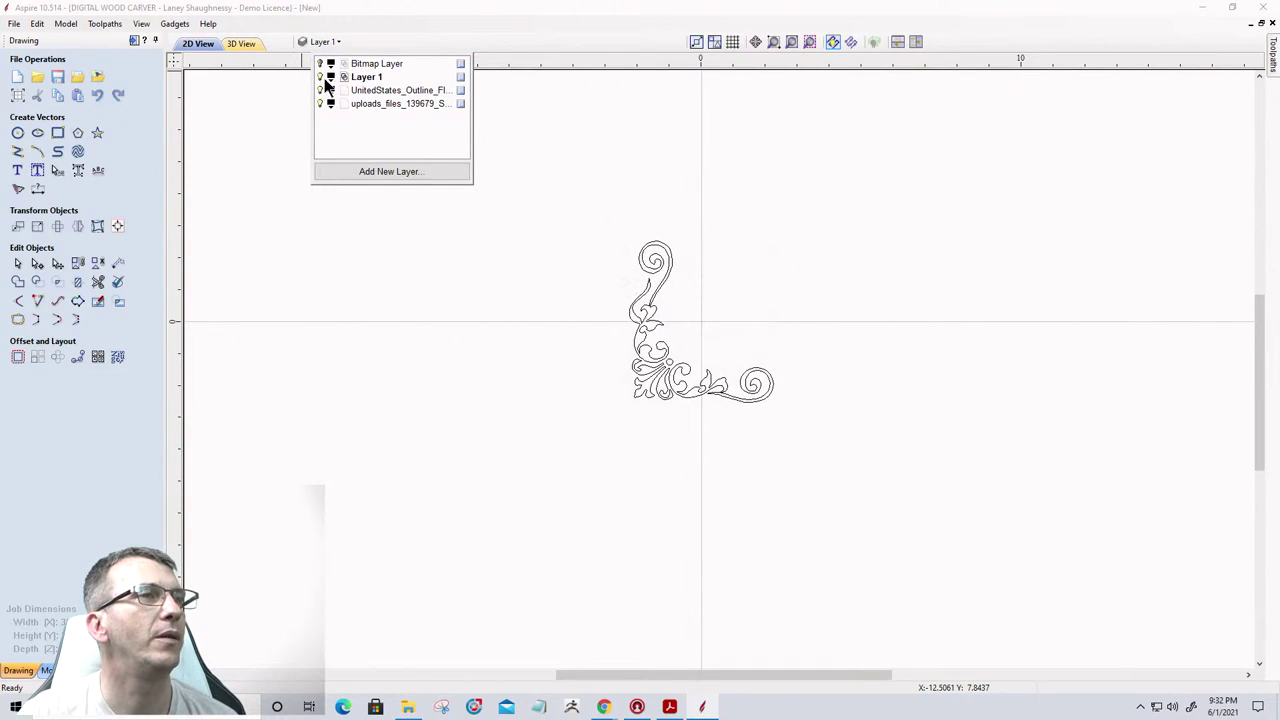
pyautogui.click(655, 362)
# Select all the traced scroll vectors and enlarge them proportionally to about 12.96 x 14.47 inches.
pyautogui.press('F6')
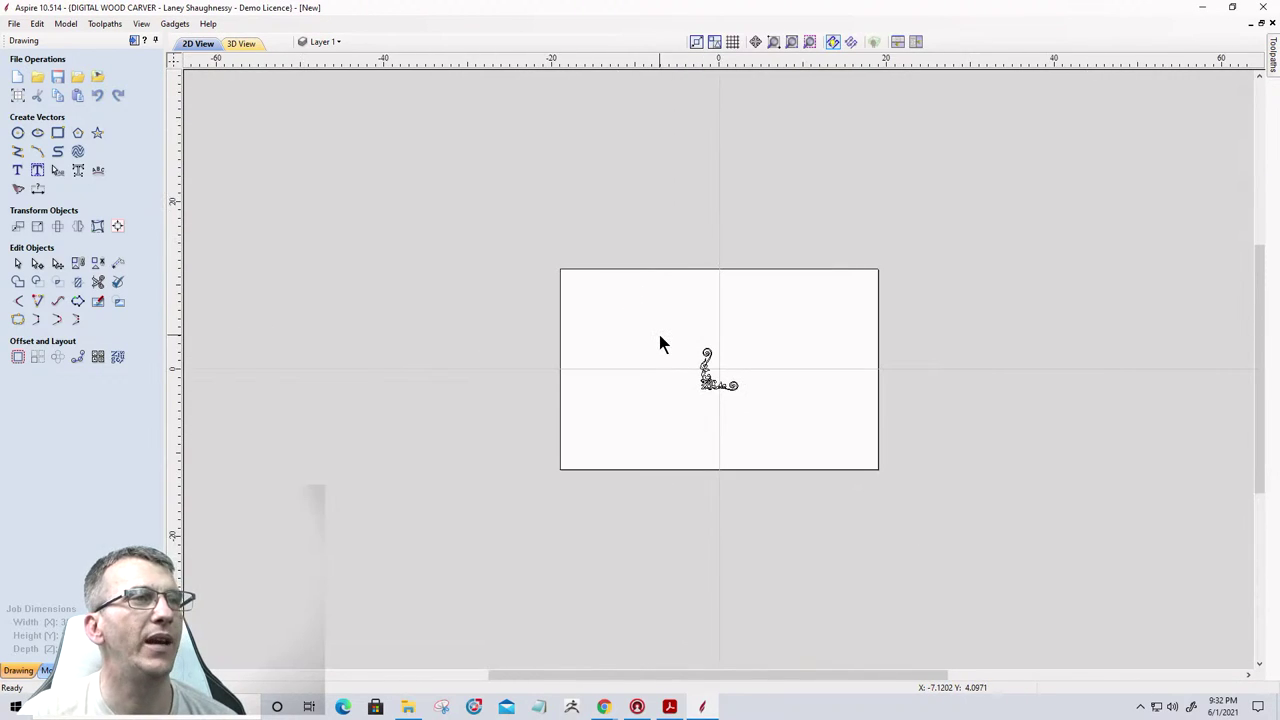
pyautogui.moveTo(668, 311); pyautogui.dragTo(771, 457)
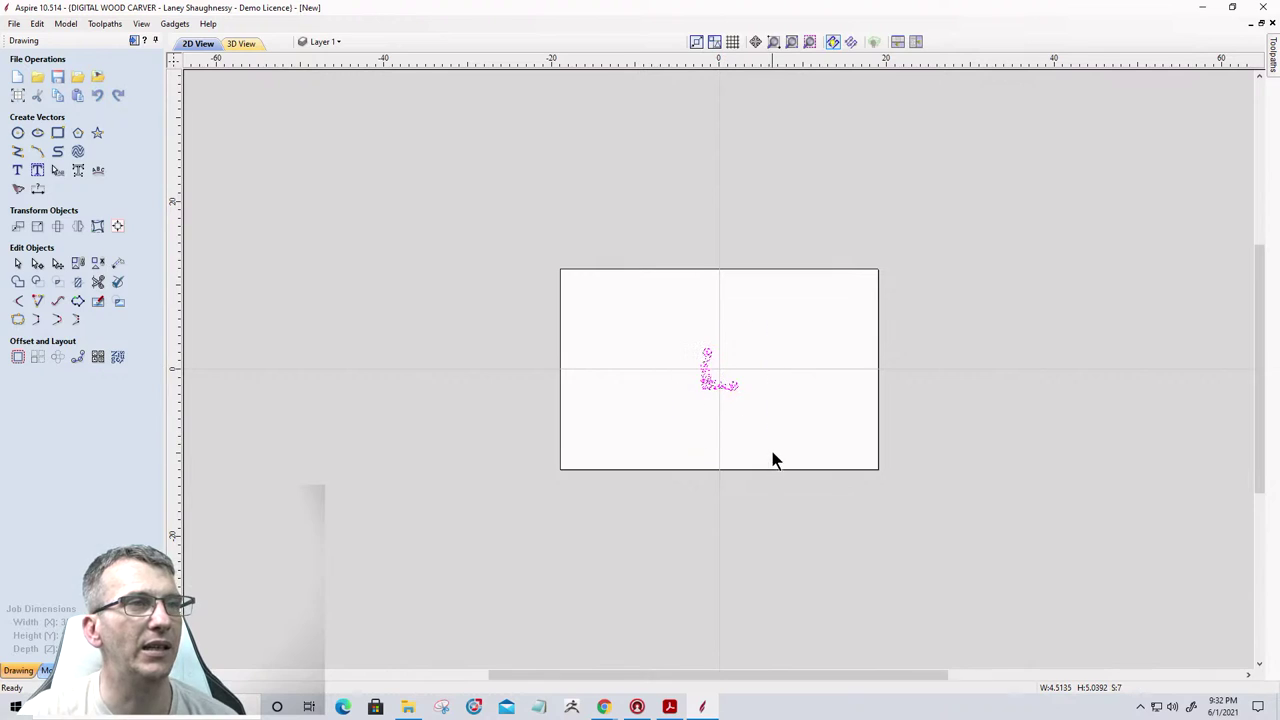
pyautogui.click(733, 394)
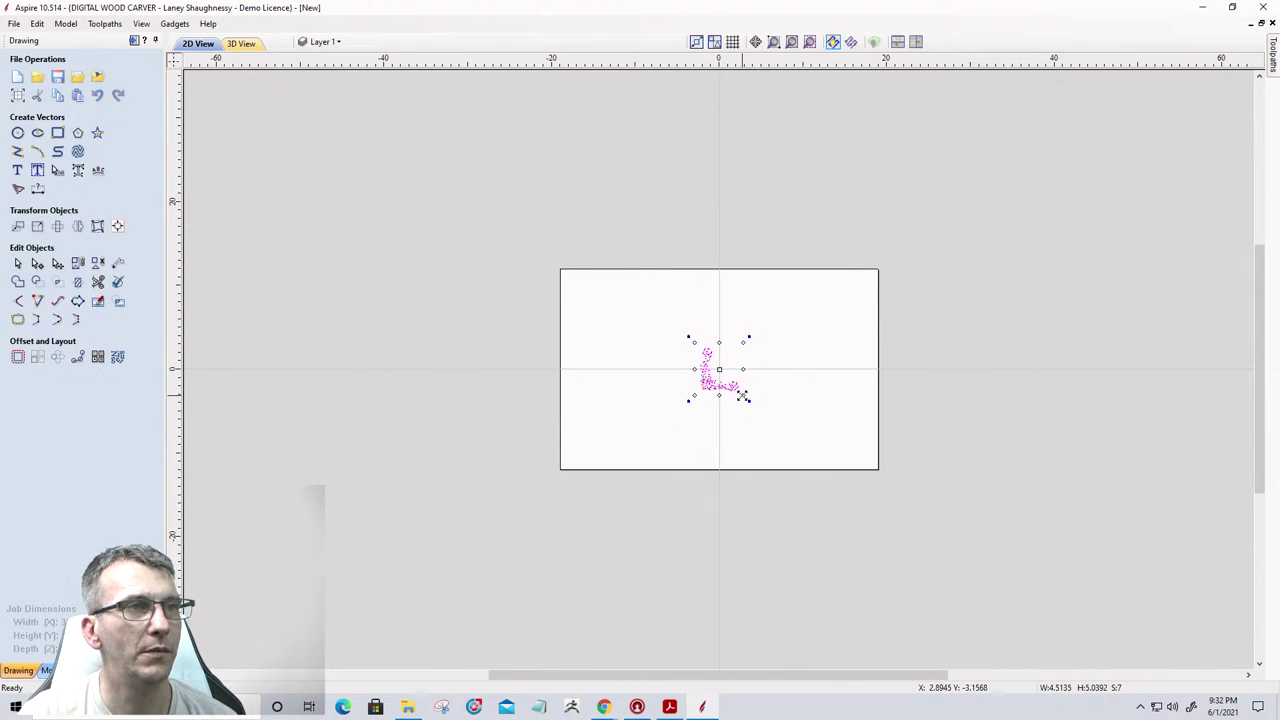
pyautogui.moveTo(741, 396); pyautogui.dragTo(771, 428)
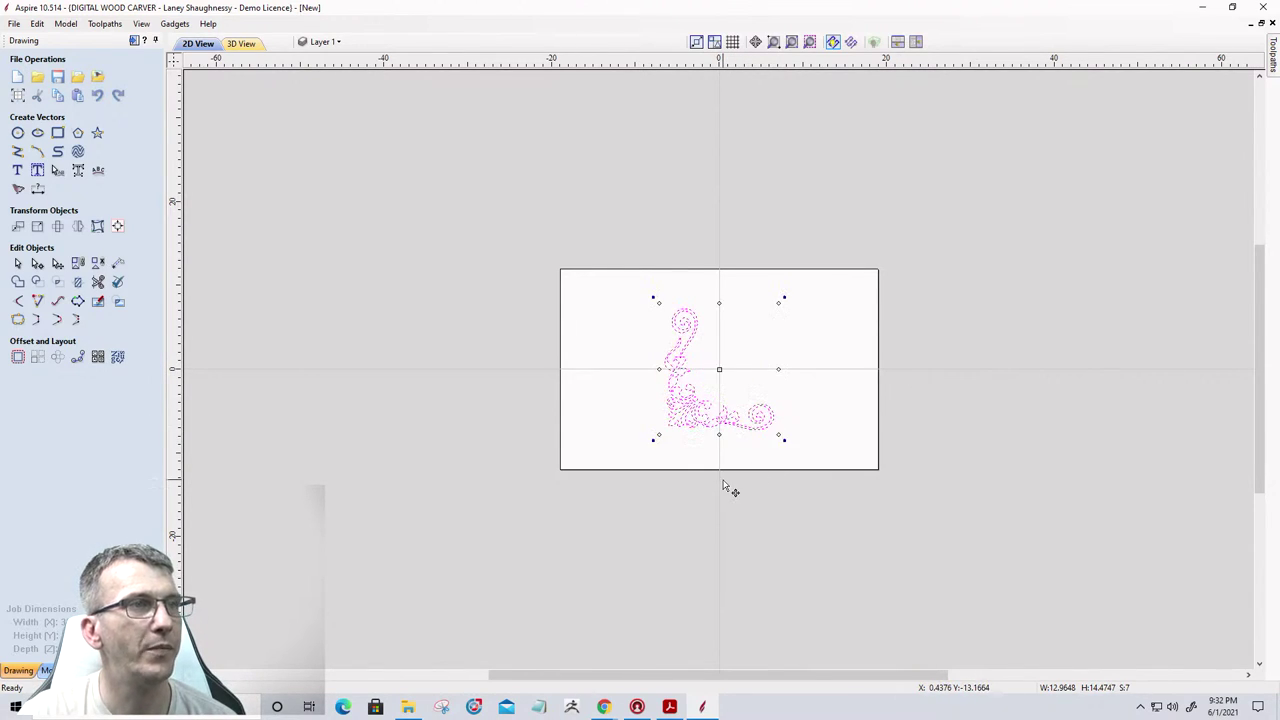
pyautogui.scroll(4, 741, 481)
pyautogui.scroll(-5, 741, 481)
pyautogui.scroll(4, 737, 420)
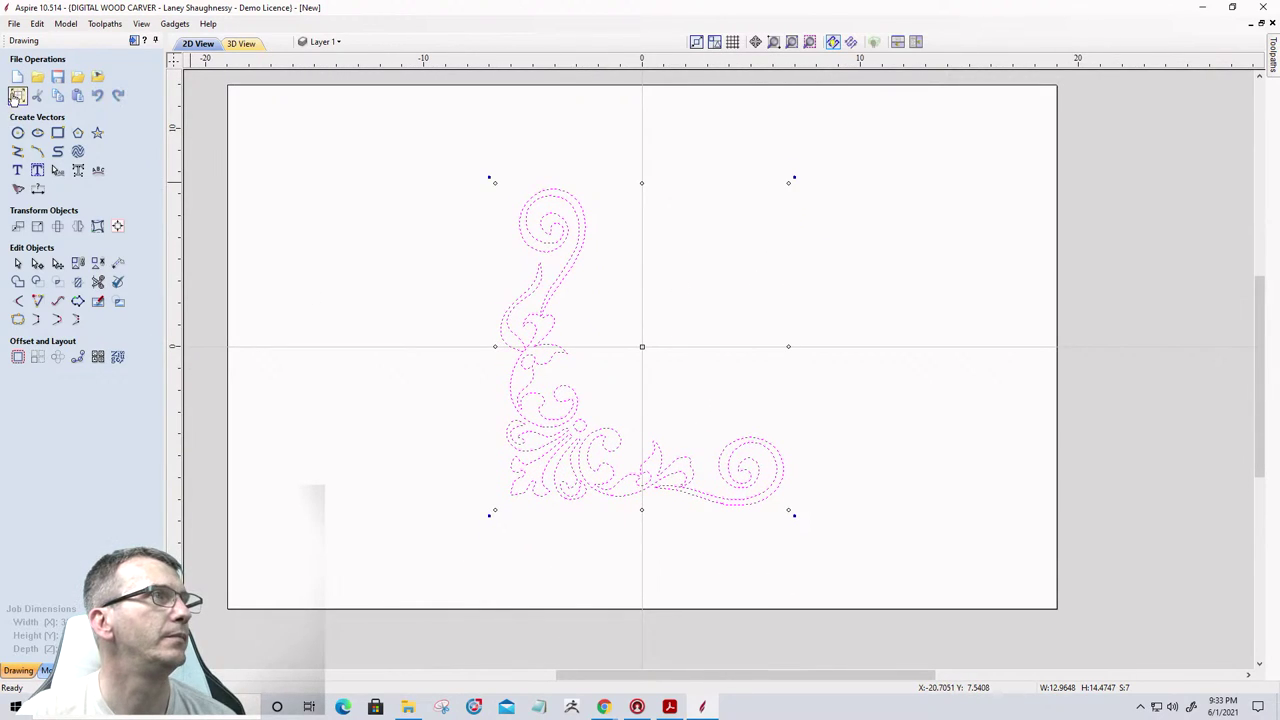
# Create a rounded 60-degree shape component from the scroll vectors with a 0.125 inch base height and no height limit.
pyautogui.click(46, 670)
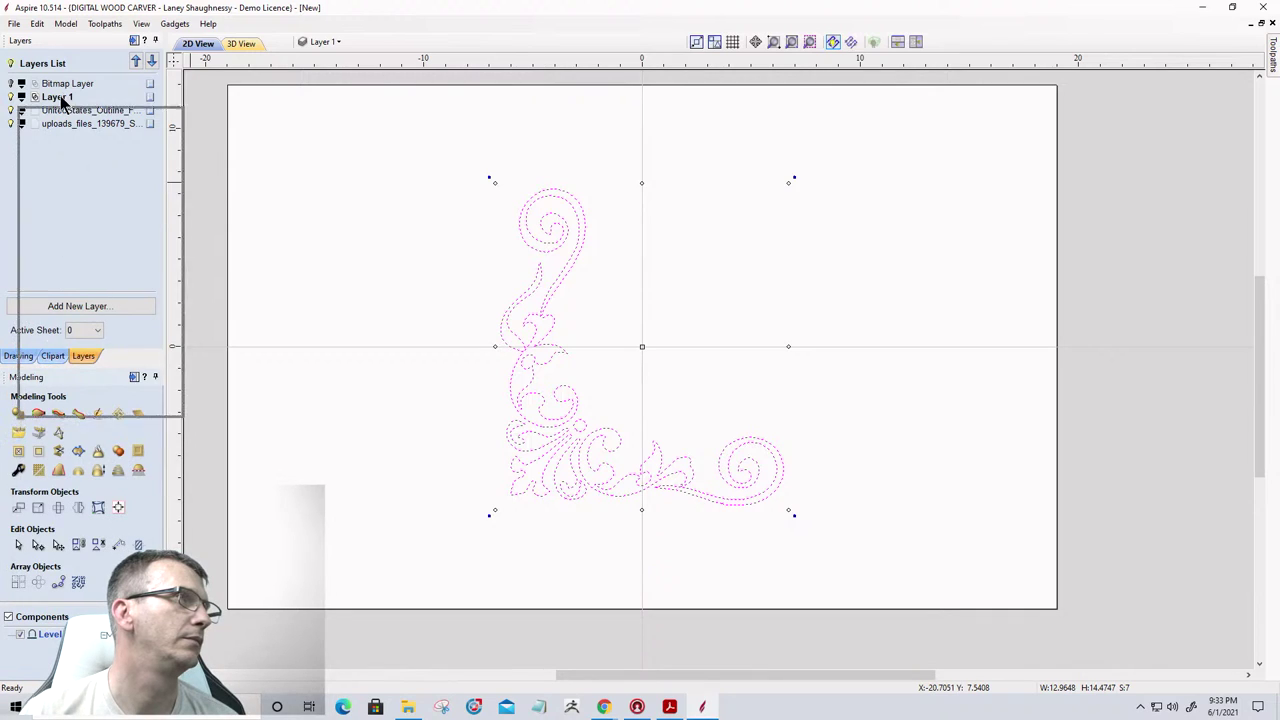
pyautogui.click(18, 78)
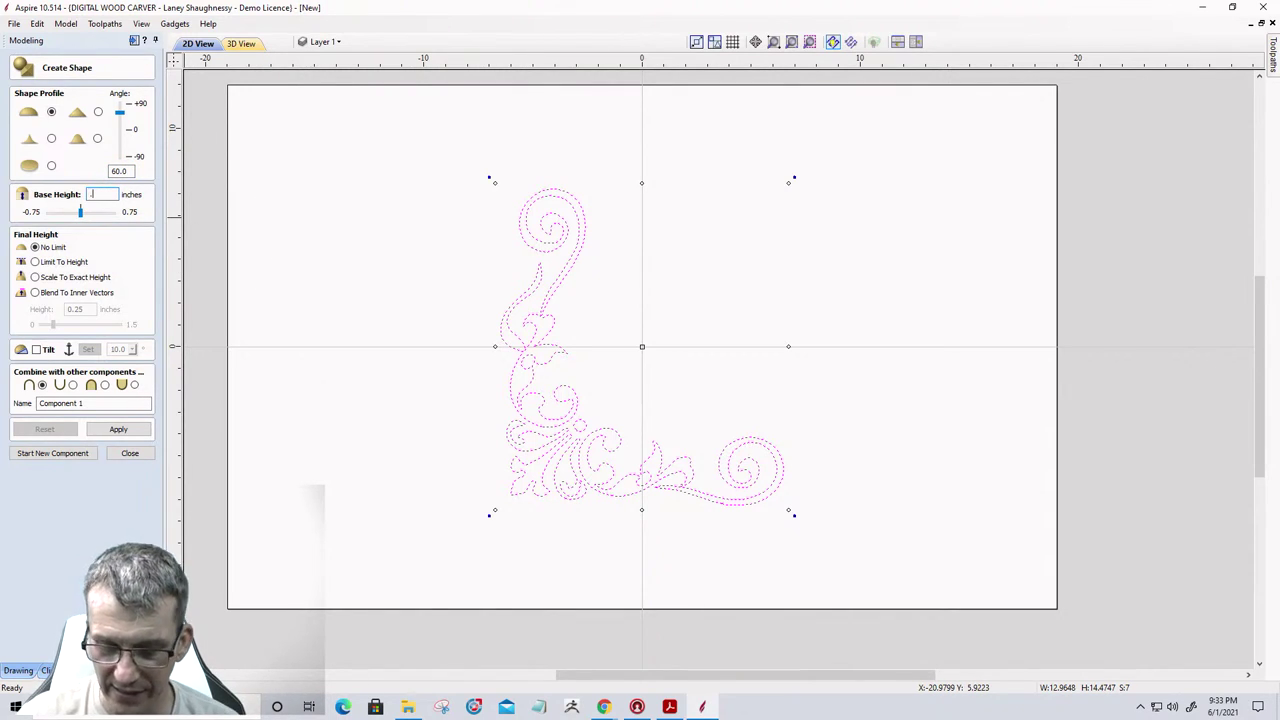
pyautogui.write('.125')
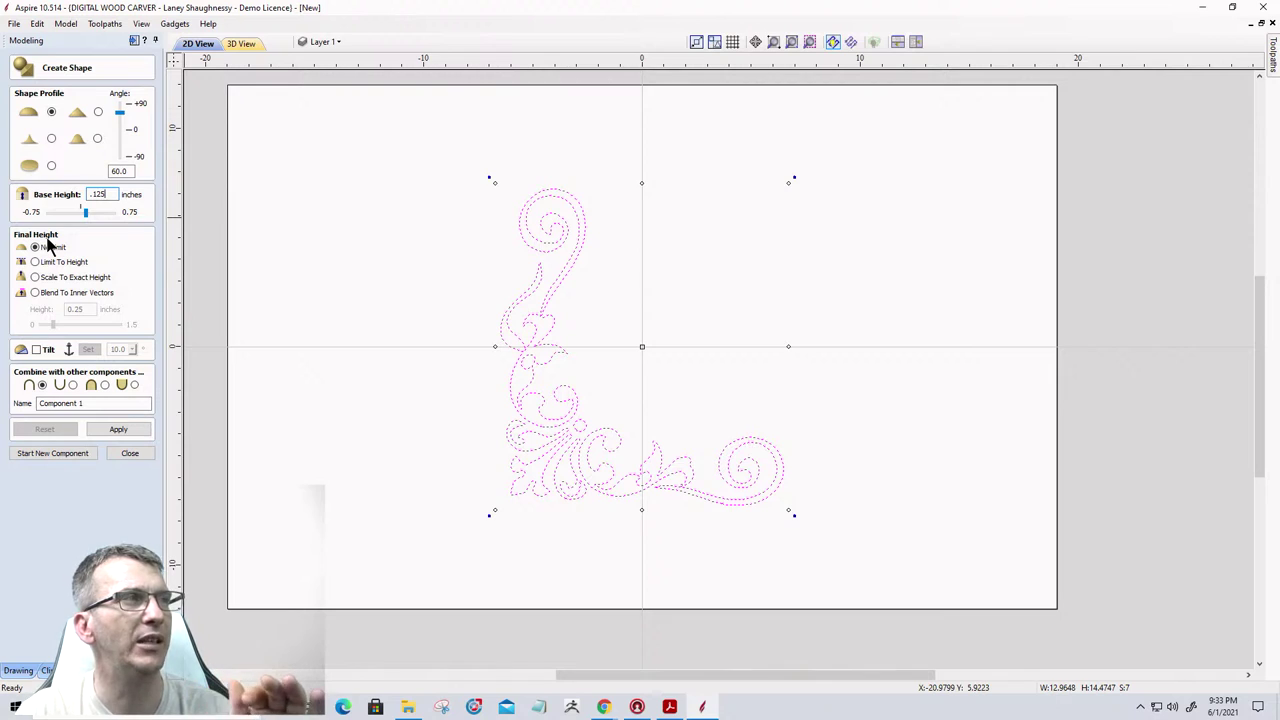
pyautogui.click(117, 428)
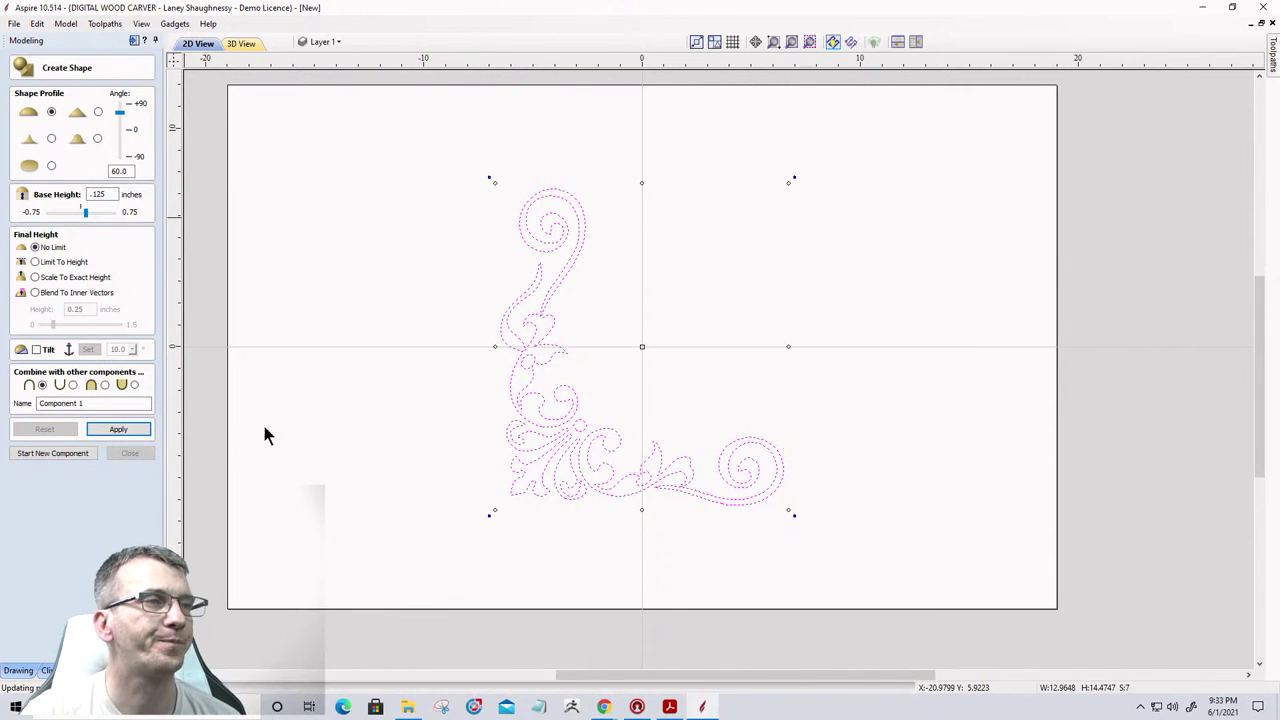
# Examine the rounded scroll component's surface and edges up close in the 3D view.
pyautogui.click(244, 45)
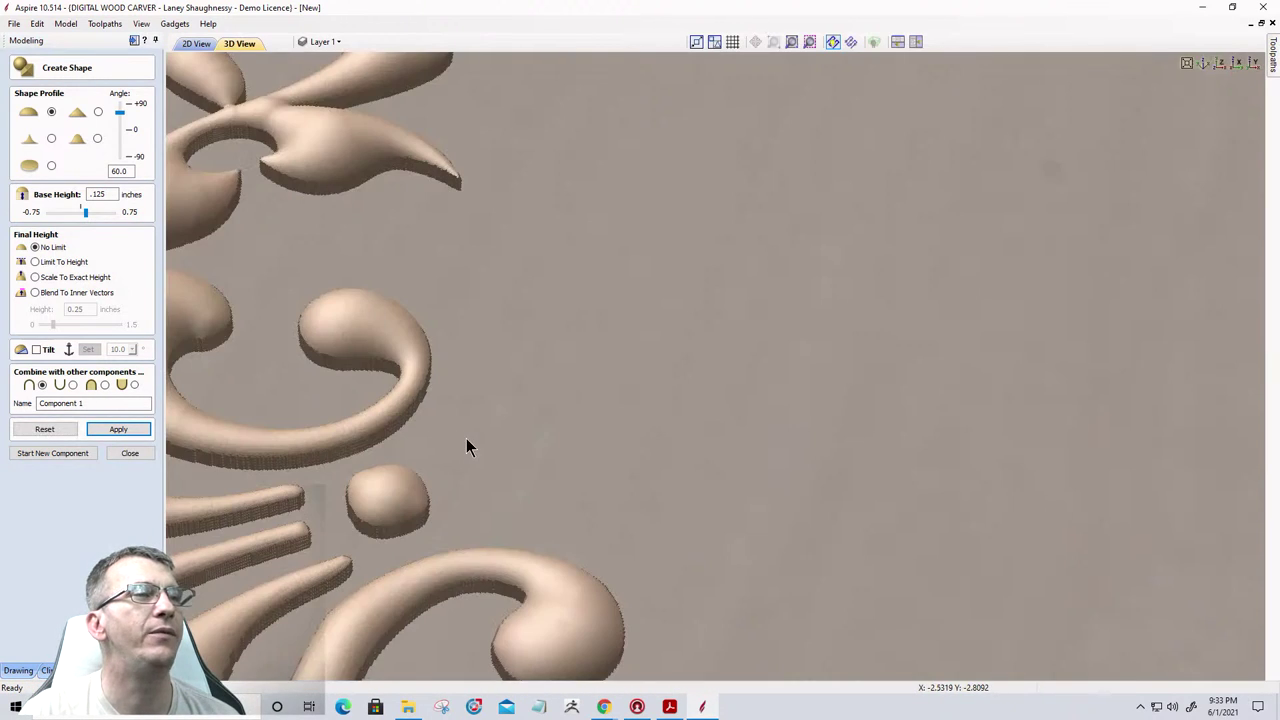
pyautogui.scroll(-5, 704, 388)
pyautogui.scroll(2, 730, 398)
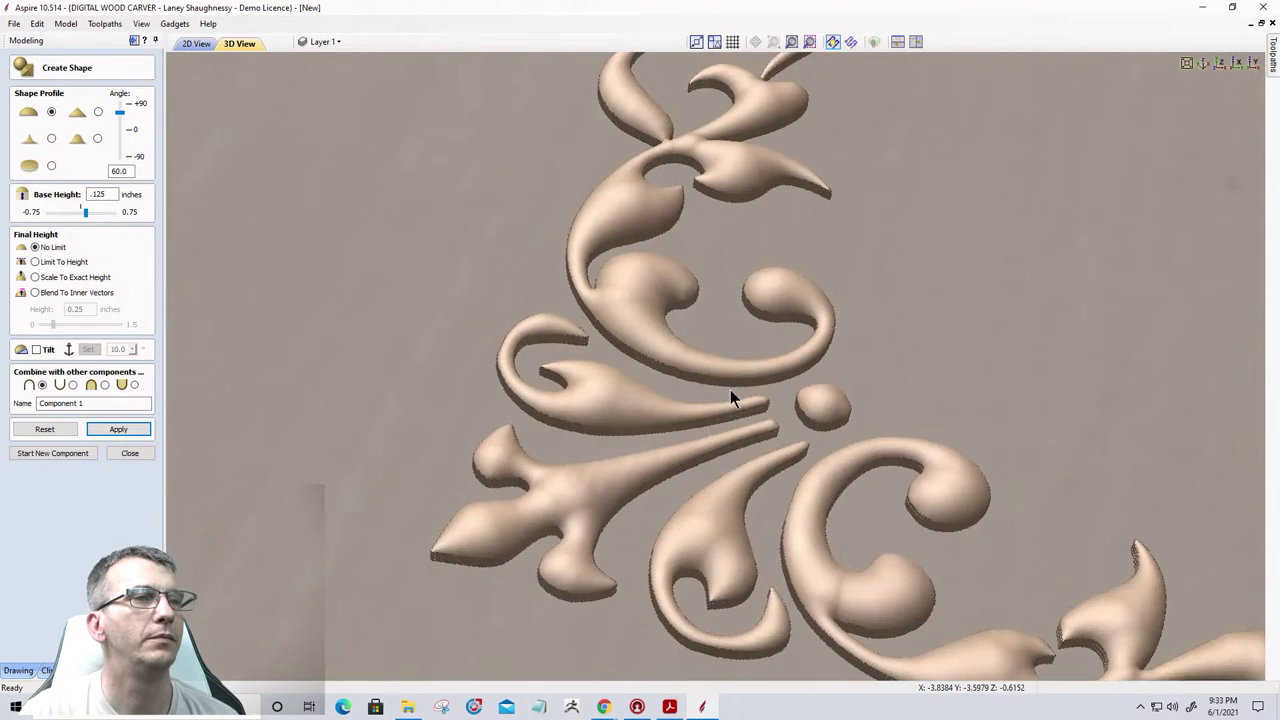
pyautogui.scroll(-4, 504, 267)
pyautogui.scroll(4, 518, 389)
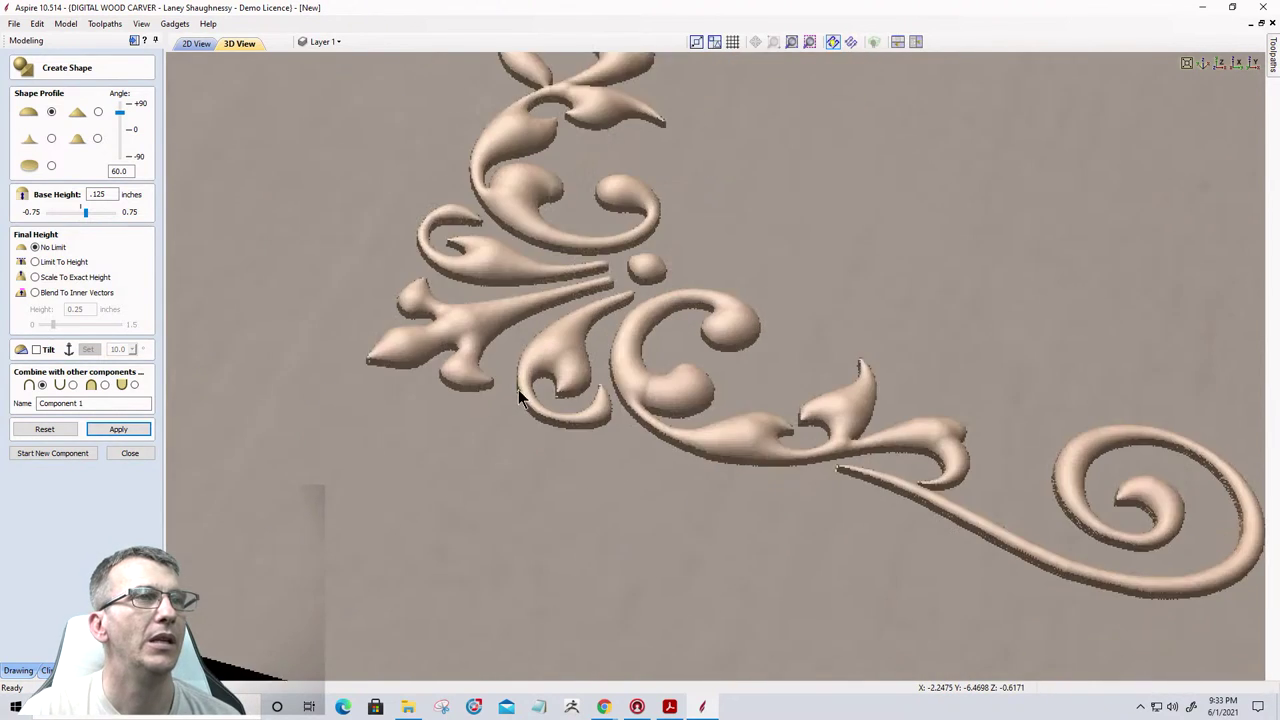
pyautogui.scroll(5, 555, 405)
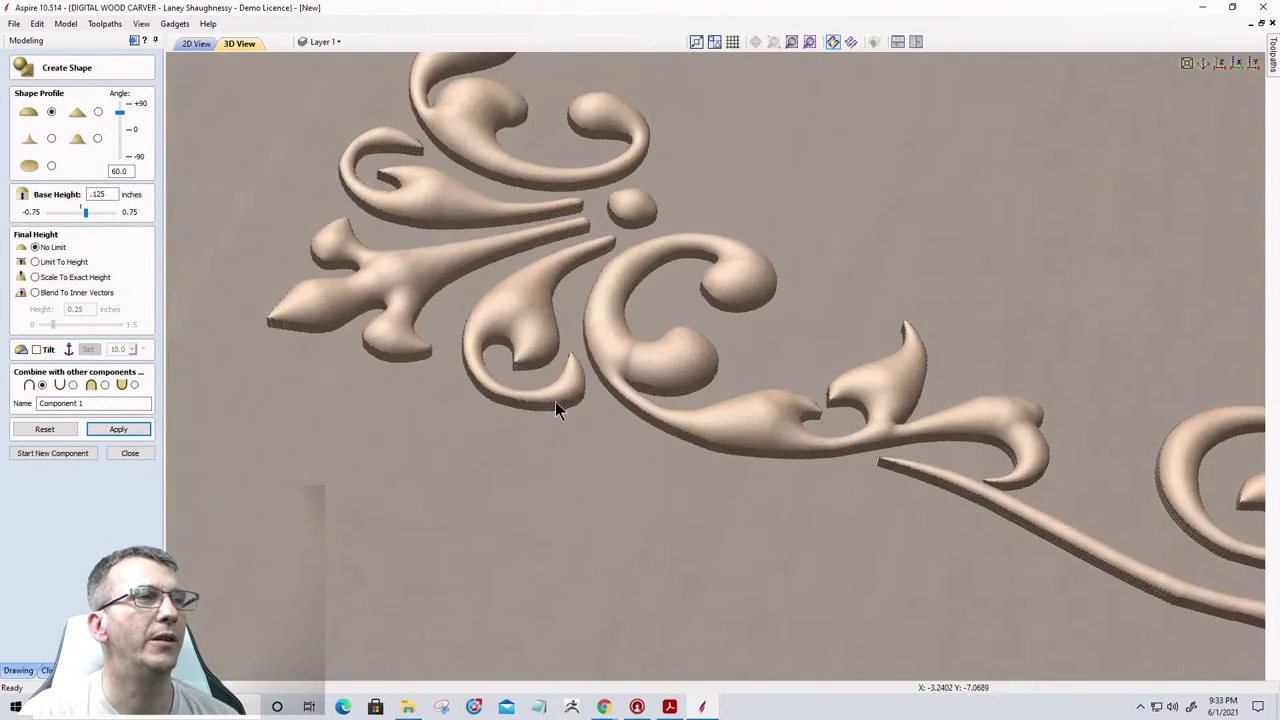
pyautogui.scroll(2, 556, 404)
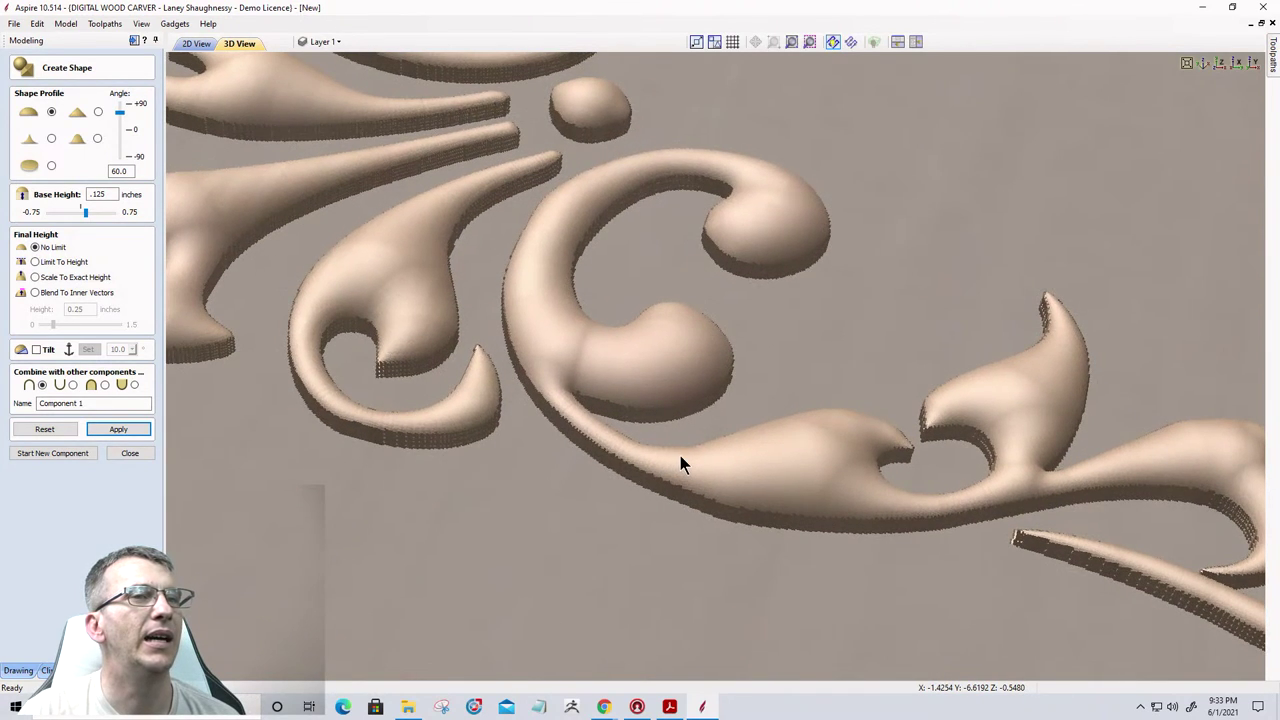
# Set the rounded profile's angle to 30 degrees and apply it to the scroll component.
pyautogui.scroll(3, 700, 420)
pyautogui.scroll(-3, 766, 451)
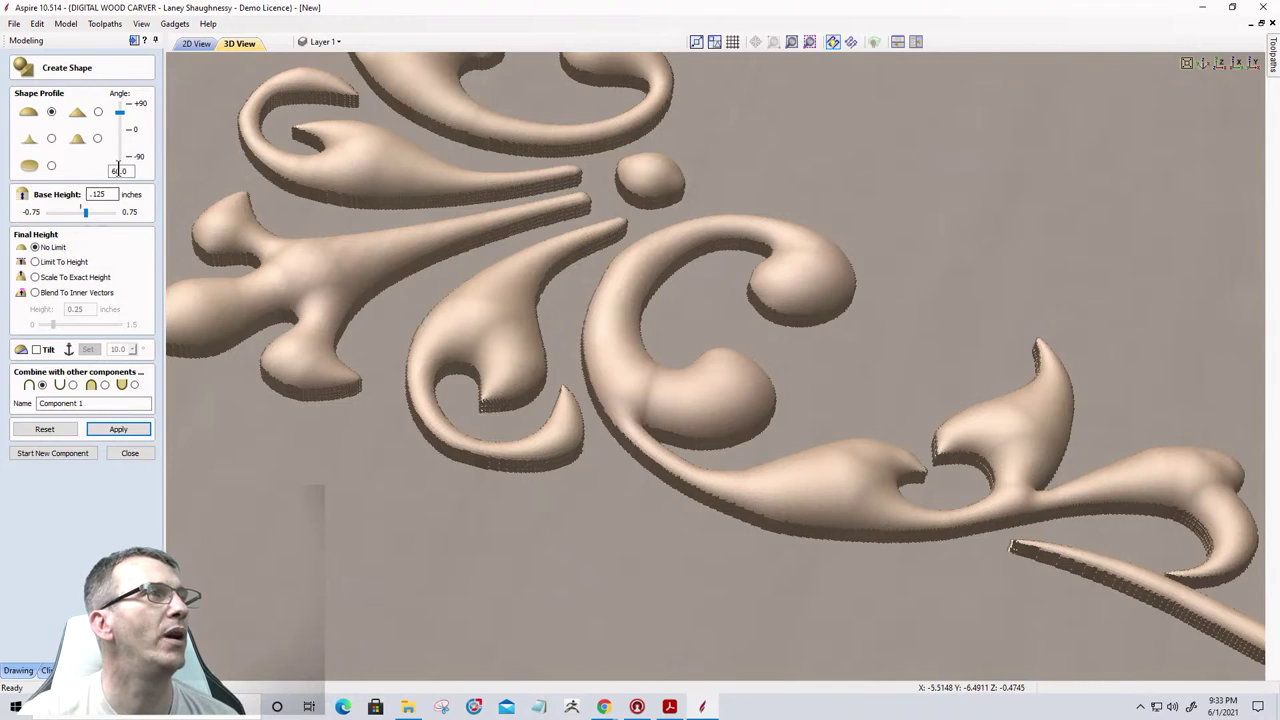
pyautogui.click(123, 171)
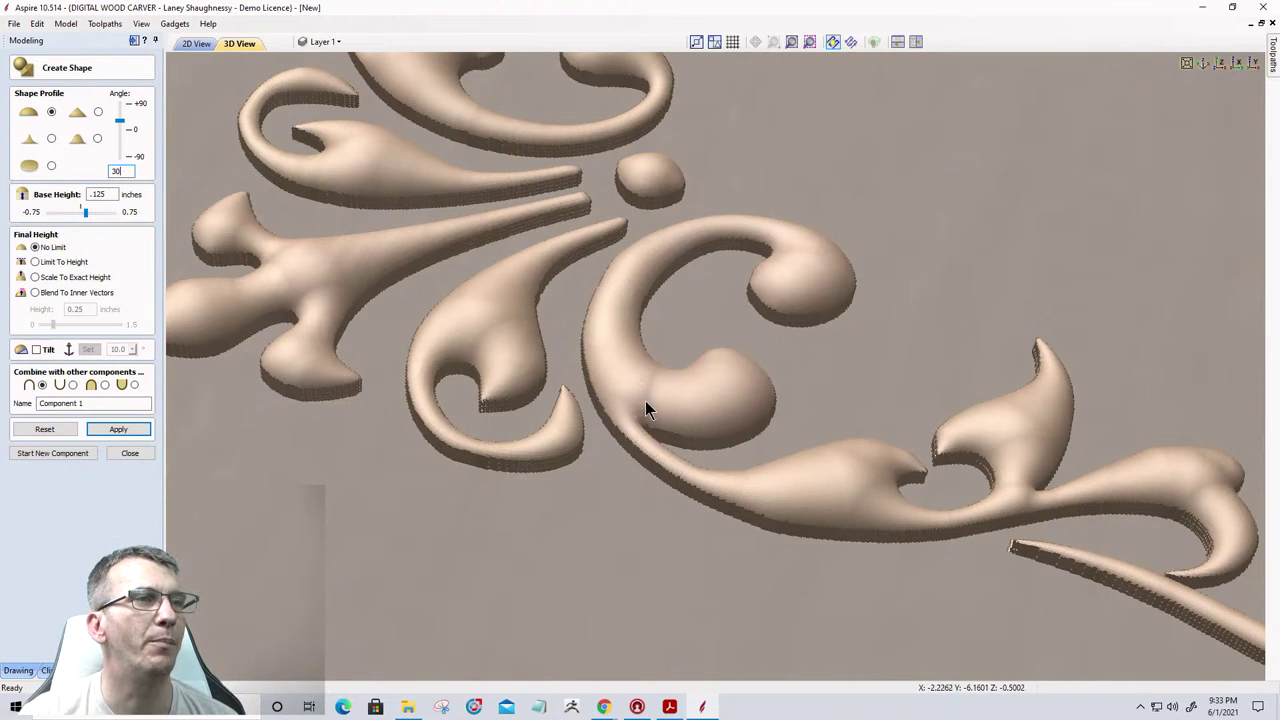
pyautogui.click(111, 431)
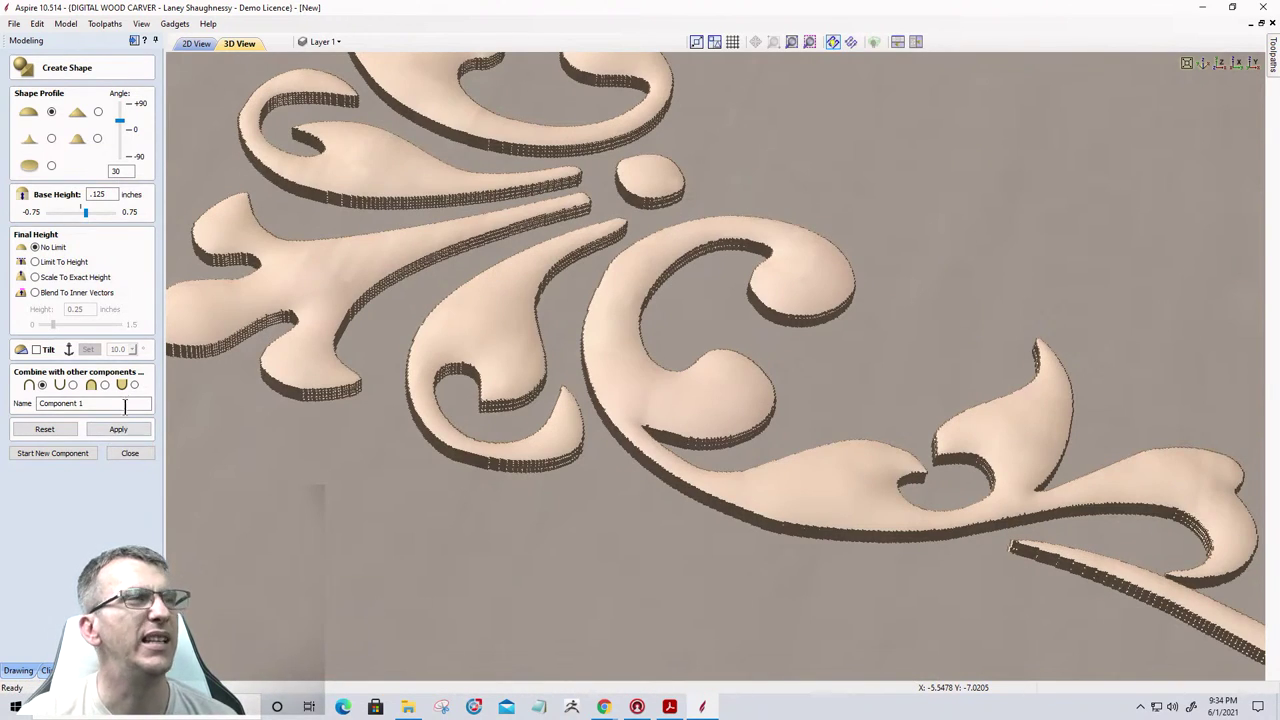
# Apply a 45-degree angle to the rounded scroll shape and reduce its base height to 0.0 inches.
pyautogui.doubleClick(116, 171)
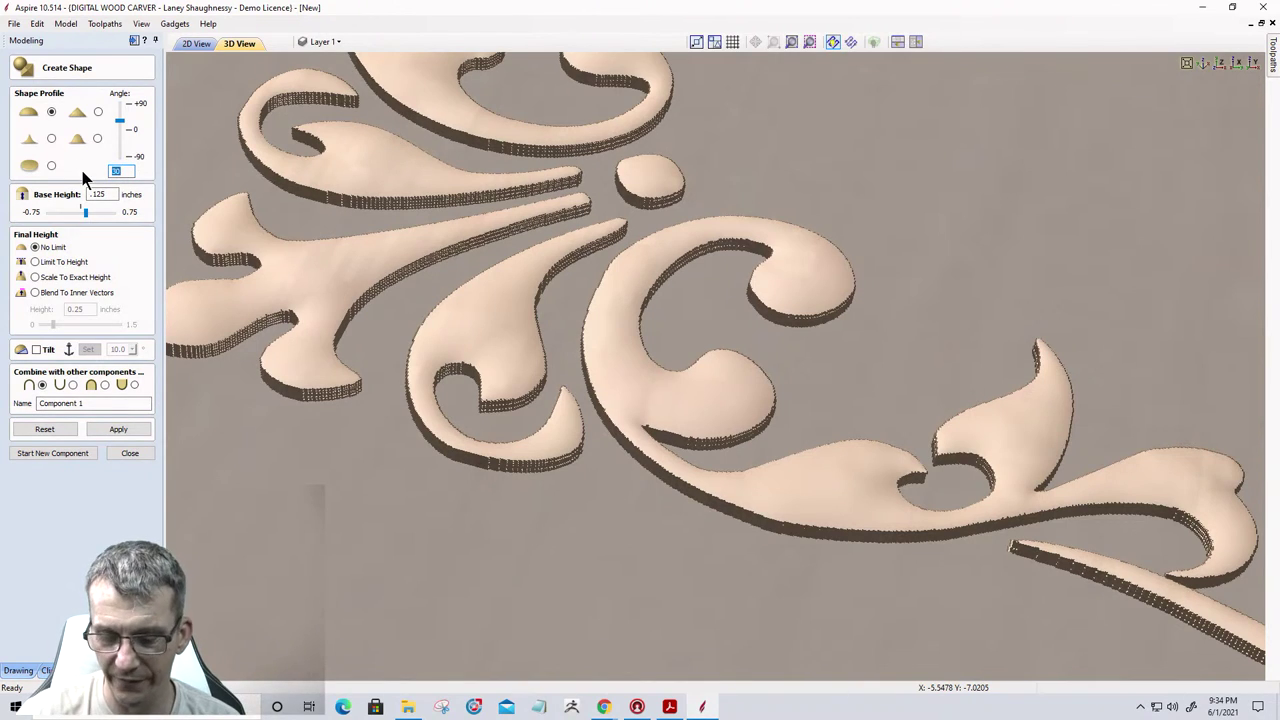
pyautogui.write('45')
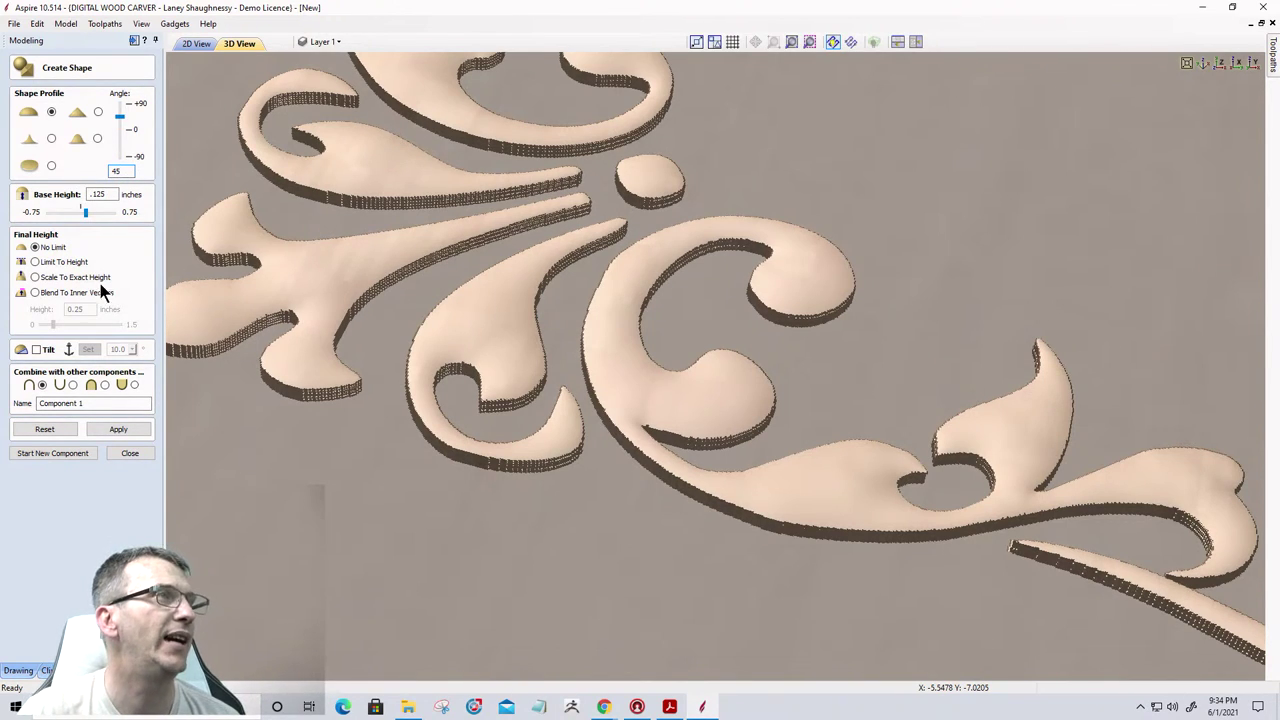
pyautogui.click(118, 430)
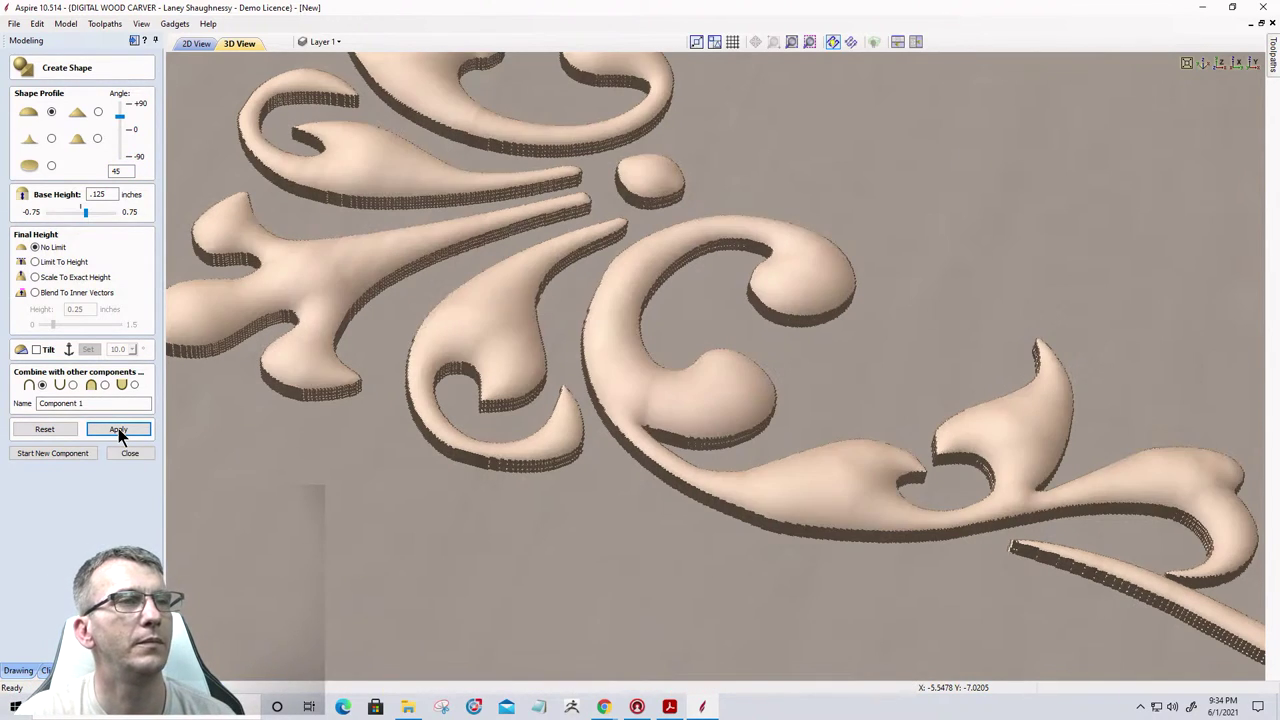
pyautogui.moveTo(738, 498); pyautogui.dragTo(711, 443)
pyautogui.scroll(2, 674, 464)
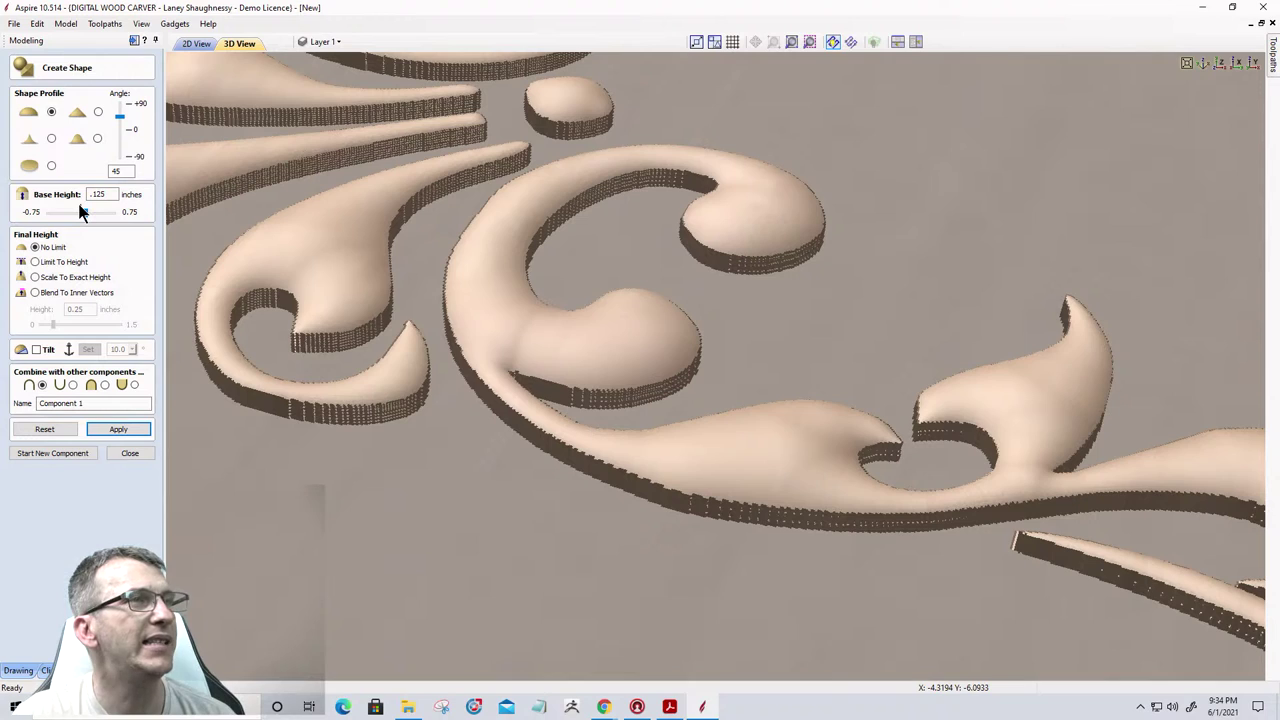
pyautogui.moveTo(82, 212); pyautogui.dragTo(84, 216)
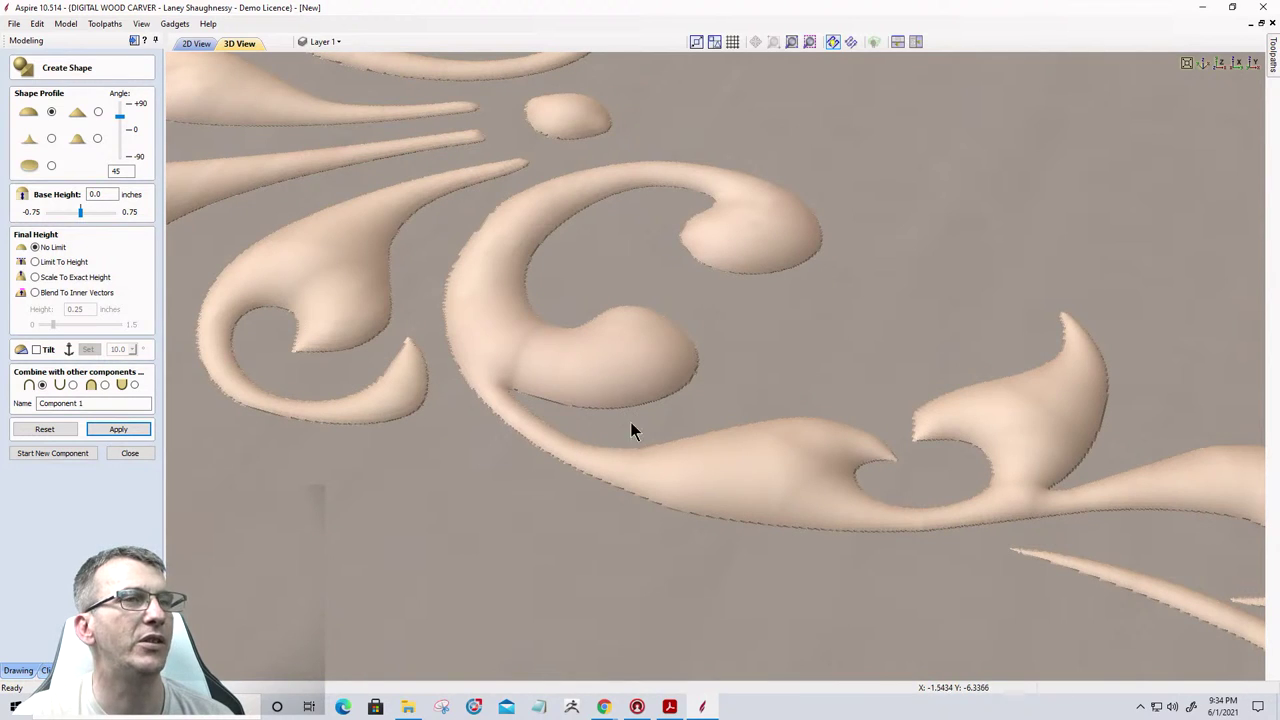
pyautogui.moveTo(788, 352); pyautogui.dragTo(870, 349)
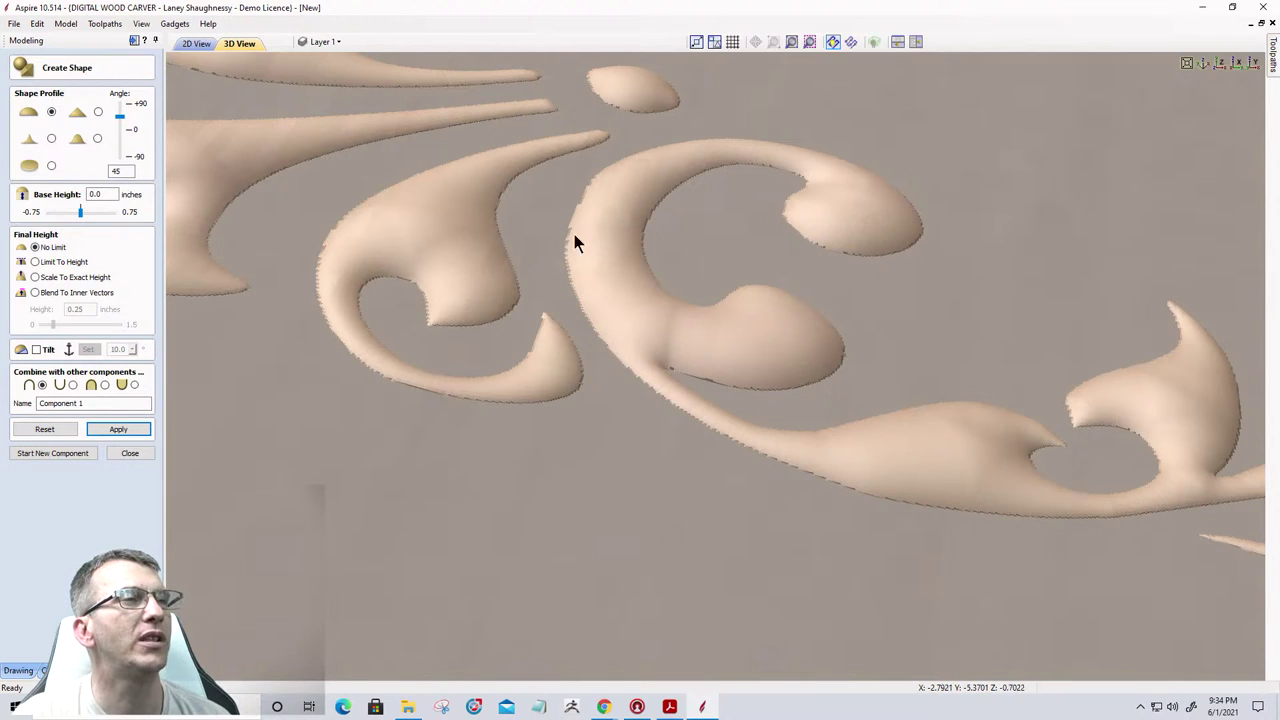
# Apply a 90-degree rounded profile to the scroll shape with its height limited to 0.25 inches.
pyautogui.doubleClick(120, 171)
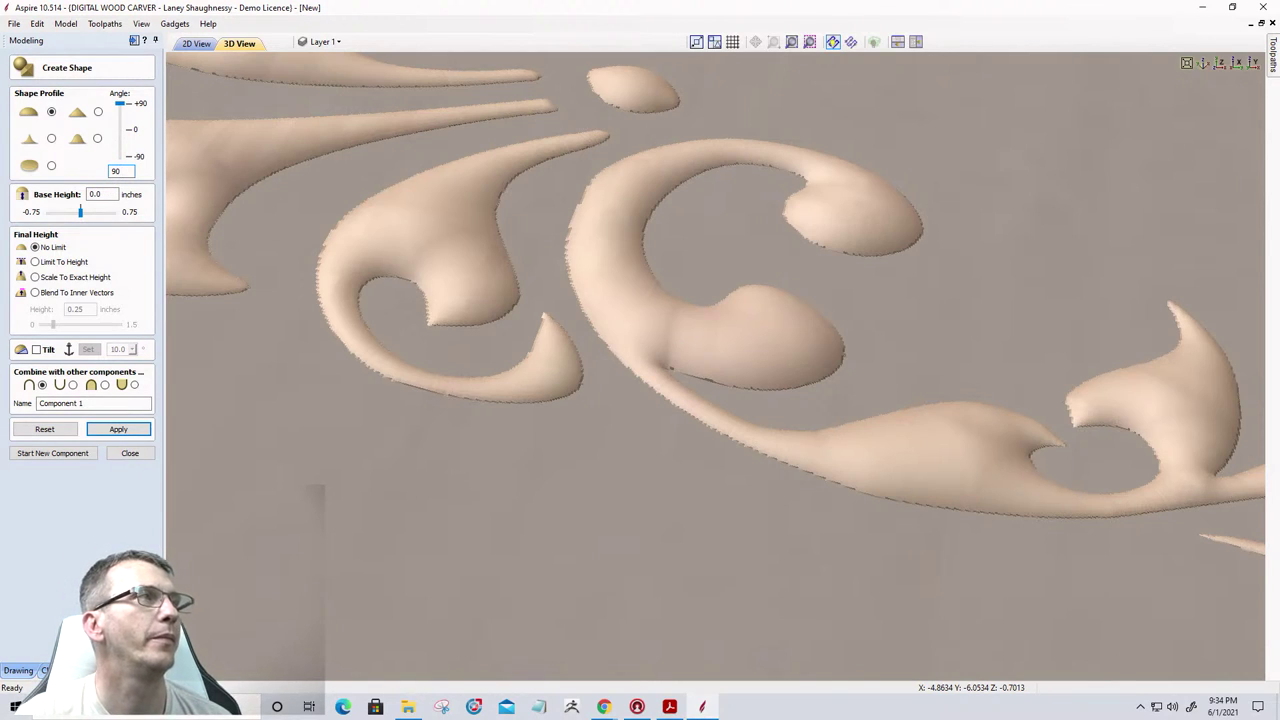
pyautogui.click(35, 262)
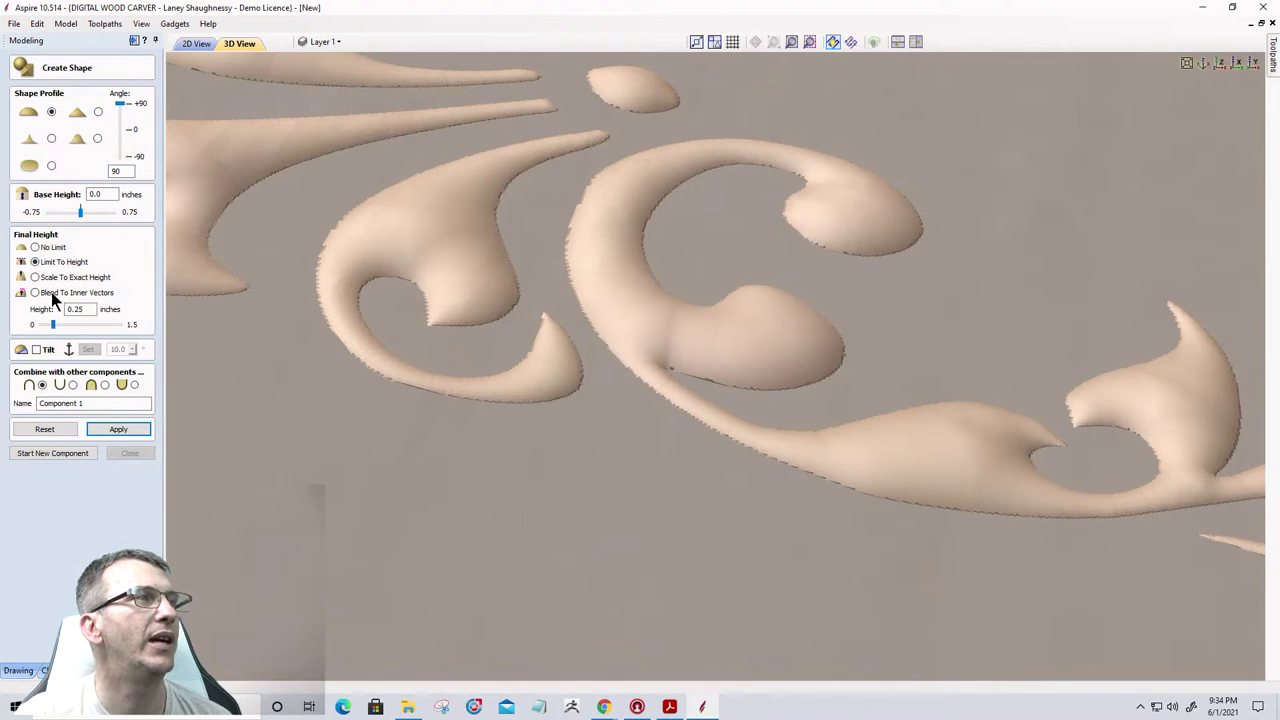
pyautogui.click(117, 430)
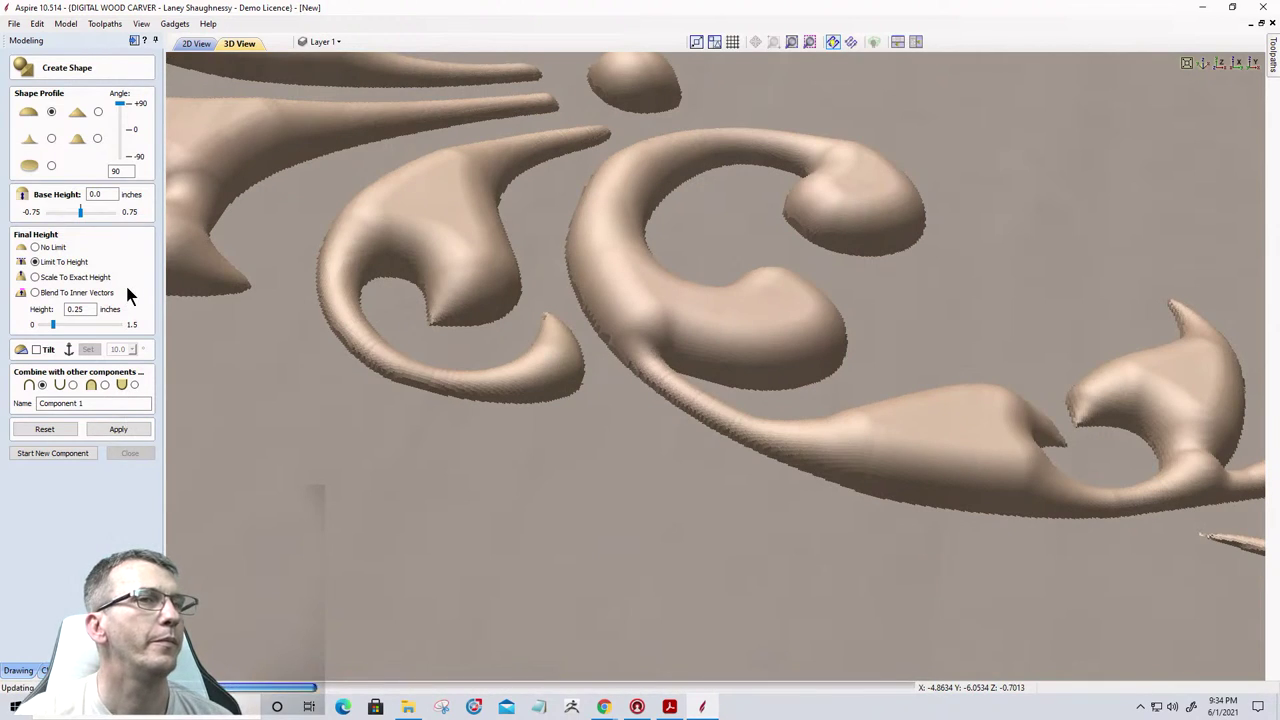
# Raise the scroll shape's base height to 0.125 inches and limit its profile height to 0.125 inches.
pyautogui.doubleClick(100, 194)
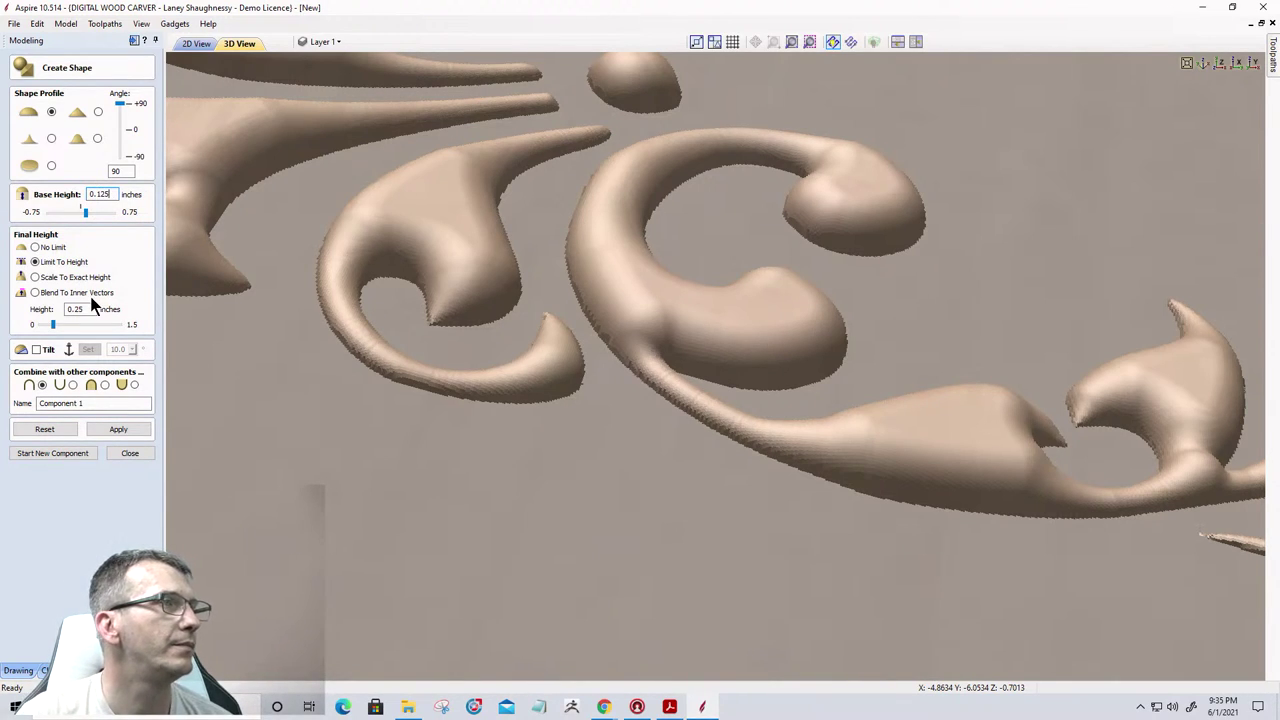
pyautogui.click(105, 428)
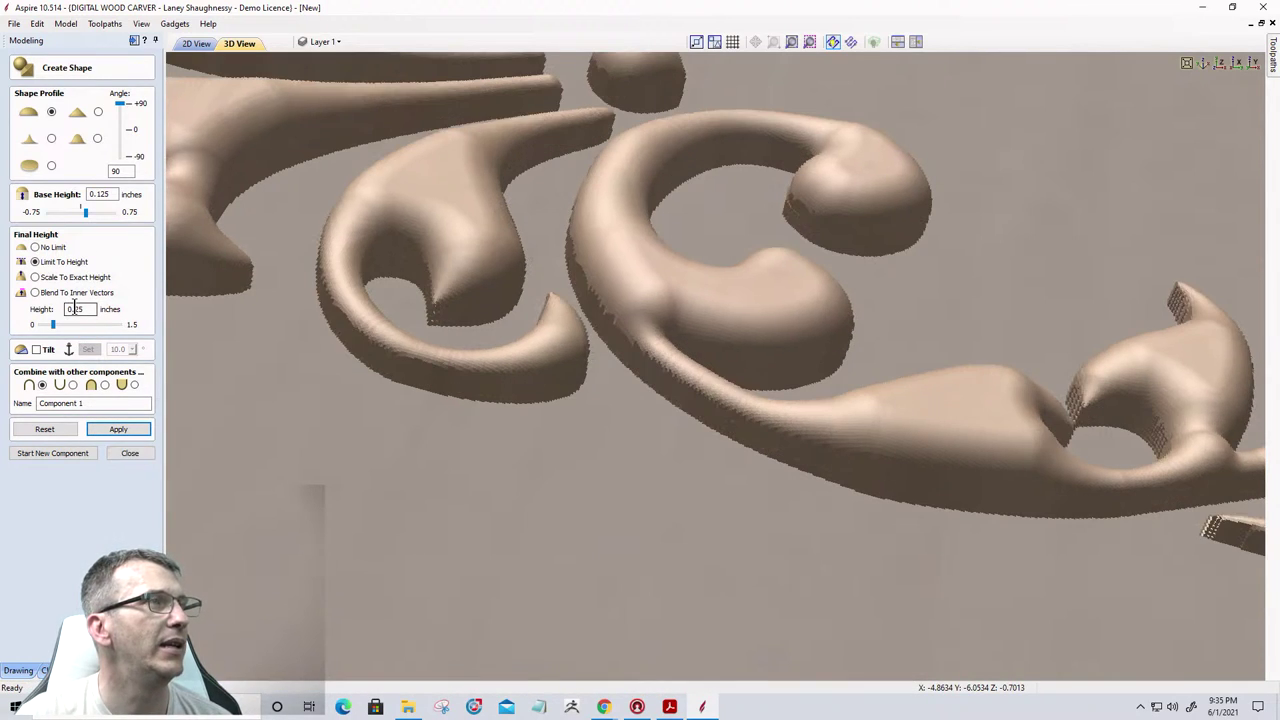
pyautogui.click(74, 309)
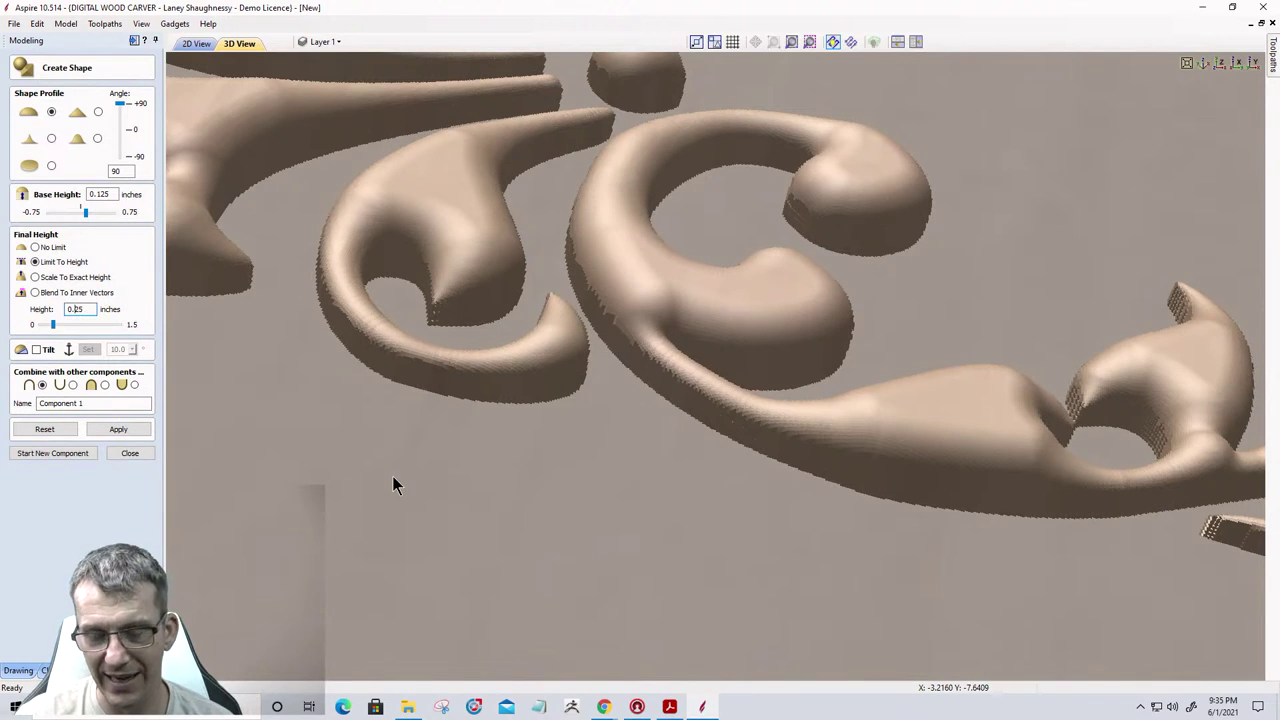
pyautogui.click(117, 429)
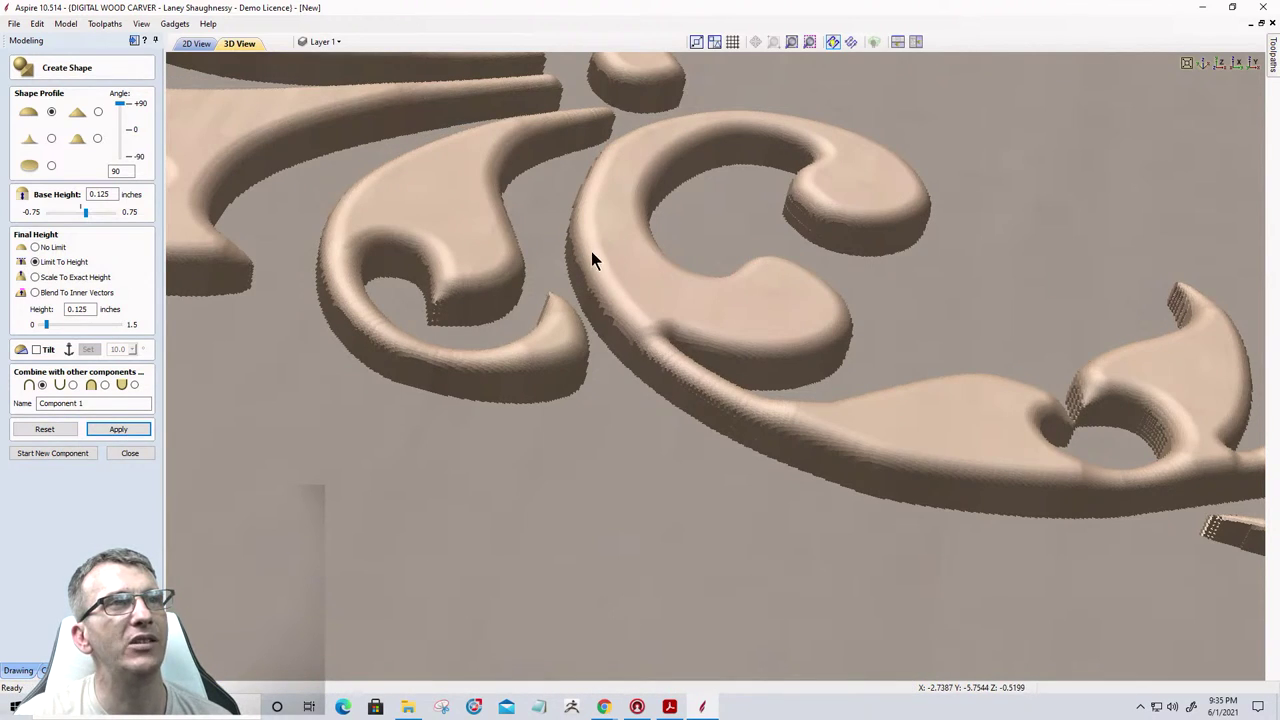
pyautogui.scroll(-4, 577, 243)
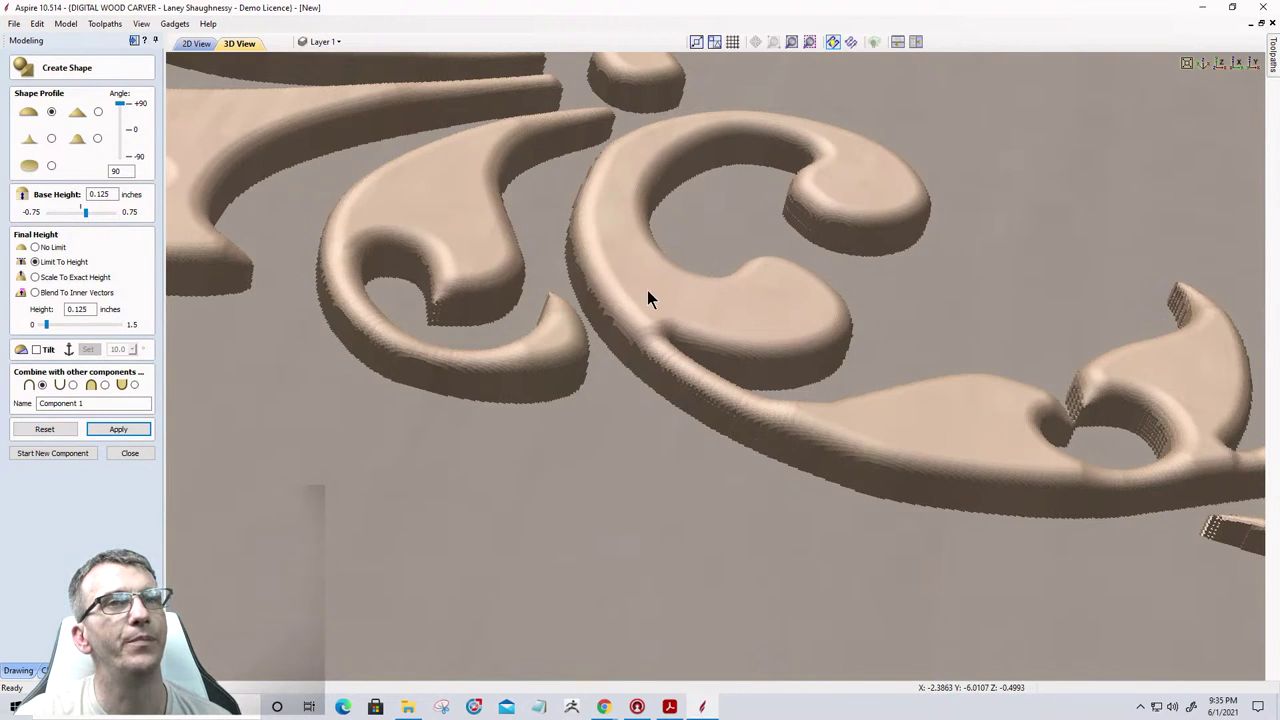
pyautogui.scroll(4, 566, 386)
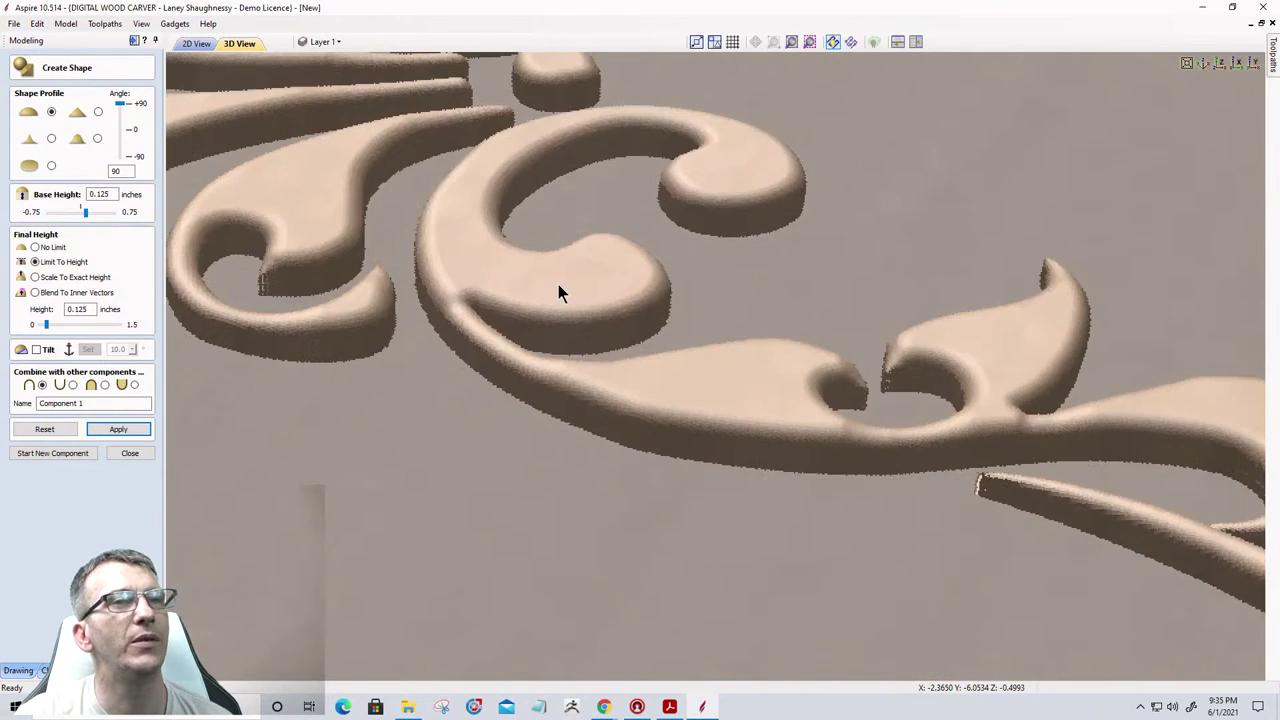
# Remove the height limit and try the straight-sided angular profile and the smooth bell-shaped profile on the scrolls.
pyautogui.click(35, 248)
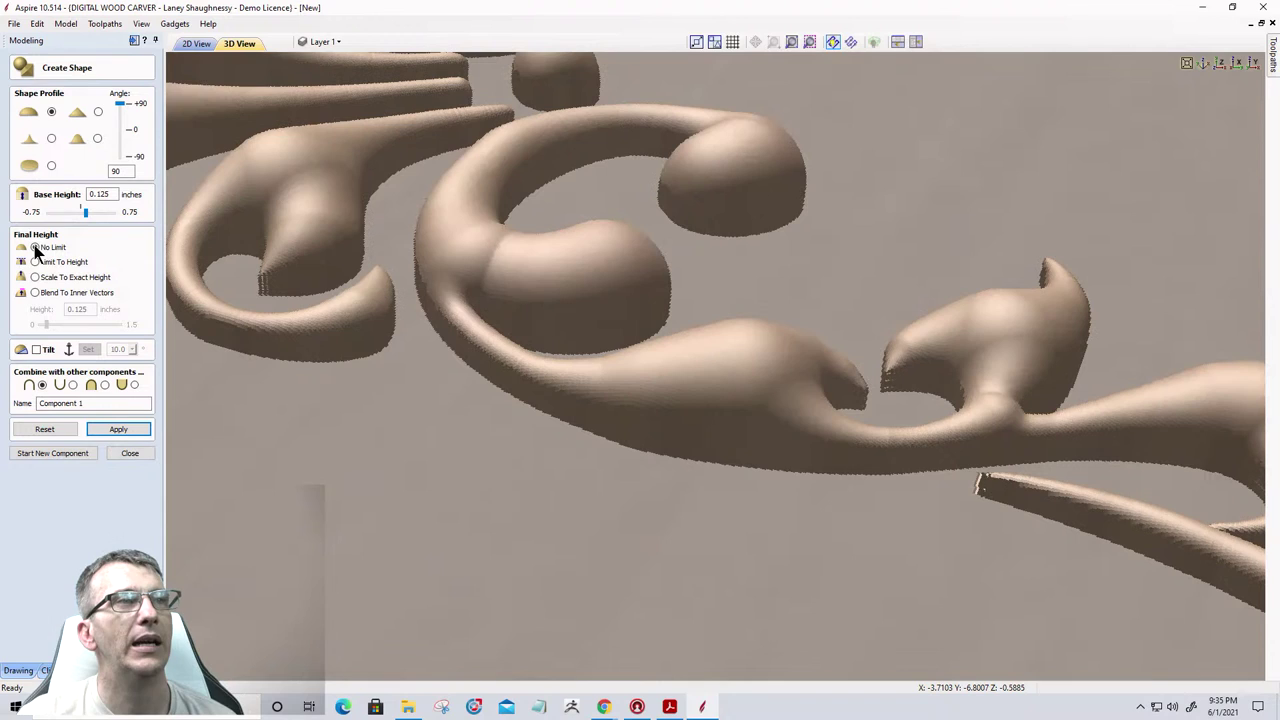
pyautogui.click(98, 112)
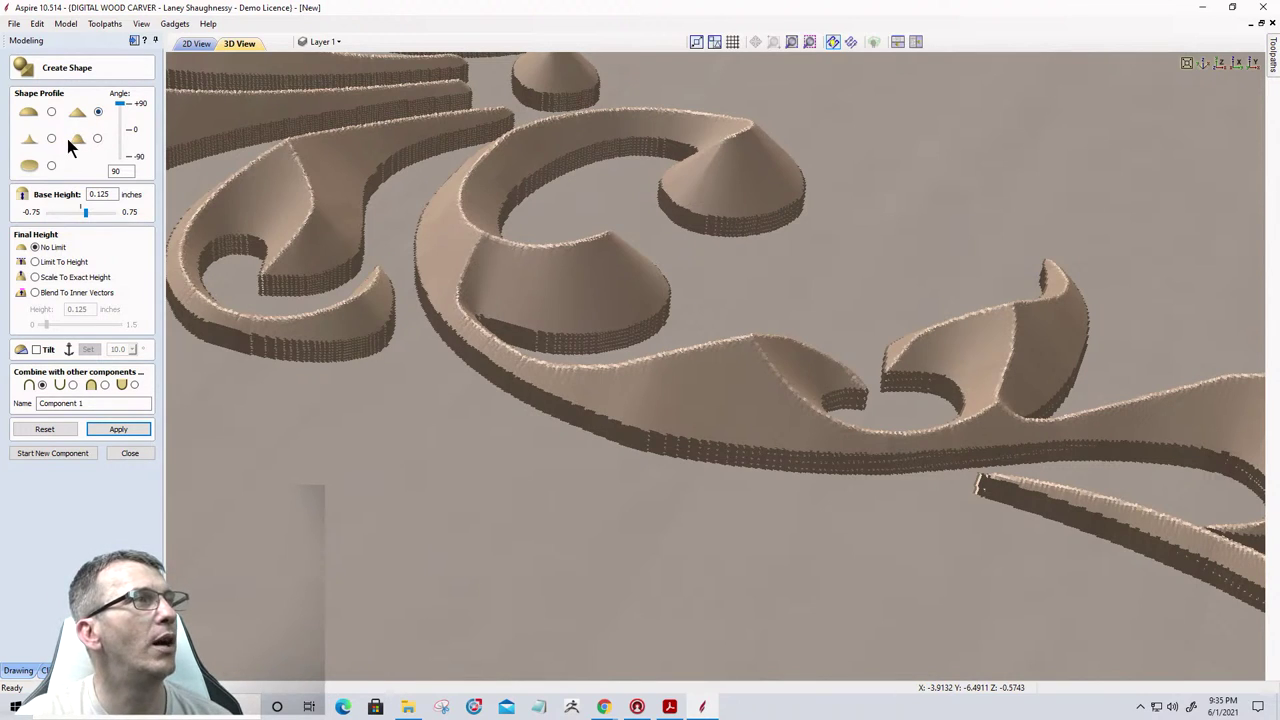
pyautogui.click(97, 139)
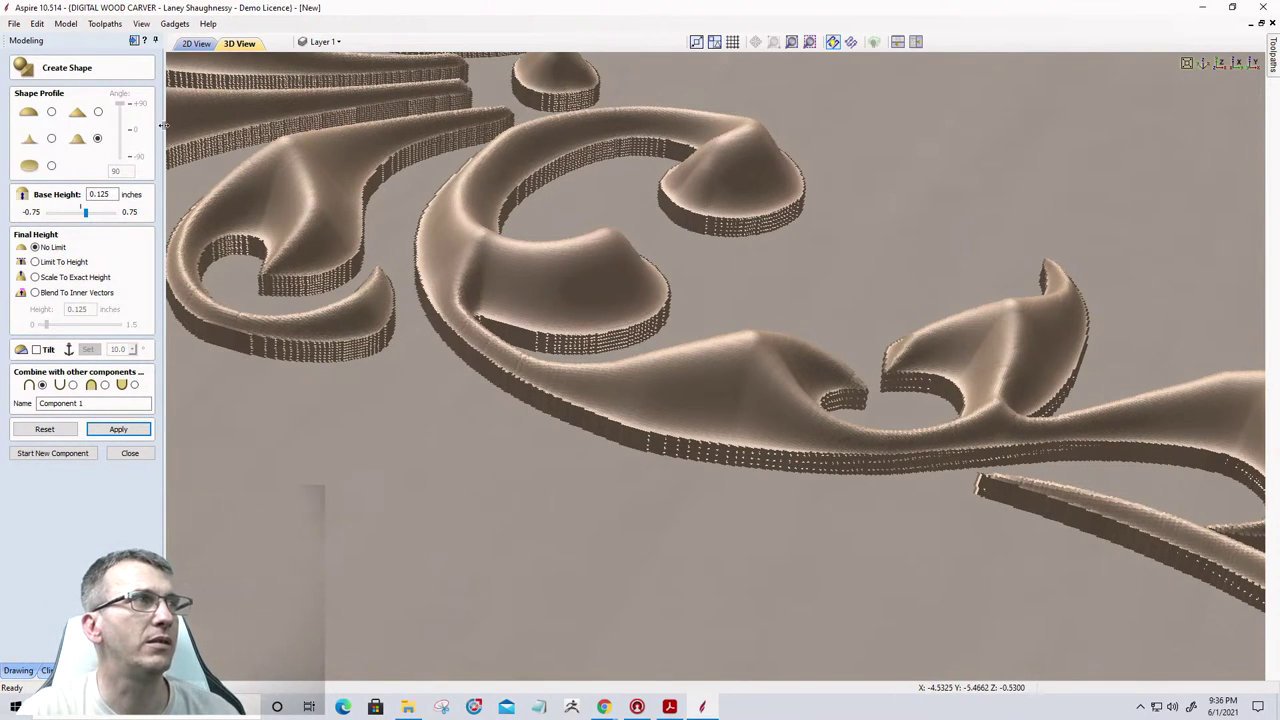
# Apply a rounded 60-degree profile to the scroll component and finish creating the shape.
pyautogui.click(52, 112)
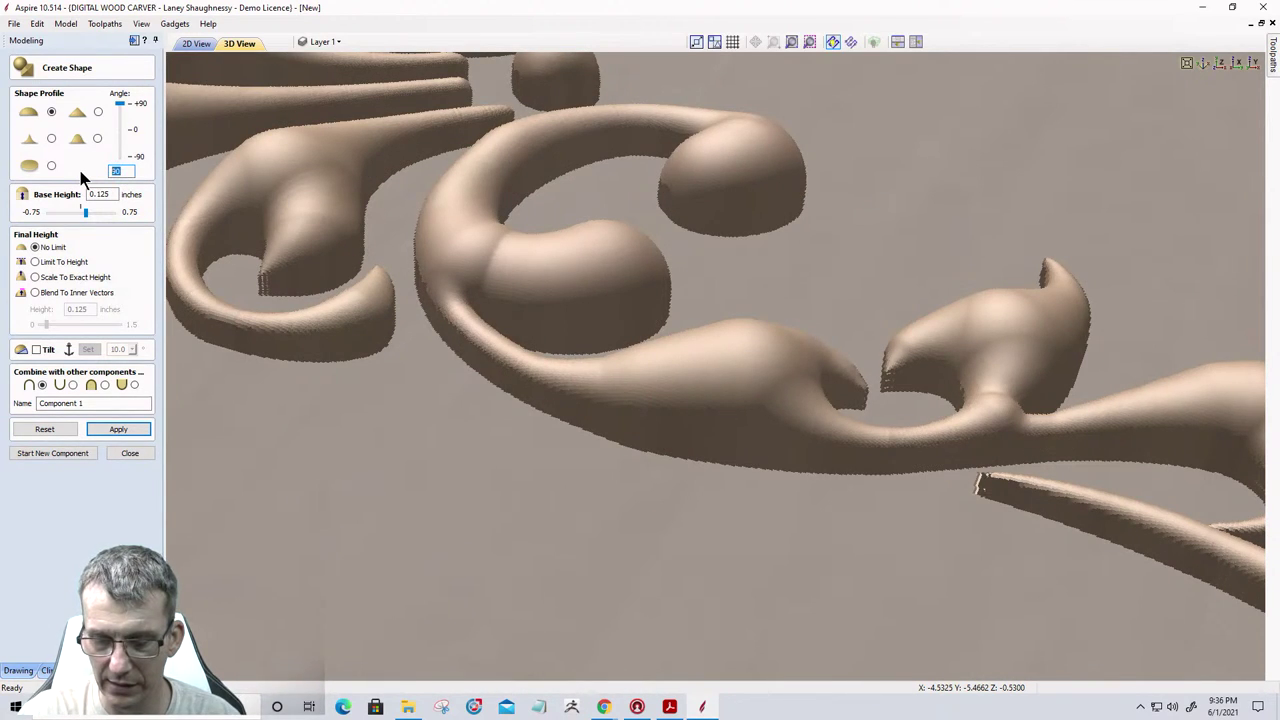
pyautogui.write('60')
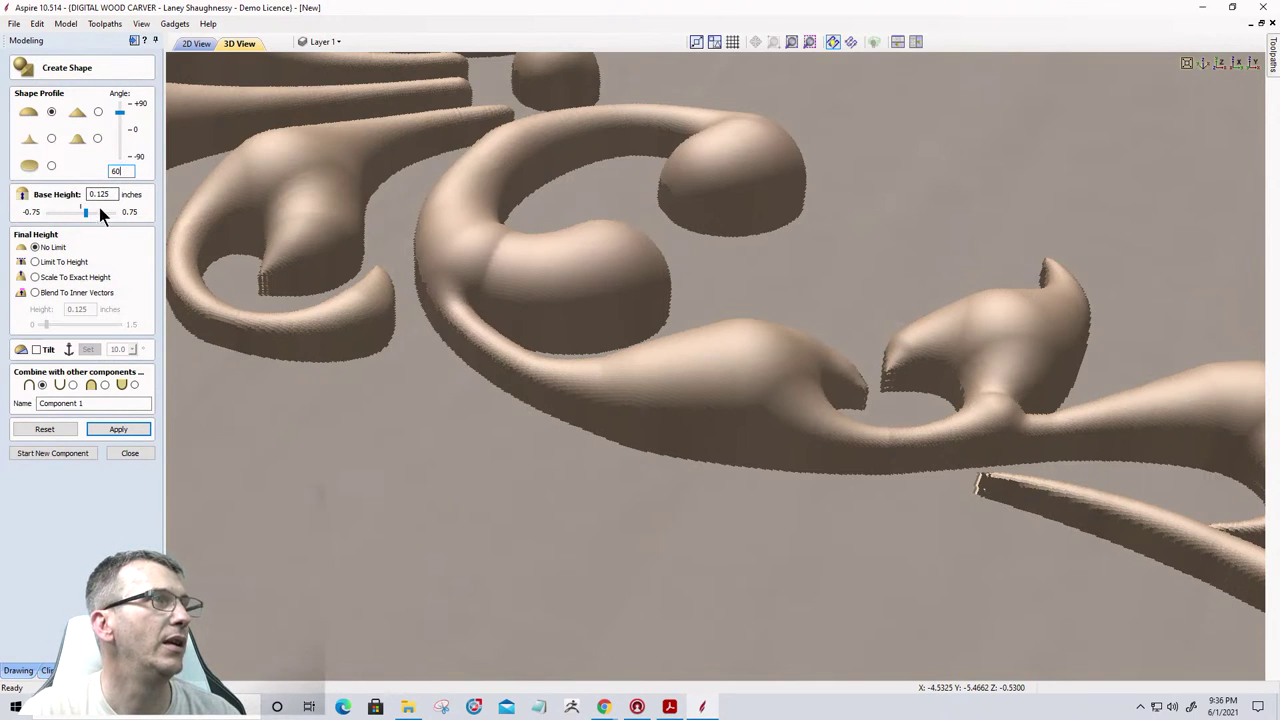
pyautogui.click(116, 431)
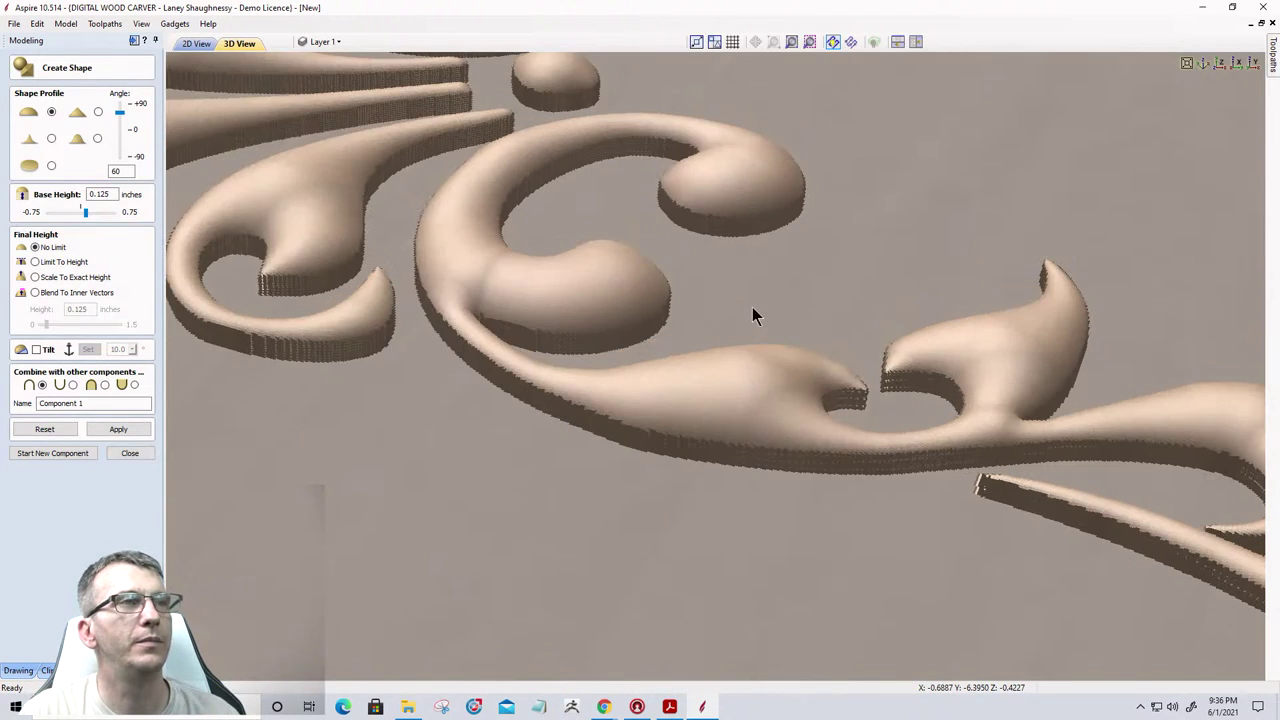
pyautogui.scroll(-3, 810, 252)
pyautogui.moveTo(810, 252); pyautogui.dragTo(558, 332)
pyautogui.scroll(4, 646, 481)
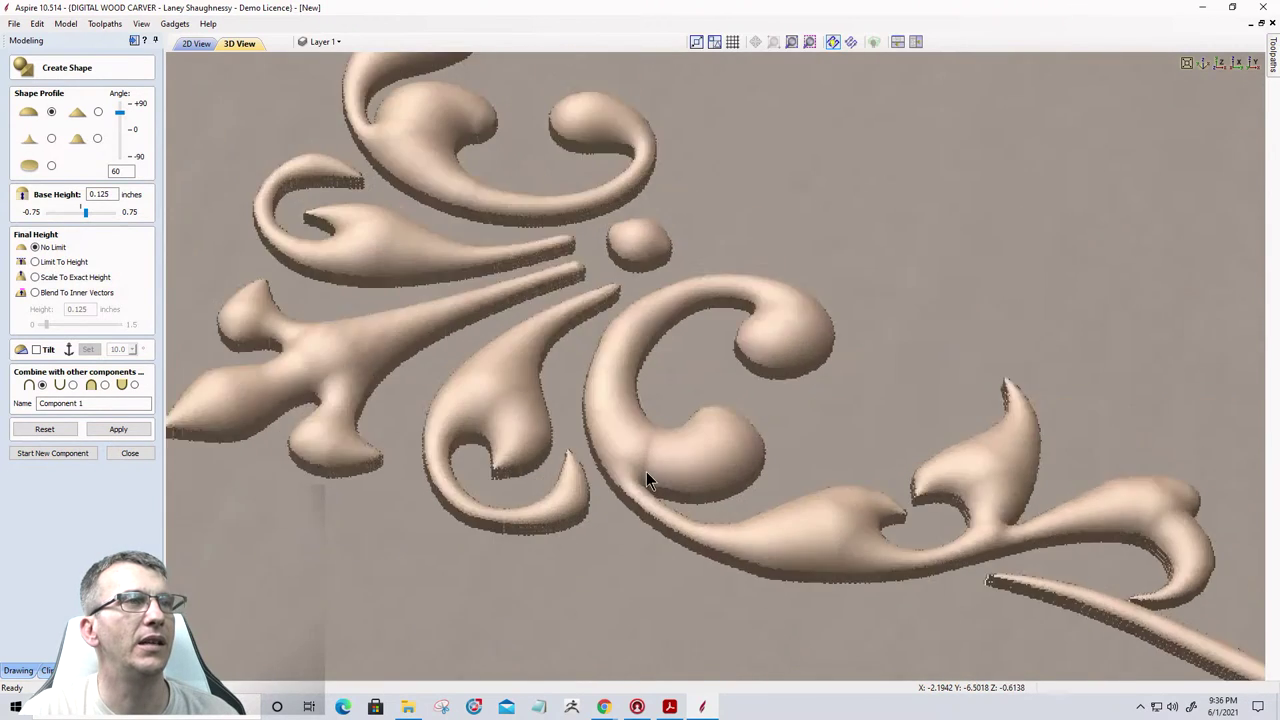
pyautogui.scroll(-2, 646, 480)
pyautogui.moveTo(658, 466); pyautogui.dragTo(715, 380)
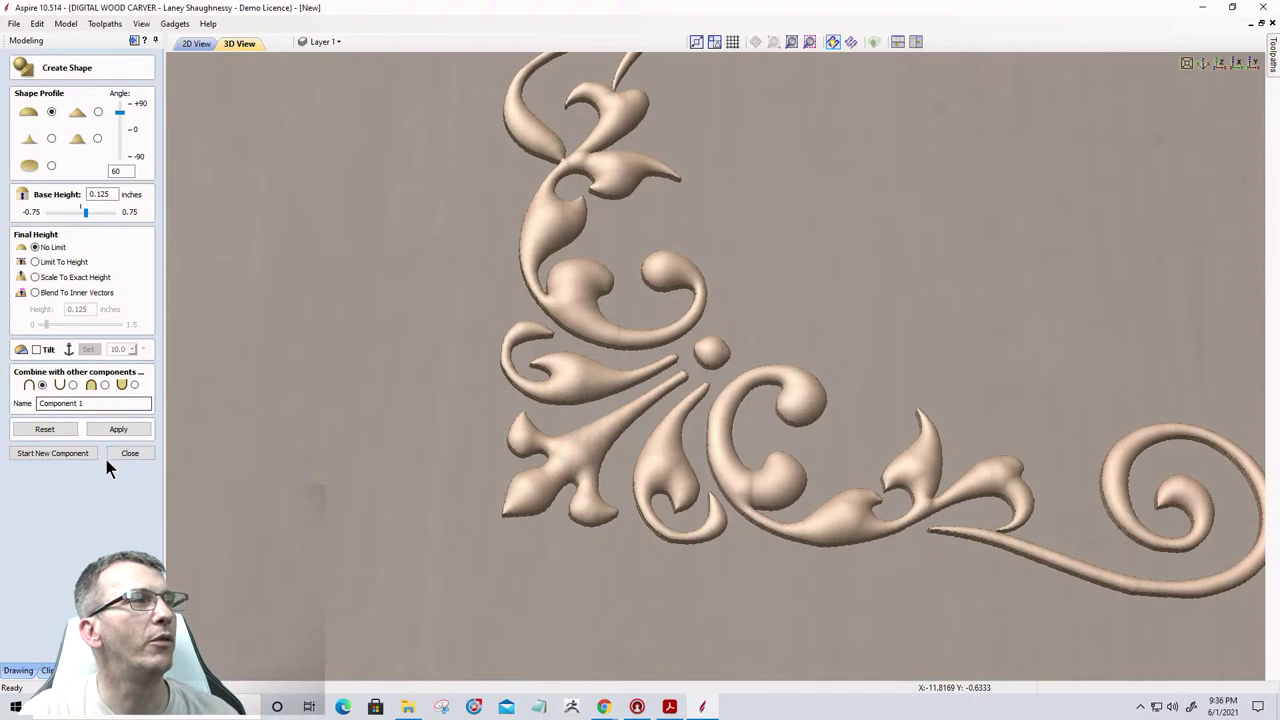
pyautogui.press('Escape')
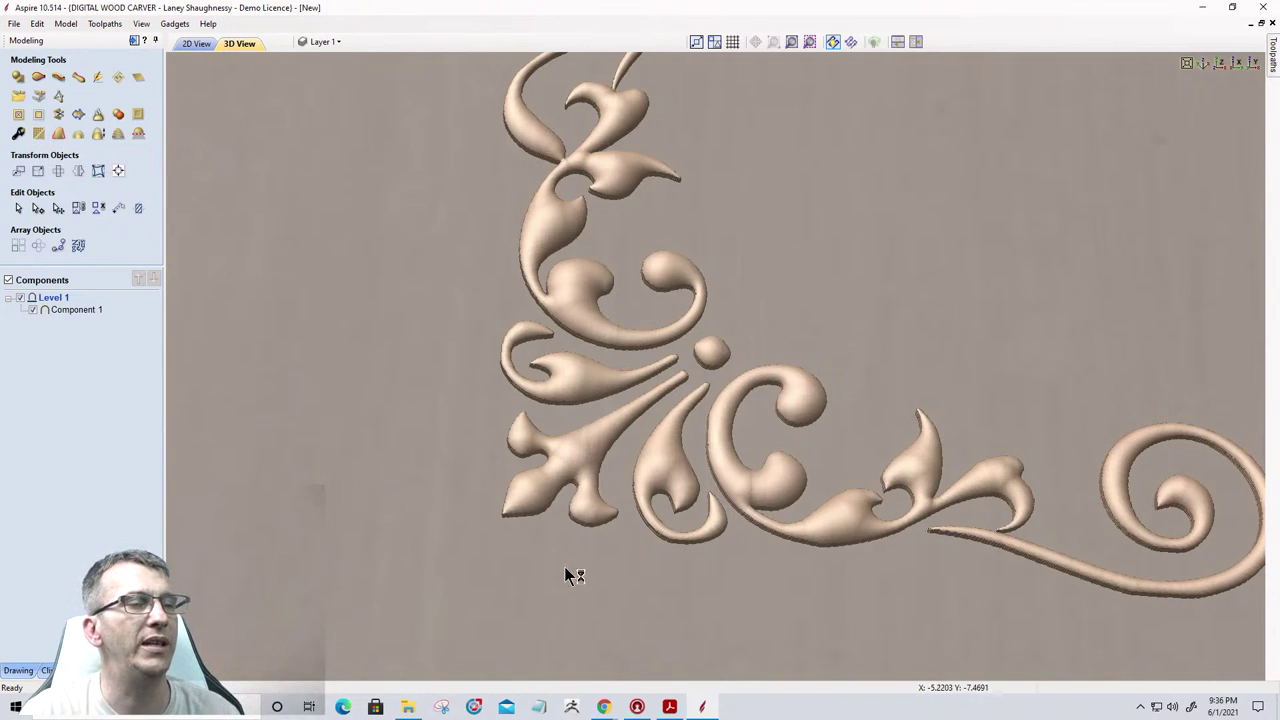
# Try a light smoothing of the scroll component with transparency preserved and inspect its edges.
pyautogui.moveTo(646, 535); pyautogui.dragTo(634, 491)
pyautogui.scroll(4, 634, 491)
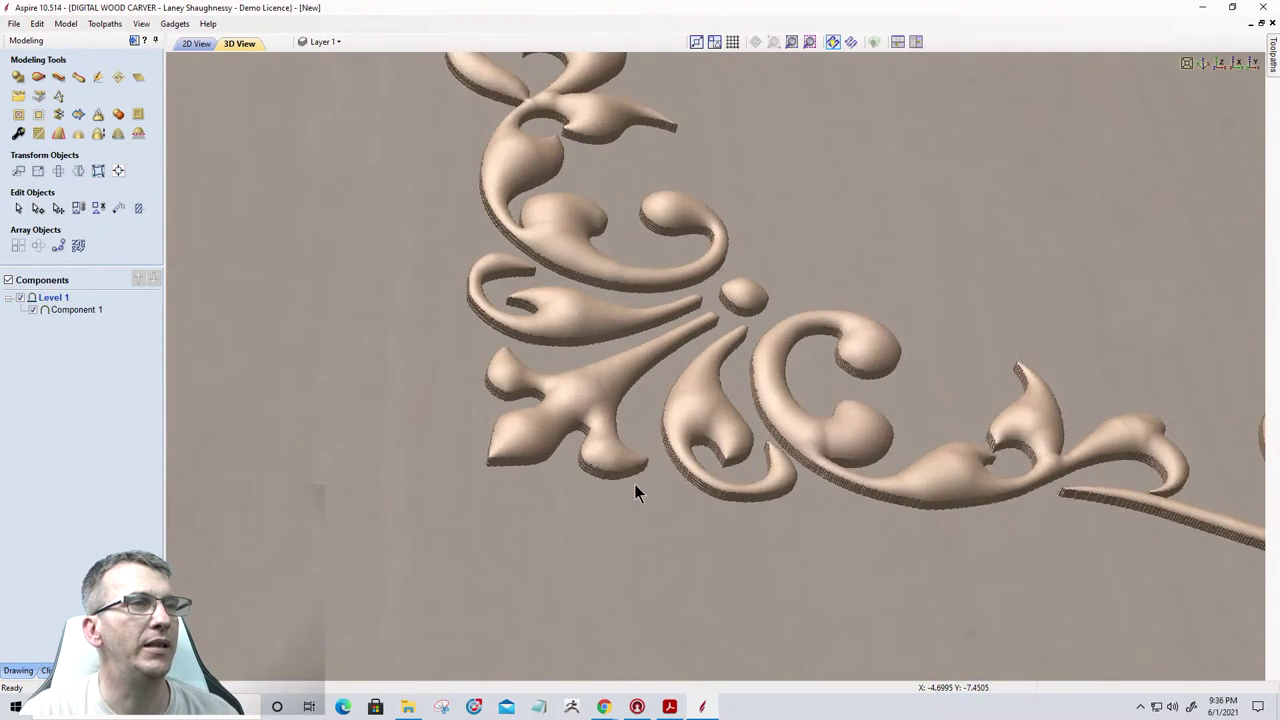
pyautogui.click(39, 136)
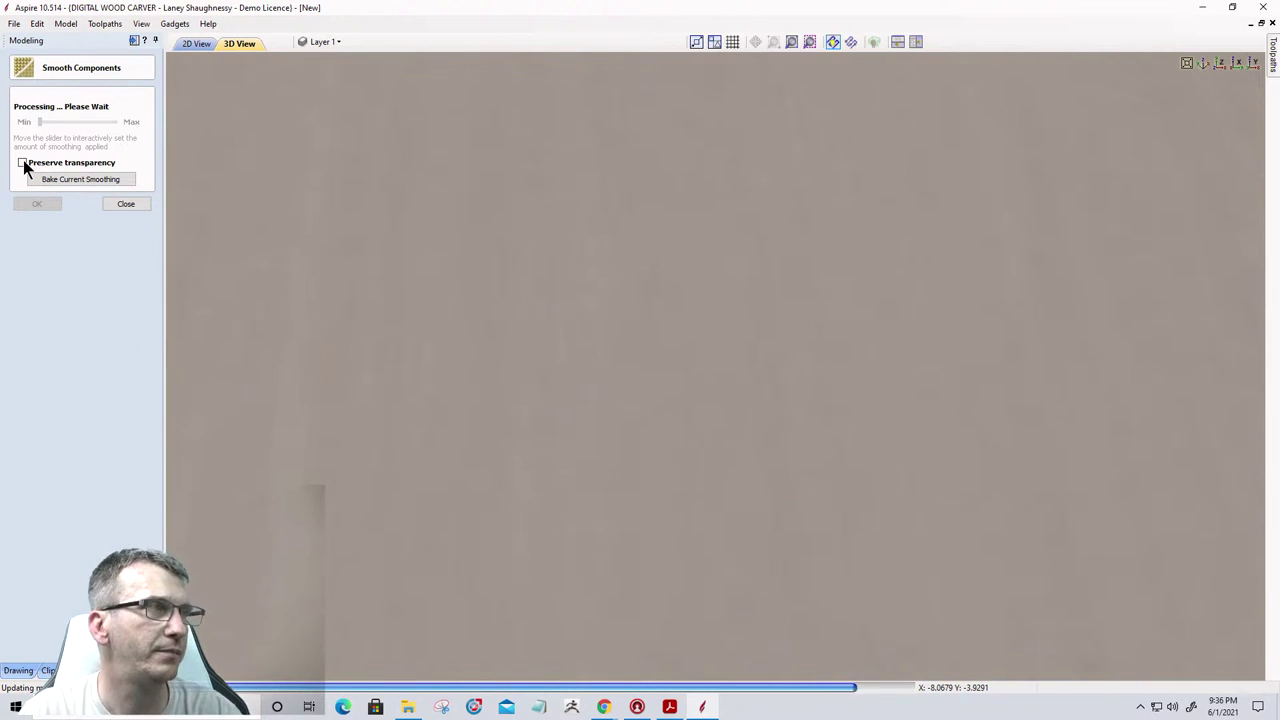
pyautogui.click(23, 164)
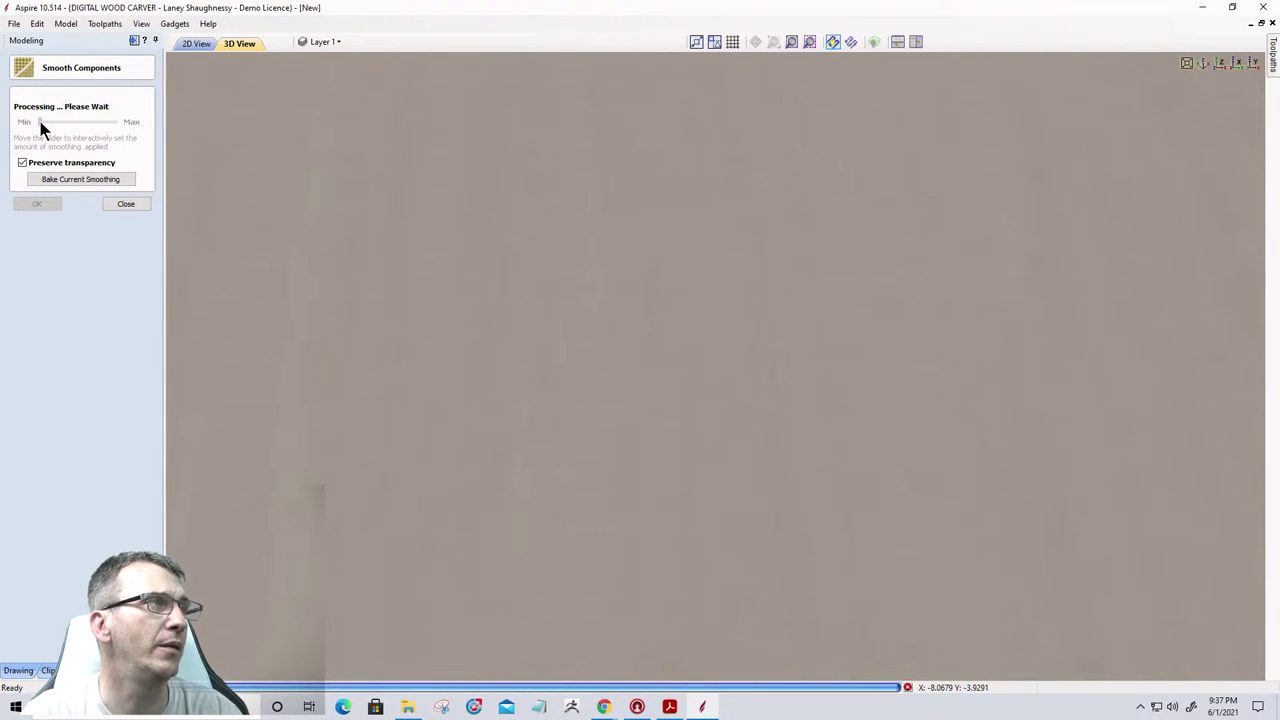
pyautogui.moveTo(40, 125); pyautogui.dragTo(63, 127)
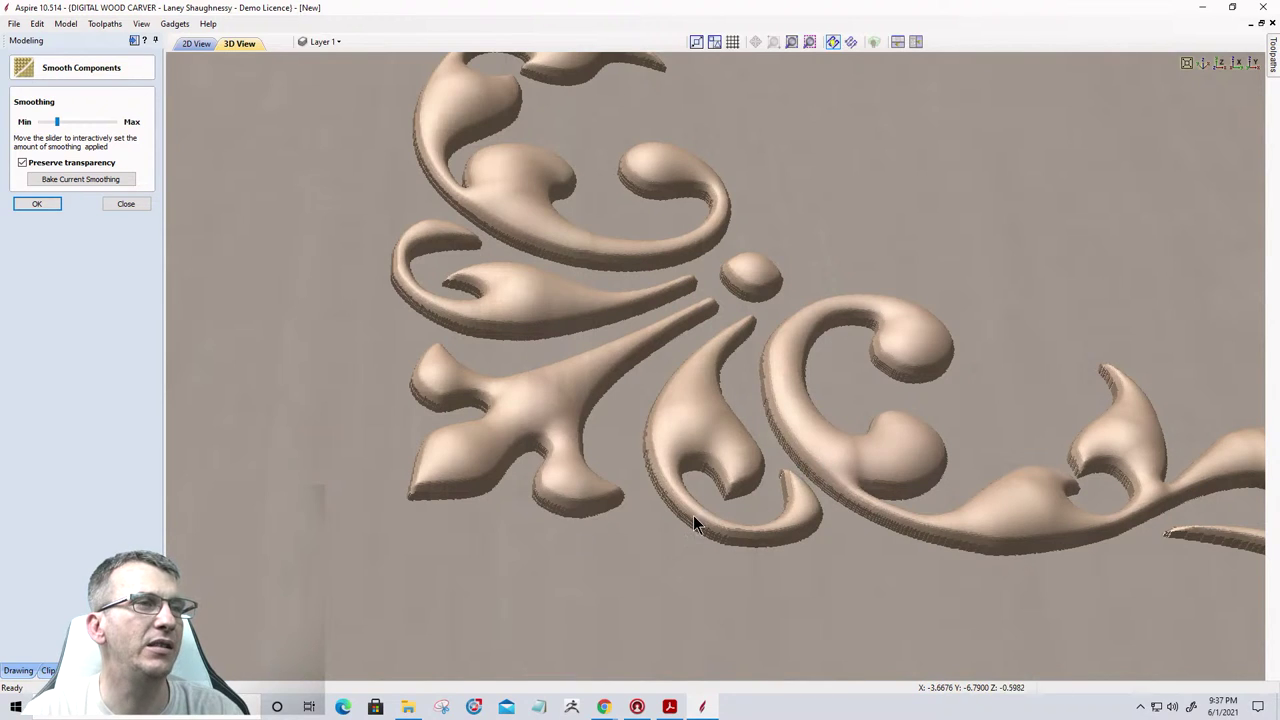
pyautogui.moveTo(634, 568); pyautogui.dragTo(627, 386)
pyautogui.scroll(4, 630, 374)
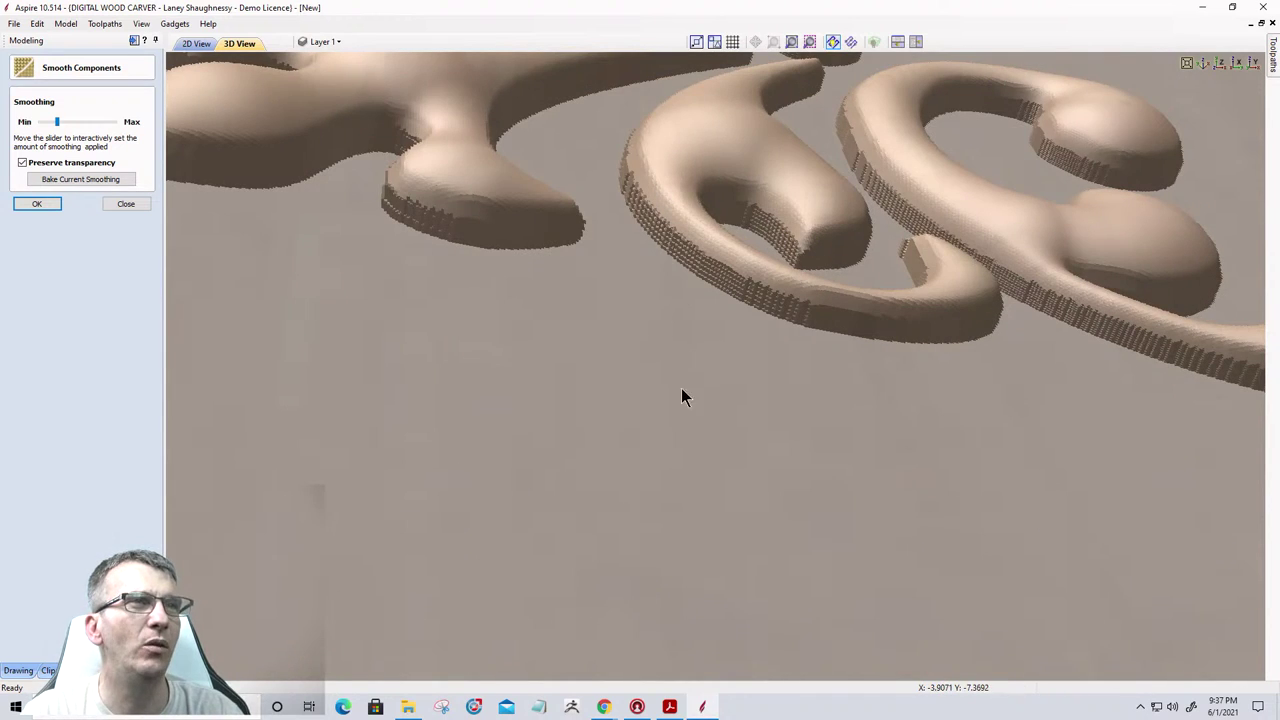
pyautogui.moveTo(681, 390); pyautogui.dragTo(692, 430)
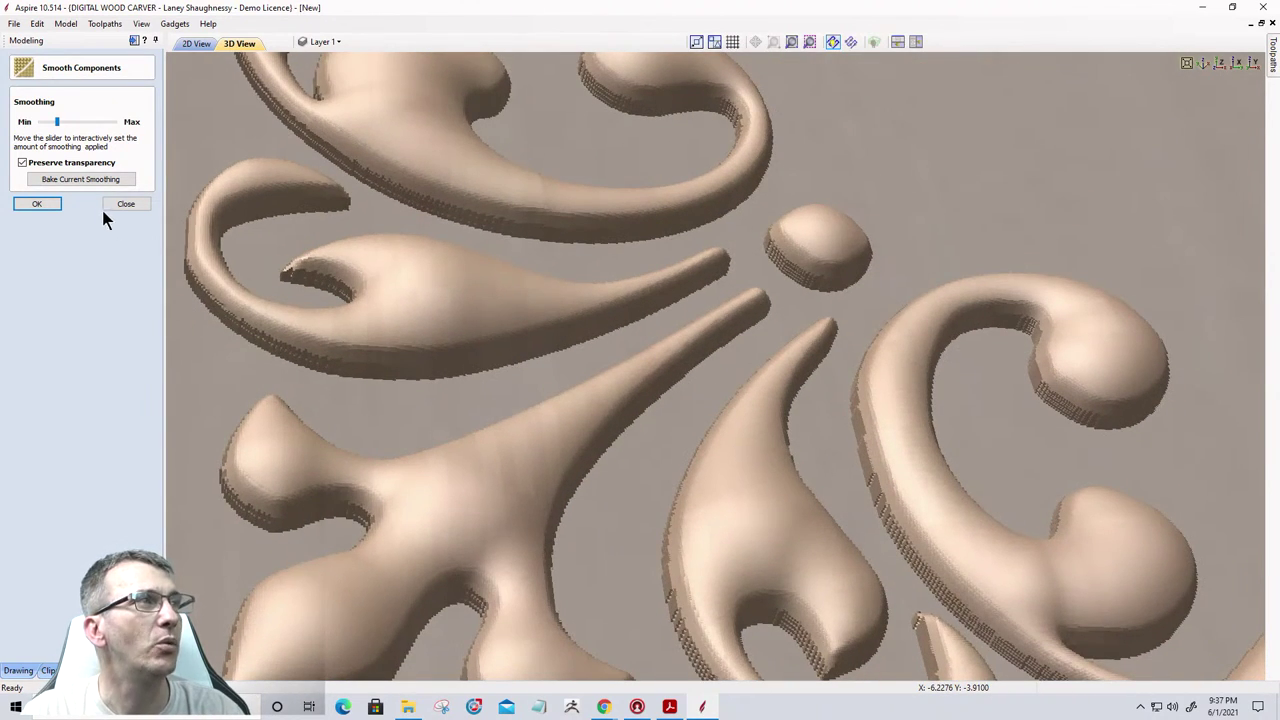
pyautogui.click(120, 212)
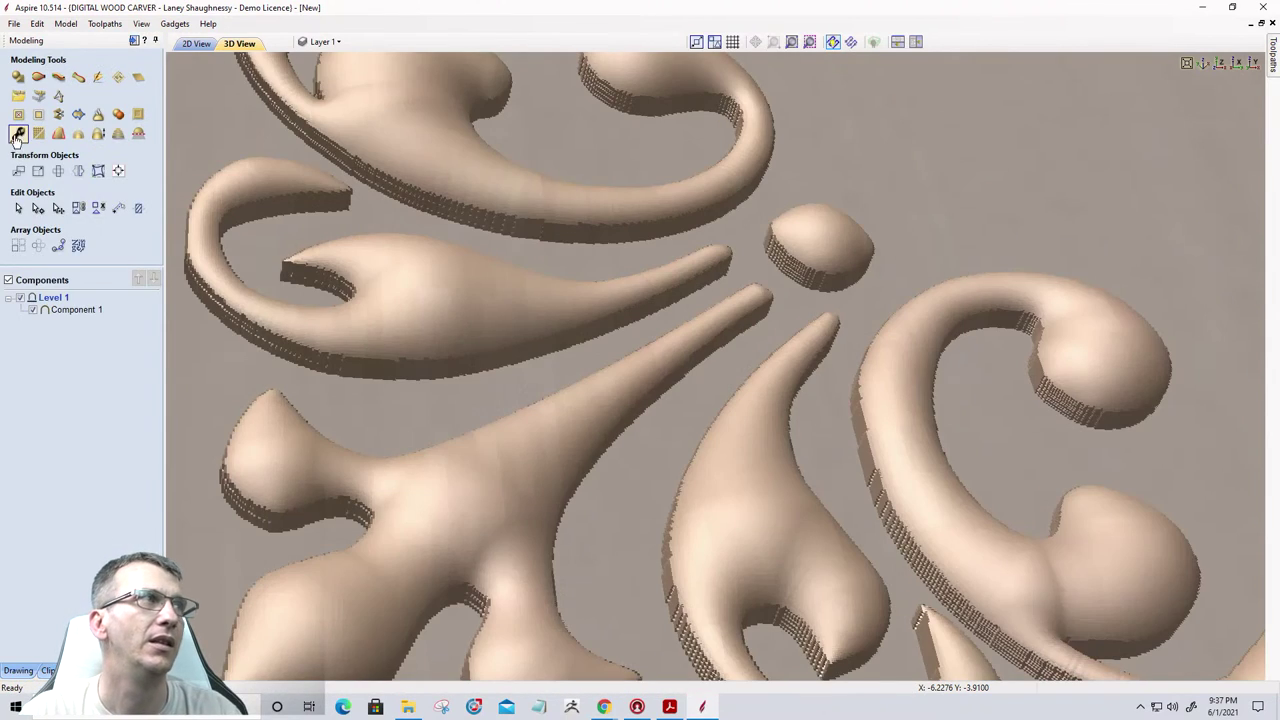
# Add a 30-degree draft to the scroll model as a new component and hide the original Component 1.
pyautogui.click(58, 133)
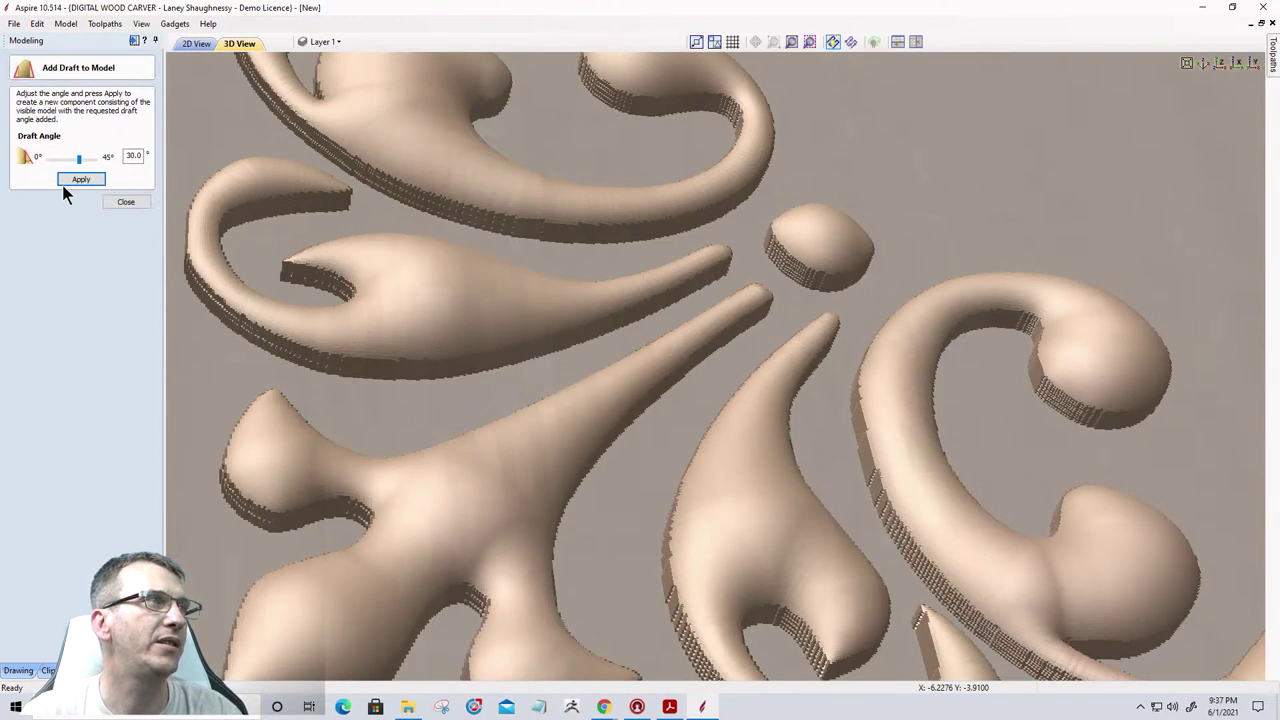
pyautogui.click(81, 179)
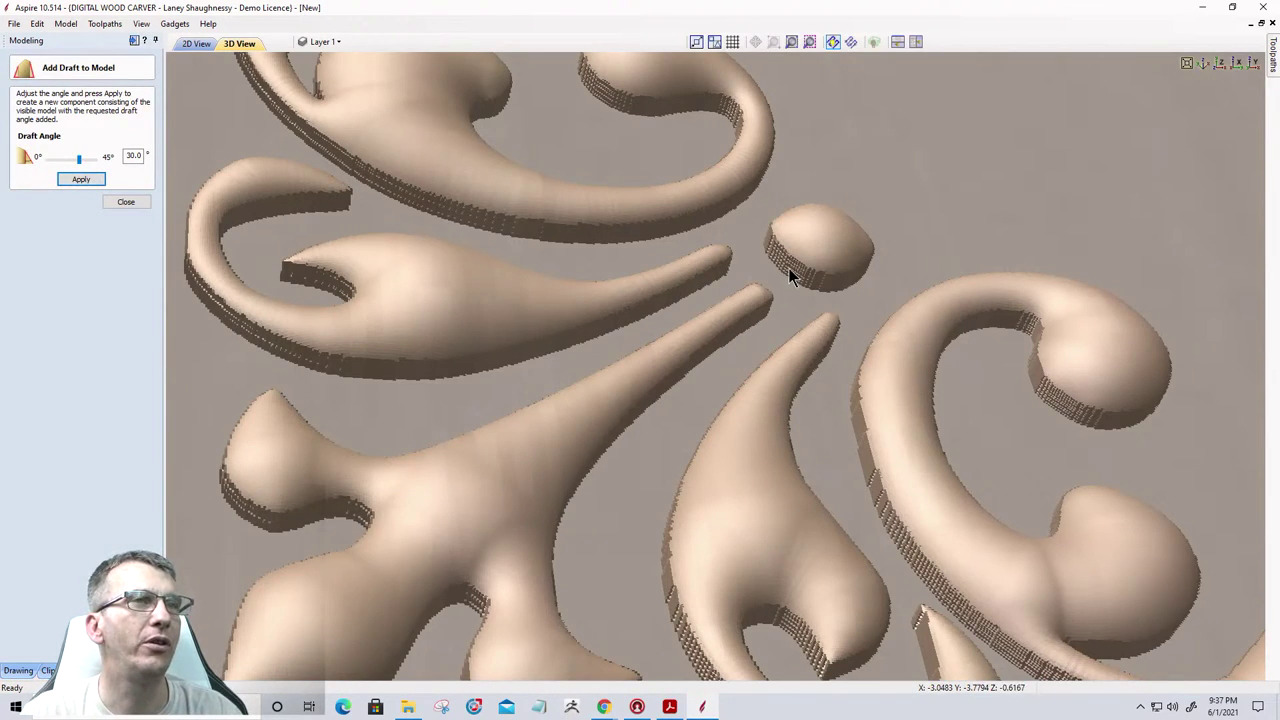
pyautogui.click(83, 180)
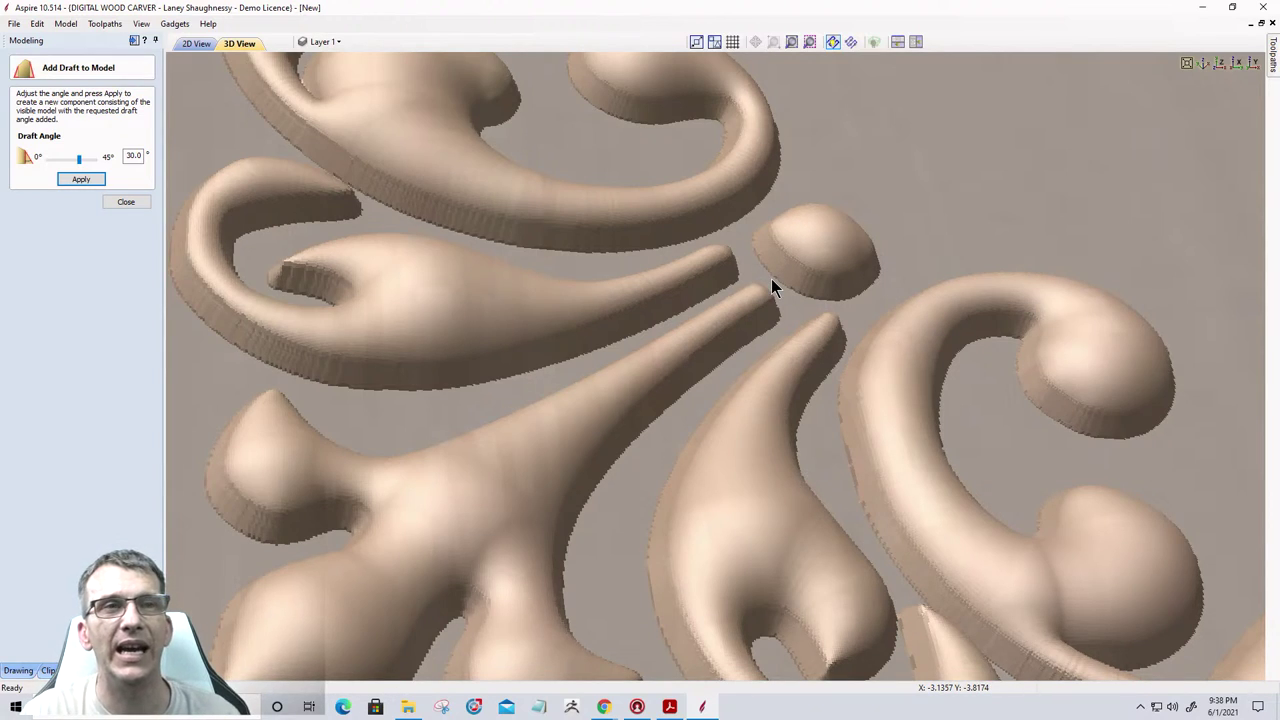
pyautogui.click(133, 203)
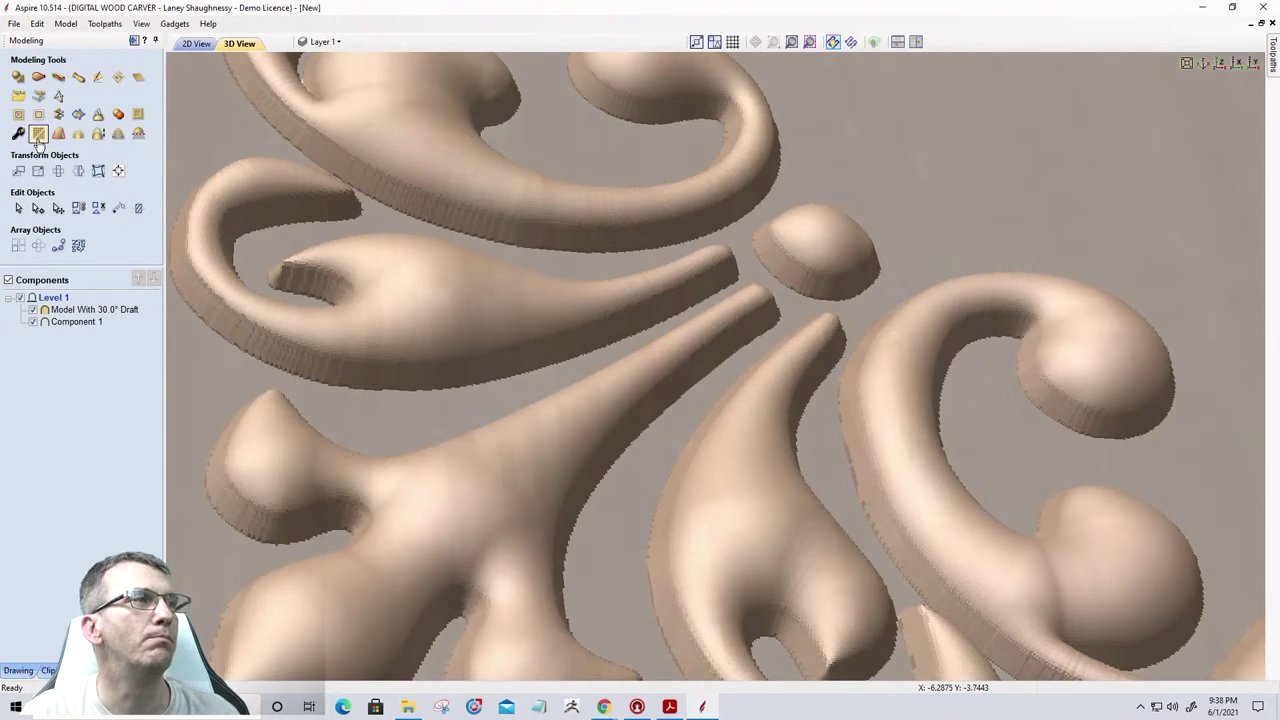
pyautogui.click(33, 322)
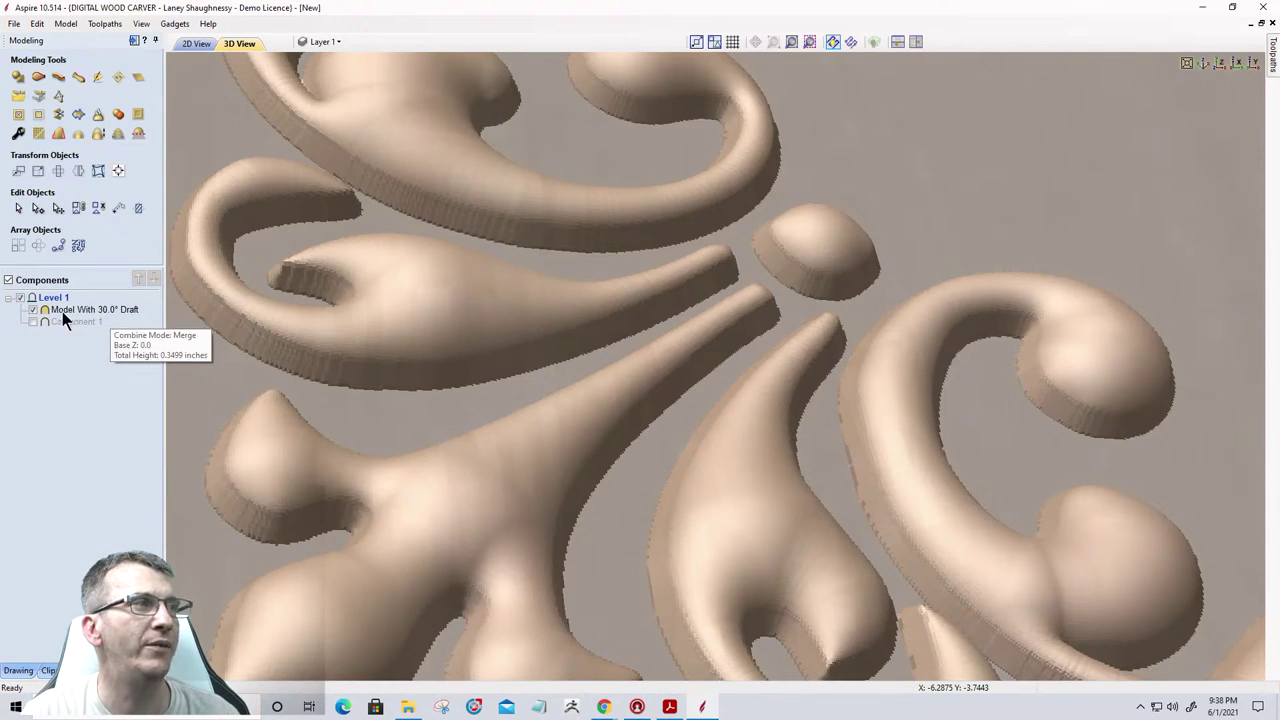
# Try heavy smoothing on the drafted scroll model, then apply 18% smoothing with transparency preserved.
pyautogui.click(37, 136)
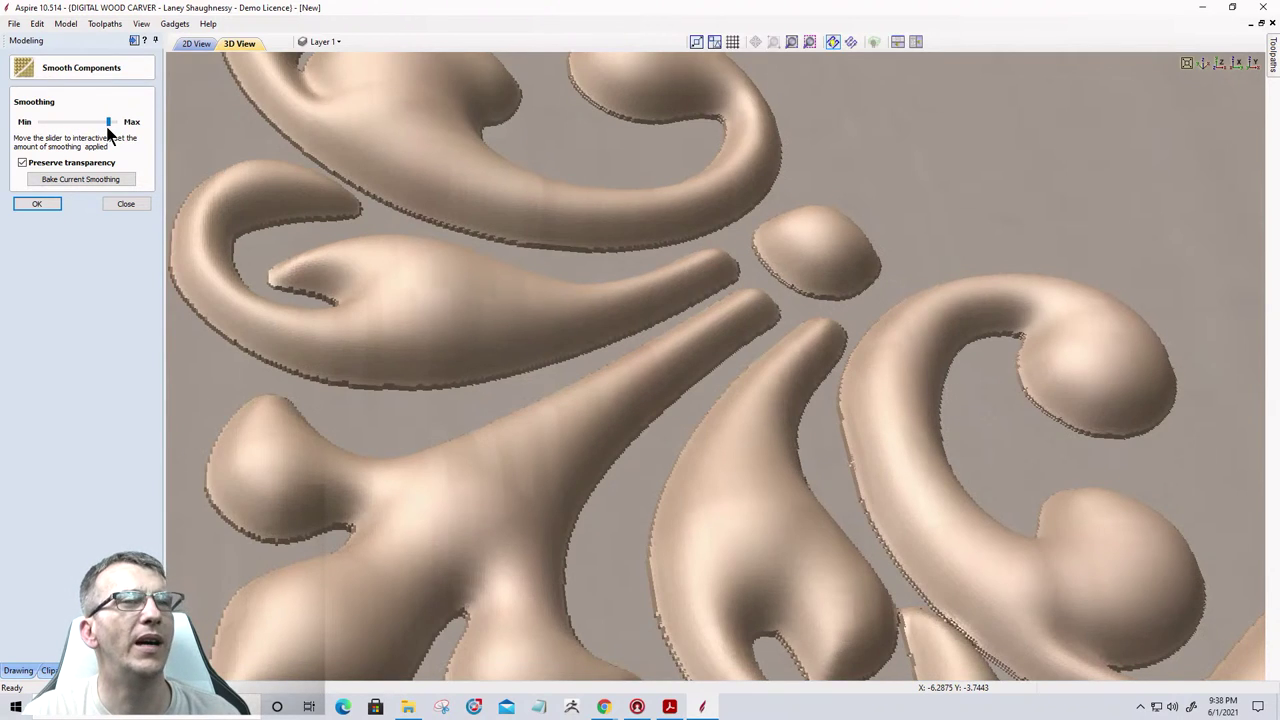
pyautogui.scroll(-3, 661, 176)
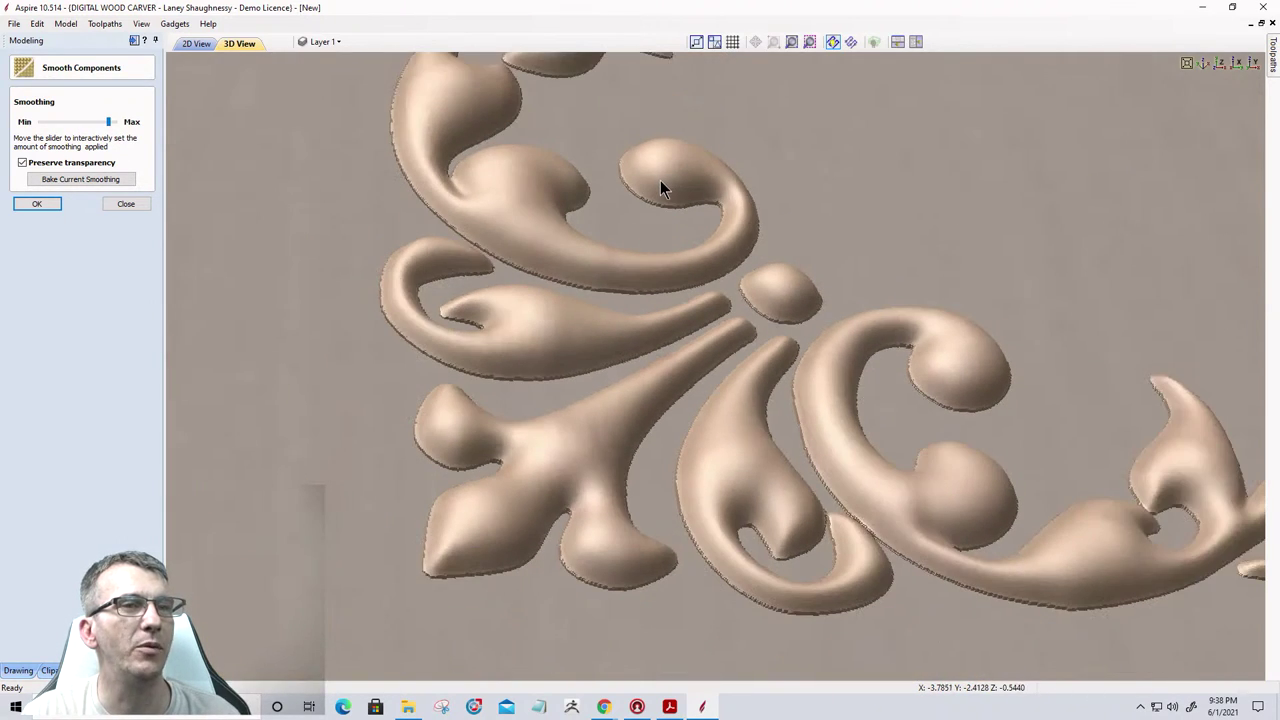
pyautogui.scroll(3, 548, 288)
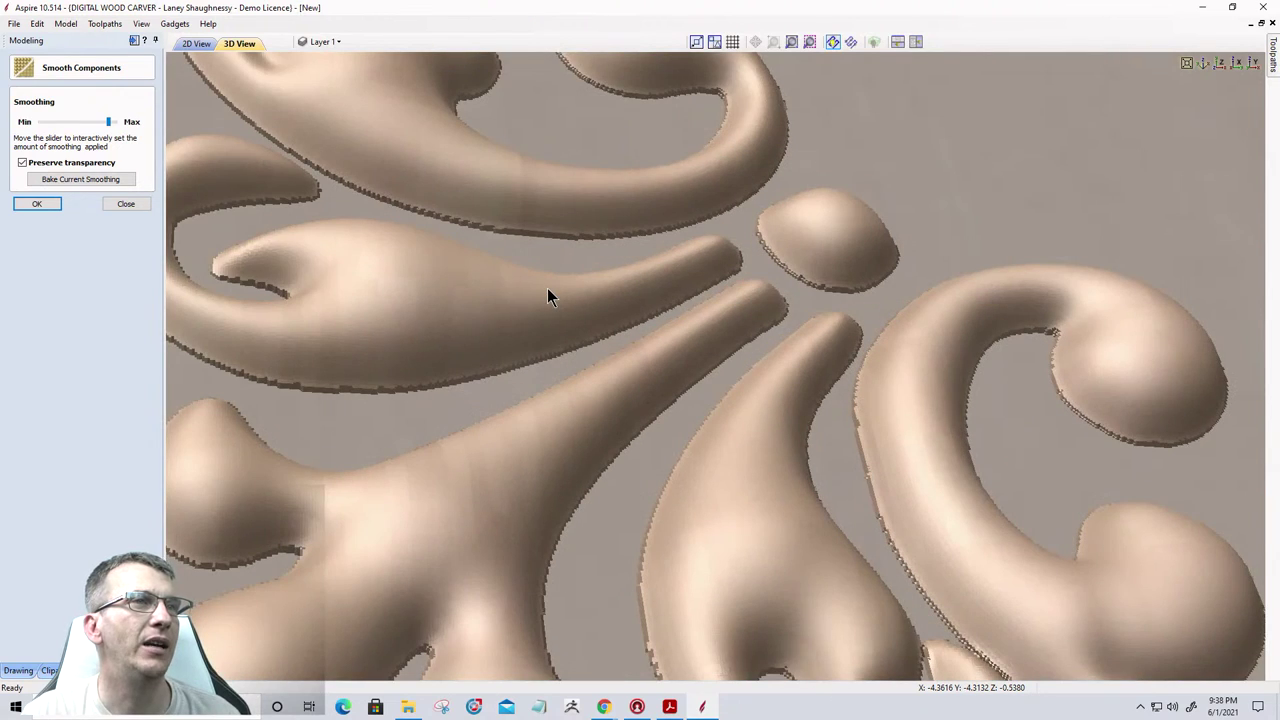
pyautogui.scroll(-3, 614, 249)
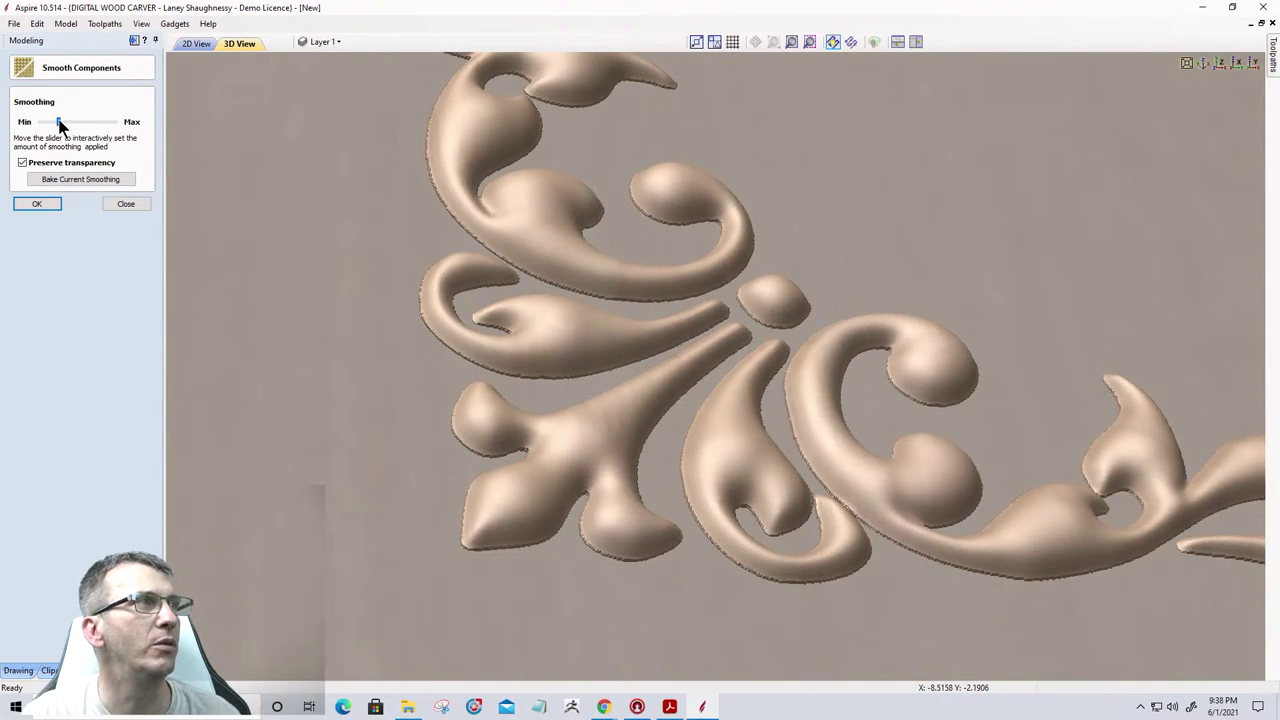
pyautogui.moveTo(50, 120); pyautogui.dragTo(55, 122)
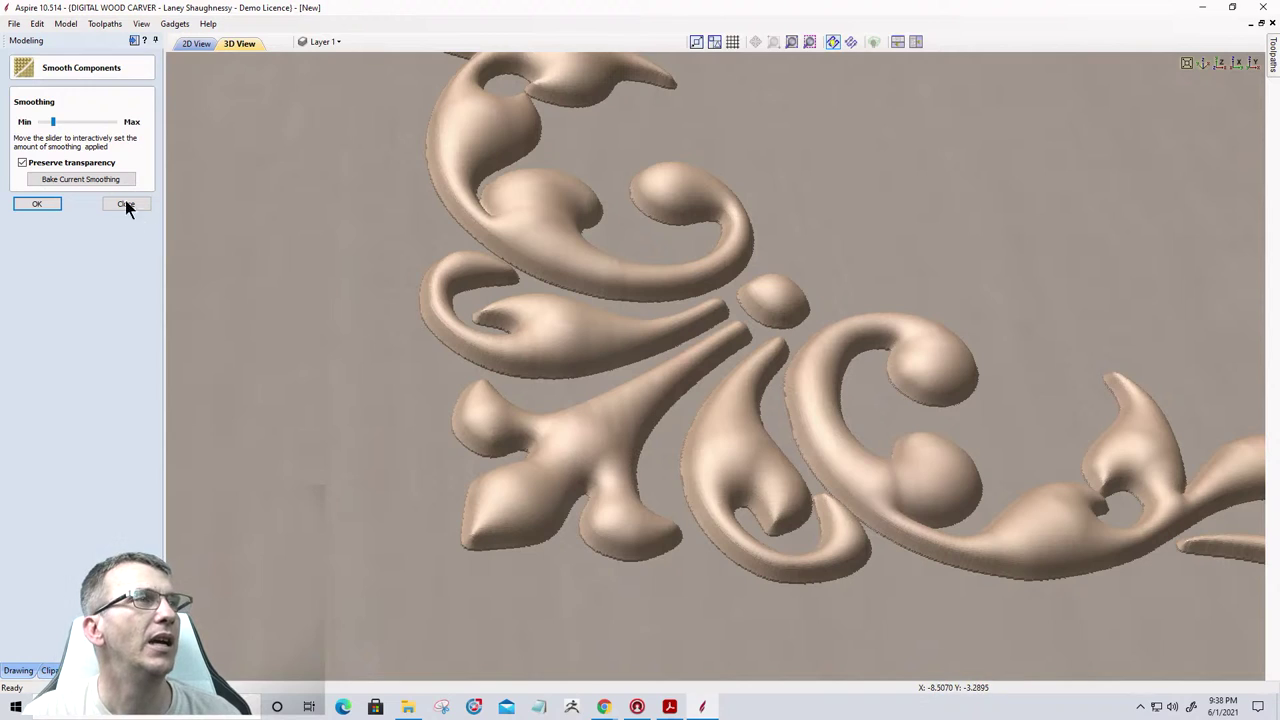
pyautogui.click(38, 205)
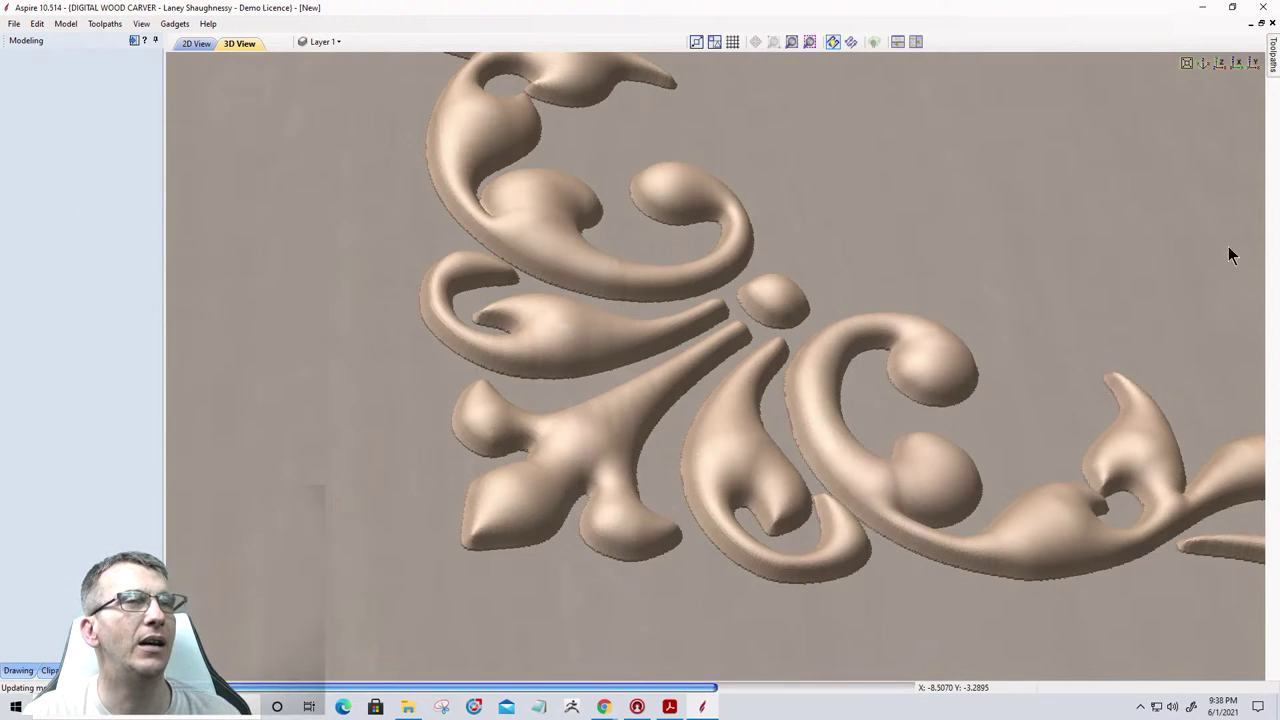
# Inspect the whole smoothed scroll corner from above and at an angle, and hide the 30-degree draft component.
pyautogui.click(1219, 65)
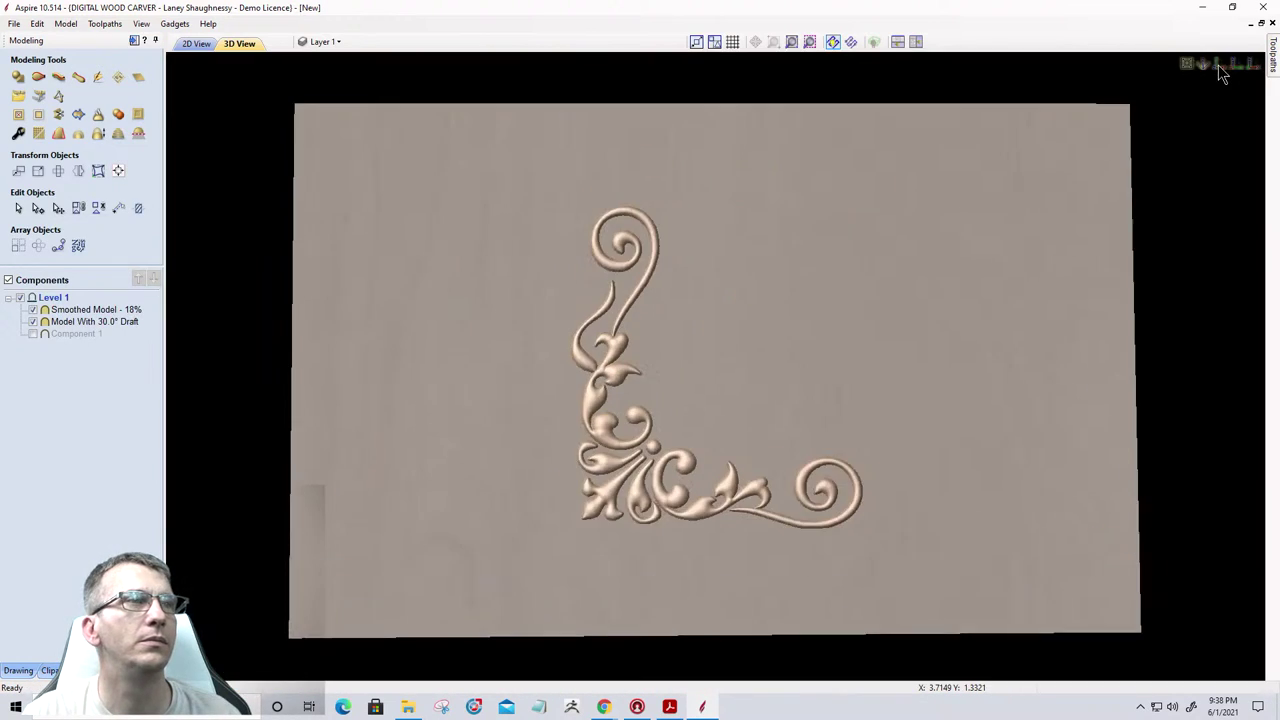
pyautogui.moveTo(842, 610); pyautogui.dragTo(561, 405)
pyautogui.scroll(5, 589, 450)
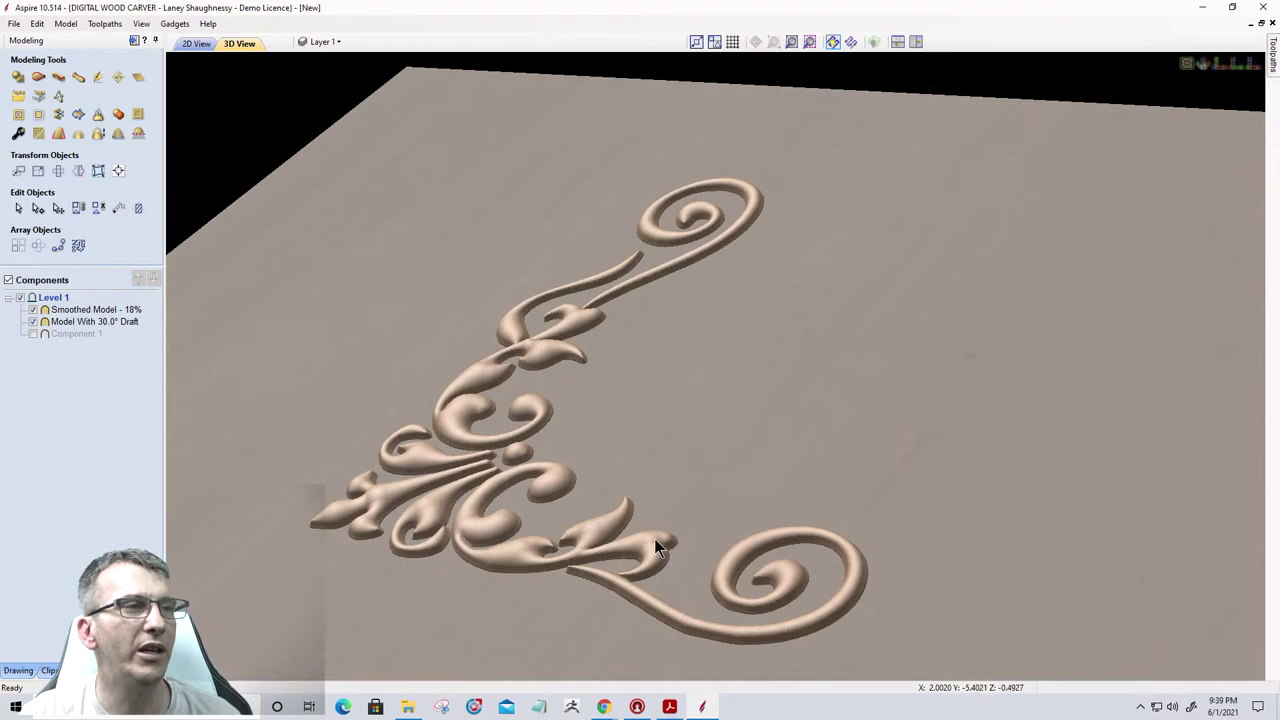
pyautogui.scroll(3, 654, 538)
pyautogui.moveTo(654, 538); pyautogui.dragTo(818, 390)
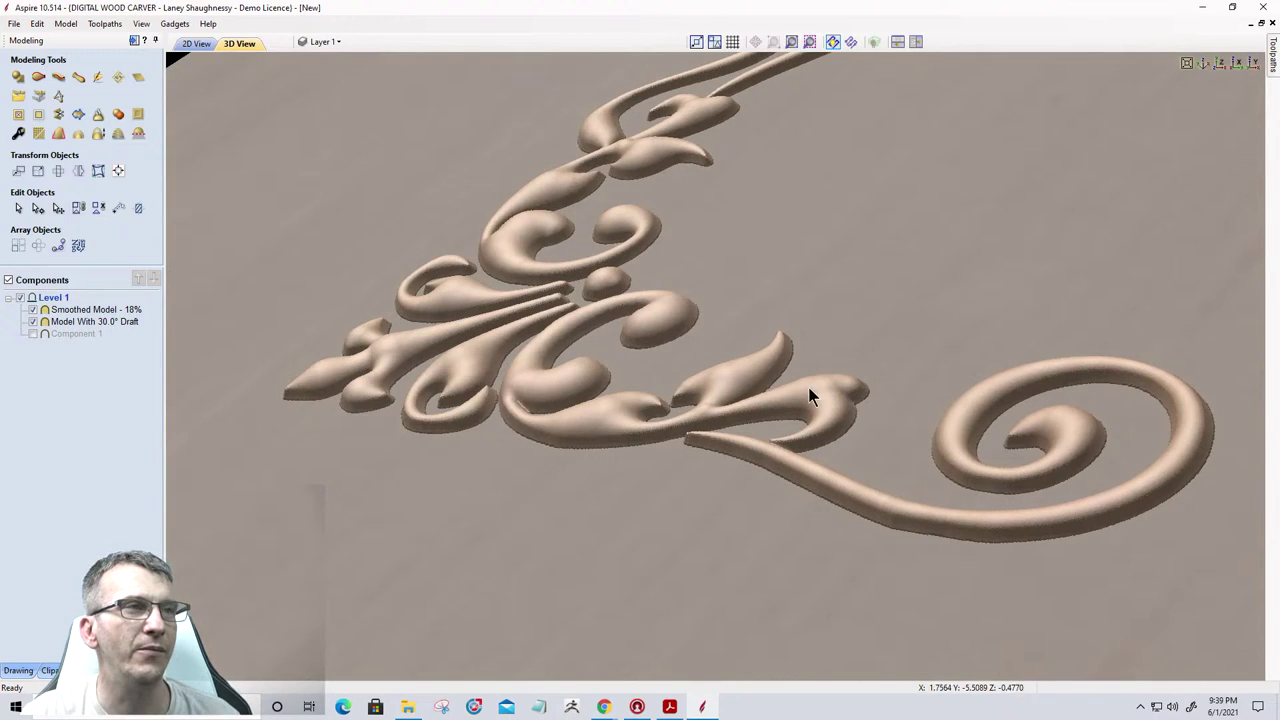
pyautogui.click(33, 321)
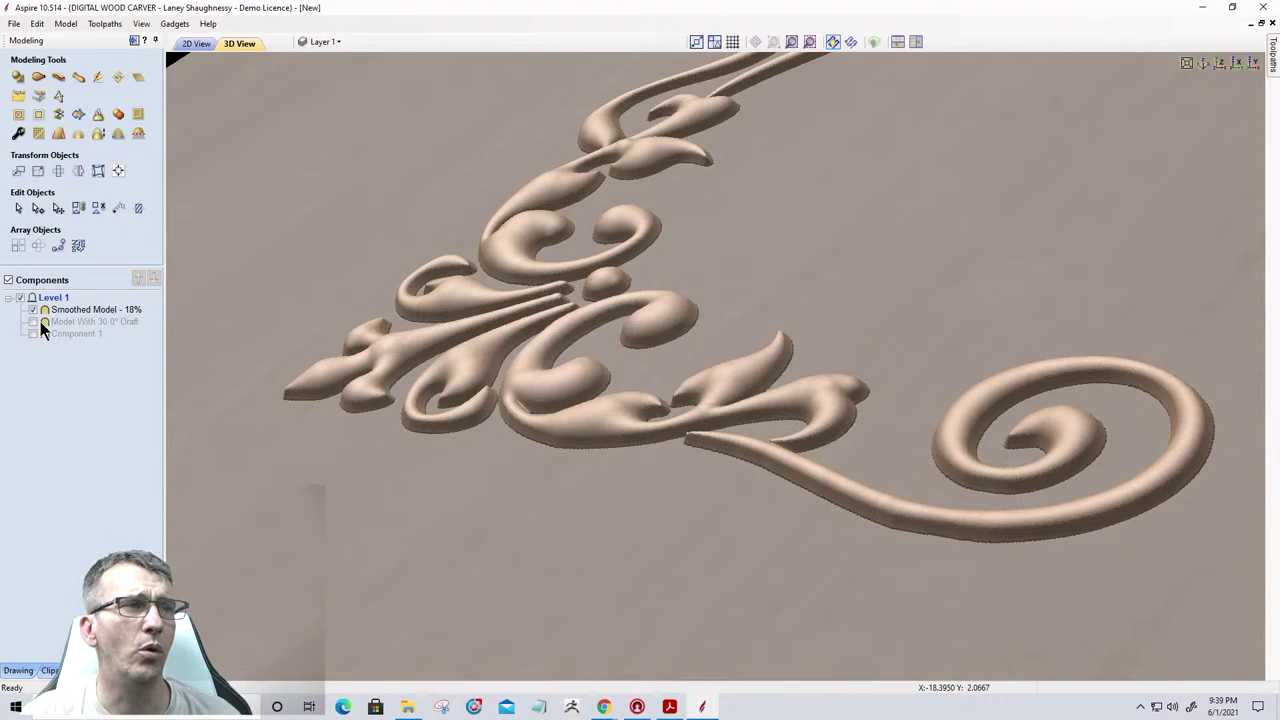
# Start sculpting the smoothed scroll model and use the Twiddle tool to frame the forked leaf beside the spiral up close.
pyautogui.click(70, 312)
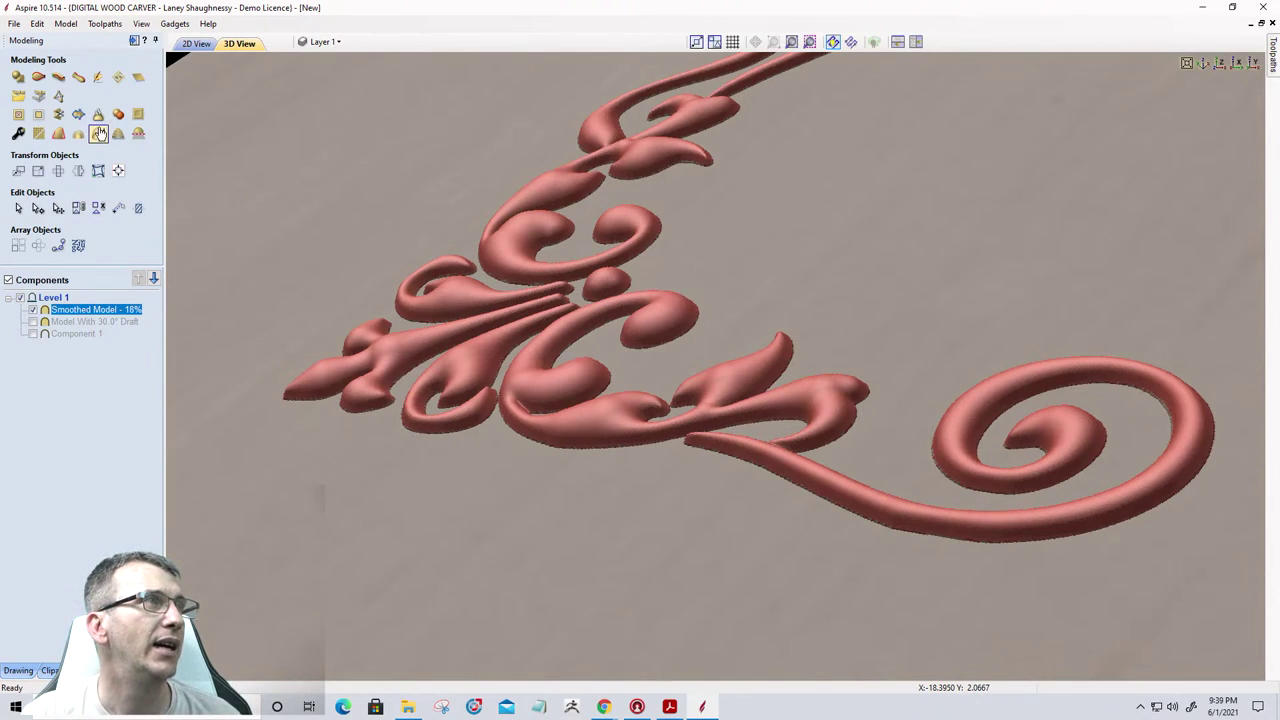
pyautogui.click(97, 78)
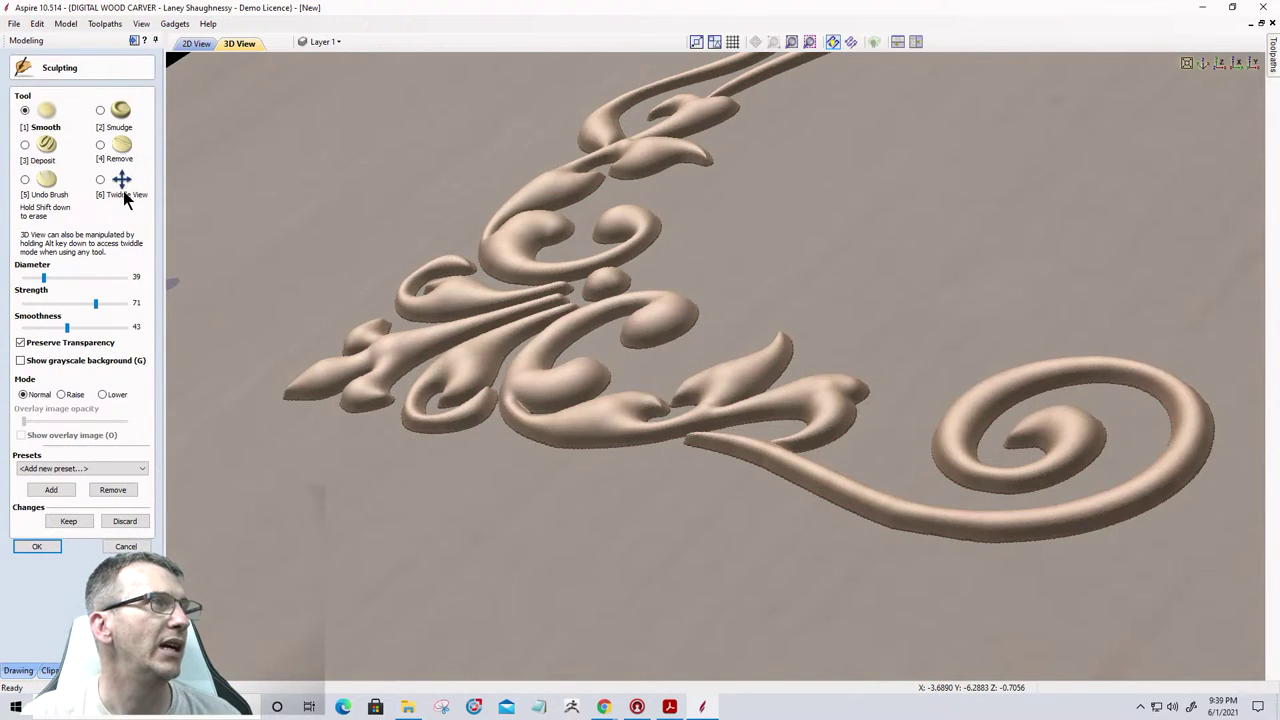
pyautogui.click(100, 180)
pyautogui.moveTo(797, 509)
pyautogui.mouseDown()
pyautogui.moveTo(717, 611)
pyautogui.moveTo(603, 560)
pyautogui.mouseUp()
pyautogui.scroll(3, 697, 617)
pyautogui.scroll(-2, 697, 617)
pyautogui.scroll(2, 603, 557)
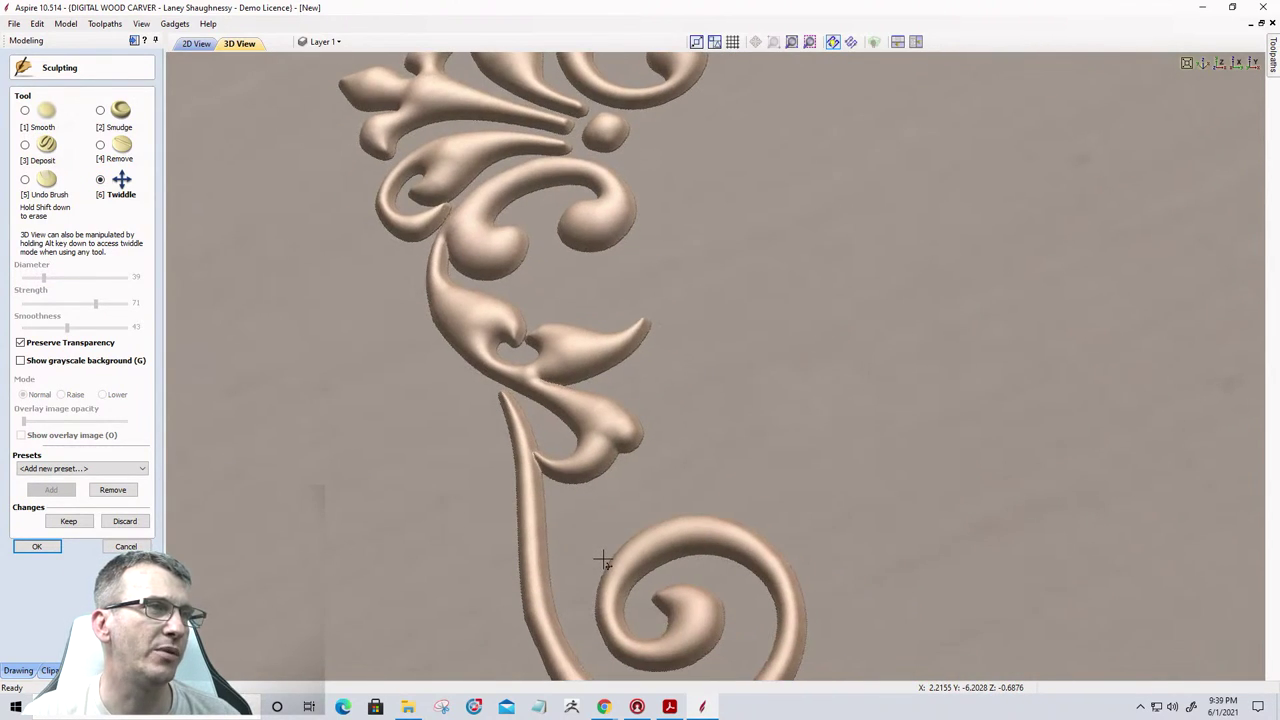
pyautogui.scroll(-2, 729, 580)
pyautogui.scroll(3, 731, 536)
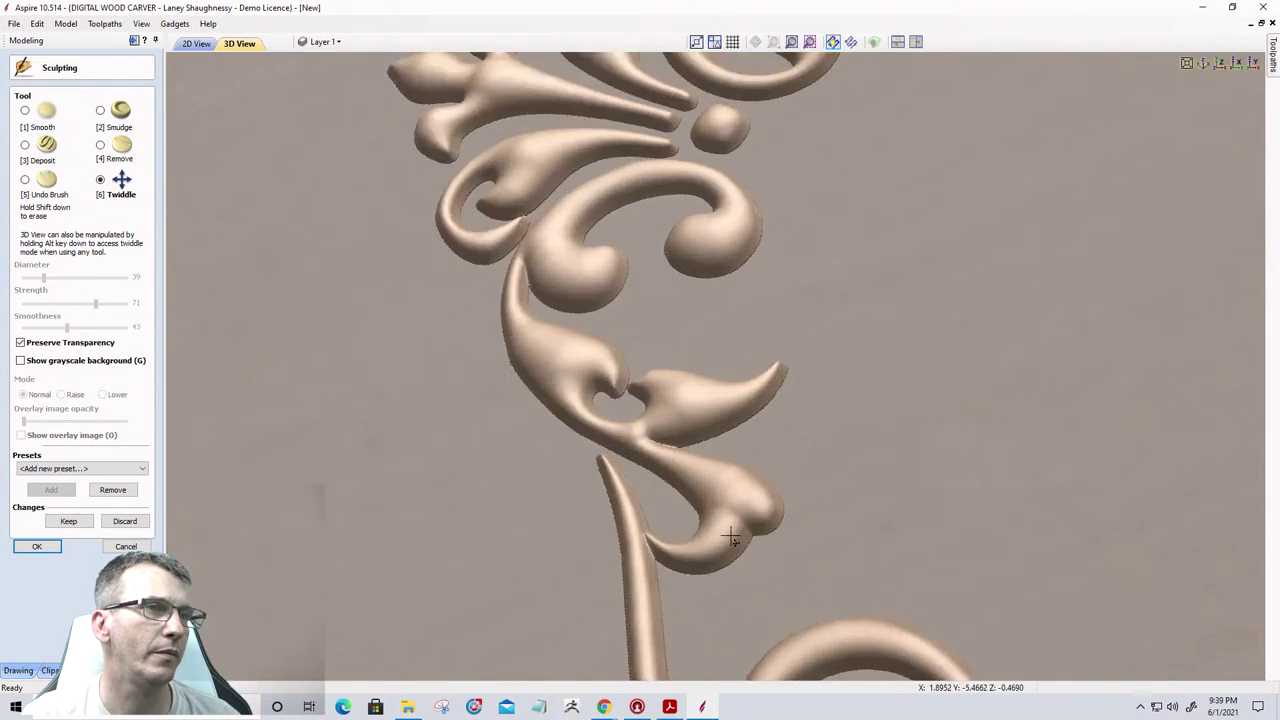
pyautogui.scroll(-2, 743, 357)
pyautogui.scroll(1, 766, 377)
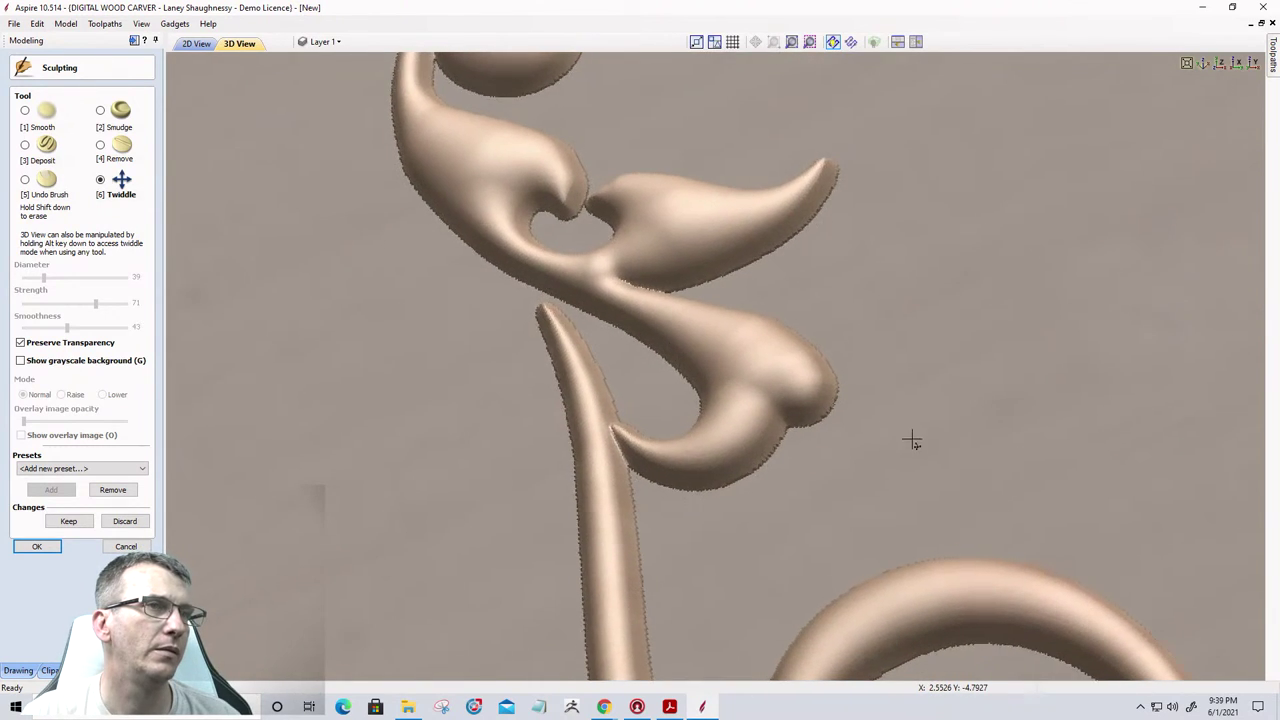
pyautogui.scroll(1, 909, 476)
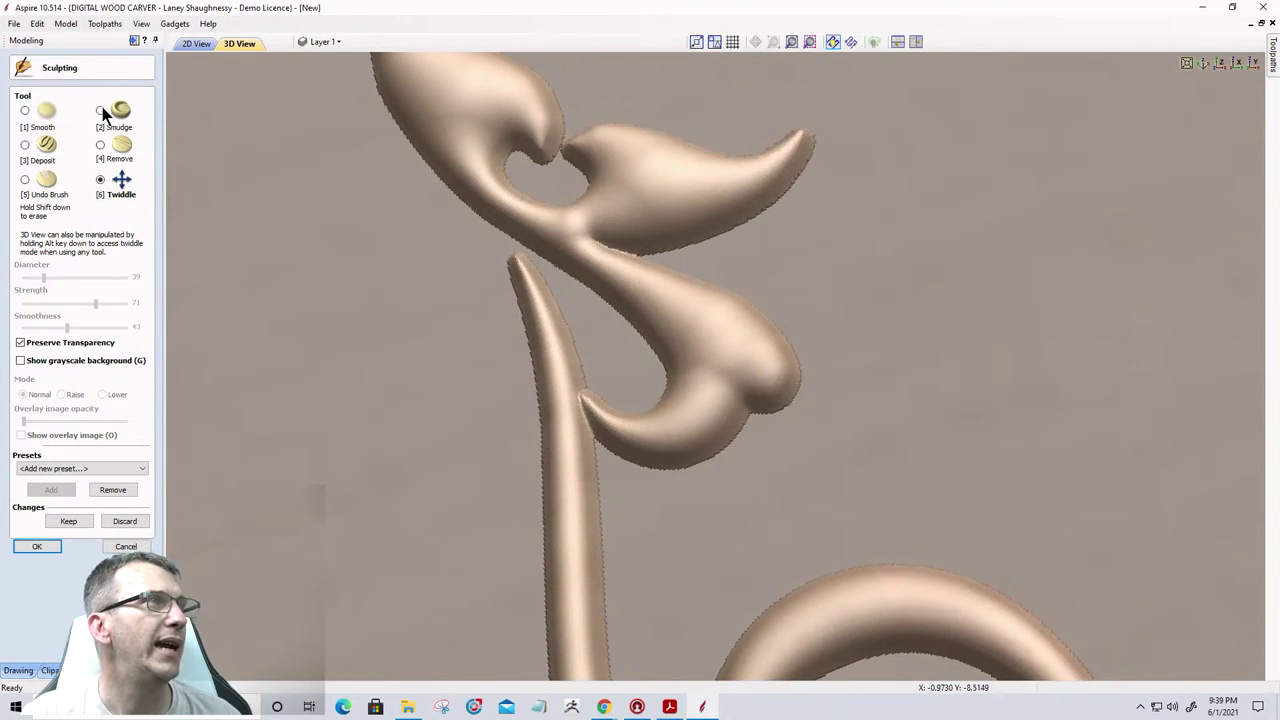
# Carve a groove along the forked leaf with the Remove brush at diameter 13, strength 36 and smoothness 94.
pyautogui.click(101, 111)
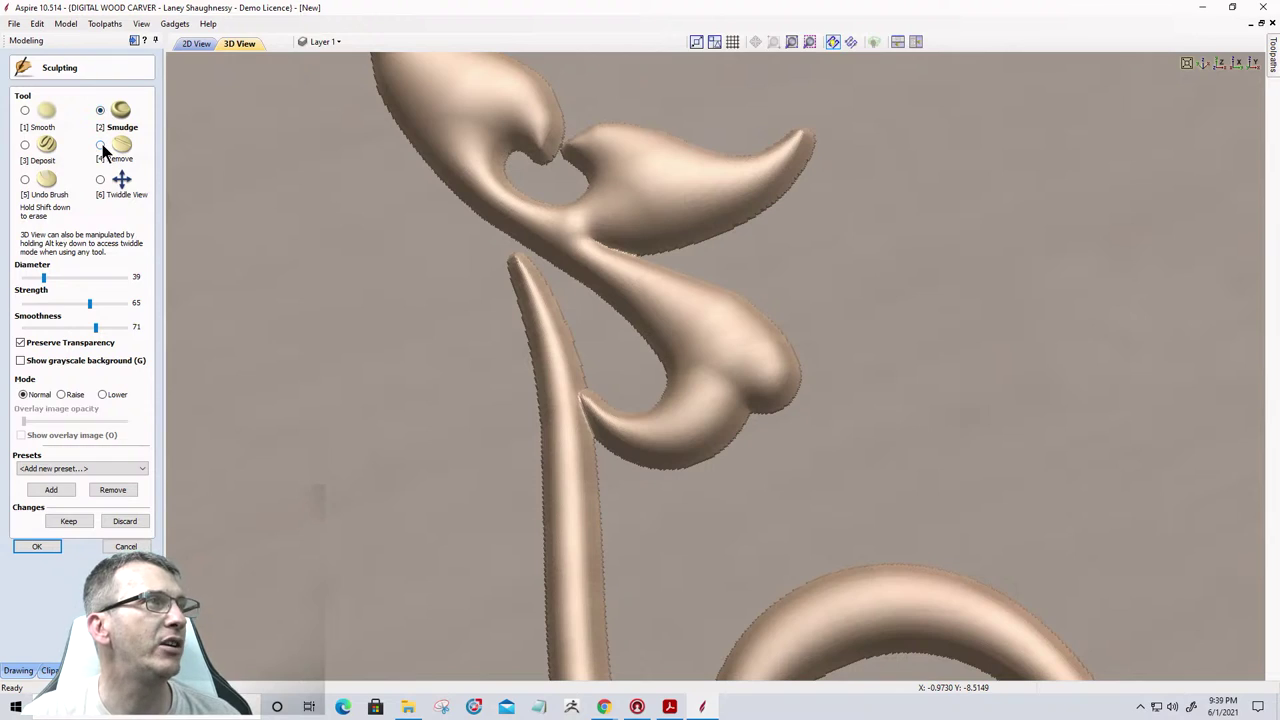
pyautogui.click(100, 146)
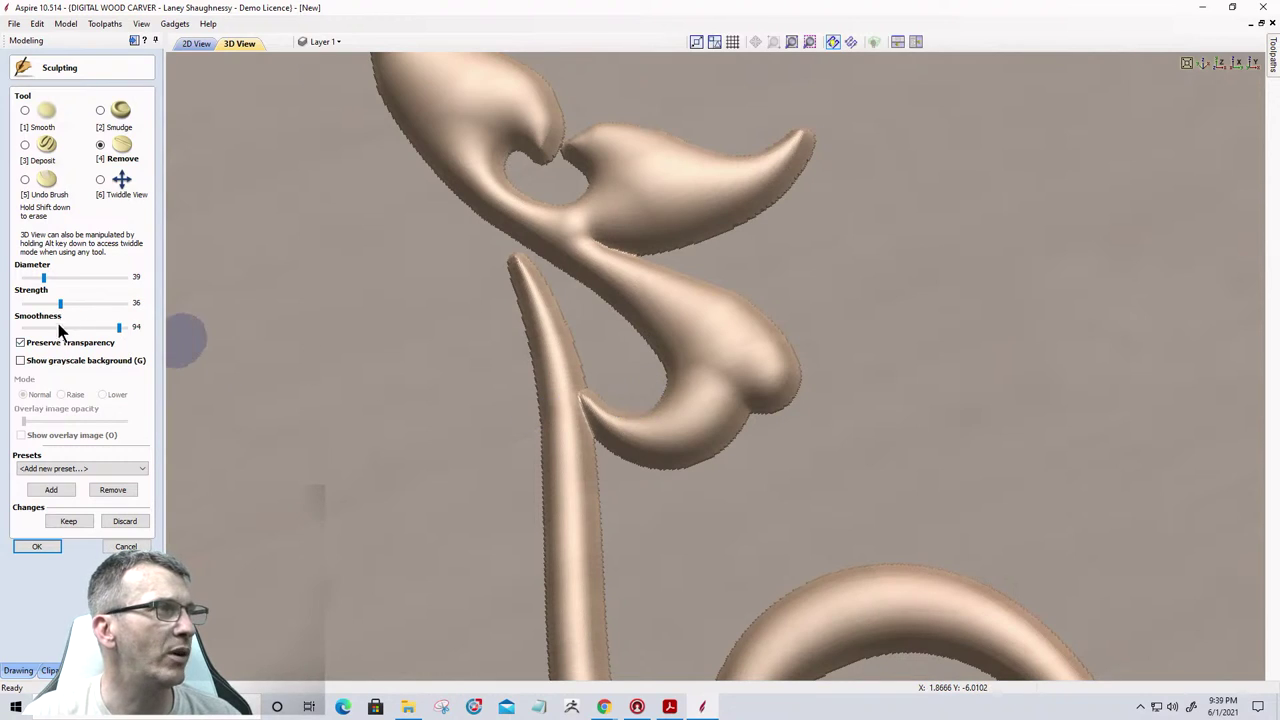
pyautogui.scroll(-5, 775, 395)
pyautogui.scroll(3, 752, 392)
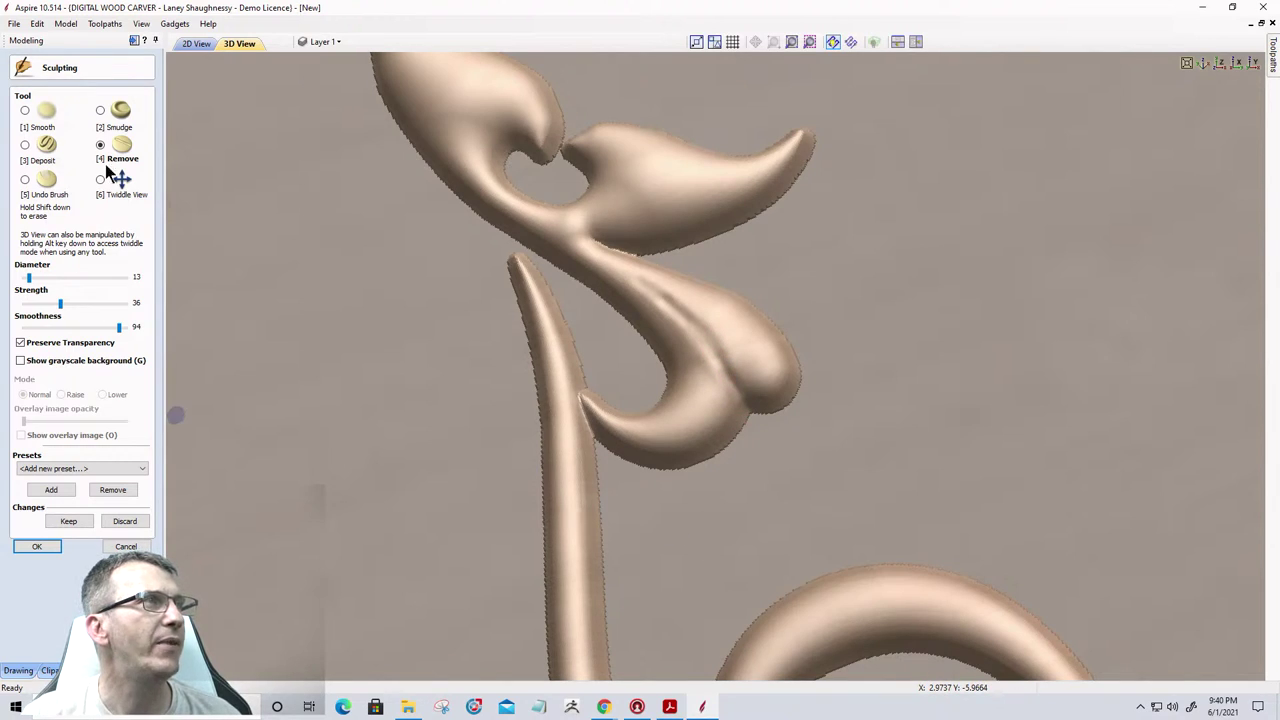
# Smudge the surface beside the leaf's groove and around its rounded tip with diameter 13, strength 65 and smoothness 71.
pyautogui.click(100, 110)
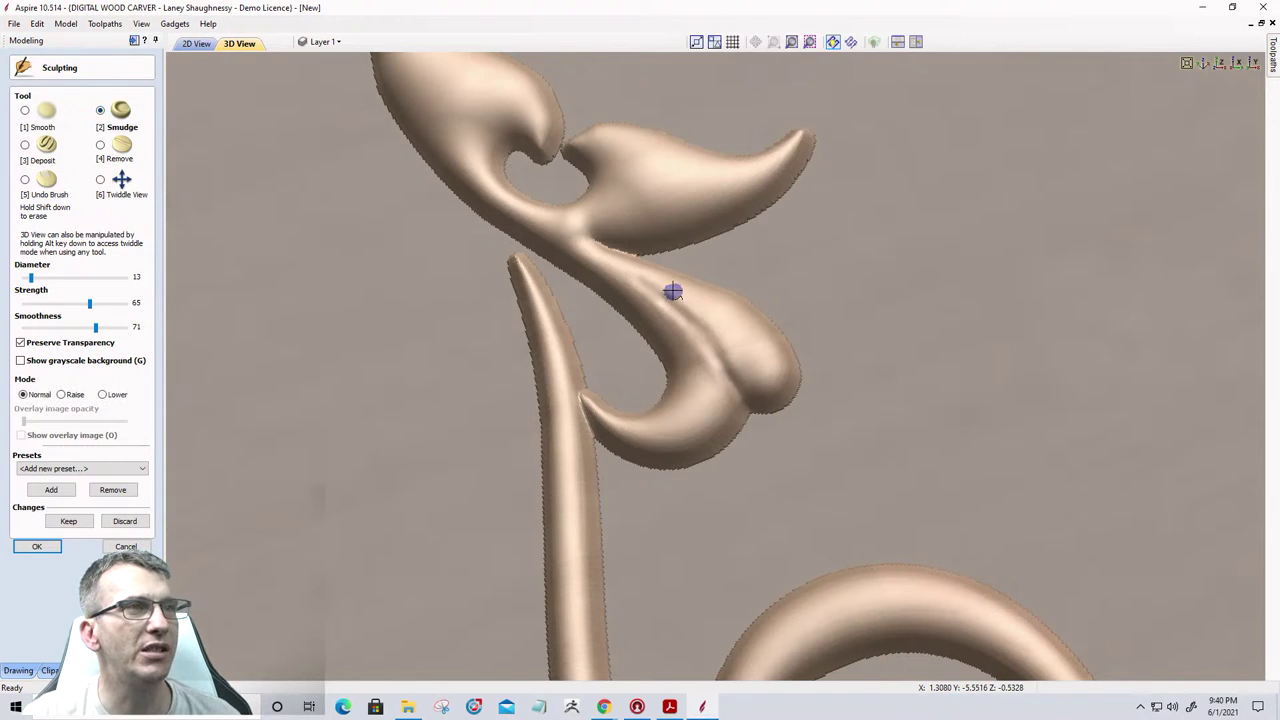
pyautogui.moveTo(652, 281)
pyautogui.mouseDown()
pyautogui.moveTo(689, 306)
pyautogui.moveTo(645, 259)
pyautogui.moveTo(686, 297)
pyautogui.moveTo(604, 266)
pyautogui.moveTo(707, 293)
pyautogui.moveTo(593, 243)
pyautogui.moveTo(650, 283)
pyautogui.moveTo(716, 293)
pyautogui.moveTo(607, 261)
pyautogui.moveTo(678, 285)
pyautogui.moveTo(639, 269)
pyautogui.moveTo(619, 282)
pyautogui.moveTo(669, 286)
pyautogui.moveTo(629, 272)
pyautogui.moveTo(662, 297)
pyautogui.moveTo(699, 300)
pyautogui.moveTo(661, 280)
pyautogui.moveTo(640, 290)
pyautogui.moveTo(677, 290)
pyautogui.moveTo(720, 351)
pyautogui.moveTo(701, 314)
pyautogui.moveTo(732, 402)
pyautogui.moveTo(736, 355)
pyautogui.moveTo(752, 403)
pyautogui.moveTo(721, 377)
pyautogui.moveTo(803, 380)
pyautogui.moveTo(741, 375)
pyautogui.moveTo(776, 375)
pyautogui.moveTo(714, 412)
pyautogui.moveTo(749, 405)
pyautogui.moveTo(779, 367)
pyautogui.moveTo(718, 400)
pyautogui.moveTo(802, 338)
pyautogui.moveTo(748, 368)
pyautogui.moveTo(762, 380)
pyautogui.moveTo(800, 346)
pyautogui.moveTo(764, 387)
pyautogui.mouseUp()
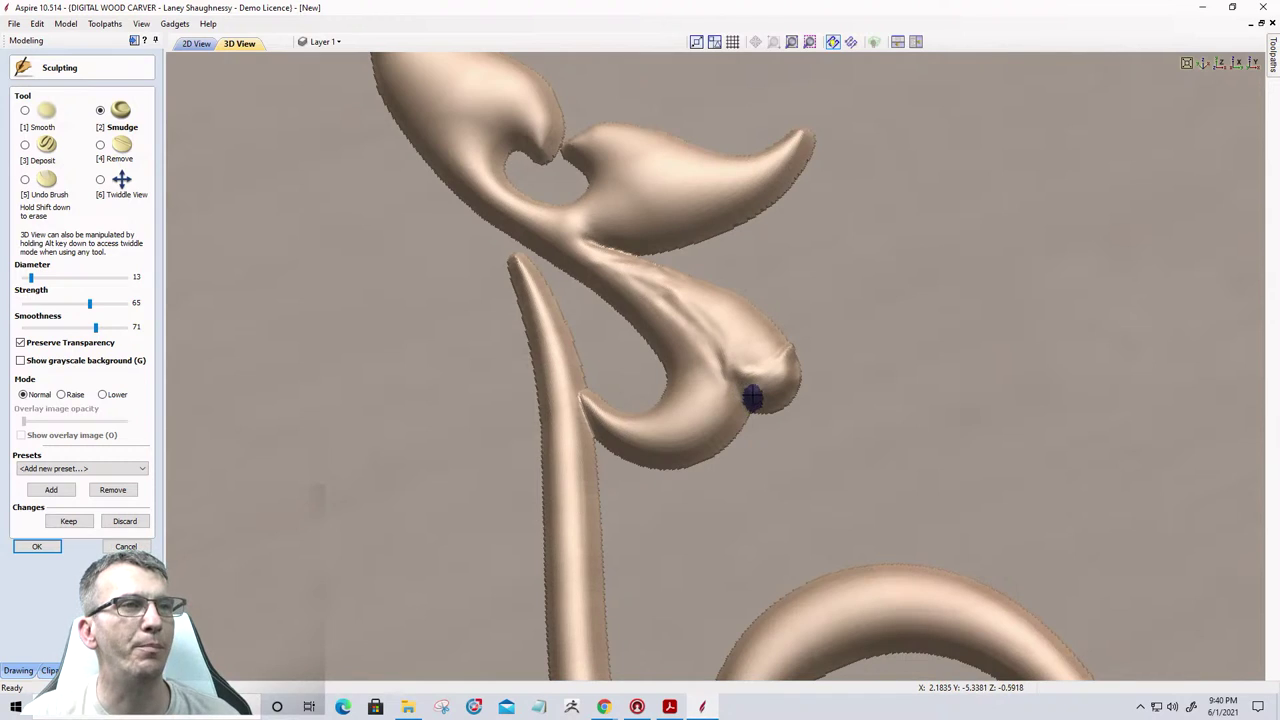
pyautogui.moveTo(803, 350)
pyautogui.mouseDown()
pyautogui.moveTo(734, 394)
pyautogui.moveTo(769, 390)
pyautogui.moveTo(789, 351)
pyautogui.moveTo(723, 399)
pyautogui.moveTo(771, 386)
pyautogui.moveTo(790, 351)
pyautogui.moveTo(790, 374)
pyautogui.moveTo(771, 335)
pyautogui.moveTo(746, 331)
pyautogui.moveTo(783, 362)
pyautogui.moveTo(762, 335)
pyautogui.moveTo(729, 339)
pyautogui.moveTo(786, 372)
pyautogui.moveTo(757, 339)
pyautogui.moveTo(733, 344)
pyautogui.moveTo(784, 374)
pyautogui.moveTo(760, 340)
pyautogui.moveTo(725, 355)
pyautogui.moveTo(775, 382)
pyautogui.moveTo(771, 331)
pyautogui.moveTo(736, 311)
pyautogui.moveTo(765, 351)
pyautogui.moveTo(724, 324)
pyautogui.moveTo(751, 346)
pyautogui.mouseUp()
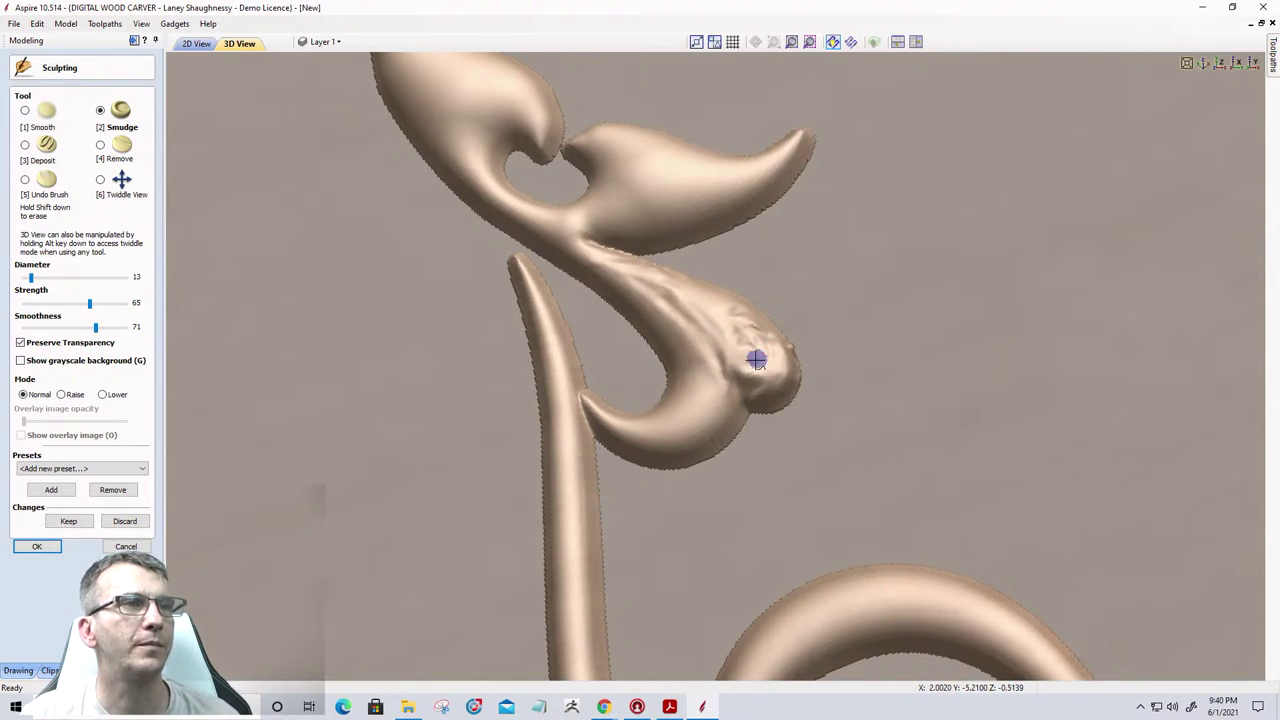
# Soften the smudged leaf surface with the Undo Brush and the Smooth brush, both at diameter 27.
pyautogui.click(25, 180)
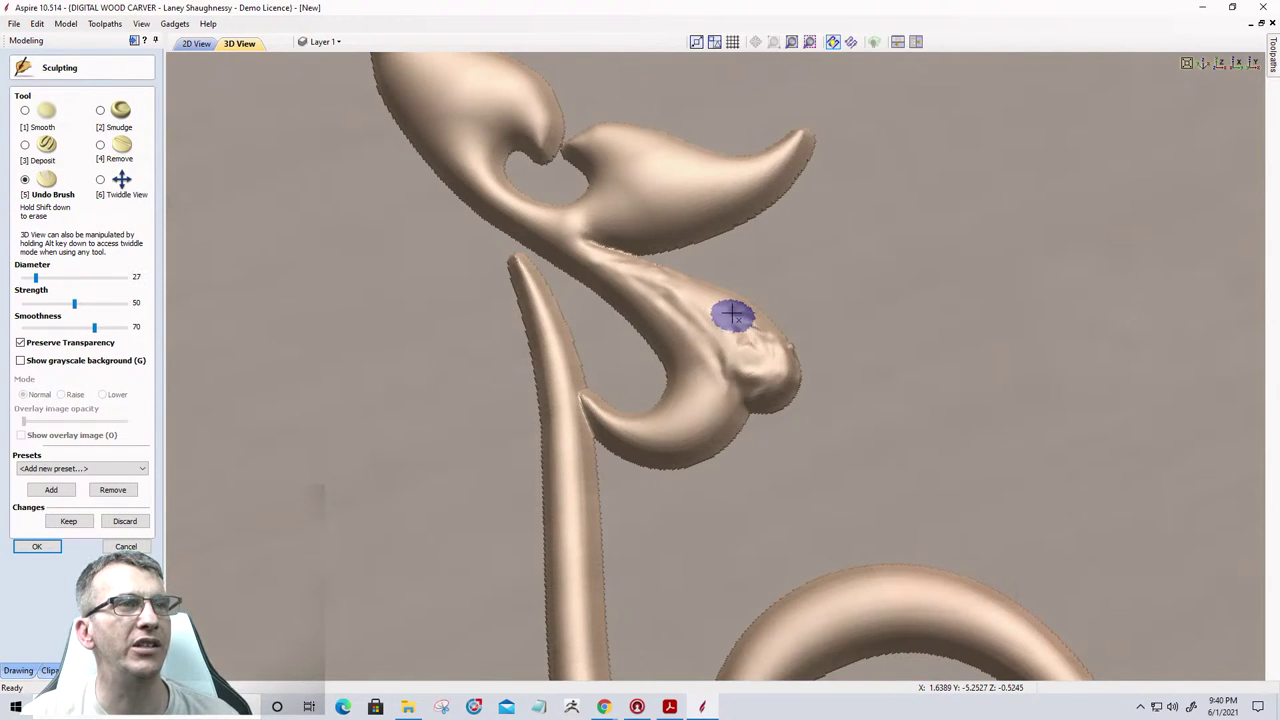
pyautogui.moveTo(733, 316)
pyautogui.mouseDown()
pyautogui.moveTo(750, 343)
pyautogui.moveTo(753, 323)
pyautogui.moveTo(705, 280)
pyautogui.mouseUp()
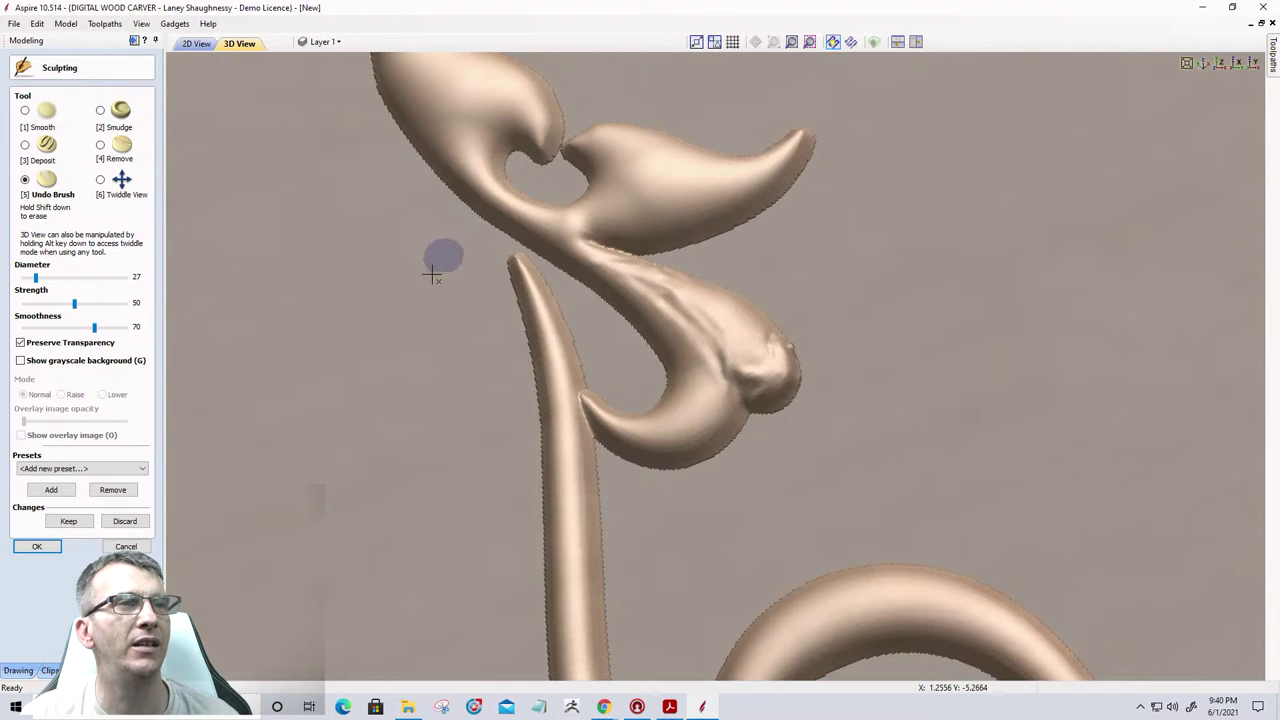
pyautogui.click(24, 111)
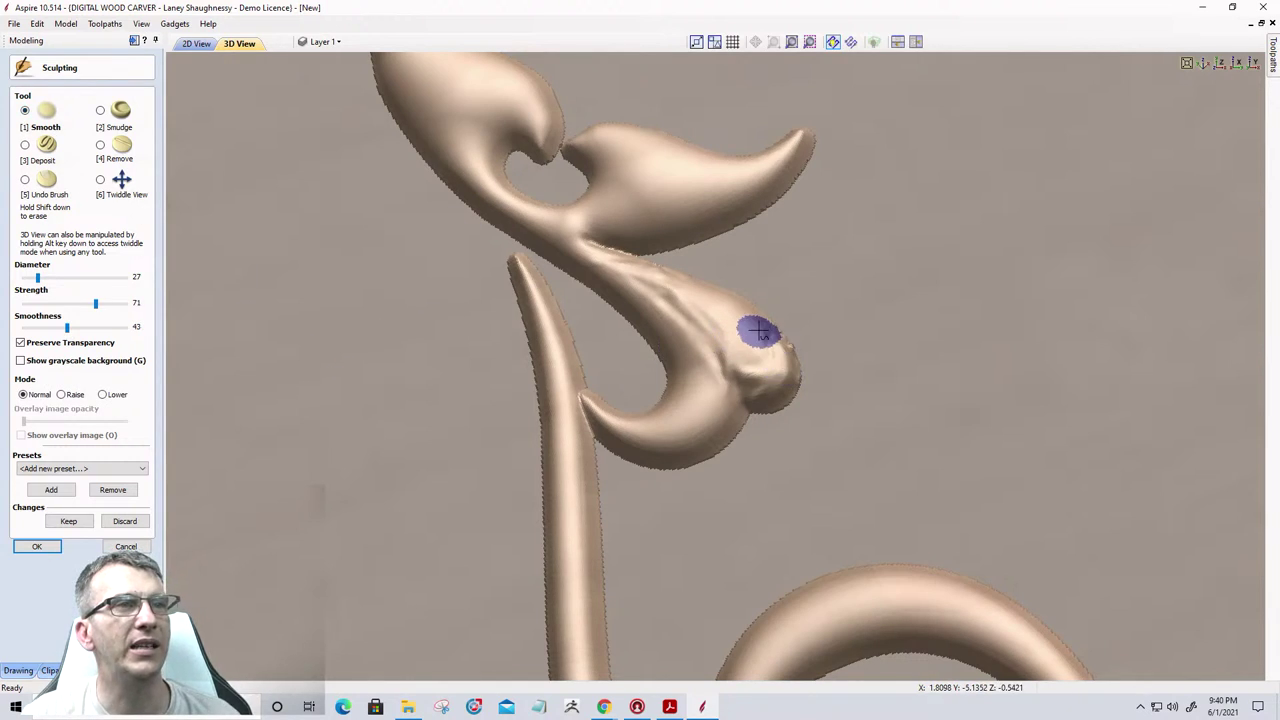
pyautogui.moveTo(760, 333)
pyautogui.mouseDown()
pyautogui.moveTo(789, 374)
pyautogui.moveTo(775, 333)
pyautogui.moveTo(774, 381)
pyautogui.moveTo(750, 383)
pyautogui.moveTo(772, 348)
pyautogui.moveTo(725, 303)
pyautogui.moveTo(605, 252)
pyautogui.moveTo(628, 318)
pyautogui.mouseUp()
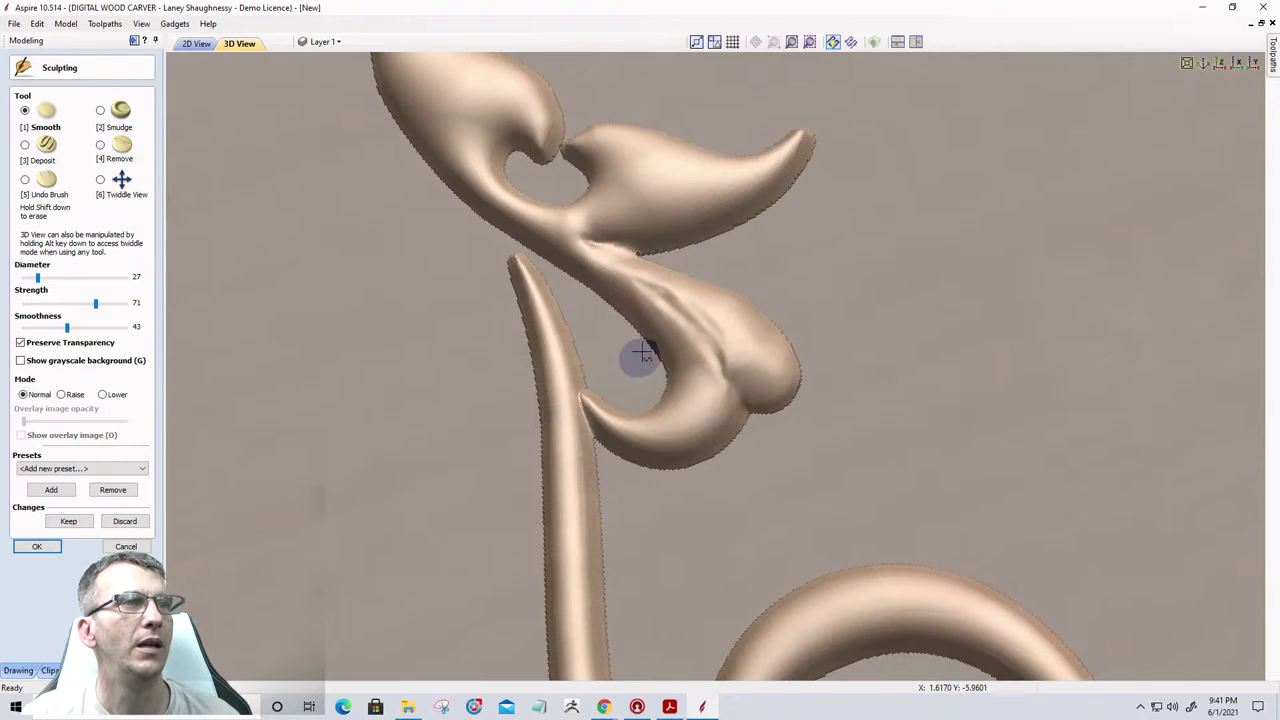
pyautogui.moveTo(758, 358); pyautogui.dragTo(766, 357)
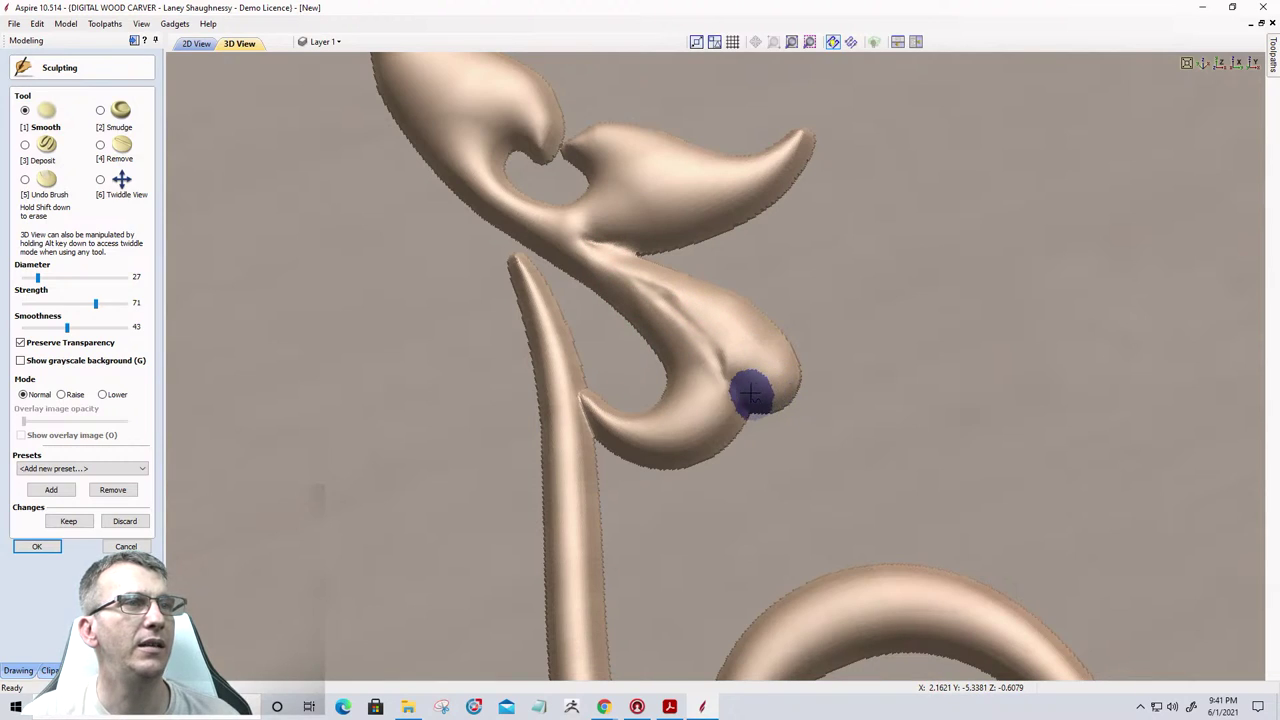
# Deepen the crease near the notch of the leaf with the Remove brush at diameter 13 and strength 36.
pyautogui.click(105, 144)
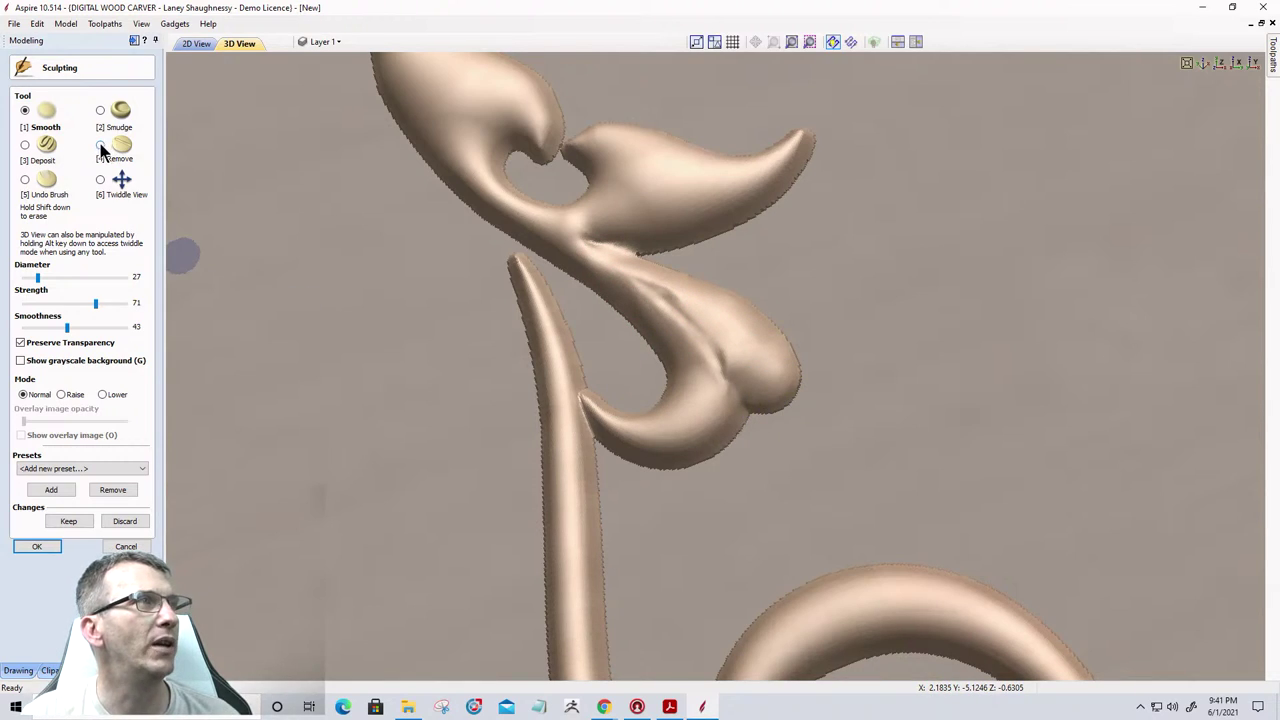
pyautogui.keyDown('ctrl'); pyautogui.scroll(2, 727, 383); pyautogui.keyUp('ctrl')
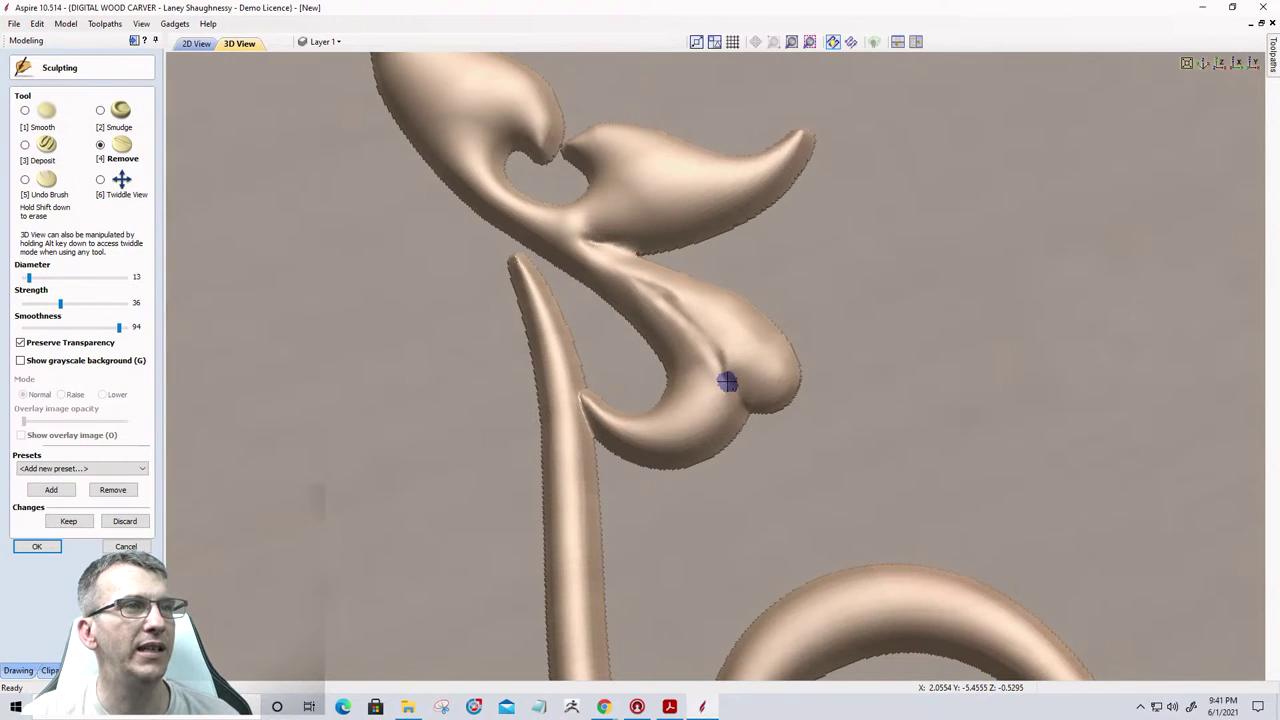
pyautogui.moveTo(723, 378)
pyautogui.mouseDown()
pyautogui.moveTo(744, 390)
pyautogui.moveTo(729, 377)
pyautogui.mouseUp()
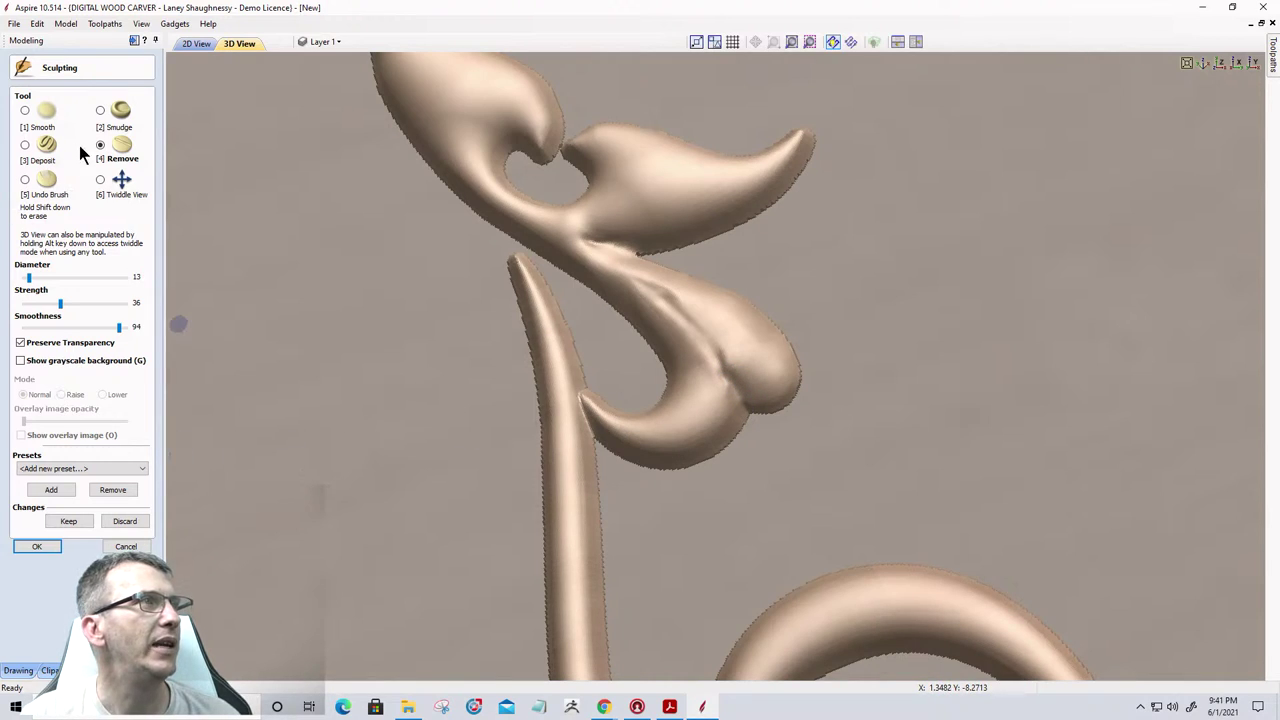
# Soften the crease along the forked leaf with the Smooth brush at strength 37 and smoothness 43, reducing its diameter from 13 to 3.
pyautogui.click(24, 111)
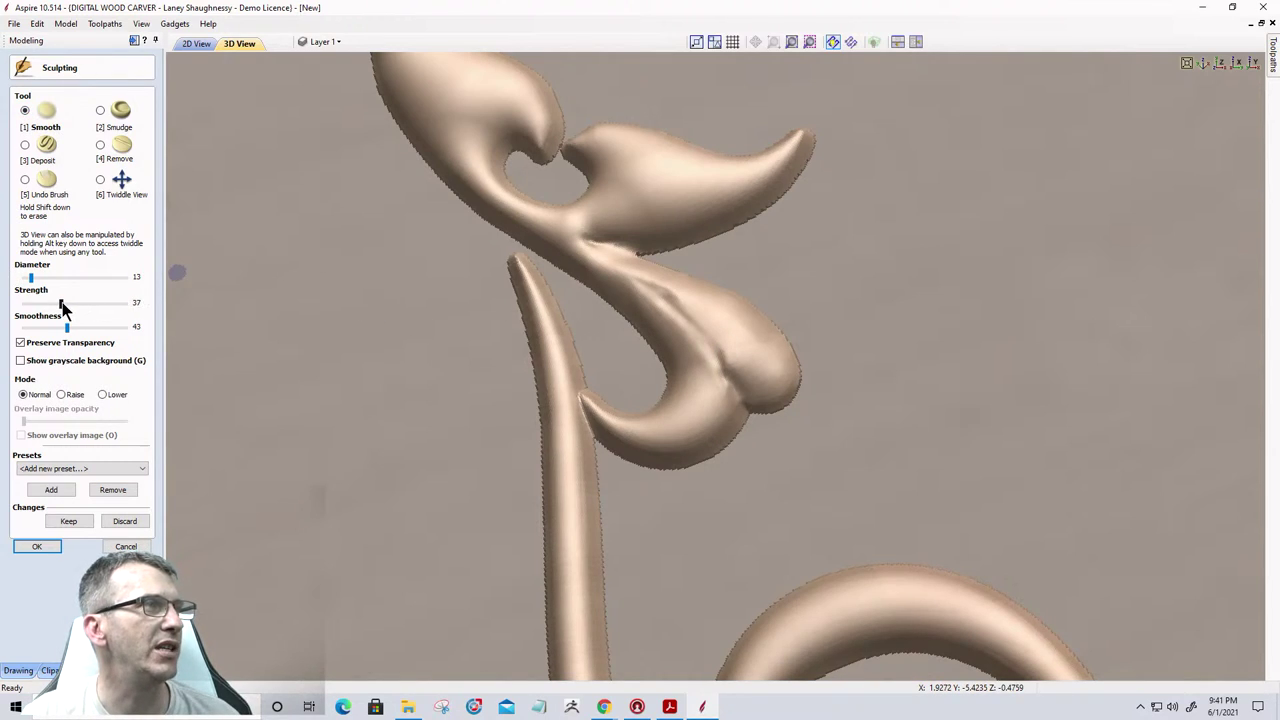
pyautogui.moveTo(728, 374)
pyautogui.mouseDown()
pyautogui.moveTo(717, 334)
pyautogui.moveTo(663, 280)
pyautogui.moveTo(680, 294)
pyautogui.mouseUp()
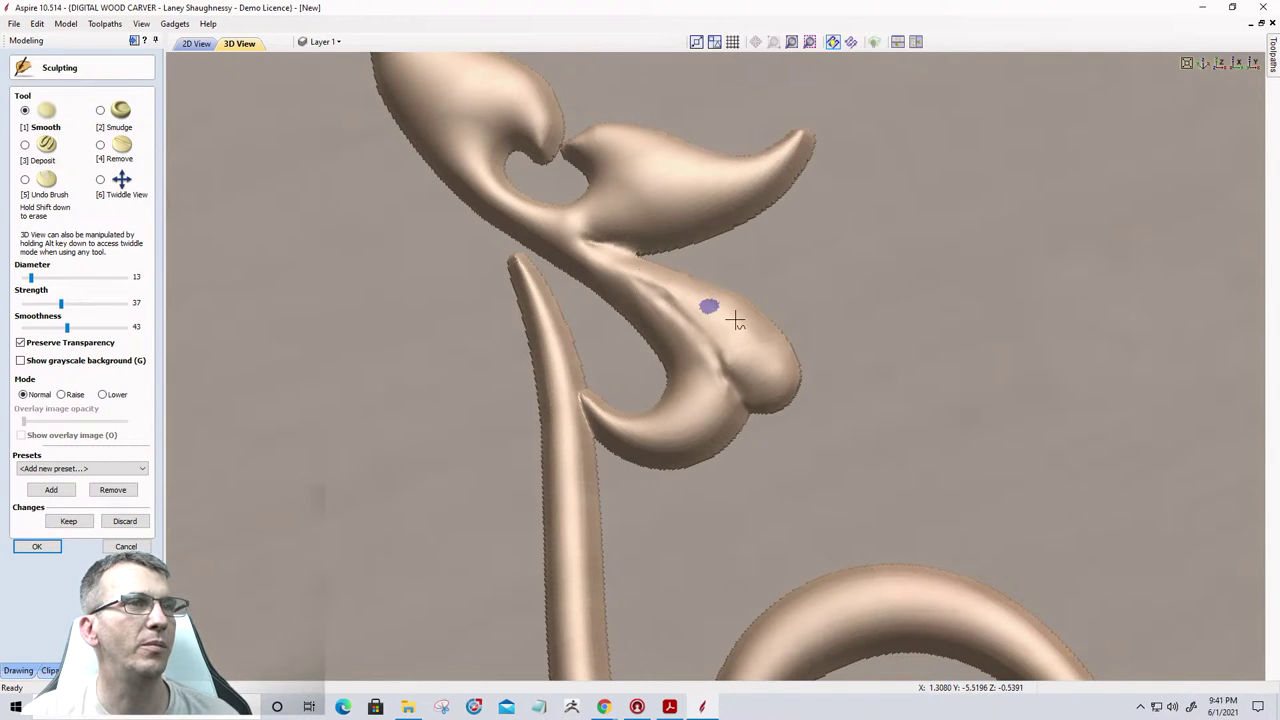
pyautogui.moveTo(730, 362)
pyautogui.mouseDown()
pyautogui.moveTo(781, 404)
pyautogui.moveTo(681, 377)
pyautogui.moveTo(726, 402)
pyautogui.moveTo(694, 366)
pyautogui.mouseUp()
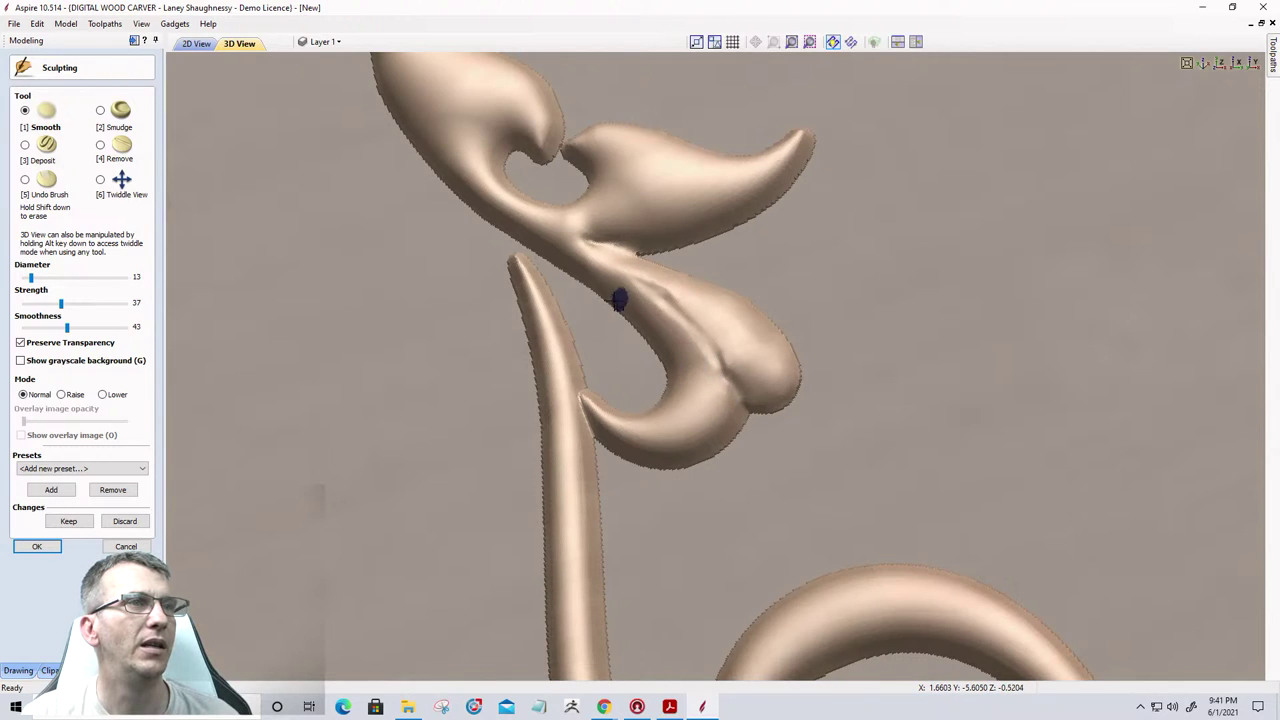
pyautogui.keyDown('ctrl'); pyautogui.scroll(-5, 823, 428); pyautogui.keyUp('ctrl')
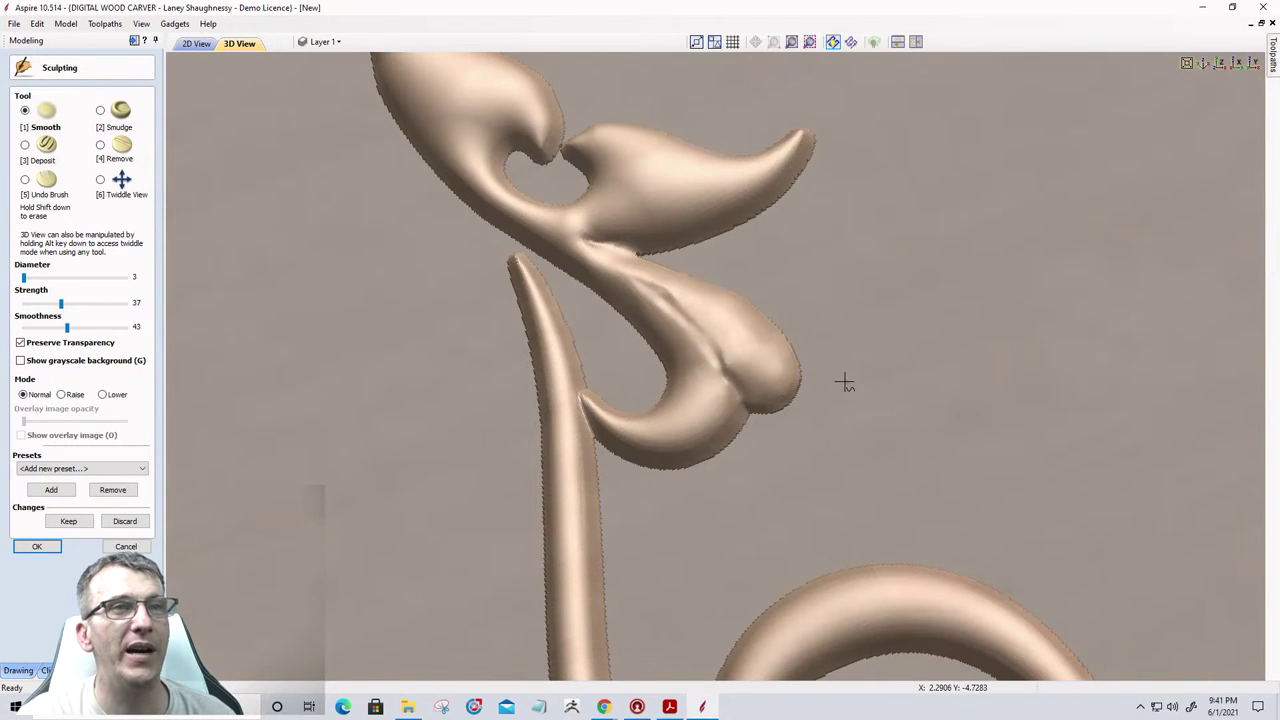
# Cancel the sculpting session and discard all brush changes made to the leaf.
pyautogui.click(122, 547)
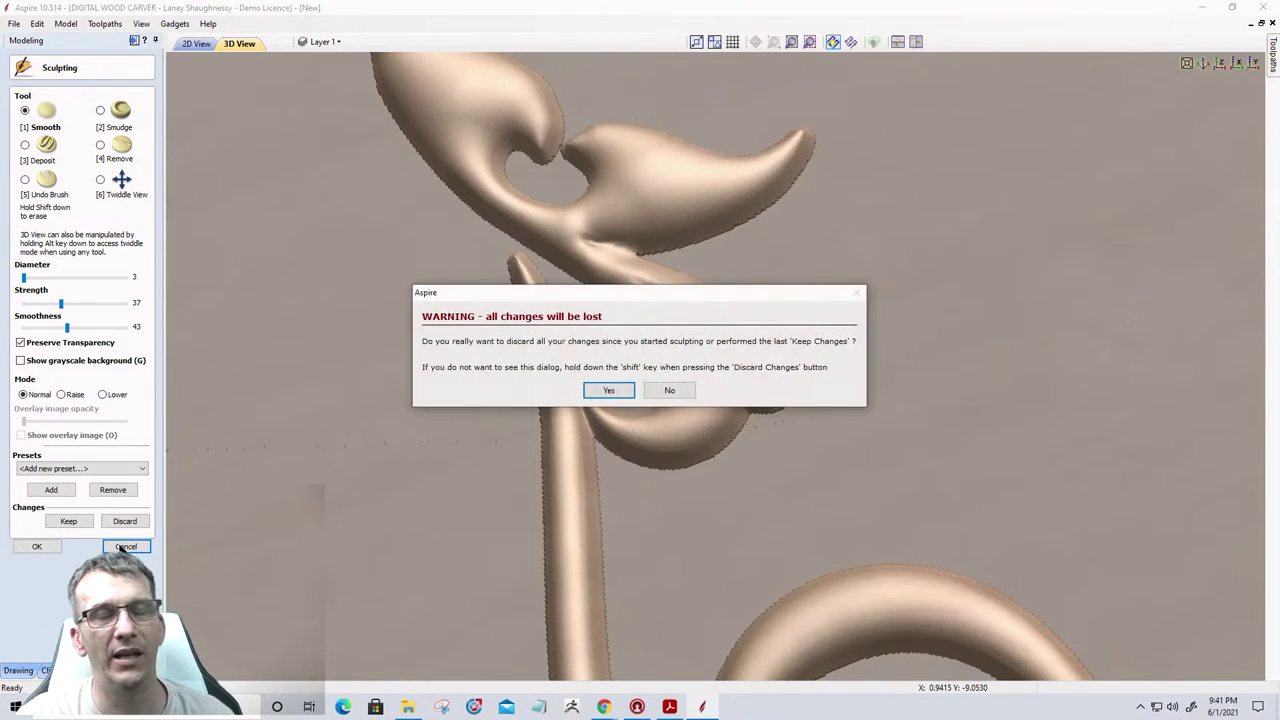
pyautogui.click(667, 392)
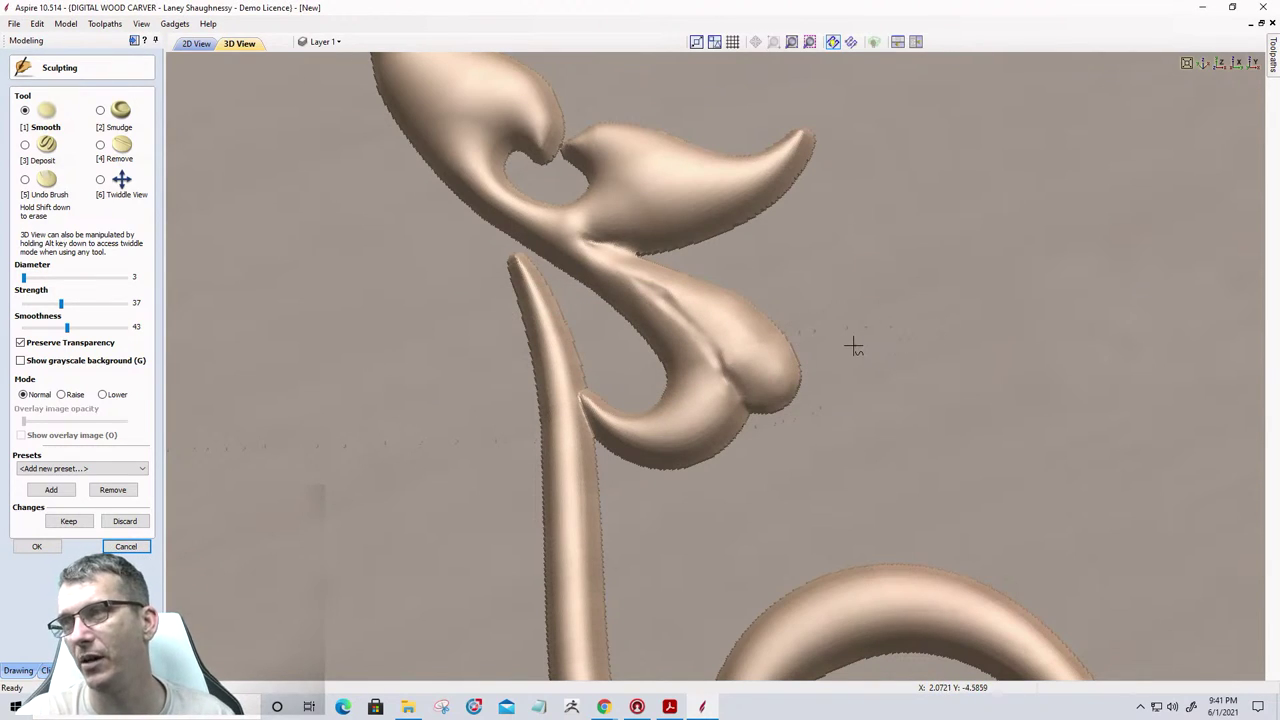
pyautogui.click(122, 548)
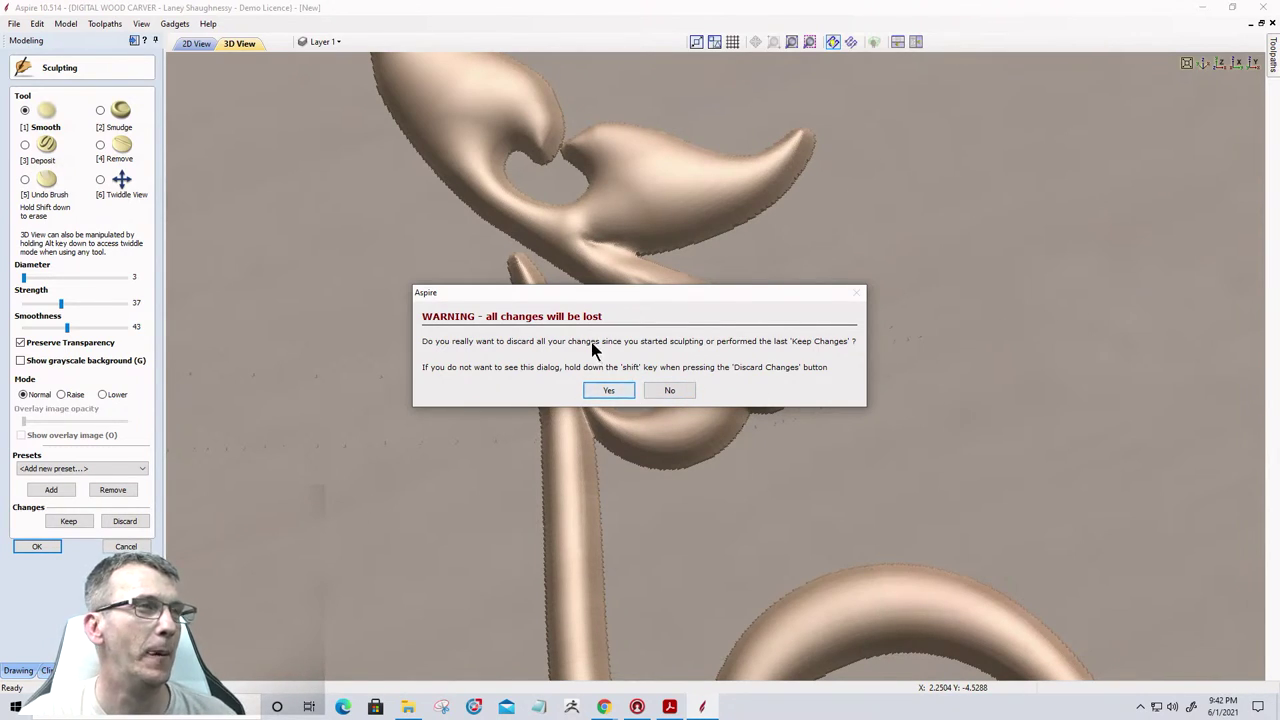
pyautogui.click(609, 390)
pyautogui.click(112, 544)
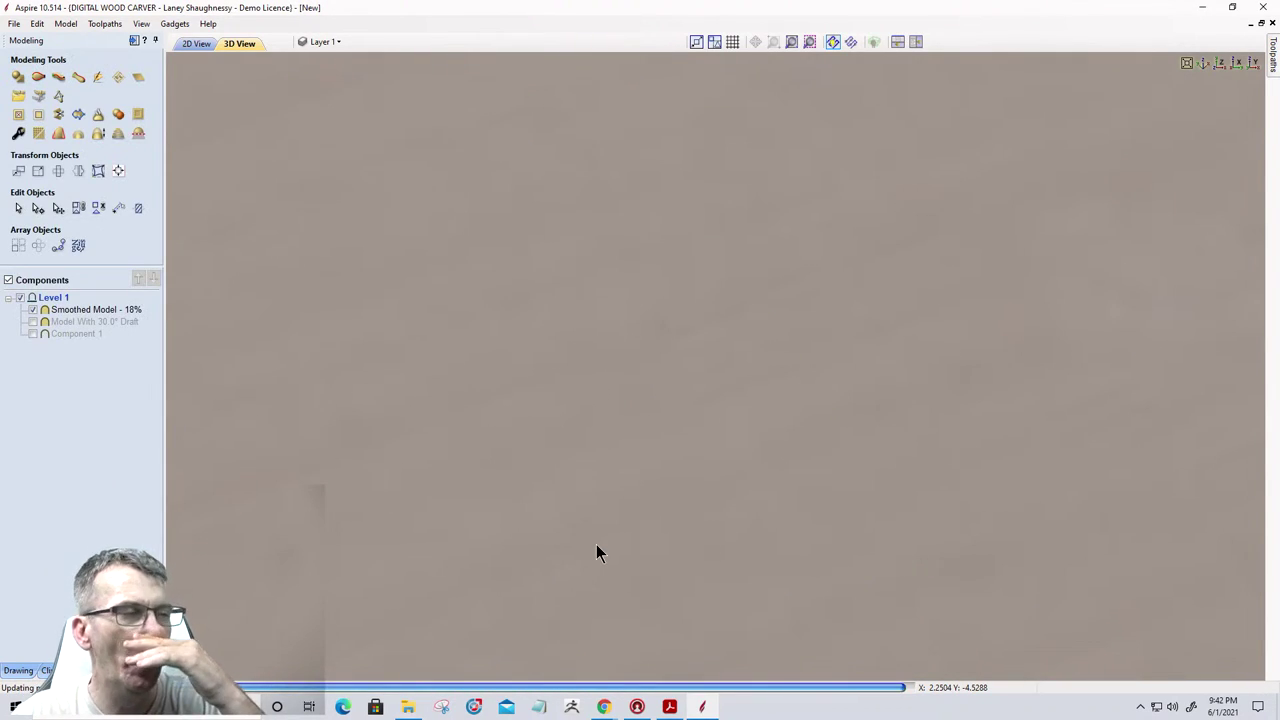
# Examine the smoothed scroll corner in 3D, from the forked leaf out to the whole ornament on the material.
pyautogui.scroll(-1, 664, 381)
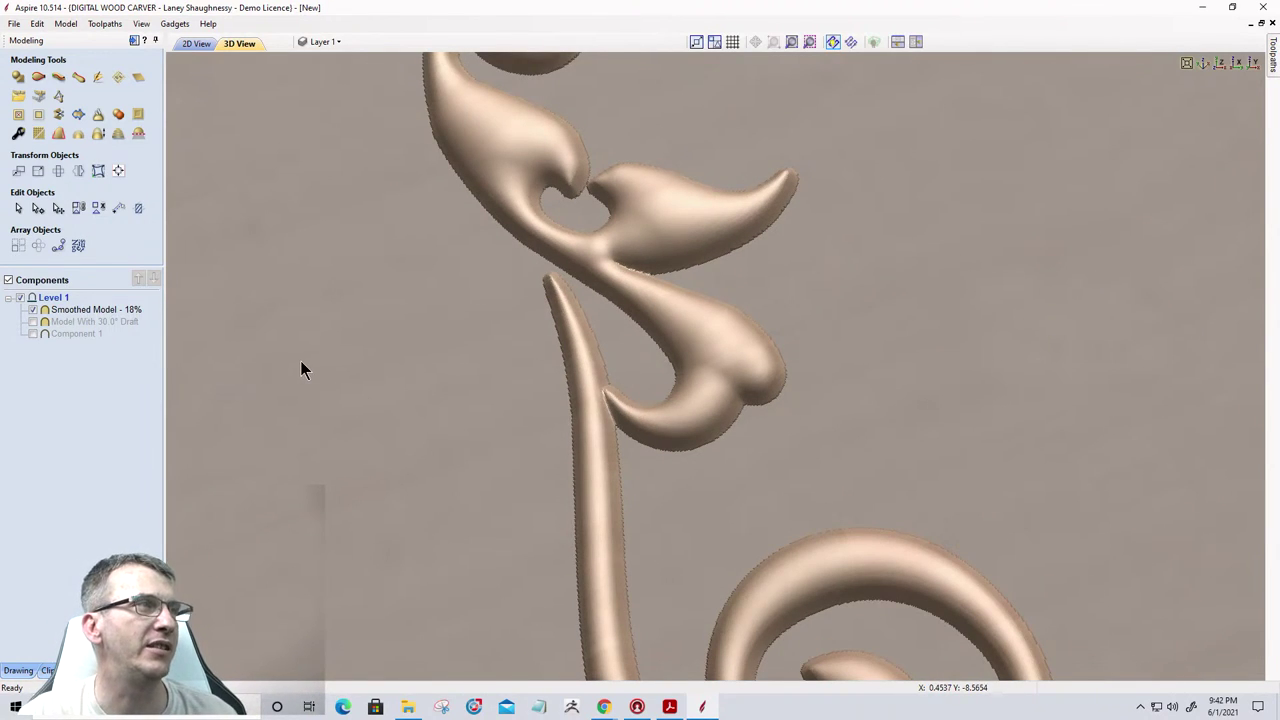
pyautogui.scroll(-2, 303, 366)
pyautogui.moveTo(514, 366); pyautogui.dragTo(440, 350)
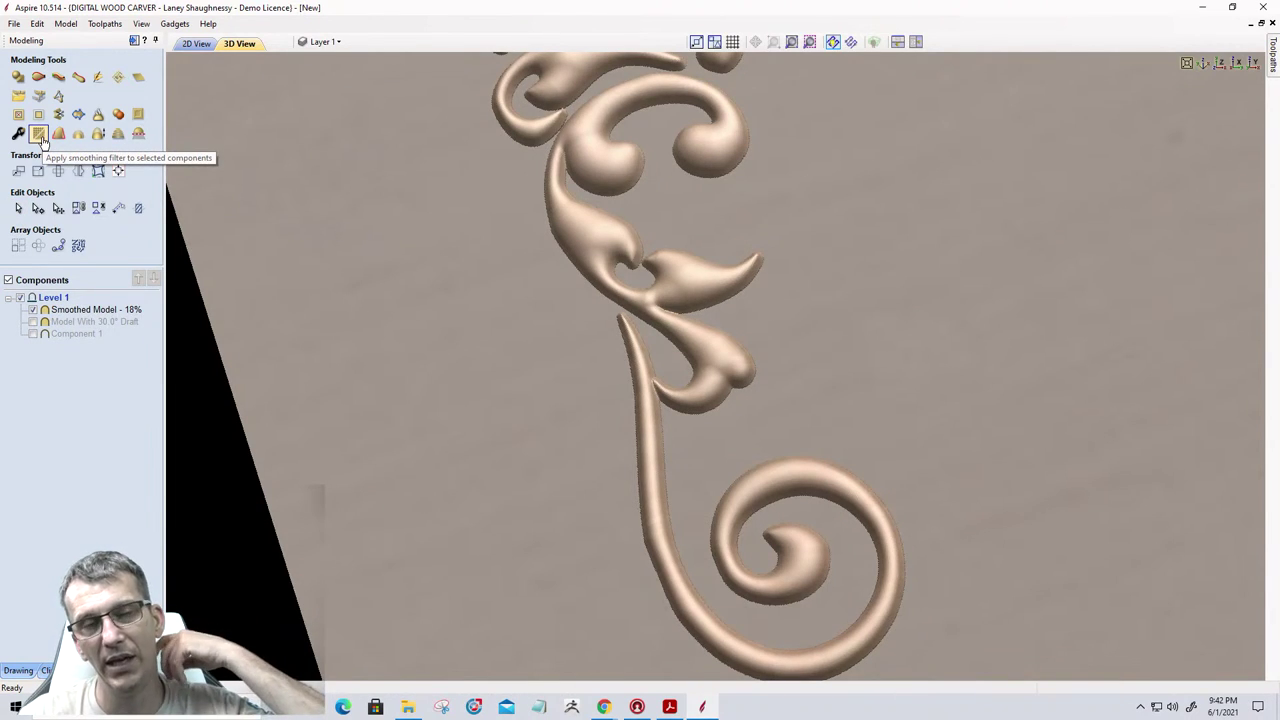
pyautogui.scroll(-5, 875, 365)
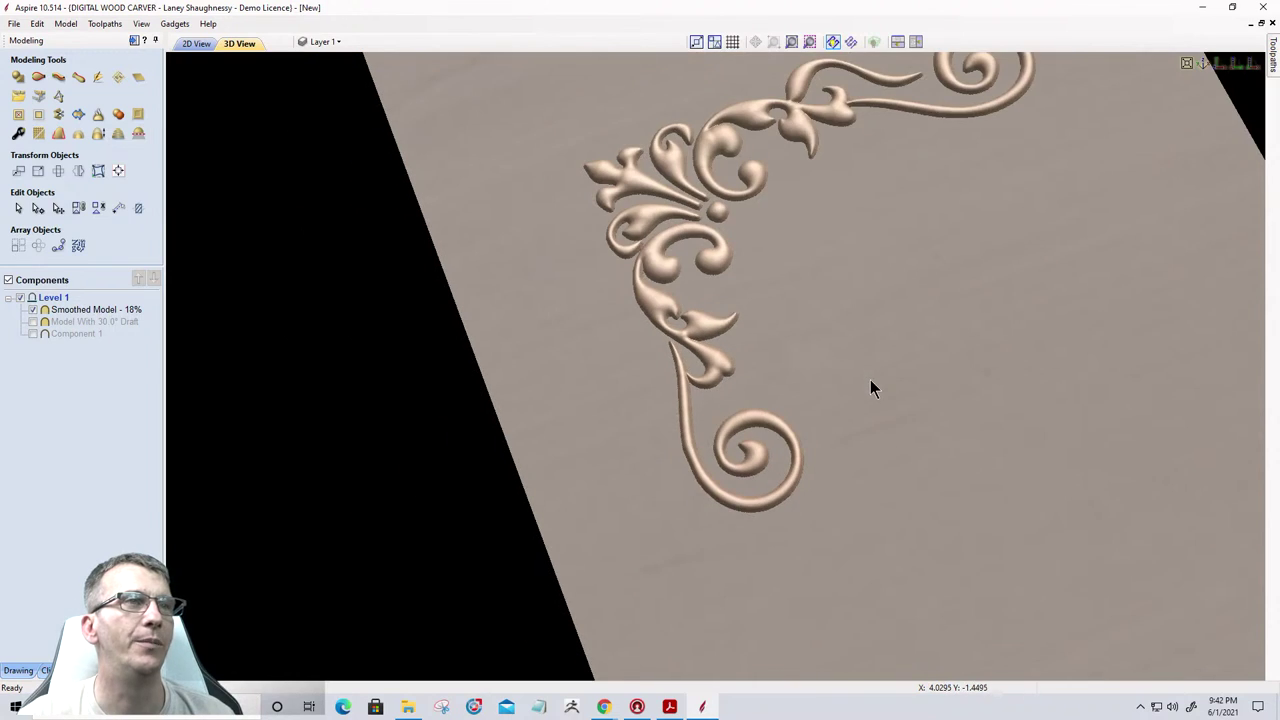
pyautogui.scroll(1, 745, 445)
pyautogui.scroll(-3, 740, 500)
pyautogui.moveTo(794, 574); pyautogui.dragTo(849, 517)
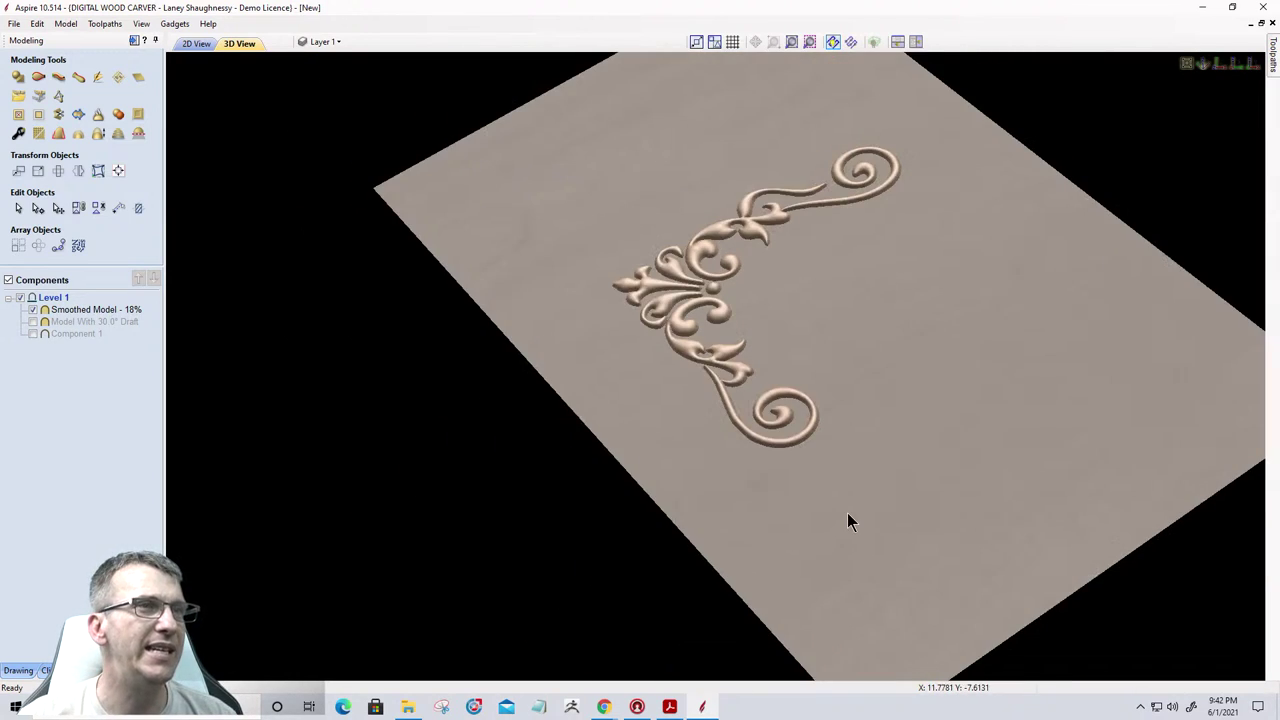
pyautogui.scroll(2, 847, 519)
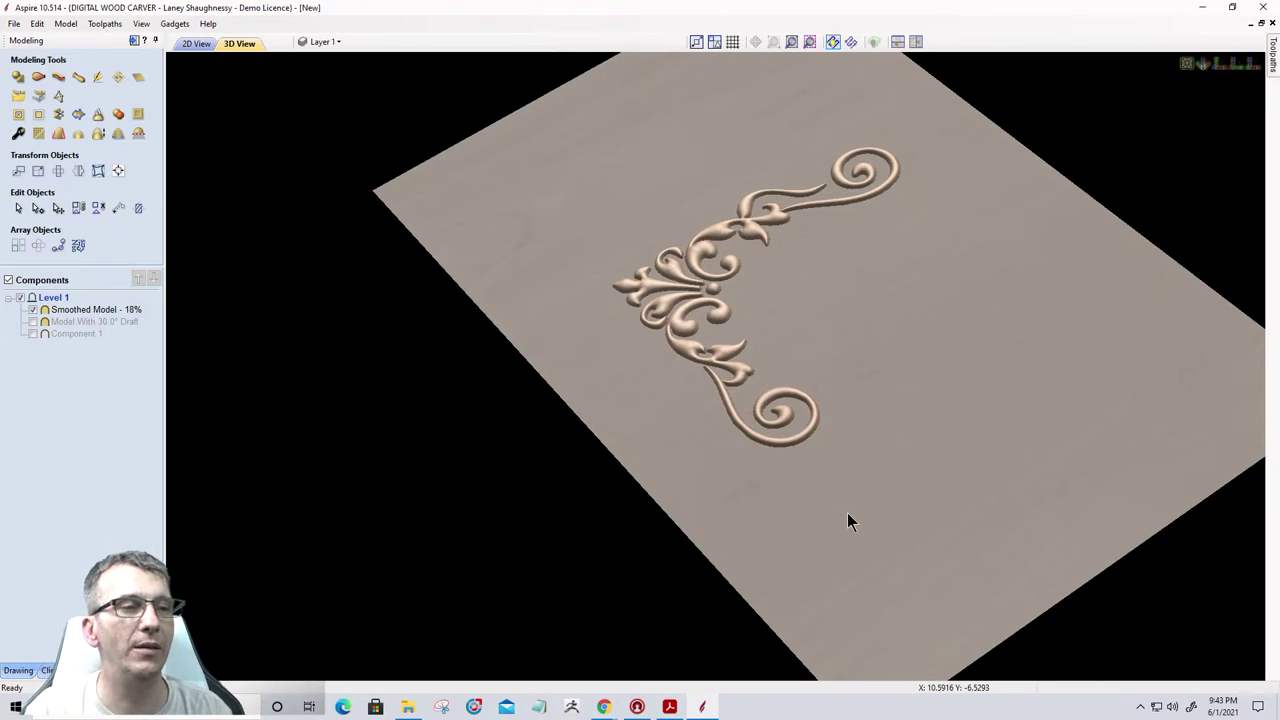
pyautogui.click(14, 24)
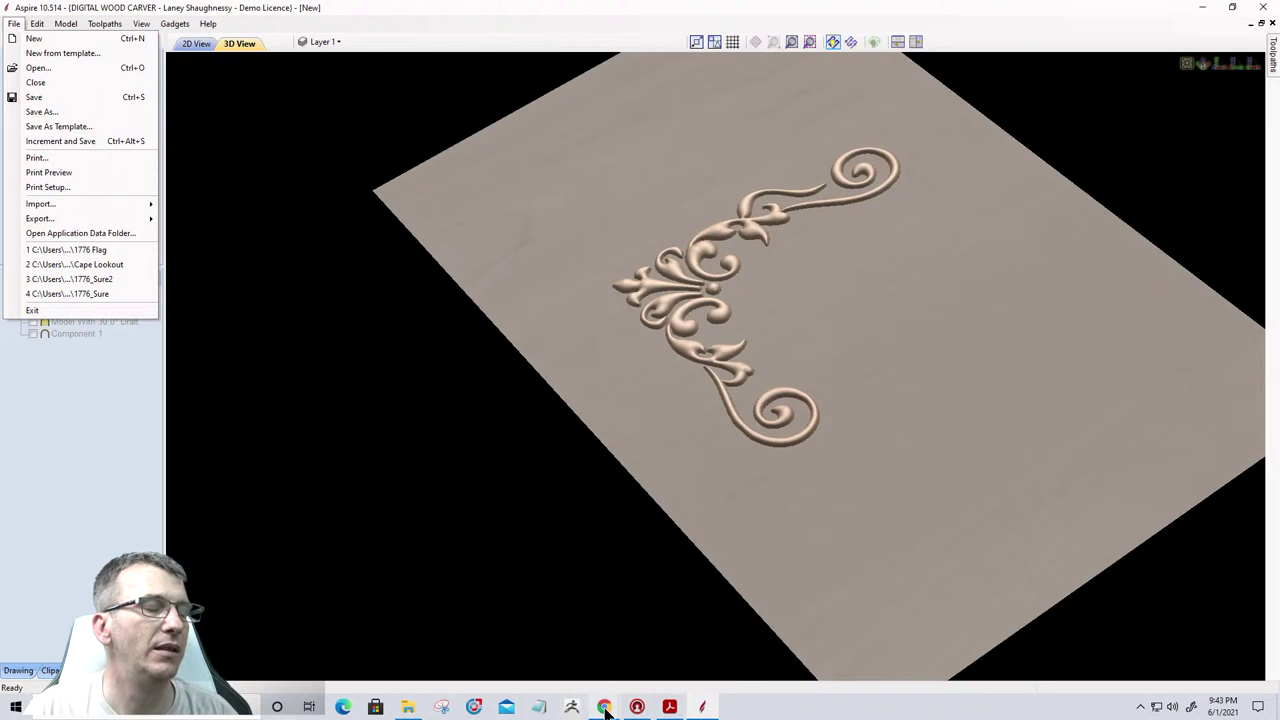
pyautogui.moveTo(606, 708)
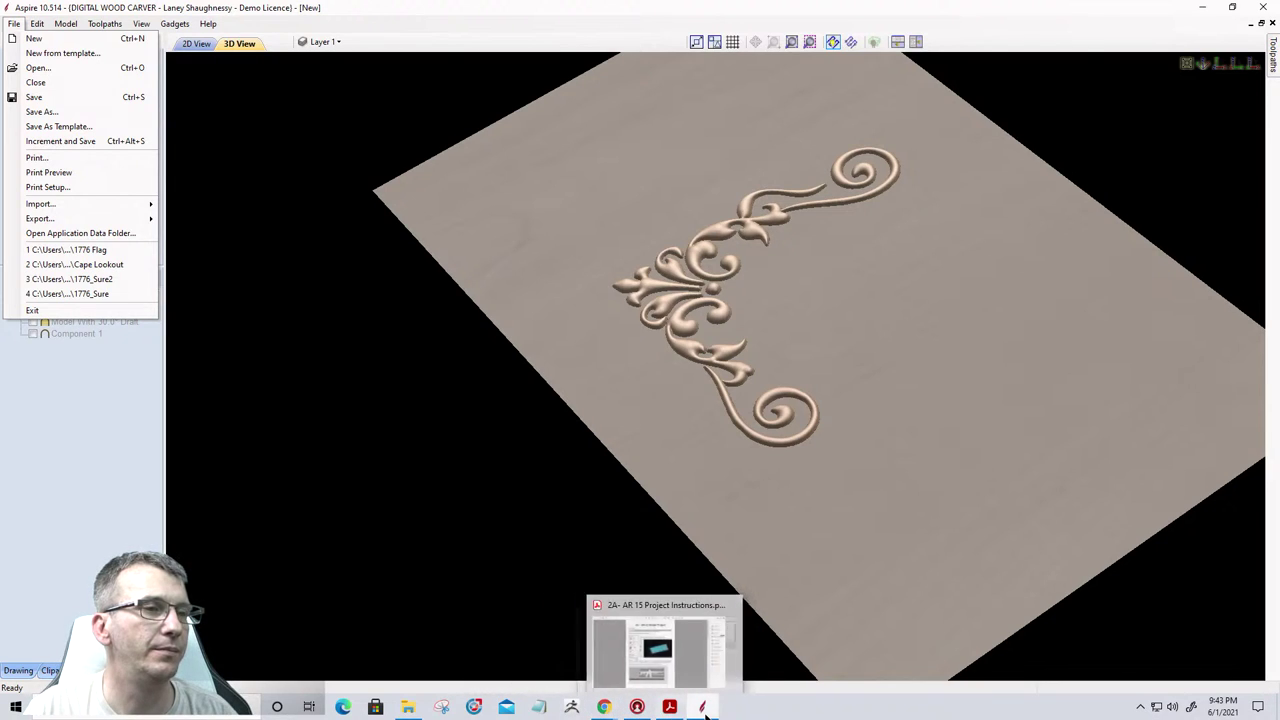
# Delete the smoothed scroll corner component in the 2D view.
pyautogui.click(197, 44)
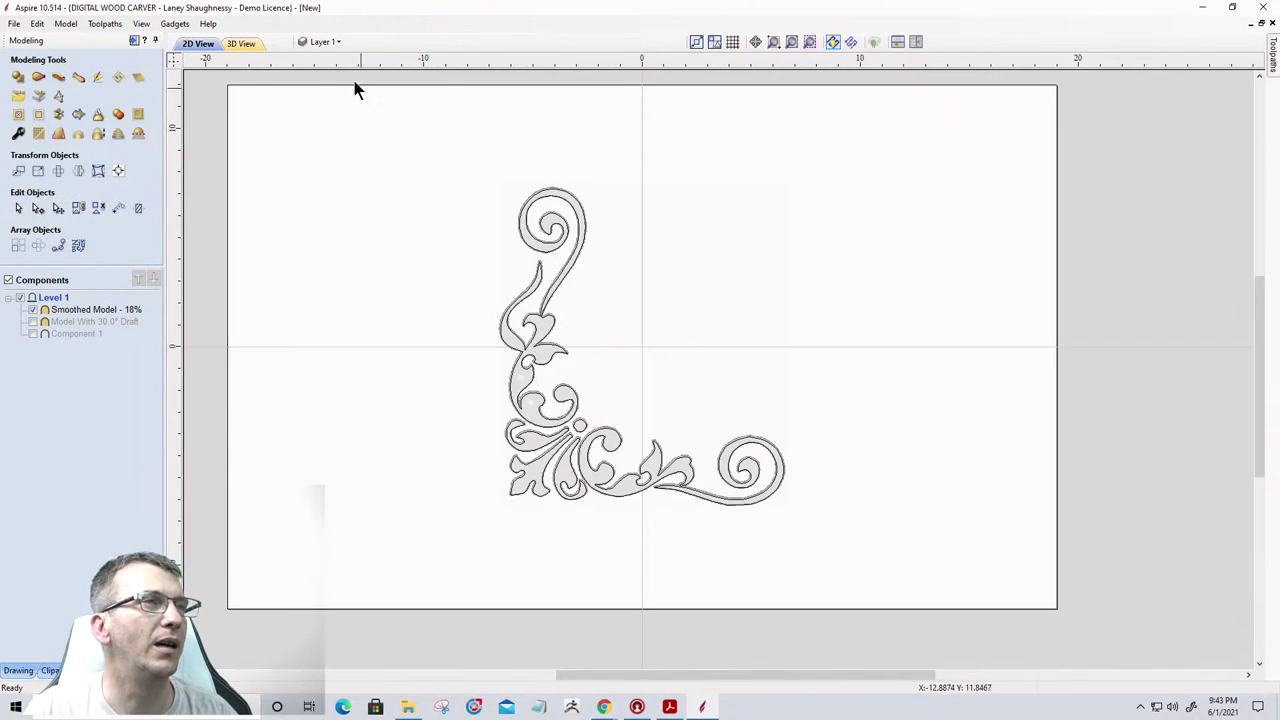
pyautogui.click(902, 606)
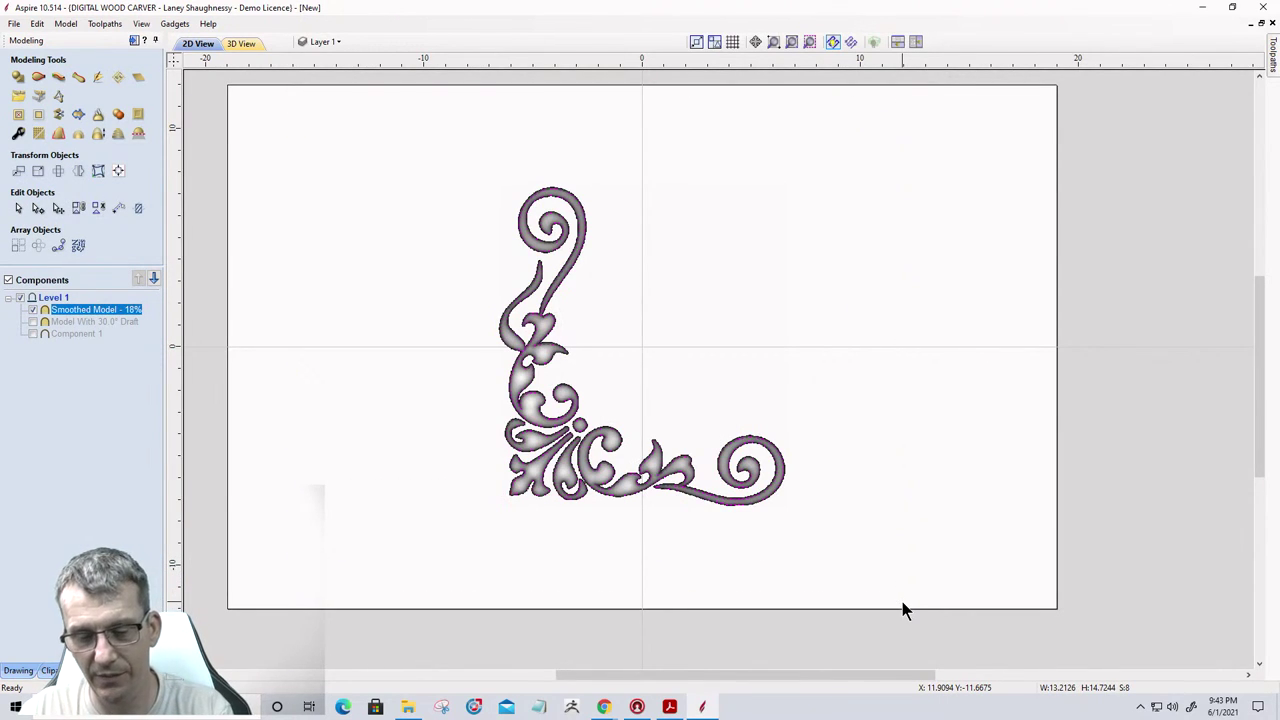
pyautogui.press('Delete')
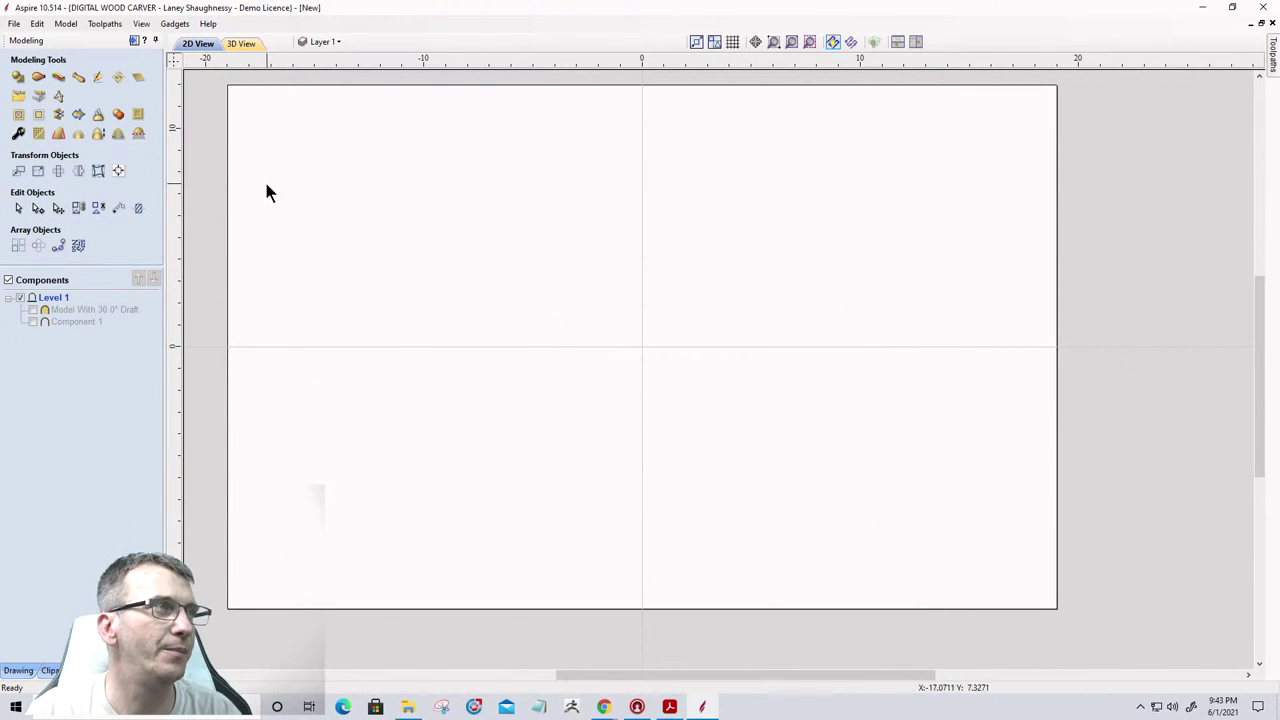
# Close the current job without saving and open the recent file 1776 Flag.crv3d.
pyautogui.click(14, 24)
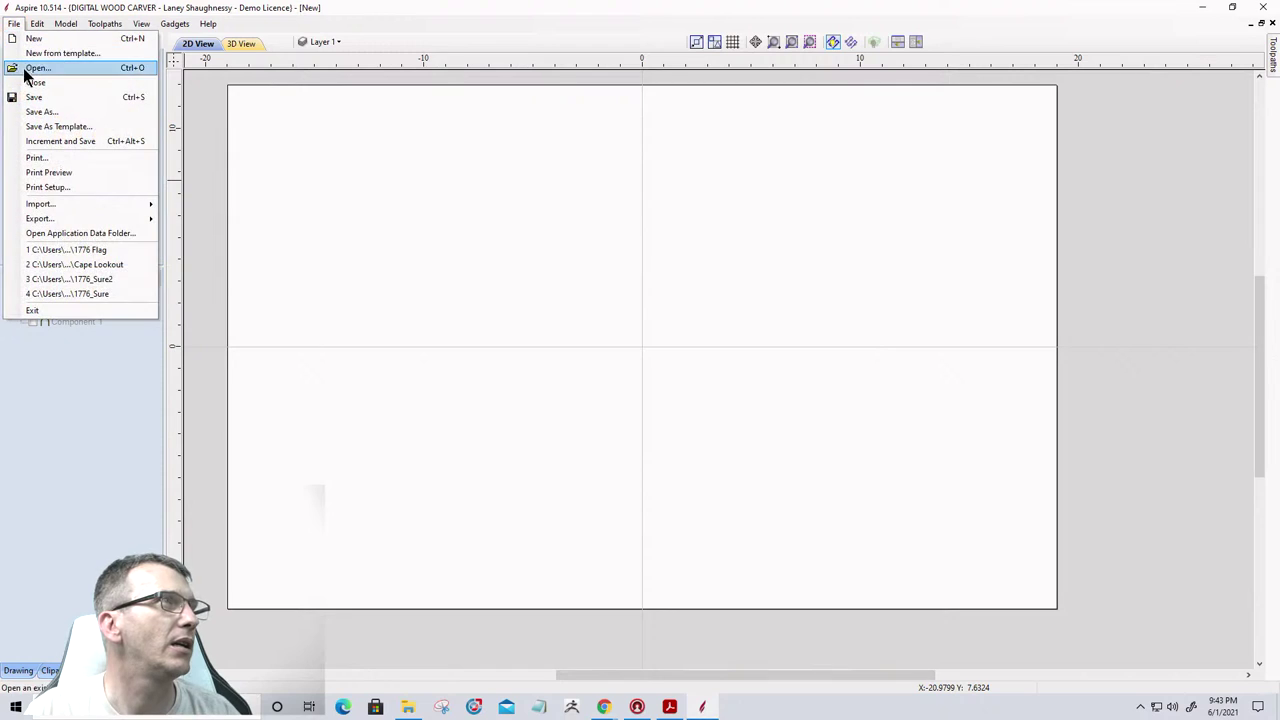
pyautogui.click(30, 88)
pyautogui.click(651, 388)
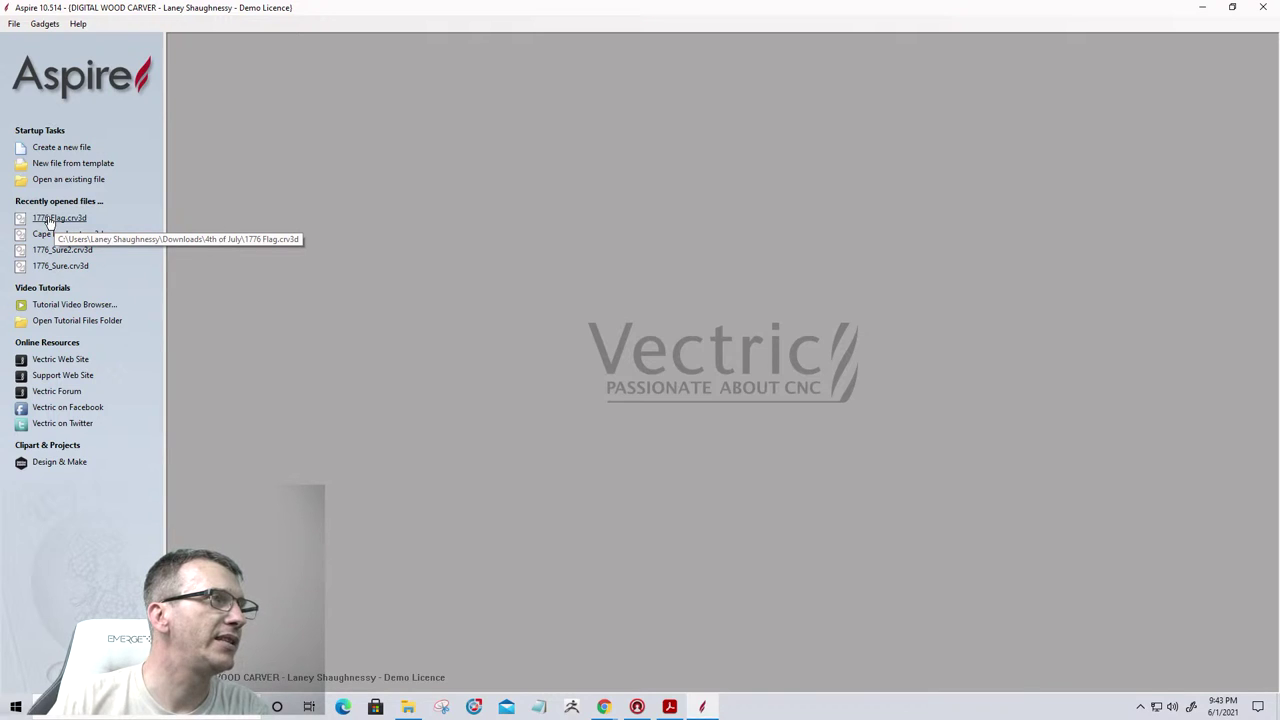
pyautogui.click(48, 218)
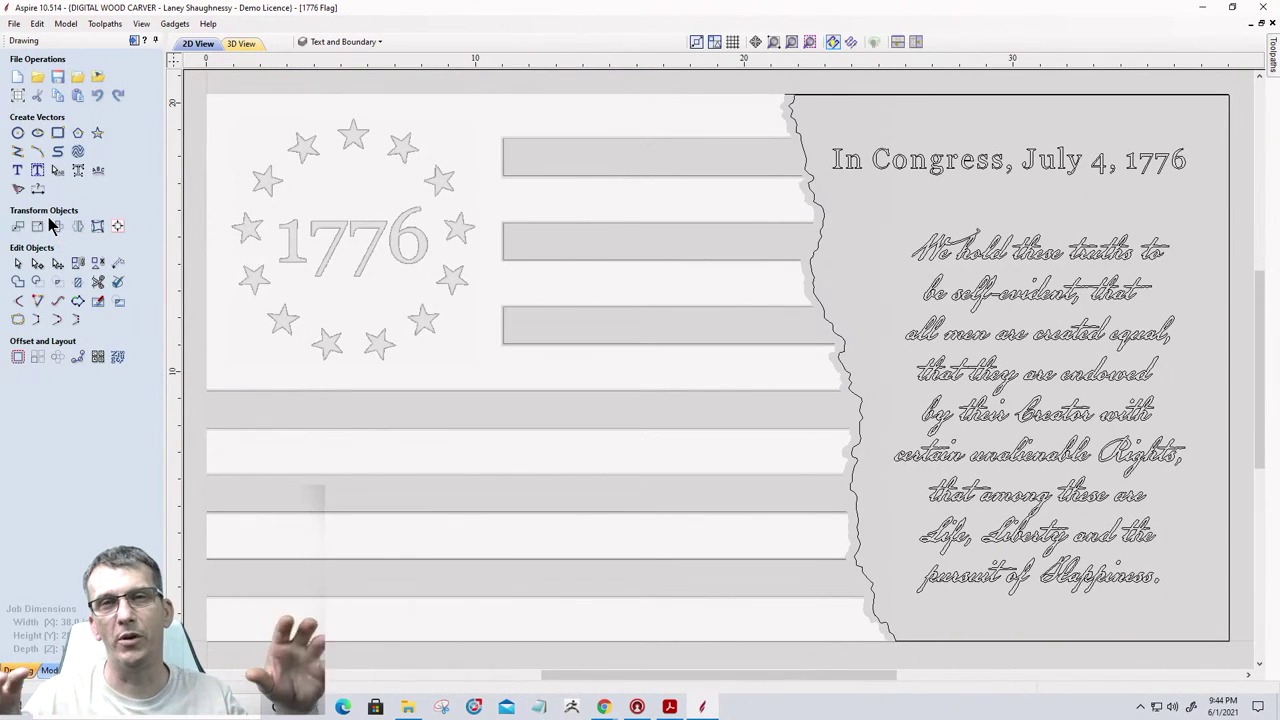
# View the flag project in 3D beside its toolpath list and look through its layers.
pyautogui.click(240, 43)
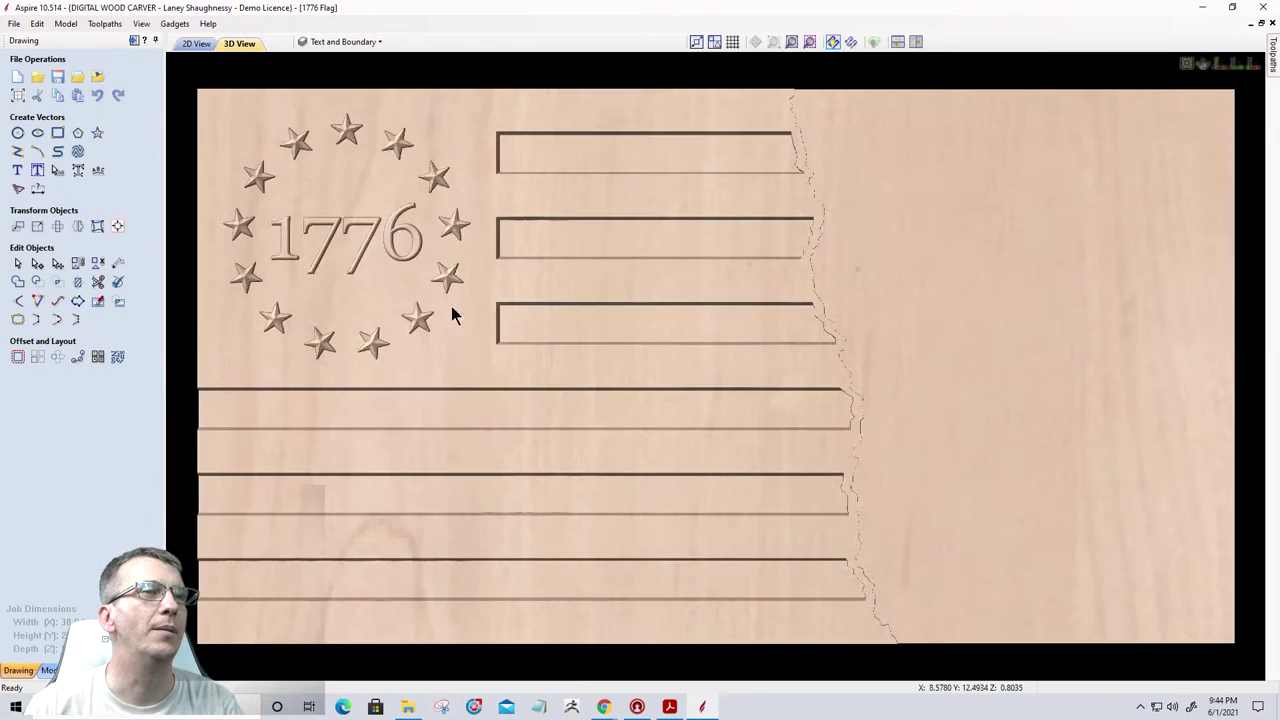
pyautogui.click(134, 41)
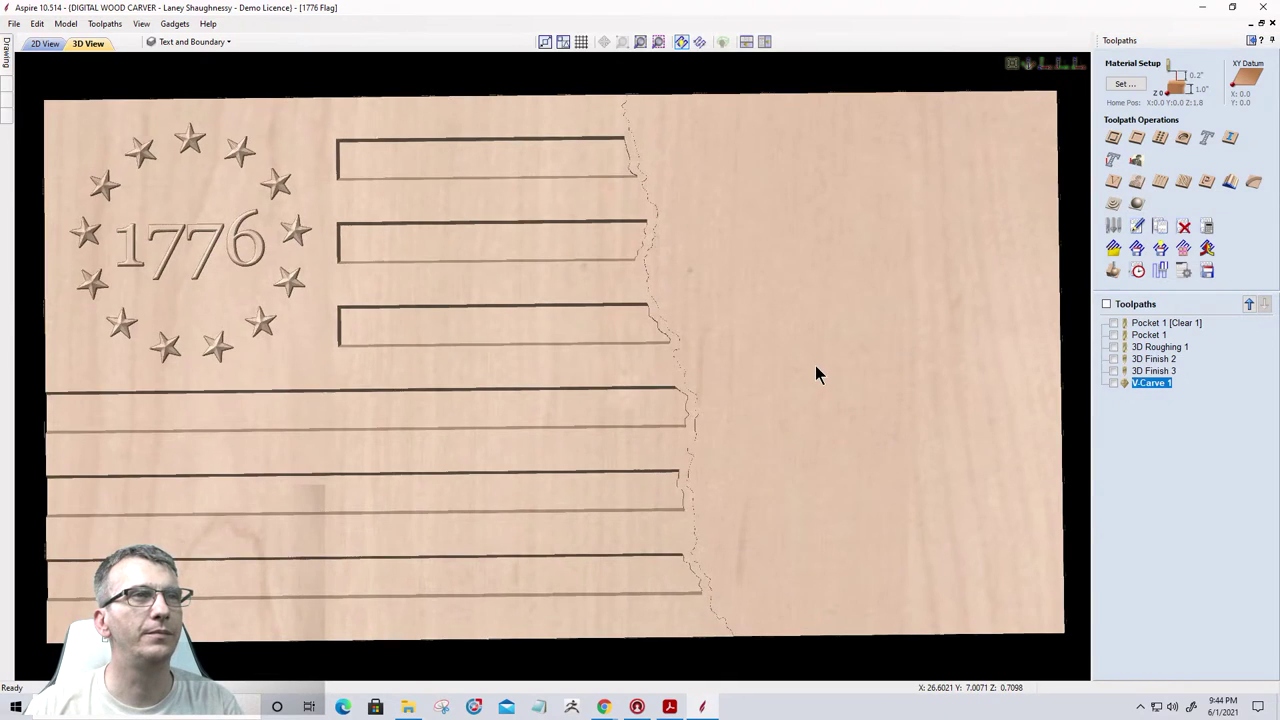
pyautogui.moveTo(815, 371); pyautogui.dragTo(831, 380)
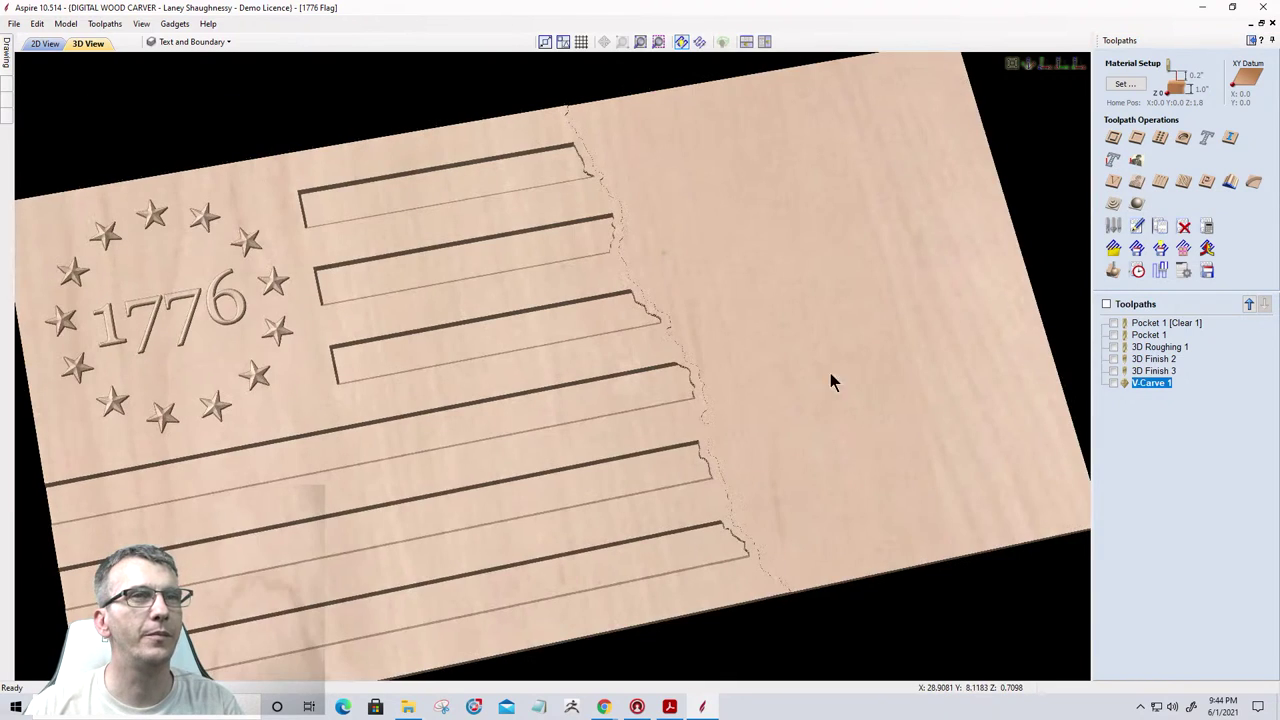
pyautogui.click(185, 42)
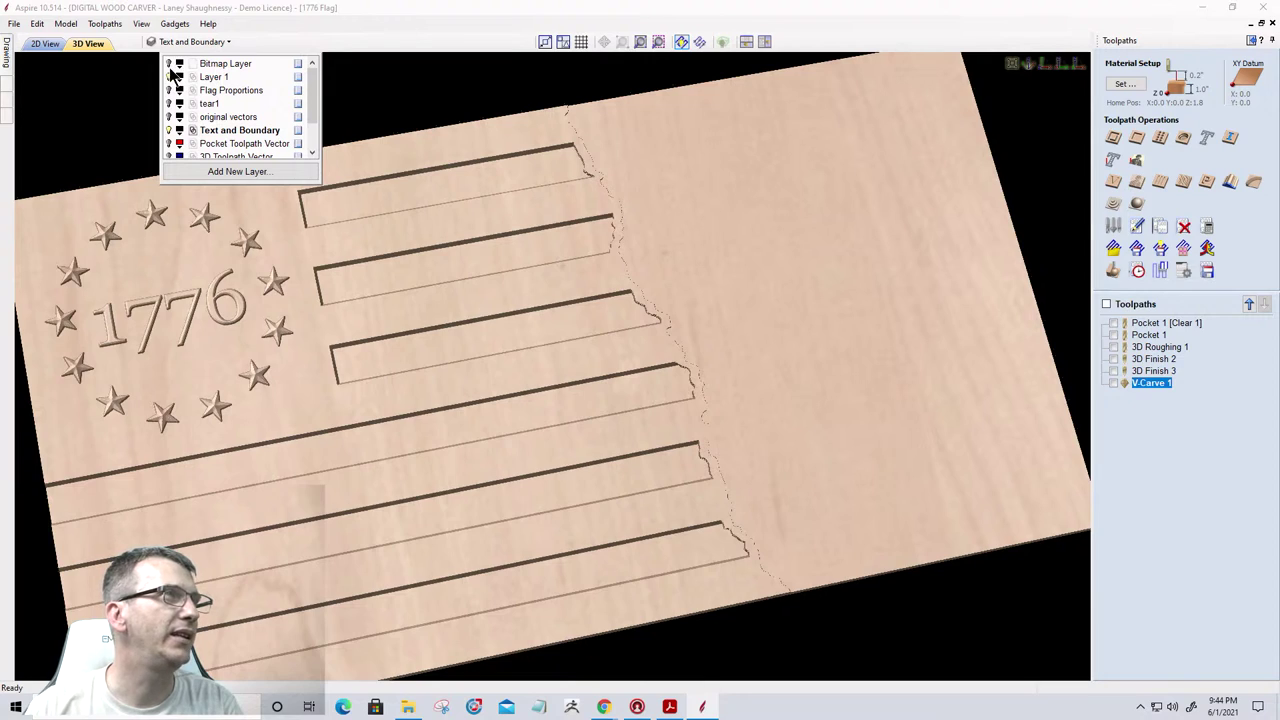
pyautogui.scroll(-1, 172, 117)
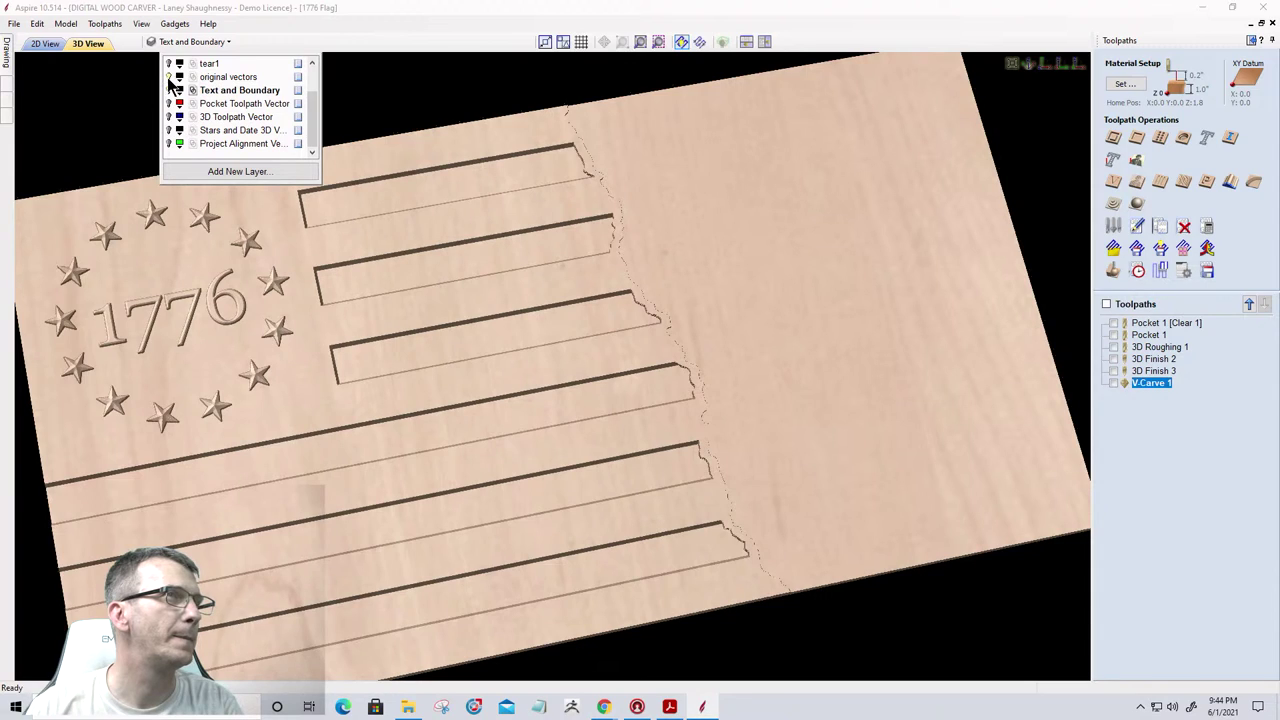
# Display the V-Carve 1 toolpath on the flag model and inspect the lettering across the whole board.
pyautogui.click(1113, 384)
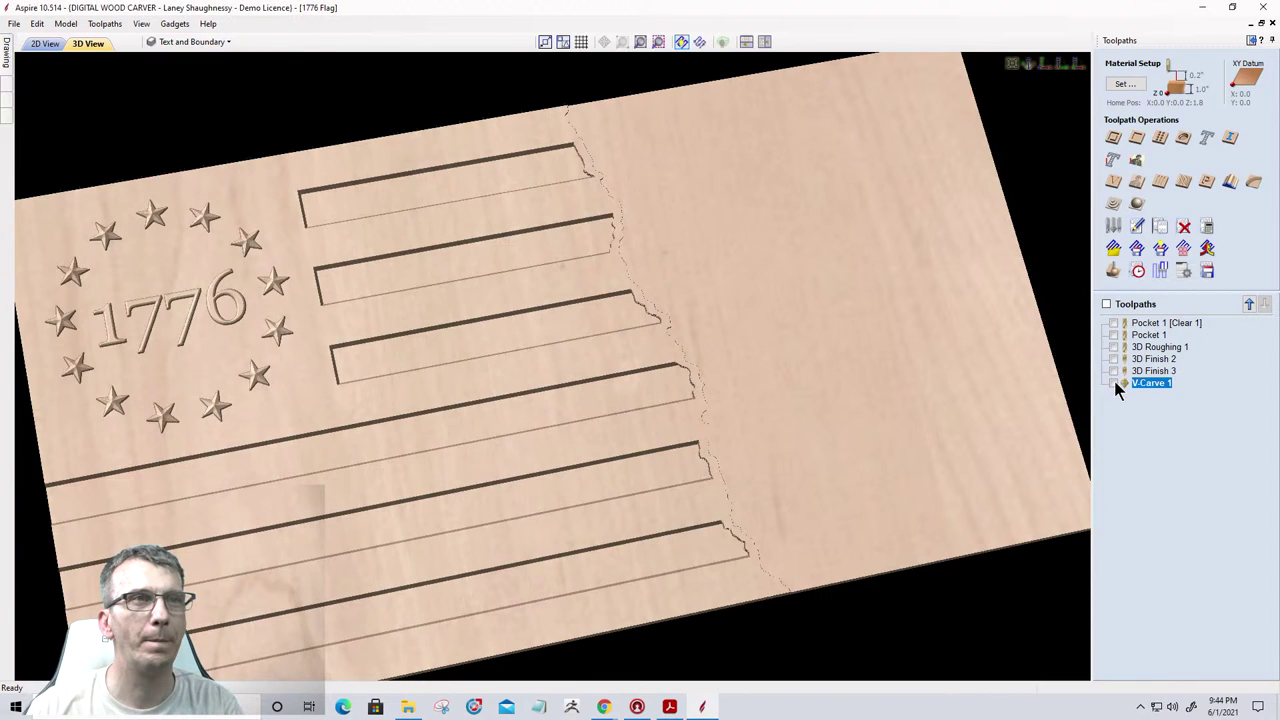
pyautogui.click(1113, 381)
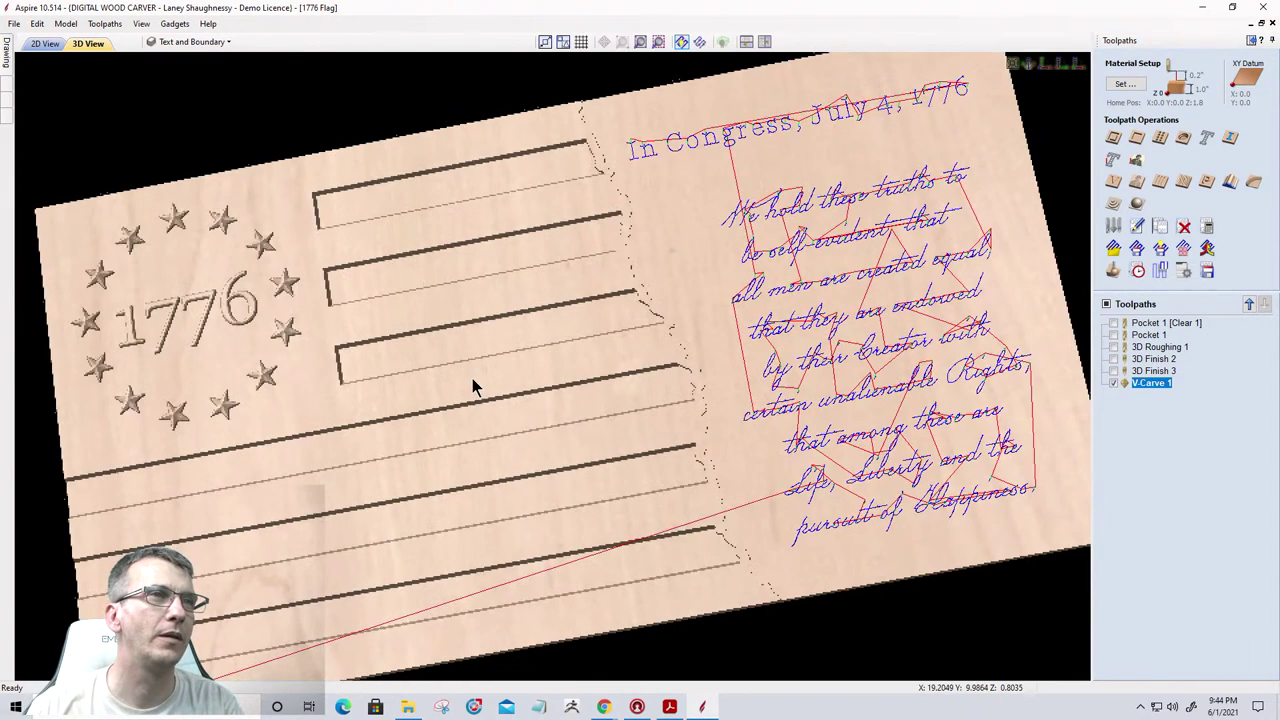
pyautogui.moveTo(472, 378); pyautogui.dragTo(830, 327)
pyautogui.moveTo(855, 350); pyautogui.dragTo(728, 331)
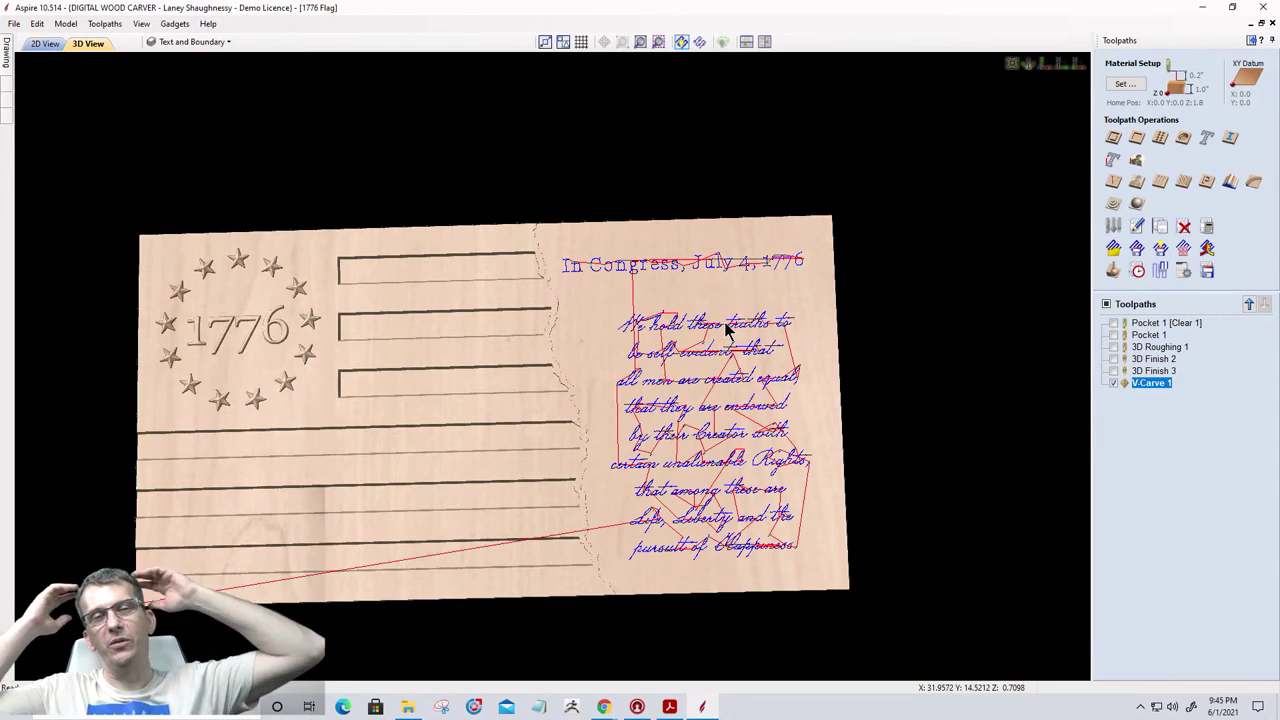